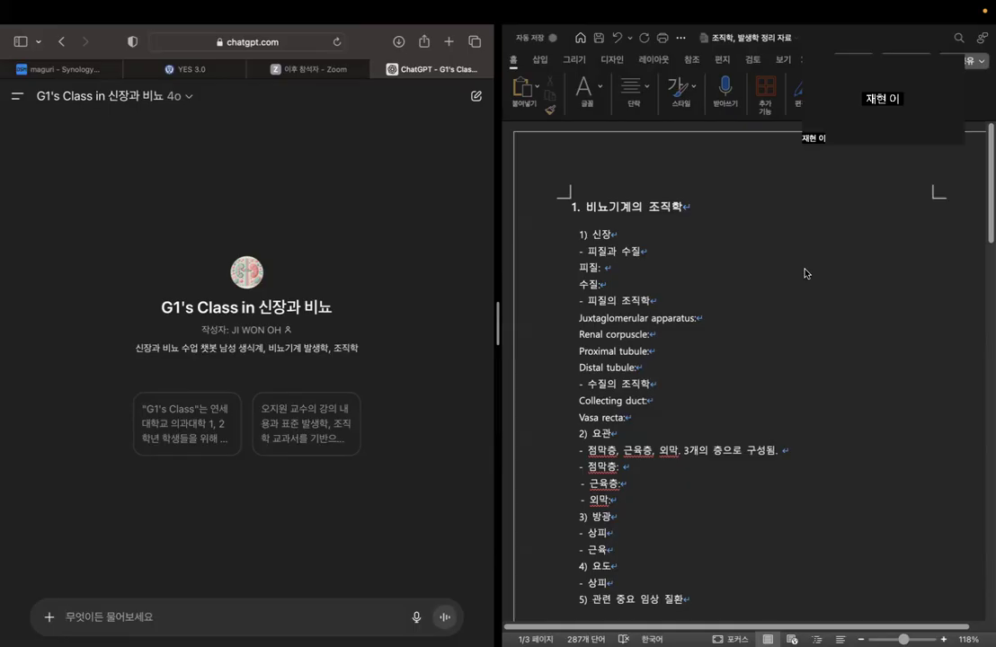
Look through the histology and embryology outline document, from the urinary system sections to the list of study questions.
scroll(805, 273, down, 20)
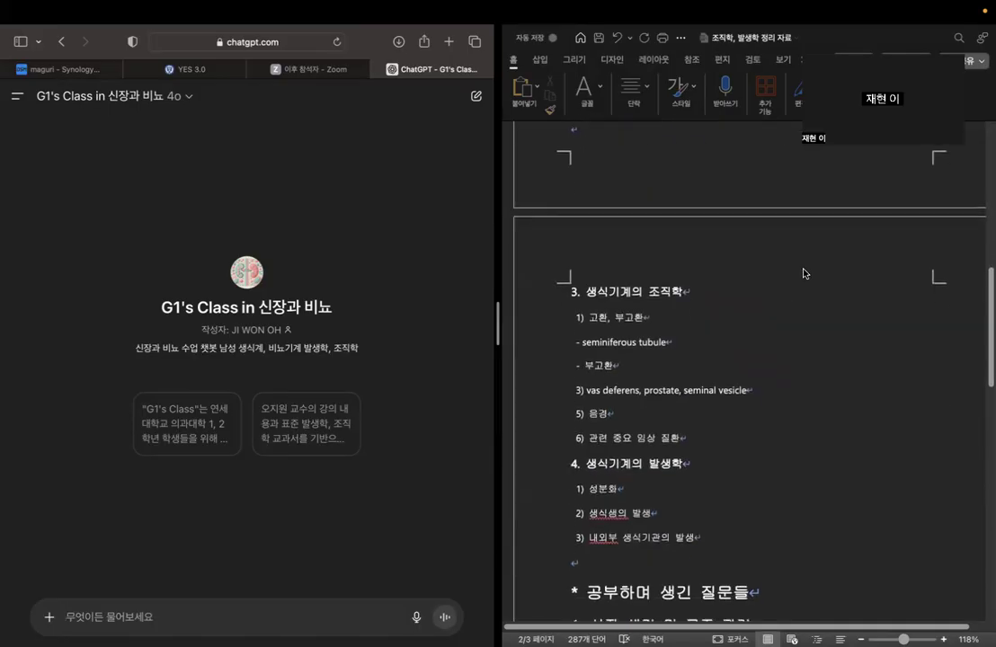
scroll(802, 273, down, 2)
scroll(747, 344, down, 6)
scroll(747, 344, down, 3)
scroll(747, 344, up, 10)
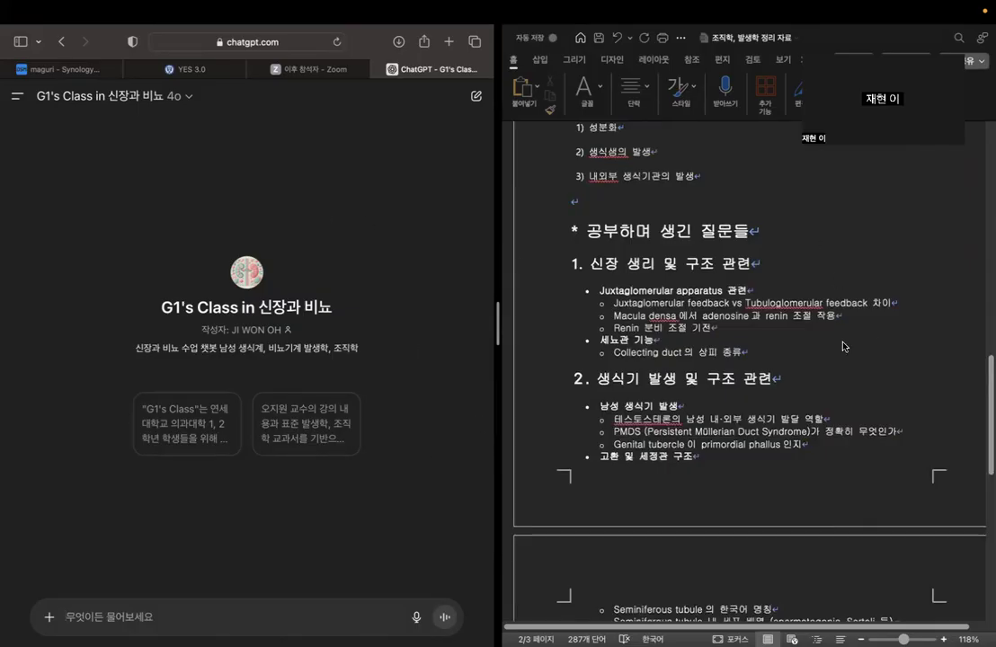
scroll(845, 346, up, 10)
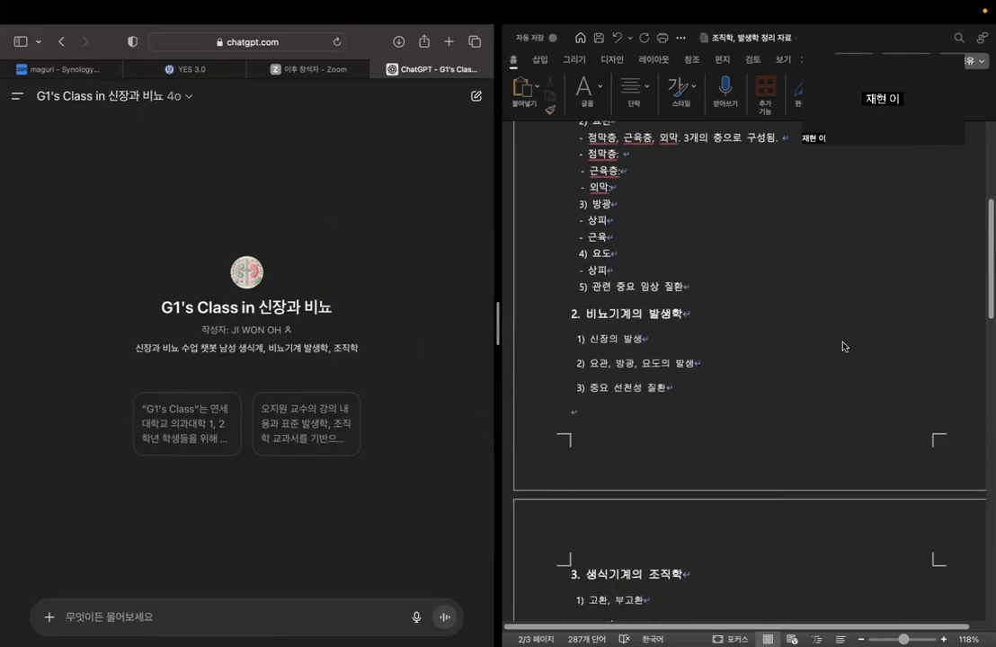
scroll(845, 346, up, 8)
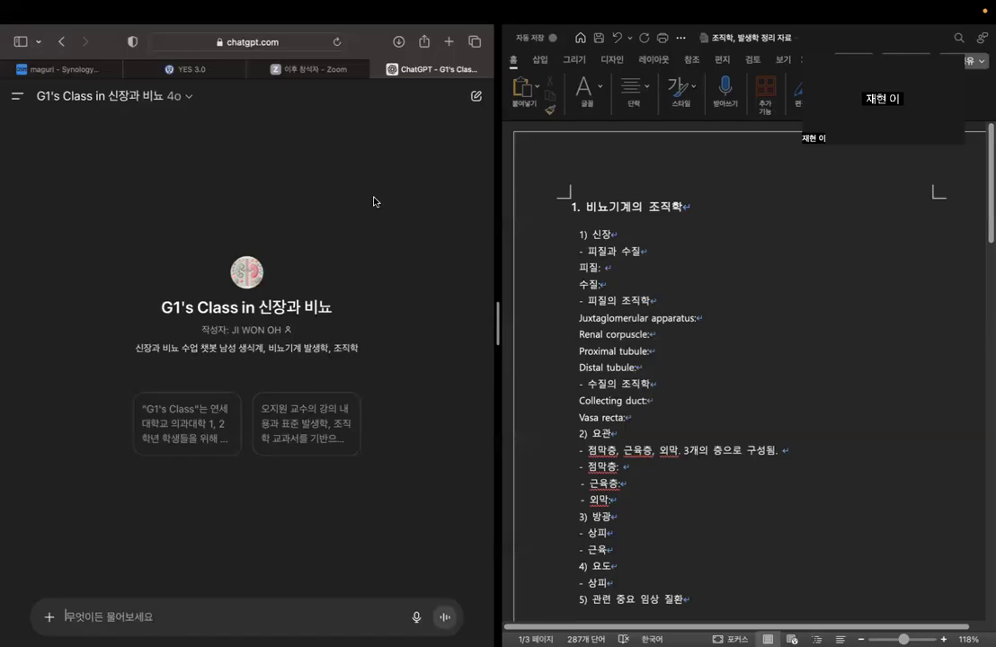
Begin the chat message with "안녕. 나는 신장과 비뇨생식을 배우고 있는 의과대학 학생이야.".
text(안녕)
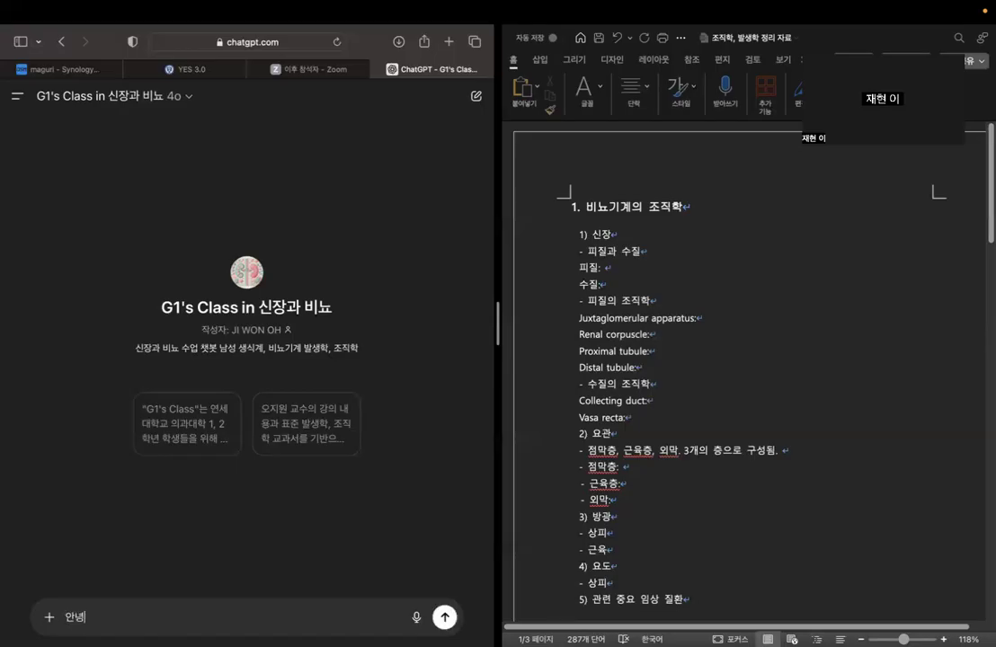
text(. 나는 신장과 비뇨)
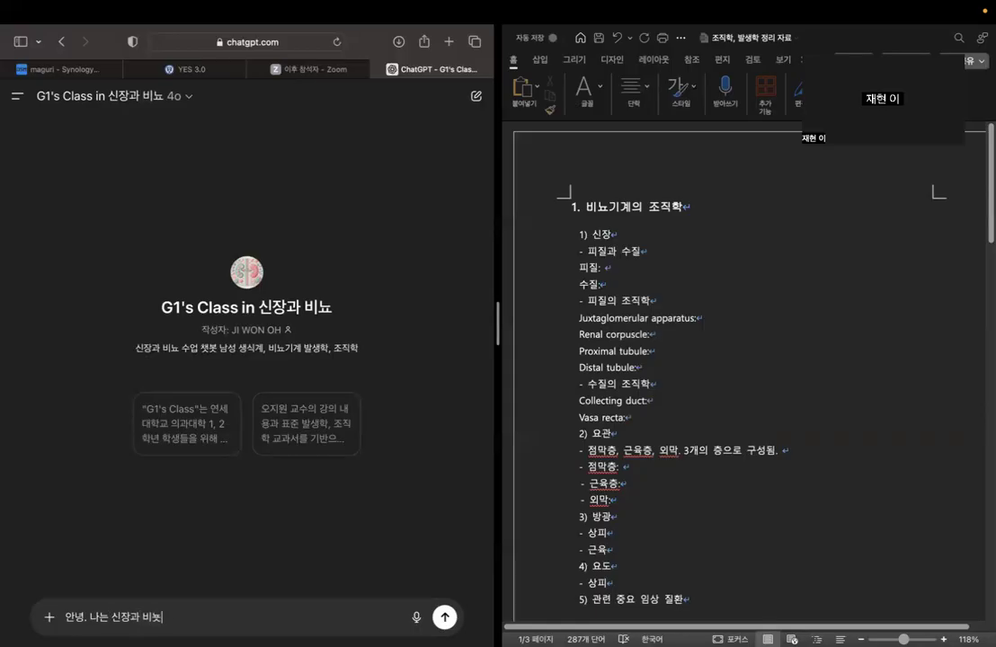
text(생시ㄱ기의)
key(BackSpace)
key(BackSpace)
key(BackSpace)
text(우)
text(ㄱ을 배우고 있는 의)
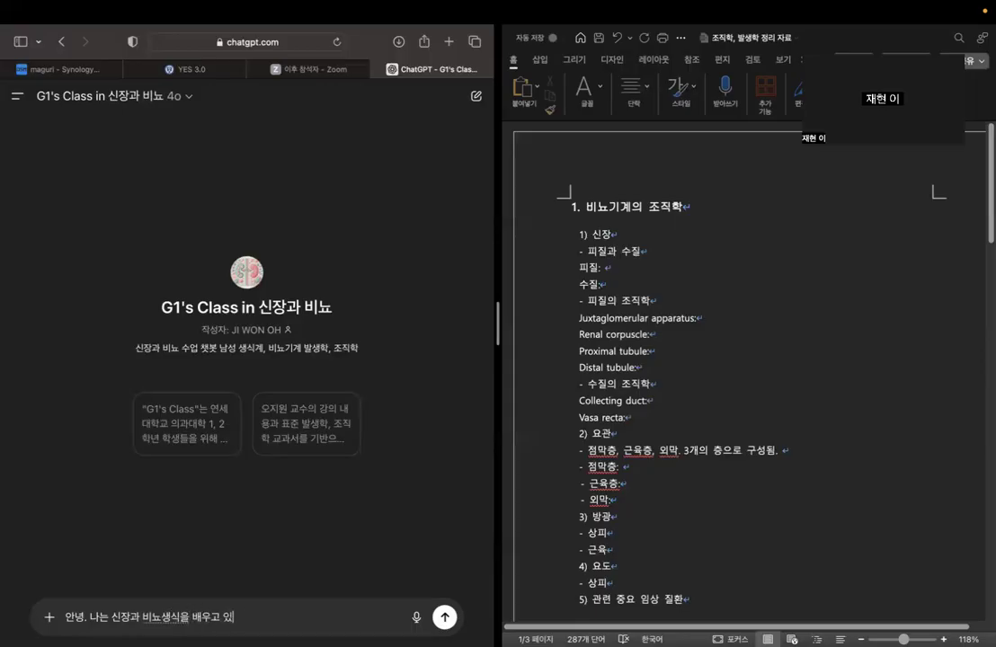
text(과대학 학생이)
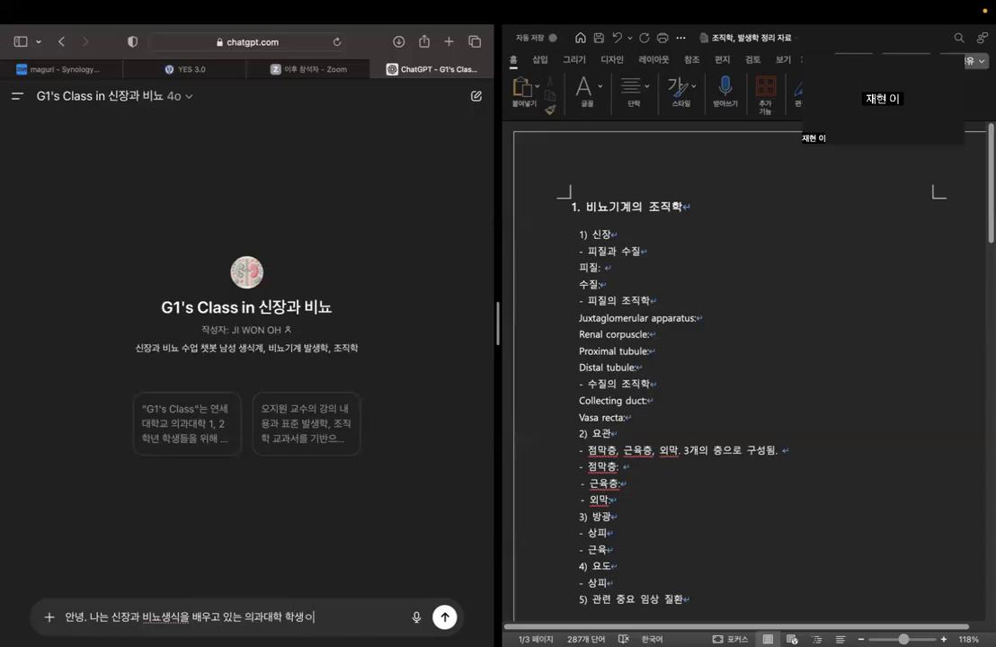
text(야. 아ㅍ으로 내개 물어볼 내용)
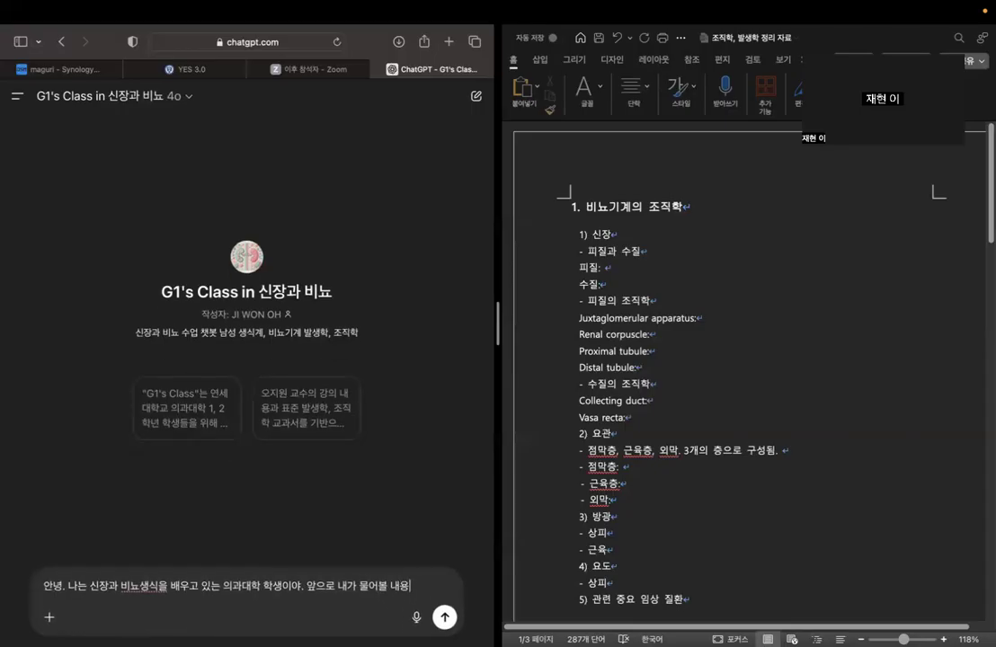
text(은 ㅋㅡ게 두 가지여.)
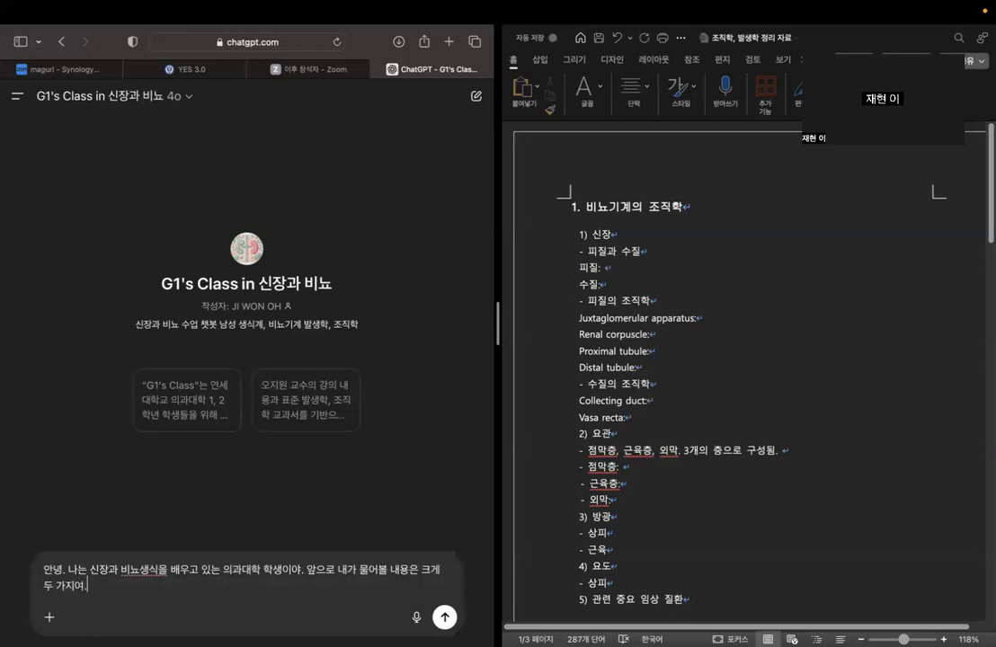
Add the sentence "앞으로 내가 물어볼 내용은 크게 두 가지야." to the chat message.
key(BackSpace)
key(BackSpace)
text(야. 비뇨기계와 생식기계에서)
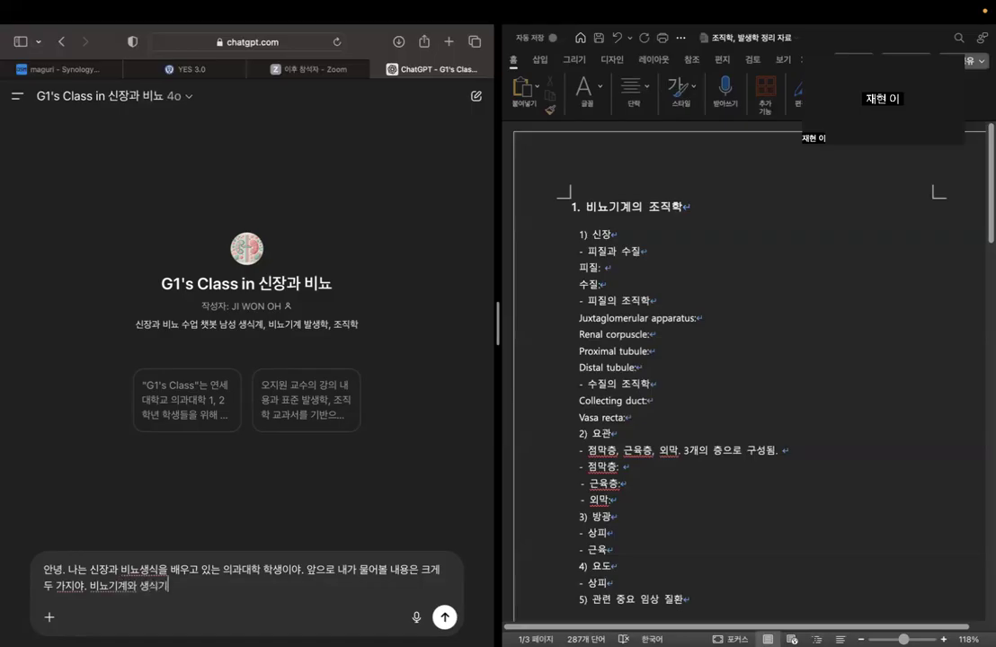
Add the first topic to the message: "1. 비뇨기계와 생식기계에서 중요한 조직학적 특징과 구조물에 대한 정리".
key(Left)
key(Left)
key(Left)
key(Left)
key(Left)
key(Left)
key(Left)
key(Left)
key(Left)
key(Left)
key(Left)
key(Left)
key(Left)
text(1.)
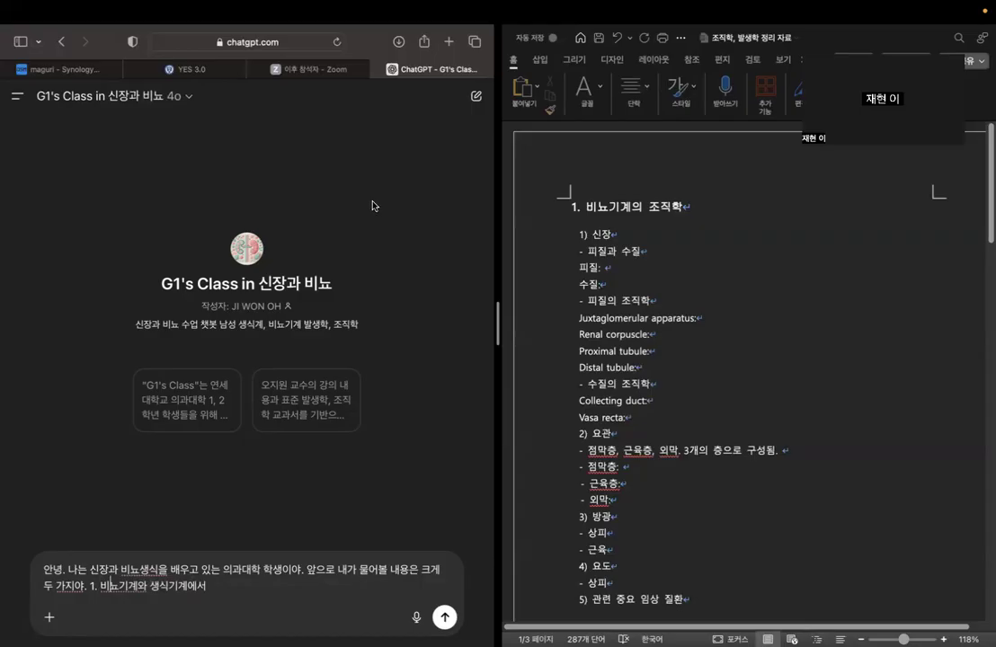
click(213, 584)
text(중요한 지)
text(직학적)
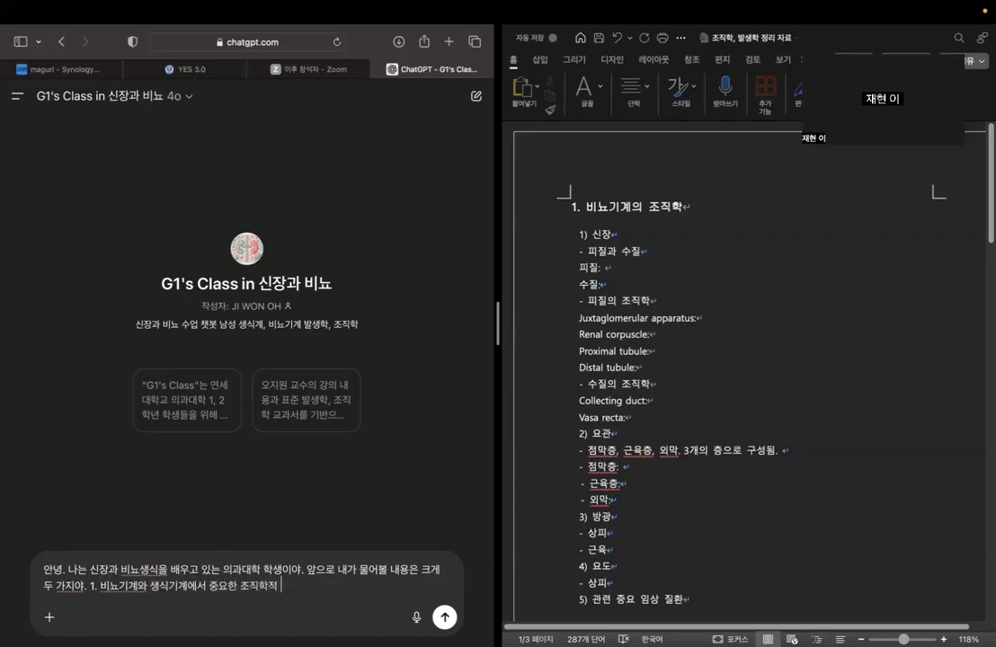
text( 특지징과 구)
text(조물에 대한 )
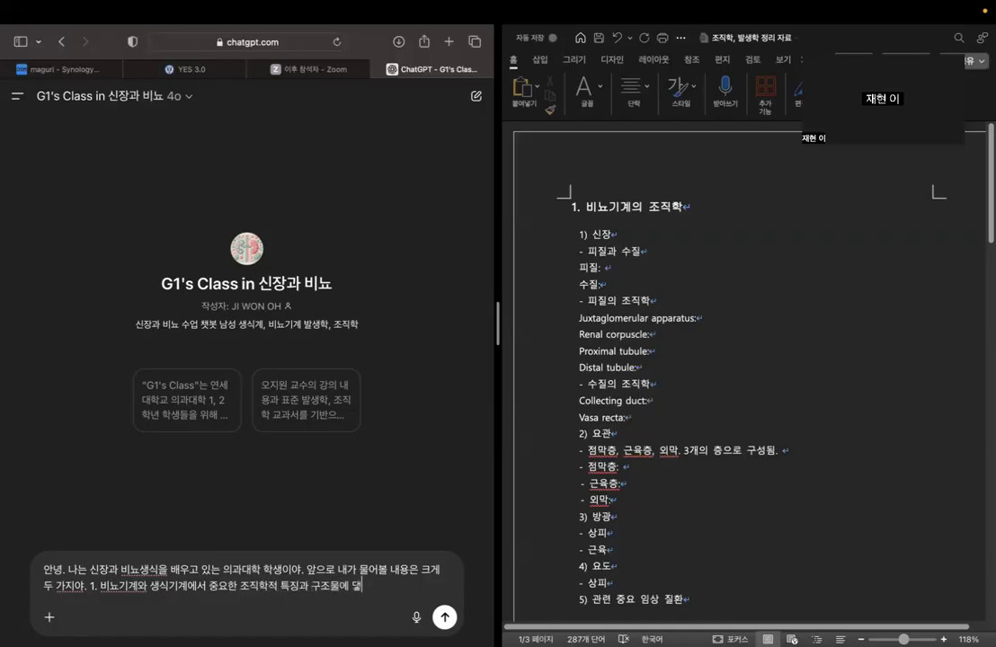
text(정리)
text(. 2.)
Add the second topic to the message after a comma: "2. 그와 관련된 나의 질문.".
key(BackSpace)
key(BackSpace)
key(BackSpace)
key(BackSpace)
key(BackSpace)
text(, 2. )
text(그와 관련된)
text( 나의 질문.)
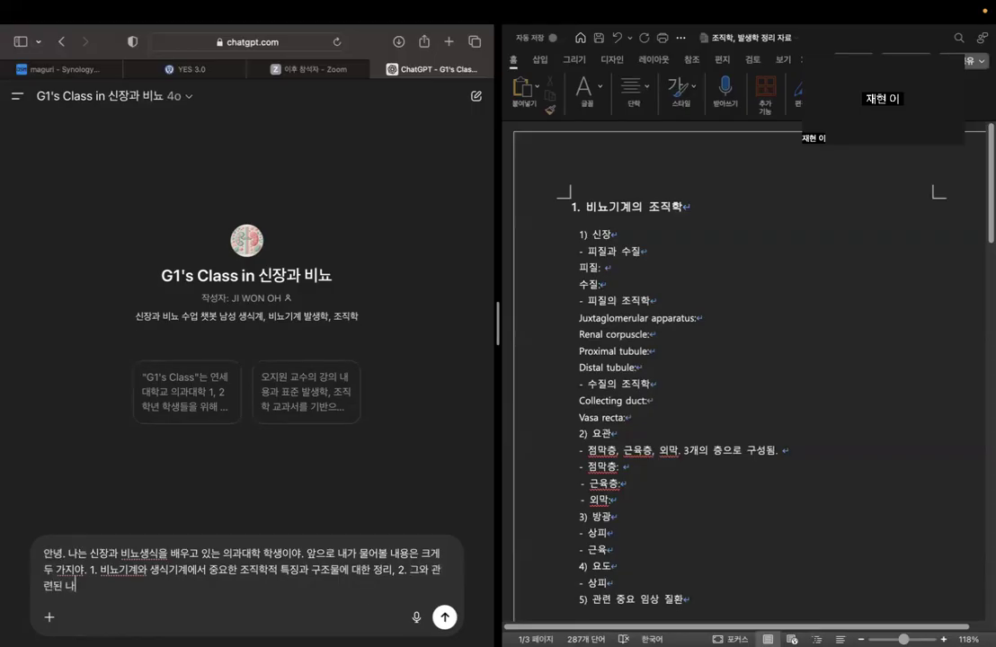
text( 이 두가지에 대해서 )
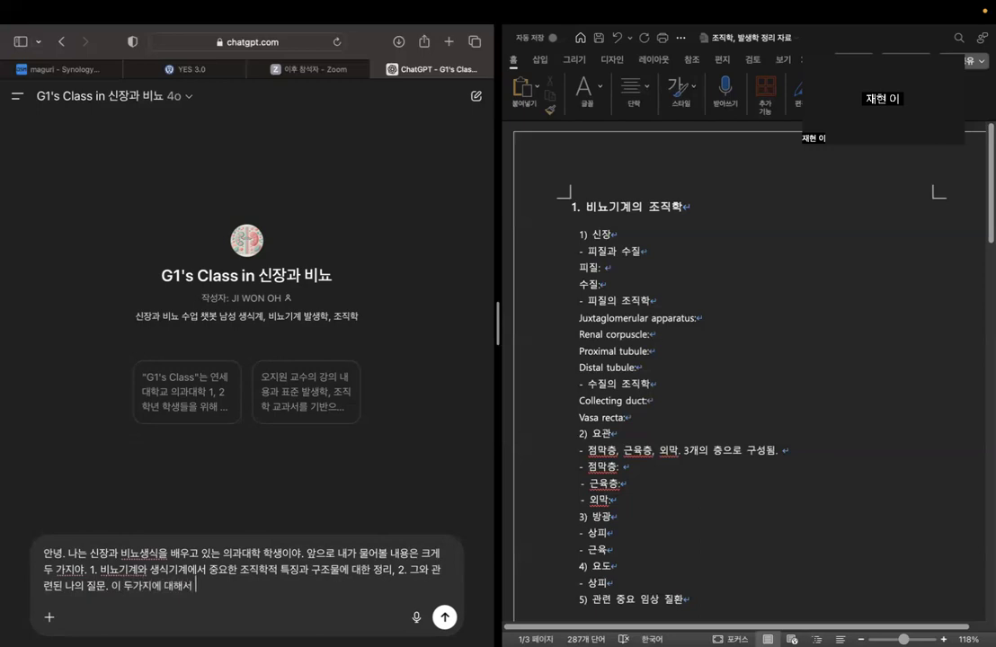
text(너에게 학스)
End the message with "이 두가지에 대해서 교과서를 바탕으로 대답해주면 돼" and send it.
key(BackSpace)
key(BackSpace)
key(BackSpace)
key(BackSpace)
key(BackSpace)
text(교과서를 밭)
text(탕으로)
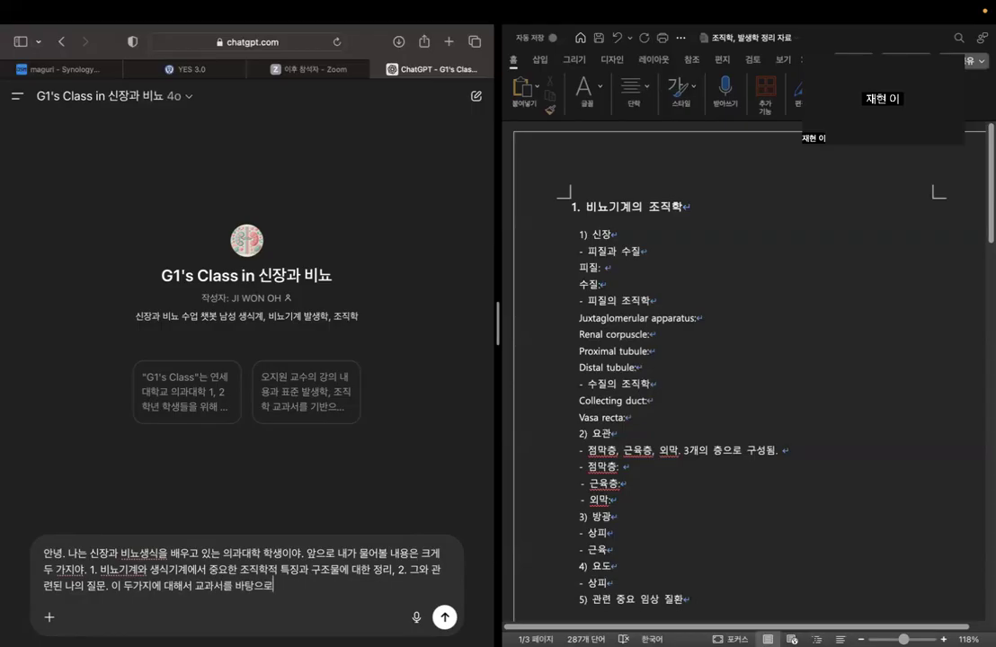
text(대답해주면 ㄷ)
key(Return)
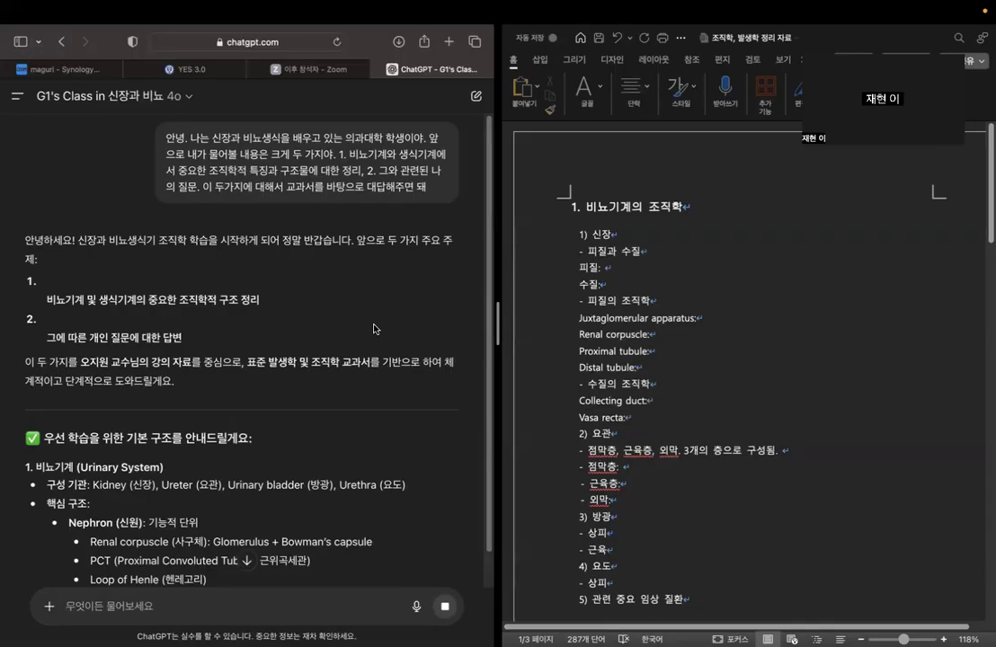
Read the chatbot's reply on the basic structures of the urinary and male reproductive systems.
scroll(374, 328, down, 2)
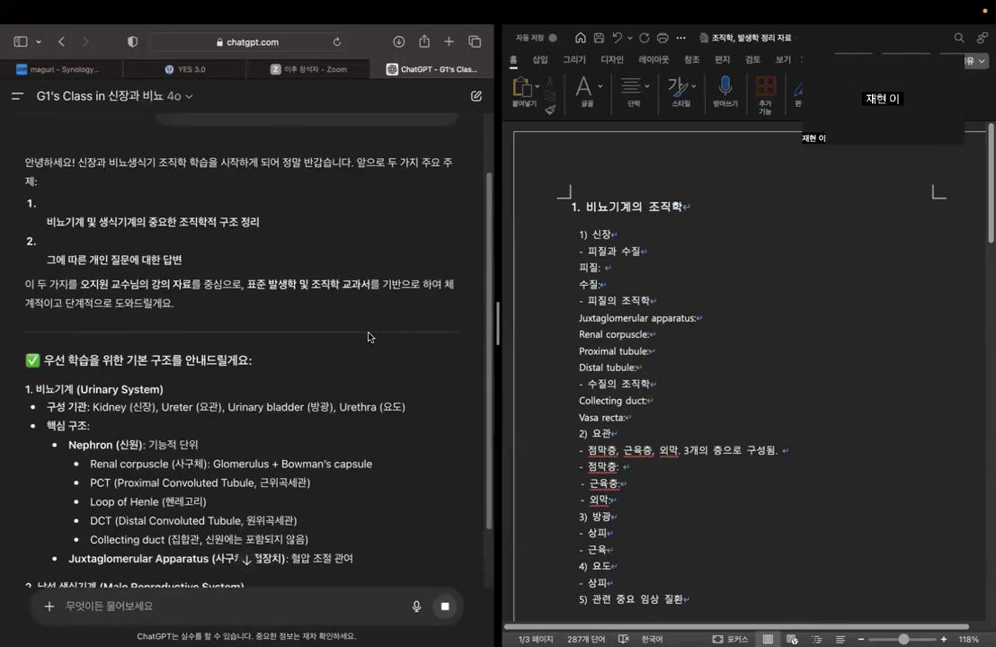
scroll(369, 337, down, 3)
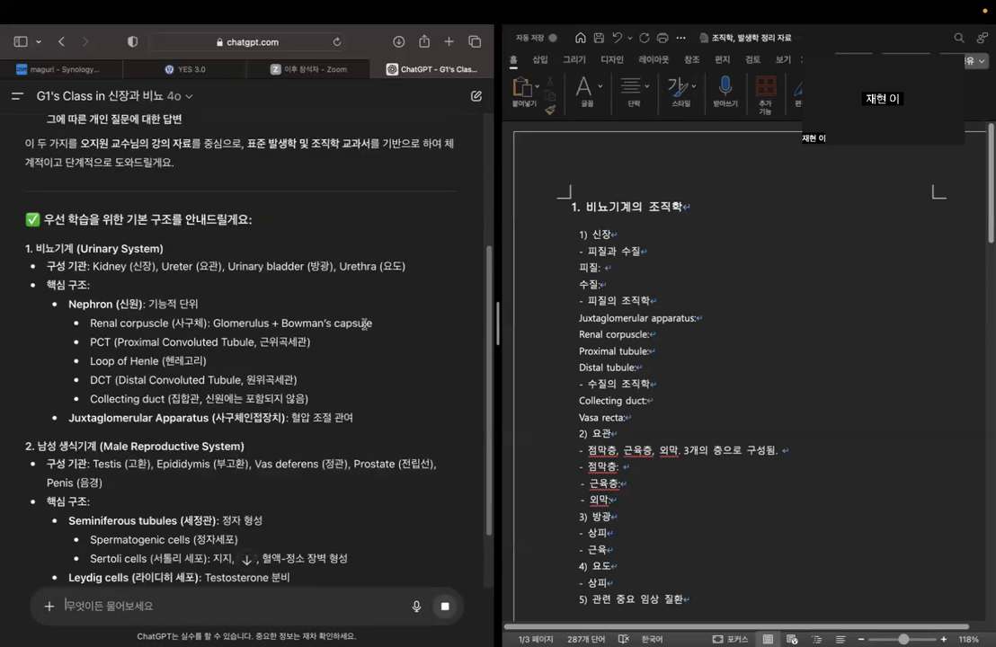
scroll(343, 317, down, 1)
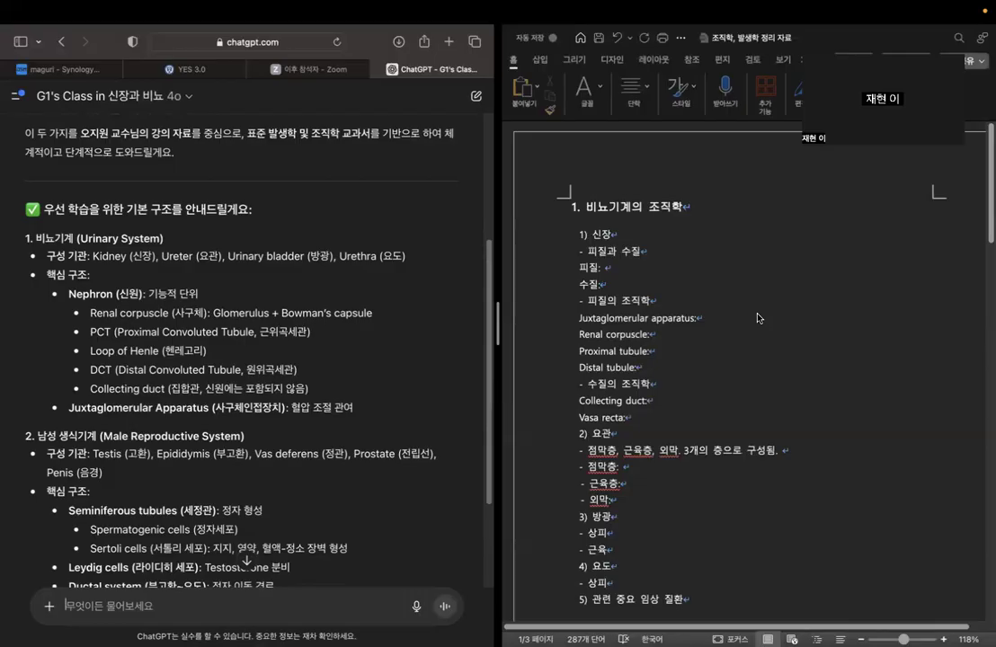
click(758, 314)
scroll(292, 261, down, 2)
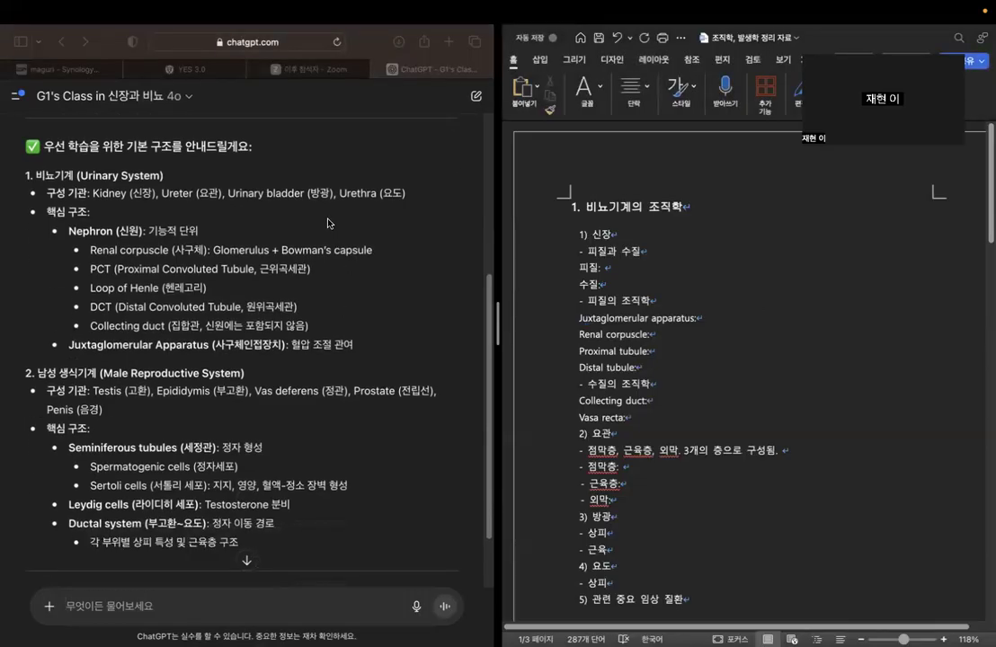
scroll(333, 225, down, 1)
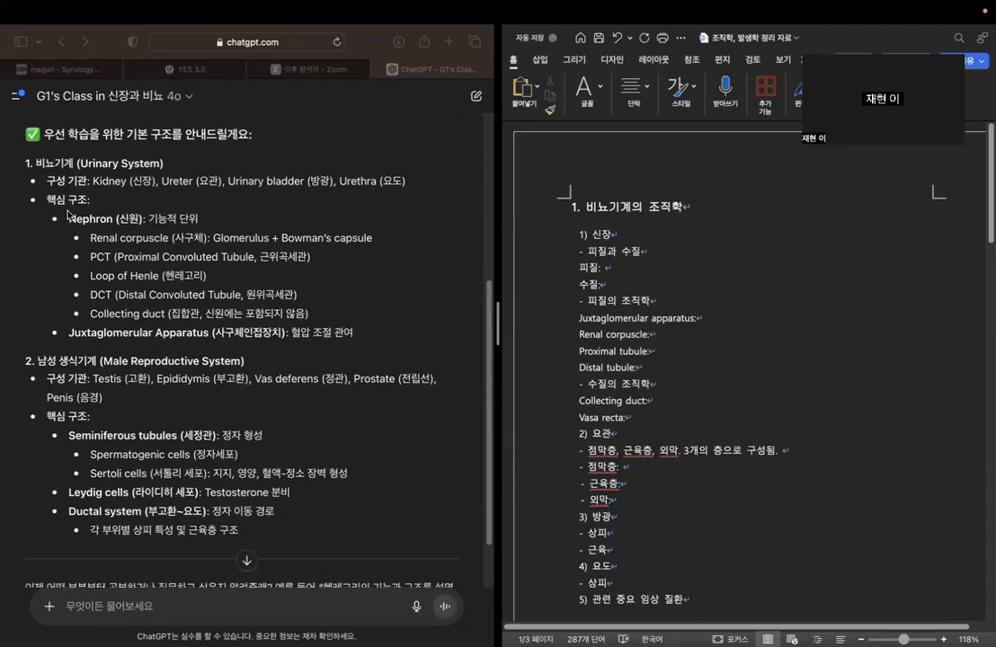
Insert a new line "Nephron:" between Juxtaglomerular apparatus and Renal corpuscle in the kidney cortex section of the document.
click(658, 334)
click(580, 334)
key(Return)
key(Up)
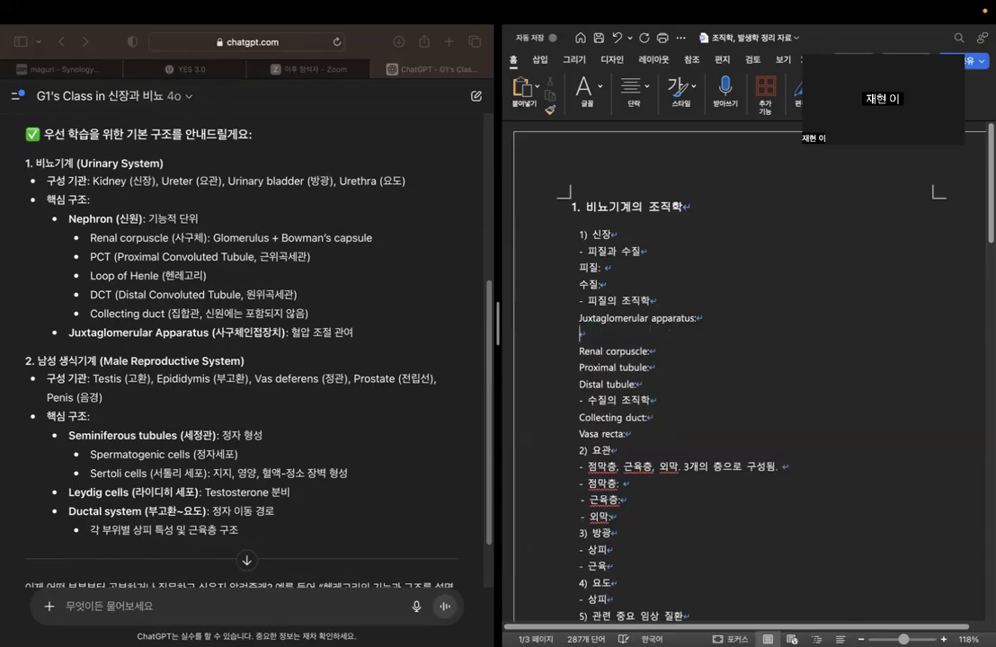
text(Nephron:)
Compare the rest of the chatbot's reply on the male reproductive system with the document's reproductive histology outline.
scroll(262, 305, down, 1)
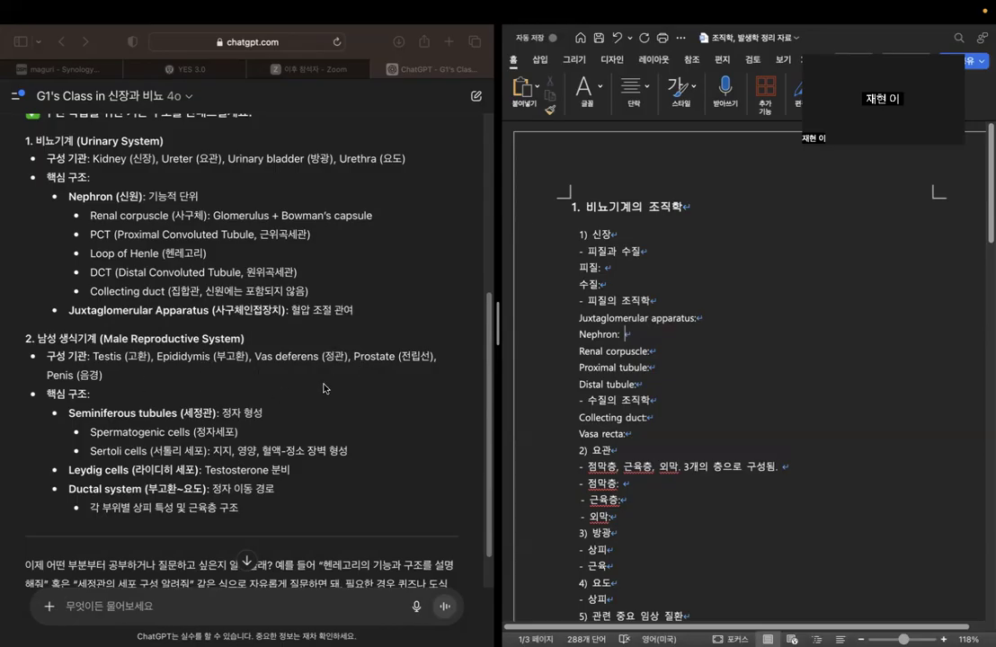
scroll(595, 373, down, 1)
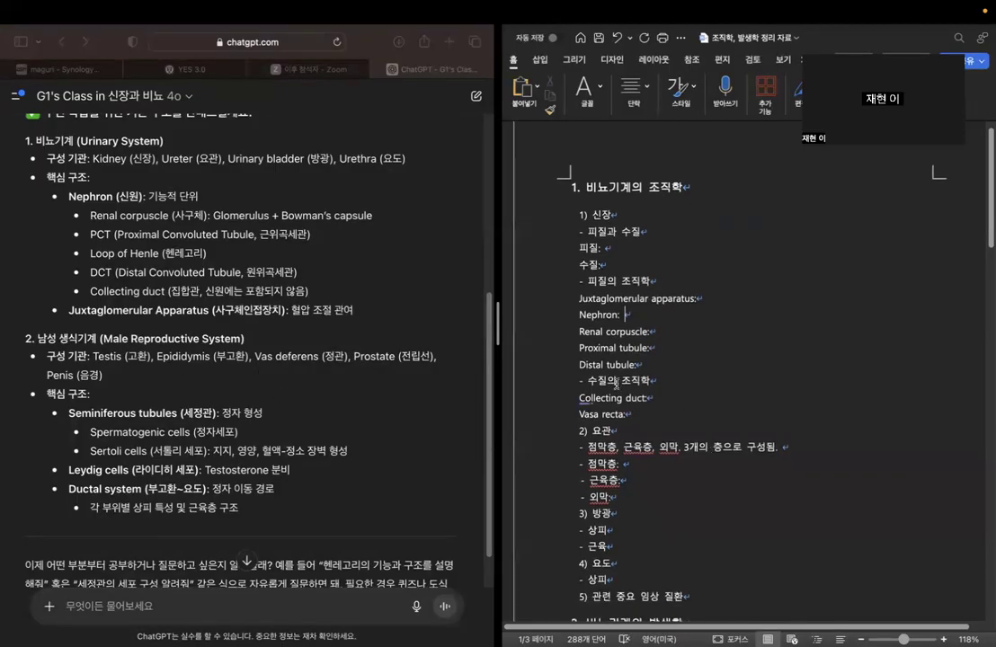
scroll(595, 373, down, 10)
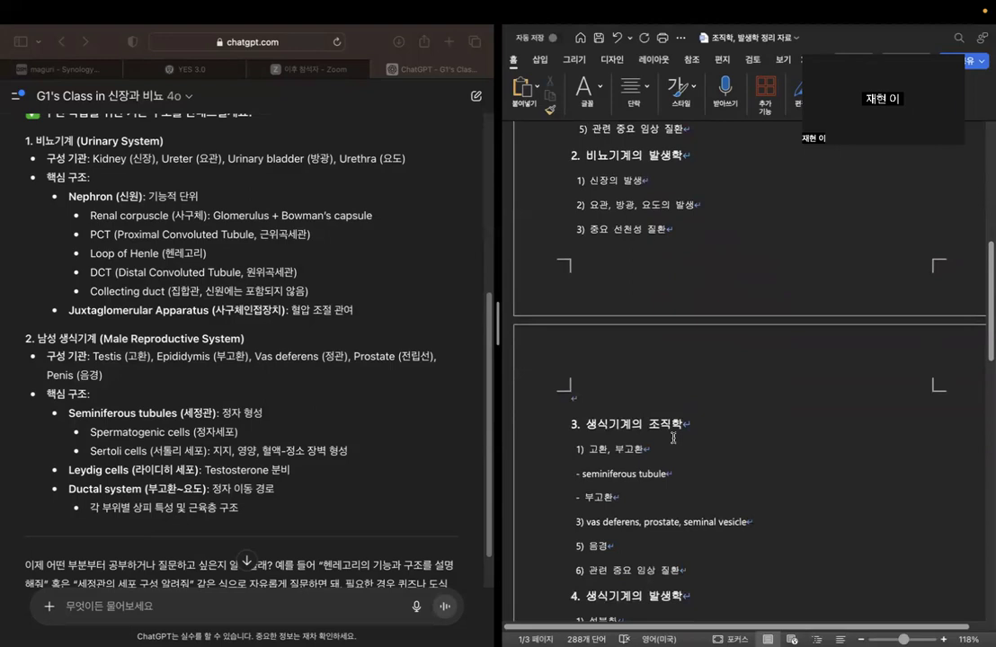
scroll(673, 443, down, 3)
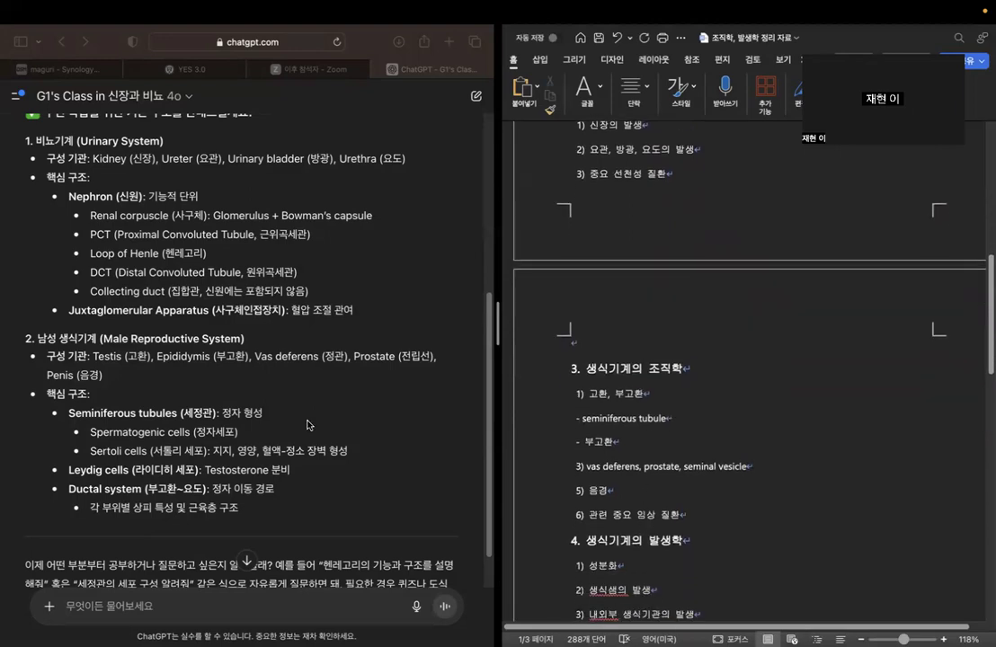
scroll(380, 420, down, 3)
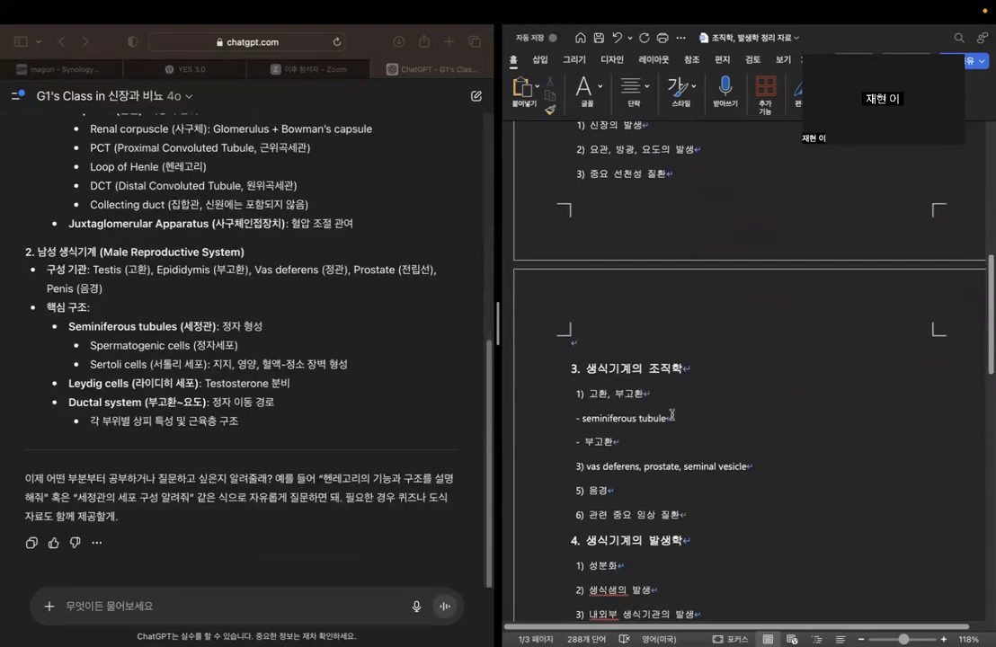
scroll(762, 426, up, 10)
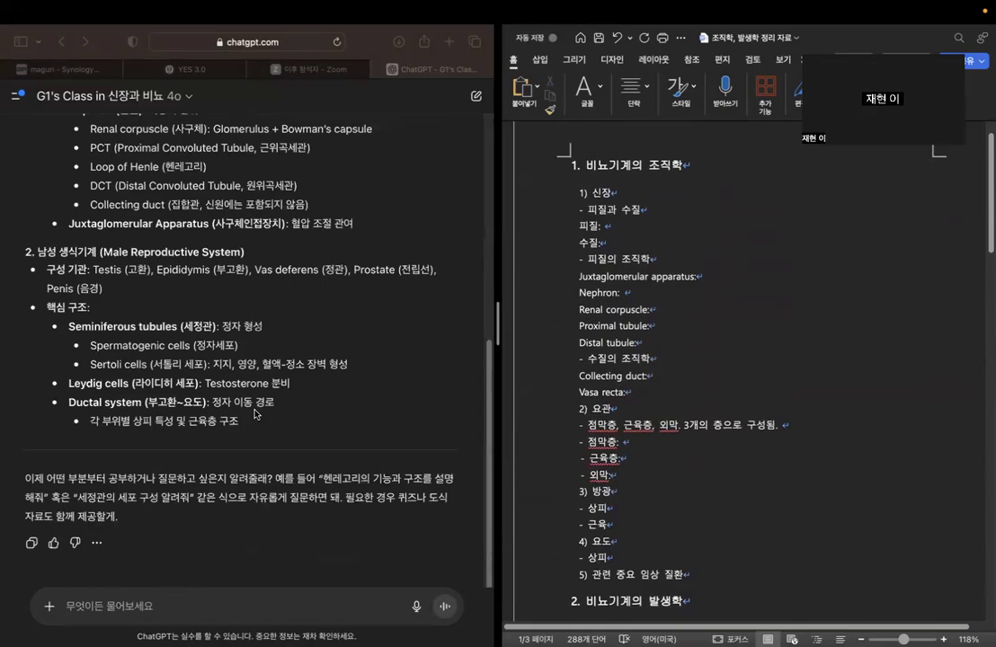
Begin a new chat question with "신장의 피질과 수질의 구분 기준과".
click(241, 607)
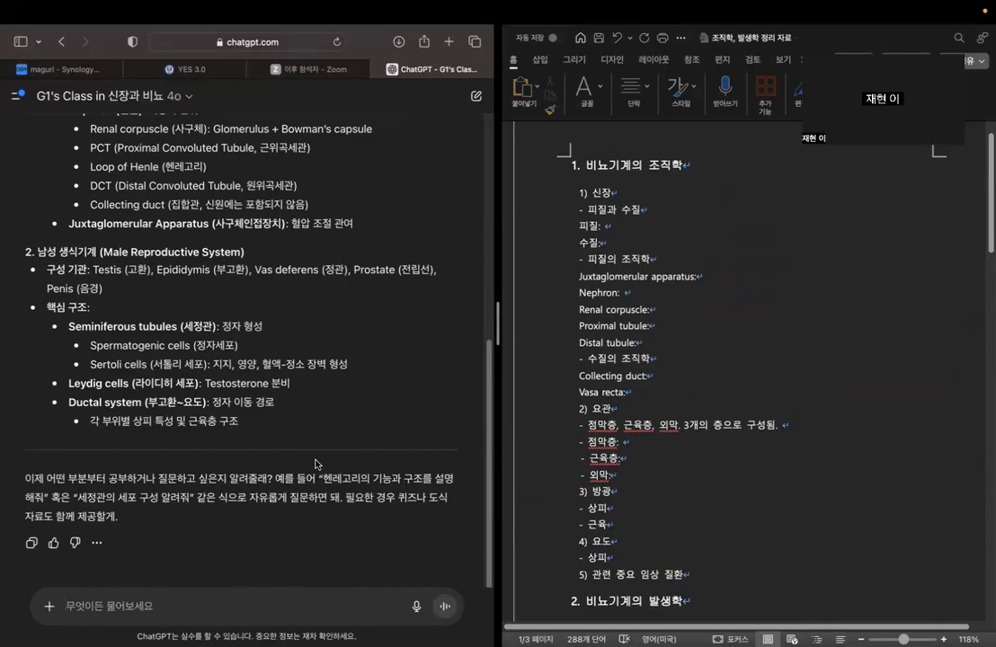
text(신장이)
key(BackSpace)
text(의 피질과 수질을)
key(BackSpace)
key(BackSpace)
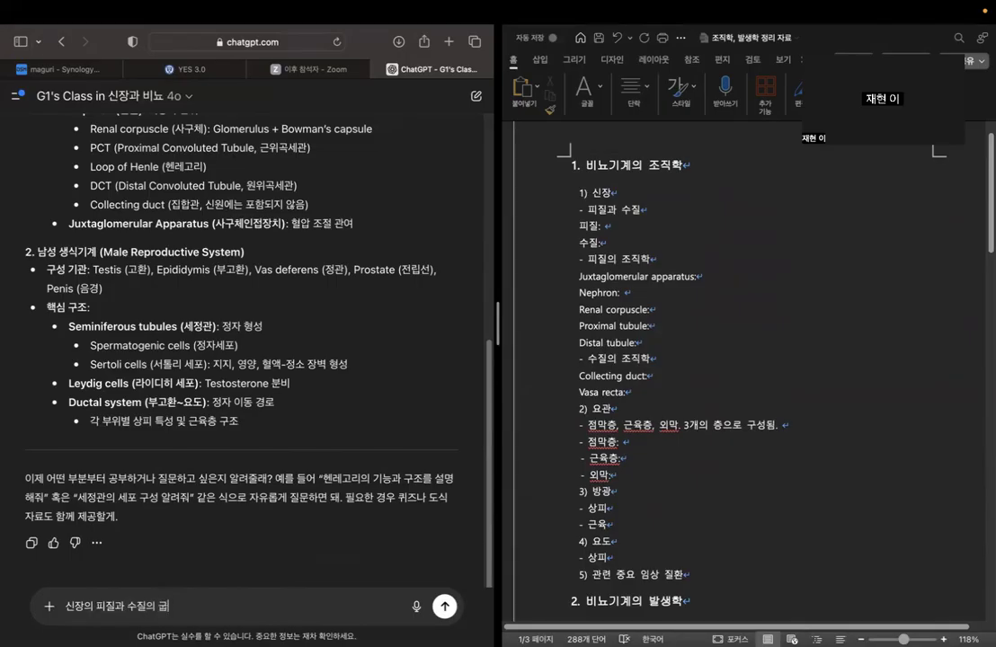
text(분 기분고)
text(준과)
Complete the question with "특징적인 중요 조직학적 특징에 대해 설명해줘" and send it.
text(특징적인)
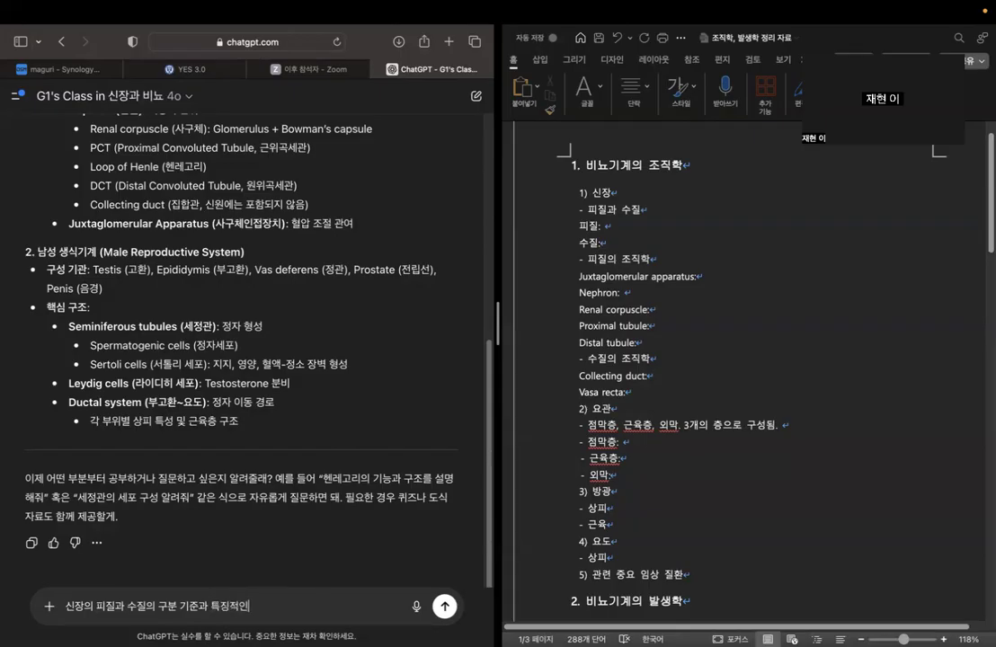
text( 중요 조직학)
text(적 )
text(티)
text(징에 대해 설명해)
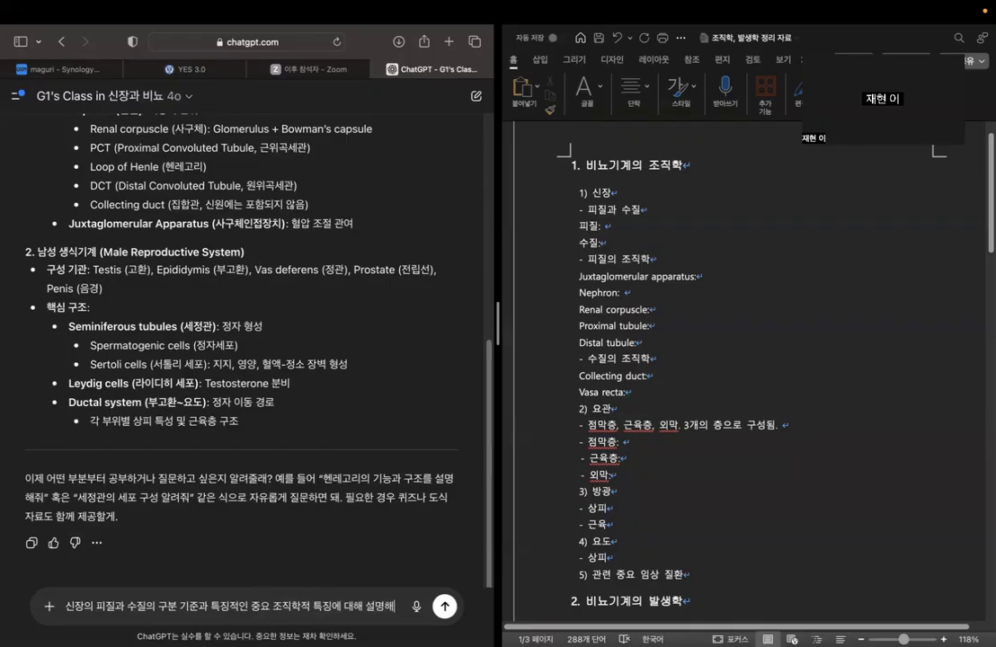
text(줘)
key(Return)
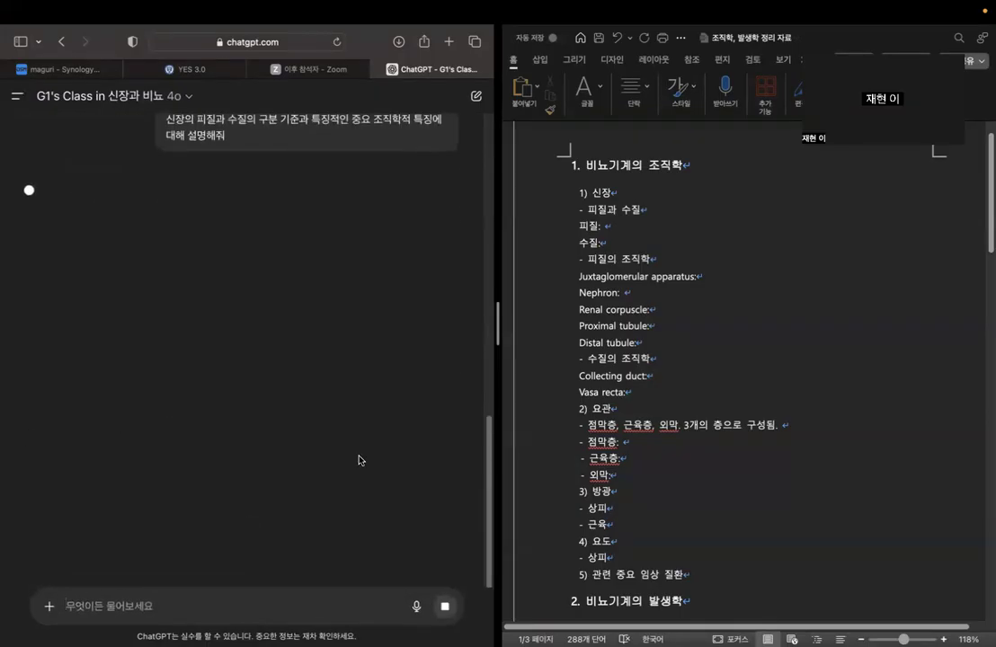
Append a colon to the "- 피질과 수질" line in the kidney section of the document.
click(655, 226)
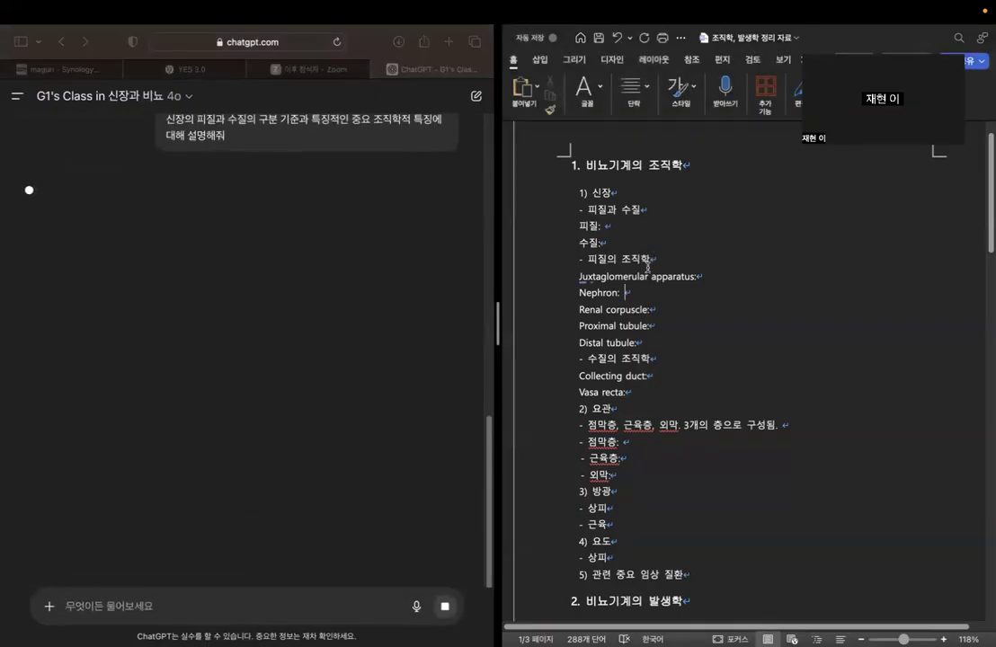
click(671, 217)
text(:)
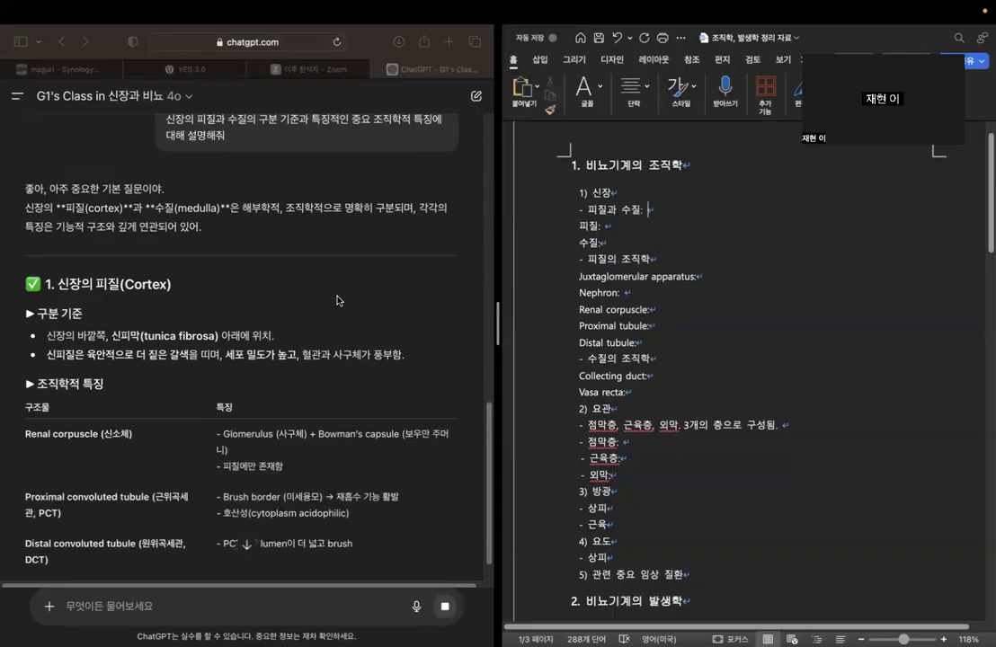
Read the chatbot's criteria for distinguishing the kidney cortex, including its location, color and cell density.
scroll(337, 300, down, 2)
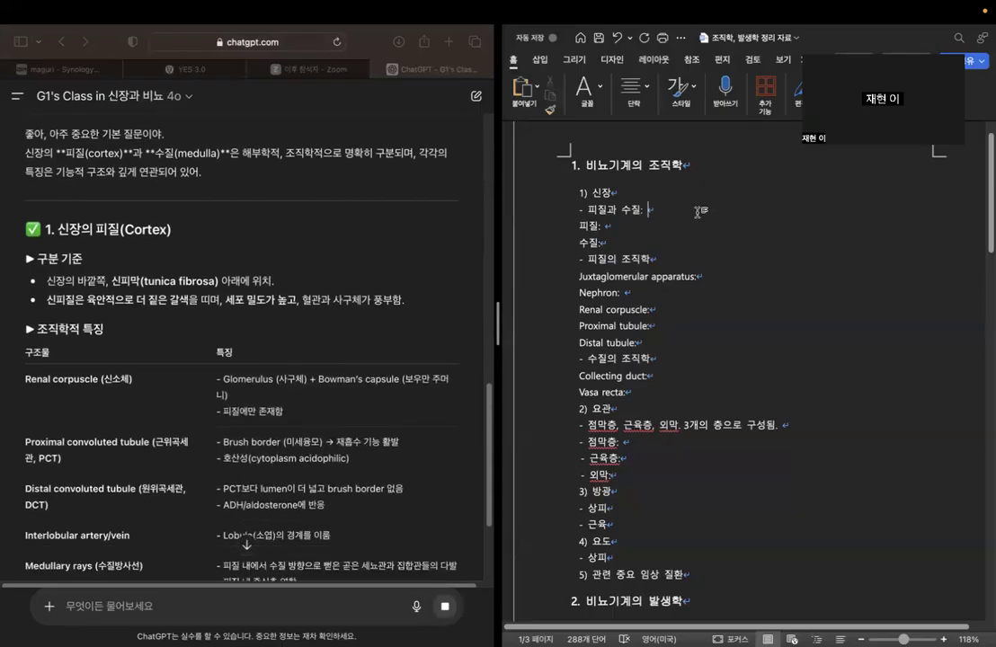
scroll(368, 271, down, 1)
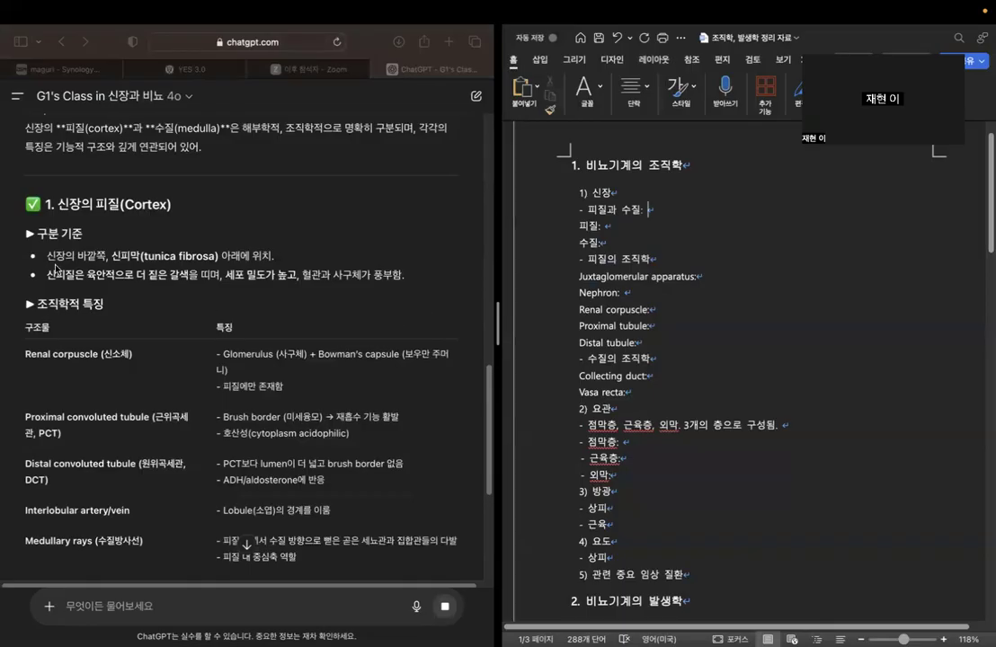
click(162, 240)
drag(190, 276, 113, 277)
click(326, 314)
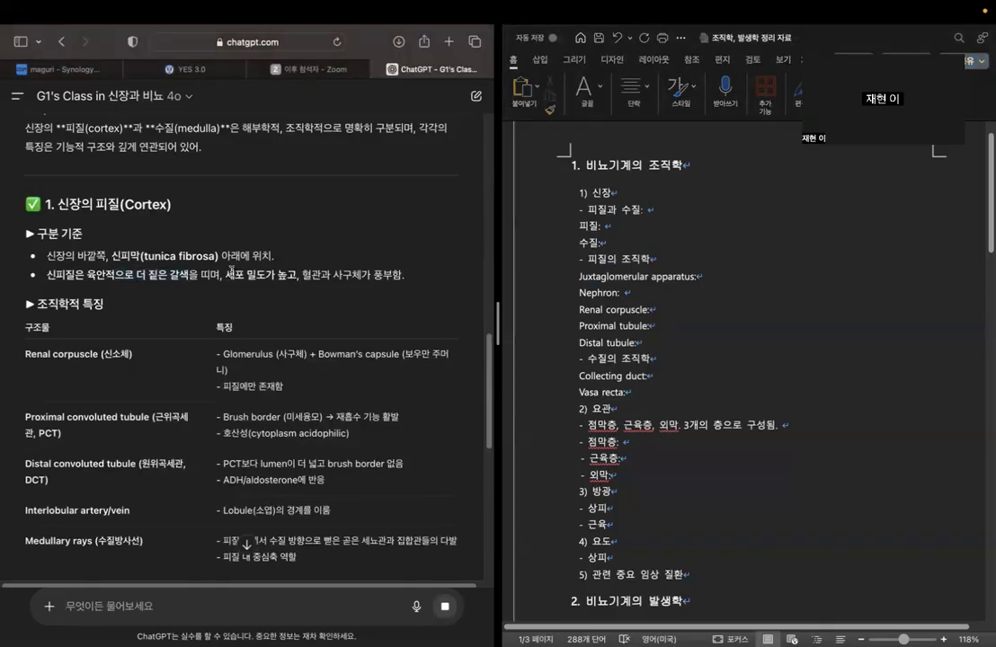
drag(225, 274, 401, 276)
click(406, 279)
Examine the cortex histology table, from renal corpuscle and convoluted tubules to interlobular vessels and medullary rays.
scroll(378, 288, down, 3)
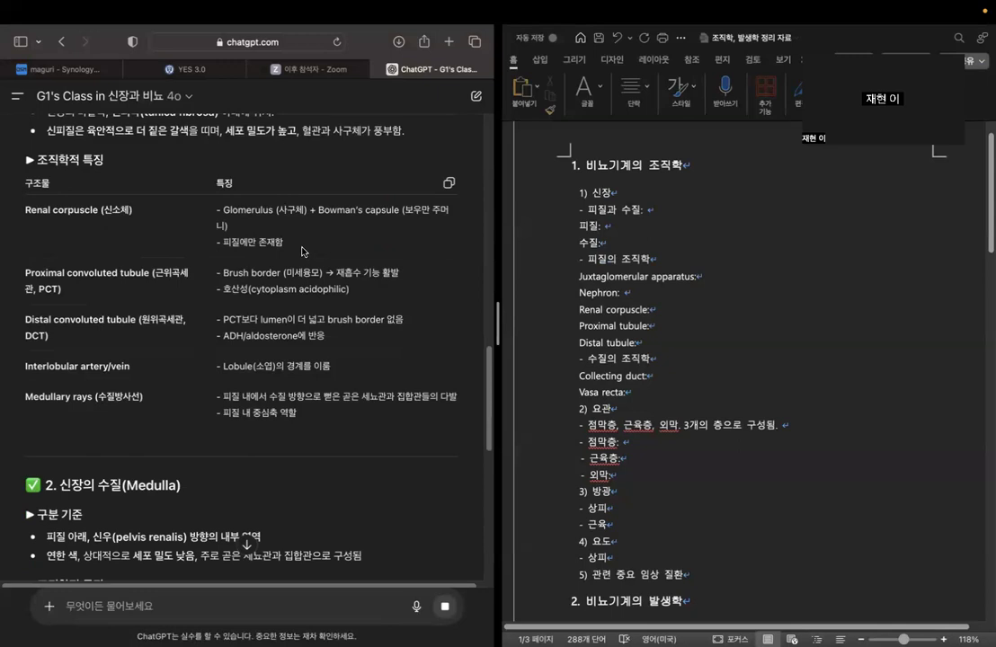
drag(24, 273, 162, 286)
click(164, 288)
scroll(155, 360, down, 1)
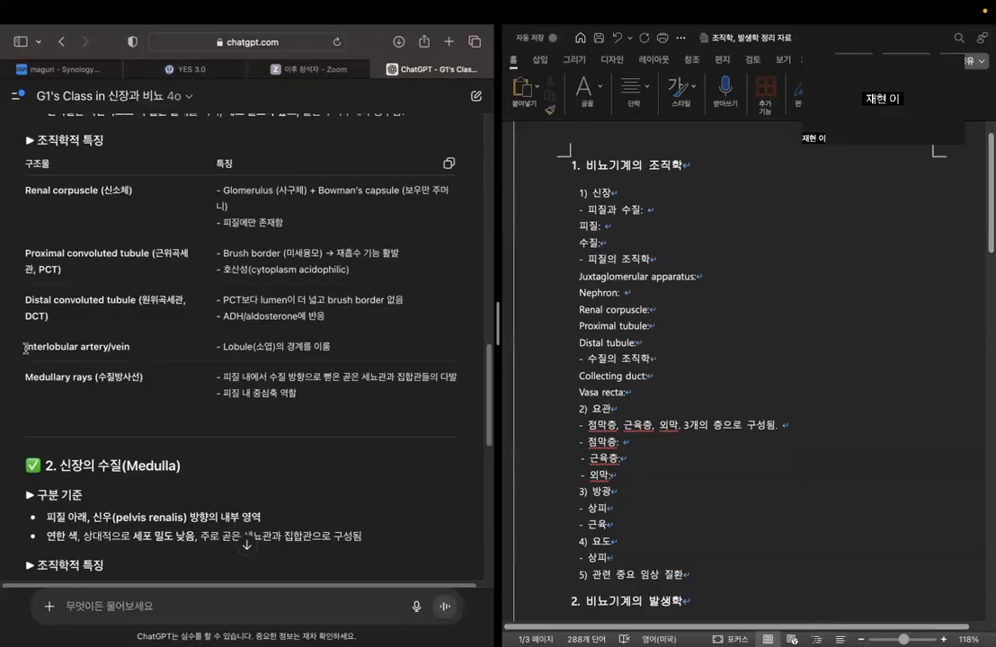
drag(26, 347, 135, 348)
click(252, 346)
drag(219, 346, 331, 347)
click(310, 304)
drag(28, 379, 142, 378)
click(126, 379)
Review the medulla section of the reply and return to the cortex criteria.
scroll(354, 364, down, 5)
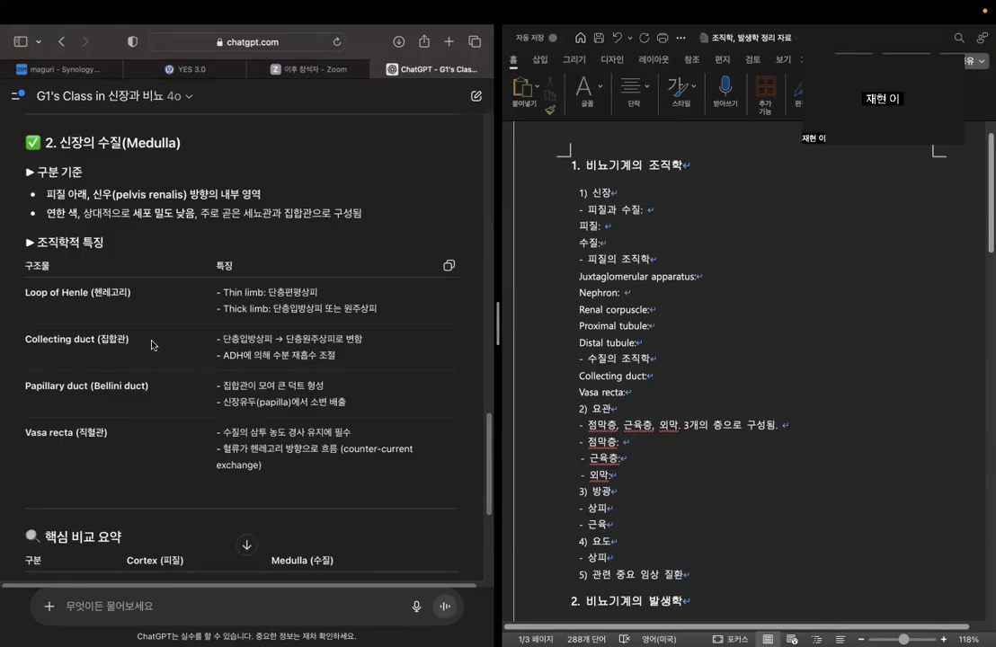
scroll(160, 462, down, 5)
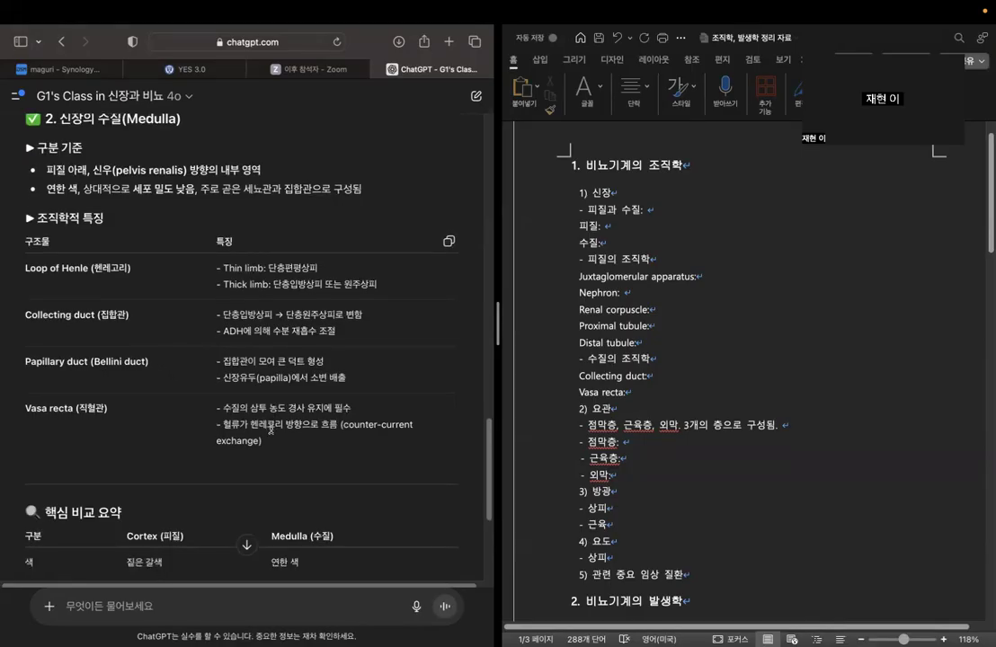
scroll(271, 431, up, 8)
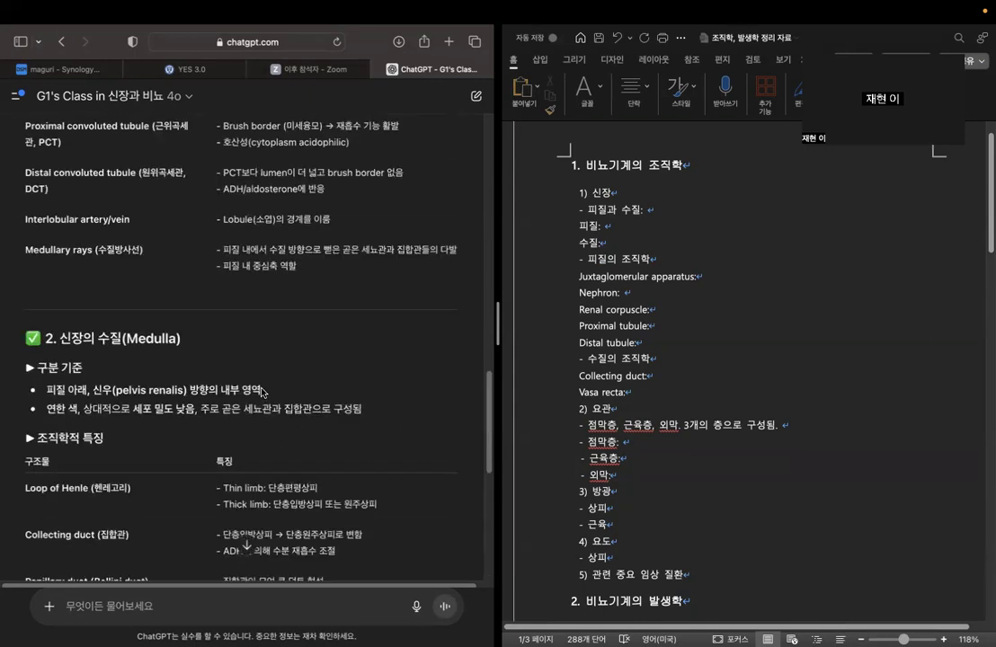
scroll(262, 392, up, 4)
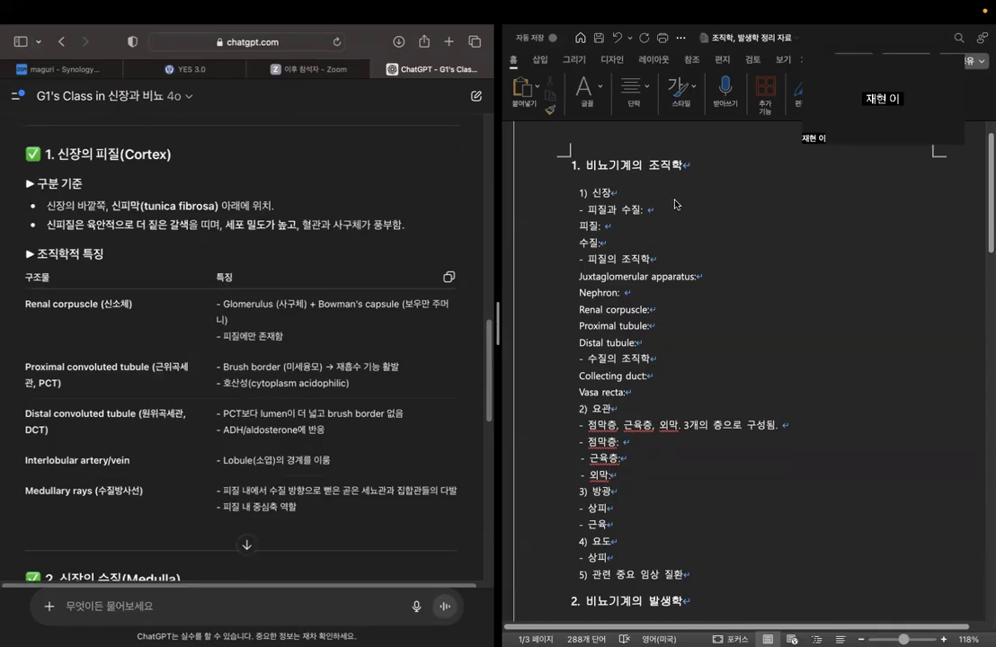
Remove the colon after "피질과 수질" and fill in the 피질 line with "좀 더 육안상 짙은 갈색".
click(671, 208)
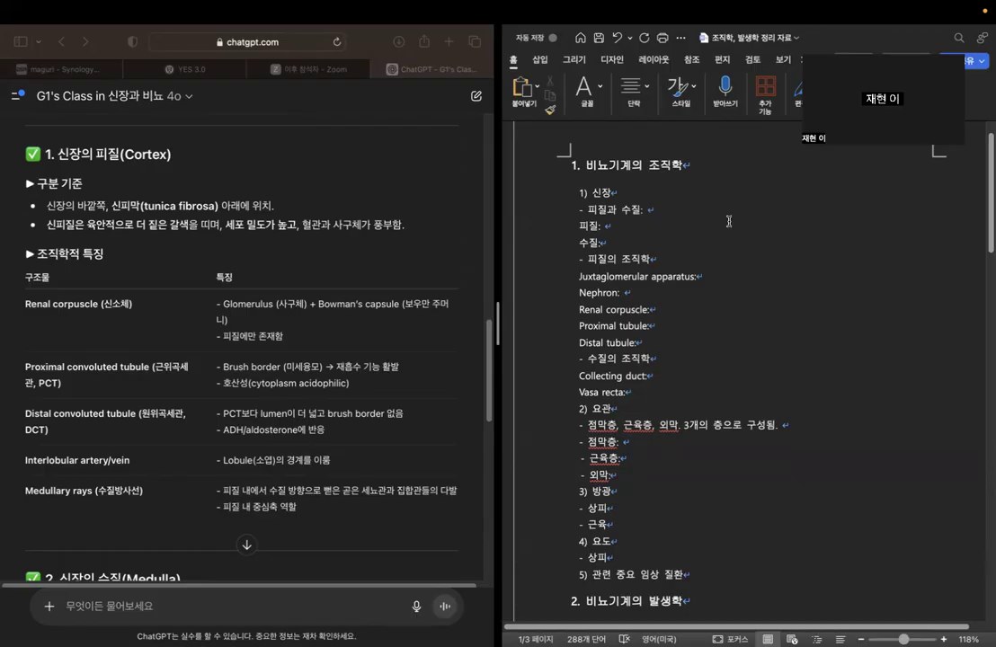
key(BackSpace)
key(BackSpace)
text(좀 더 육안상 질)
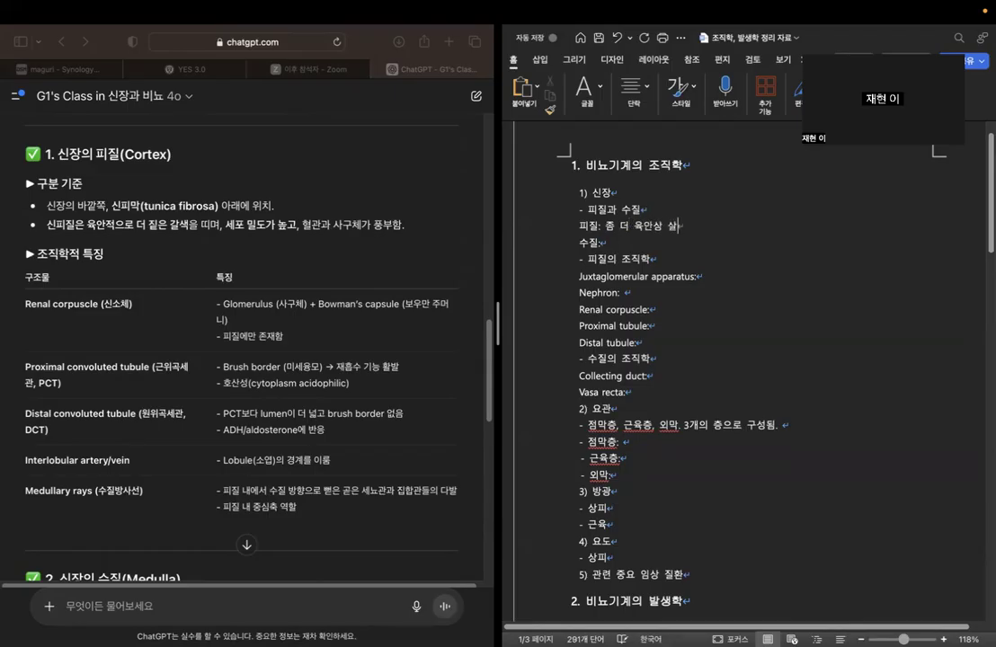
text(은 갈색)
Fill in the 수질 line with "연한 색", based on the medulla section of the reply.
scroll(734, 218, down, 1)
click(628, 215)
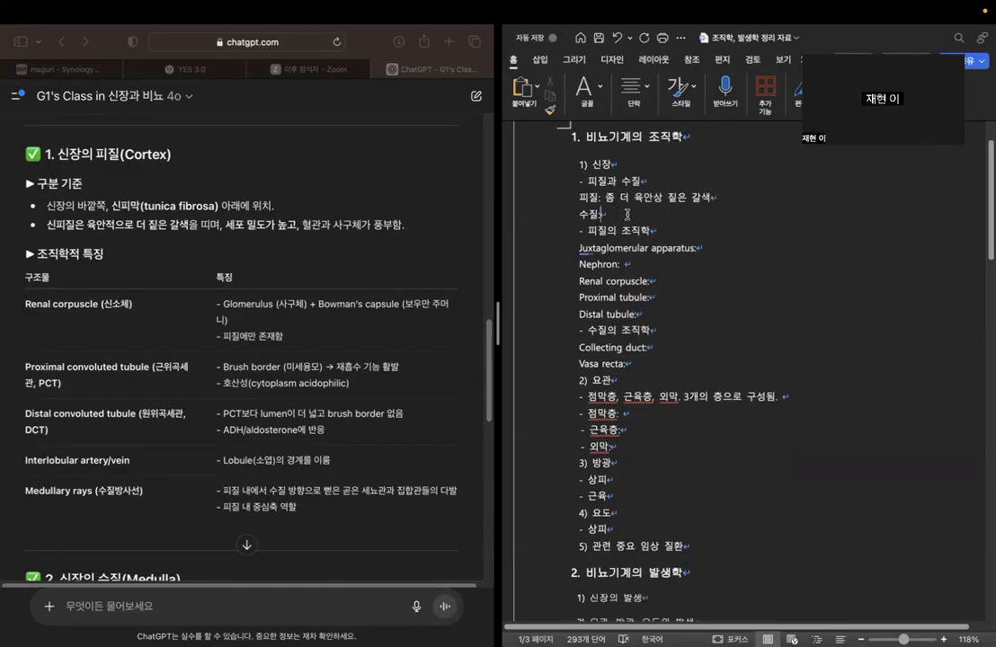
scroll(396, 297, down, 5)
scroll(393, 305, down, 3)
scroll(393, 305, up, 2)
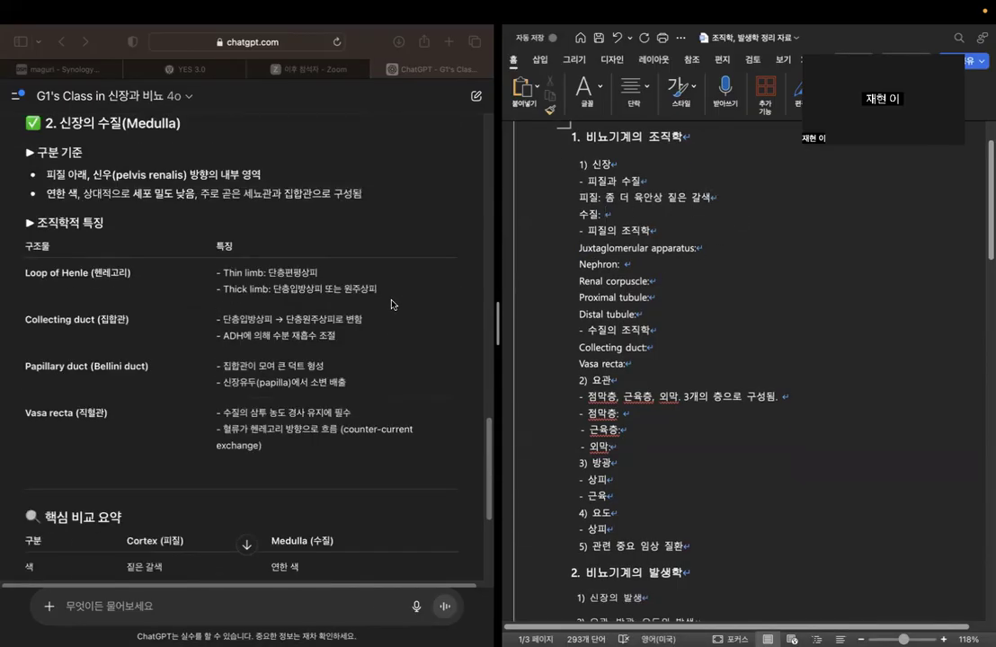
text(연한 색을)
key(BackSpace)
key(BackSpace)
Compare the reply's cortex structures with the cortex and medulla histology entries in the outline.
click(606, 267)
scroll(262, 281, down, 1)
scroll(262, 281, up, 5)
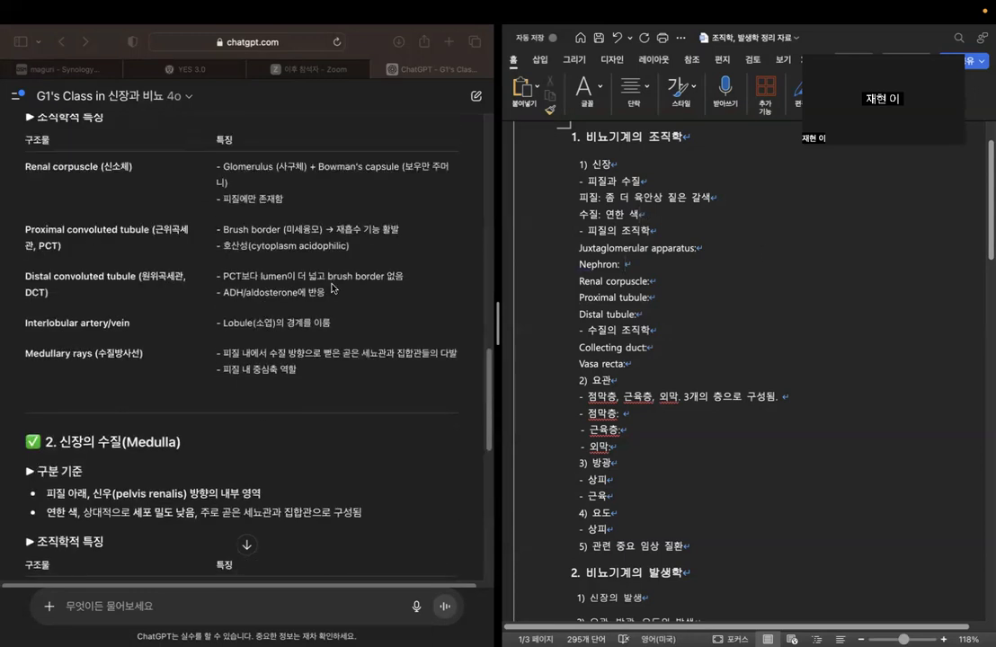
scroll(331, 284, up, 2)
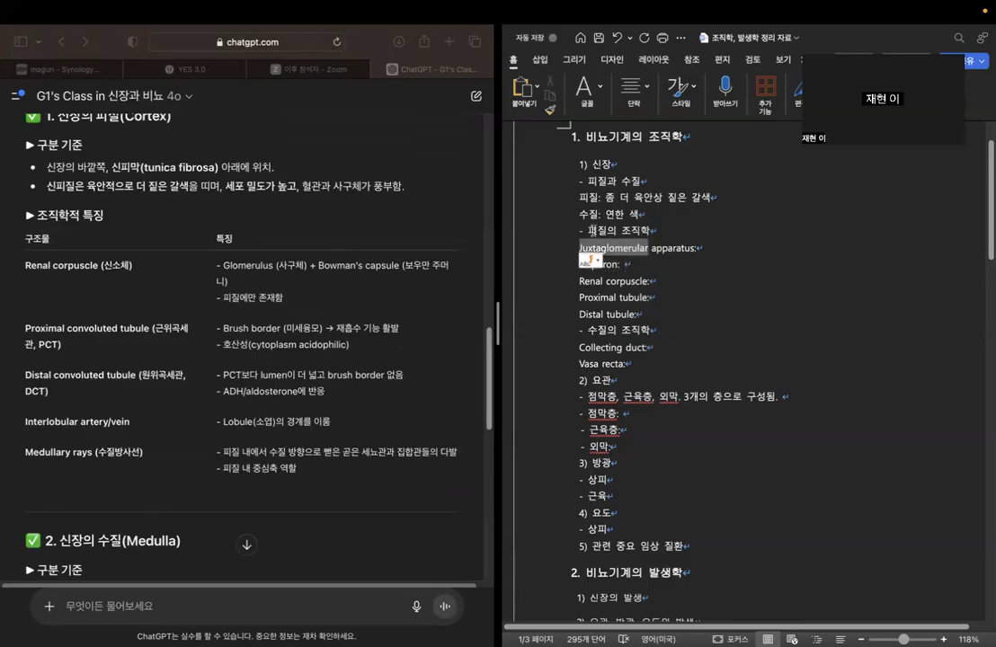
triple_click(625, 230)
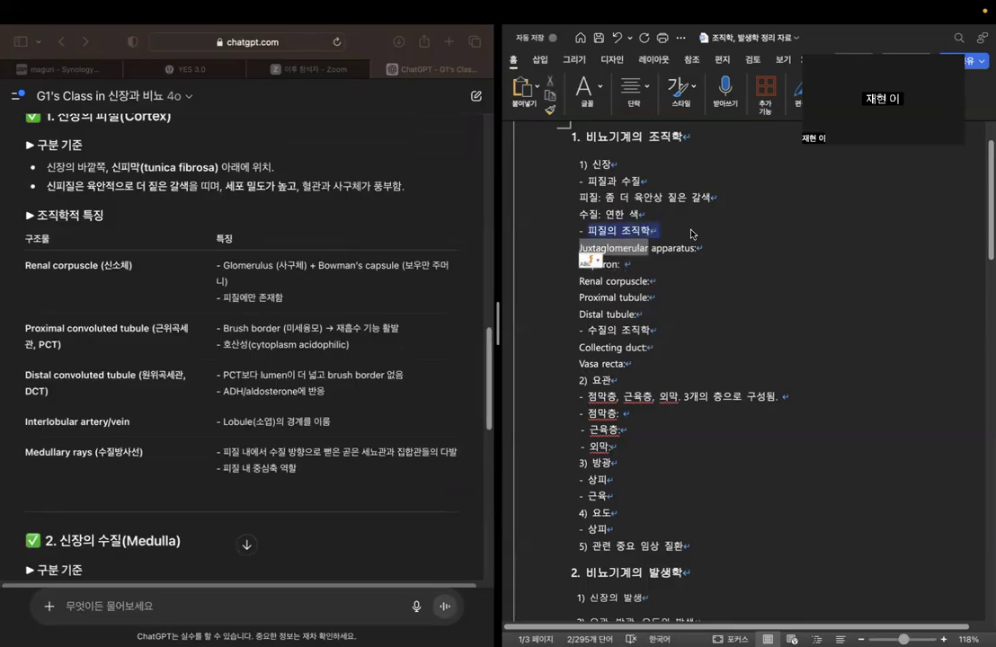
triple_click(600, 331)
click(650, 282)
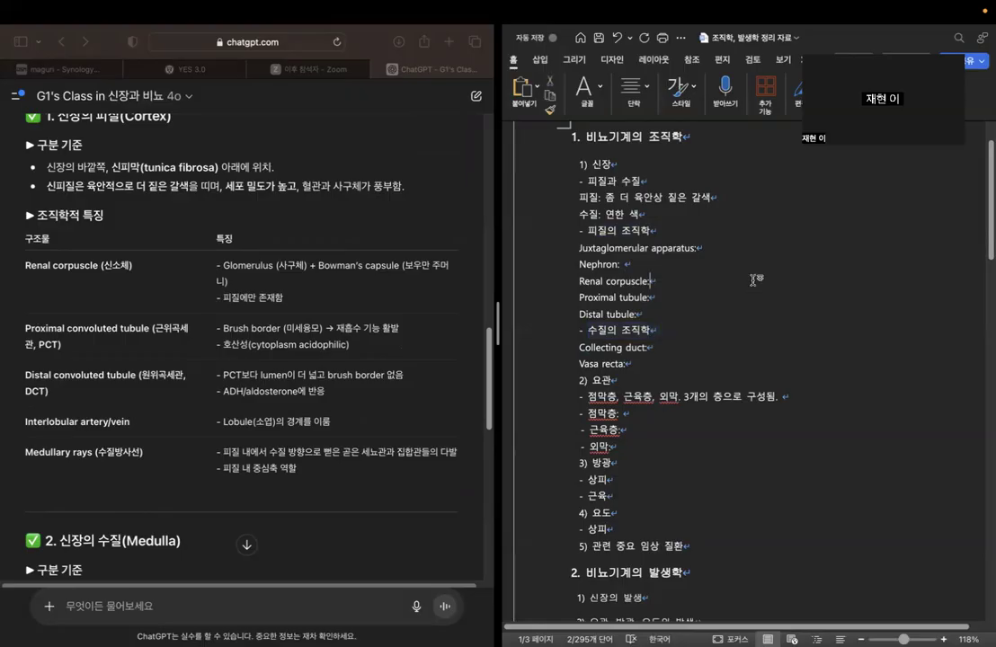
click(658, 265)
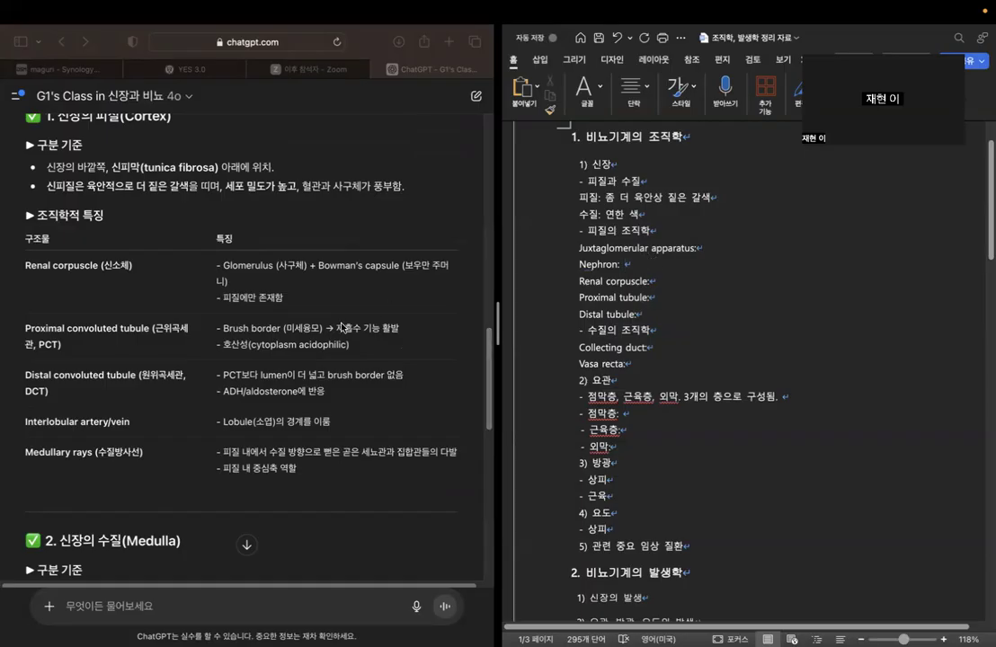
Begin a new chat question with "그럼 피질에서 존재하는 네프론에 대해 알려줘".
scroll(252, 557, down, 10)
click(215, 607)
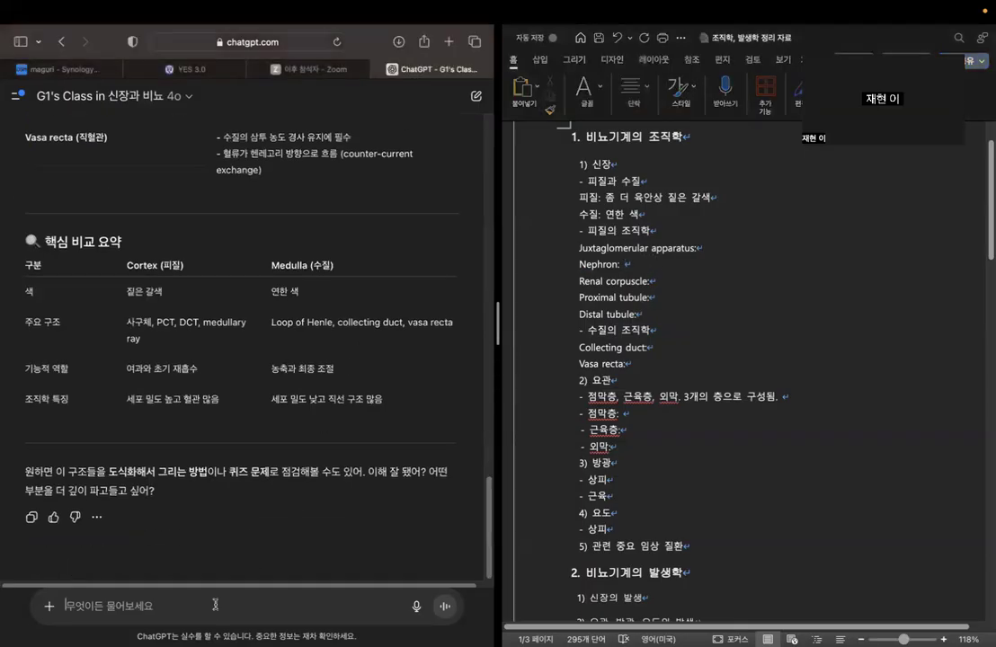
text(그럼 피질에서 존재)
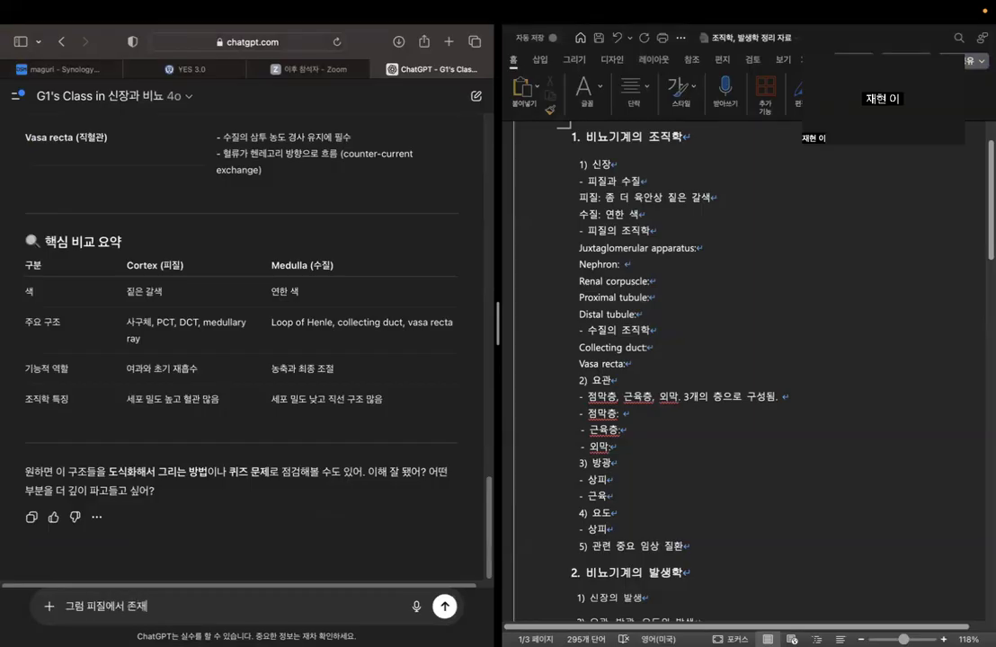
text(하는 네프론에 대해)
key(BackSpace)
key(BackSpace)
key(BackSpace)
text(의)
key(BackSpace)
key(BackSpace)
key(BackSpace)
text(피)
key(BackSpace)
text(프론에 대해 알려줘)
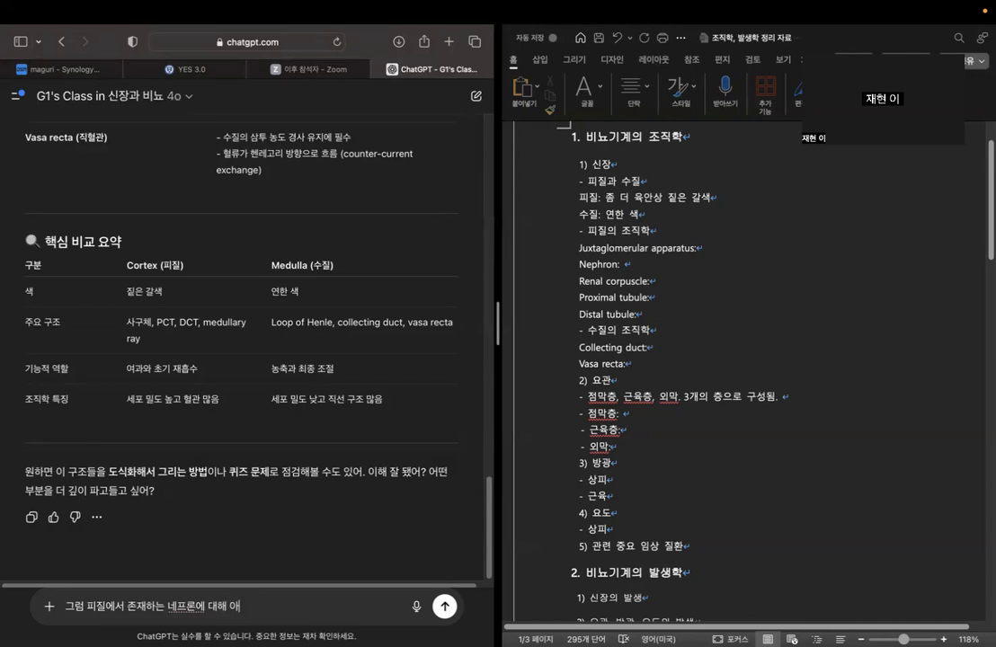
text(. 네프론의 구성요소와 중여ㅆ)
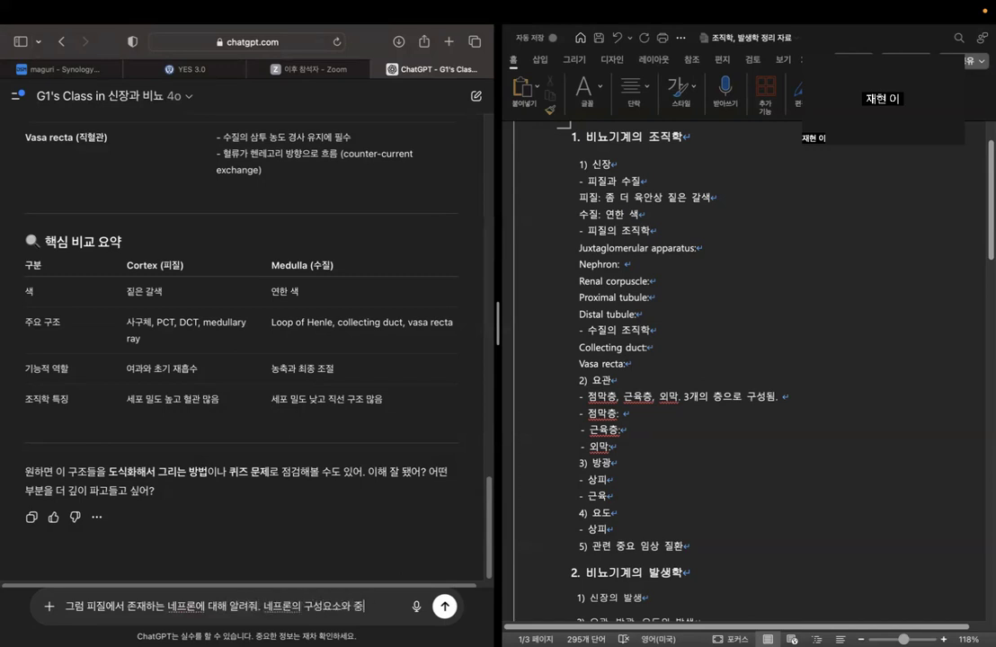
Complete the question with ". 네프론의 구성요소와 중요한 특징을 정리해주면 돼" and send it.
key(BackSpace)
key(BackSpace)
text(요한 특징을 저ㅇ리해주면 돼)
key(Return)
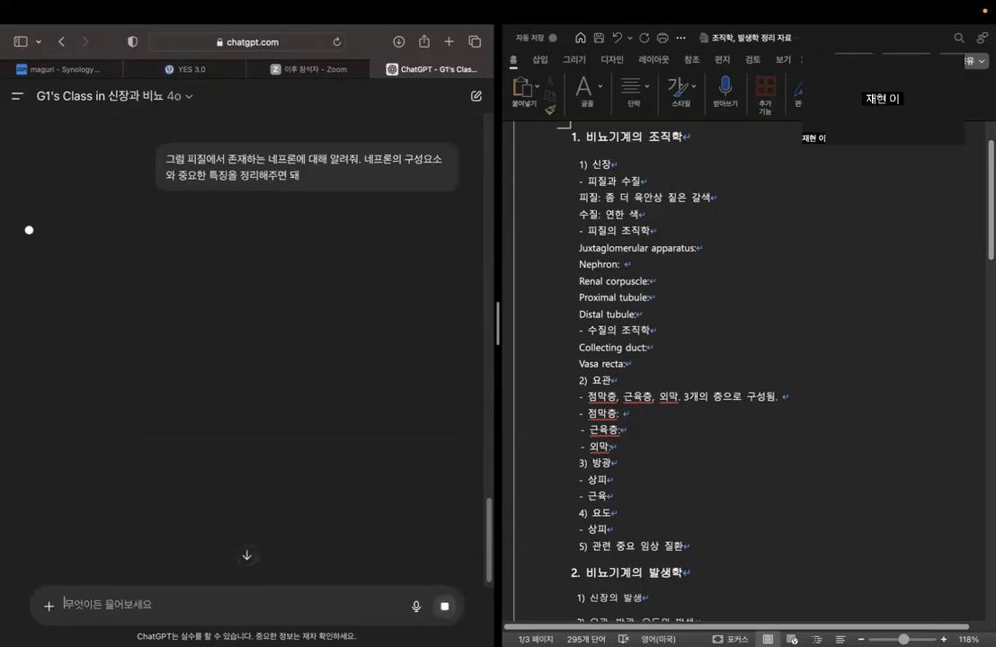
Read the nephron definition in the new reply, focusing on its composition of renal corpuscle and tubules.
click(626, 266)
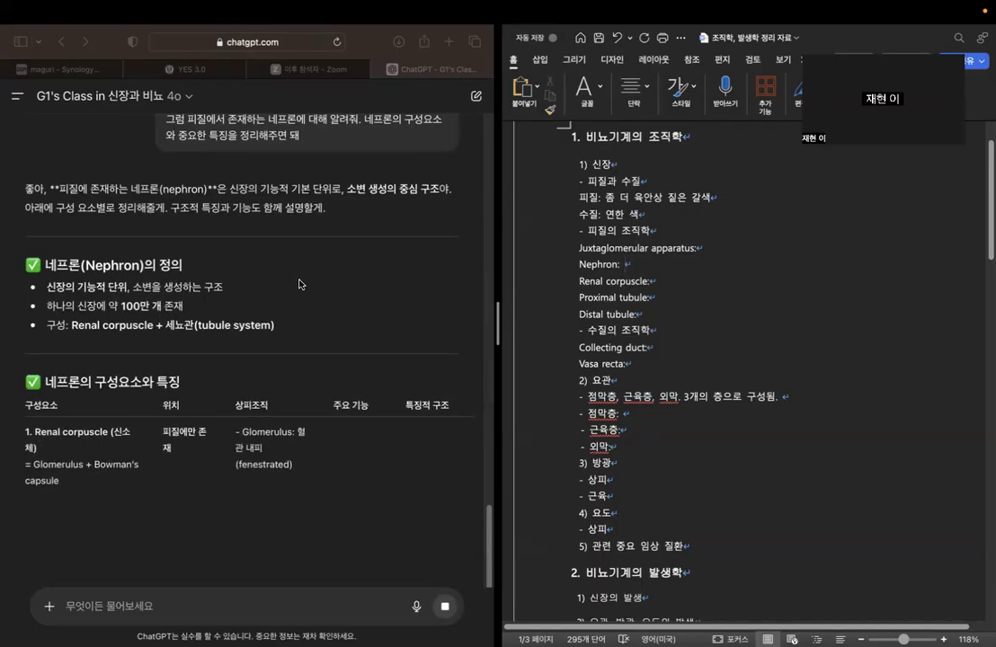
click(247, 306)
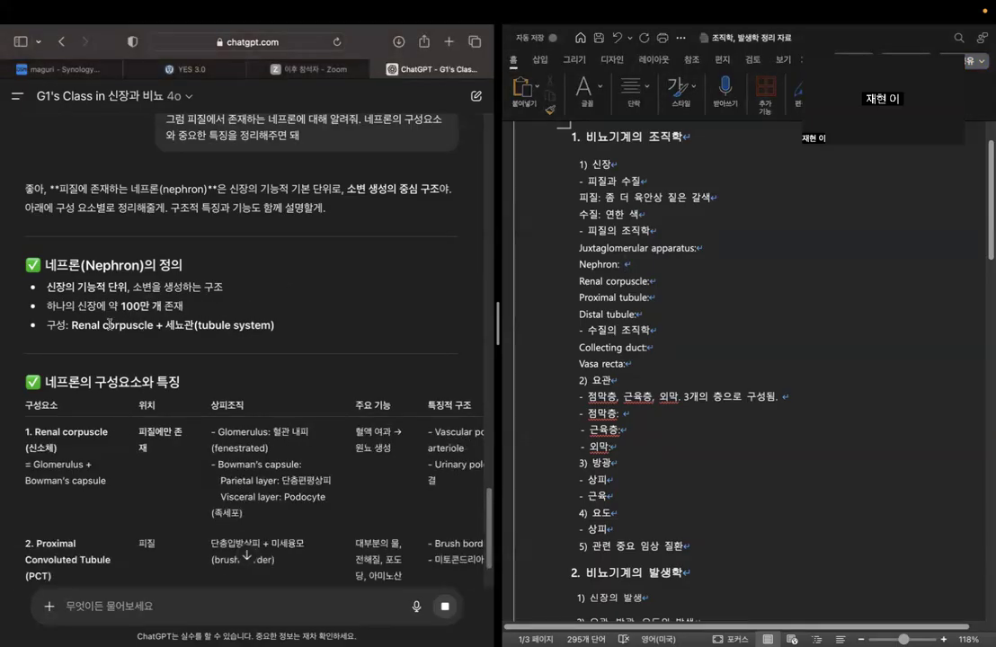
drag(69, 328, 165, 329)
double_click(179, 325)
Review the table of nephron components, the cortex summary and the reference notes in the reply.
scroll(242, 341, down, 3)
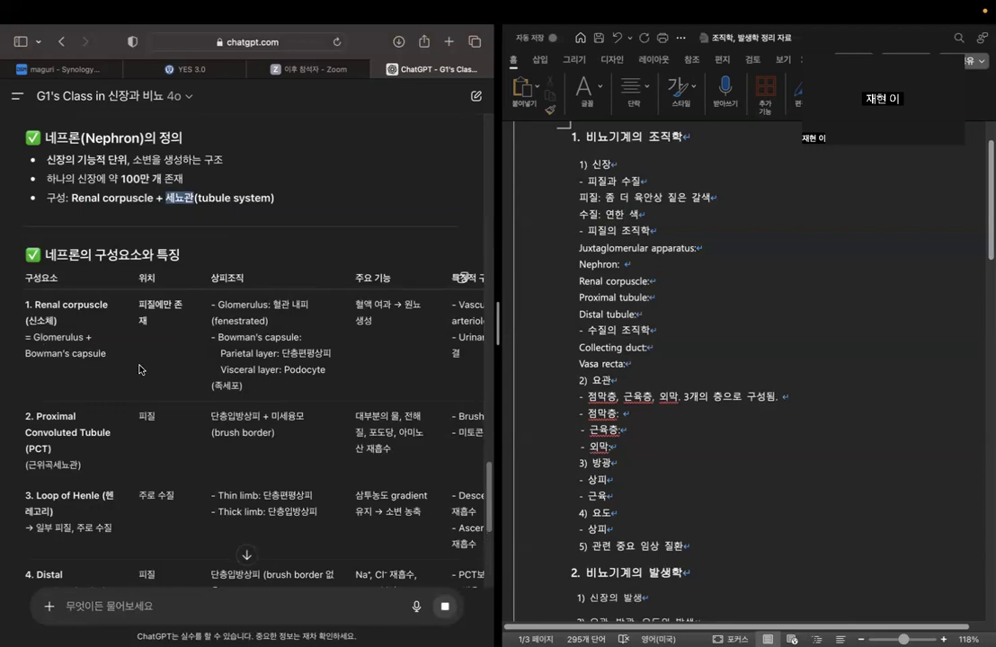
scroll(141, 364, down, 2)
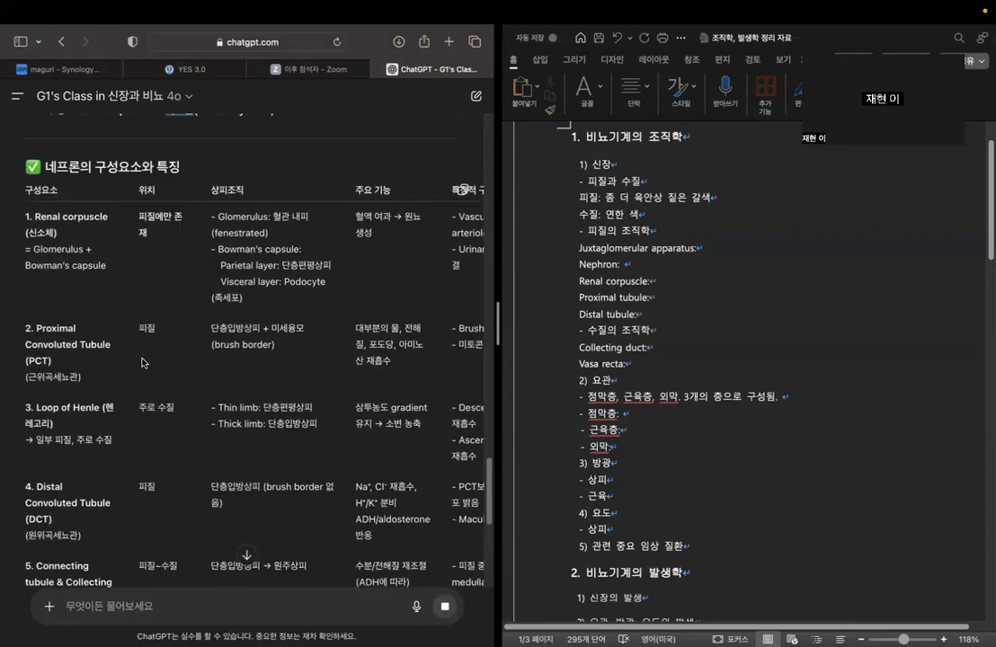
scroll(141, 362, down, 1)
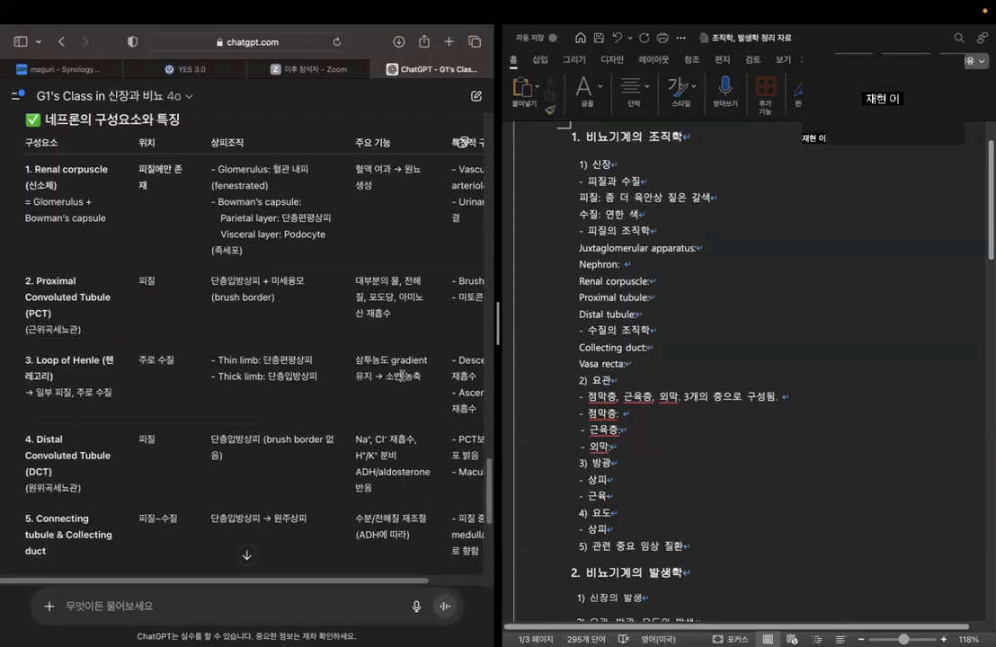
scroll(401, 375, down, 2)
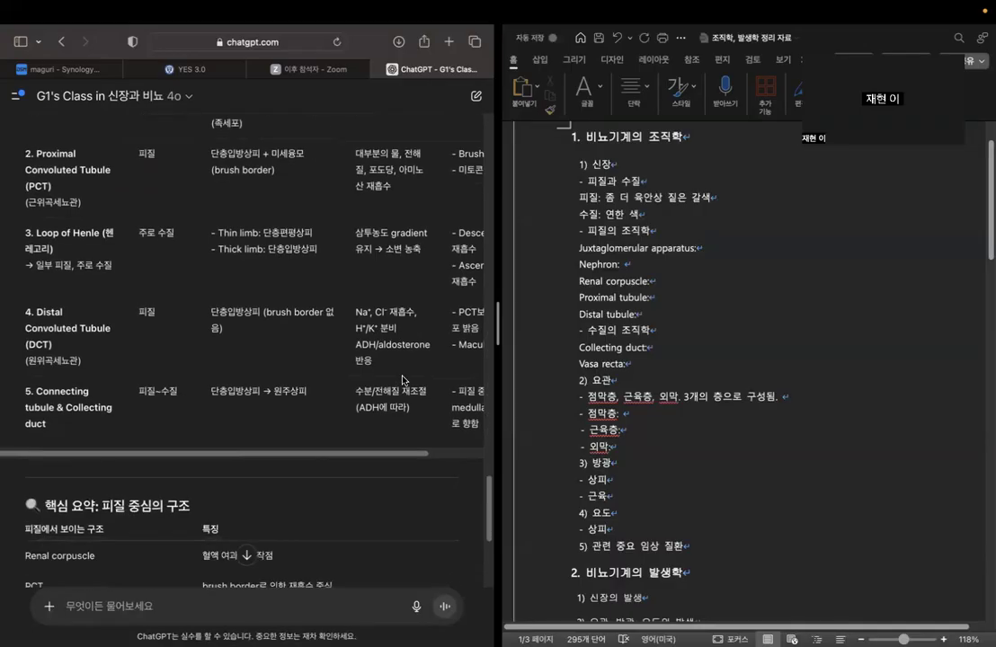
scroll(403, 380, down, 5)
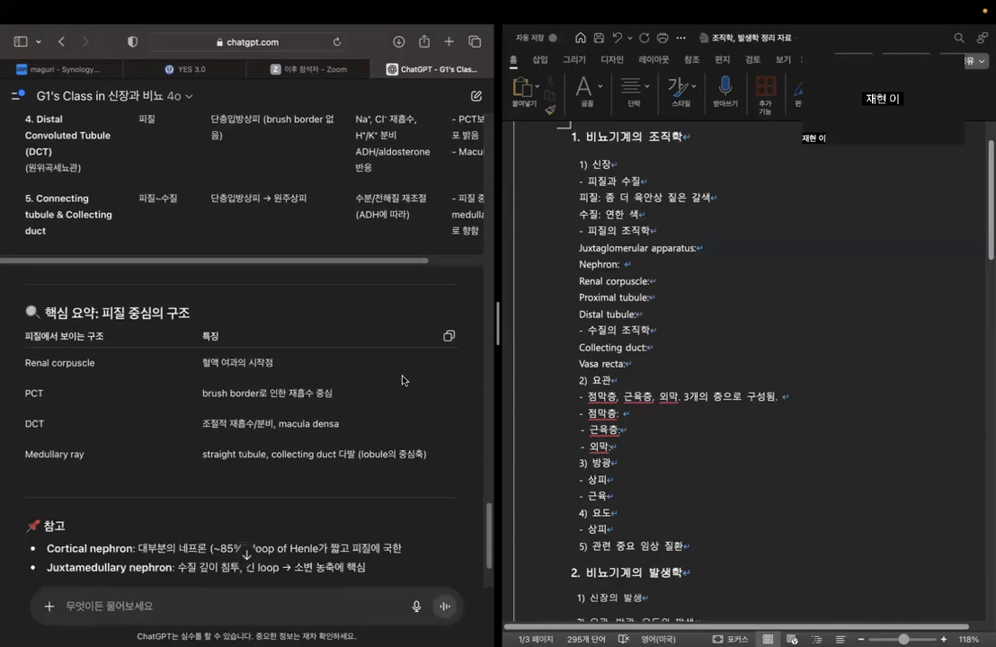
scroll(403, 380, down, 4)
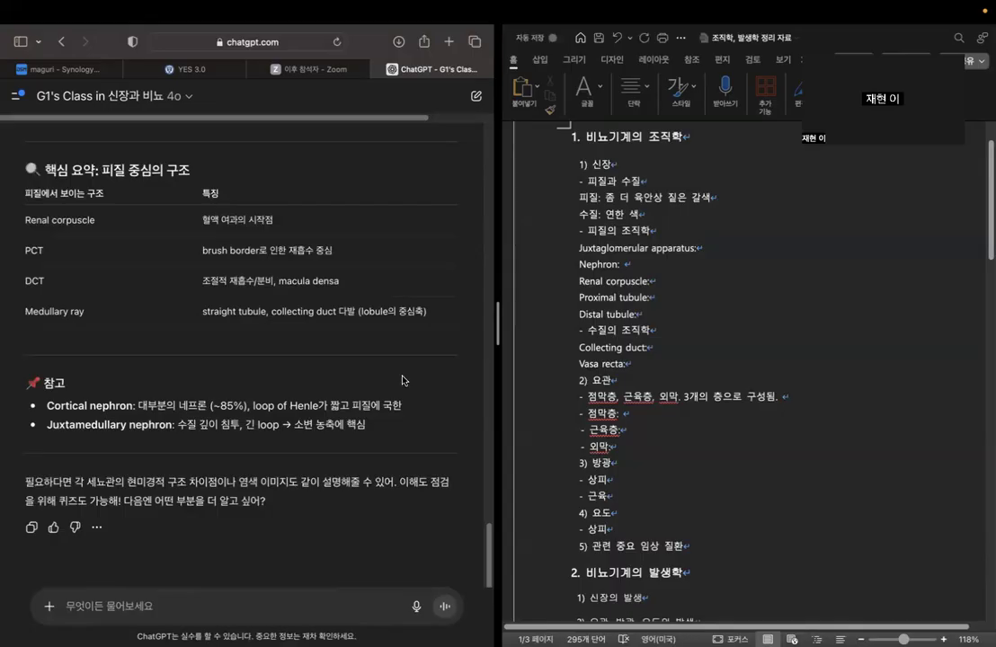
Review the nephron definition and the component table in the reply, from the renal corpuscle to the connecting tubule and collecting duct.
scroll(404, 380, up, 15)
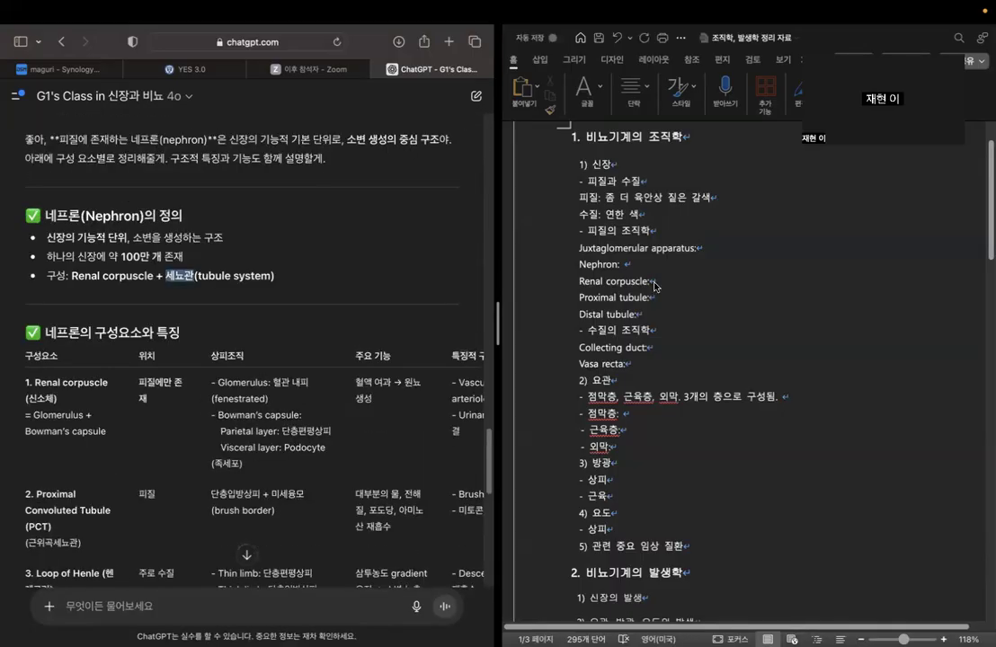
scroll(304, 368, down, 3)
click(718, 263)
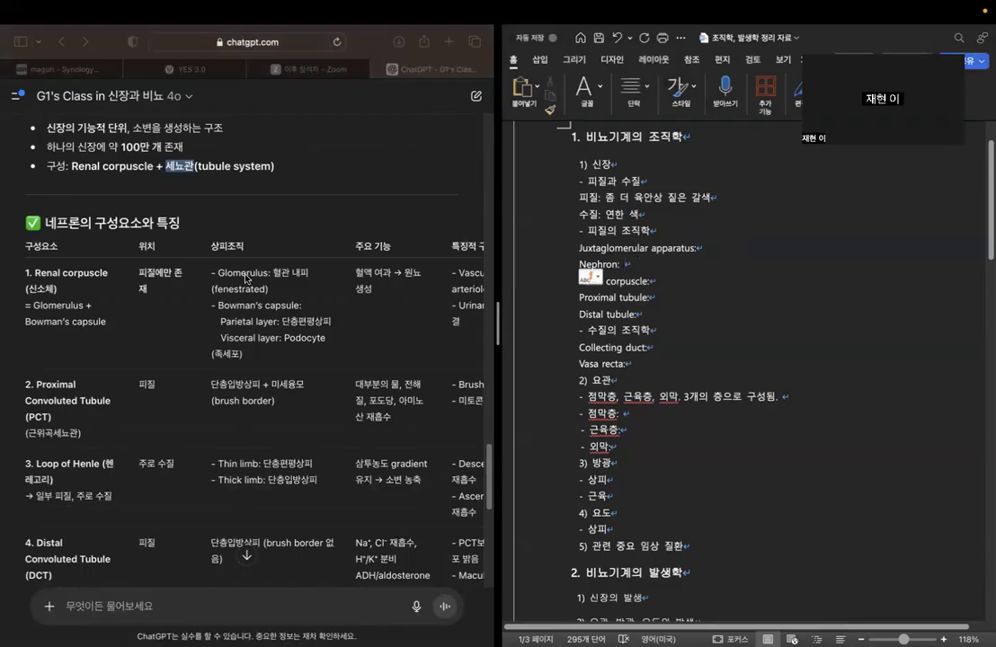
scroll(73, 281, down, 1)
scroll(86, 297, down, 3)
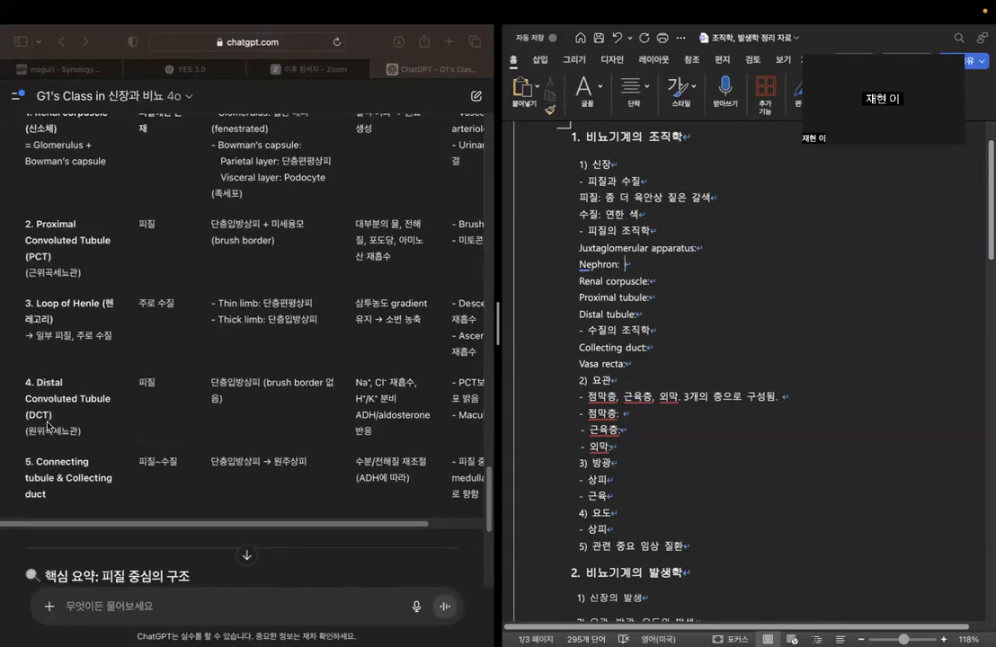
scroll(79, 341, up, 3)
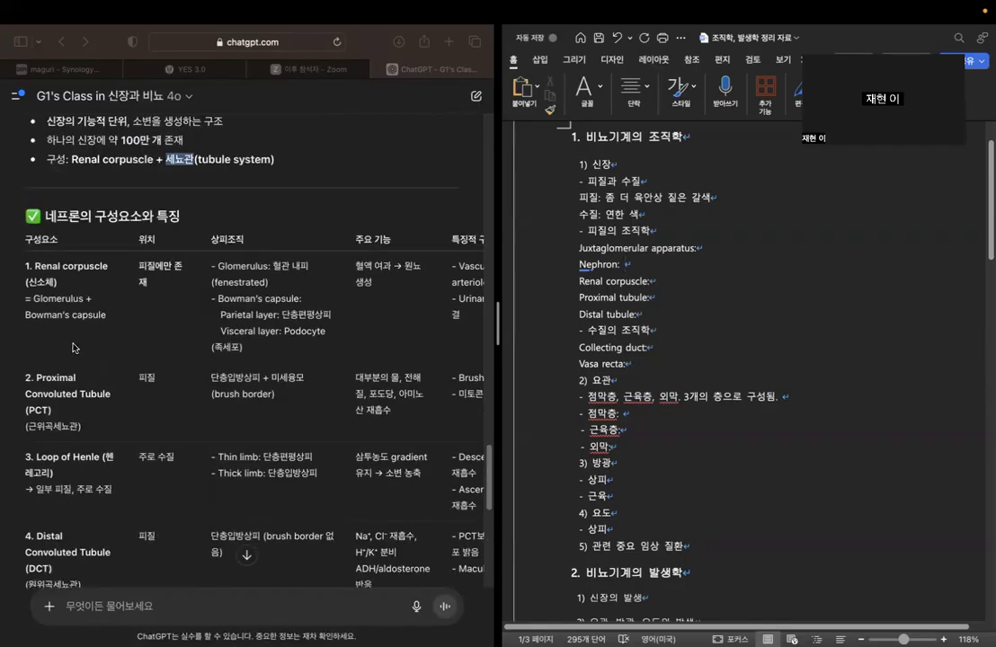
scroll(76, 476, down, 1)
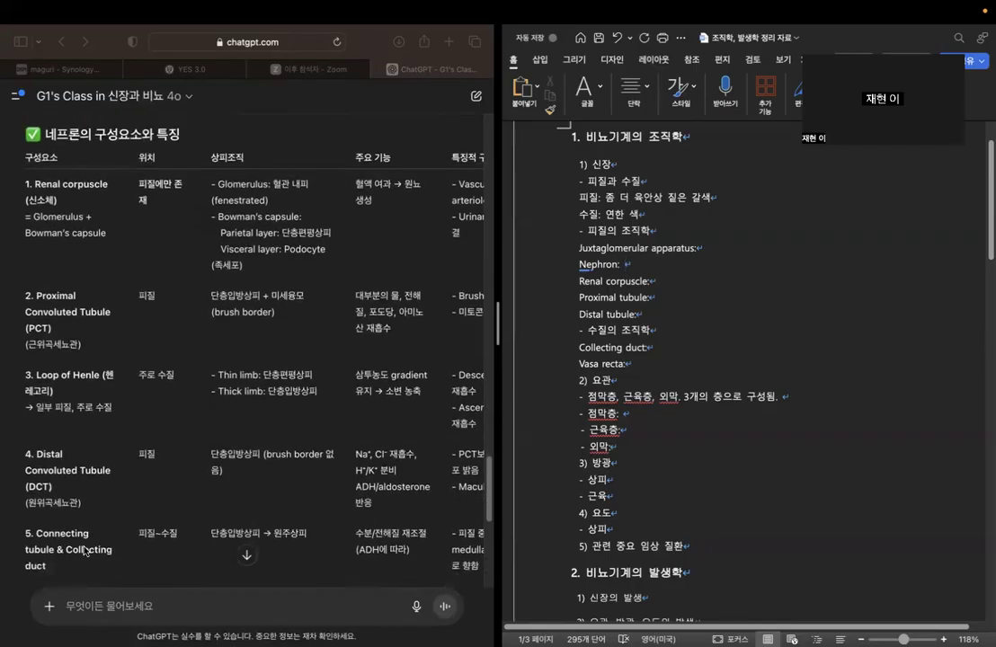
click(68, 553)
drag(67, 550, 80, 565)
click(81, 567)
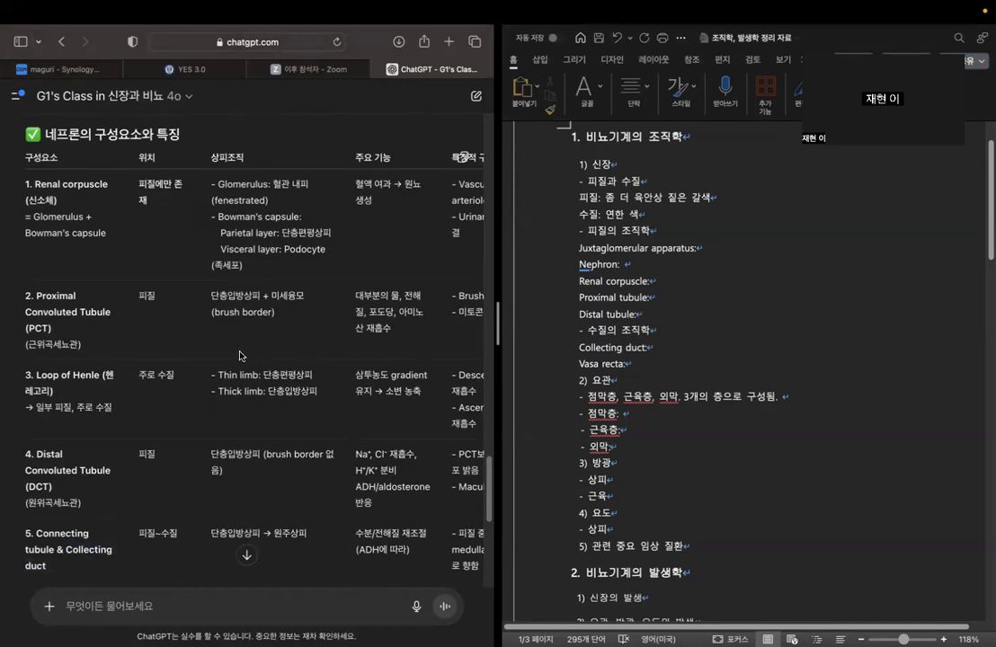
scroll(215, 371, down, 1)
scroll(214, 371, up, 3)
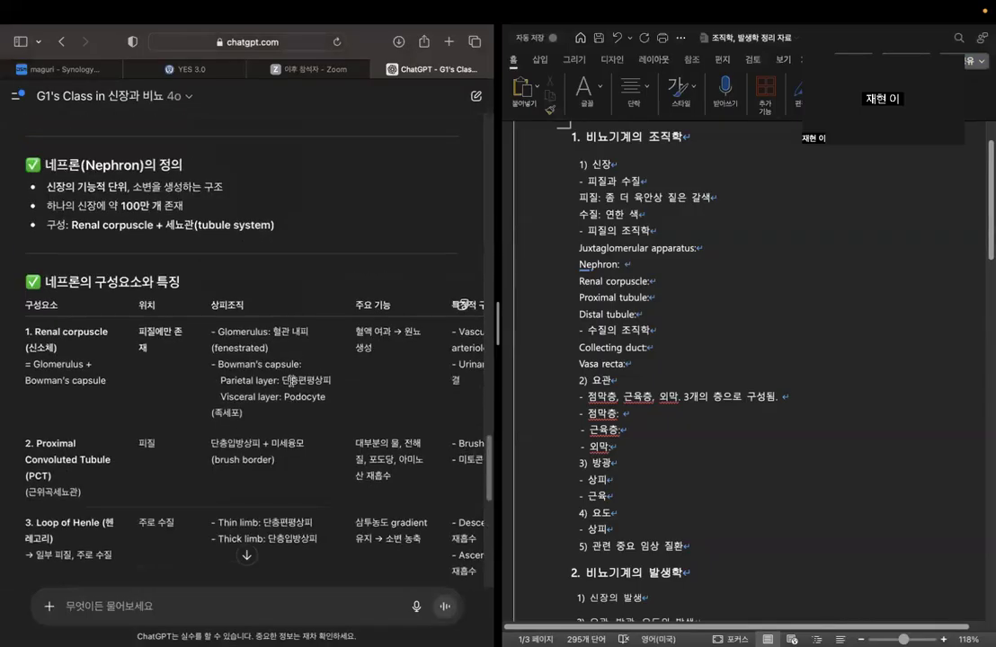
scroll(215, 371, down, 3)
Fill in the Renal corpuscle entry of the Word outline with "사구체 + 보먼주머니.".
click(685, 283)
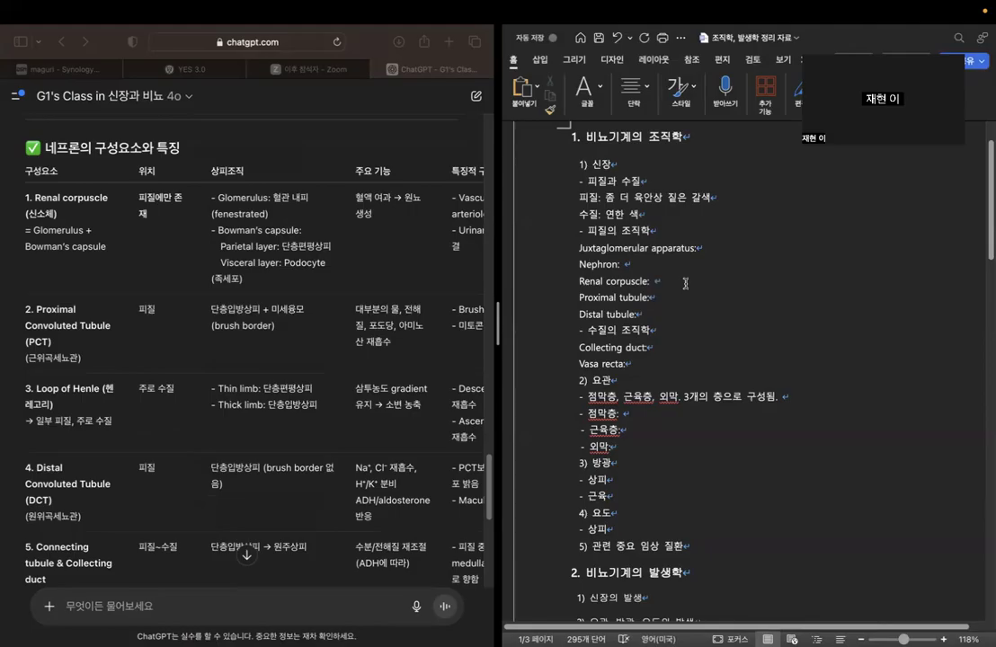
text(사구체, 보먼주머니)
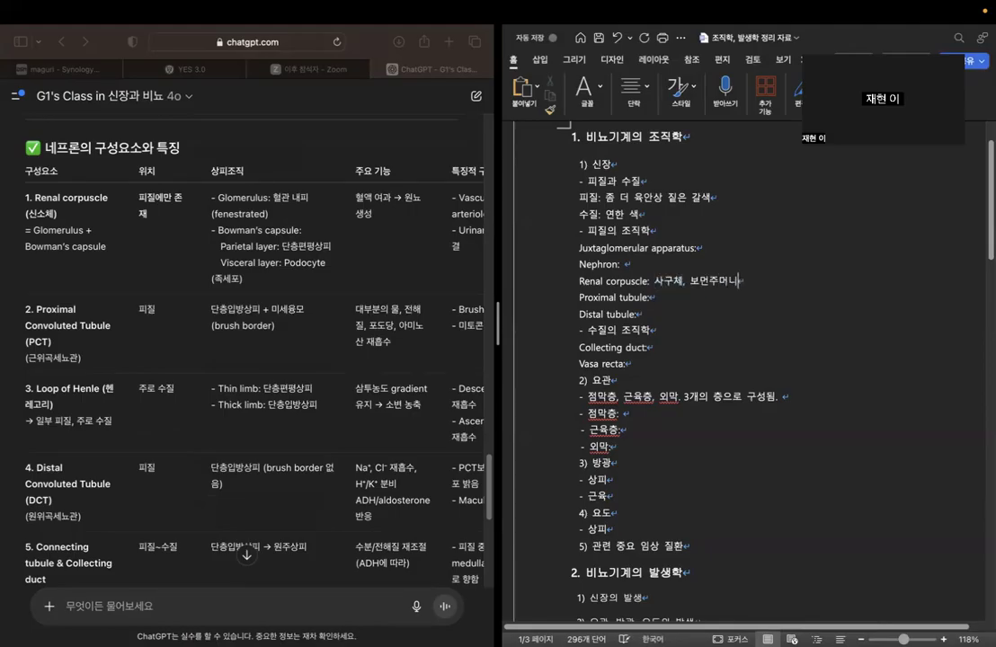
key(BackSpace)
text(+)
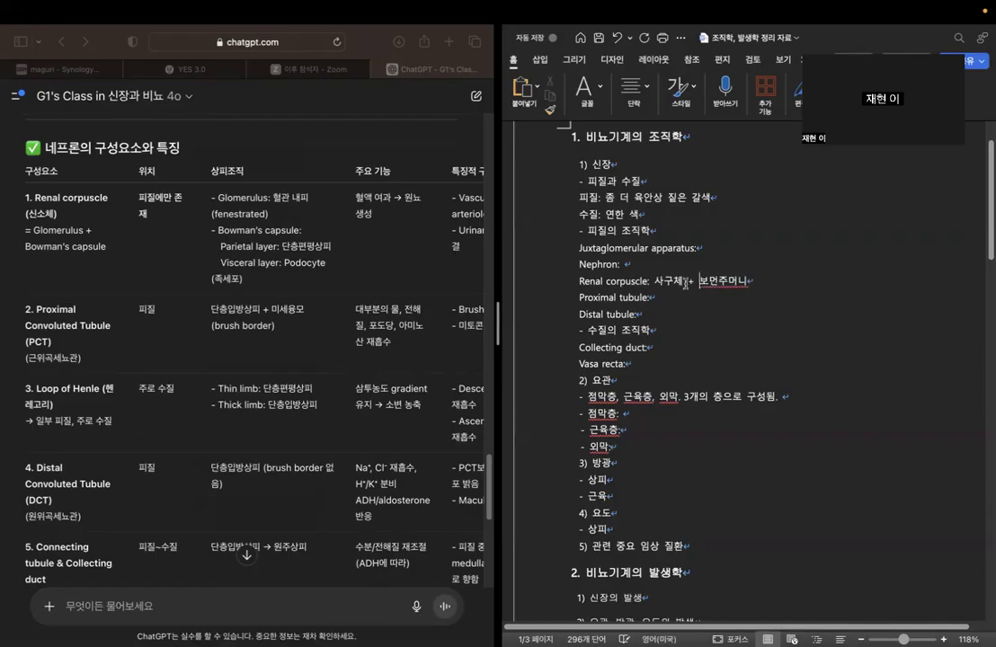
text(.)
Read the epithelium descriptions of the glomerulus and of the parietal and visceral layers of Bowman's capsule in the table.
click(274, 199)
drag(273, 198, 285, 212)
click(238, 214)
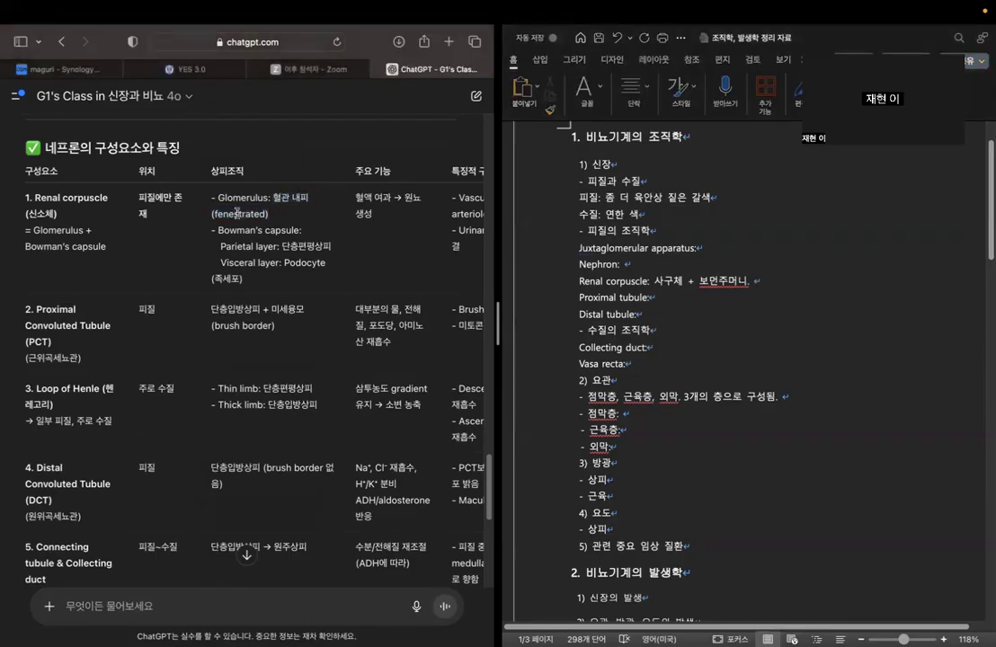
drag(213, 214, 268, 216)
click(293, 238)
drag(224, 245, 331, 246)
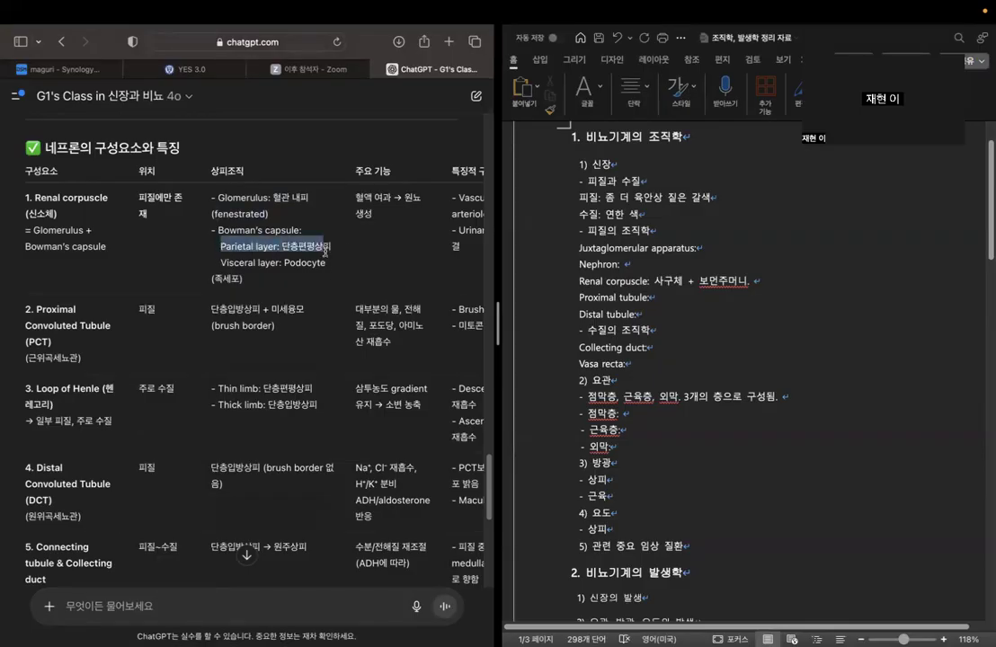
drag(221, 263, 304, 274)
click(282, 265)
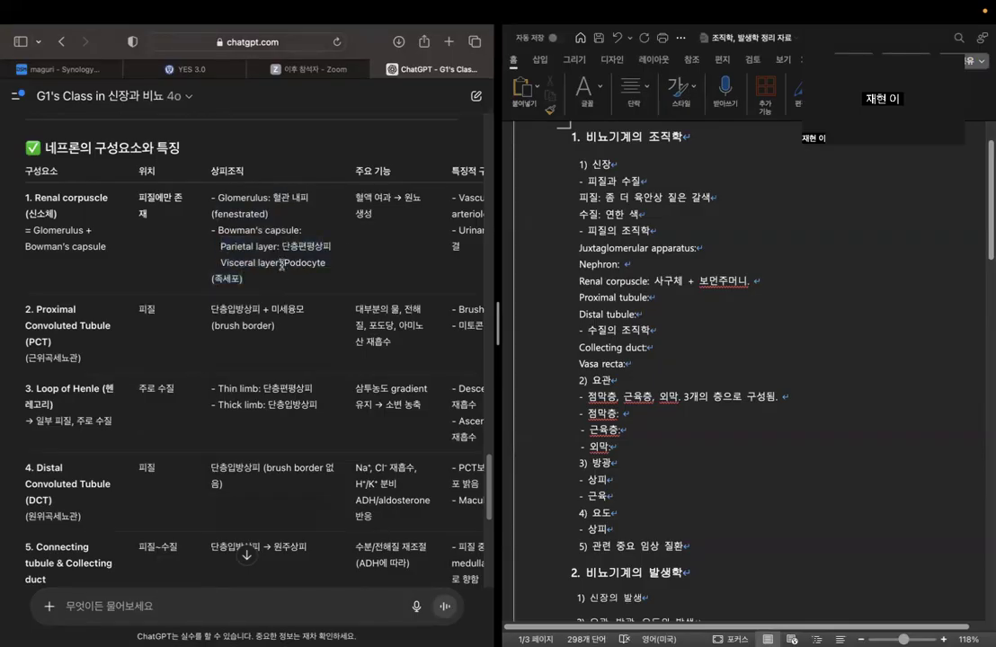
double_click(285, 263)
click(278, 243)
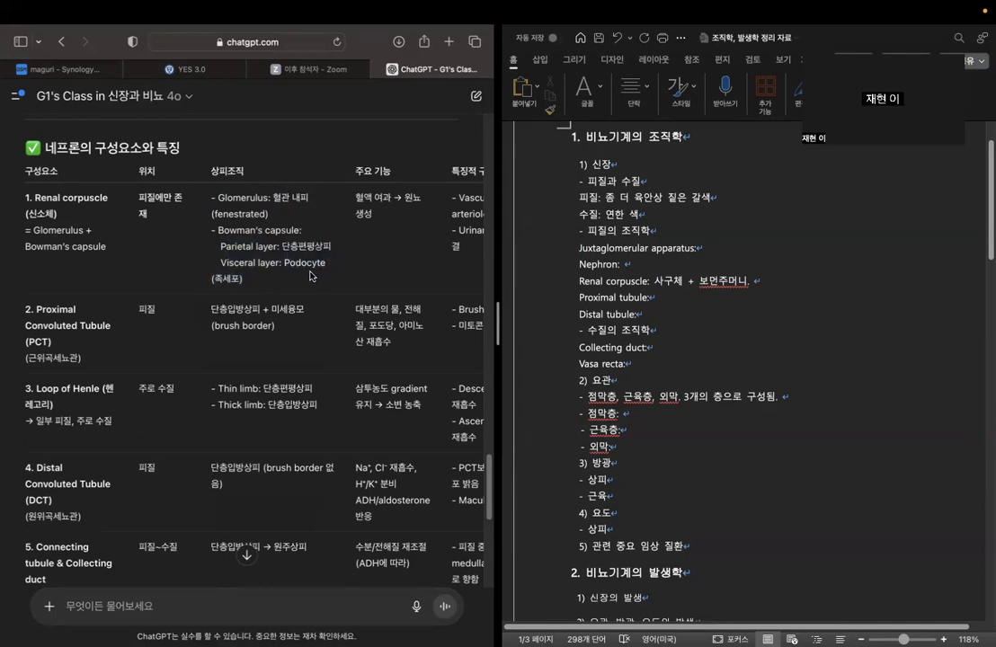
drag(282, 251, 341, 254)
click(361, 268)
Examine the main function and characteristic structure columns for every nephron component in the reply's table.
scroll(338, 433, down, 5)
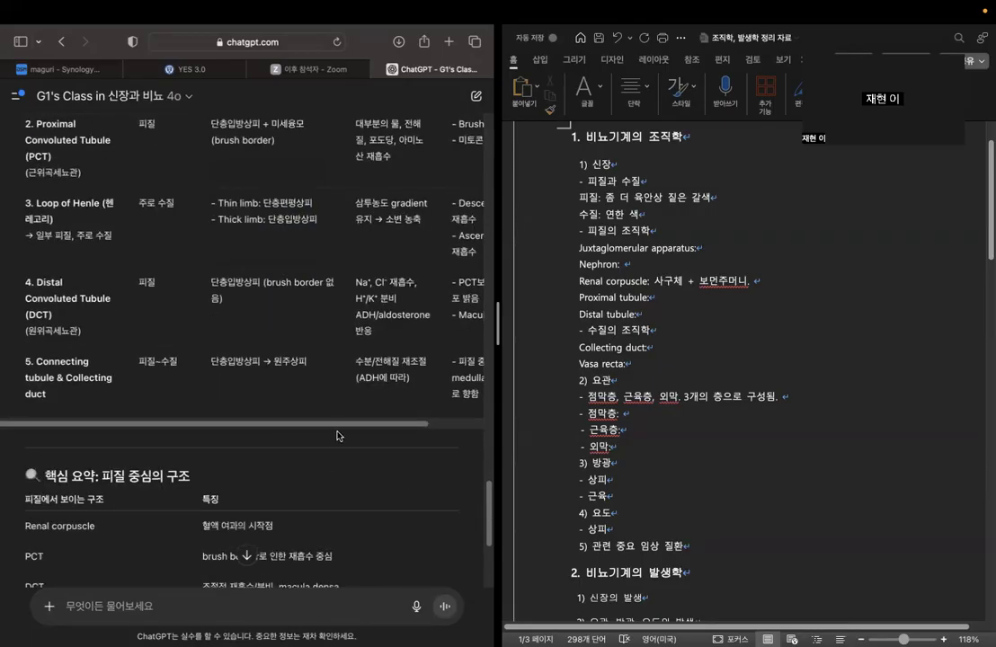
scroll(368, 333, right, 2)
scroll(368, 333, up, 6)
scroll(431, 288, down, 1)
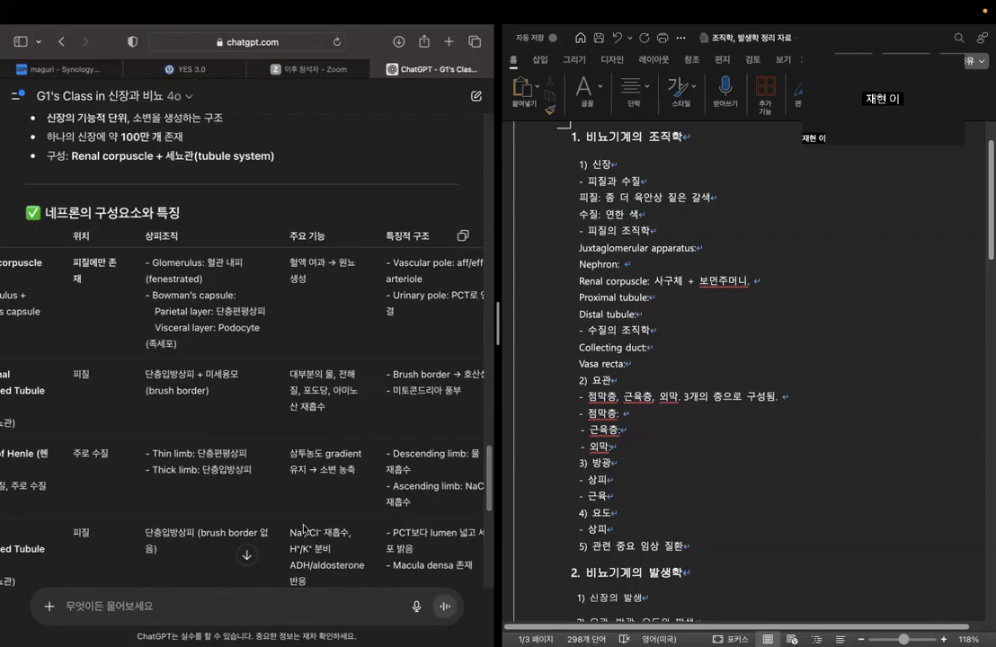
scroll(400, 463, down, 2)
scroll(402, 461, down, 1)
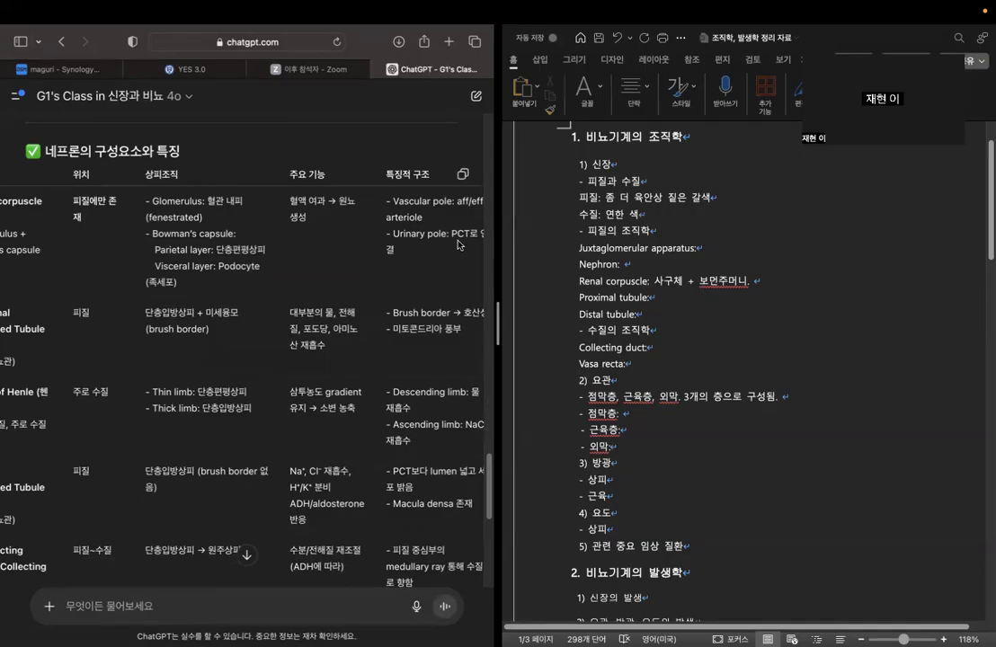
scroll(311, 523, down, 1)
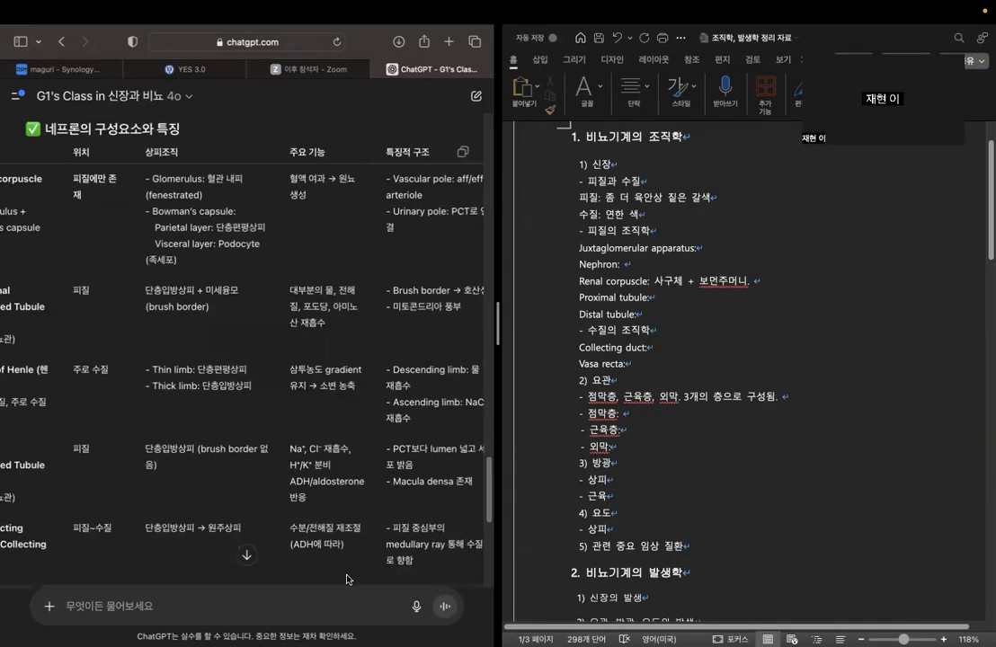
scroll(304, 500, down, 1)
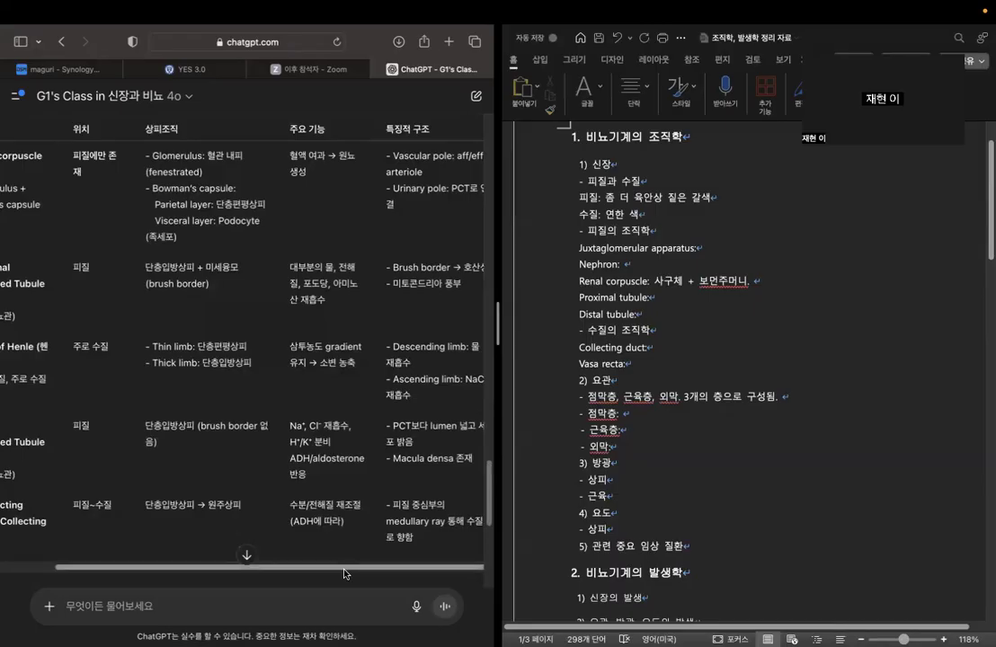
scroll(288, 414, left, 2)
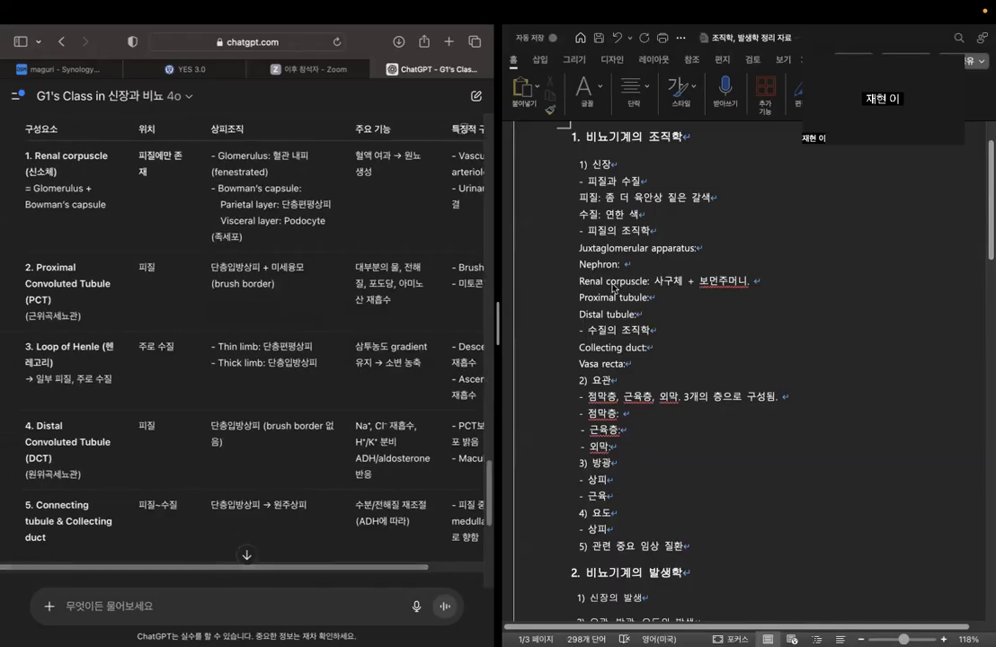
Append "Parietal layer, visceral layer (podocyte)" to the Renal corpuscle entry in the Word outline.
click(764, 290)
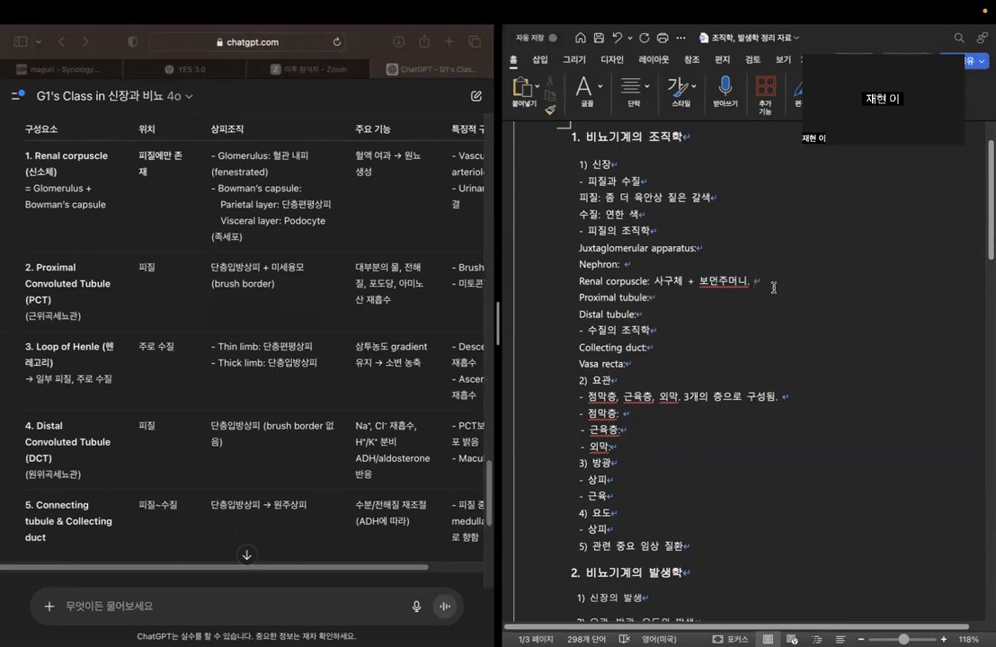
text(pareial)
key(BackSpace)
key(BackSpace)
key(BackSpace)
key(BackSpace)
text(yal l)
key(BackSpace)
key(BackSpace)
key(BackSpace)
key(BackSpace)
key(BackSpace)
key(BackSpace)
text(ietal layer, visceral )
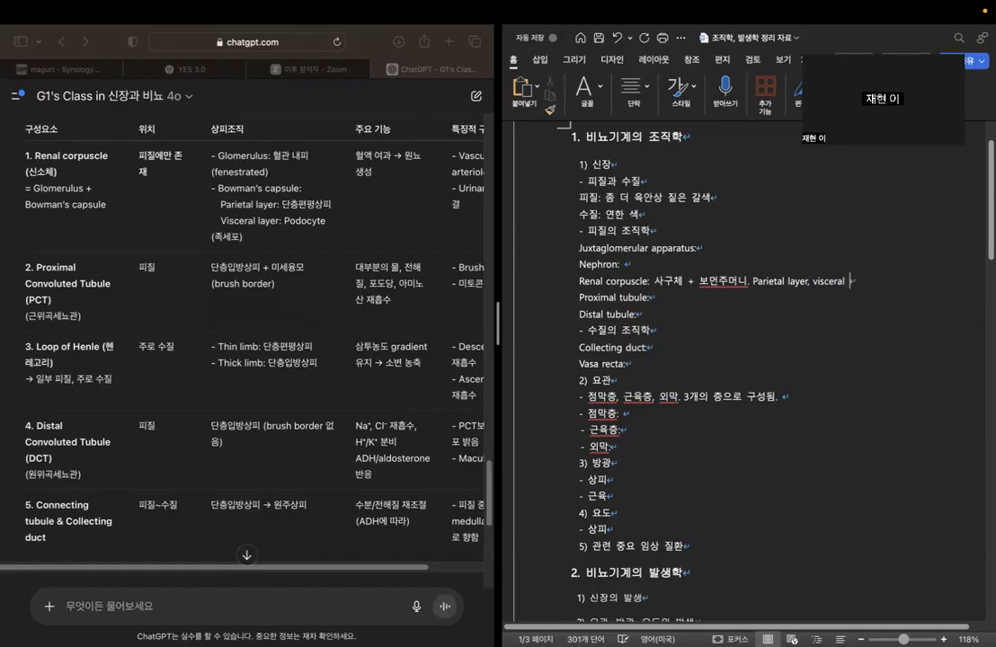
text(layer (p)
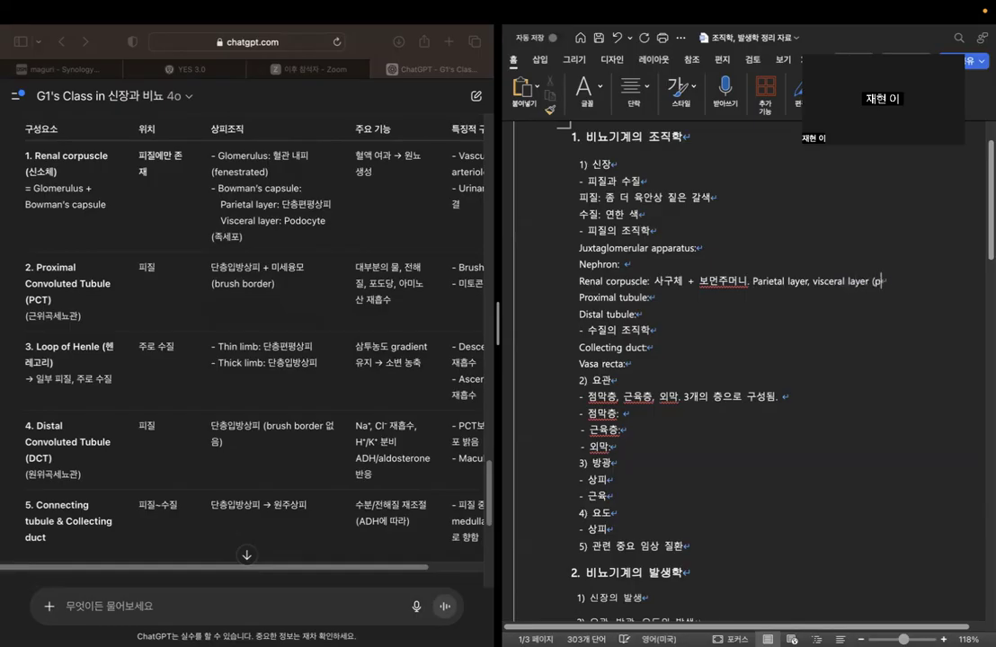
text(odocyte))
Fill in the Proximal tubule entry with "단층입방상피. 미세융모(microvilli) 존재".
key(Down)
click(663, 319)
click(668, 302)
click(690, 299)
text(ekscmd)
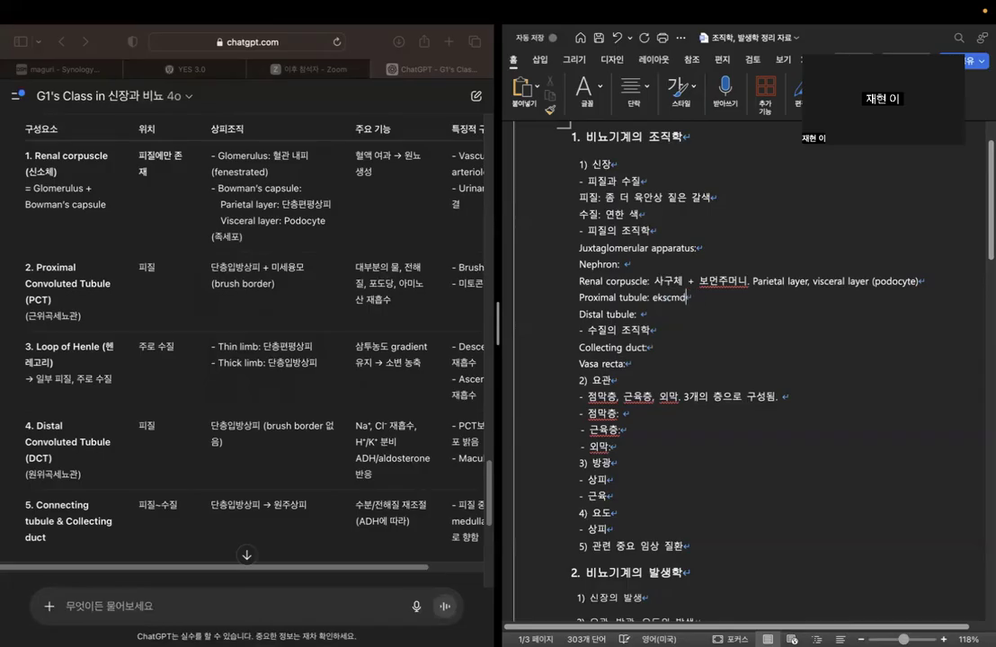
text(단층입바ㅇ상피. )
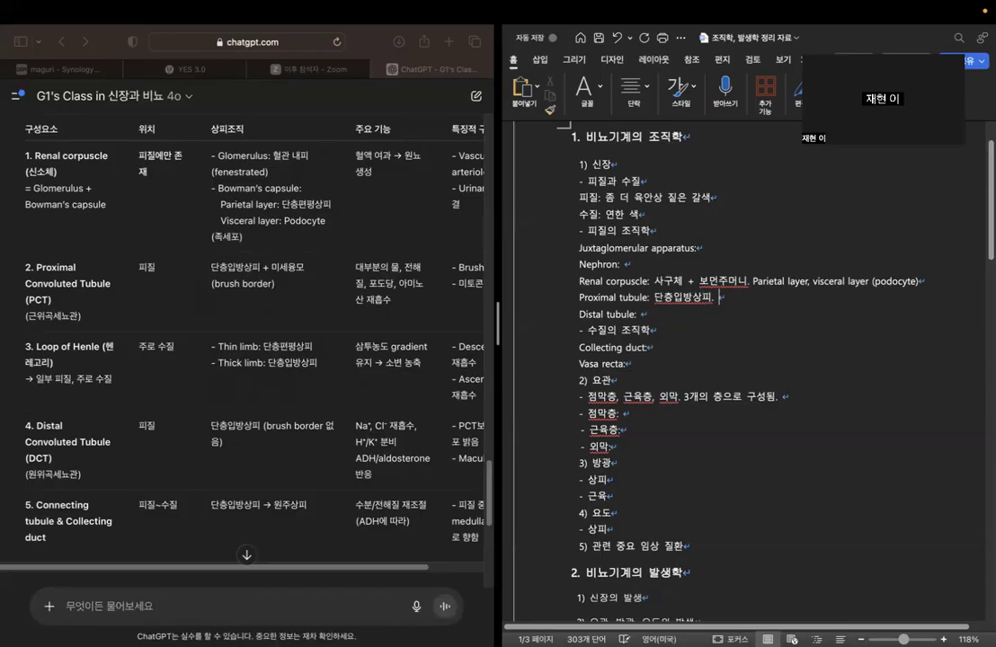
text(미세융모 존재)
text((microvu)
text(lli) 존재)
Fill in the Distal tubule entry with "단층입방상피. 미세융모 없음.".
key(Down)
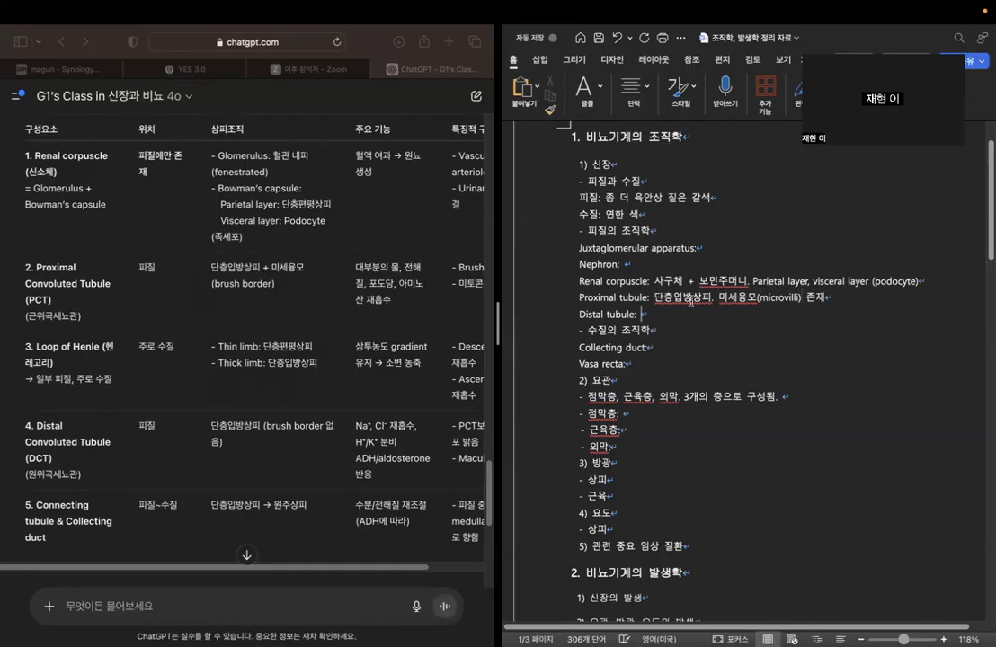
text(단층입방사)
text(ㅇ피. 미세우)
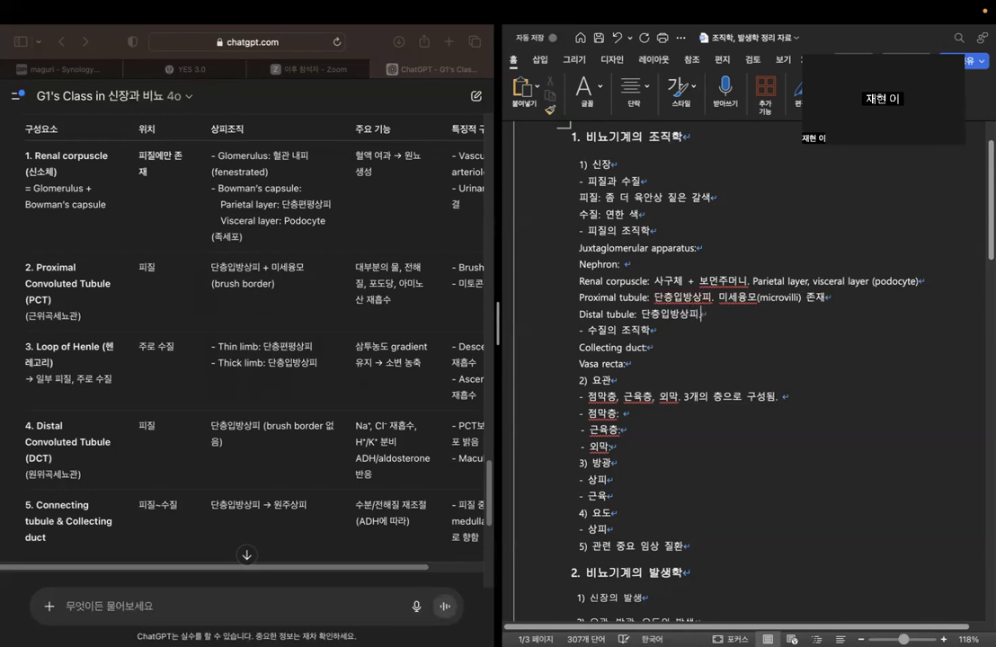
text(ㅇ)
text(모 없음.)
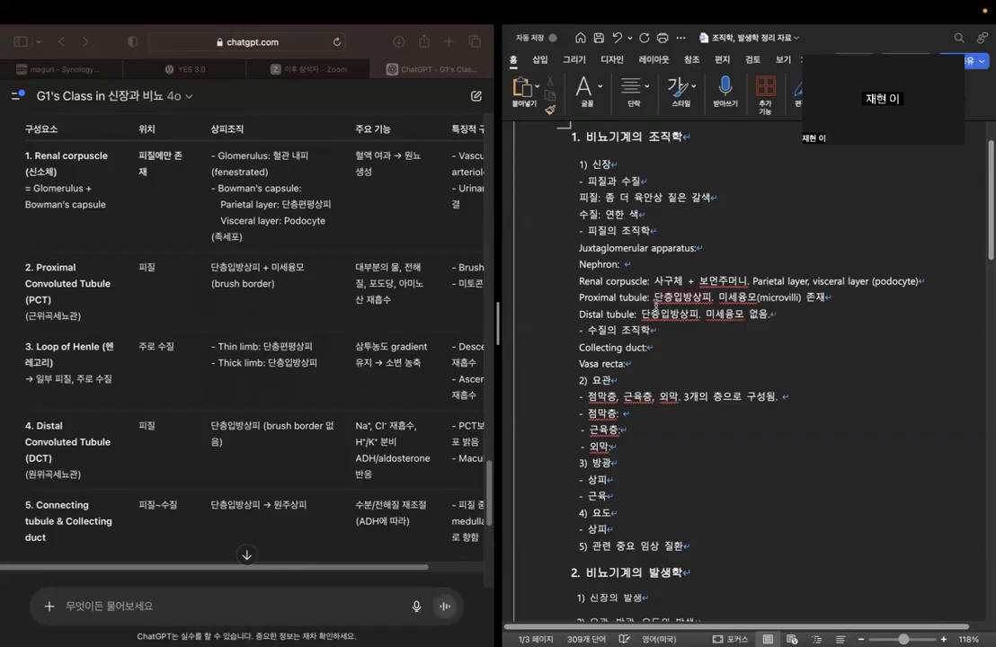
Add a new "Henle's loop:" line below the Distal tubule entry in the cortex histology section.
click(400, 279)
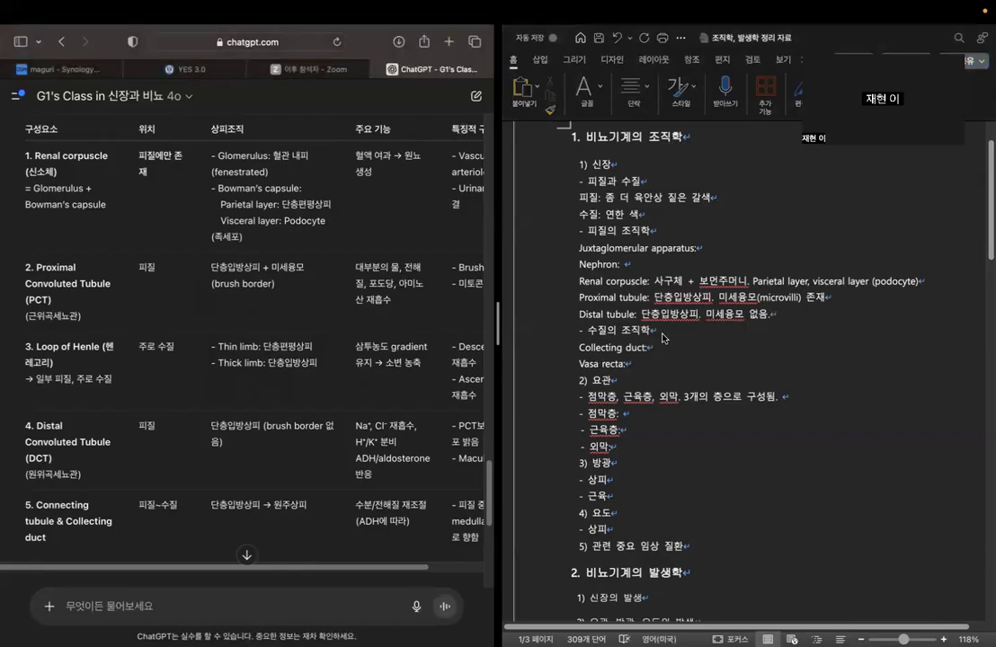
click(651, 273)
click(810, 311)
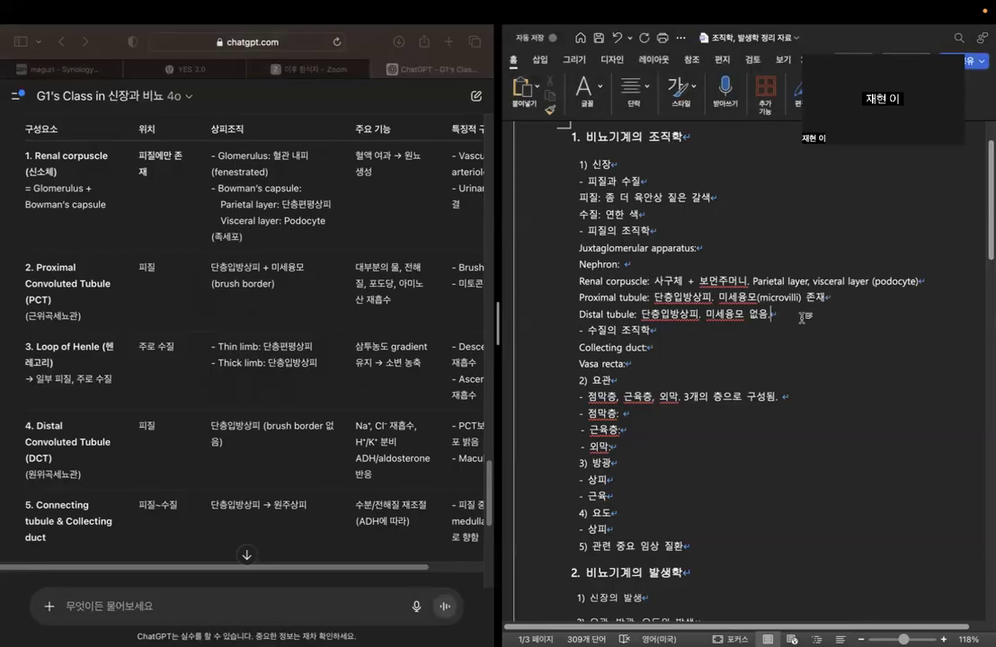
key(Return)
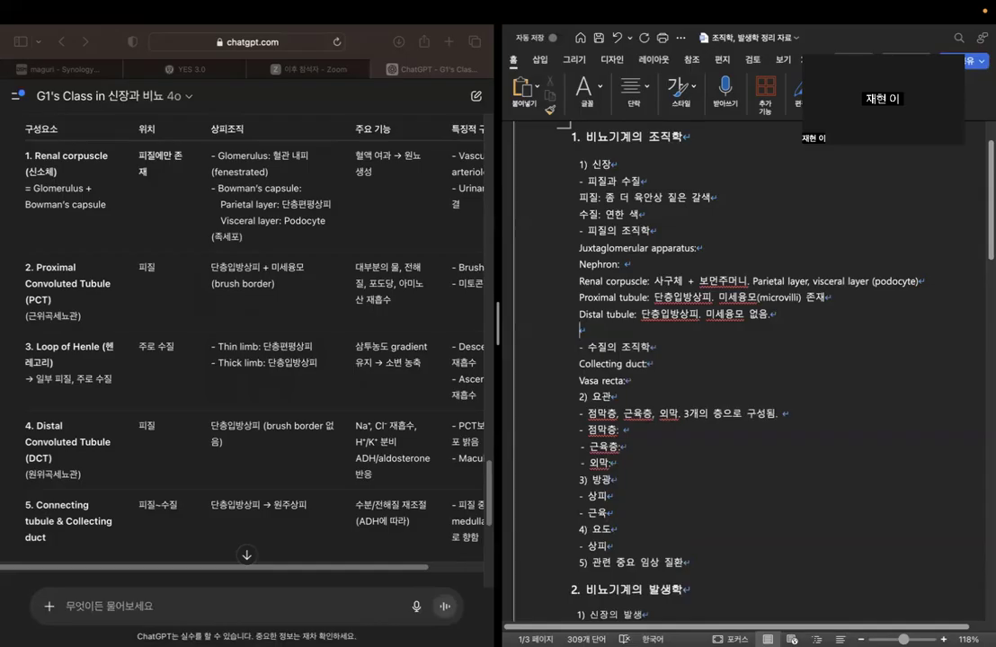
text(henle's loop)
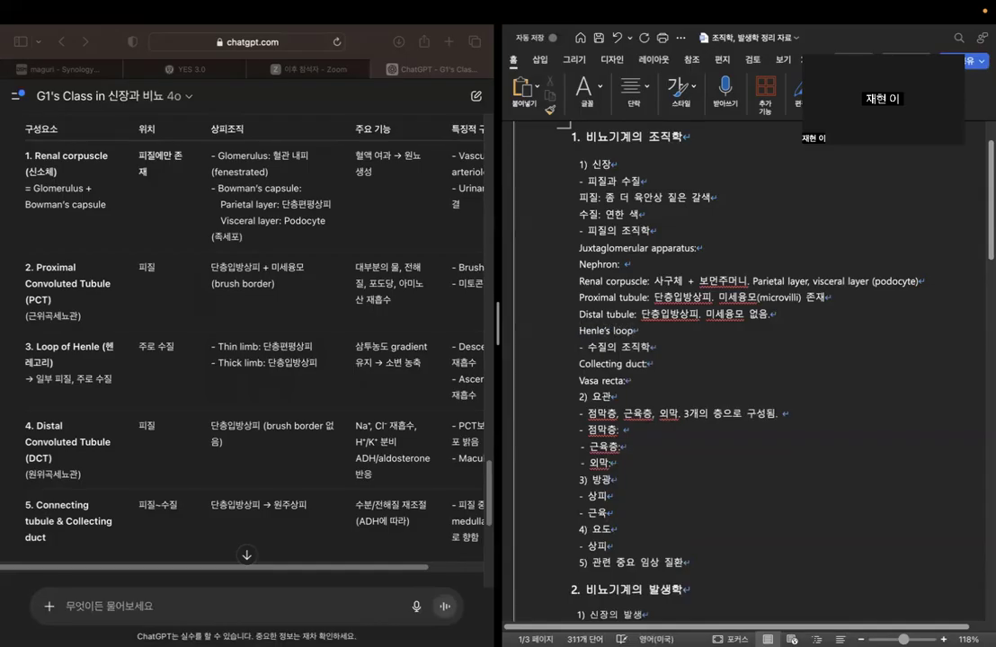
text(:)
Fill in the Henle's loop entry in the outline with "thin limb은 단층 편평 상피,".
click(40, 383)
drag(95, 379, 149, 386)
click(149, 387)
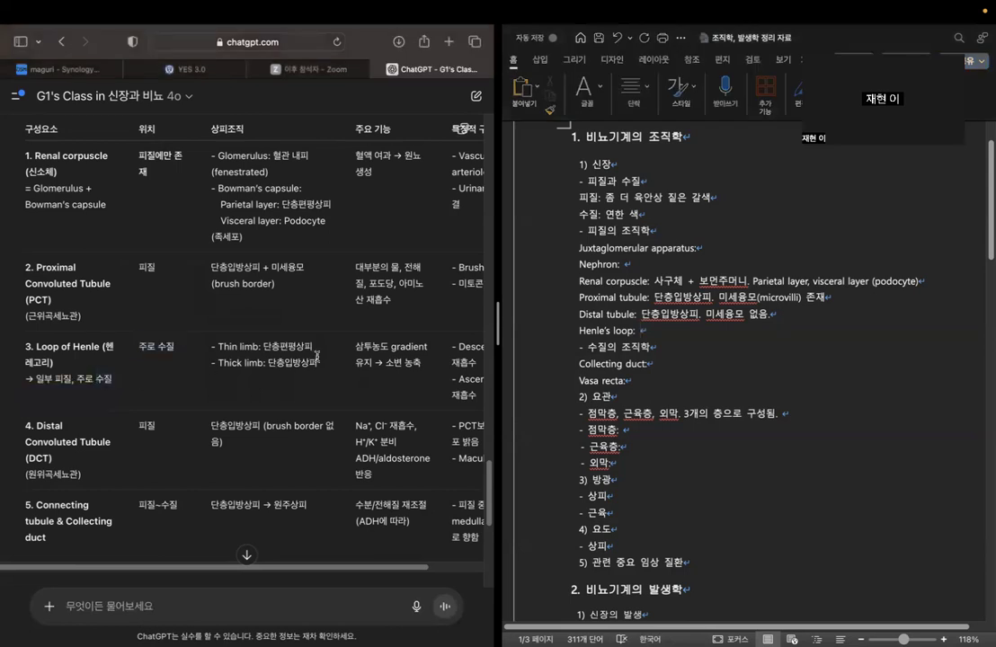
click(718, 329)
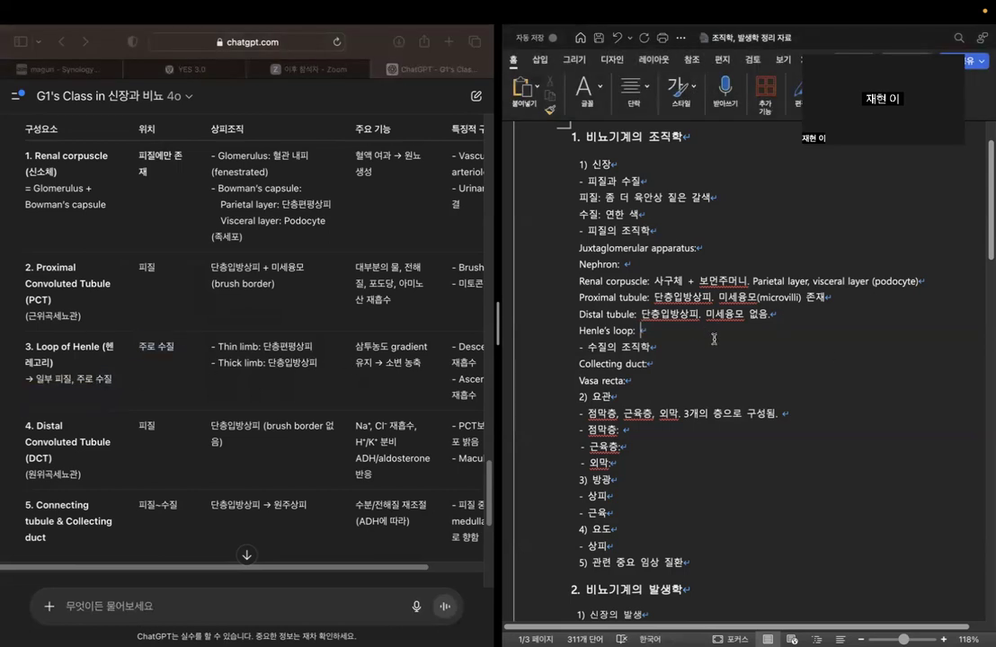
text(단층)
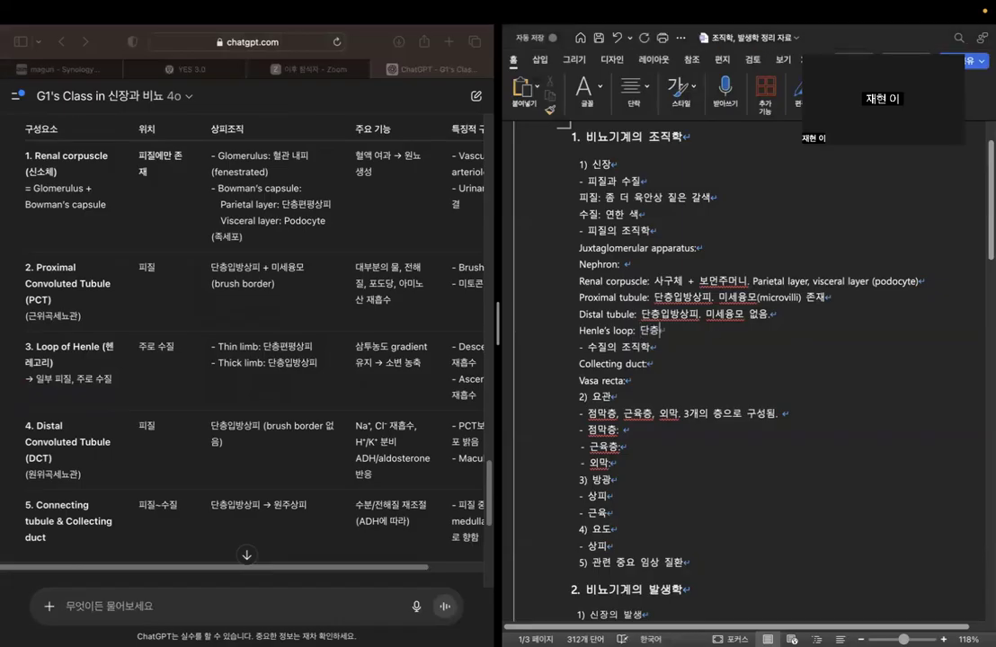
key(BackSpace)
key(BackSpace)
text(thin limbdms)
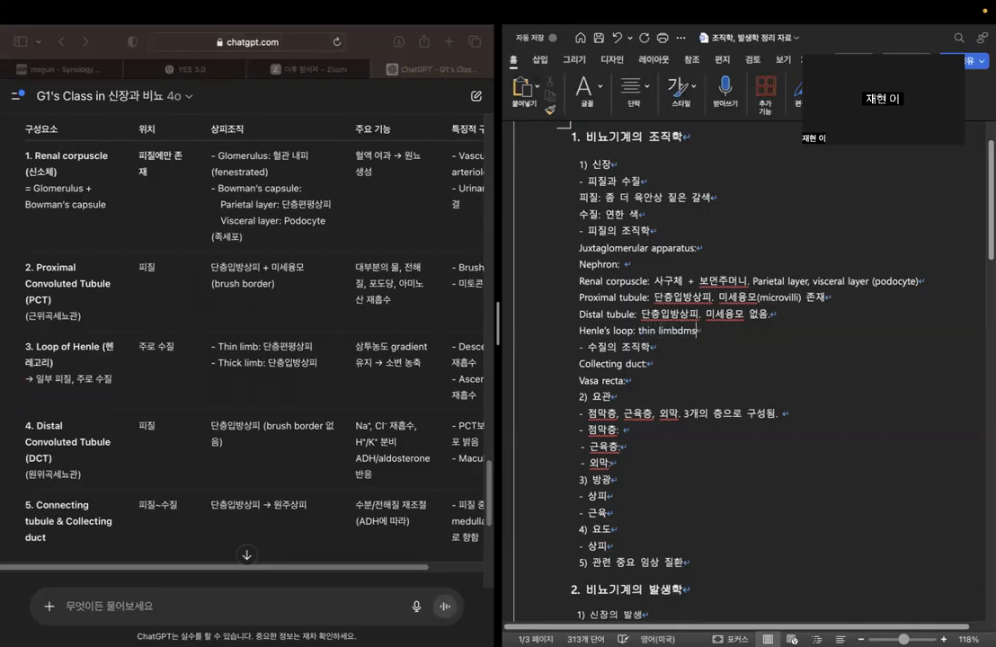
key(BackSpace)
key(BackSpace)
text(bdms)
key(BackSpace)
key(BackSpace)
key(BackSpace)
key(BackSpace)
key(Caps_Lock)
text(은 단층 편평 사)
text(ㅇ피,)
Add "thick limb은 단층 입방 상피" to the Henle's loop entry.
key(Caps_Lock)
text(thick limg)
key(BackSpace)
text(b)
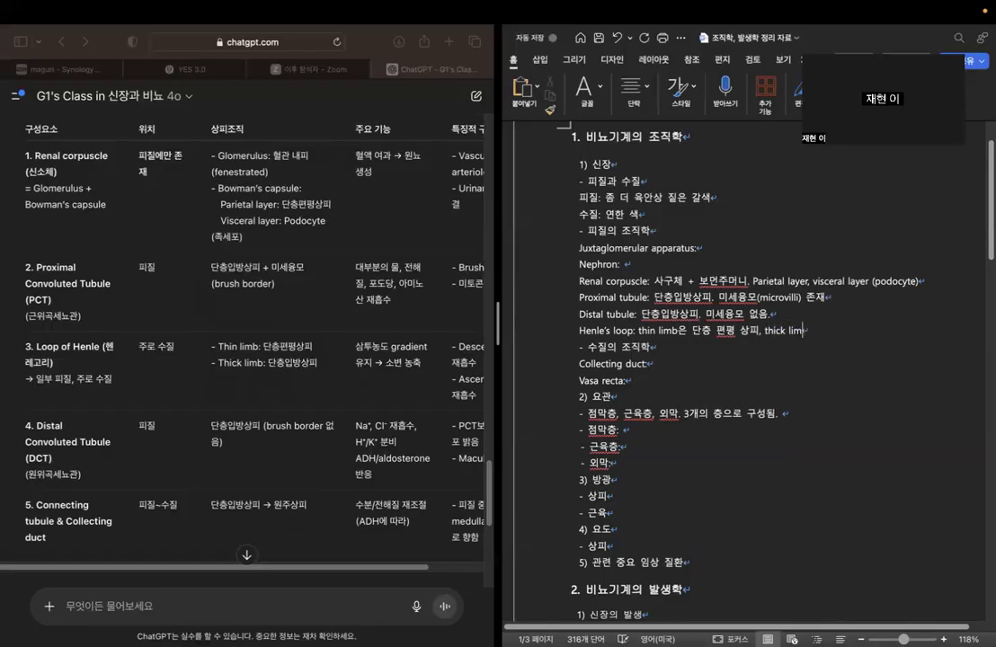
key(Caps_Lock)
text(은 단츠)
text(방 사)
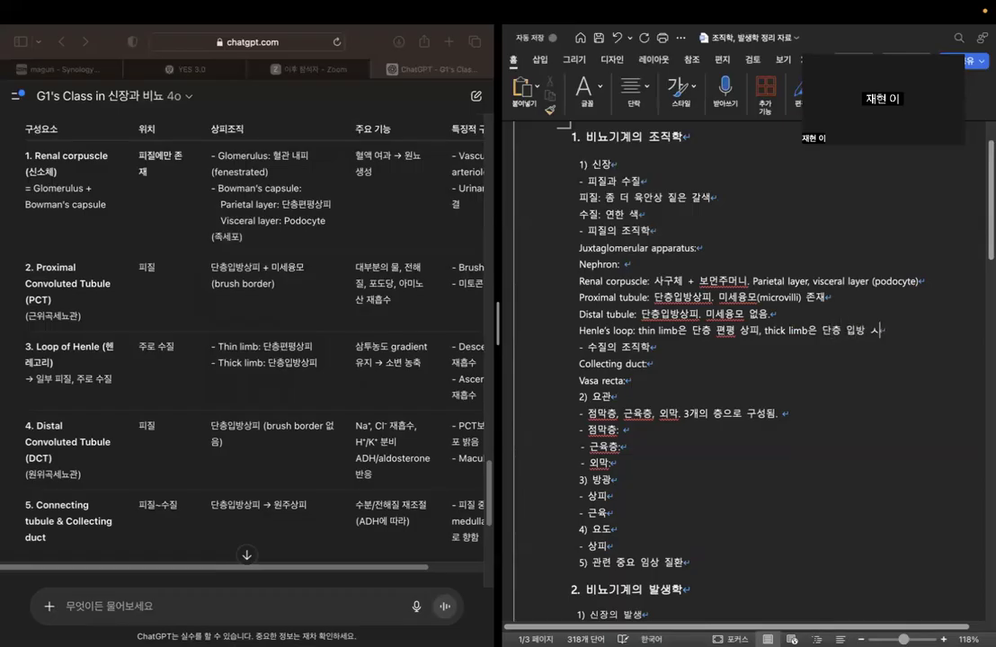
text(ㅇ피)
Check the Loop of Henle function in the chatbot's table and append ". 소변농축" to the Henle's loop entry.
click(355, 347)
drag(356, 347, 423, 365)
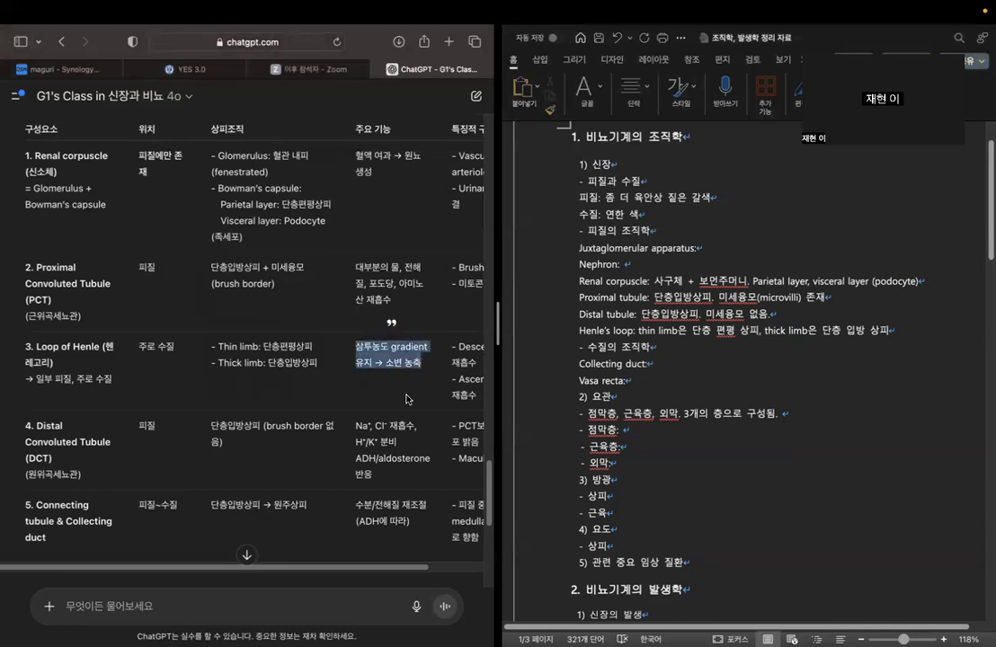
click(409, 380)
scroll(316, 495, down, 1)
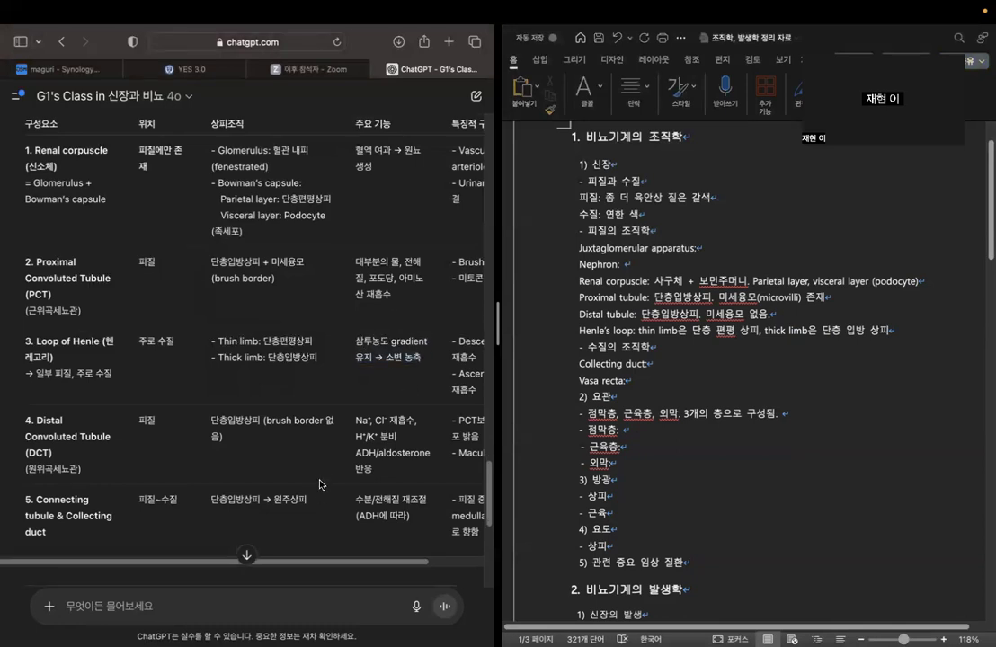
click(912, 331)
text(. 소변농축)
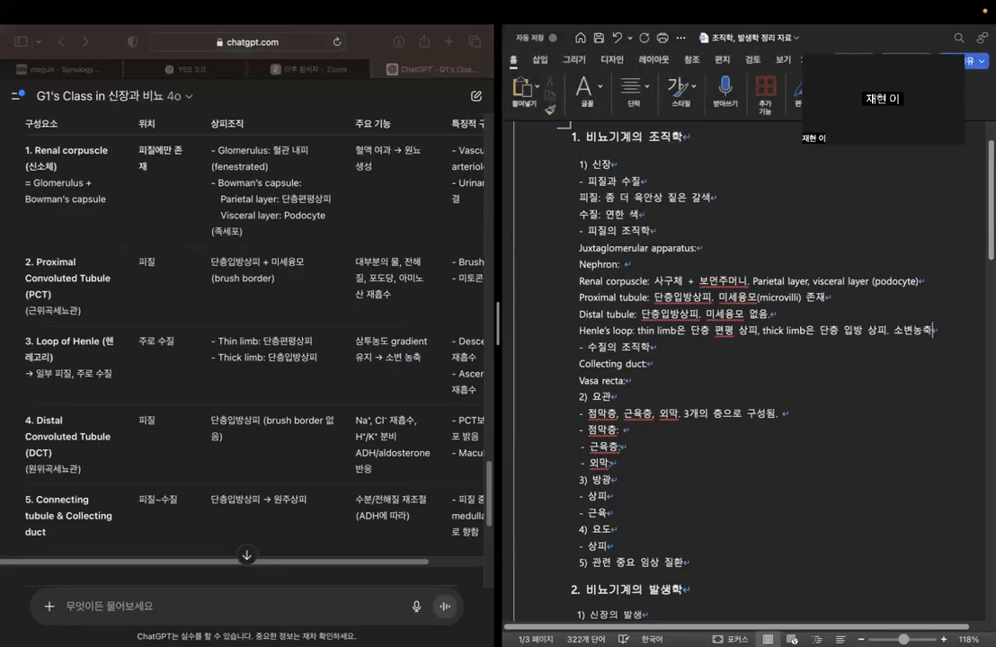
click(774, 330)
Review the chatbot's reference notes on the cortical and juxtamedullary nephrons for the Nephron entry.
click(701, 248)
click(690, 266)
scroll(236, 332, up, 10)
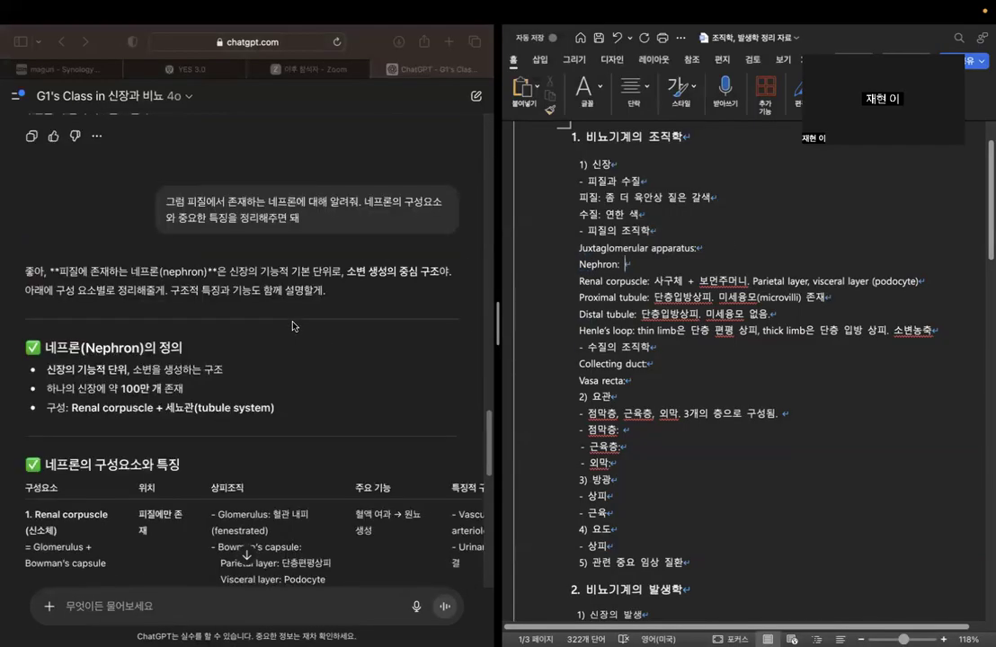
scroll(301, 355, down, 15)
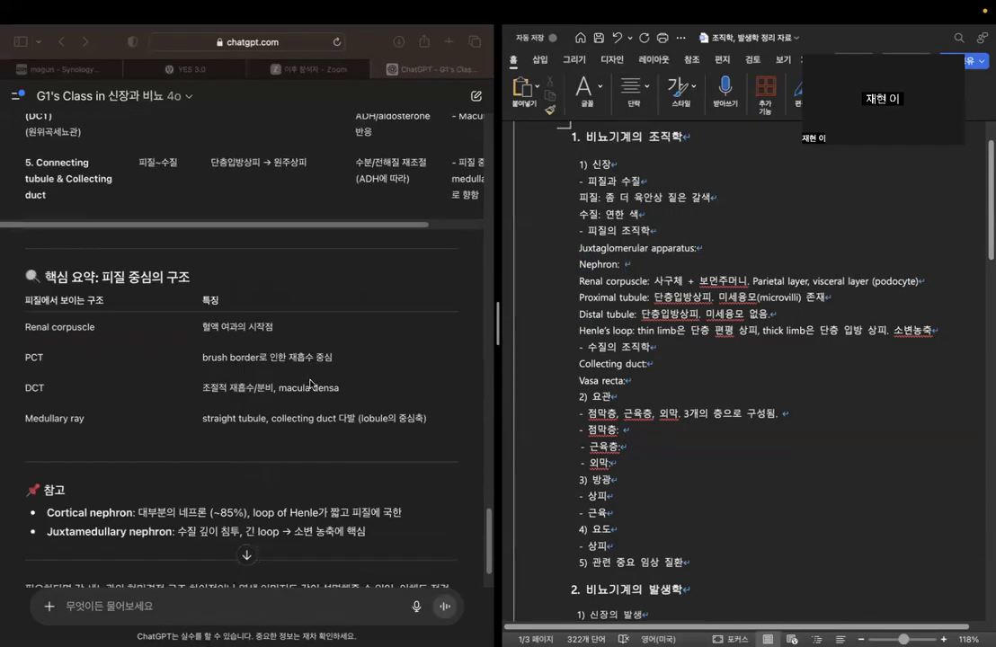
scroll(310, 385, down, 3)
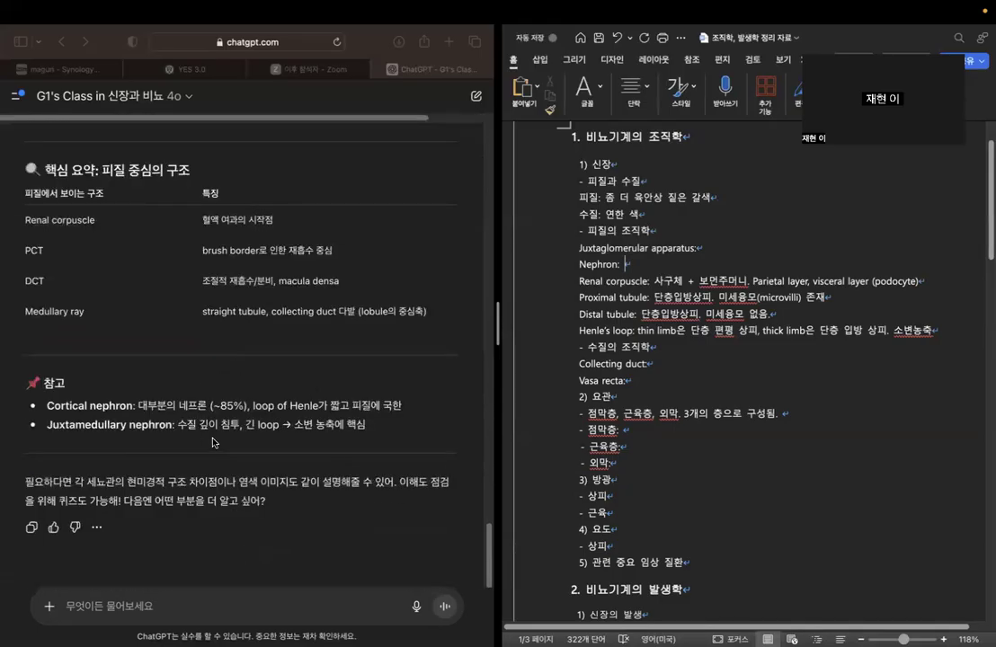
click(48, 406)
drag(48, 406, 157, 405)
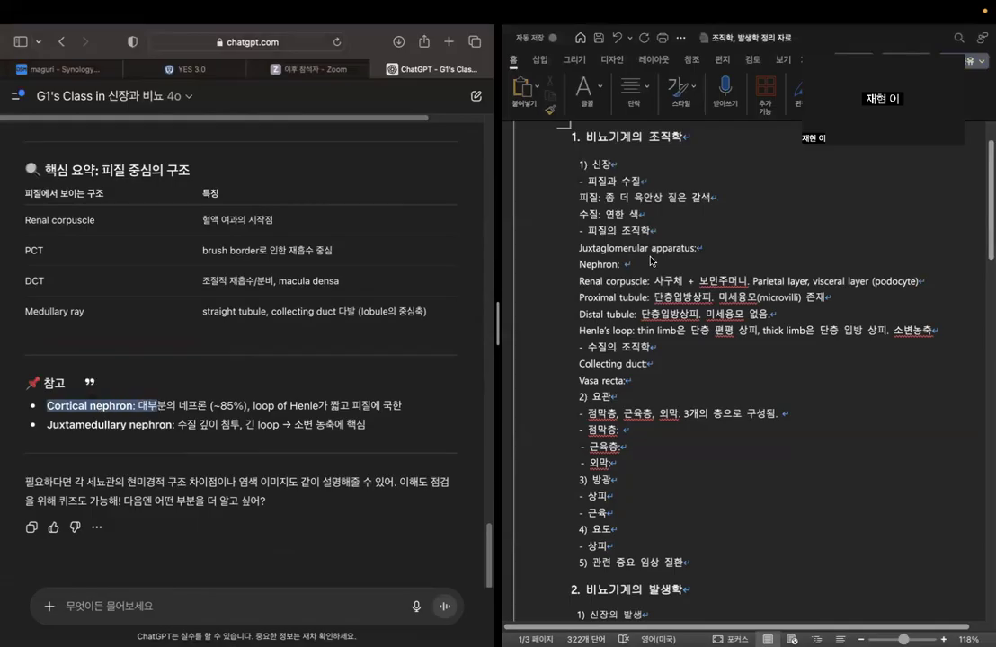
click(659, 272)
click(178, 420)
click(177, 402)
drag(138, 405, 249, 405)
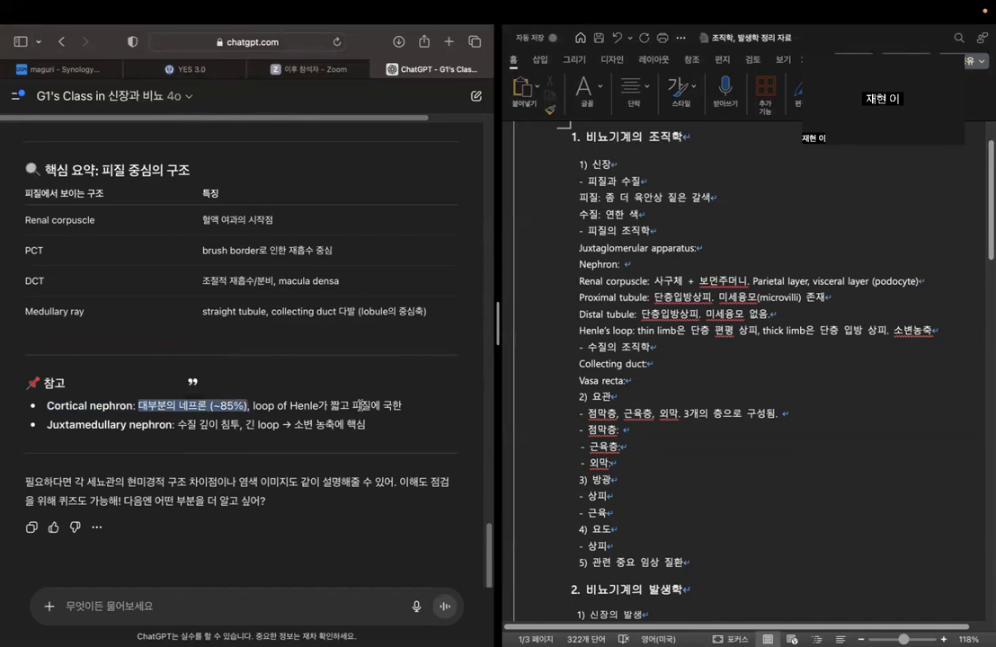
click(359, 405)
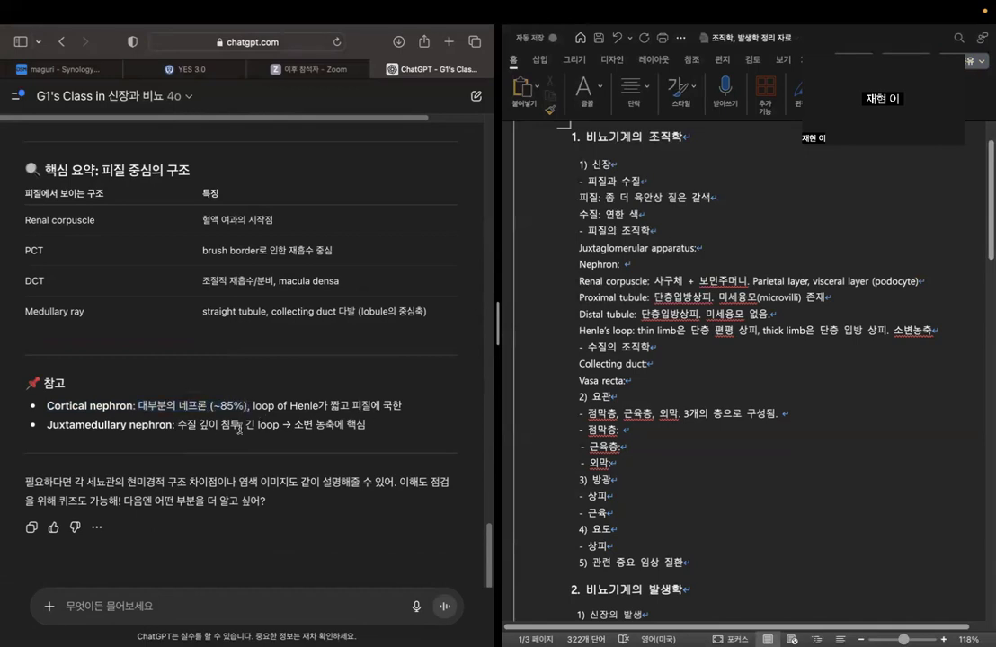
drag(75, 425, 169, 425)
click(247, 426)
drag(247, 426, 368, 426)
click(373, 426)
Fill in the Nephron entry with "cortical nephron, juxtamedullary nephron.".
click(655, 263)
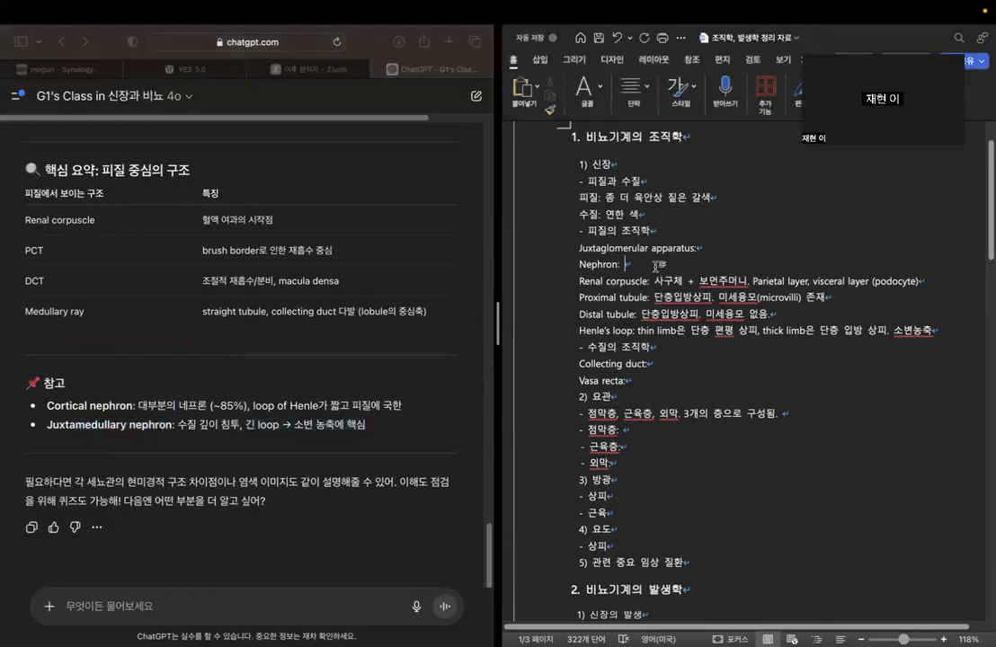
text(cortical nephron, juxtamedullary nephron.)
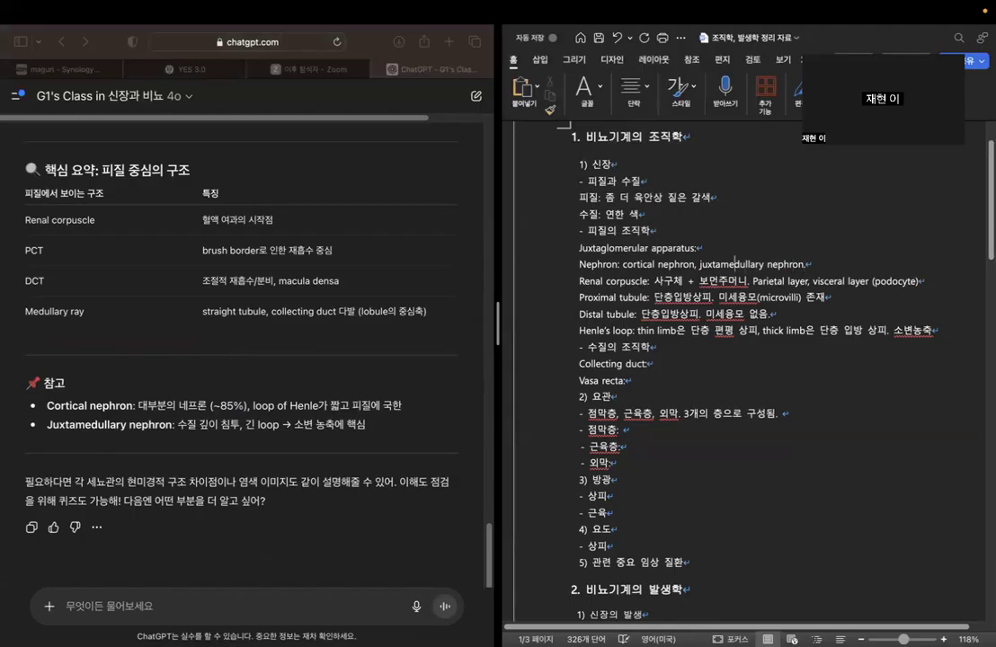
Annotate "cortical nephron" in the Nephron entry with "(비율이 더 많음)".
text((비율이 더 많)
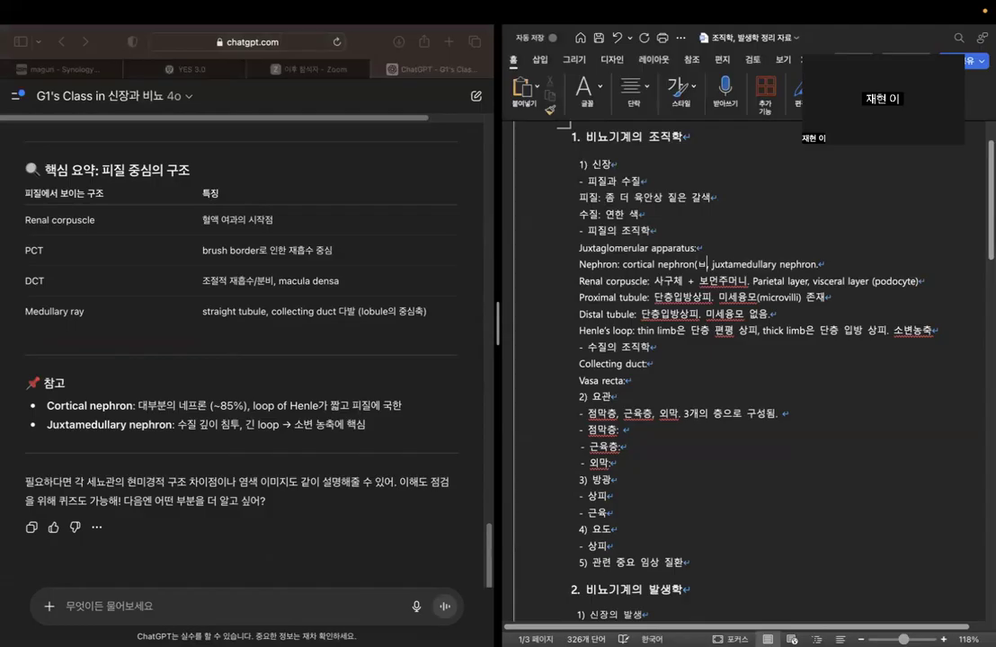
text(음))
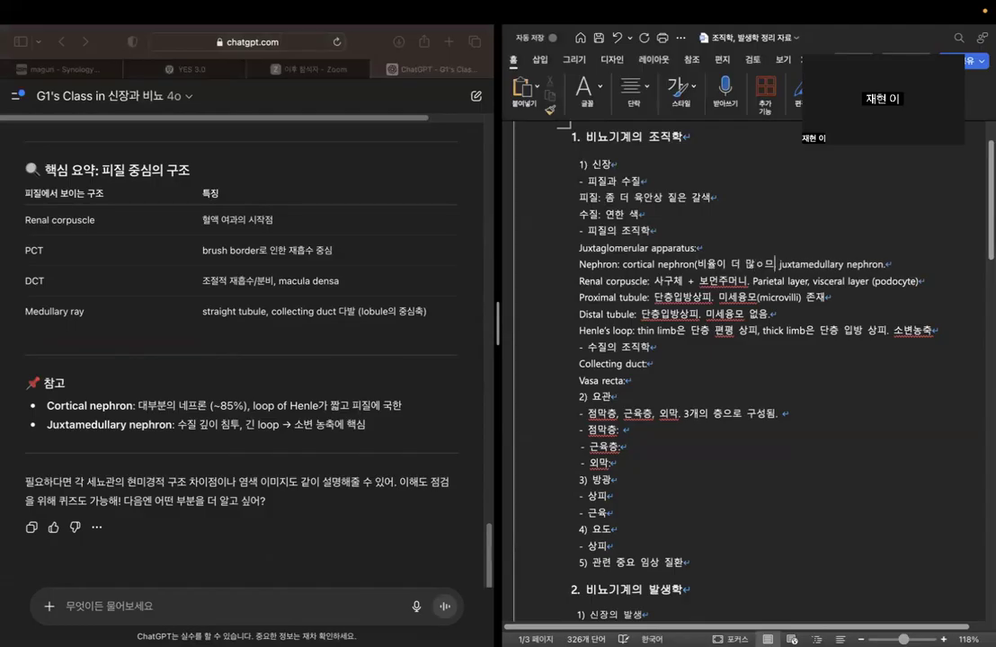
text(, )
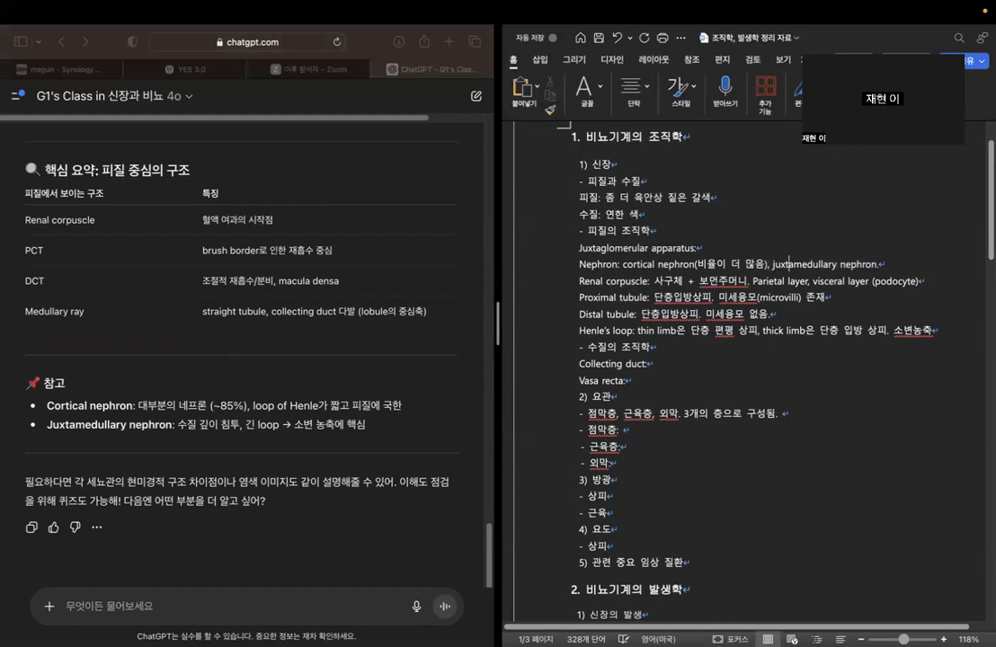
text((비율은 적지 마)
text(ㄴ 헤)
text(ㄴ레 고리가 길어)
text(서 소변 농)
text(축에 중요).)
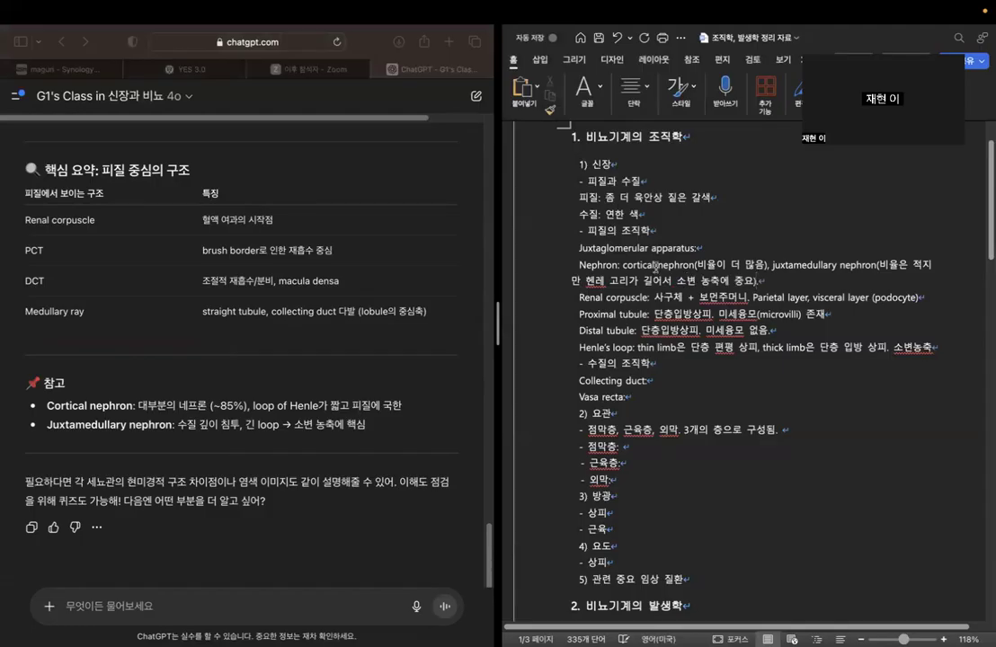
Begin a new chatbot question with "collecting duct 가 네프론에 포함되는 구조야".
click(215, 607)
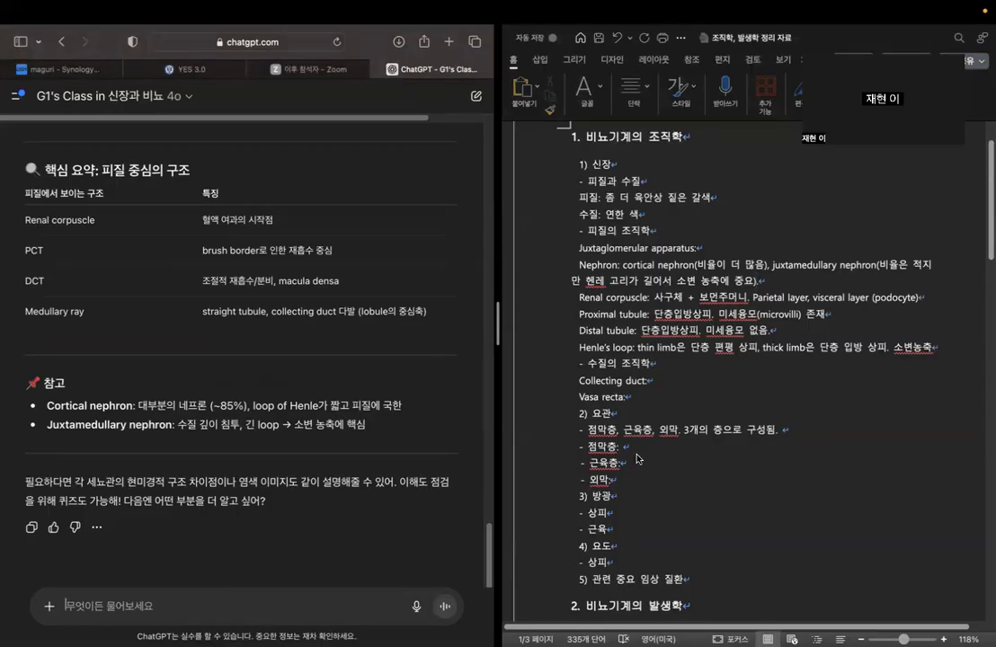
double_click(724, 248)
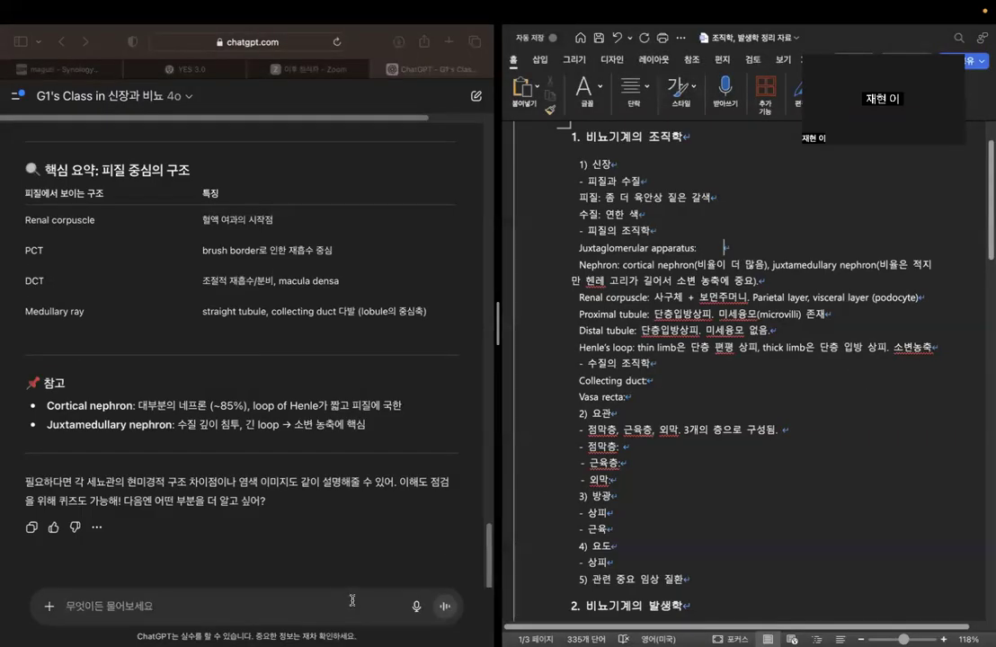
click(304, 521)
text(collecting duct)
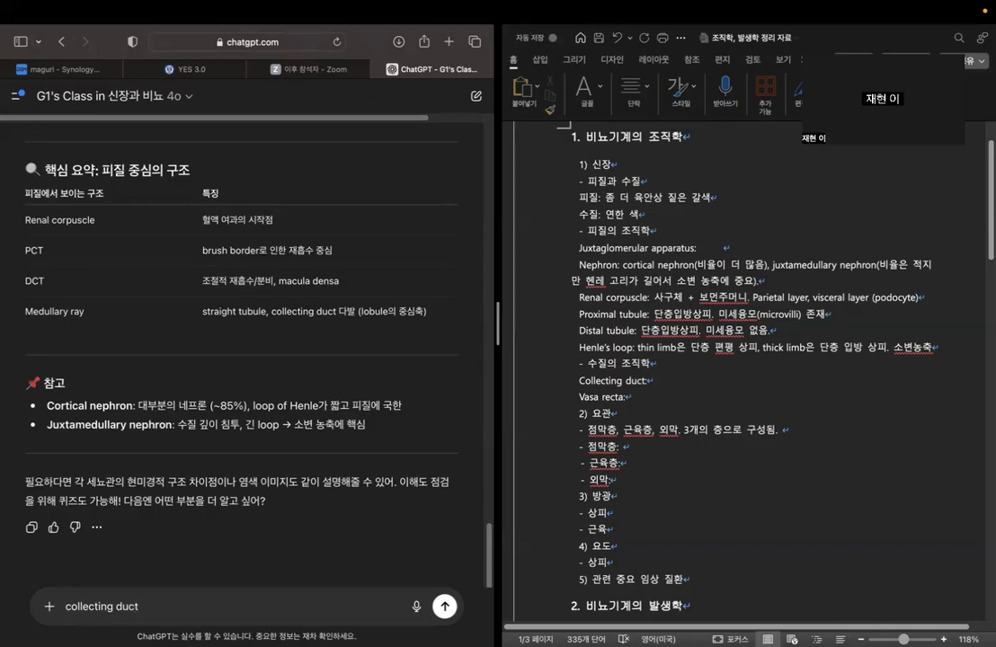
text(가 네프론에 포함되는 구조야)
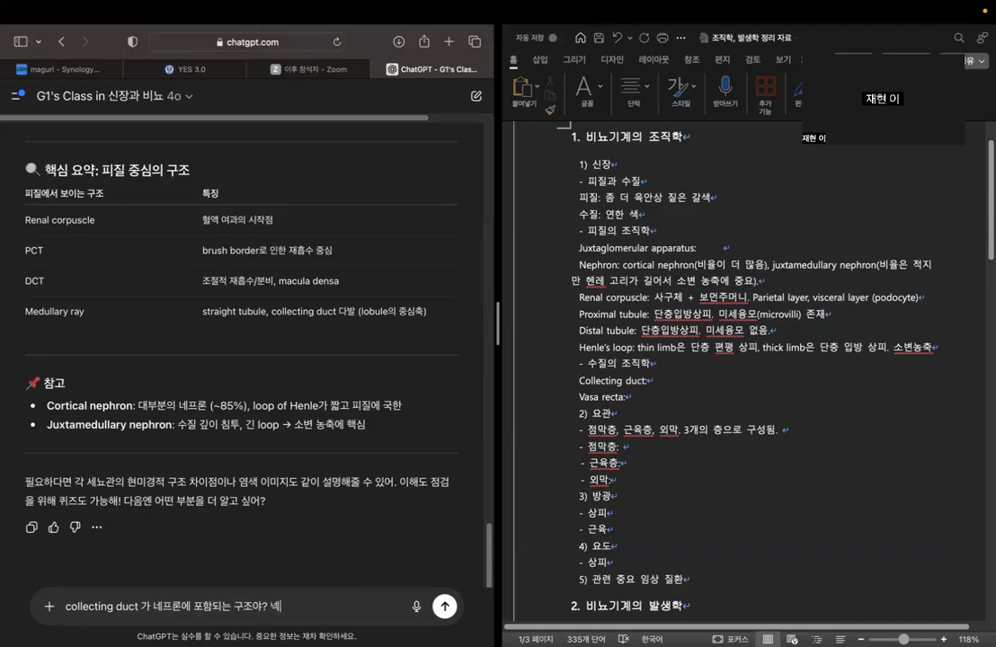
text(? 내가 알기로는 네프론과)
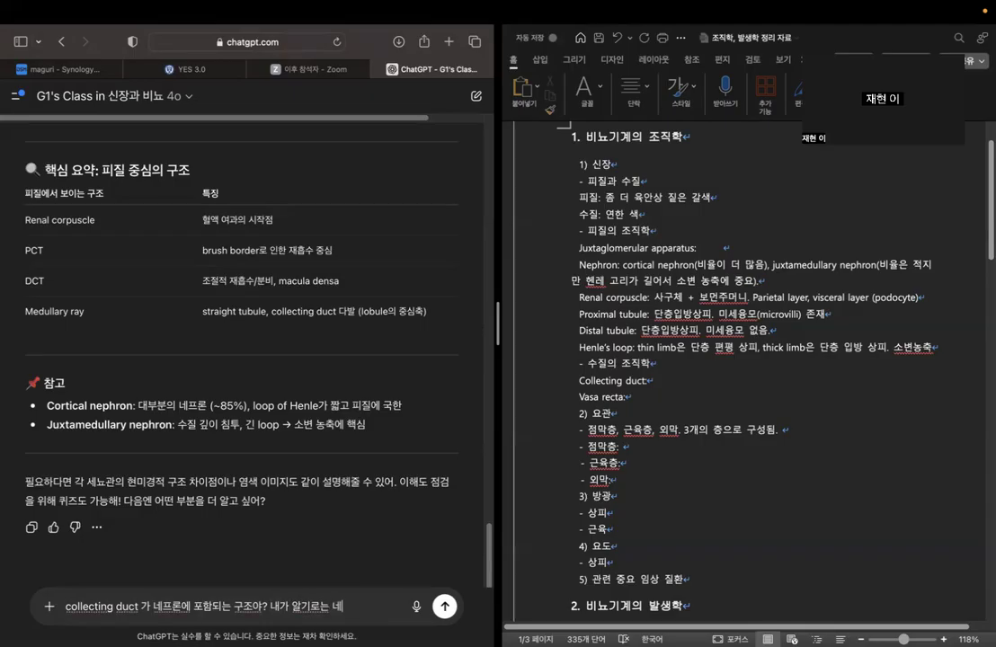
Continue the chatbot question with "? 내가 알기로는 네프론과 collecting tubule을 합쳐서".
key(Caps_Lock)
text(collecting)
text( tubuledml)
key(BackSpace)
key(BackSpace)
key(BackSpace)
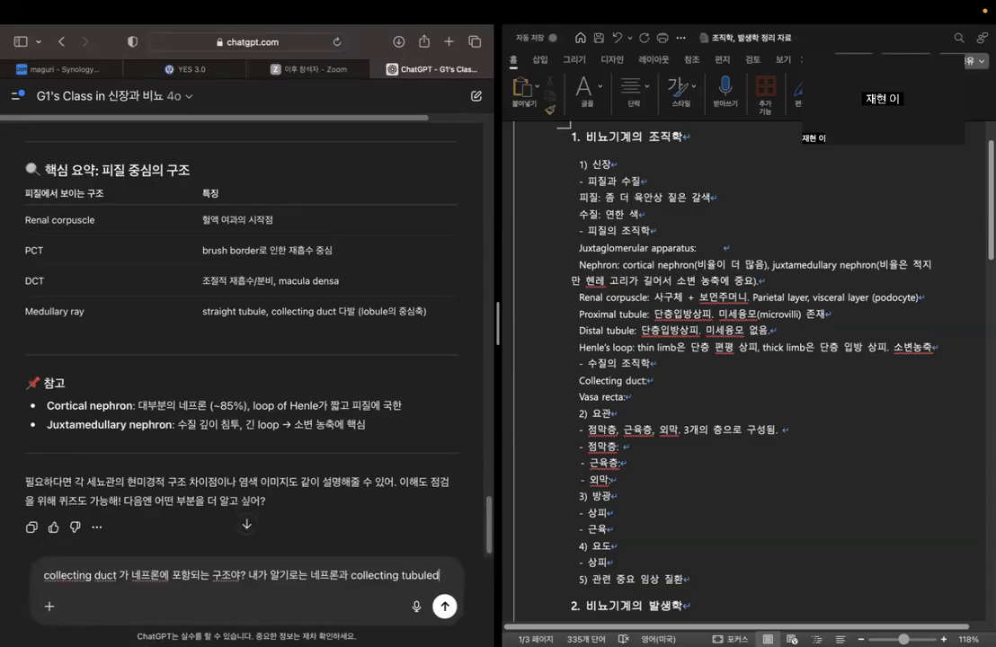
key(Caps_Lock)
text(을 합쳐서)
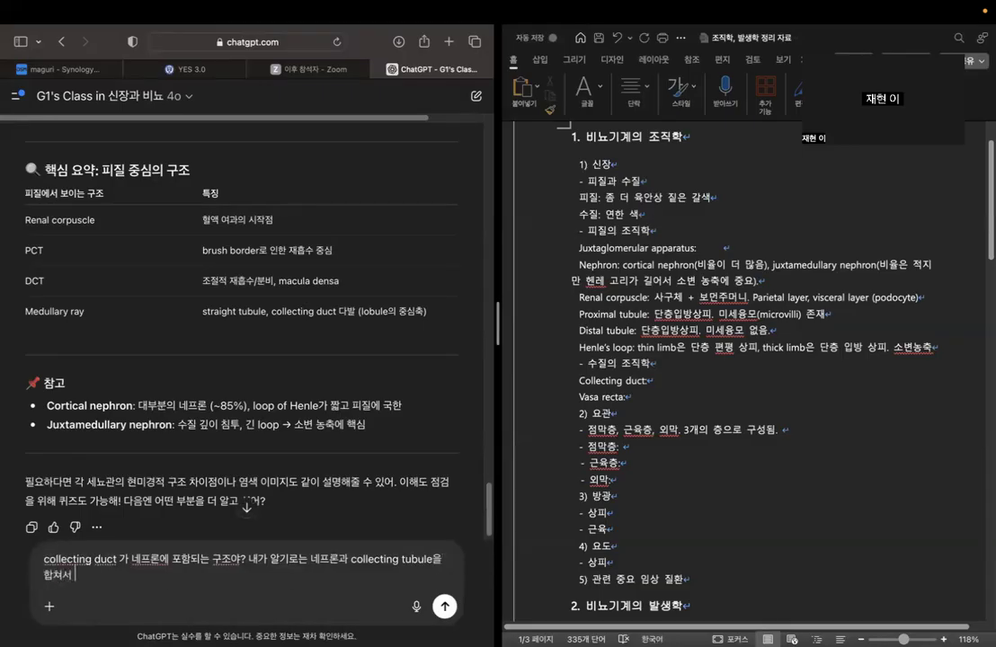
text( urinigerous)
Finish the question with "uriniferous tubule이라고 하는 걸로 알고 있는데, 잘못된걸까?" and send it to the chatbot.
key(BackSpace)
key(BackSpace)
key(BackSpace)
key(BackSpace)
key(BackSpace)
key(BackSpace)
key(BackSpace)
text(ferous )
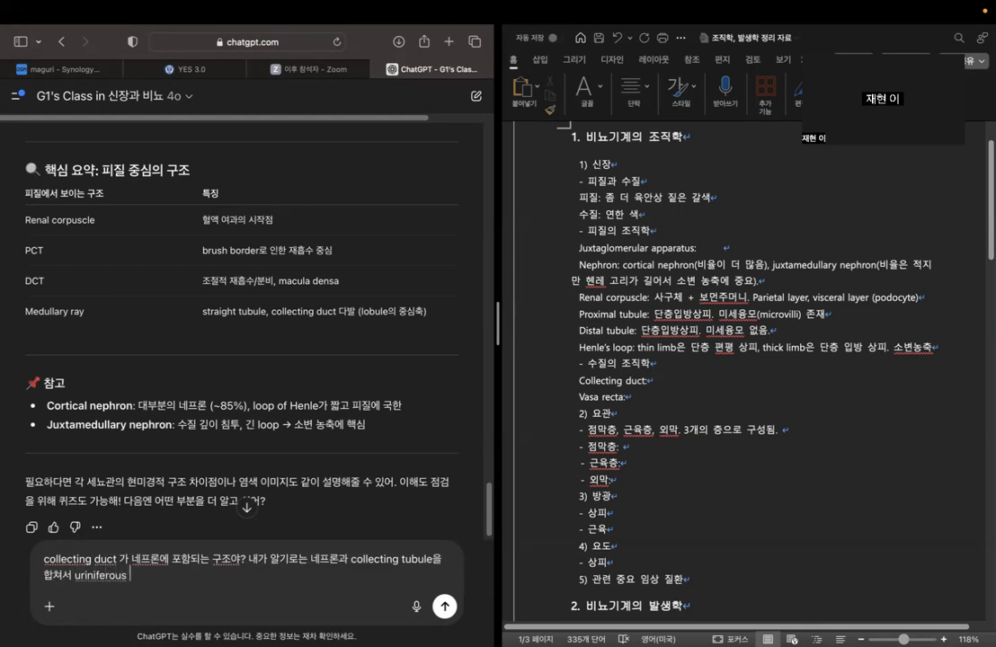
text(tubule)
text(이라고 하는 걸로 알 고)
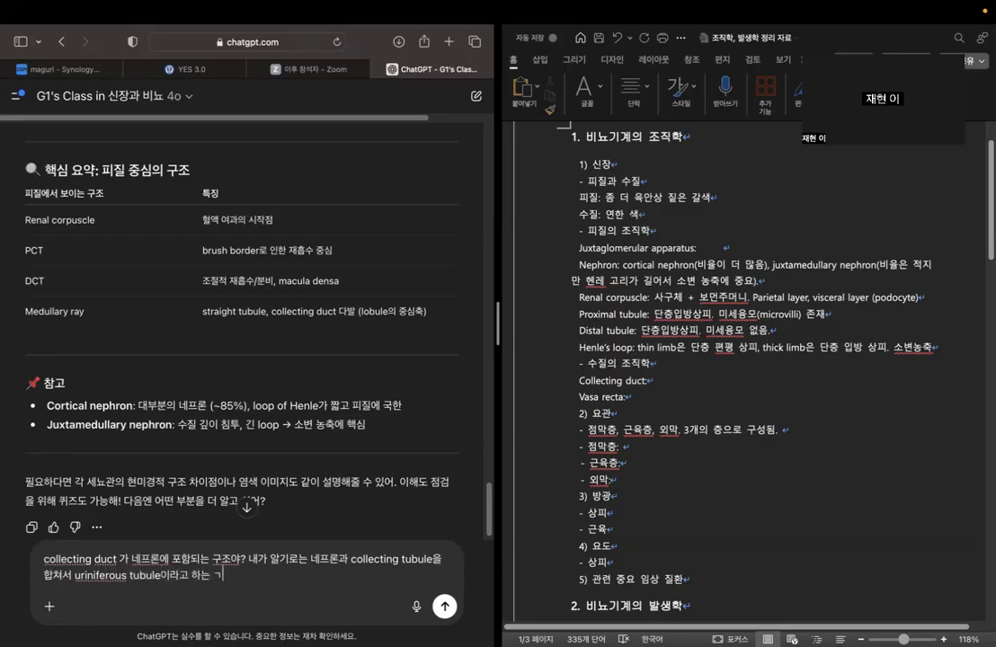
text( ㅇ는데,)
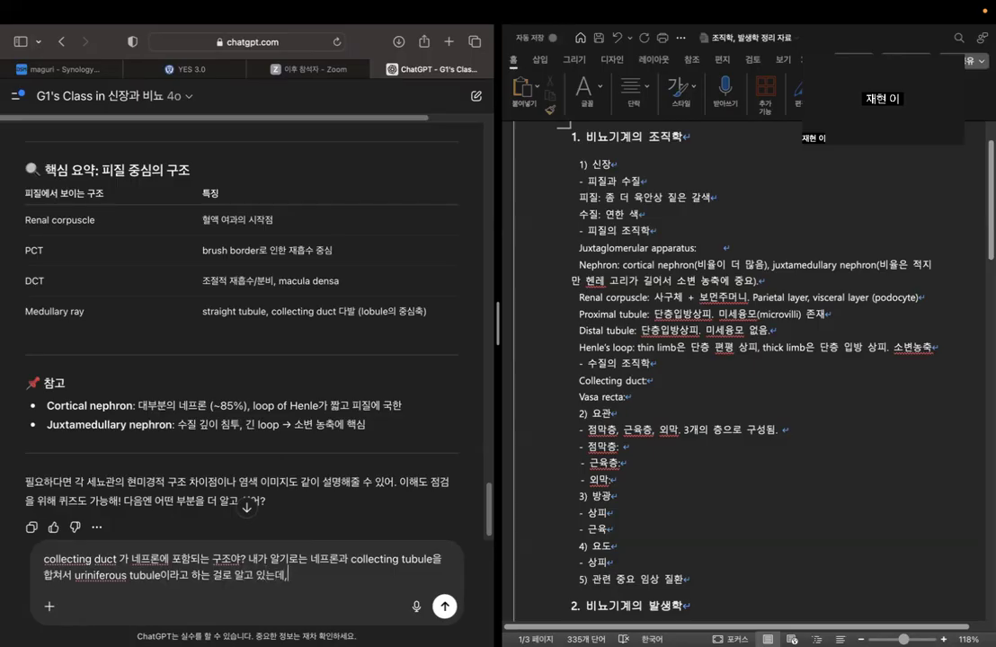
text( 잘못도걸까?)
key(Return)
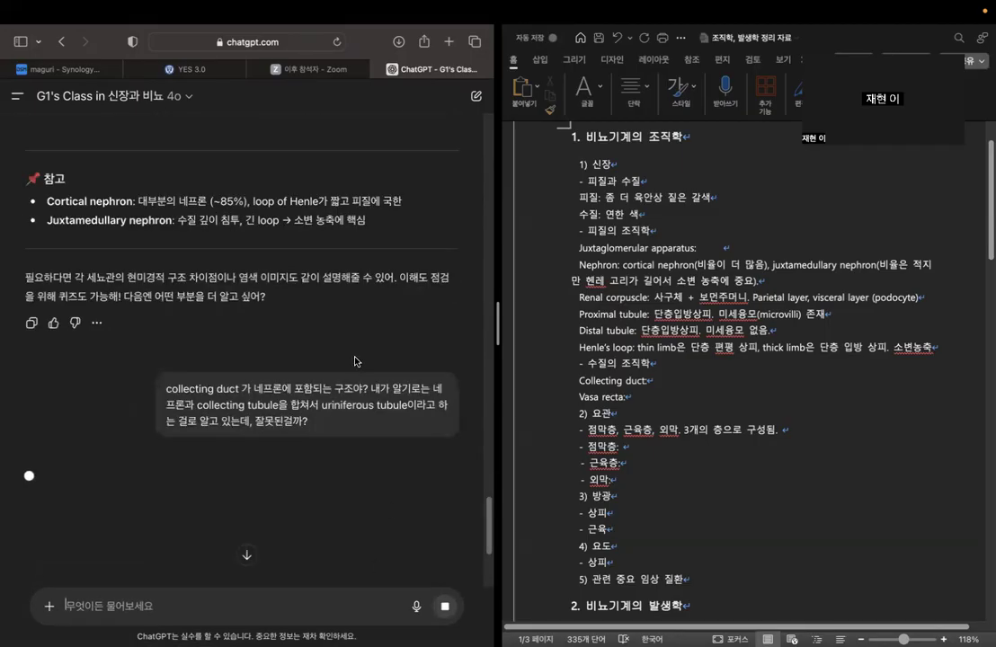
Read the chatbot's answer on how the nephron differs from the collecting tubule and duct.
scroll(300, 386, down, 3)
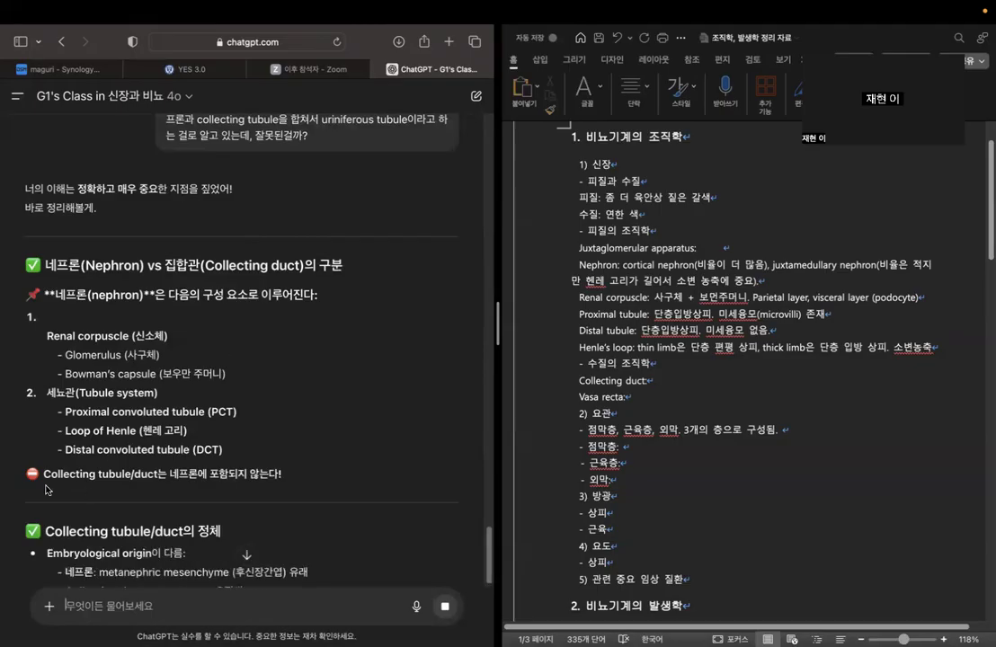
drag(44, 473, 294, 477)
click(311, 367)
scroll(311, 368, down, 3)
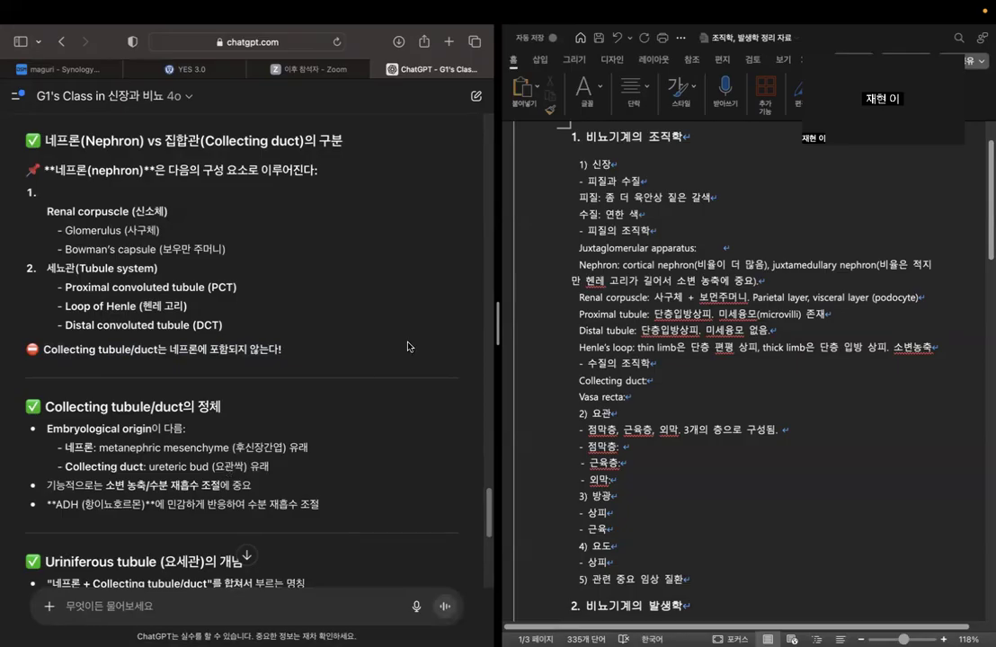
Read the chatbot's sections on the embryological origin of the nephron and collecting duct, the uriniferous tubule and the closing summary.
scroll(409, 347, down, 5)
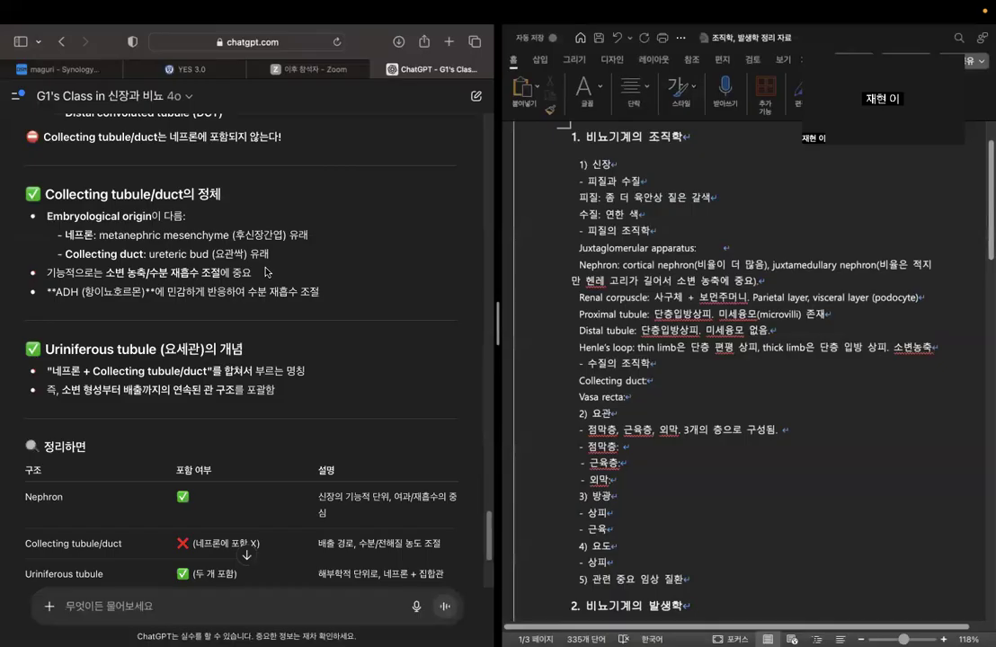
scroll(251, 230, down, 1)
scroll(251, 230, down, 2)
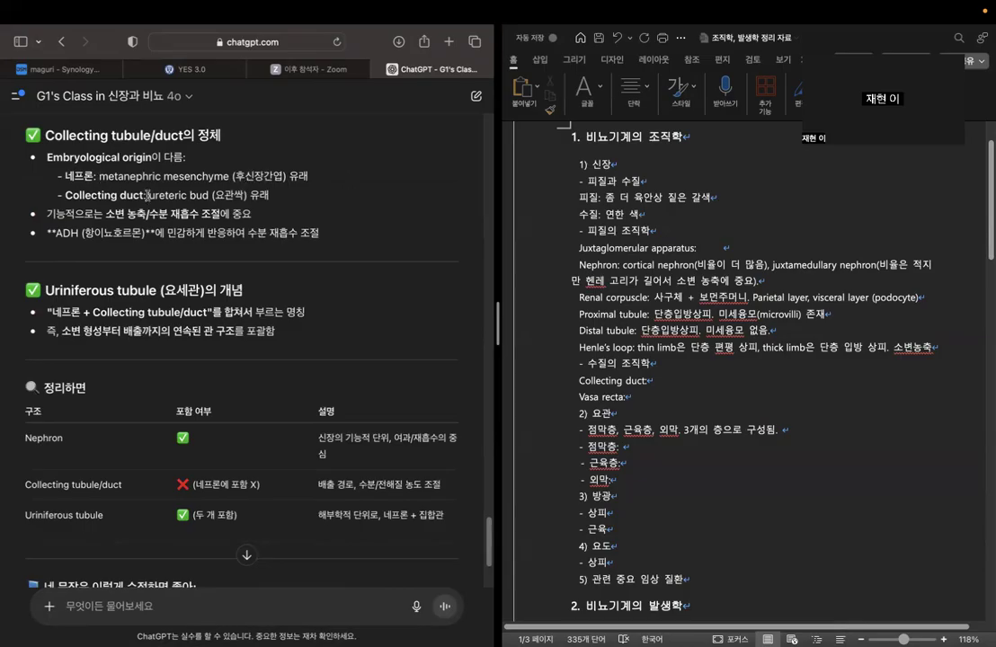
drag(61, 195, 268, 195)
click(301, 214)
scroll(301, 214, down, 3)
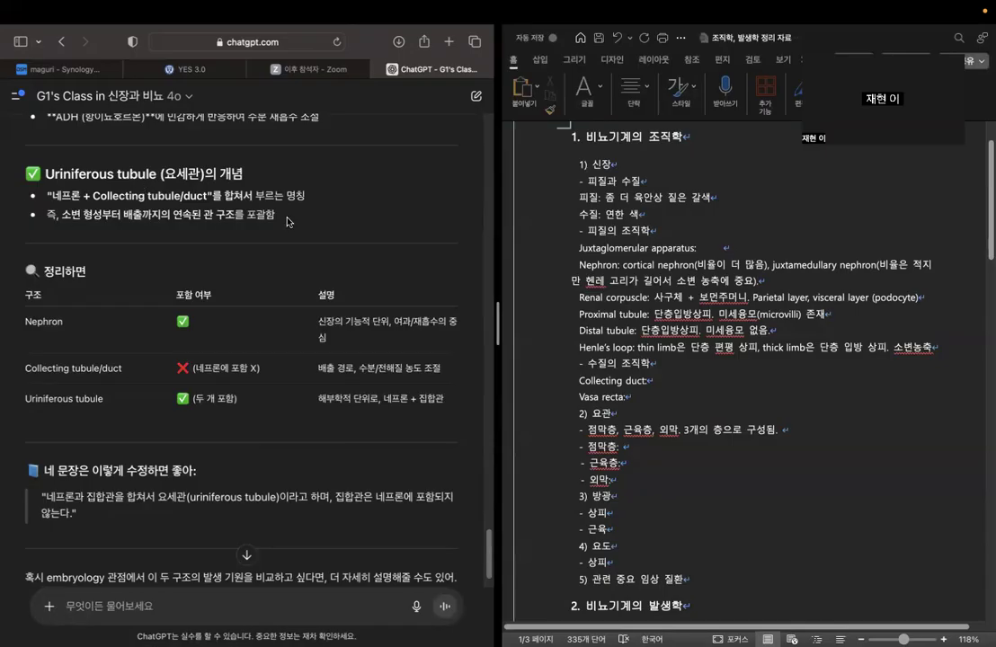
scroll(386, 252, down, 2)
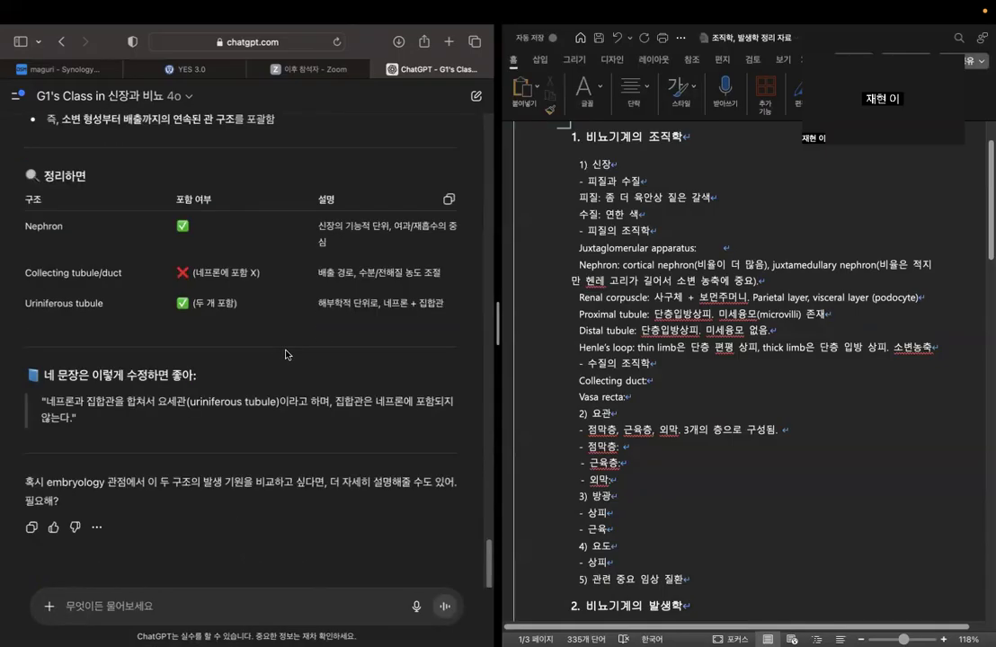
Fill in the "Collecting duct:" line of the outline with "네프론에 포함이 안된다.".
click(663, 380)
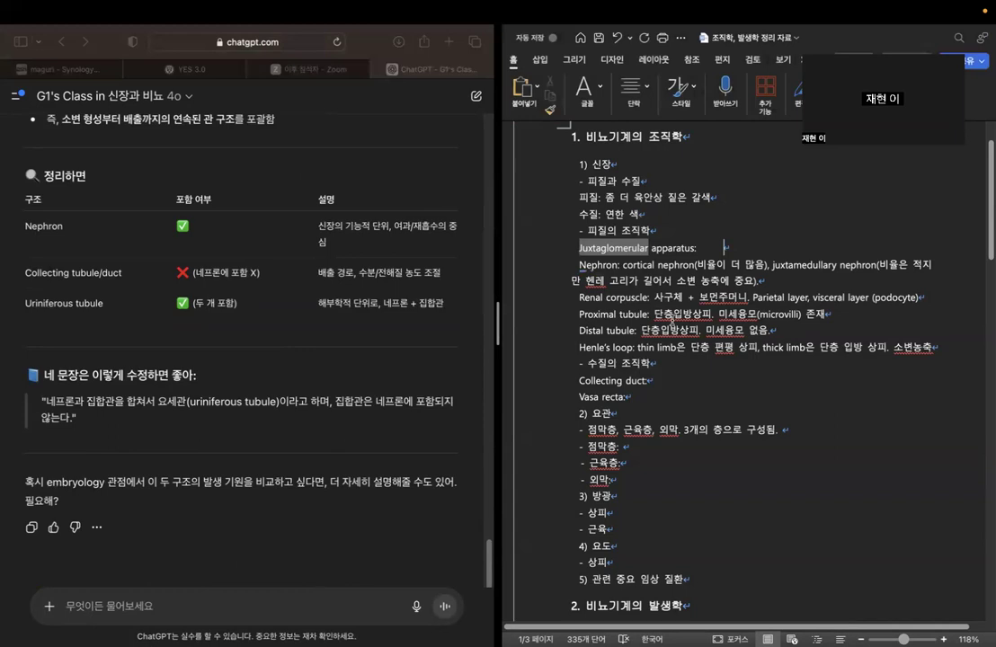
click(678, 380)
text(네플)
text(론에 포함이 다)
key(BackSpace)
text(안된다.)
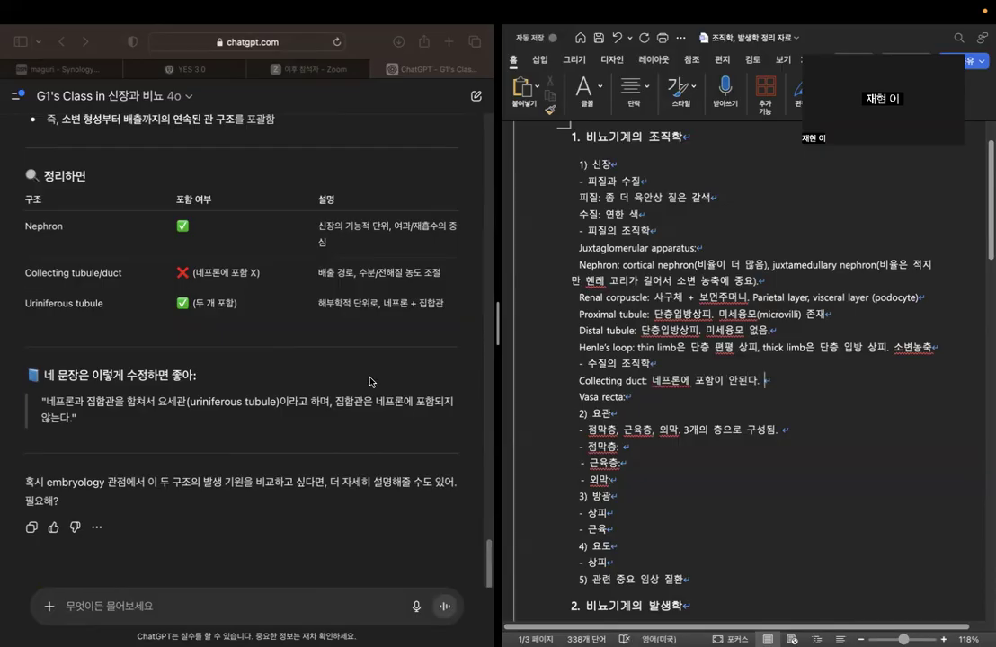
Start a note on a new line below the heading "2. 비뇨기계의 발생학" with "*네프론과 collecting".
scroll(684, 419, down, 3)
scroll(684, 419, down, 4)
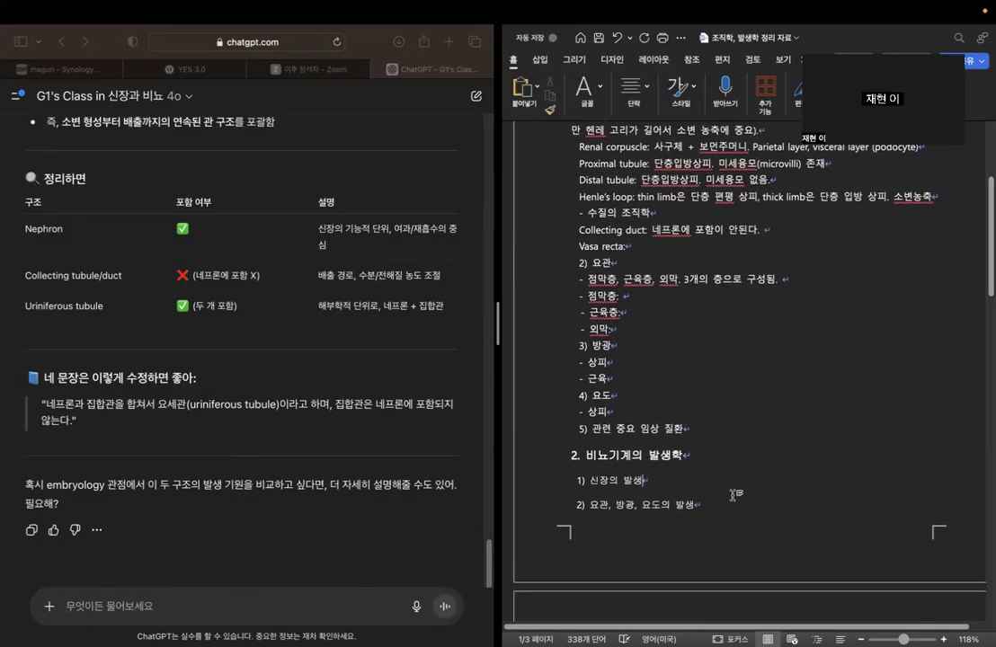
click(728, 457)
key(Return)
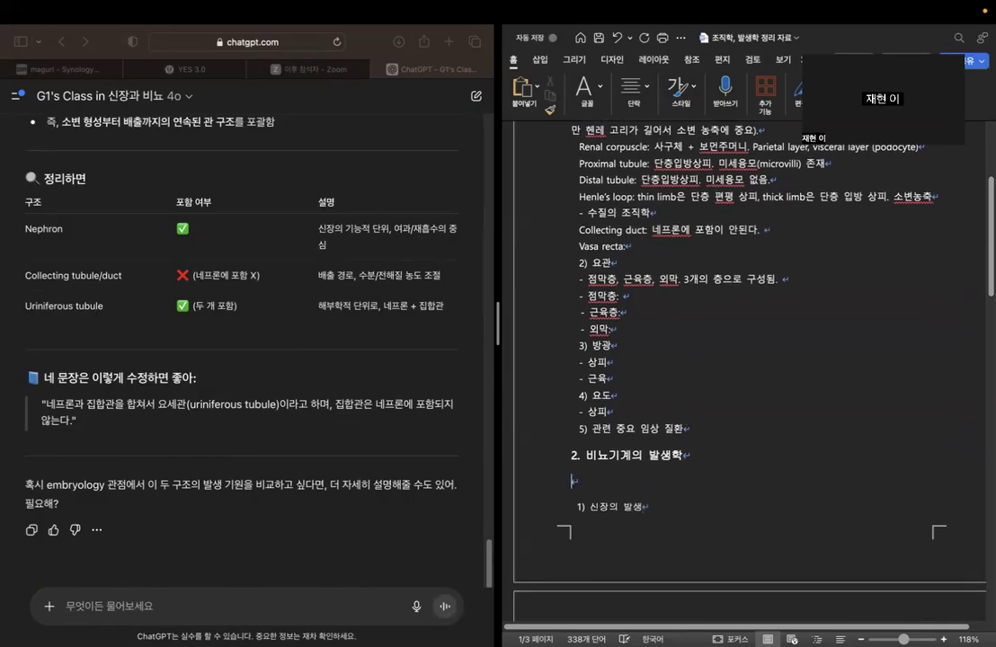
scroll(54, 420, up, 5)
text(*네프론ㄱ)
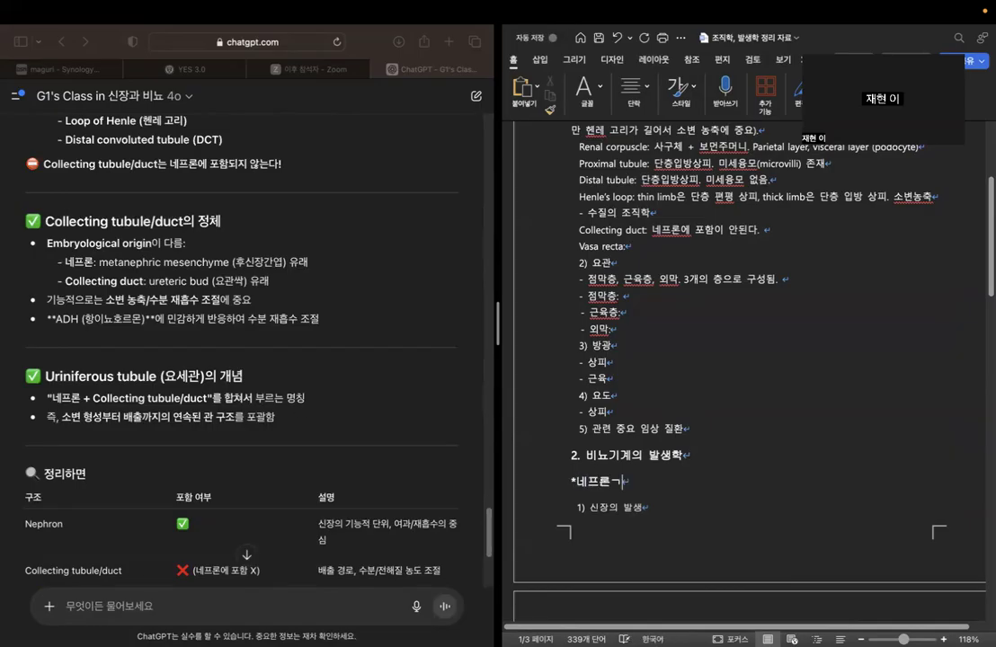
text(ㅘ )
text(collectin)
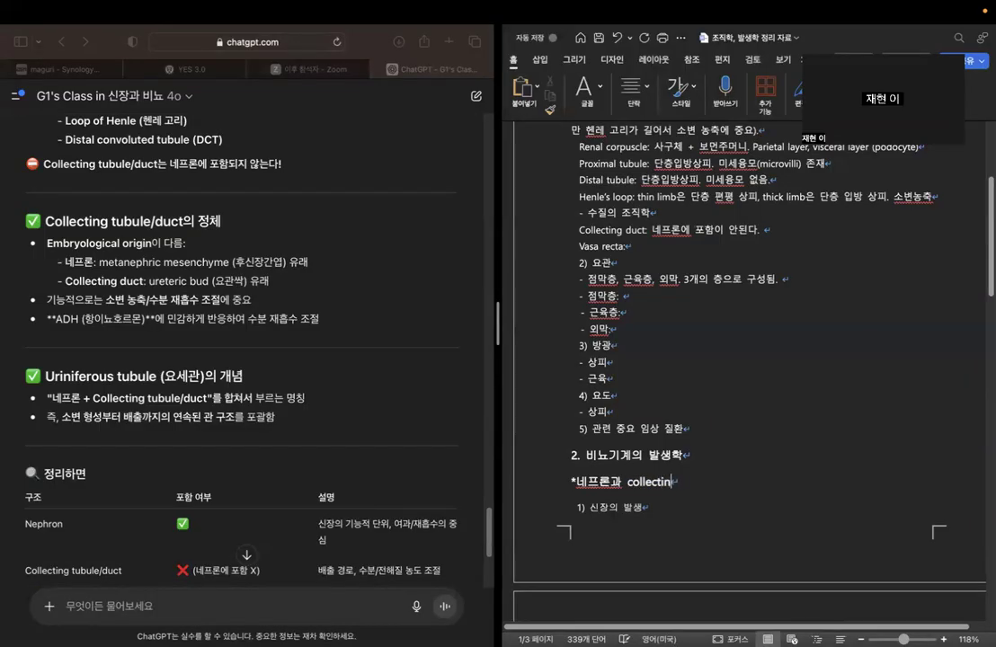
text(g duct 는 발생학 ㄱ)
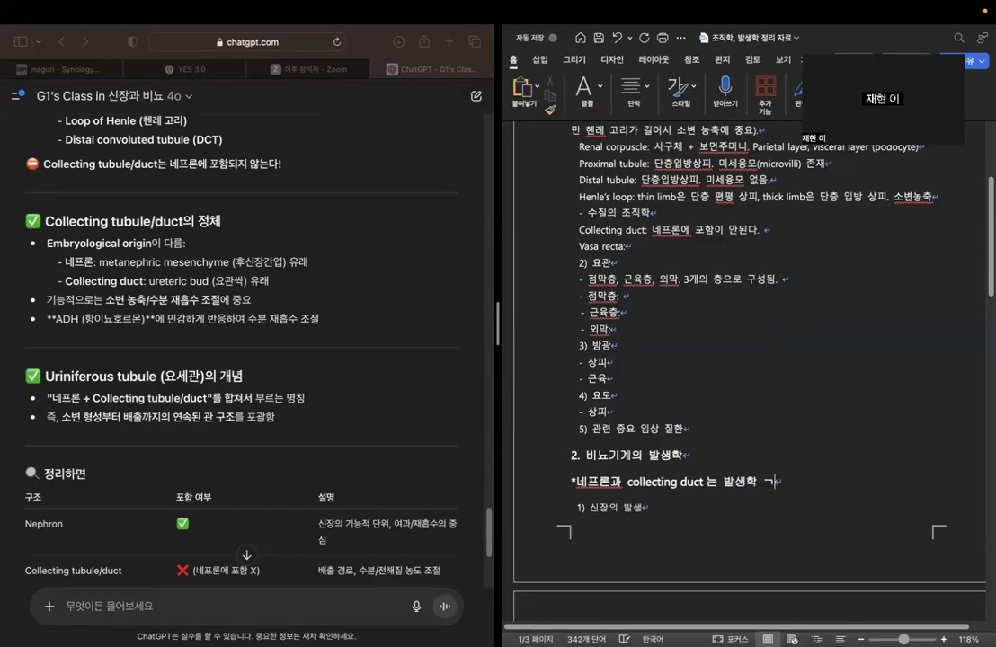
Complete the note's first sentence with "duct 는 발생 기원이 다름.".
key(BackSpace)
key(BackSpace)
key(BackSpace)
key(BackSpace)
text(기원이 다름.)
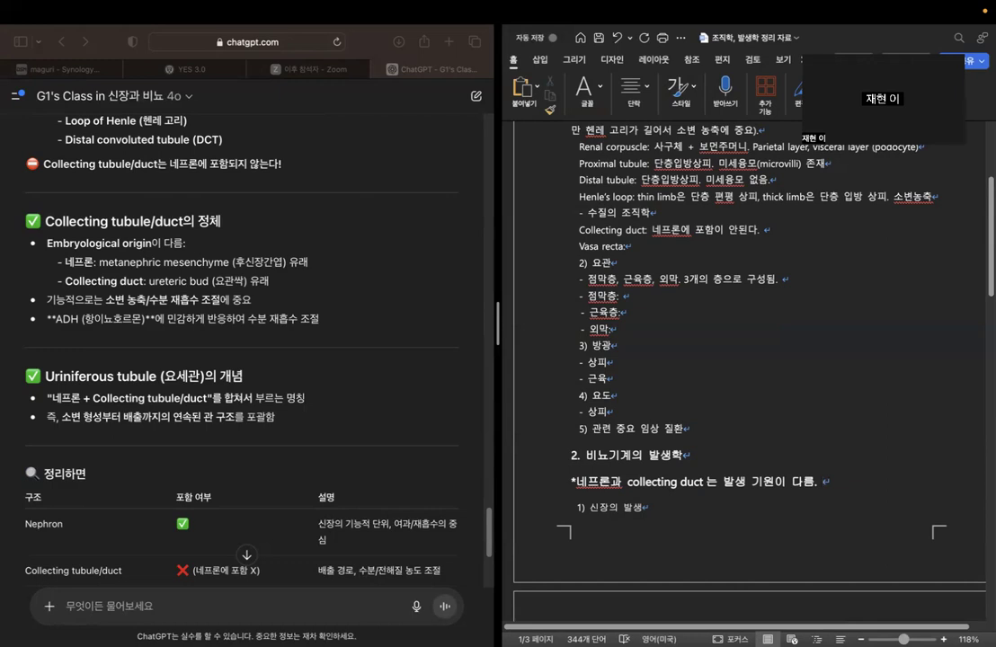
Add the origins to the end of the note: "네프론은 mesenchyme, collecting duct 는 ureteric bud 유래".
click(610, 483)
click(816, 483)
text(네프로)
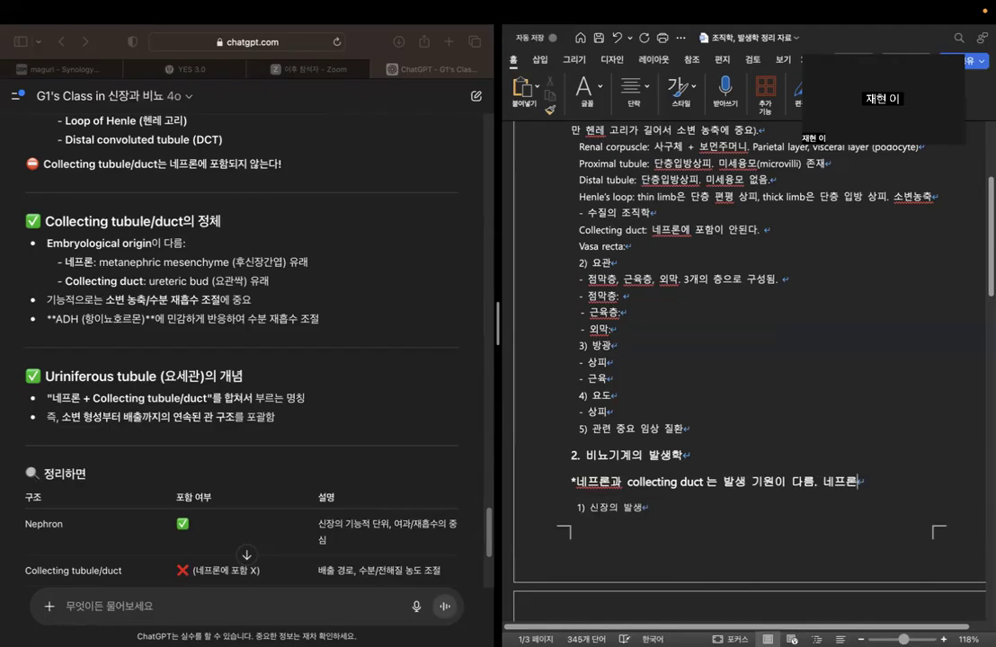
text(은 mesenchyme, collecting duct 는 )
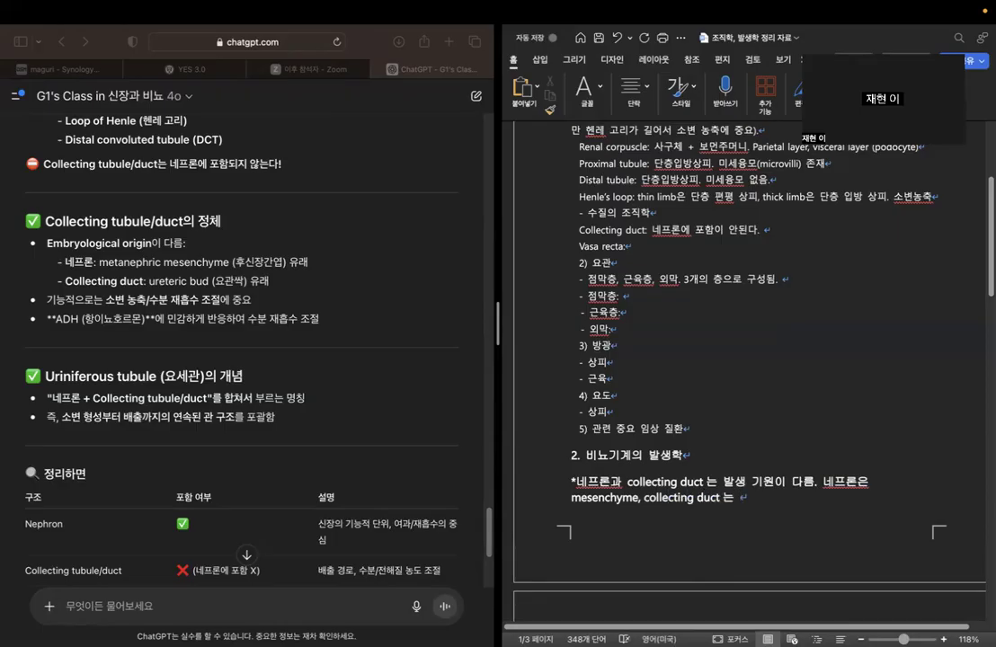
text(ureteric bud 을)
text(ㅐ)
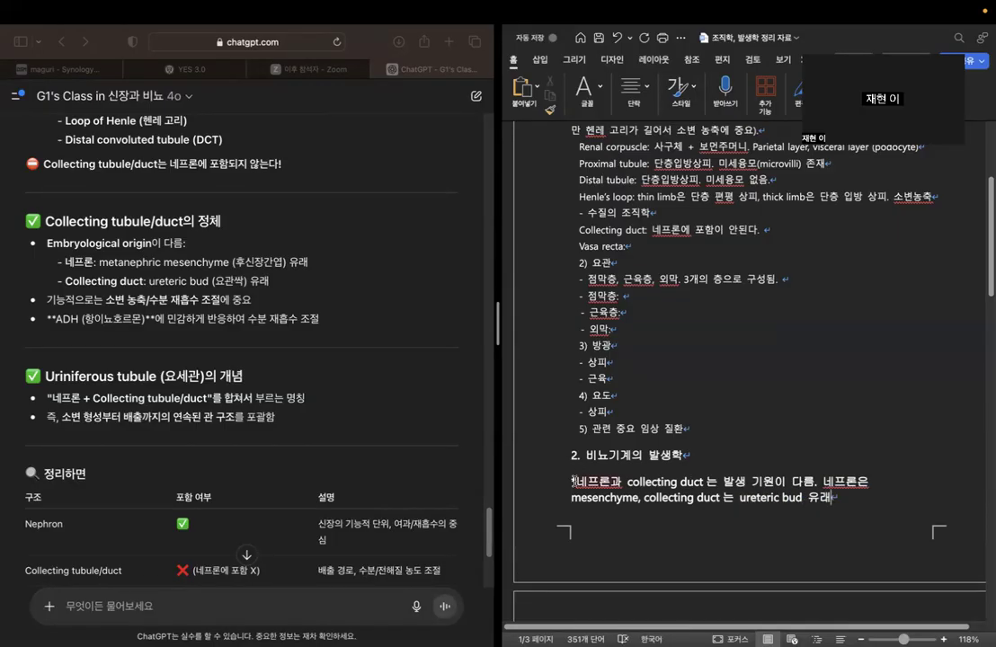
Set the font size of the new embryology note on nephron and collecting duct origins to 12.
drag(575, 481, 830, 492)
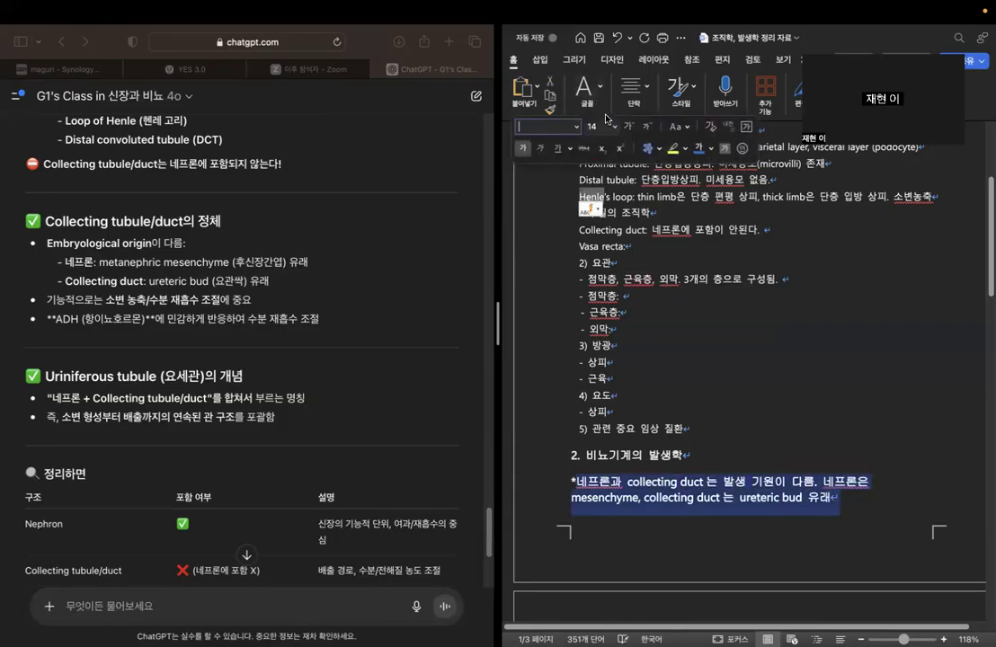
click(613, 127)
click(604, 278)
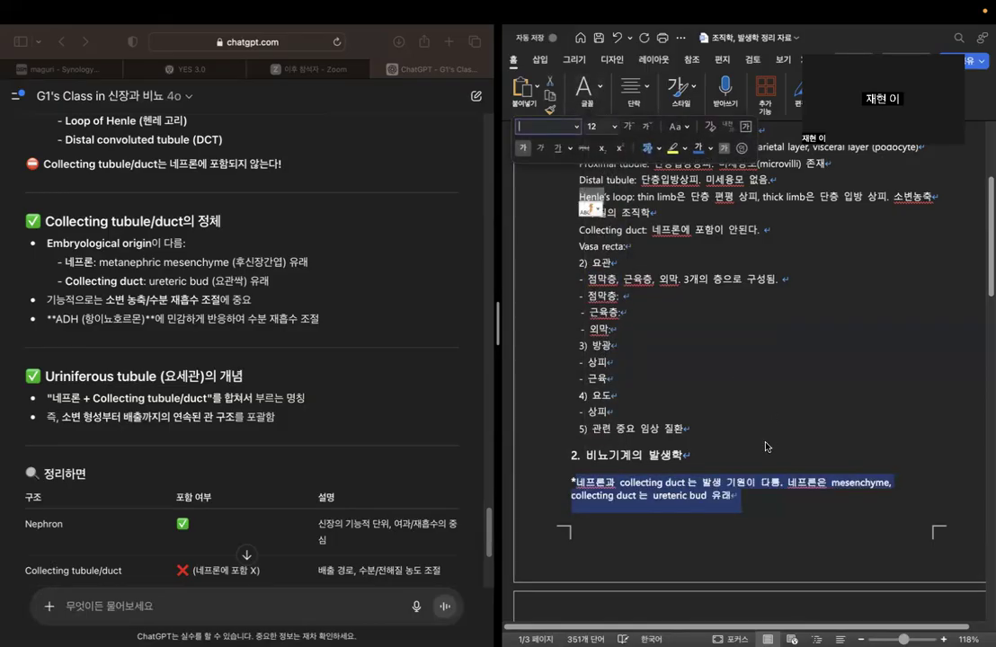
click(756, 424)
scroll(756, 424, up, 5)
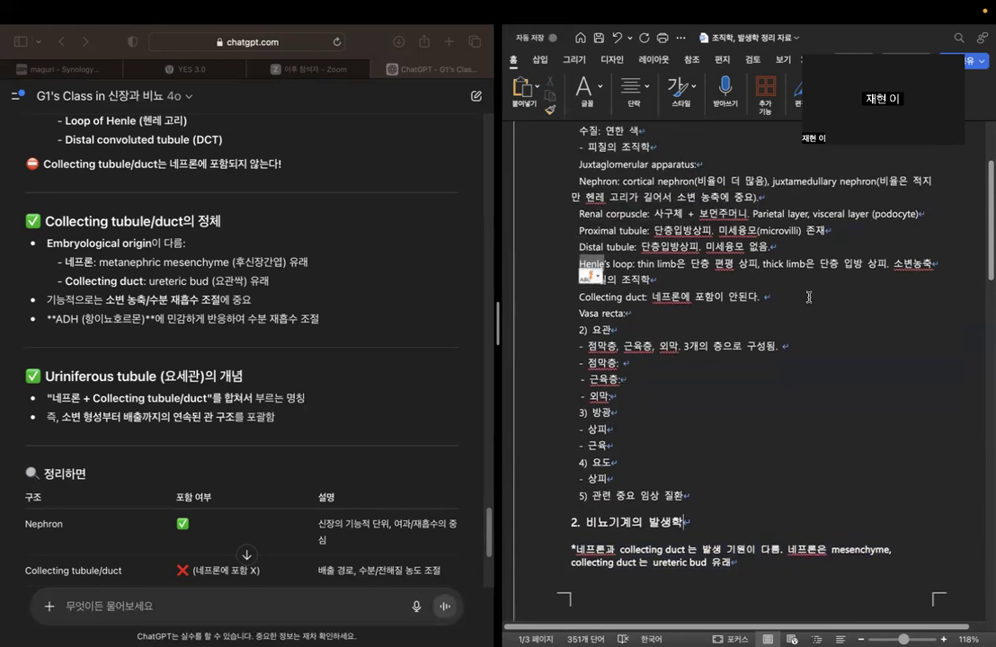
Begin a new chatbot question with "juxtaglomerular apparatus의 조직학적 특징과".
scroll(303, 510, down, 5)
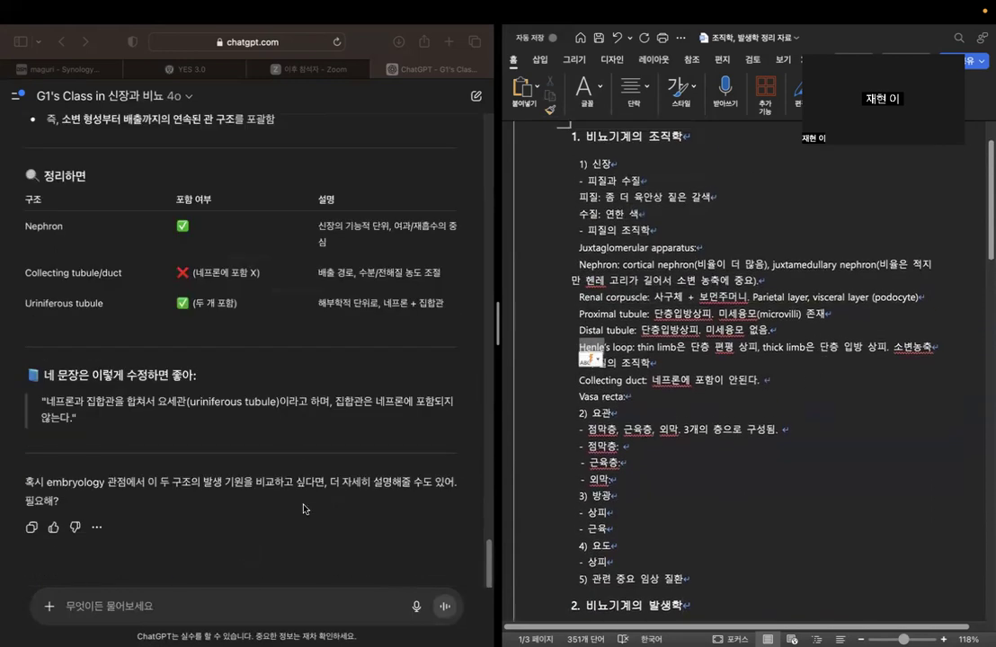
click(266, 614)
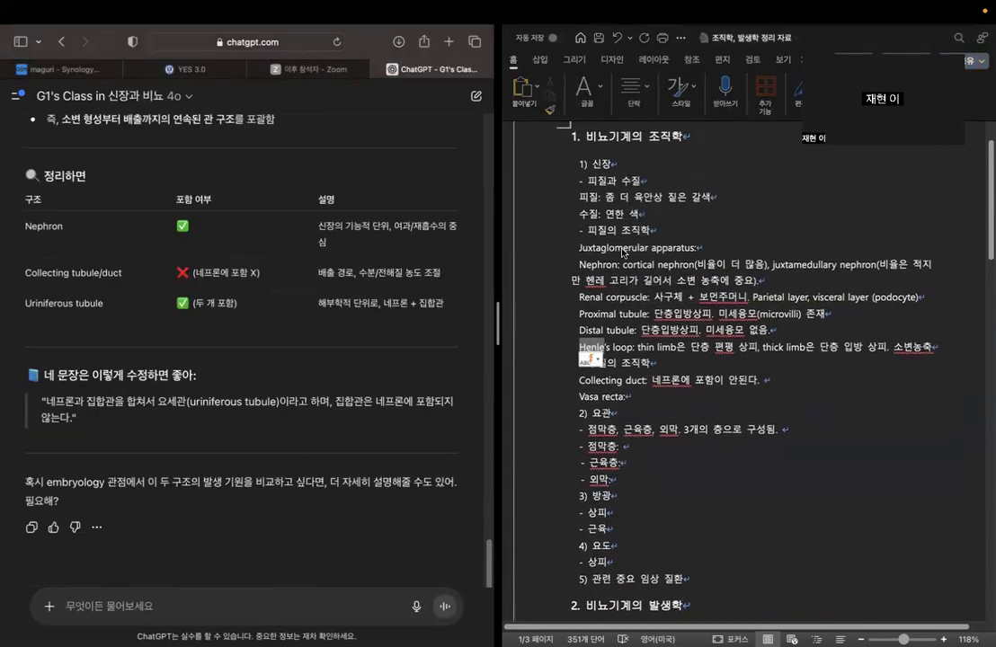
click(723, 254)
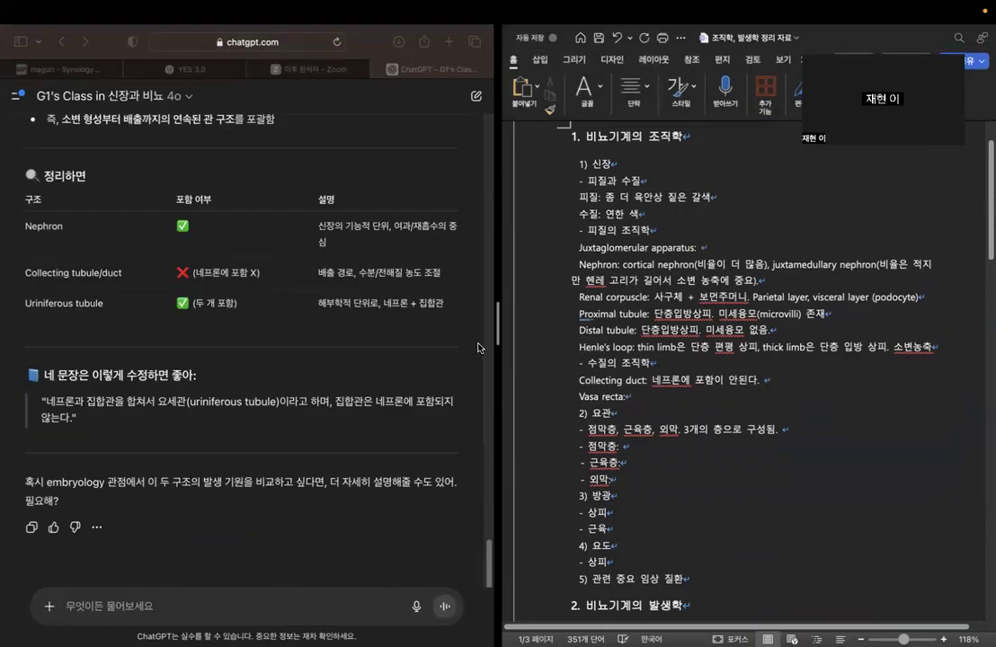
click(305, 461)
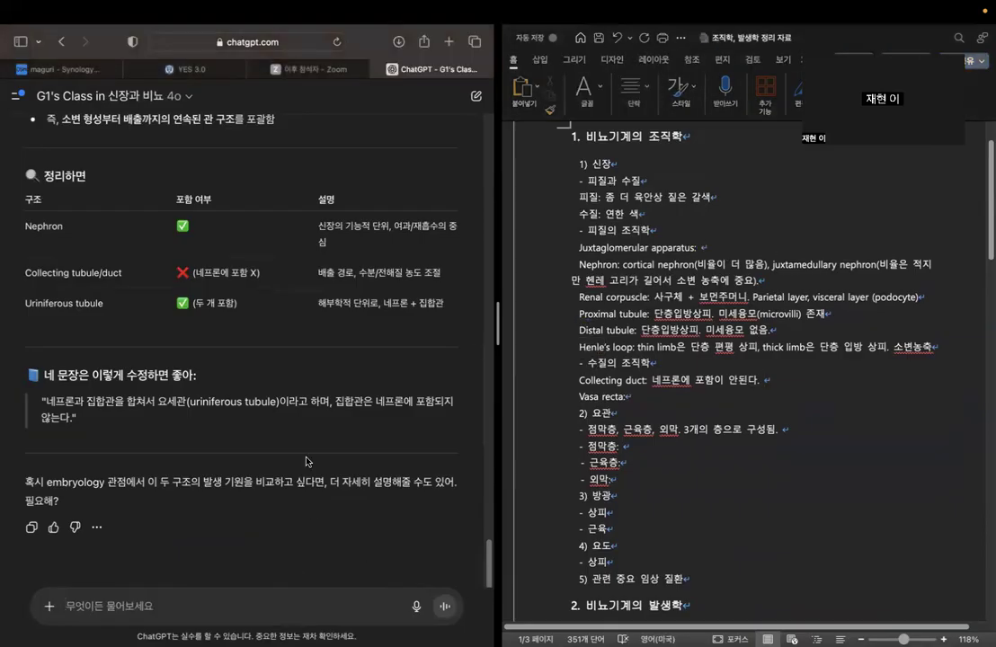
text(juxtaglo)
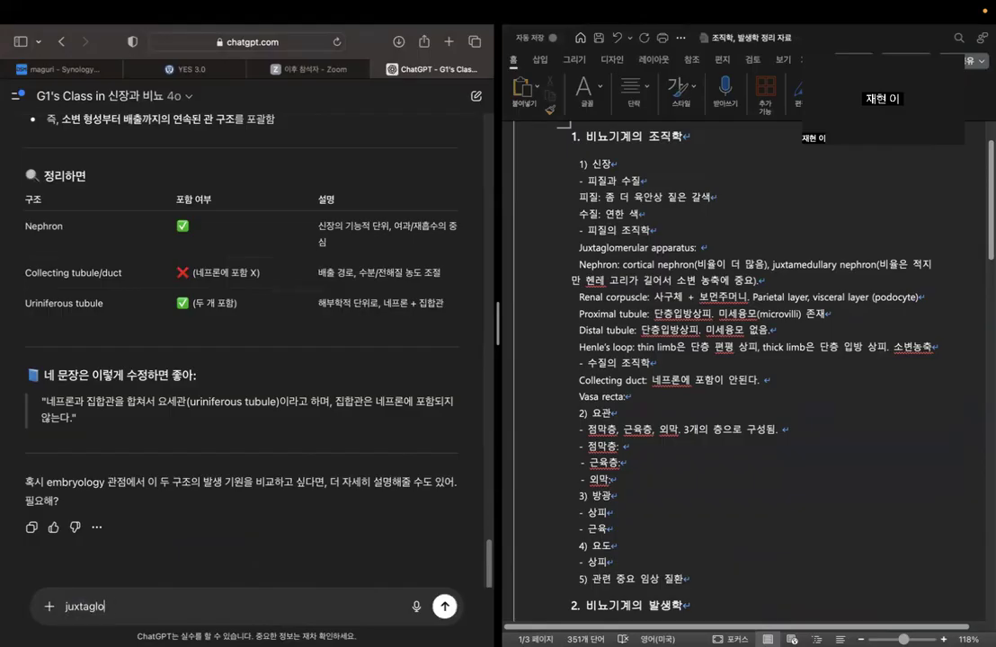
text(merul)
key(BackSpace)
key(BackSpace)
text(rular apparatus에)
key(BackSpace)
text(의 조직학적 특징과)
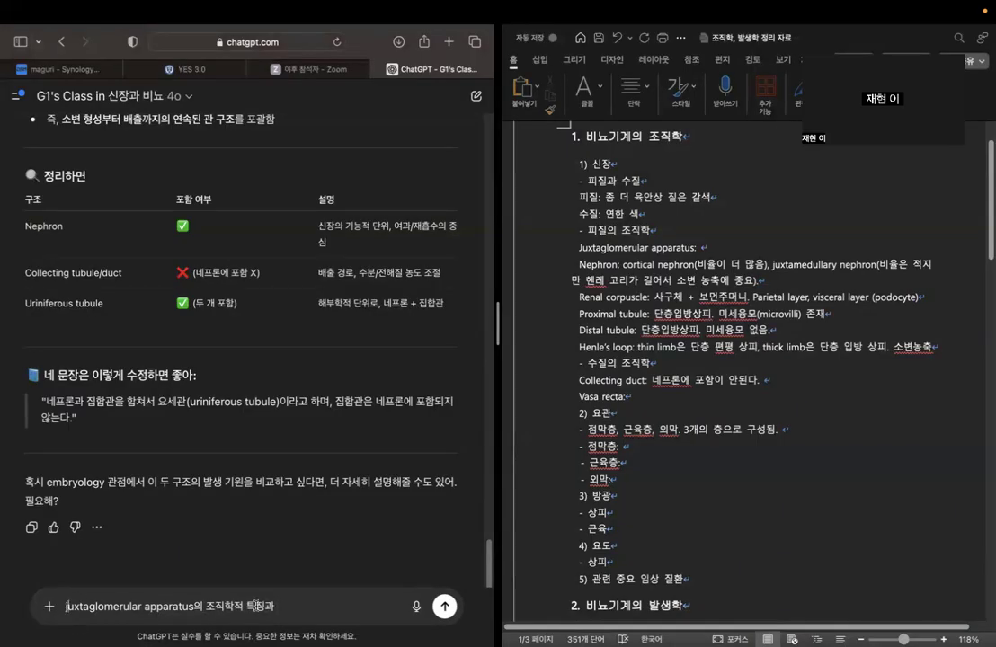
Prefix the question with "그럼 이제 사구체에 있는 구조 중", end it with "기능에 대해 설명해줘" and send it.
text(그림 이제)
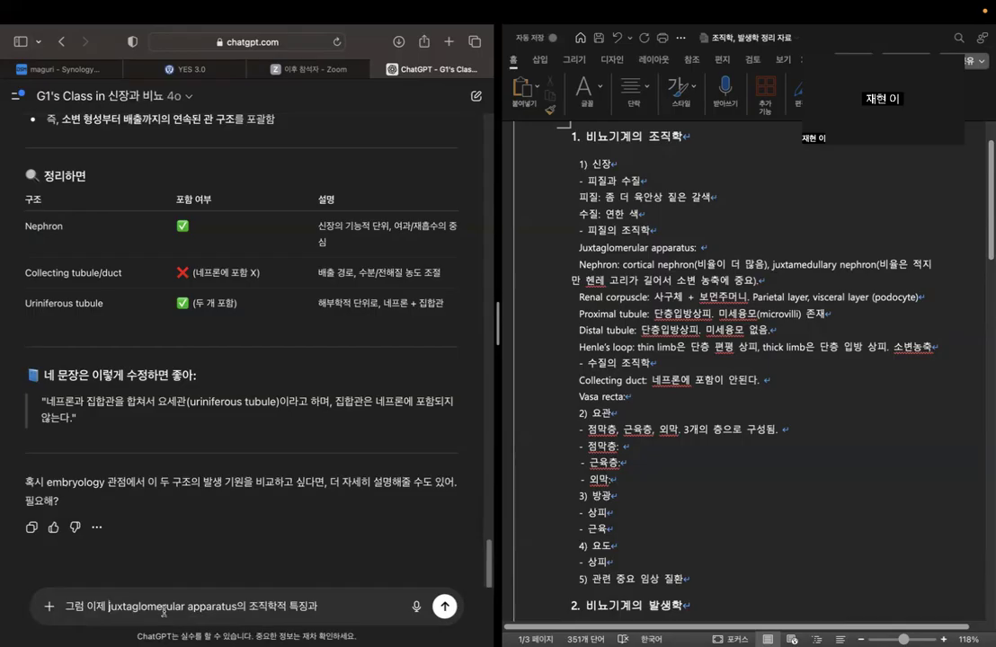
text(사구체에 있는)
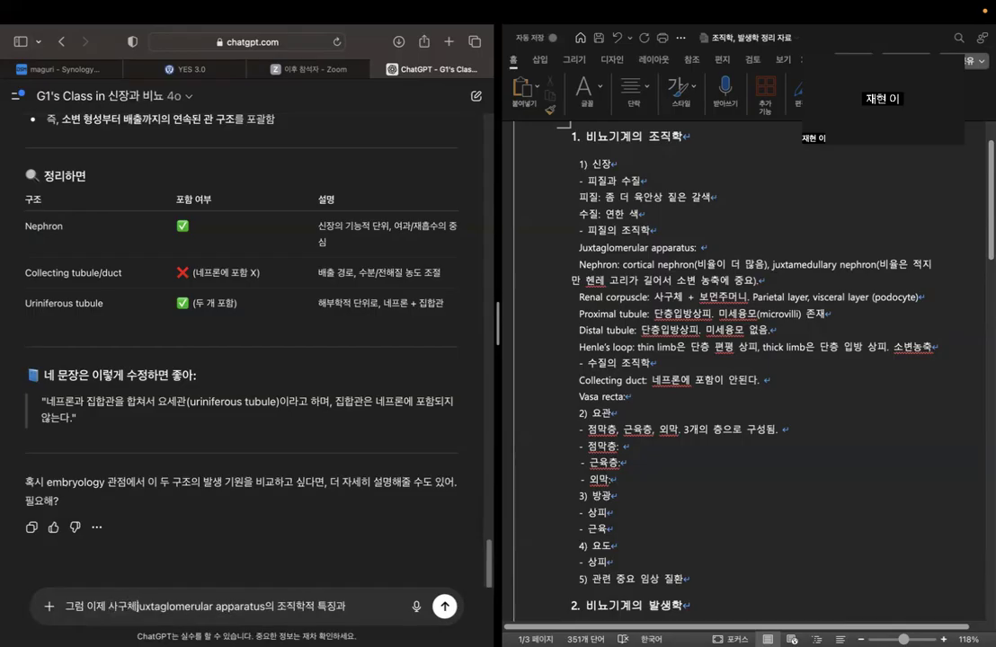
text( 구조 중)
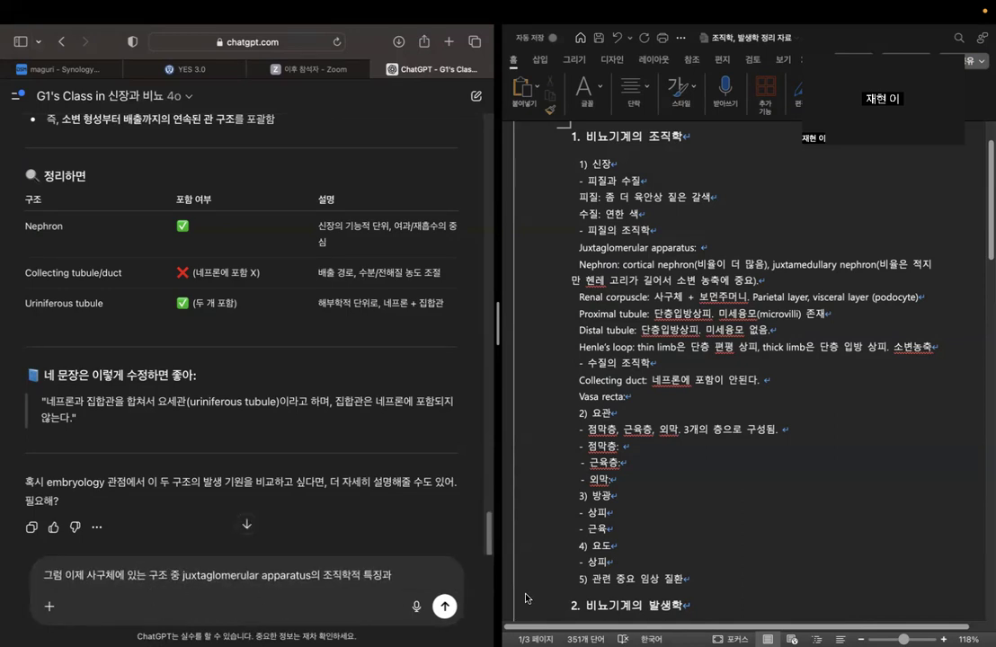
click(401, 578)
text(기능에 대해 설명해줘)
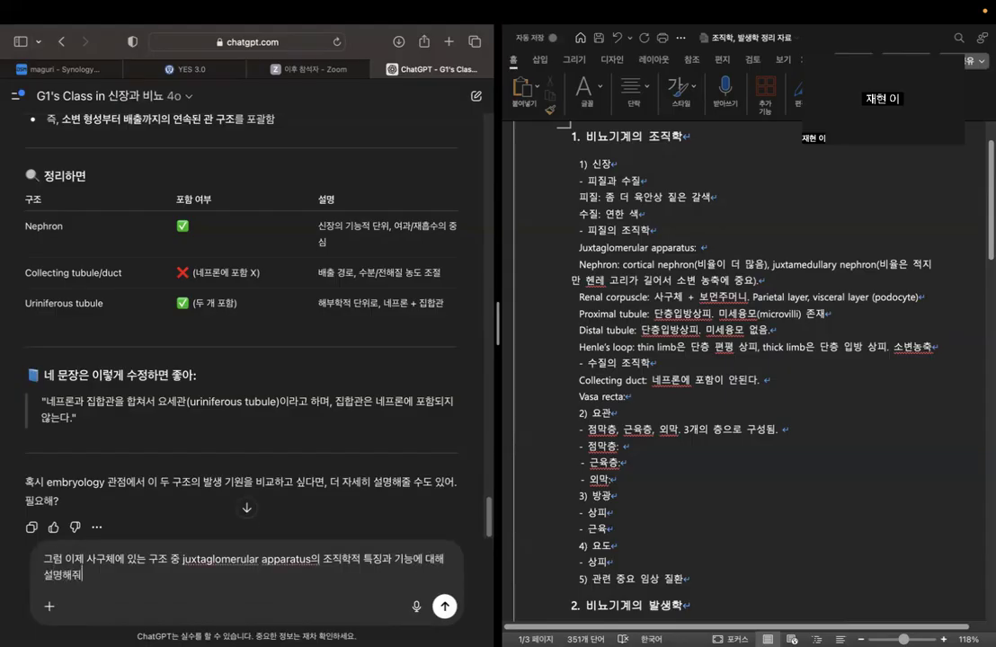
key(Return)
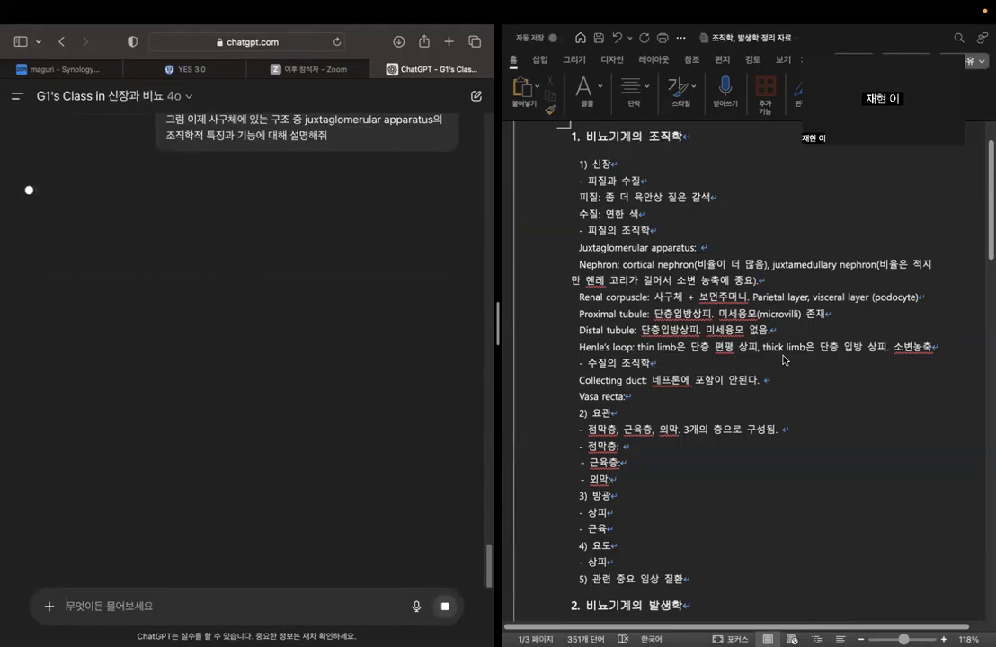
Read the chatbot's answer on the juxtaglomerular apparatus's location and the histology of its component cells.
click(736, 247)
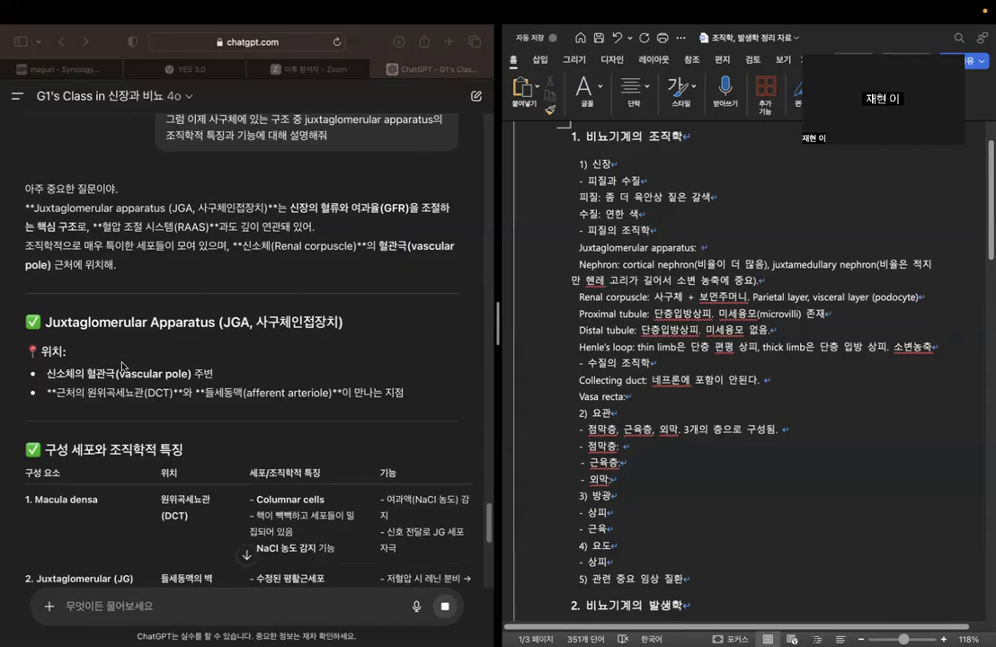
scroll(107, 319, down, 2)
scroll(124, 363, down, 1)
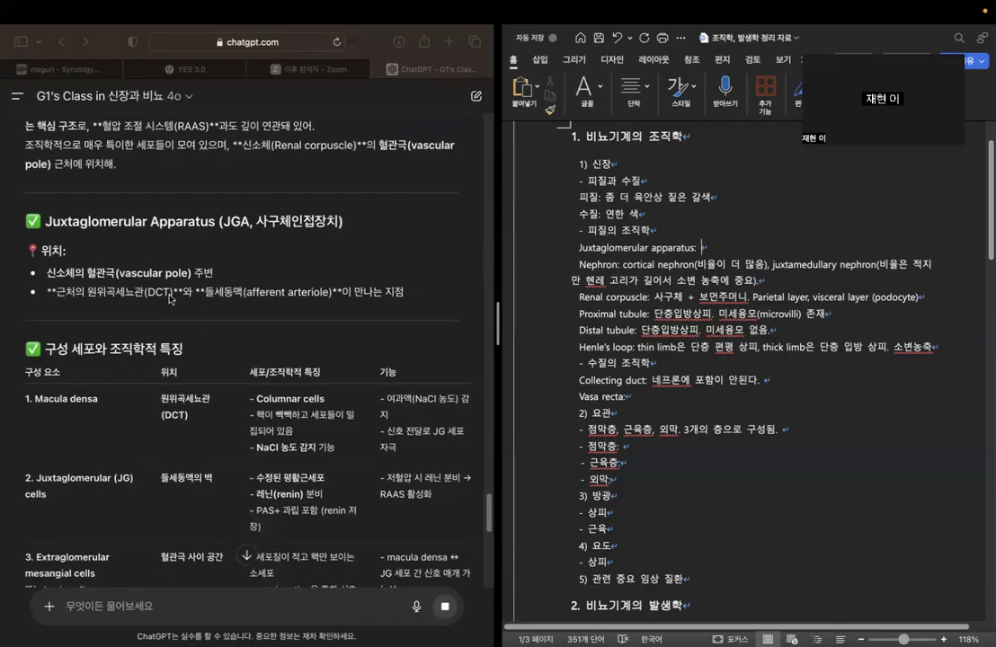
click(56, 289)
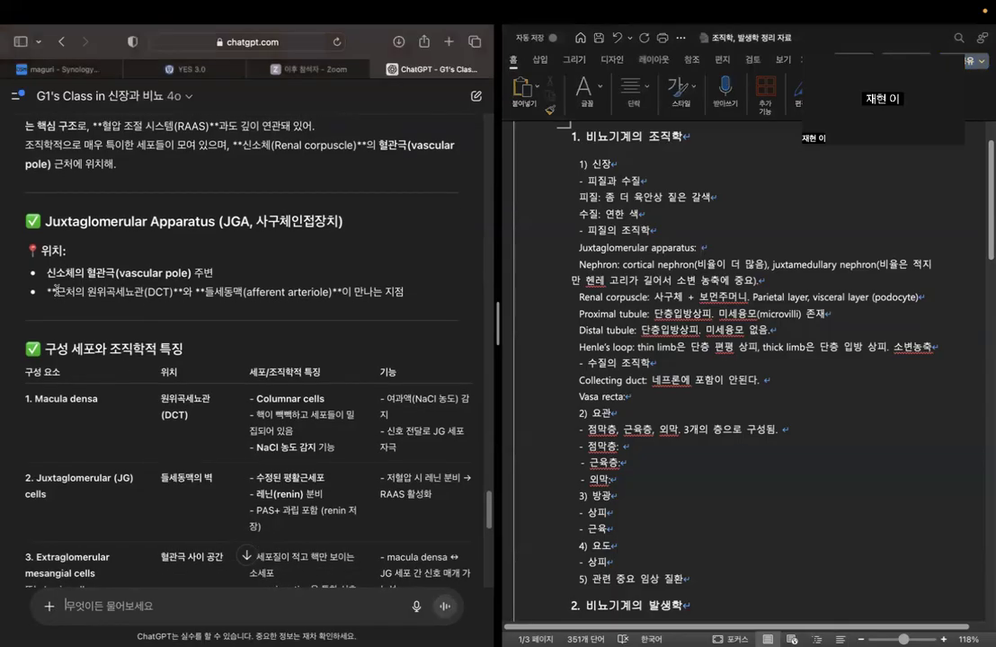
drag(56, 289, 422, 300)
scroll(441, 348, down, 3)
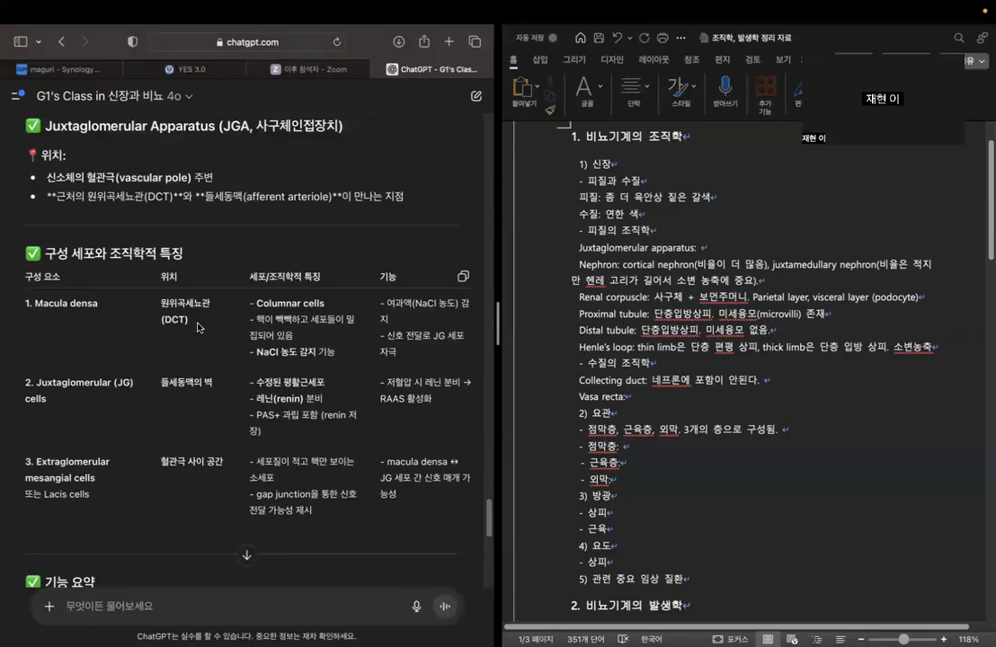
Complete the Juxtaglomerular apparatus line with "macula densa, JC cell, extraglomerular mesangial cell" and colour the whole line blue.
click(744, 252)
text(macula densa, )
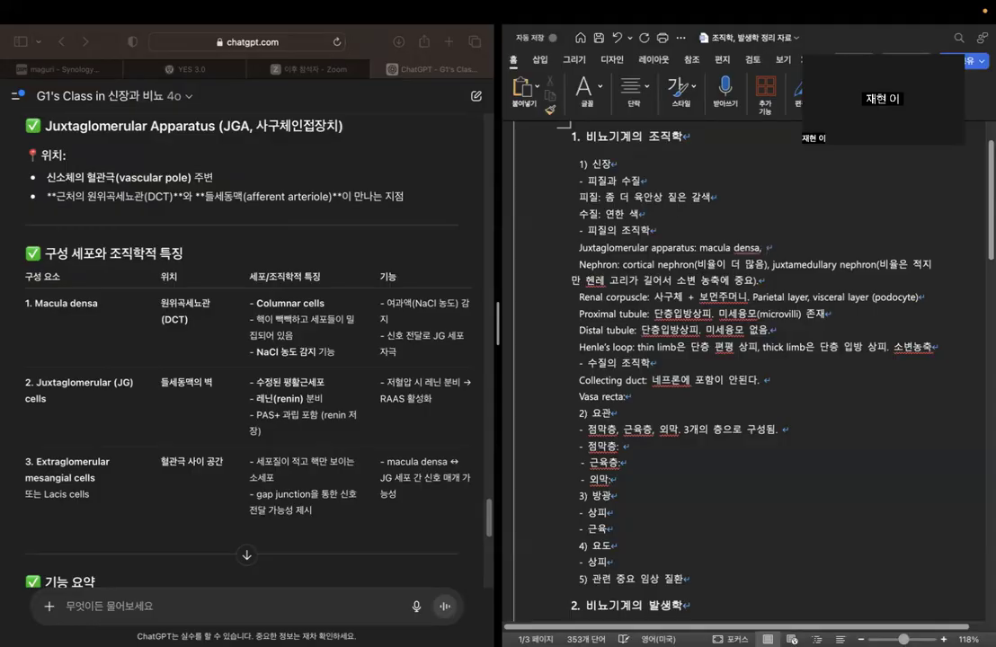
text(JC cell, extraglomerular)
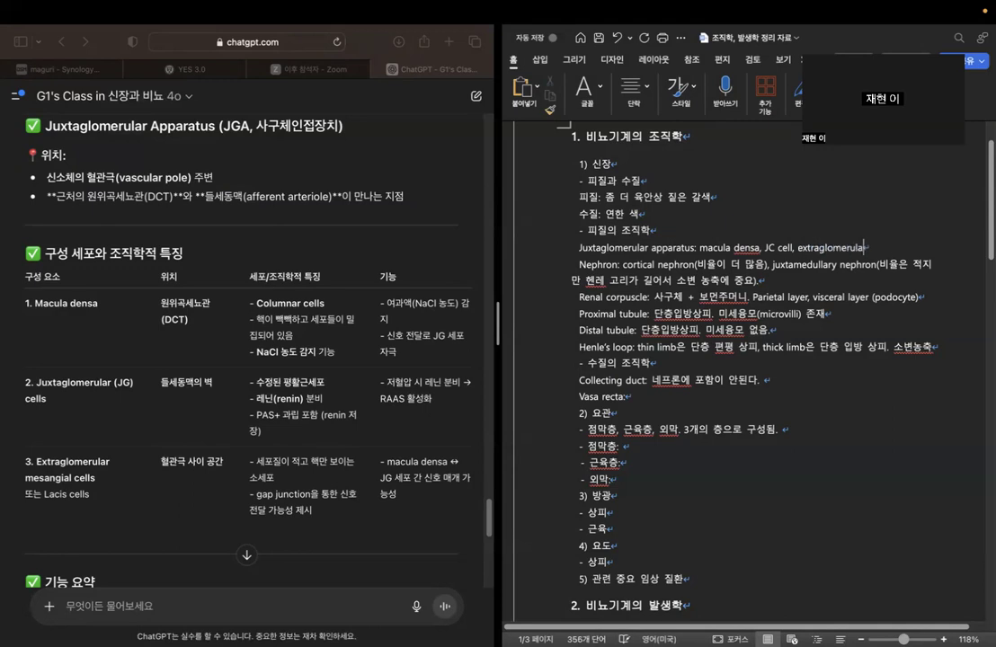
text( mesangial cell)
triple_click(578, 247)
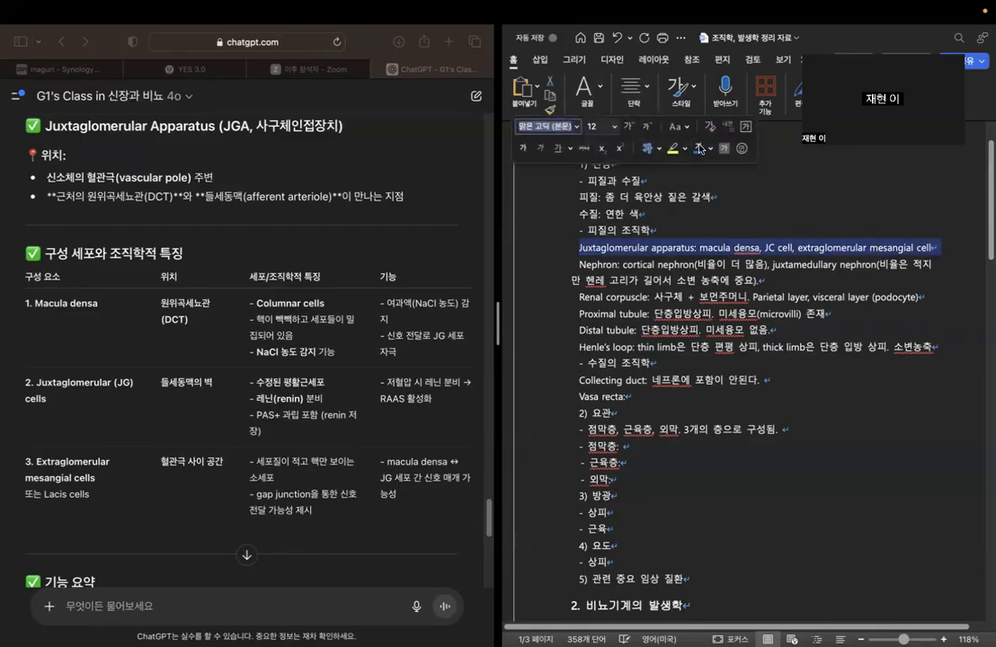
click(946, 246)
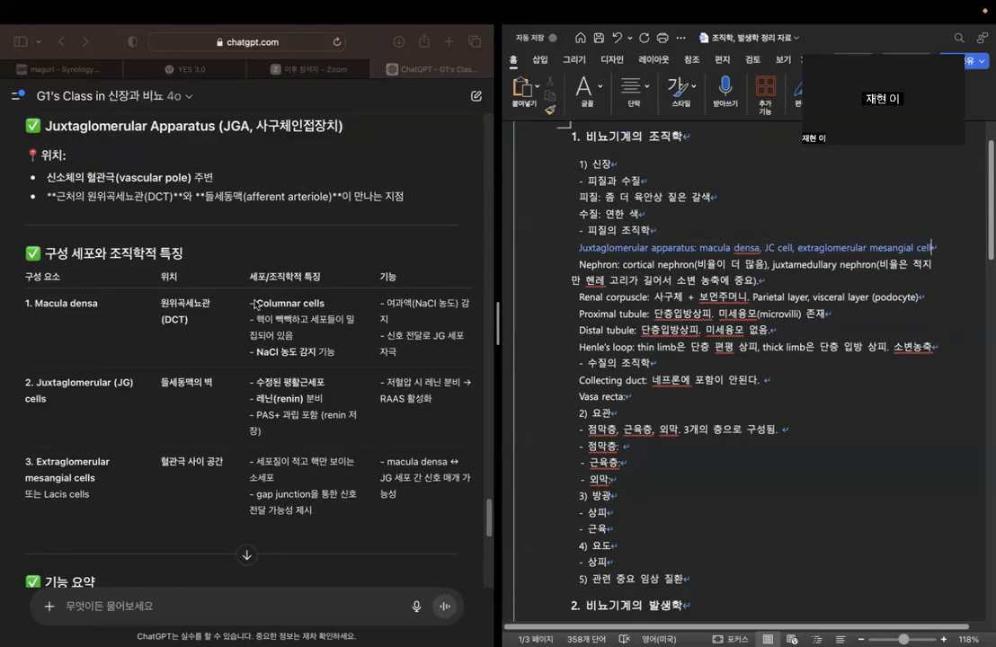
Below the Juxtaglomerular apparatus line, add a line in black text reading "Macula densa: 원주상피.".
click(760, 247)
key(End)
key(Return)
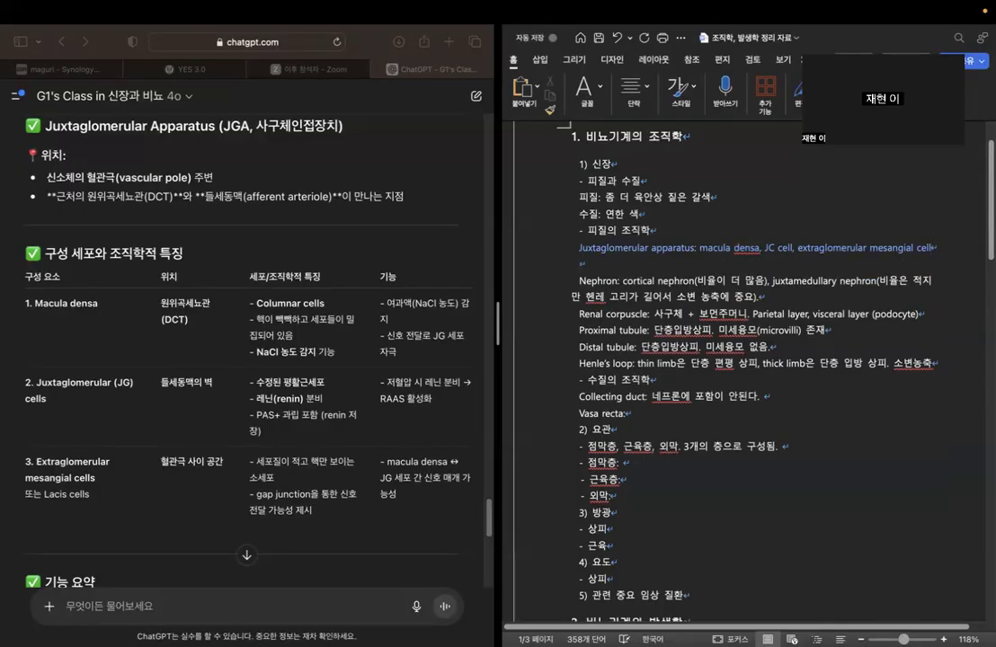
click(595, 90)
click(710, 148)
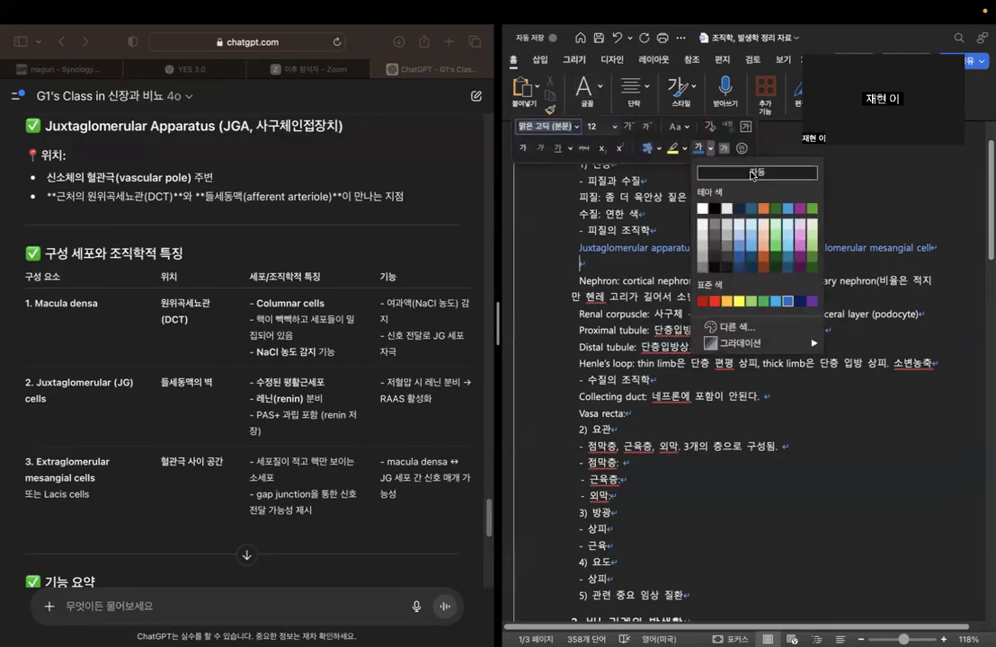
click(712, 209)
text(macula d)
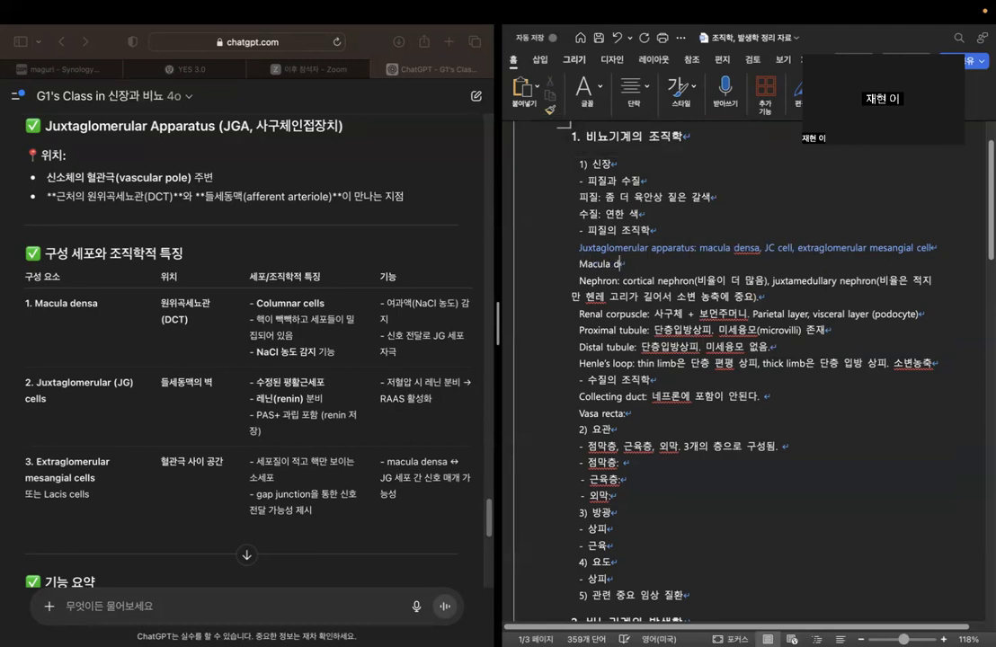
text(ensa:)
key(Caps_Lock)
text(원주상피)
key(Caps_Lock)
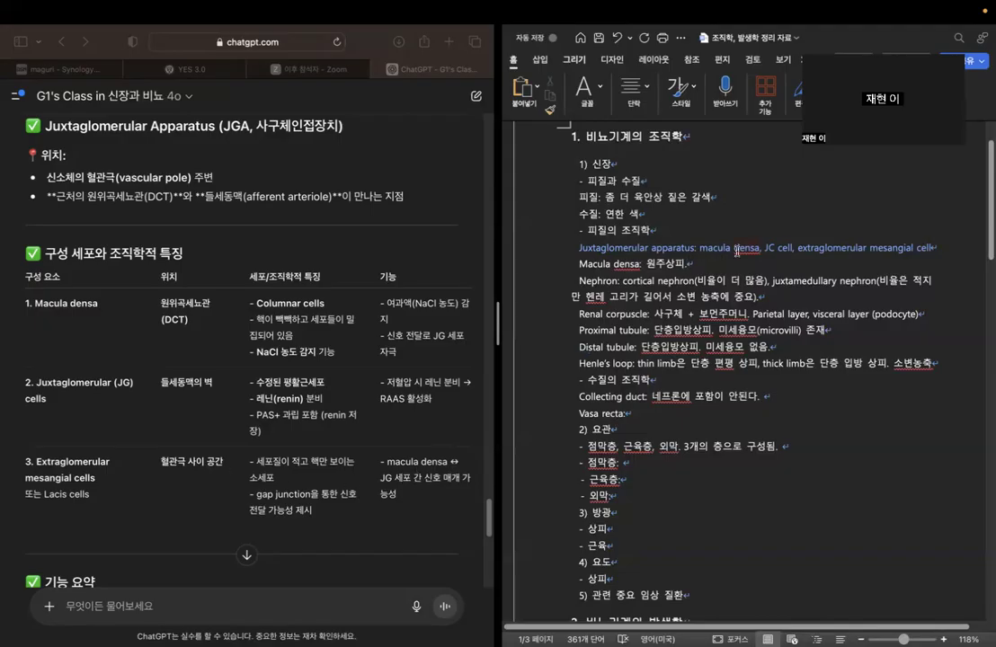
Start a new line under the Macula densa note with the label "Extraglomerular mesangial cell:".
key(Return)
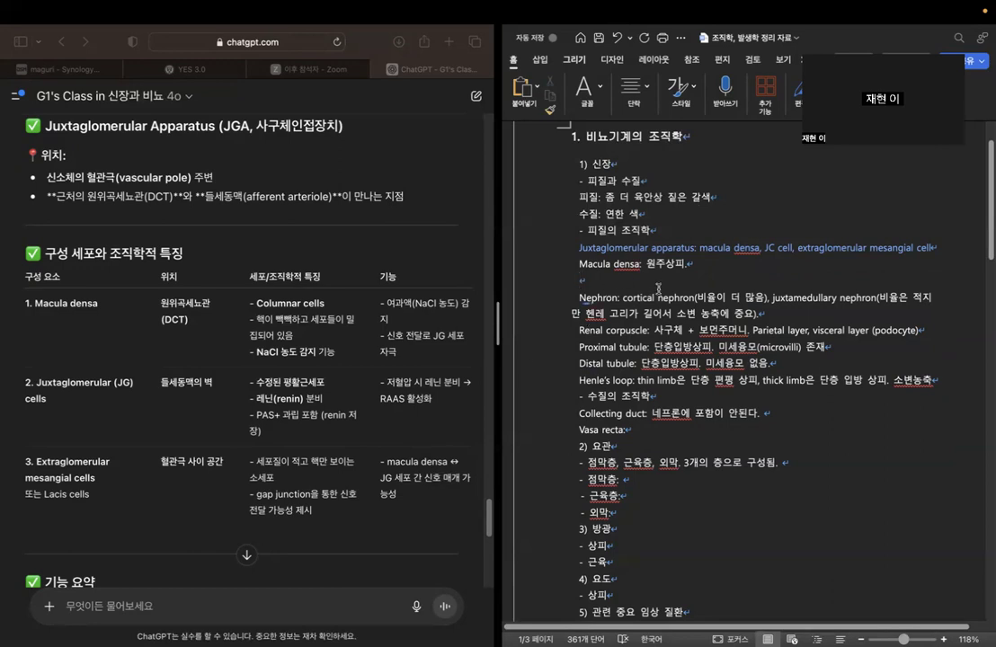
text(Extraglomerular mesan)
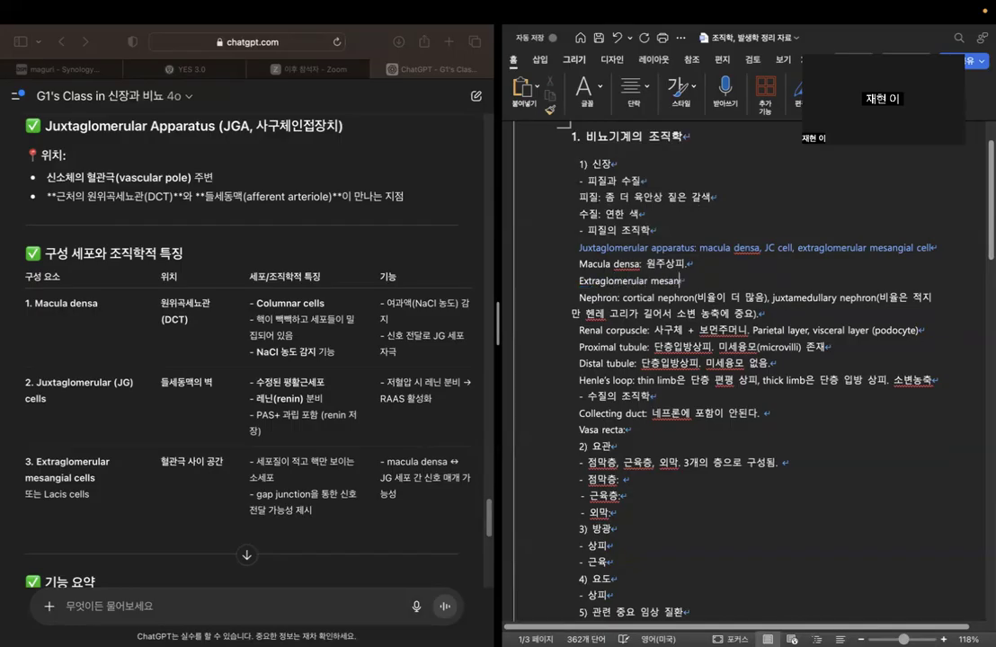
text(gial cell: macula dens)
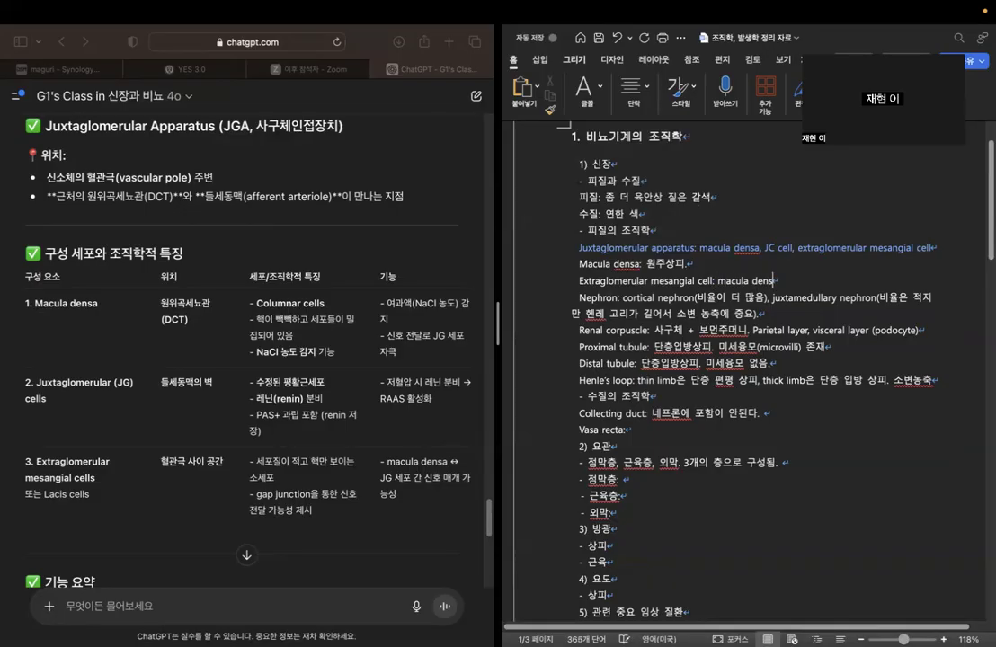
text(adhk)
Describe the extraglomerular mesangial cell as "macula densa와 JC cell 간의 신호 전달 매개 가능성".
key(BackSpace)
key(BackSpace)
key(BackSpace)
key(BackSpace)
text(와 JC cell 간의 신호 전달 매개 가능성)
Check the chatbot's component table and append "원위세뇨관에 위치." to the Macula densa line.
scroll(356, 415, down, 3)
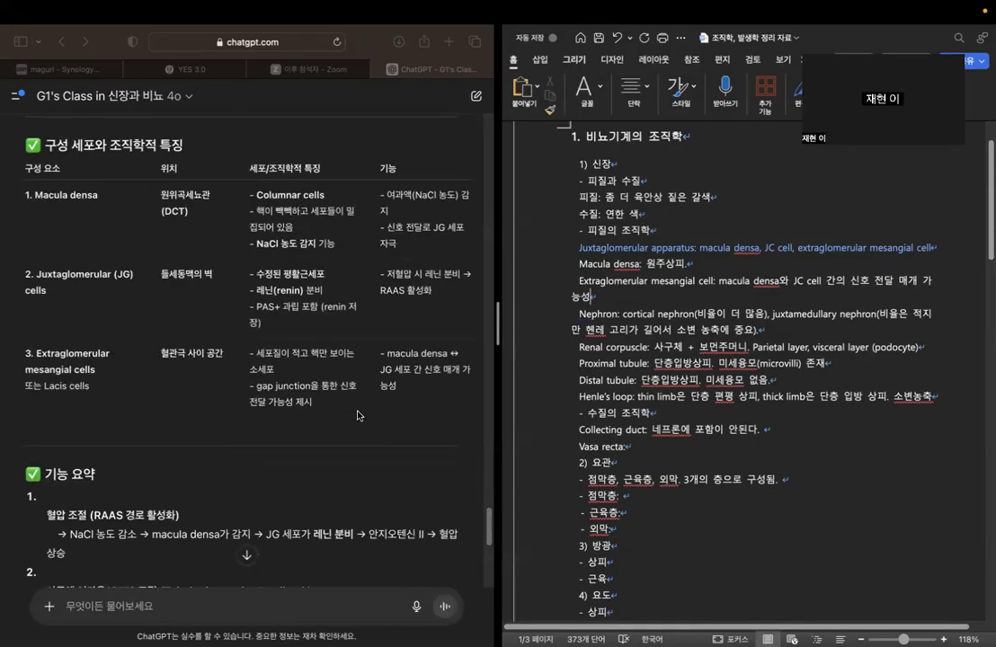
scroll(356, 415, down, 3)
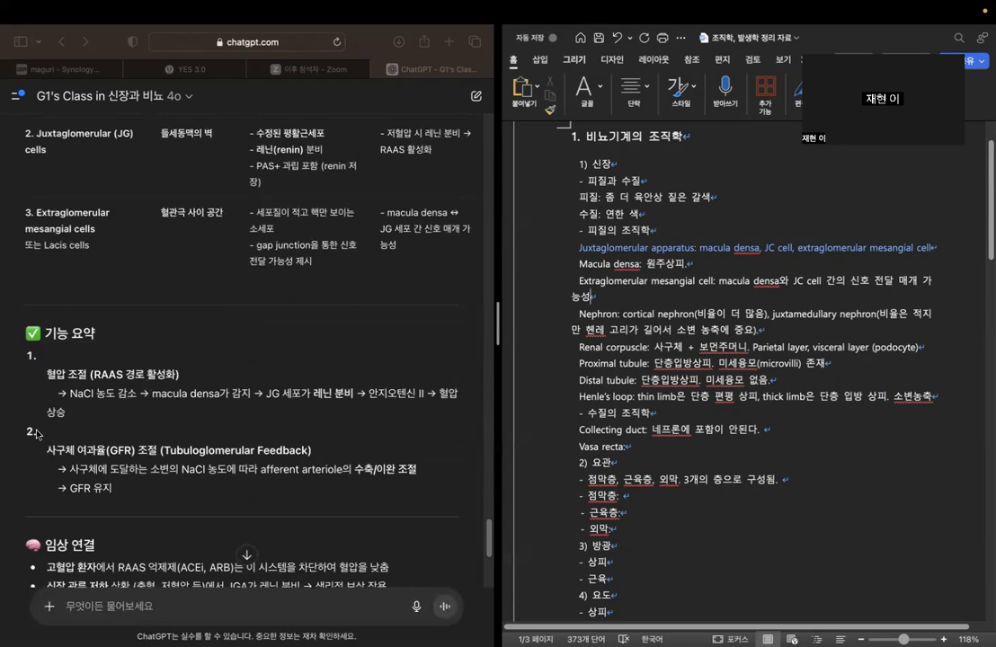
scroll(106, 389, down, 3)
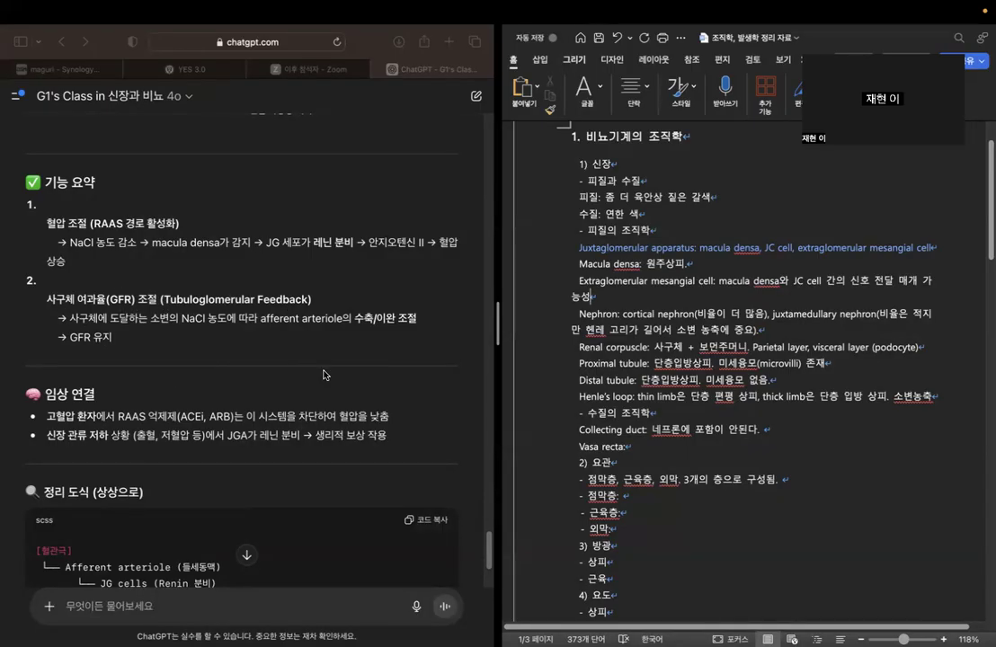
scroll(314, 356, down, 1)
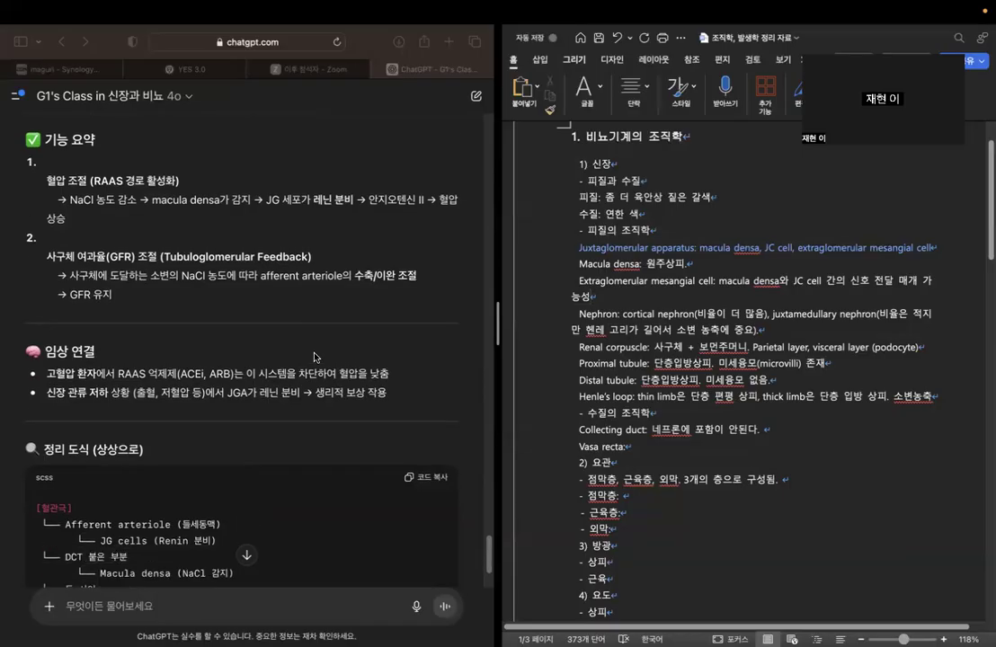
scroll(315, 357, down, 1)
scroll(315, 356, up, 8)
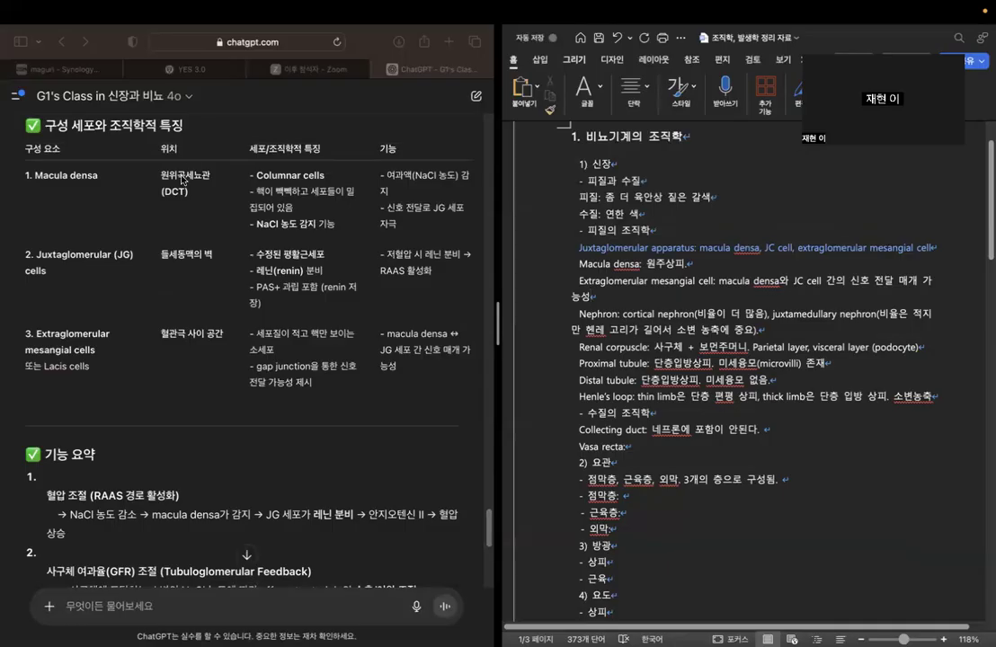
click(716, 264)
text(원)
text(위세뇨관에 붙)
text(치.)
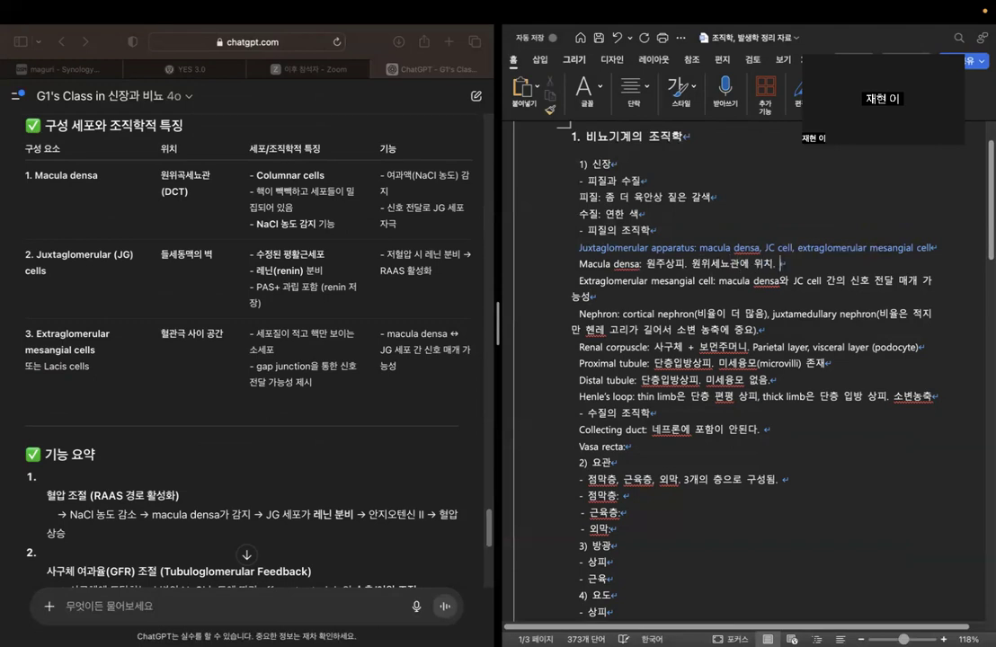
Read the chatbot's clinical notes on RAAS inhibitors and reduced renal perfusion, along with its juxtaglomerular apparatus diagram.
scroll(274, 295, down, 10)
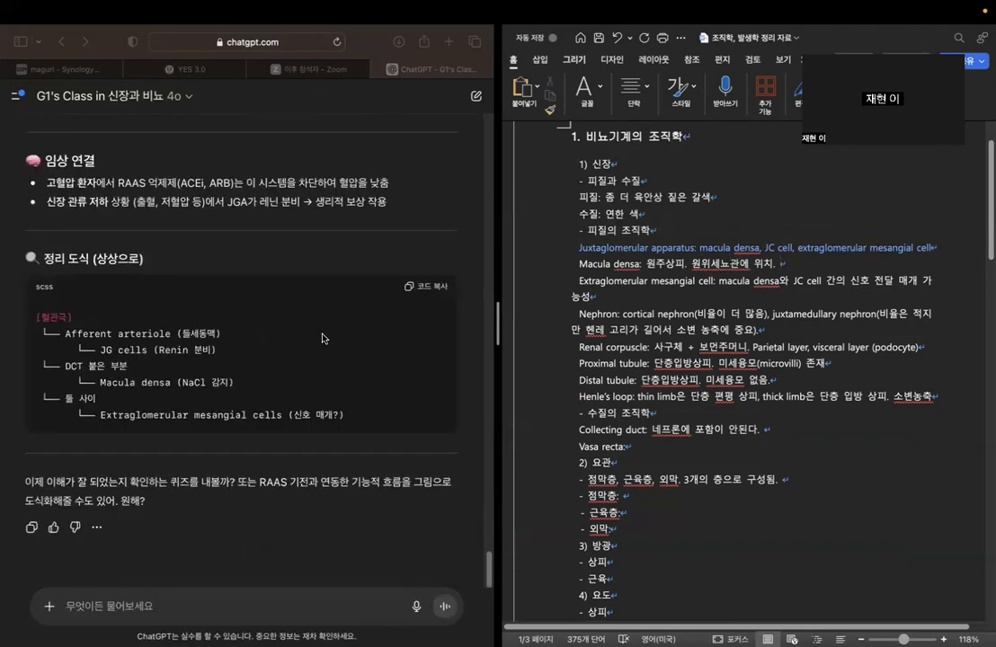
scroll(167, 174, up, 1)
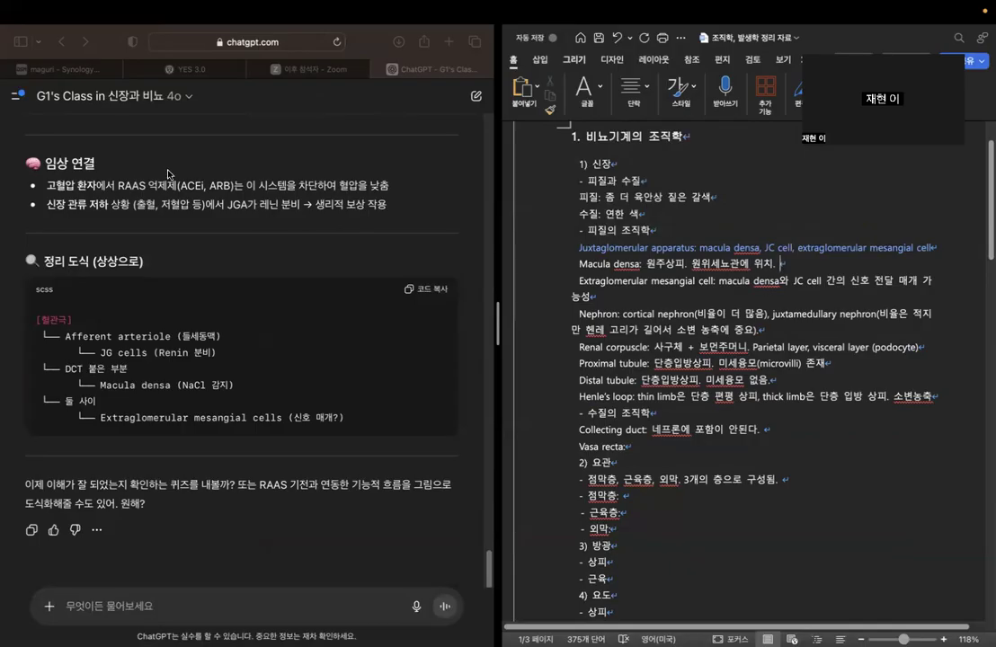
scroll(167, 174, up, 3)
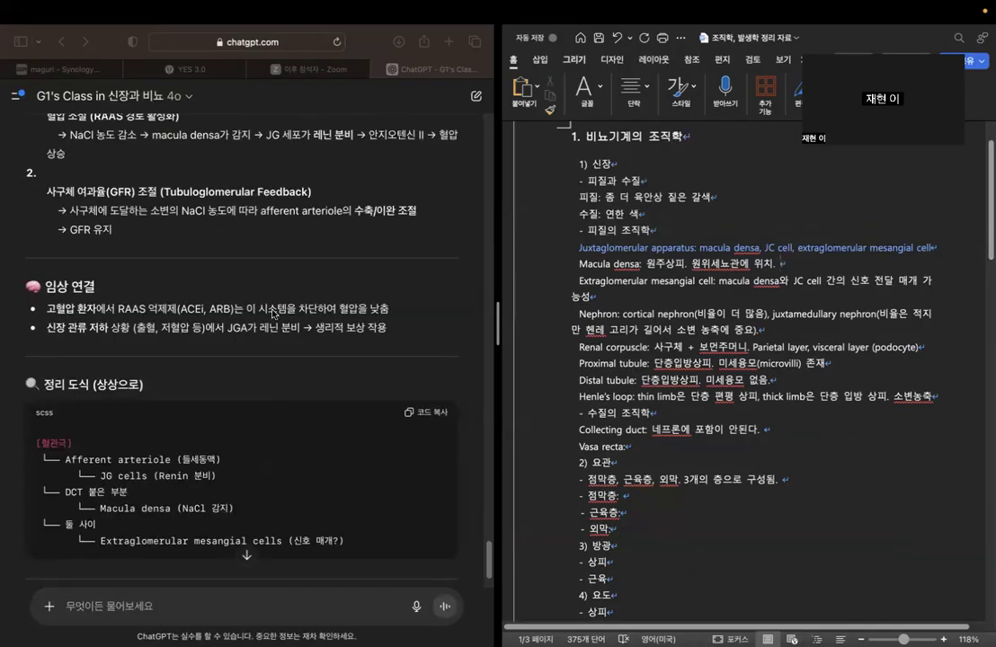
click(336, 308)
drag(338, 309, 420, 309)
click(423, 311)
drag(181, 309, 231, 310)
click(233, 351)
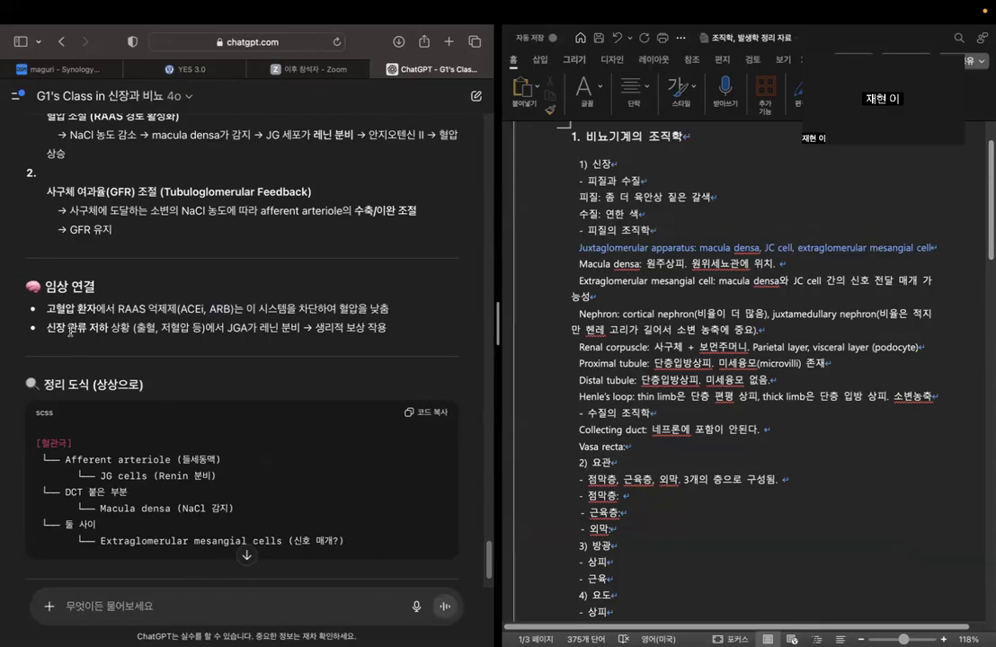
drag(260, 327, 390, 330)
click(417, 326)
scroll(411, 290, down, 3)
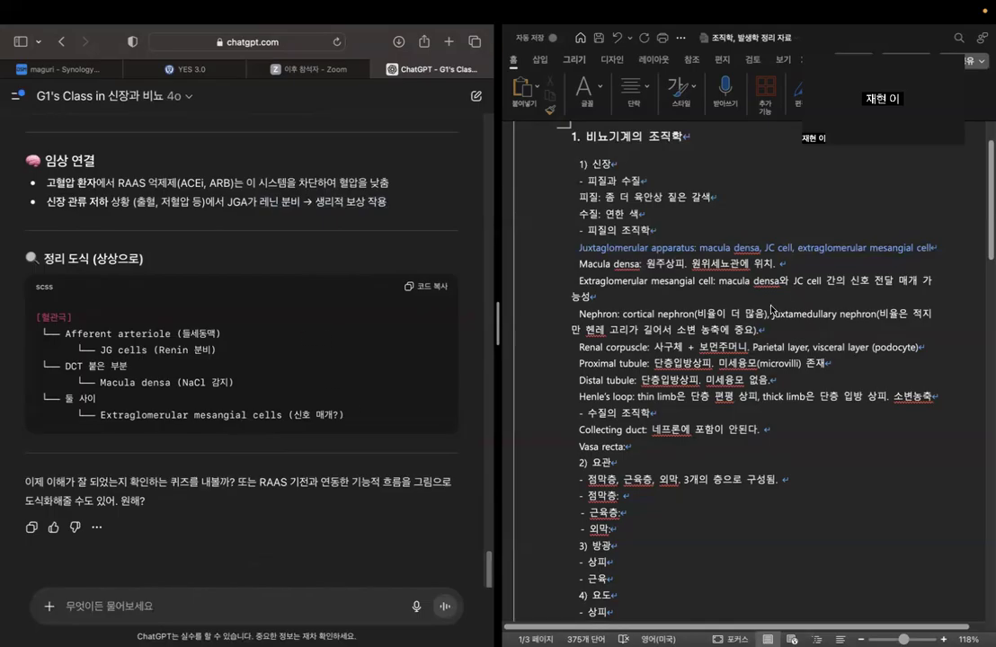
scroll(757, 335, down, 1)
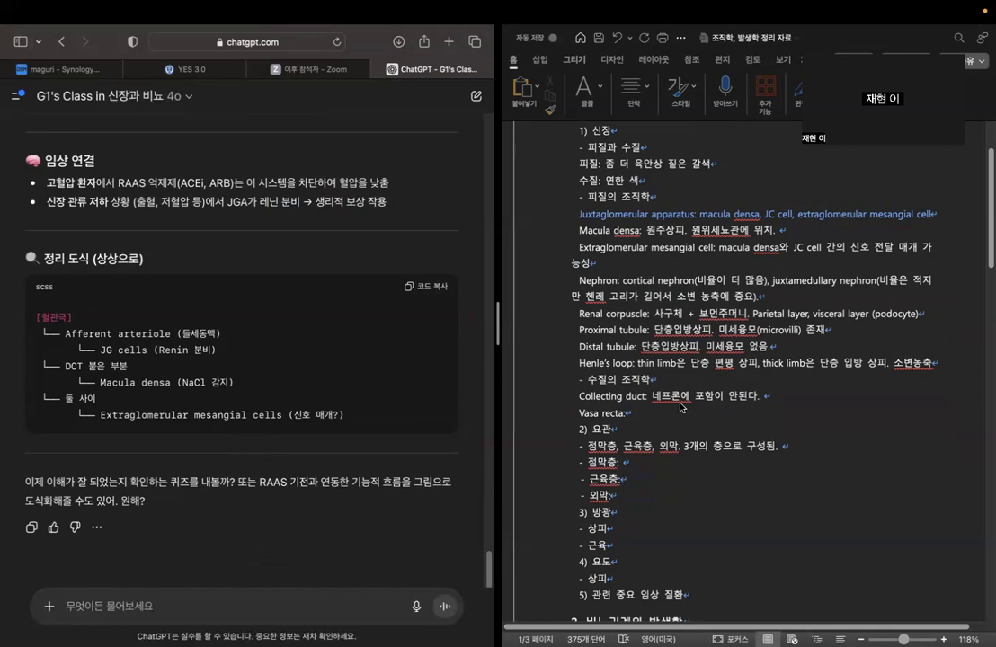
click(667, 411)
click(668, 411)
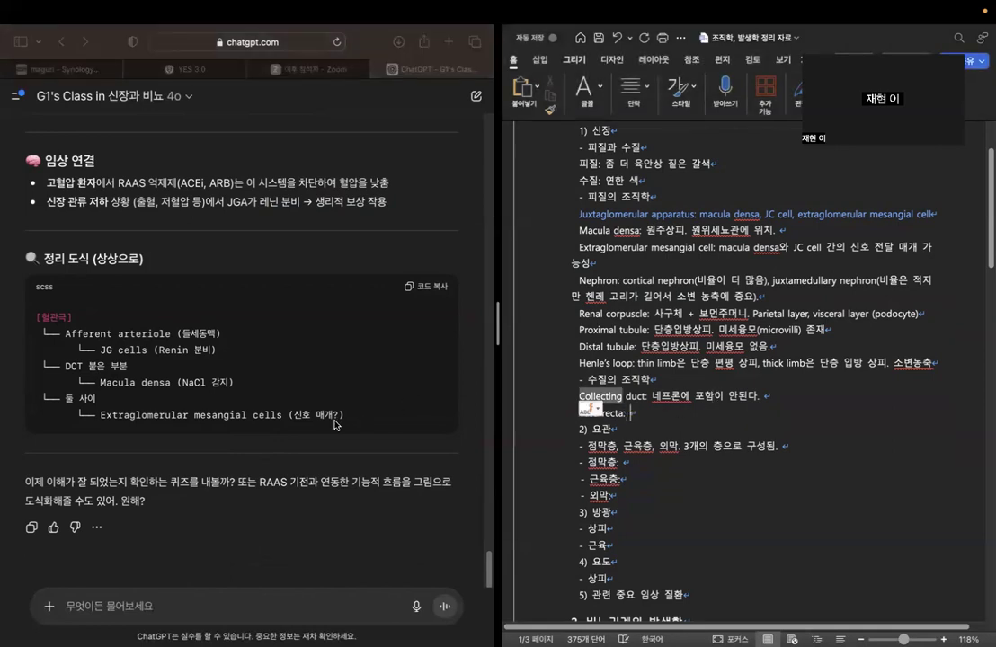
click(331, 591)
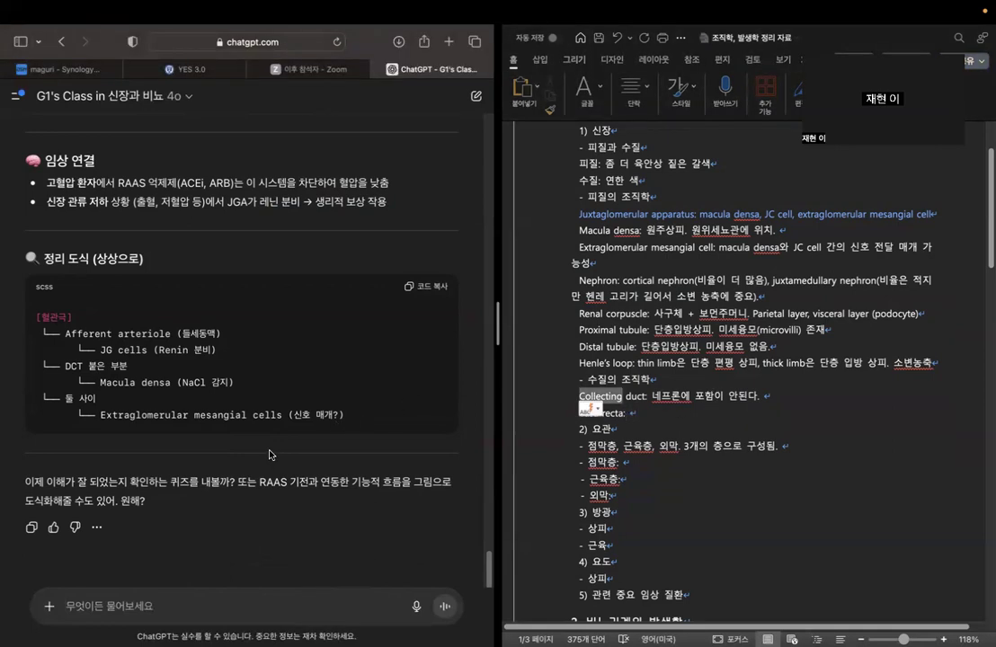
click(575, 355)
click(289, 599)
click(655, 398)
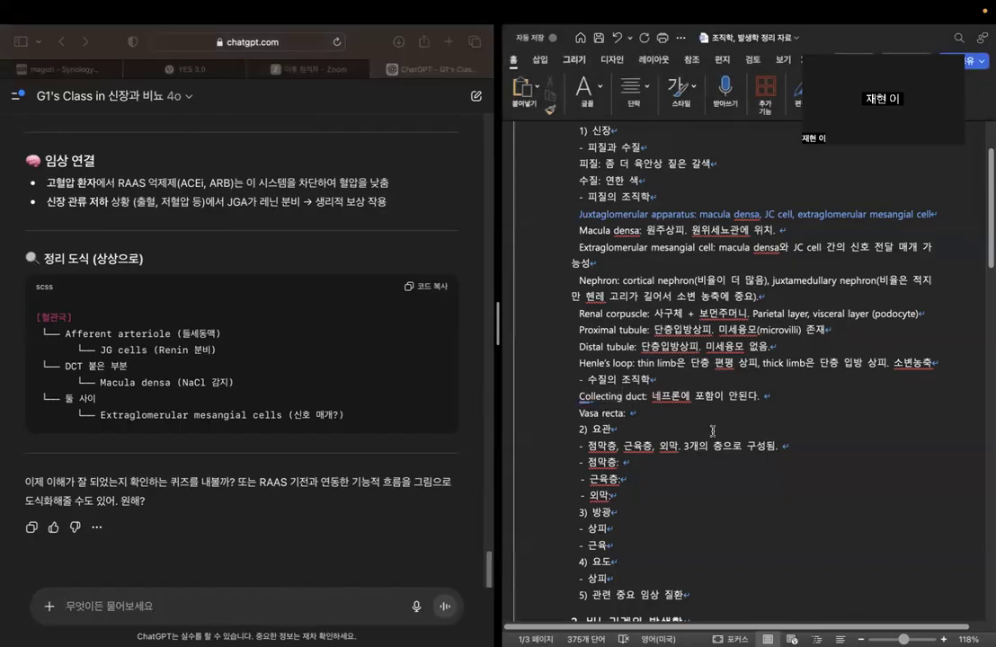
Ask the chatbot "vasa recta와 peritubular arteriole은 같은 거야?".
click(458, 439)
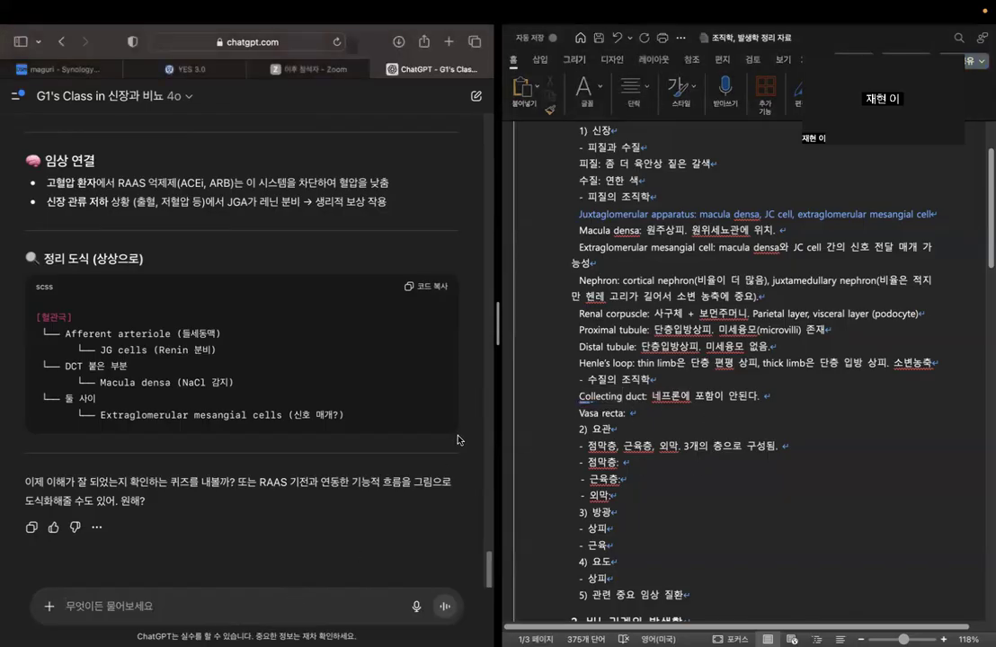
text(ㅍㅁ)
key(BackSpace)
key(BackSpace)
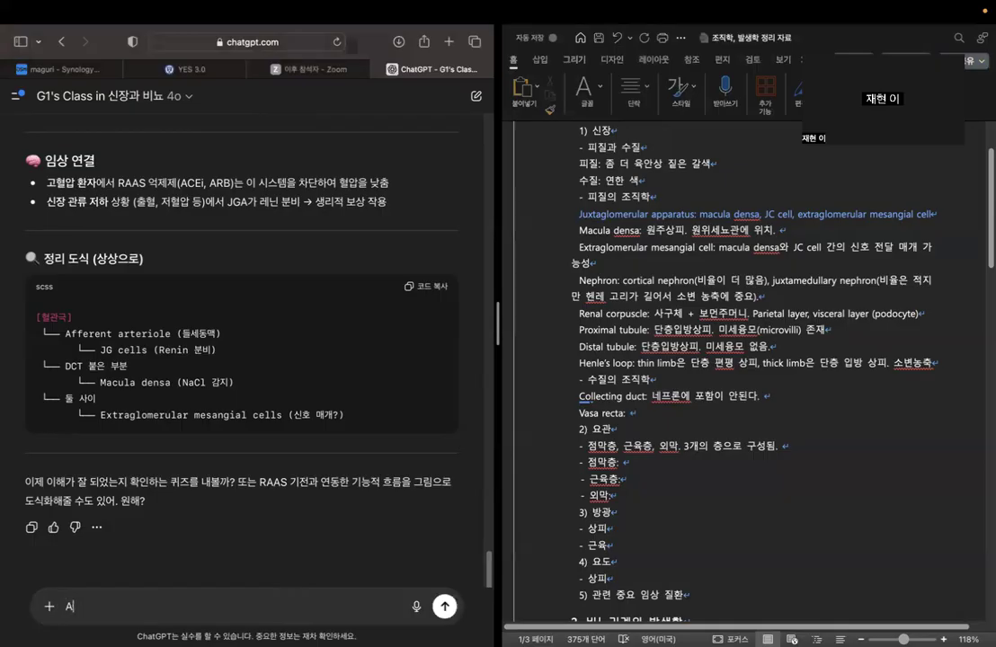
text(vasa recta와 )
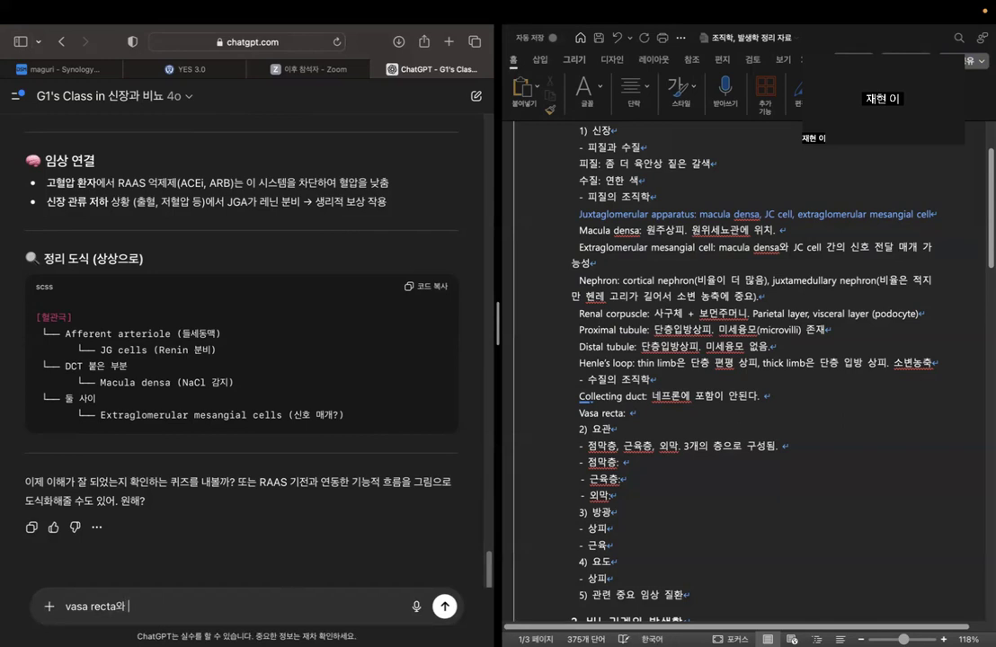
text(peritubular)
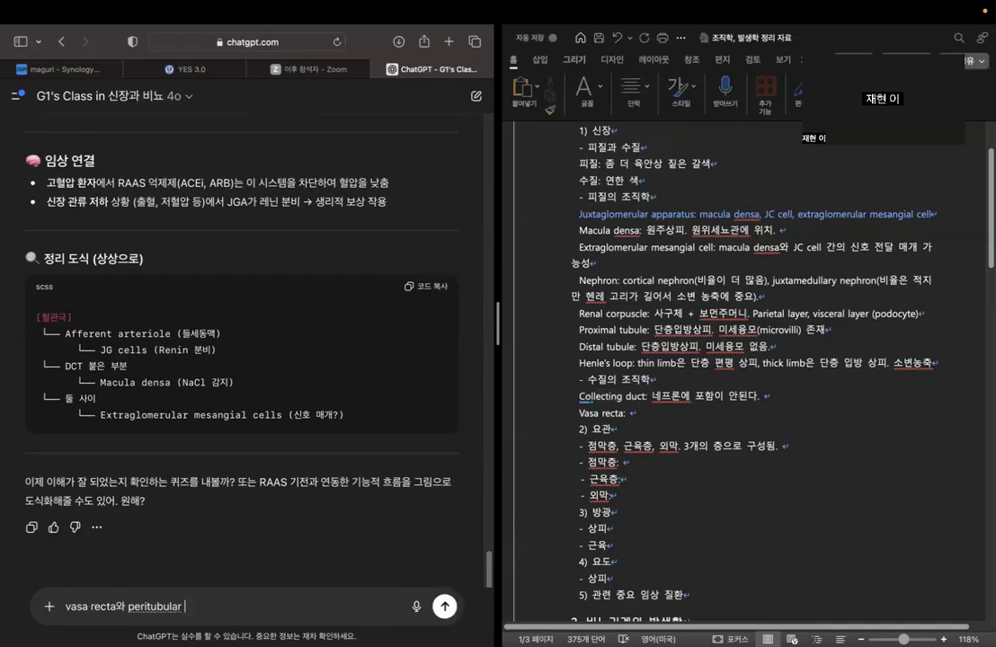
text(ar)
text(teriole은 덞)
text(른)
key(BackSpace)
key(BackSpace)
text(개같은 거야?)
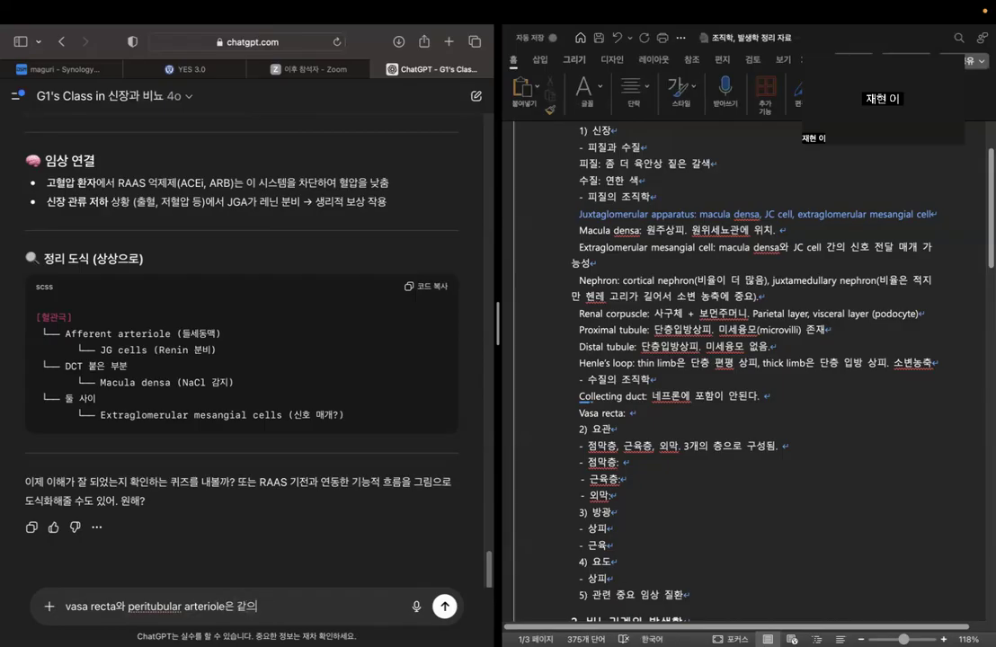
key(Return)
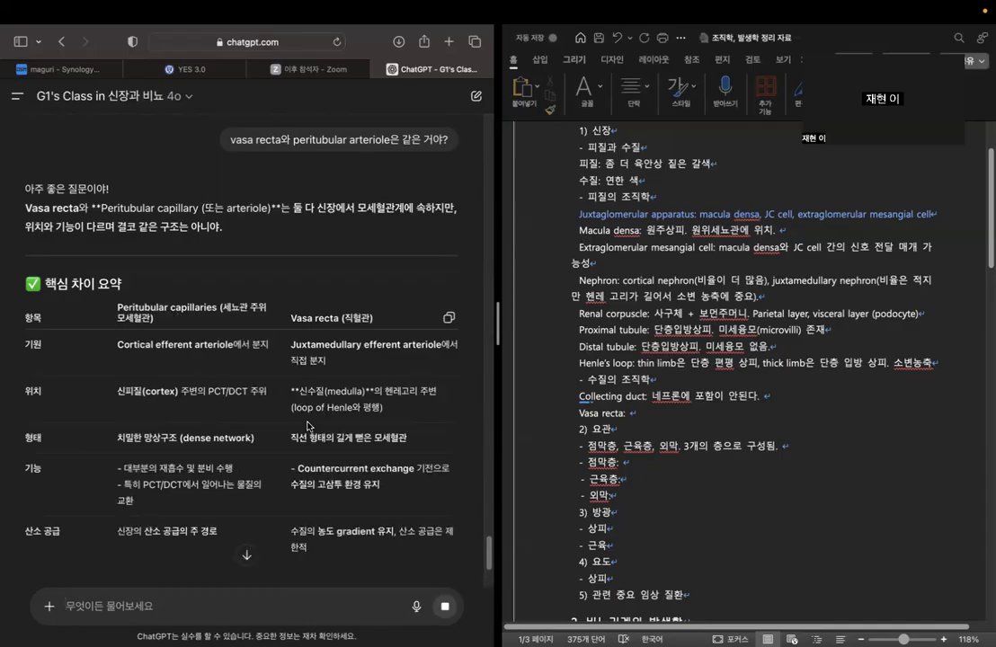
Read through the chatbot's comparison of peritubular capillaries and vasa recta, including its diagram, term definitions and conclusion.
scroll(307, 426, down, 8)
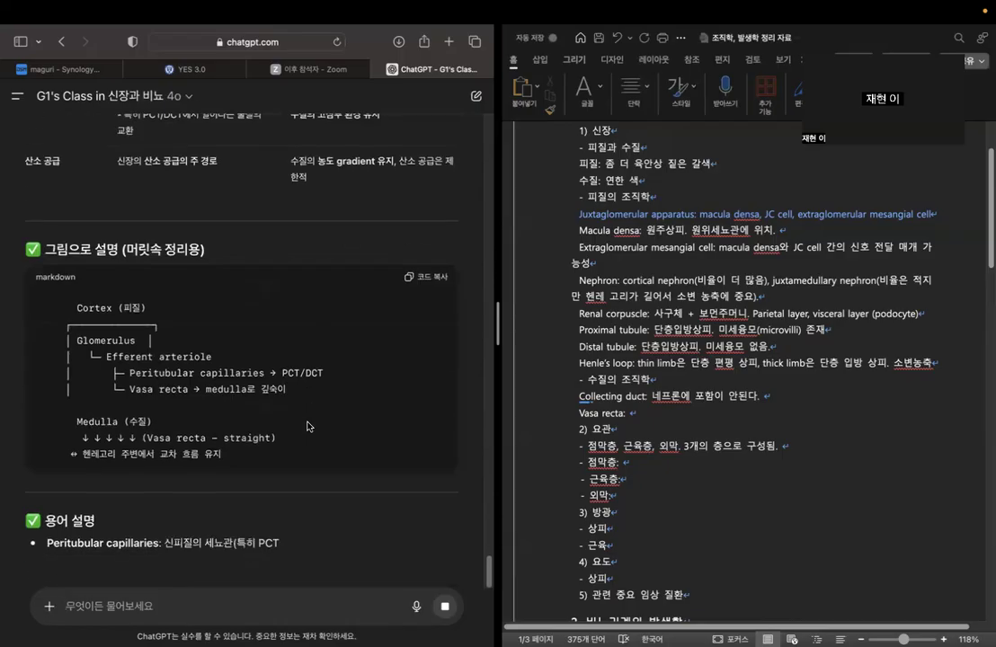
scroll(307, 426, down, 2)
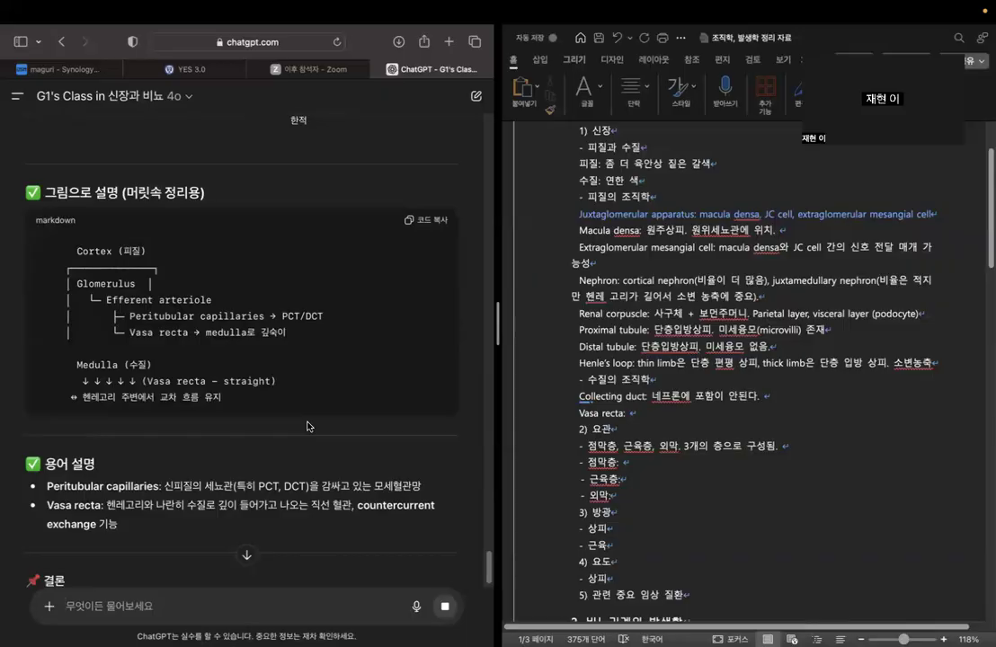
scroll(307, 426, down, 4)
scroll(307, 426, down, 3)
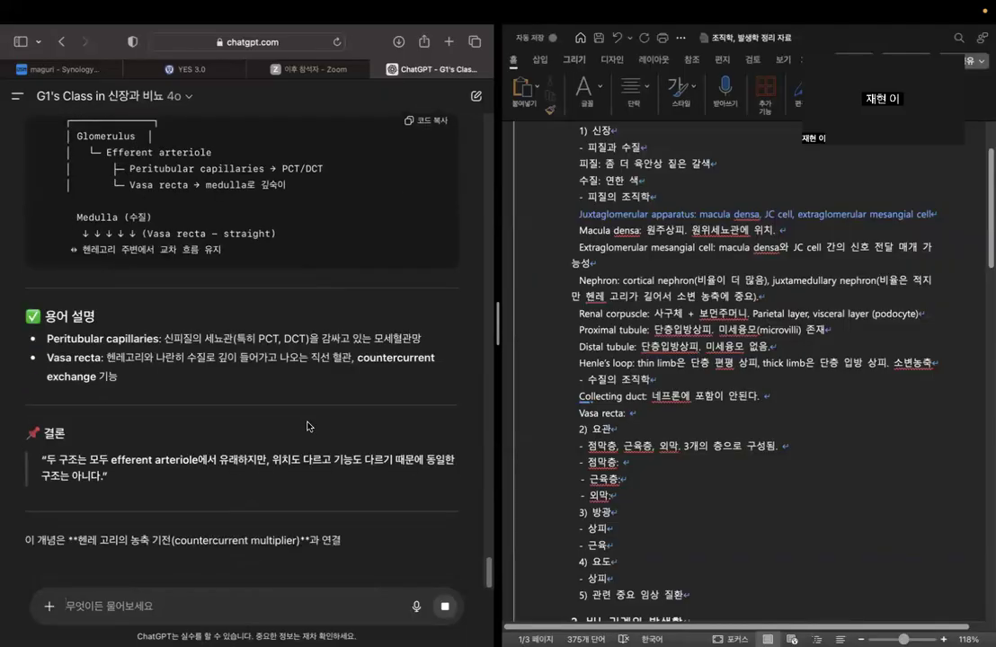
scroll(307, 424, down, 3)
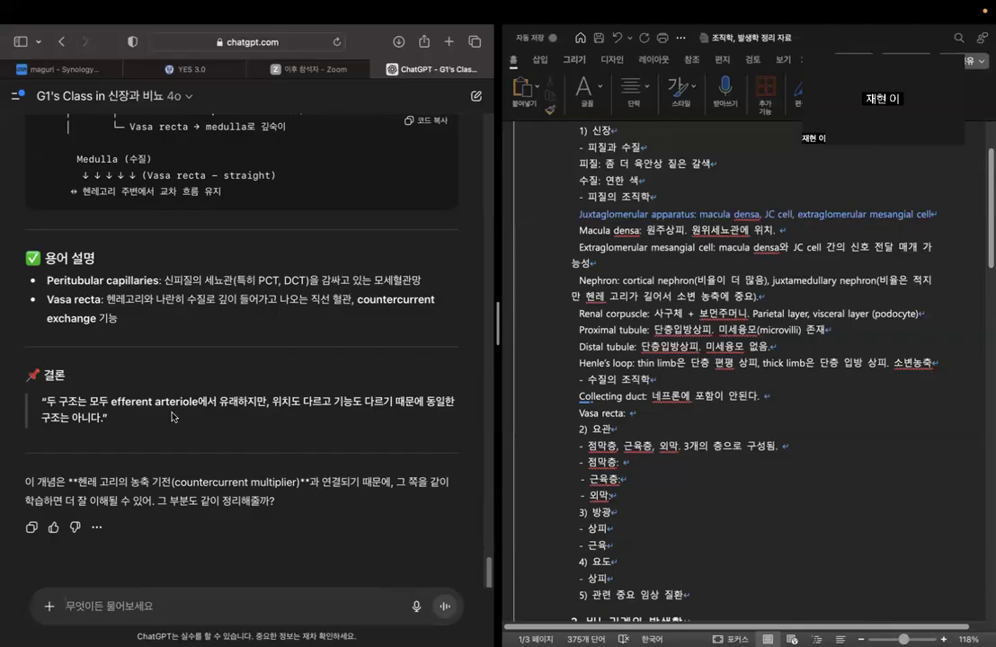
Check the chatbot's term definitions and fill the Vasa recta line with "헨레고리를 둘러싼 모세혈관.".
drag(45, 279, 159, 282)
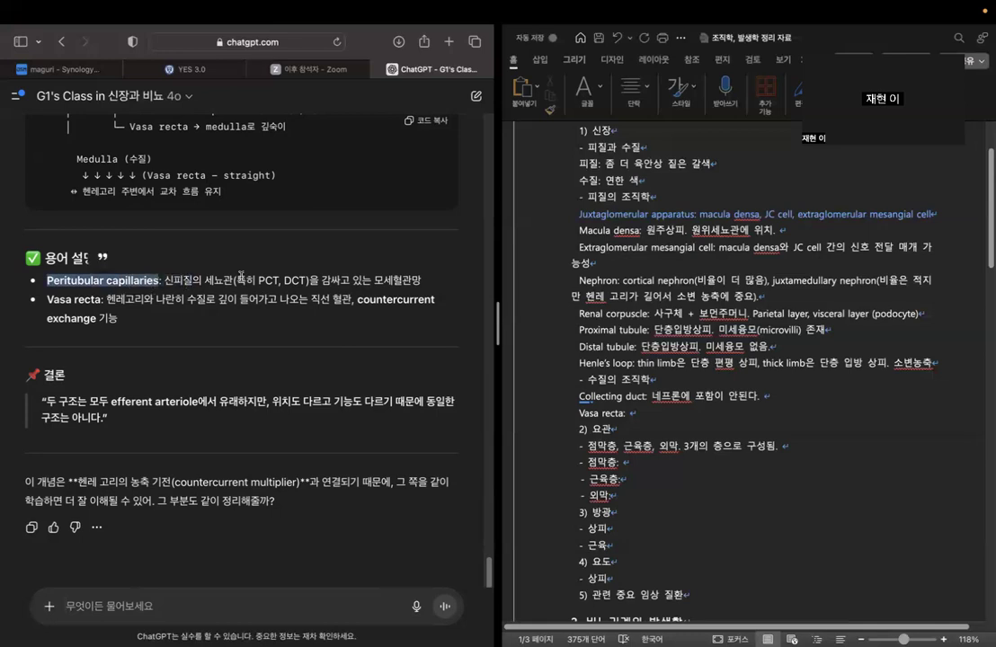
drag(257, 279, 422, 281)
click(339, 334)
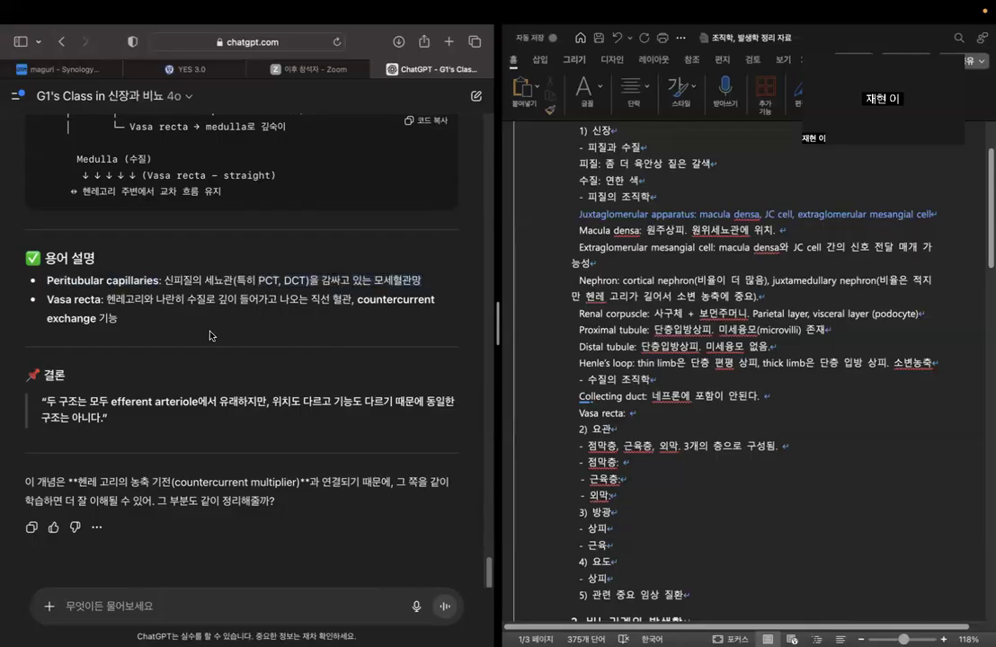
drag(106, 299, 185, 299)
click(637, 414)
text(헤ㄴ레고리를 둘러)
text(싼 모세혀)
text(ㄹ관. )
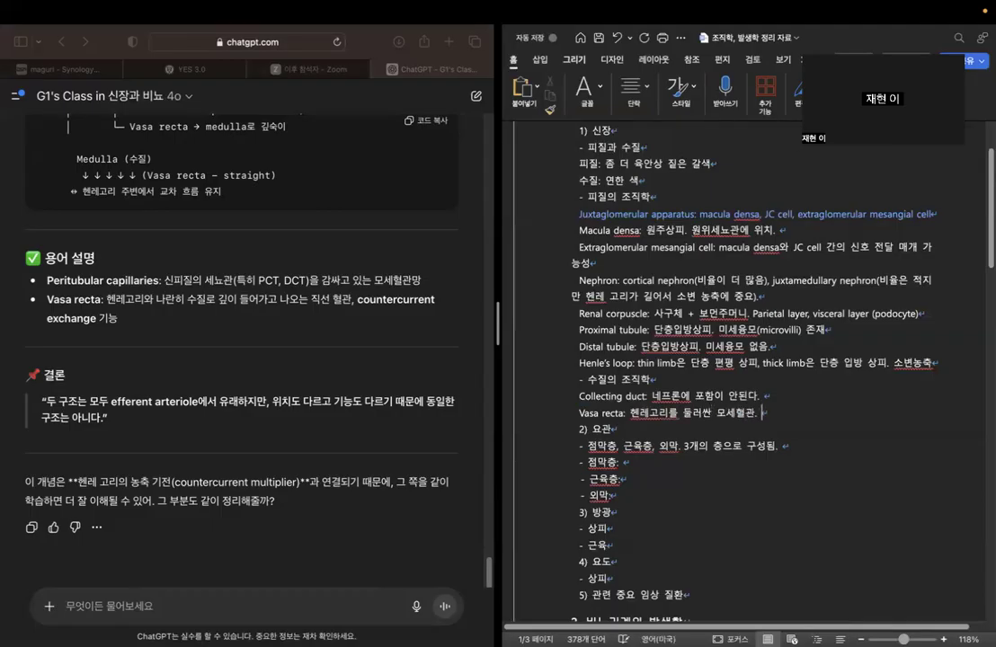
text(Peritubular capillary)
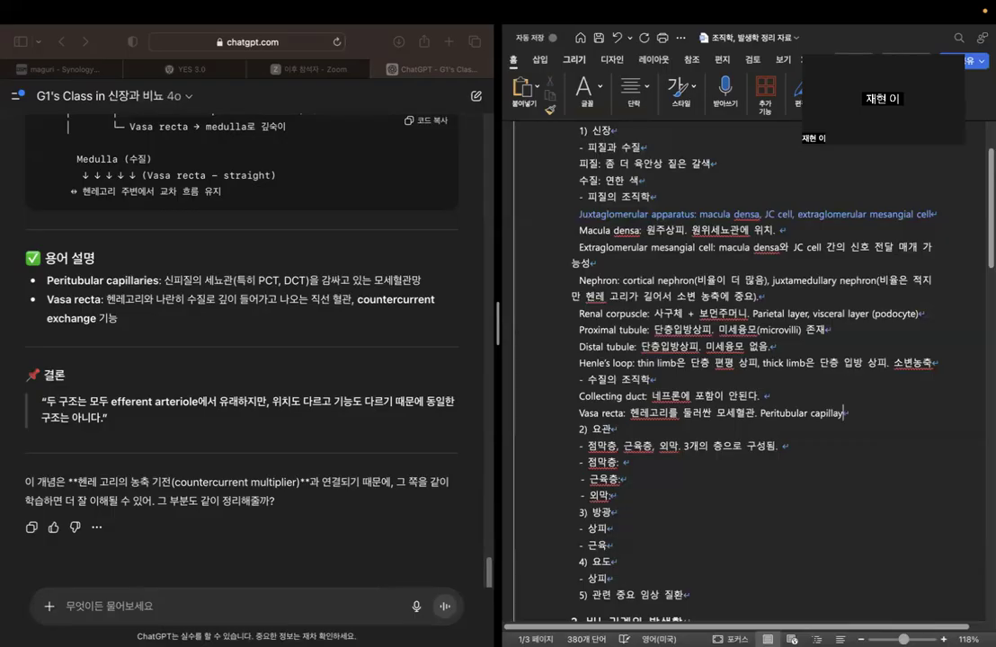
text(와는 다름.)
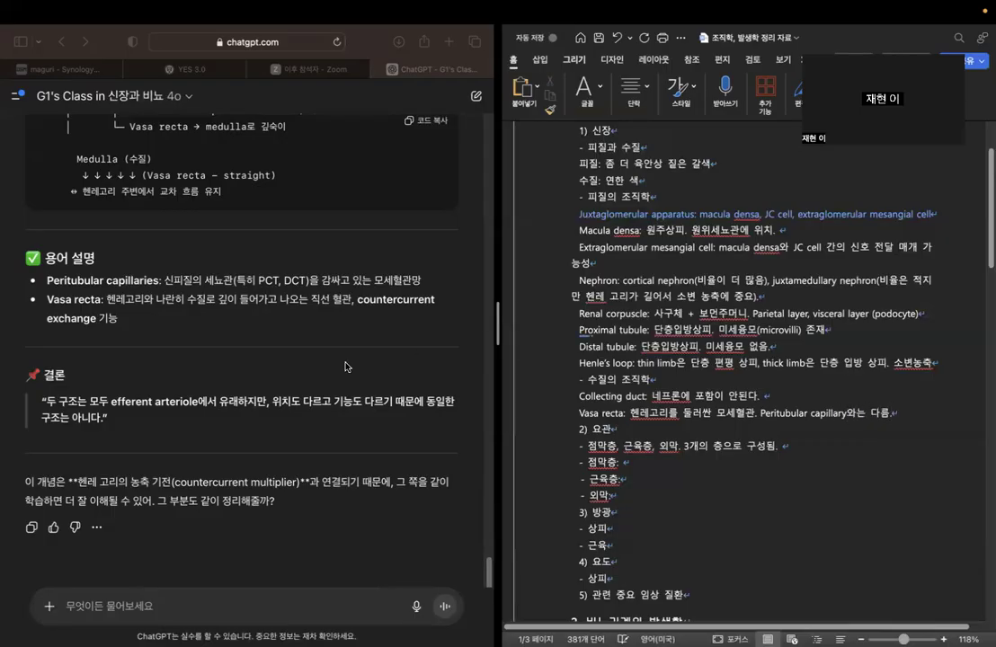
Check the chatbot's countercurrent exchange note against the Vasa recta line and look over the 요관 section of the outline.
click(358, 301)
drag(356, 299, 235, 331)
click(200, 319)
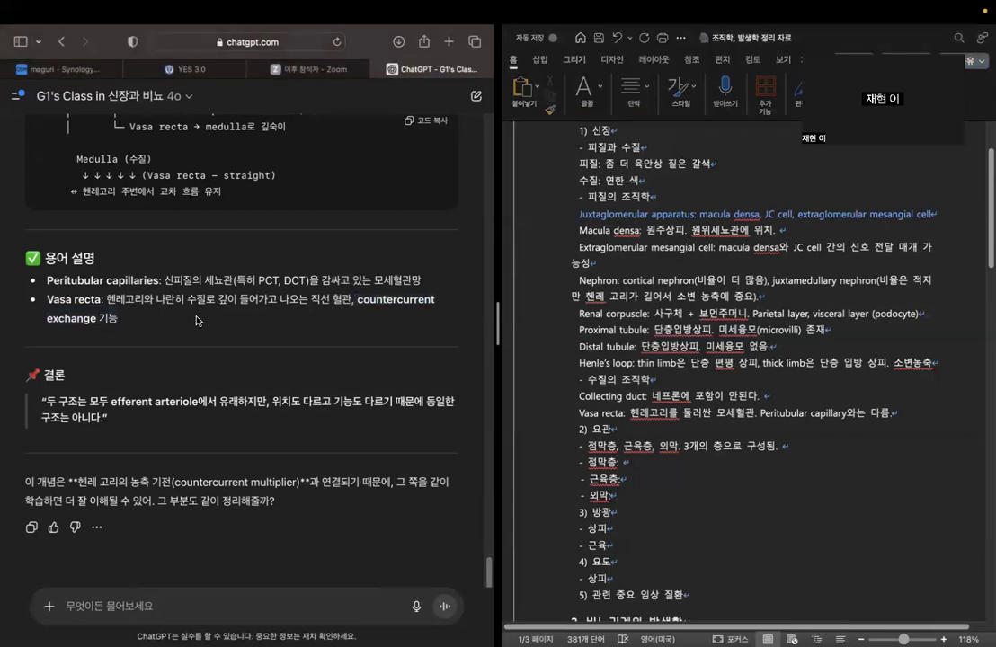
click(894, 410)
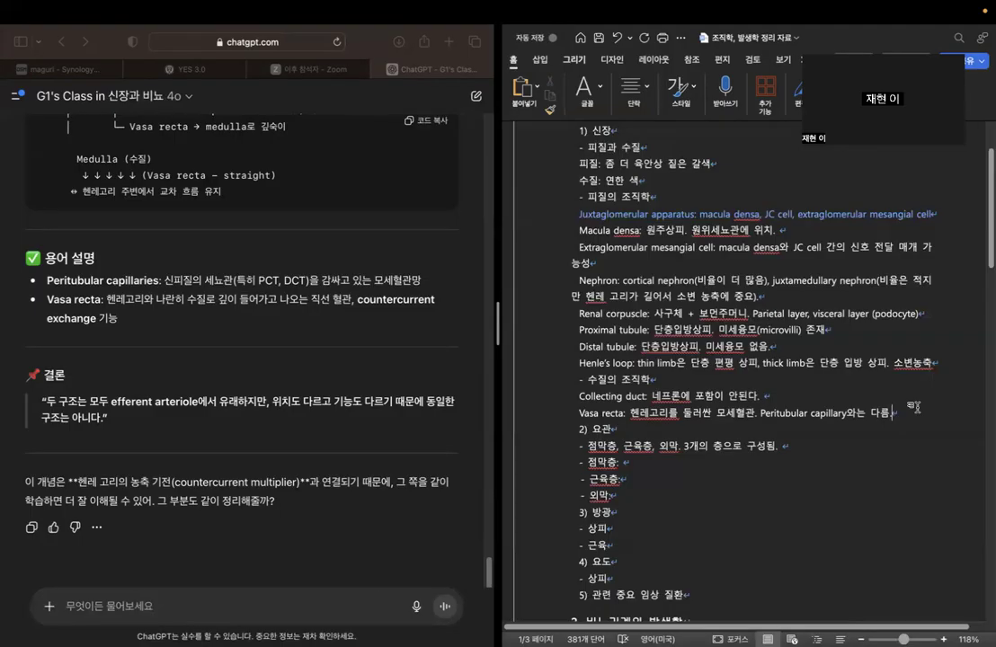
click(797, 450)
scroll(716, 454, down, 1)
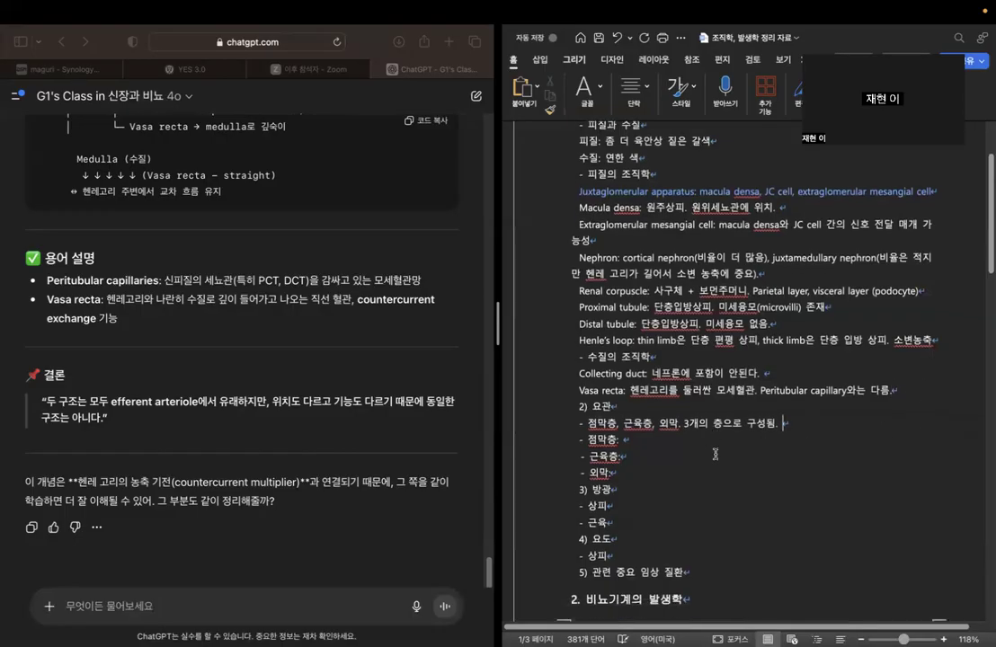
click(715, 454)
Ask the chatbot "다음으로는 요관에 대해 물어볼게. 요관의 조직학적 특징에 대해서 설명해줘".
click(342, 562)
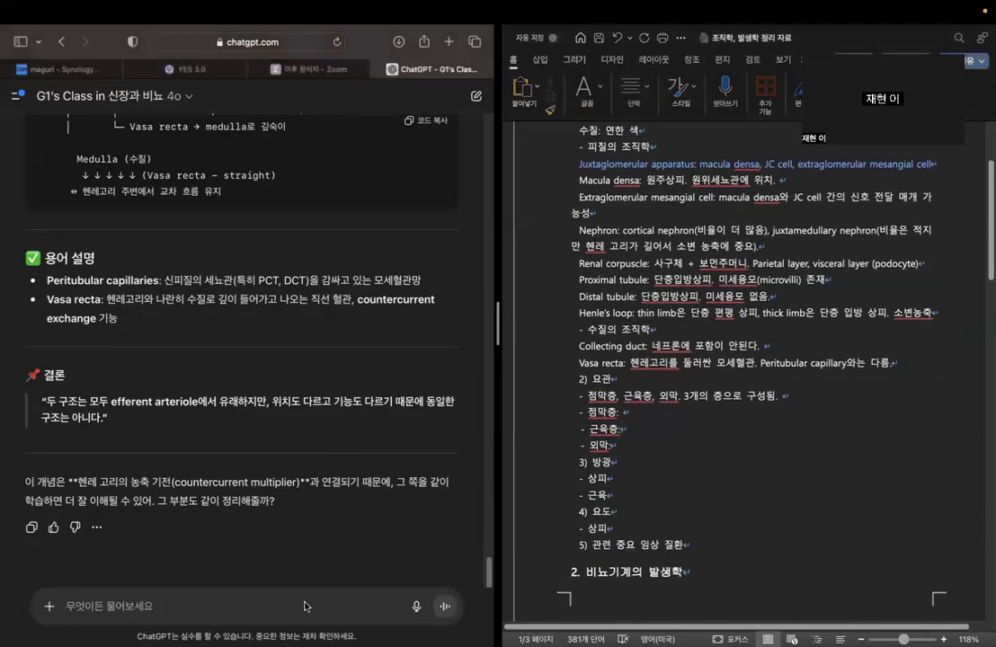
text(다음으로)
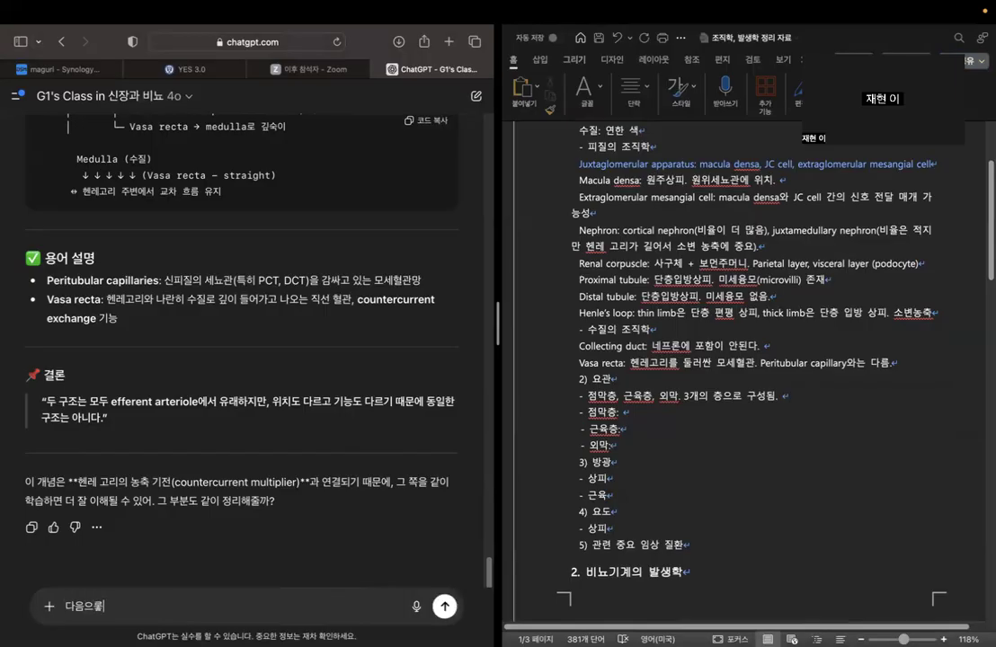
key(BackSpace)
key(BackSpace)
key(BackSpace)
text(의)
text( 요관에 대해 )
text(물어볼게)
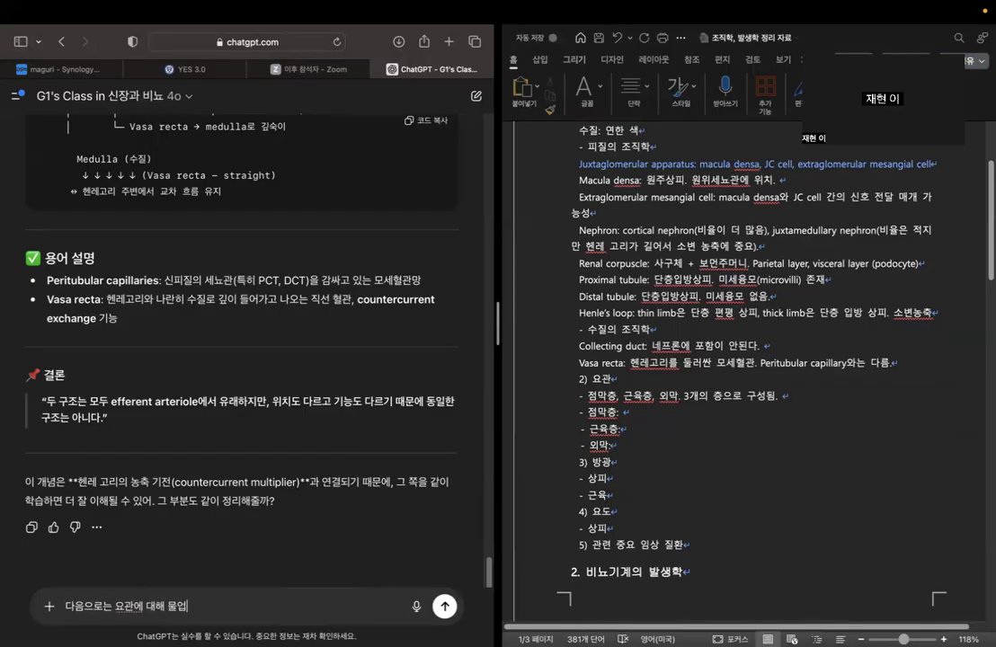
text(. 요관의 조직학지)
text( 특징)
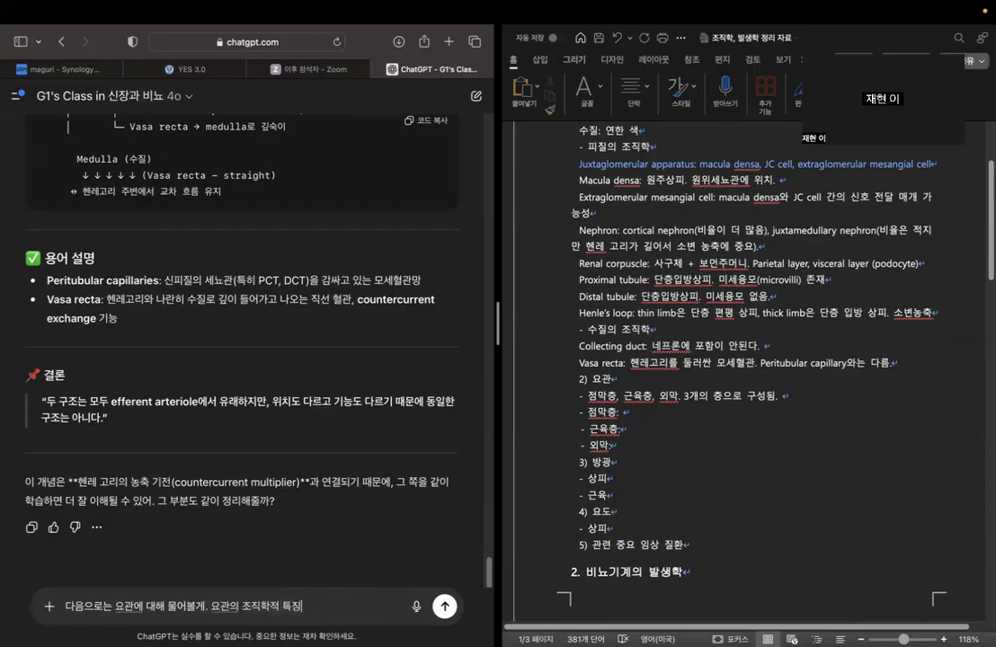
text(에 대해서 설명해줘)
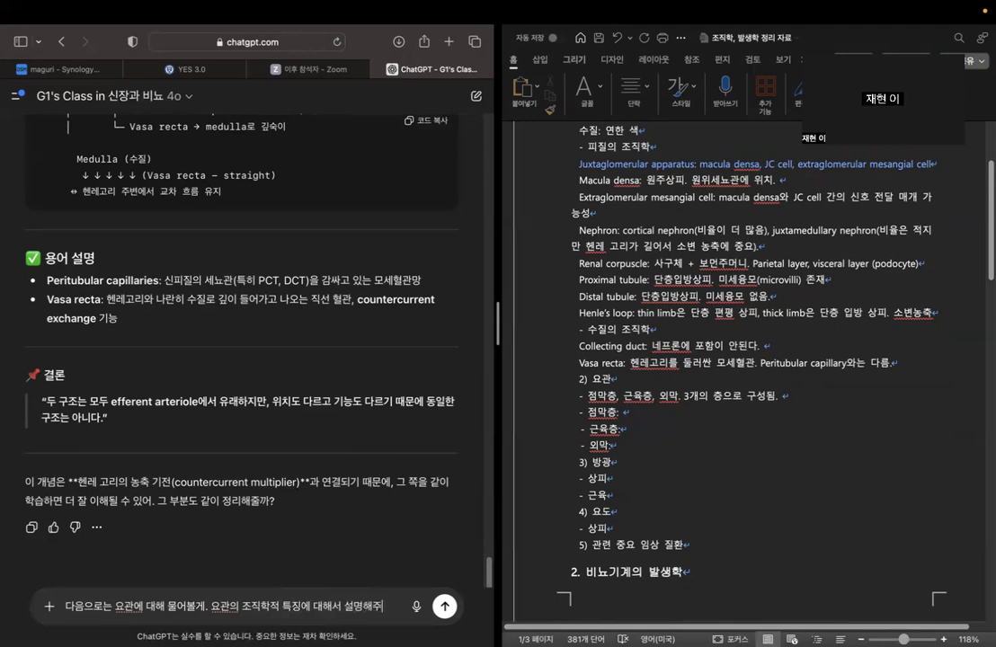
key(Return)
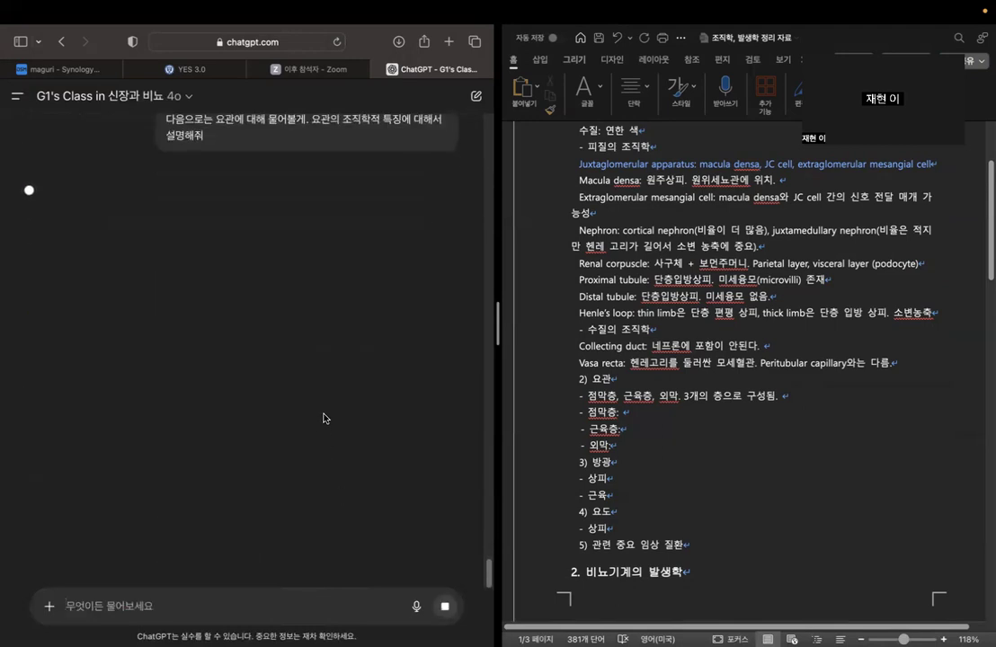
Read the chatbot's table of ureter layers, focusing on the components of the mucosa.
click(650, 425)
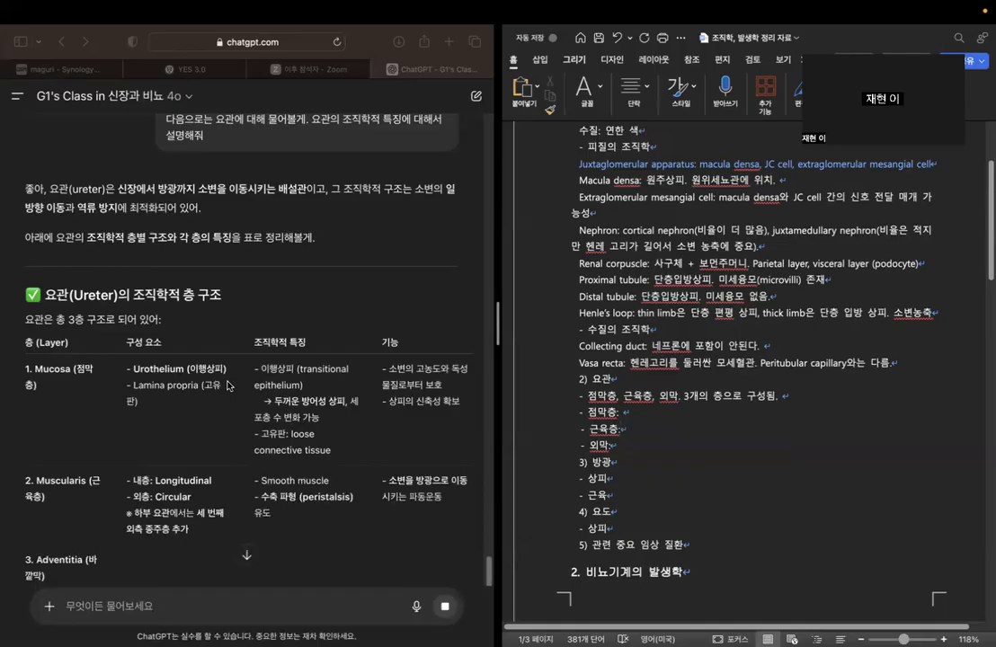
scroll(227, 385, down, 1)
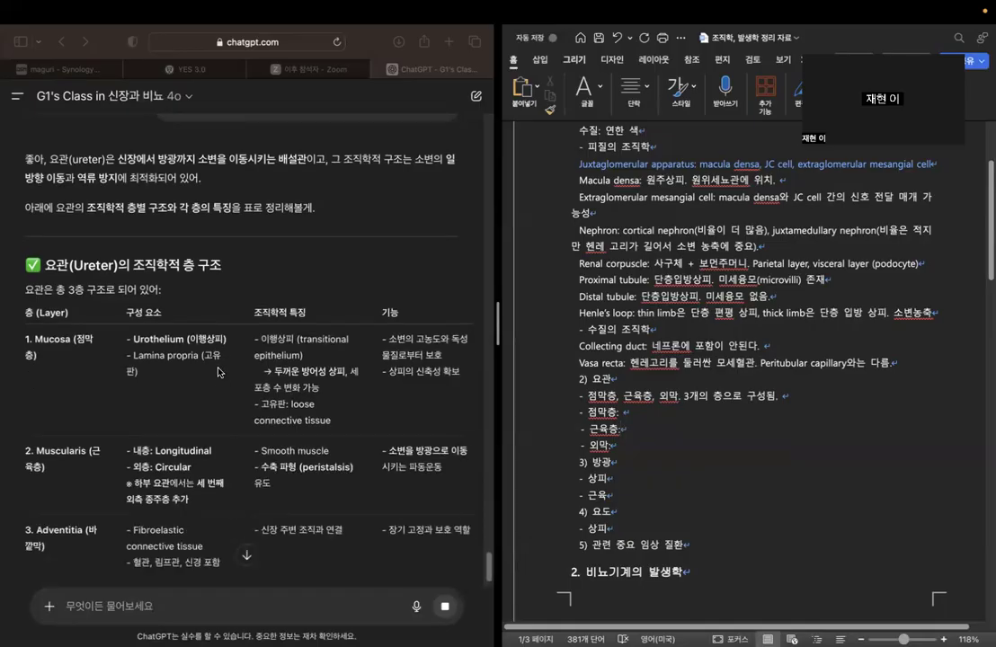
scroll(218, 371, down, 2)
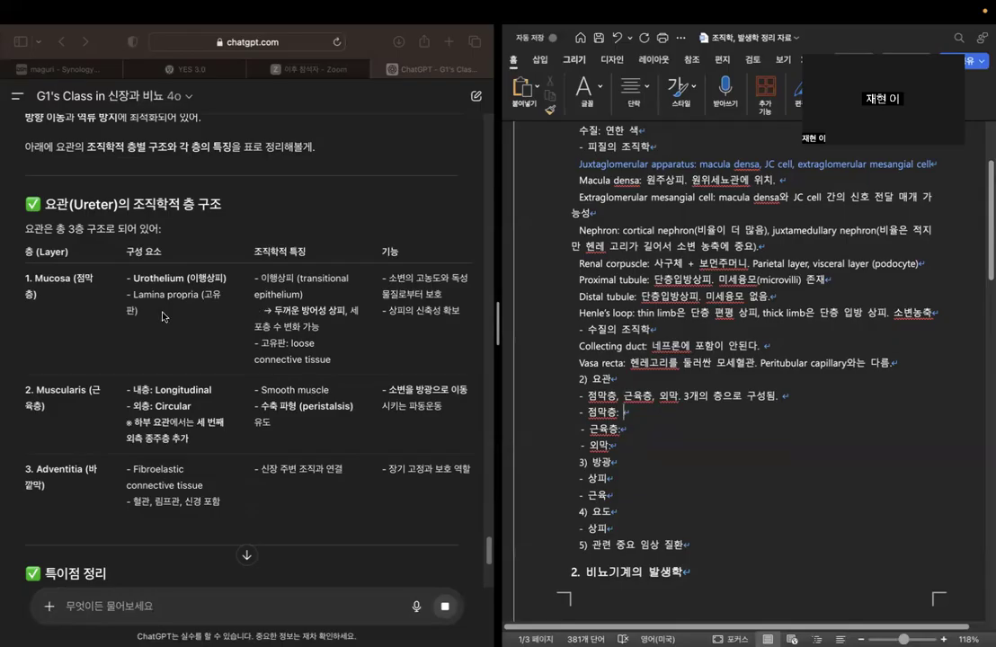
drag(133, 279, 230, 281)
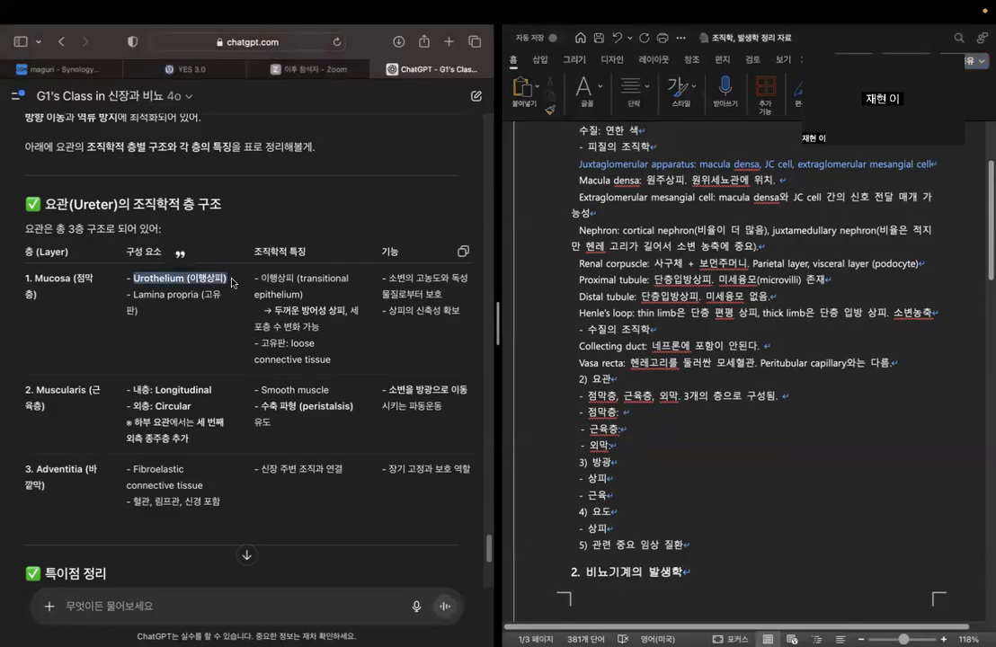
click(229, 288)
Fill the 점막층 line under 요관 with "이행상피 (urothelium)".
click(644, 412)
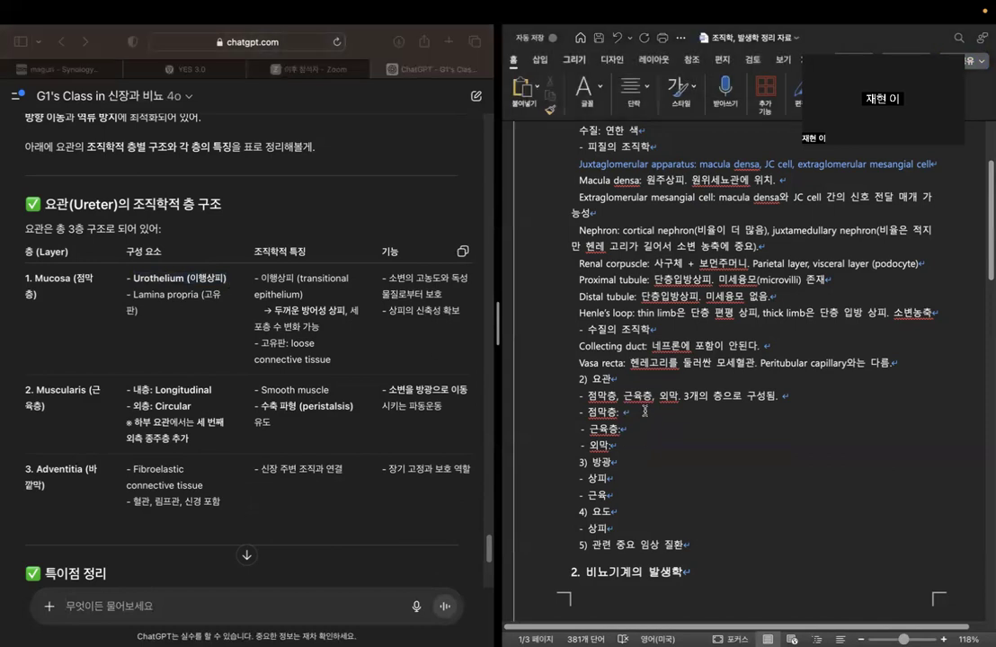
text(잏행상)
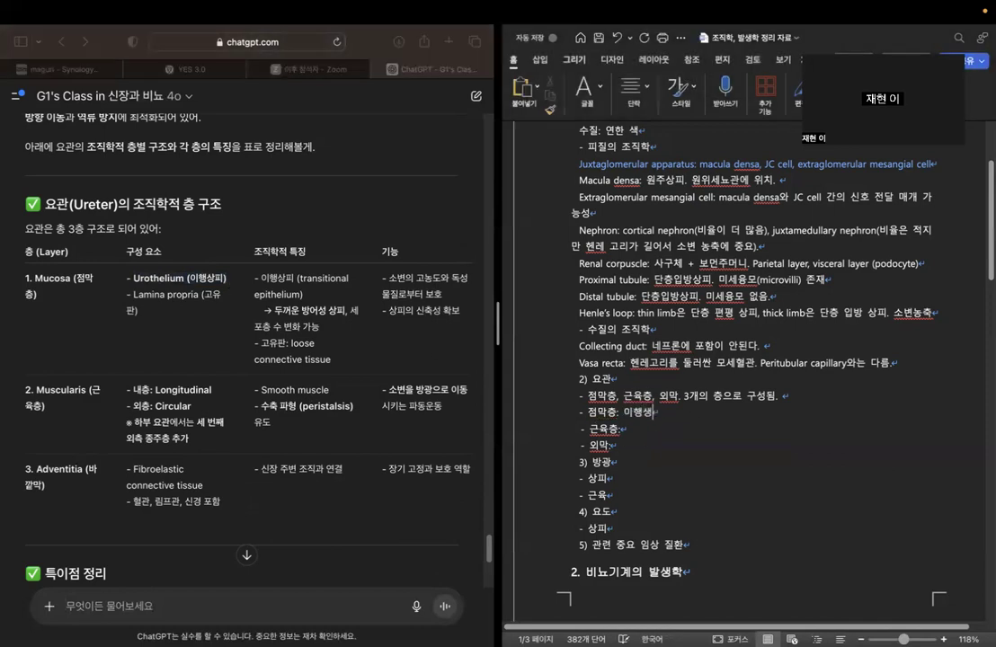
key(BackSpace)
key(BackSpace)
text(사)
key(BackSpace)
text(행상피 ()
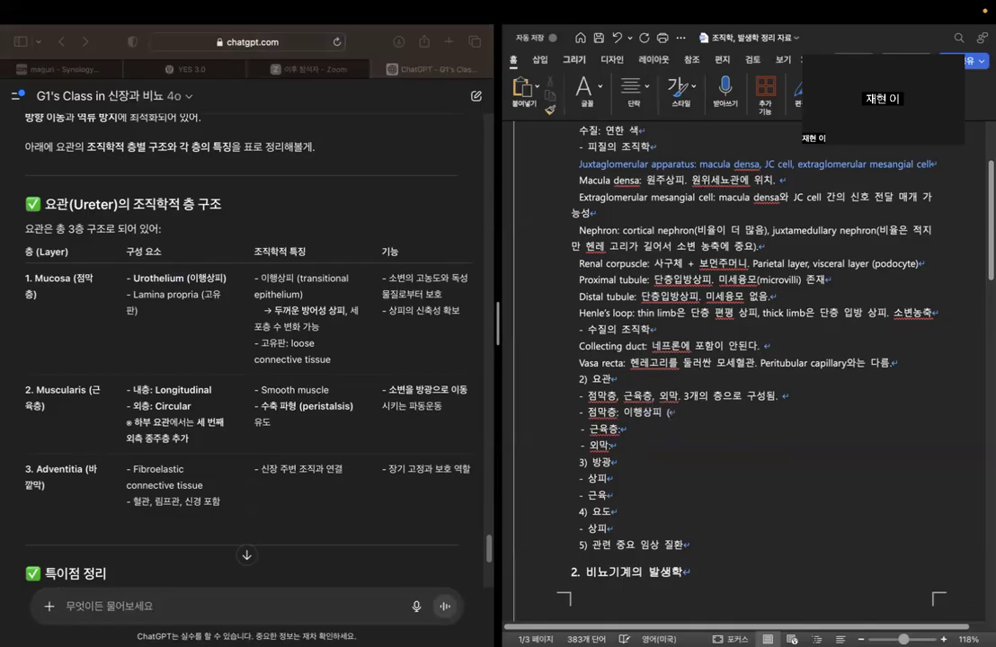
text(urothelium))
key(ctrl+space)
Fill the 근육층 line with "longitudinal, circular 2층 + 하부요관에서는 longitudinal 한 층 더 추가" and the 외막 line with "결합 조직".
scroll(376, 374, down, 1)
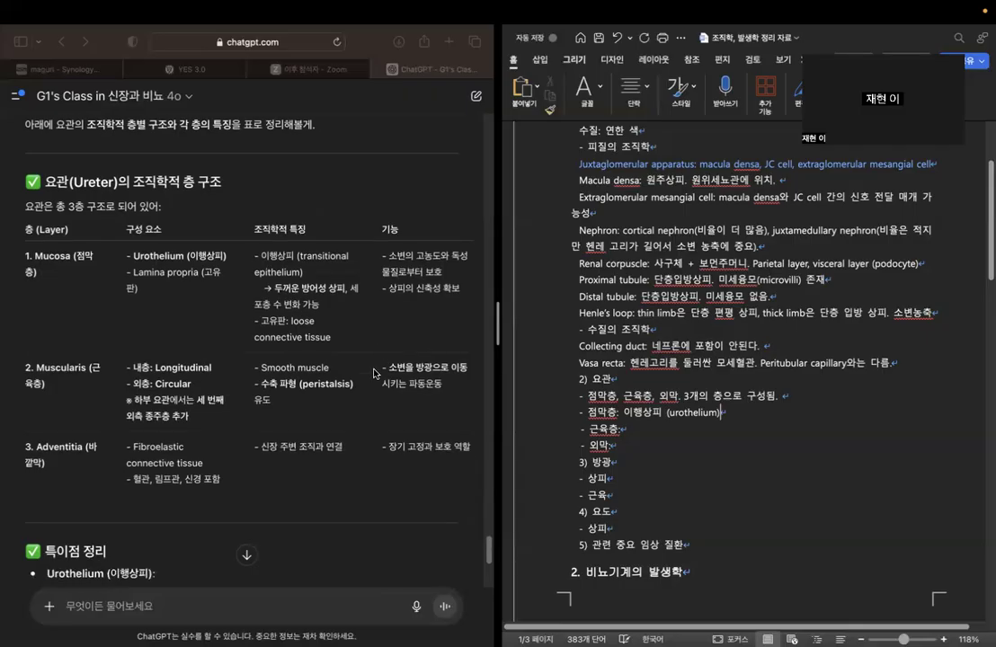
click(685, 432)
text(longitudi)
text(nal, )
text(circular 2)
text(층 + )
text(하부요관에서는 )
text(longit)
text(udinal gks)
key(BackSpace)
key(BackSpace)
key(BackSpace)
text(한 층 더 차)
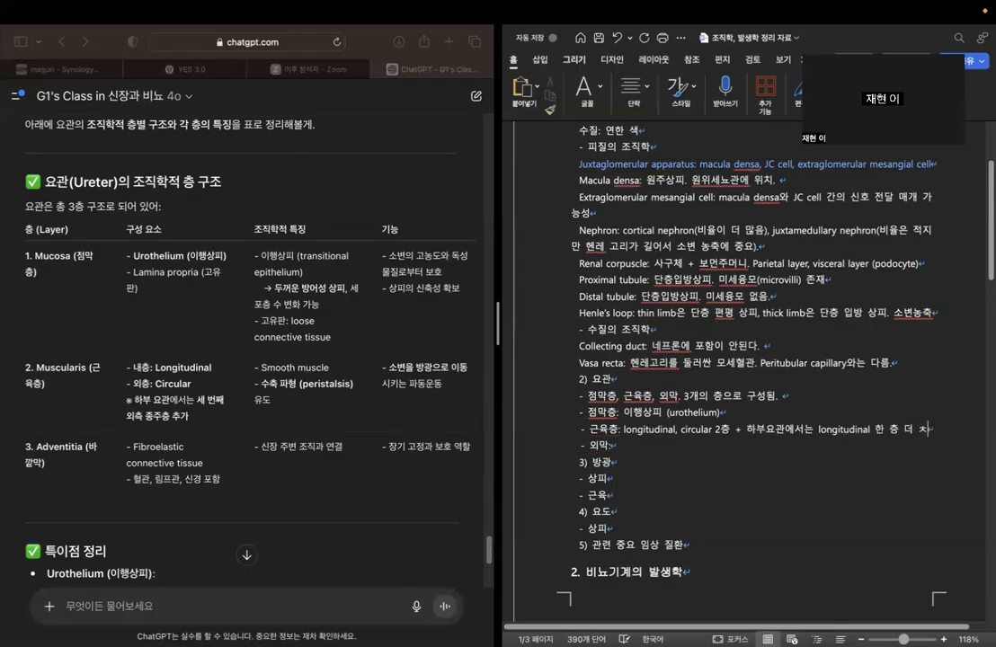
key(BackSpace)
text(추가)
key(Down)
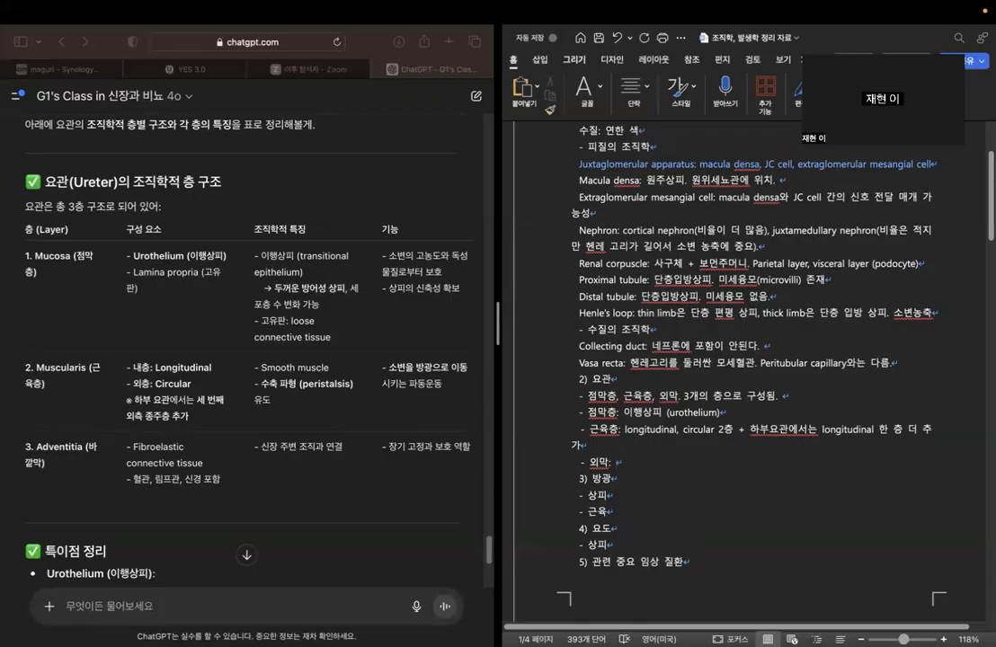
text(결합 조직)
Read the chatbot's special notes on the ureter's urothelium, covering its cell layers, umbrella cells and flexibility.
scroll(342, 265, down, 5)
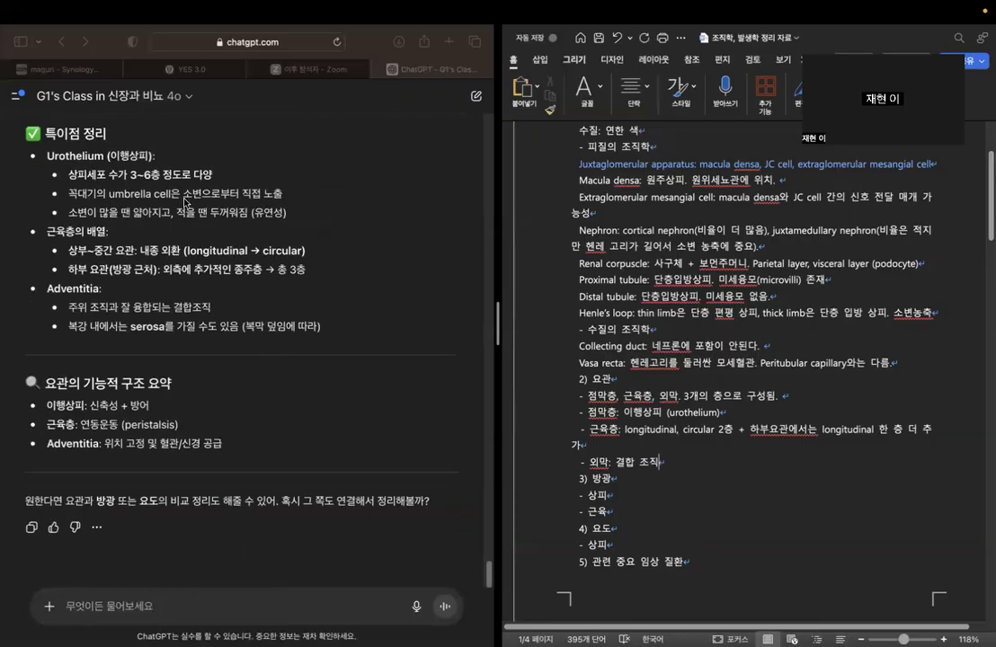
click(50, 153)
drag(50, 154, 155, 156)
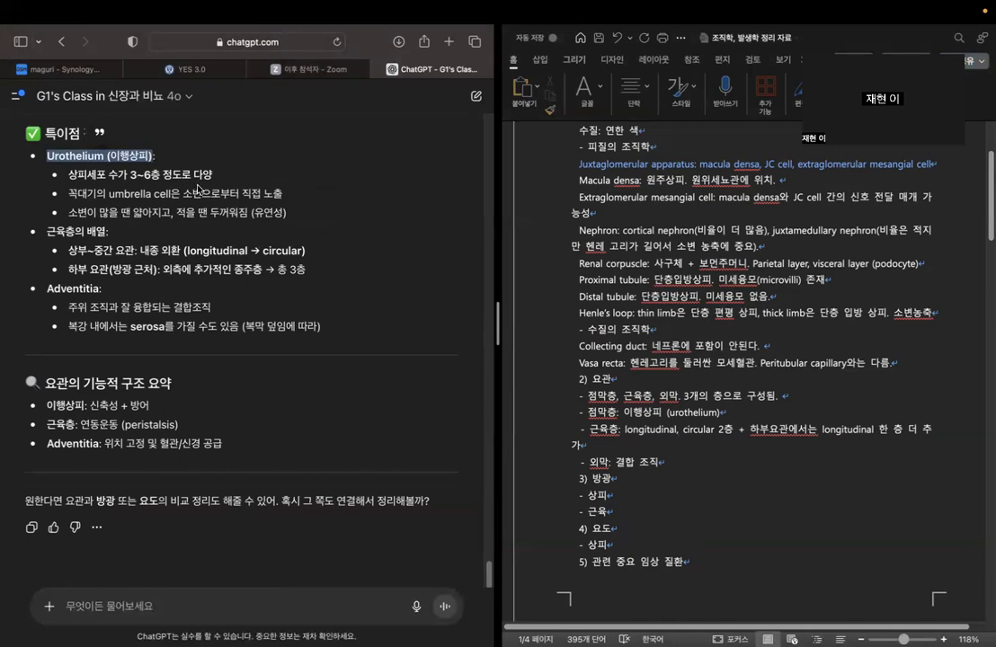
click(70, 172)
drag(70, 173, 212, 175)
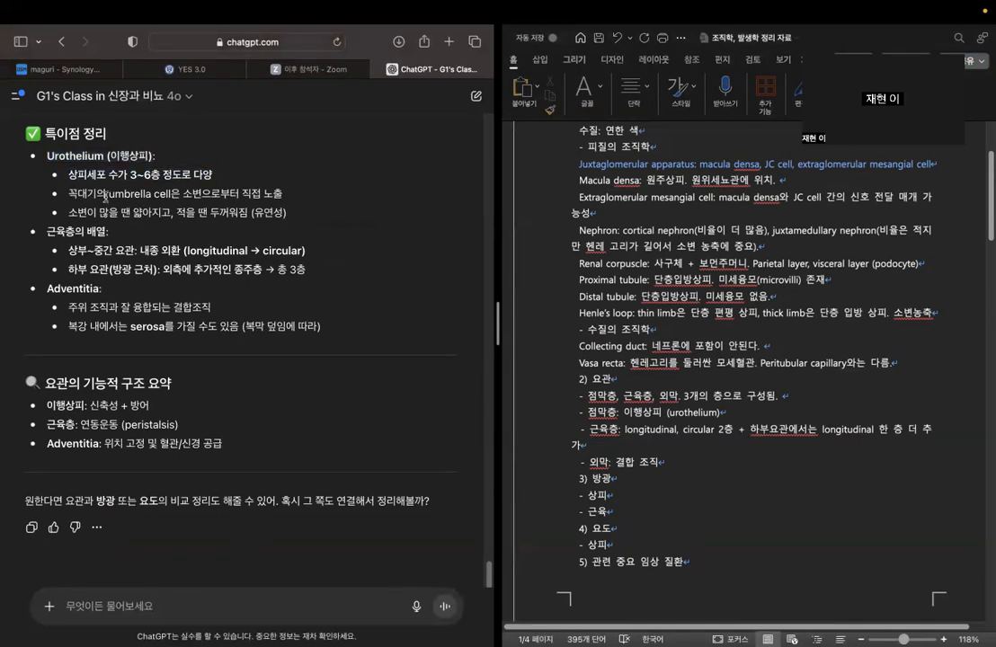
drag(107, 195, 290, 198)
click(287, 203)
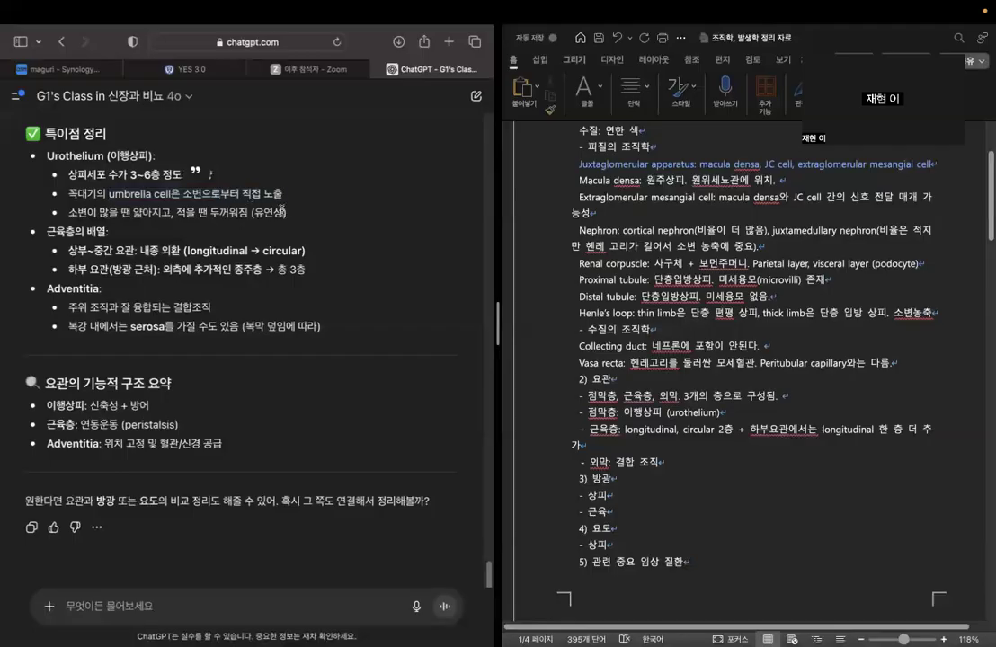
drag(250, 212, 286, 213)
click(321, 219)
Ask the chatbot "그럼 이행상피는 조직학적으로 중층상피로 구분돼?".
click(196, 598)
text(이행시)
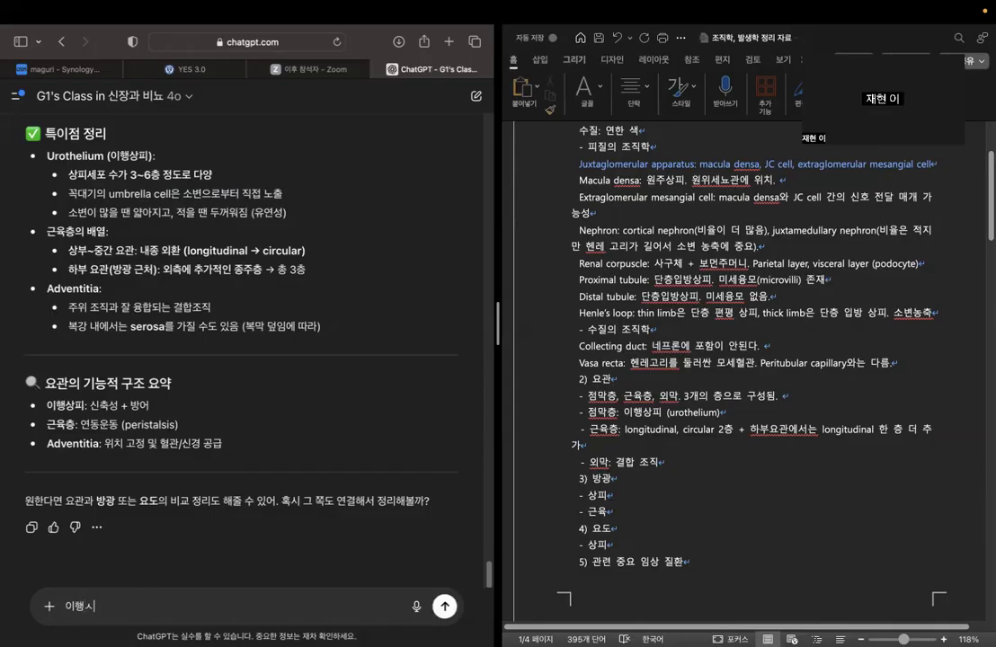
key(BackSpace)
key(BackSpace)
key(BackSpace)
key(BackSpace)
text(그럼 이행)
text(상피는 조직학적을)
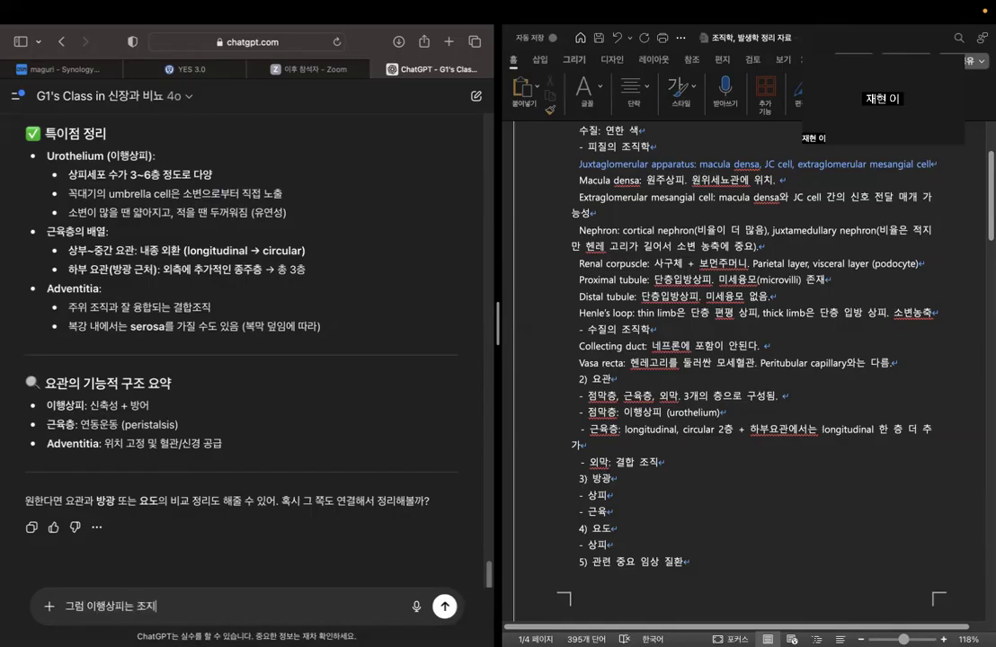
text(로 중층)
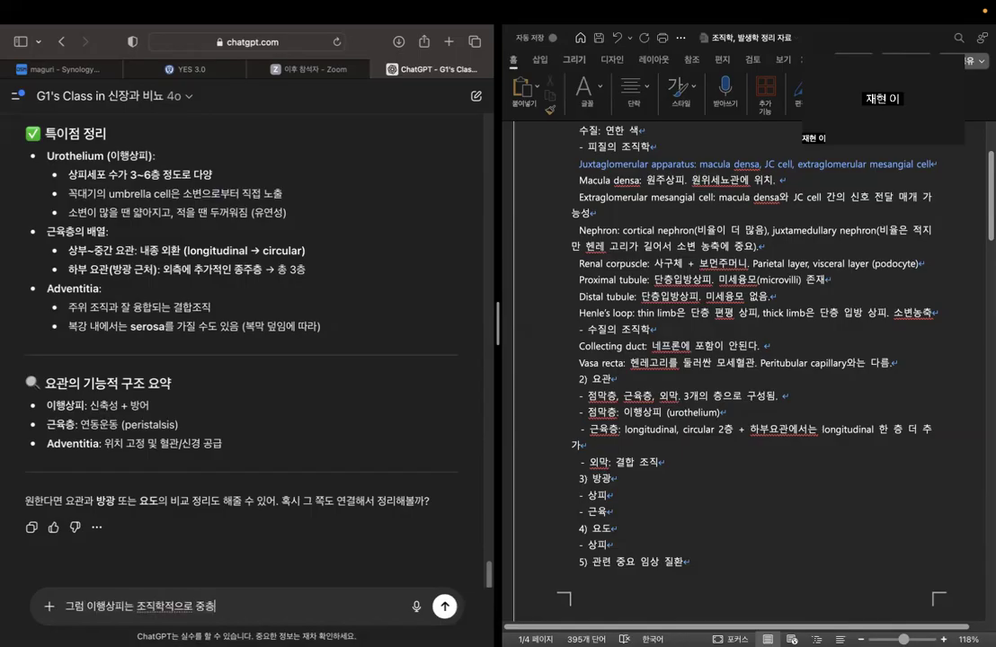
text(상피로 구분돼?)
click(447, 607)
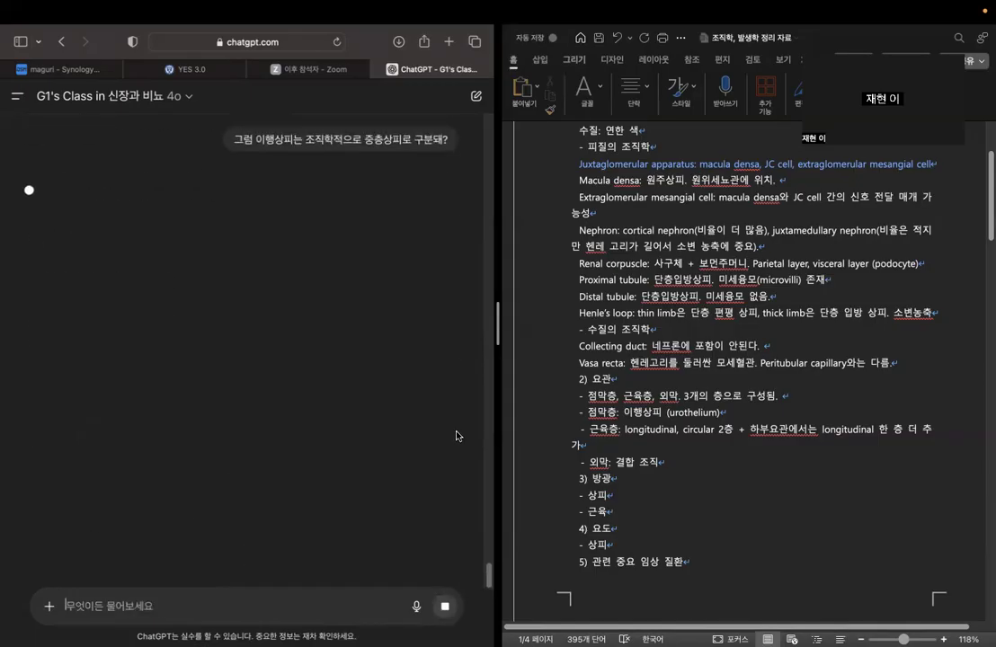
Append "– 중층상피의 일종" to the 점막층 line under 요관, following the chatbot's classification of 이행상피.
click(734, 412)
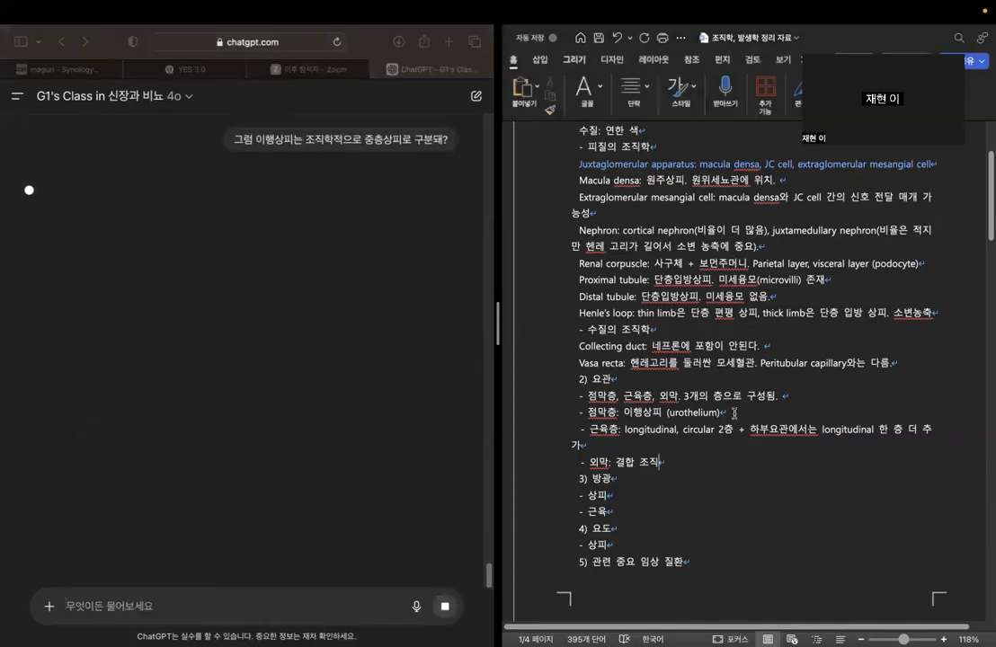
text(-)
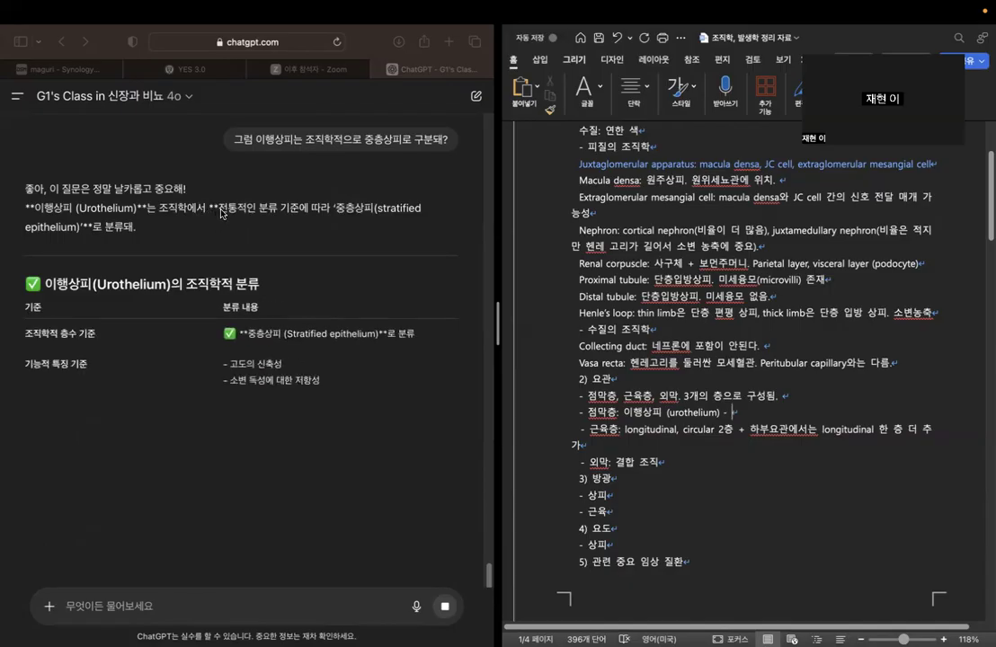
drag(219, 207, 385, 223)
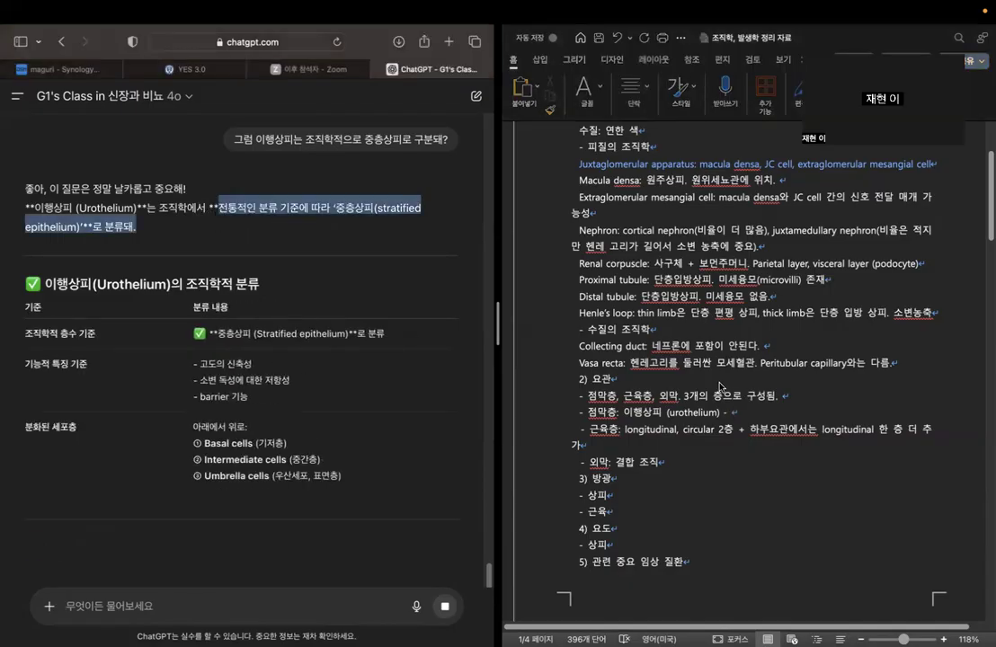
click(753, 409)
text(중층)
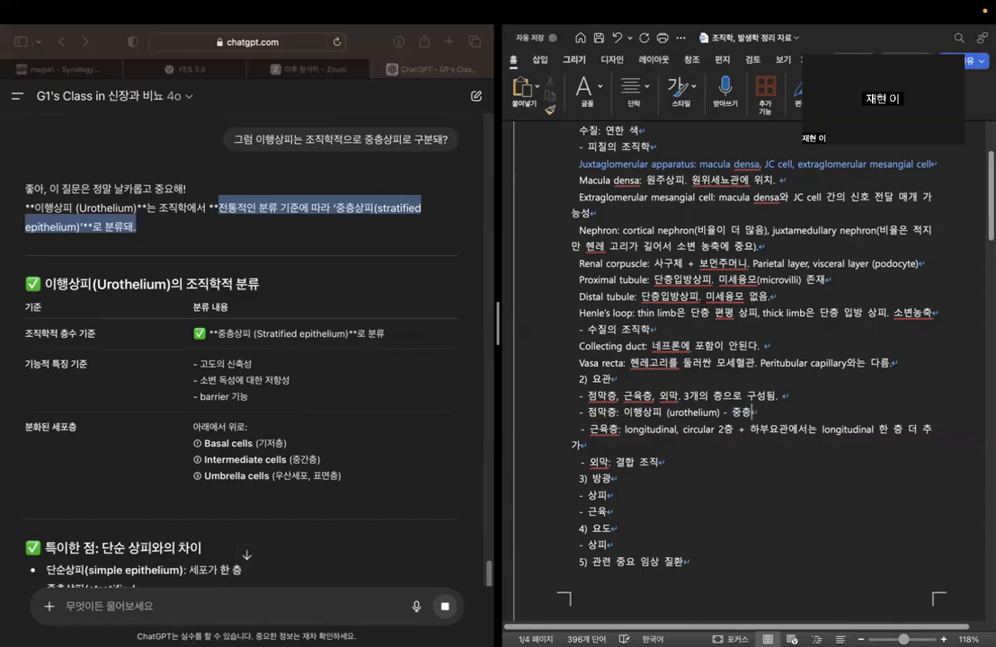
text(상피의 일지)
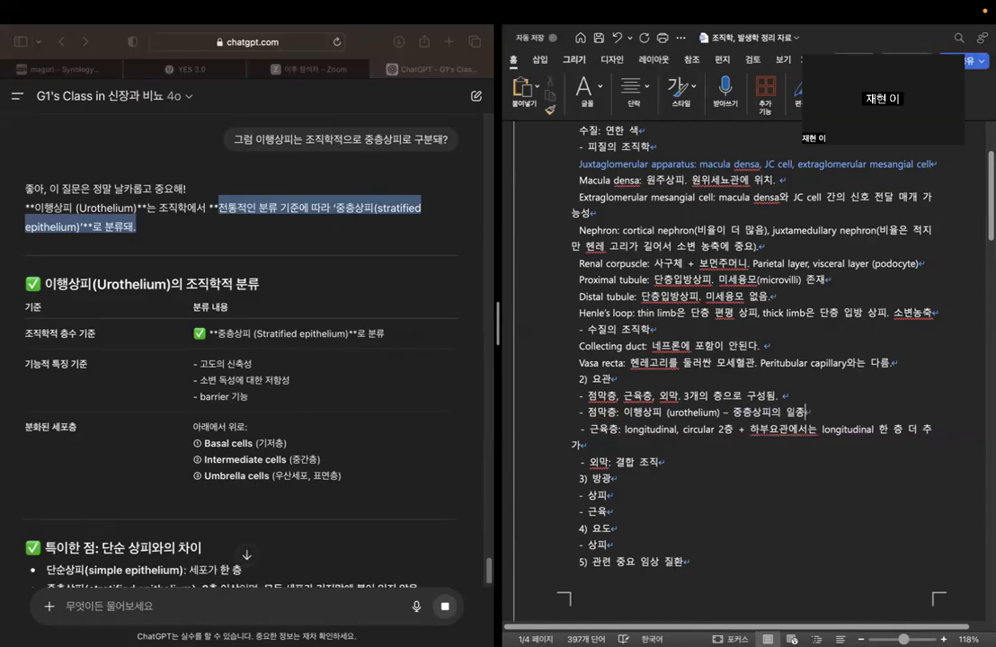
Skim the rest of the 이행상피 classification answer and ask the chatbot "umbrella cell의 역할".
click(345, 286)
click(330, 389)
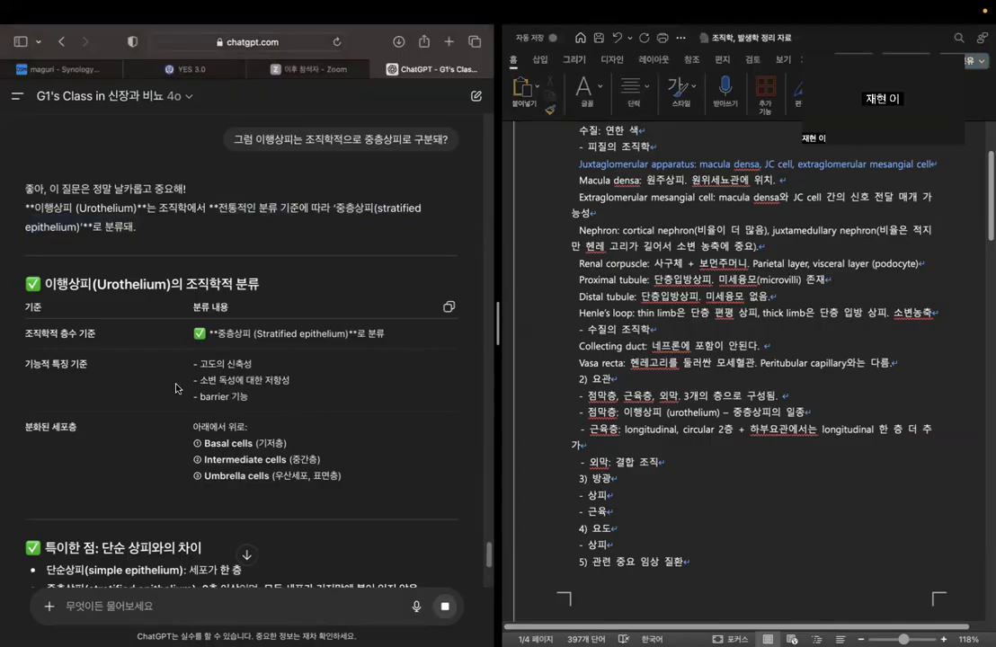
scroll(189, 388, down, 2)
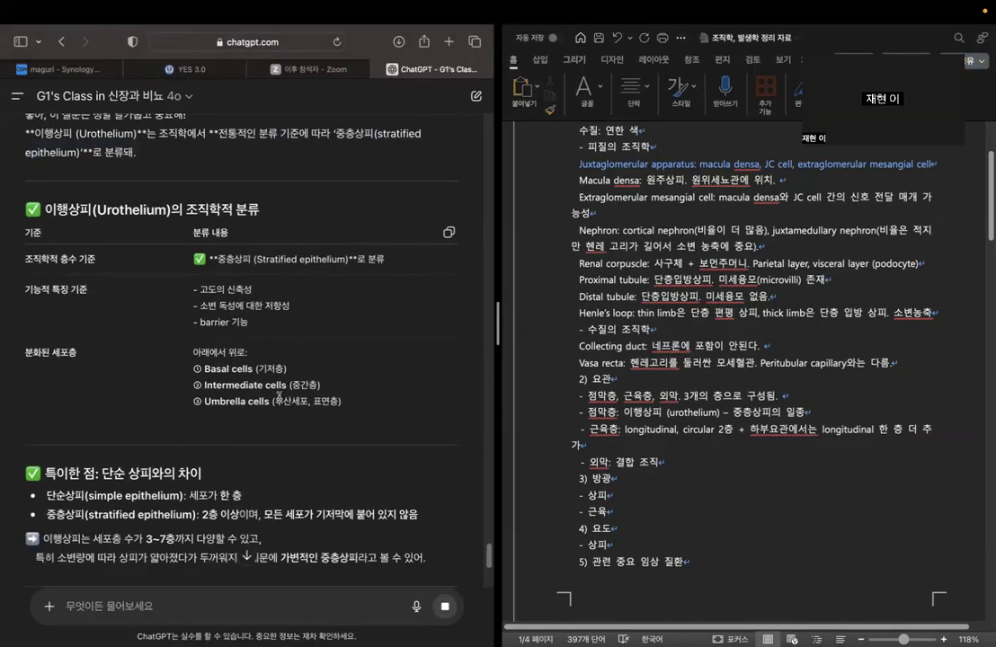
scroll(222, 418, down, 5)
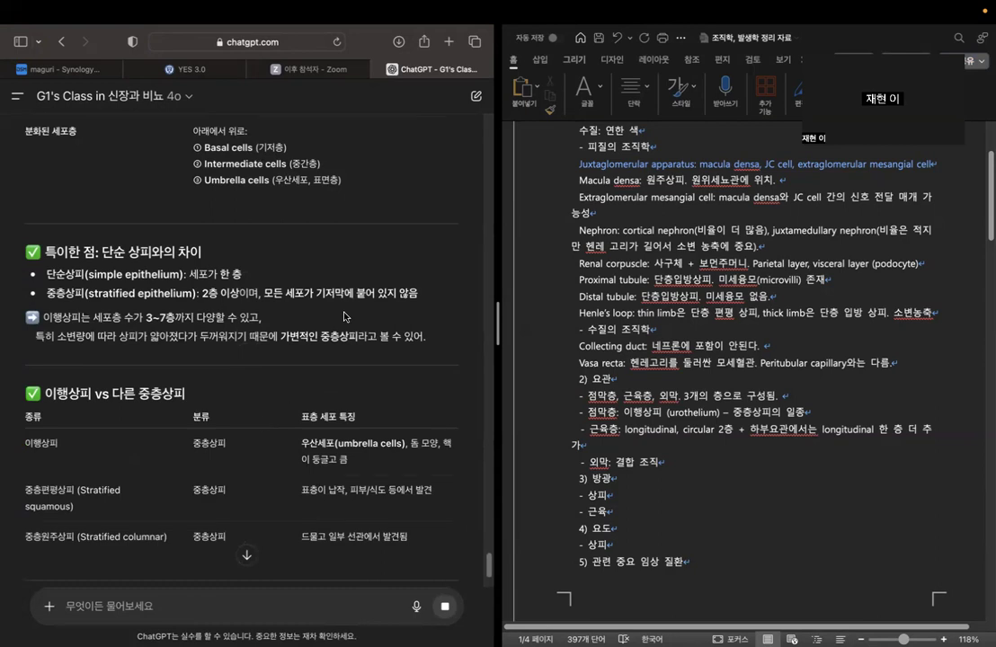
scroll(270, 329, down, 6)
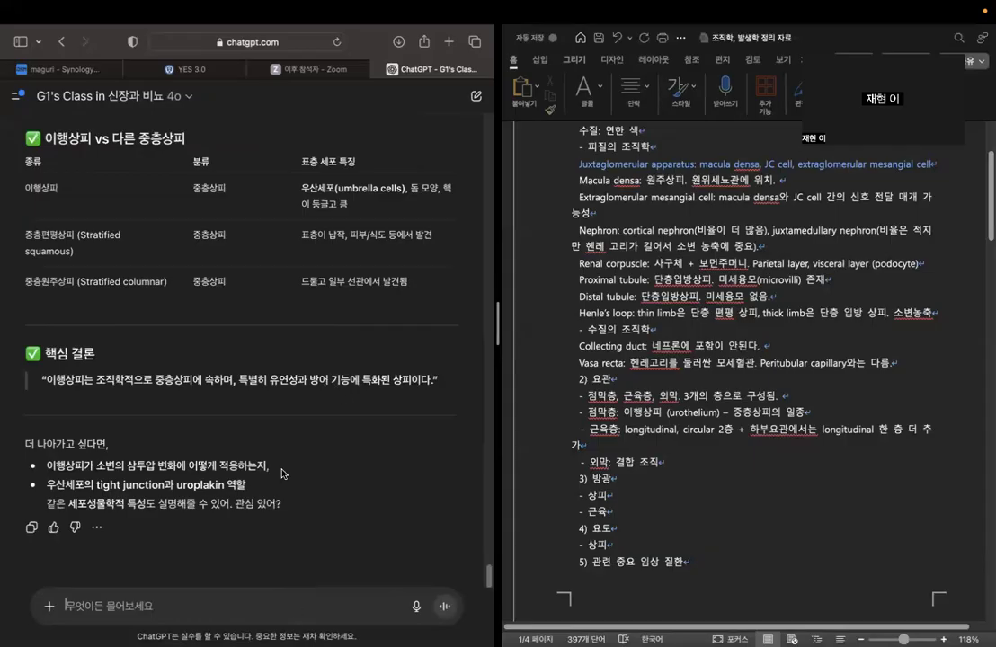
text(ㅂ)
text(umvrella cell의 역할)
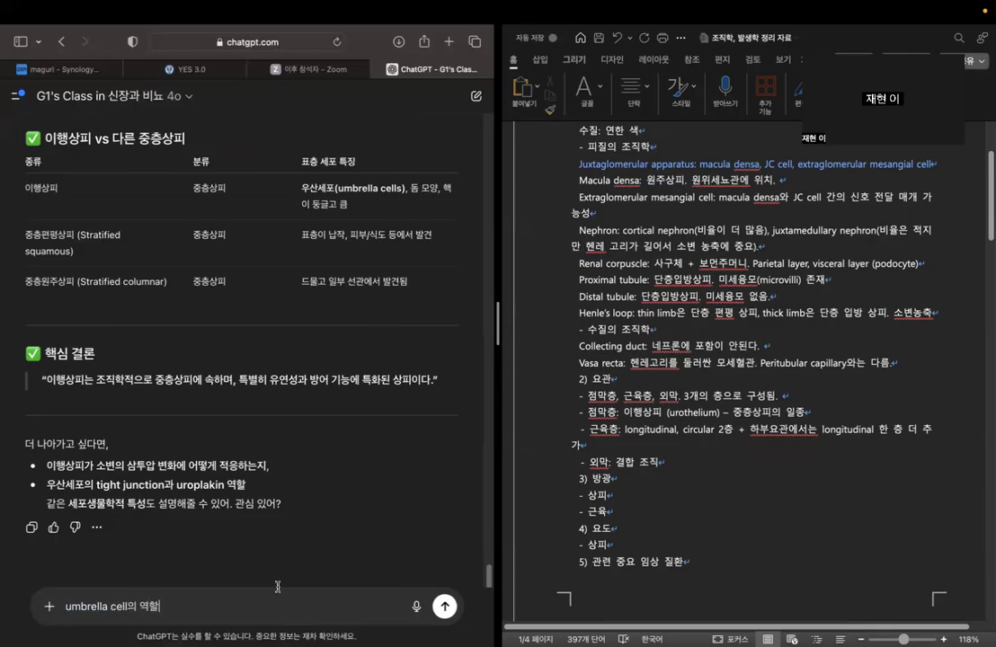
drag(429, 571, 465, 600)
click(384, 543)
click(299, 603)
click(448, 608)
Continue the 요관 점막층 line with ". Umbrella cell 존재로".
click(799, 378)
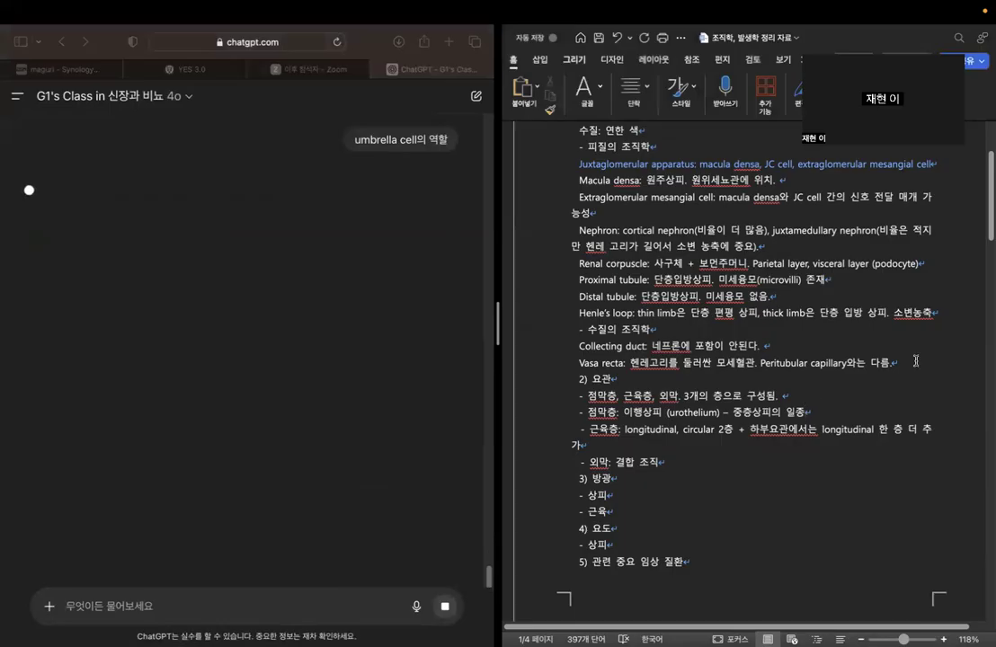
click(809, 412)
text(. umbre)
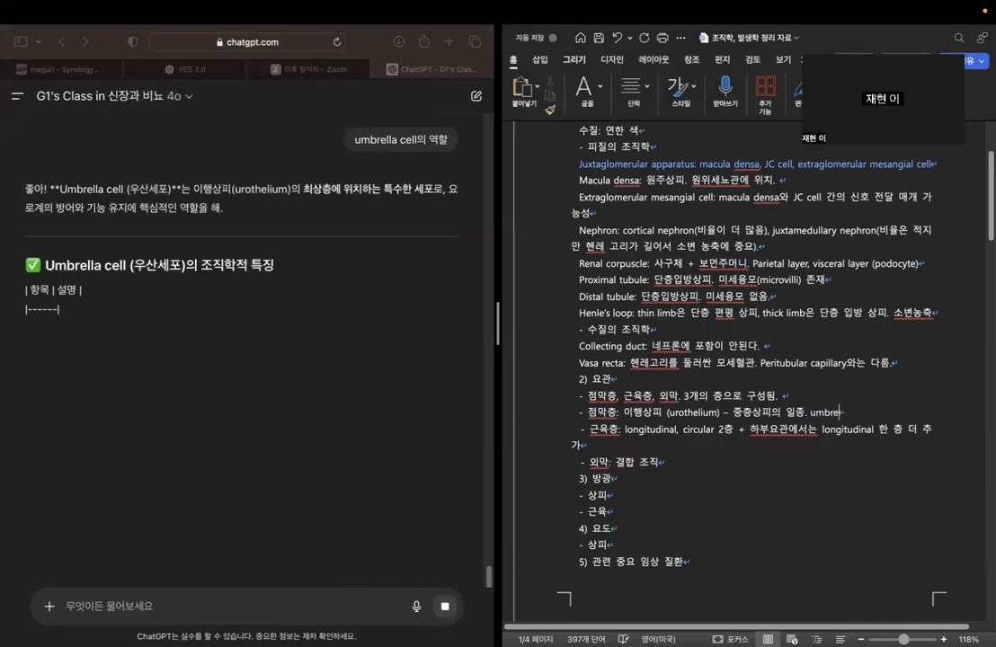
text(lla ce)
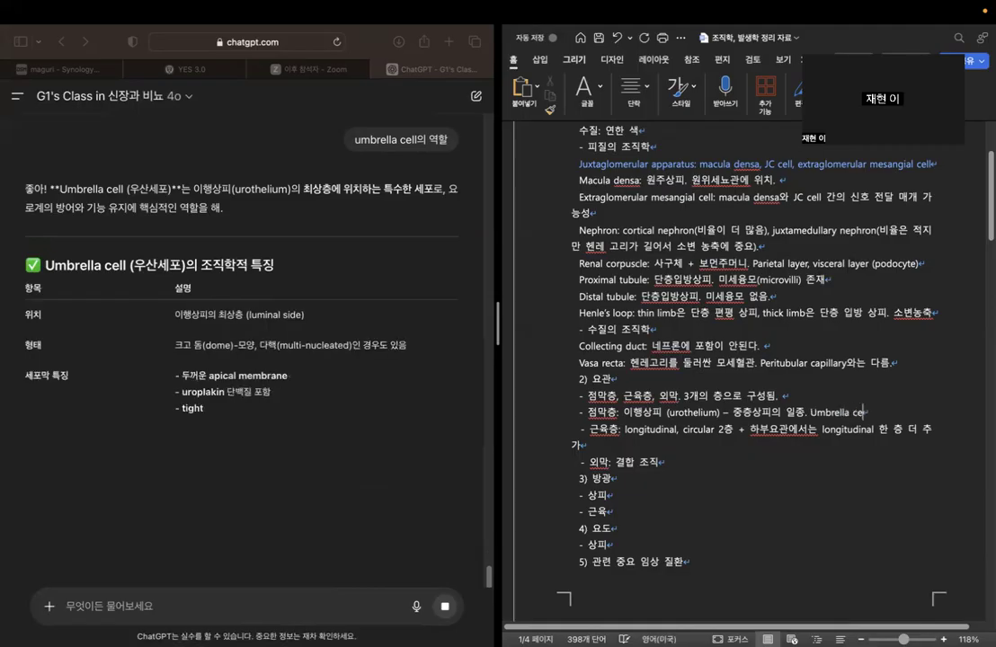
text(ll 존재로)
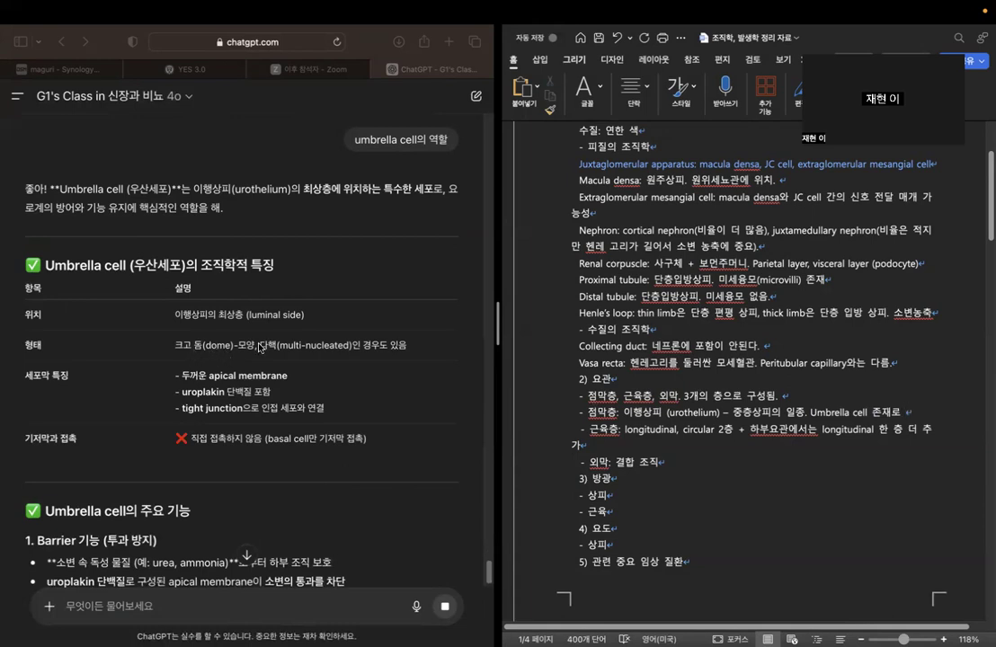
Read the chatbot's answer on umbrella cells, covering their shape, membrane features, basement membrane contact and main functions.
click(226, 349)
drag(260, 347, 405, 348)
click(394, 367)
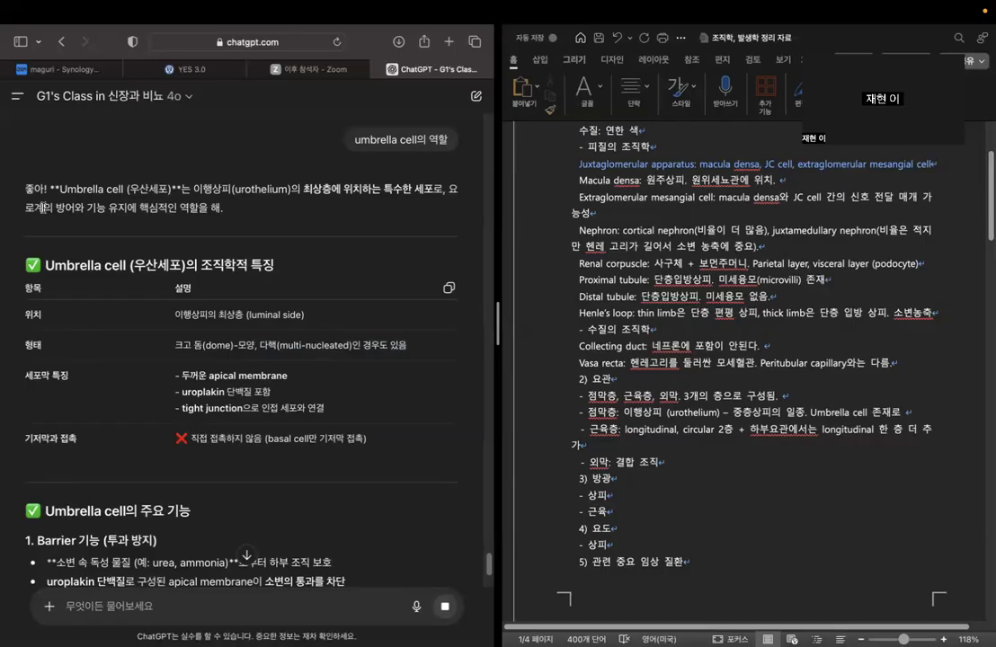
drag(57, 207, 214, 212)
click(322, 250)
drag(189, 392, 309, 391)
click(314, 391)
drag(177, 376, 269, 393)
click(269, 393)
drag(46, 438, 364, 440)
click(364, 439)
scroll(225, 422, down, 5)
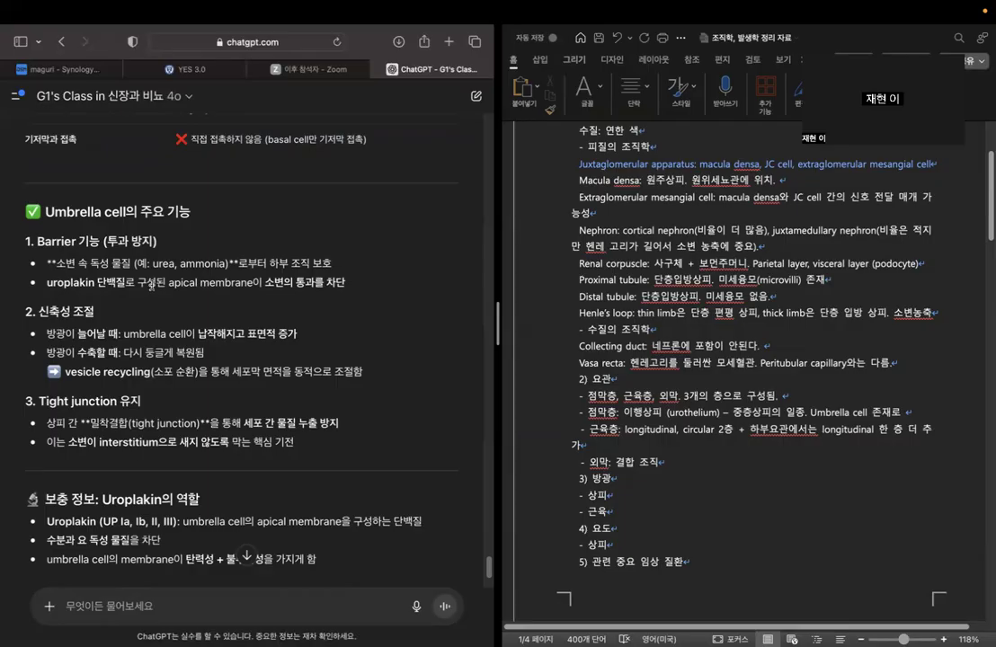
click(916, 411)
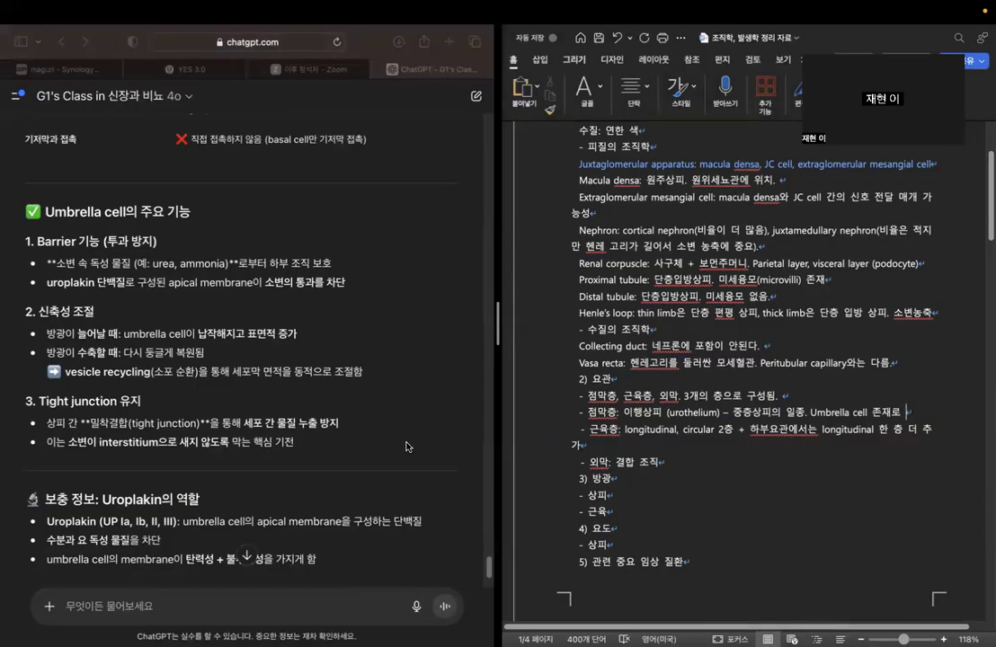
scroll(406, 438, down, 3)
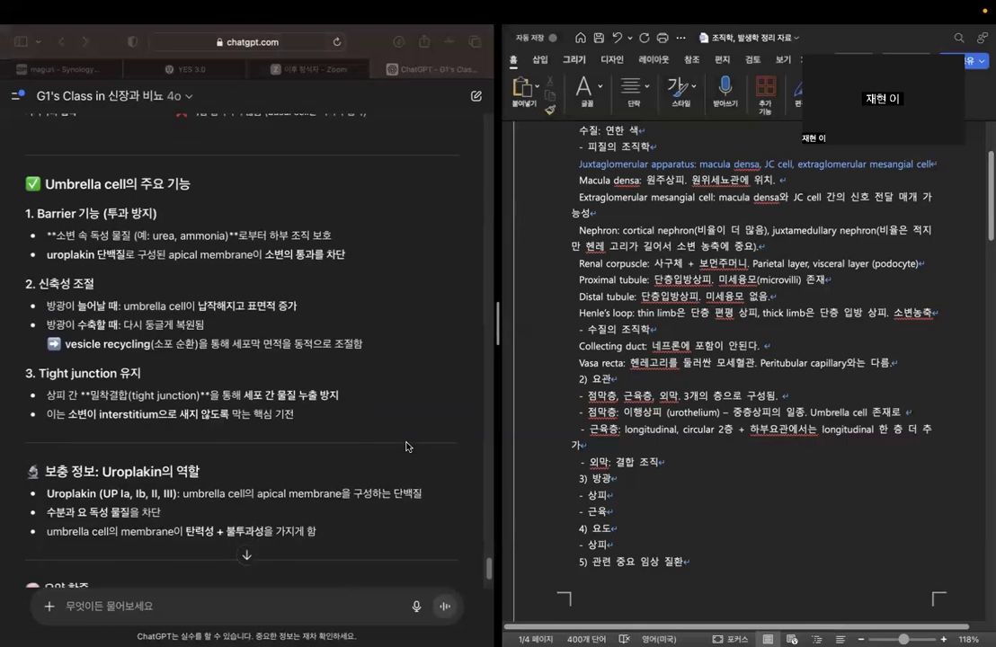
click(45, 203)
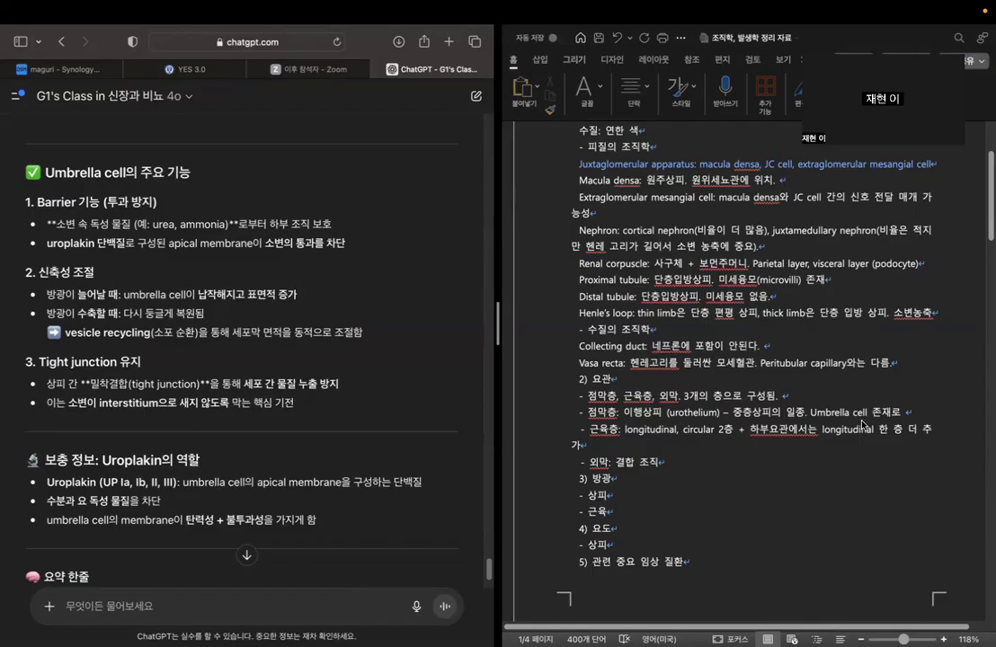
Complete the umbrella cell sentence in the 점막층 line with "소변으로부터 안쪽 세포를 보호.".
click(918, 413)
text(소변으로부터 안쪽 세포를 보호. )
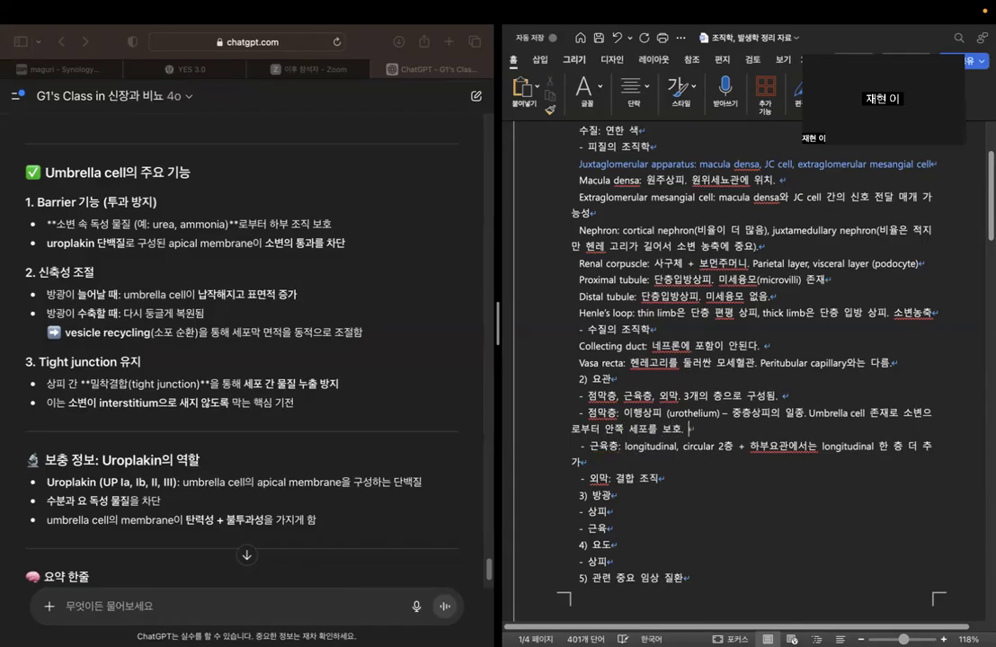
text(uroplakin 등의 물질ㄹ)
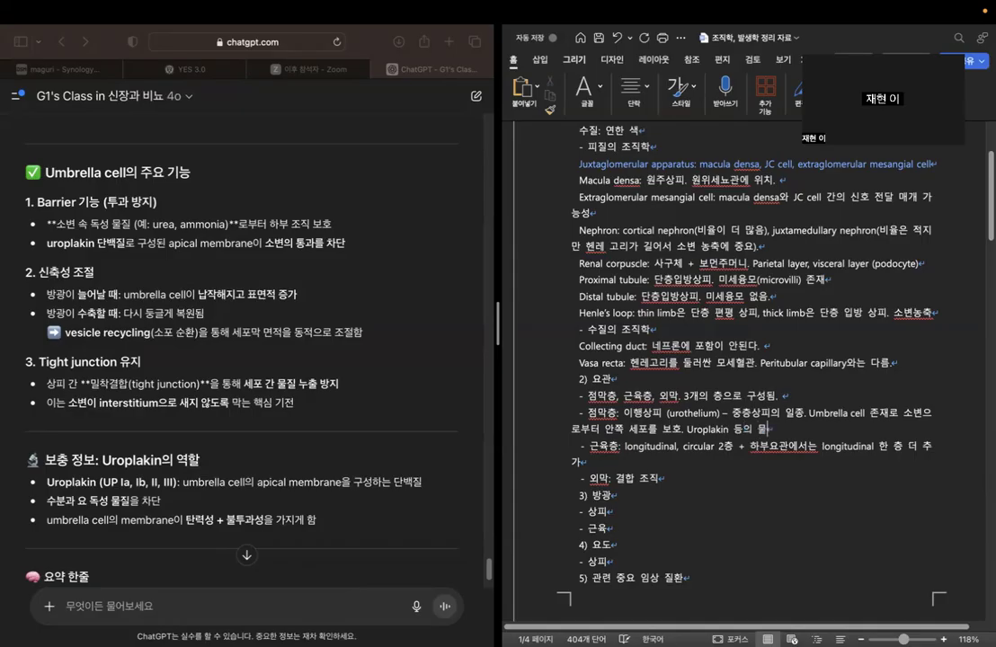
text(ㅗ )
text(방어 작용)
Add "Uroplakin, tight junction 등으로 방어 작용" at the end of the 점막층 note.
key(BackSpace)
key(BackSpace)
key(BackSpace)
key(BackSpace)
key(BackSpace)
key(BackSpace)
text(, 새)
key(BackSpace)
text(tight junction)
key(ctrl+space)
text(드ㅇ으로)
Check the chatbot's section on umbrella cell functions and append "+ 신축성" to the 점막층 note.
scroll(316, 349, down, 2)
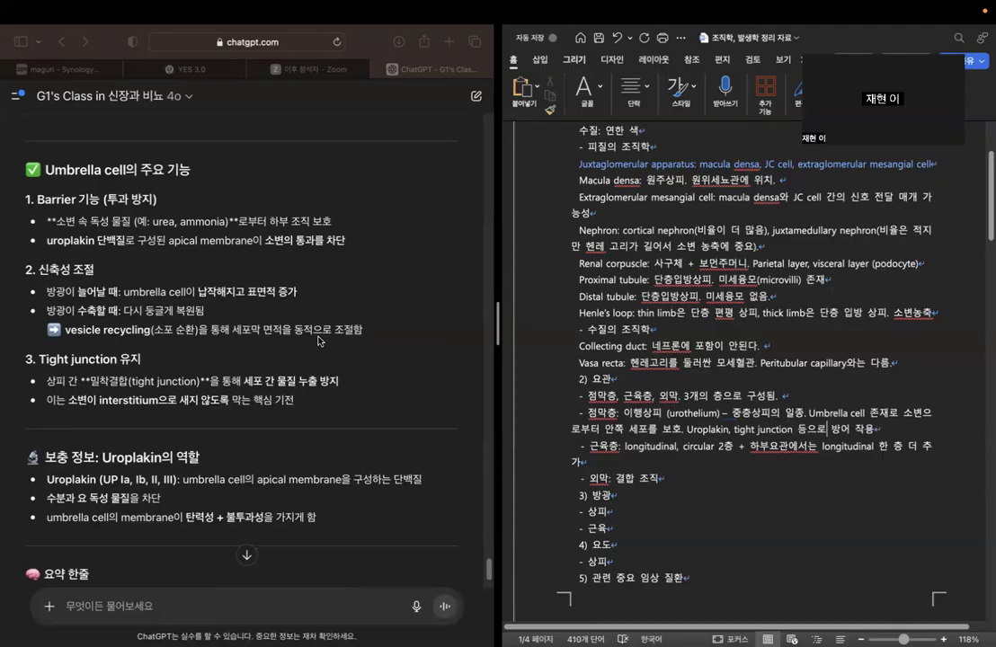
click(104, 256)
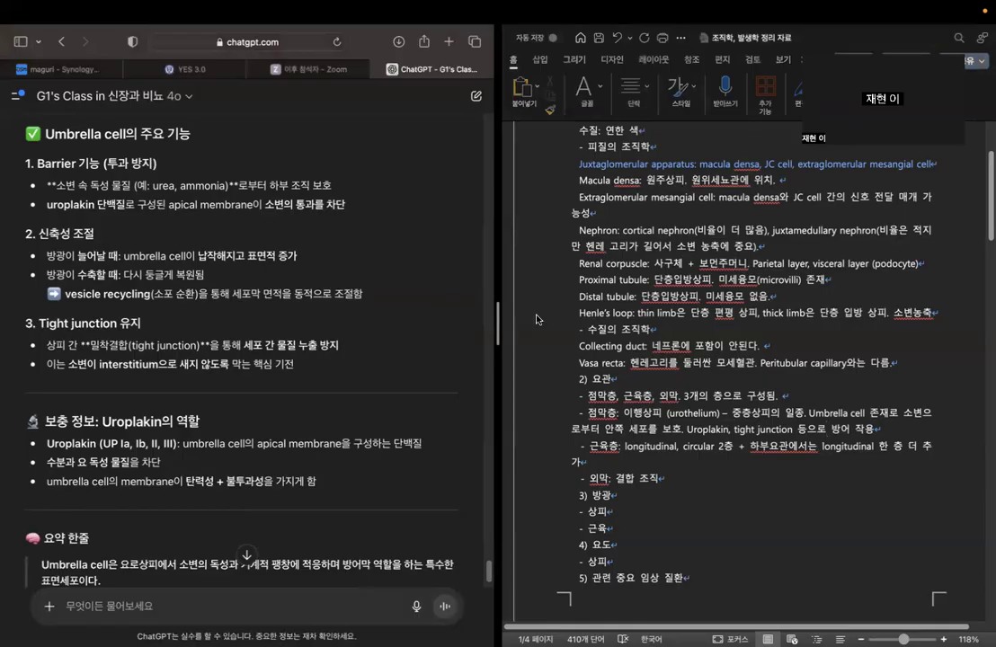
click(895, 432)
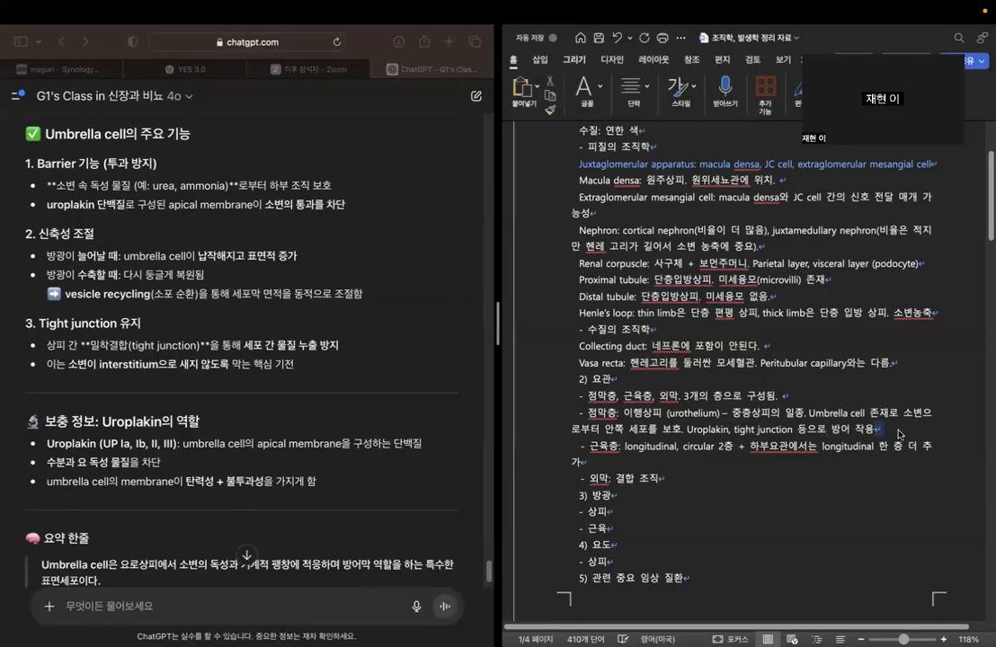
text(+ 신축성)
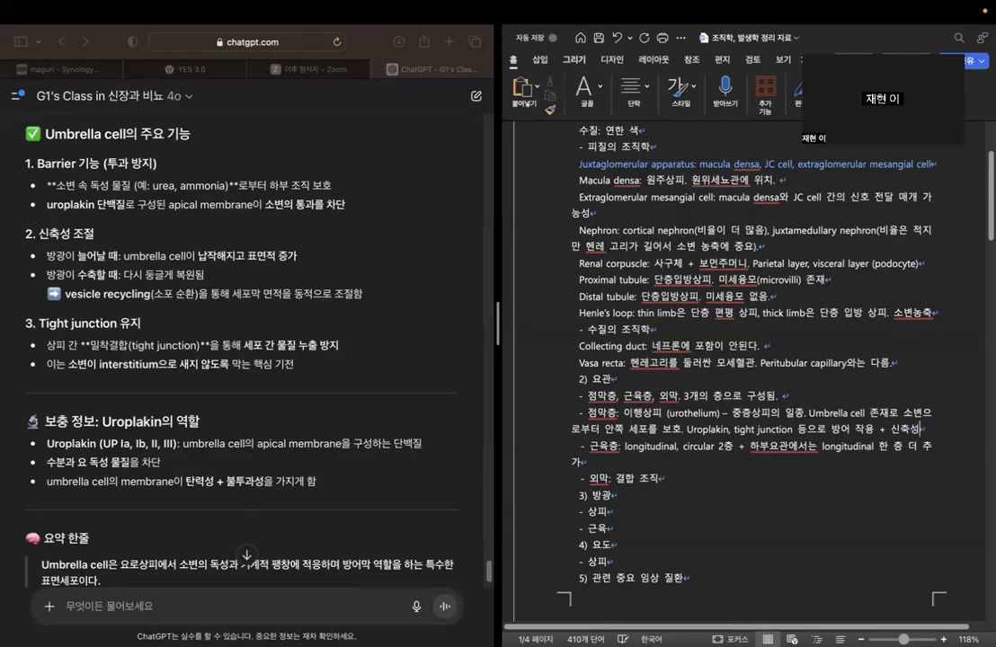
Review the chatbot's umbrella cell summary and the completed 요관 notes, up to the empty 방광 section.
scroll(265, 418, down, 3)
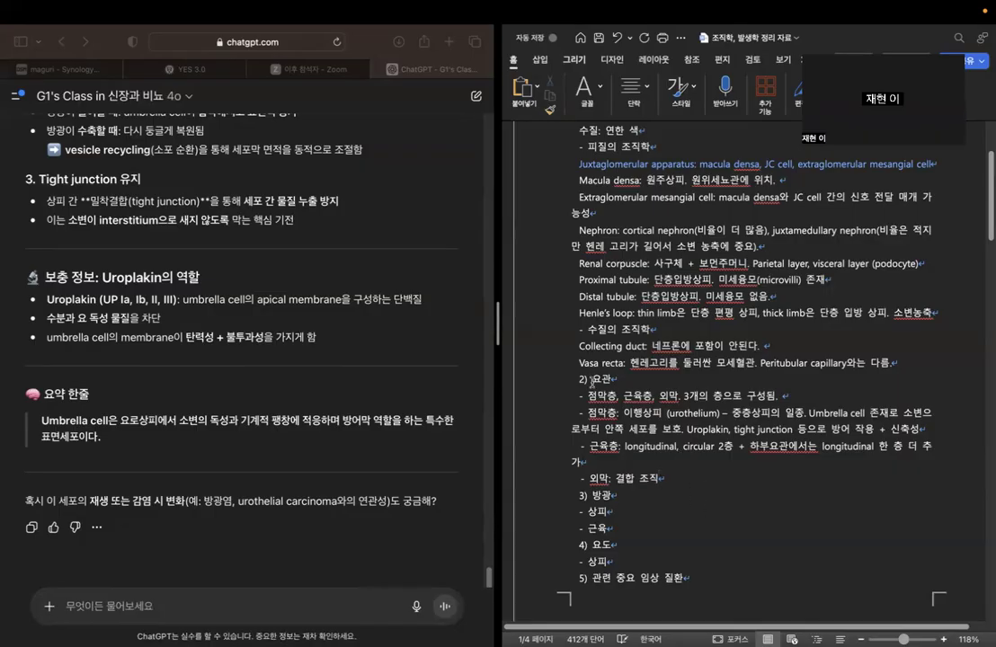
drag(592, 383, 761, 457)
click(709, 461)
double_click(670, 414)
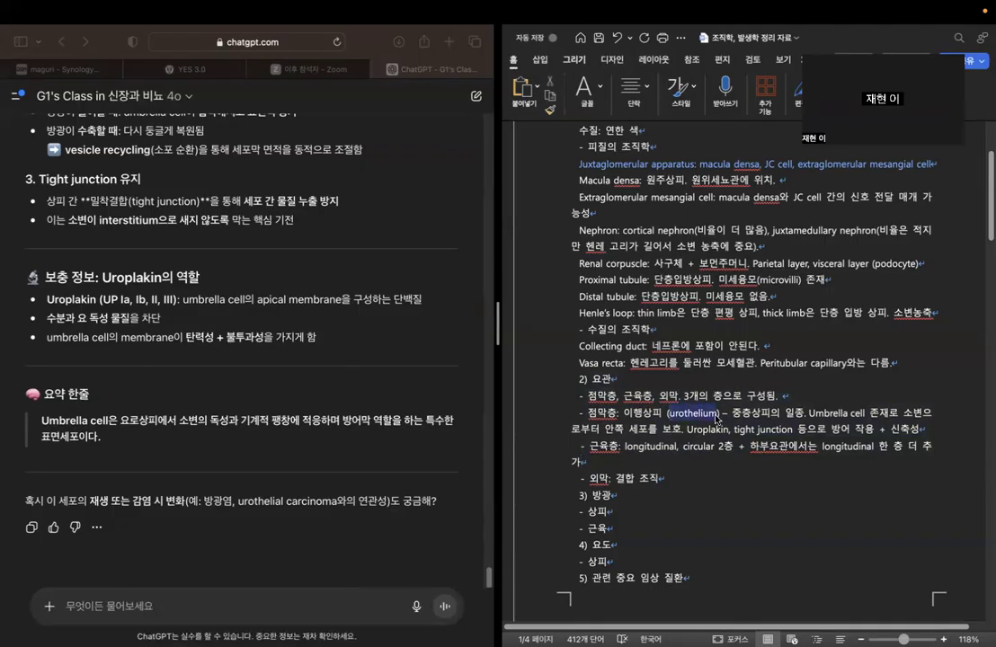
click(627, 383)
click(644, 490)
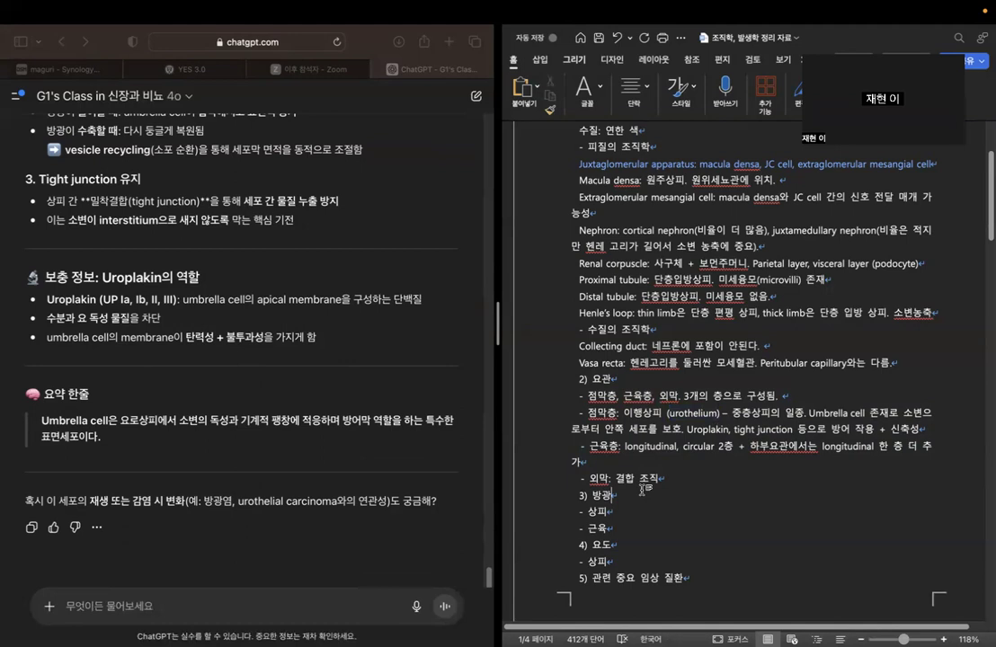
click(635, 516)
Ask the chatbot "그럼 다음으로는 방광이야. 방광의 중요 조직학적 특징을 정리해줘".
click(333, 601)
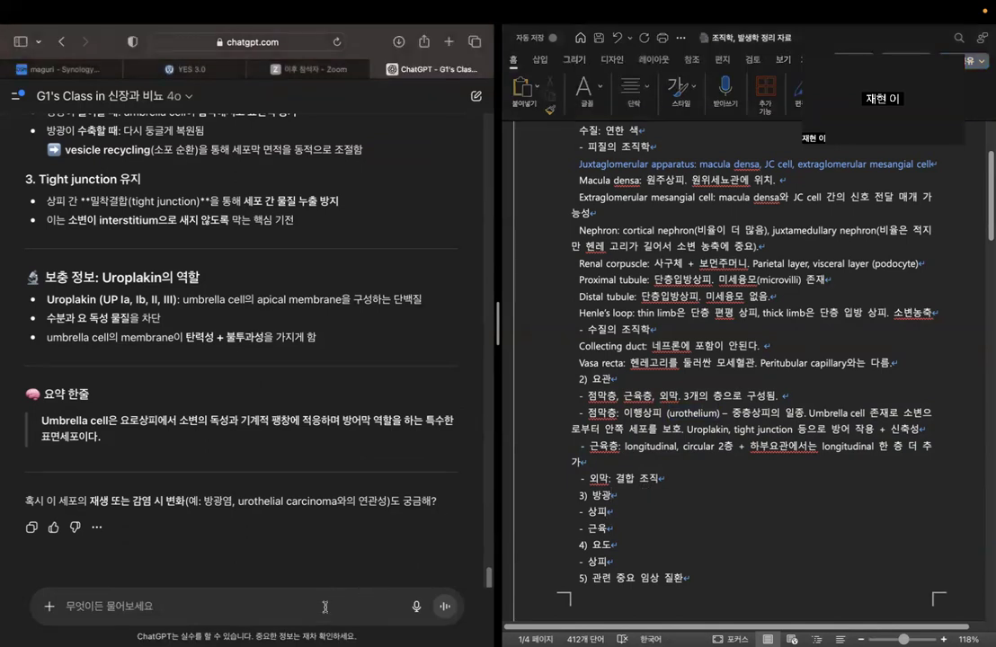
text(그럼 다음으로는 )
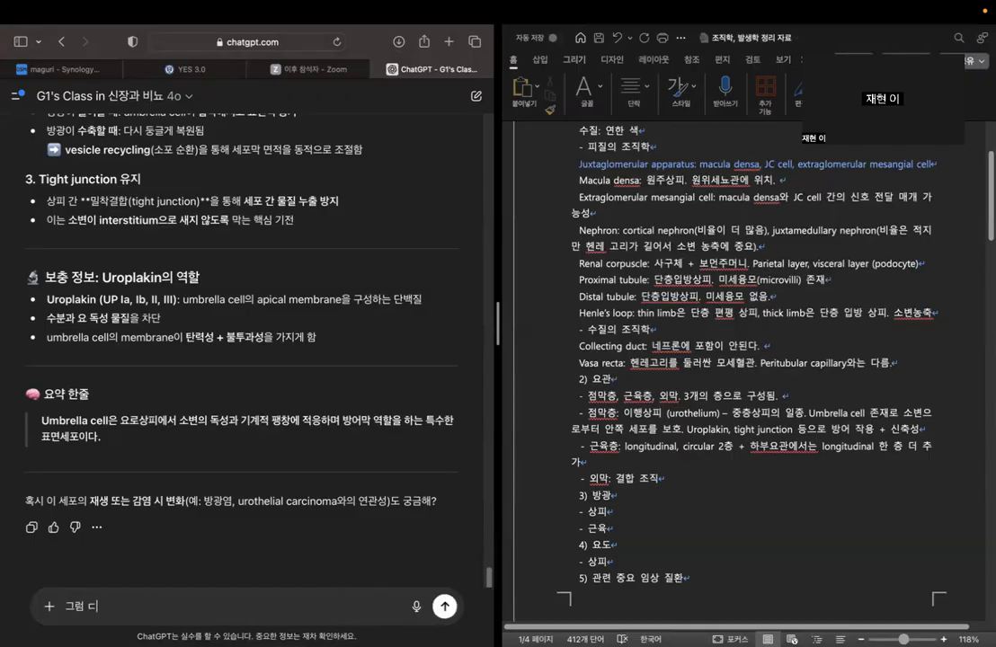
text(방광이에. 방광)
text(의 중요 조직)
text(학적 )
text(특징이)
text( 정리해줘)
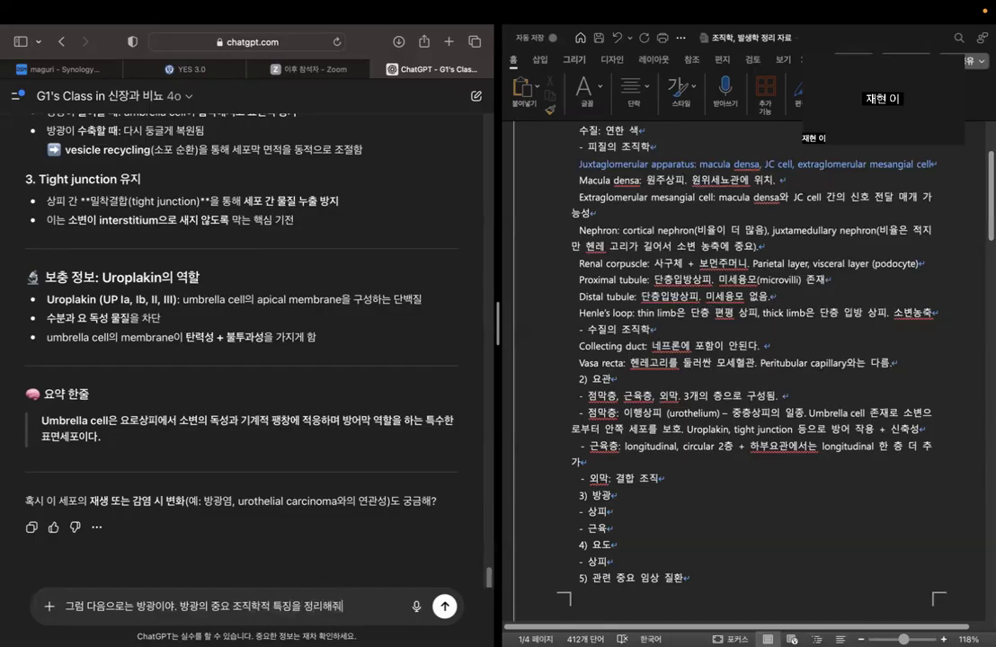
key(Return)
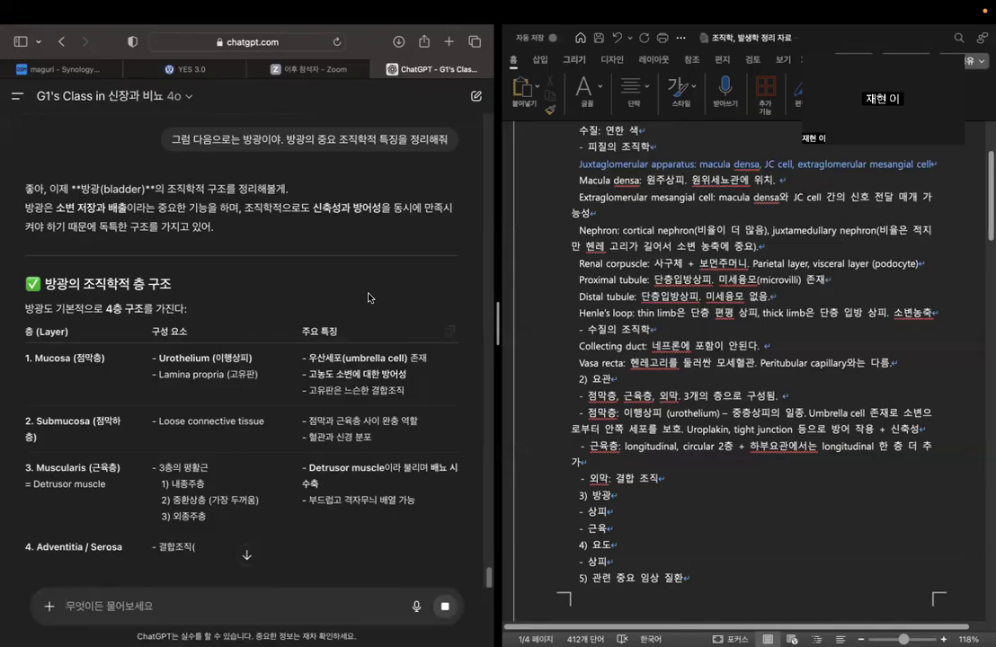
Examine the chatbot's table of the bladder's histological layers, especially the mucosa components and features.
scroll(368, 294, down, 1)
scroll(368, 295, down, 1)
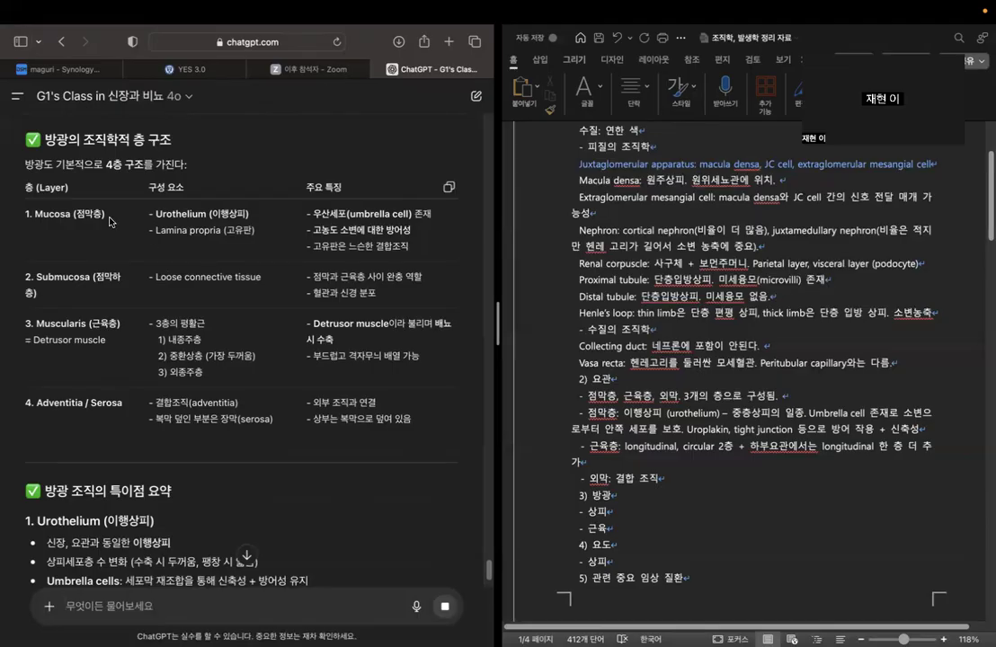
drag(157, 213, 422, 235)
click(274, 276)
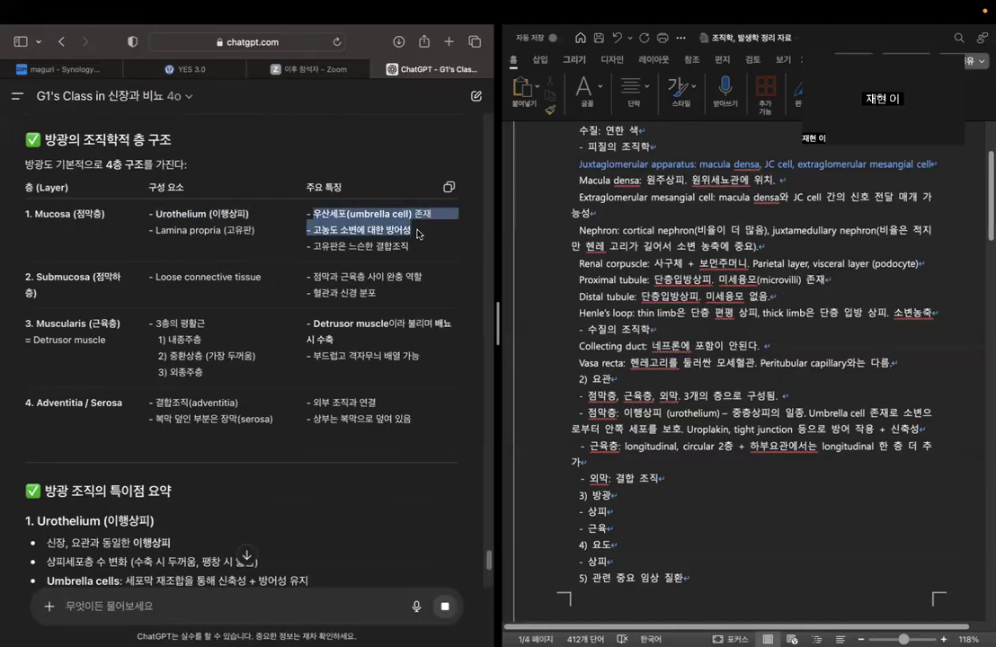
click(422, 234)
drag(342, 231, 426, 254)
click(427, 253)
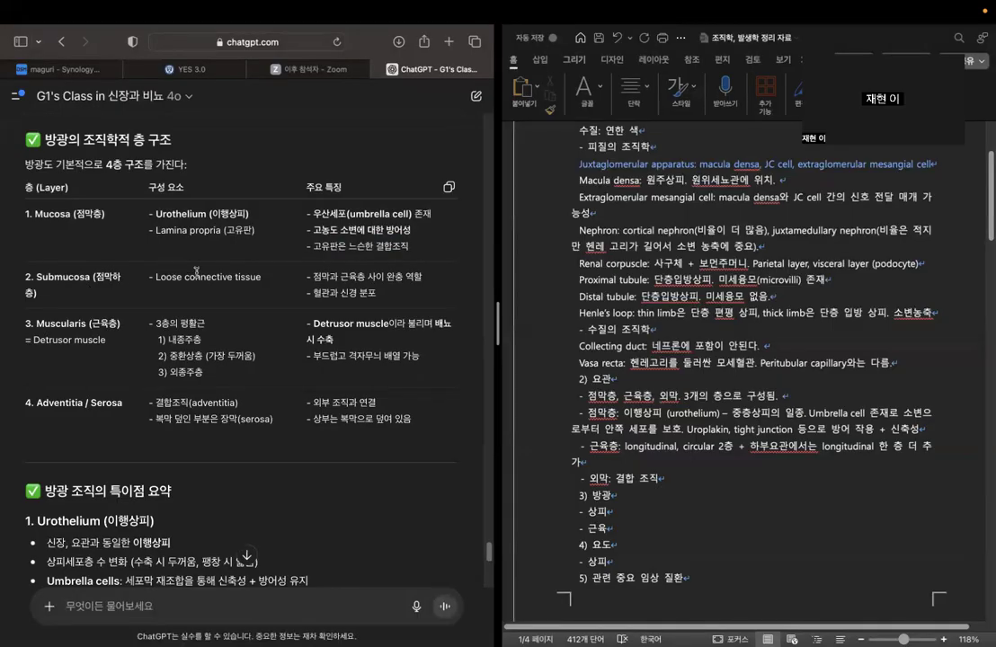
Add the bullets "점막하층" and "외막" after "근육" in the 방광 section of the Word outline.
click(620, 516)
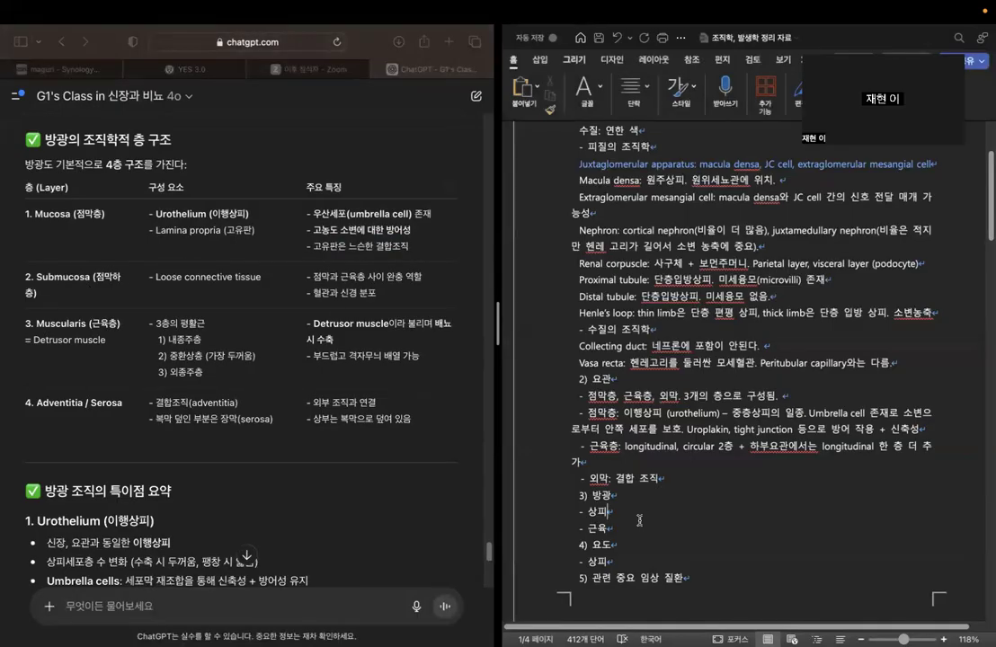
key(Return)
text(- 점막하츠)
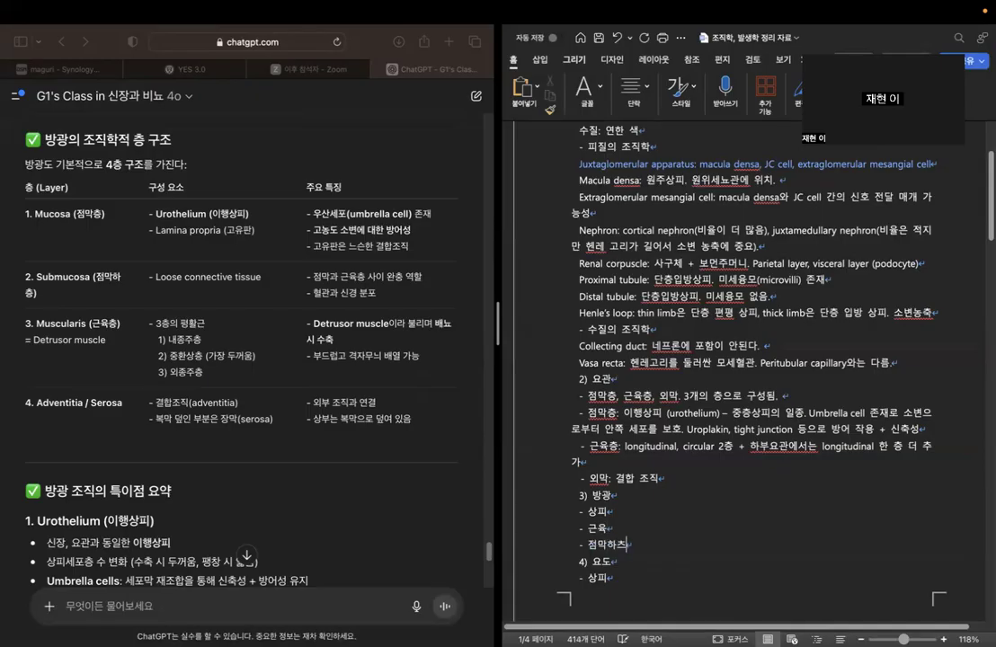
key(Return)
text(-)
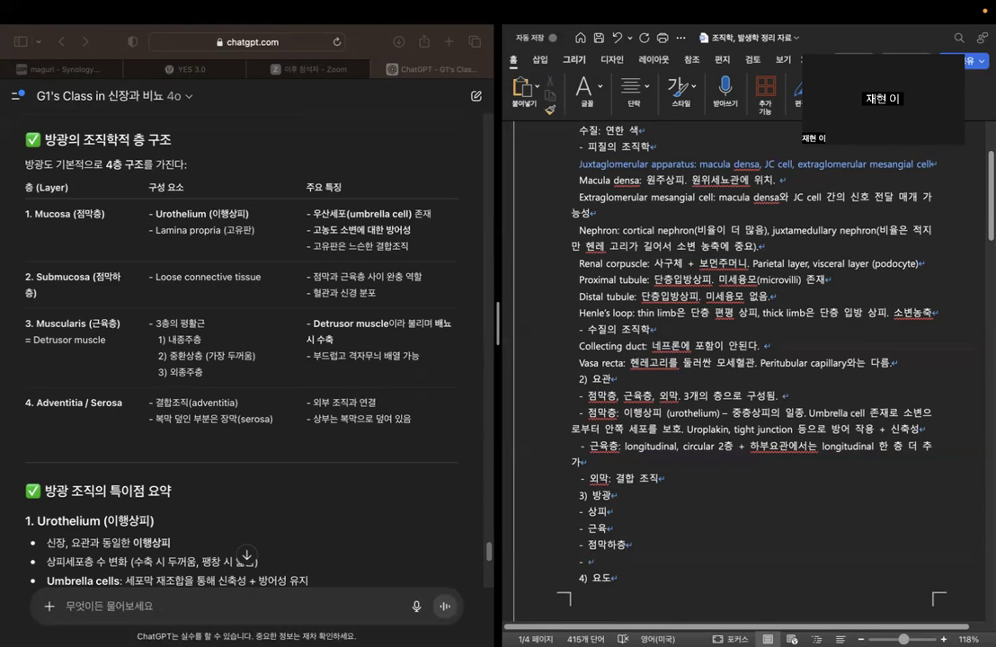
key(ctrl+space)
text(외마)
Complete the 상피 bullet under 방광 with ": 요관과 유사".
click(654, 508)
text(: 요관과 유사)
Complete the 근육 bullet under 방광 with ": 3층으로 구성됨. Detrusor m.".
key(Down)
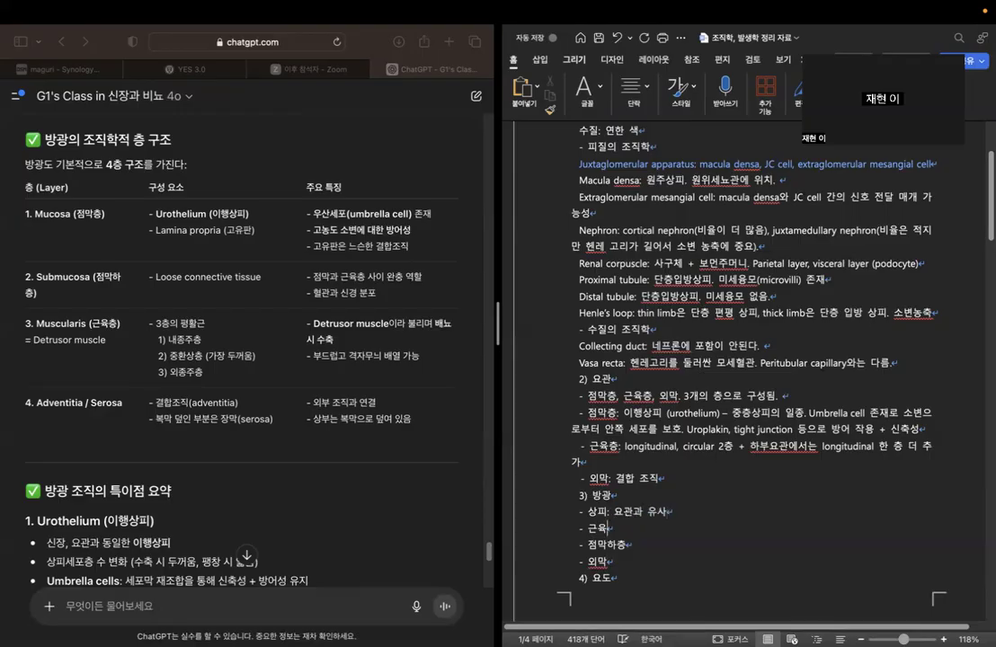
key(ctrl+space)
text(:)
key(ctrl+space)
text(3층으로 구성도)
text(ㅣㅁ)
key(ctrl+space)
text(/)
text(. )
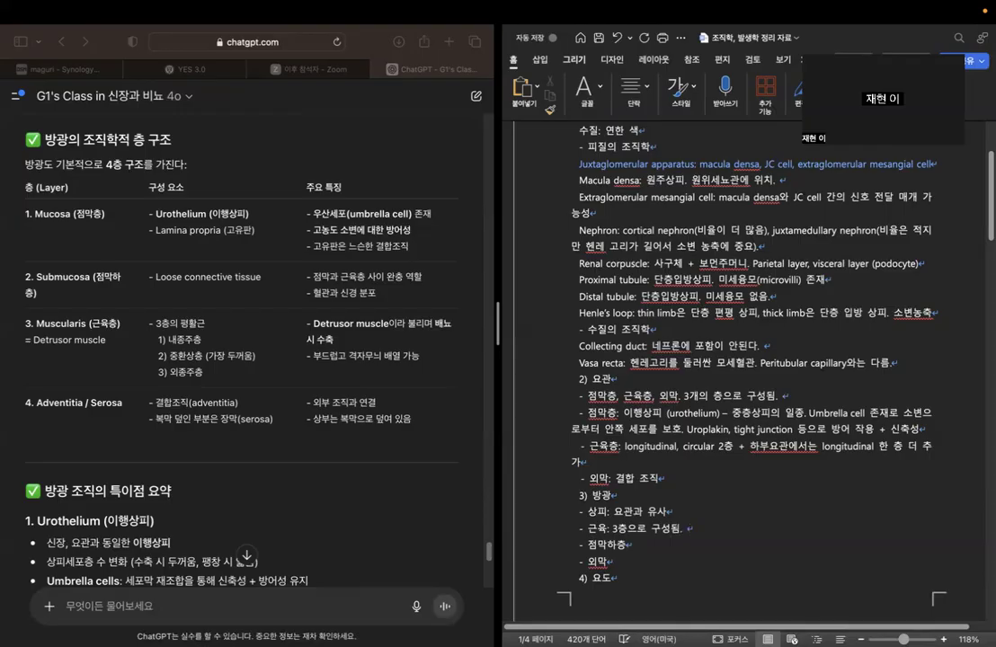
text(detrusor)
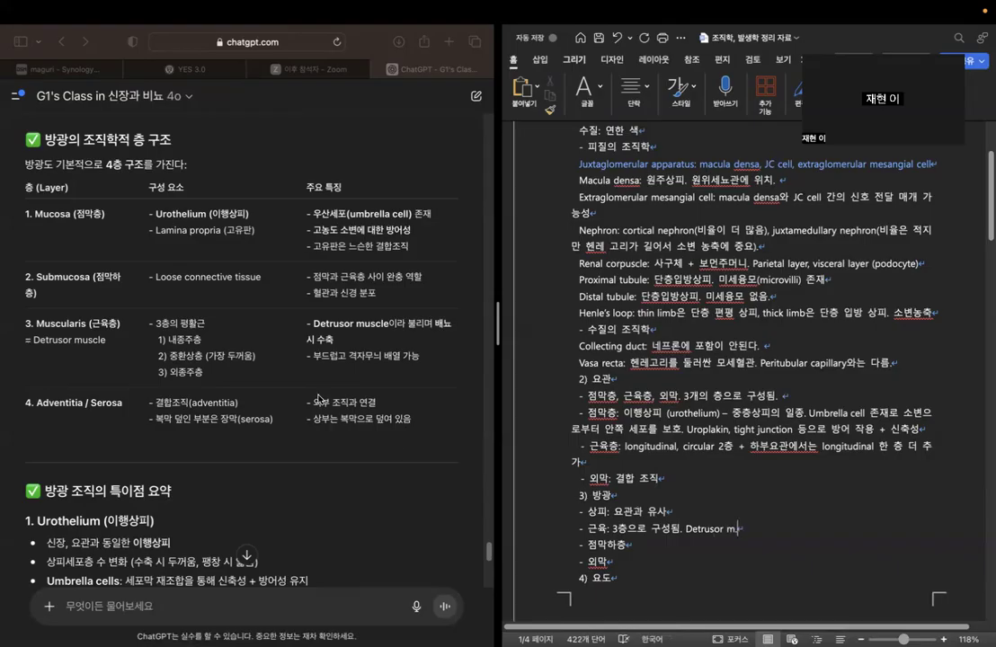
Review the rest of the chatbot's bladder answer: detrusor muscle, adventitia, urothelium, trigone, functional links and key summary table.
drag(310, 323, 350, 344)
drag(36, 403, 241, 404)
click(361, 398)
scroll(362, 398, down, 5)
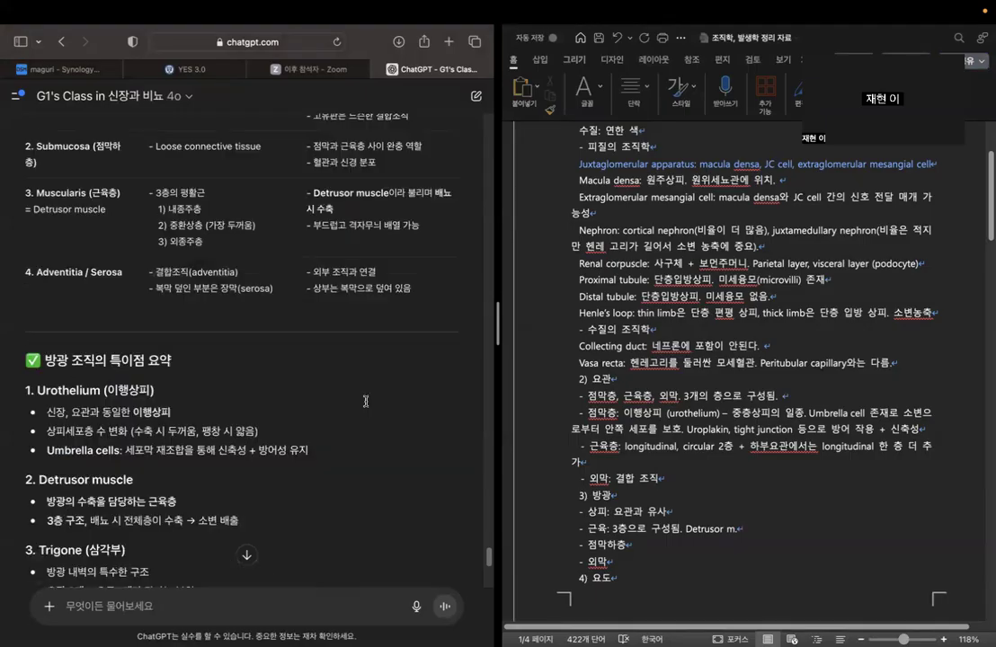
scroll(162, 252, up, 3)
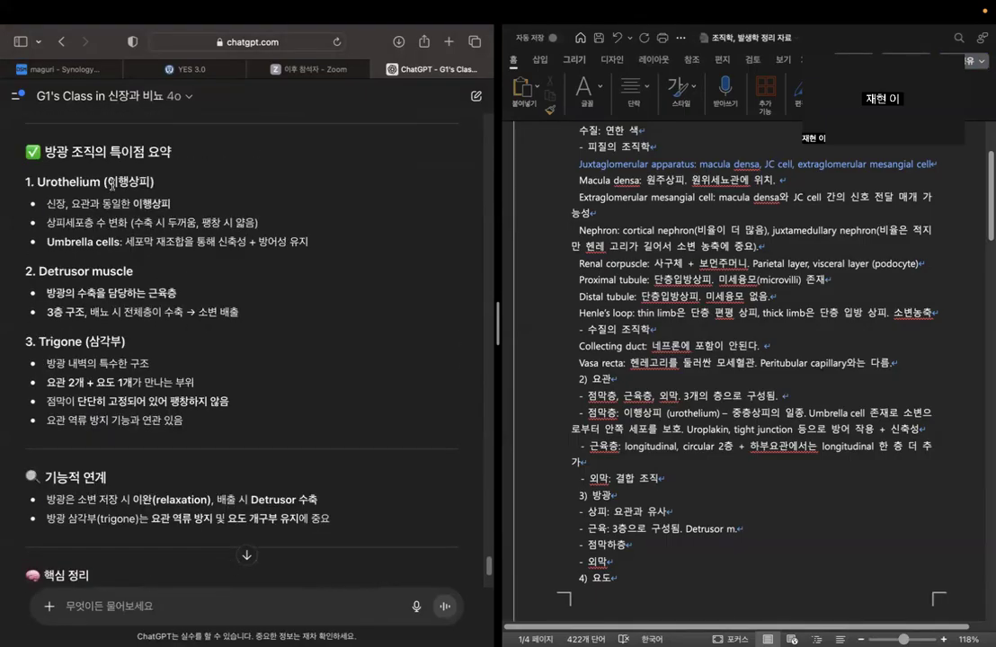
drag(107, 181, 183, 205)
click(214, 235)
drag(40, 343, 126, 343)
drag(47, 381, 176, 388)
click(201, 385)
scroll(324, 375, down, 3)
scroll(389, 328, down, 1)
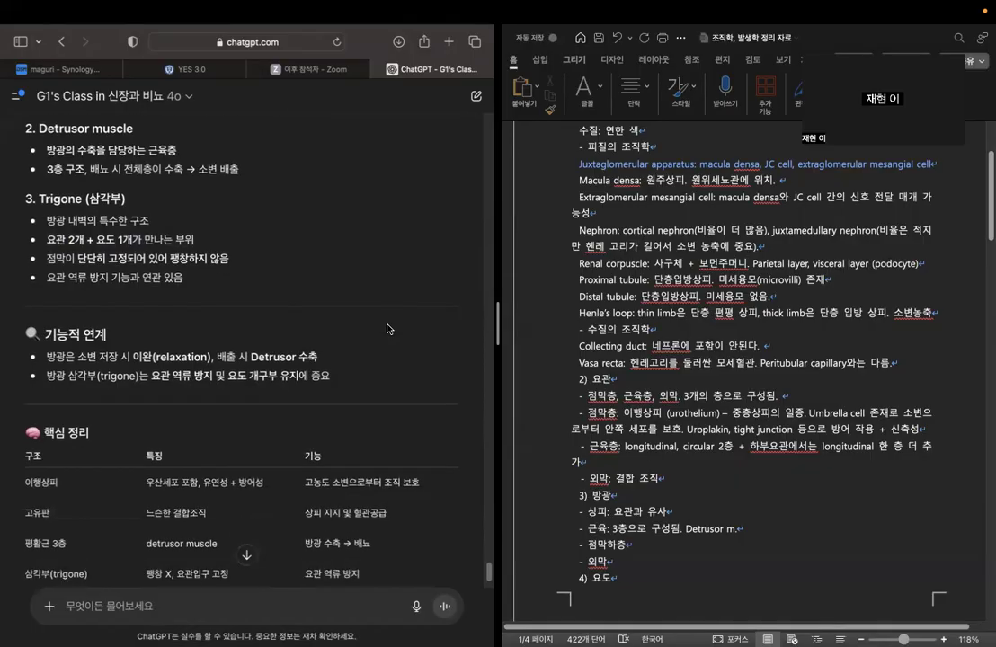
drag(82, 357, 338, 360)
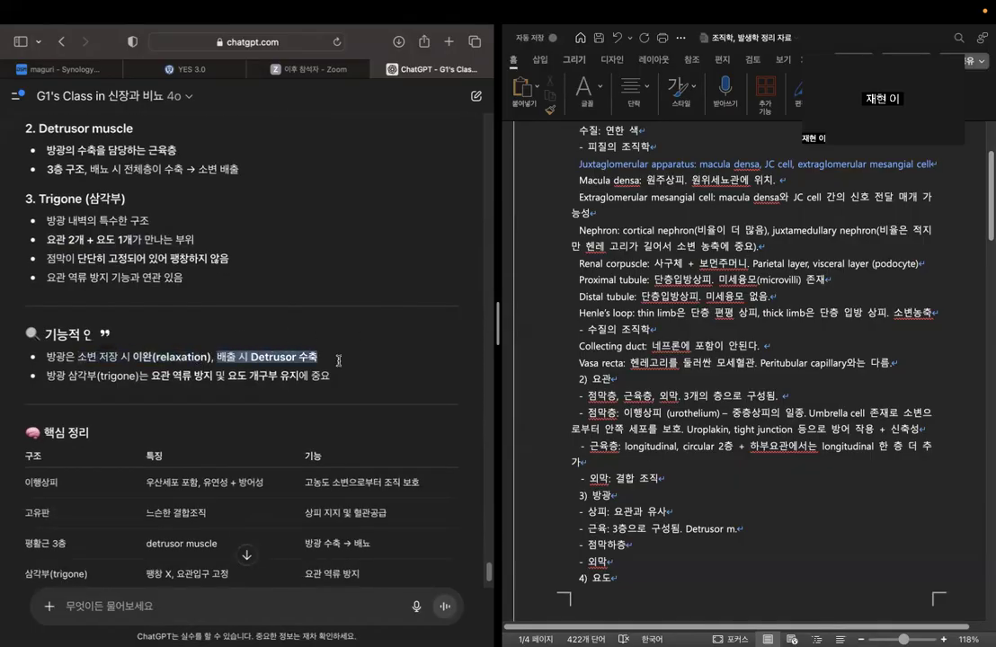
click(345, 285)
scroll(397, 336, down, 4)
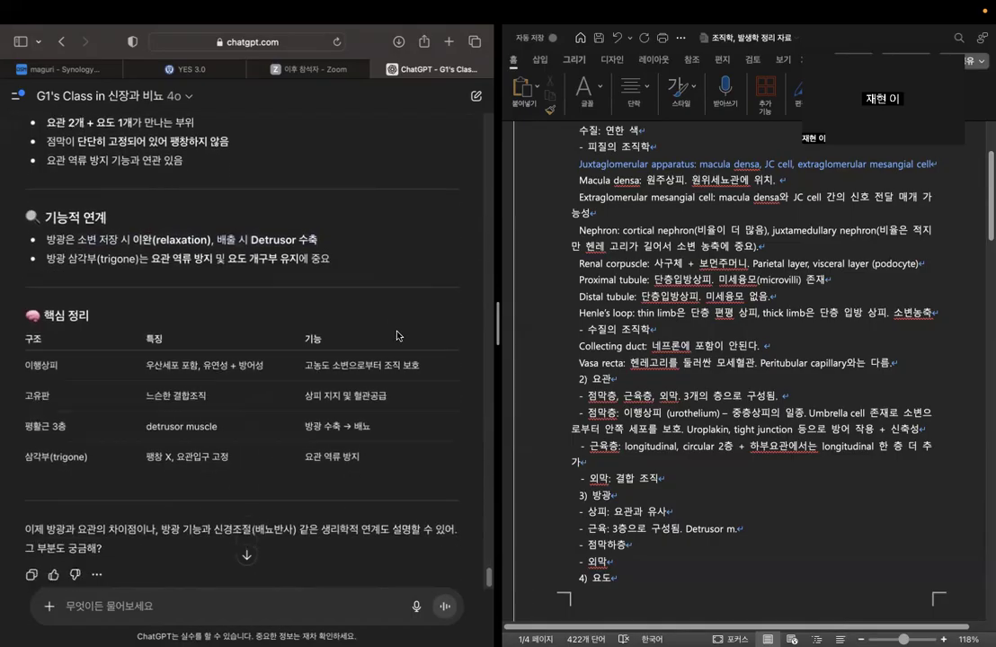
scroll(399, 336, down, 2)
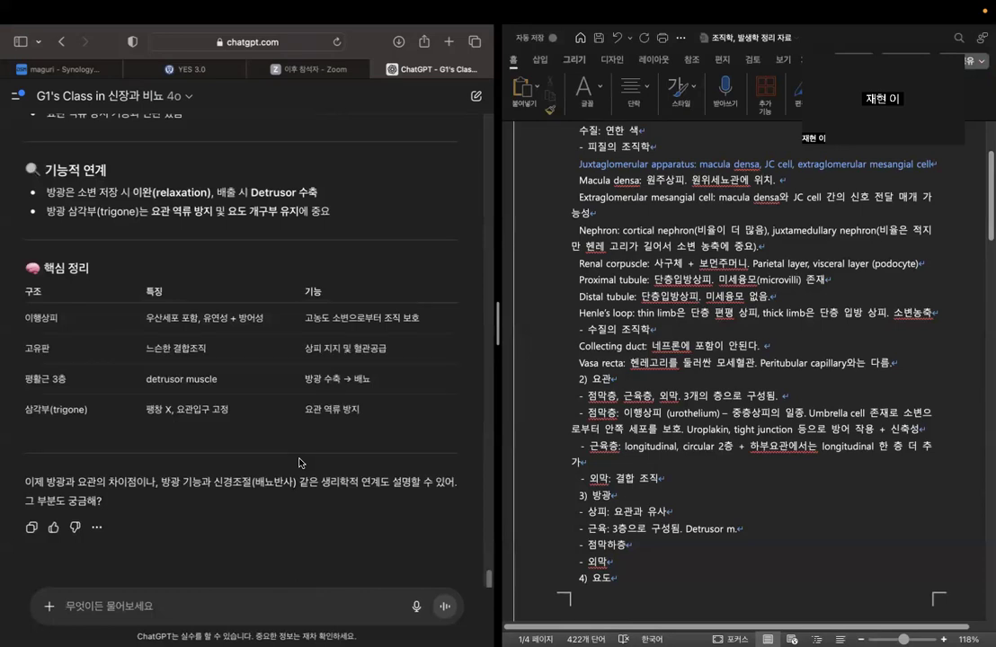
Ask the chatbot "방광과 요관의 조직학적 특징이 비슷한것 같아. 이 둘을 구분할 수 있는 주요 차이점이 있을까?".
text(벼)
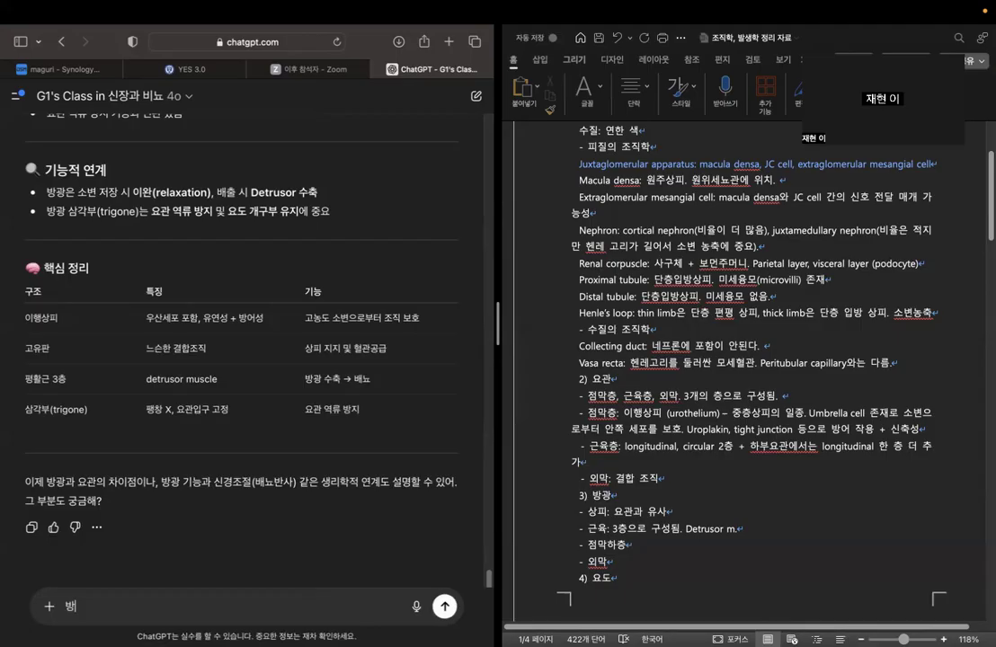
key(BackSpace)
key(BackSpace)
key(BackSpace)
text(그럼)
key(BackSpace)
text(방광괴)
text( 이)
key(BackSpace)
text(요관의 죄직학적 특징이 비슷해)
key(BackSpace)
text(한것 ㄱ같아. 이 둘을 구분할 수 있는 쥐)
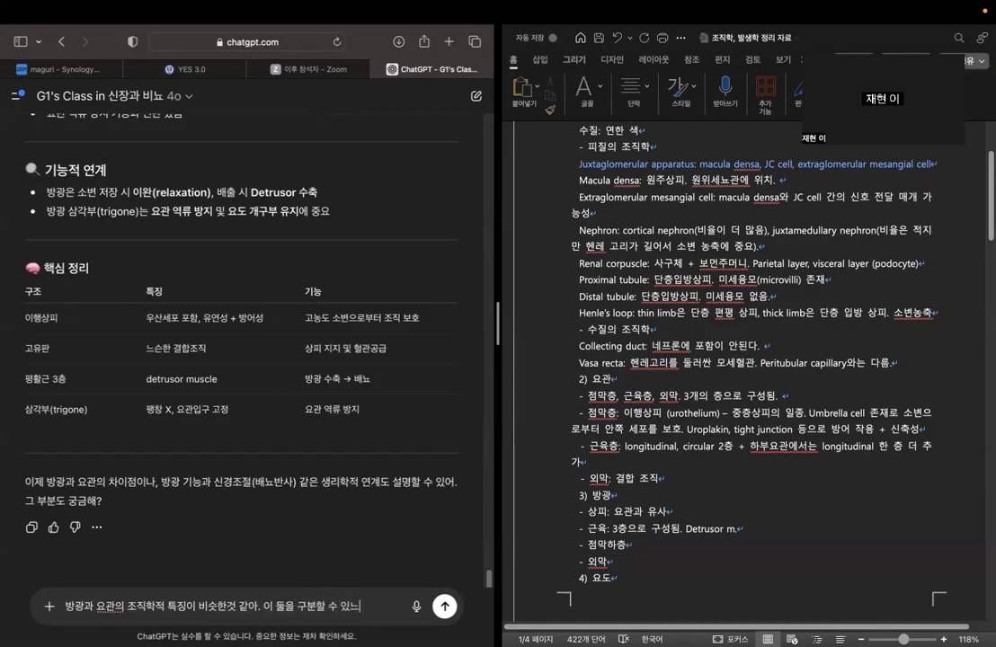
text(요 차이점이 있을)
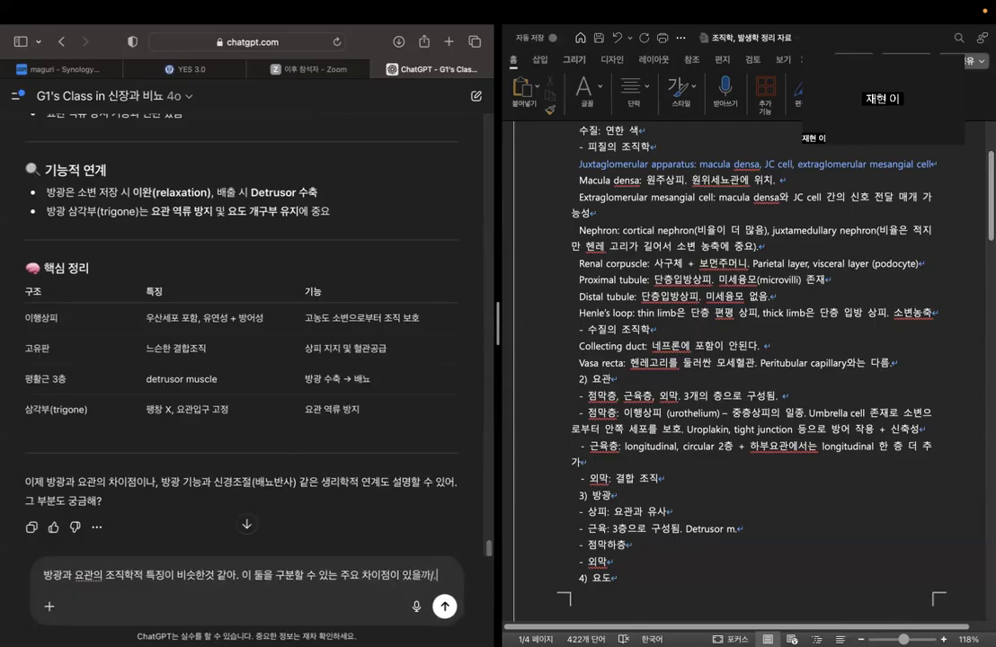
text(까?)
key(Return)
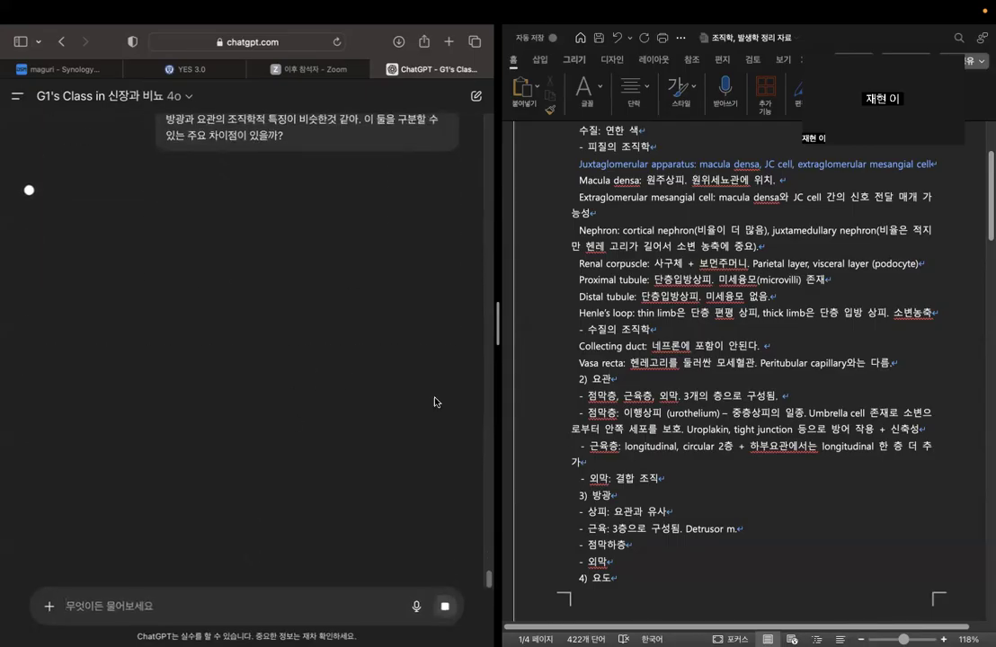
Add the line "* 방광과 요관의 조직학적 차이:" below the 외막 bullet in the 방광 section.
click(680, 559)
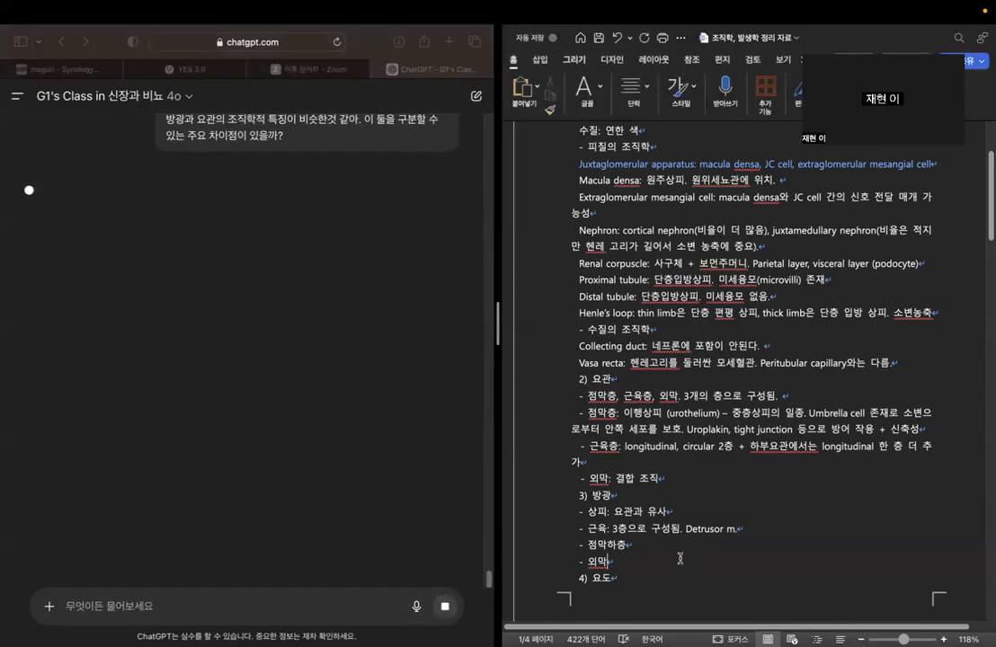
key(Return)
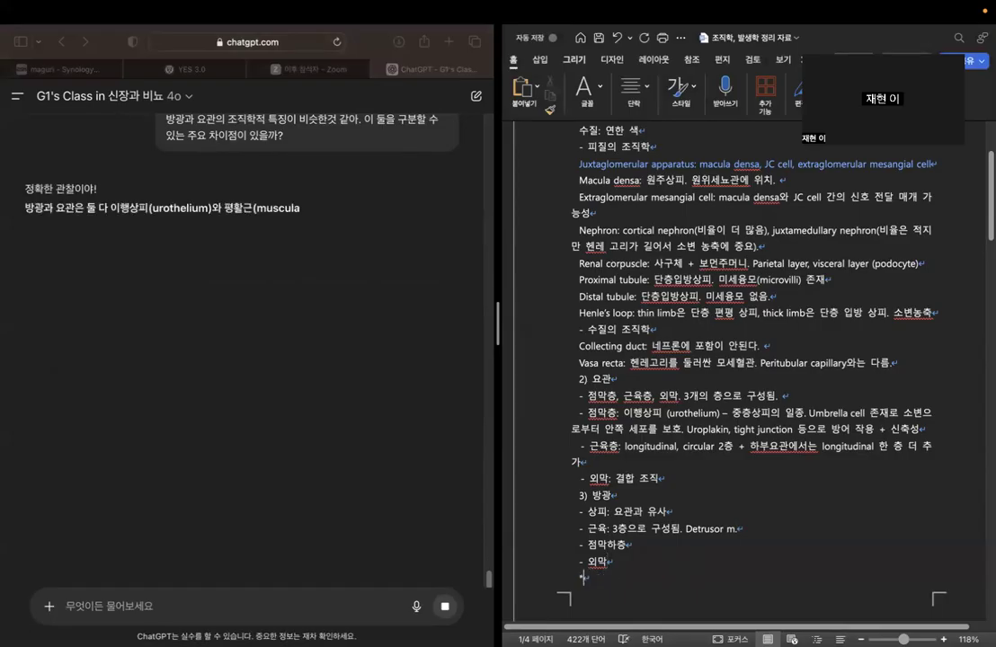
text(방)
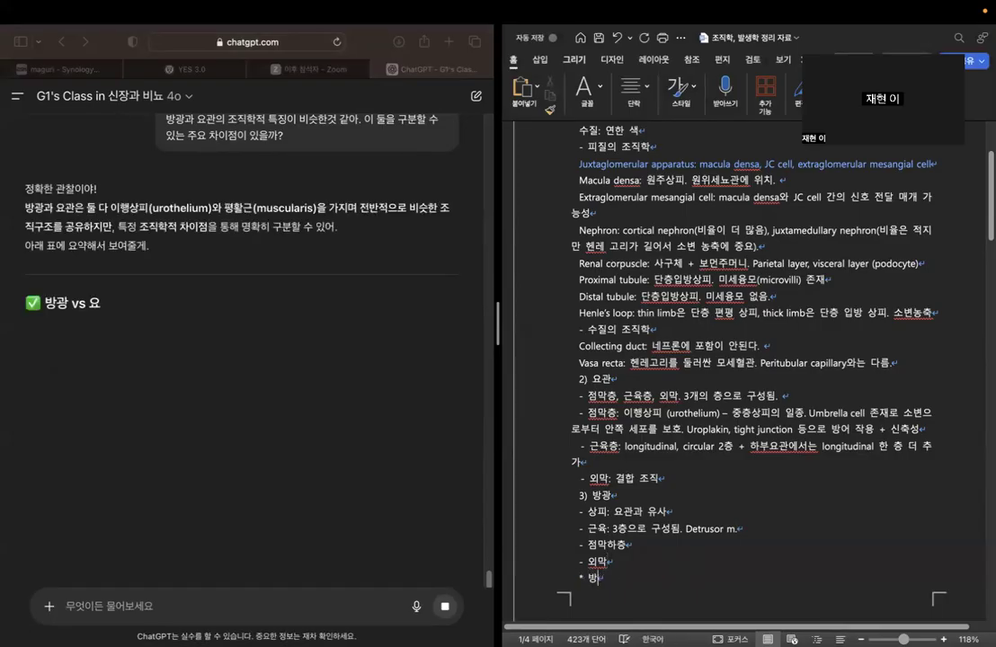
text(광과 요관의 조)
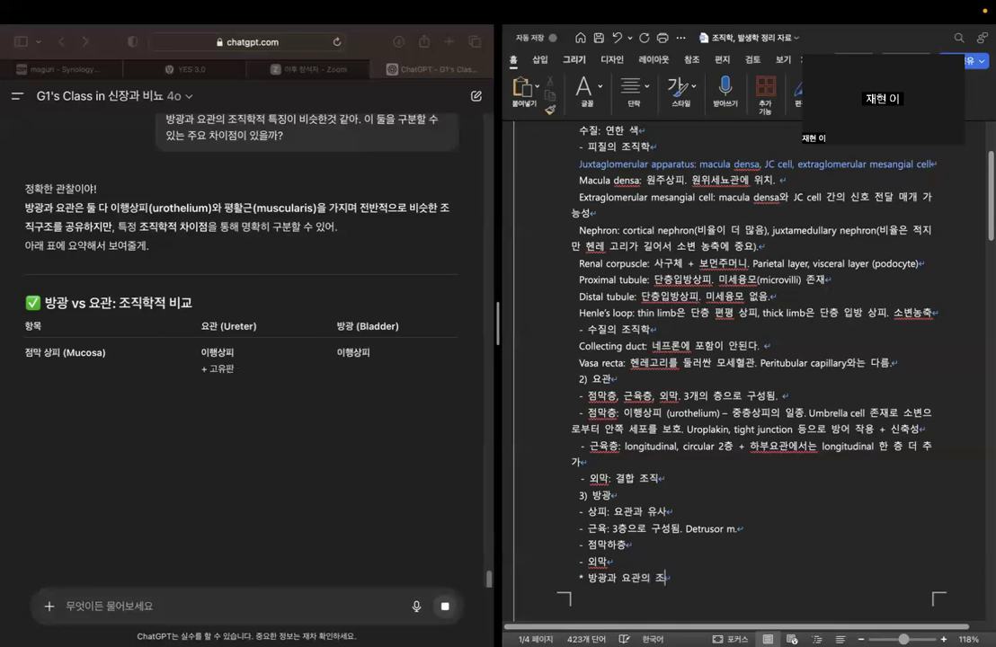
text(직학적 차)
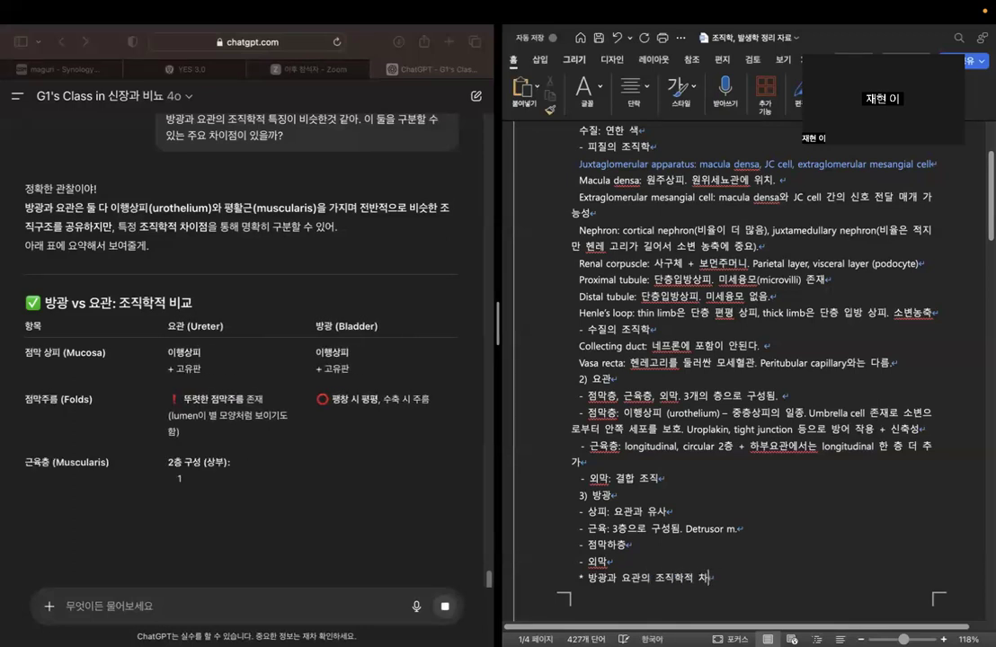
text(이:)
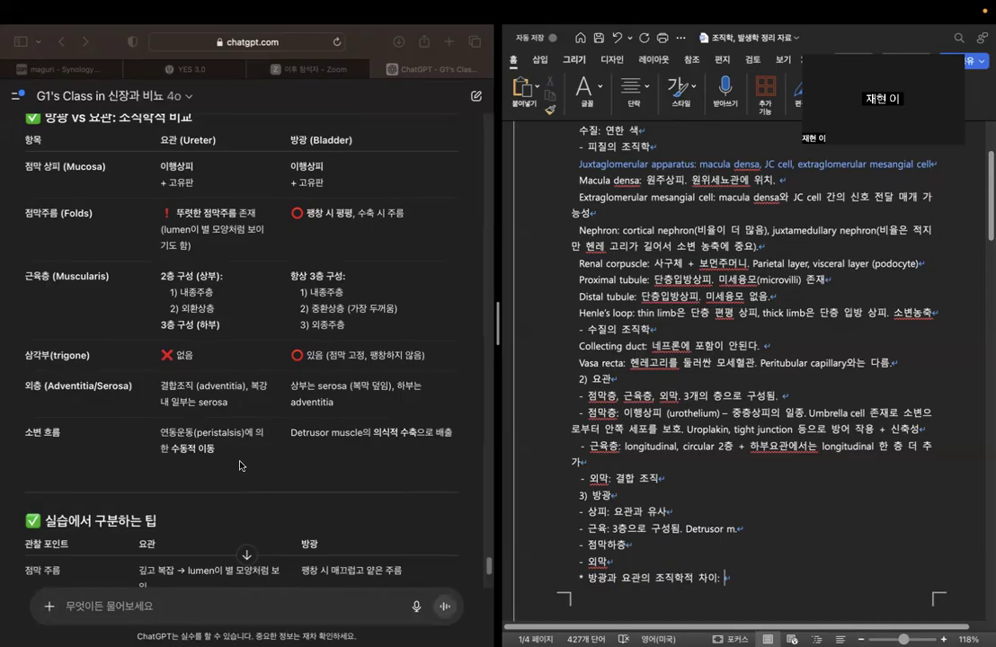
Read the chatbot's bladder versus ureter comparison and its practical tips, focusing on the 점막 주름 row.
scroll(344, 414, down, 4)
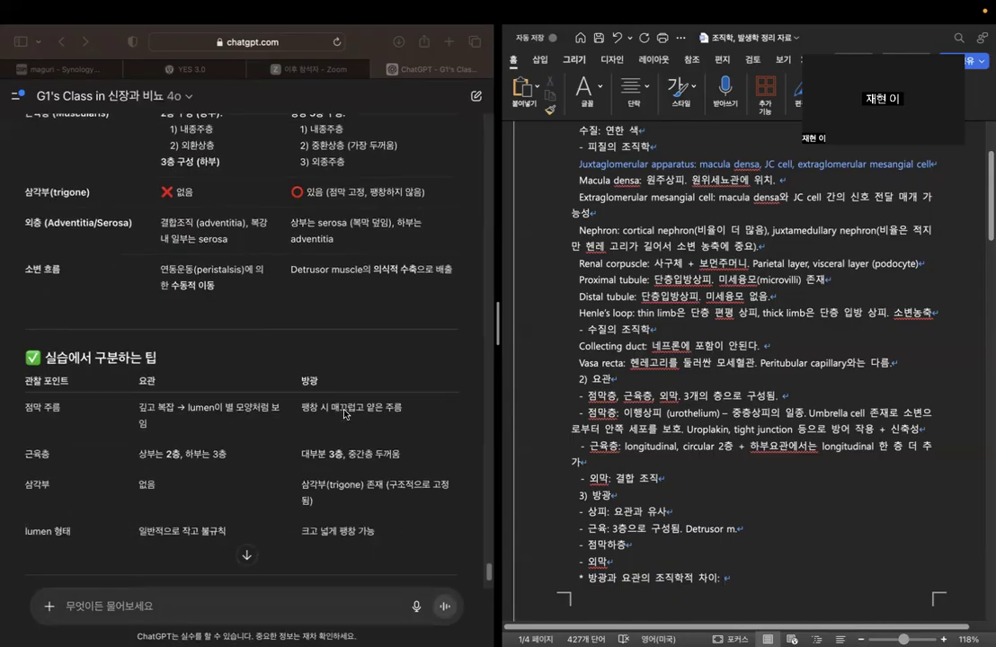
scroll(344, 414, down, 3)
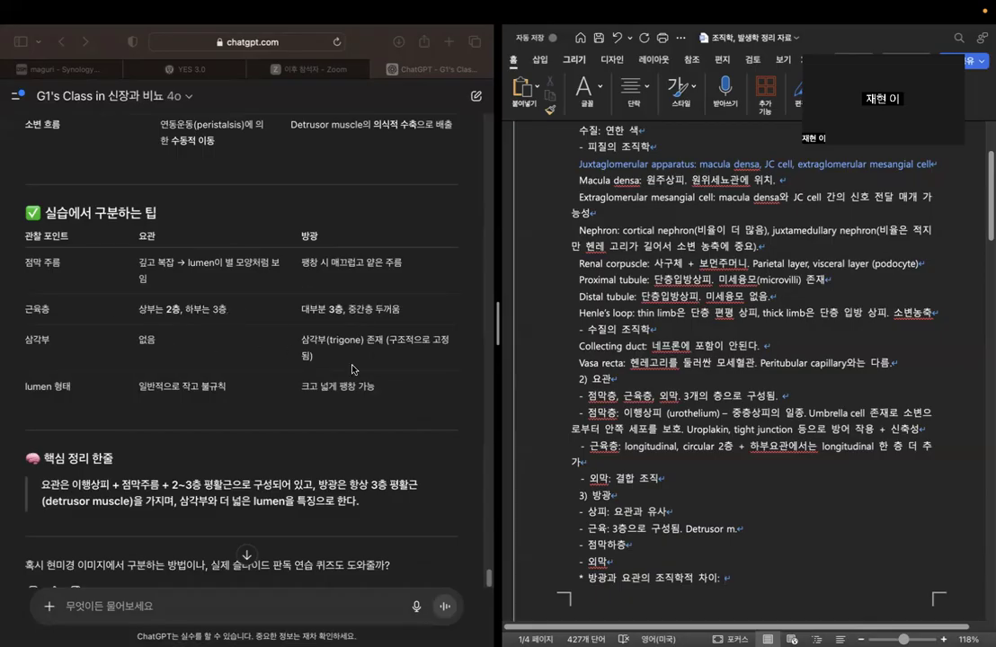
scroll(325, 334, down, 2)
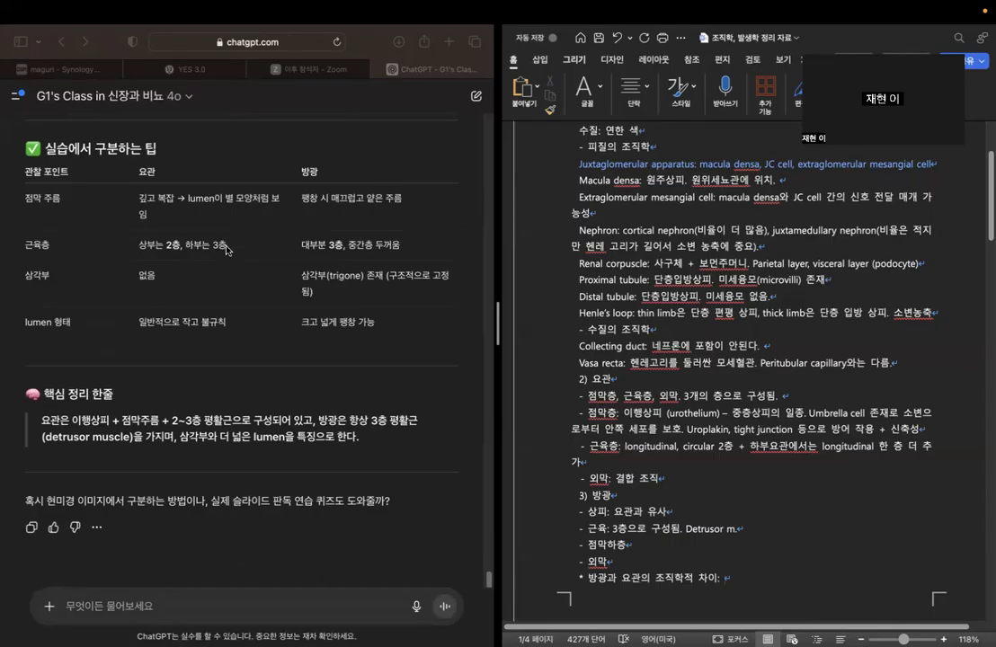
click(100, 198)
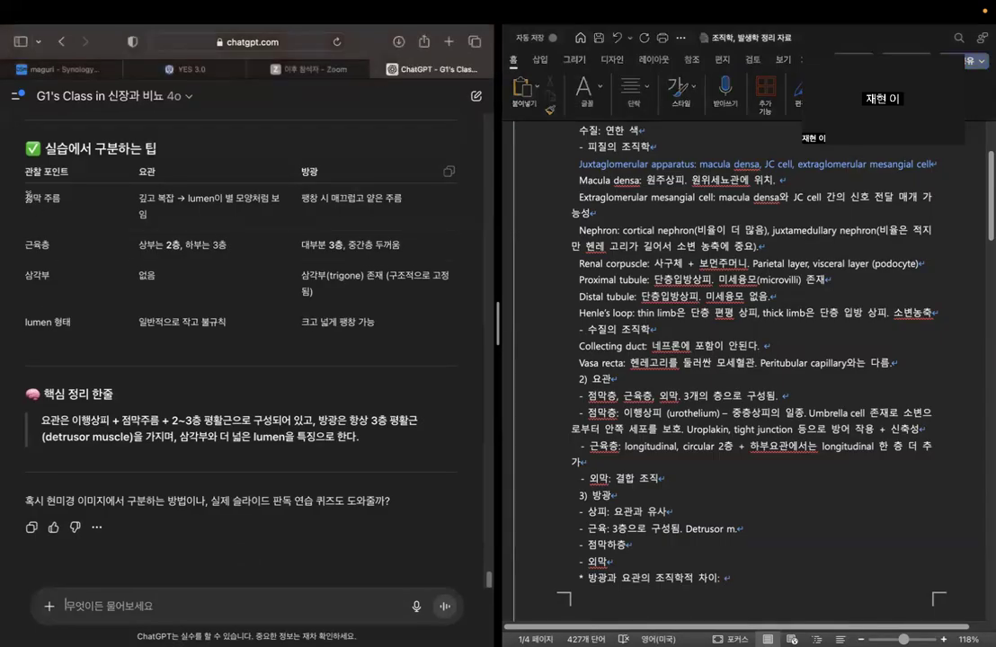
triple_click(100, 198)
click(87, 210)
Complete the 방광과 요관의 조직학적 차이 line with "점막 주름의 모양 차이. 요관은 별모양. 방광은 매끈함. 근육층도 차이가 있음.".
click(712, 576)
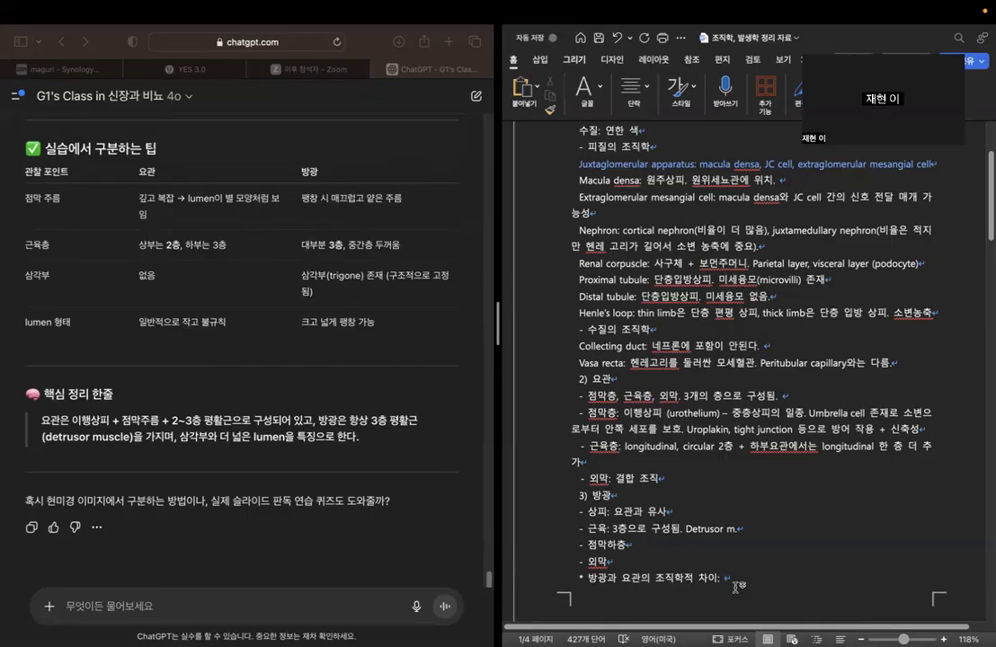
text(점막 주름의 마)
key(BackSpace)
text(모양 차이. )
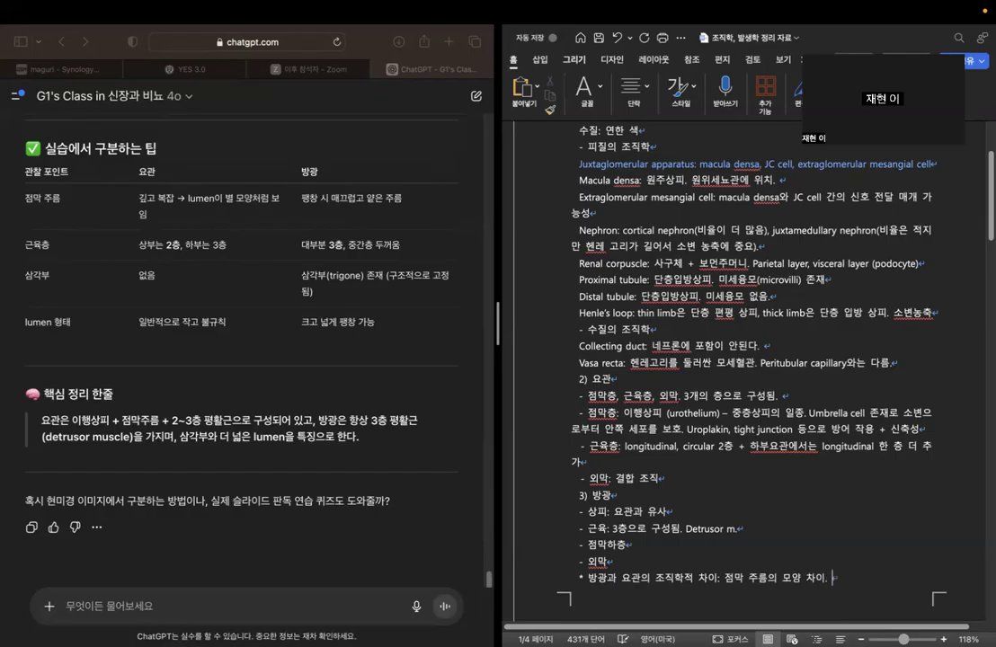
text(요관은 별모양)
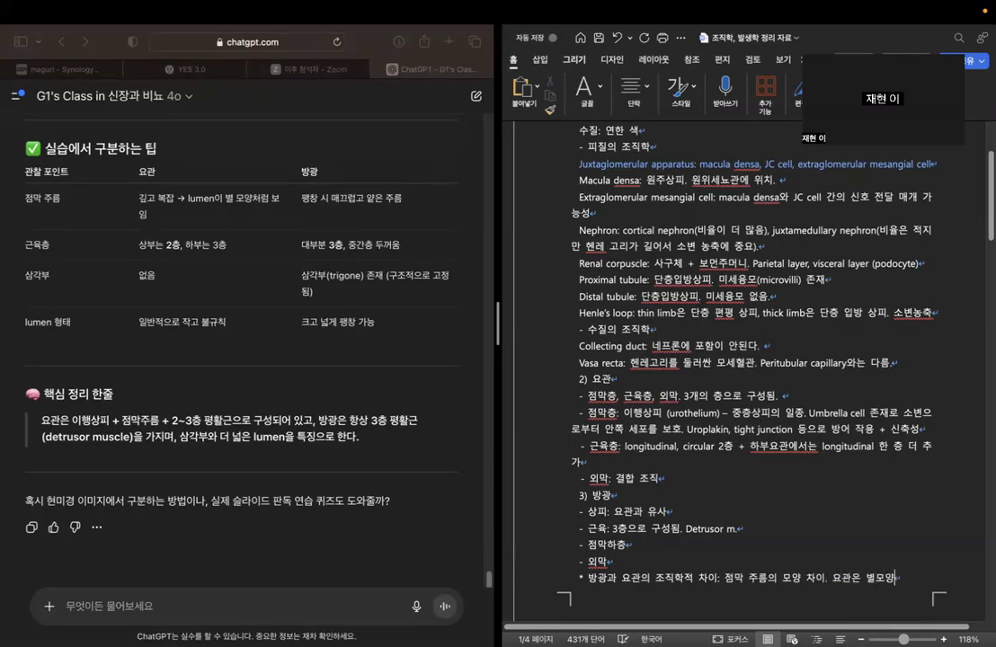
text(. 방광은 )
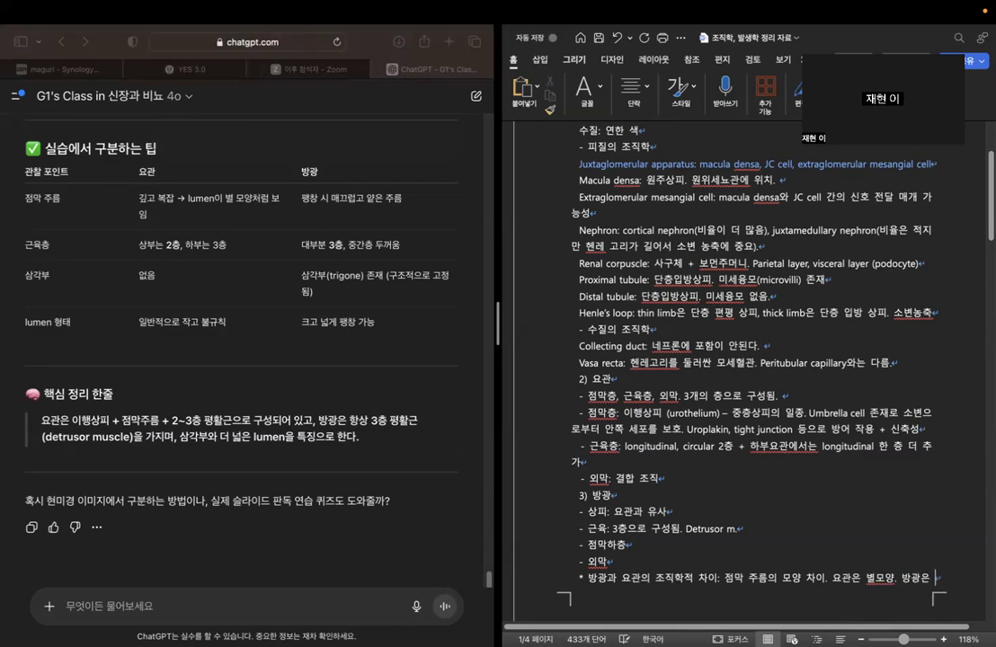
text(매끄ㄴ함.)
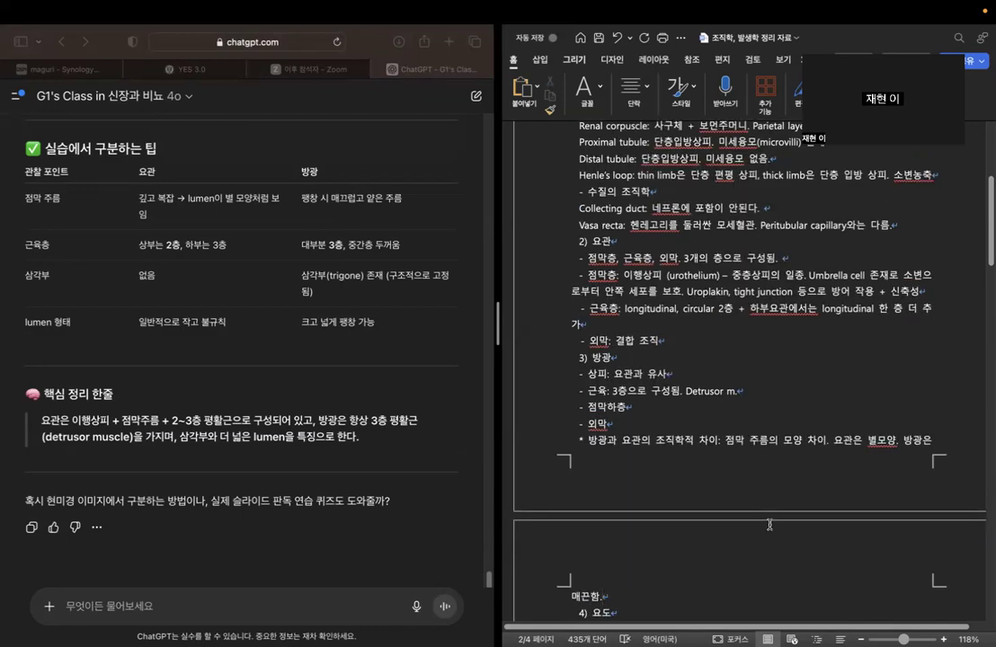
text( 근육)
text(ㅊㅡㅇ도 차이가 이)
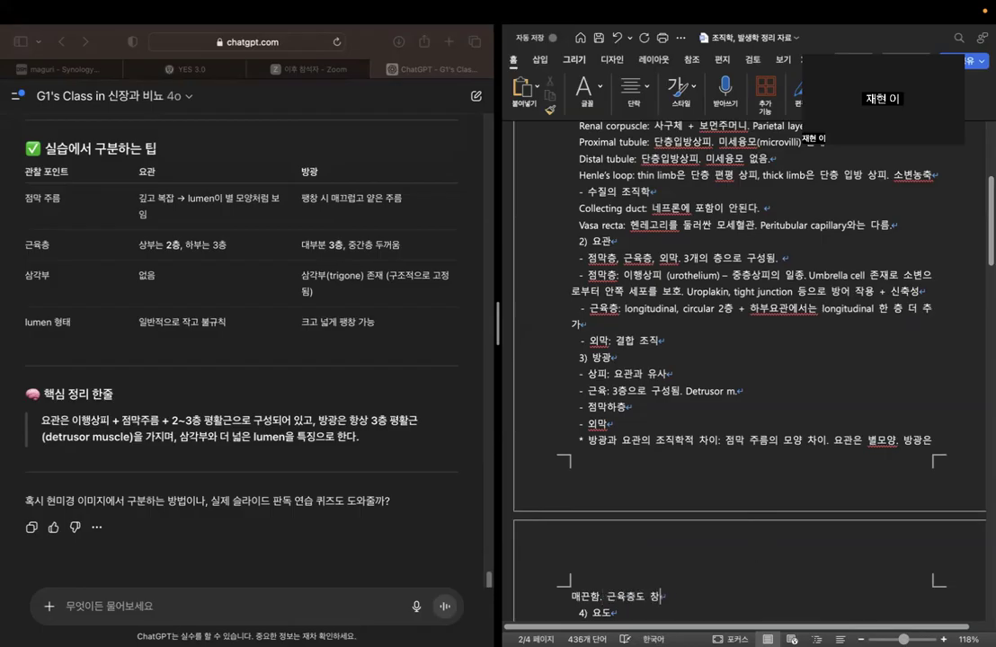
text(ㅆ음.)
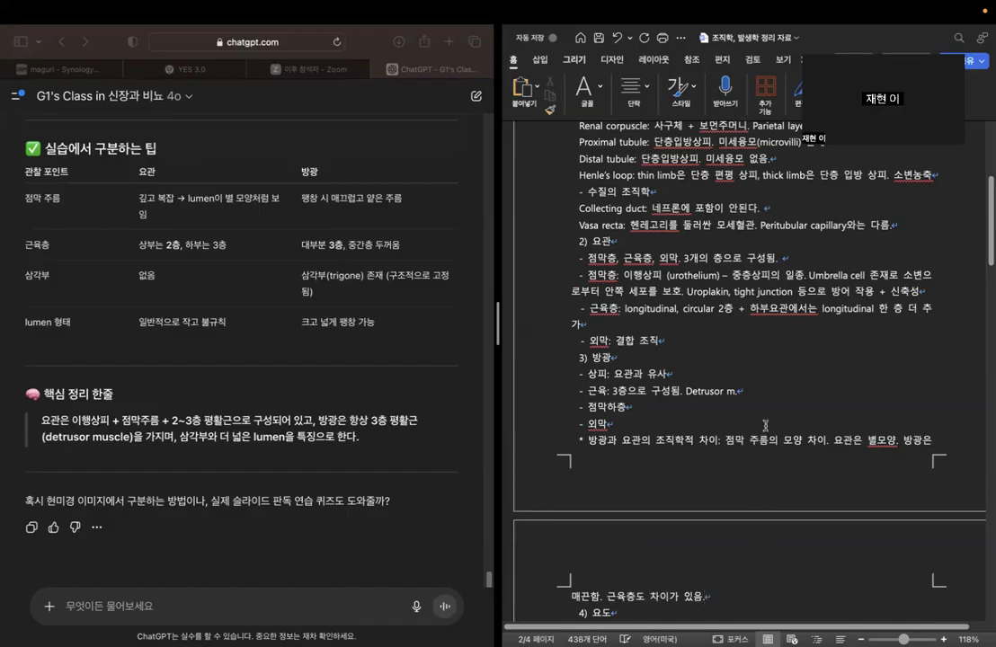
Insert an empty line between the 외막 bullet and the 방광과 요관의 조직학적 차이 note in the 방광 section.
scroll(761, 412, down, 2)
scroll(761, 411, down, 1)
click(700, 297)
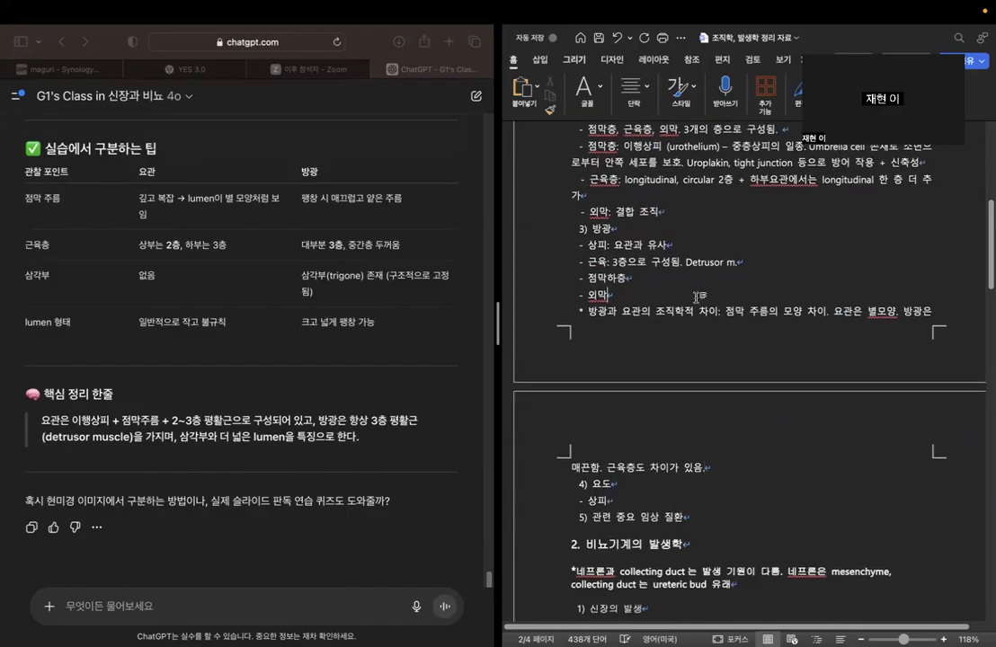
key(Return)
scroll(694, 409, down, 1)
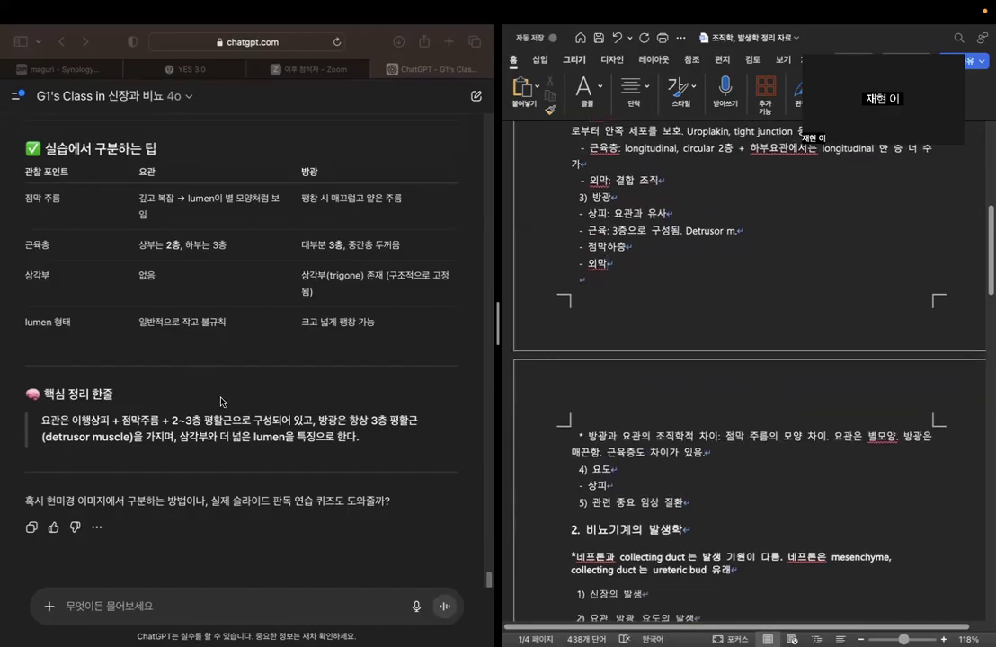
Ask the chatbot "요도의 조직학적 특징도 정리해줘".
click(647, 485)
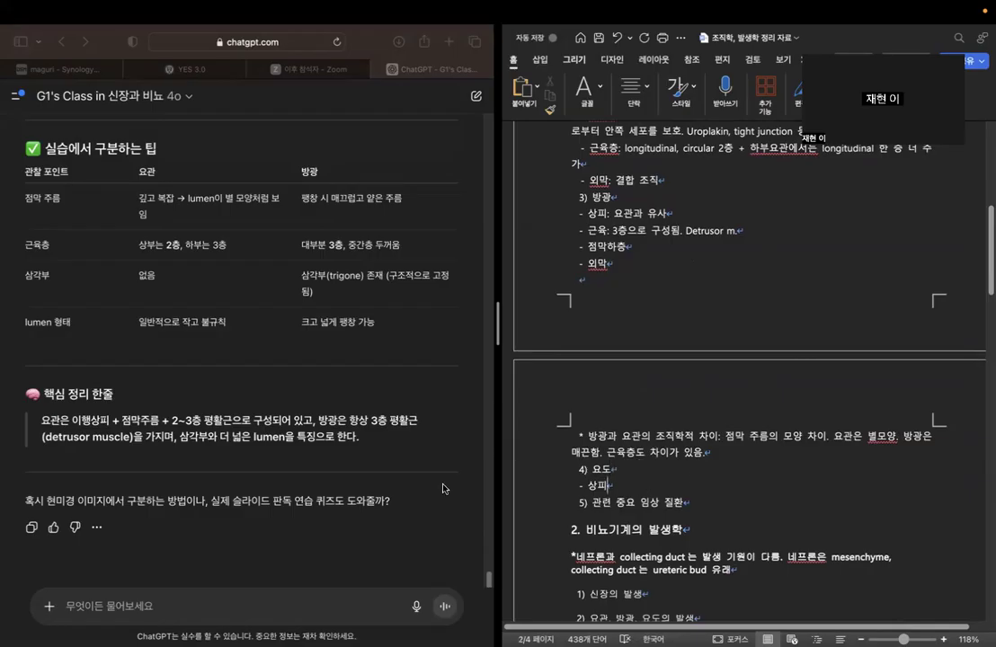
click(318, 605)
text(외)
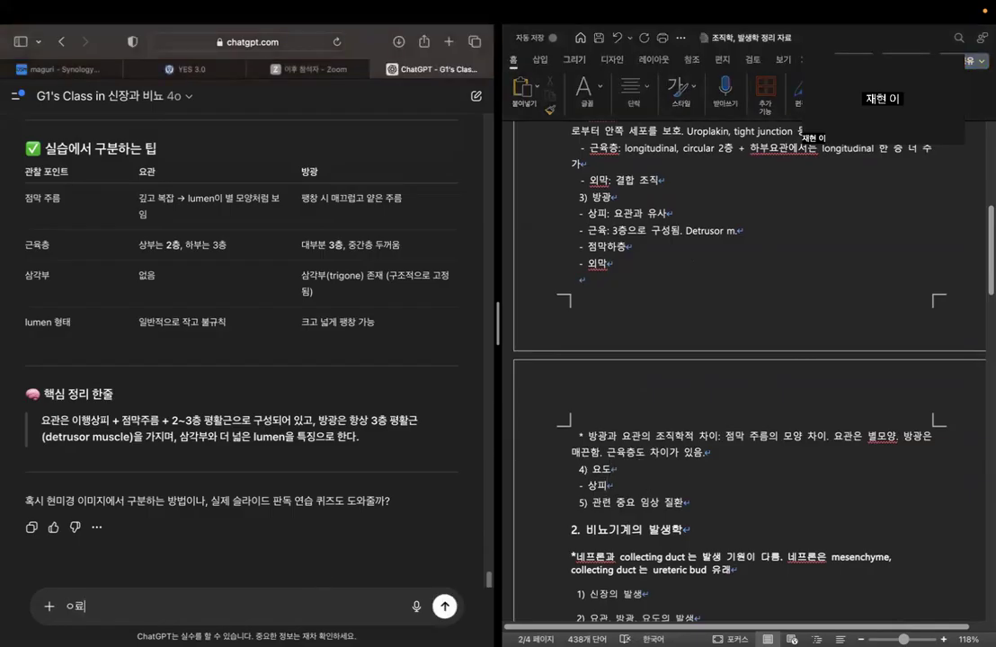
text(도의)
text( 조직학지)
text( 특징도 )
text(정리해줘)
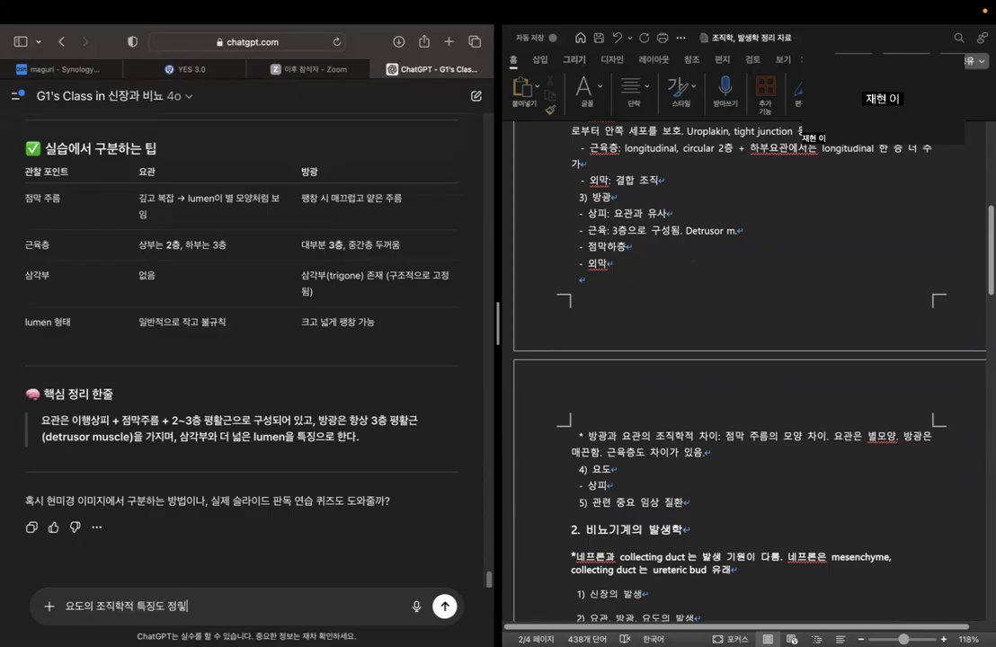
key(Return)
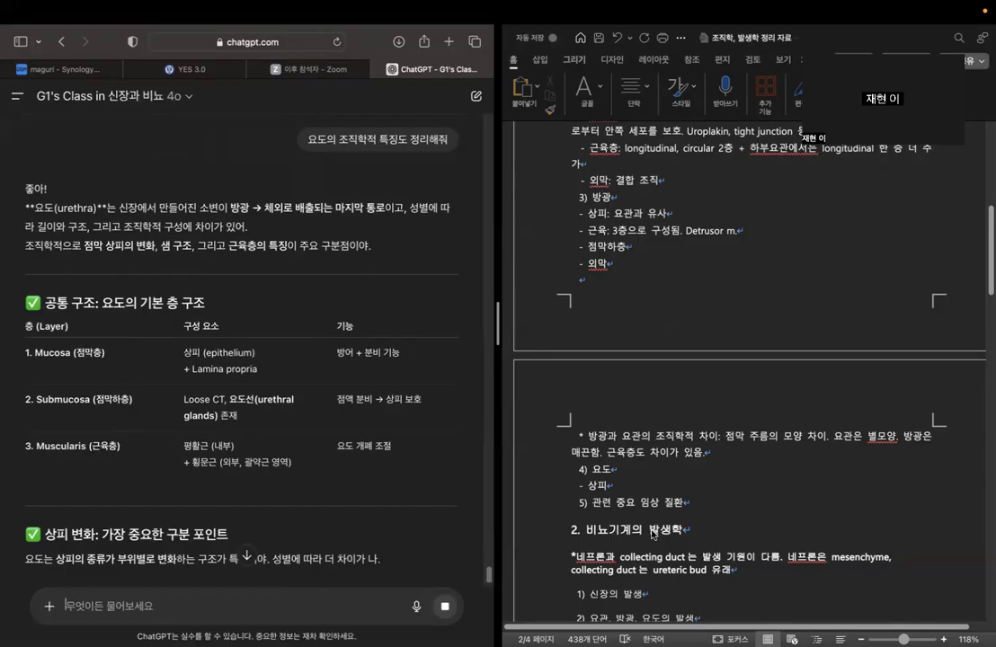
Add the bullets "-점막하층" and "-근육층" below 상피 in the 요도 section.
click(627, 475)
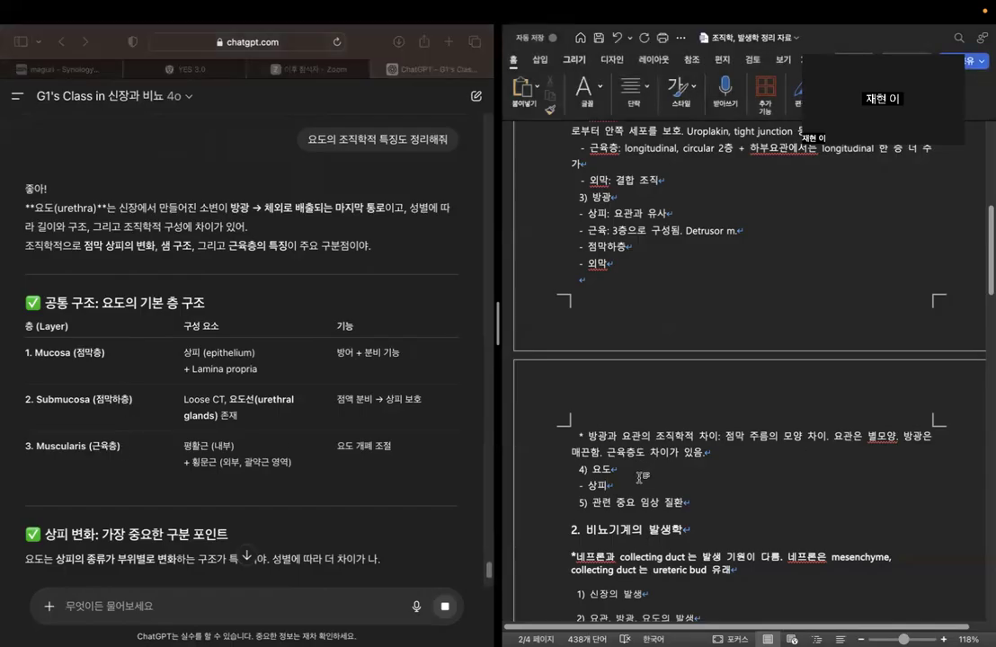
key(Return)
text(-점막하츠)
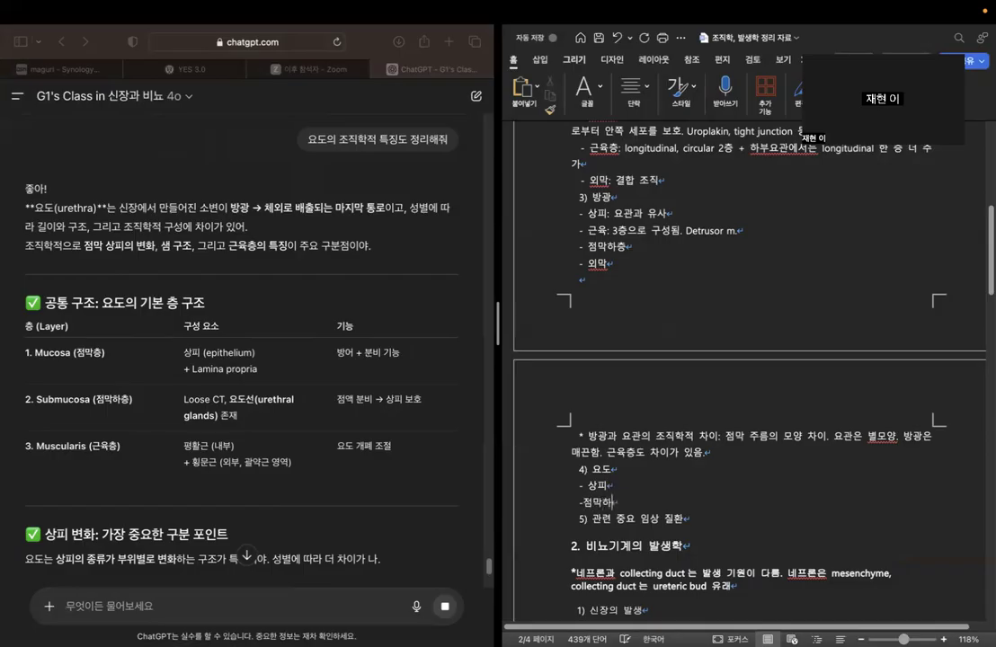
key(Return)
text(-)
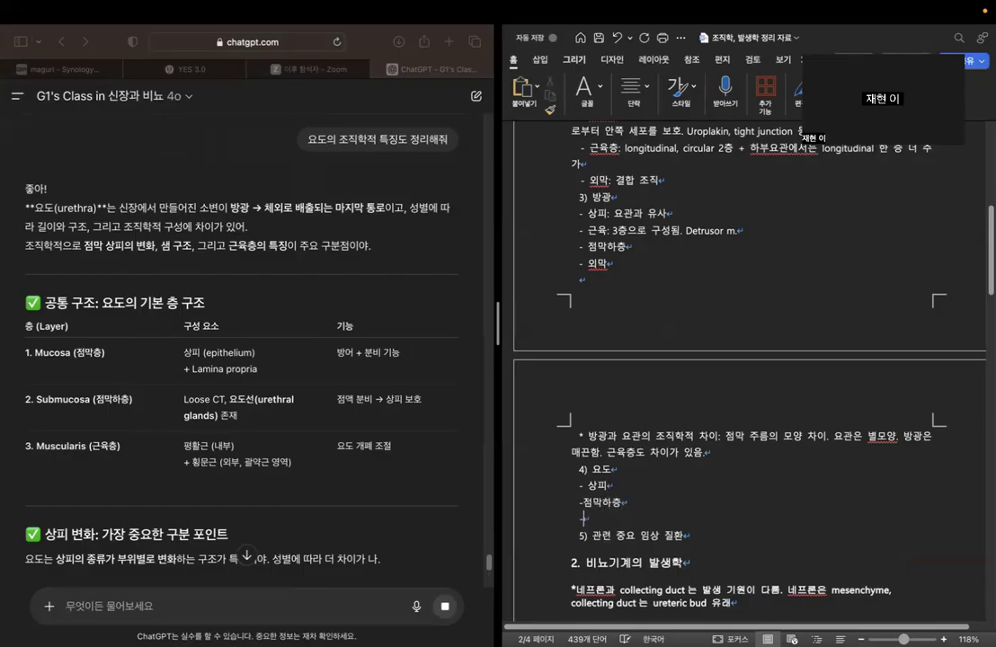
text(근육층)
Add the note "이행상피 아님" to the 상피 bullet of the 요도 section, separated by a colon.
click(248, 372)
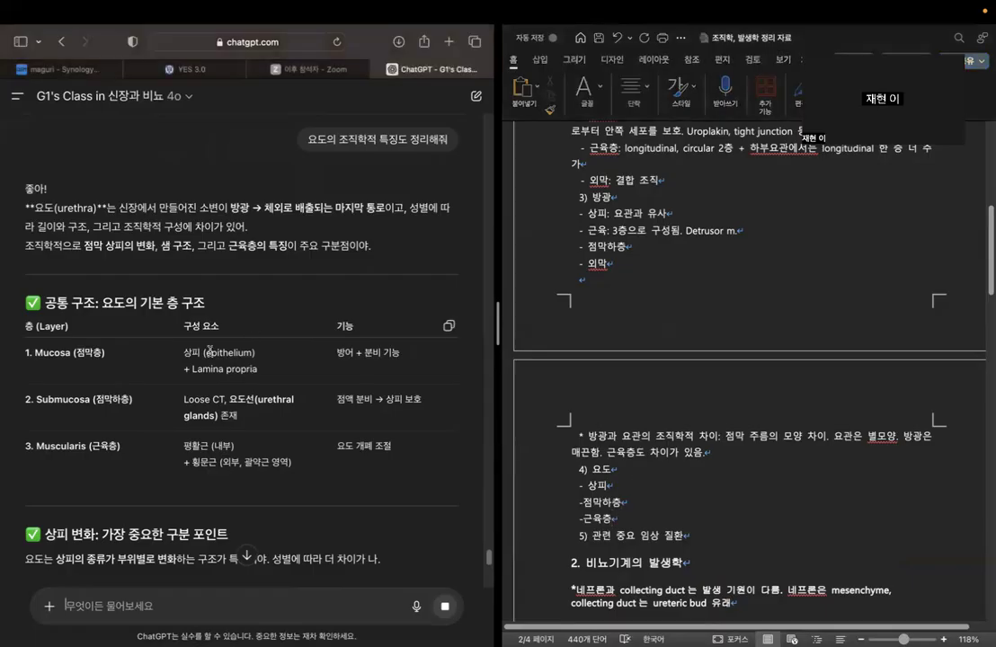
drag(205, 353, 254, 353)
click(694, 497)
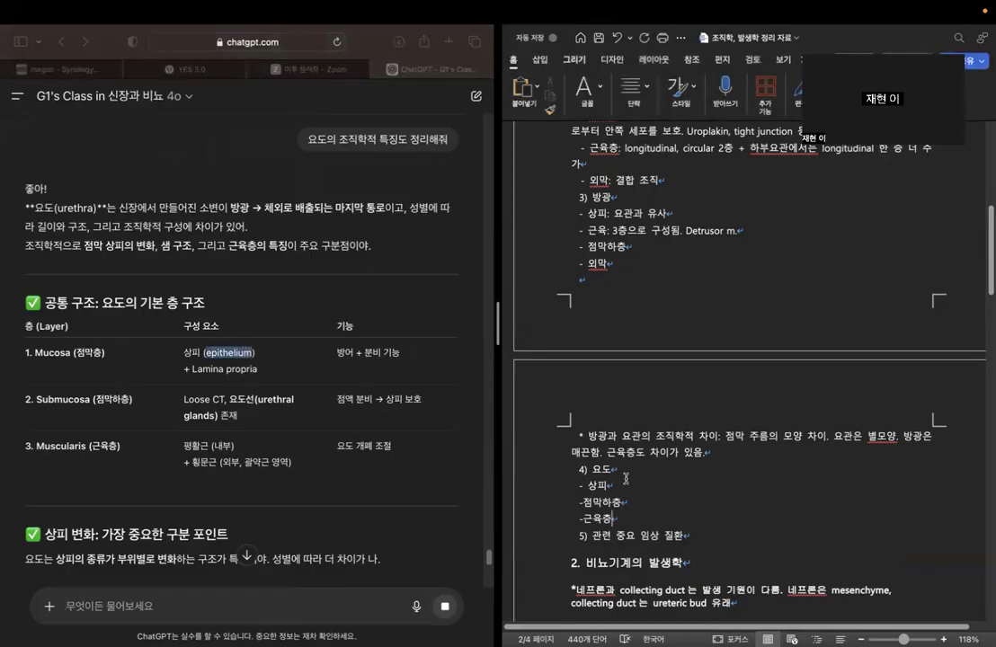
text(: )
text(이행상치)
key(BackSpace)
key(BackSpace)
text(피 아님)
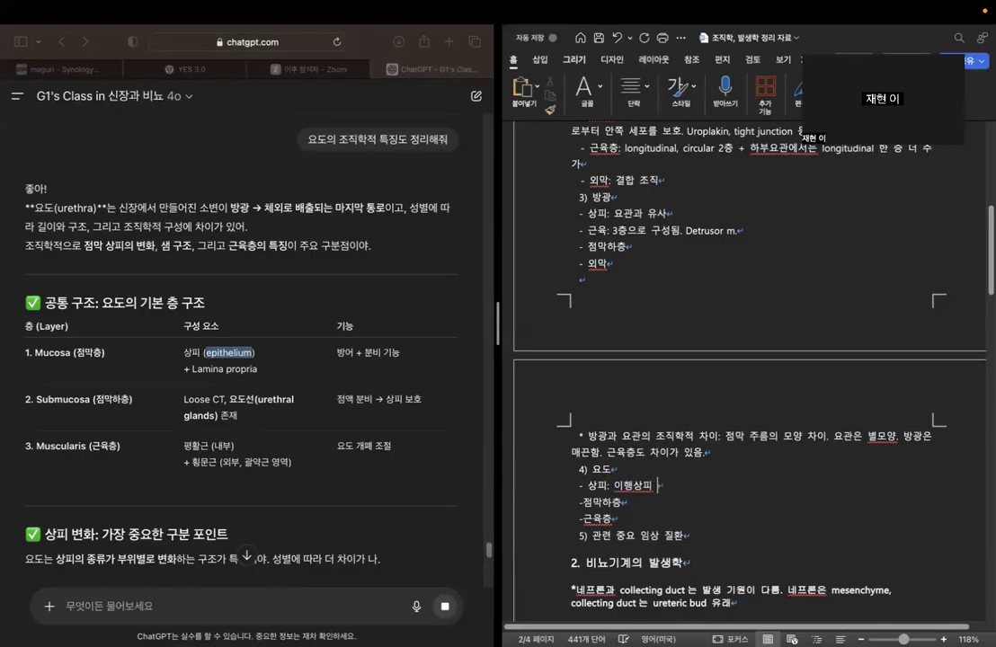
Complete the 점막하층 bullet of the 요도 section with "요도선이 존재해서 점액 분비로 상피 보호", based on the chatbot's Submucosa row.
click(345, 372)
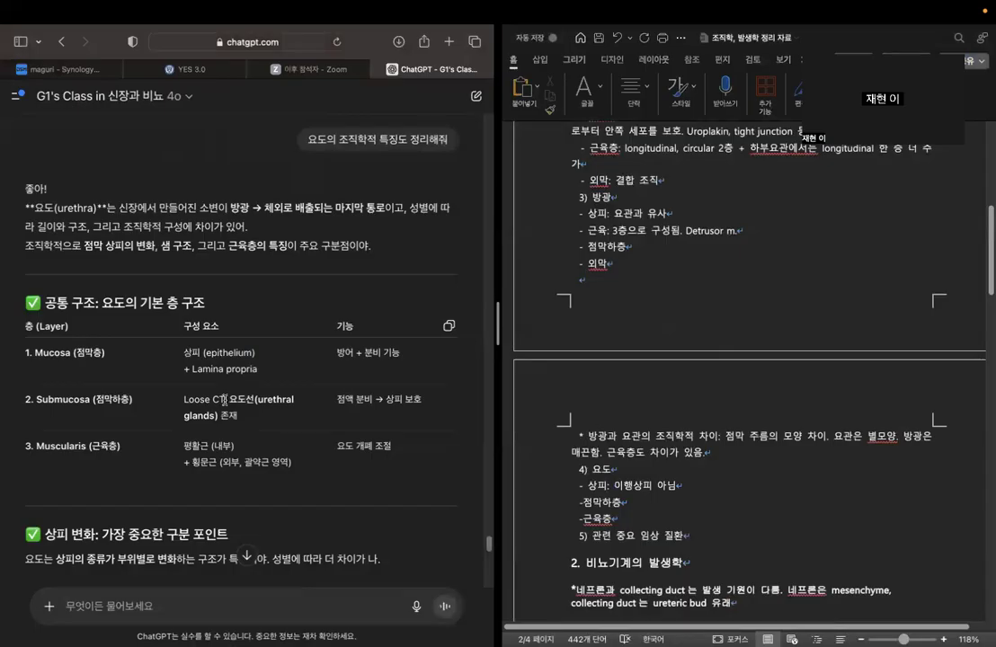
click(689, 506)
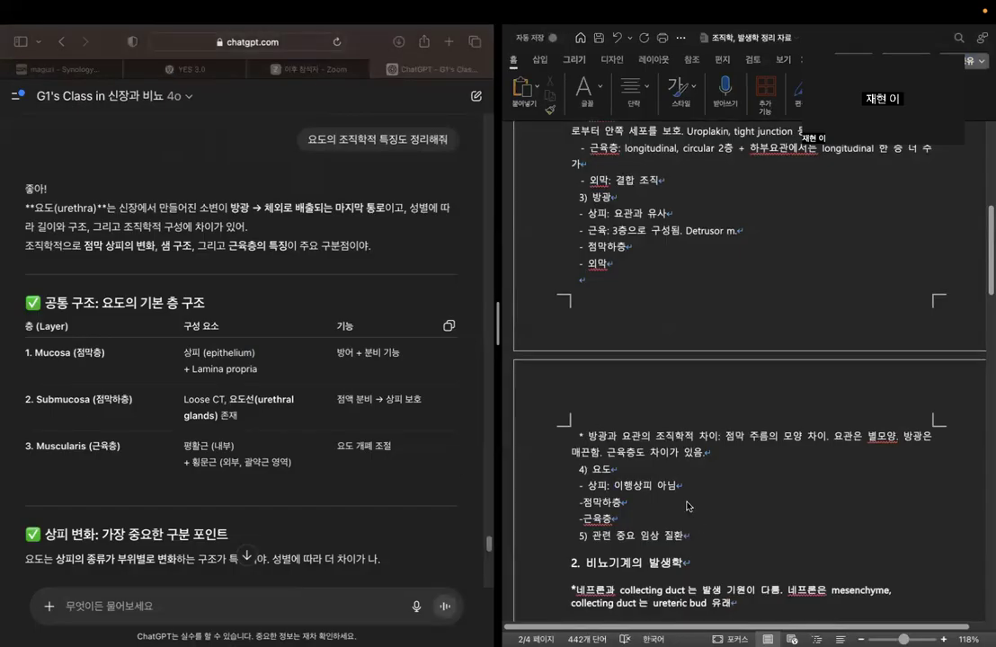
text(: 요도선이 자)
text(재해서 점액 분비로 상피 보호)
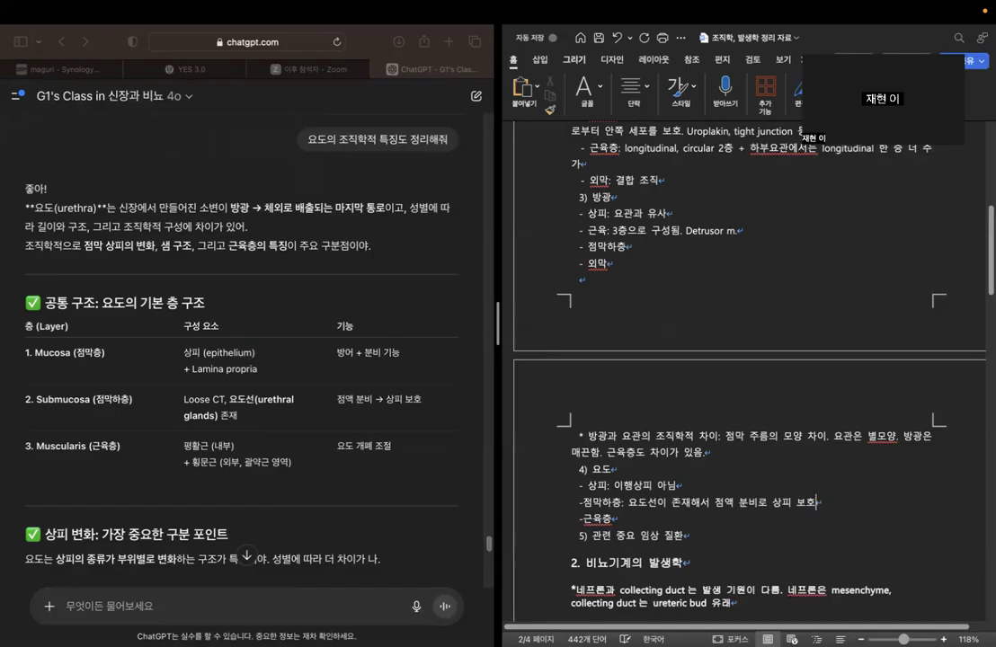
text(:)
Complete the 근육층 bullet of the 요도 section with "요도 개폐 조절", based on the chatbot's Muscularis row.
scroll(321, 456, down, 1)
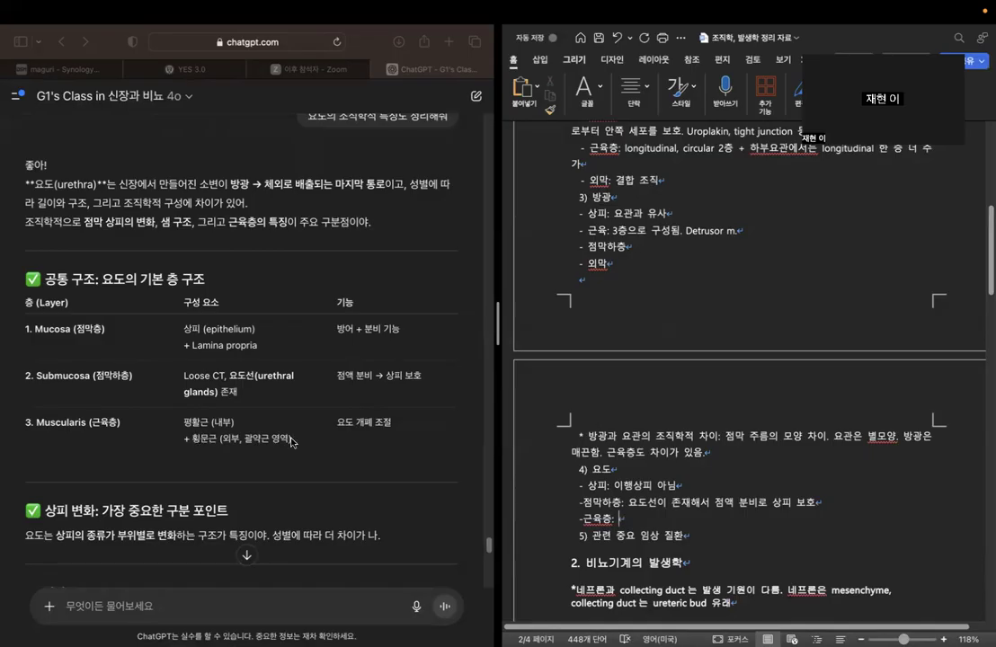
text(요도 ㄱ폐 조절)
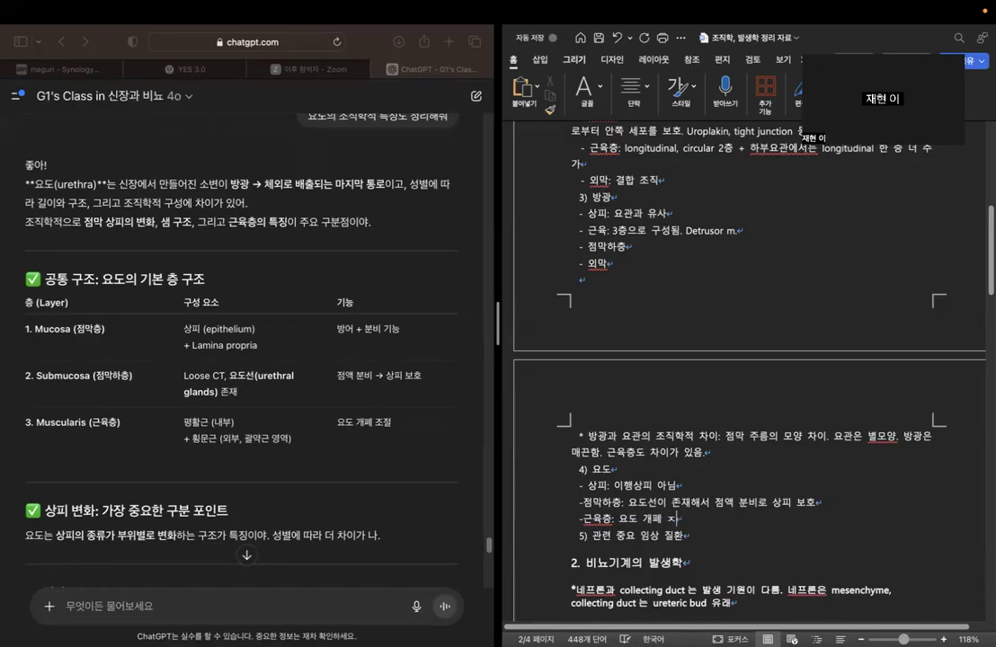
Consult the chatbot's male and female urethra epithelium tables and remove "이행상피 아님" from the 요도 section's 상피 bullet.
scroll(346, 478, down, 3)
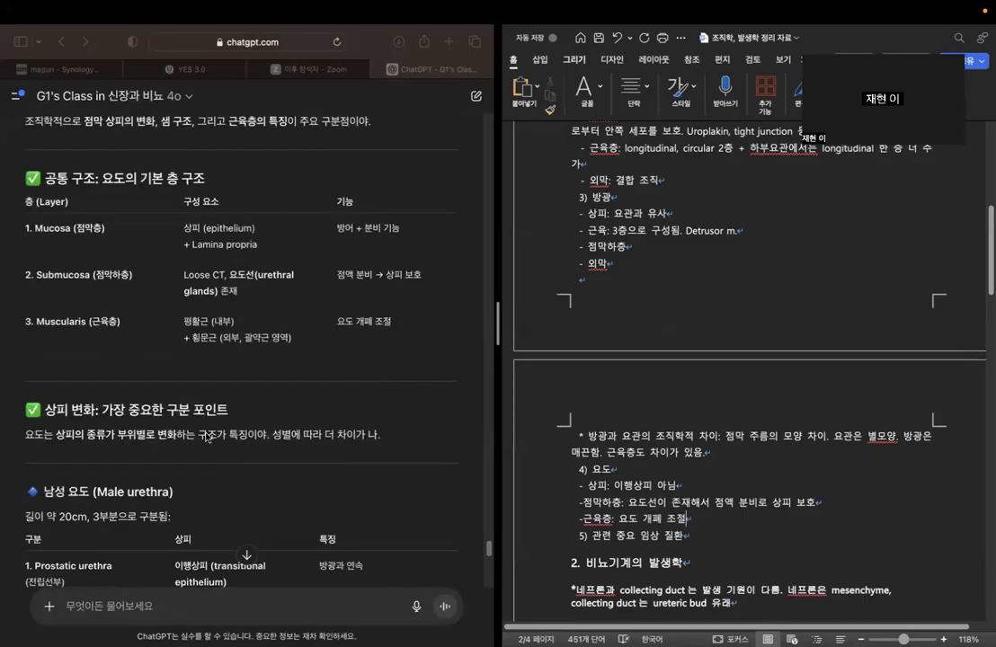
scroll(249, 422, down, 1)
scroll(249, 426, down, 3)
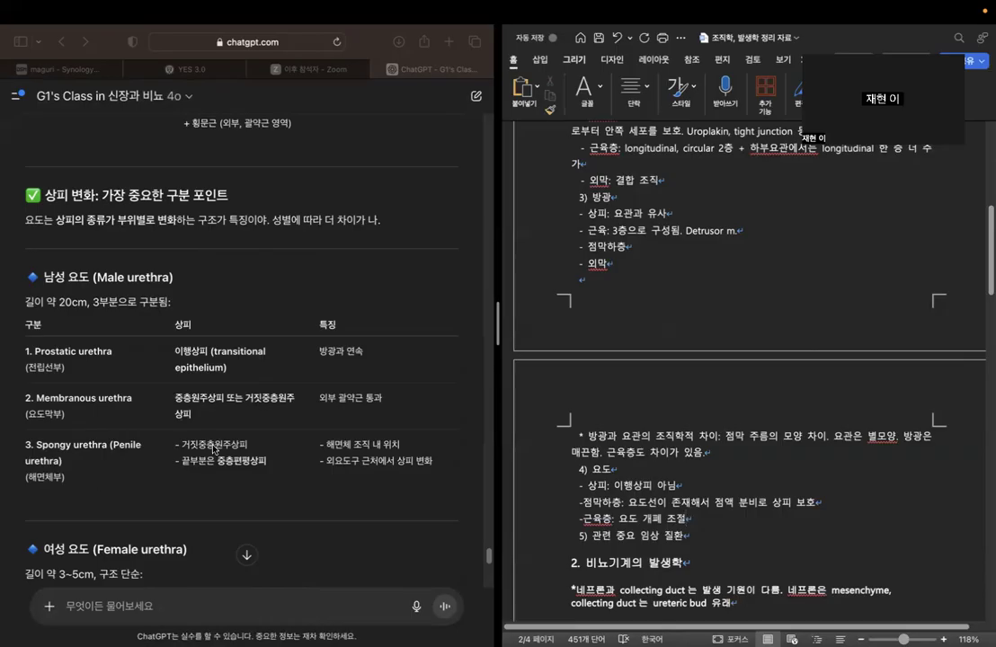
scroll(304, 438, down, 2)
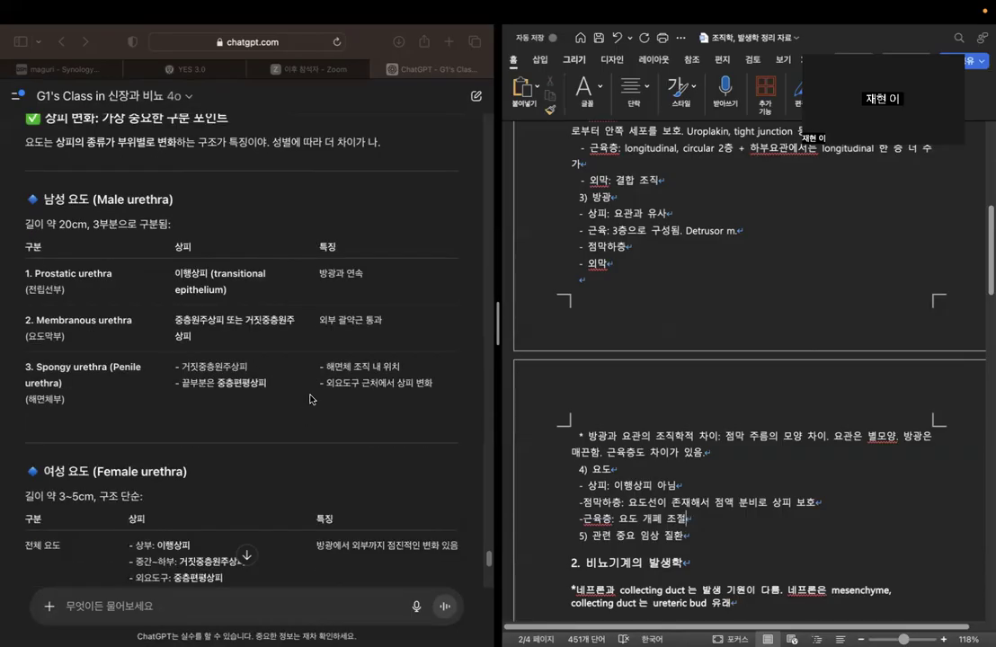
scroll(313, 409, down, 2)
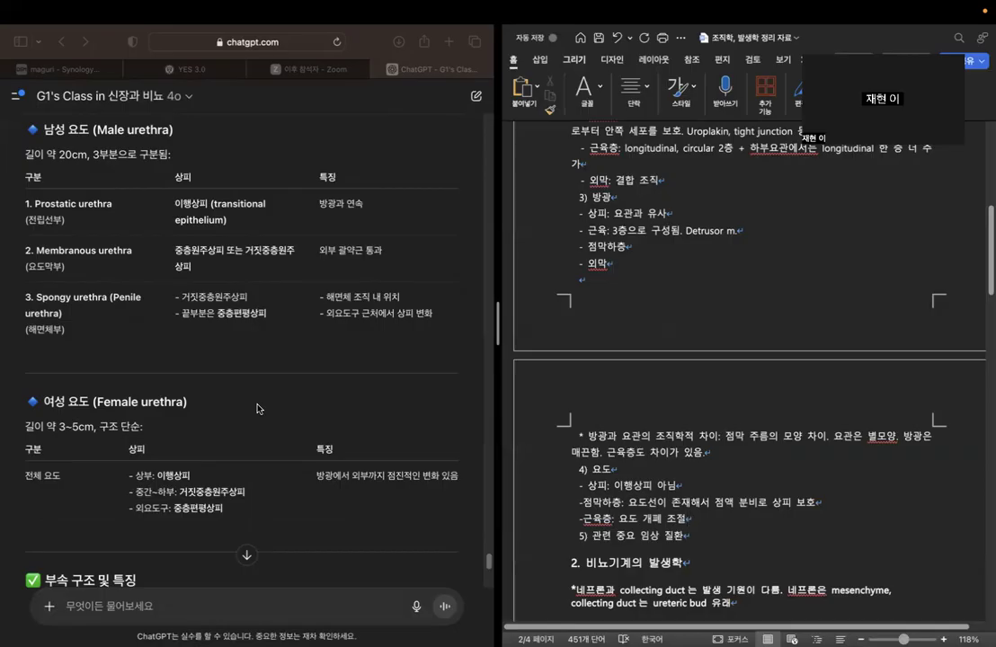
key(Up)
key(Up)
key(BackSpace)
key(BackSpace)
key(BackSpace)
key(BackSpace)
key(BackSpace)
key(BackSpace)
key(BackSpace)
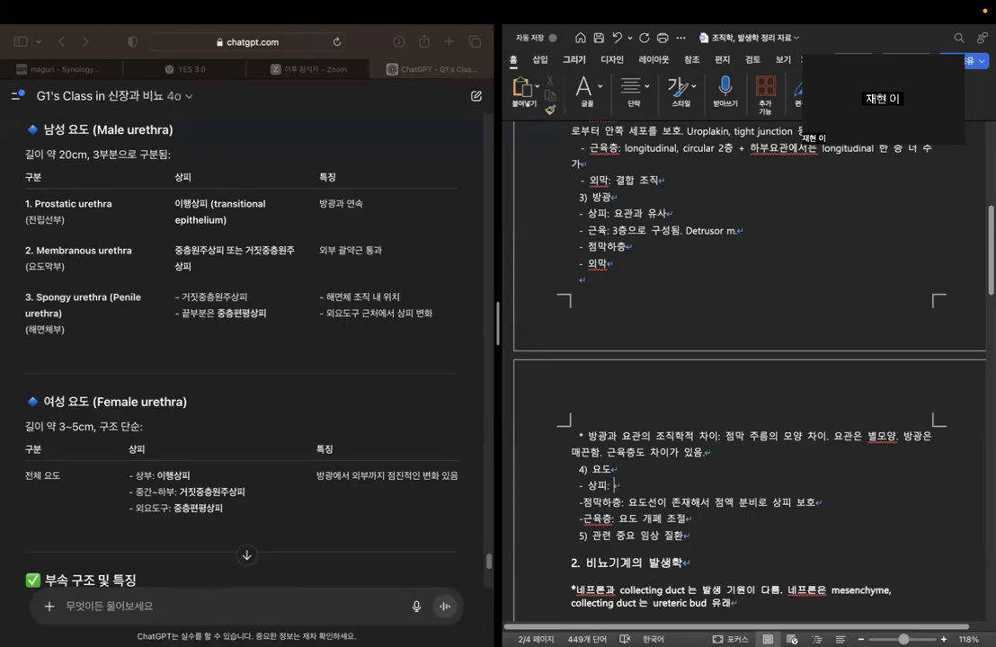
Fill in the 요도 section's 상피 bullet with "(안쪽) 이행상피 – 중층원주 / 거짓중층원주상피 – 중층편평상피 (바깥쪽)".
text((안쪽) )
text(이행사)
text(피 - )
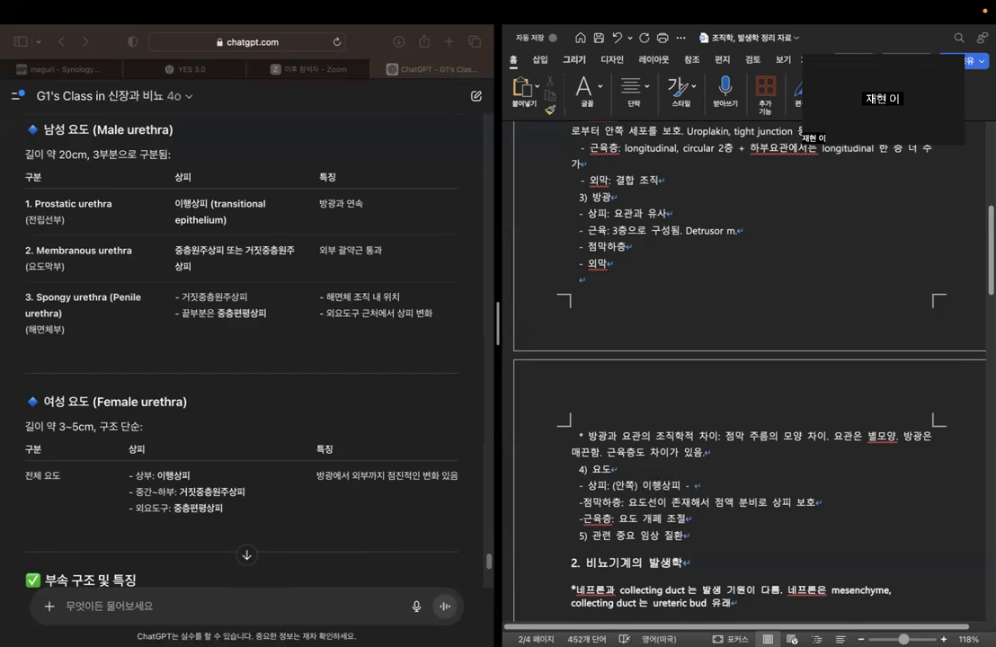
text(중층원주 / 거지)
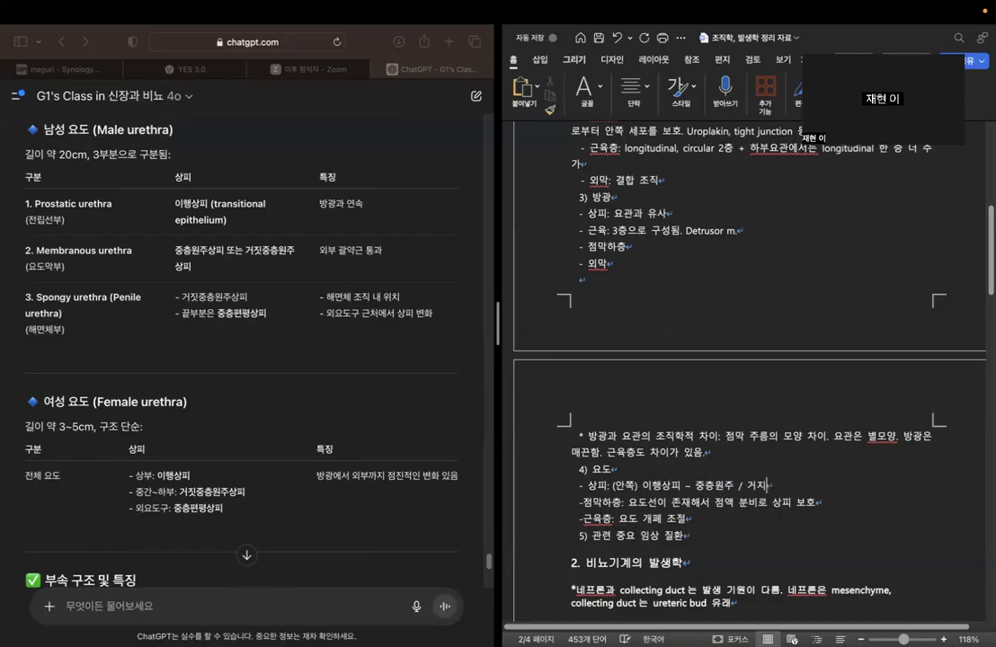
key(BackSpace)
text(짓중층원주상피 - )
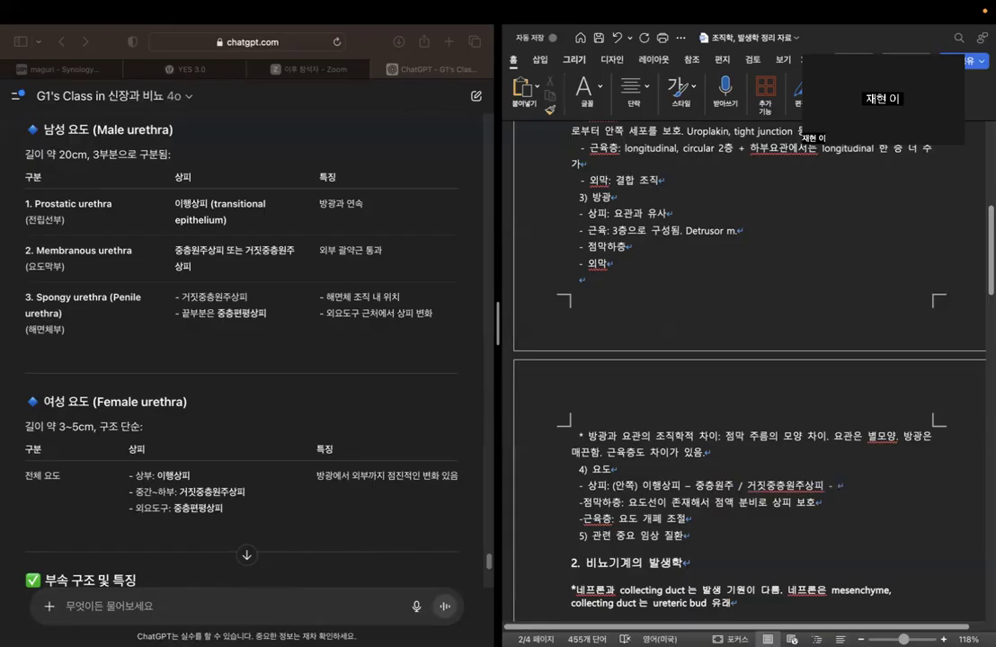
text(중층편파)
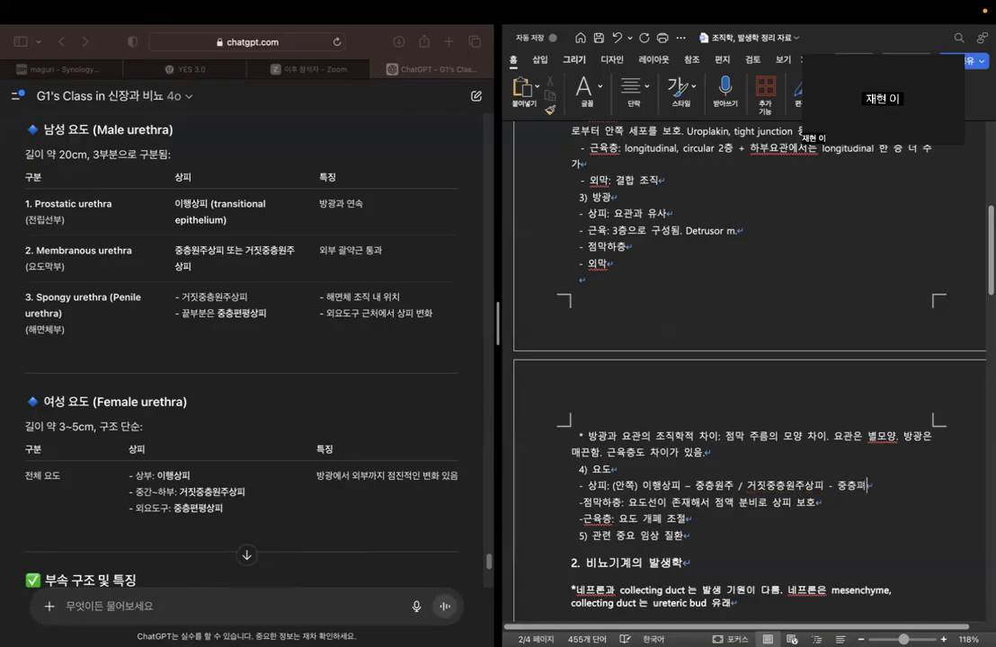
text(상피)
text( (ㄱ)
key(BackSpace)
key(BackSpace)
key(BackSpace)
key(BackSpace)
key(ctrl+space)
text(바깥쪽)
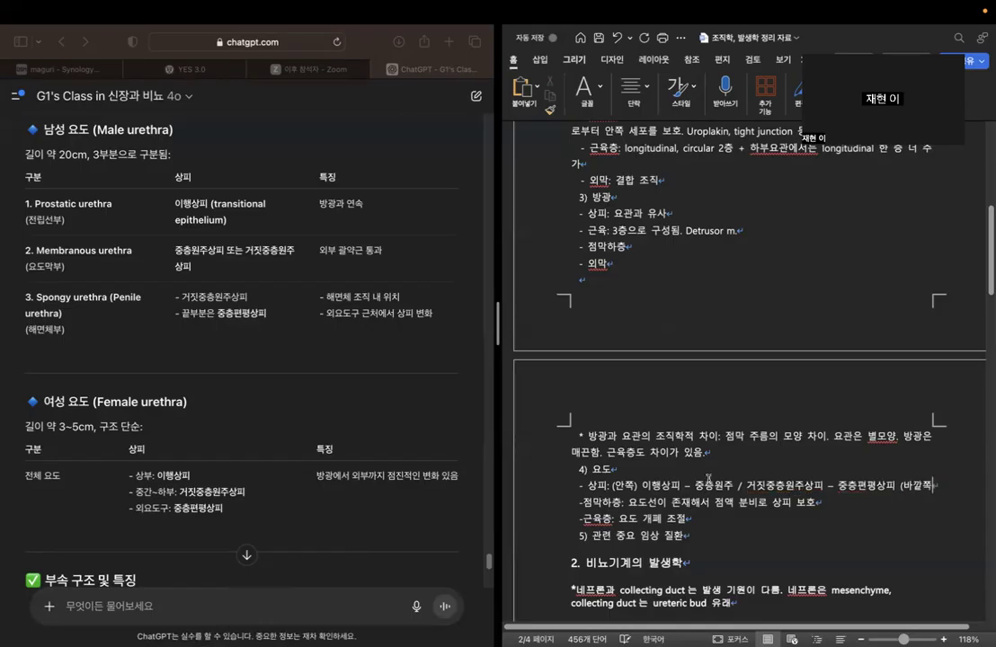
text())
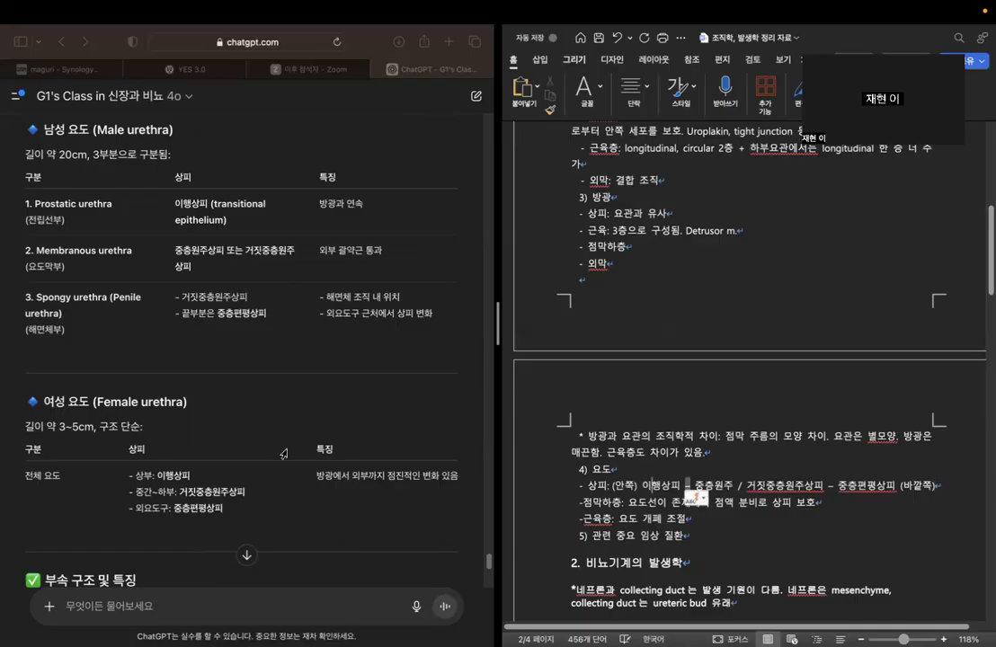
Read the chatbot's urethra accessory-structure table and its 핵심 요약 comparison of the male and female urethra.
scroll(269, 391, down, 7)
scroll(355, 348, down, 2)
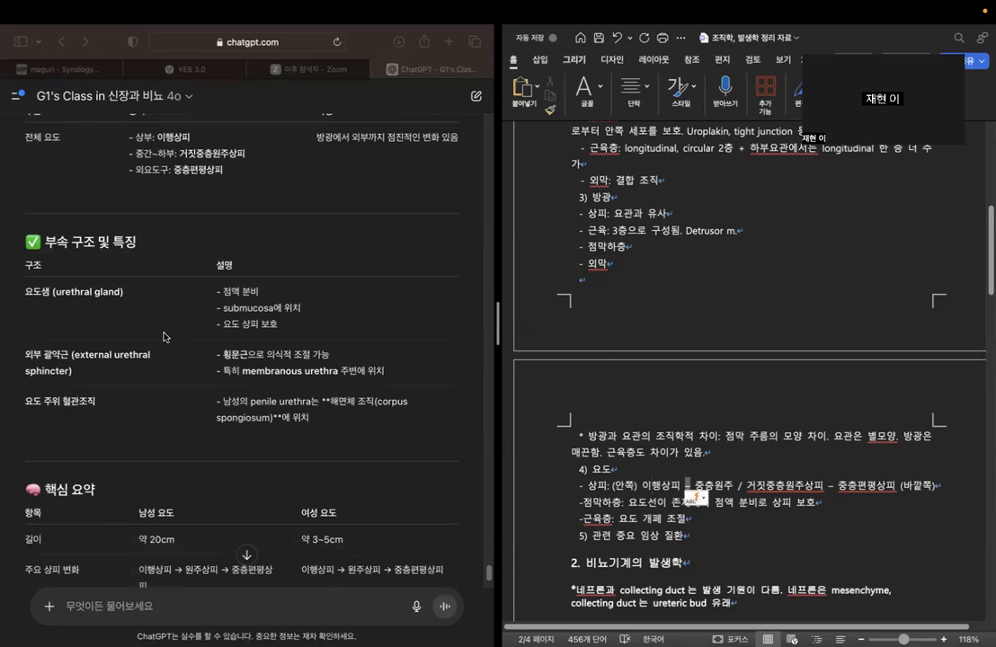
scroll(162, 355, down, 3)
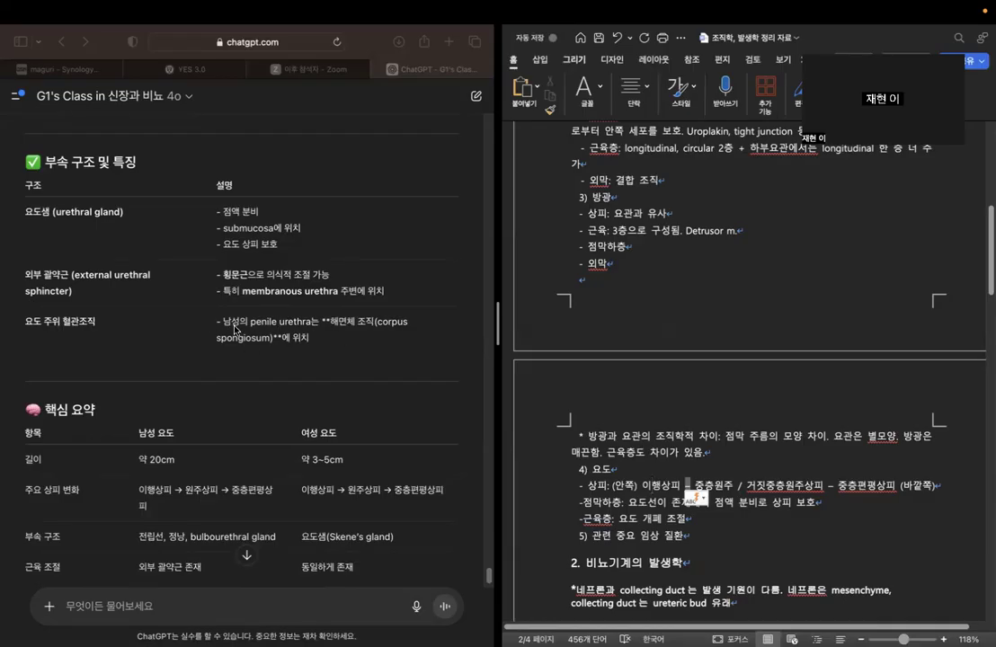
drag(222, 322, 385, 330)
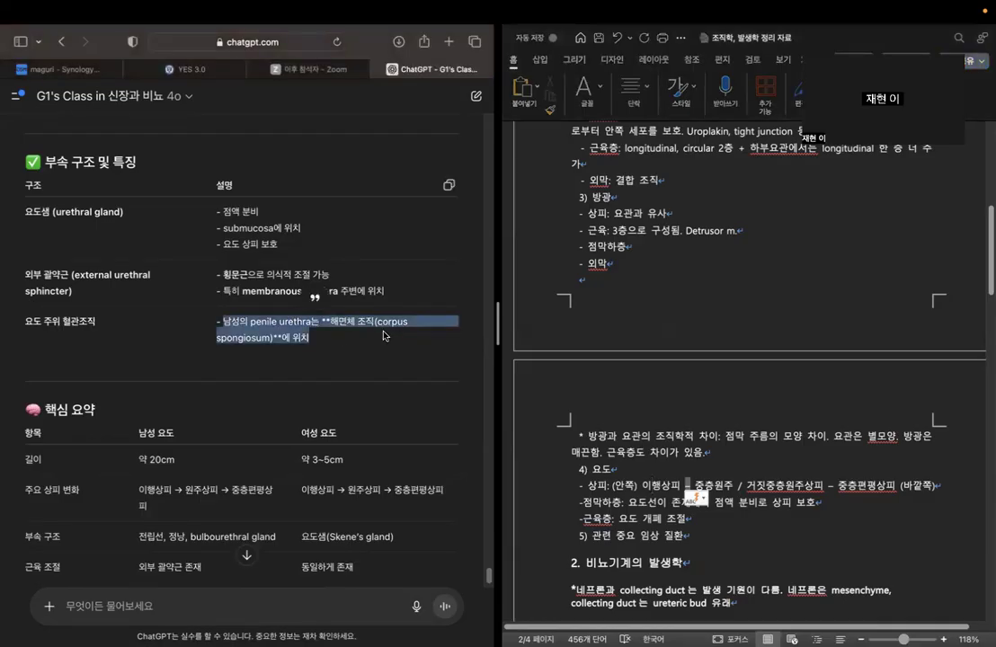
click(330, 286)
scroll(332, 329, down, 5)
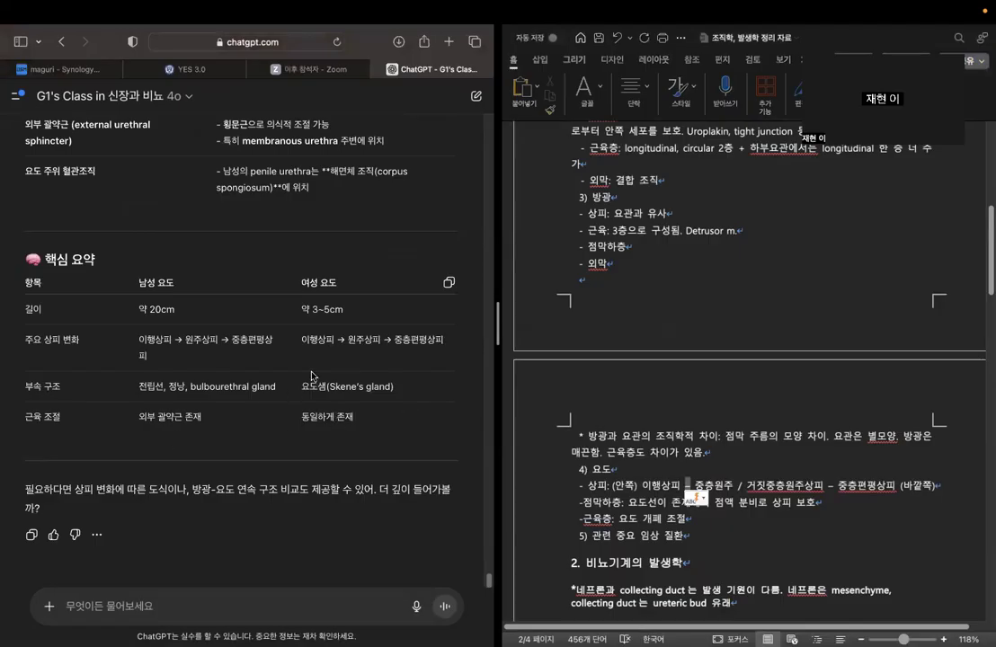
scroll(311, 375, down, 1)
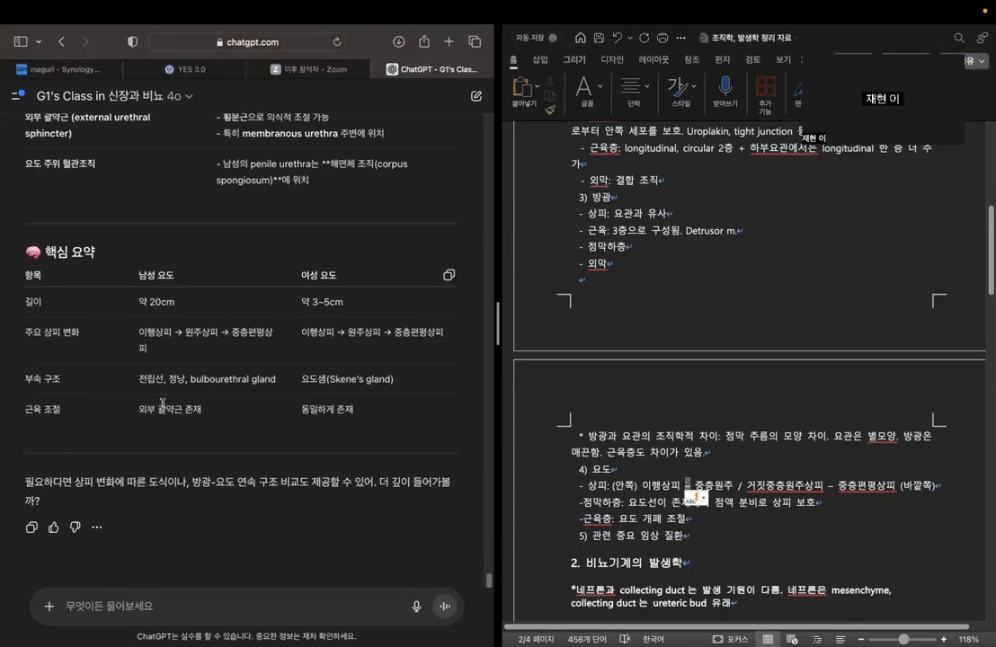
drag(140, 407, 377, 454)
Review the 중층편평상피 entry in the 요도 section's 상피 bullet of the outline.
click(258, 607)
scroll(761, 420, down, 2)
click(837, 432)
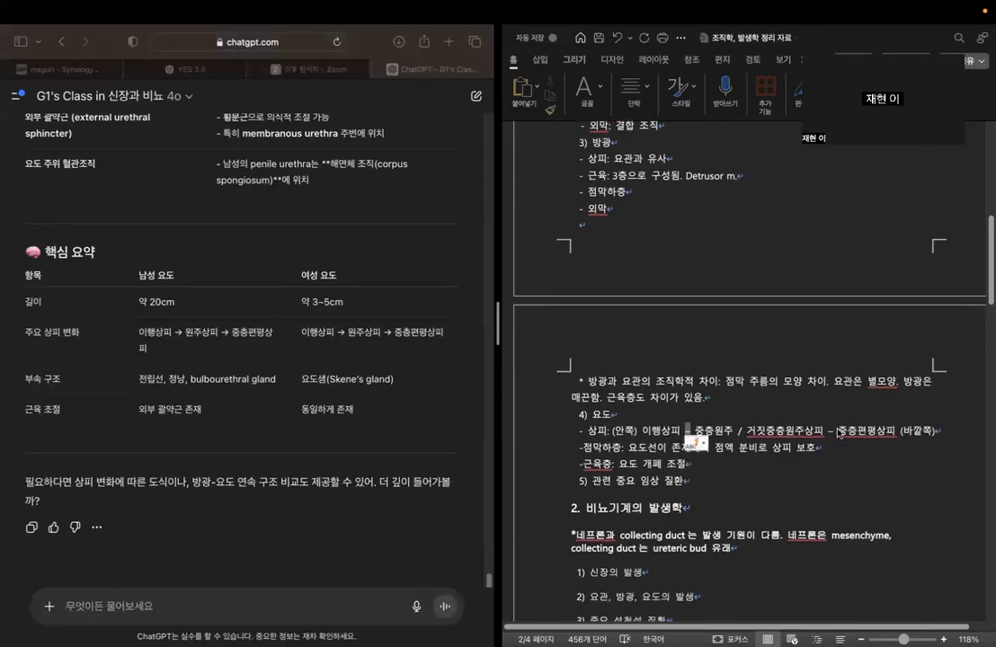
drag(839, 431, 898, 430)
click(886, 414)
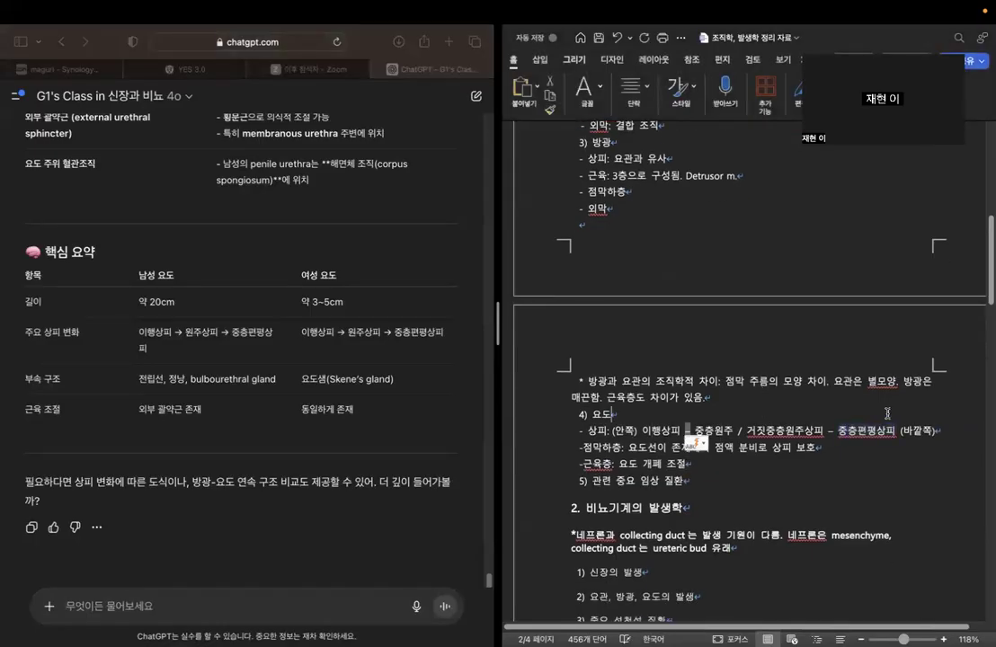
click(814, 446)
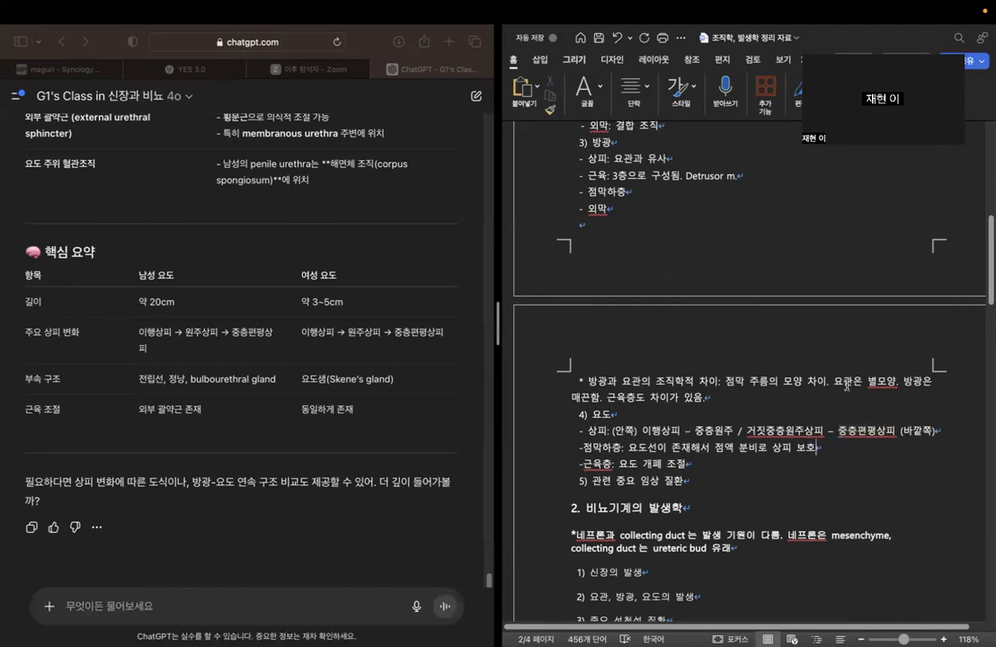
click(951, 437)
Ask the chatbot "그럼 요도의 끝부분이 중층편평상피로 이루어진 것은 외부와의 접촉과 관련이 있는거야?".
click(288, 606)
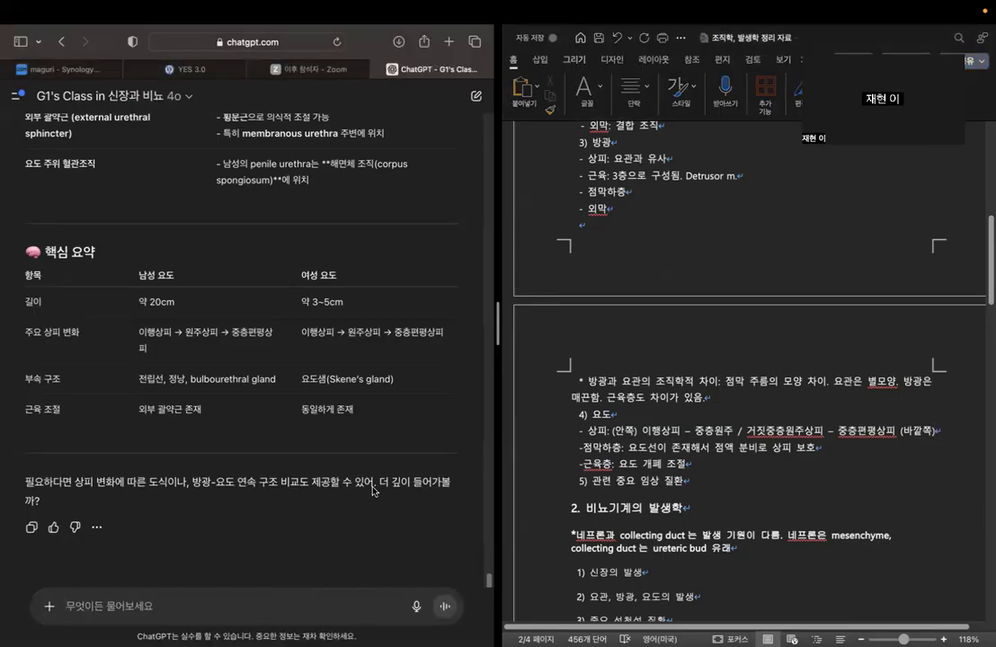
text(그렘)
text( 요도의 끝부분이)
text( 중층편)
text(평상피로)
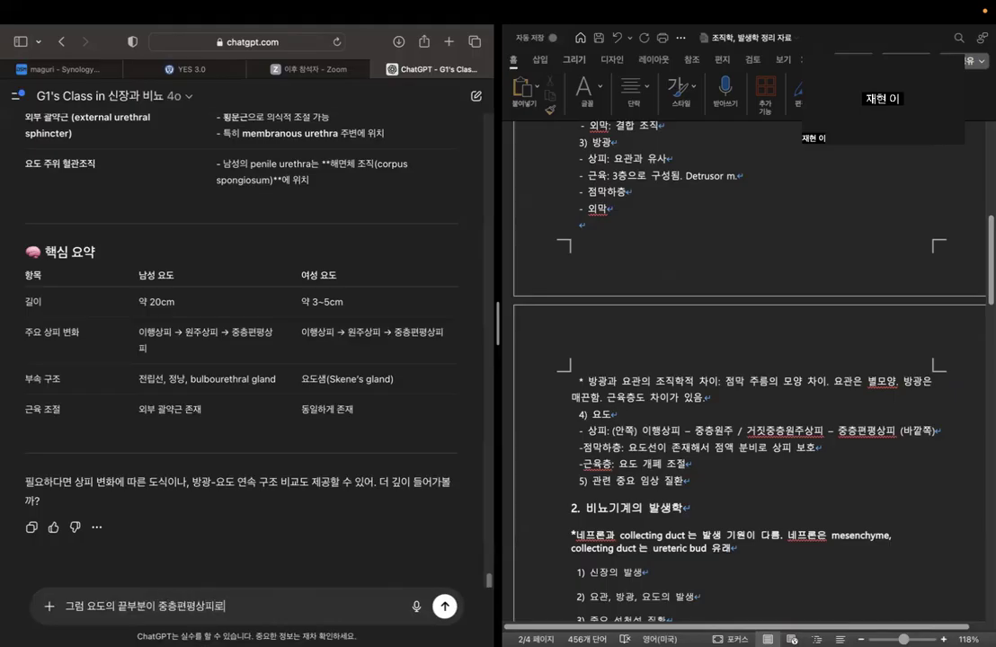
text( 이루어진 것의 외부와의 접촉)
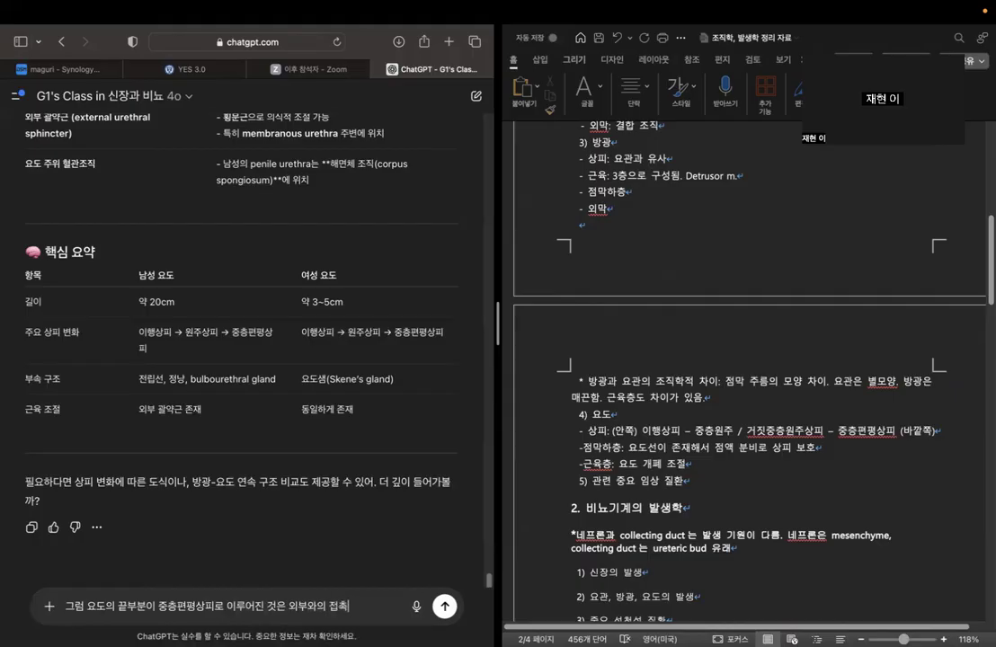
text(과 관련이 있는게)
text(야?)
key(Return)
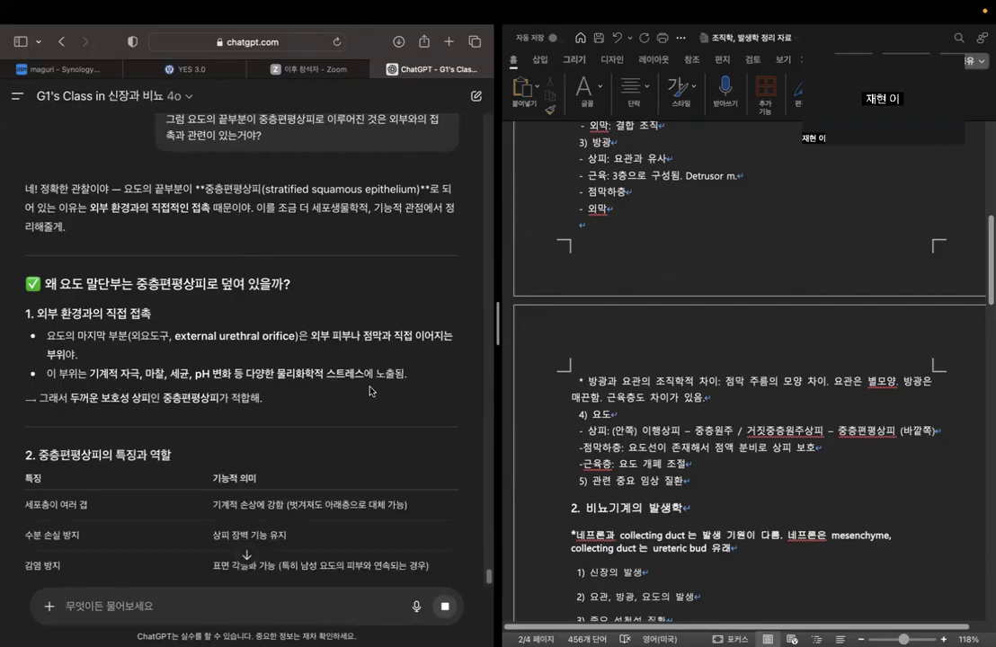
Read the chatbot's explanation of why the end of the urethra has 중층편평상피, through its one-line summary and closing offer.
drag(70, 398, 218, 402)
click(293, 405)
scroll(322, 308, down, 2)
scroll(325, 308, down, 2)
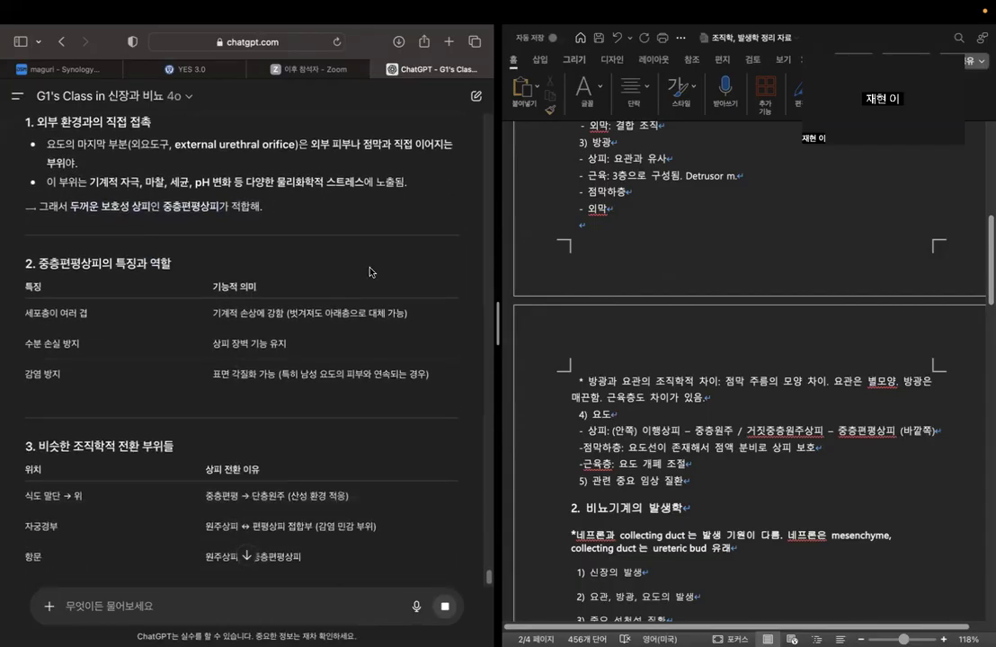
scroll(369, 272, down, 2)
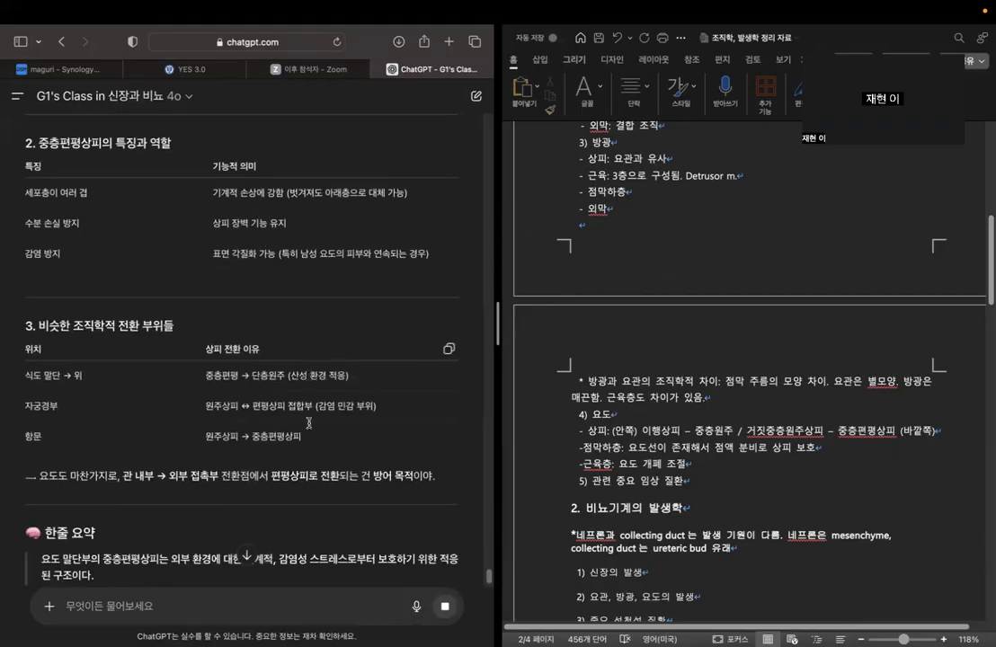
scroll(372, 298, down, 3)
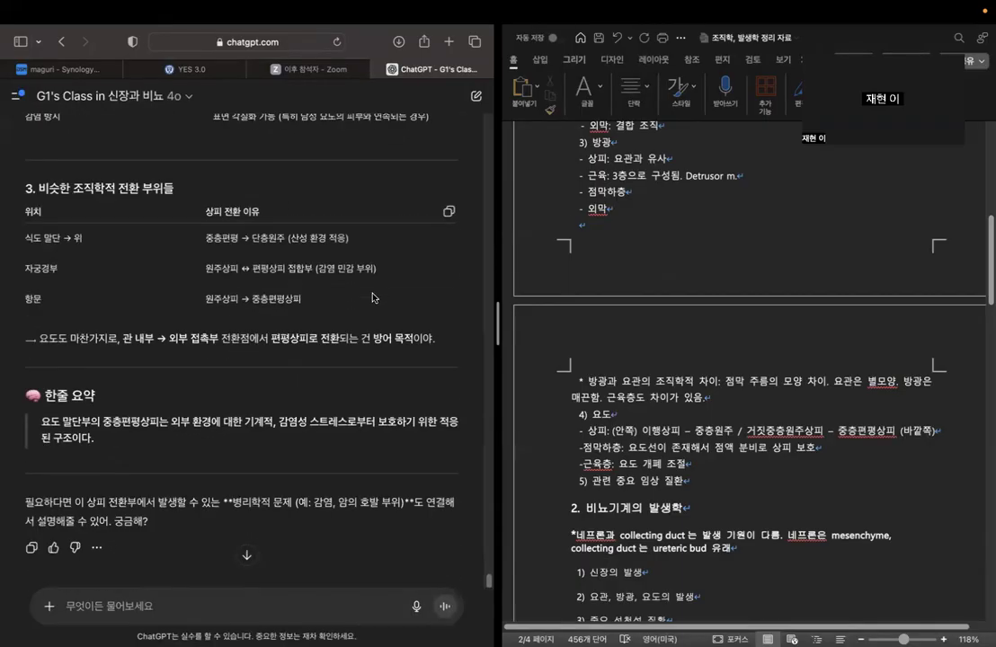
scroll(372, 297, down, 1)
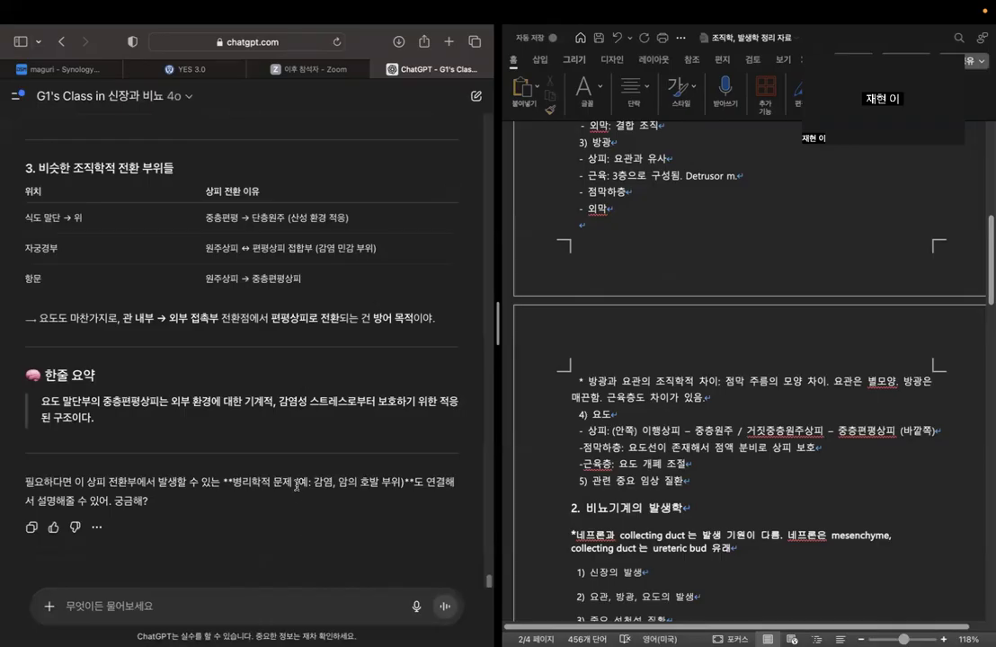
drag(232, 486, 417, 492)
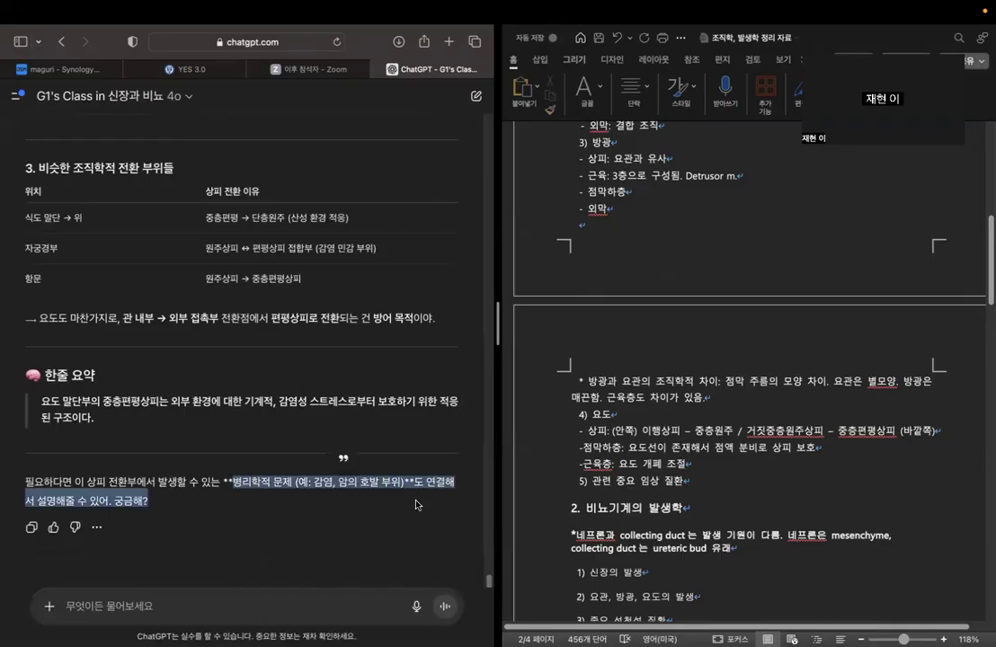
click(417, 505)
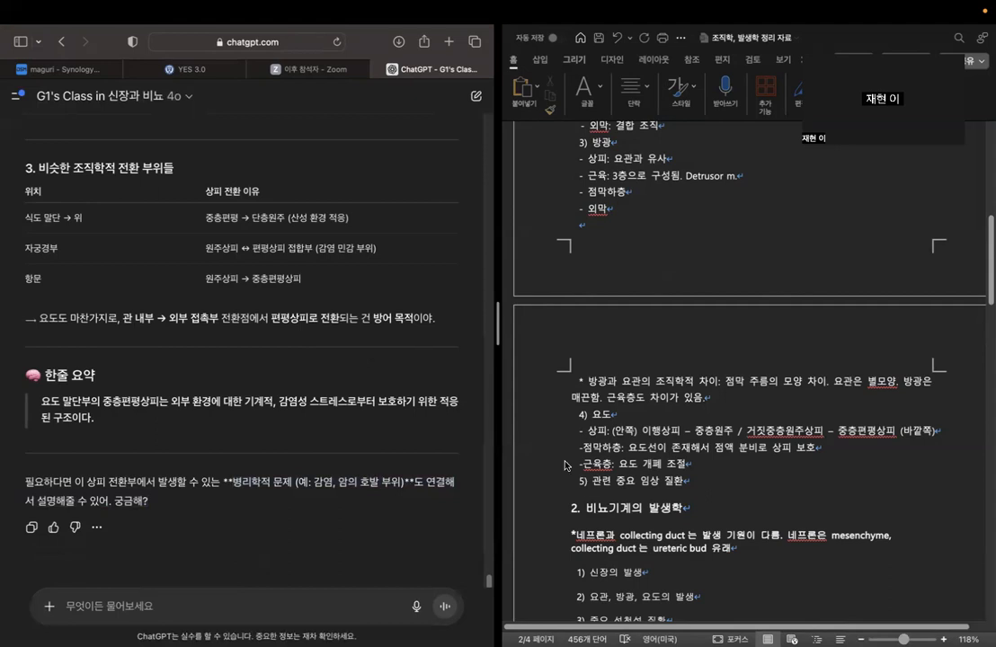
Start an empty dash bullet below the "5) 관련 중요 임상 질환" heading in the outline.
scroll(710, 467, down, 5)
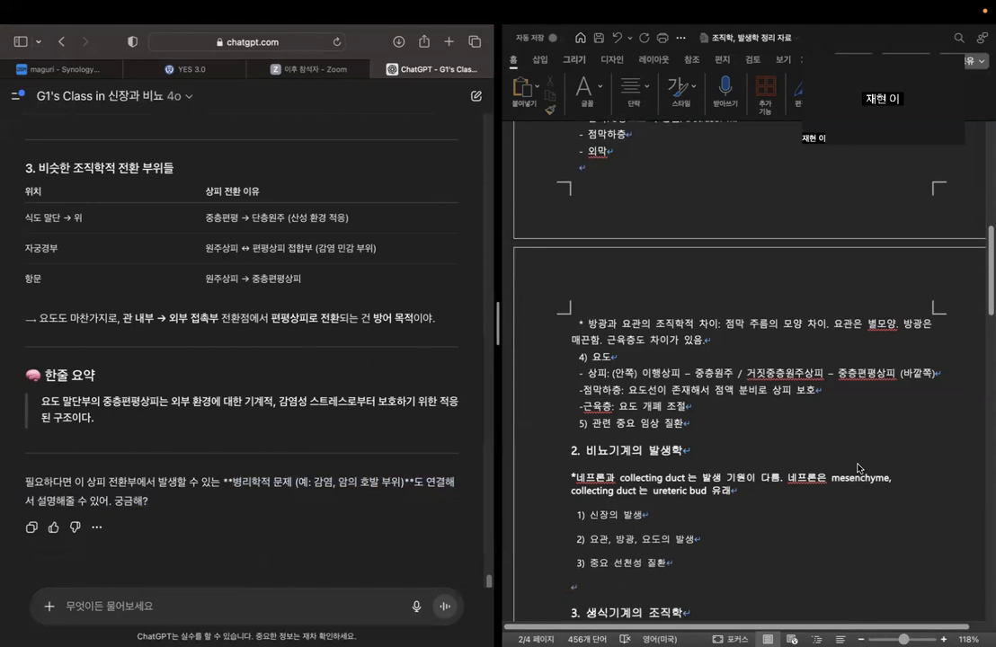
scroll(765, 443, down, 2)
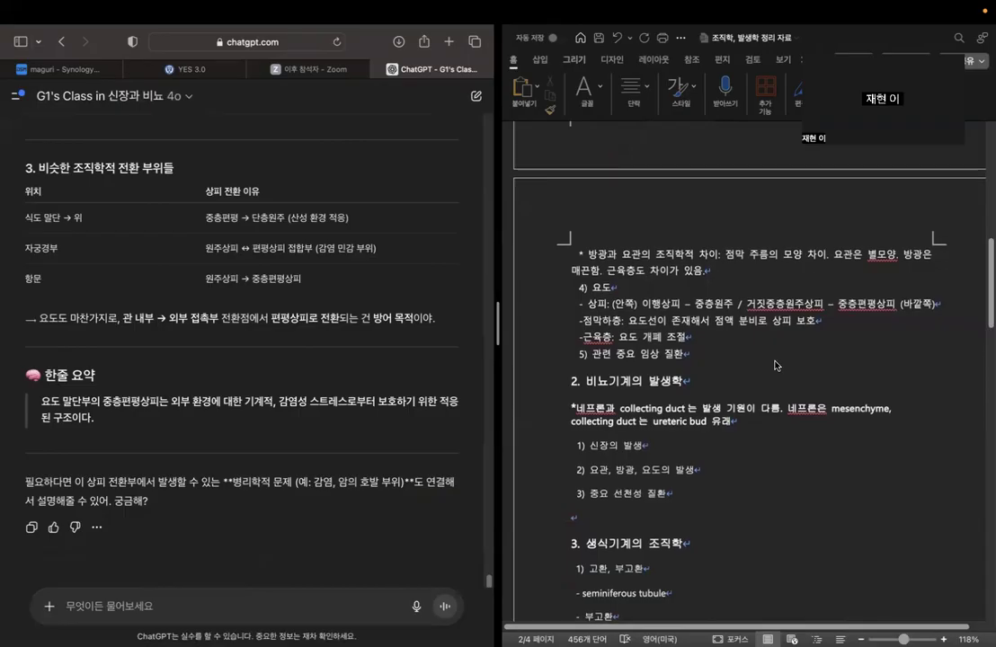
click(744, 310)
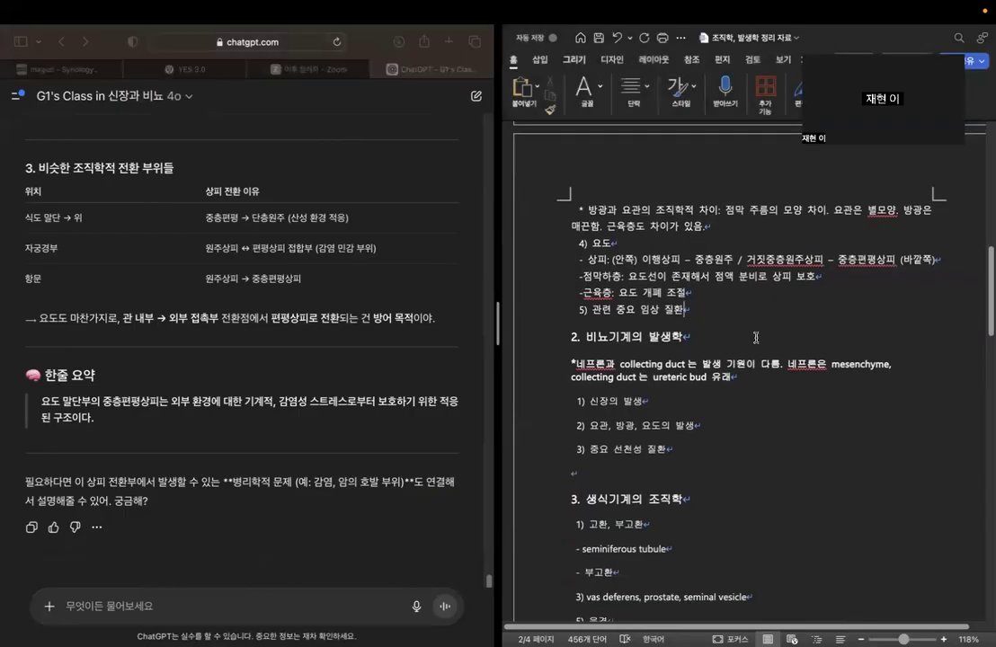
key(Return)
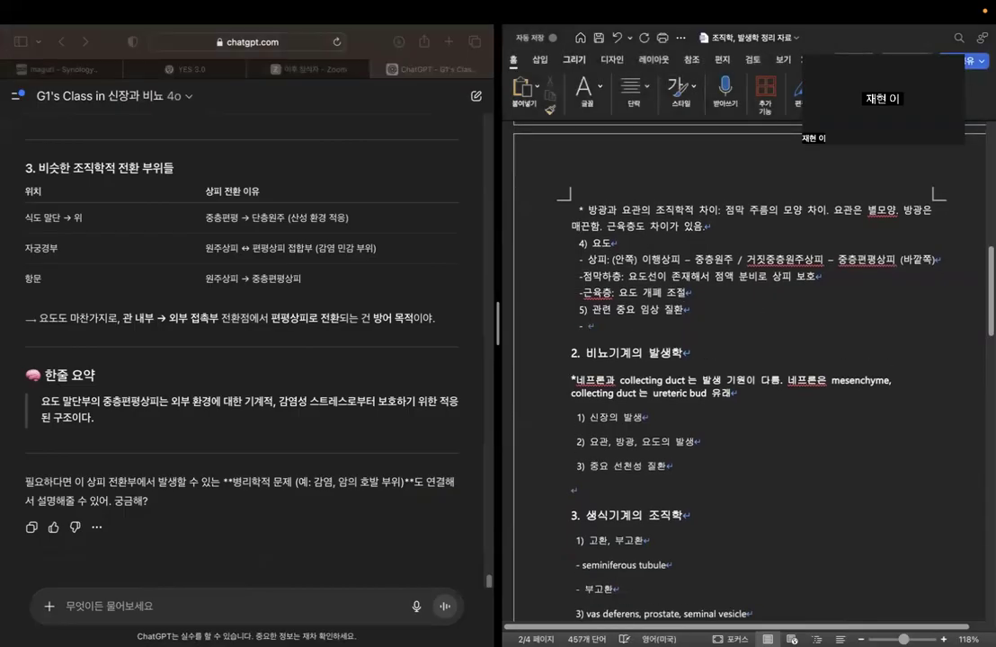
Ask the chatbot "그럼 비뇨기계의 조직학적 특징과 연관지어서 임상적으로 중요한 질환이 있으면 3가지만 알려줘".
click(141, 614)
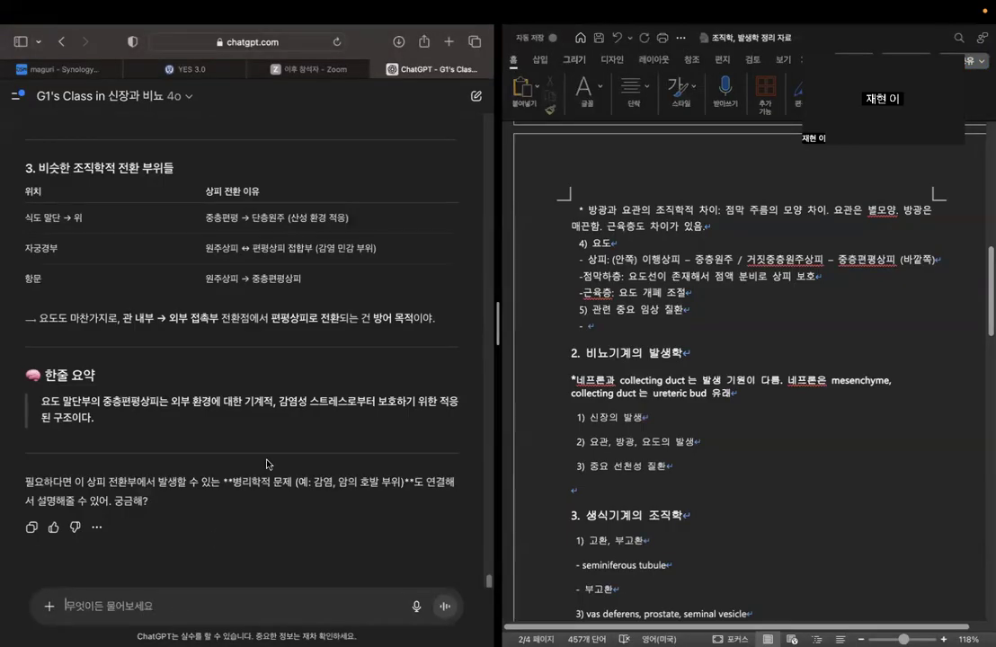
text(그럼 비뇨기계의 조기)
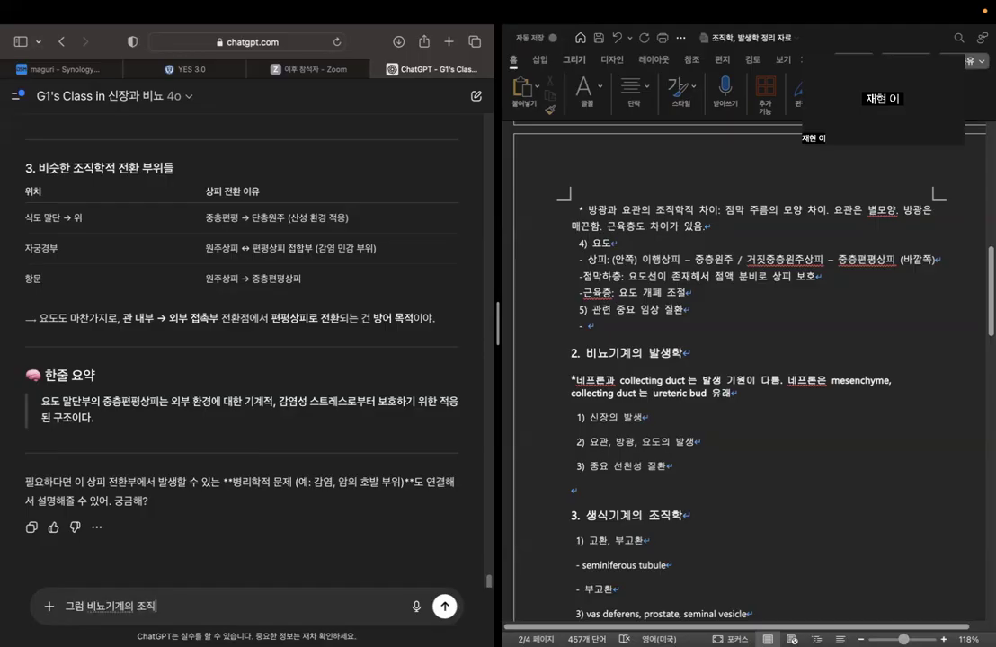
text(학적 특징과 연관지어서 )
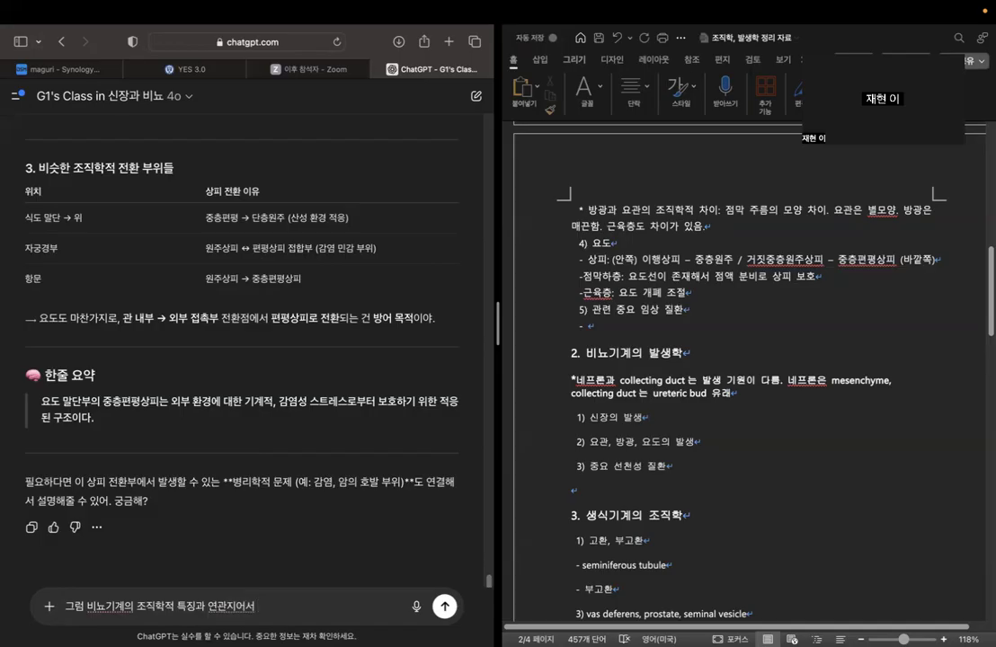
text(임상적으로 중요한 질환이)
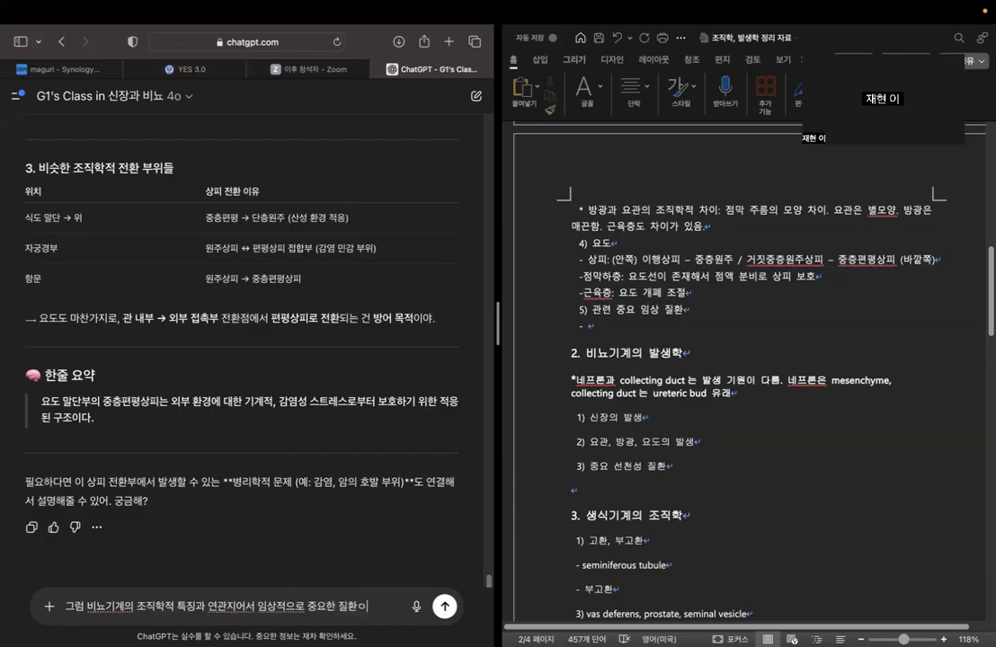
text( 있으면 3가지 )
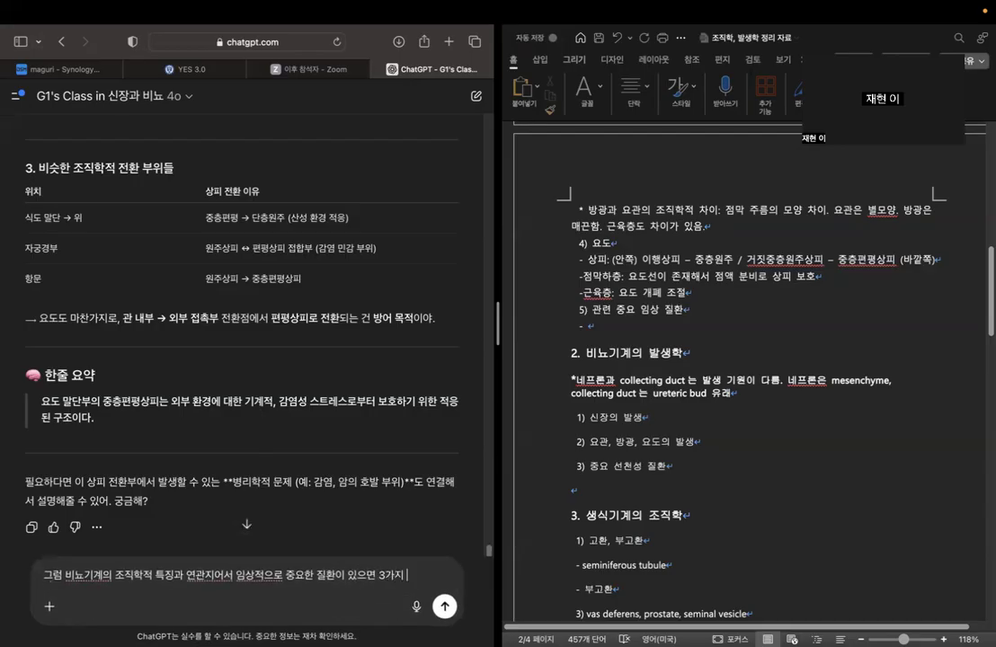
text(만 알려줘)
key(Return)
click(628, 323)
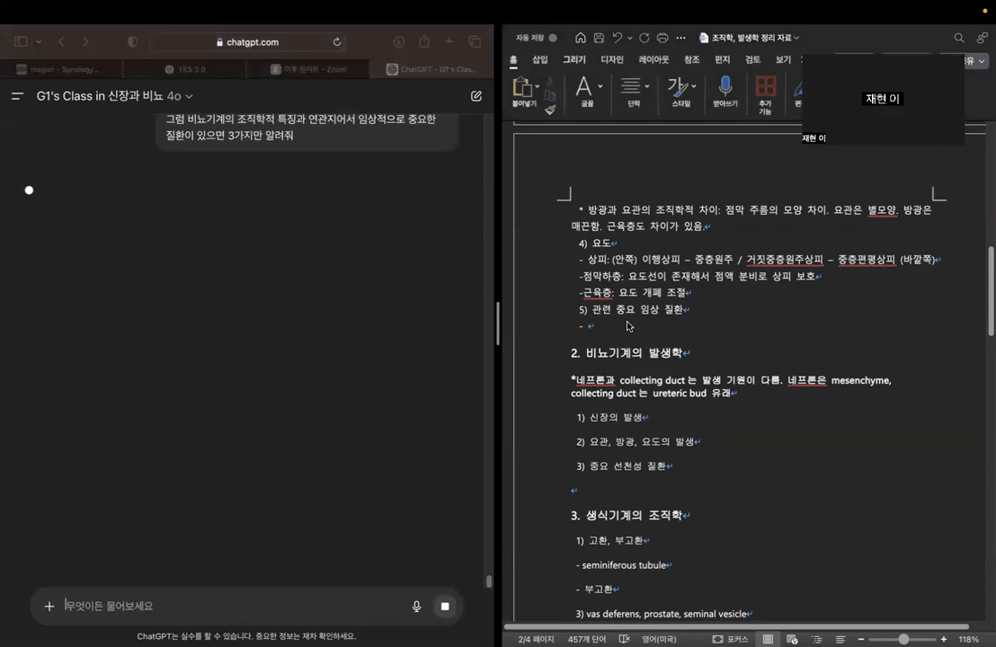
key(BackSpace)
text(1))
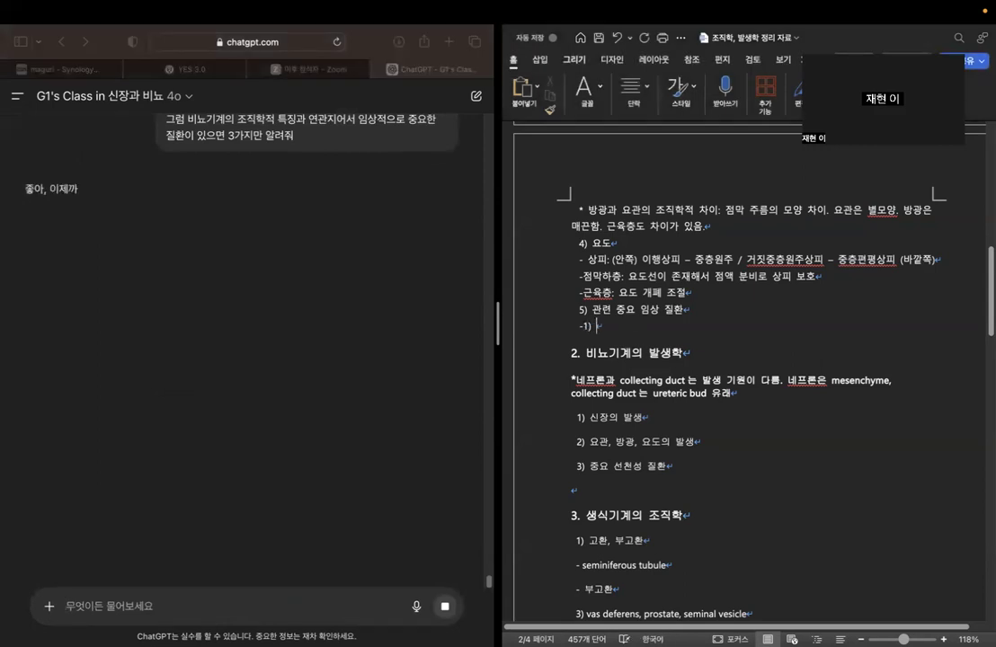
key(BackSpace)
key(BackSpace)
key(BackSpace)
text(1)
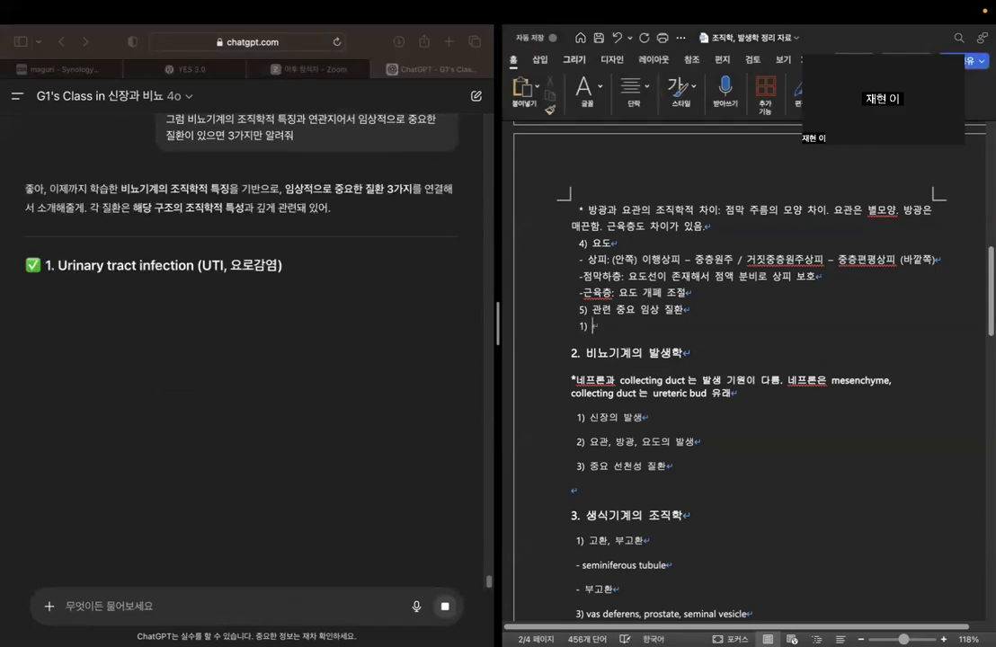
key(BackSpace)
text(-)
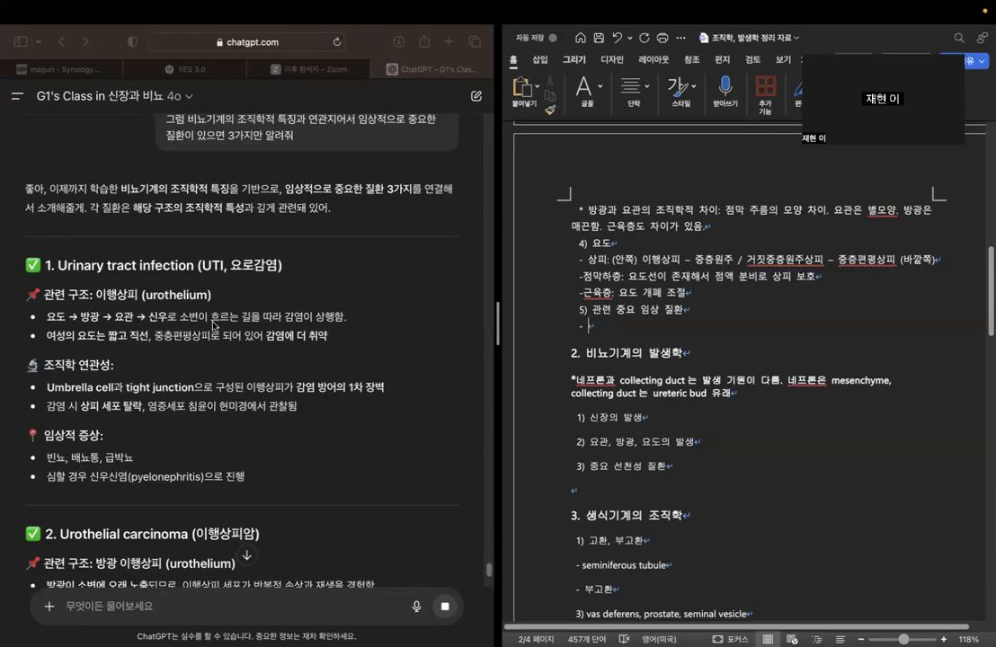
Read the chatbot's Urinary tract infection (UTI, 요로감염) section, covering its related structure, histological link and clinical symptoms.
click(50, 337)
drag(48, 336, 333, 340)
click(380, 351)
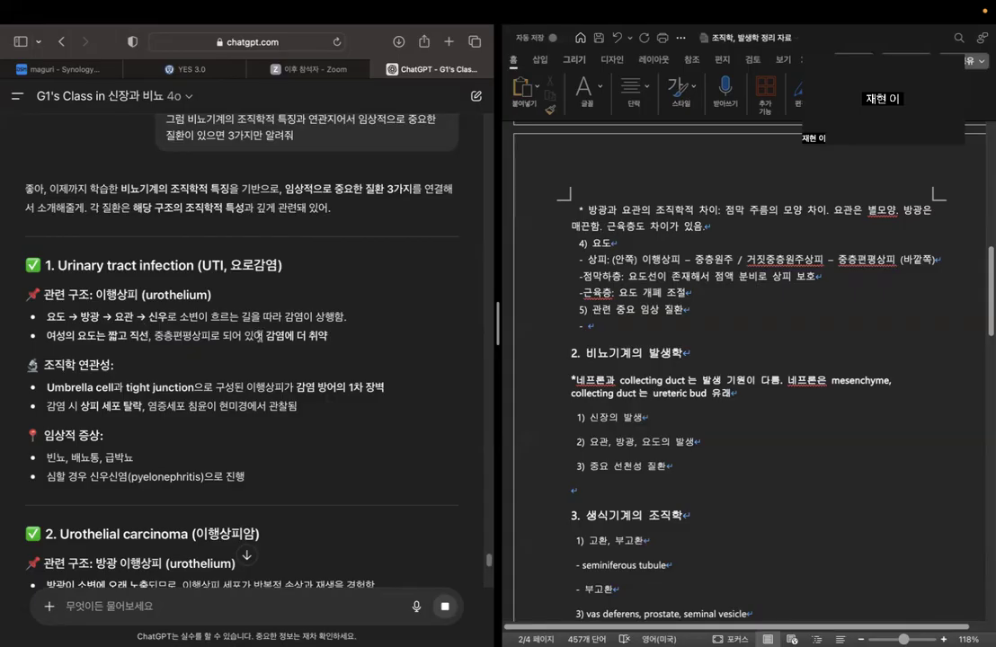
drag(265, 338, 339, 337)
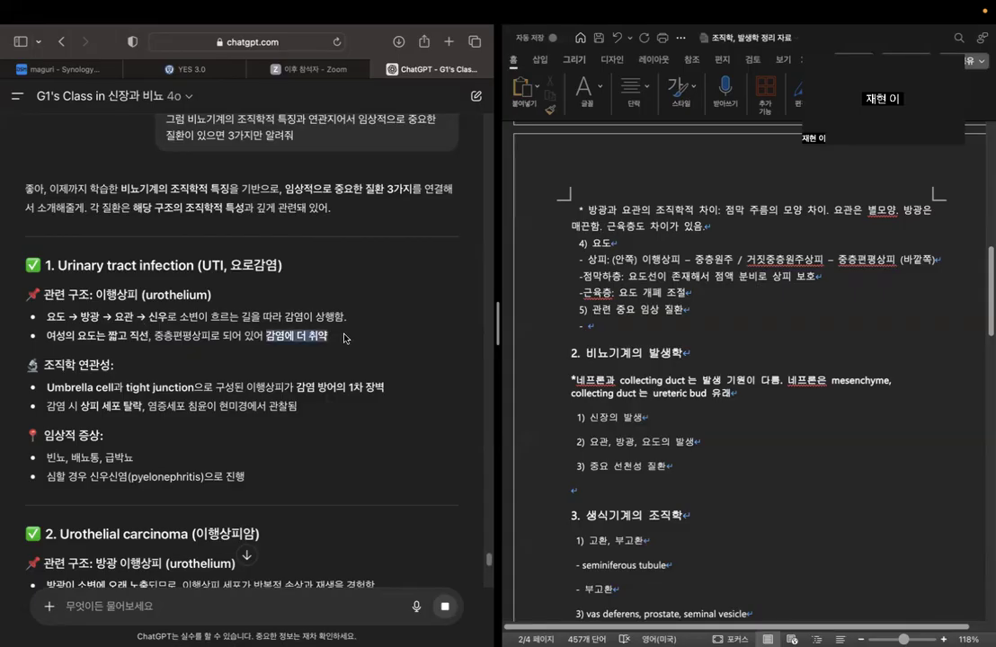
click(344, 337)
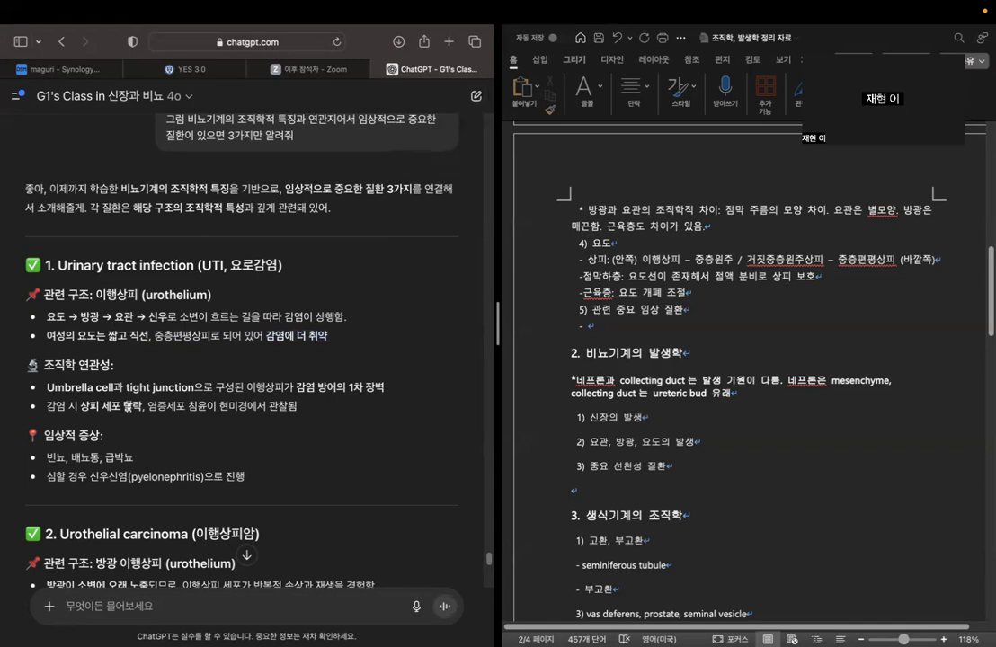
drag(48, 406, 216, 406)
scroll(214, 406, down, 2)
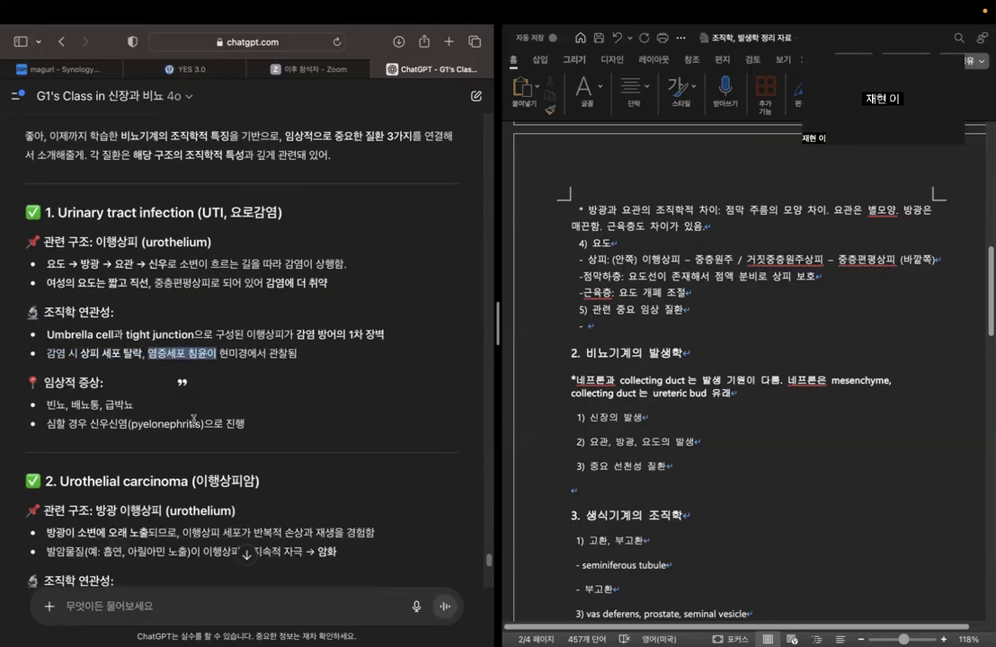
drag(48, 404, 206, 425)
click(109, 418)
click(258, 426)
Read the chatbot's Urothelial carcinoma (이행상피암) section, covering the bladder urothelium, histological changes and clinical symptoms.
scroll(267, 342, down, 5)
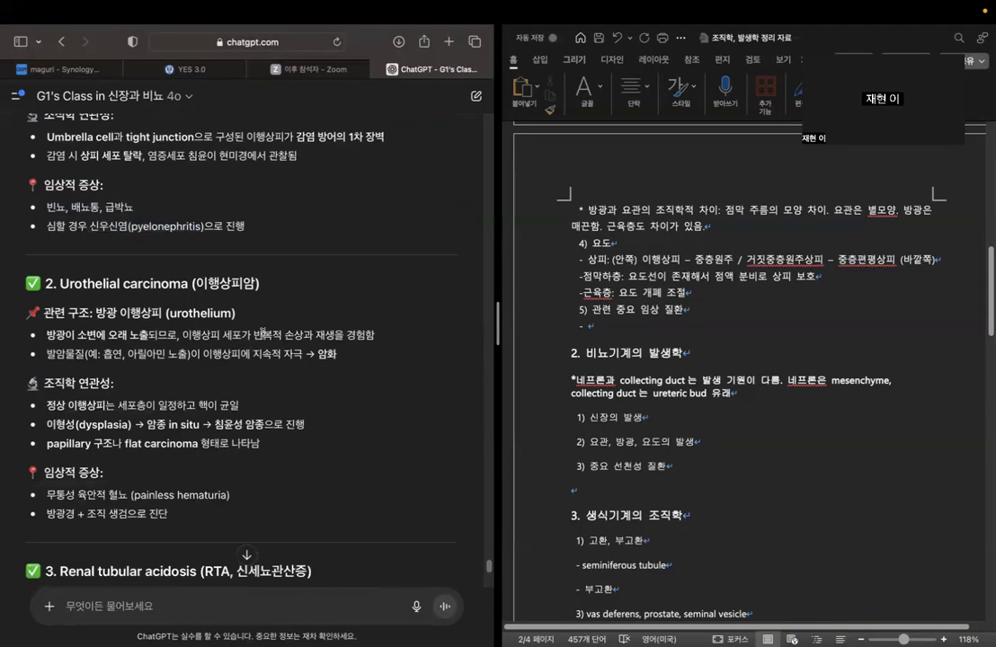
scroll(223, 314, down, 5)
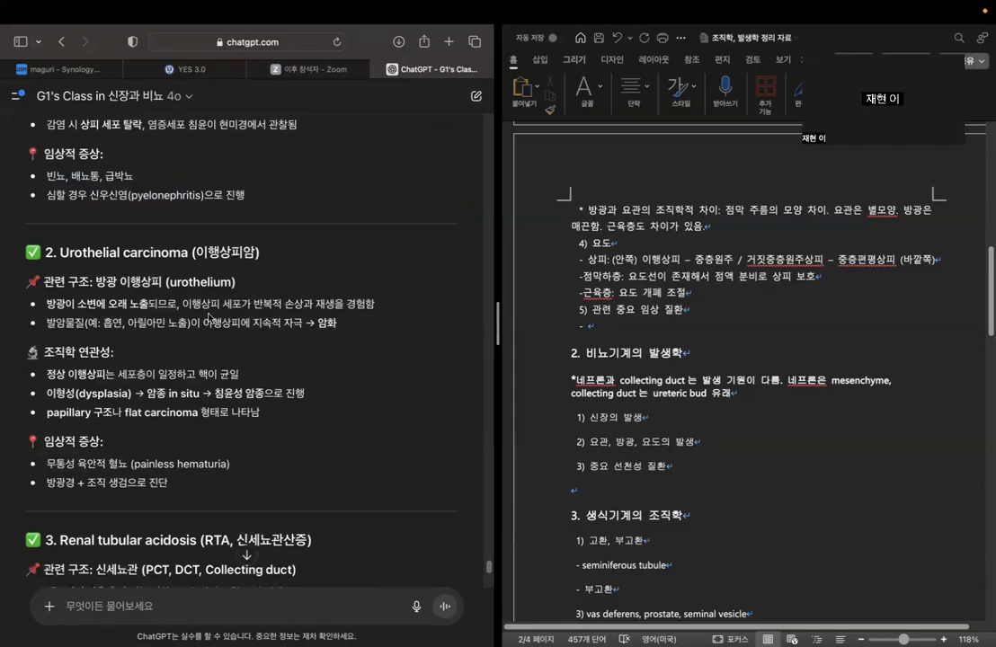
scroll(170, 237, up, 3)
drag(171, 159, 222, 158)
click(287, 173)
scroll(286, 180, up, 8)
scroll(299, 270, down, 8)
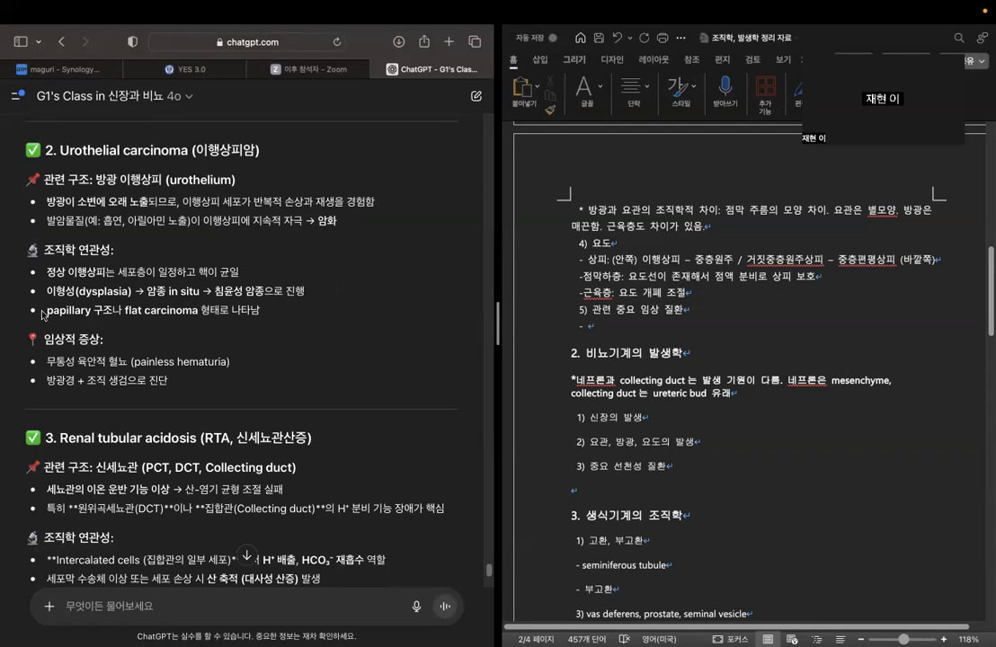
drag(50, 310, 198, 310)
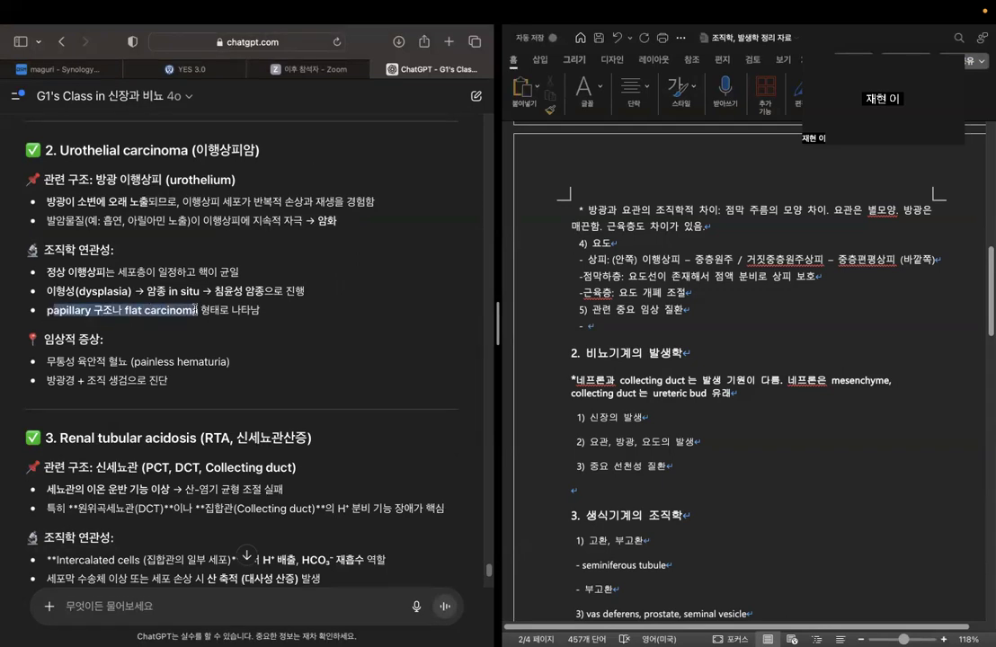
click(297, 313)
scroll(287, 315, down, 1)
scroll(286, 314, down, 2)
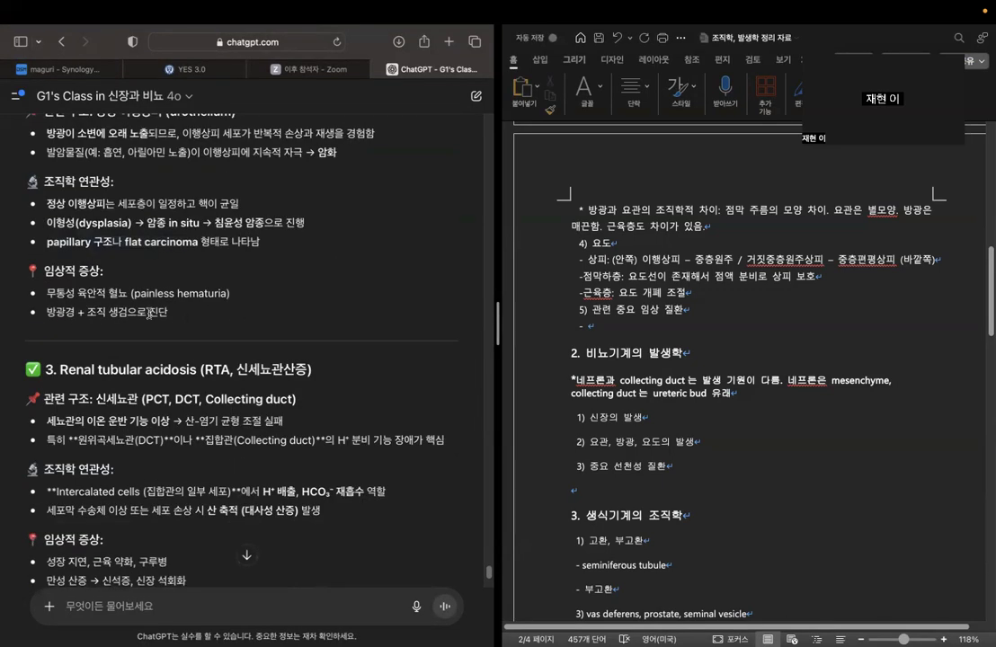
Read the chatbot's Renal tubular acidosis (RTA, 신세뇨관산증) section and continue through the 정리 요약 table to the end of the answer.
scroll(149, 314, down, 5)
scroll(132, 263, up, 2)
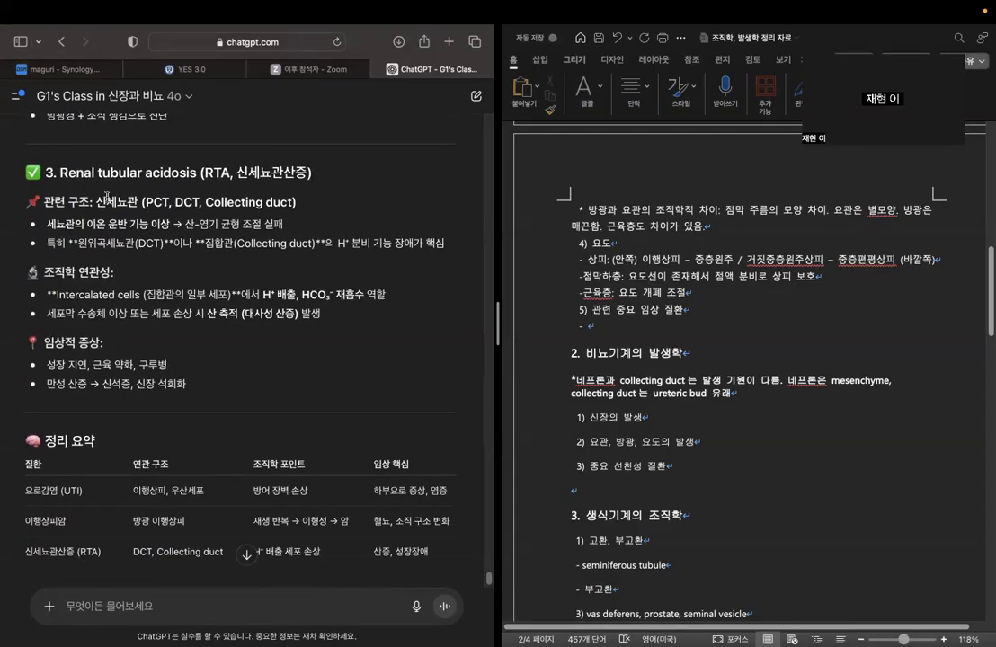
drag(97, 202, 311, 203)
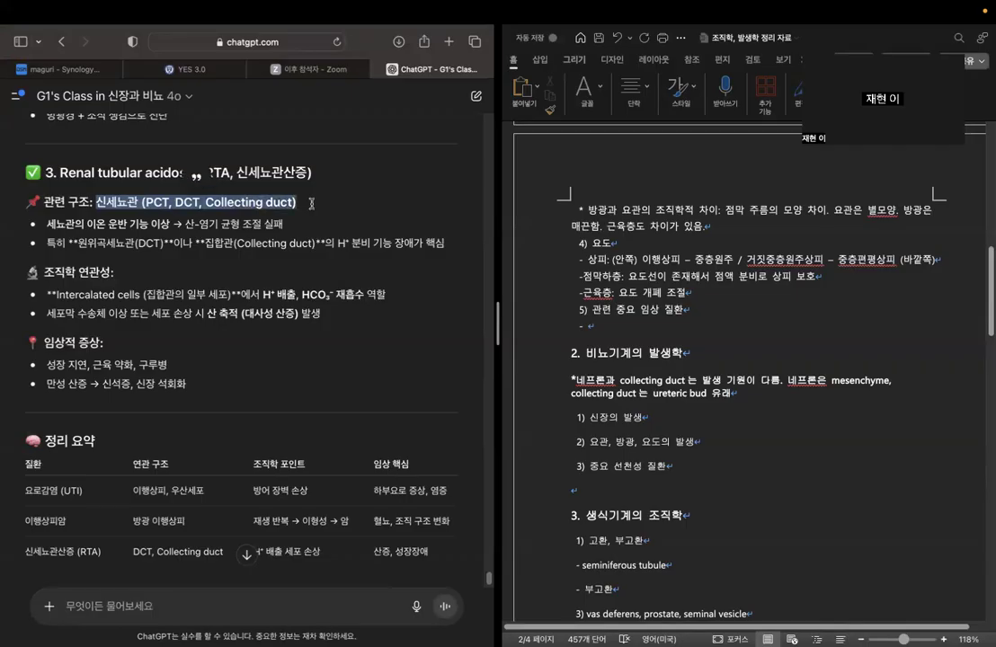
click(93, 220)
drag(88, 219, 281, 226)
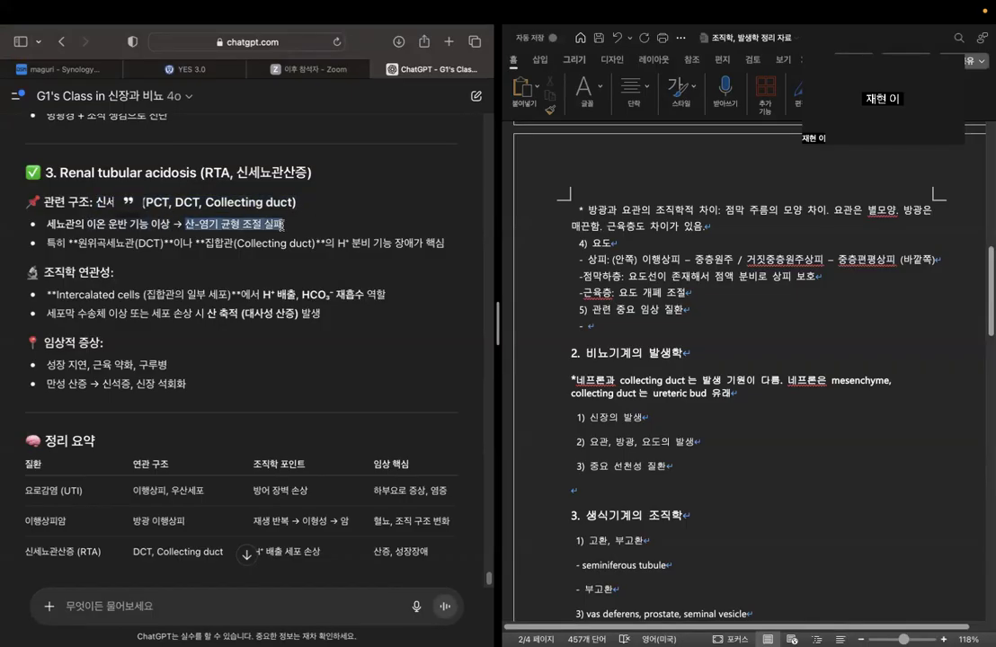
click(230, 226)
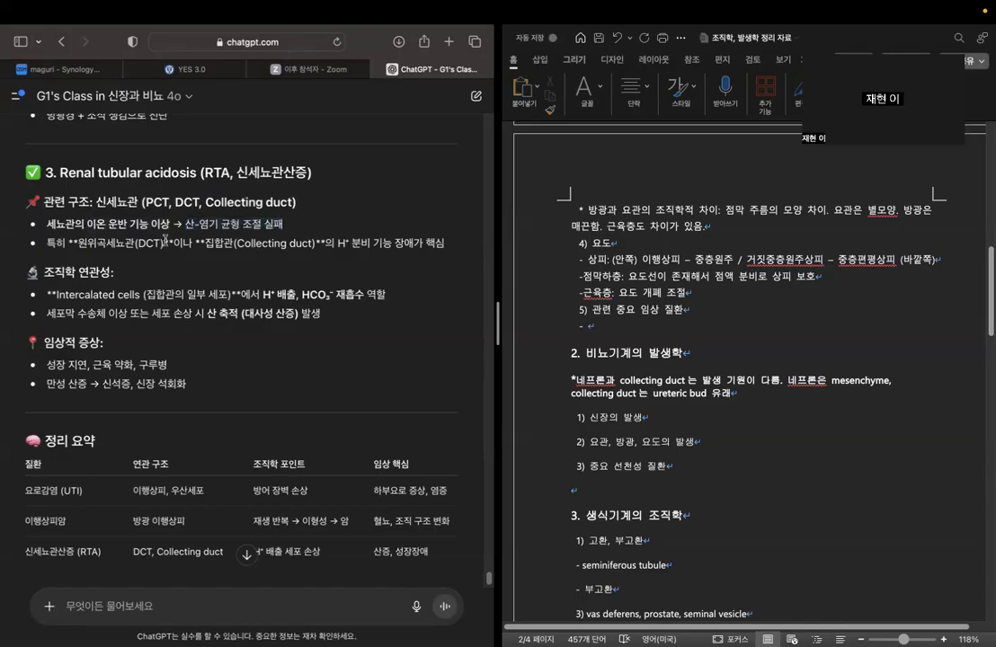
drag(339, 244, 444, 243)
click(365, 234)
scroll(267, 182, down, 3)
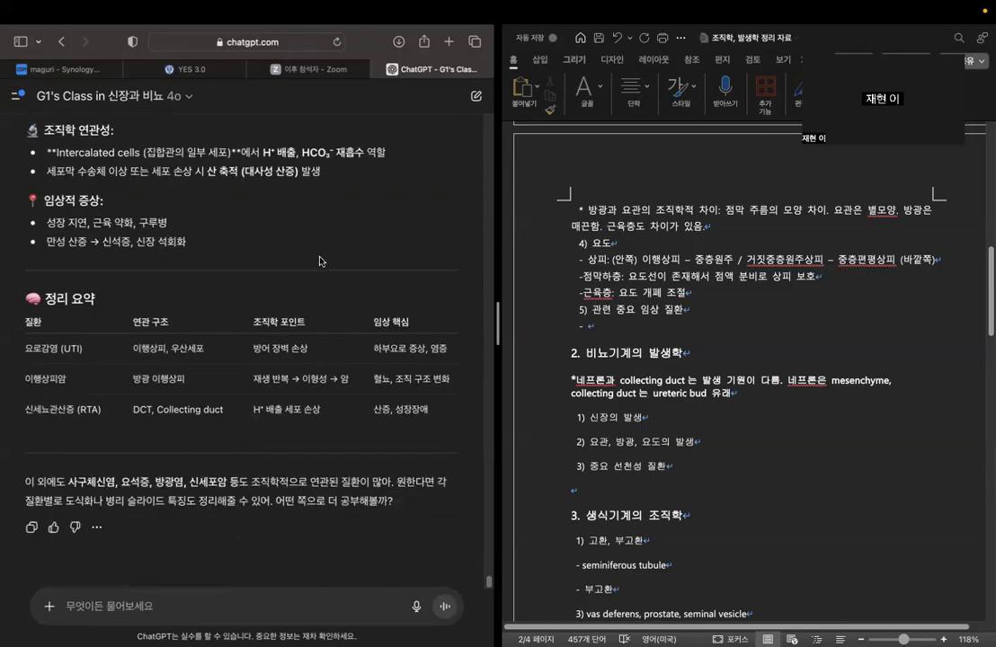
Fill the empty bullet under "5) 관련 중요 임상 질환" in the Word outline with "요로감염, 이행상피암, 신세뇨관산증 등이 있음.".
click(532, 281)
text(율로감염)
text(, )
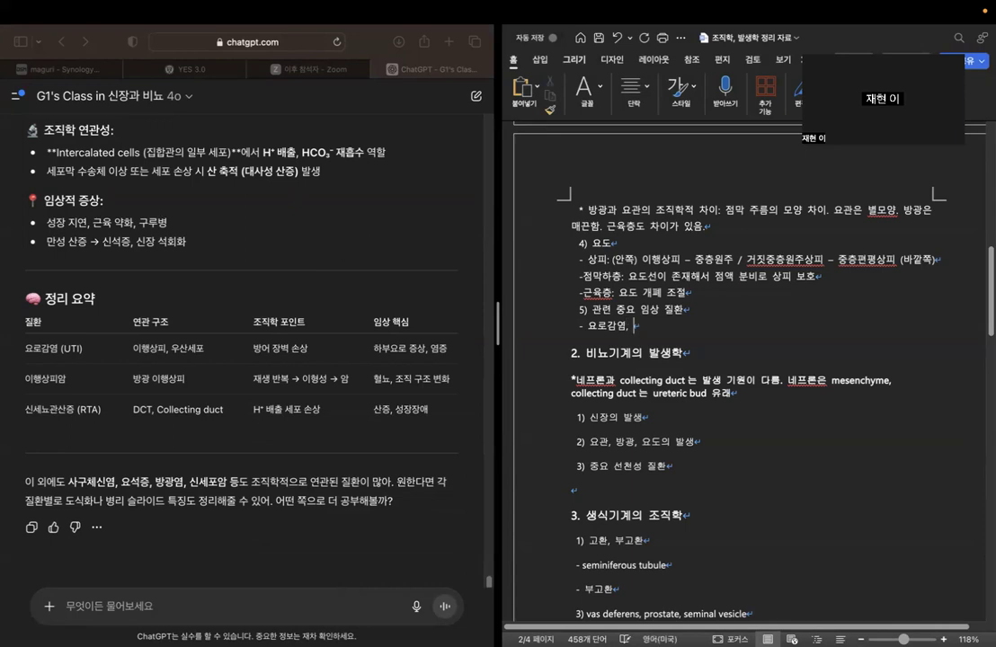
text(이행사이)
key(BackSpace)
key(BackSpace)
text(ㅏ피암, 사)
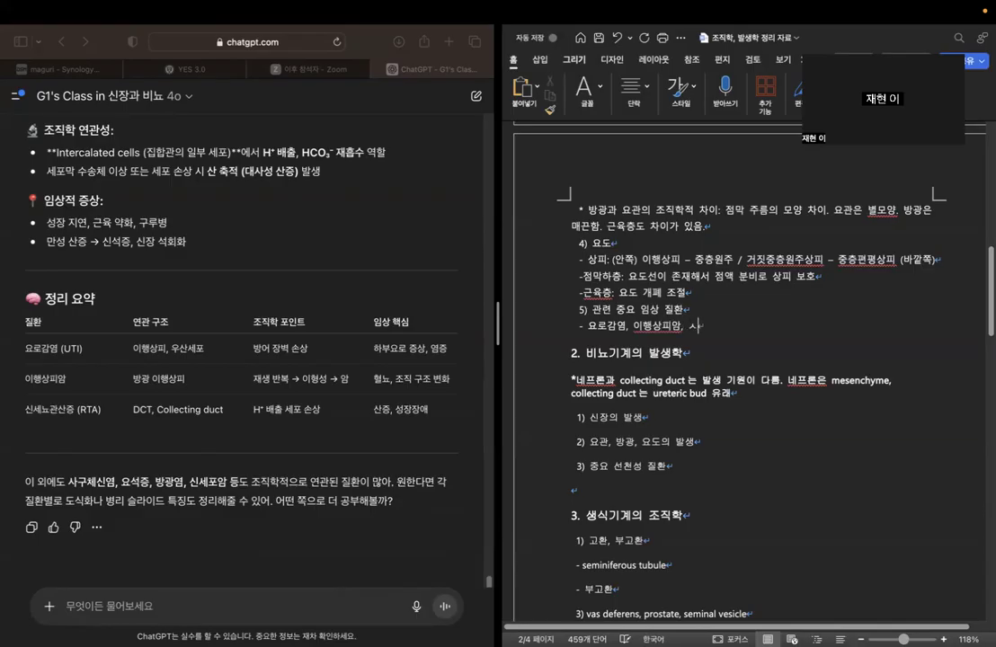
key(BackSpace)
text(신세뇨관산증 등이 있음)
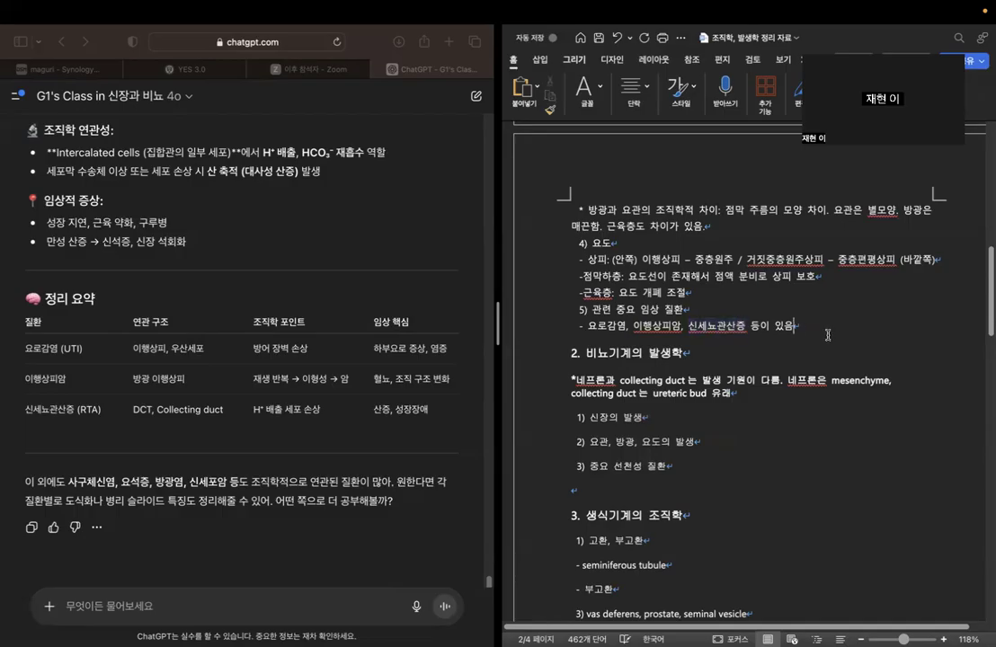
text(.)
Recheck the chatbot's H⁺ secretion note on renal tubular acidosis and ask it "신세뇨관 산증은 어떤 병인 기전으로 발생하는 거야?".
click(267, 608)
scroll(327, 355, up, 3)
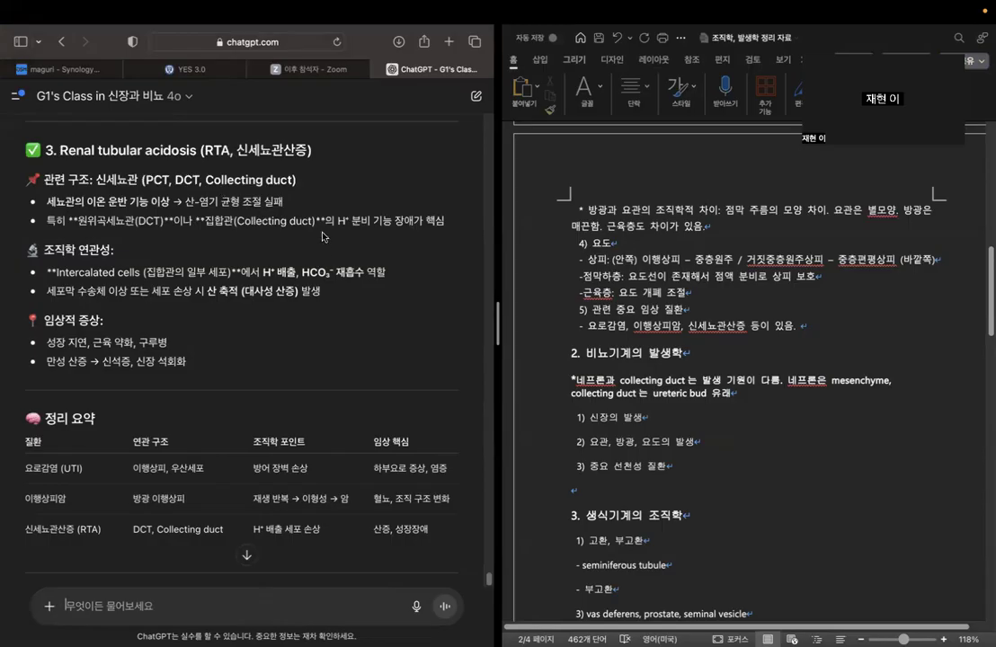
drag(339, 220, 445, 221)
scroll(269, 404, down, 3)
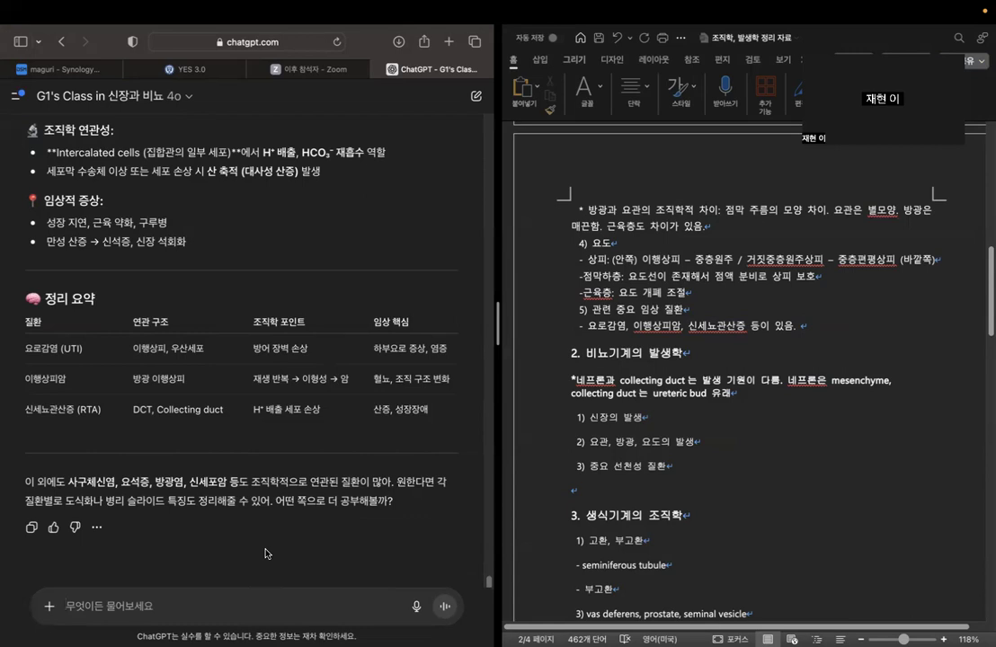
text(센세뇨관)
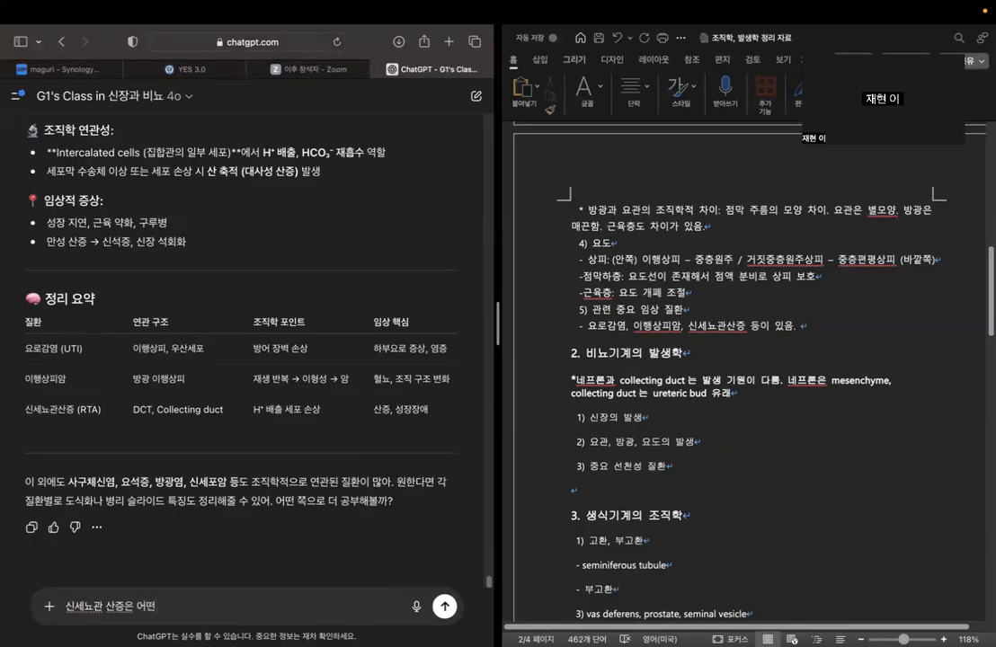
text(으로 생)
key(BackSpace)
key(BackSpace)
key(BackSpace)
key(BackSpace)
key(BackSpace)
text(인 기전으로 발생하는 거야)
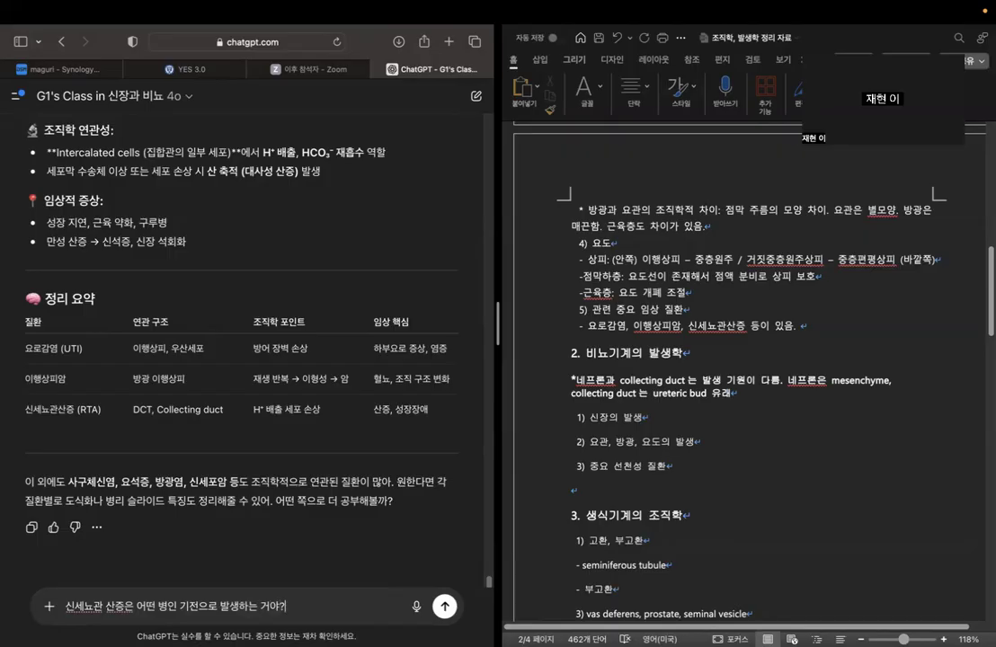
text(?)
key(Return)
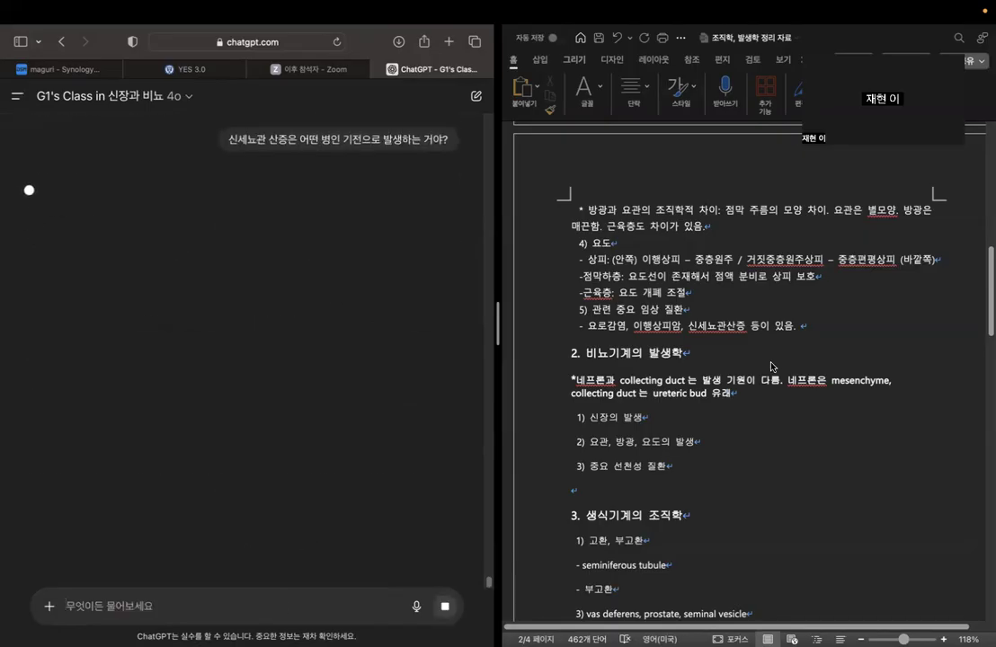
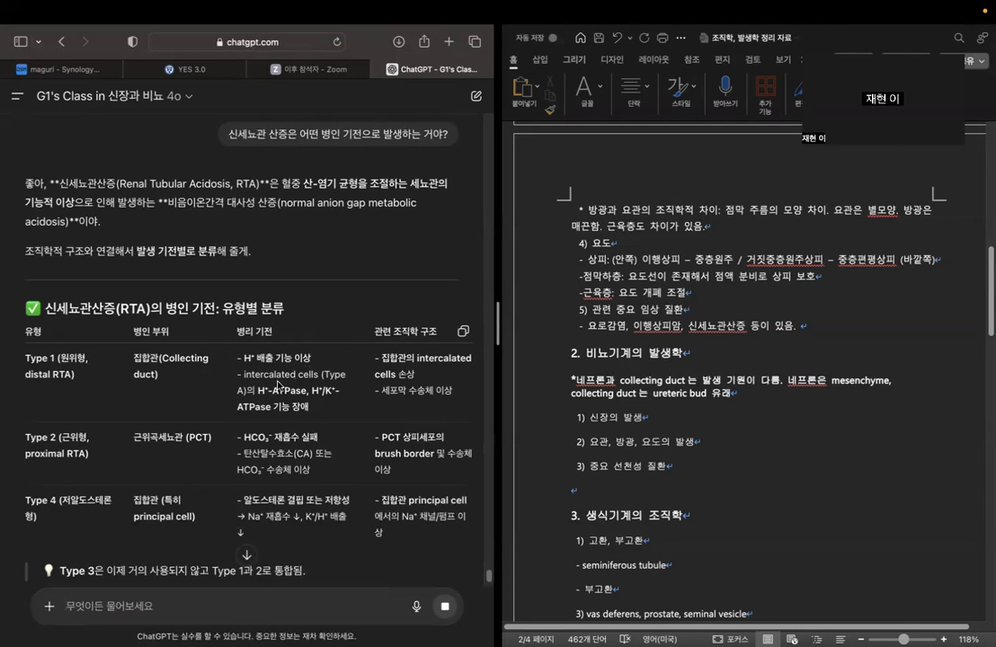
Read the 신세뇨관산증(RTA)의 병인 기전: 유형별 분류 table, going through the affected sites for Type 1, Type 2 and Type 4.
scroll(203, 305, down, 2)
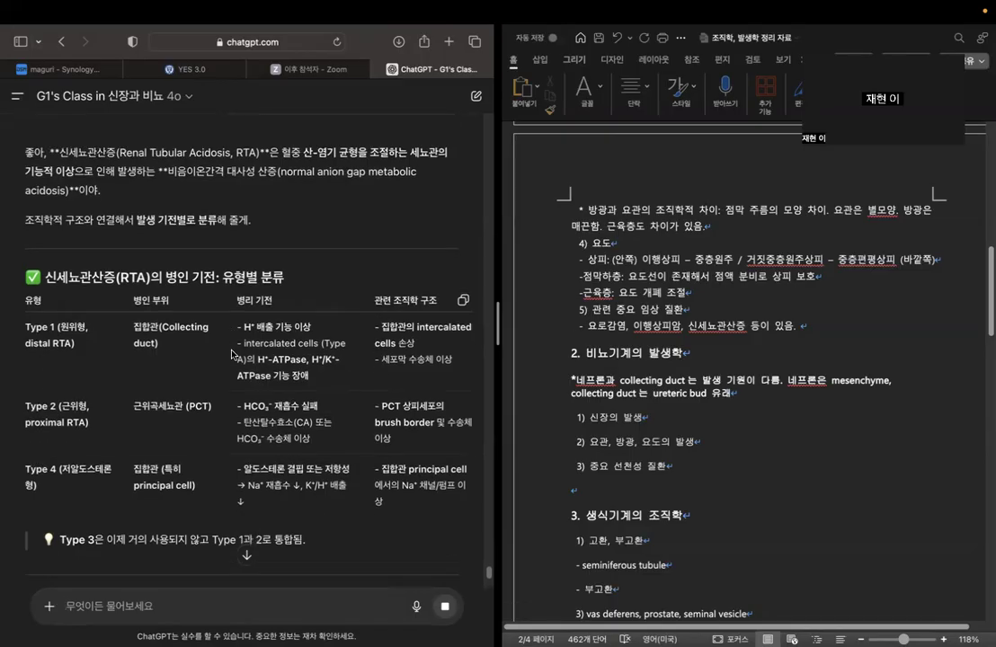
drag(133, 271, 163, 289)
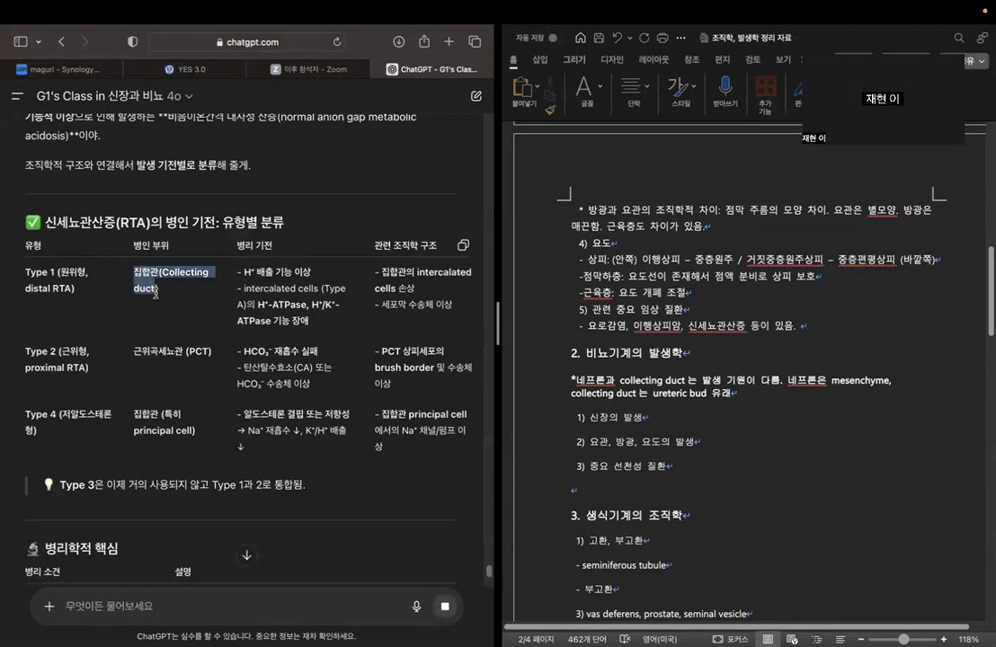
click(63, 299)
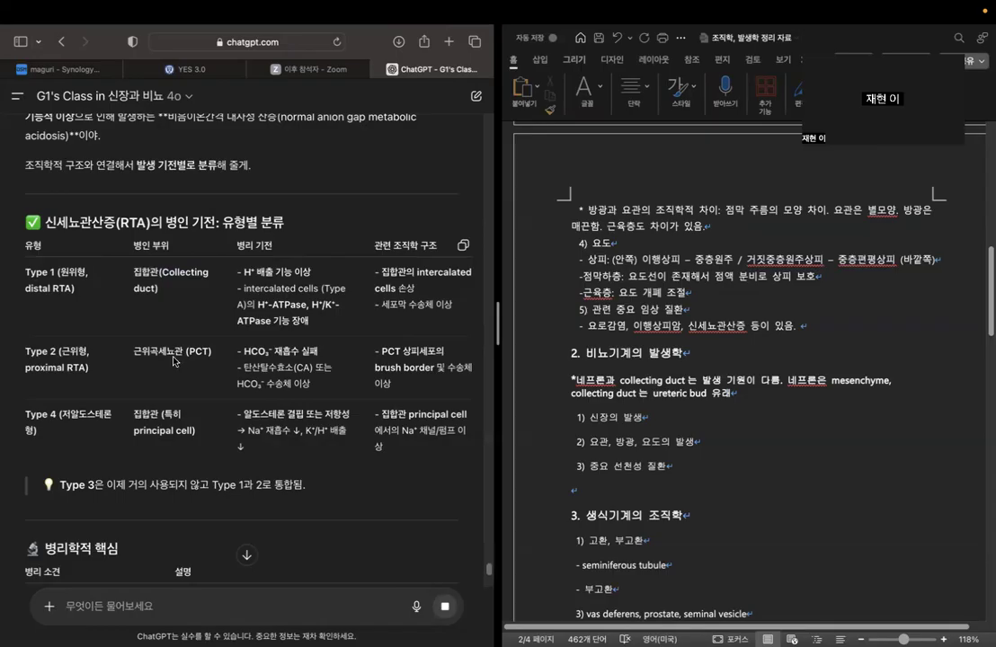
drag(132, 351, 212, 352)
click(202, 410)
scroll(203, 410, down, 1)
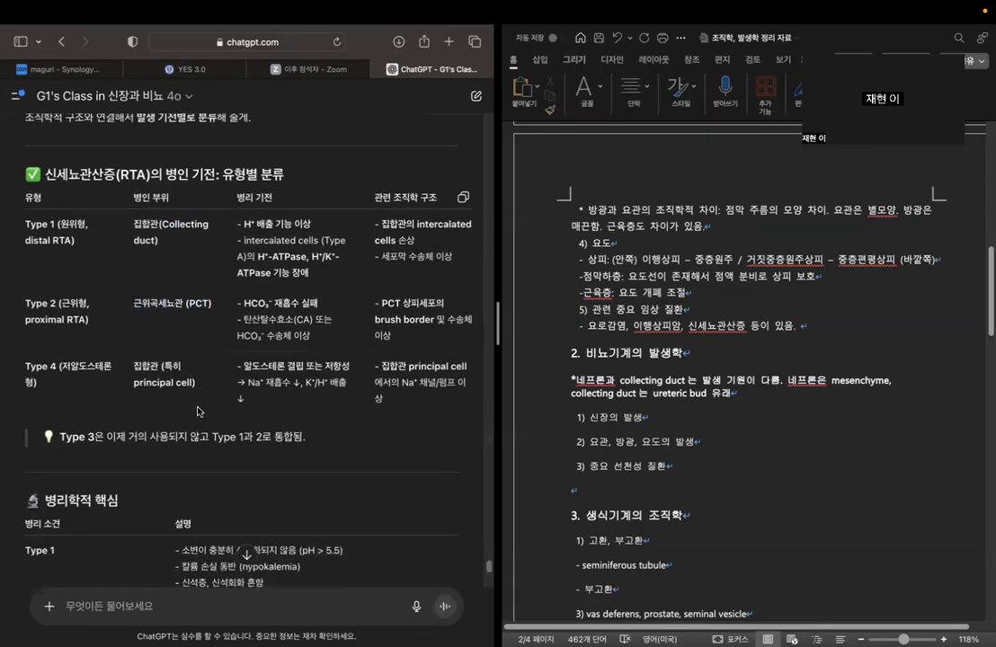
drag(134, 385, 205, 382)
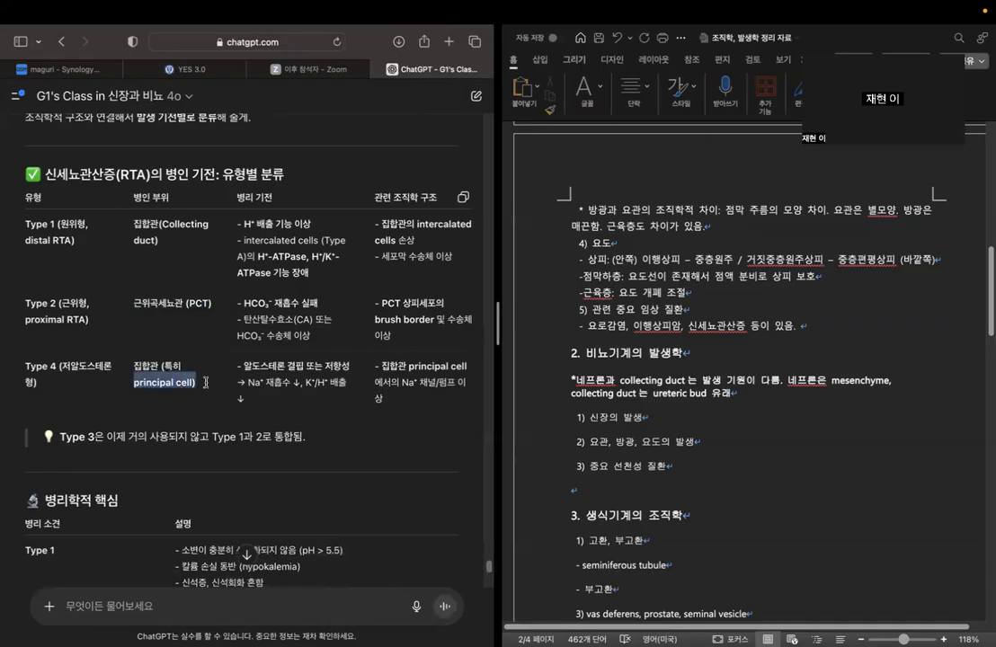
click(203, 390)
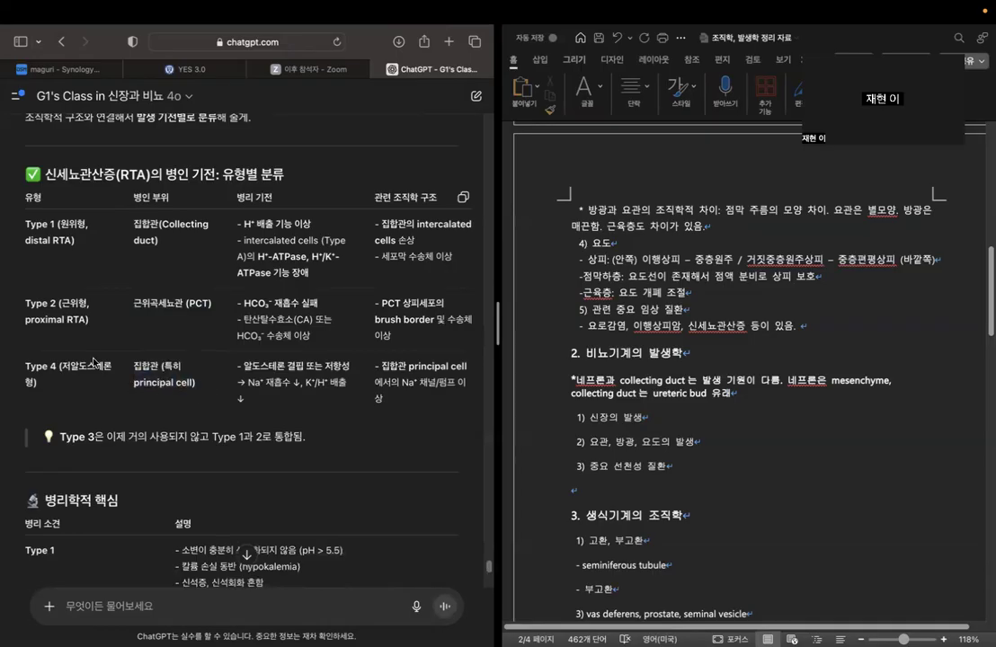
drag(65, 363, 83, 385)
Read the 병리학적 핵심 table, going through the pathological findings listed for RTA Type 1, Type 2 and Type 4.
scroll(235, 344, down, 6)
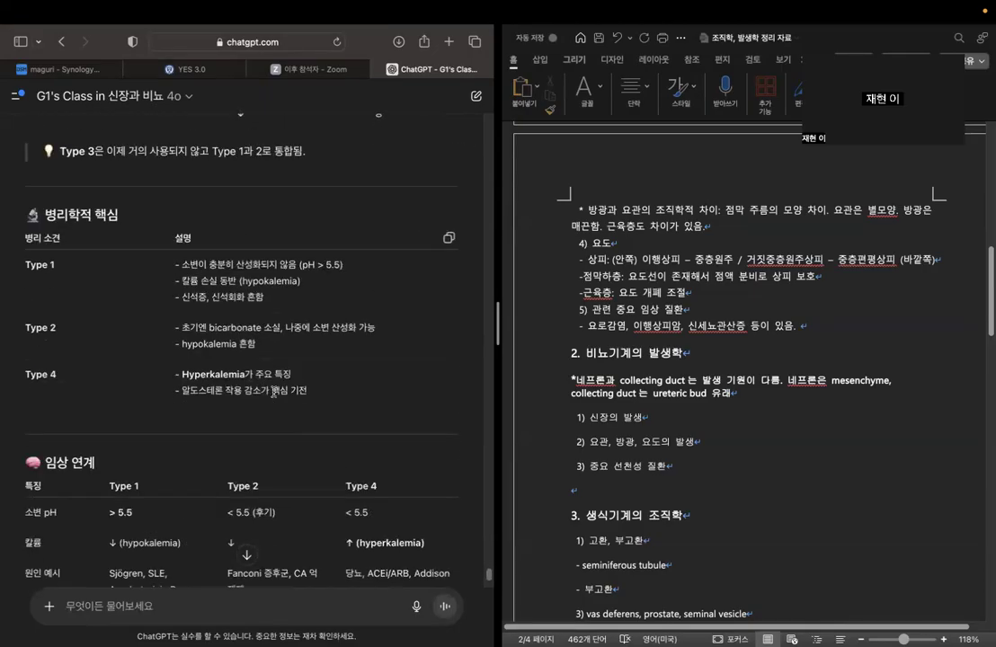
drag(183, 266, 351, 272)
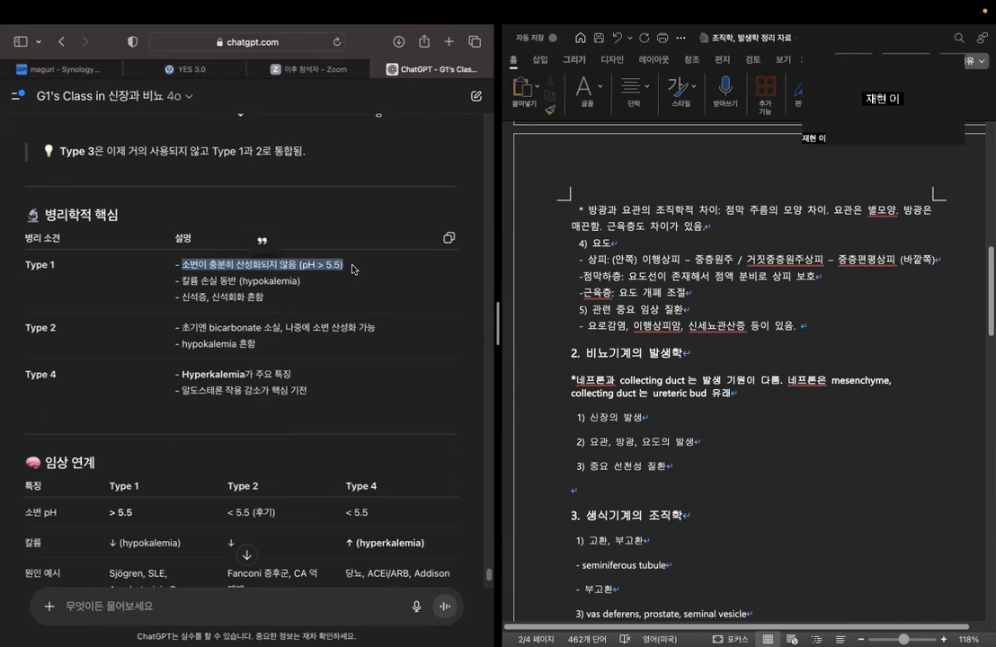
click(351, 269)
drag(177, 281, 301, 282)
click(186, 300)
drag(184, 297, 265, 297)
click(269, 300)
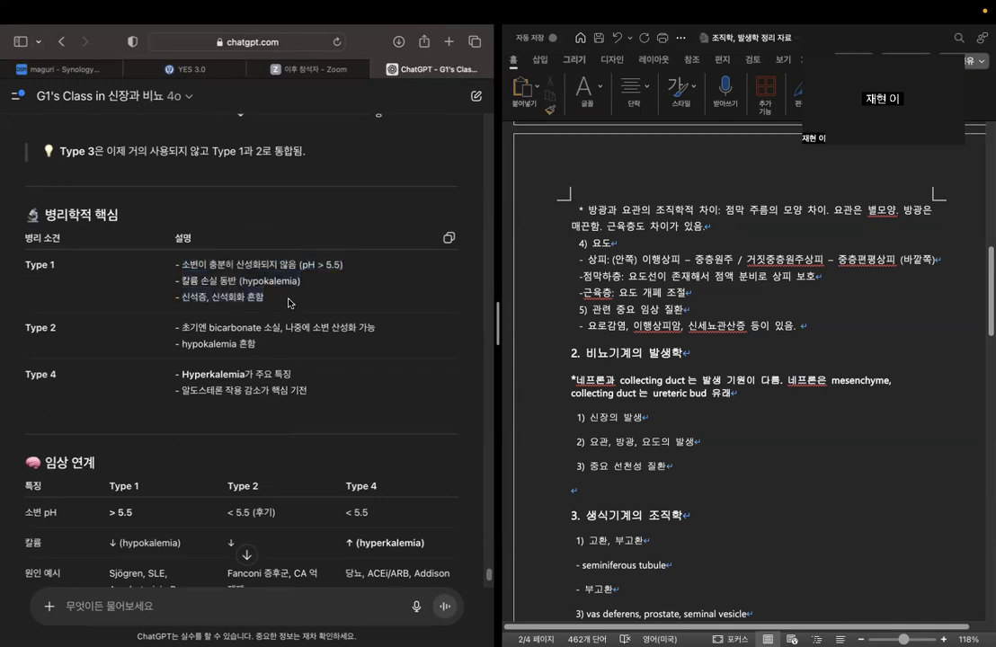
drag(213, 327, 411, 328)
click(412, 330)
triple_click(184, 372)
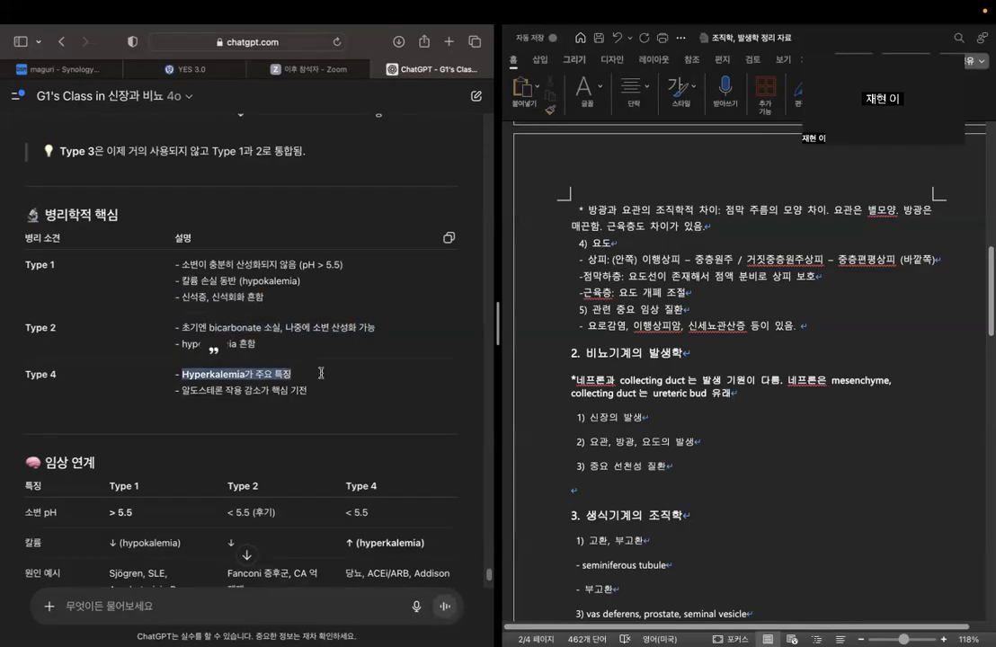
drag(184, 390, 395, 393)
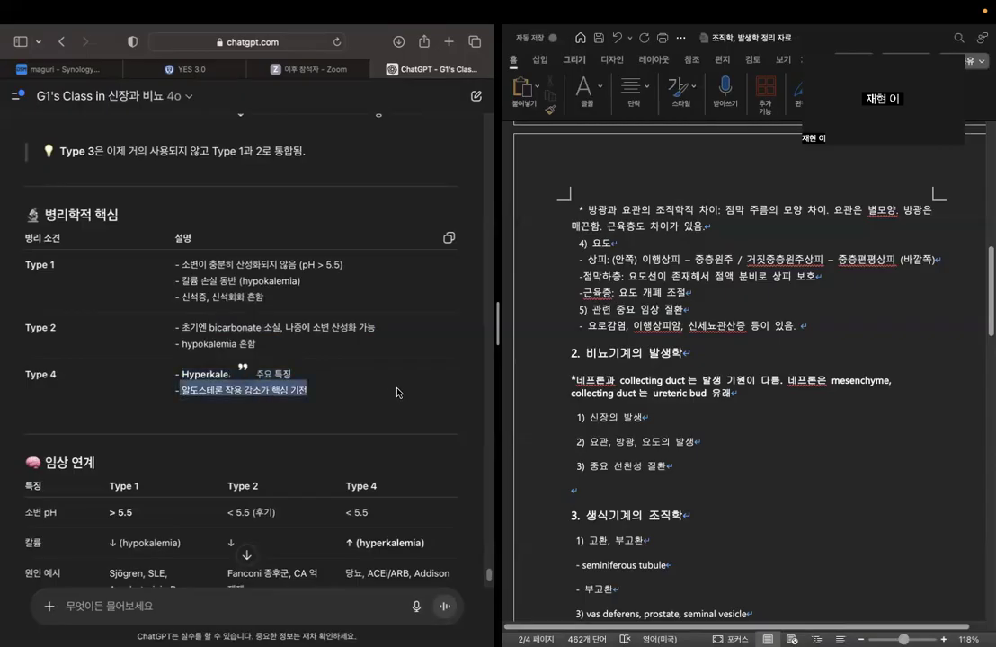
click(398, 392)
Examine the 임상 연계 table, comparing urine pH, potassium and example causes across the three RTA types.
scroll(397, 379, down, 5)
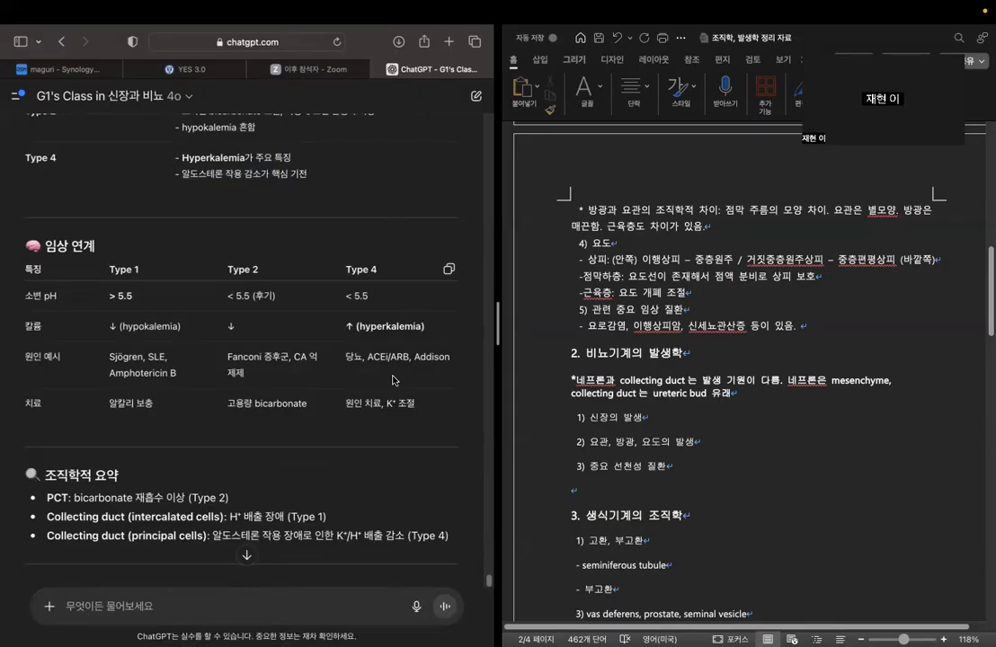
scroll(392, 380, up, 3)
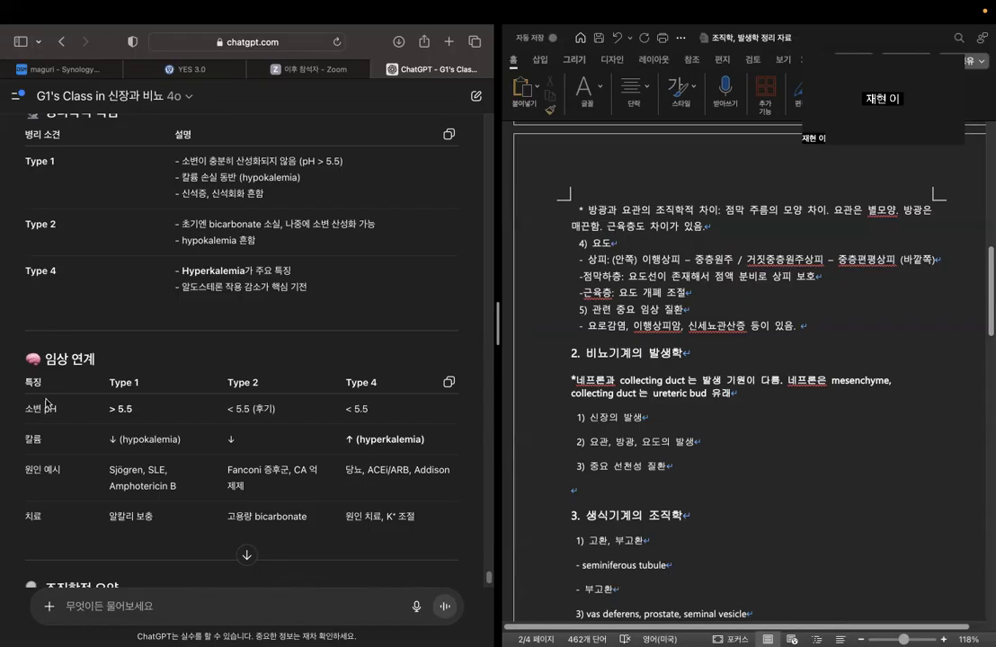
drag(24, 409, 388, 410)
click(149, 413)
click(200, 409)
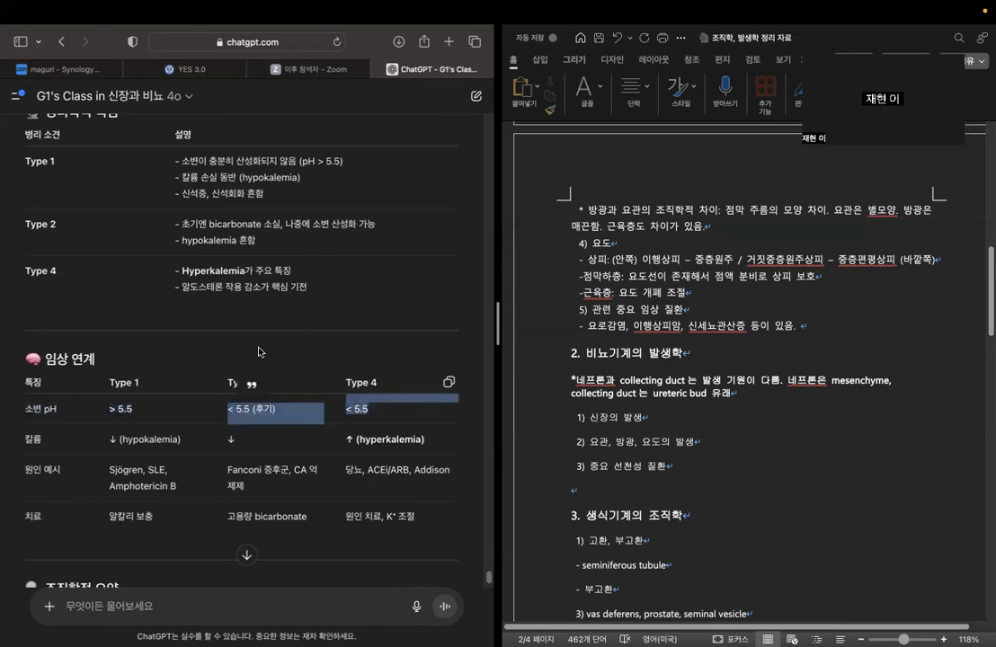
click(282, 353)
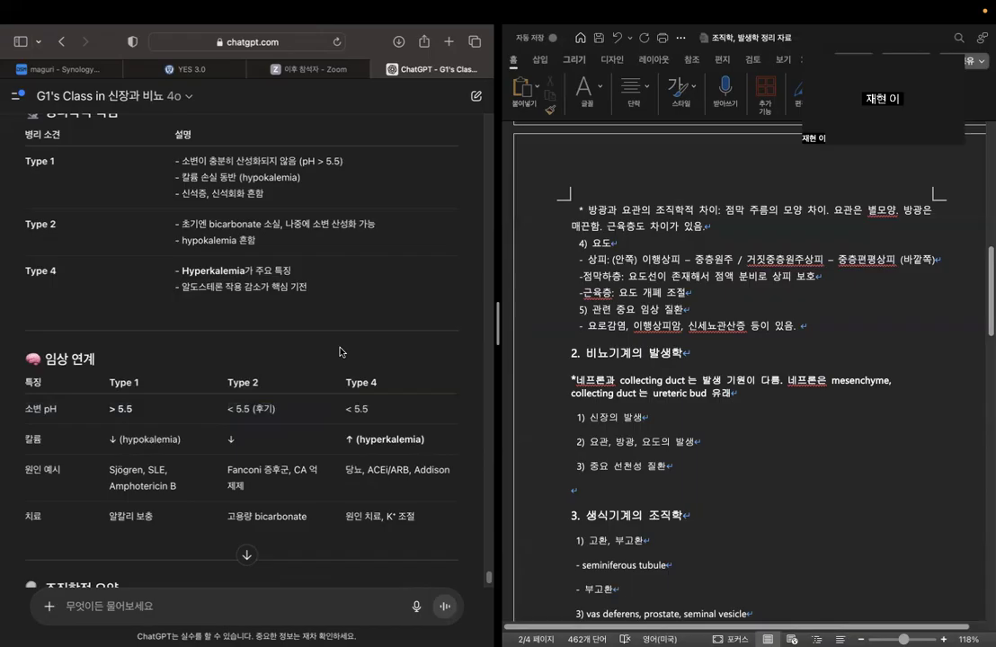
scroll(338, 351, down, 1)
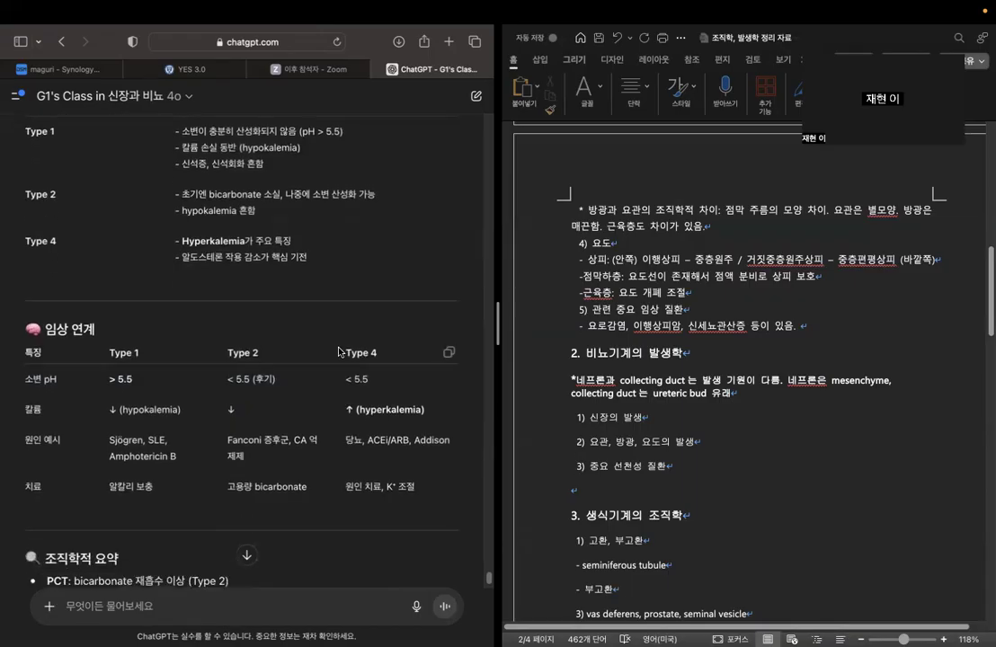
scroll(295, 306, down, 1)
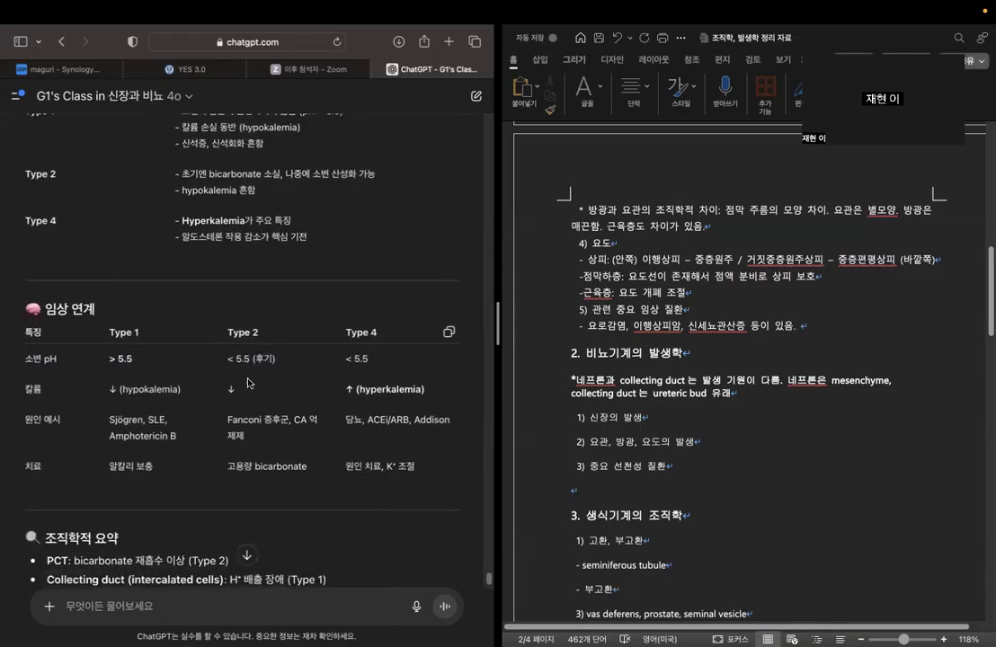
drag(111, 419, 171, 420)
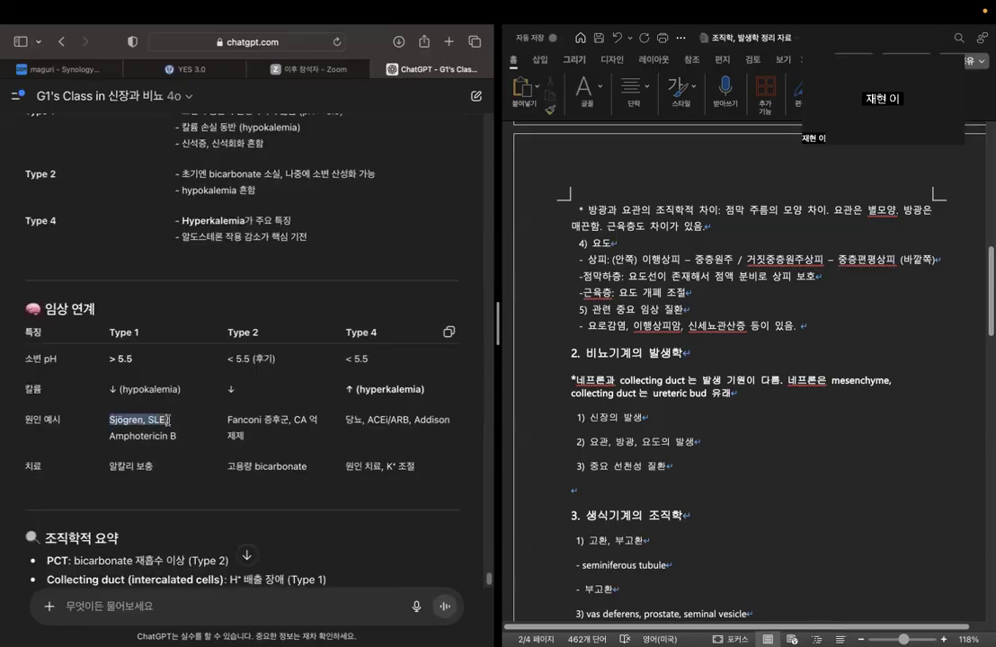
click(177, 422)
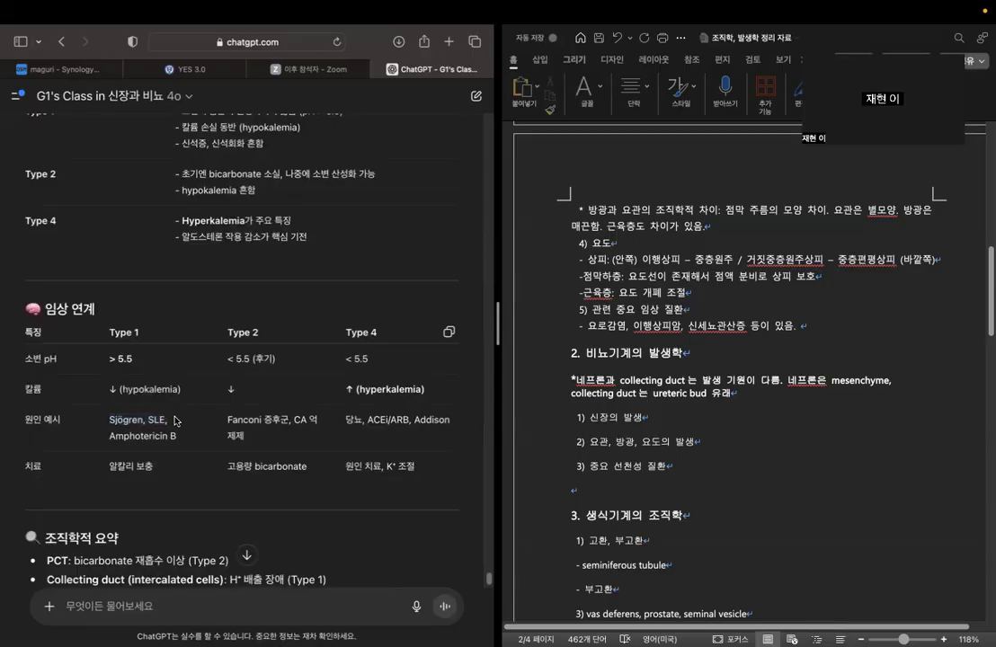
Recheck the RTA pathogenesis, 병리학적 핵심 and 임상 연계 tables, continuing through the 조직학적 요약 to the end of the answer.
scroll(186, 312, up, 5)
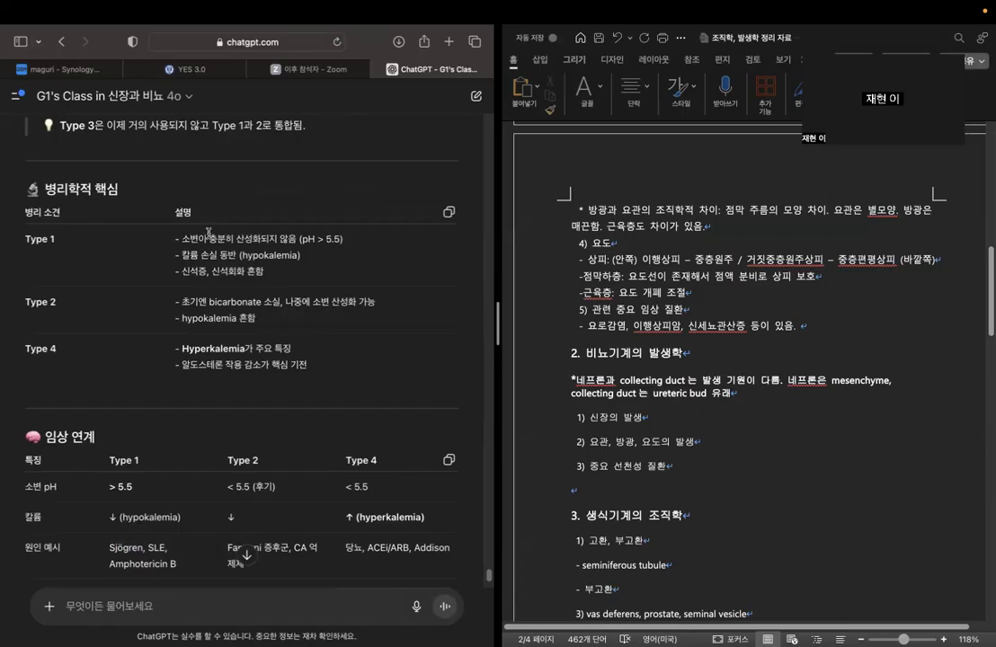
scroll(208, 233, down, 10)
scroll(212, 392, up, 15)
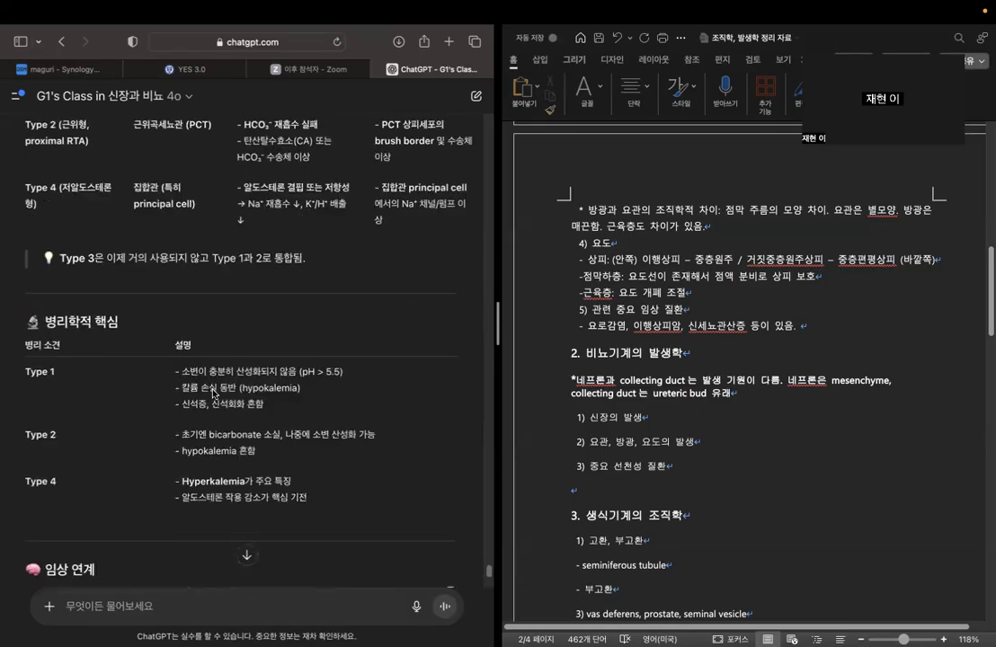
scroll(212, 392, down, 11)
drag(227, 389, 452, 391)
scroll(337, 413, up, 9)
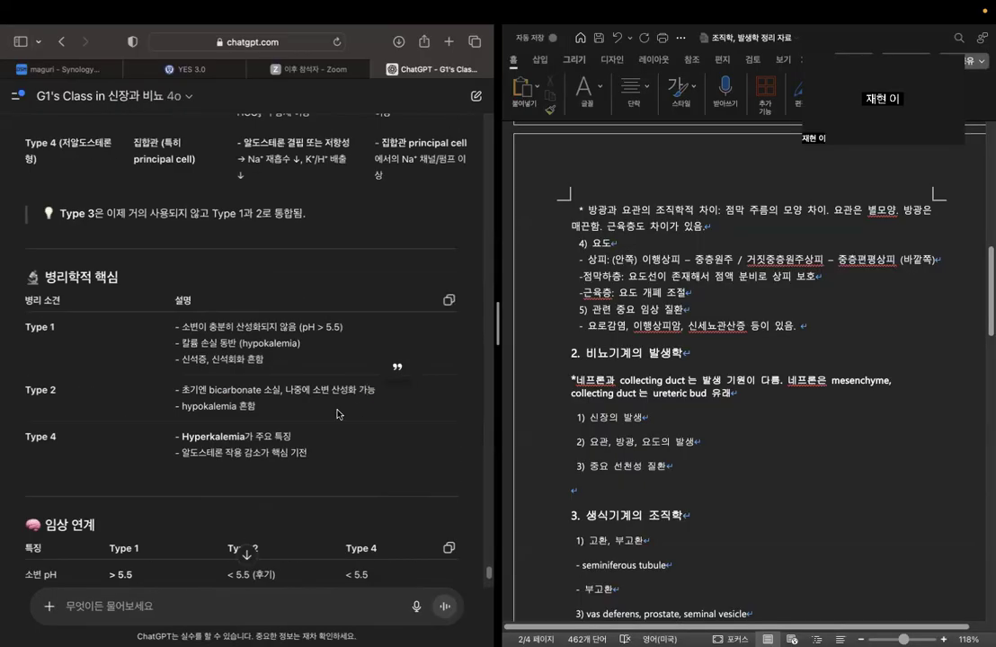
scroll(134, 208, up, 3)
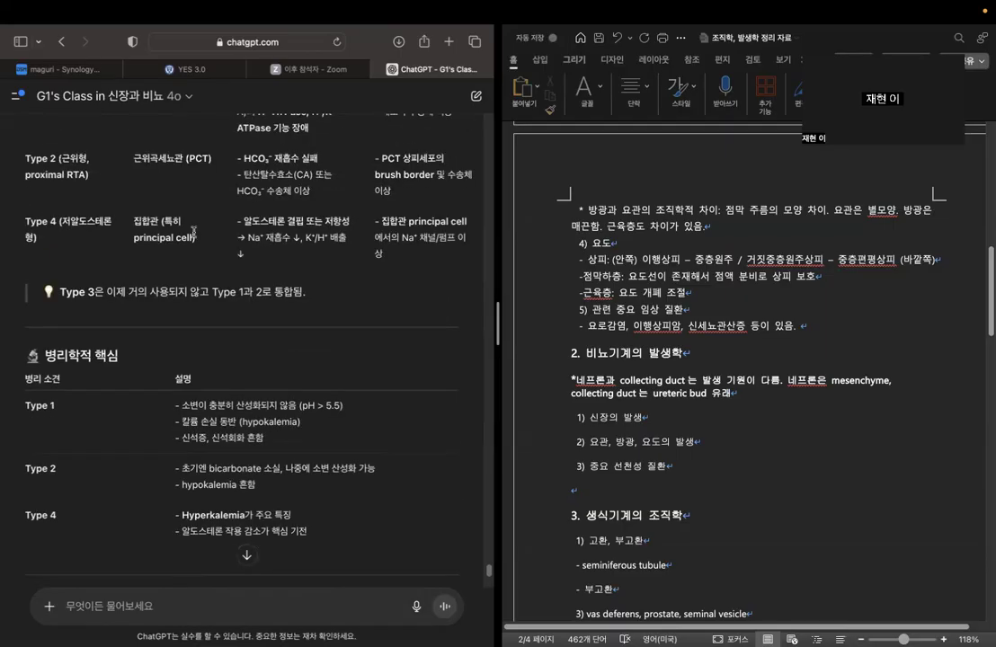
scroll(234, 261, down, 12)
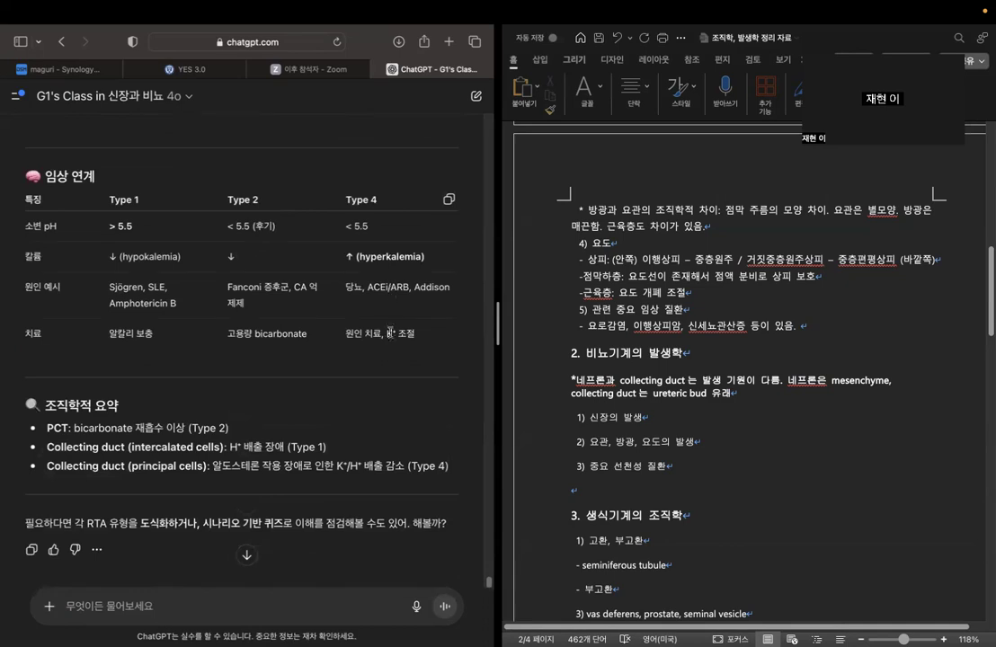
scroll(326, 329, down, 1)
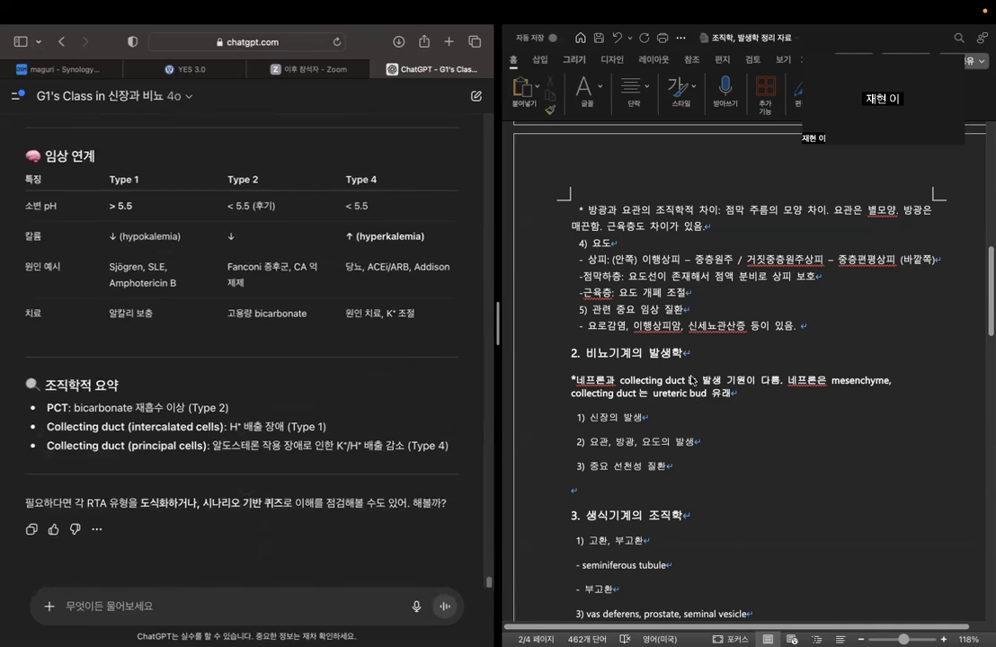
Append "신세뇨관산증은 위치 및 문제가 되는 세포에 따라 type 1,2,4로 나뉨." to the bullet under "5) 관련 중요 임상 질환" in the Word outline.
click(808, 326)
text(사신세뇩)
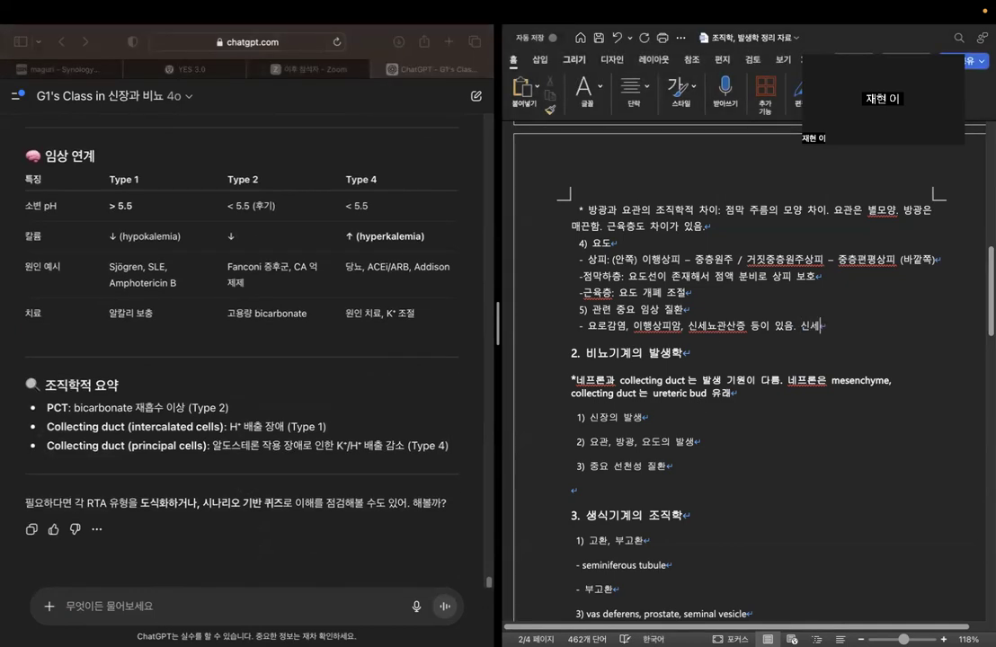
text(과)
text(산증은)
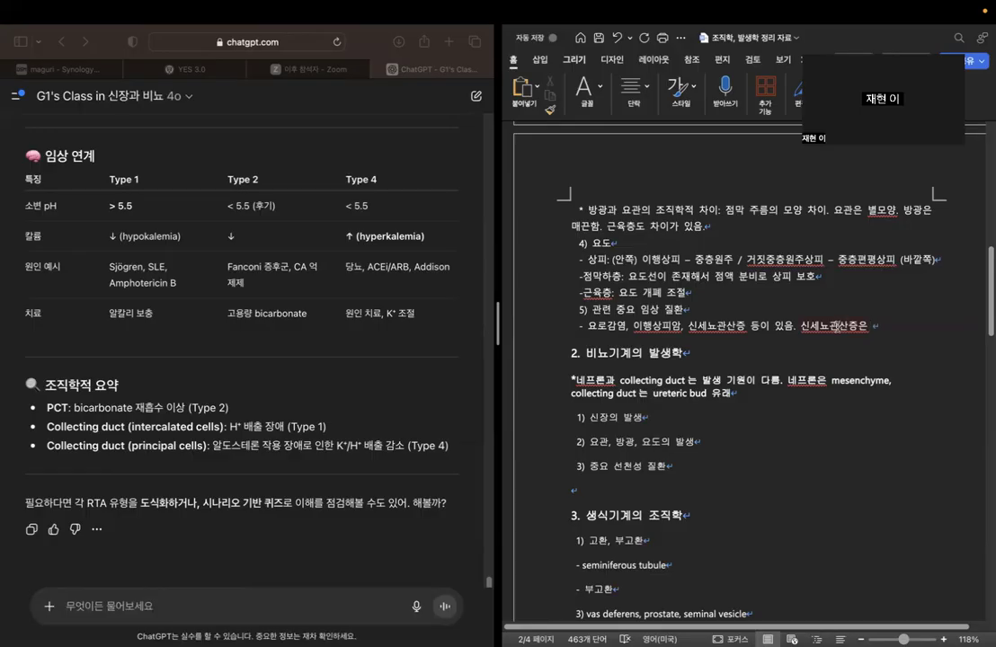
text(위치 및 무)
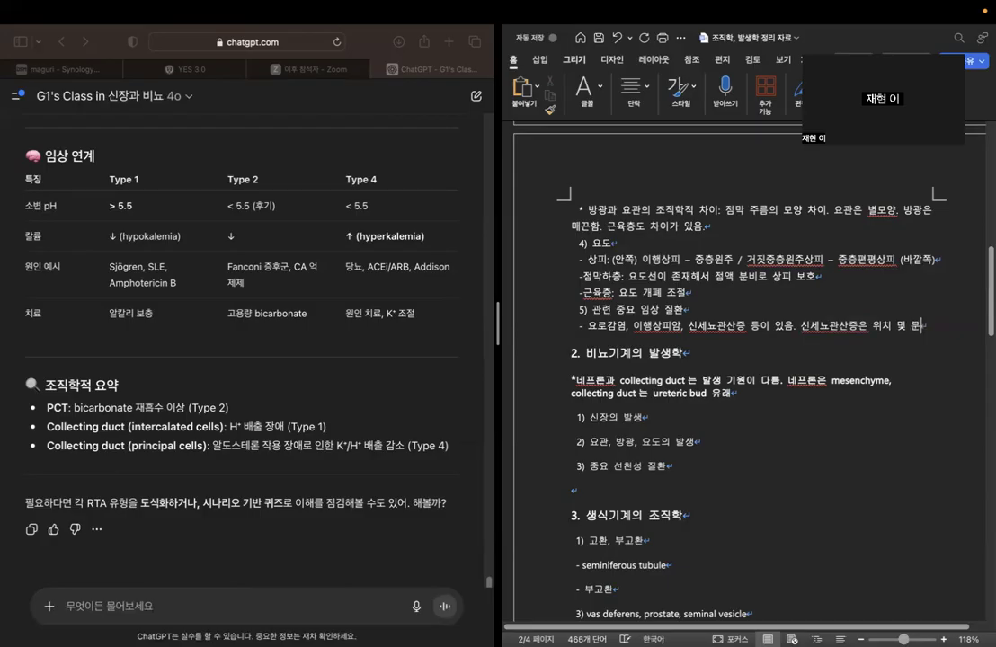
text(제가 되는 세포에 따라 )
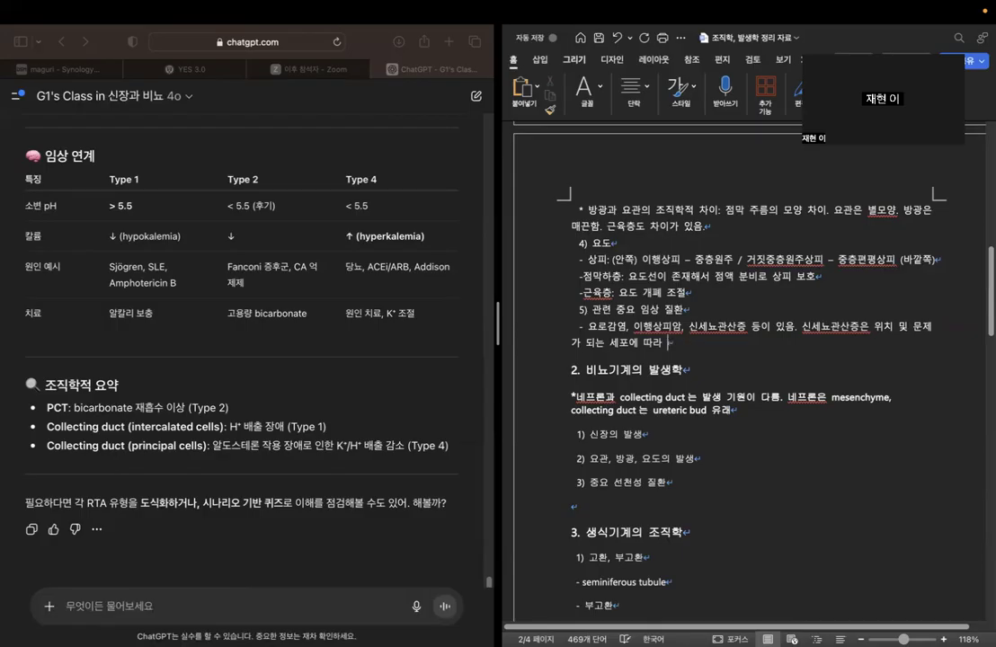
text(eype)
text( 1,2,5)
key(BackSpace)
text(4로 나뉨.)
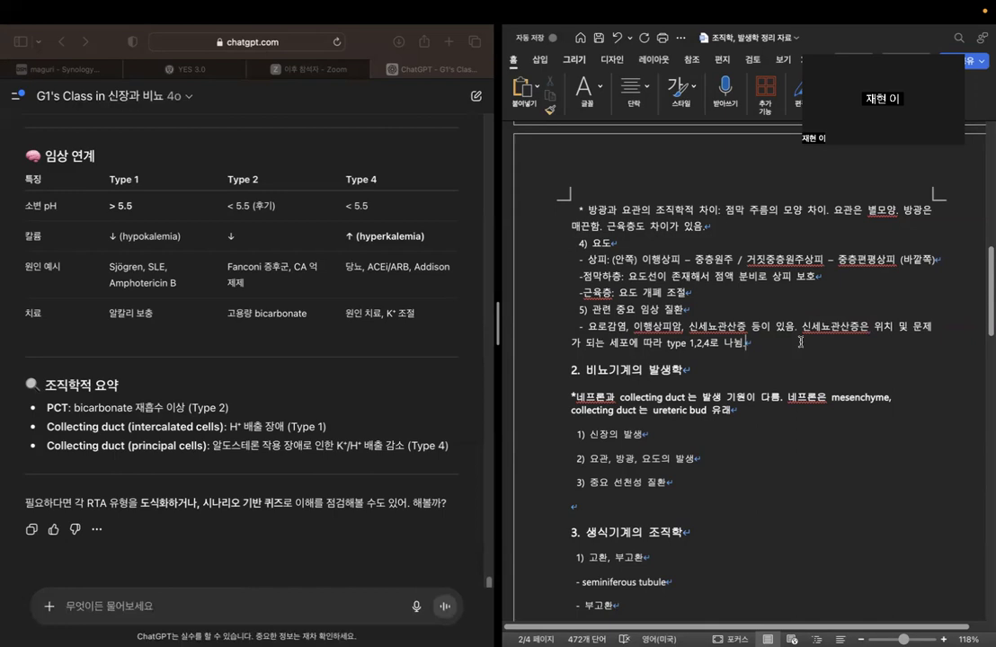
Review the "1. 비뇨기계의 조직학" notes and place the cursor at the end of "1) 신장의 발생" under "2. 비뇨기계의 발생학".
scroll(902, 323, down, 2)
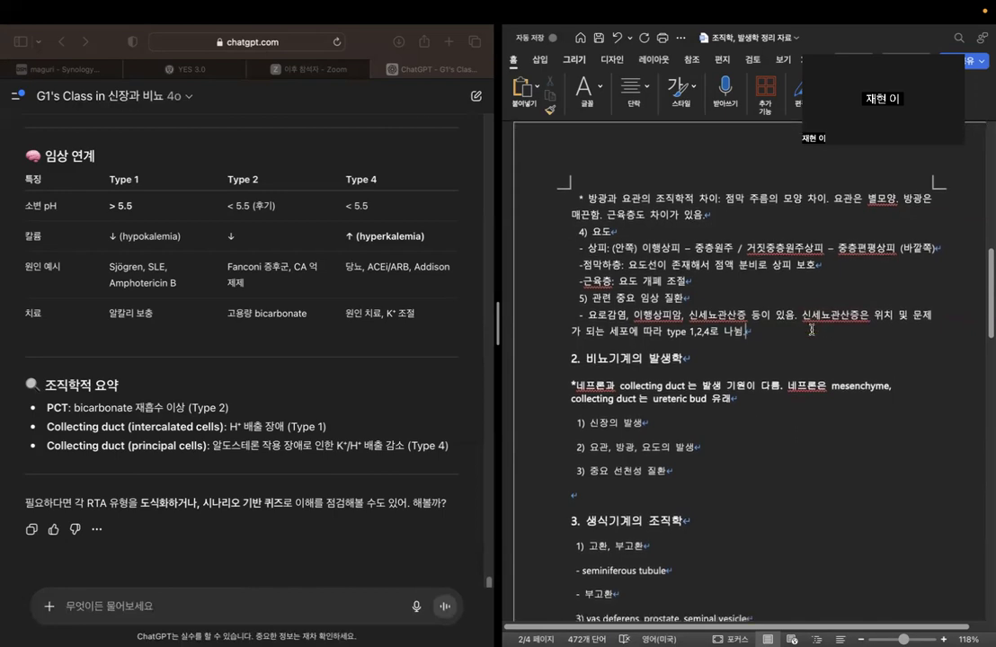
scroll(804, 328, up, 15)
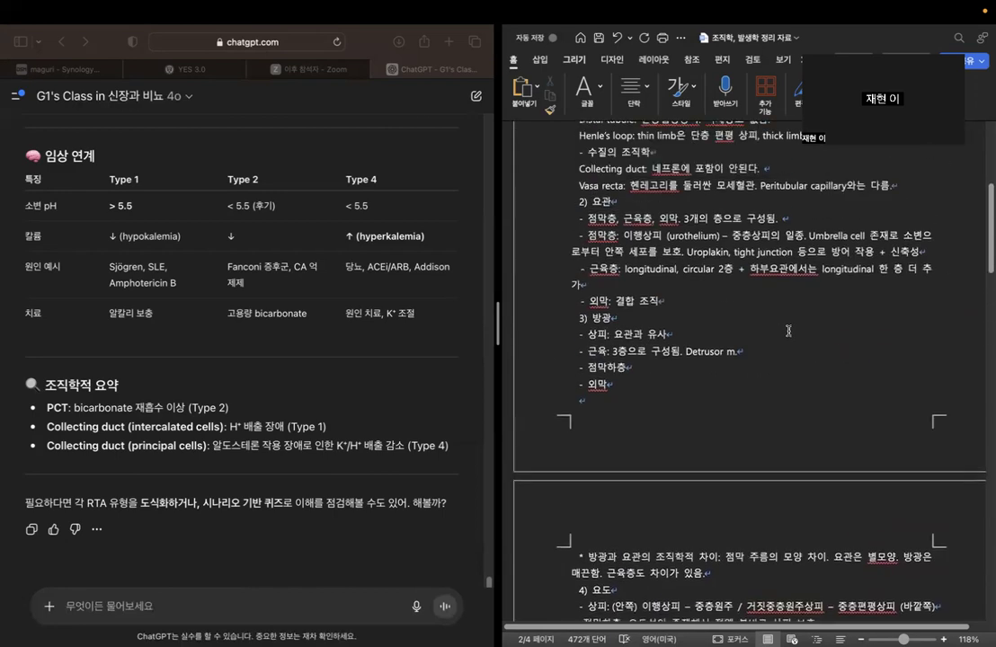
scroll(788, 323, down, 5)
scroll(782, 306, up, 5)
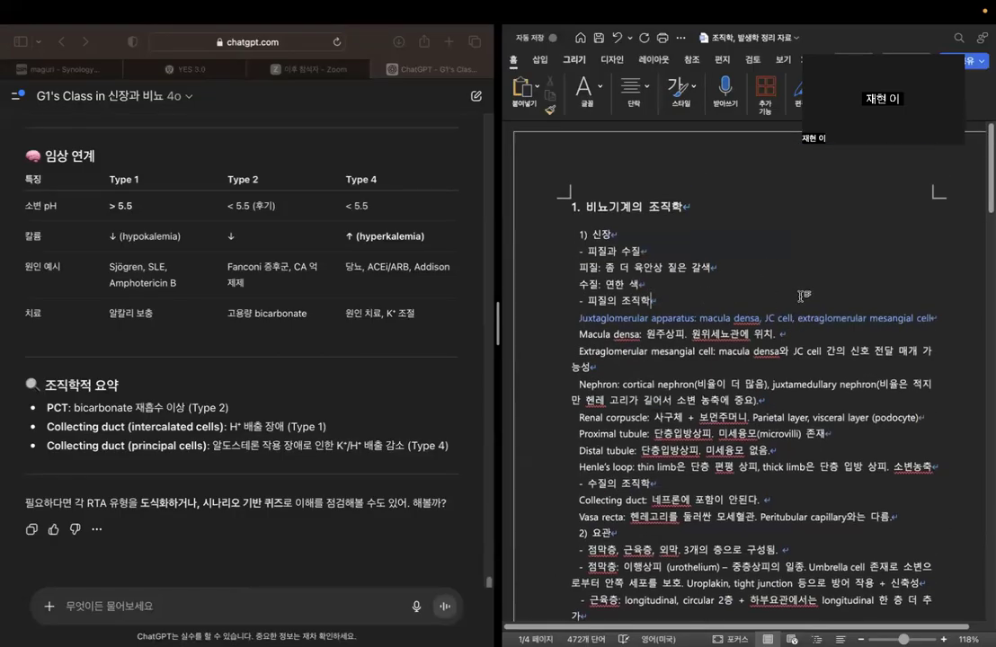
scroll(798, 299, down, 5)
scroll(801, 299, down, 10)
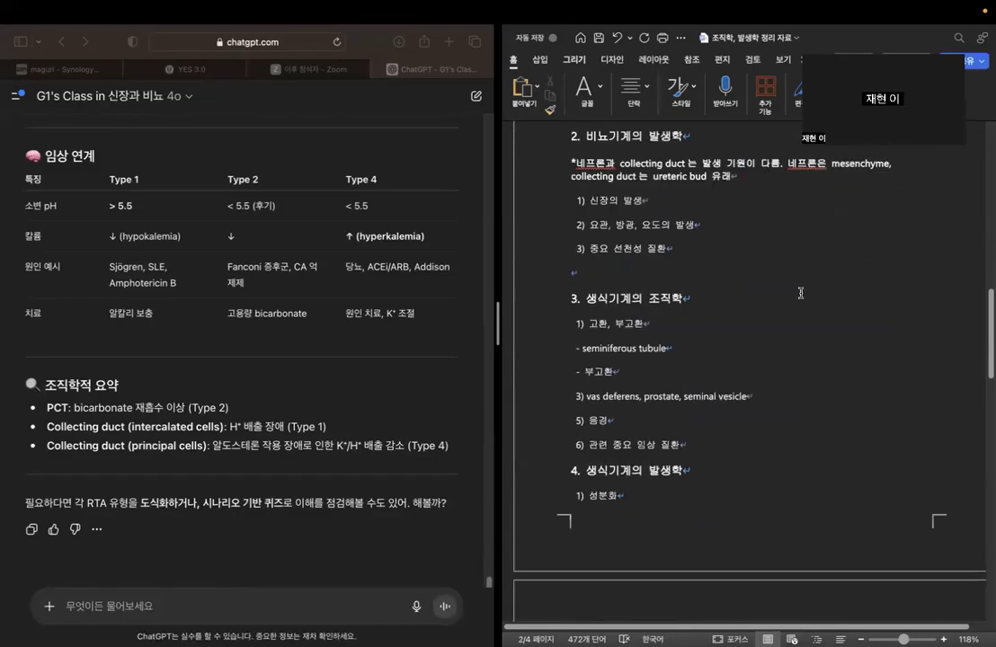
click(741, 237)
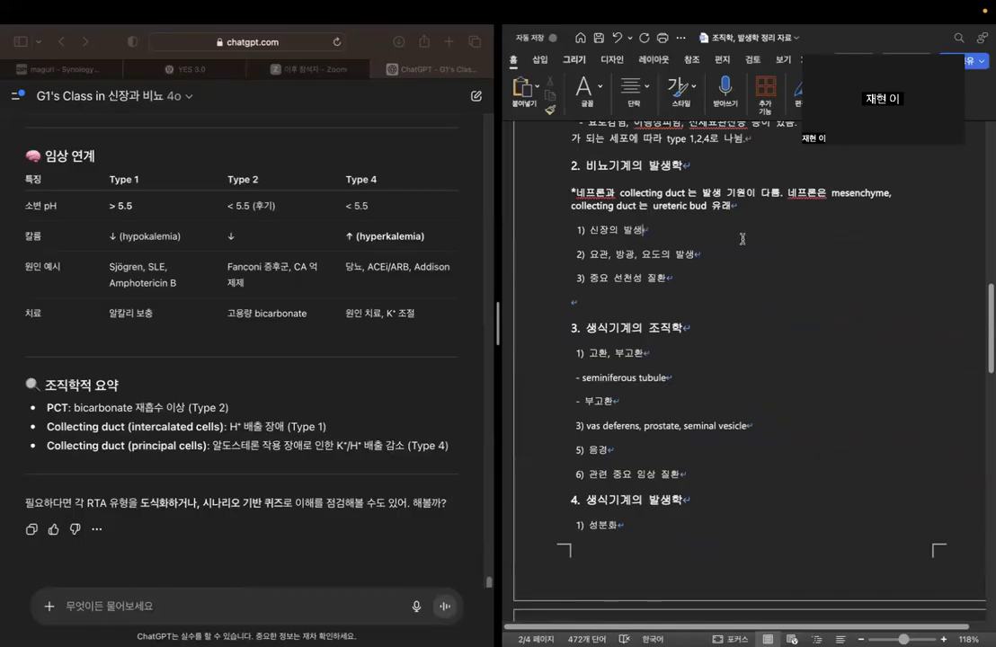
scroll(324, 558, down, 1)
click(296, 608)
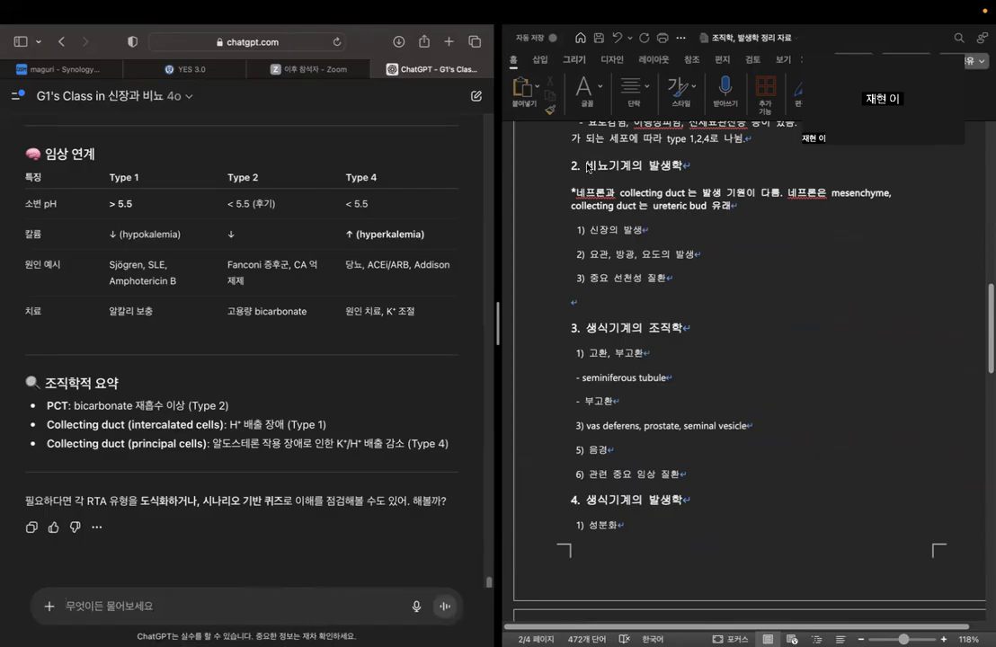
click(666, 168)
double_click(673, 167)
click(709, 279)
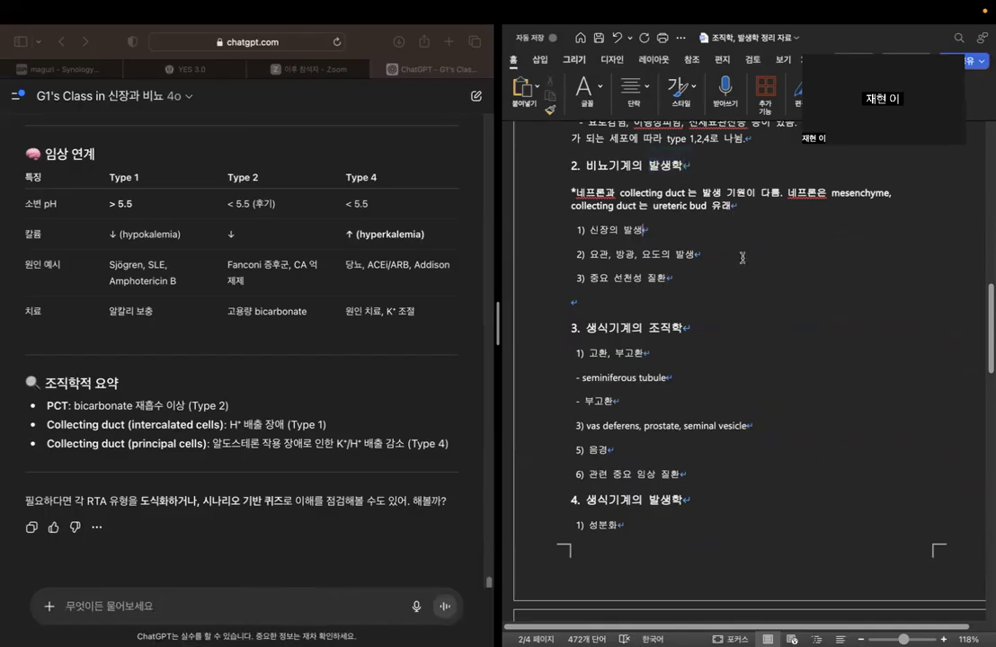
Ask the G1's Class chatbot "다음으로는 발생학에 대해 물어볼게. 우선 신장의 발생 과정에 대해 설명하고, 중요한 구조에 대해 알려줘.".
click(305, 532)
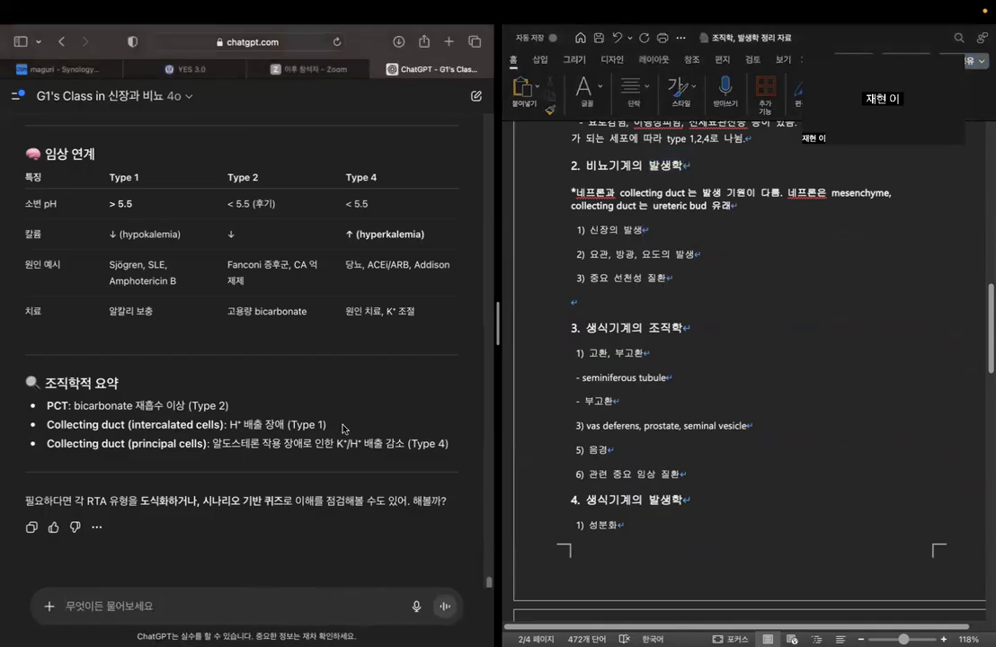
text(다음)
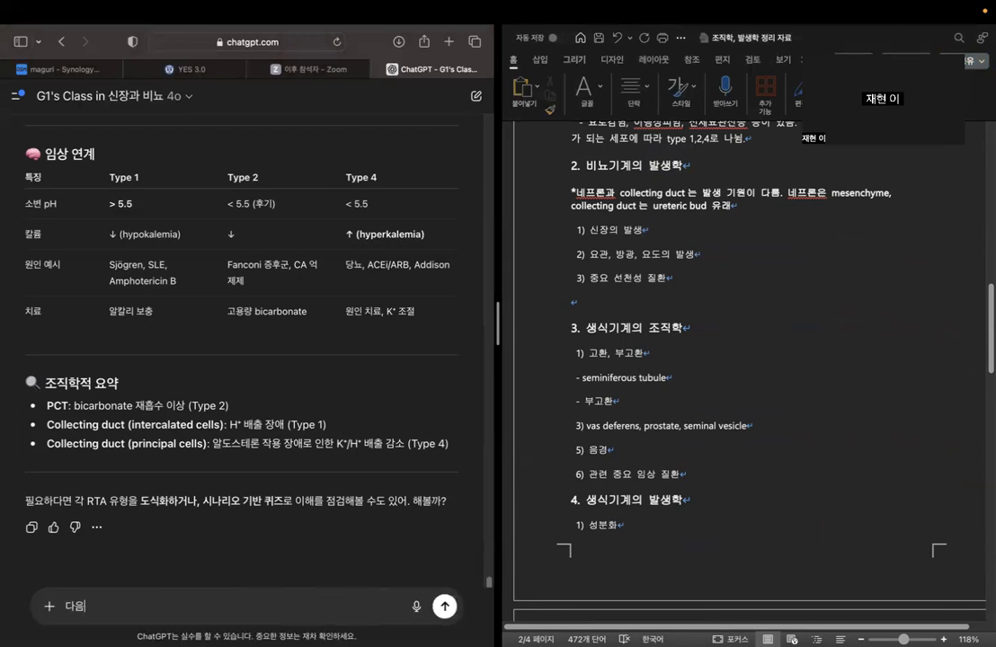
text(으로닉 발생학적에 대해 물)
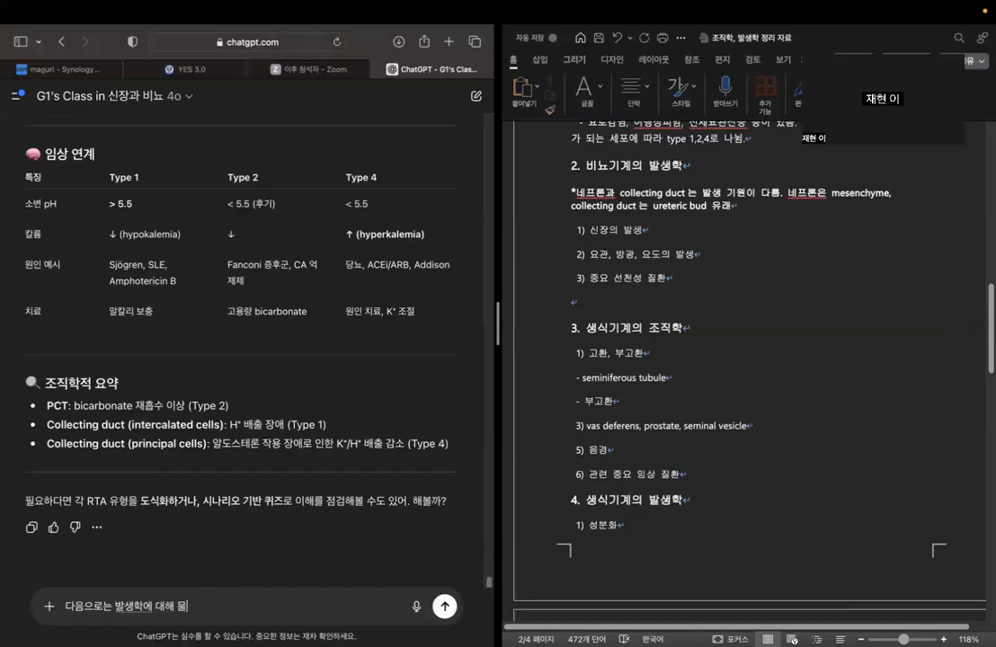
text(어볼게. 우선 신장의)
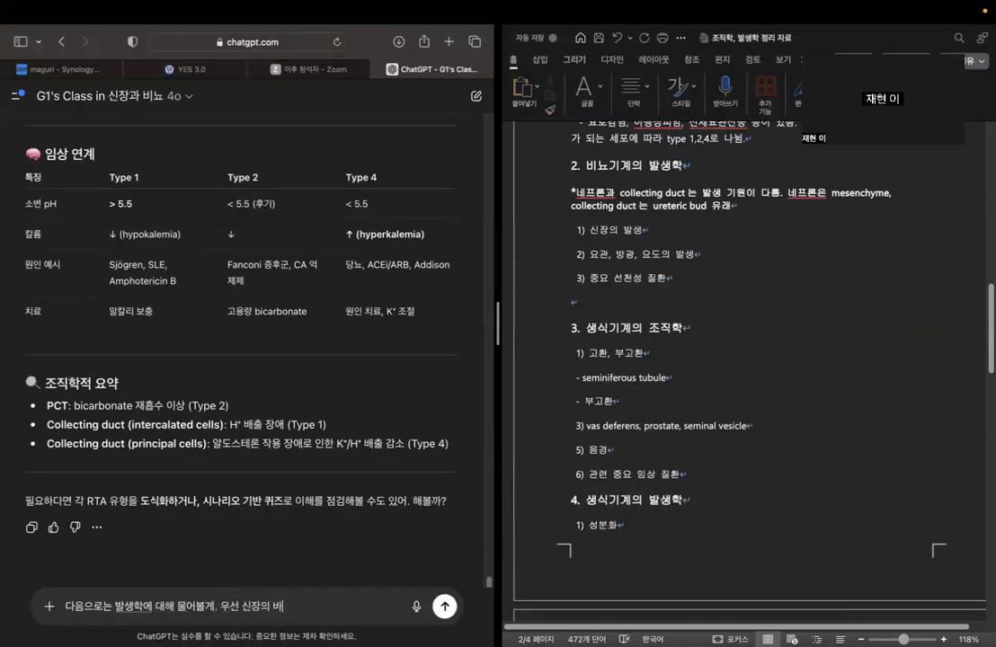
text( 발생 과정에 대해 걸)
key(BackSpace)
key(BackSpace)
text(설명하고,)
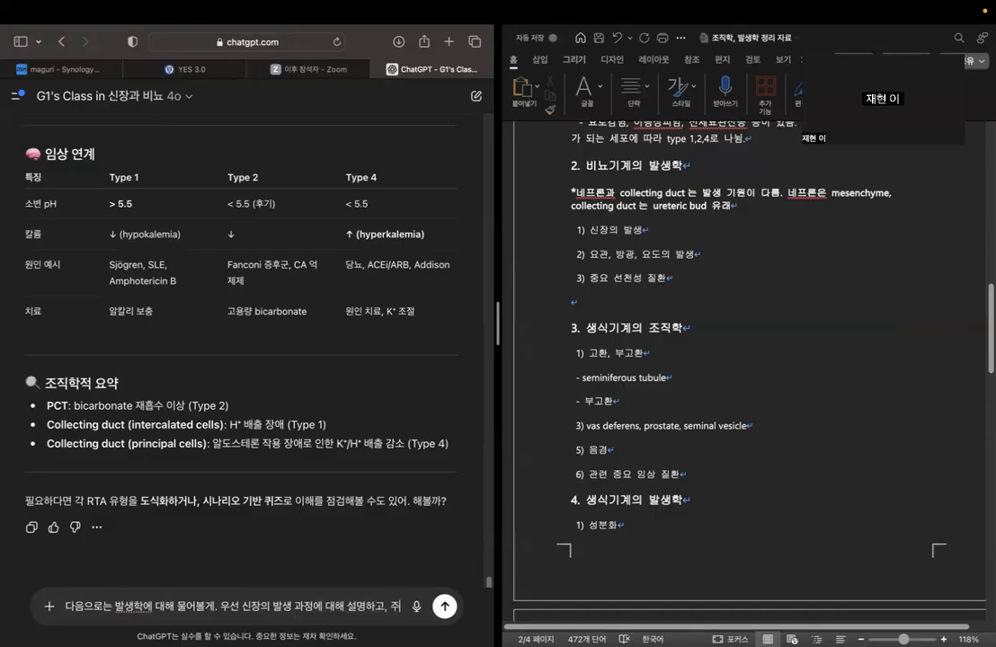
text( 중요한 구조에 대해)
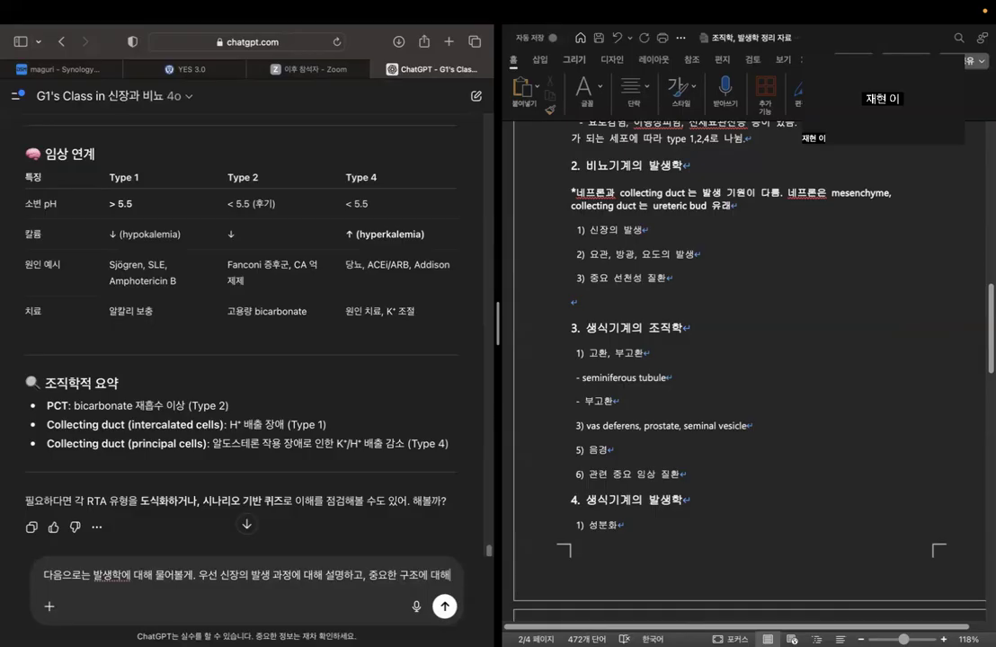
text( 알려줘.)
key(Return)
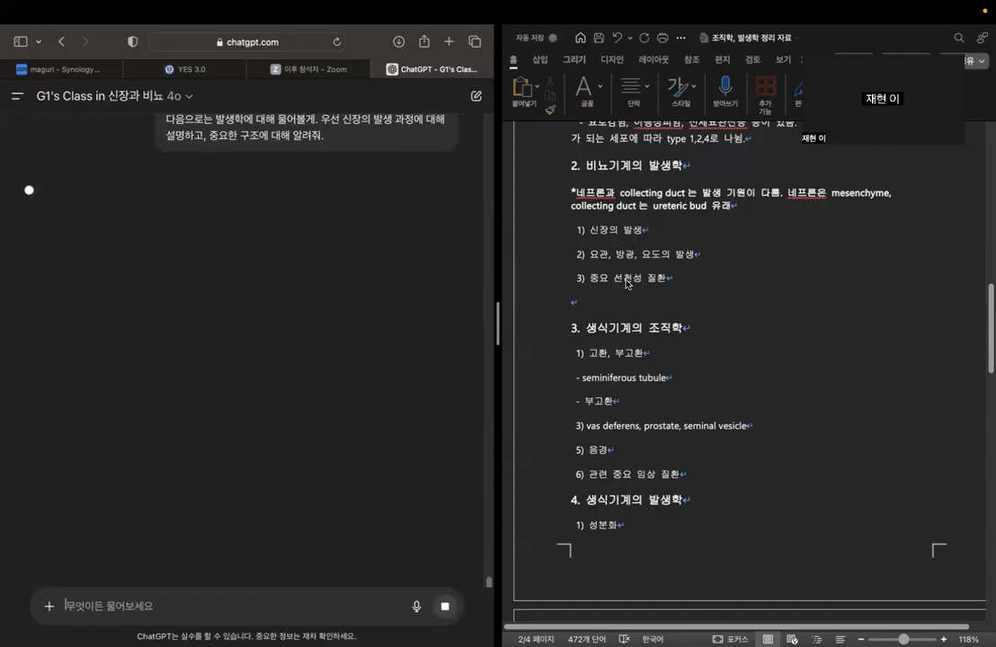
Add the bullets "- pronephros", "- mesonephros" and "- metanephros" under "1) 신장의 발생" in the Word outline.
click(669, 230)
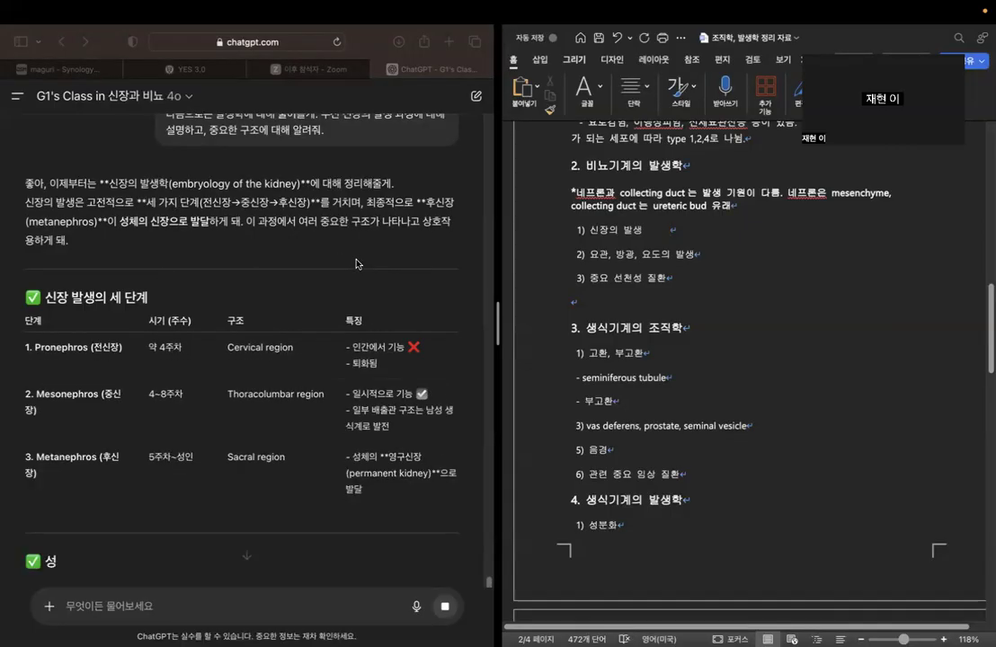
key(Return)
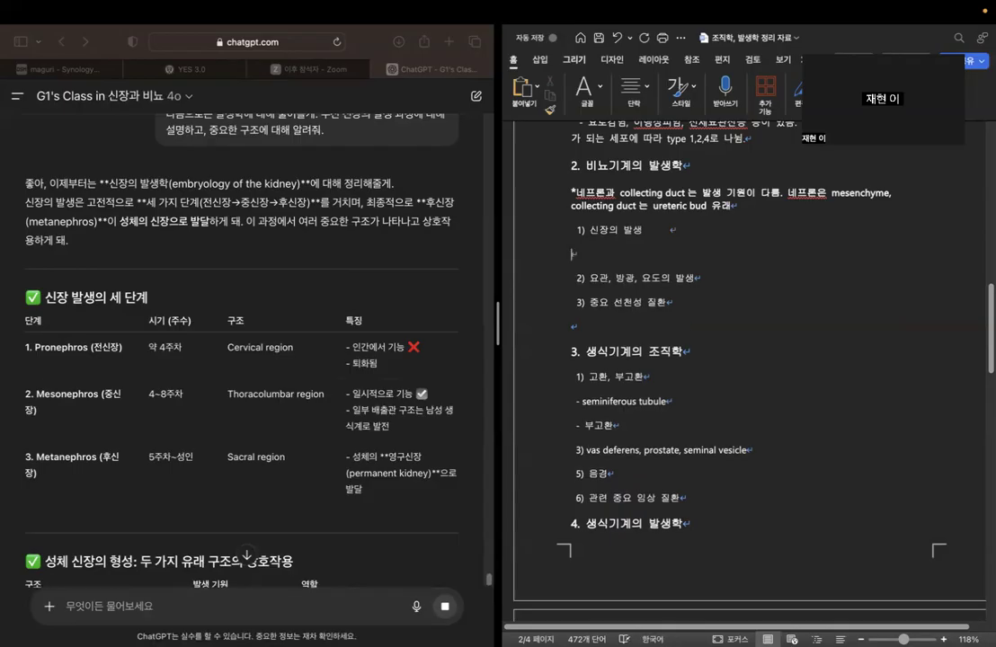
text(- pro)
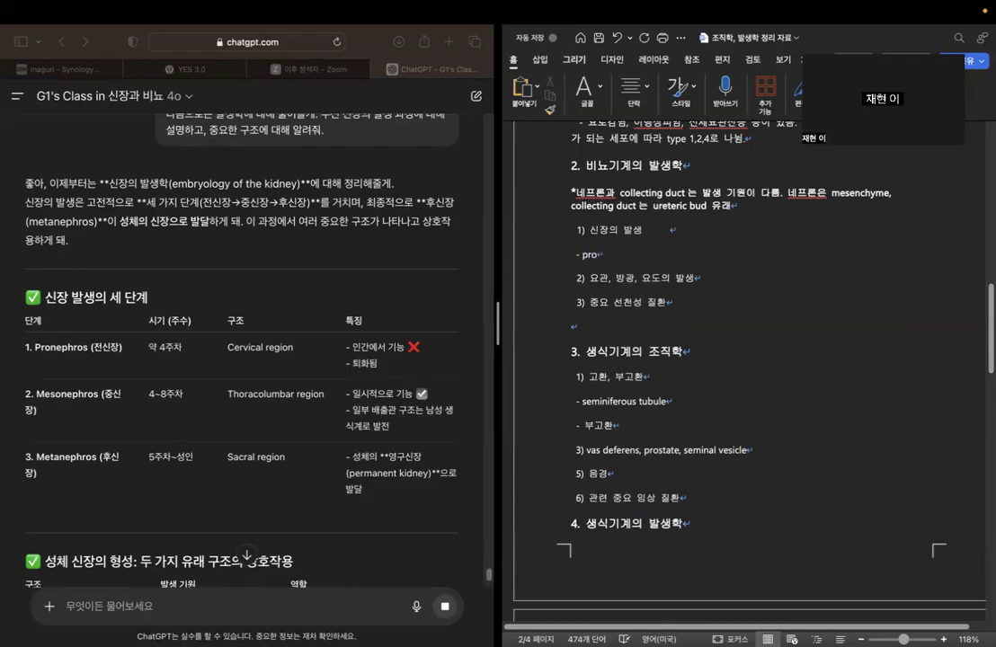
text(phros)
key(Return)
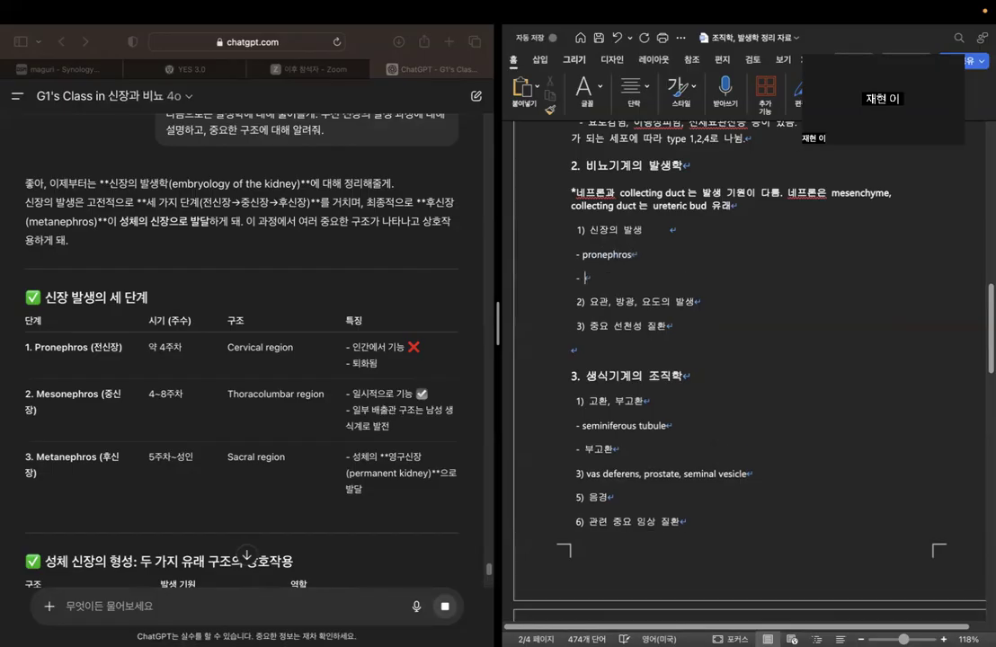
text(- mesonephros)
key(Return)
text(- me)
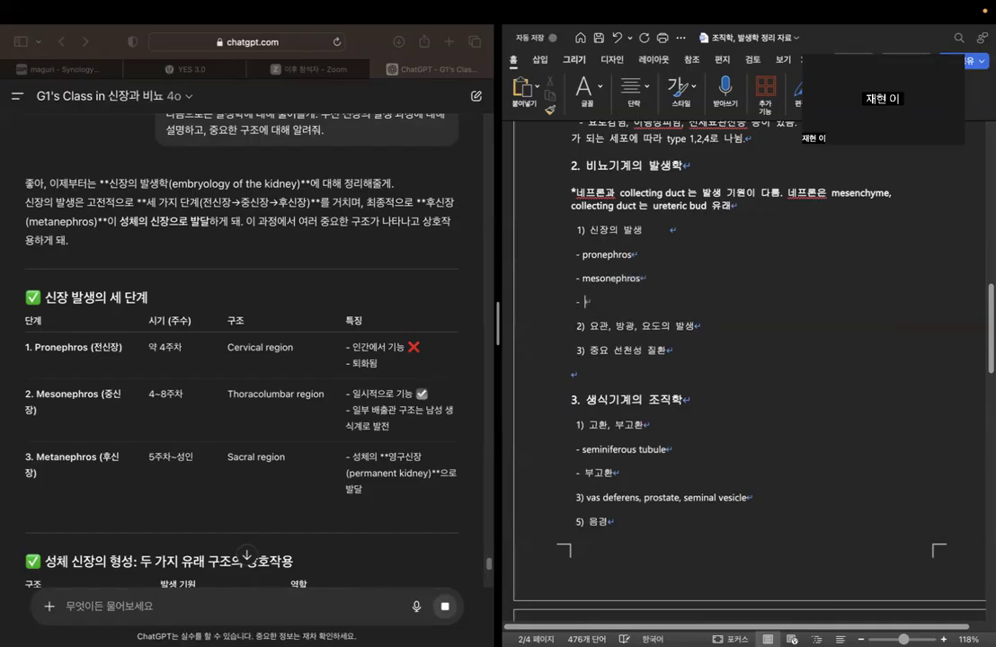
text(tanephros)
Read the kidney embryology answer from the 신장 발생의 세 단계 table through 구조별 유래 요약, 주요 발생학적 이상 and 핵심 정리 한 줄.
scroll(160, 311, down, 3)
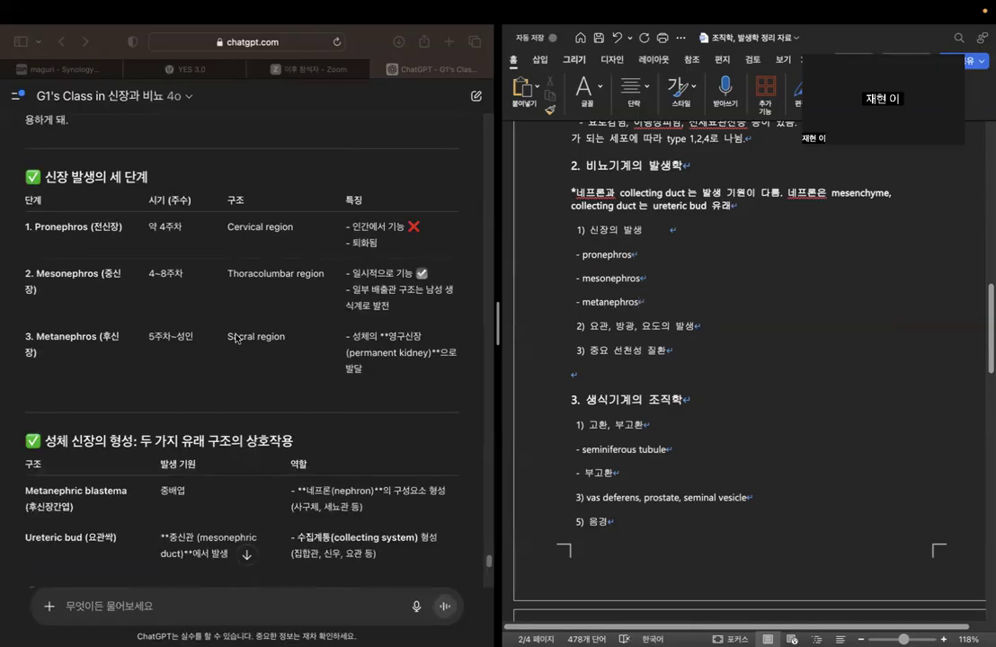
scroll(160, 311, down, 4)
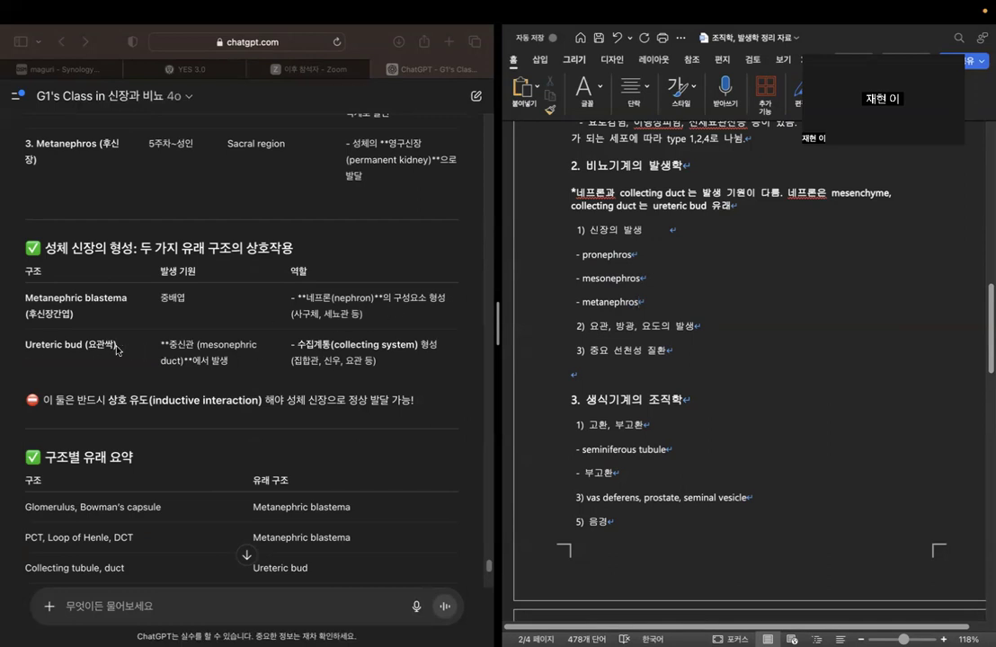
scroll(305, 330, down, 3)
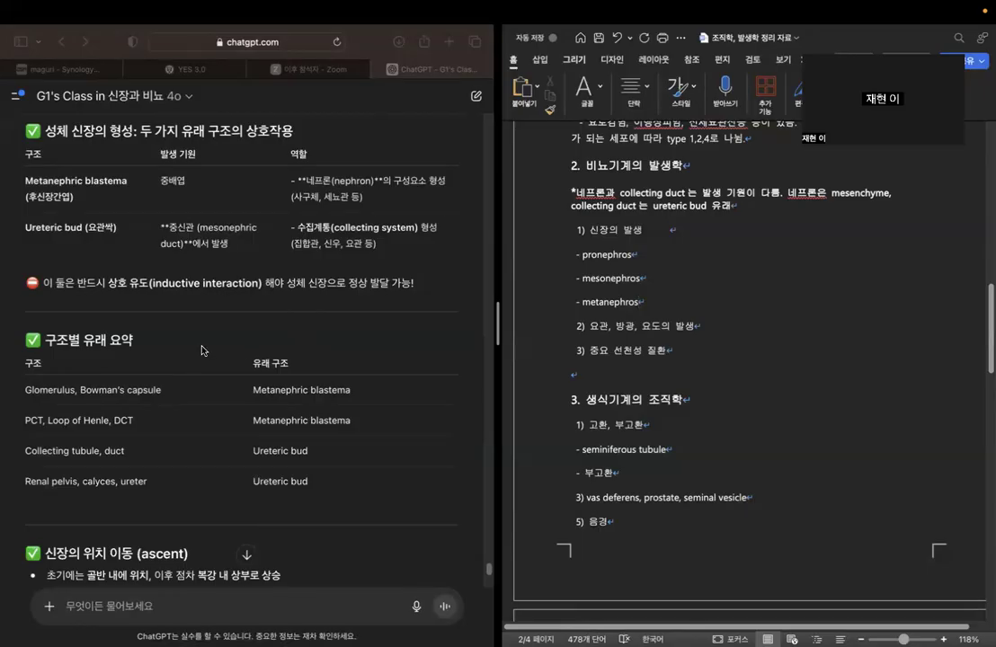
scroll(202, 350, down, 3)
scroll(202, 350, down, 1)
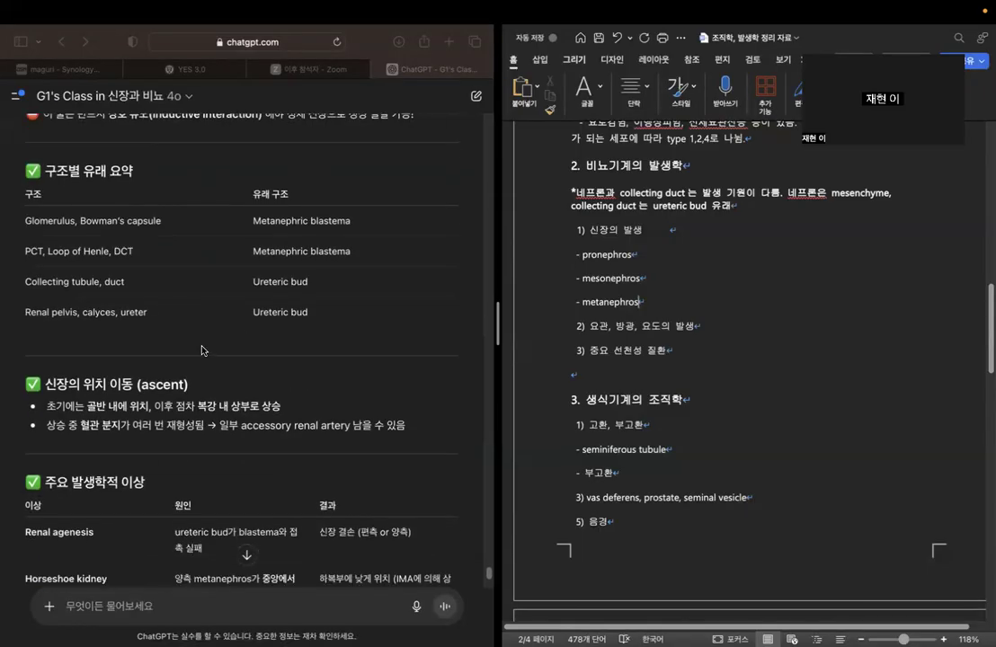
scroll(251, 316, down, 5)
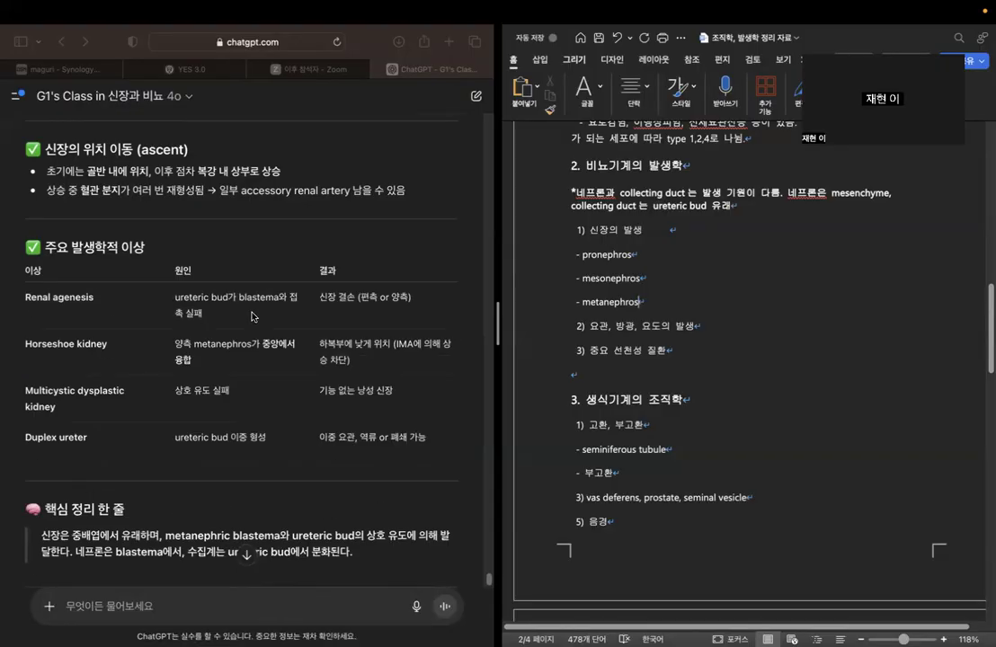
scroll(251, 315, down, 1)
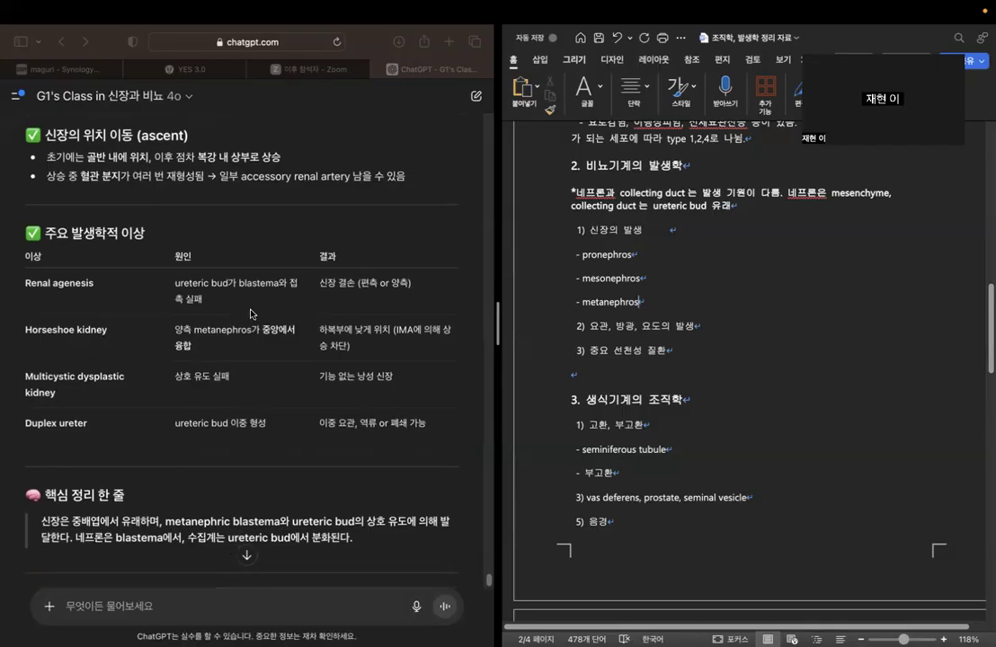
drag(70, 234, 187, 229)
click(175, 230)
scroll(211, 233, down, 2)
Return to the 신장 발생의 세 단계 table and examine the Pronephros, Mesonephros and Metanephros rows.
scroll(213, 236, up, 6)
scroll(215, 238, up, 8)
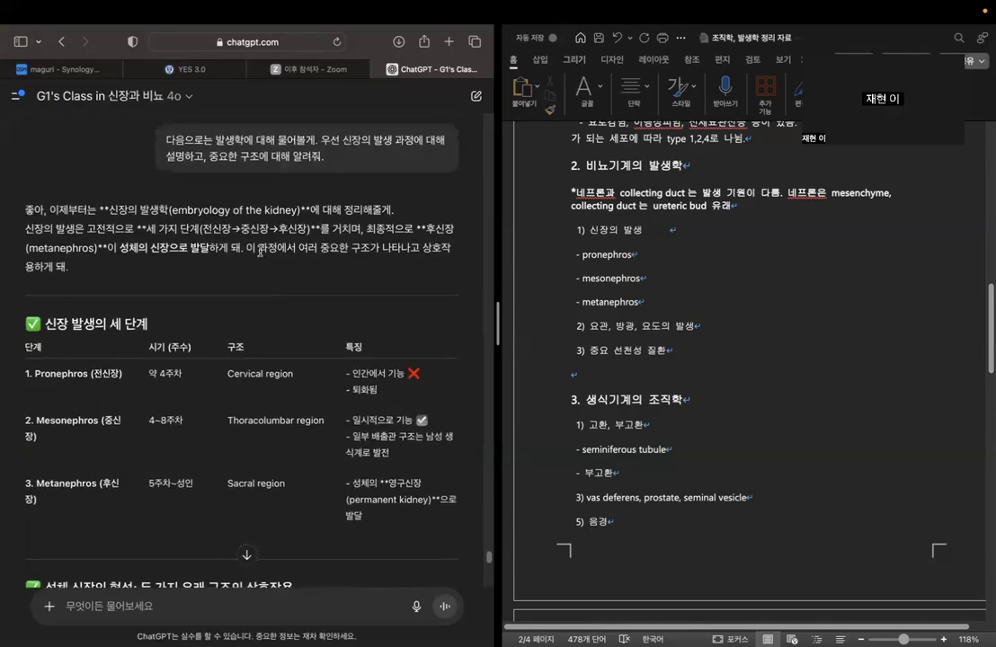
scroll(262, 256, up, 3)
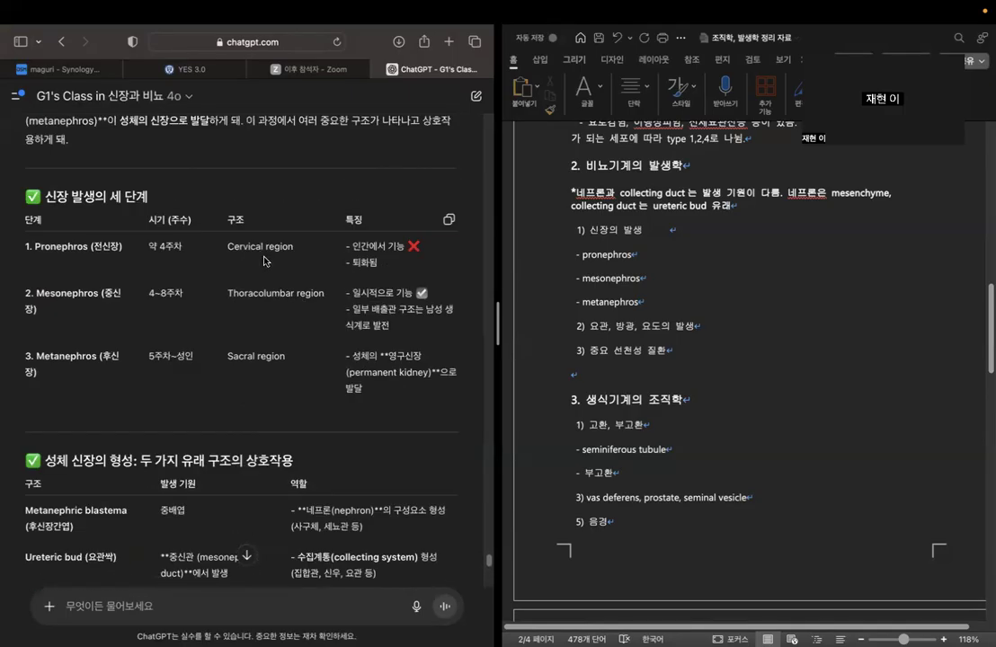
drag(41, 197, 149, 199)
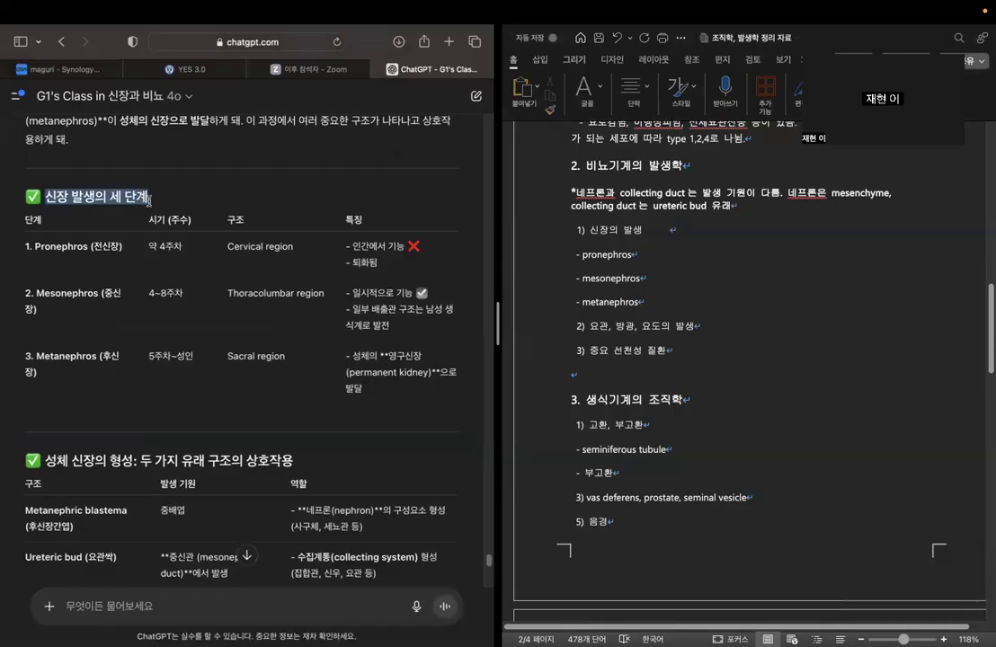
drag(35, 246, 126, 258)
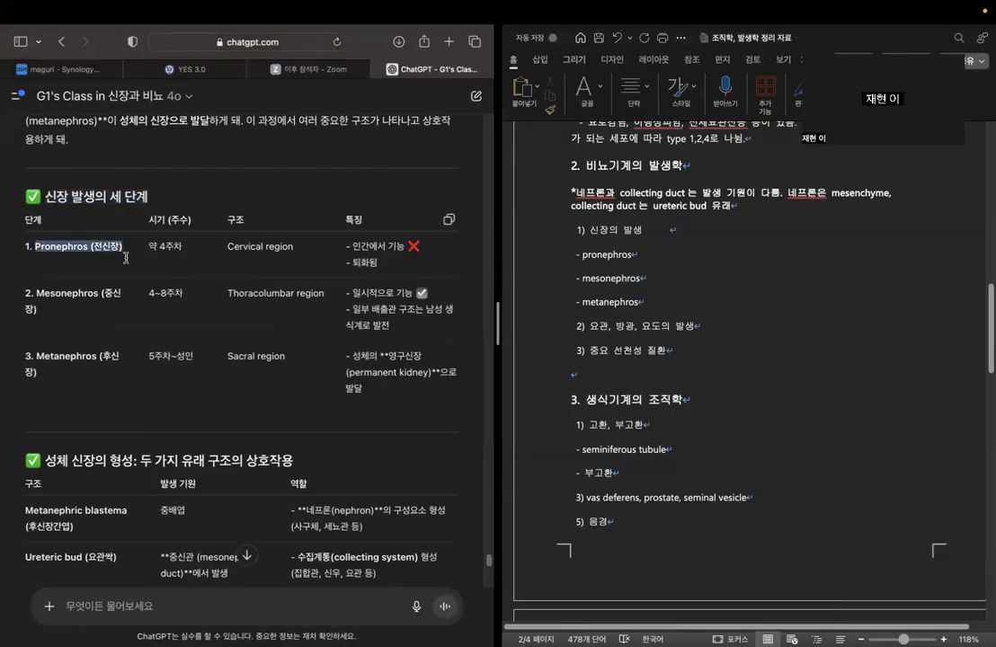
drag(36, 293, 94, 325)
click(75, 344)
drag(32, 356, 94, 382)
click(93, 384)
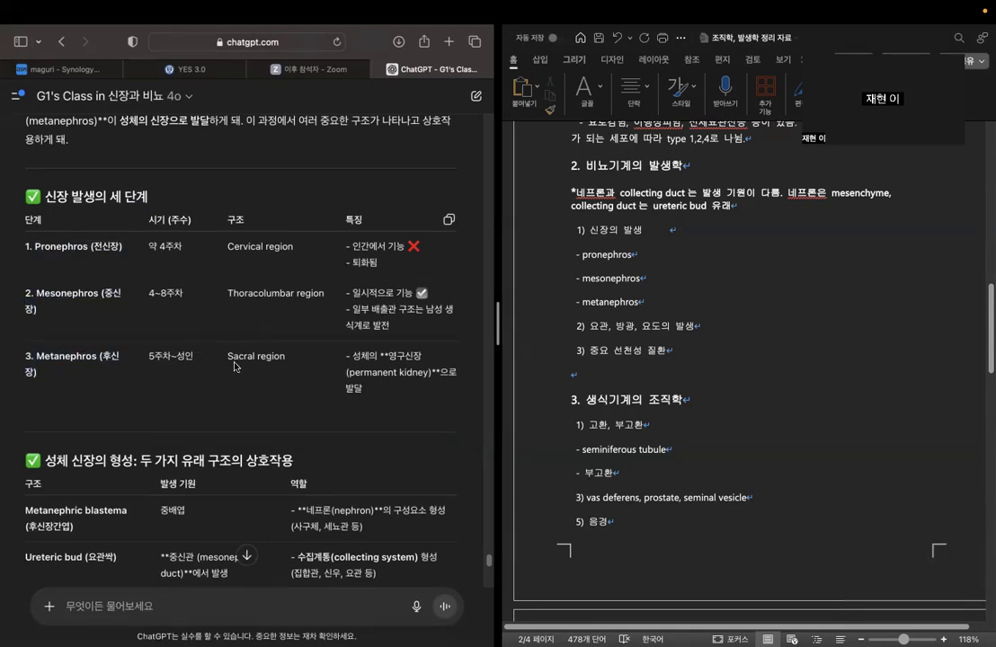
Append ": 최종적으로 영구신장이 됨." to the metanephros bullet in the Word outline, based on the Metanephros row's 특징 text.
drag(387, 357, 439, 372)
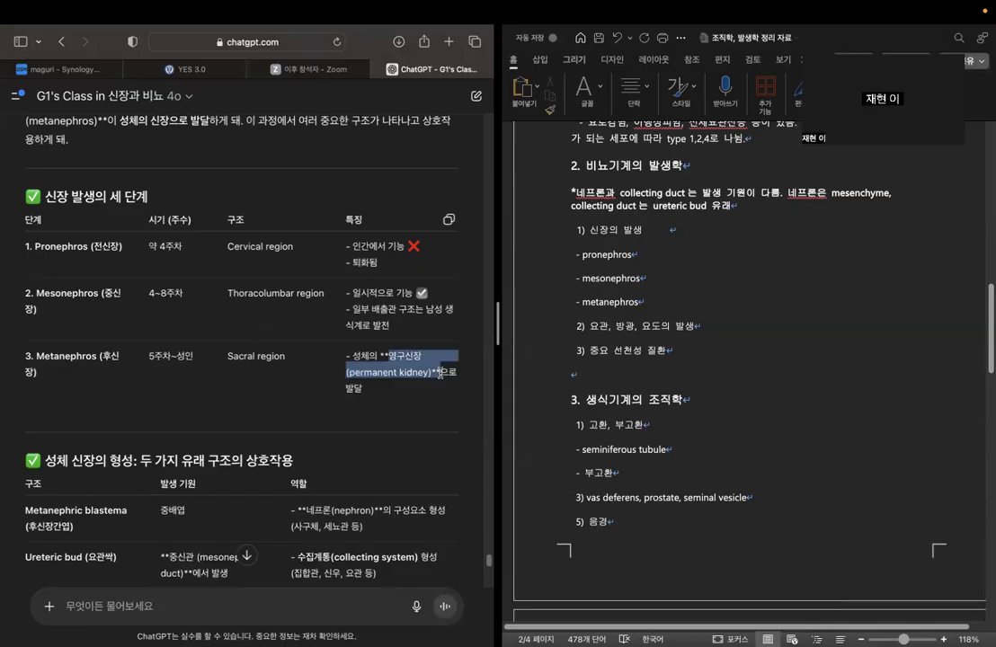
click(640, 301)
text(: 최종적으로 영구)
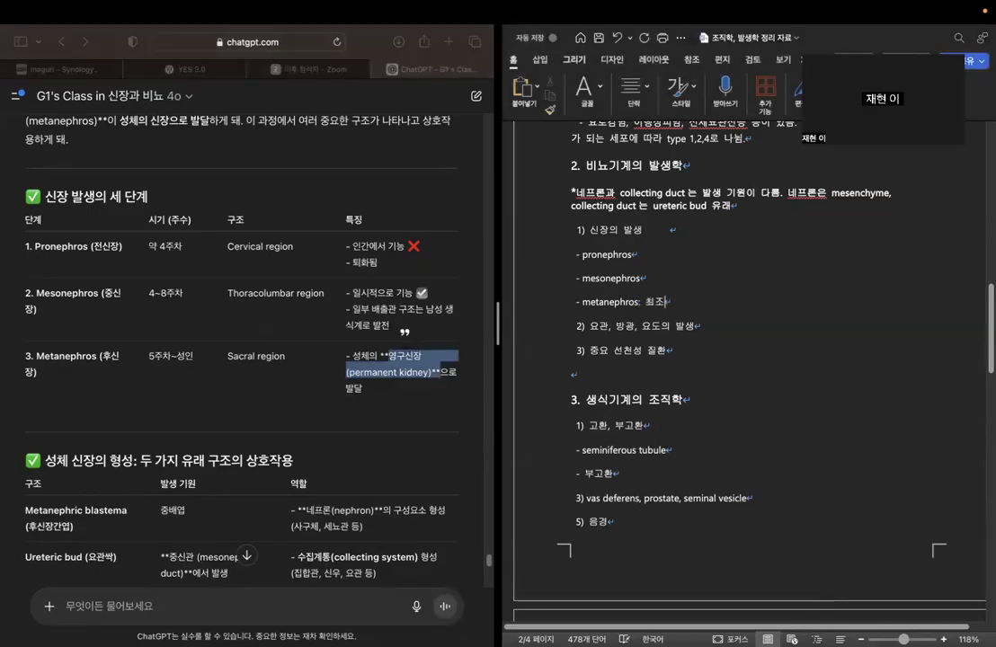
text(신장이 됨.)
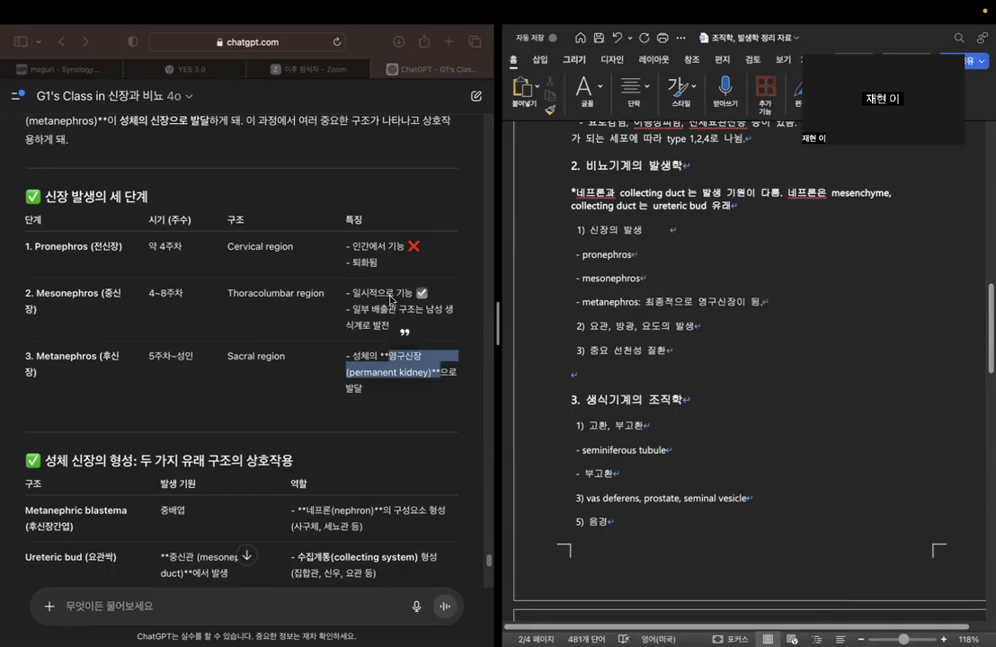
Append ": 인간에서 기능없음." to the pronephros bullet in the Word outline.
click(296, 260)
click(259, 284)
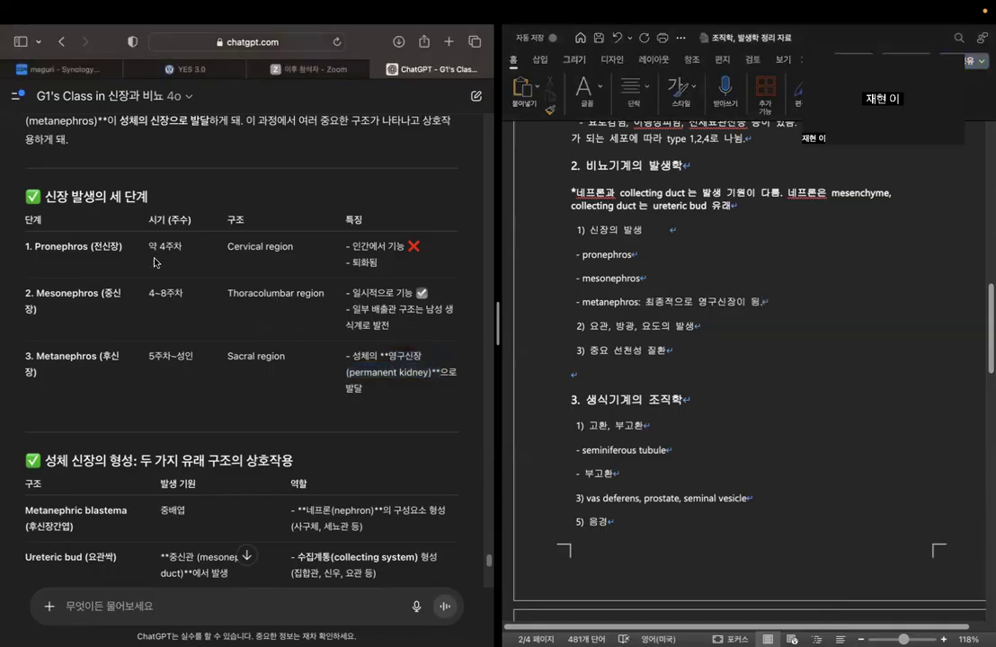
click(634, 255)
text(: )
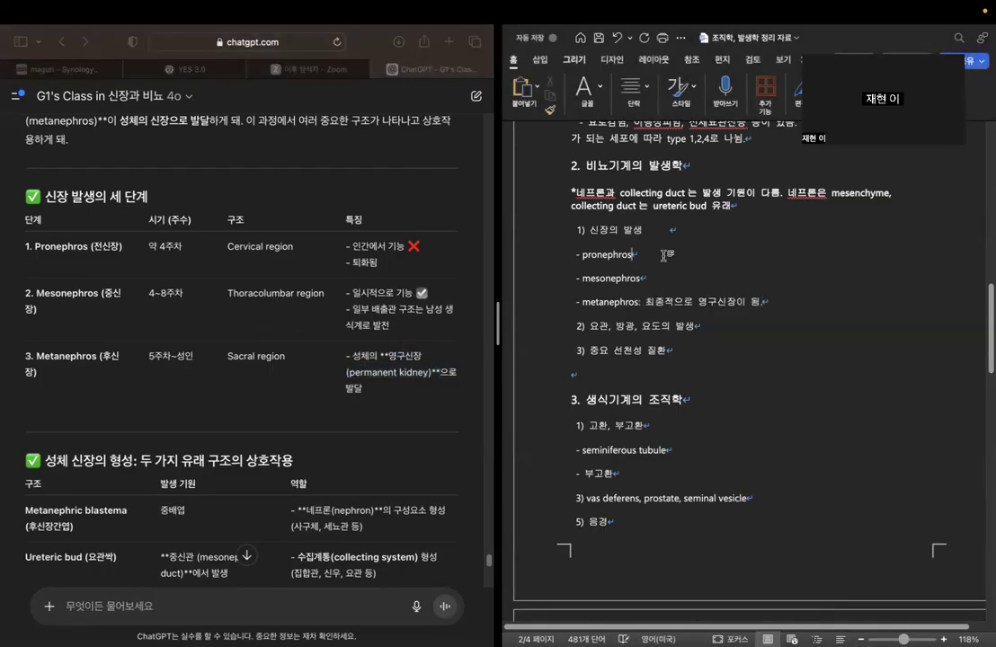
text(인간에서 기능)
text(없음.)
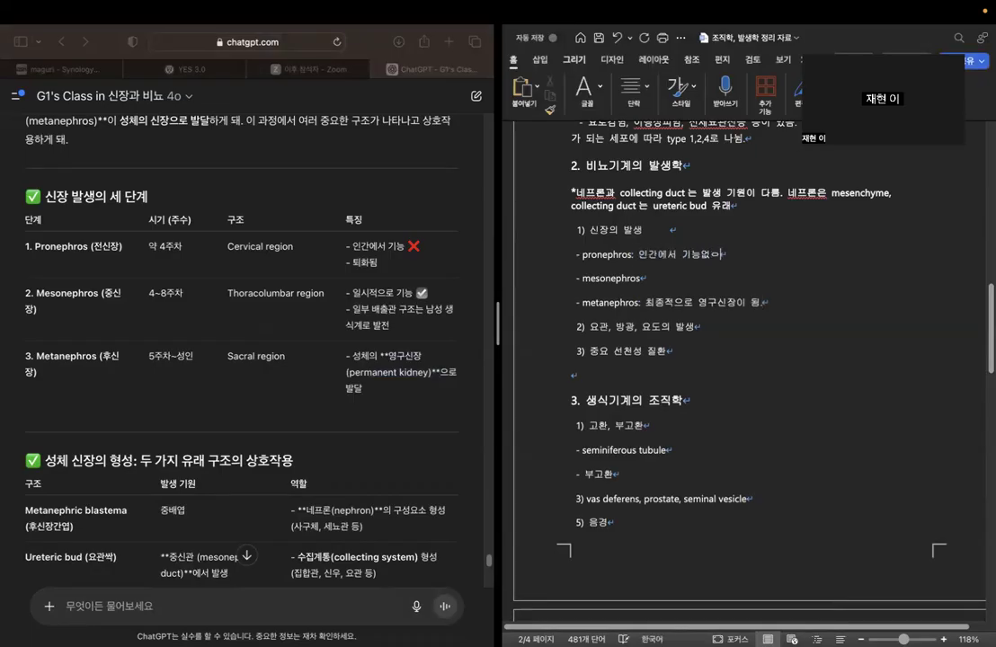
Append ": 일시적으로 신장 기능. 일부는 남성 생식계로 발전." to the mesonephros bullet and highlight its "남성 생식계로 발전." phrase.
click(683, 272)
text(: 일시적)
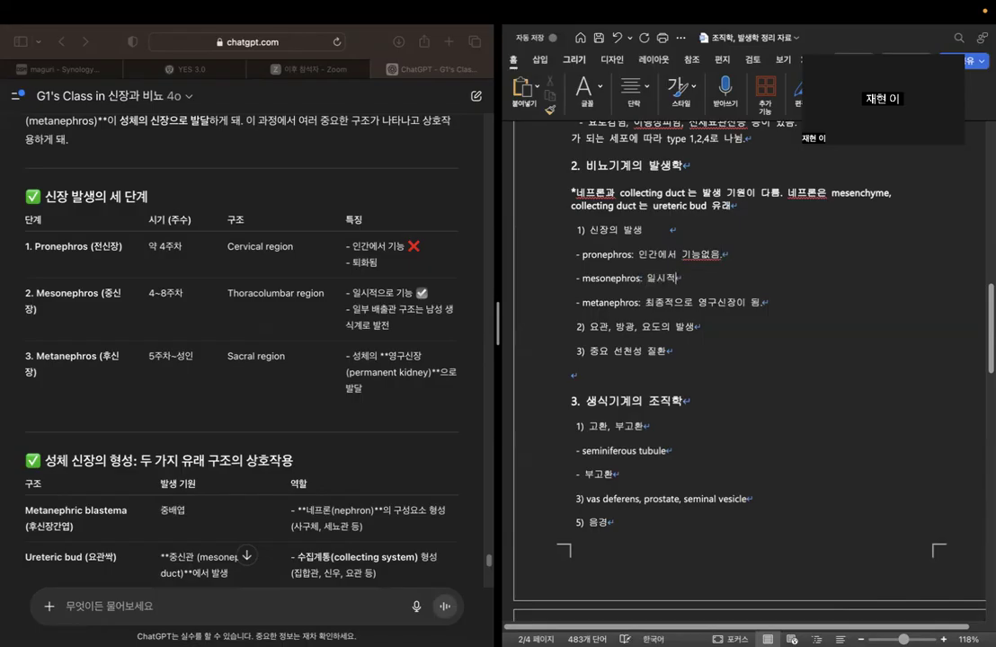
text(으로 신장 기능.)
text( 아)
text(일부는 남성 생)
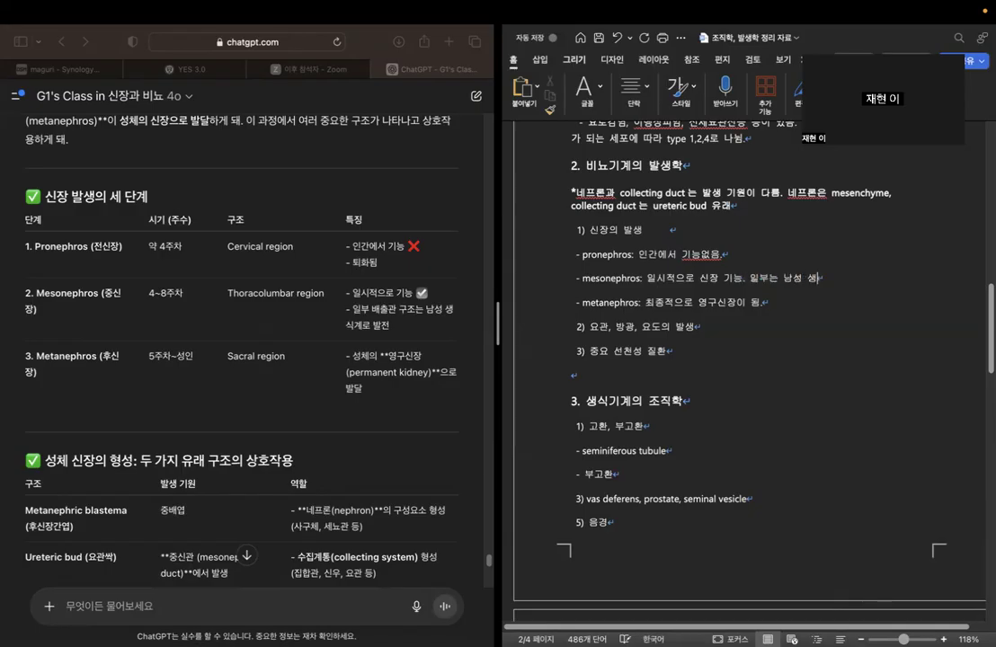
text(식계로 발전.)
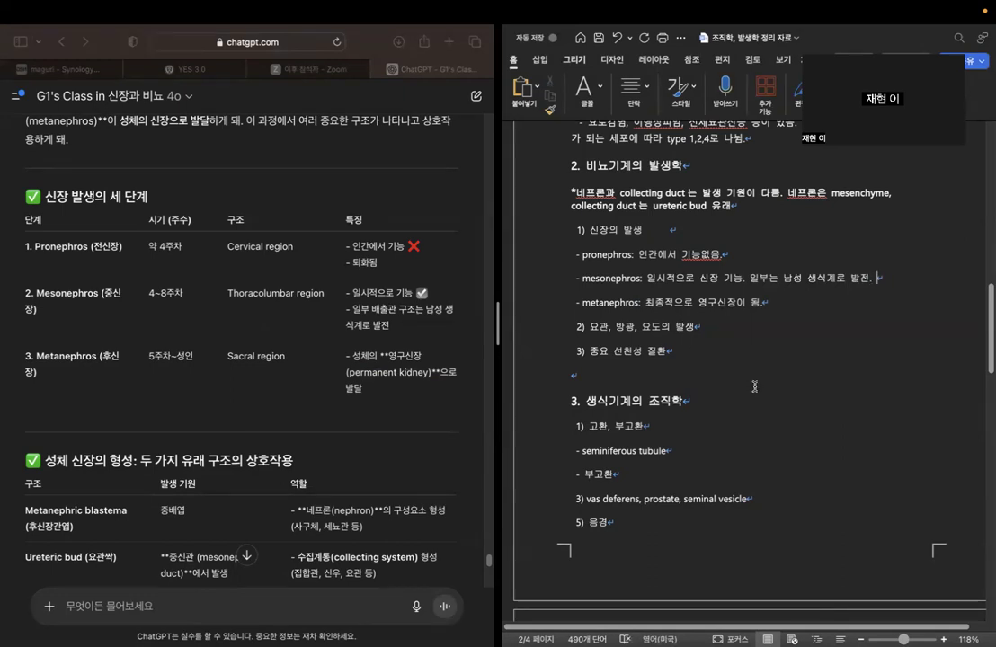
drag(782, 280, 883, 282)
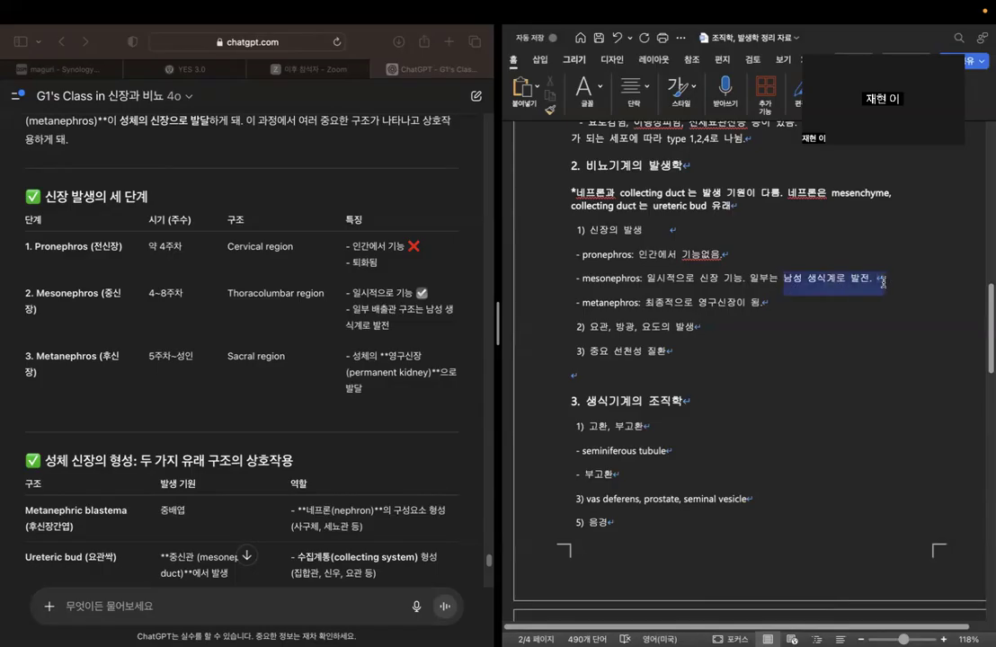
Examine the 구조 entries for Pronephros and Mesonephros in the 신장 발생의 세 단계 table.
click(897, 280)
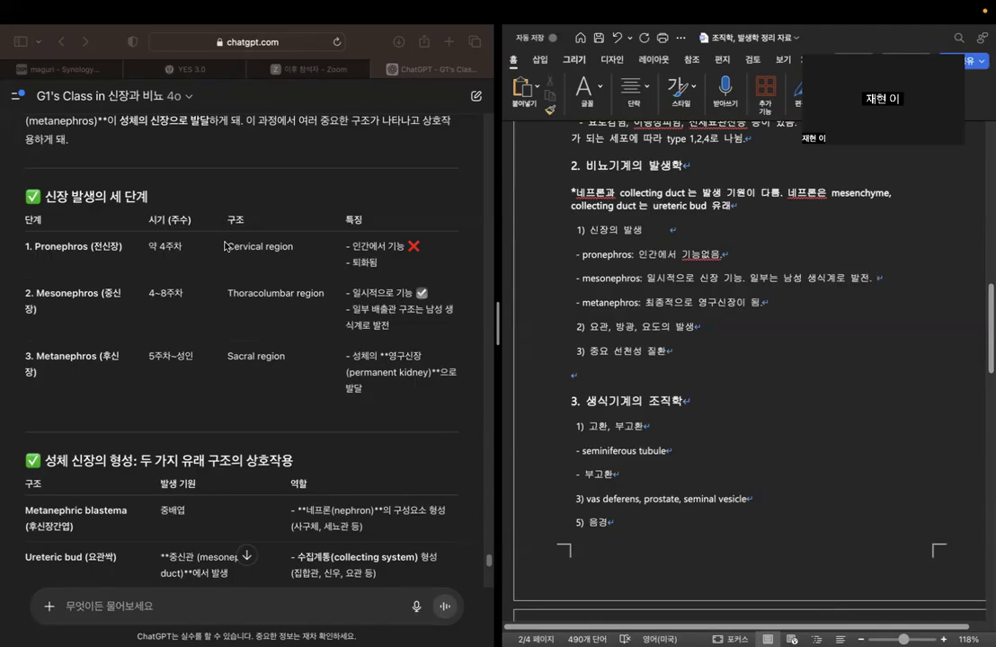
click(214, 310)
drag(231, 243, 312, 243)
click(319, 280)
drag(231, 292, 361, 292)
click(322, 312)
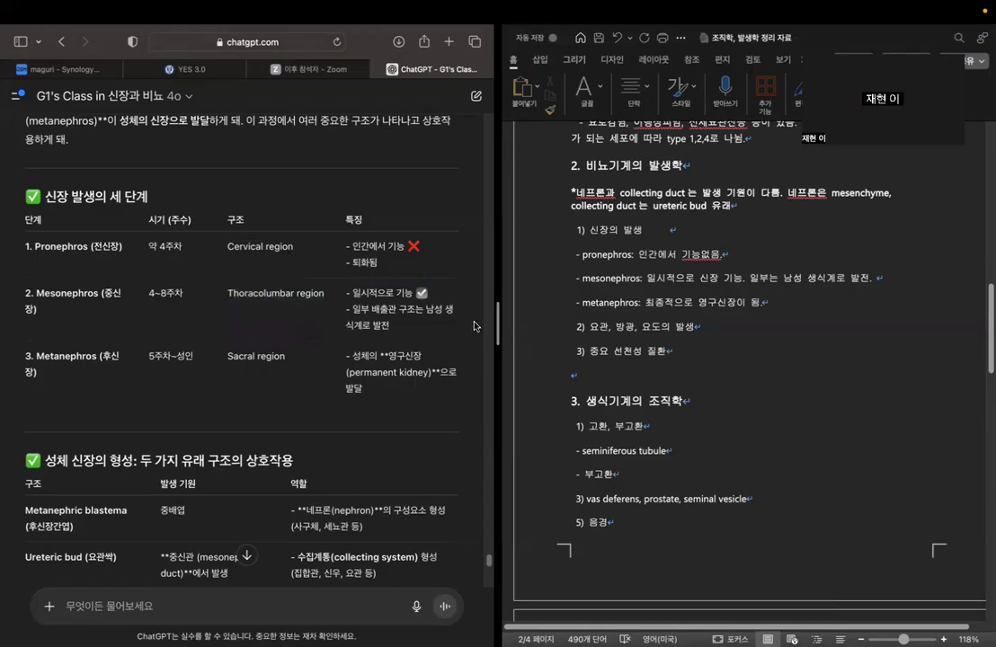
click(794, 303)
Examine the origins and roles of Metanephric blastema and Ureteric bud in the 성체 신장의 형성 table.
scroll(86, 362, down, 3)
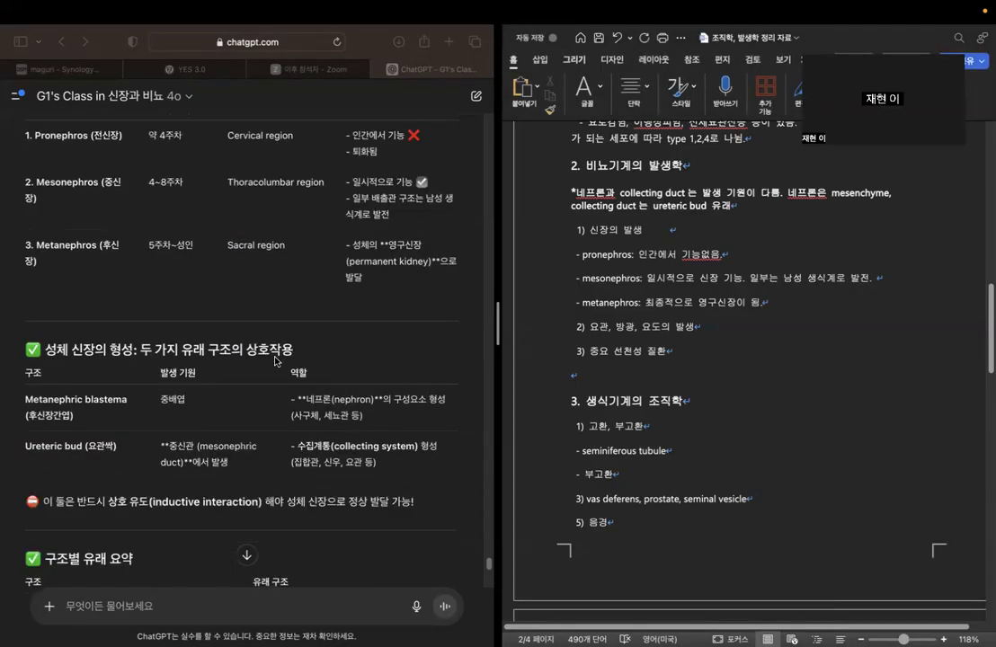
scroll(239, 310, down, 2)
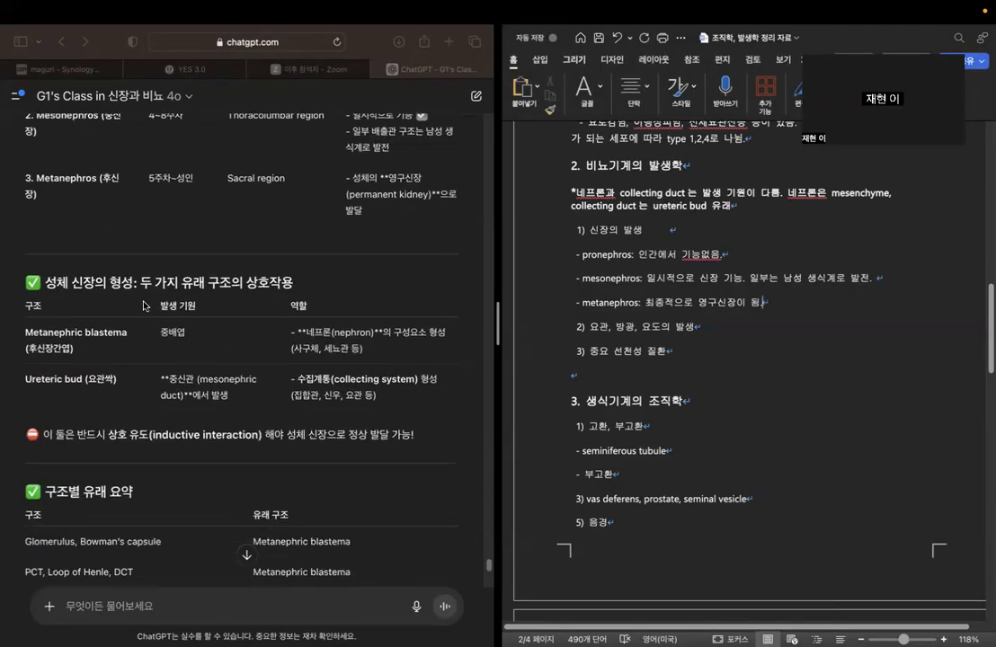
click(126, 262)
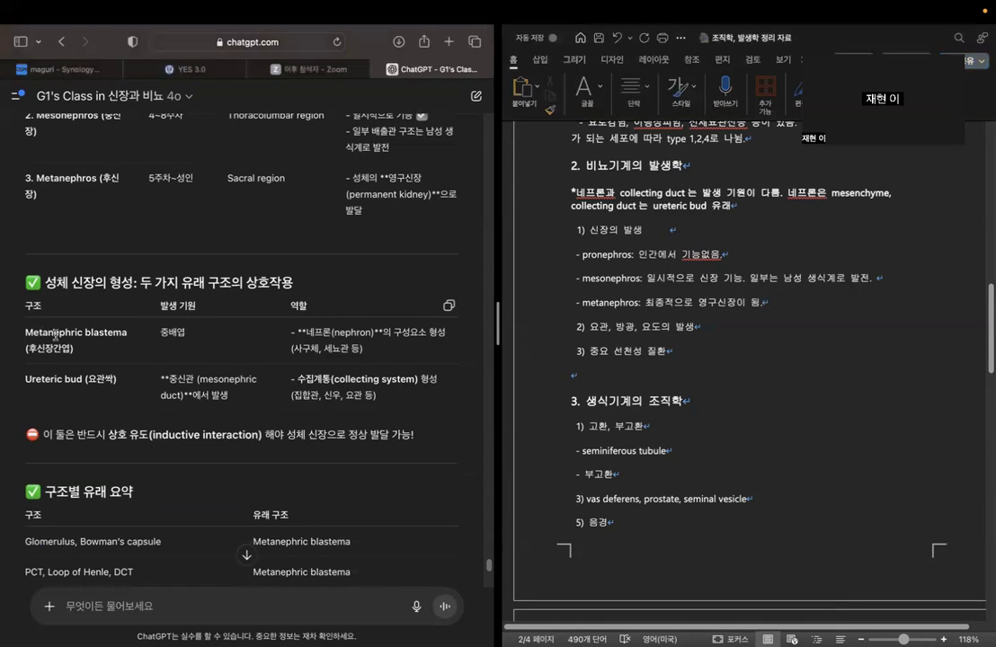
scroll(301, 328, down, 1)
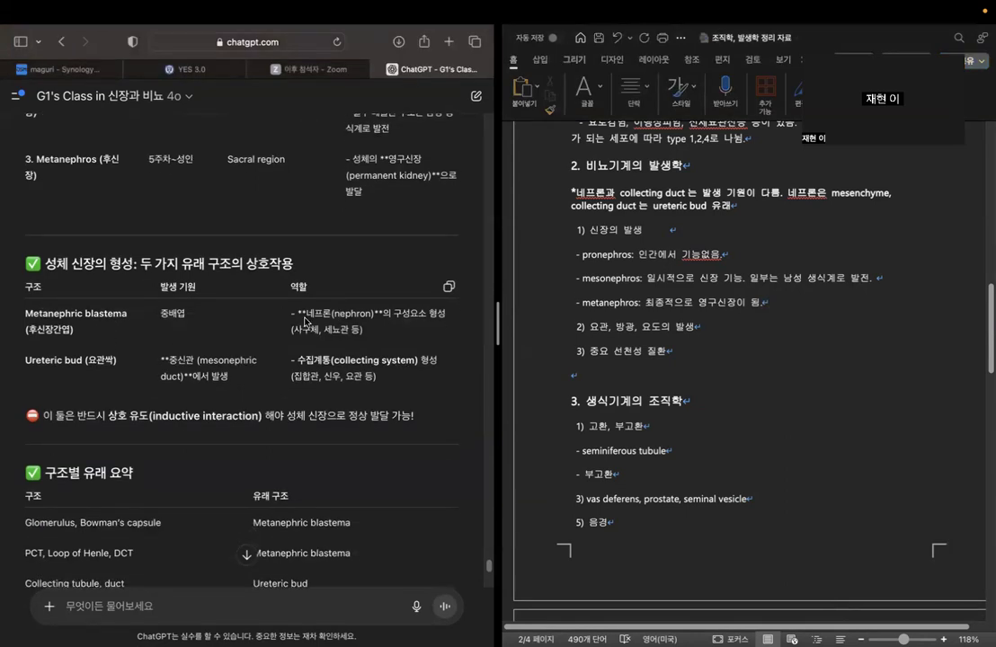
drag(322, 318, 427, 319)
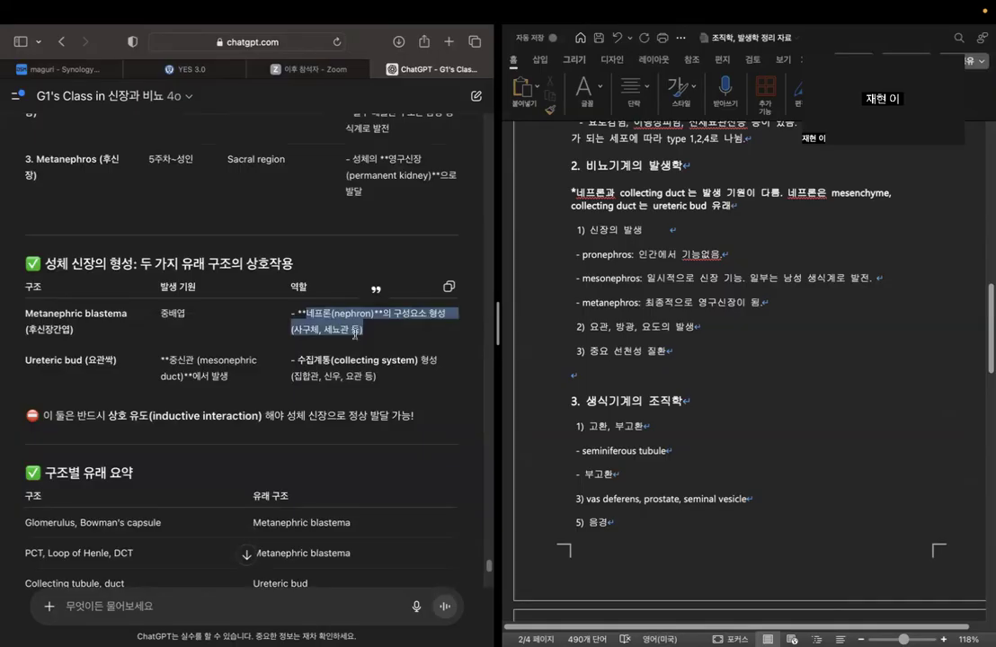
click(331, 325)
drag(307, 314, 386, 333)
click(386, 333)
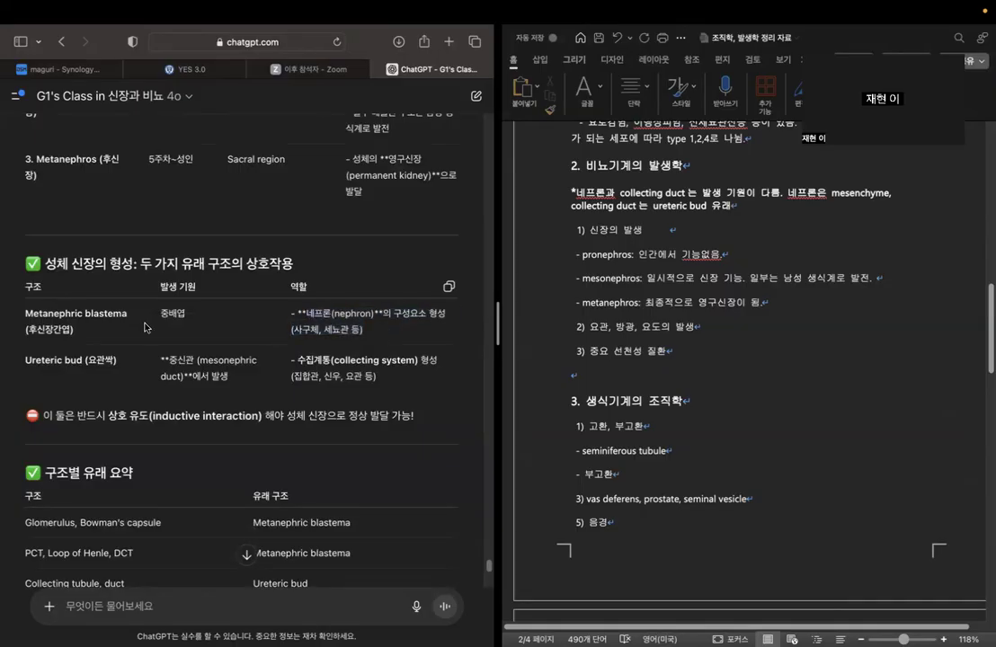
drag(28, 309, 190, 314)
click(150, 316)
click(199, 322)
click(816, 307)
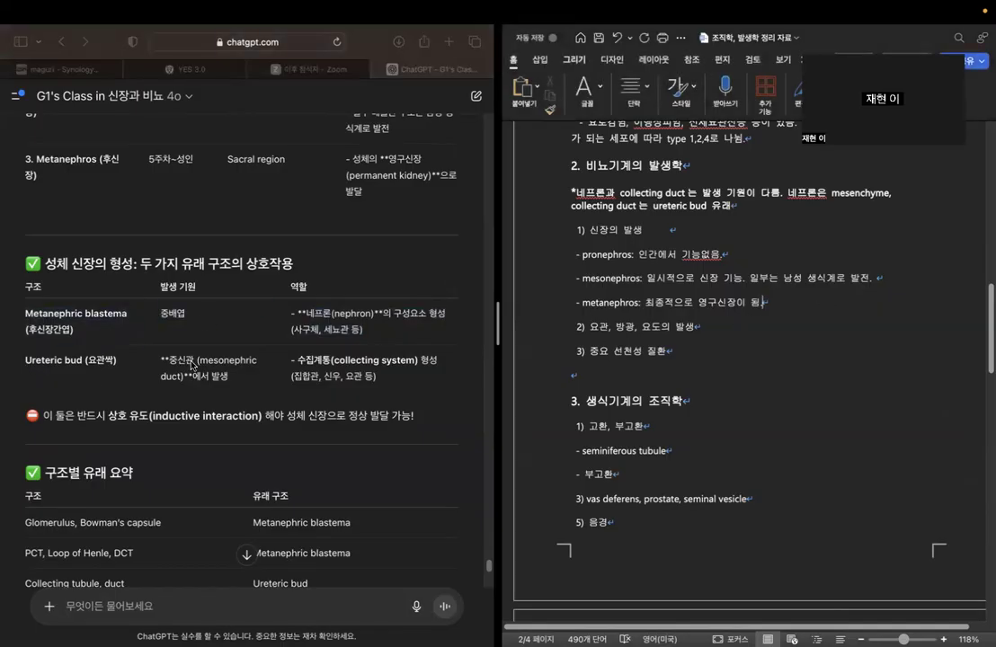
click(151, 317)
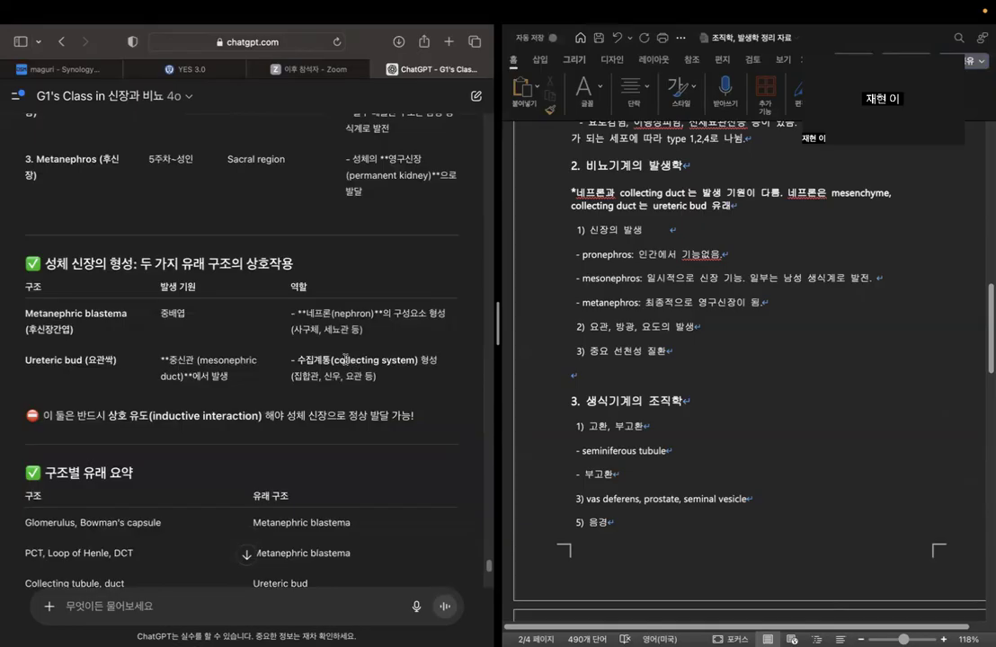
drag(334, 359, 376, 378)
click(333, 386)
drag(184, 359, 225, 377)
click(55, 385)
Add the bullet "- 요관: ureteric bud 유래." under the heading 2) 요관, 방광, 요도의 발생 in the Word outline.
click(734, 327)
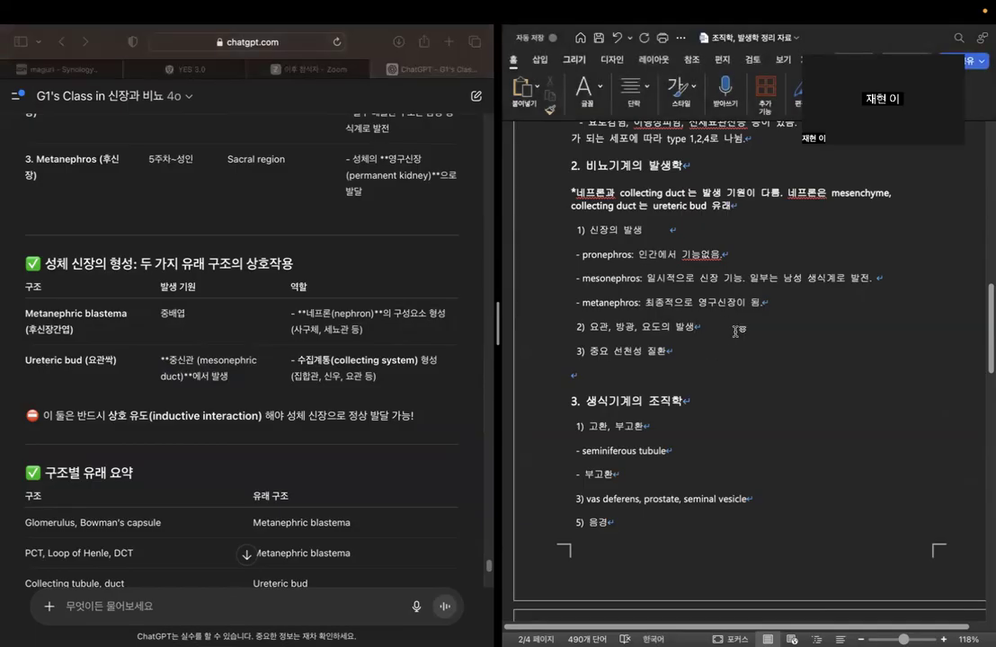
key(Return)
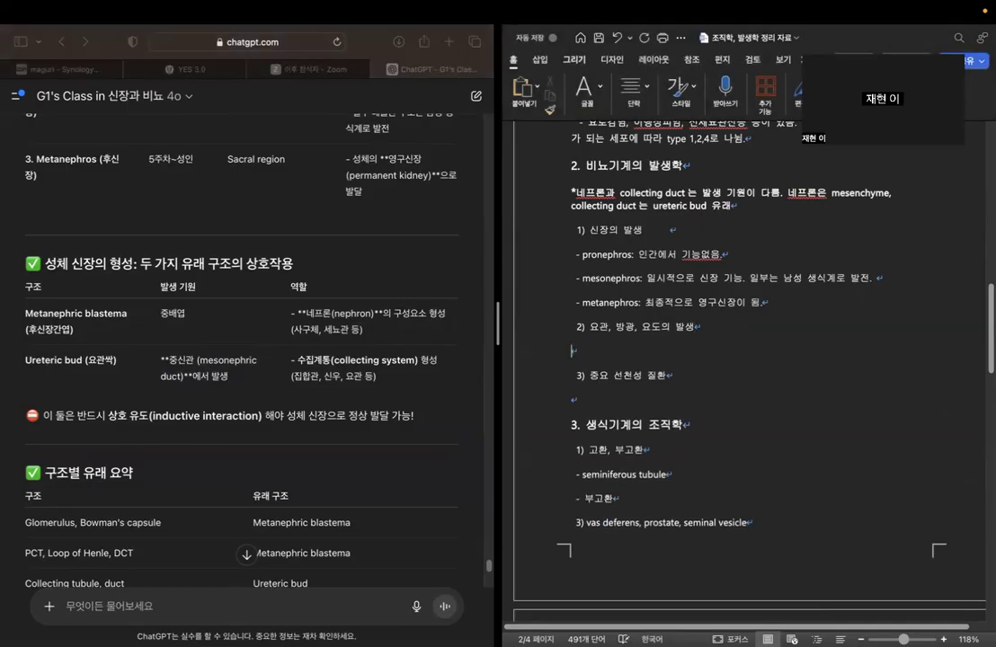
text(- 요관: )
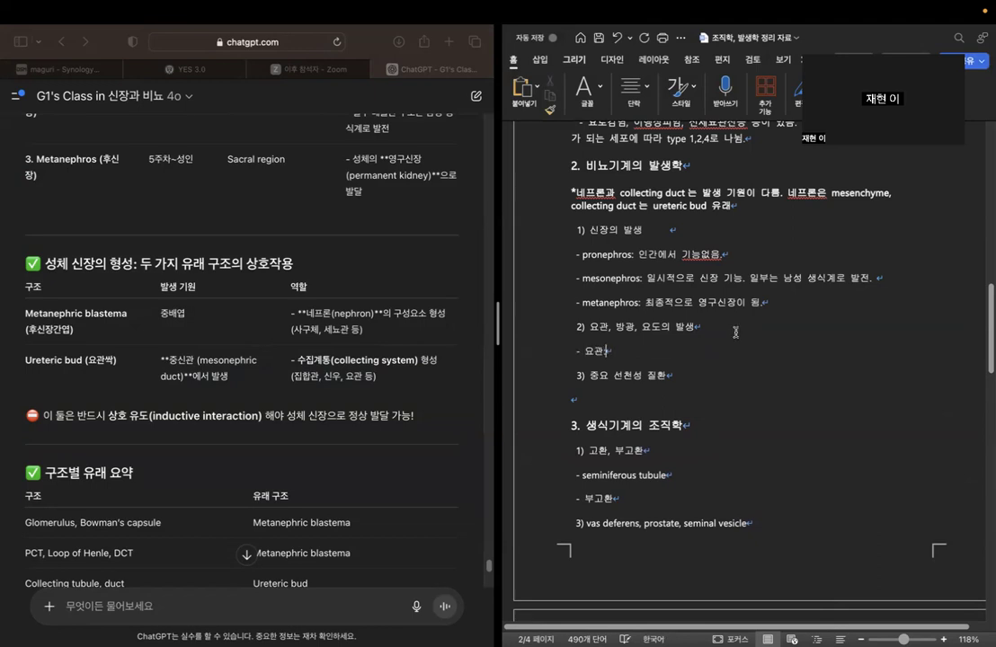
text(uret)
text(eirc )
text(bu)
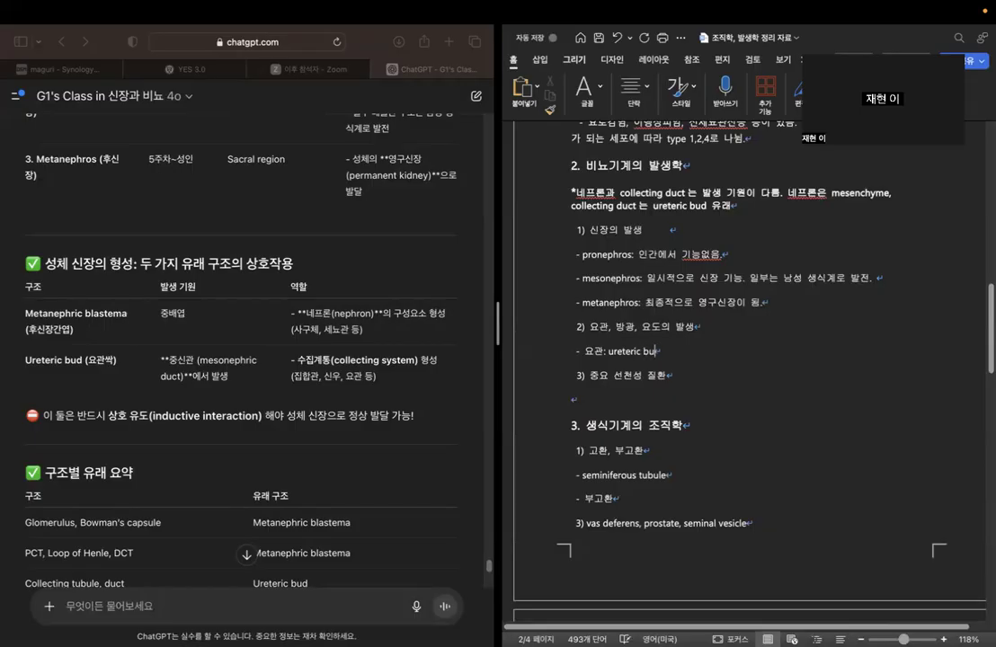
text(d 이유래.)
key(Caps_Lock)
Add the bullet "- 네프론 구조: metanephric blastema 유래." below the metanephros bullet in the outline.
key(Return)
text(- 네프론 구조: )
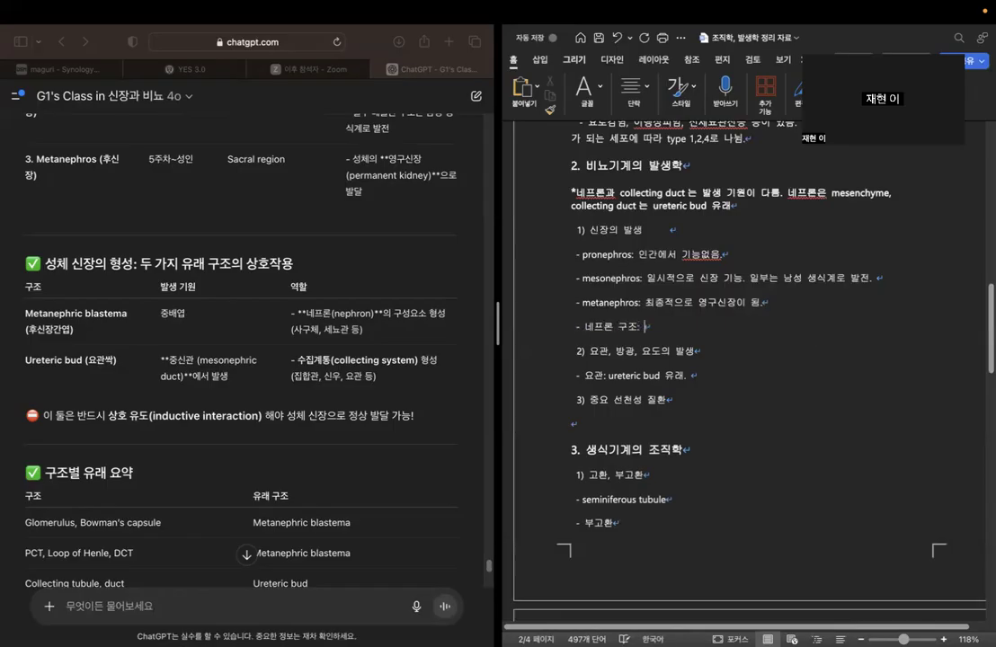
text(metanephric)
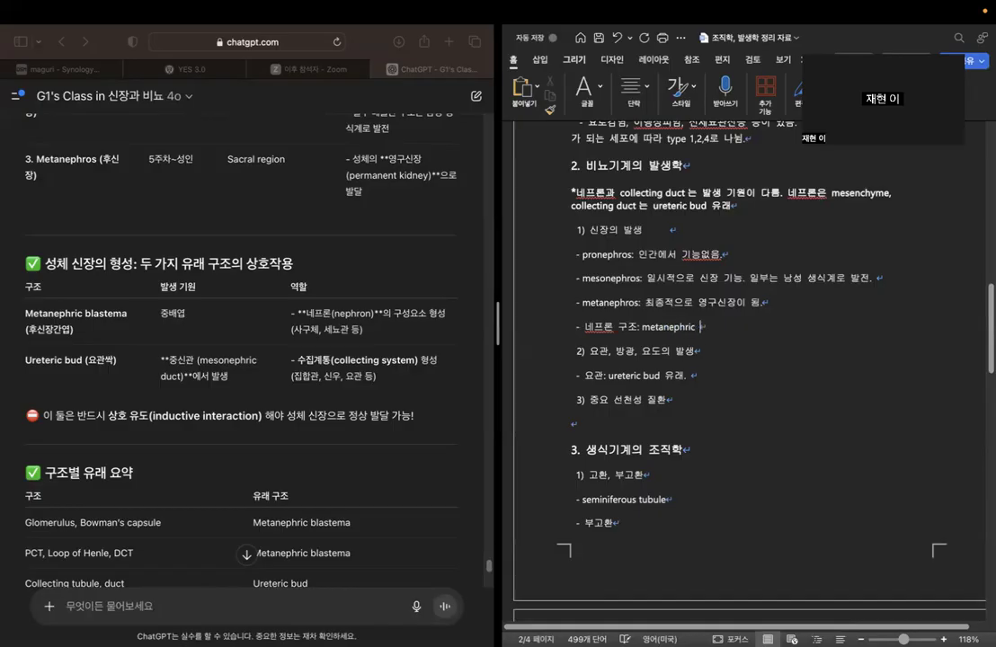
text( blastema)
key(Caps_Lock)
text(유래.)
key(Caps_Lock)
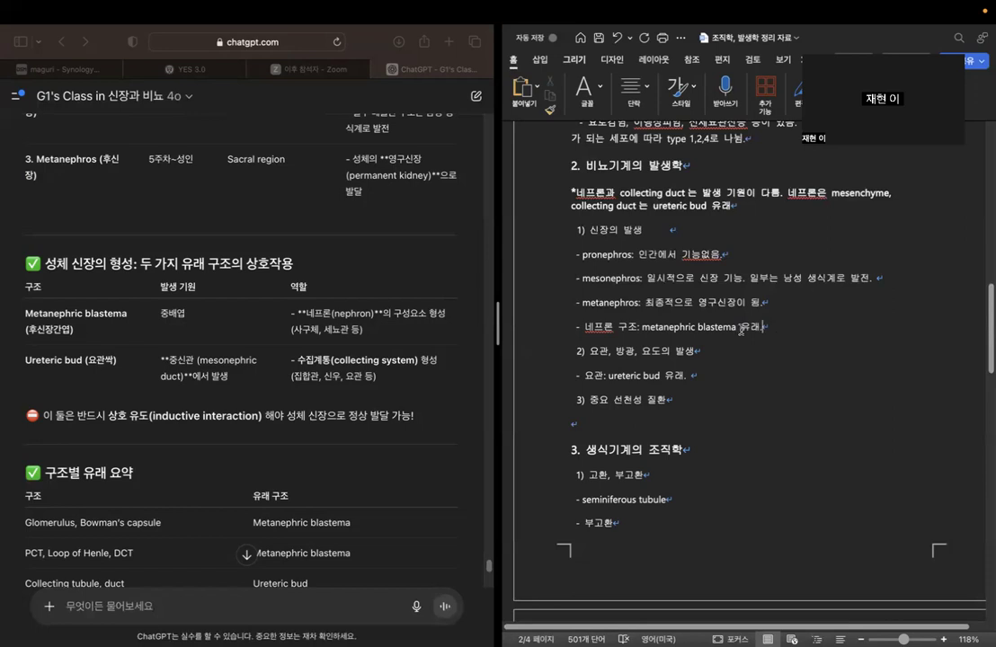
Insert "(중배엽)" directly after "metanephric blastema" in the 네프론 구조 bullet.
key(BackSpace)
text(()
key(Caps_Lock)
text(중배엽))
key(Caps_Lock)
Examine the chatbot's inductive interaction note and the structure origins listed in the 구조별 유래 요약 table.
drag(119, 415, 412, 418)
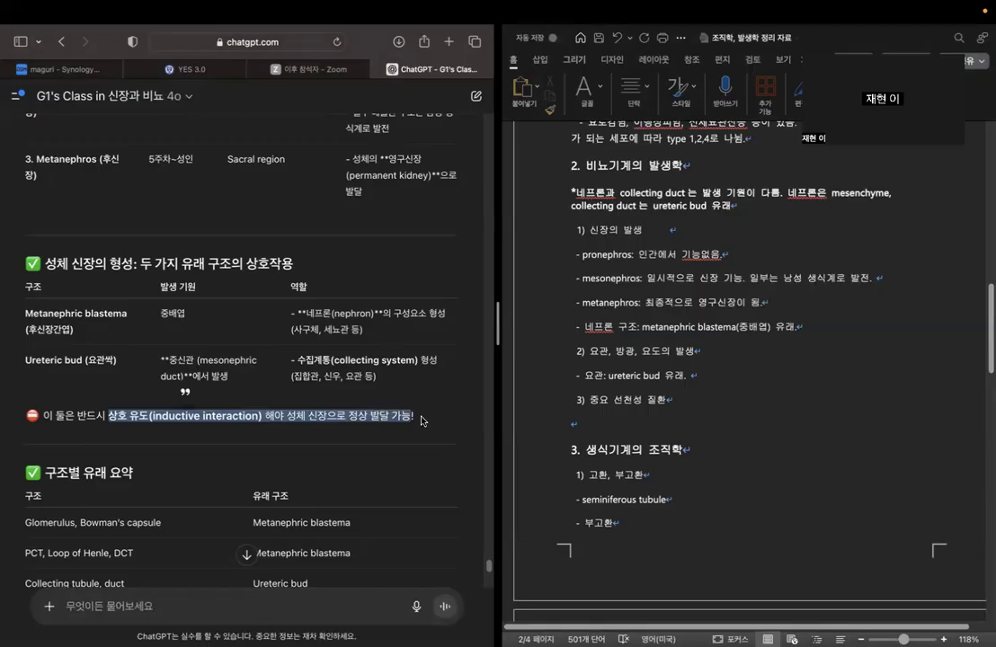
click(422, 420)
click(857, 325)
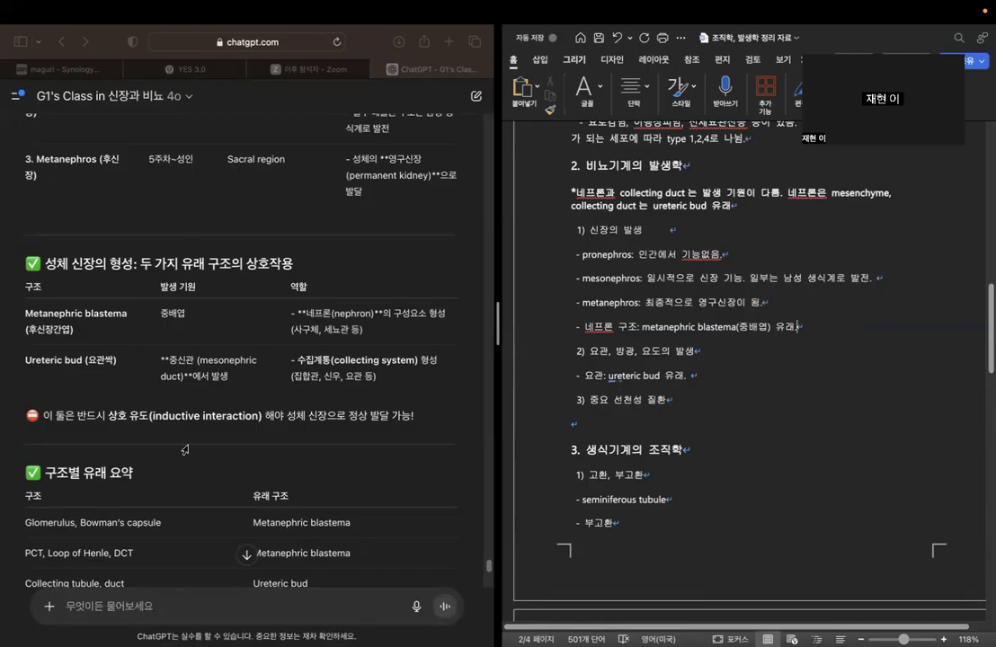
scroll(184, 449, down, 3)
scroll(179, 441, down, 1)
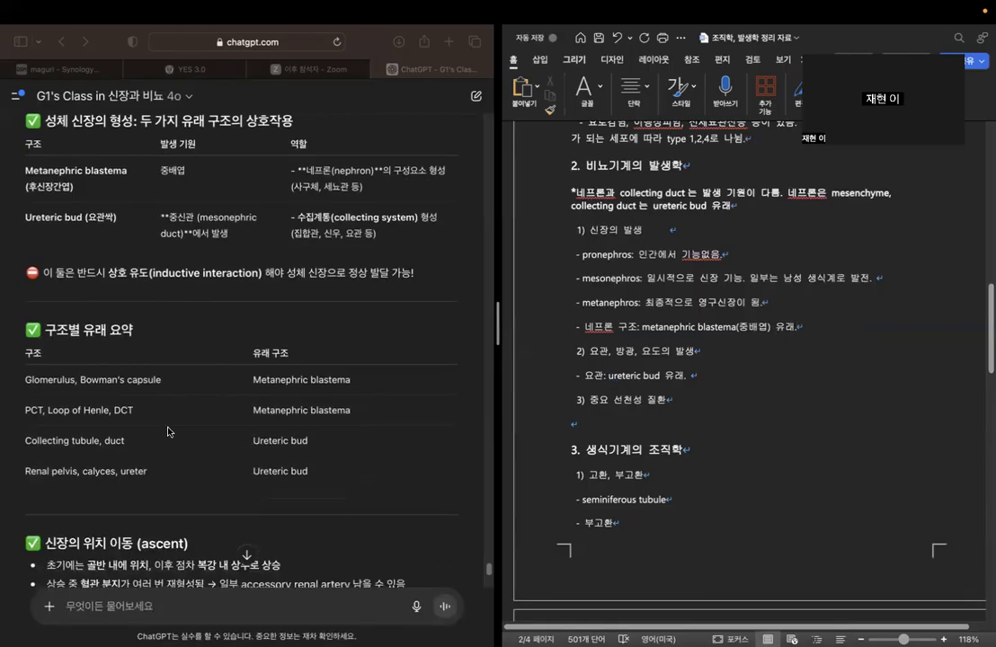
click(26, 380)
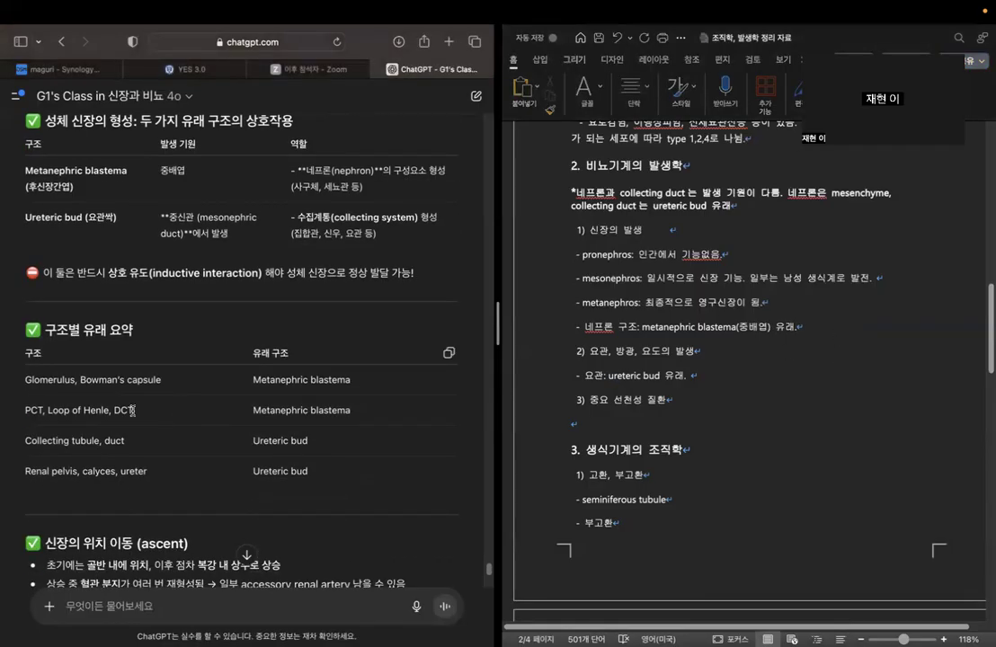
drag(24, 378, 180, 413)
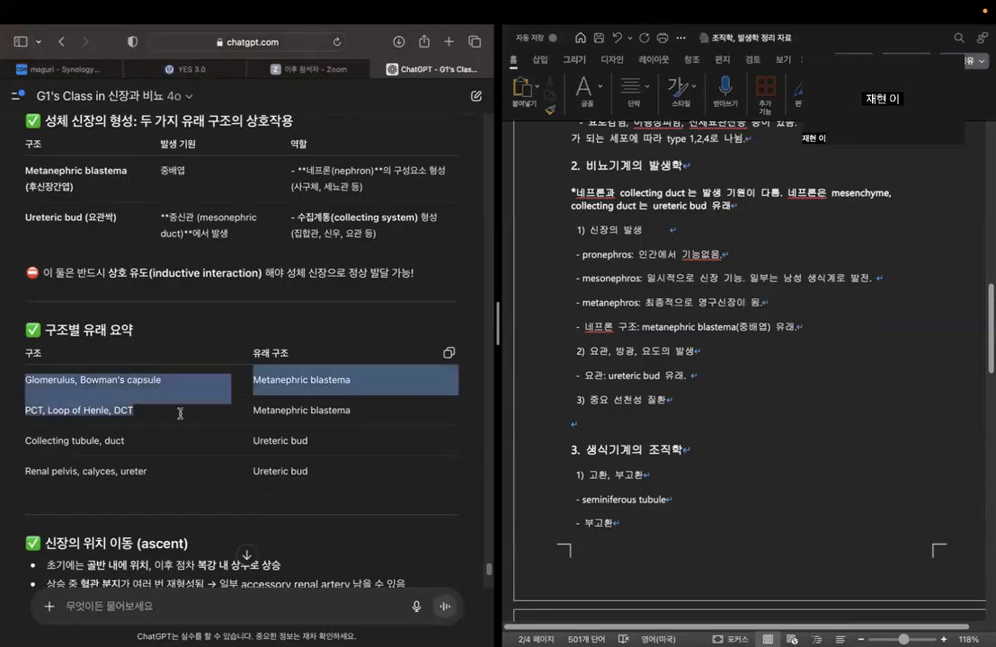
click(180, 413)
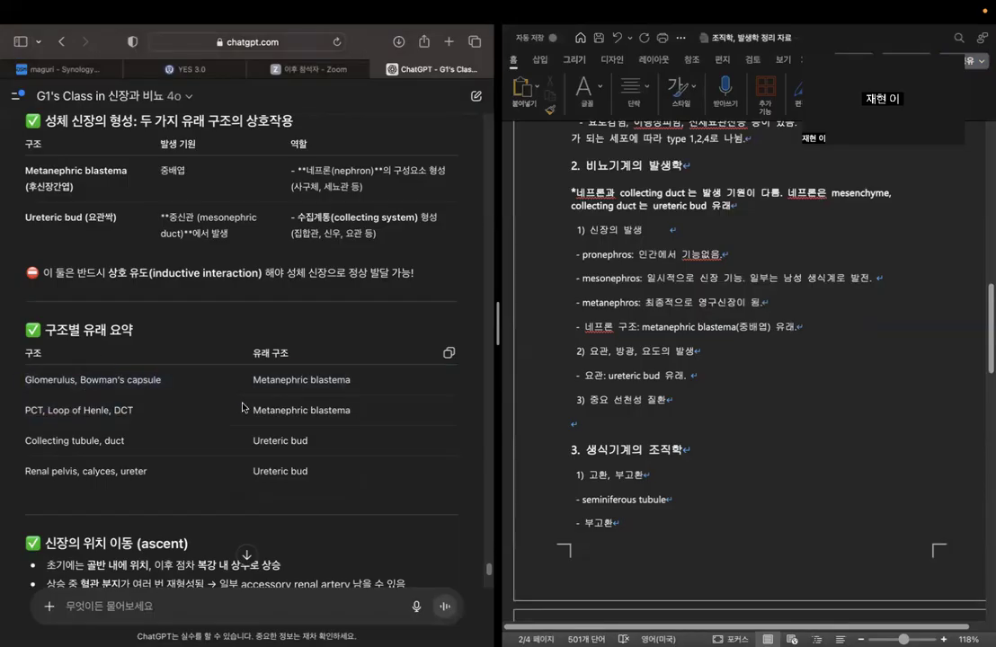
drag(252, 409, 373, 412)
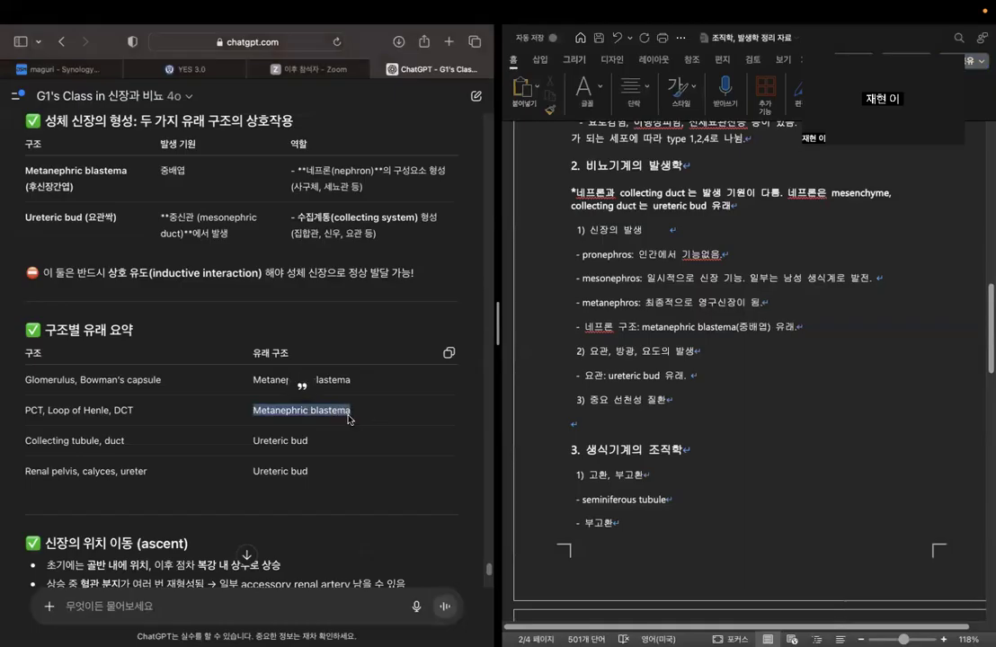
drag(26, 440, 145, 461)
drag(260, 471, 325, 470)
click(340, 471)
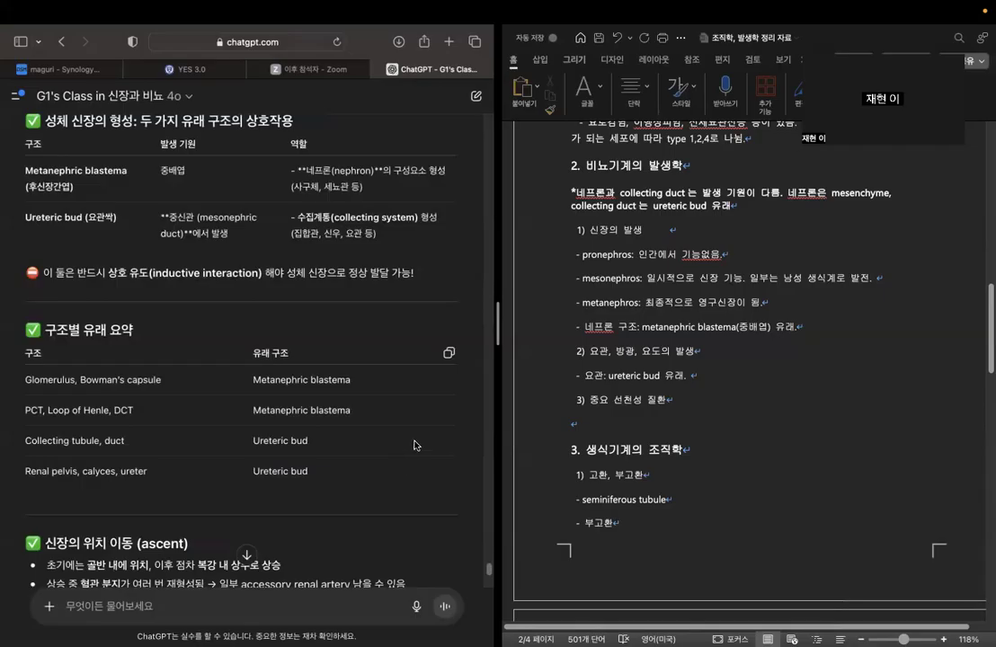
Start a new bullet "- 위치 이동:" below the 네프론 구조 bullet in the Word outline.
scroll(400, 466, down, 2)
scroll(411, 442, down, 3)
click(851, 330)
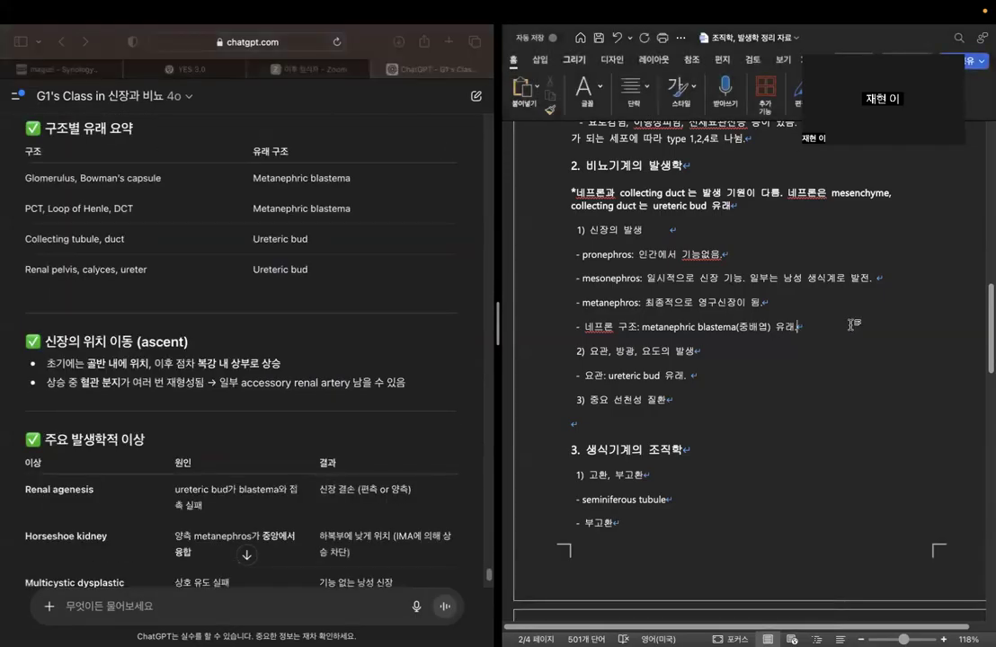
key(Return)
text(- 위치 이동:)
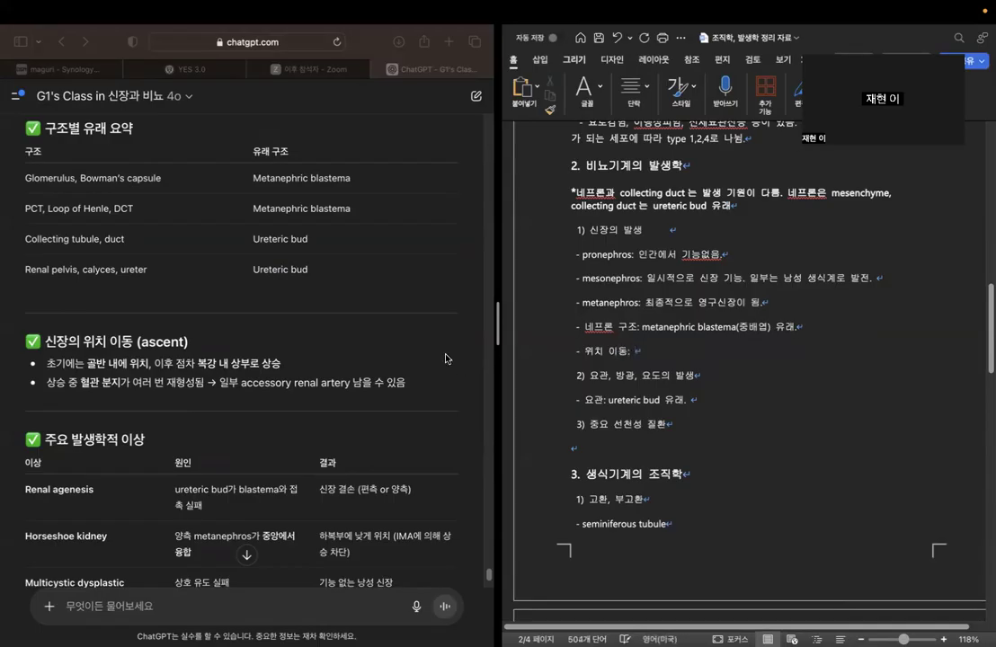
Complete the 위치 이동 bullet with "골반에 있다가 점차 상승", based on the chatbot's 신장의 위치 이동 (ascent) section.
drag(90, 364, 285, 365)
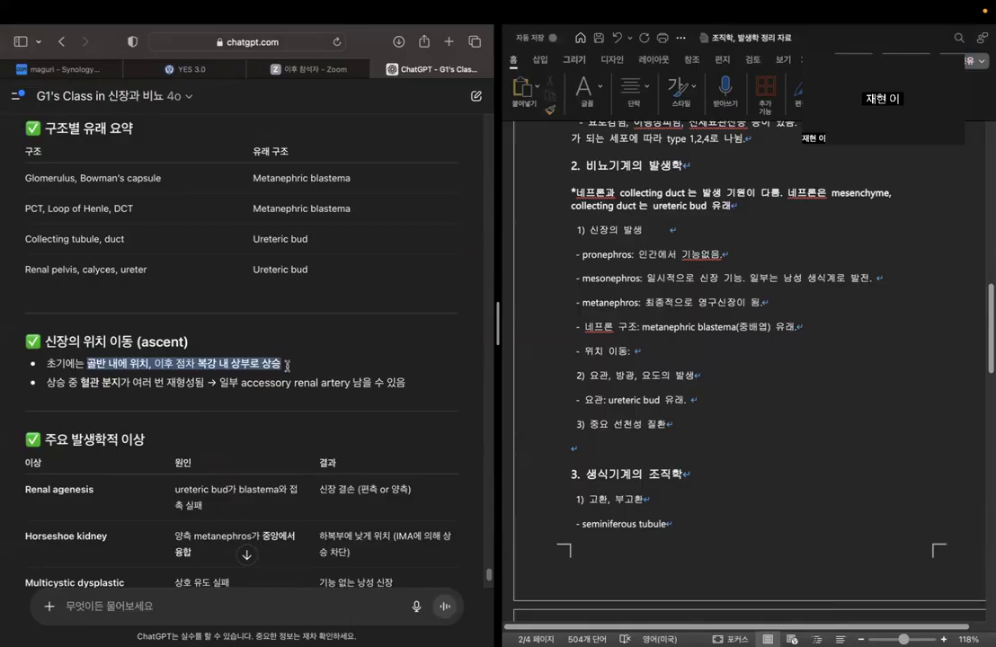
click(285, 368)
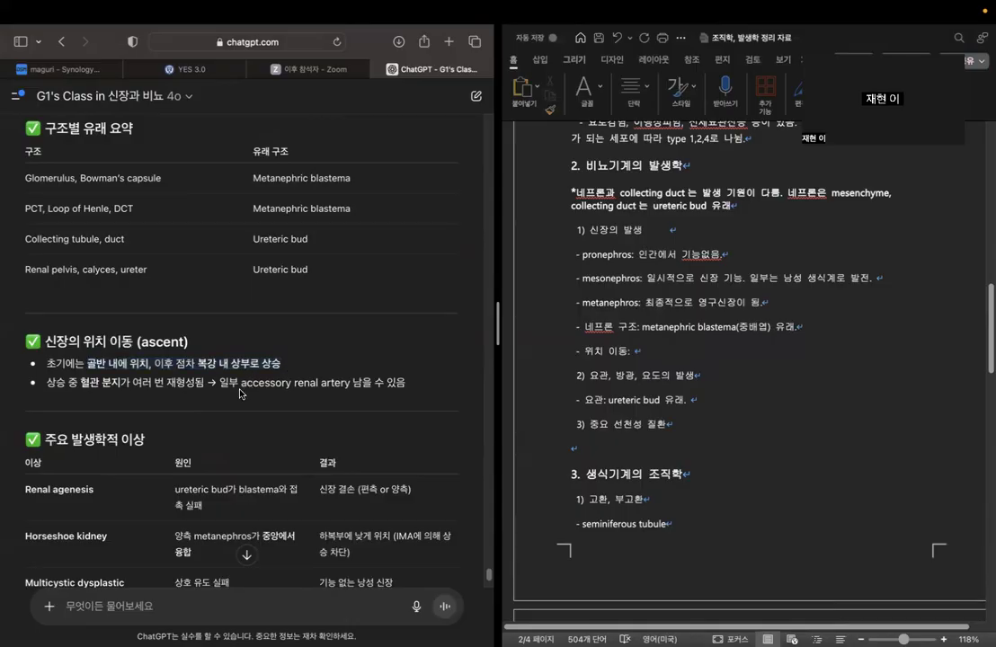
scroll(205, 413, down, 2)
click(635, 359)
text(골반어에 있다가 점)
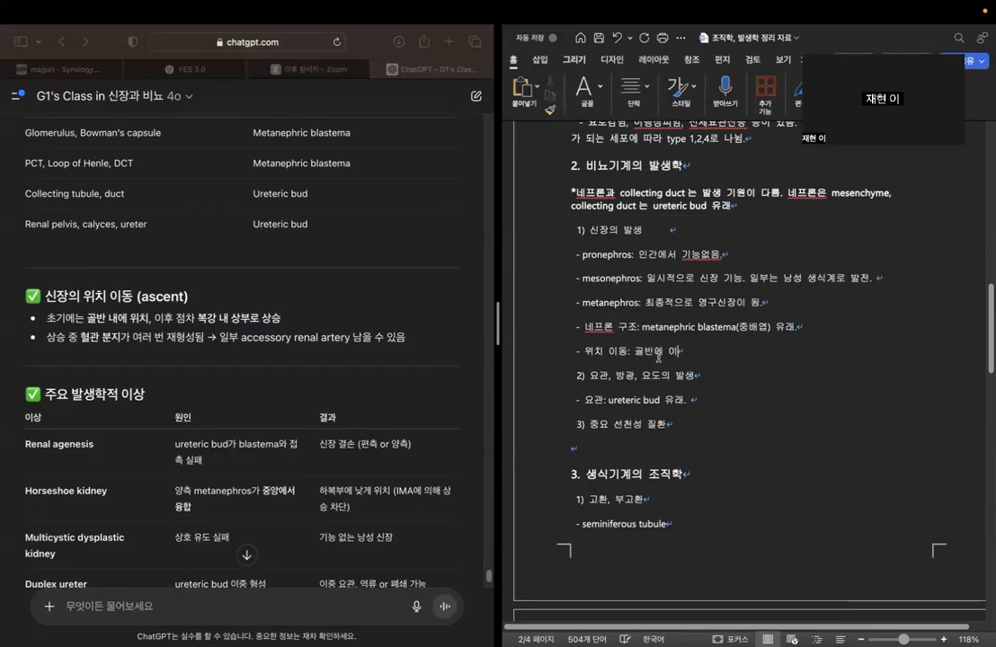
text(차 상승)
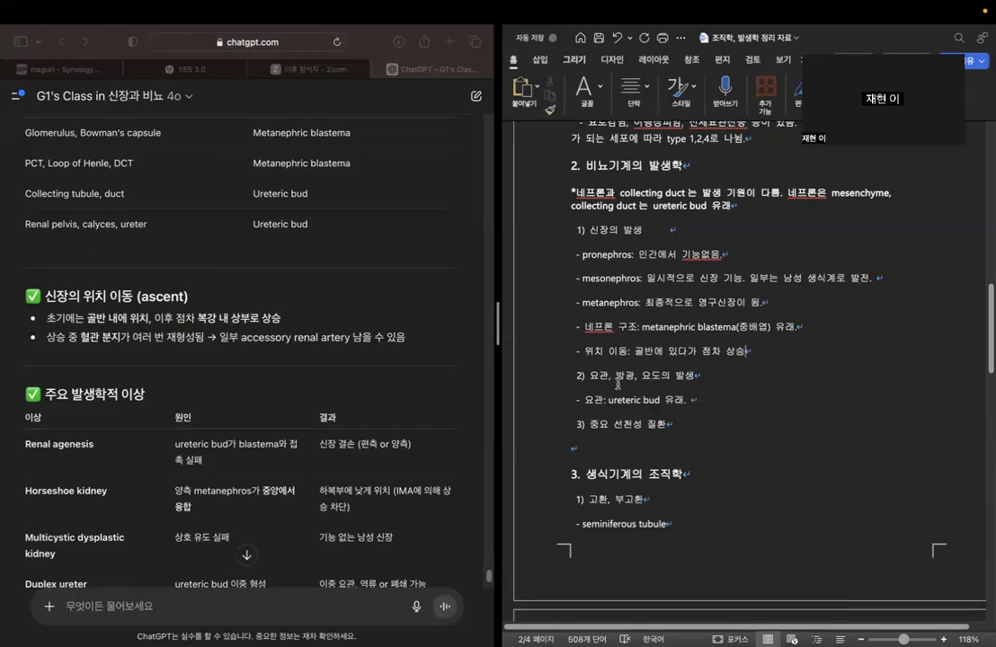
Add the bullet "- renal agenesis" under 3) 중요 선천성 질환, taken from the chatbot's 주요 발생학적 이상 table.
key(Return)
text(-)
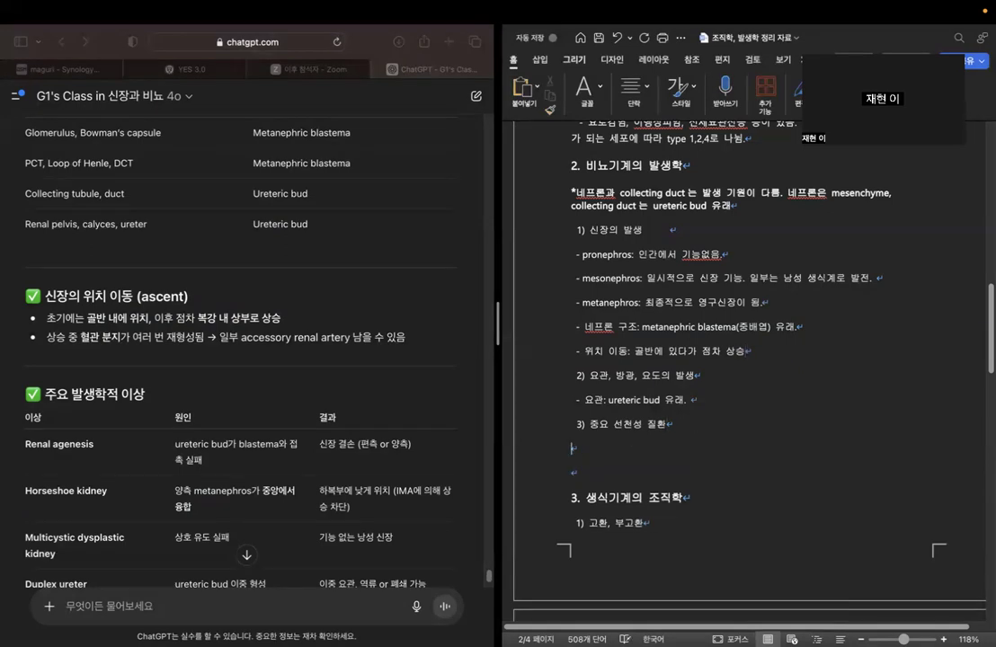
scroll(261, 386, down, 5)
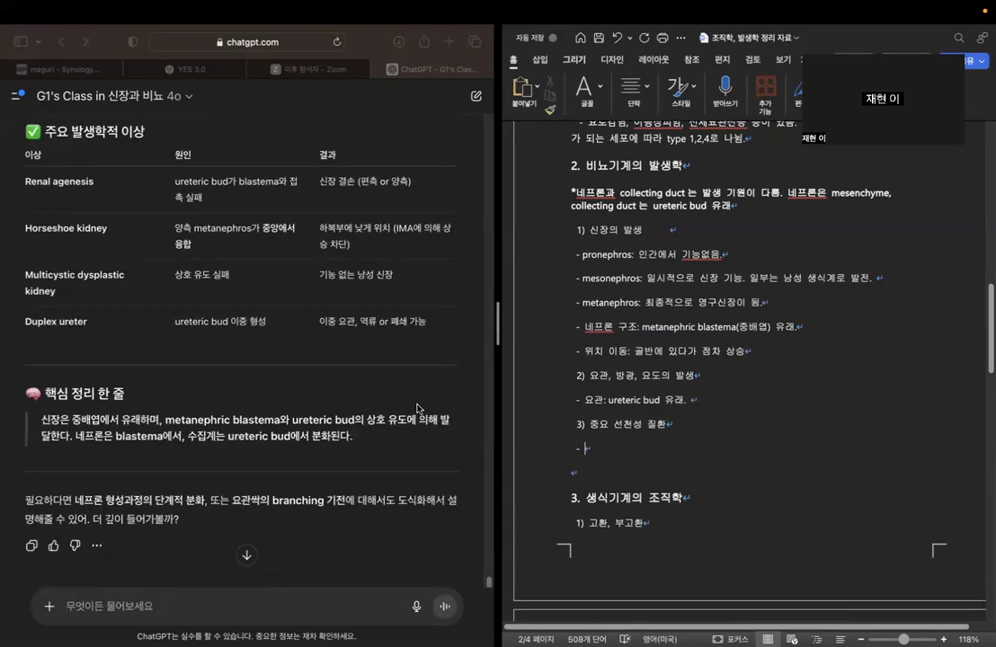
text(renal agenesis)
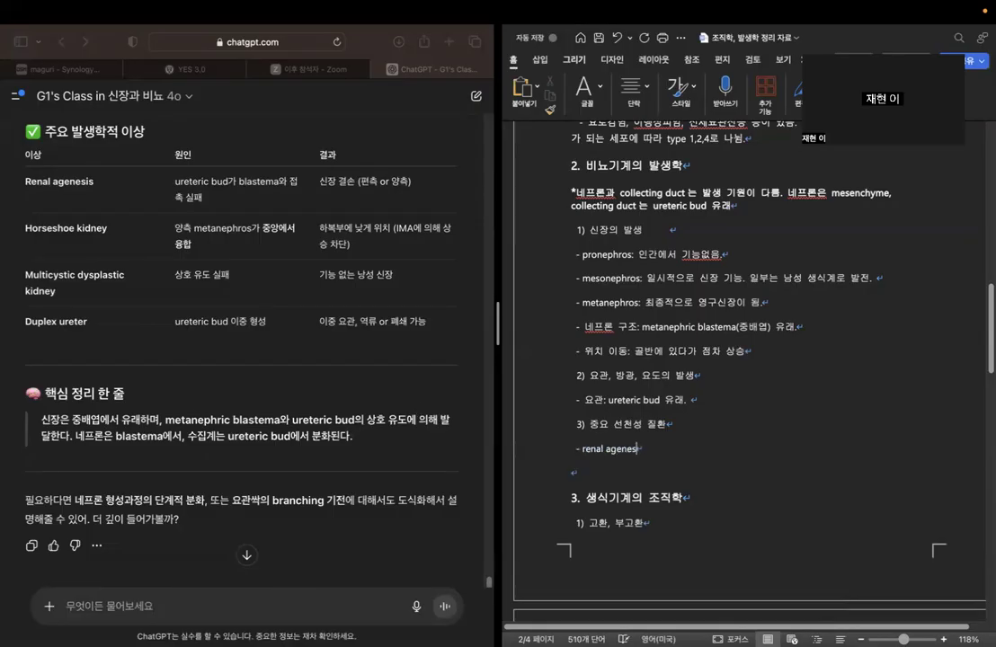
Add the bullet "- horseshoe kidney" below renal agenesis in the 중요 선천성 질환 list.
key(Return)
text(- horses)
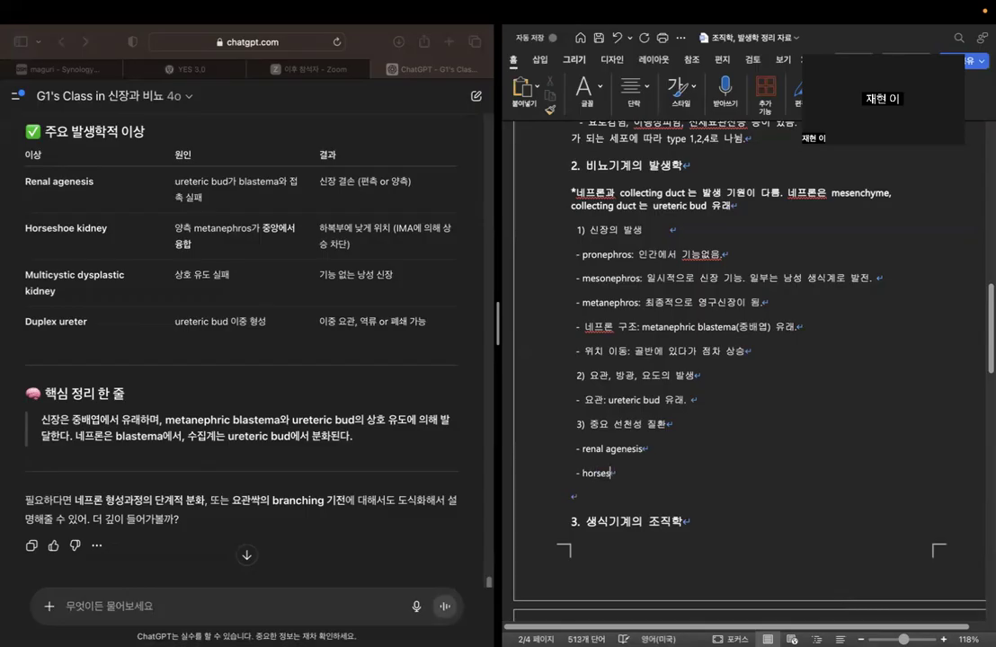
text(hoe kidney)
key(Return)
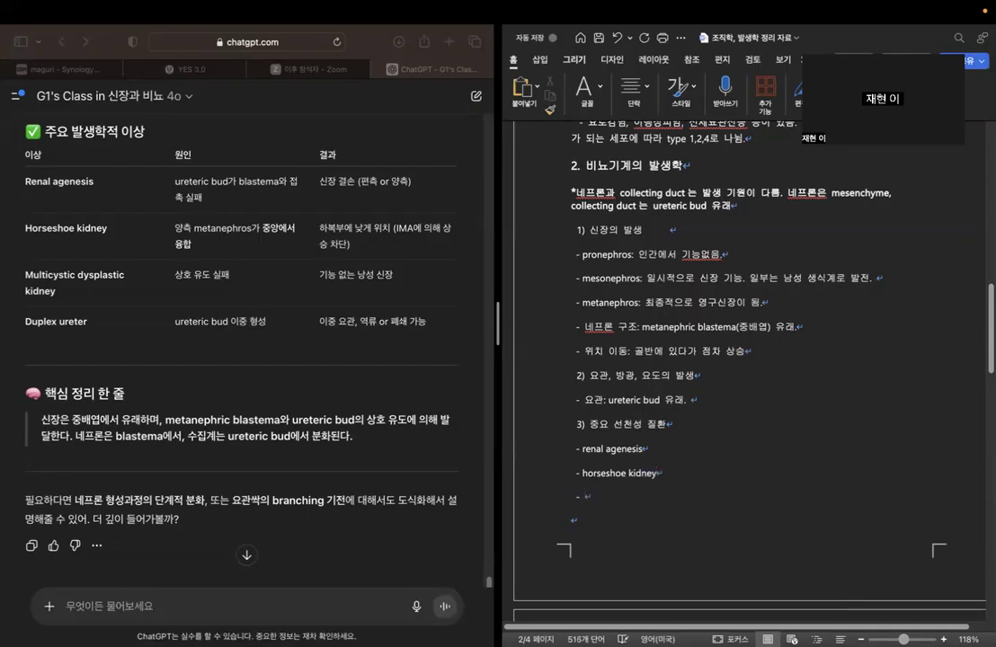
Add the bullets "- multicystic dysplastic kidney" and "- duplex ureter" below horseshoe kidney in the Word outline.
text(- multicystic )
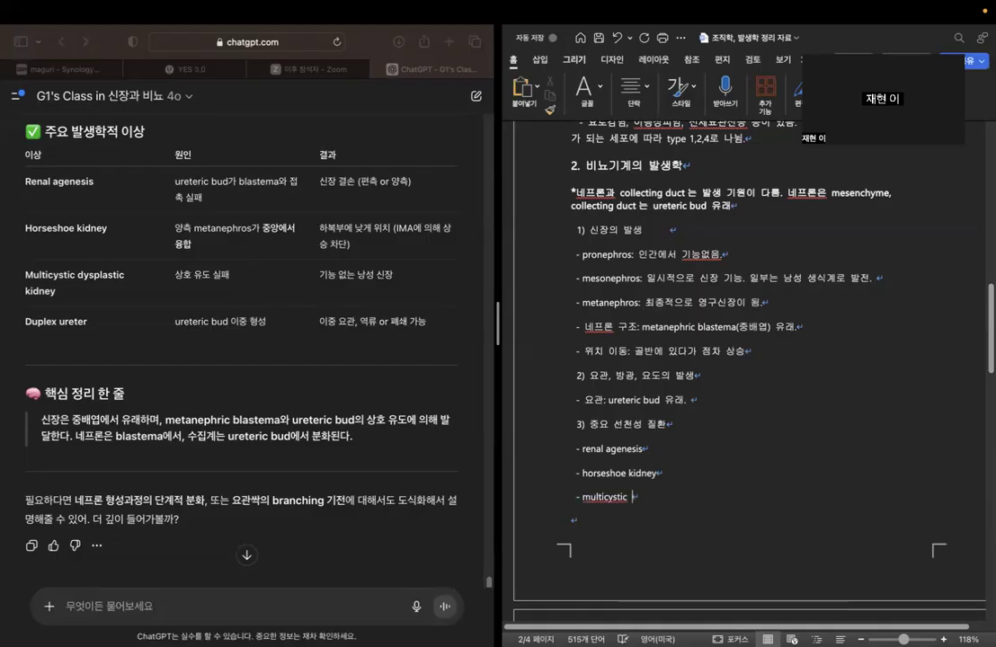
text(dysplastic )
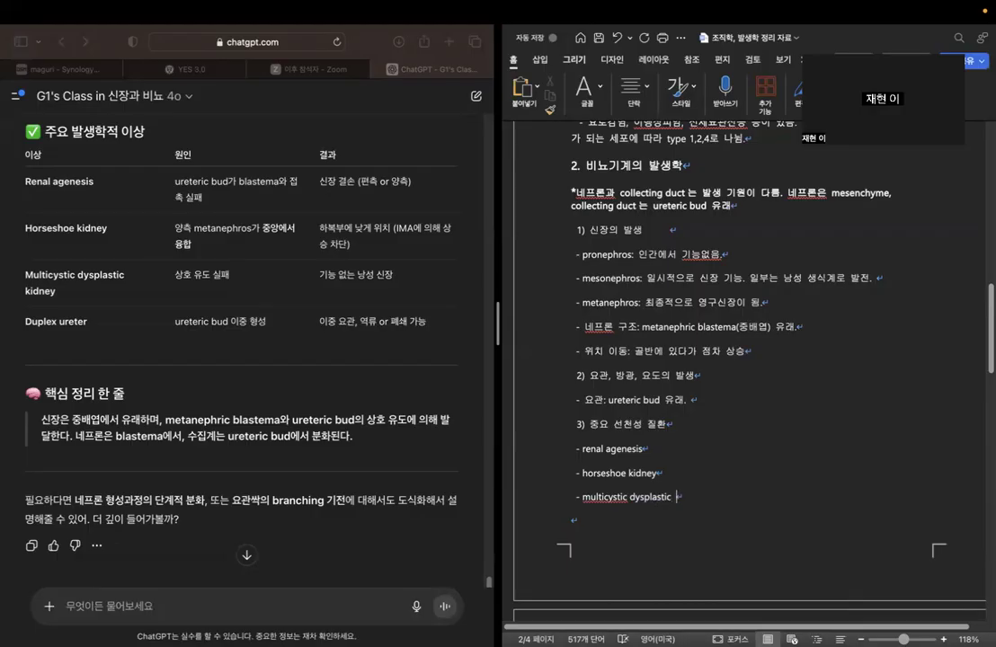
text(kidney)
key(Return)
text(- duplex )
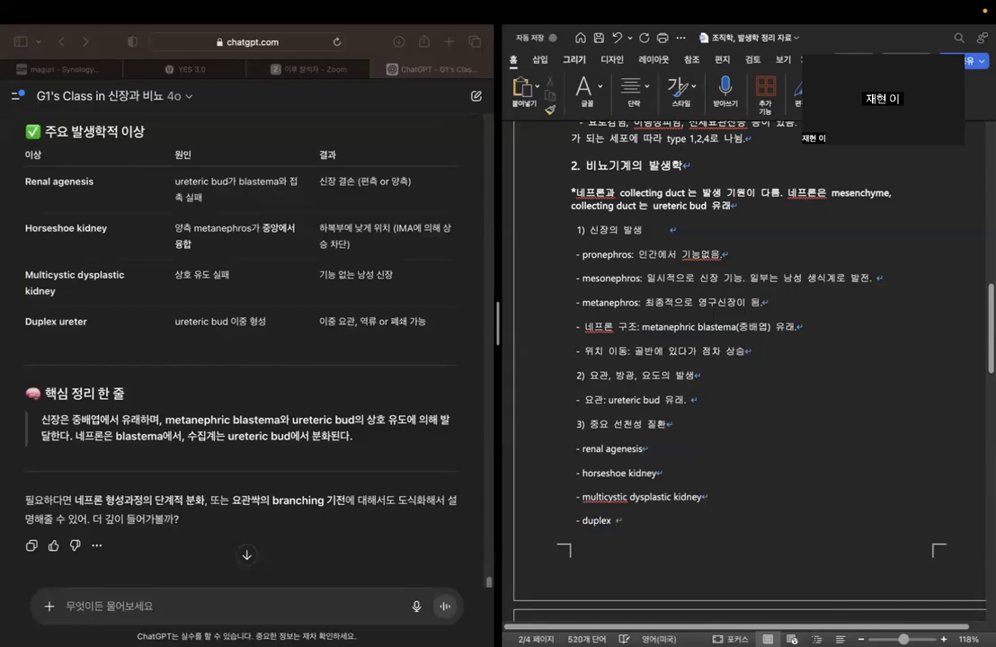
text(ureter)
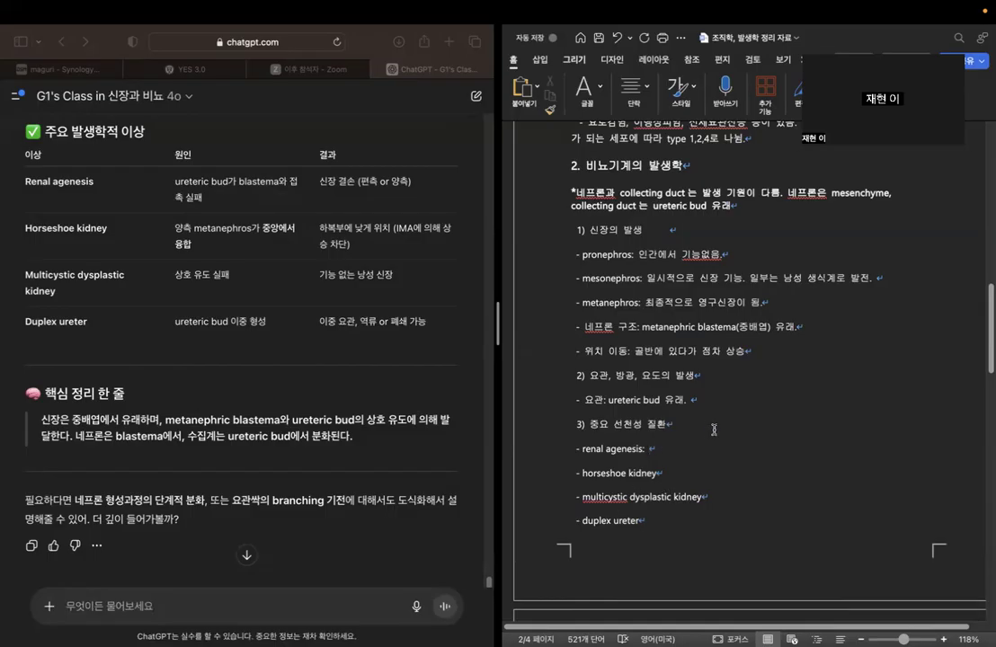
Complete the renal agenesis bullet with its cause, "ureteric bud 와 blastema 의 결합 실패".
text(dyrhk)
key(BackSpace)
key(BackSpace)
key(BackSpace)
key(BackSpace)
key(BackSpace)
text(ue)
text(eteric)
text( bud 와 )
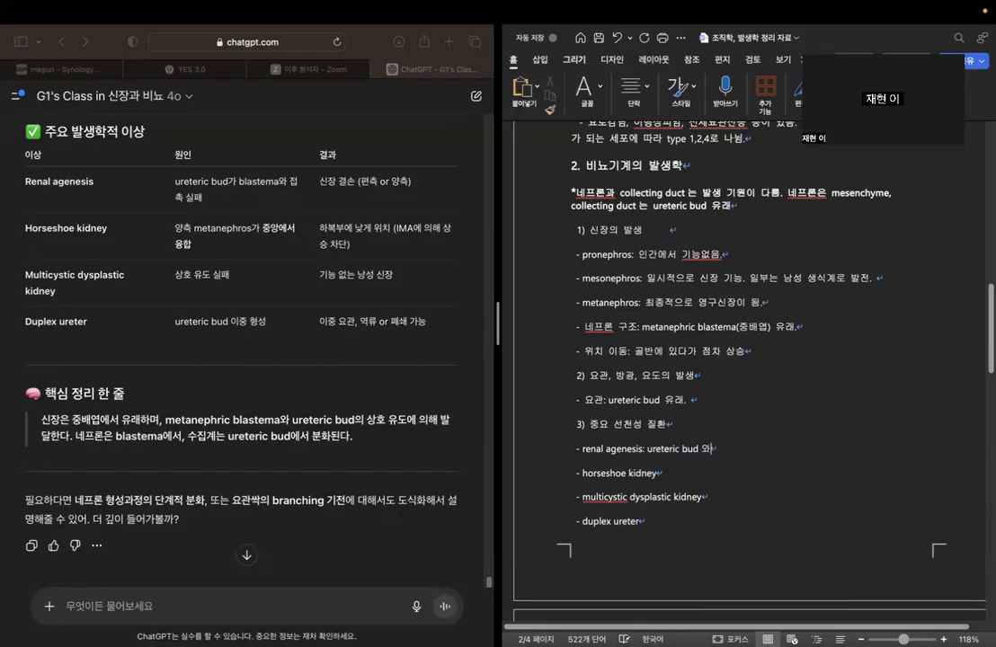
text(blastema 의 결합 실패)
Append ": metanephros 가 융합" to the horseshoe kidney bullet and ": 상호 유도 실패" to the multicystic dysplastic kidney bullet.
key(Down)
text(: m)
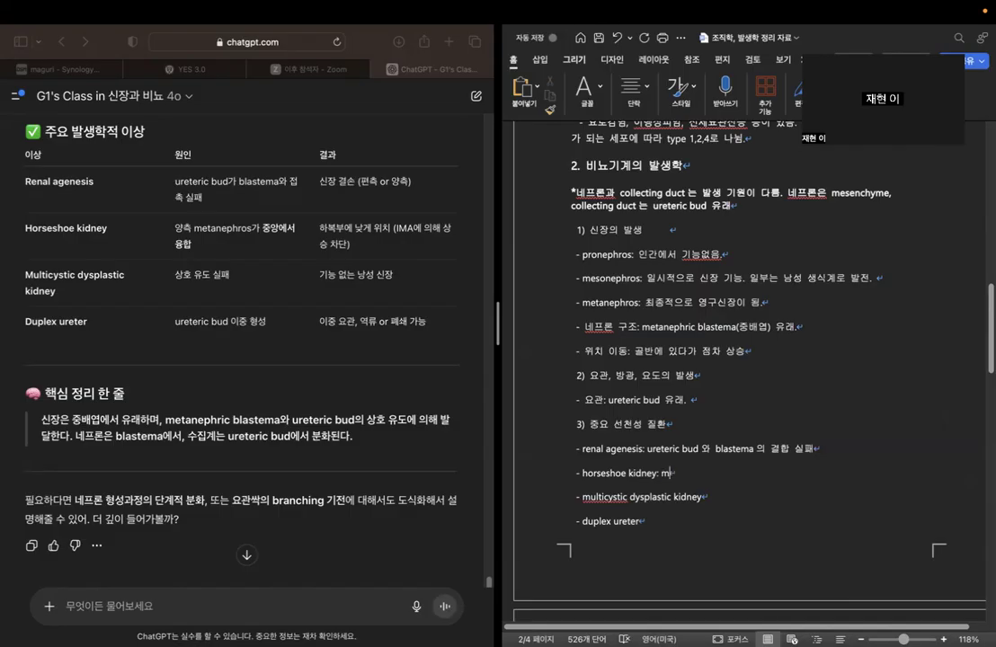
text(etanephros 가 융합)
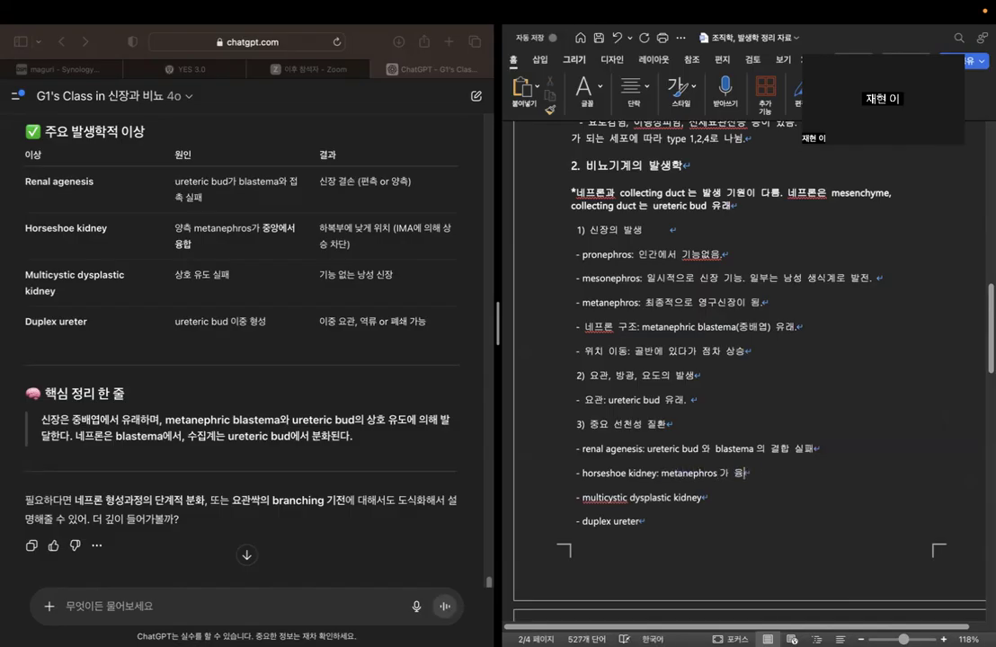
text(: 상호 유도 실패)
Append the cause ": ureteric bud 이중형성" to the duplex ureter bullet.
key(Down)
text(:: )
text(ureteric bu)
text(d dlwnd)
key(BackSpace)
key(BackSpace)
key(BackSpace)
key(BackSpace)
key(BackSpace)
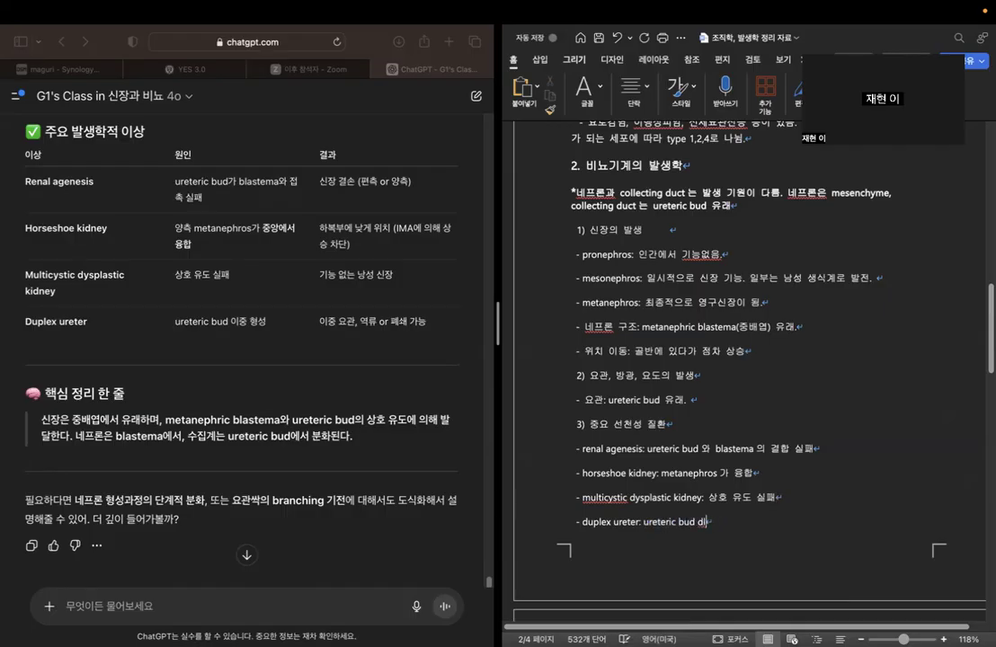
text(이중형성)
click(797, 406)
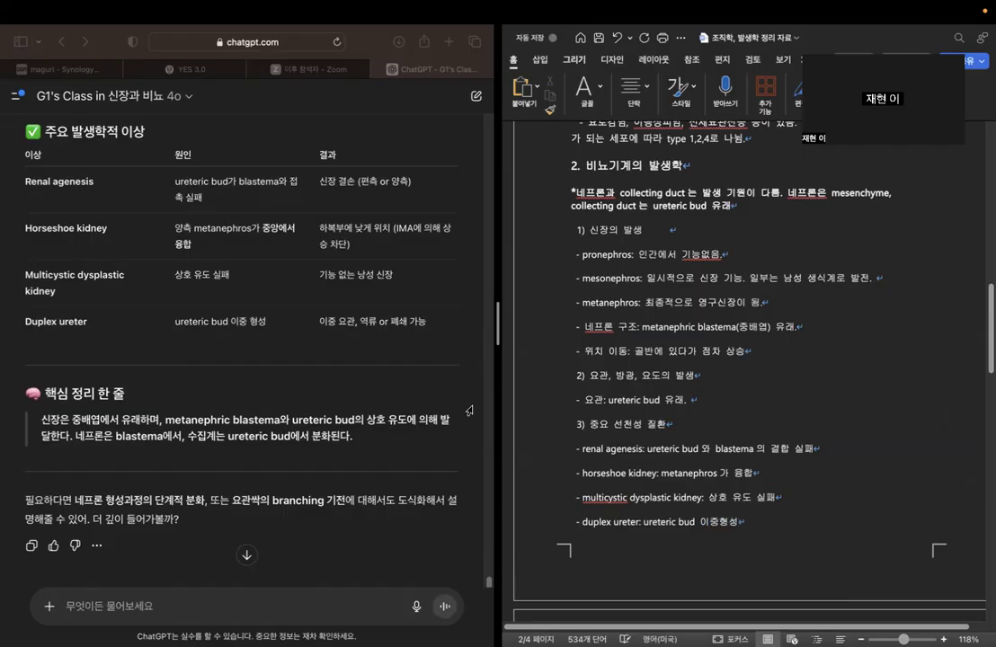
Copy "Multicystic dysplastic kidney" from the chatbot's 주요 발생학적 이상 table into a new chat prompt.
click(174, 274)
drag(174, 274, 261, 282)
click(259, 282)
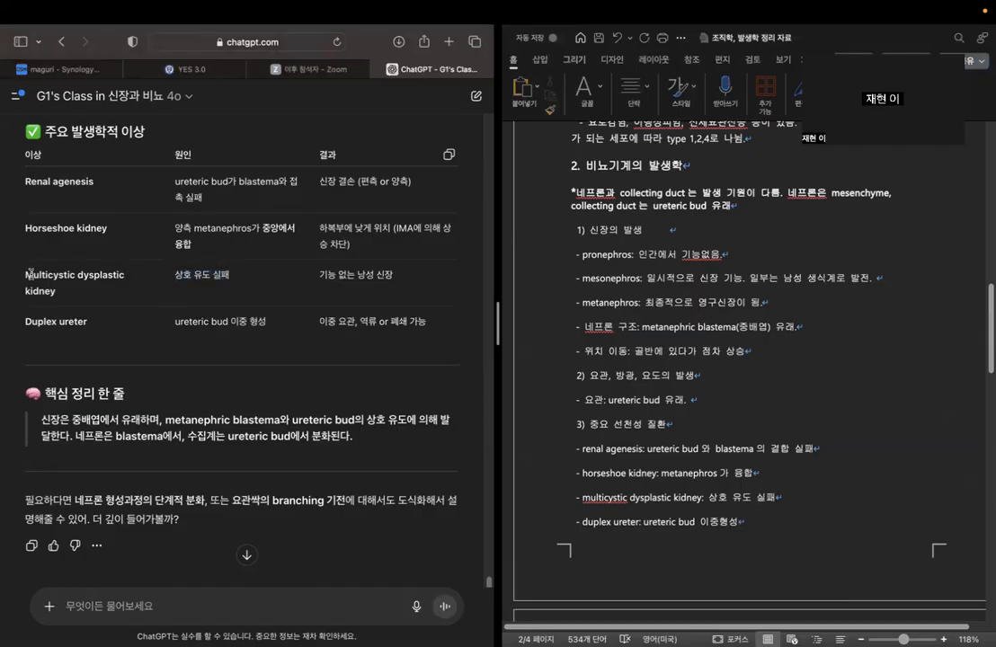
drag(26, 274, 64, 292)
key(super+c)
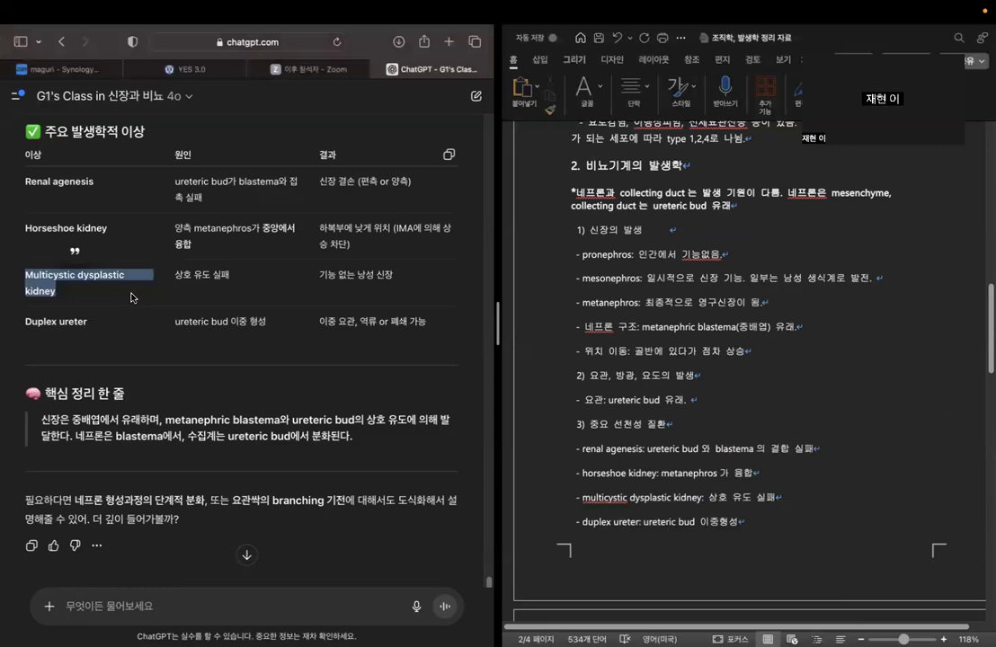
scroll(207, 337, down, 1)
click(239, 521)
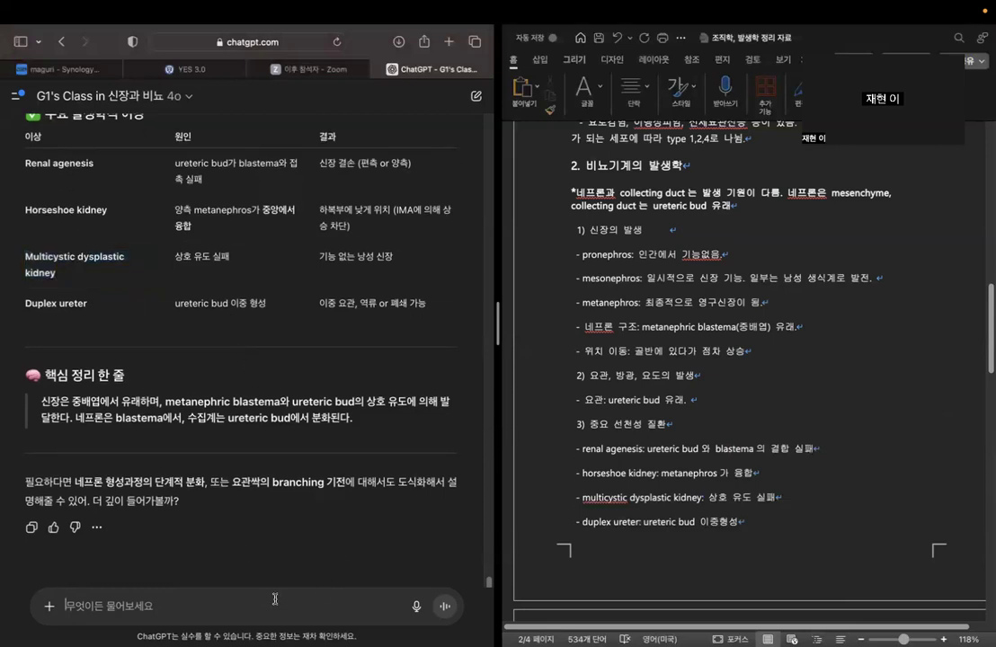
click(276, 589)
key(super+v)
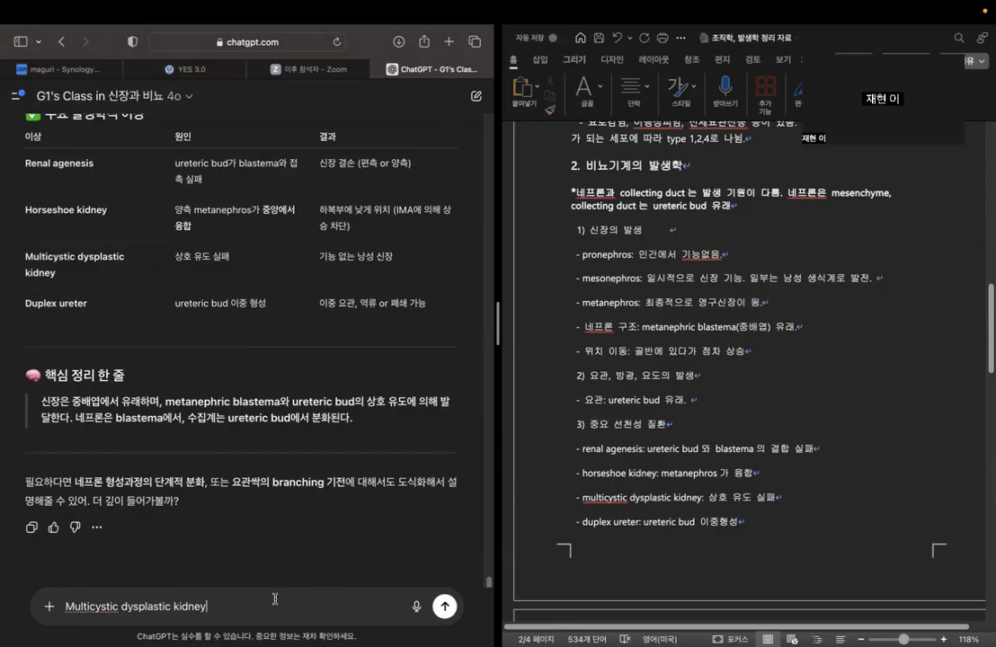
Continue the chat prompt after the disease name with "가 상호유도 실패시 발생하는 질병이고,".
text(가 상호유도)
text( 실패시 발생)
text(하는 질)
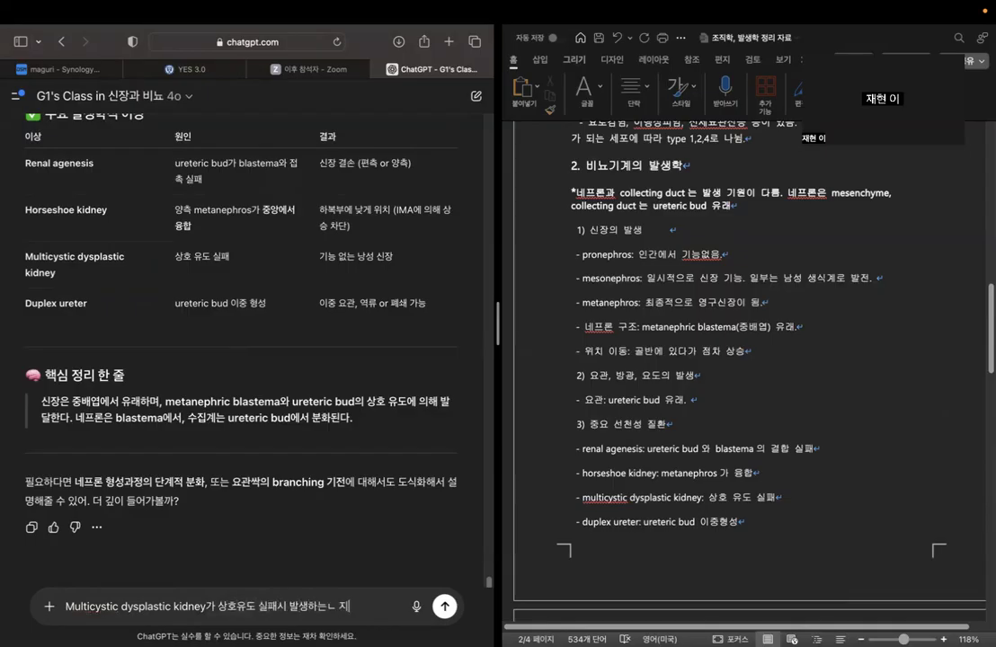
text(병이고,)
Extend the chat prompt with the premise "ureteric bud와 metanephric blastema가 상호작용을 한다고 했잖아.".
text(ureteric)
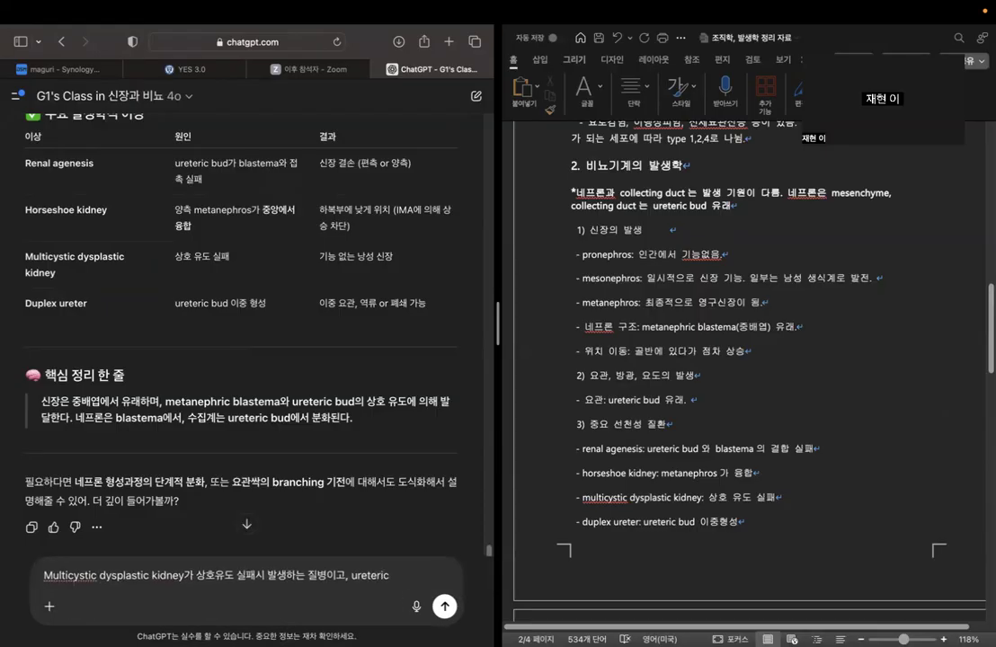
text( bud)
key(Caps_Lock)
text(와)
key(Caps_Lock)
text(metanephric )
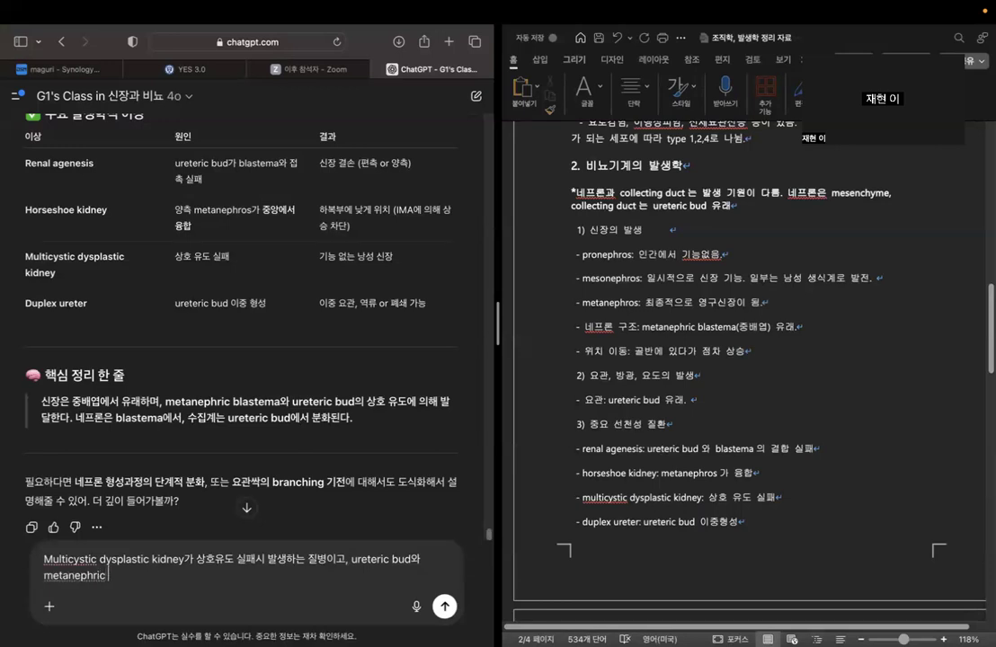
text(blastem)
key(Caps_Lock)
text(a가 상호작)
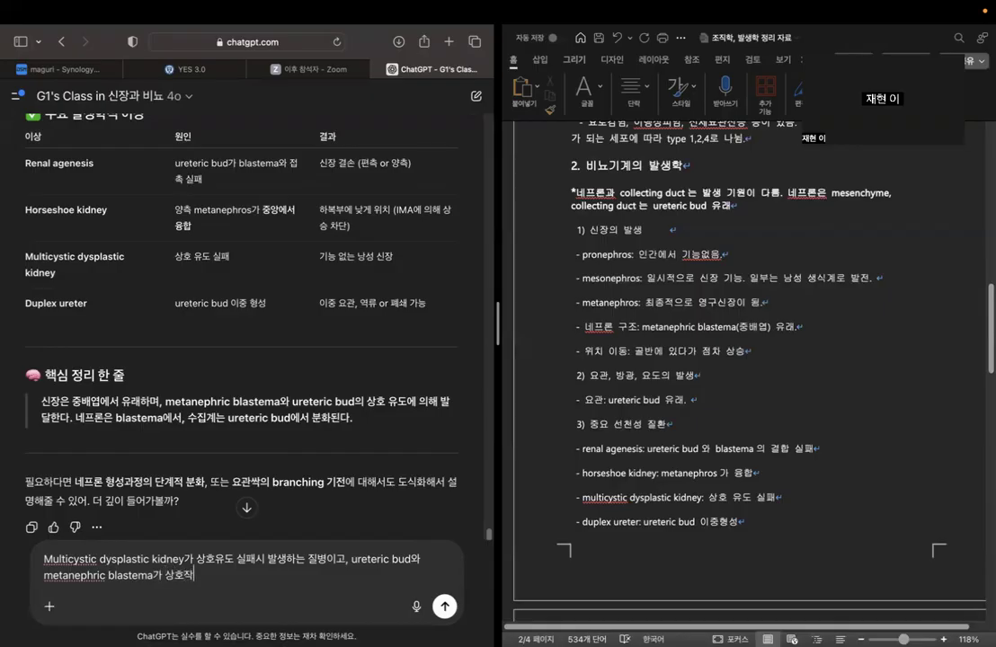
text(용을한다고 했잖아. )
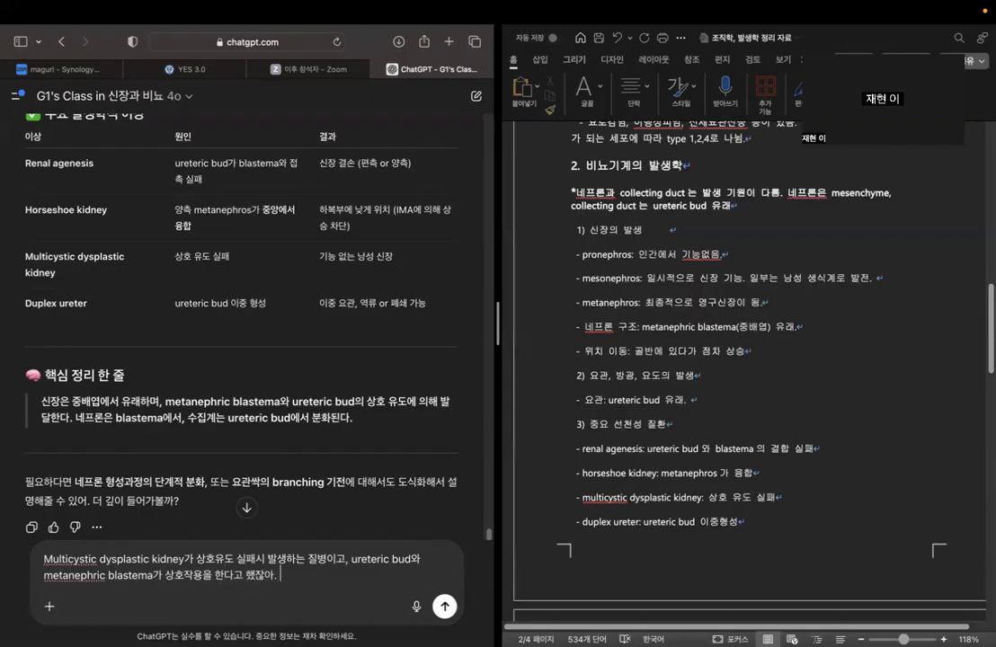
text(그럼 그 기전과 질병 발)
text(생의 메커니즘에)
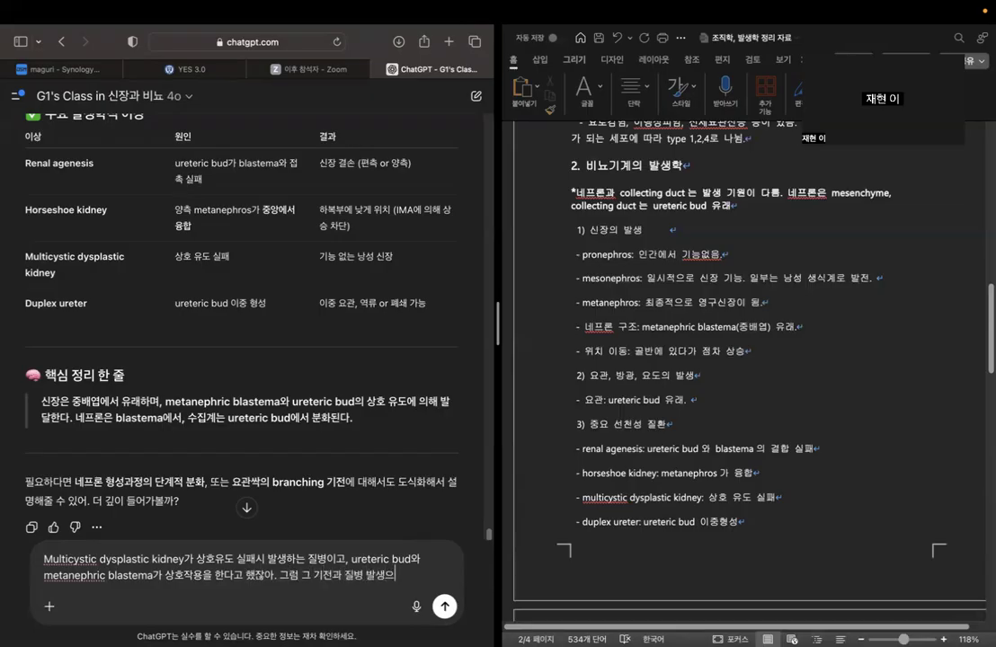
text( 대해 설명해줘)
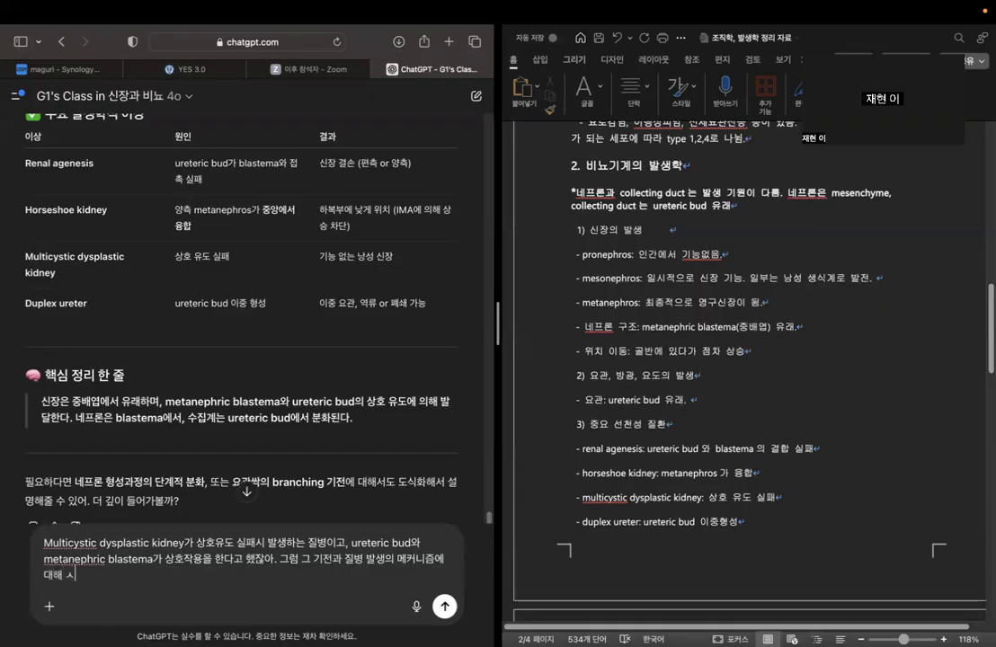
Finish the prompt with "그럼 그 기전과 질병 발생의 메커니즘에 대해 설명해줘" and send it to the chatbot.
key(Return)
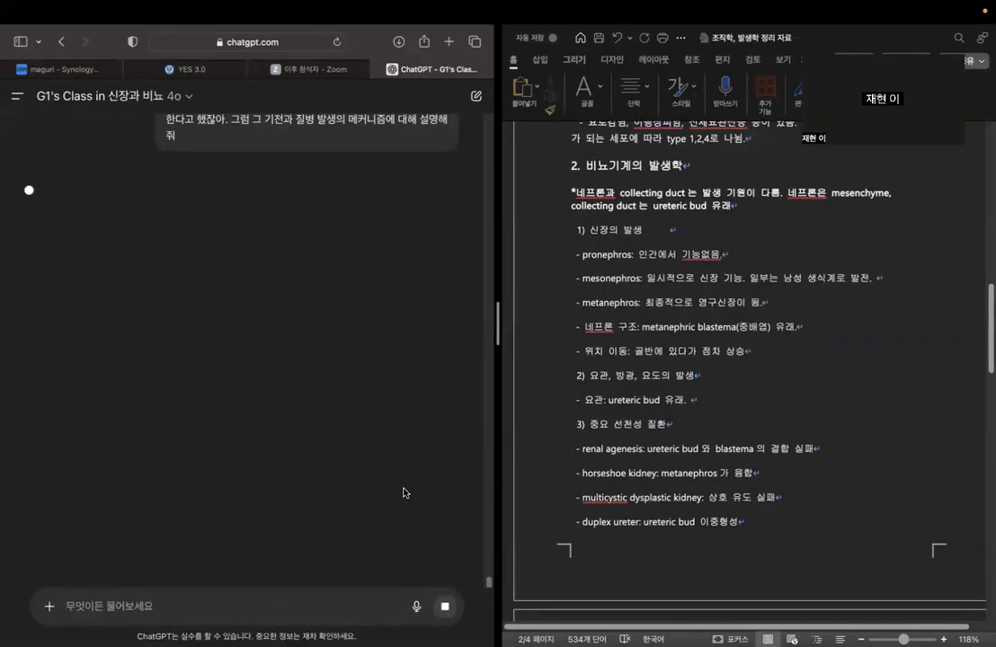
click(811, 498)
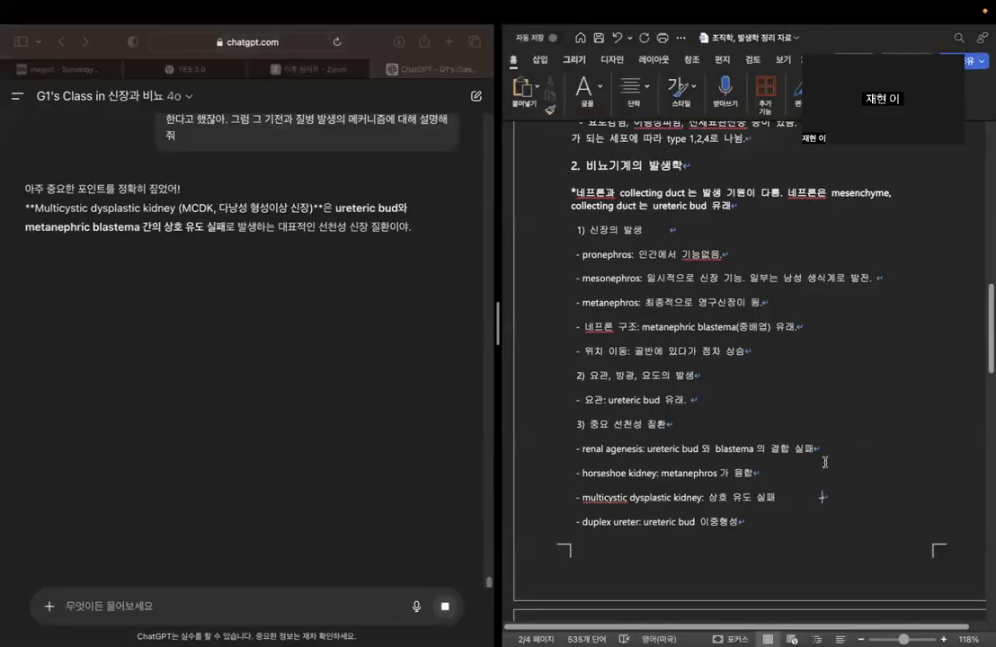
key(BackSpace)
key(BackSpace)
key(BackSpace)
key(BackSpace)
key(BackSpace)
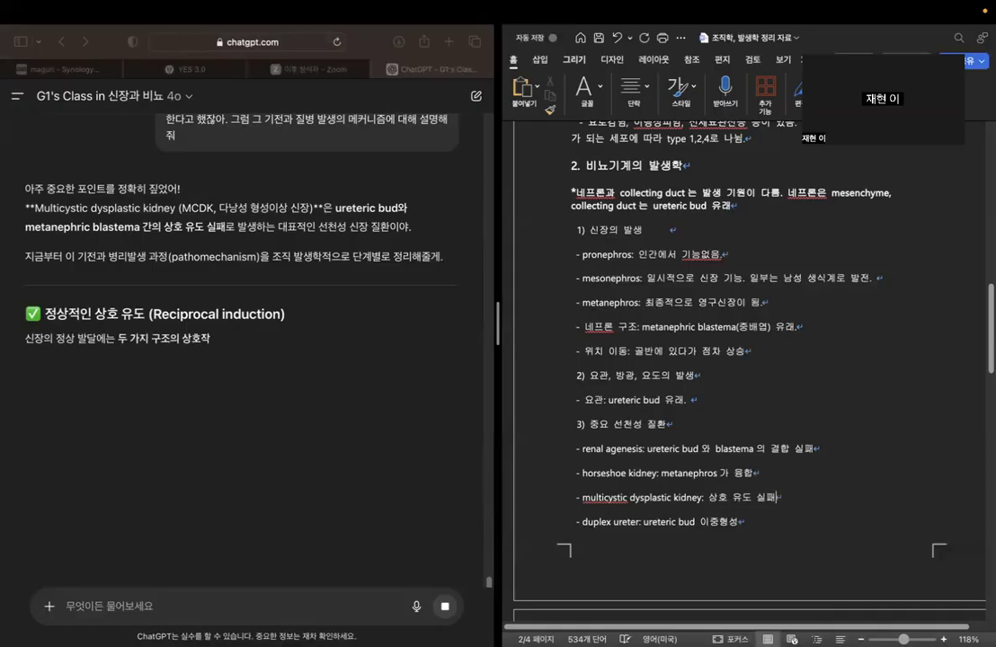
Examine the chatbot's 정상적인 상호 유도 (Reciprocal induction) table for the functions of the ureteric bud and metanephric blastema.
click(795, 399)
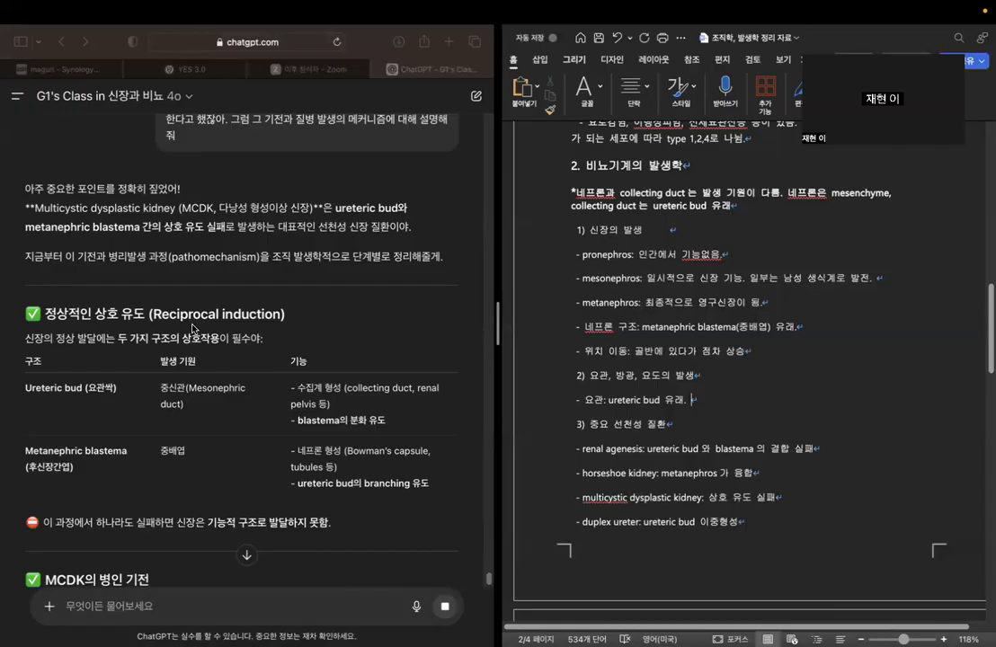
scroll(193, 329, down, 2)
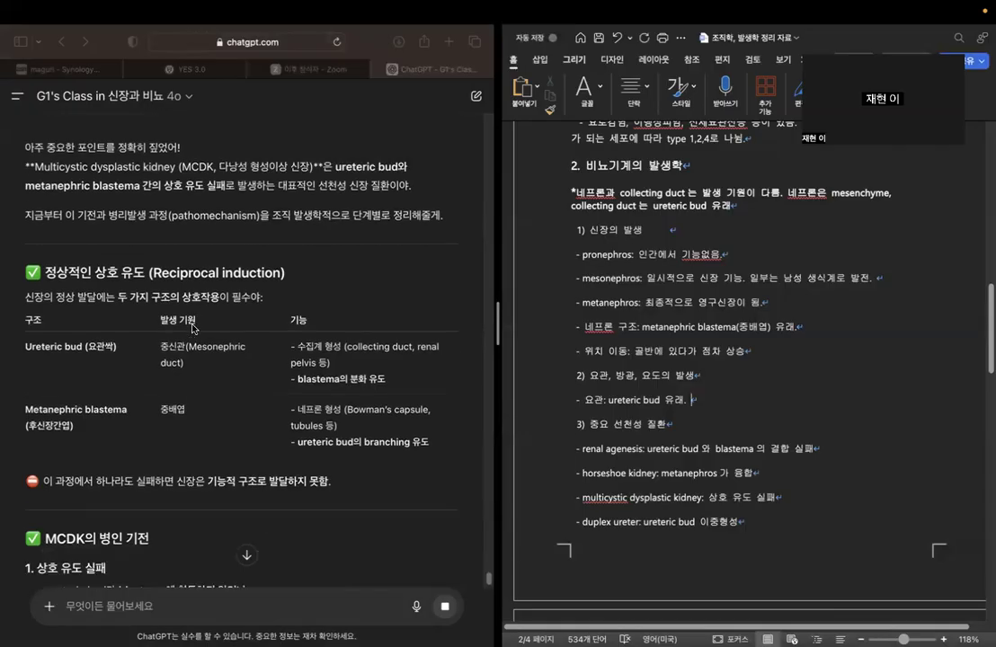
drag(298, 339, 441, 335)
click(440, 336)
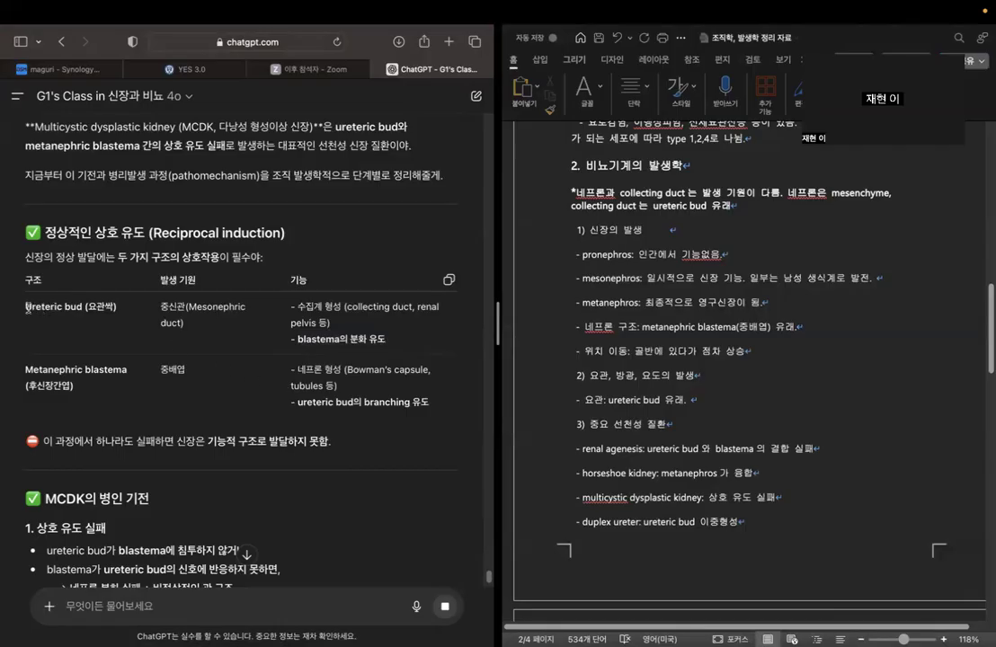
drag(26, 306, 83, 307)
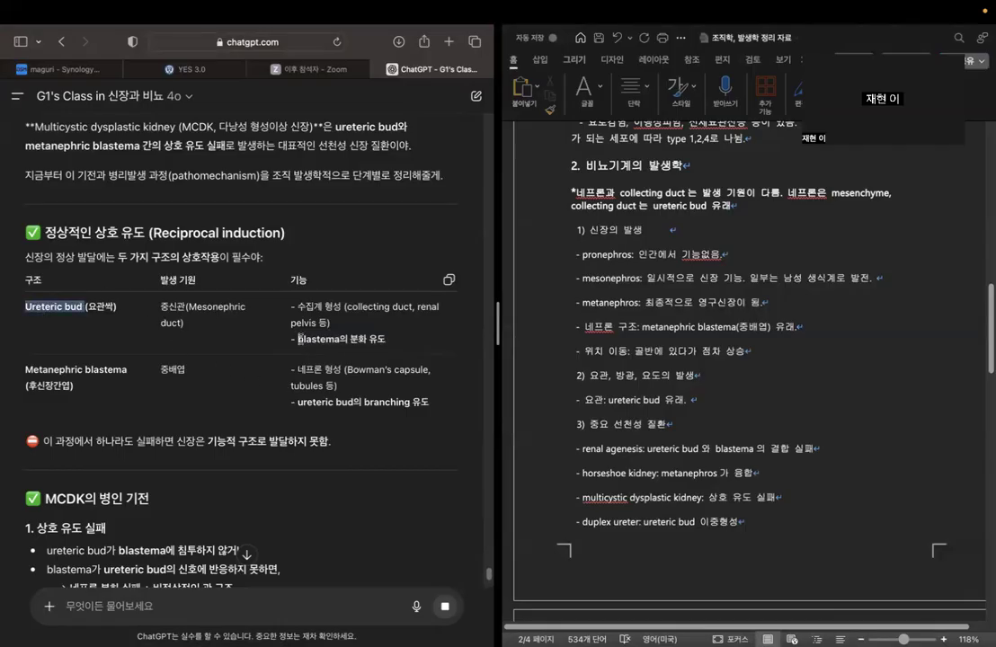
drag(298, 339, 396, 340)
click(240, 388)
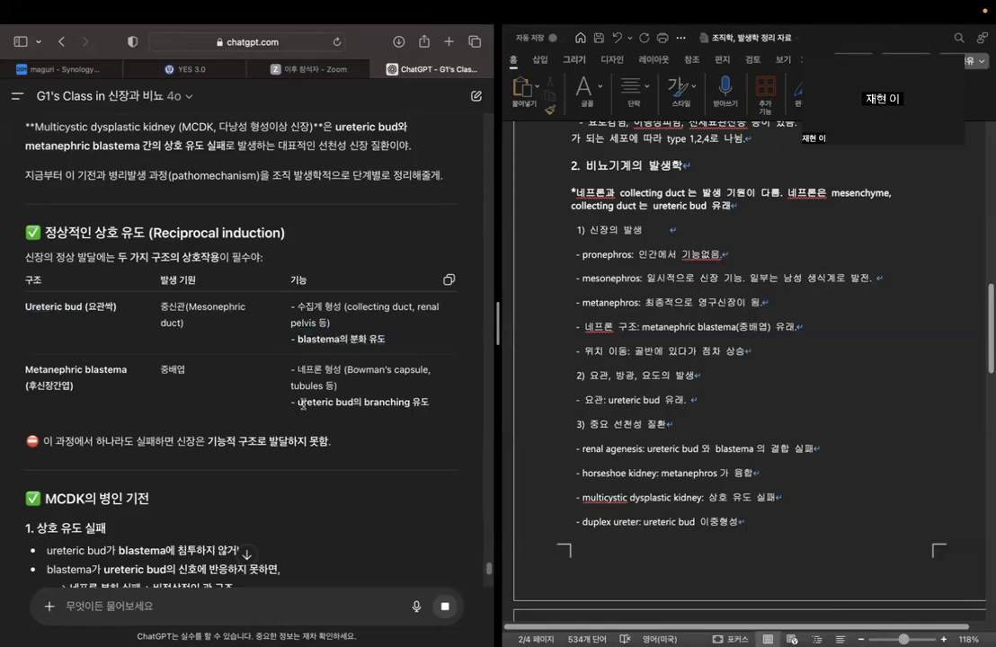
drag(298, 405, 412, 415)
click(435, 407)
scroll(433, 406, down, 2)
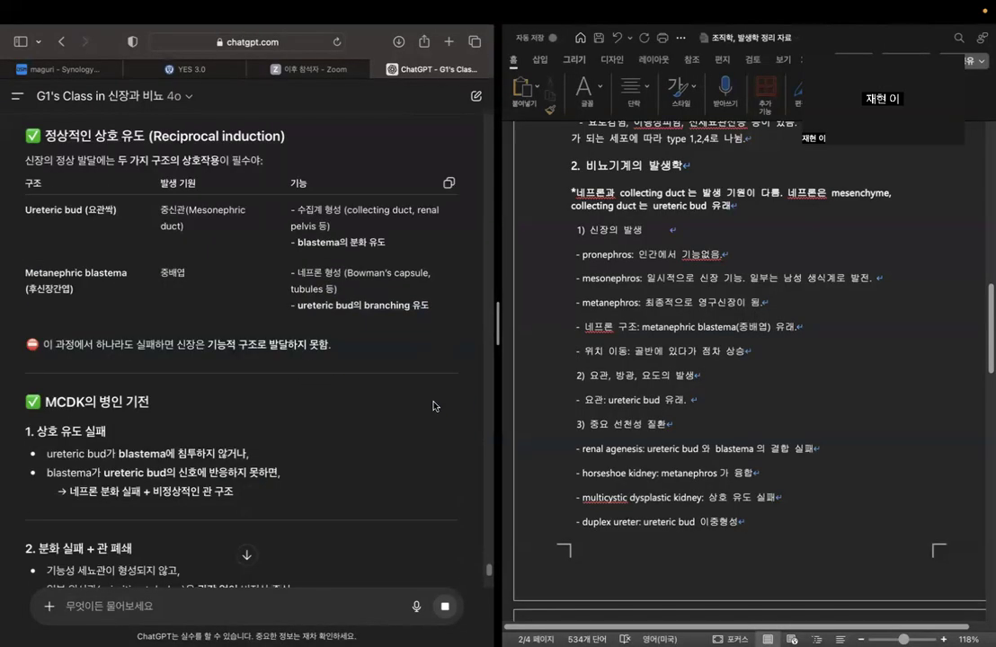
Extend the 요관 bullet in the Word outline with "요관싹과 후신장간엽의 상호작용이 중요 – 서로 발달을 유도하는 역할".
click(717, 400)
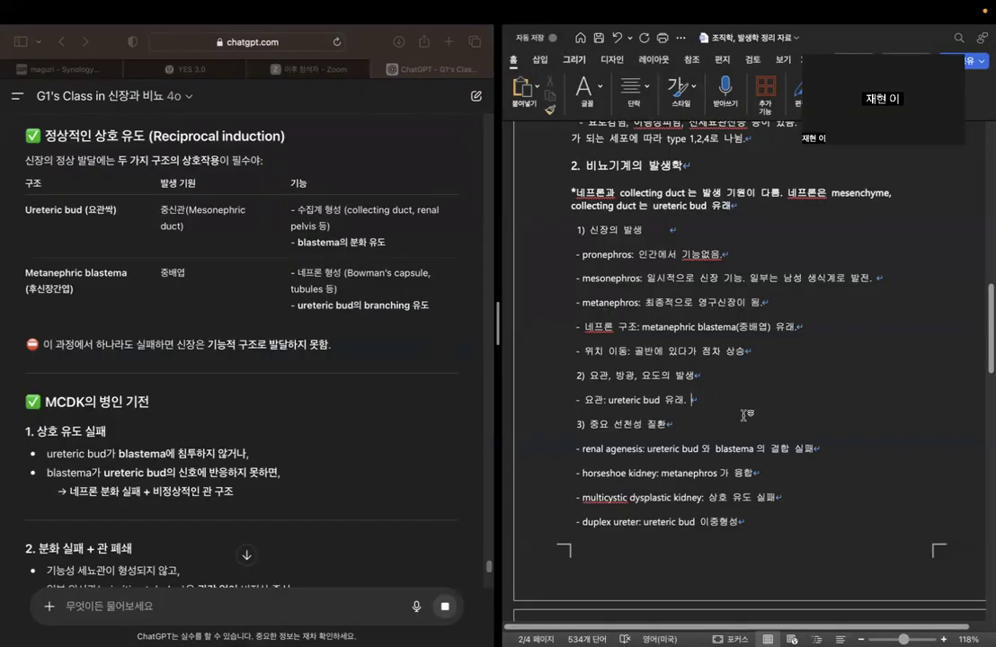
text(요관싹과 후신장간)
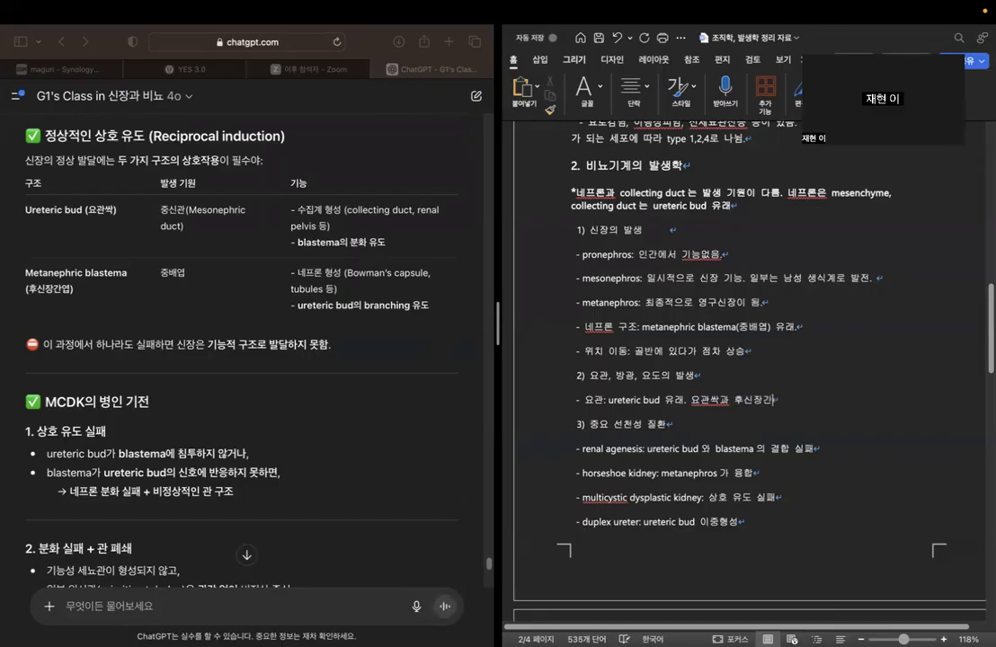
text(엽의 상호작여ㅆ)
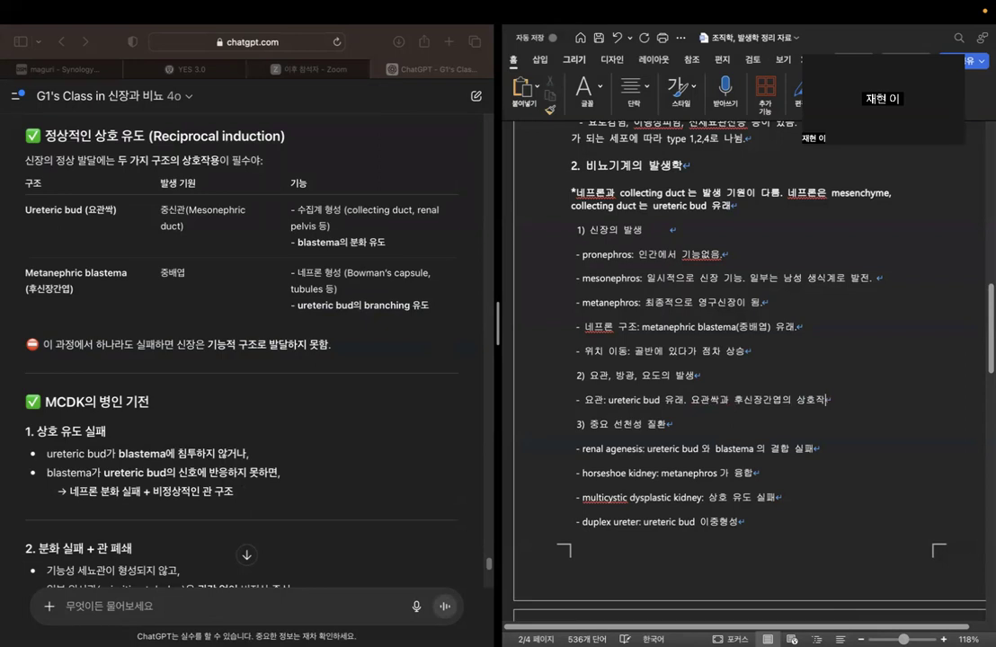
key(BackSpace)
key(BackSpace)
text(용이 자)
text(요)
text( - 서로)
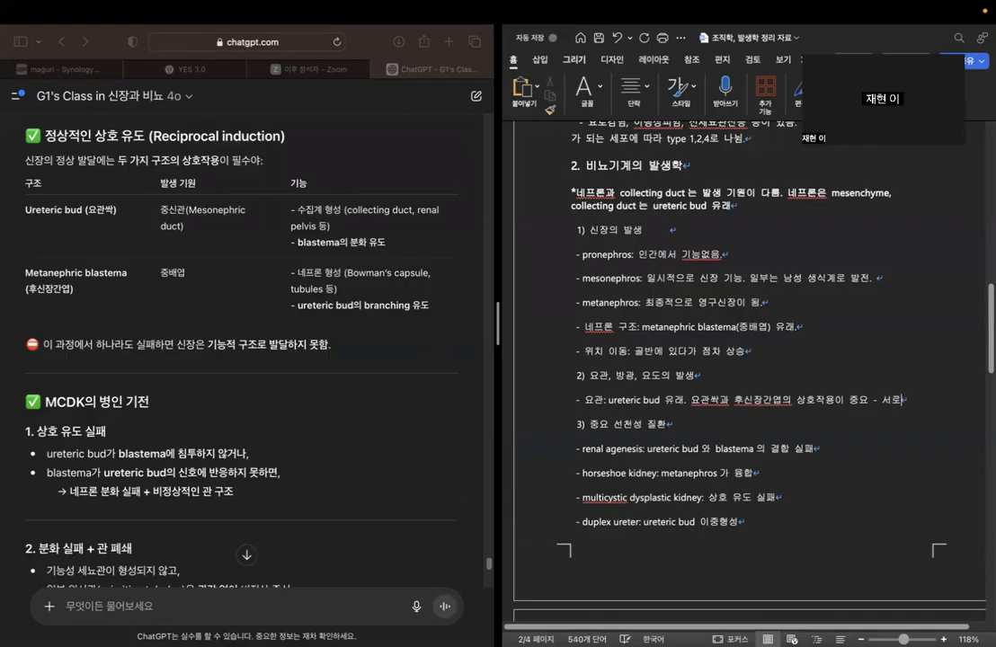
text( 발달을 )
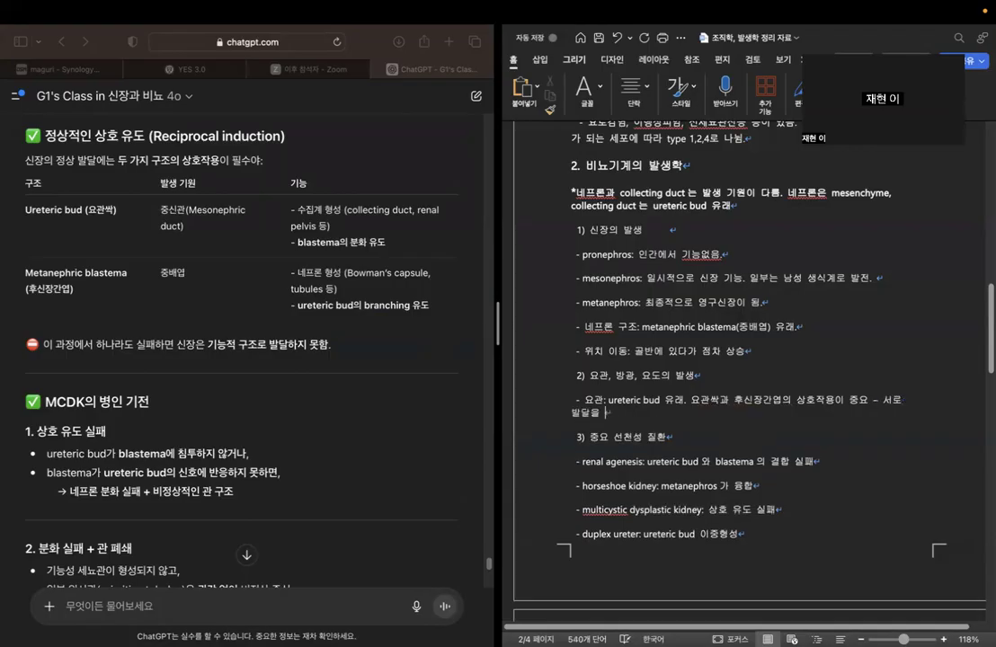
text(유도하는 역할)
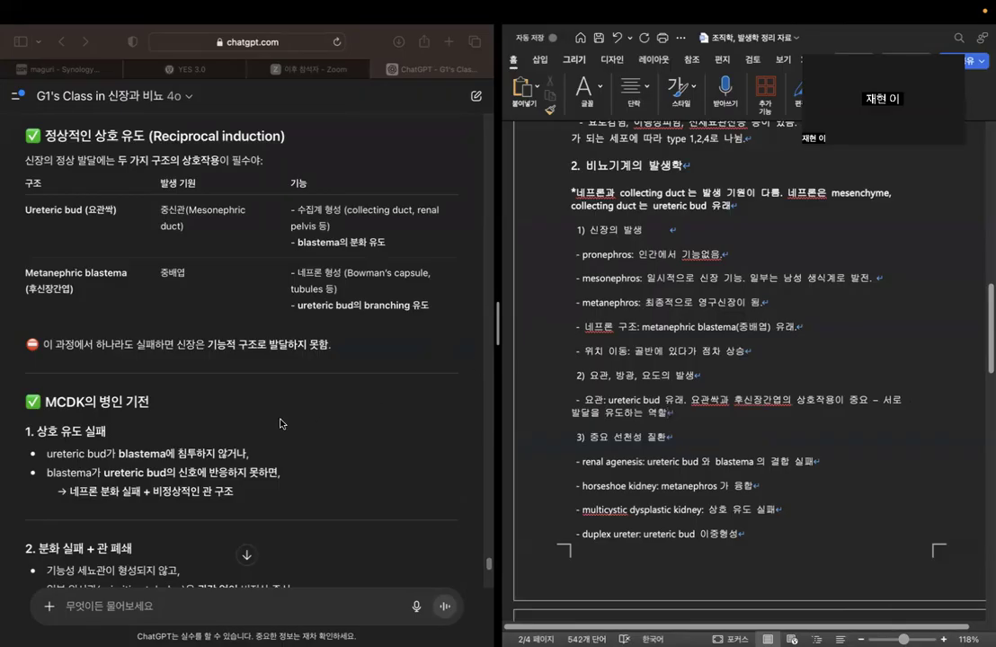
Examine the chatbot's MCDK의 병인 기전 section for the nephron differentiation failure, tubule obstruction and cyst formation mechanism.
scroll(281, 423, down, 1)
scroll(282, 423, down, 5)
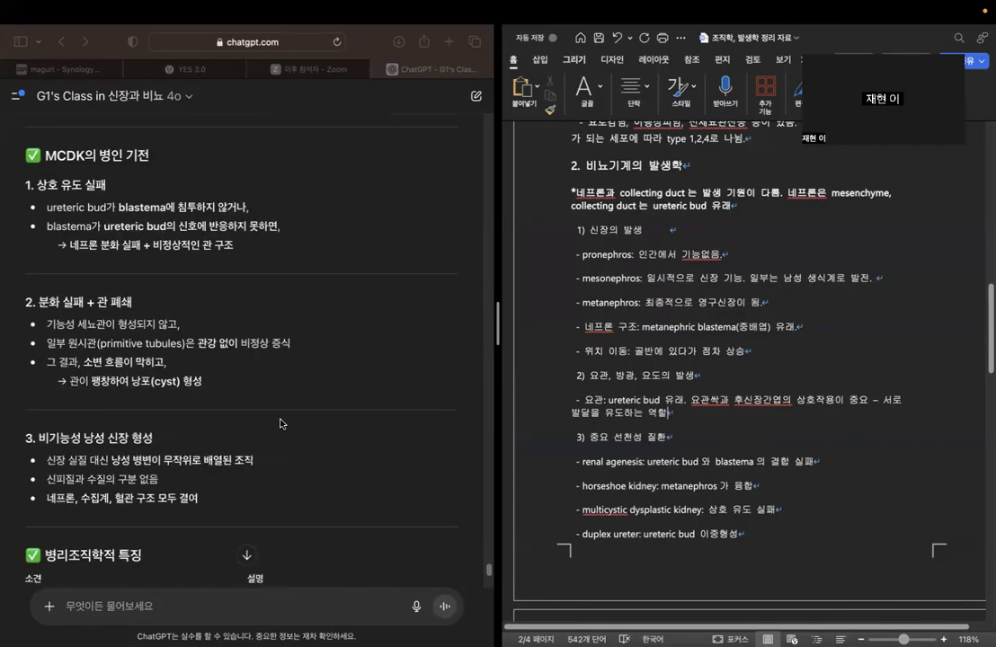
click(72, 243)
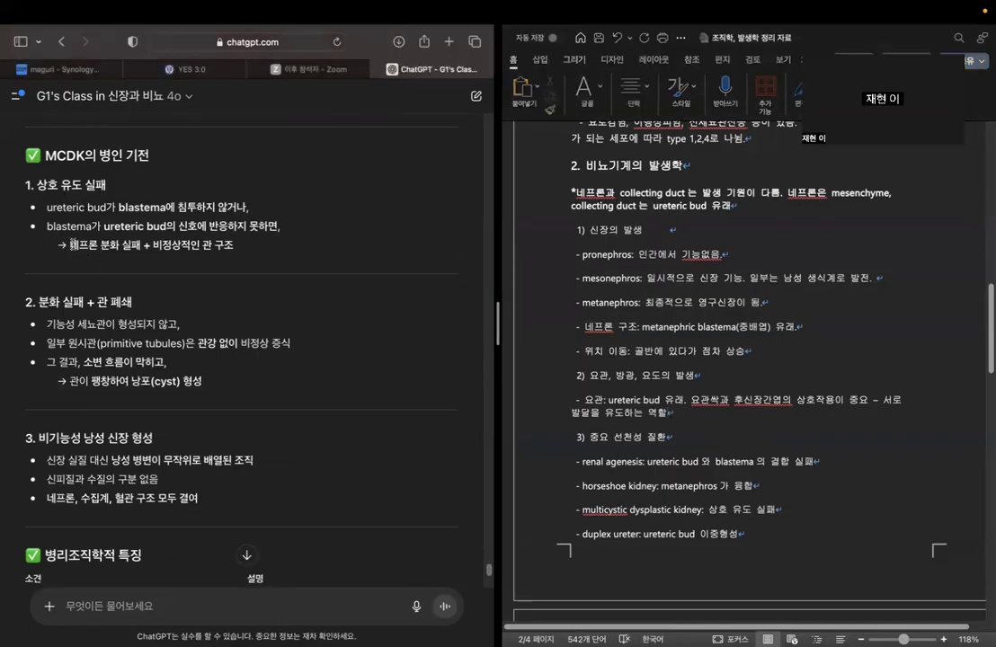
drag(72, 244, 234, 245)
click(143, 330)
drag(248, 344, 297, 348)
click(253, 382)
drag(66, 381, 203, 381)
click(253, 398)
Review the chatbot's 병리조직학적 특징 and 임상 특징 tables and the one-line summary for multicystic dysplastic kidney.
scroll(222, 419, down, 5)
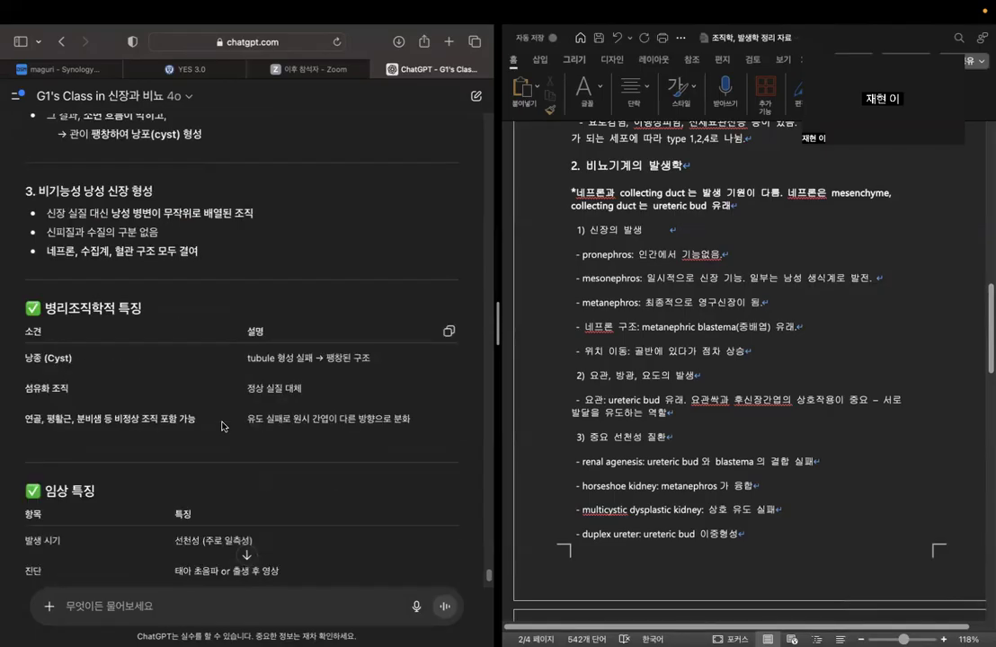
scroll(222, 426, down, 1)
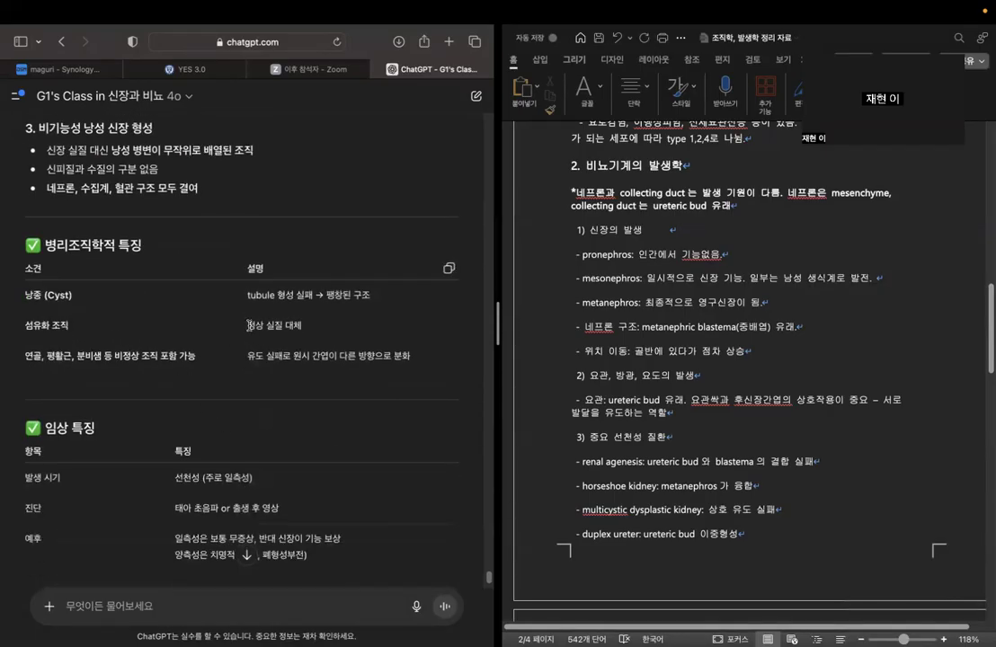
drag(248, 294, 387, 292)
click(369, 323)
drag(249, 326, 302, 326)
click(287, 392)
scroll(286, 393, down, 2)
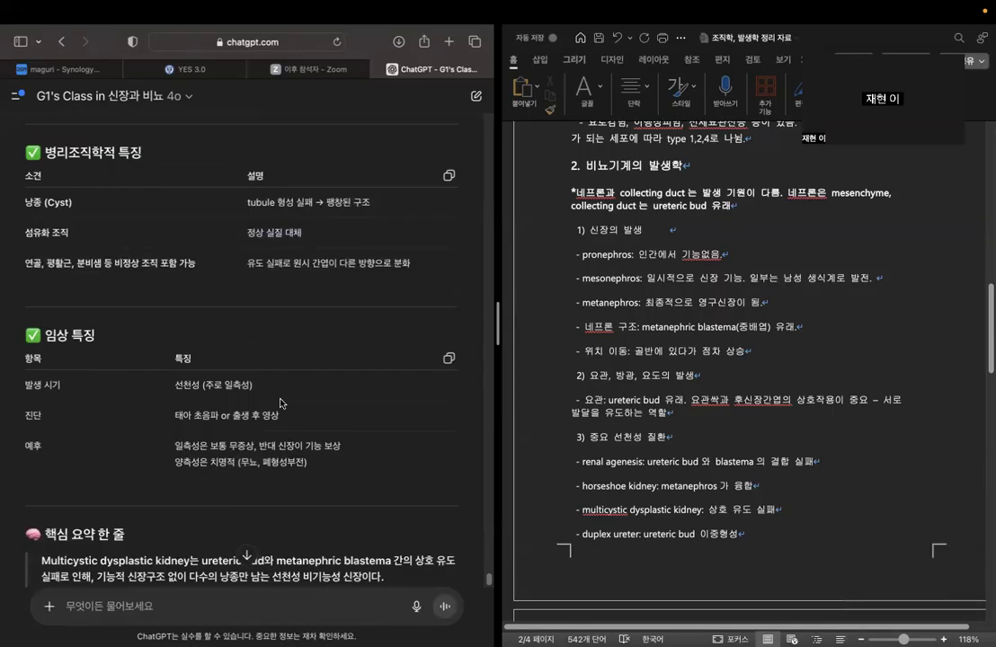
scroll(280, 404, down, 3)
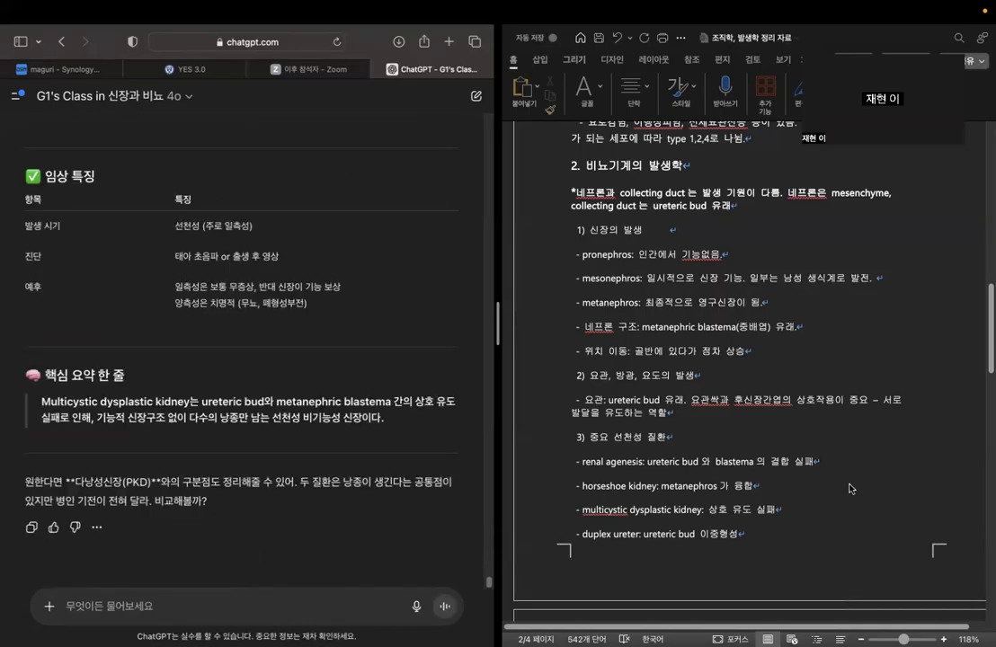
Extend the multicystic dysplastic kidney bullet in the outline with "네프론 분화 실패와 비정상 관구조로 인해 cyst 형성 및 섬유화".
click(780, 510)
text(.)
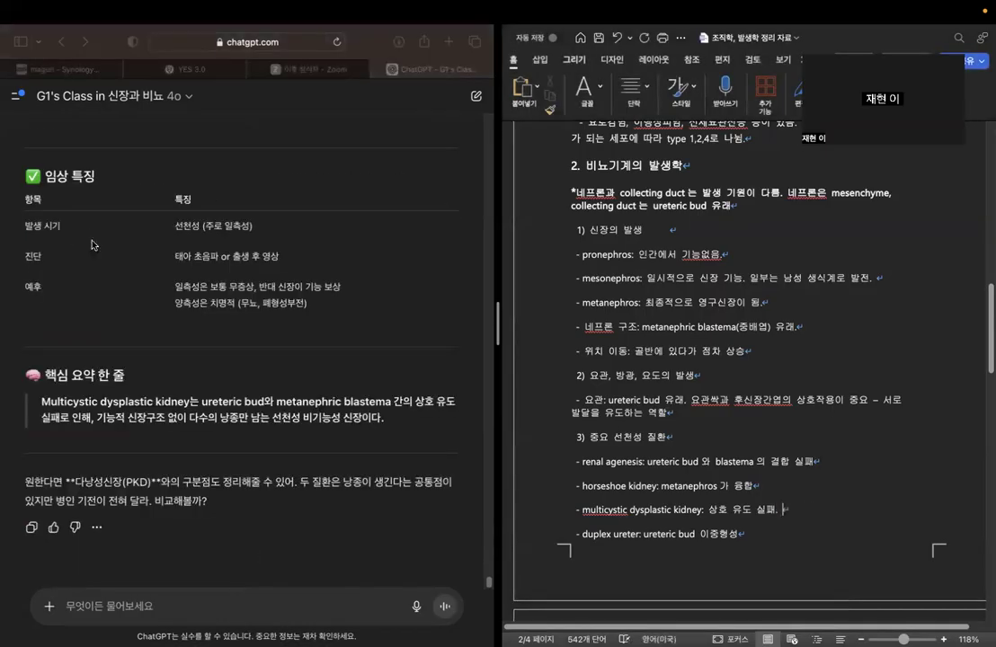
scroll(310, 319, up, 5)
scroll(310, 319, up, 3)
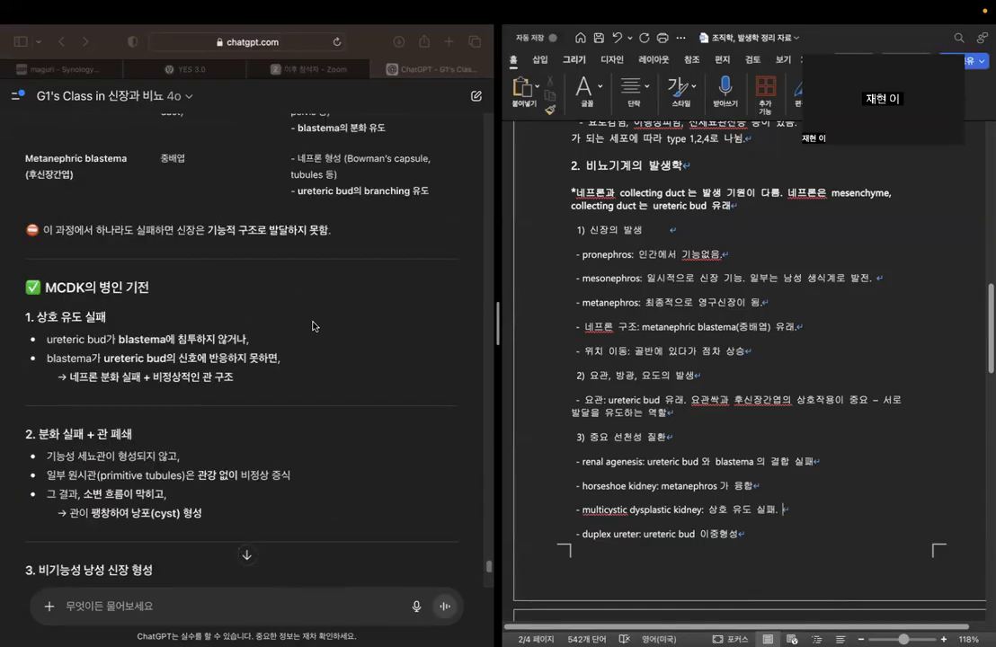
scroll(313, 325, down, 5)
scroll(318, 339, up, 5)
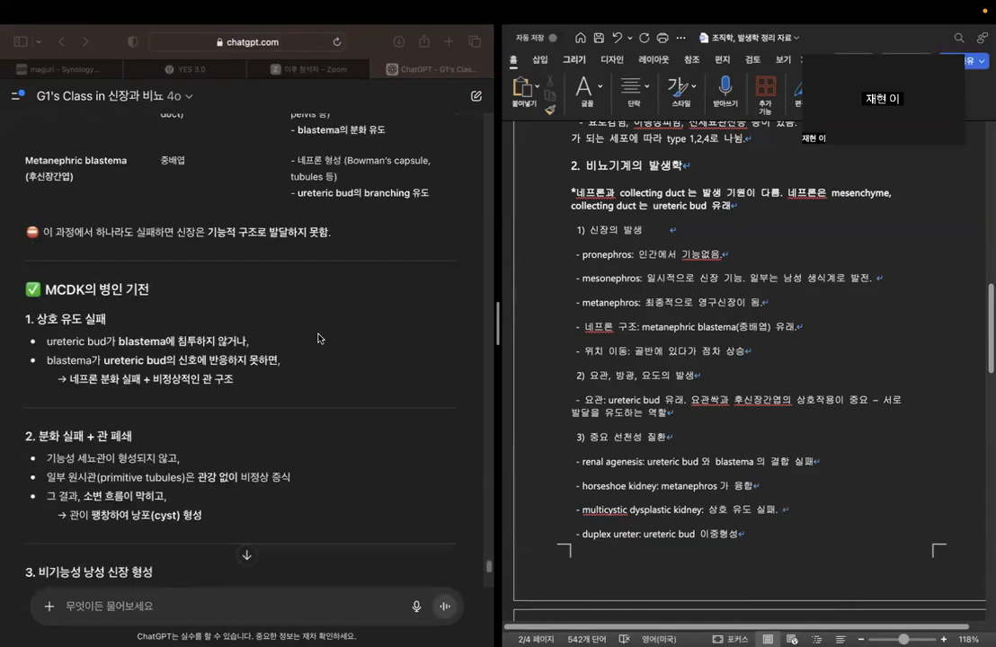
scroll(318, 339, down, 2)
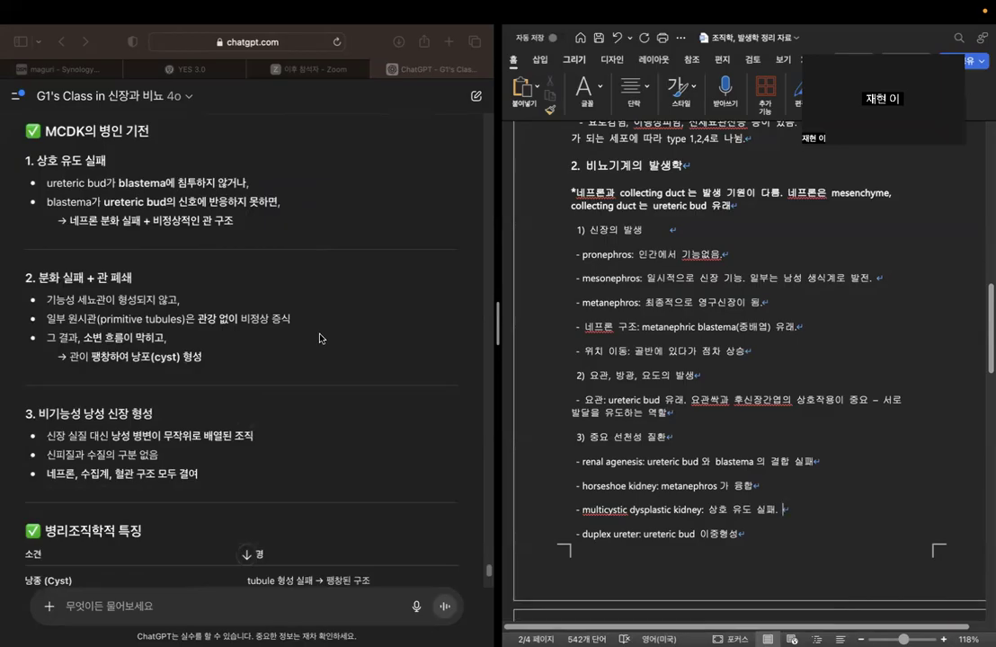
text(네프론 분화 실패와 비정상 관)
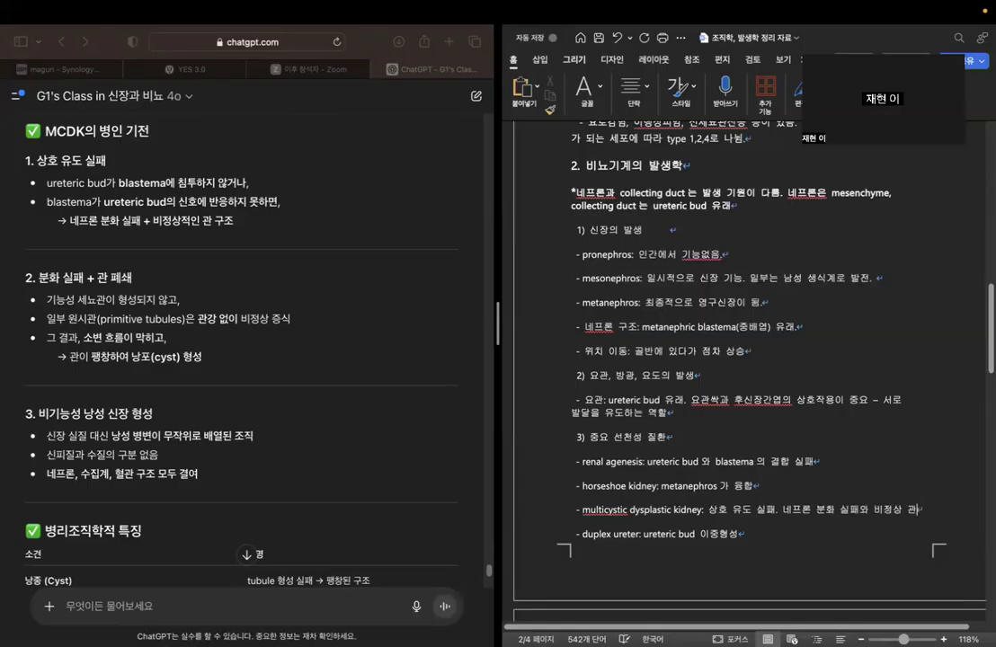
text(구조로 인해 )
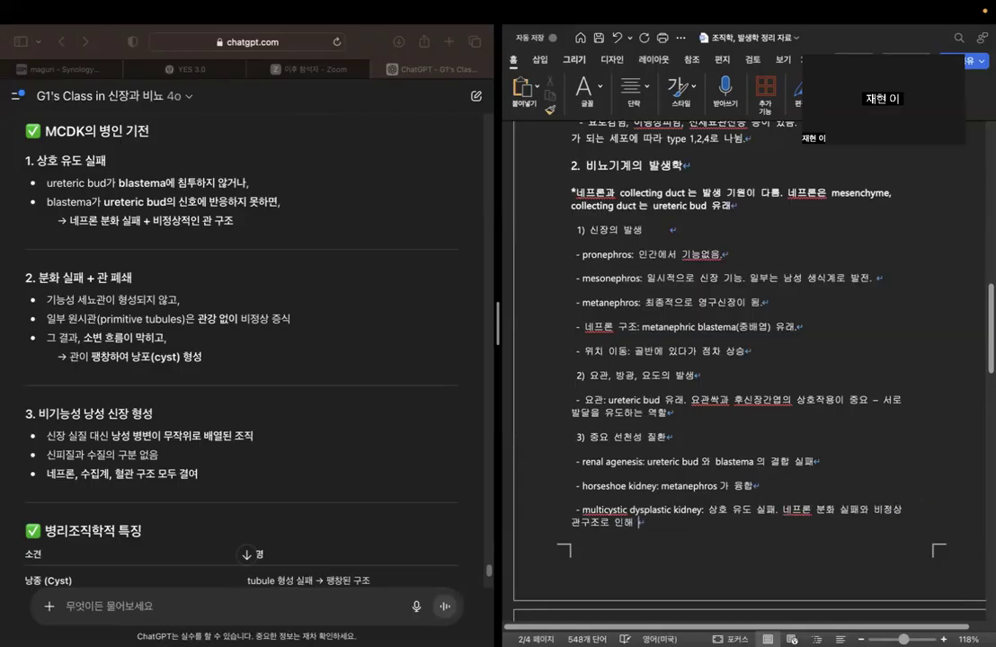
text(cyst 형서)
text( 및 )
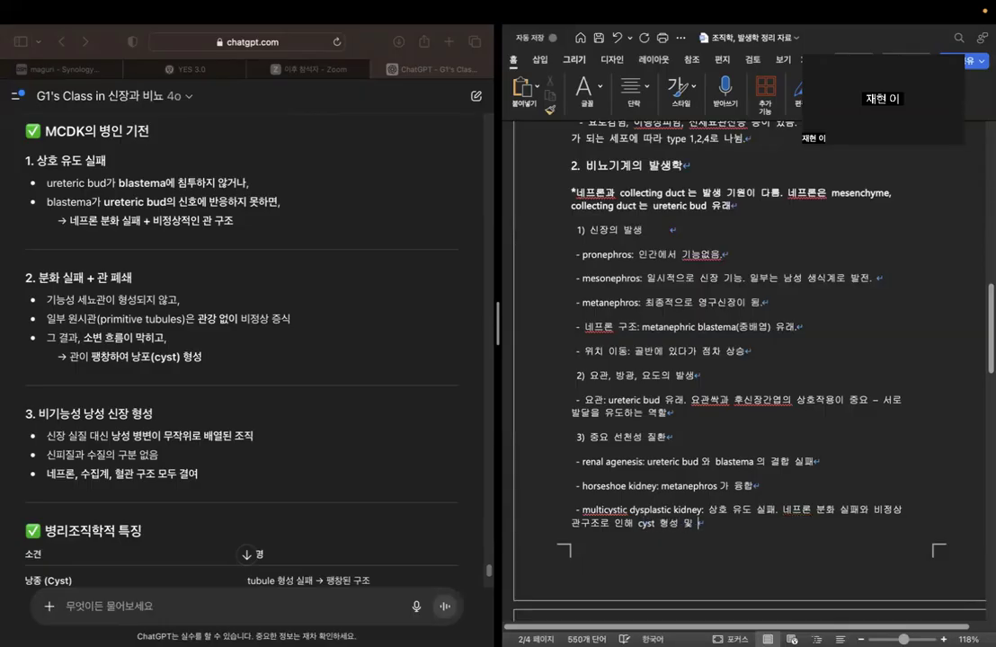
text(섬유화)
Add empty "- 방광:" and "- 요도:" bullets below the 요관 entry in the section on 요관, 방광, 요도의 발생.
scroll(299, 333, down, 10)
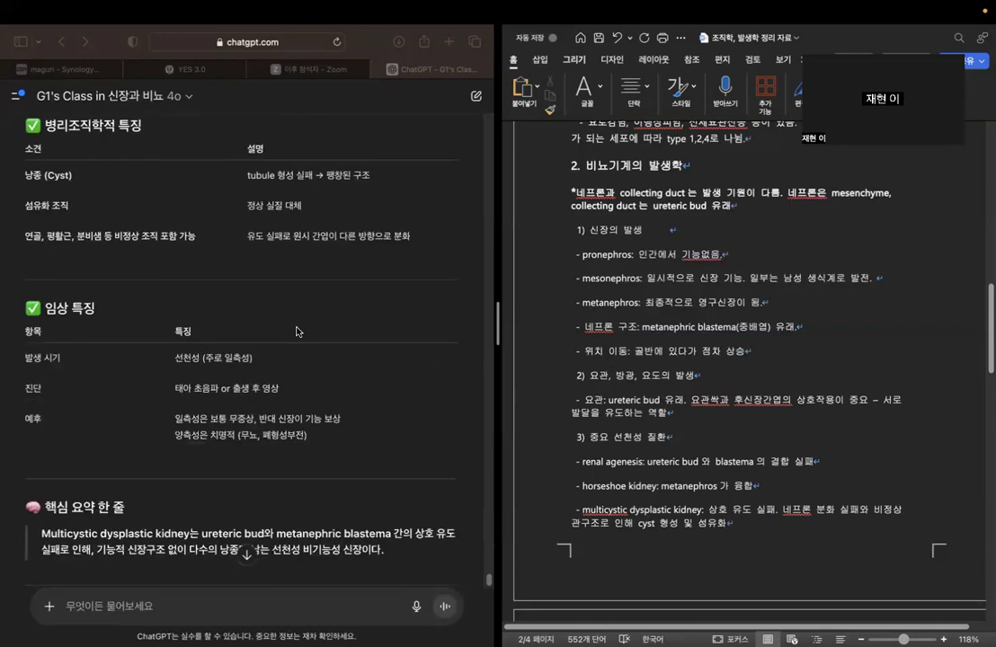
scroll(694, 370, down, 2)
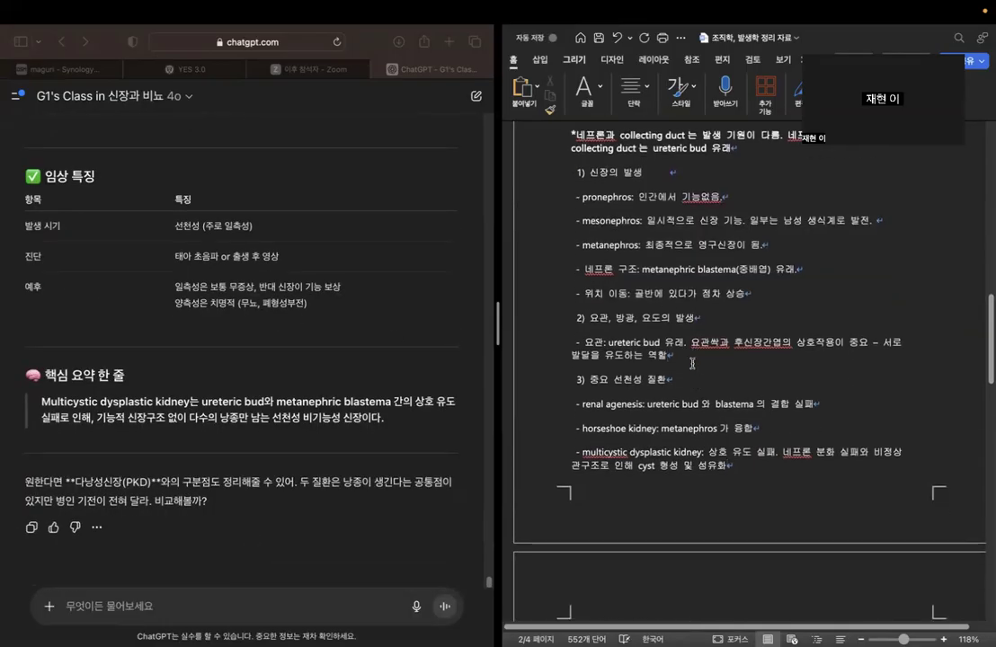
key(Return)
text(- )
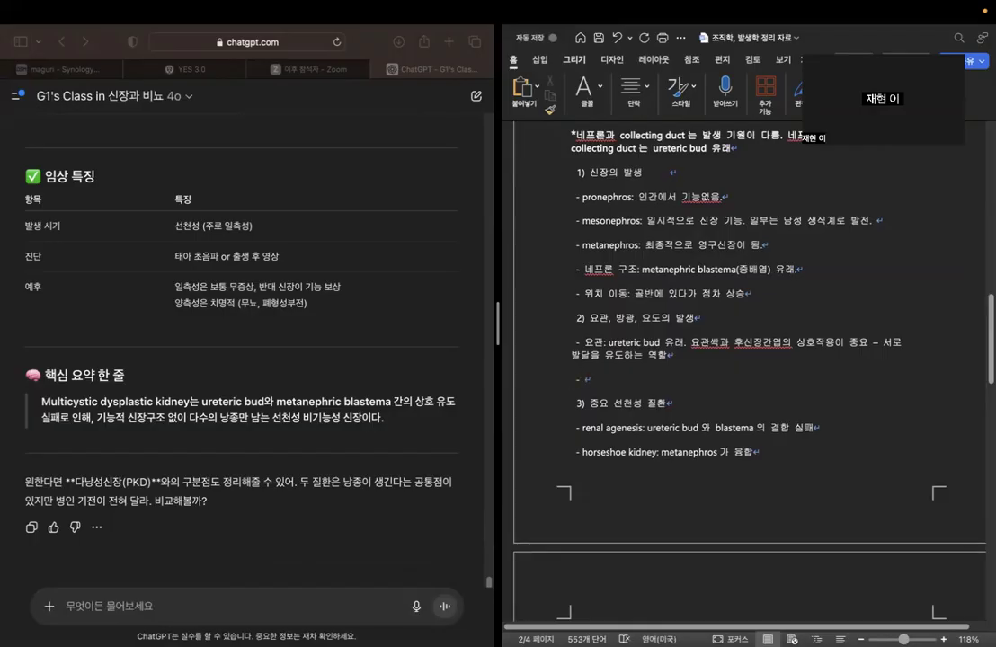
text(방광)
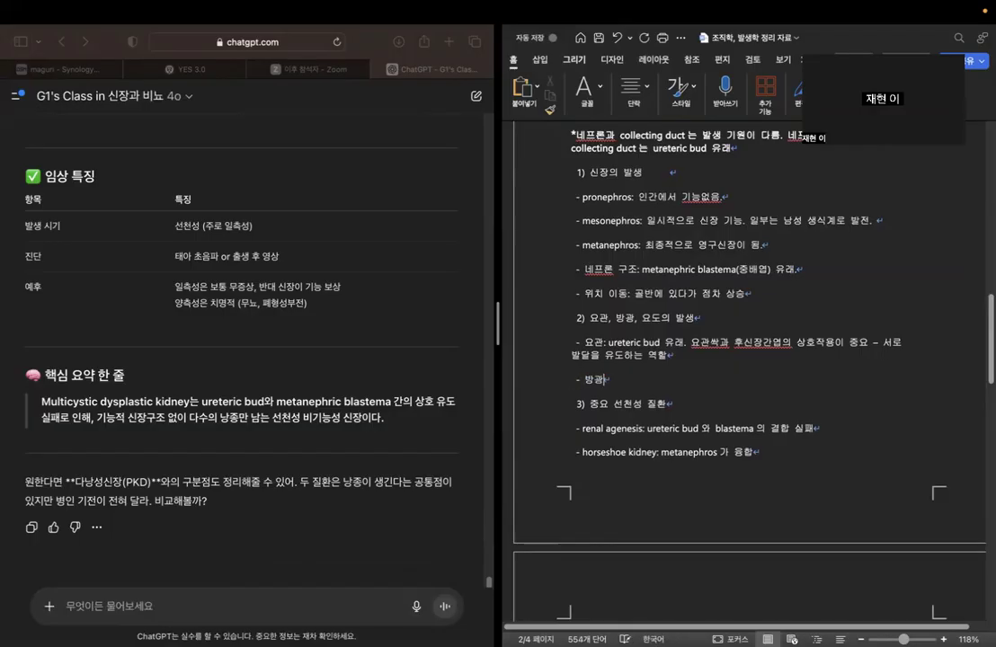
key(Return)
key(BackSpace)
key(BackSpace)
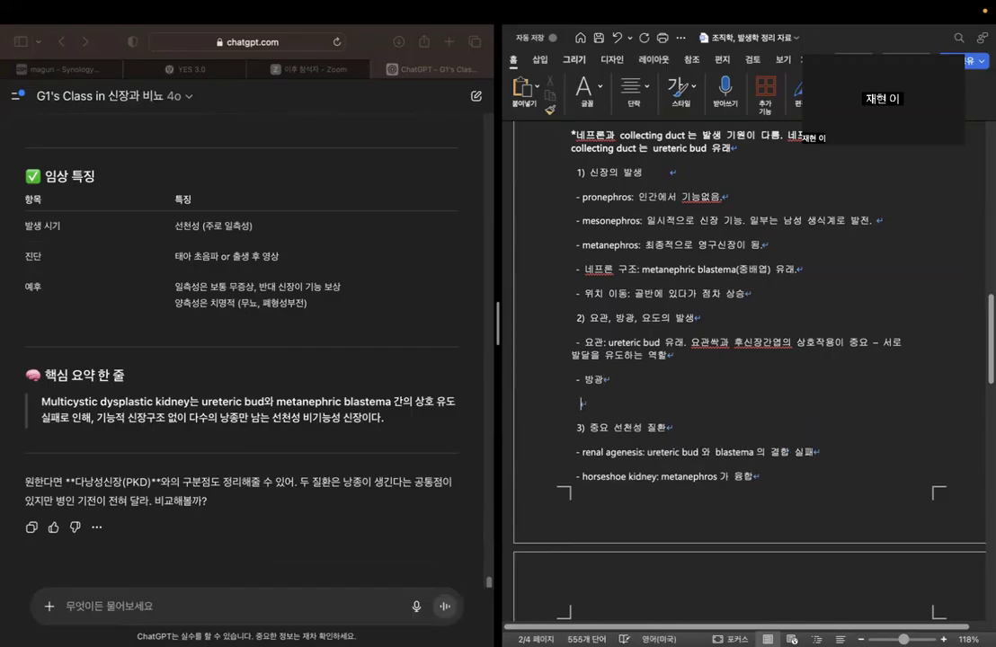
text(- 요)
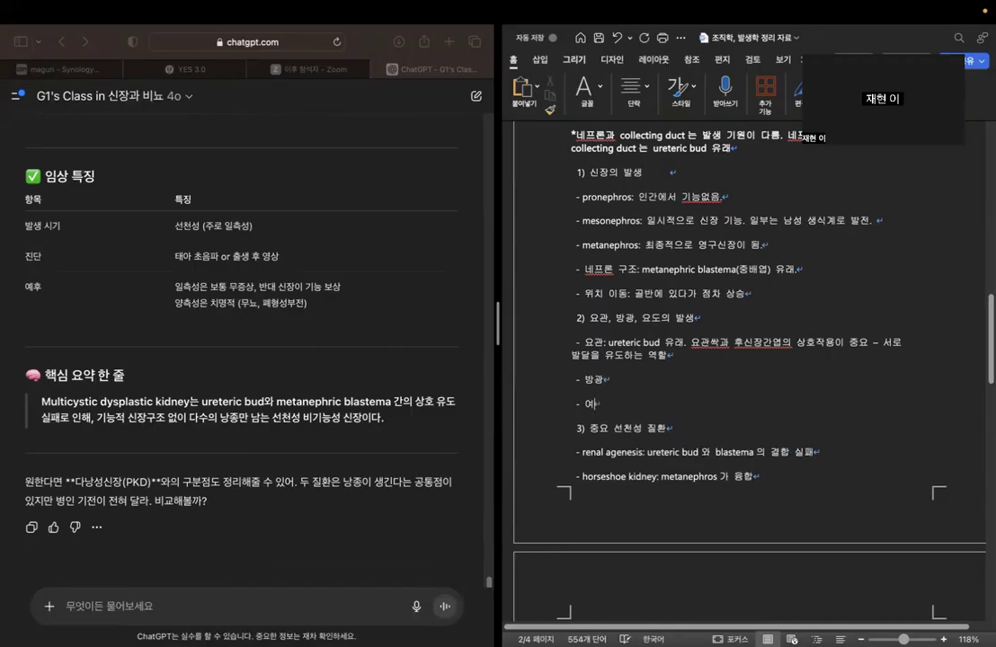
text(도:)
click(624, 380)
text(:)
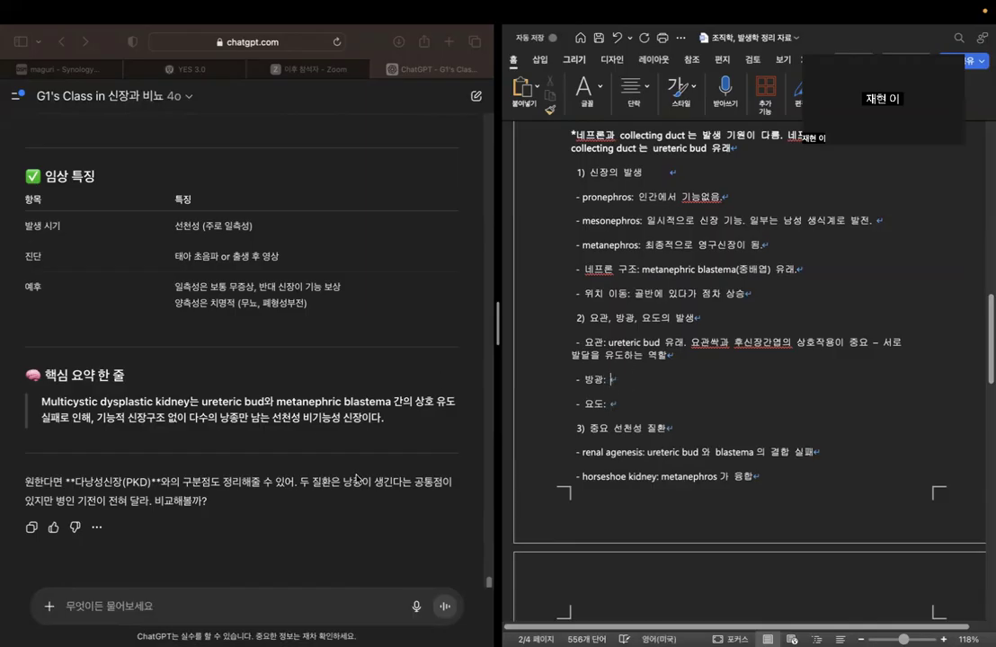
Send the chatbot the prompt "방광의 발생과정과 요도의 발생과정도 설명해줘".
click(254, 616)
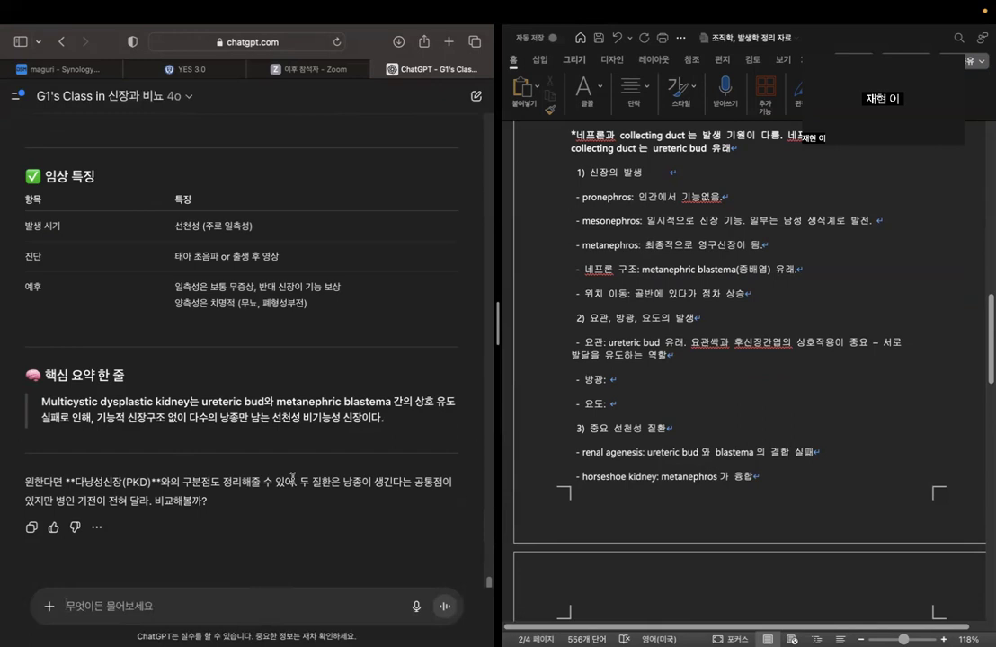
text(방광의)
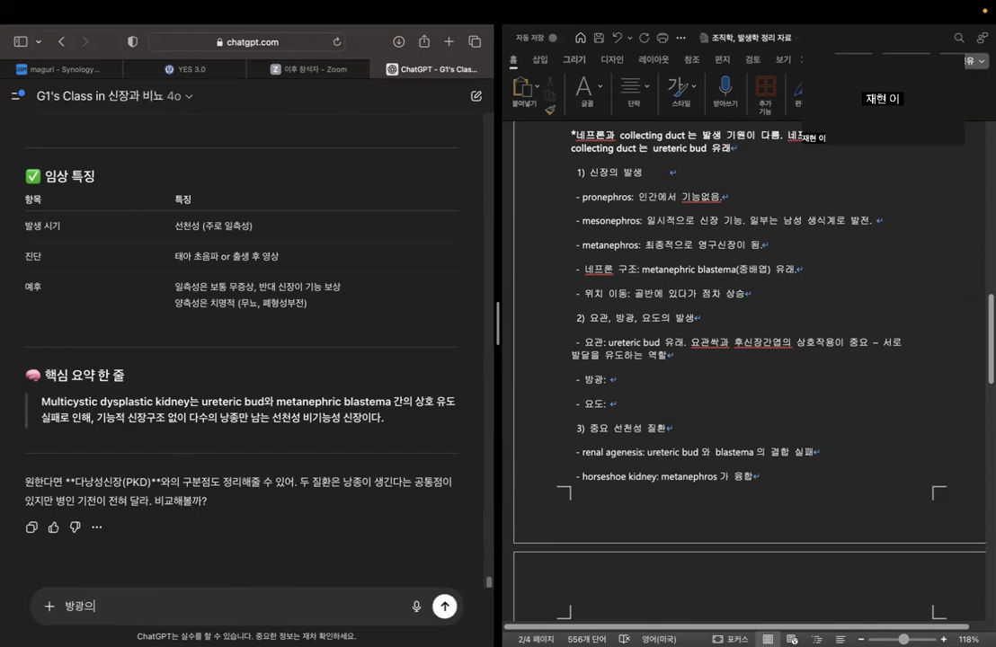
text( 발생과정과 요도)
text(의 발생과정도 설명해줘)
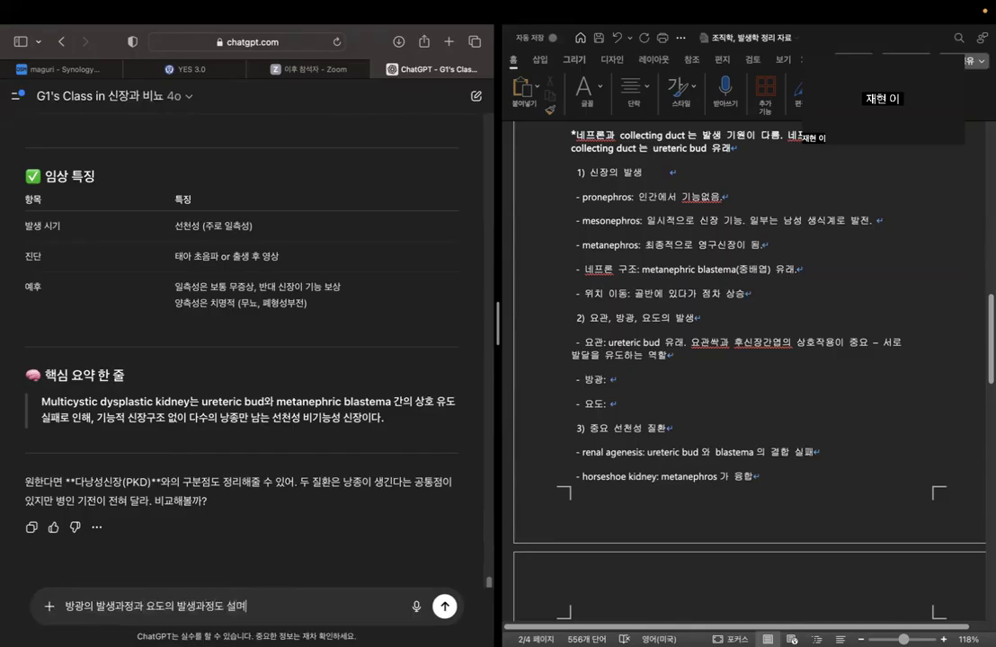
key(Return)
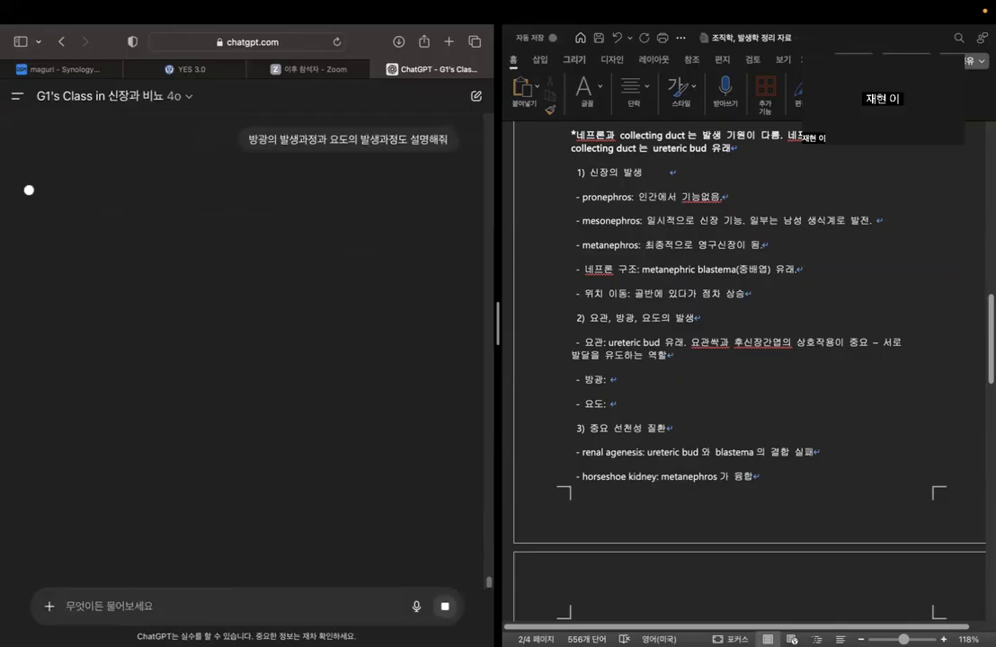
Retry the interrupted chatbot answer about the development of the bladder and urethra.
click(631, 380)
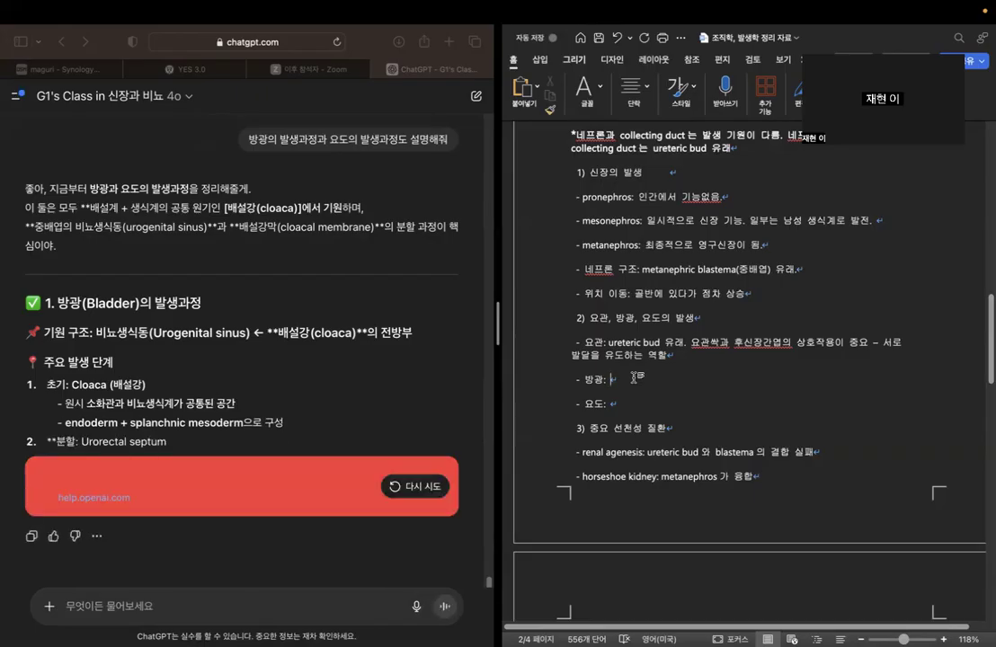
click(395, 486)
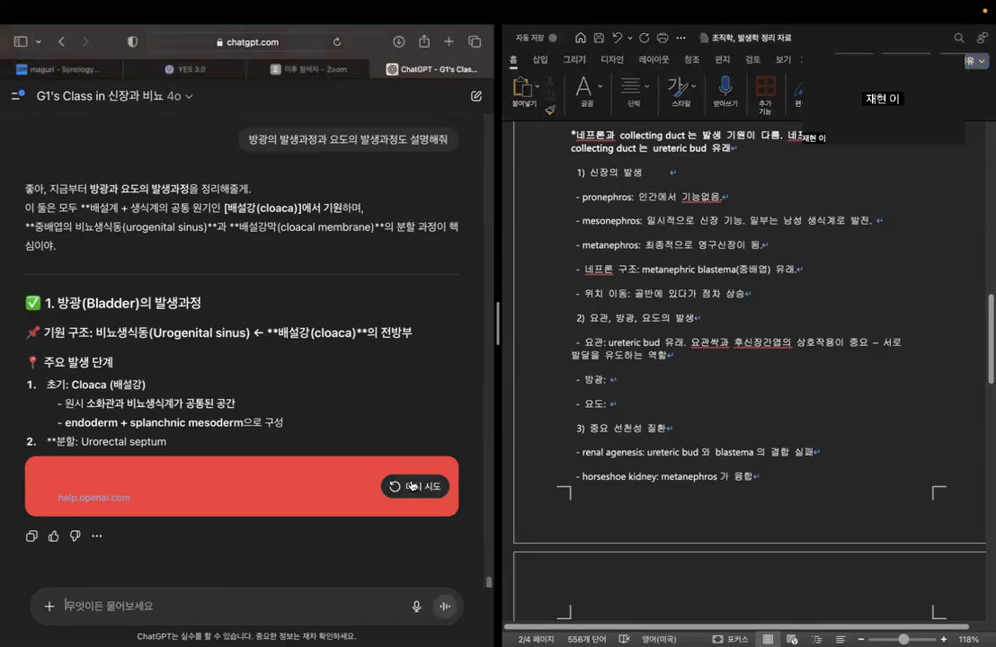
click(411, 486)
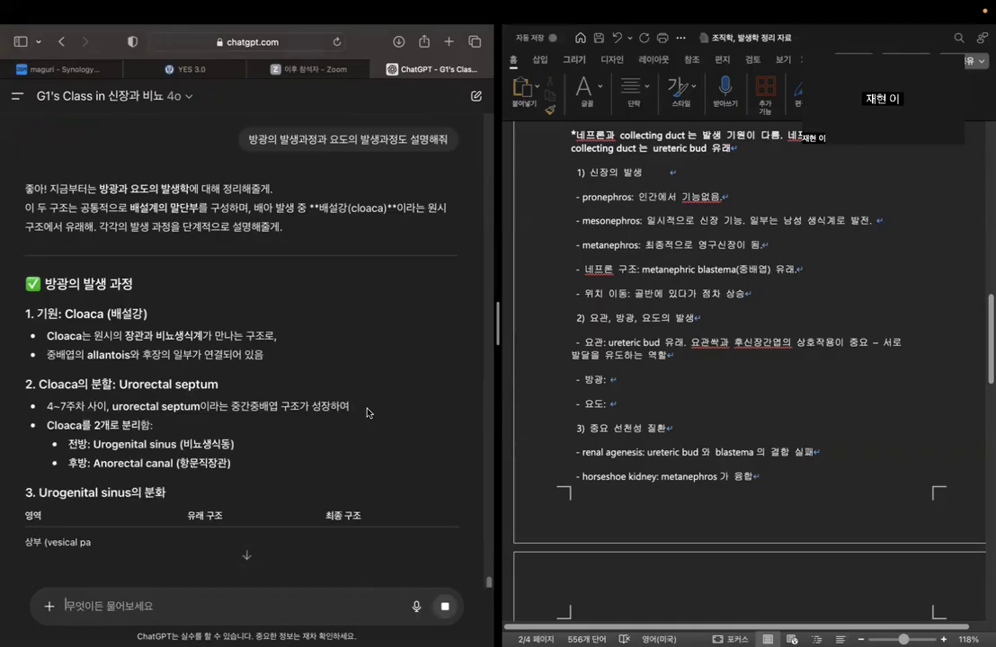
Review the regenerated answer's sections on the cloaca, its division, urogenital sinus differentiation and the origin of the bladder trigone.
scroll(332, 360, down, 2)
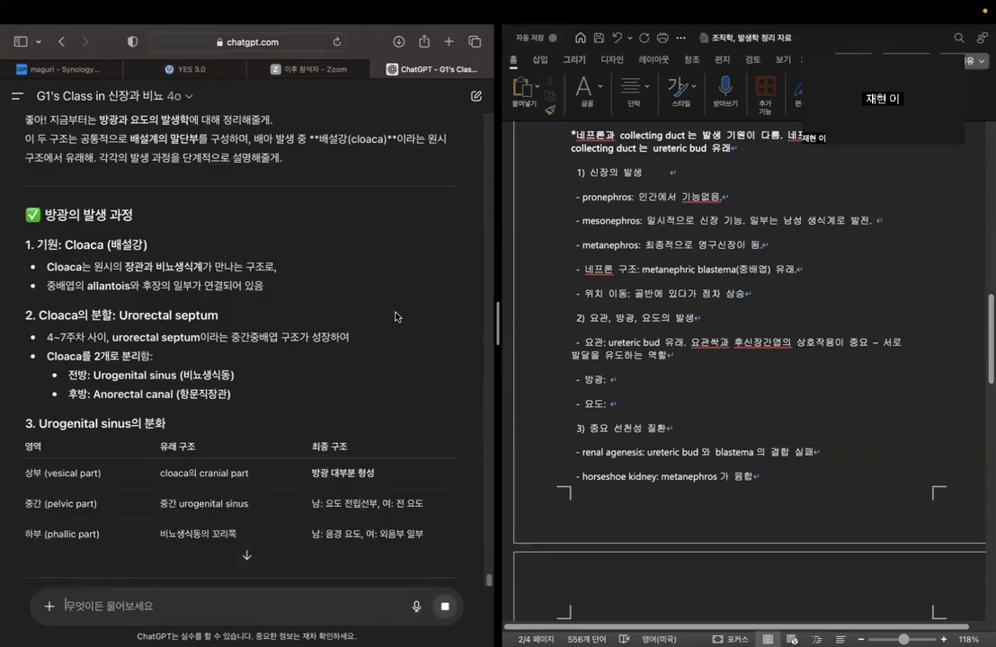
scroll(395, 316, down, 2)
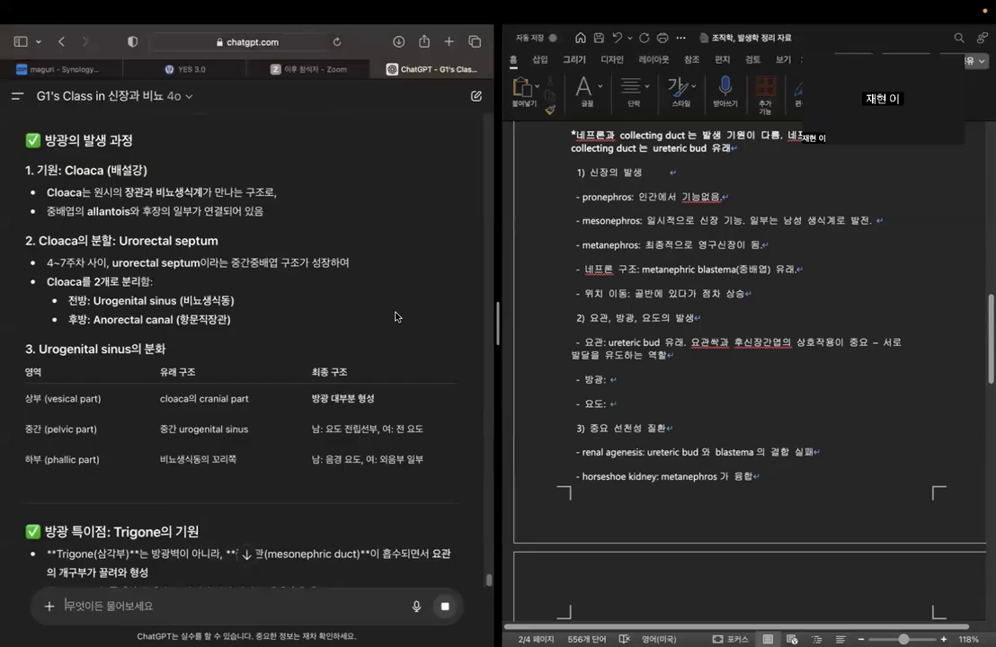
scroll(396, 316, down, 2)
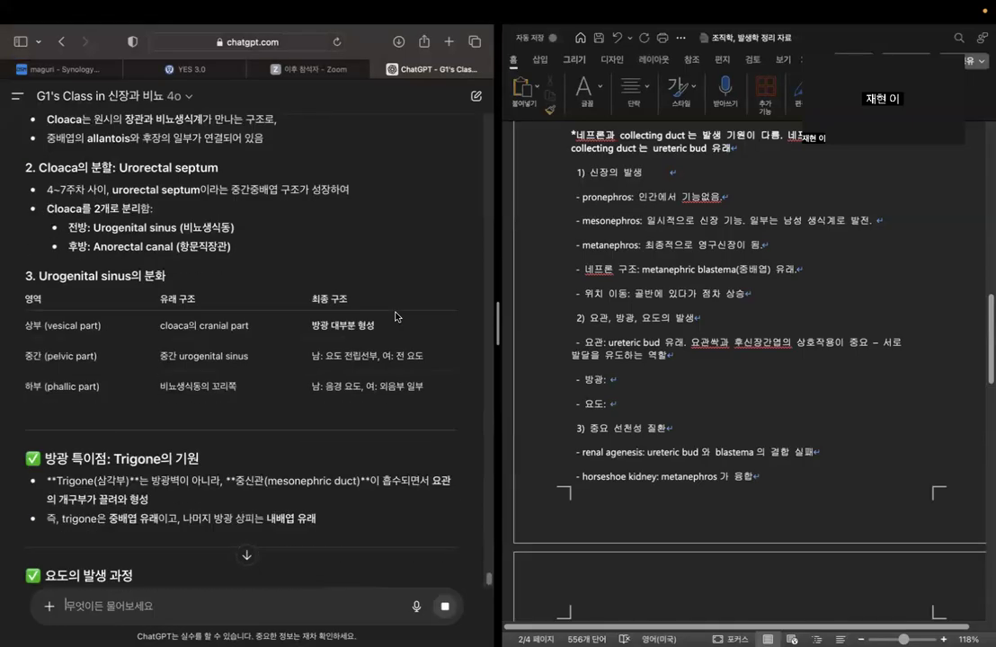
drag(40, 275, 160, 273)
scroll(249, 303, down, 2)
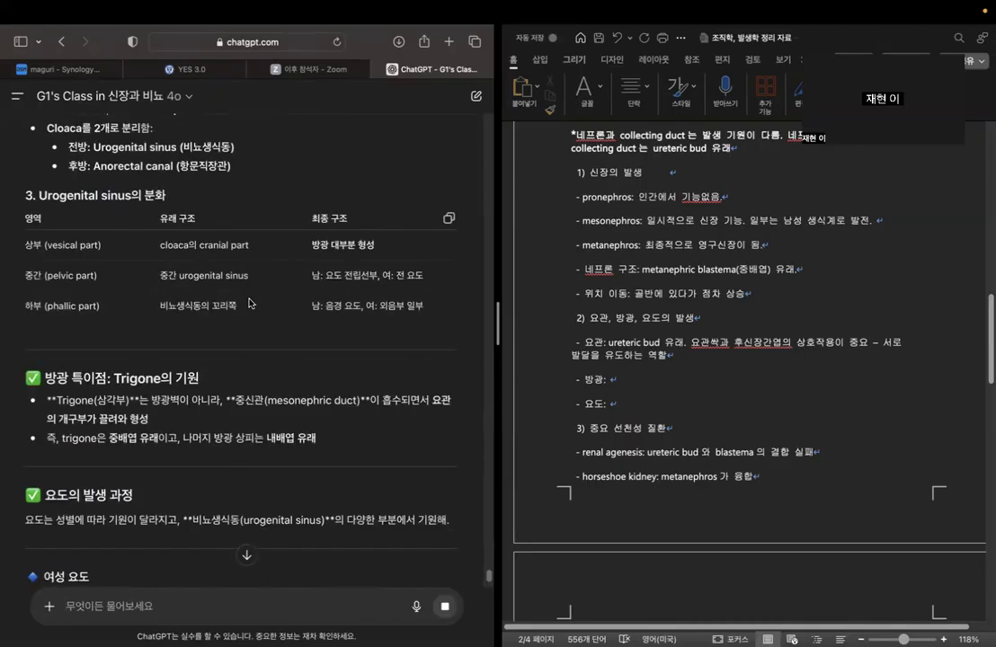
scroll(242, 369, down, 1)
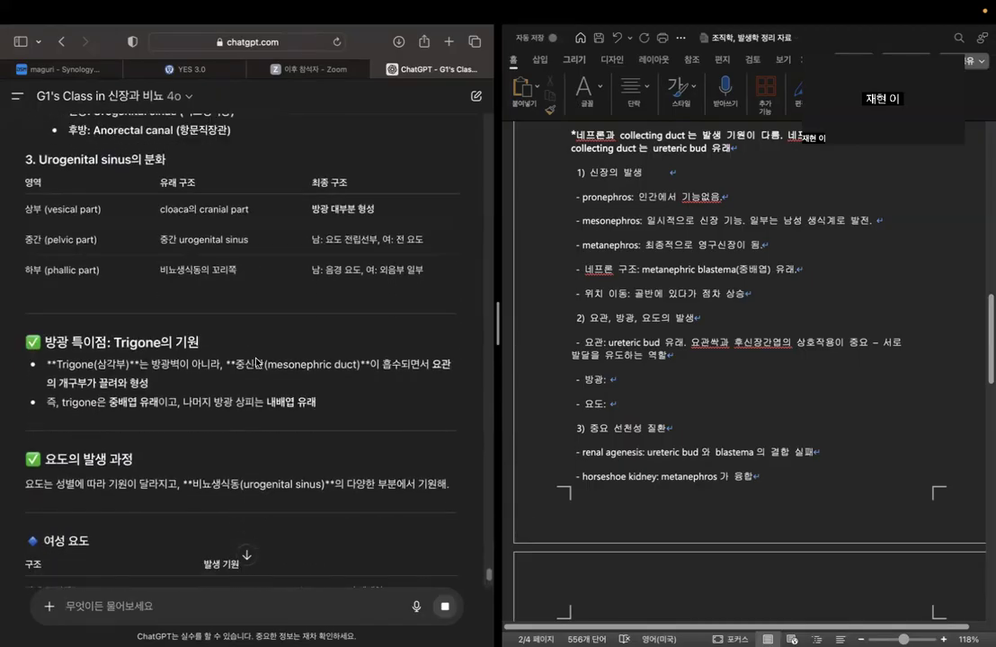
drag(59, 391, 346, 392)
click(345, 392)
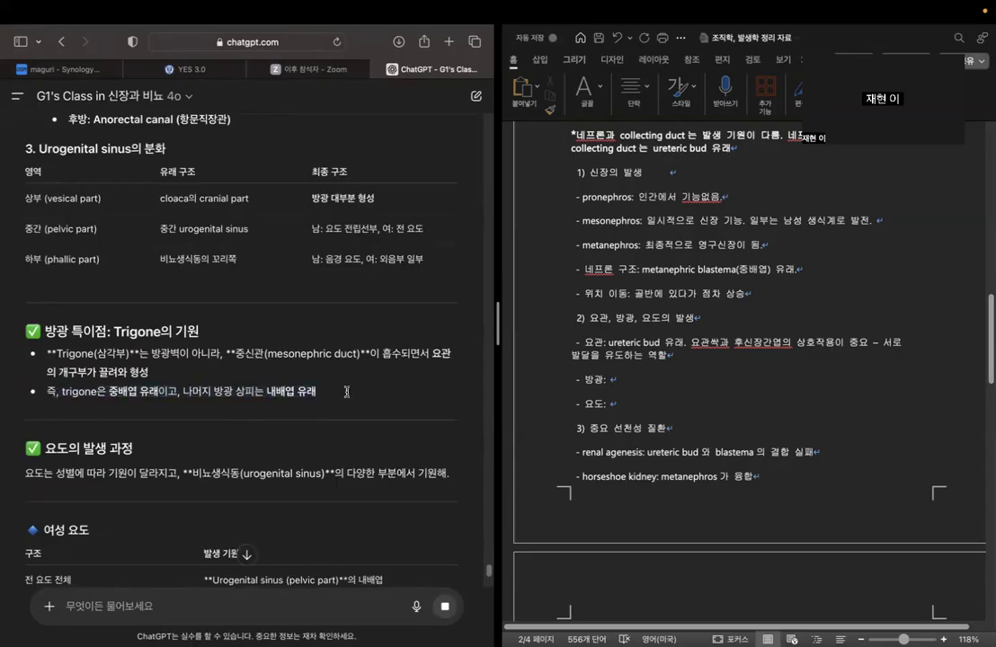
drag(237, 355, 451, 354)
click(87, 375)
drag(50, 373, 173, 371)
click(174, 371)
scroll(270, 362, down, 4)
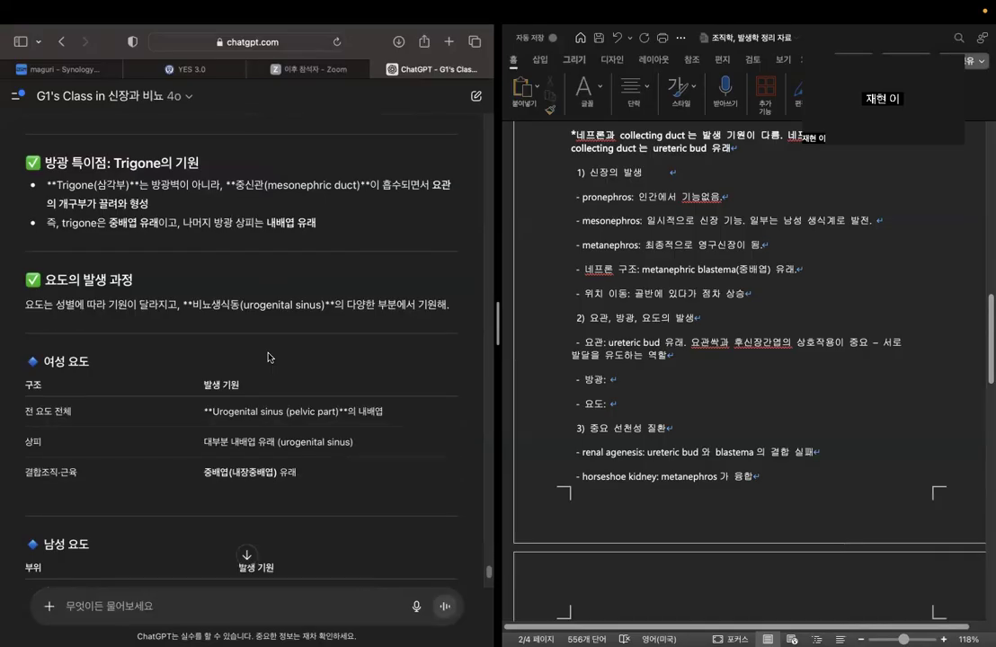
Fill in the 방광 bullet of the outline with "urogenital sinus (내배엽 기원) 유래.".
scroll(268, 357, up, 8)
click(665, 377)
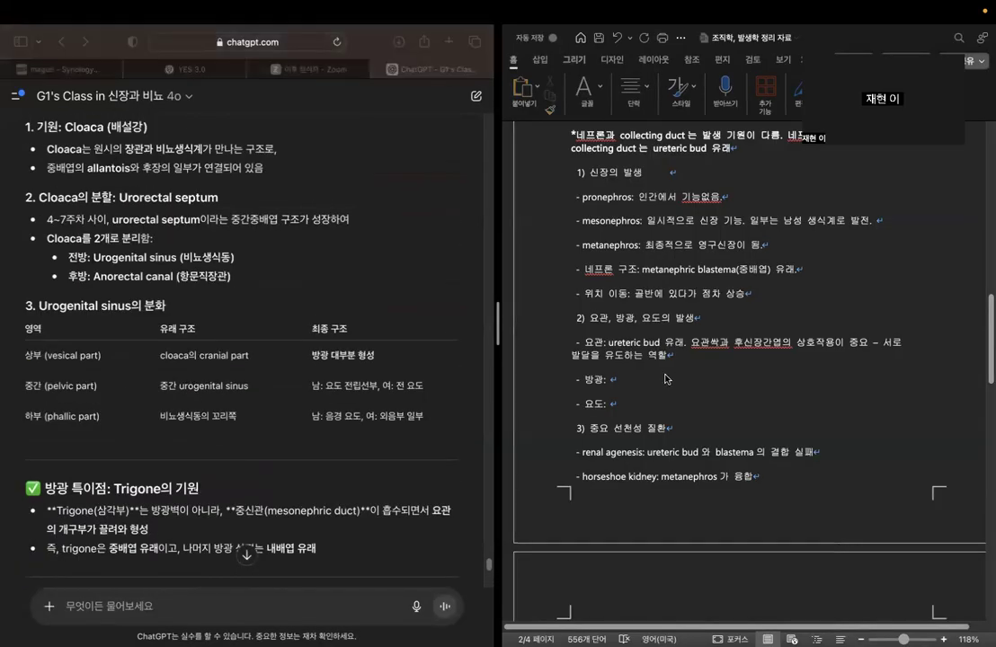
text(urogenital sinus d)
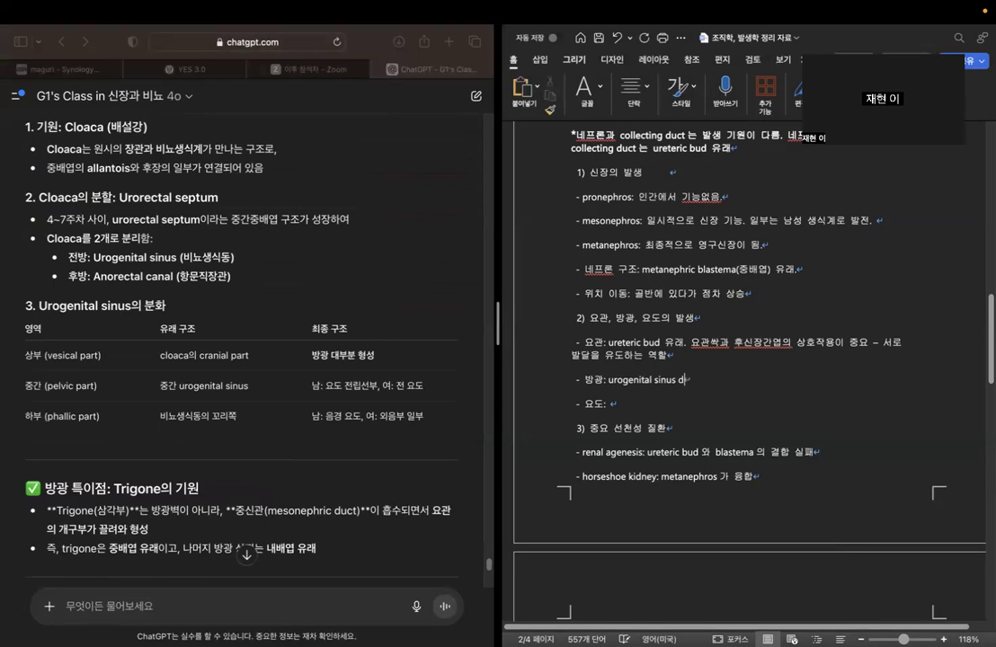
text((바배엽) 유래 기원)
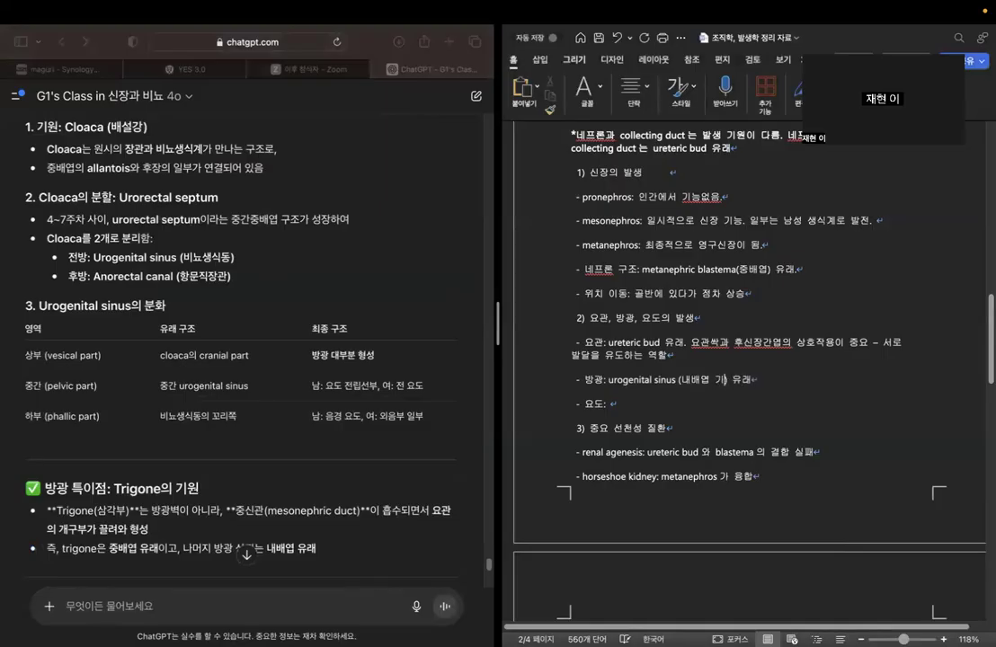
text(.)
Check the chatbot's female and male urethra tables and fill in the 요도 bullet with "urogenital sinus 에서 기원.".
click(611, 403)
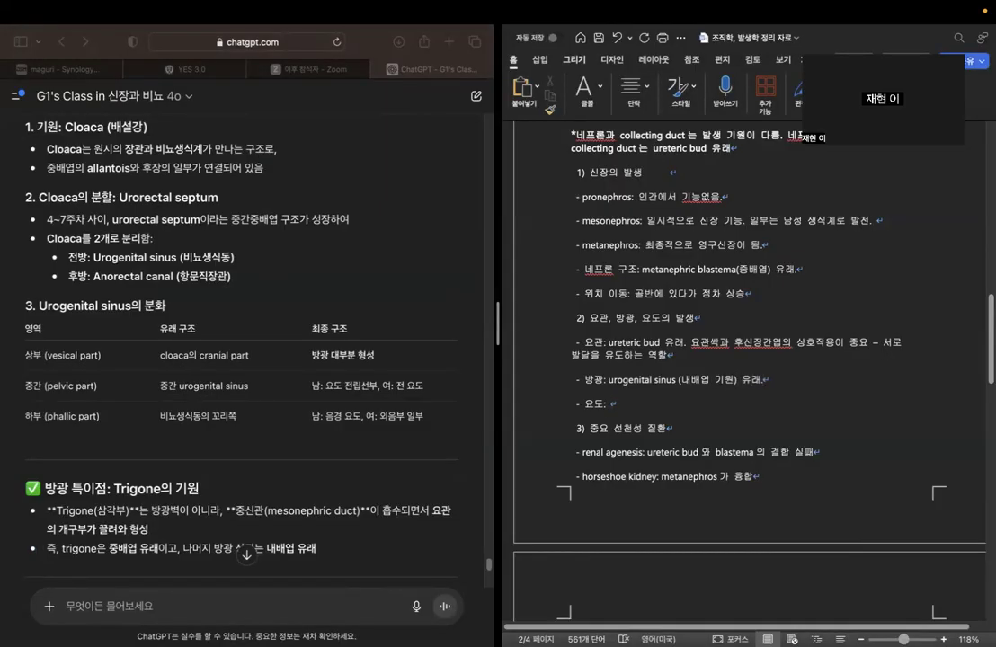
scroll(340, 231, down, 10)
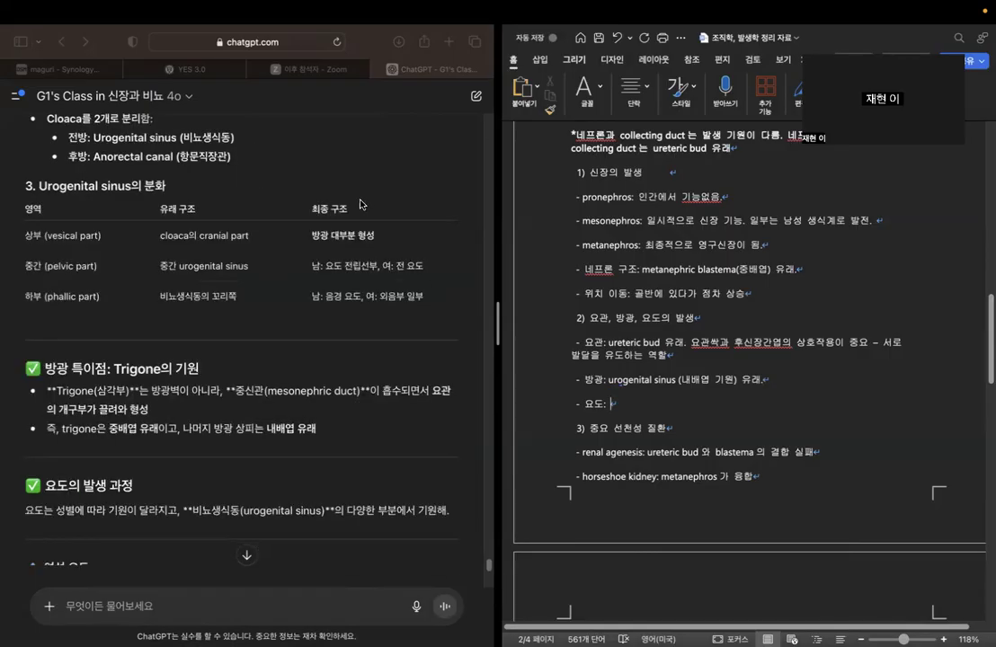
scroll(243, 279, up, 3)
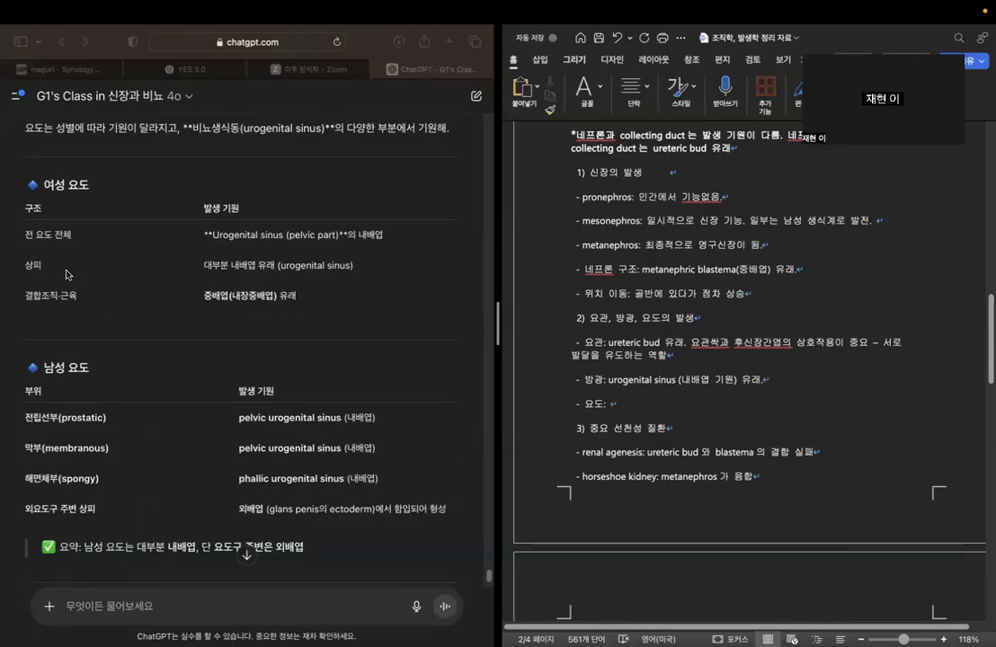
drag(46, 214, 416, 239)
click(71, 212)
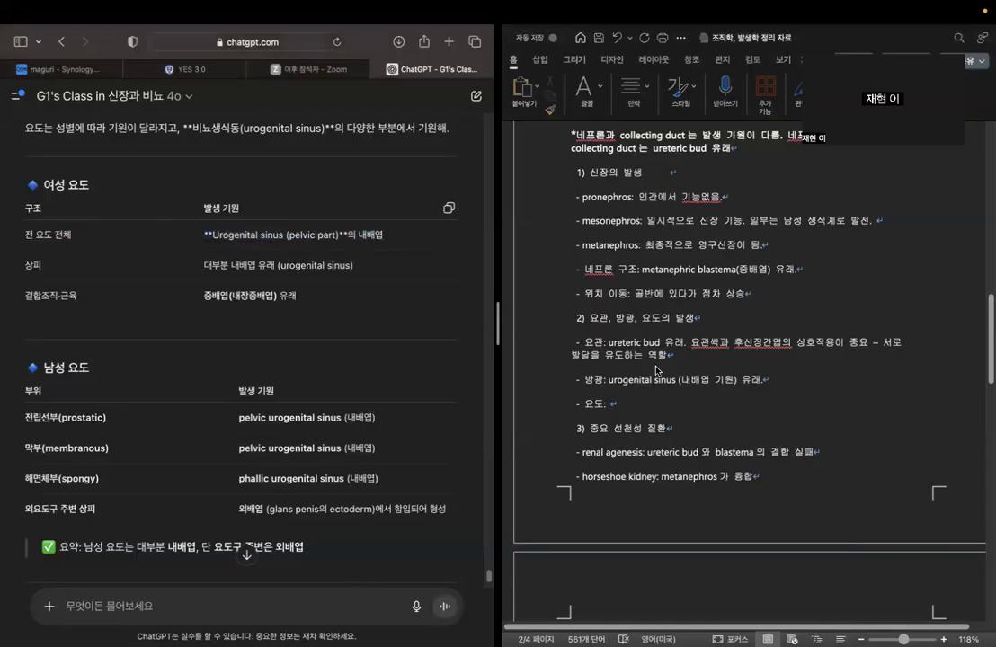
click(662, 407)
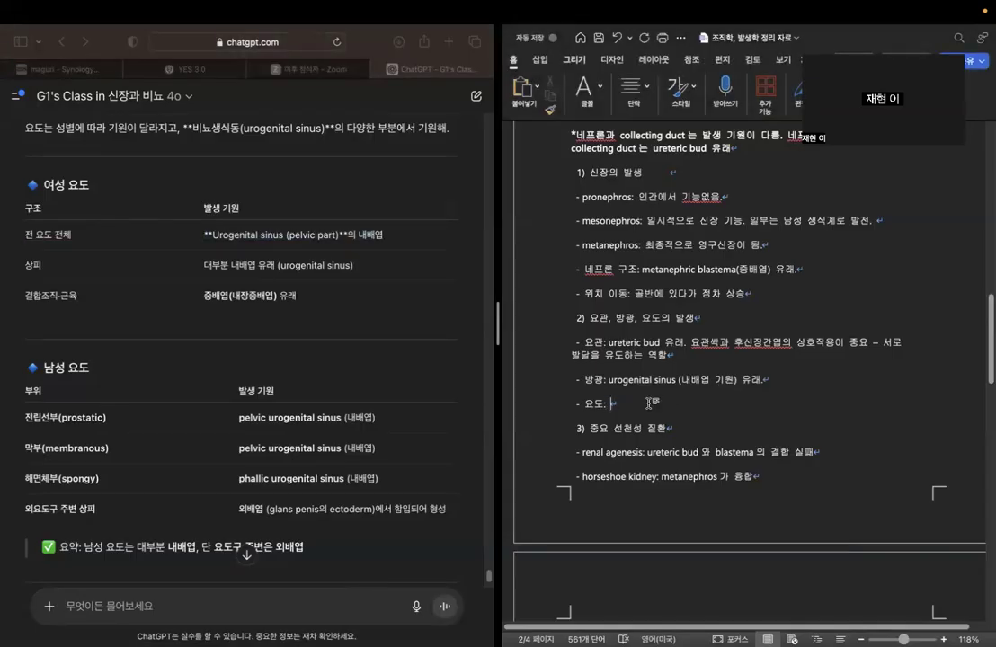
text(urogenital sinus 에서 기우)
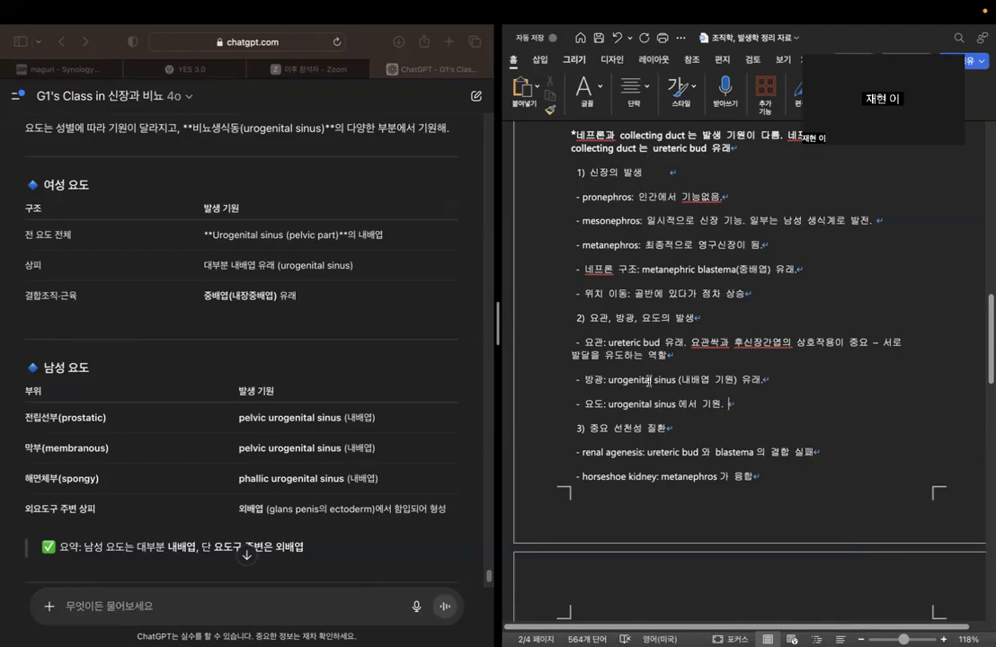
Append "상피는 내배엽." to the 요도 bullet.
double_click(647, 380)
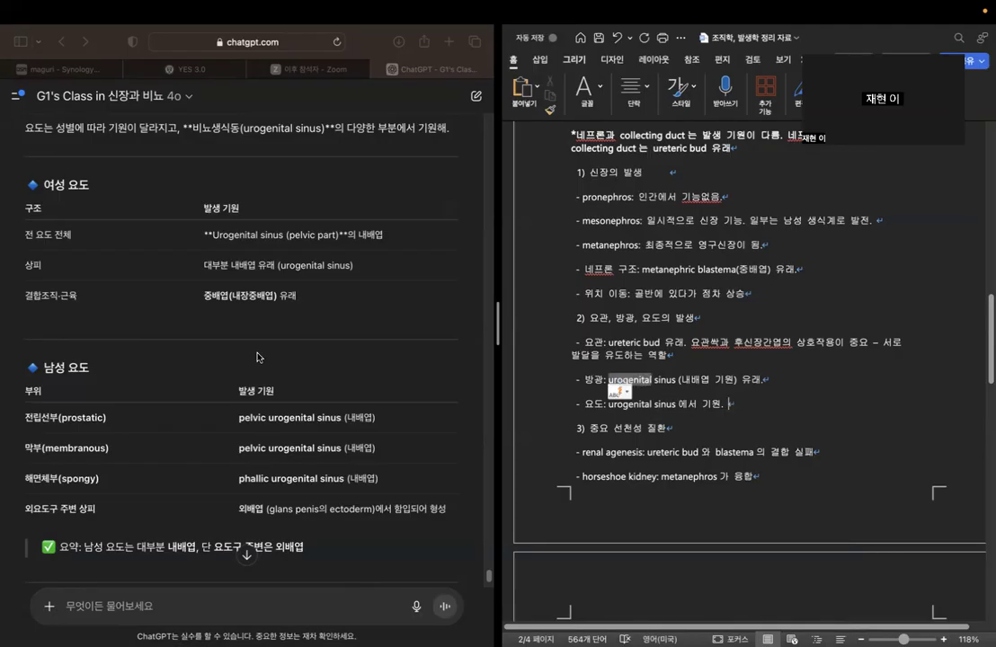
click(785, 383)
text(사)
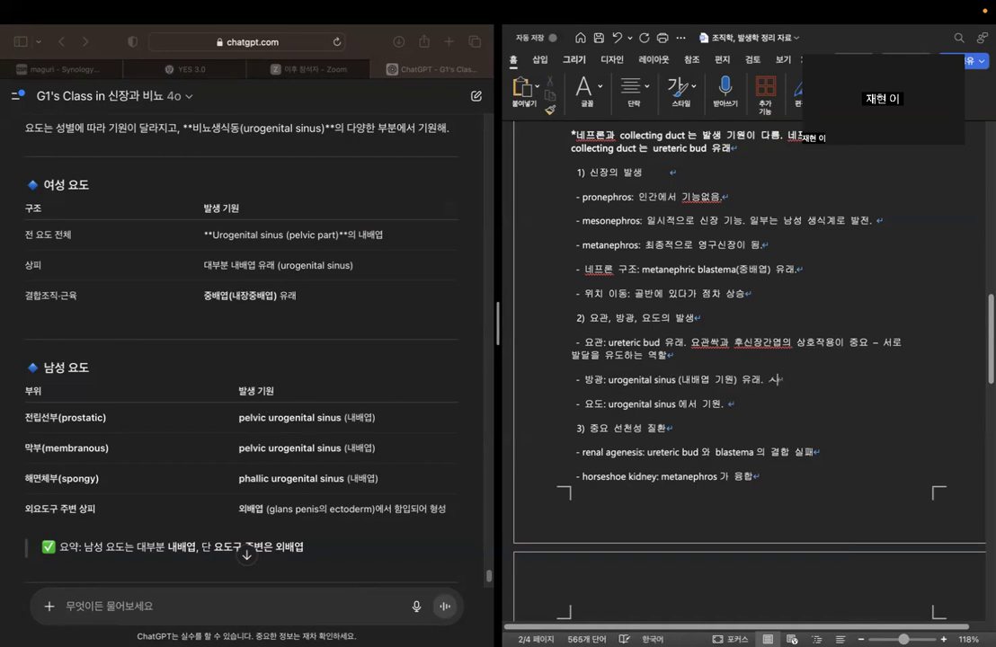
click(730, 405)
text(상피는 내배엽.)
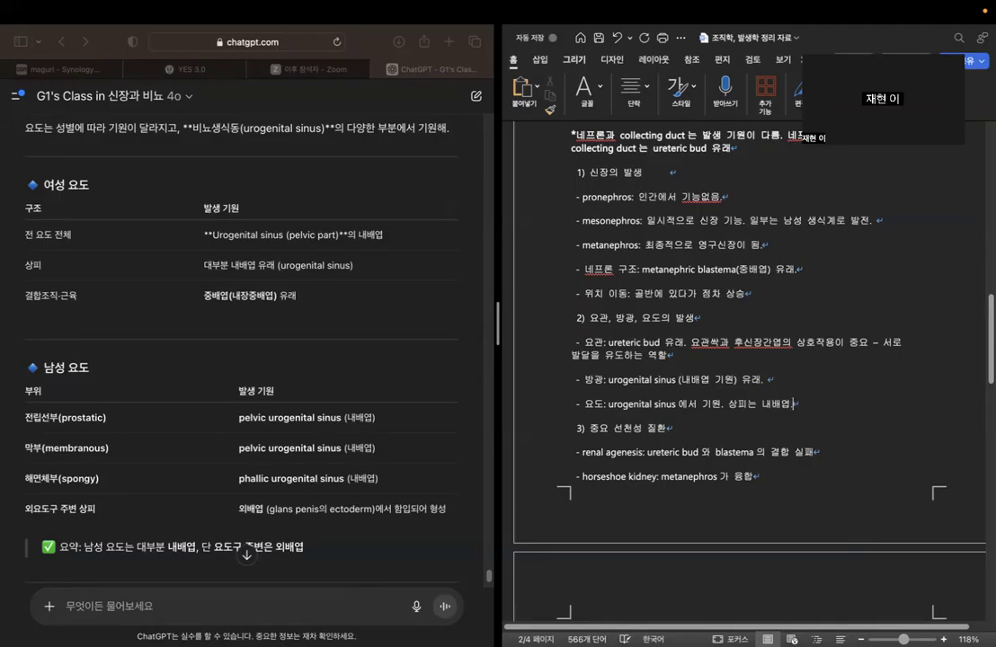
Append "대부분 내배엽인데, trigone 은 중배엽 기원." to the 방광 bullet.
click(797, 378)
text(대부분 내배엽인데)
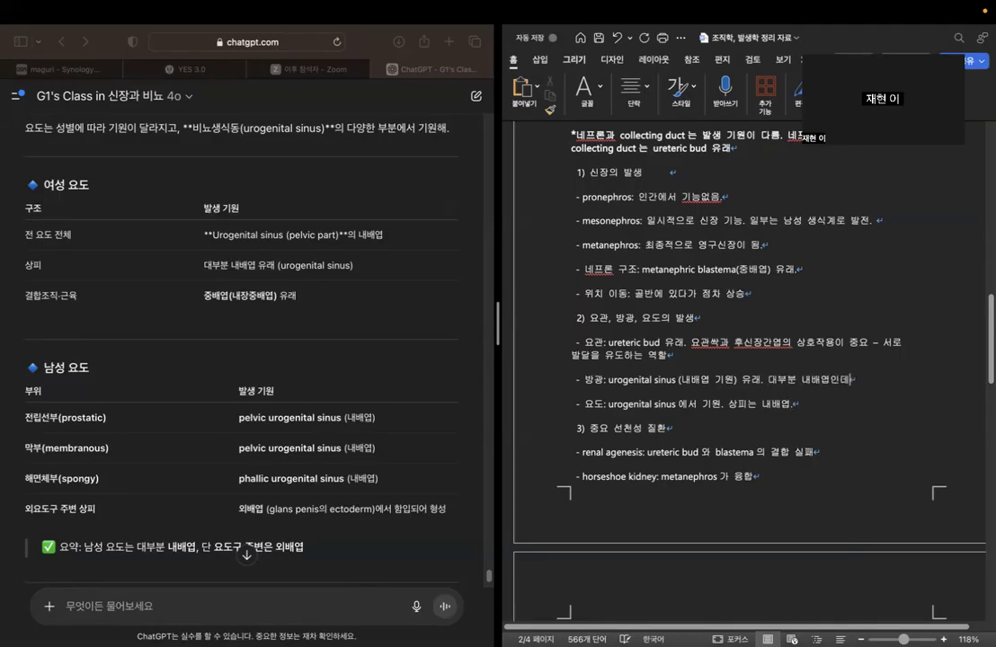
text(, trigone 은 중배)
text(엽 기원)
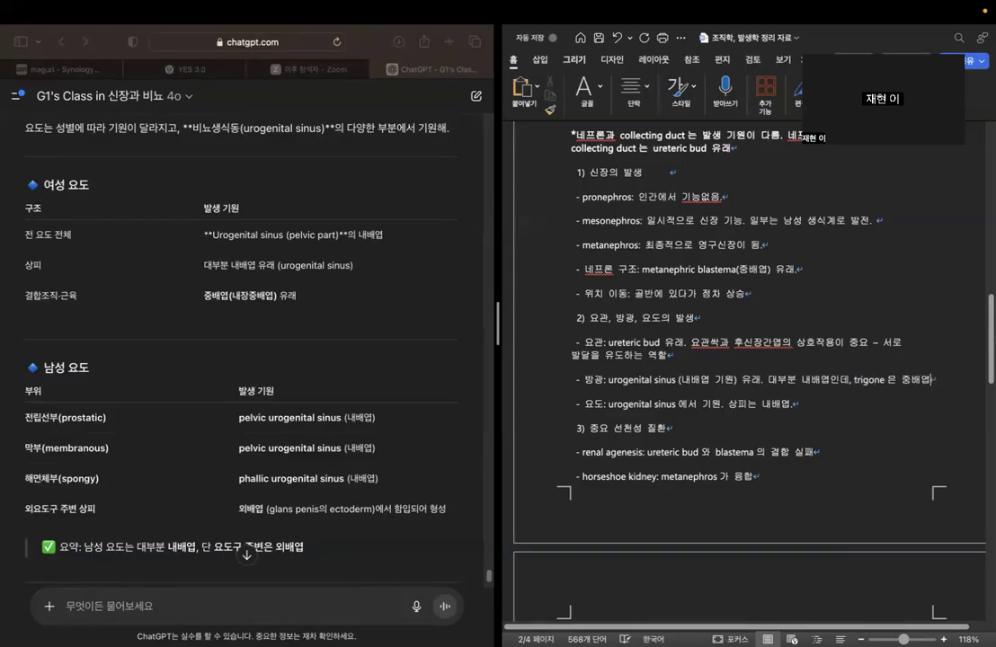
text(. ->)
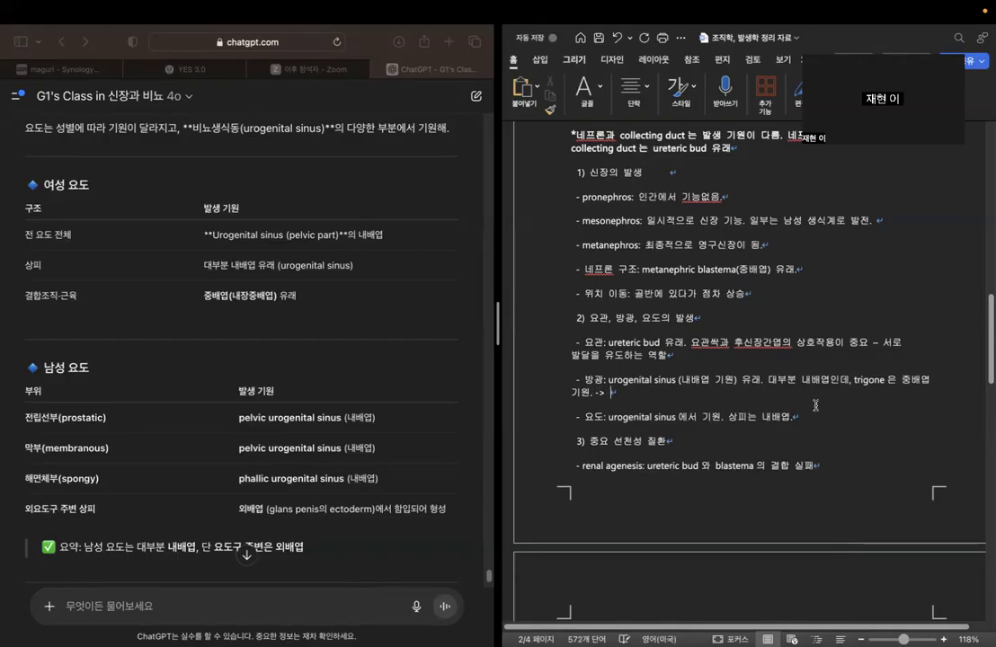
Recheck the chatbot's trigone explanation and end the 방광 bullet with "-> mesonephric duct 가 흡수되면서 생김.".
scroll(404, 329, up, 5)
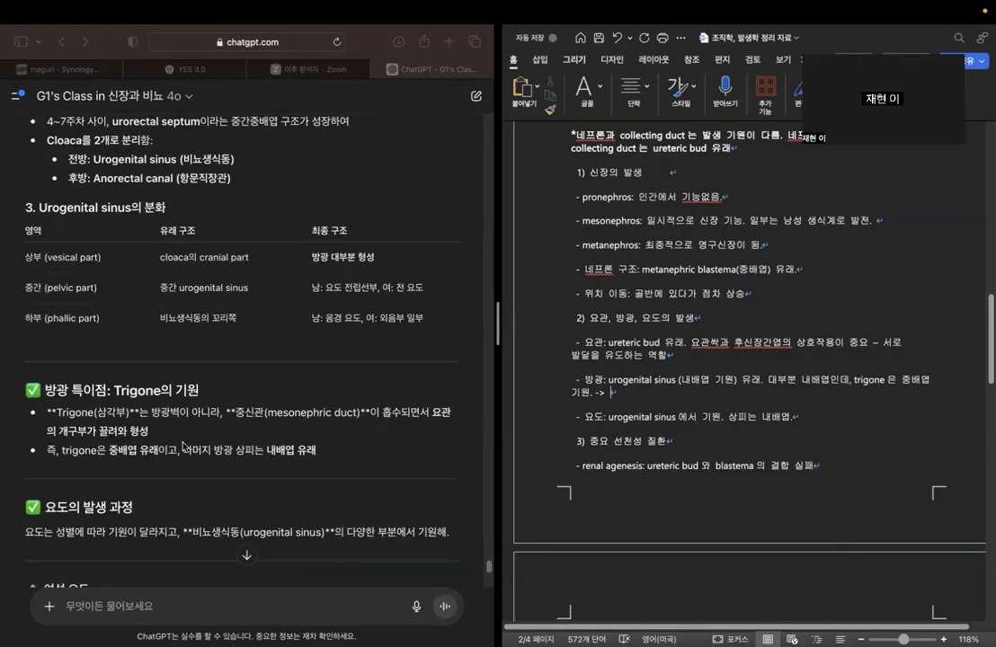
scroll(184, 431, down, 5)
scroll(158, 203, up, 1)
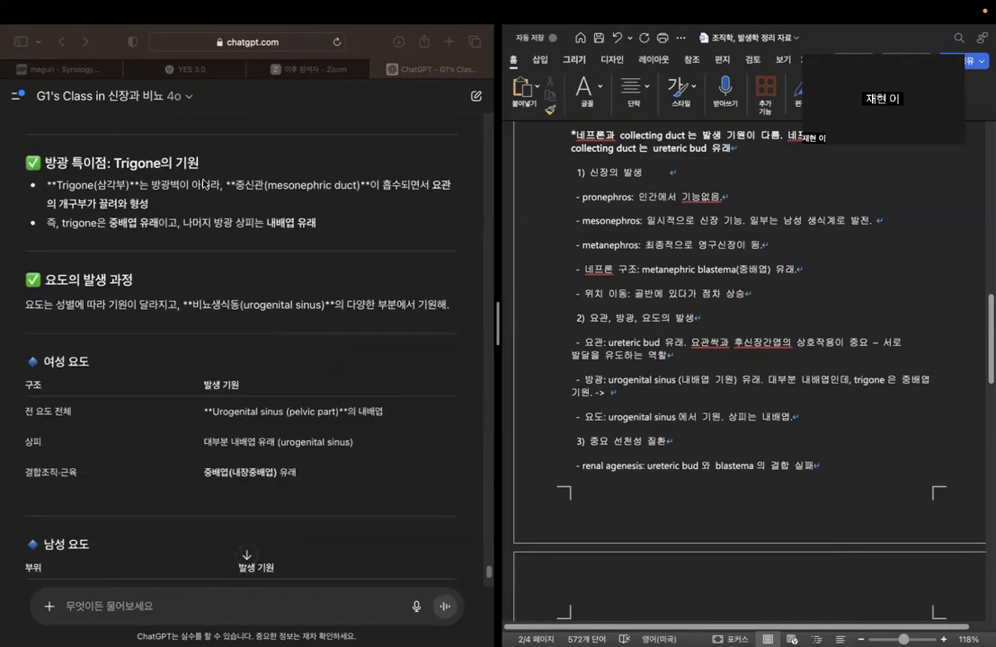
text(mesonepr)
text(hic ductdptj)
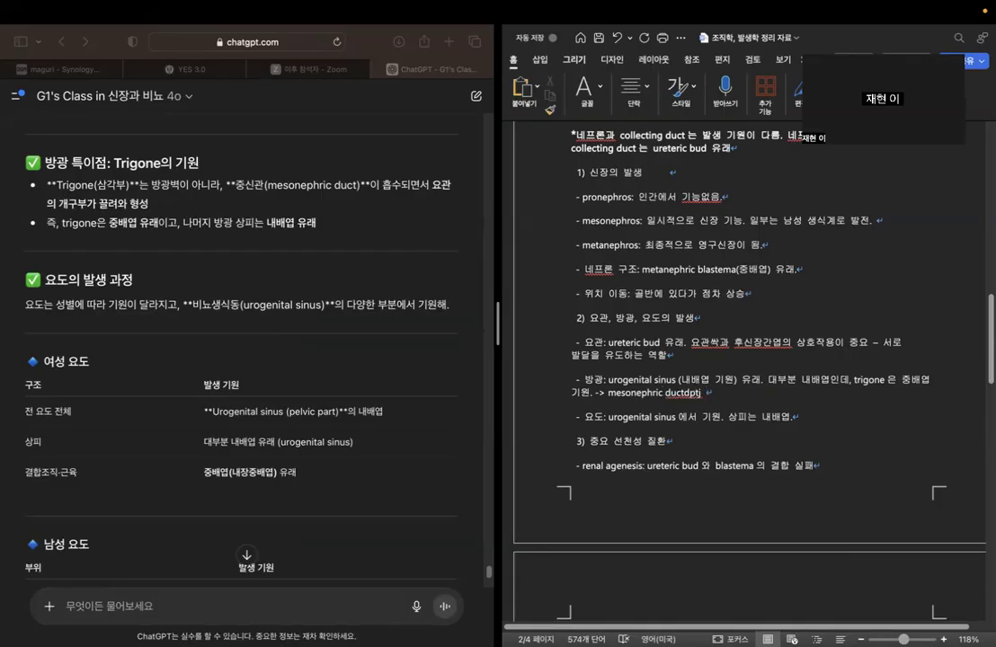
key(BackSpace)
key(BackSpace)
key(BackSpace)
text(가 ㅎㅂ)
text(수되며)
text(면서 생김.)
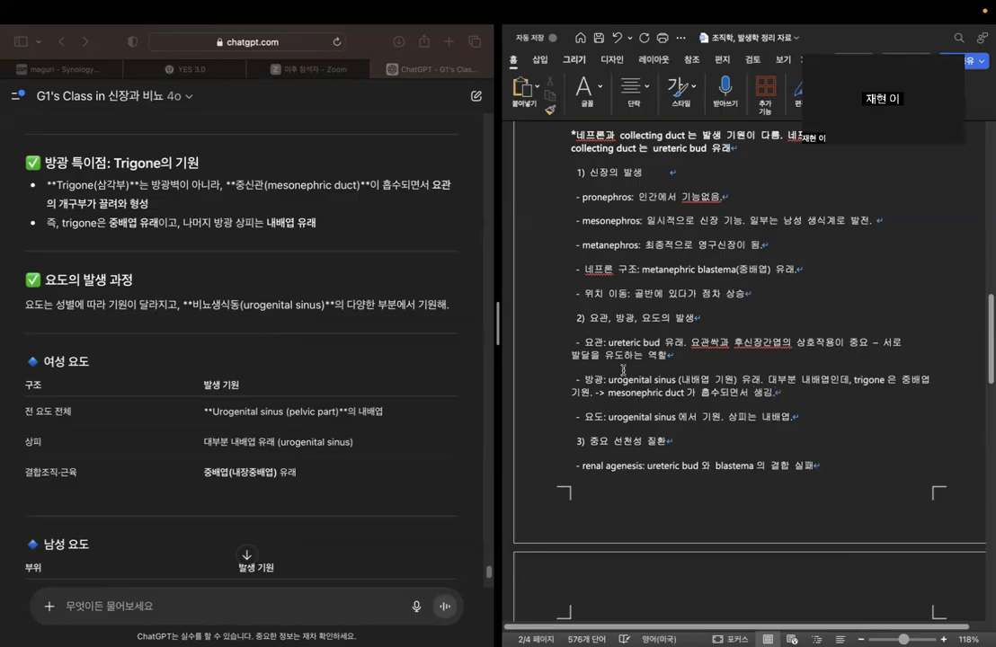
Insert an empty line after "6) 관련 중요 임상 질환", above the heading "4. 생식기계의 발생학".
scroll(687, 396, down, 2)
scroll(687, 395, down, 6)
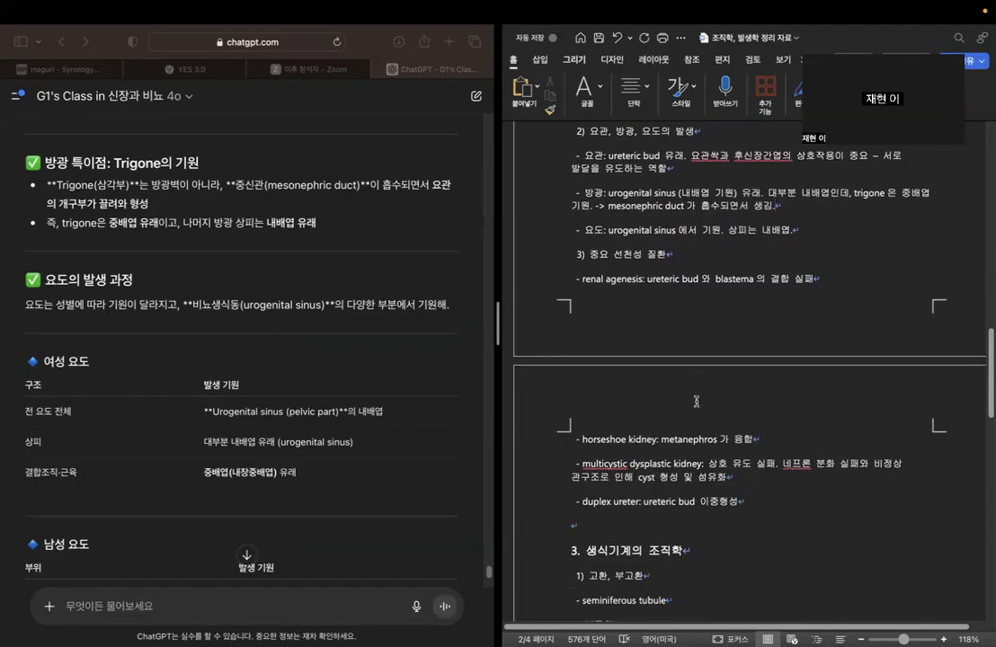
click(705, 256)
scroll(775, 347, up, 2)
scroll(774, 346, down, 1)
scroll(775, 346, up, 5)
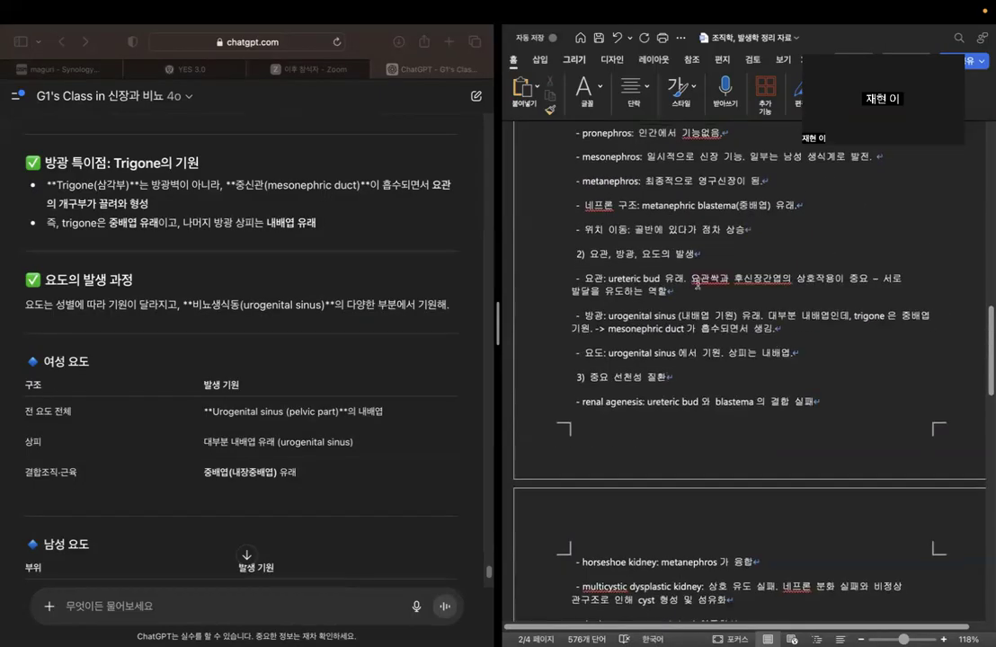
scroll(697, 284, down, 15)
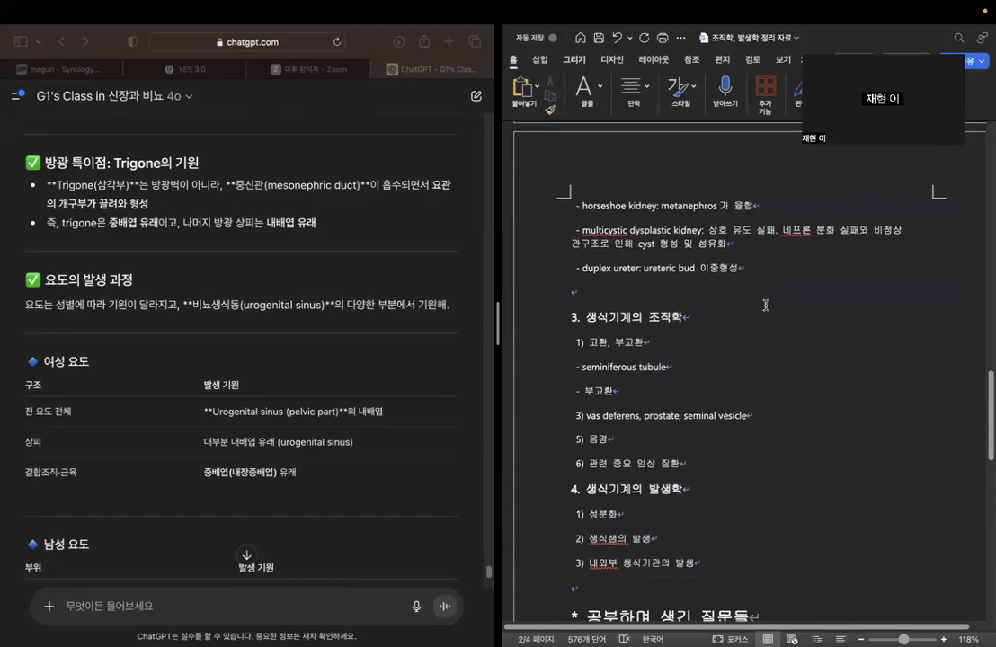
scroll(781, 313, down, 6)
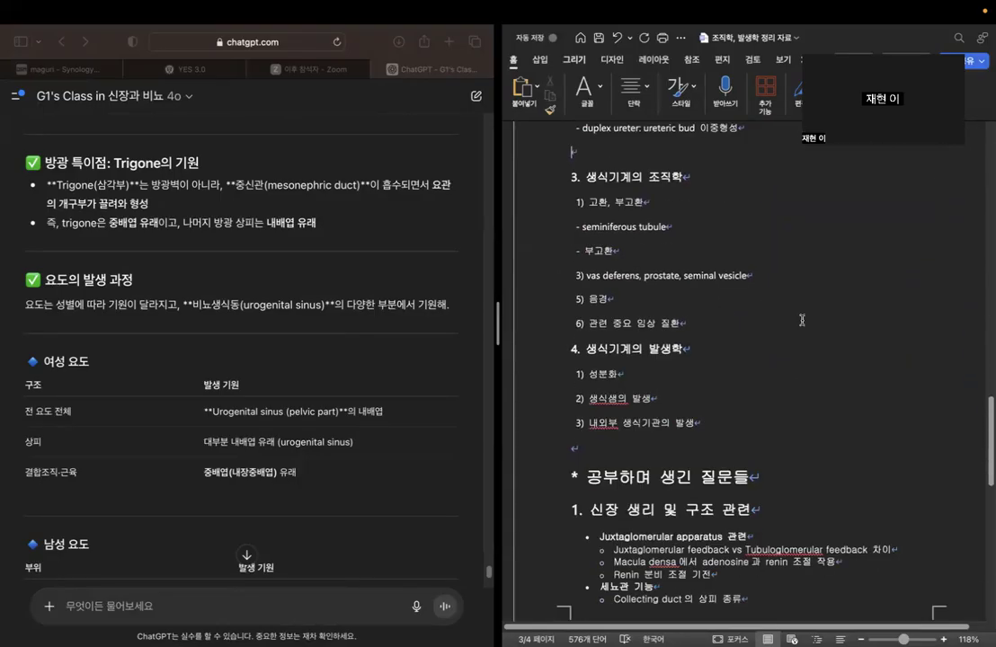
scroll(790, 315, down, 2)
scroll(697, 275, up, 3)
click(715, 337)
key(Return)
scroll(719, 339, up, 2)
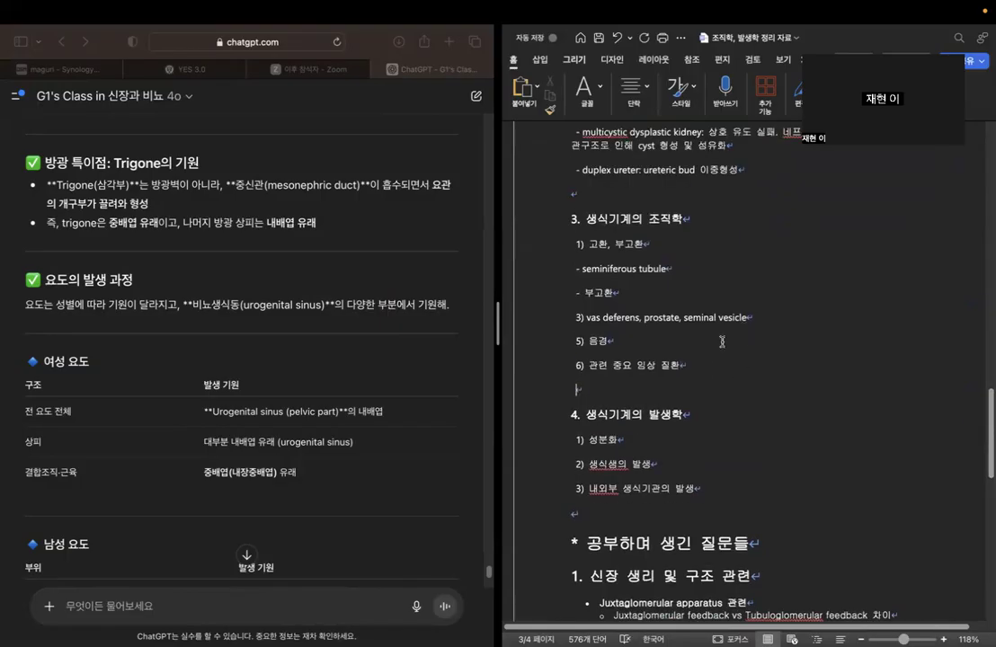
Insert empty lines above "* 공부하며 생긴 질문들" to move that heading to the start of a new page.
scroll(759, 315, down, 3)
scroll(766, 312, down, 10)
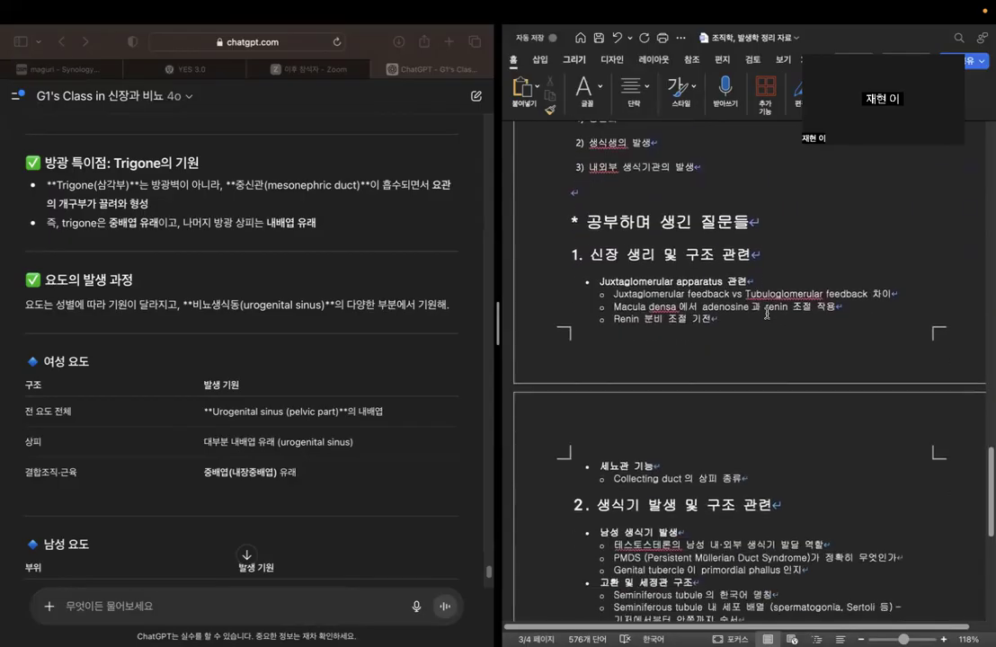
scroll(767, 313, down, 1)
key(Return)
key(Return)
key(Return)
key(Return)
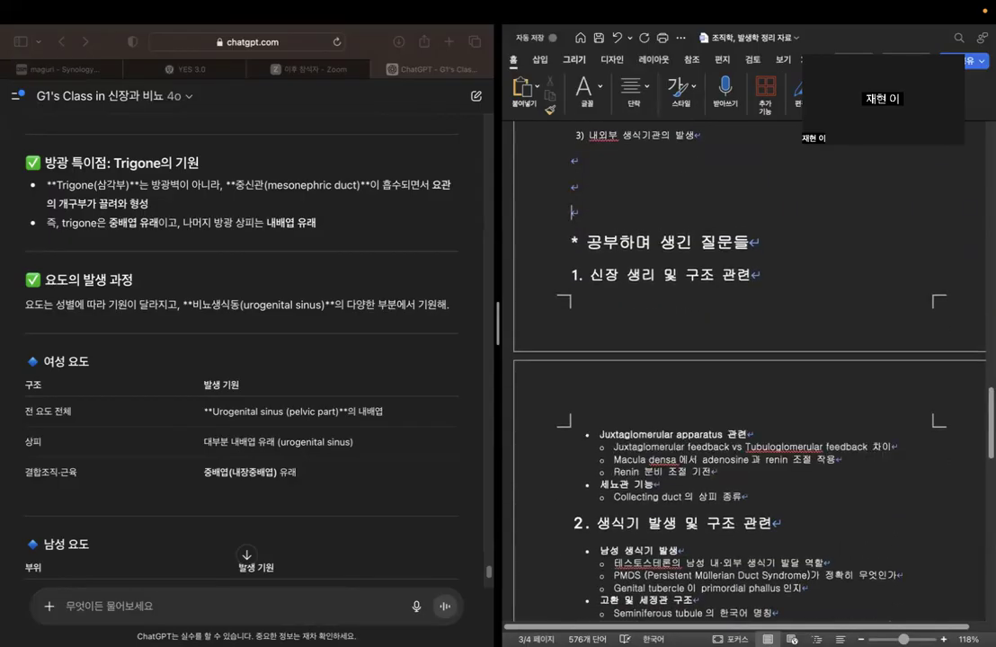
Go to the end of the chatbot's answer and look over the outline's list under "* 공부하며 생긴 질문들".
scroll(325, 226, down, 8)
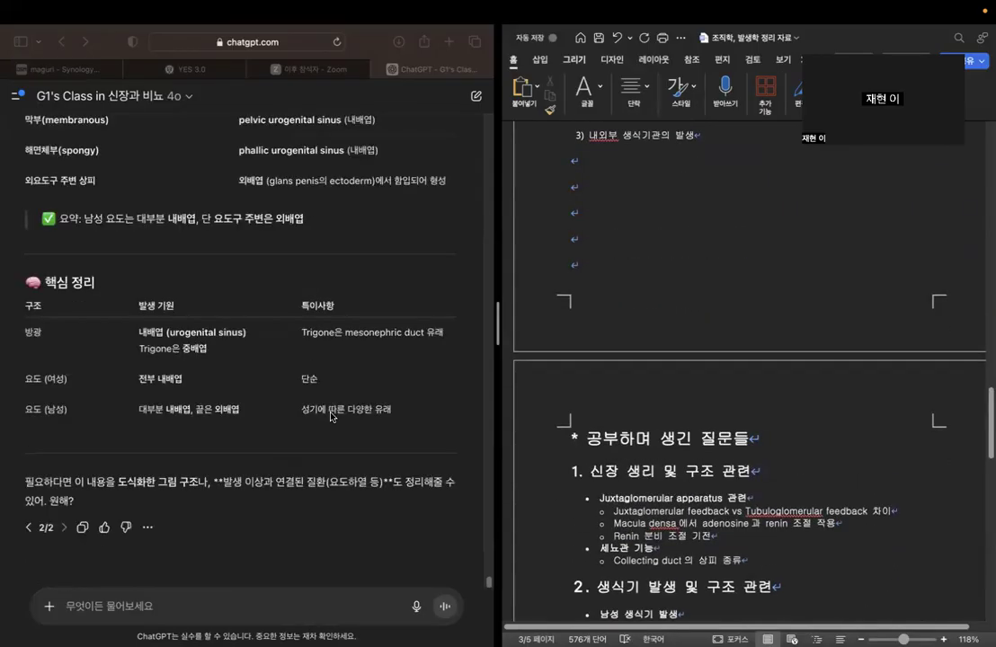
click(328, 606)
scroll(633, 404, down, 8)
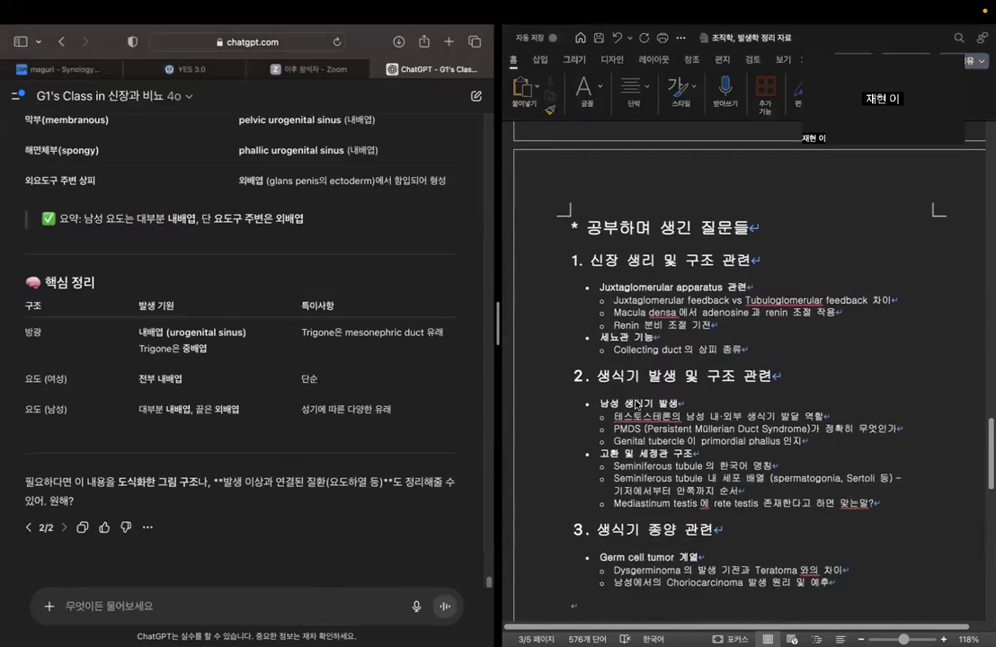
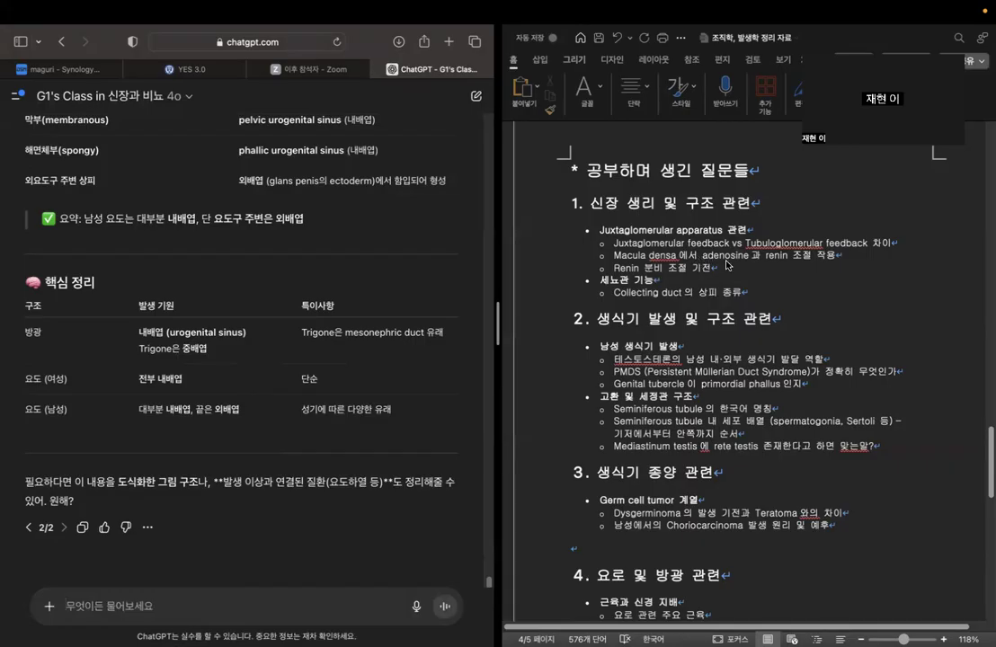
Look over the outline's question list under "* 공부하며 생긴 질문들", from the kidney items to section 5.
click(729, 266)
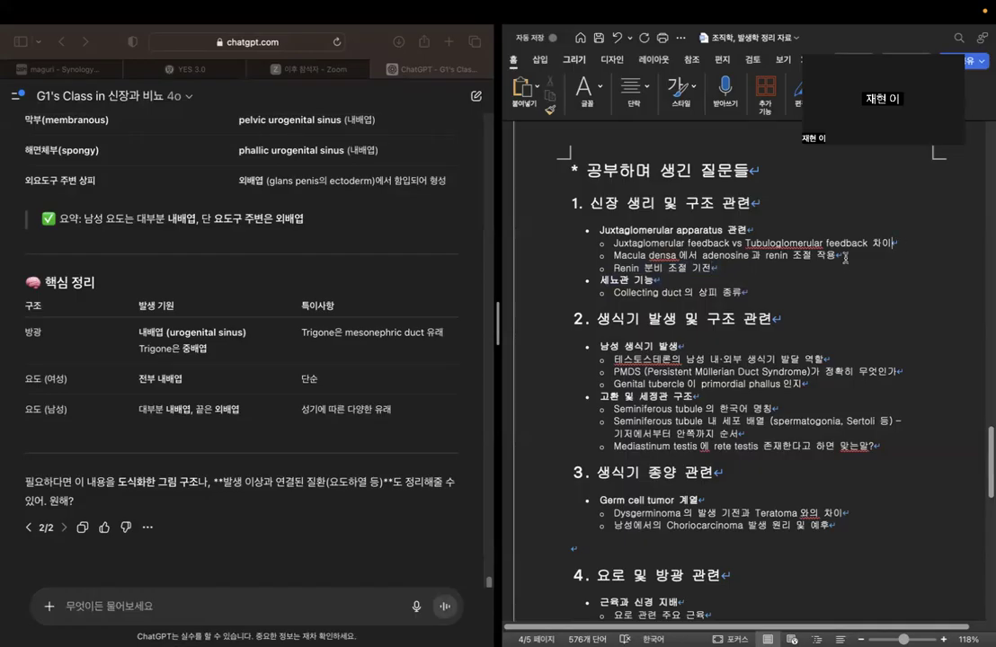
click(792, 299)
scroll(813, 287, down, 1)
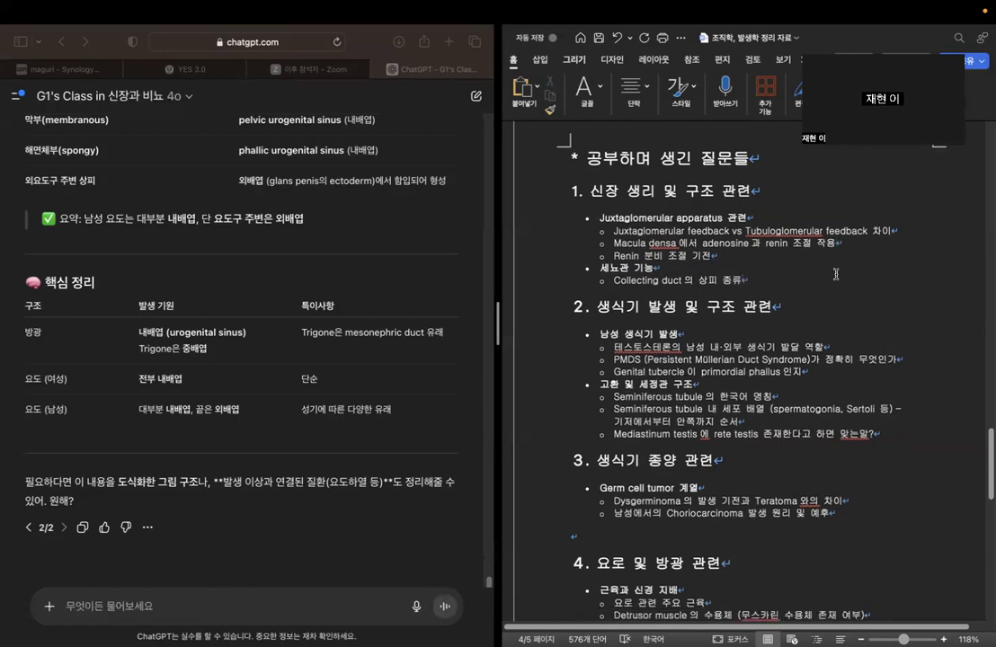
scroll(813, 304, down, 4)
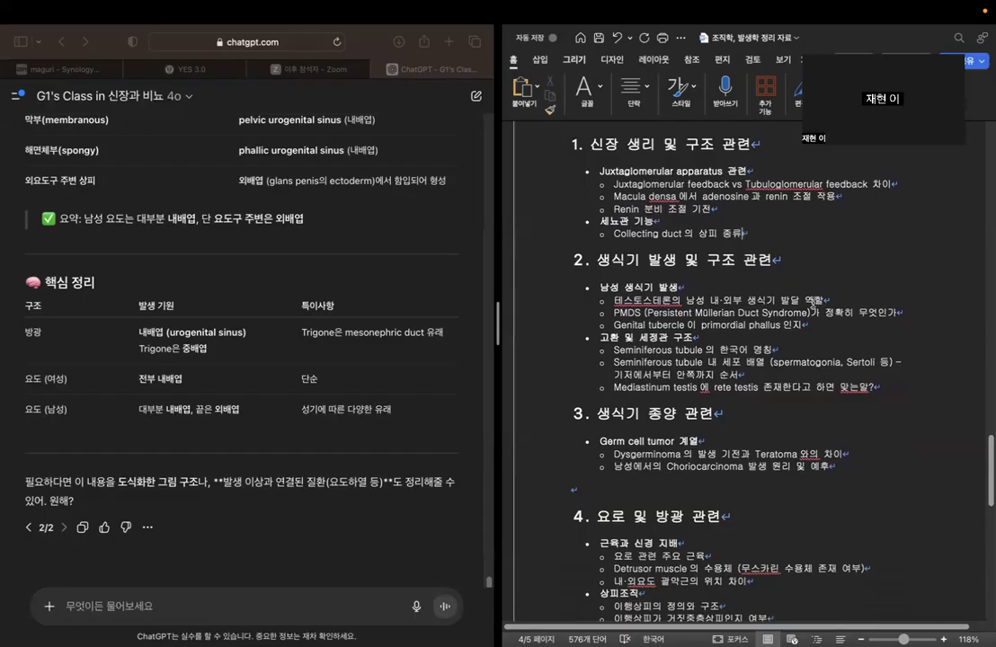
scroll(812, 303, down, 15)
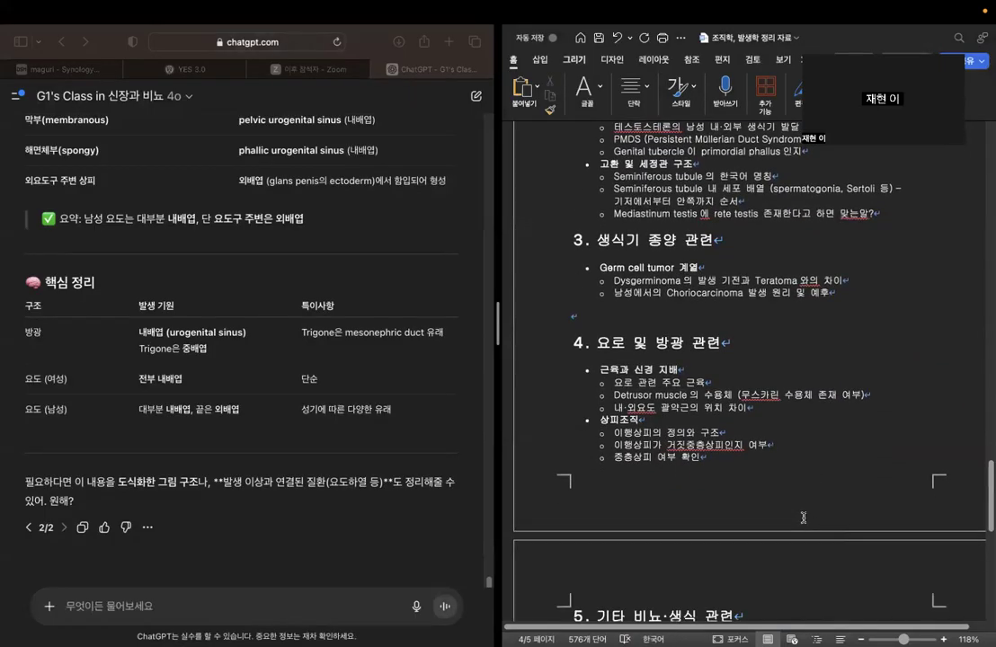
scroll(802, 518, up, 8)
scroll(797, 515, down, 5)
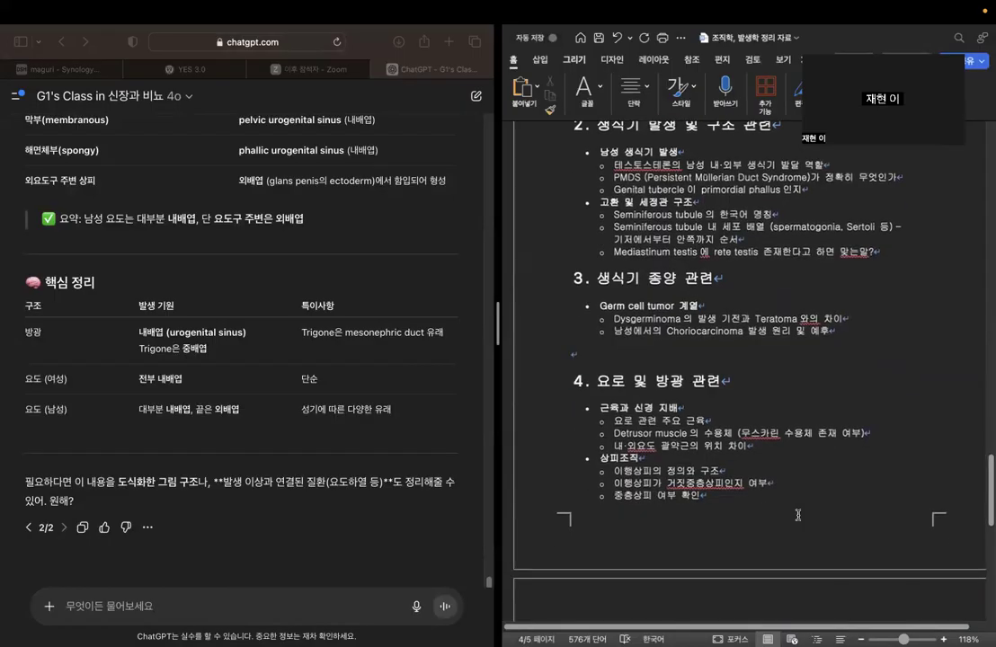
scroll(797, 515, down, 3)
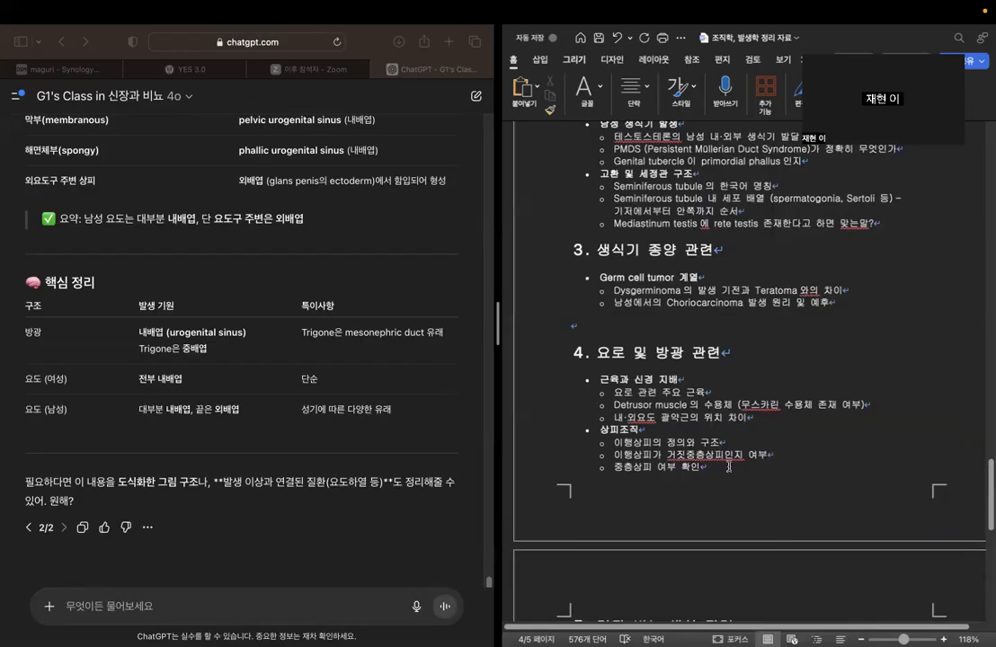
scroll(754, 457, down, 5)
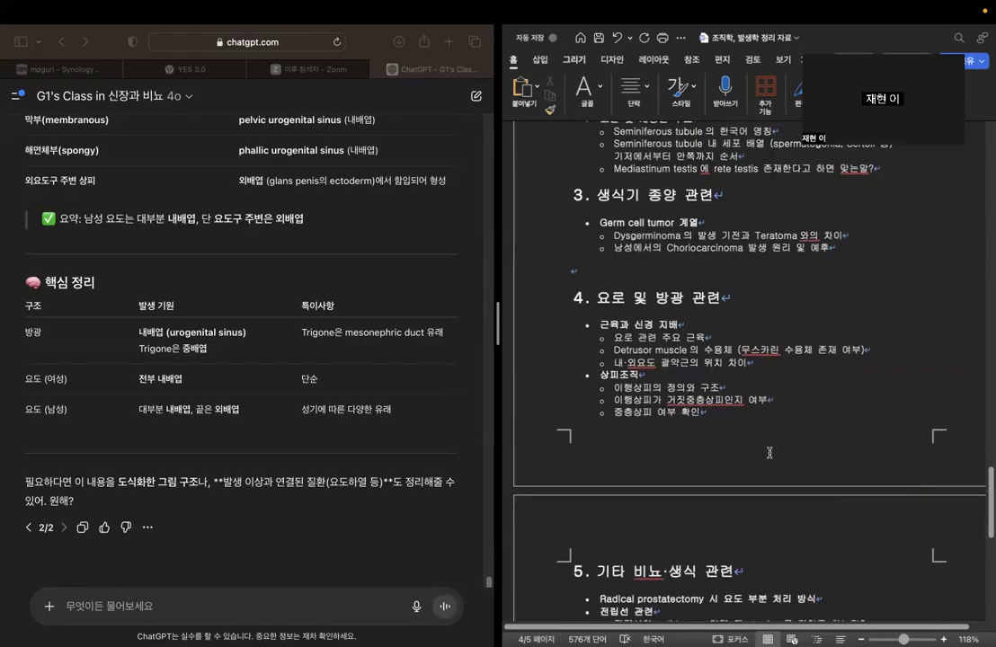
Mark the three 상피조직 questions under "4. 요로 및 방광 관련" with an "O" at the end of each line.
text(d)
key(BackSpace)
click(792, 398)
click(784, 389)
text(O)
click(788, 398)
scroll(756, 373, up, 1)
click(707, 366)
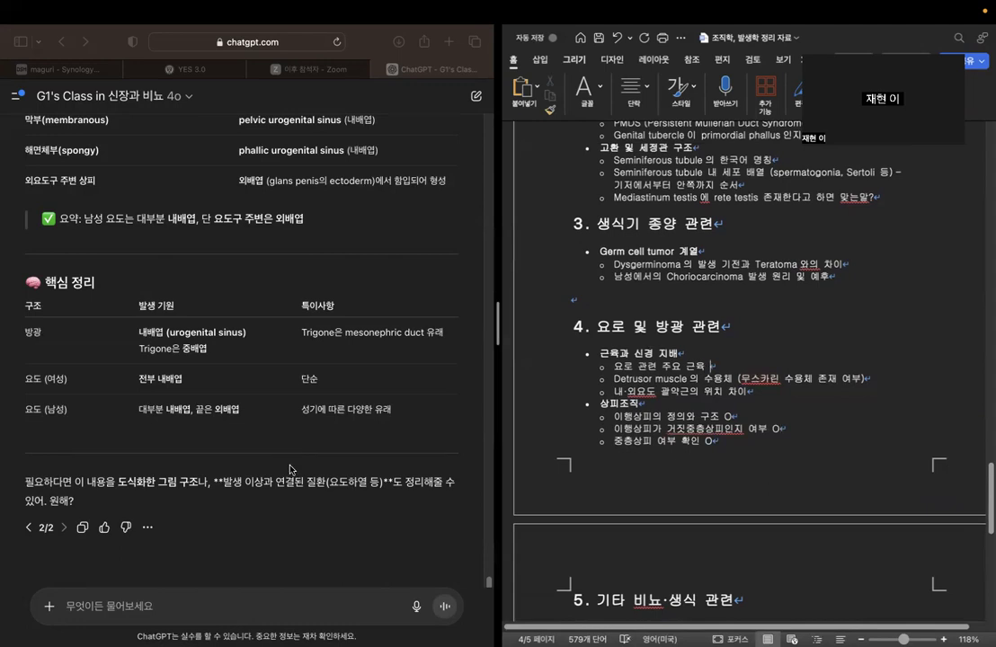
Ask the chatbot "그럼 요로 관련 주요 근육에 대해 알려줘.".
click(272, 600)
text(dyf)
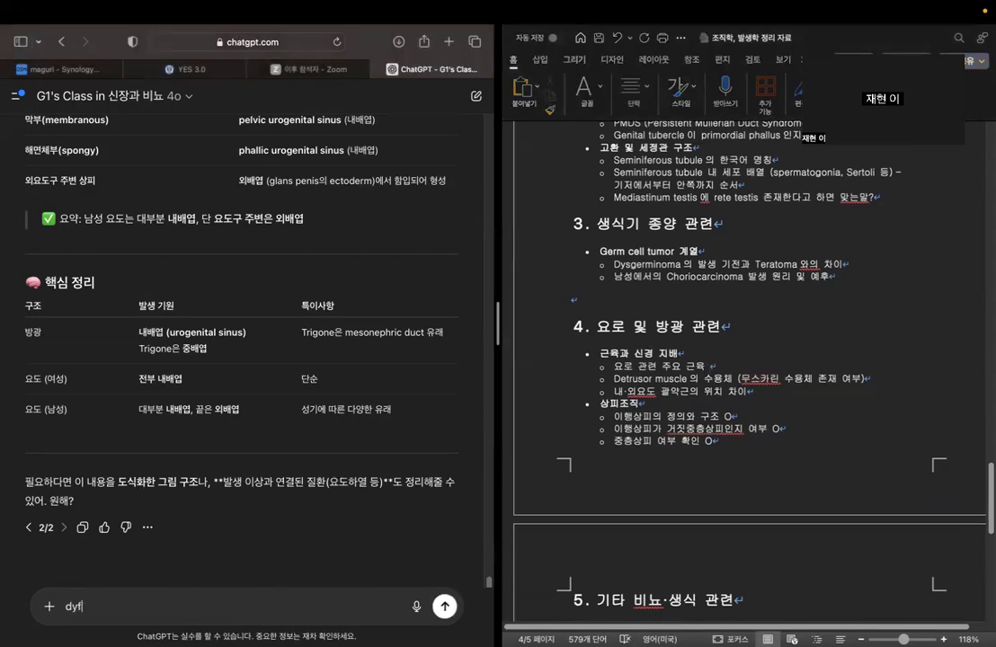
key(BackSpace)
key(BackSpace)
key(BackSpace)
key(ctrl+space)
text(그림 비뇨새)
key(BackSpace)
key(BackSpace)
key(BackSpace)
text(요로 관련 근위)
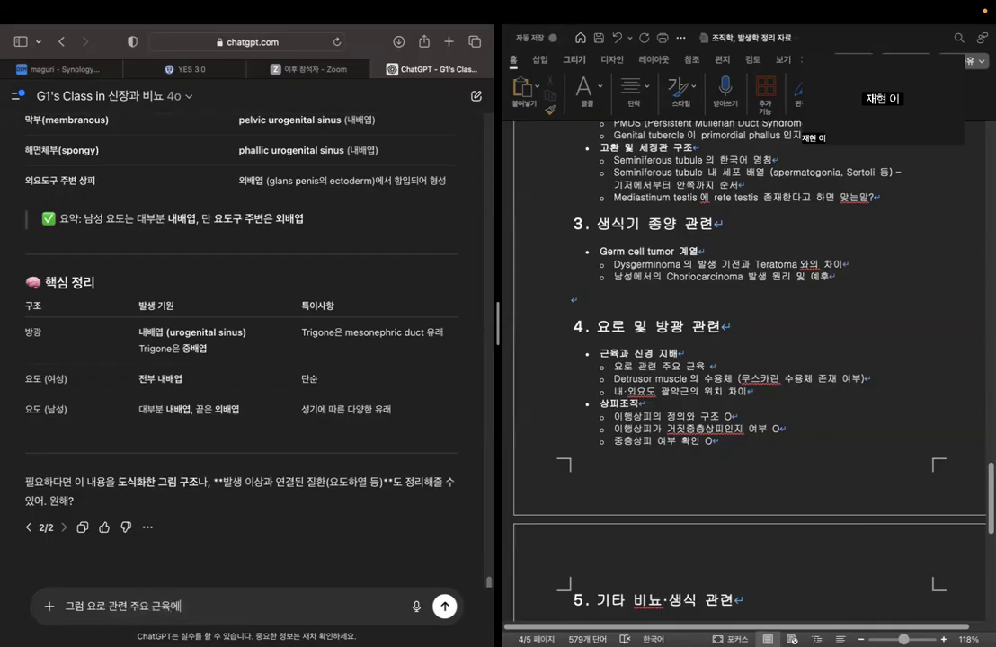
text(해 알려줘.)
key(Return)
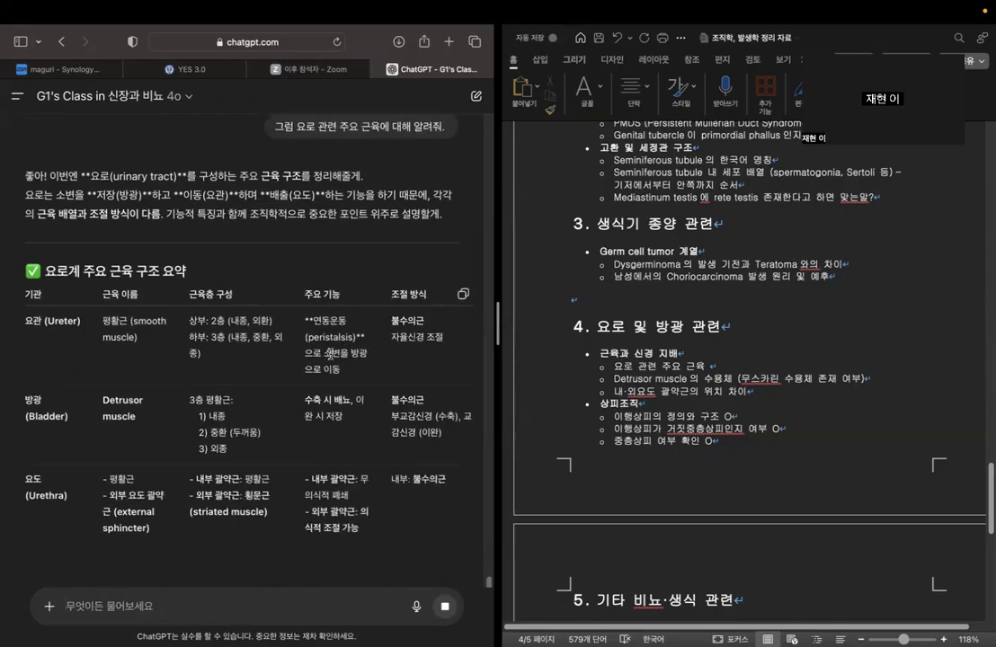
Read the answer's urinary muscle summary table, checking muscle names and control for the ureter, bladder and urethra.
scroll(331, 355, down, 1)
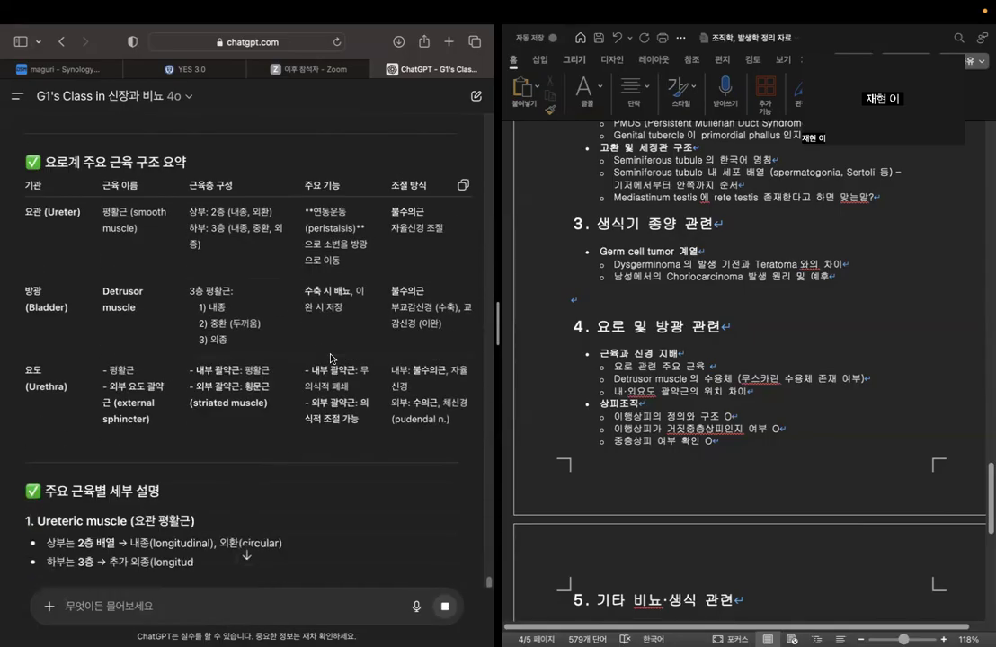
scroll(337, 364, down, 1)
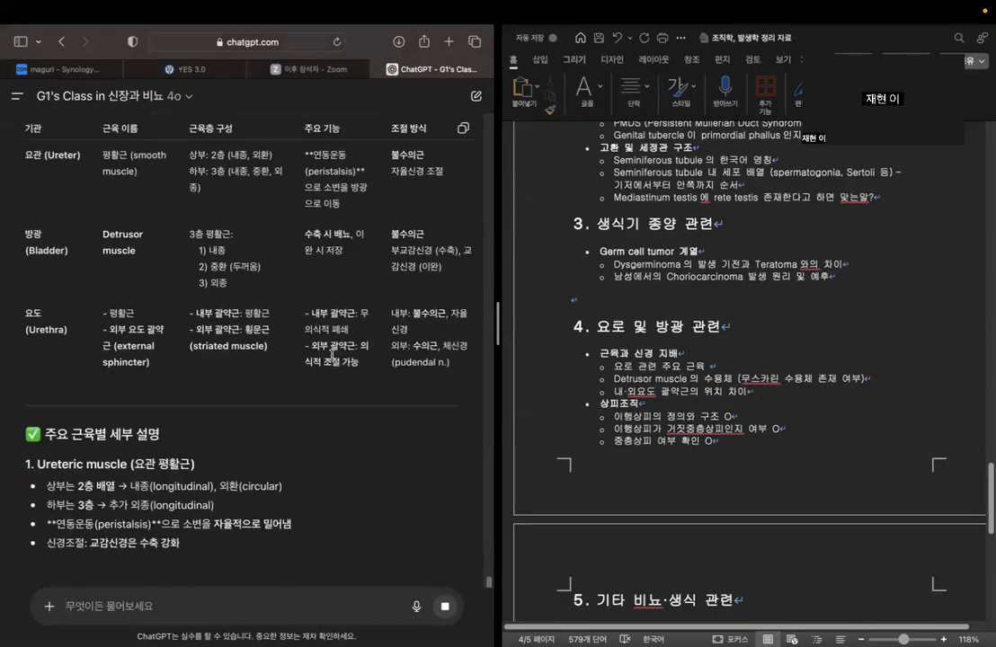
scroll(344, 373, up, 1)
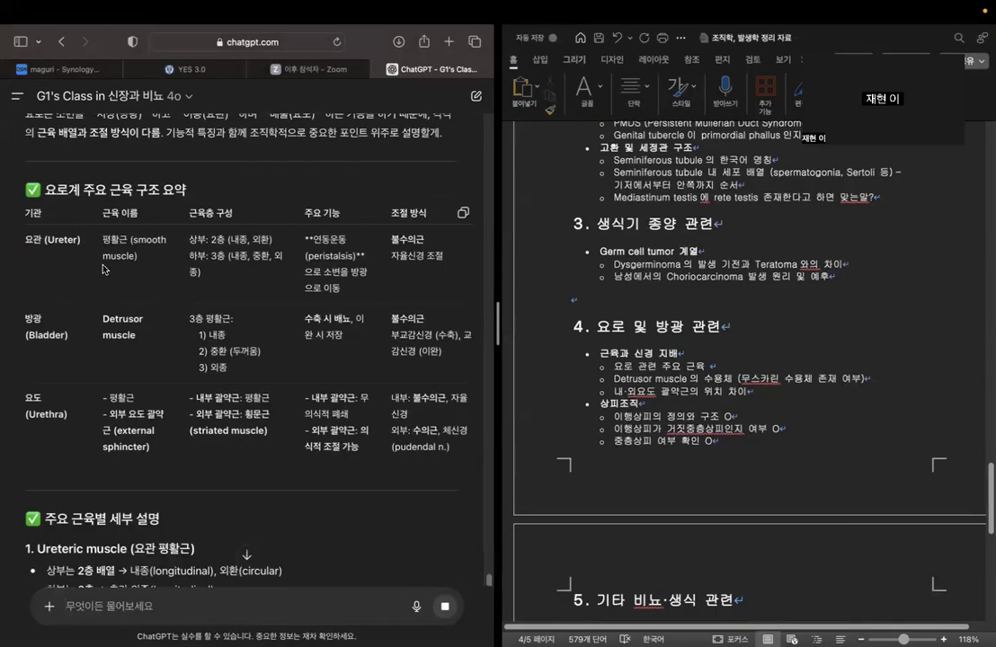
drag(101, 237, 166, 271)
drag(105, 319, 166, 345)
click(165, 347)
drag(389, 238, 443, 290)
drag(392, 398, 452, 447)
click(401, 440)
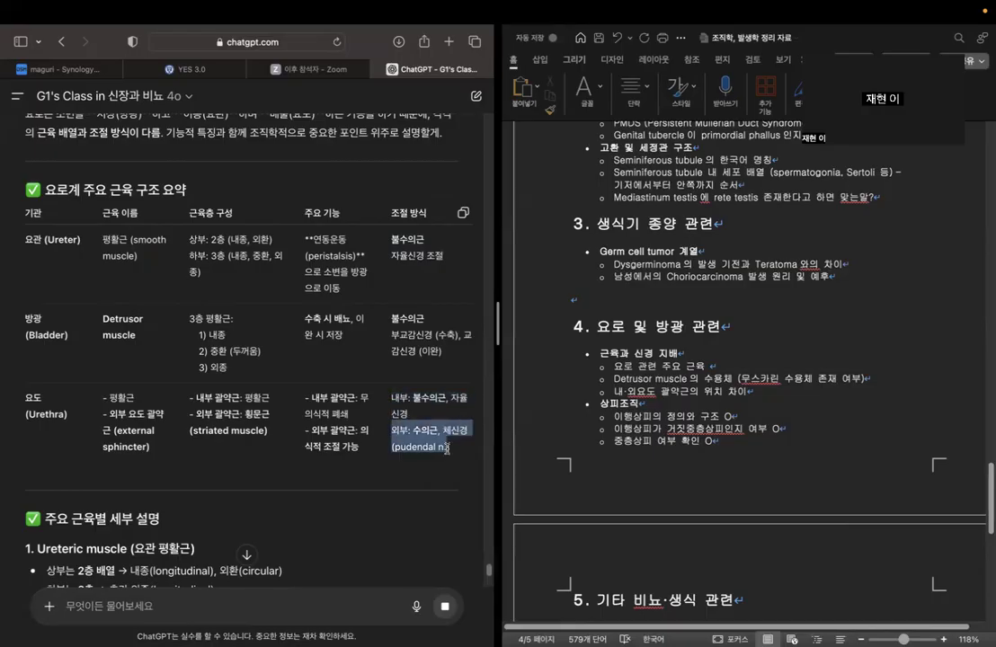
click(440, 430)
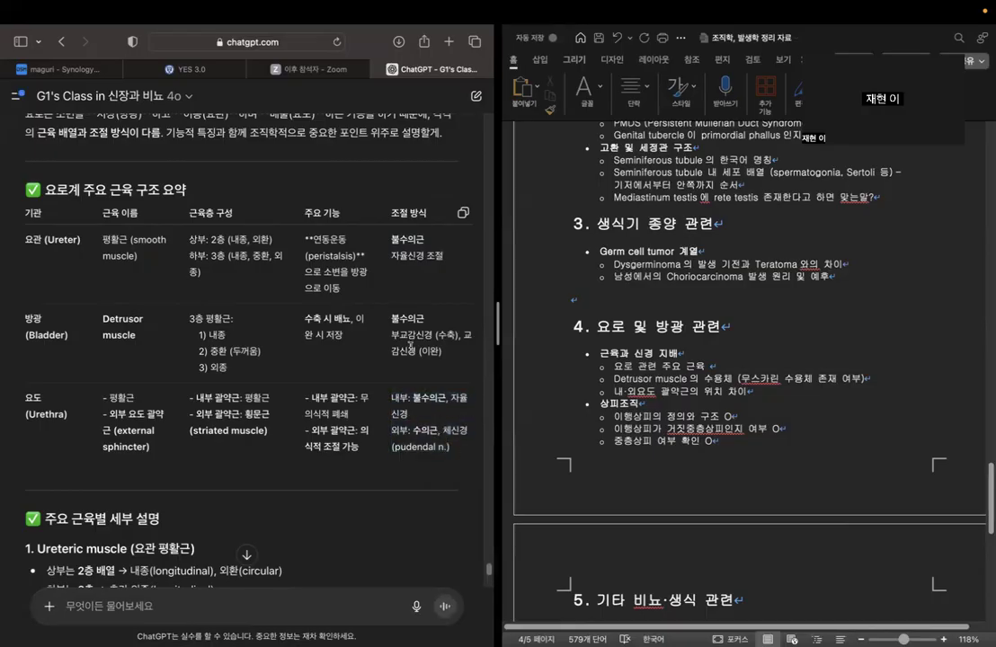
drag(391, 319, 454, 352)
click(453, 351)
Read the detailed muscle explanations, checking the internal and external urethral sphincters' muscle types and features.
scroll(452, 353, down, 5)
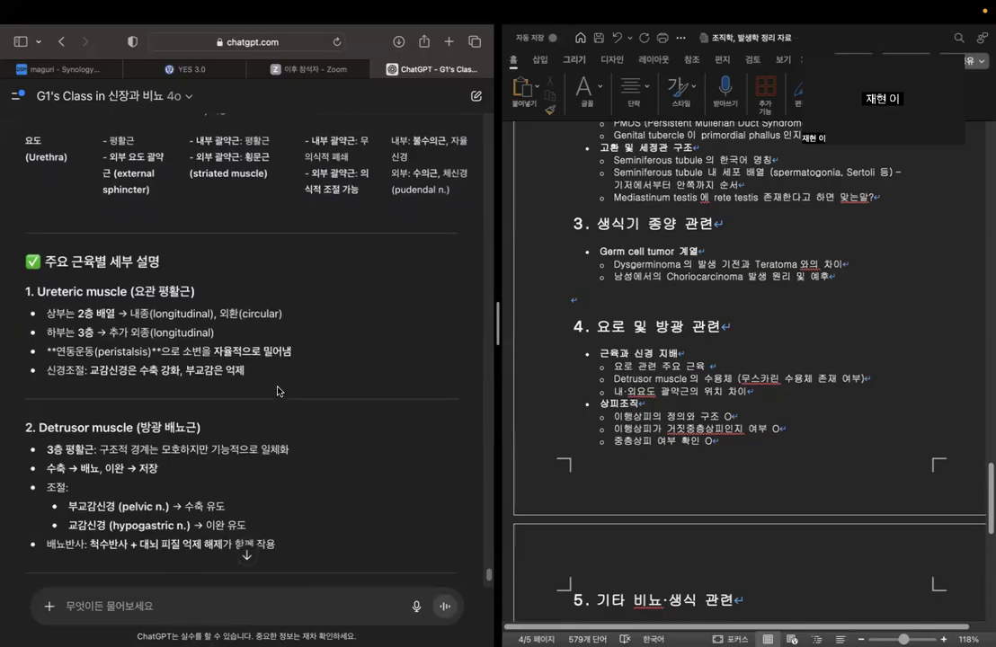
scroll(302, 398, down, 5)
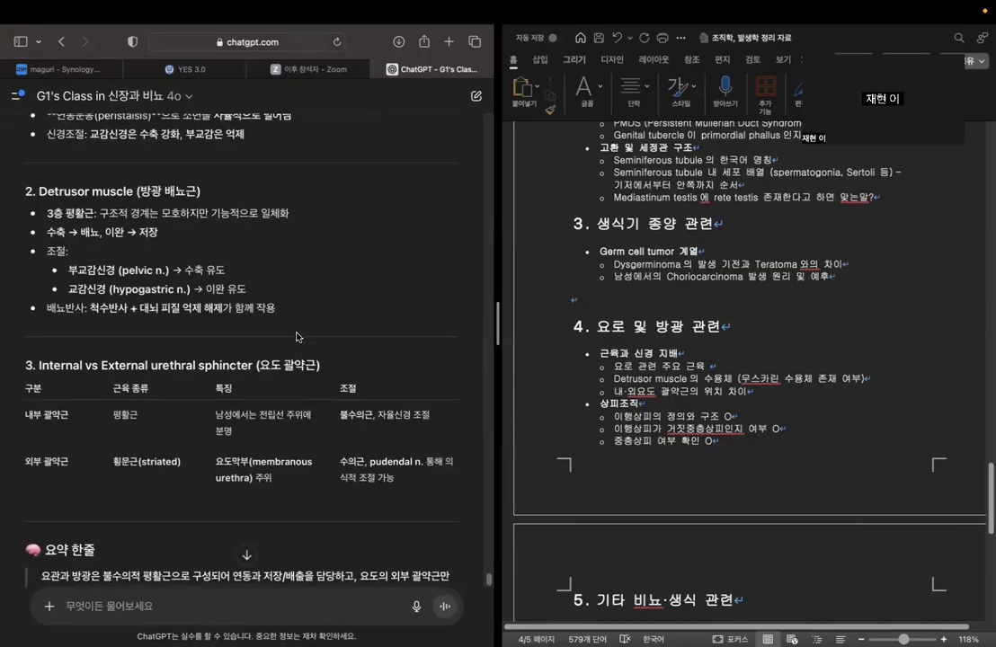
scroll(90, 320, down, 1)
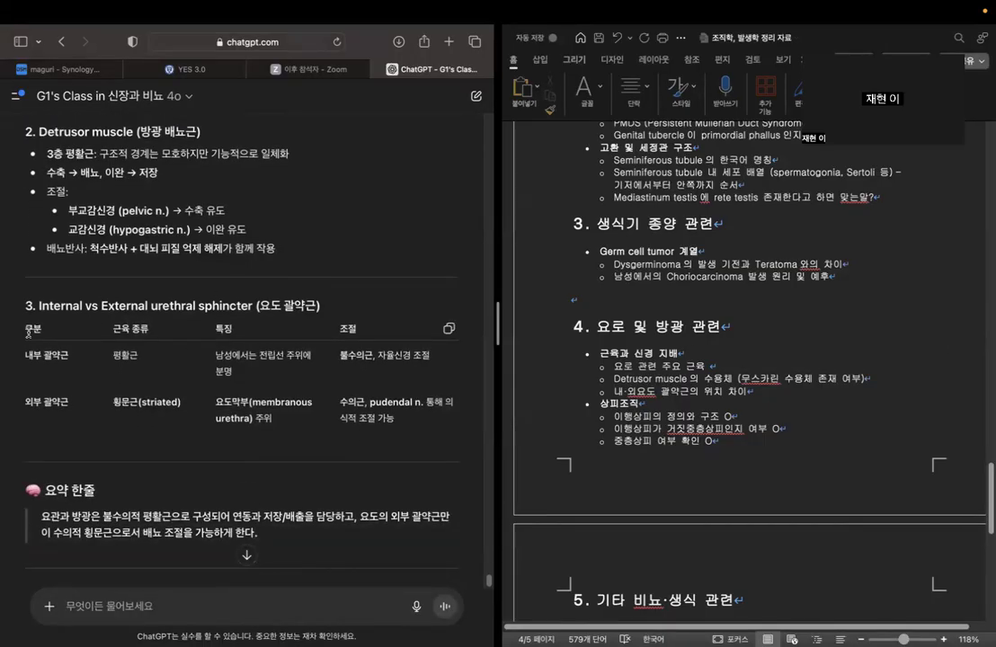
drag(26, 357, 146, 358)
click(144, 367)
drag(26, 403, 175, 405)
click(18, 407)
double_click(115, 404)
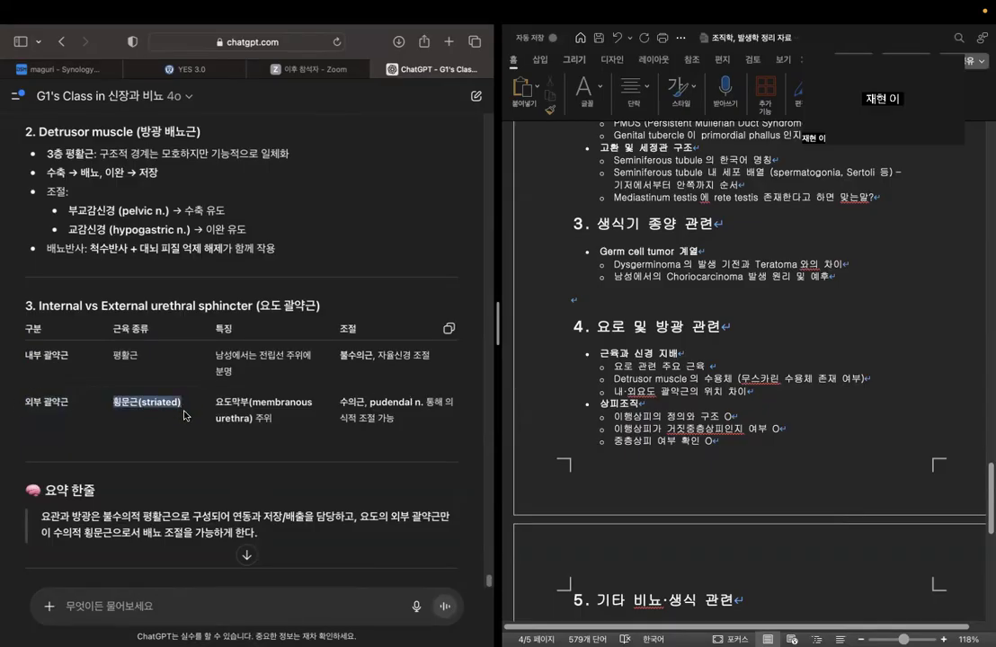
drag(257, 354, 280, 374)
click(281, 381)
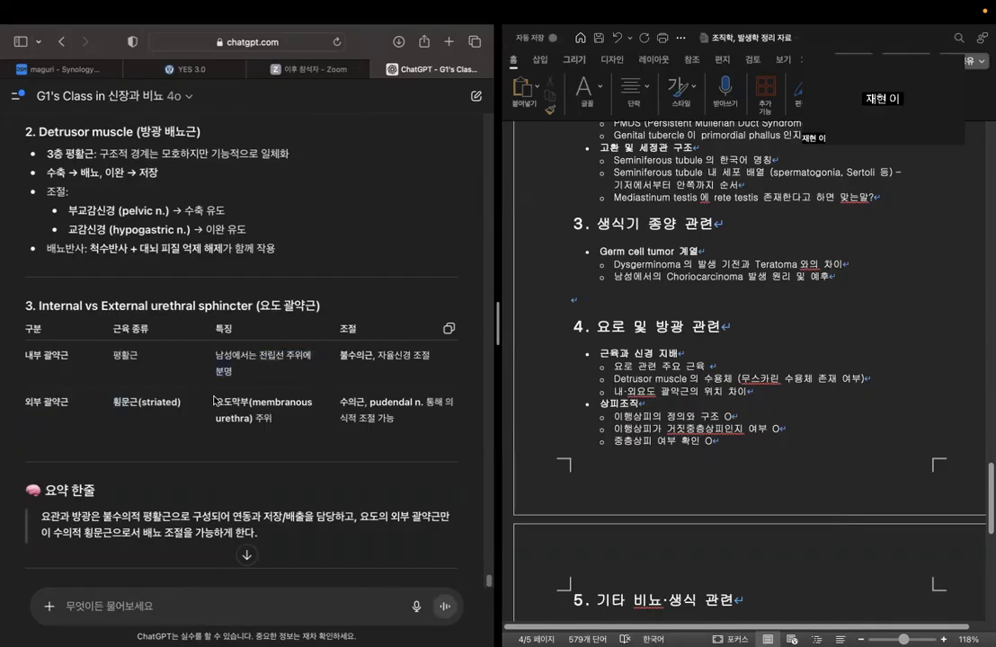
drag(216, 401, 315, 419)
click(316, 418)
scroll(390, 412, down, 3)
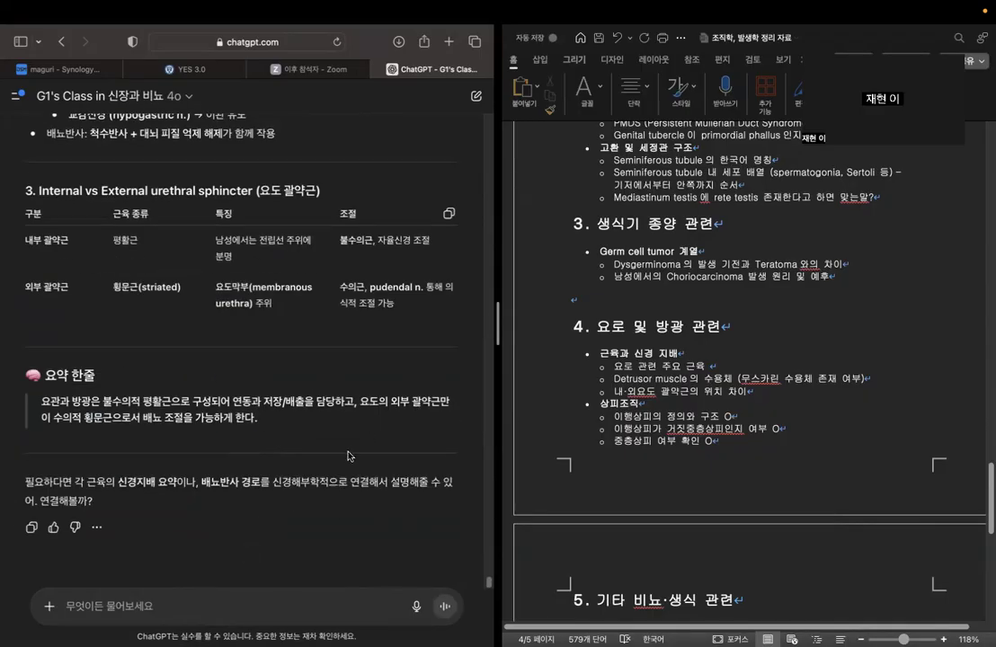
Add "O" after the outline items "요로 관련 주요 근육" and "내·외요도 괄약근의 위치 차이".
click(717, 365)
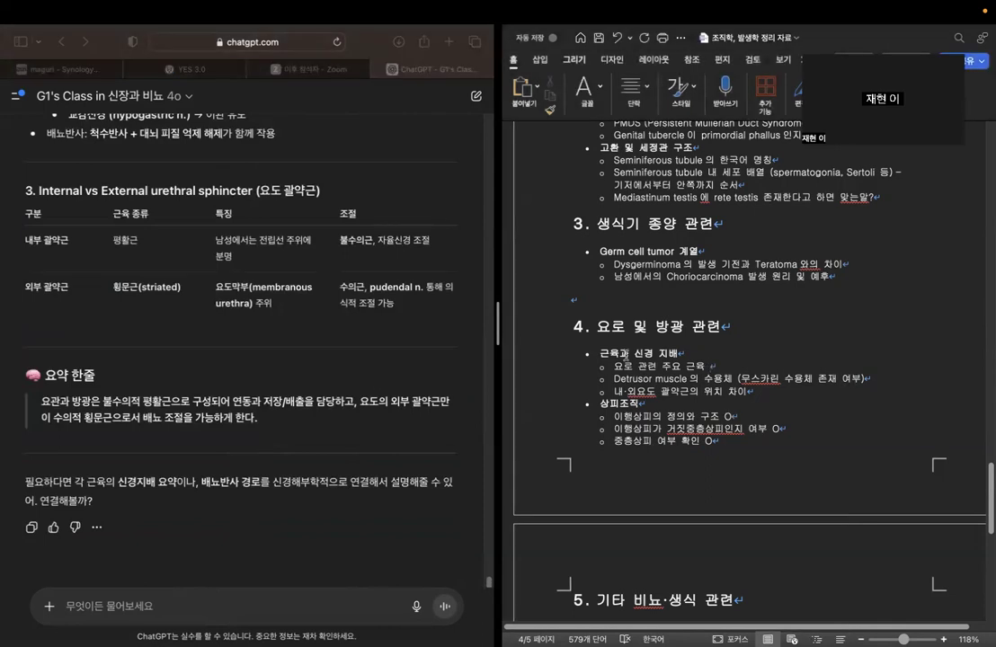
click(875, 379)
click(811, 393)
click(777, 367)
text(ㅒ)
key(BackSpace)
text(O)
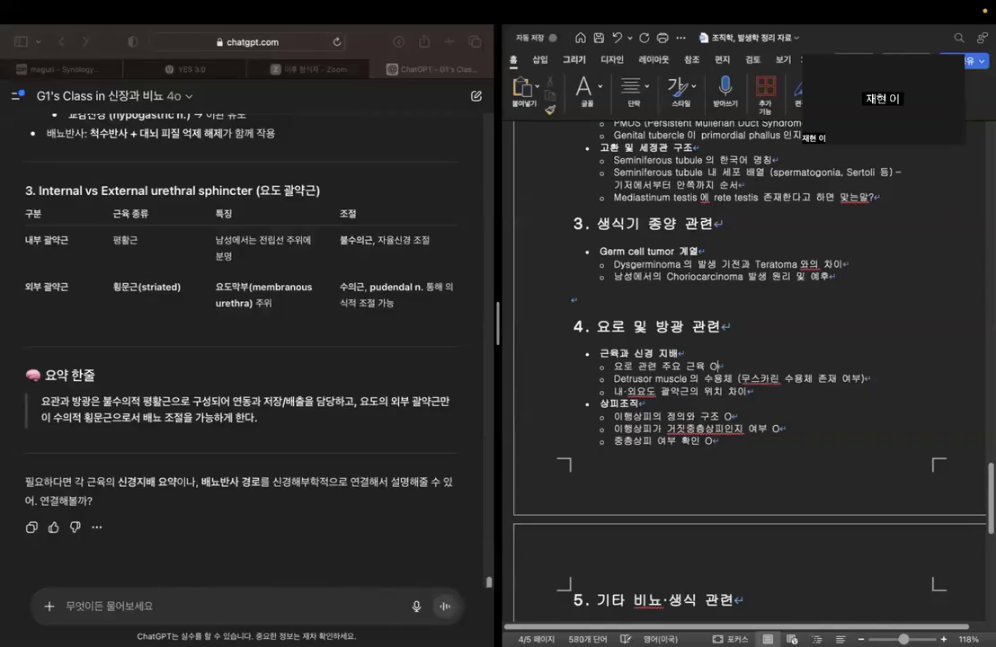
click(778, 397)
text(O)
Ask the chatbot "내요도 괄약근과 외요도 괄약근의 위치 차이를 좀 더 상세하게 설명해줘".
click(258, 518)
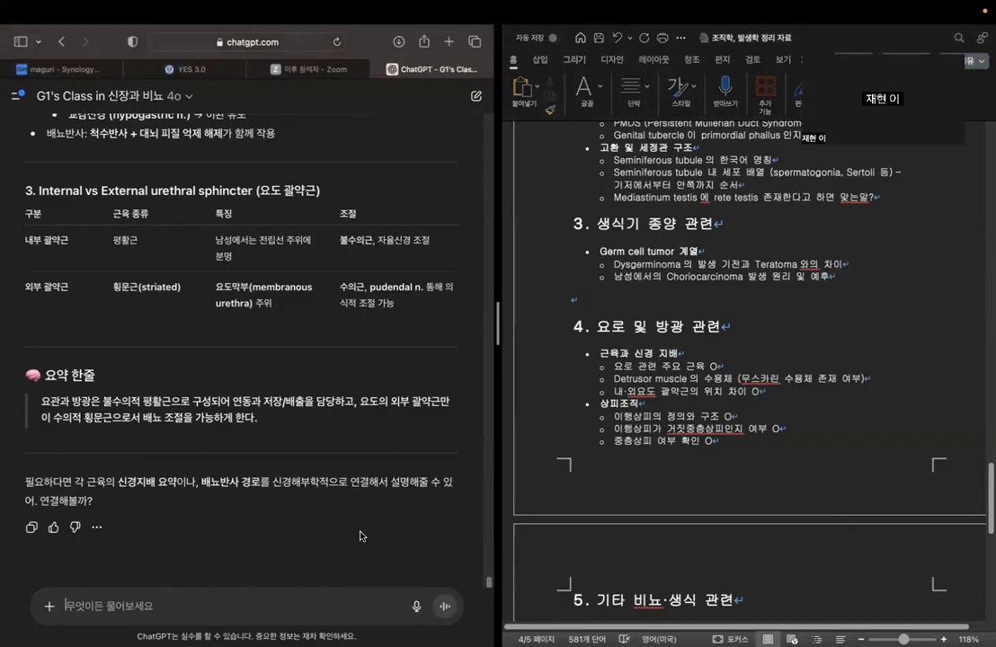
text(so)
key(BackSpace)
key(BackSpace)
key(Caps_Lock)
text(내욛호)
key(BackSpace)
key(BackSpace)
text(요도 ㄱ)
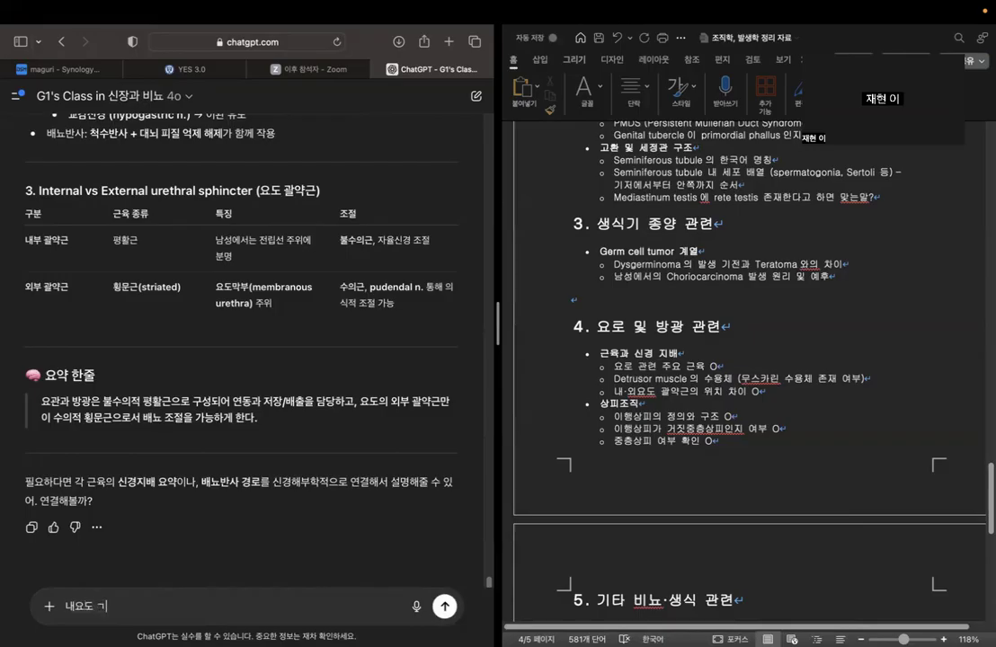
key(BackSpace)
text(괄약근과 외요도 괄예)
key(BackSpace)
text(약근의 이)
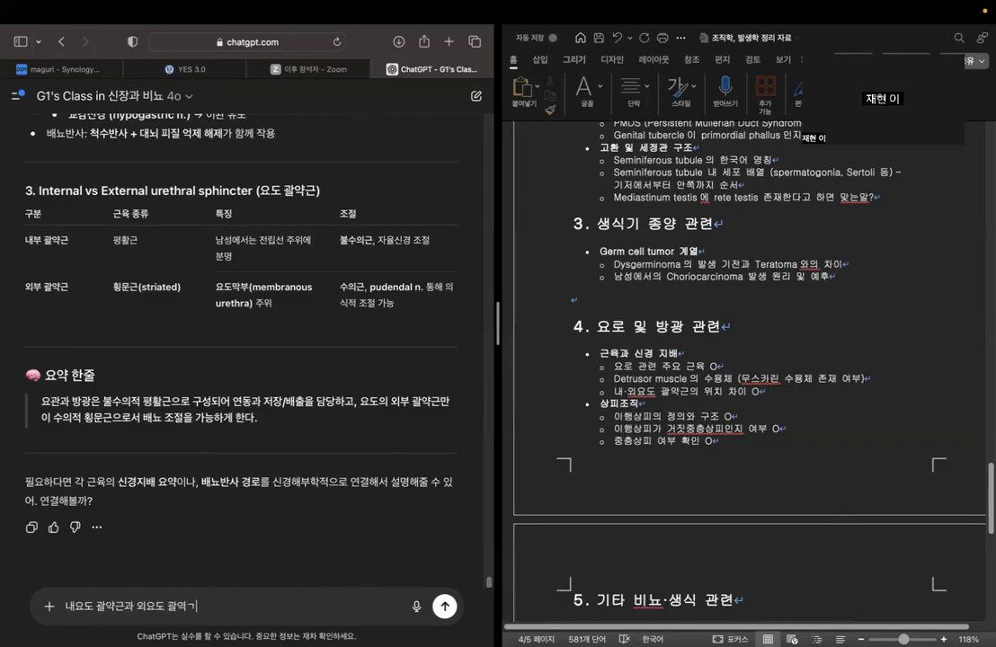
key(BackSpace)
text(위치 치)
key(BackSpace)
text(차이를 좀 더 )
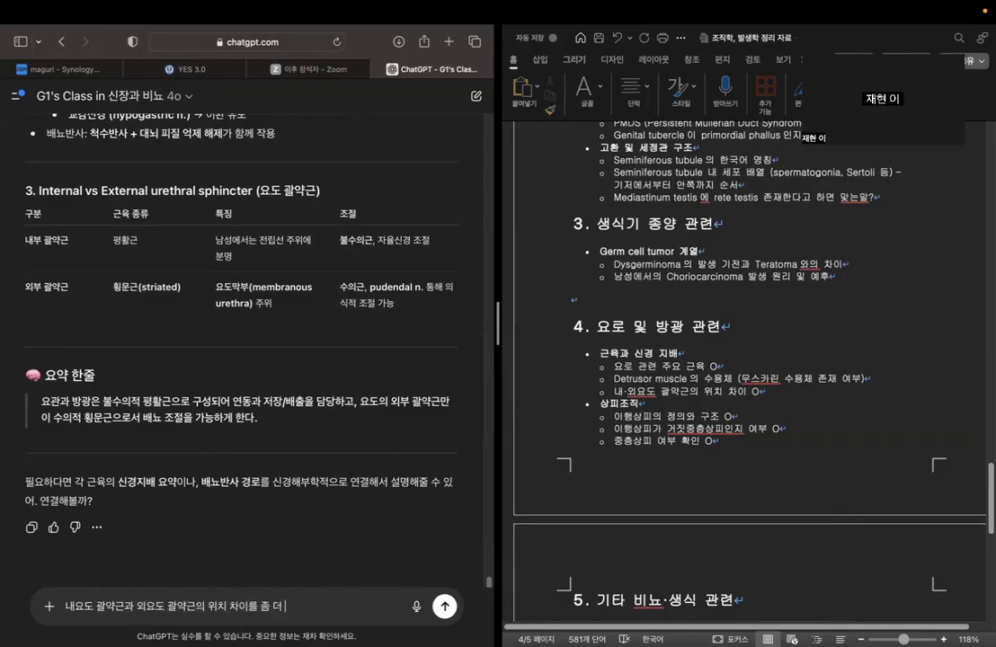
text(상세하게 설명해줘)
key(Return)
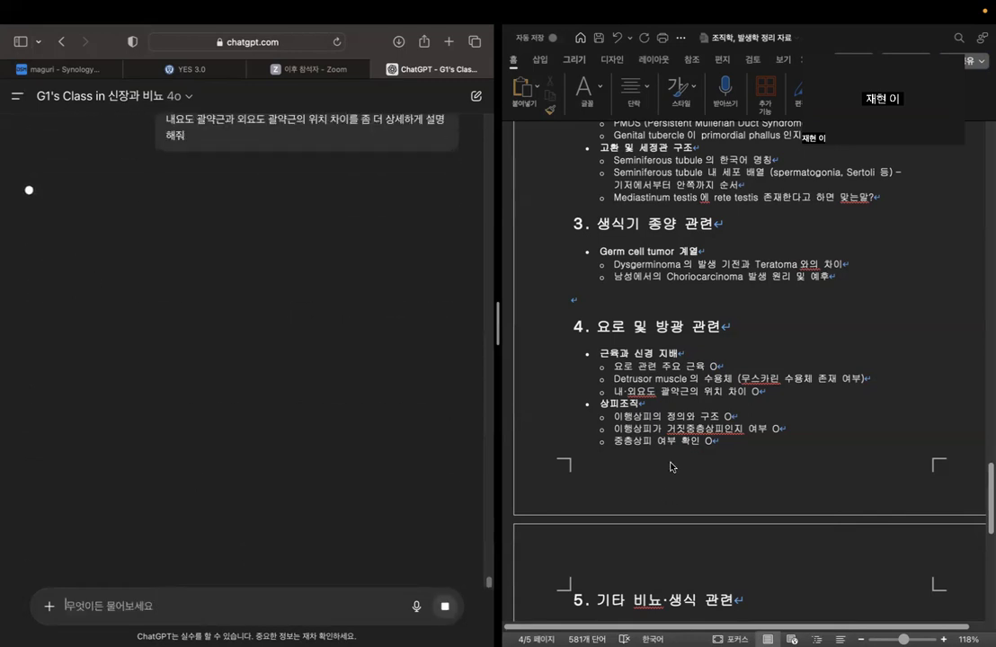
Replace the "O" after "내·외요도 괄약근의 위치 차이" with a colon.
click(809, 391)
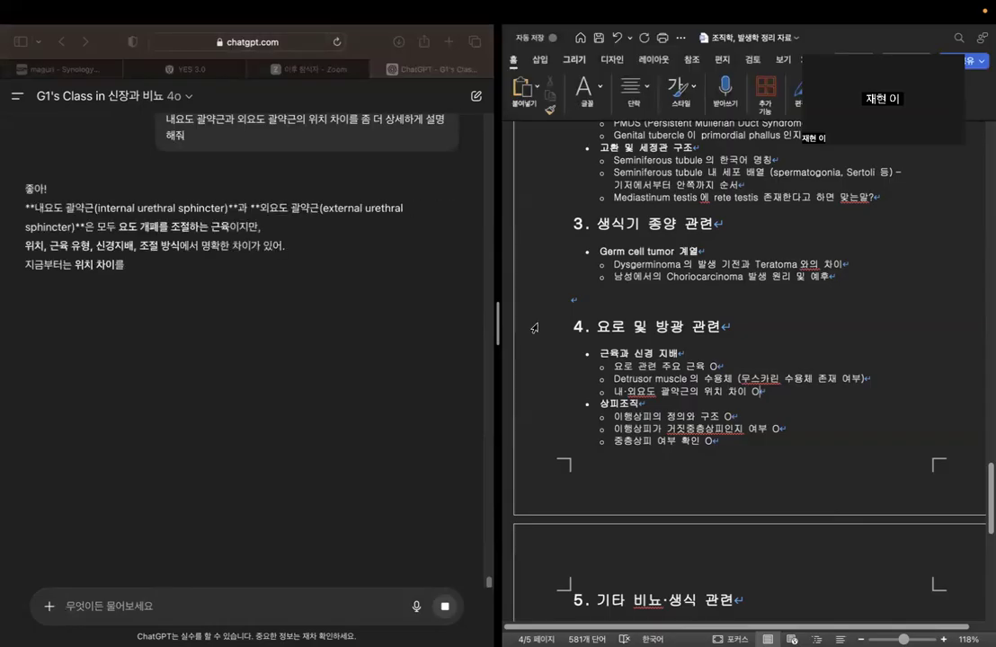
key(BackSpace)
key(BackSpace)
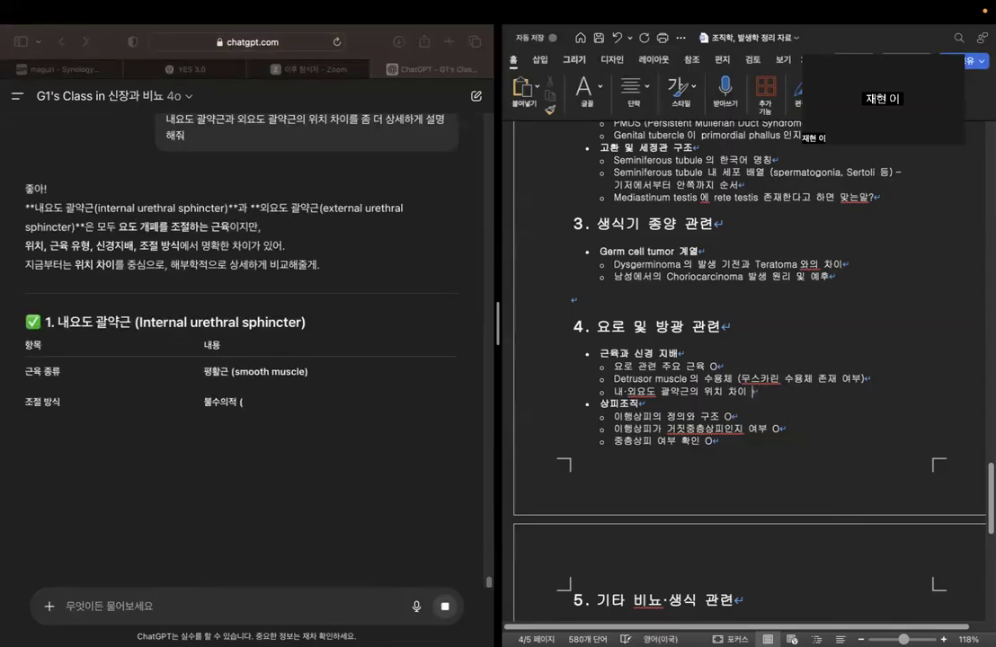
text(:)
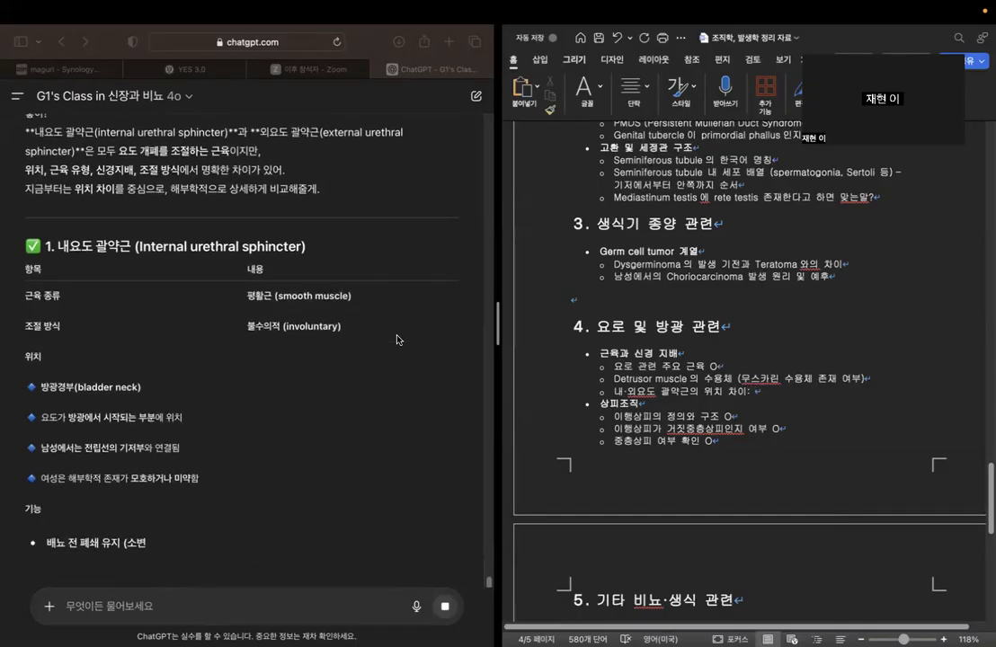
Read the chatbot's internal urethral sphincter section, checking its location, function and nerve supply.
click(250, 297)
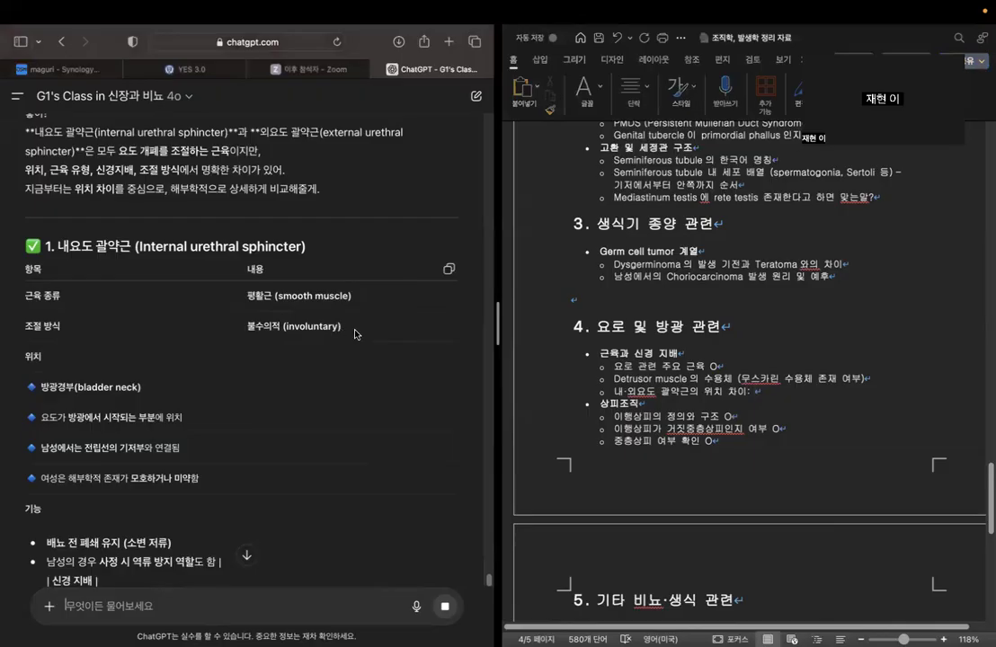
scroll(205, 369, down, 3)
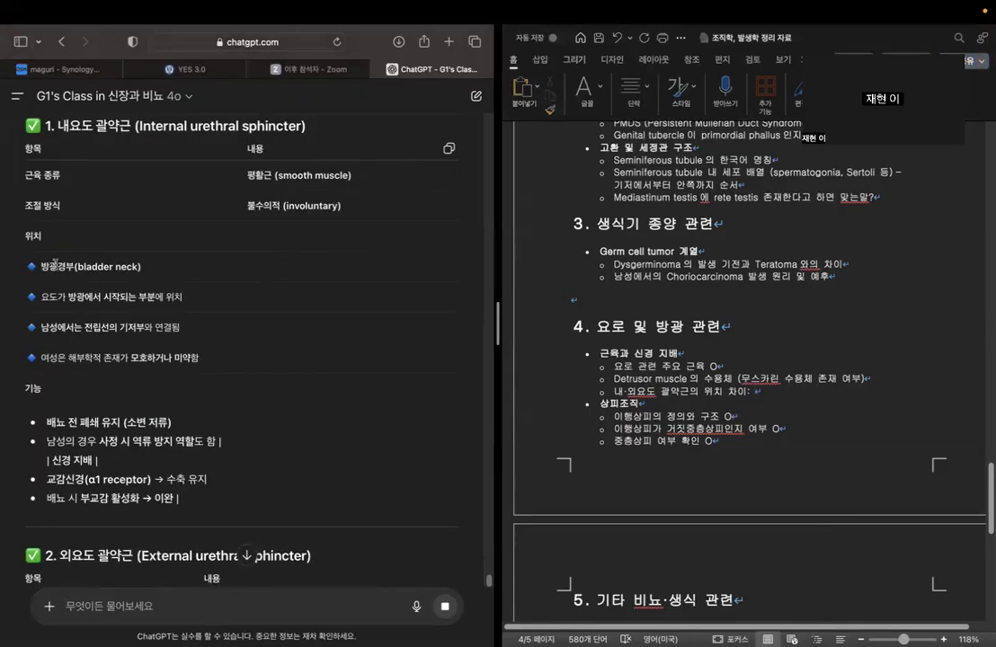
drag(74, 266, 141, 266)
drag(43, 297, 180, 298)
scroll(207, 304, down, 1)
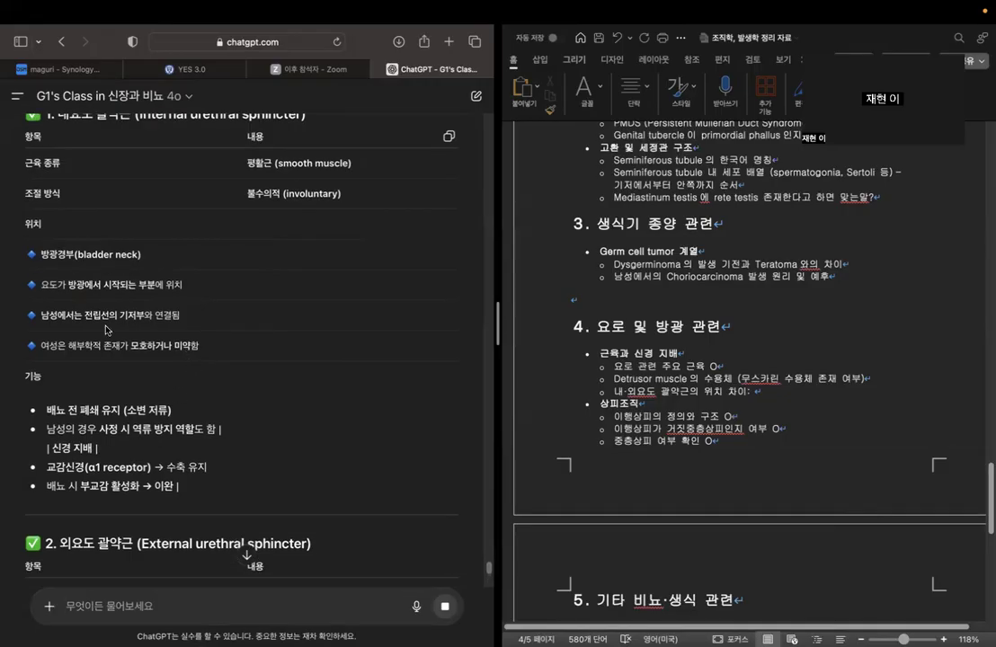
scroll(157, 387, down, 5)
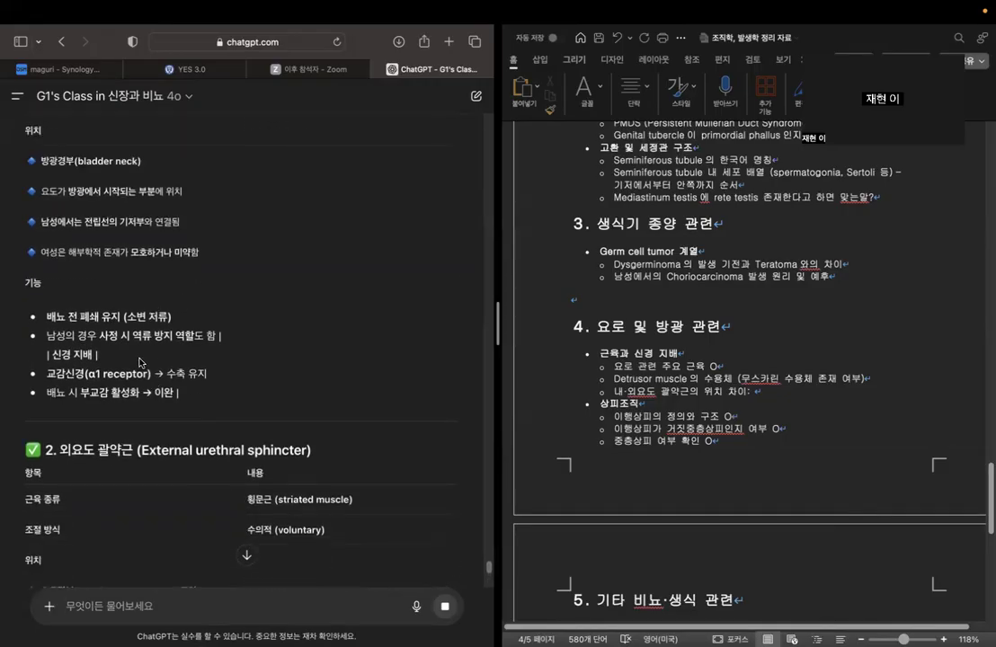
drag(53, 373, 226, 375)
click(227, 375)
scroll(184, 389, down, 2)
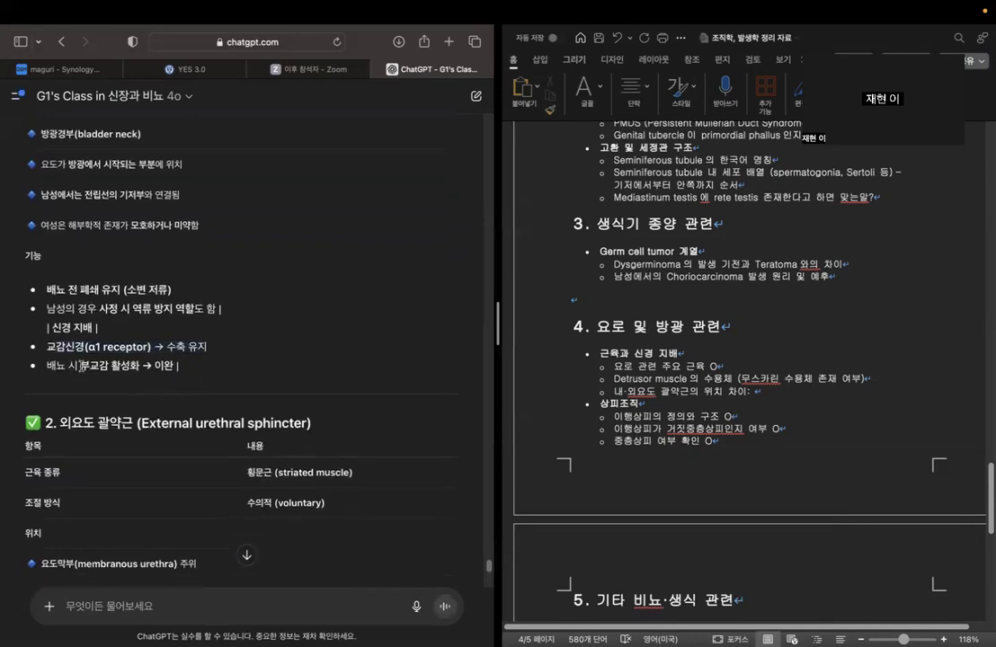
Read the external urethral sphincter section, the anatomical location comparison and the diagram of both sphincters relative to the prostate.
scroll(211, 379, down, 2)
scroll(212, 380, down, 3)
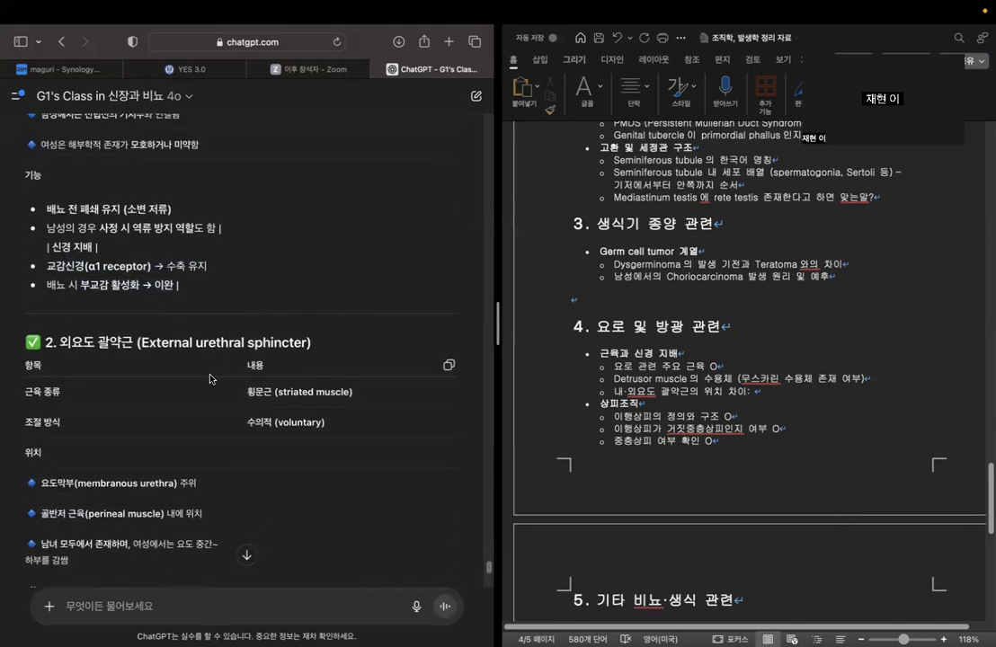
scroll(208, 379, down, 2)
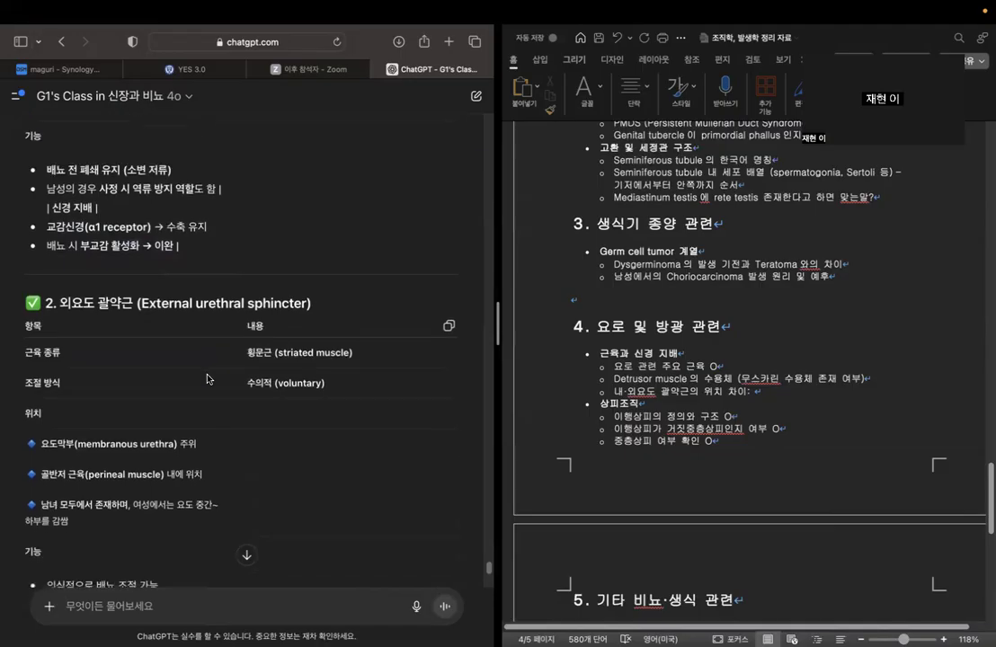
scroll(208, 379, down, 5)
scroll(186, 399, down, 6)
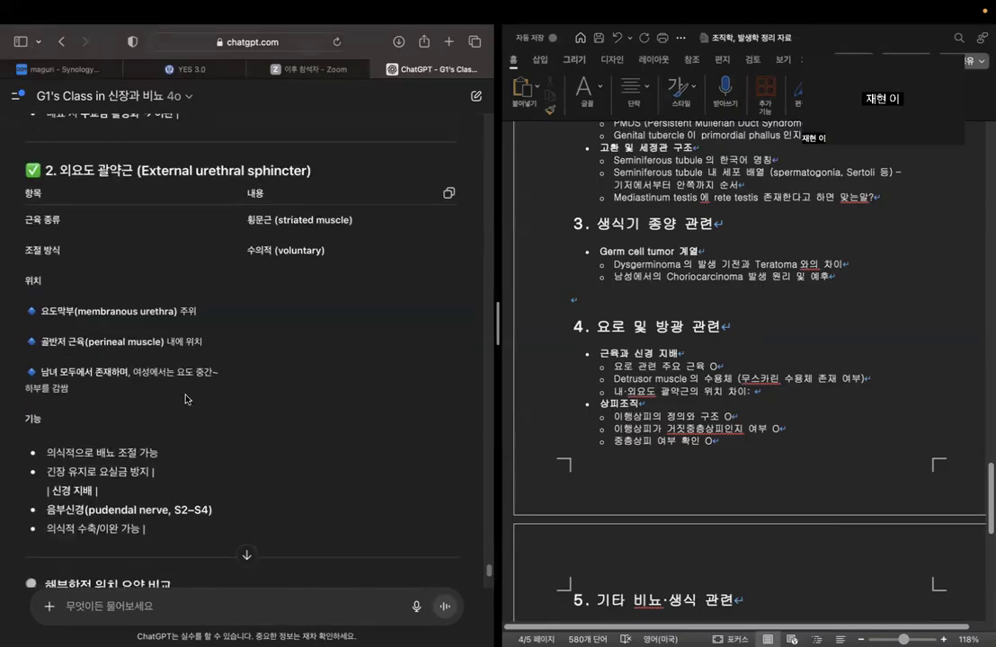
scroll(187, 397, up, 12)
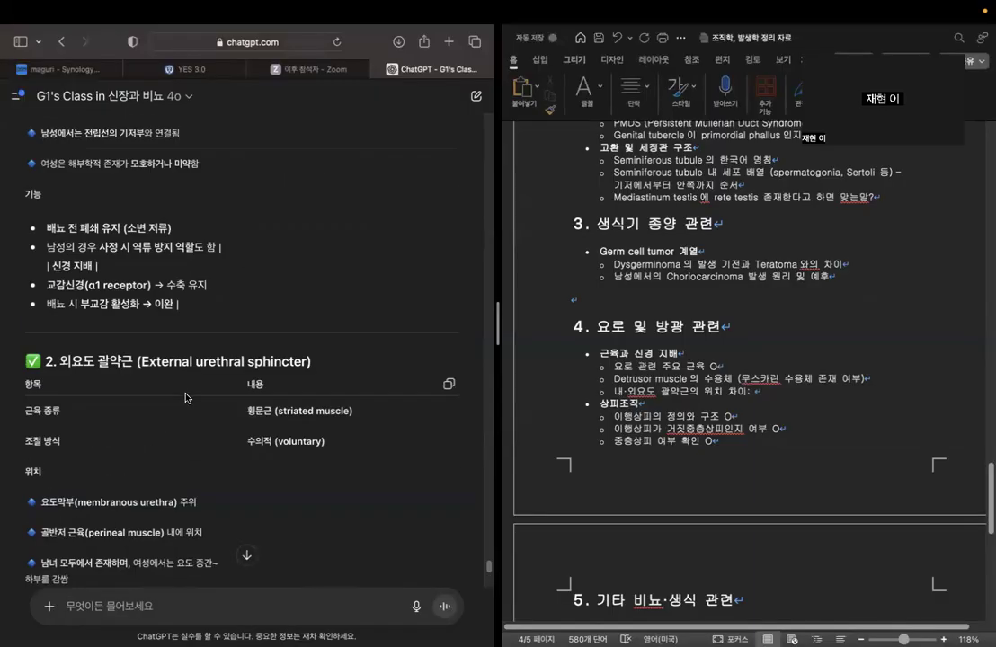
scroll(186, 398, down, 15)
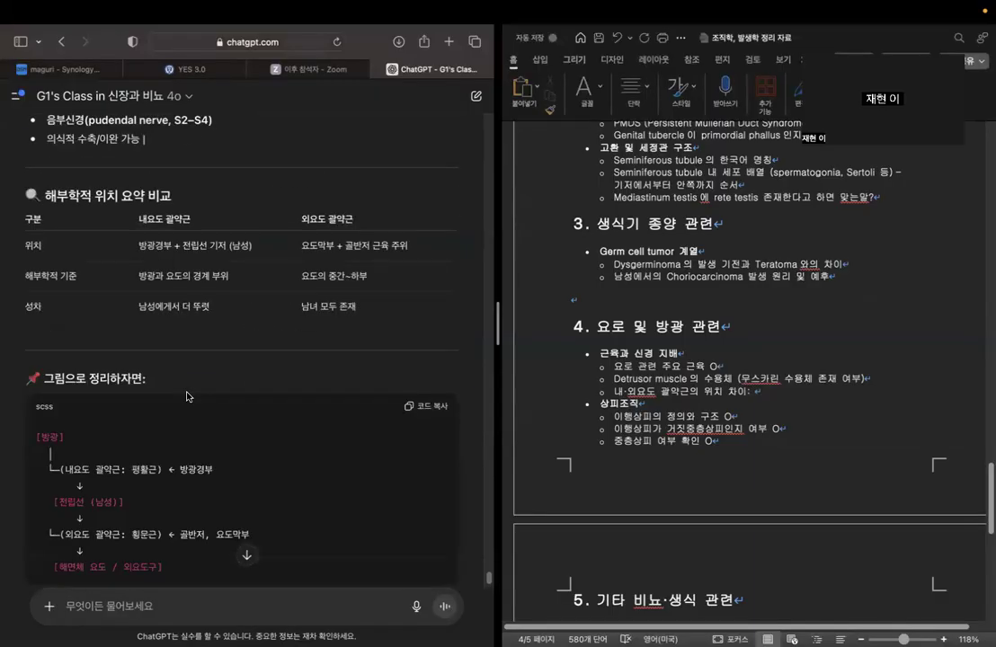
scroll(187, 396, down, 6)
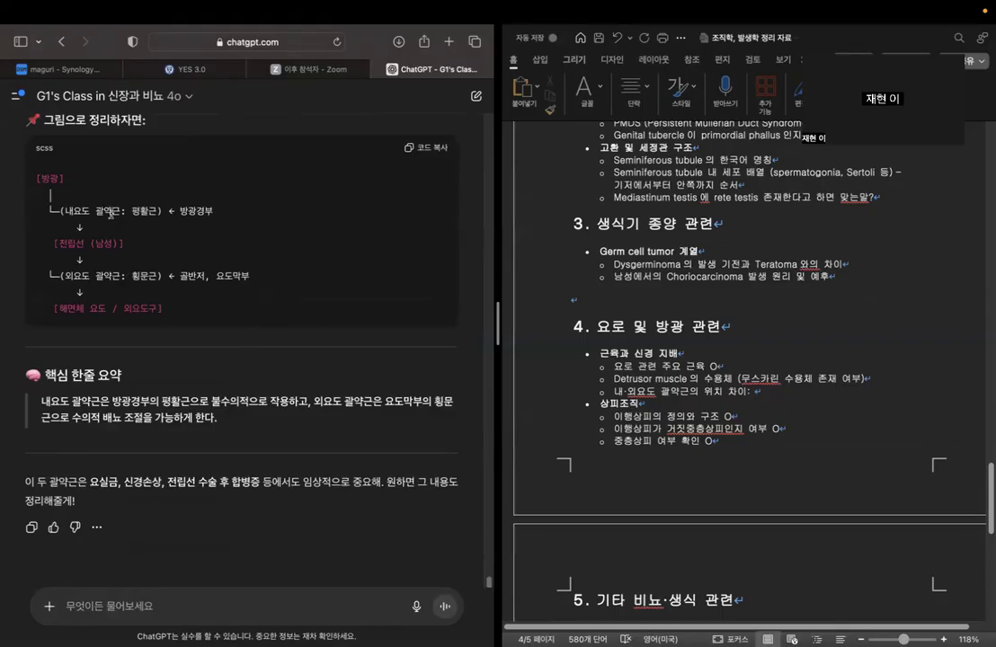
drag(63, 211, 220, 285)
click(227, 286)
Add "전립선 기준으로 위 아래." after the colon of the outline item "내·외요도 괄약근의 위치 차이".
click(782, 390)
text(전립선 기준으로 위 아래.)
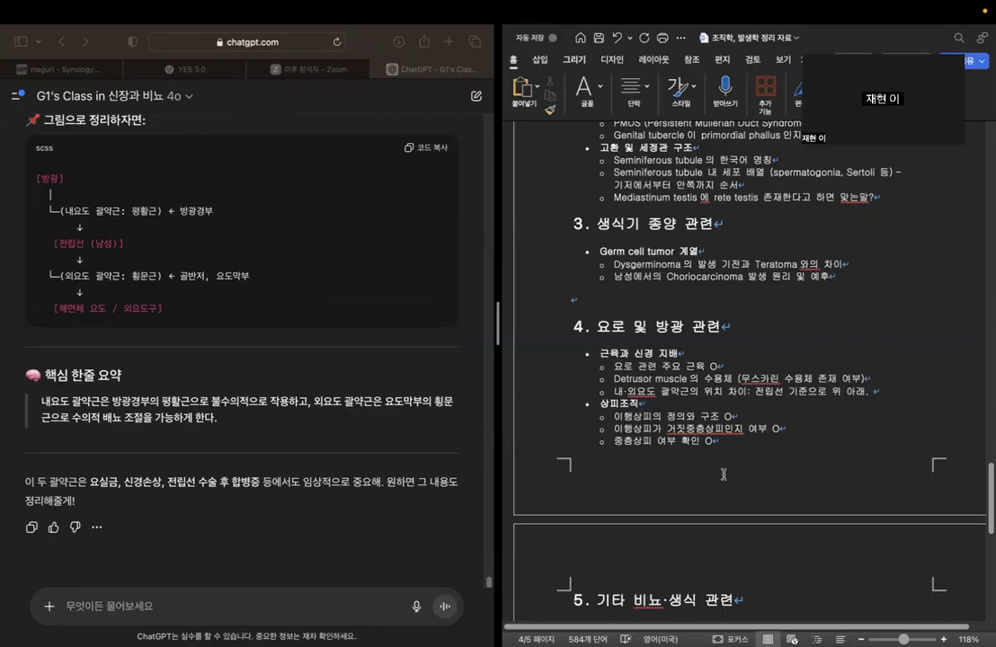
drag(756, 392, 817, 399)
click(608, 403)
Review the outline from section 4 through section 5, "기타 비뇨·생식 관련", checking the prostatectomy and prostate staging questions.
scroll(710, 301, up, 1)
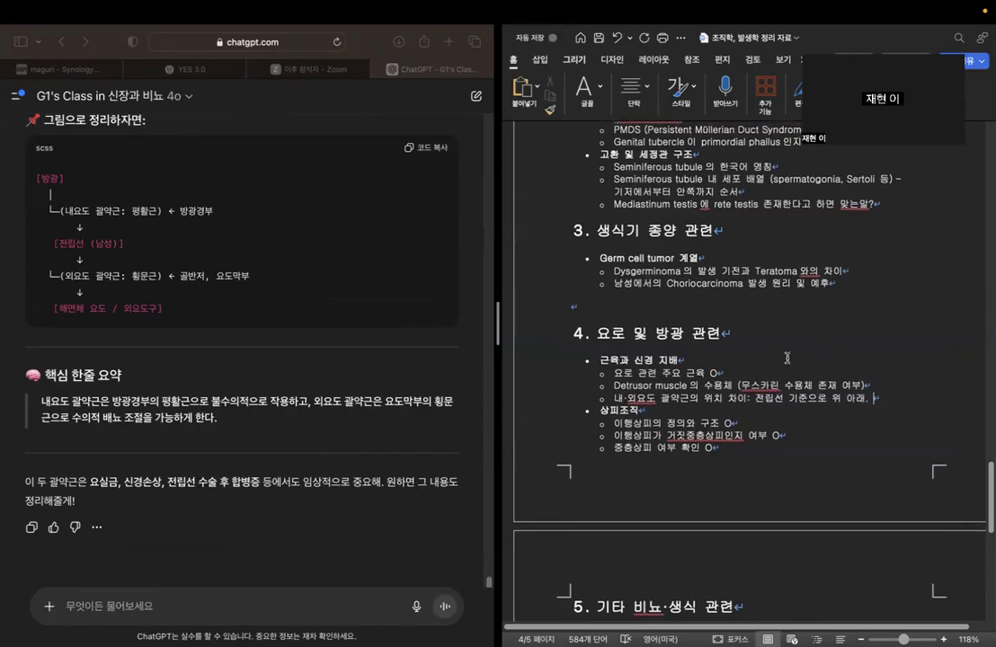
scroll(823, 359, down, 5)
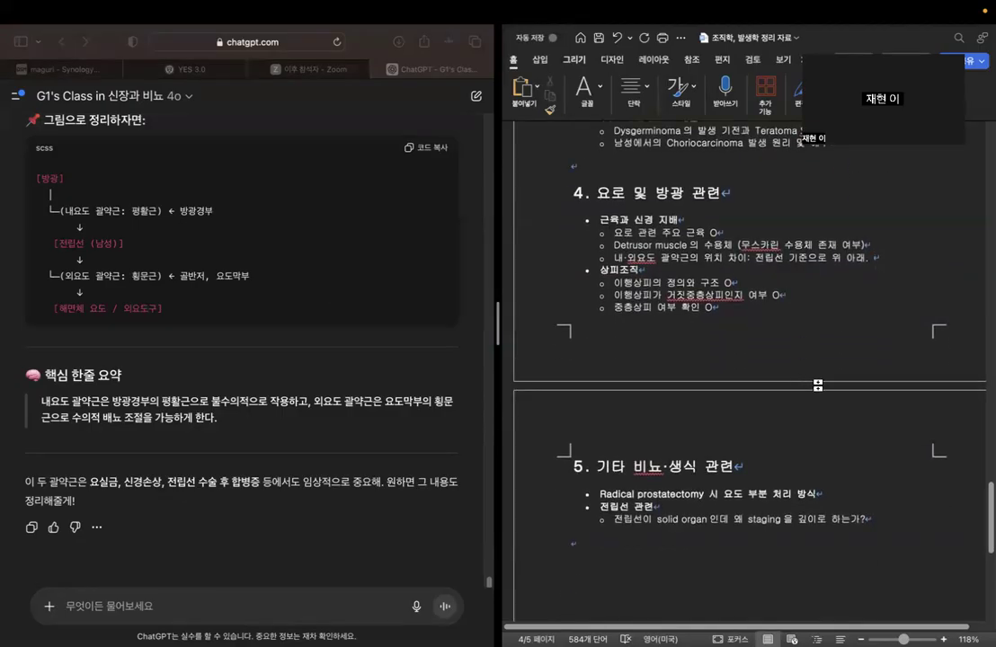
scroll(805, 381, down, 2)
scroll(813, 381, down, 3)
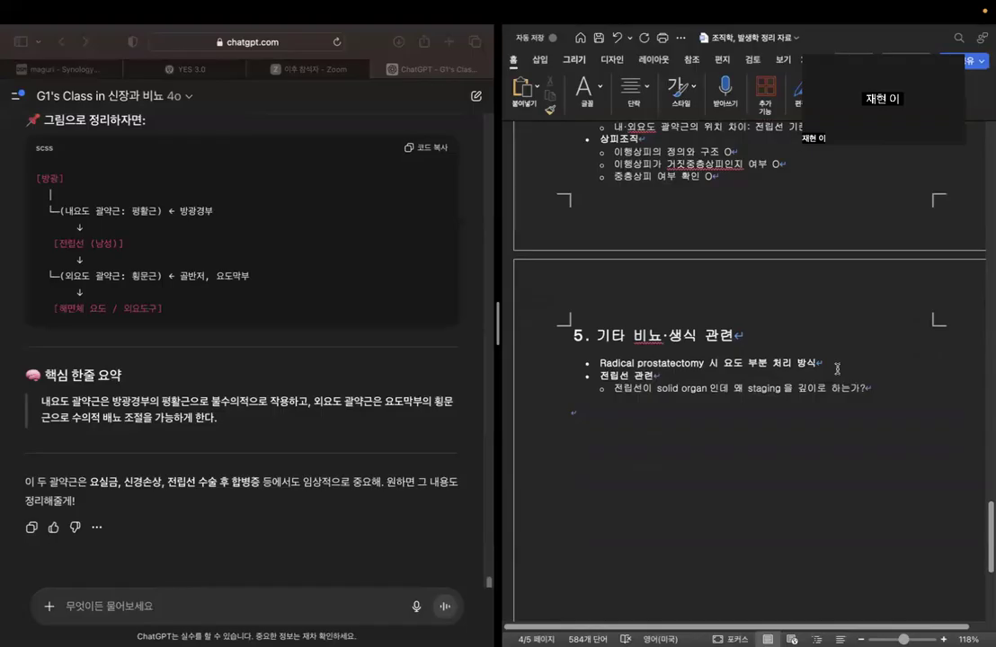
click(860, 410)
click(269, 548)
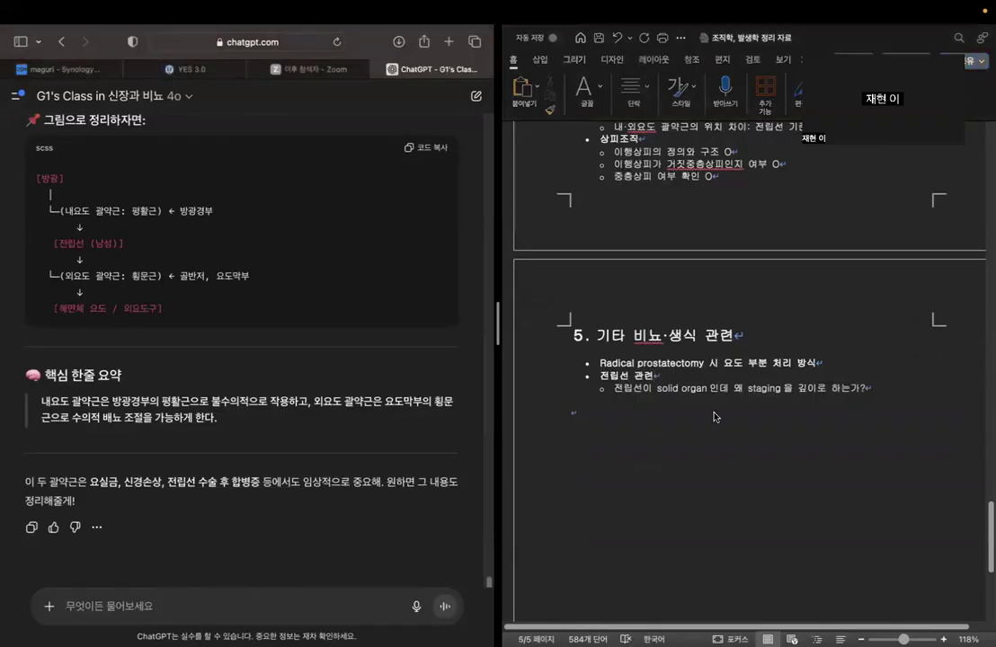
click(602, 349)
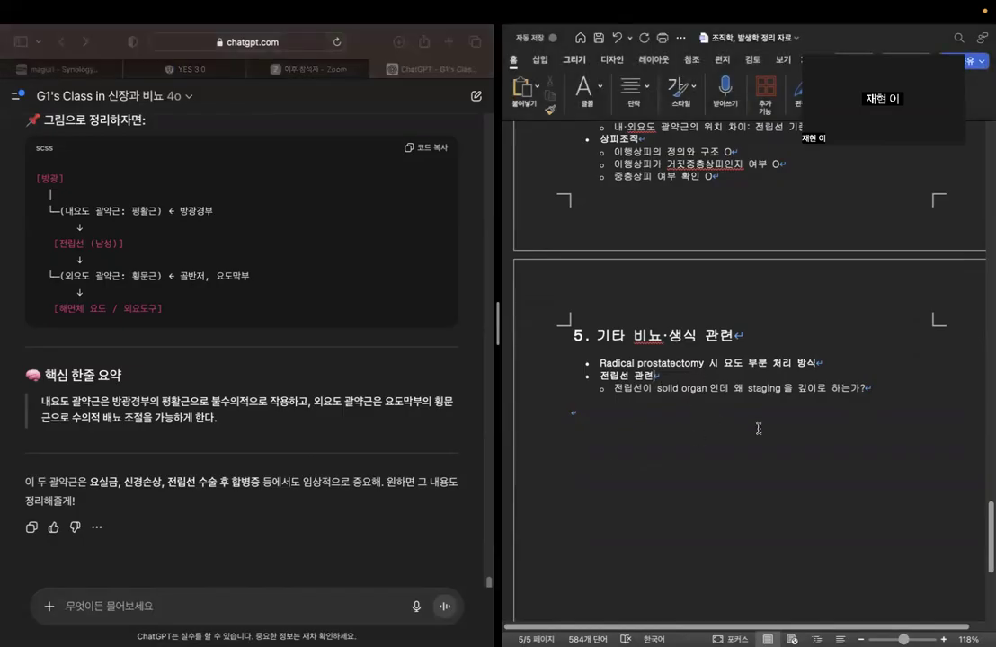
Ask the chatbot "전립선은 solid organ이 맞지>".
click(211, 621)
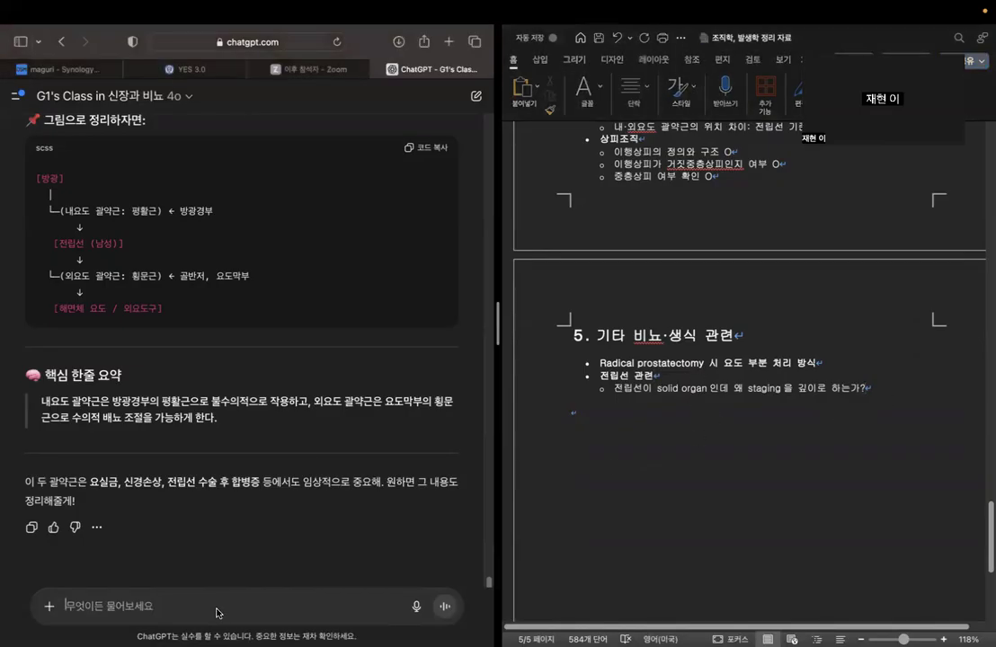
text(젠)
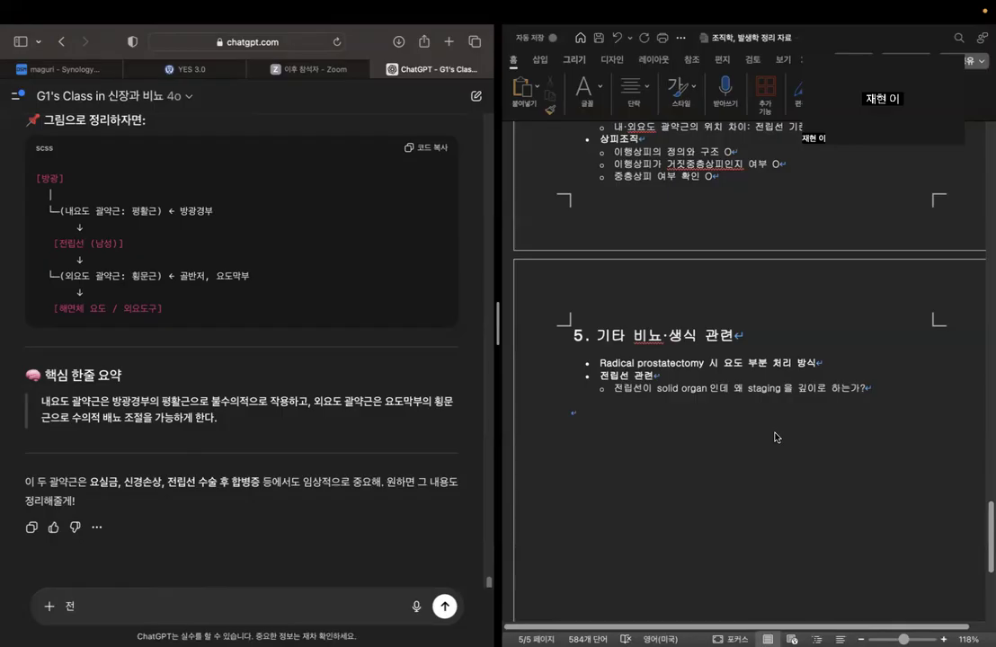
click(889, 410)
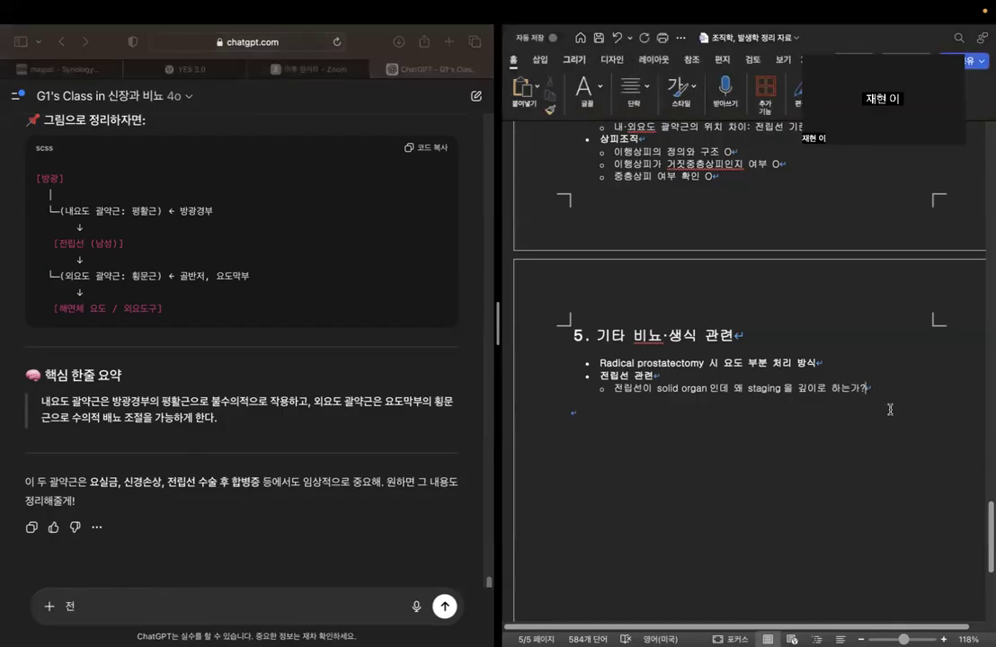
click(162, 595)
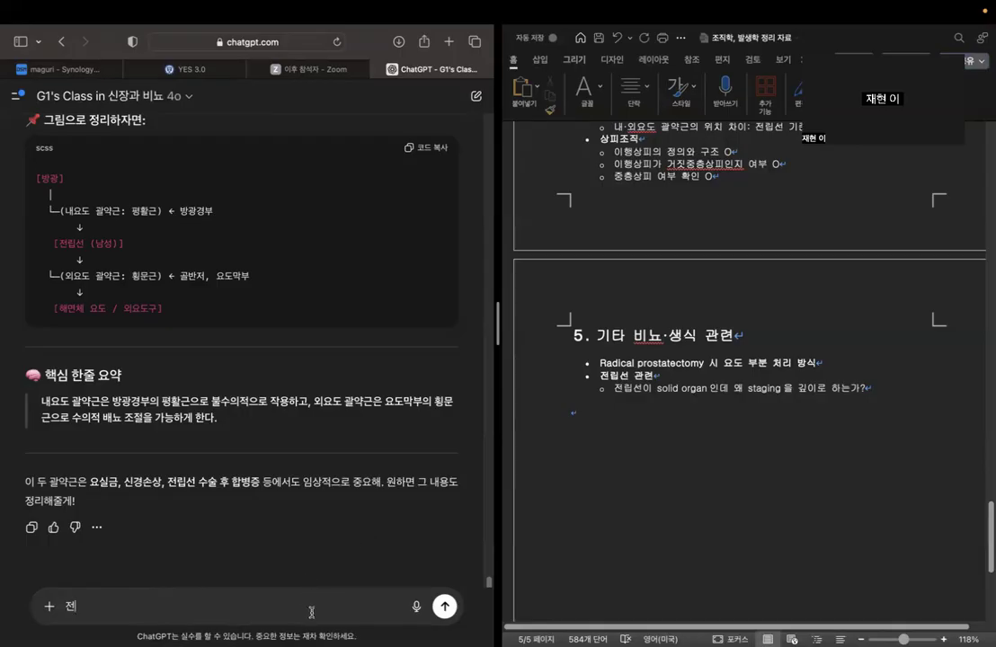
text(립선)
key(BackSpace)
key(BackSpace)
text(전립선은 solid organd이 매지>)
key(Return)
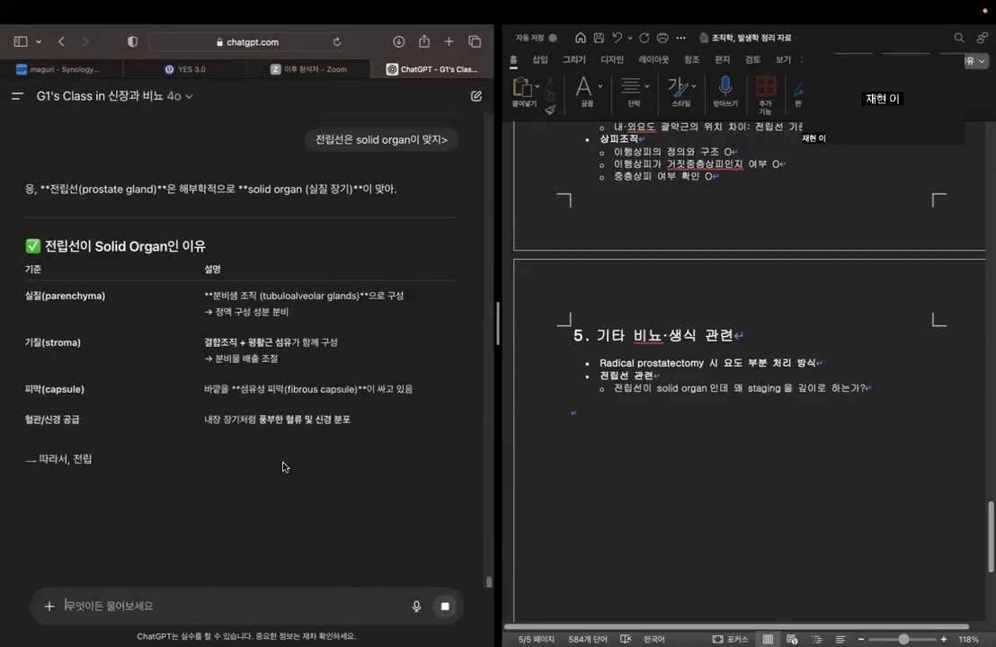
Read why the prostate counts as a solid organ and how solid and hollow organs differ.
scroll(296, 494, down, 2)
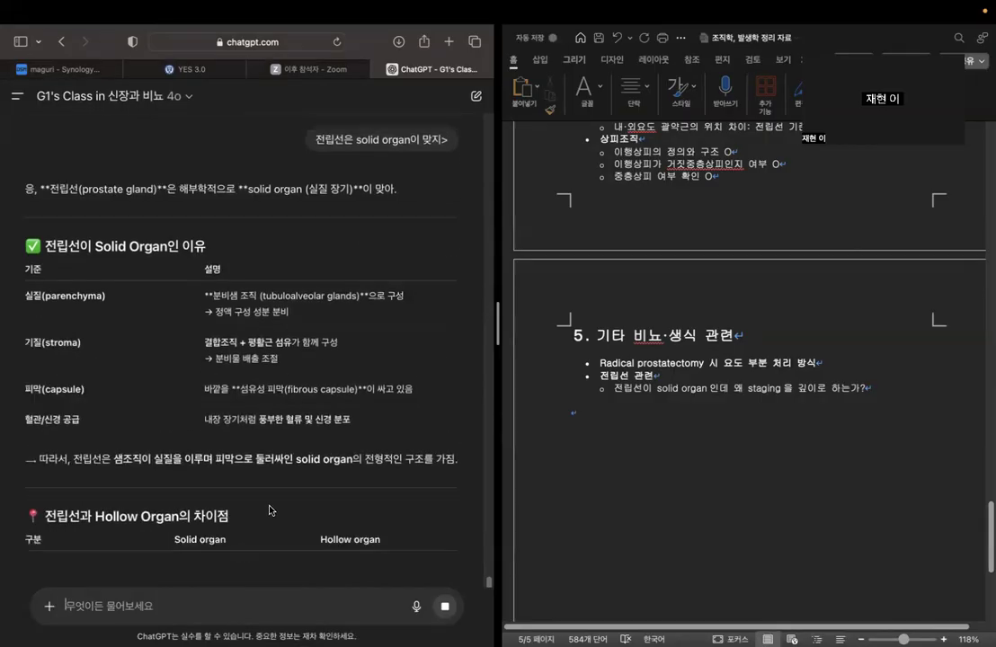
scroll(265, 508, down, 2)
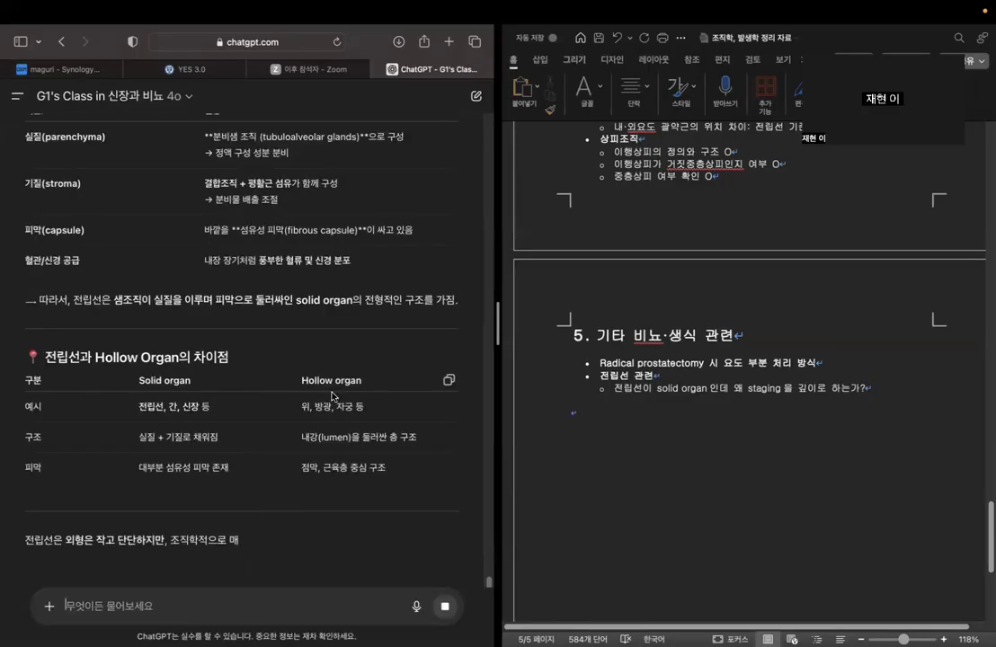
double_click(323, 406)
click(404, 408)
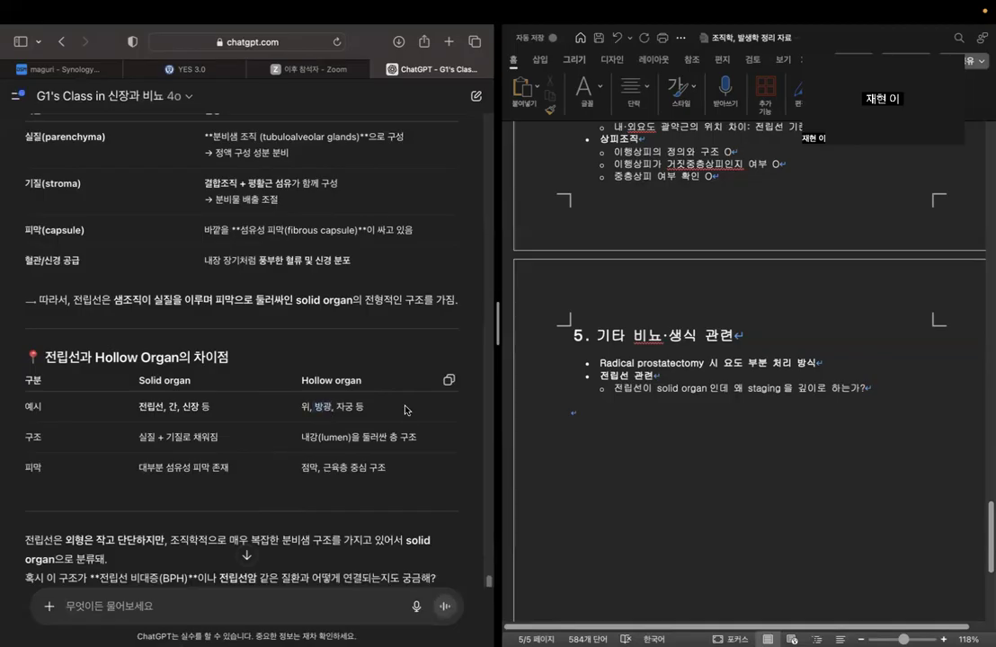
scroll(359, 413, down, 2)
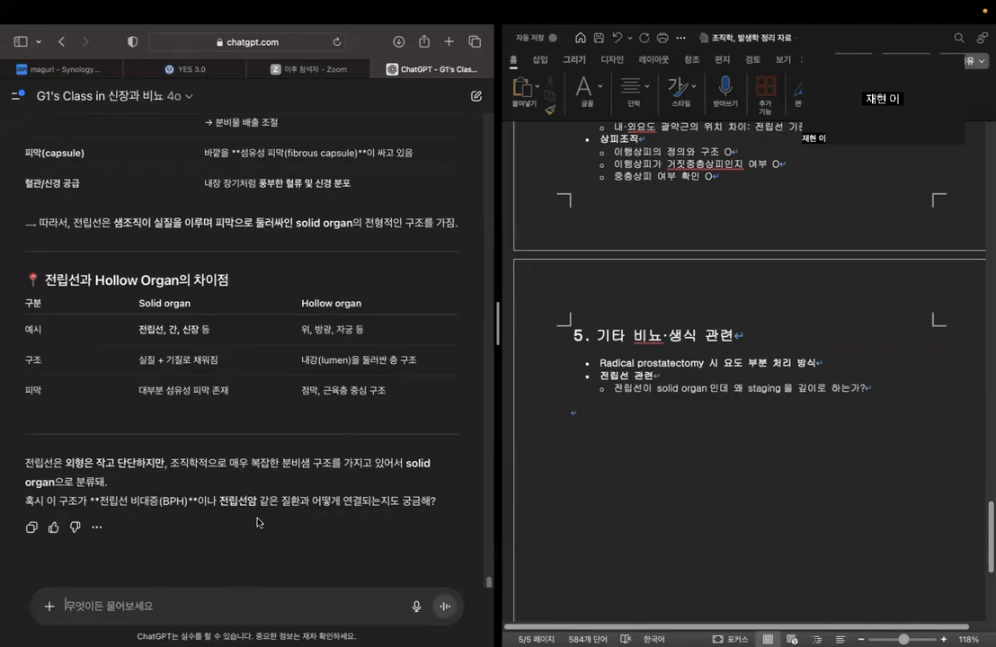
Draft the chatbot question "그럼 왜 전립선암의 t staging은 크기에 대한 명확한 기준보다 어느 구조를 침범하는지로 결정하는 거야?".
text(그럼)
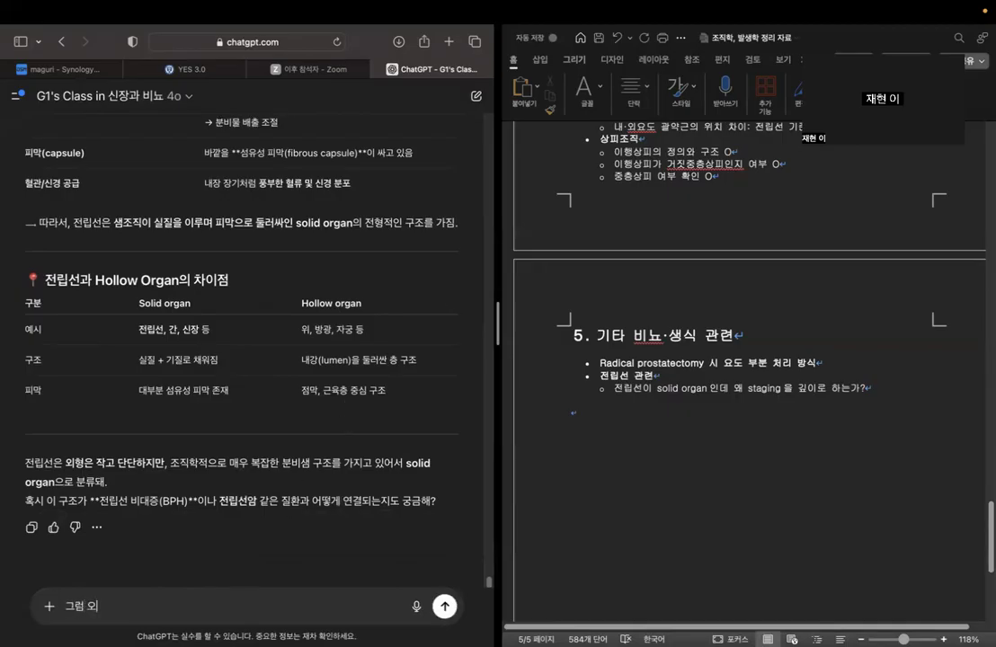
text( 왜 전립선 암으)
key(BackSpace)
key(BackSpace)
key(BackSpace)
key(BackSpace)
text(암의 t)
key(BackSpace)
key(BackSpace)
key(BackSpace)
key(BackSpace)
key(BackSpace)
key(BackSpace)
key(ctrl+space)
text(staging)
key(ctrl+space)
text(이)
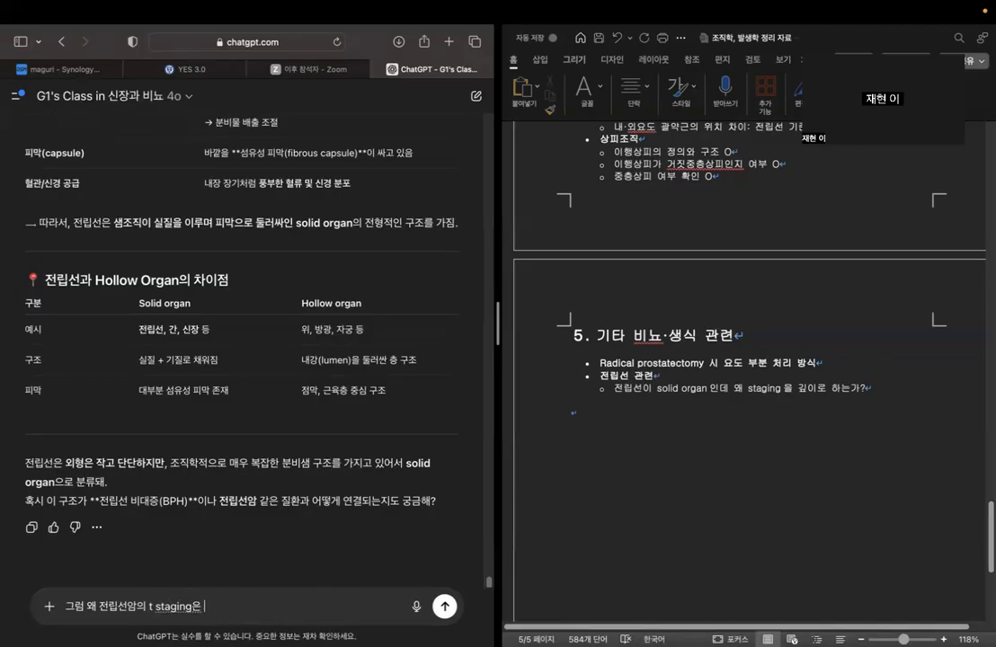
text(크기에 대한 명확한 기준보다 )
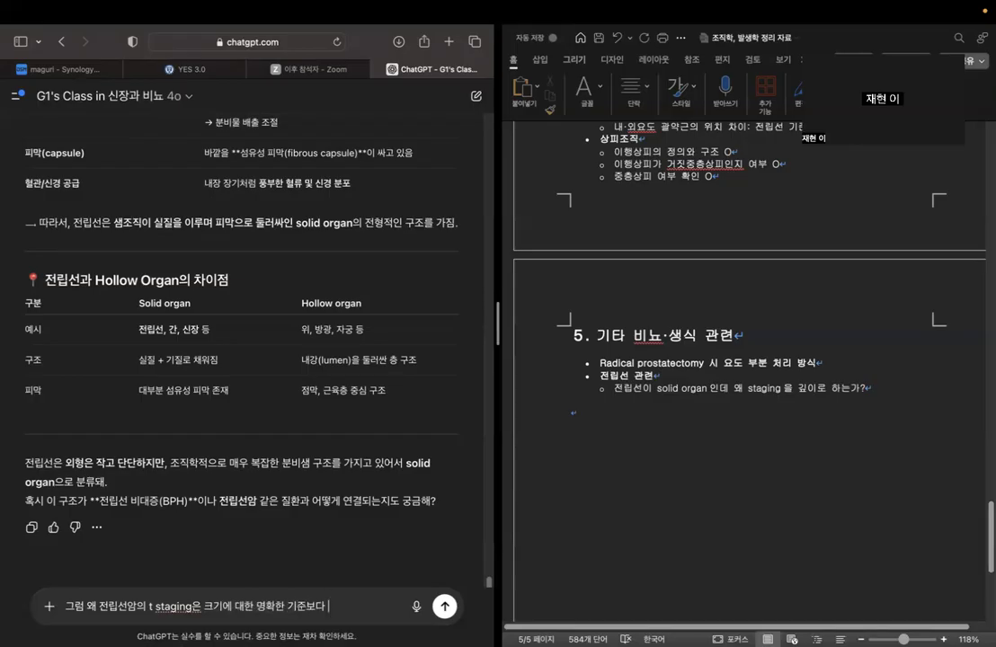
text(어느 구조를 침범하는지로 결정해)
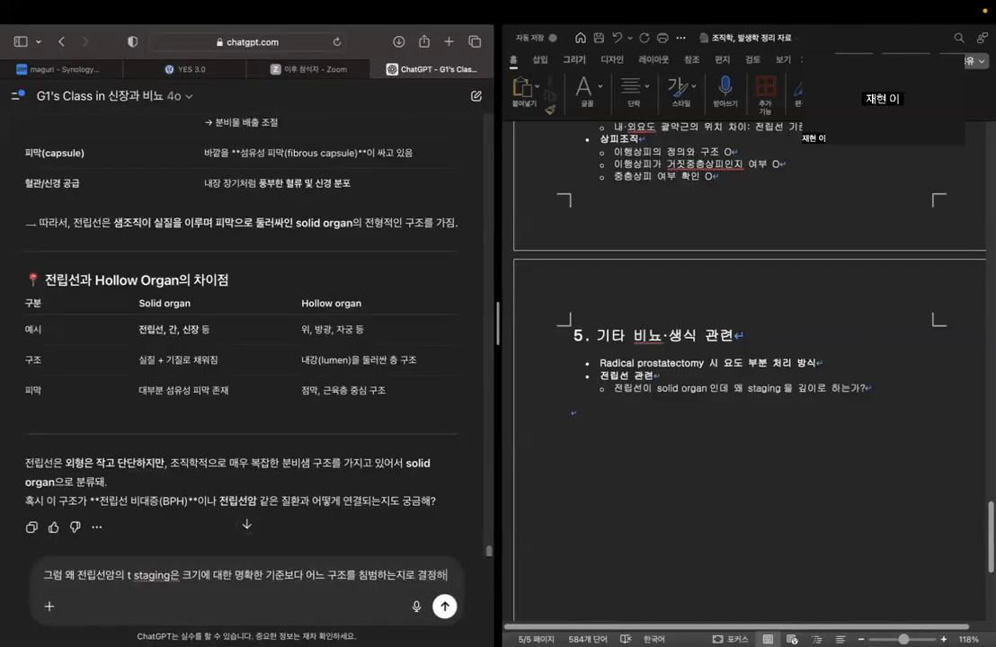
key(BackSpace)
text(하는 거야?)
key(Caps_Lock)
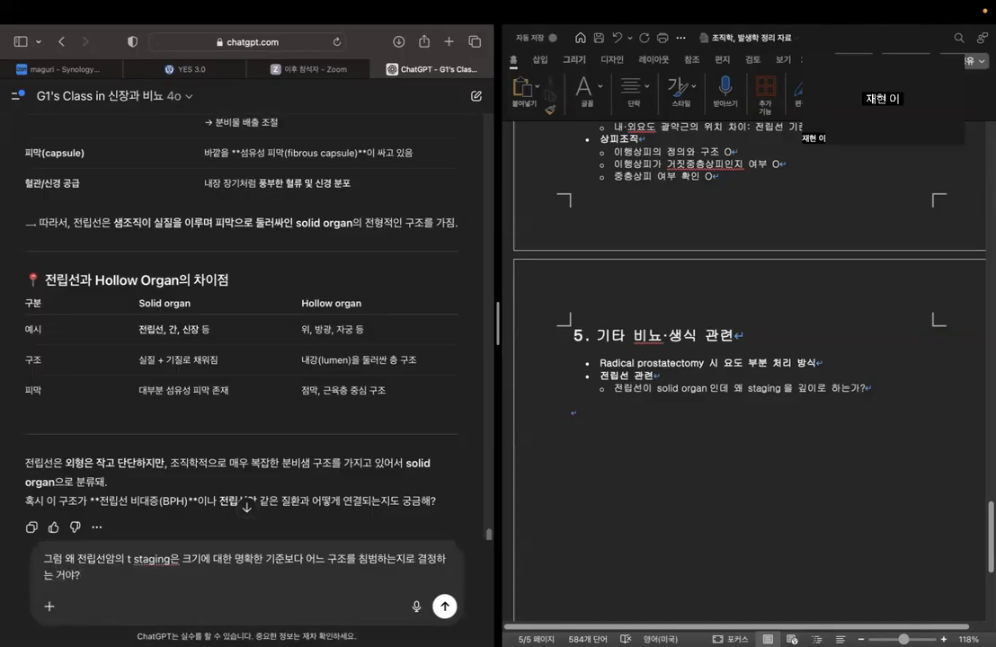
Add "solid organ은 t staging을 크기 기준 (예를 들어 4cm)이런 식으로 하잖아" to the drafted question and send it.
text(? solid)
text( organdms)
key(BackSpace)
key(BackSpace)
key(BackSpace)
key(BackSpace)
key(Caps_Lock)
text(은 비)
key(BackSpace)
key(BackSpace)
key(Caps_Lock)
text(t staging)
key(Caps_Lock)
text(을 크기 기주)
text( ()
key(Caps_Lock)
text(dp)
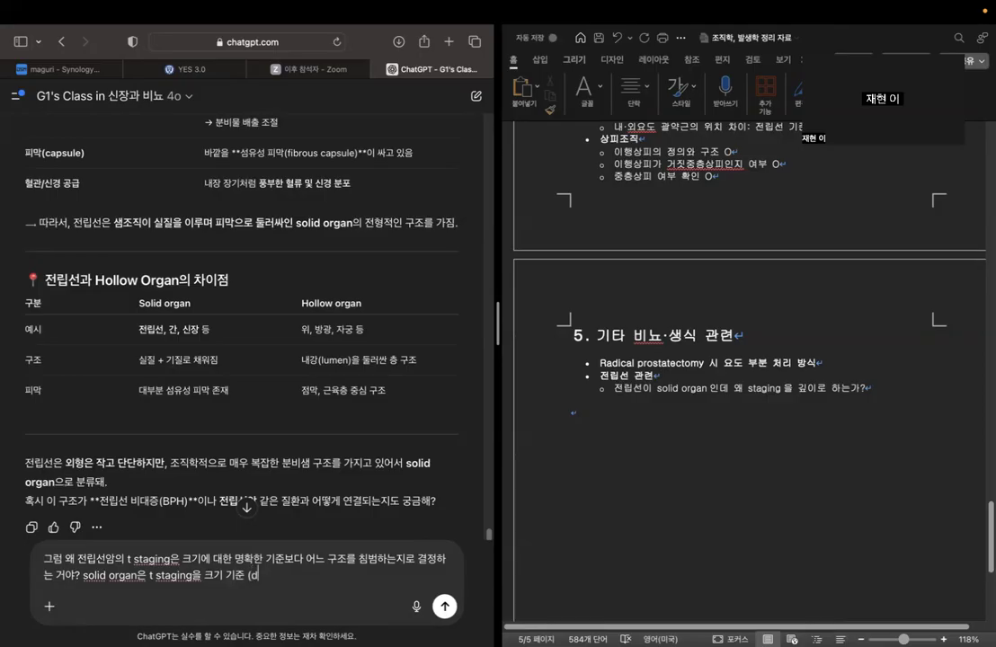
key(Caps_Lock)
text(ㅇ)
text(를 들어 4)
key(Caps_Lock)
text(cm))
key(Caps_Lock)
text(이런 식으로 하잖아)
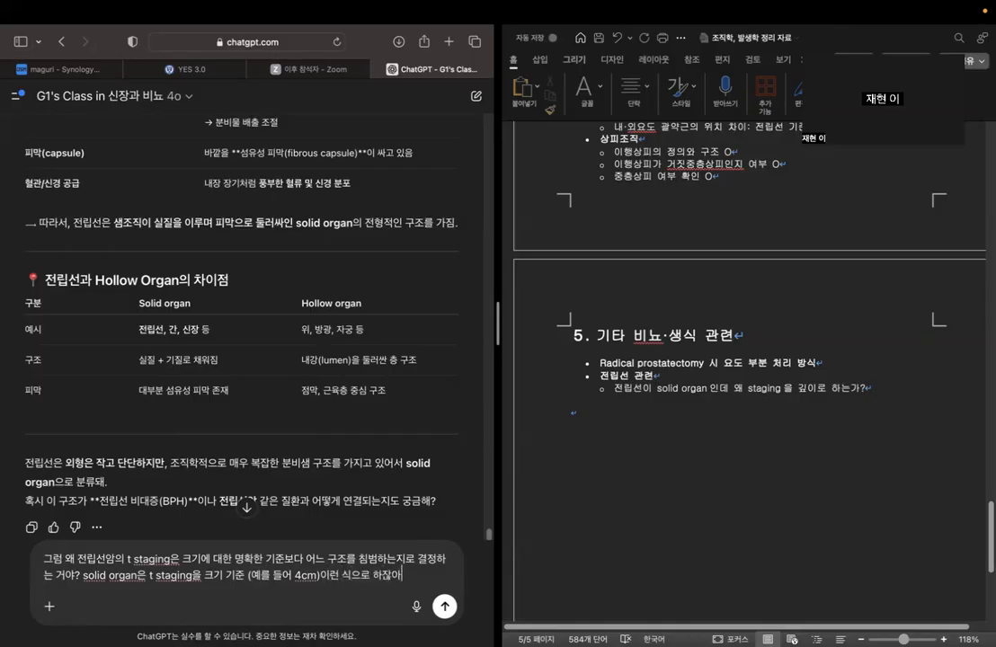
key(Return)
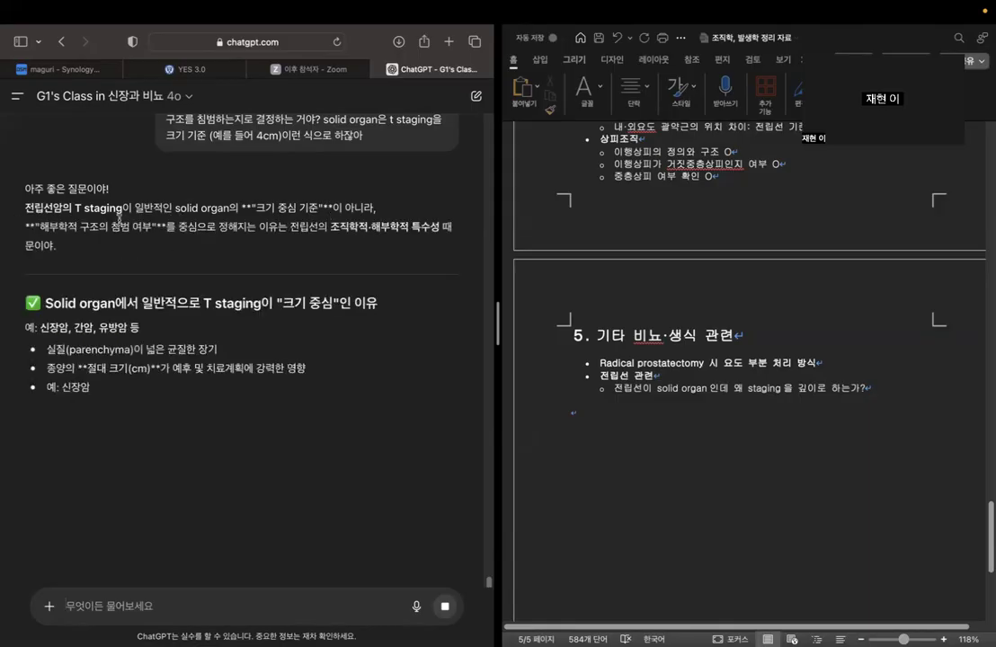
Read why solid-organ T staging is usually size-based and why prostate cancer is an exception.
drag(332, 231, 376, 256)
click(376, 257)
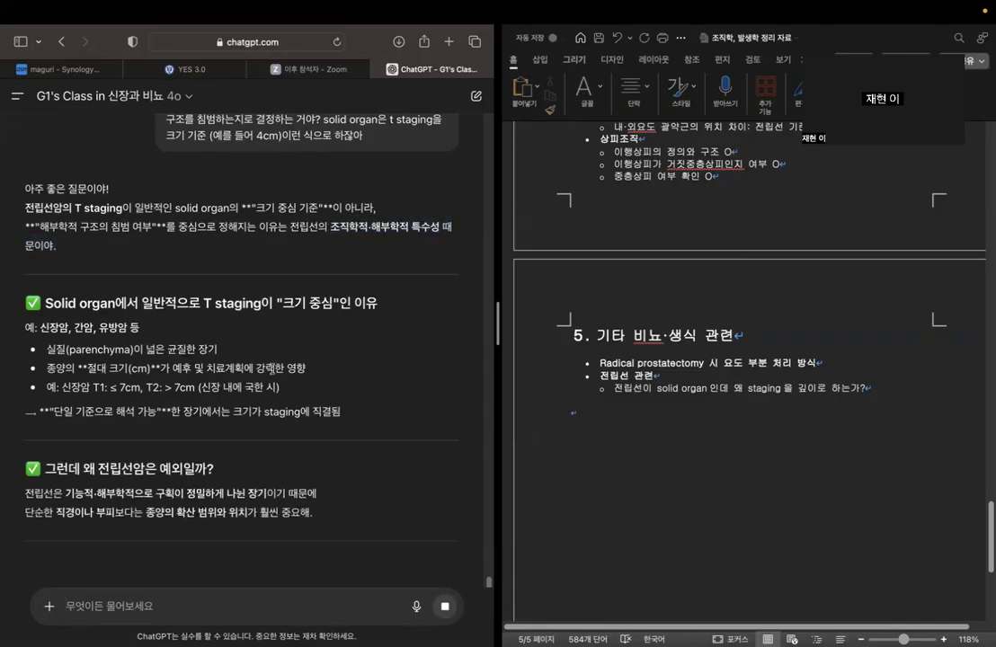
drag(65, 387, 260, 387)
click(260, 388)
scroll(338, 336, down, 3)
drag(108, 236, 314, 235)
click(315, 236)
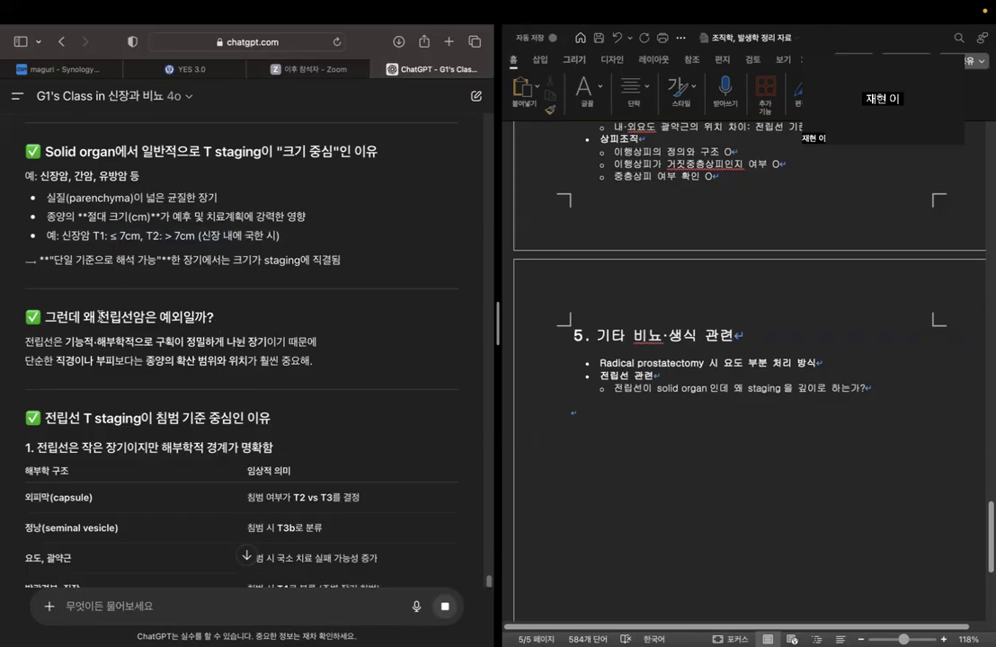
scroll(303, 302, down, 2)
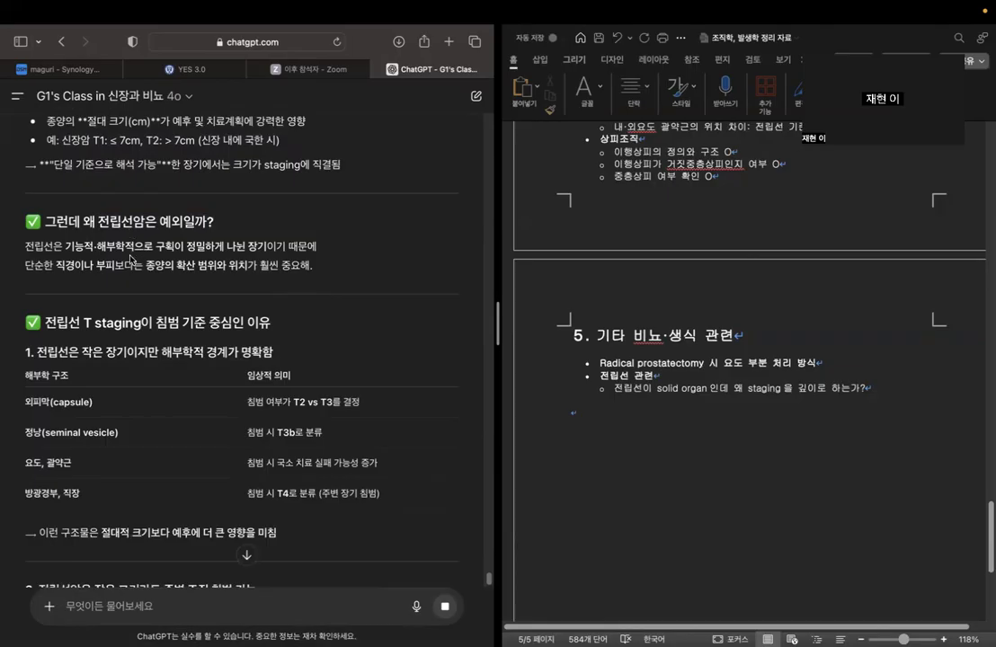
drag(65, 247, 317, 247)
click(328, 262)
scroll(277, 324, down, 1)
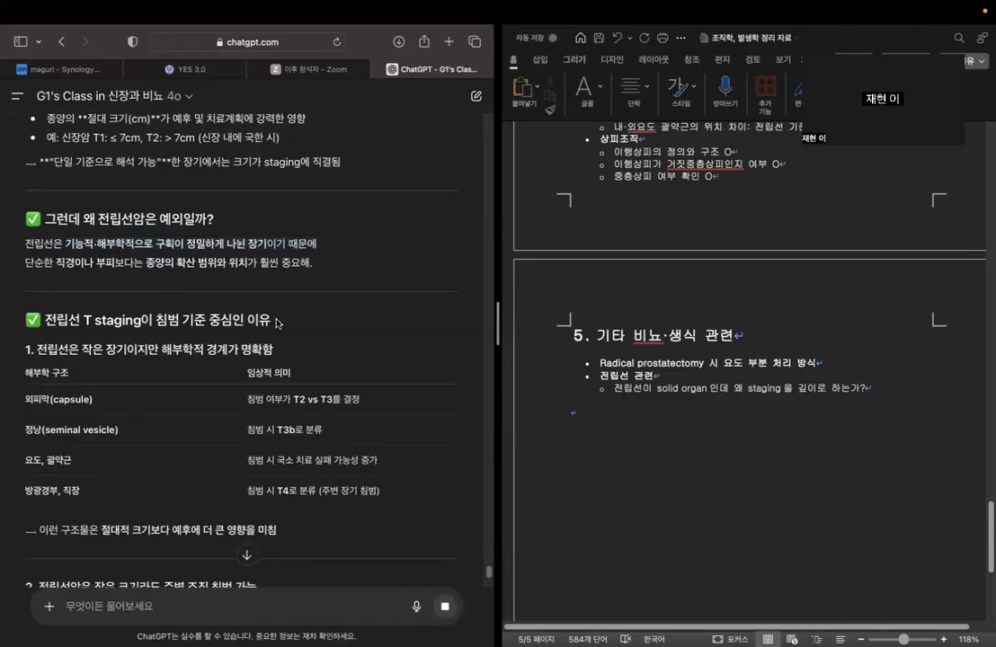
scroll(269, 320, down, 1)
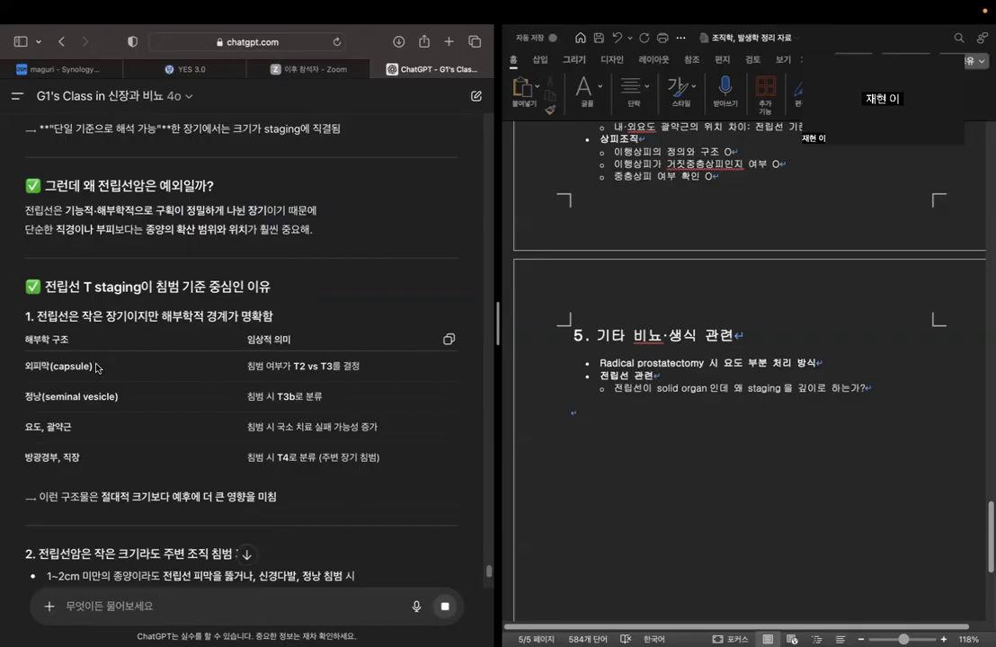
scroll(92, 363, down, 3)
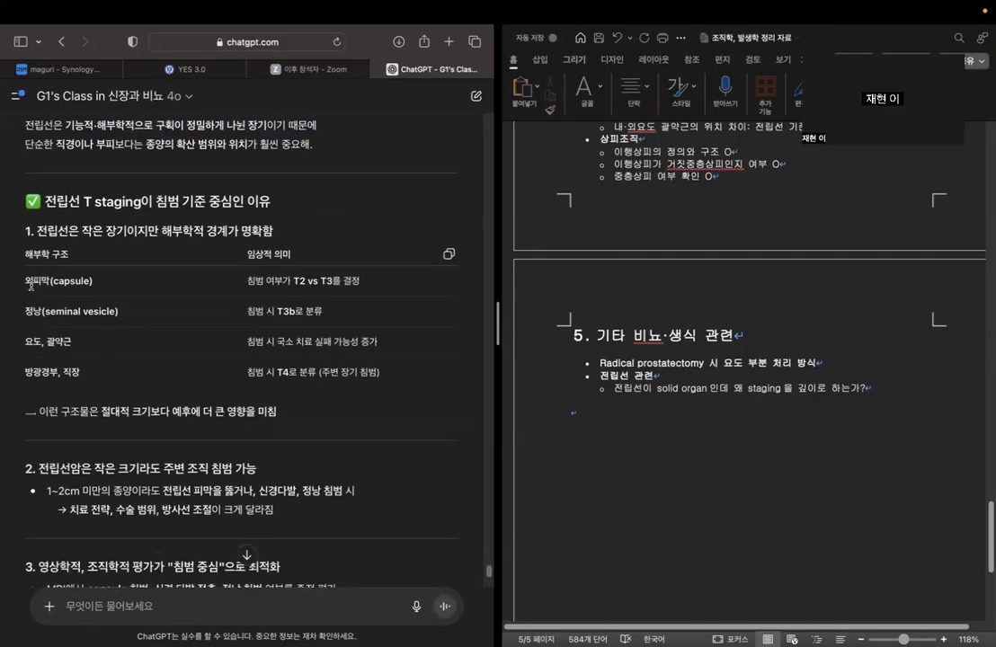
Study the table of anatomical structures around the prostate and the clinical meaning of invading each one.
drag(26, 280, 118, 282)
click(25, 313)
drag(26, 311, 117, 312)
drag(26, 341, 72, 342)
drag(26, 372, 81, 372)
click(196, 357)
drag(60, 412, 280, 414)
click(281, 413)
scroll(243, 359, down, 2)
drag(176, 345, 307, 344)
click(298, 381)
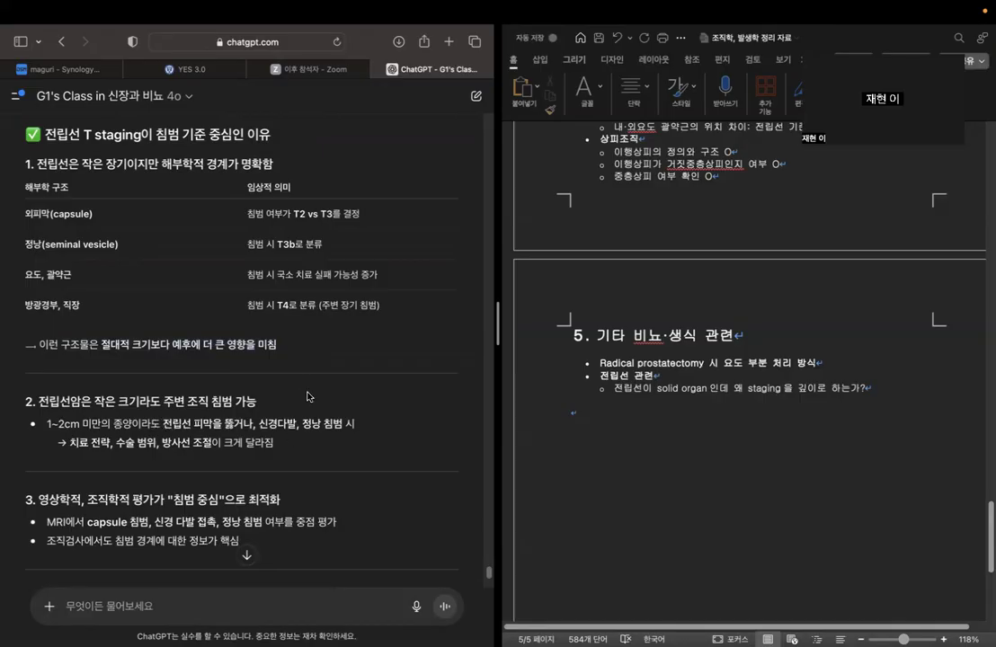
Read the sections on small-tumour invasion and imaging assessment, the T1–T4 prostate staging table and the one-line summary.
scroll(308, 396, down, 3)
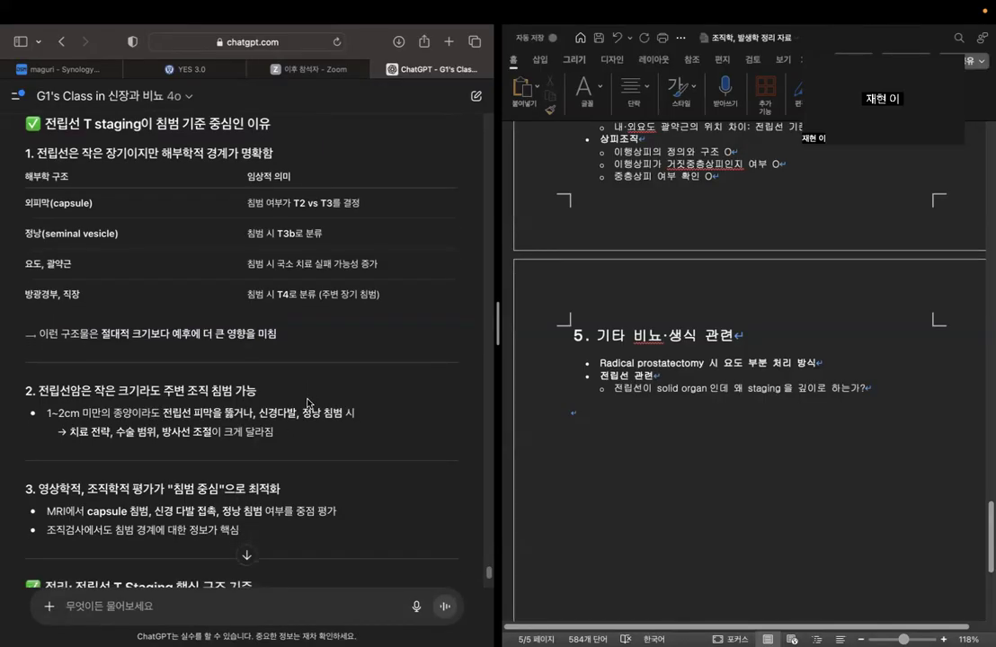
scroll(308, 403, down, 1)
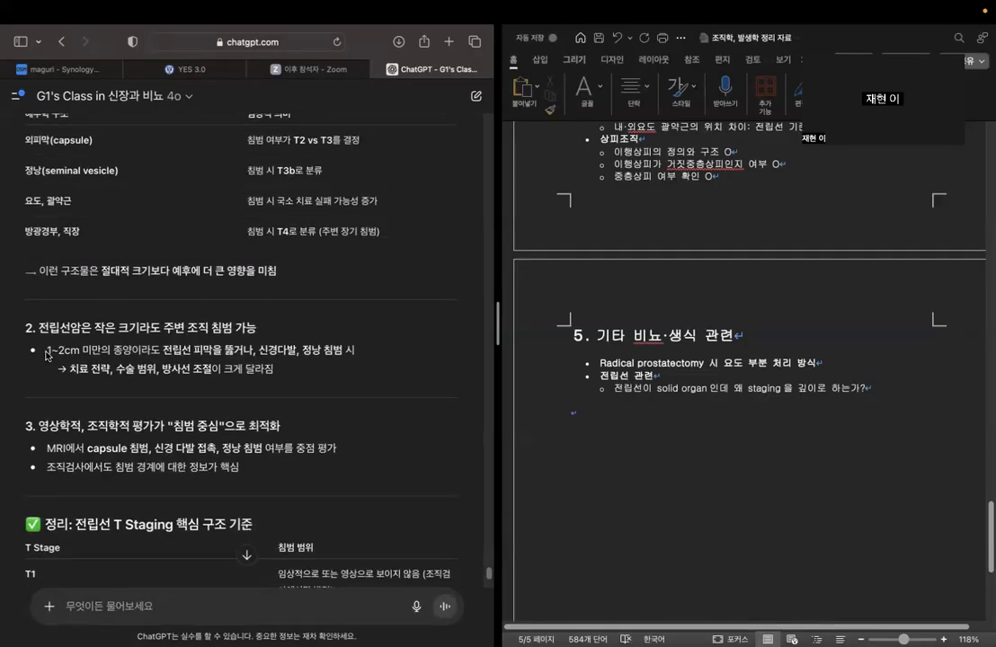
drag(48, 347, 347, 347)
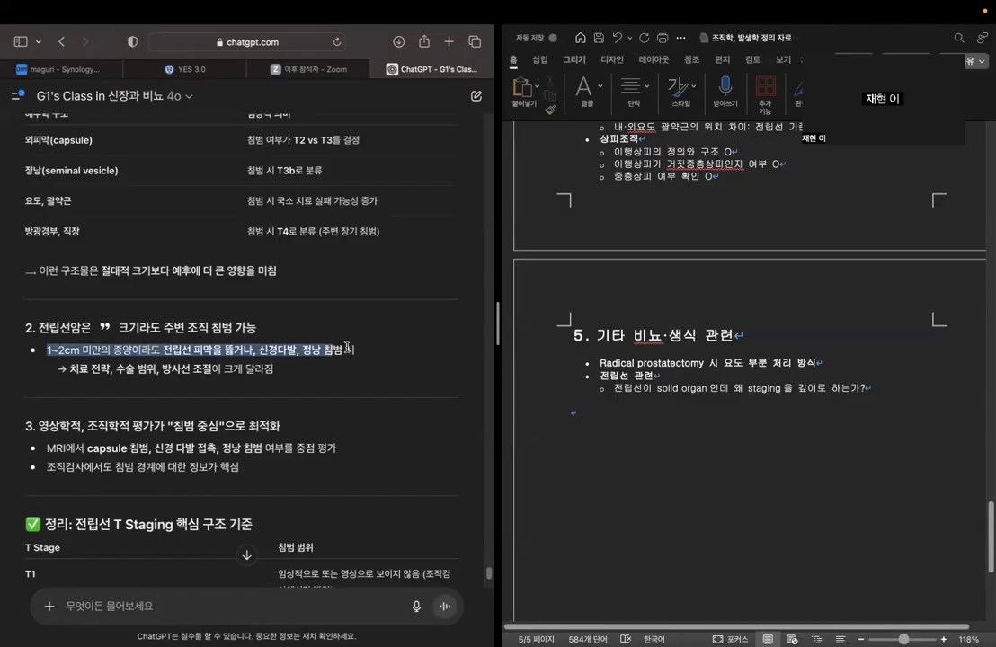
click(346, 347)
scroll(386, 359, down, 3)
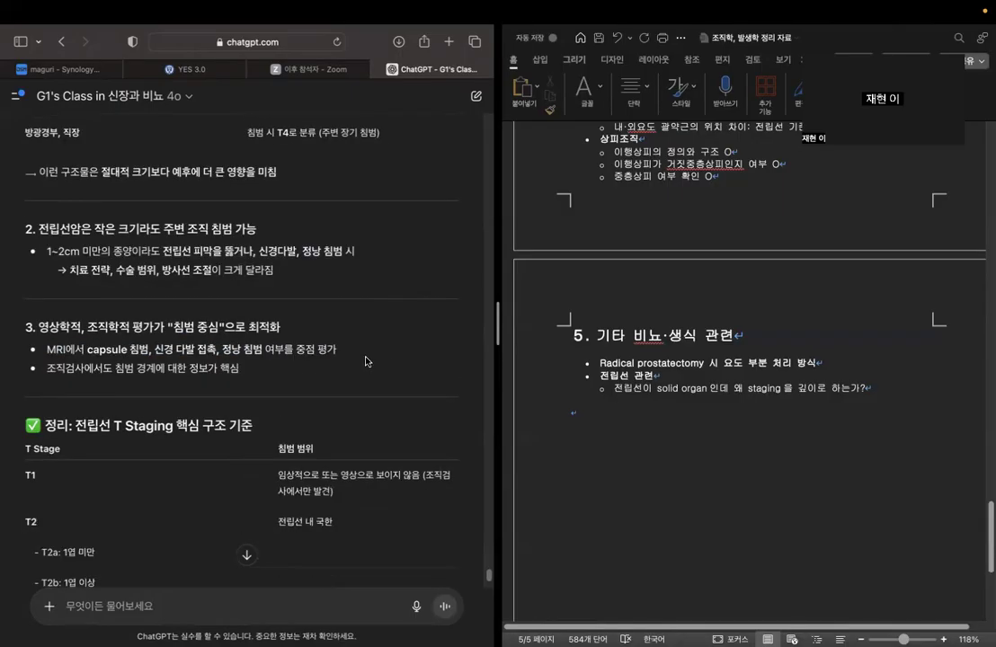
scroll(364, 359, down, 5)
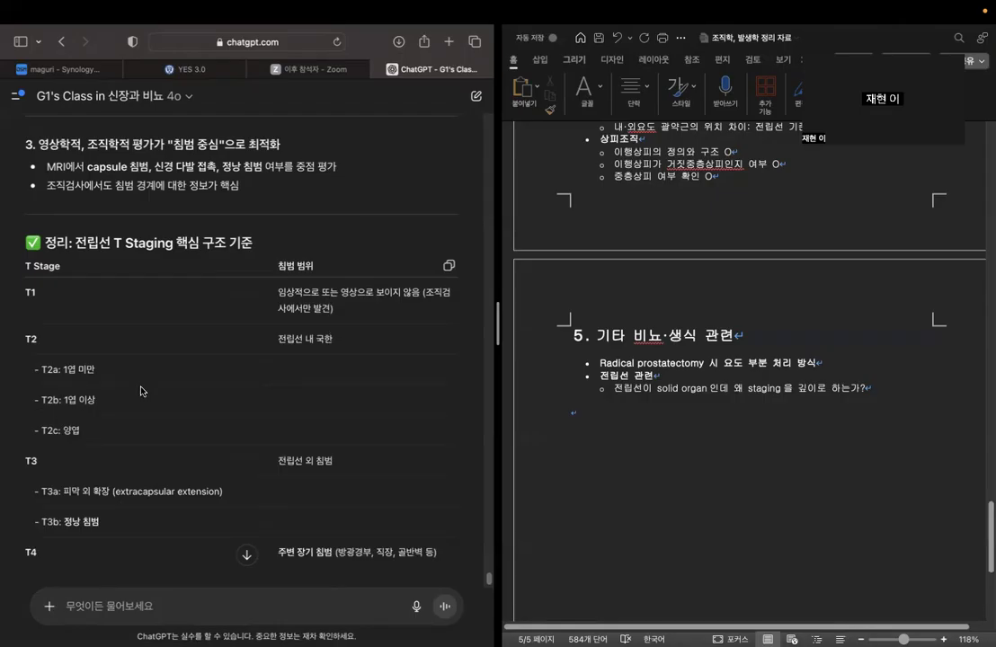
scroll(289, 374, down, 3)
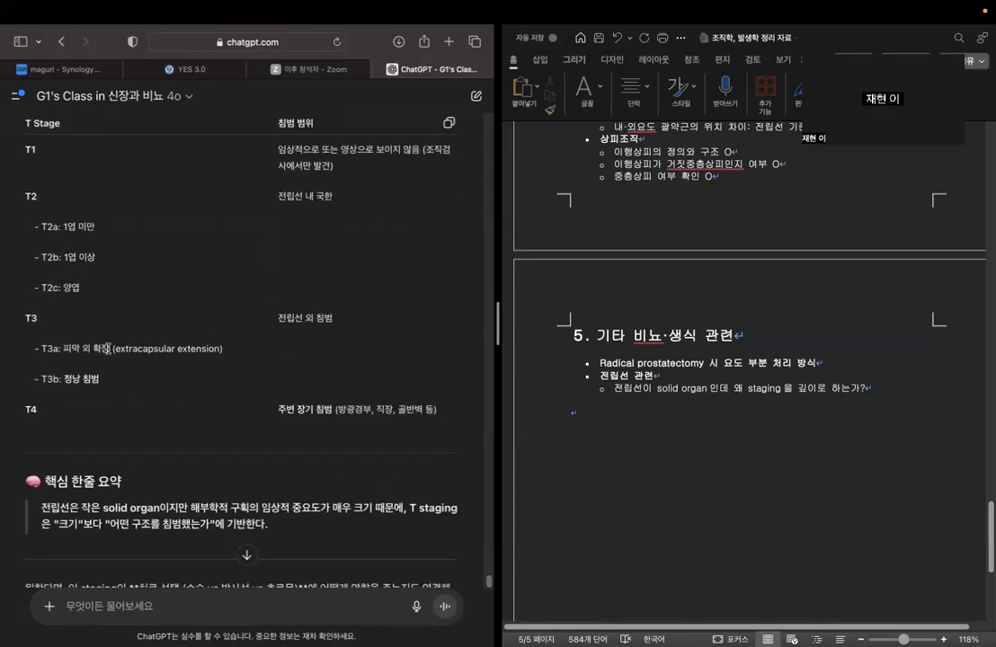
scroll(203, 387, down, 2)
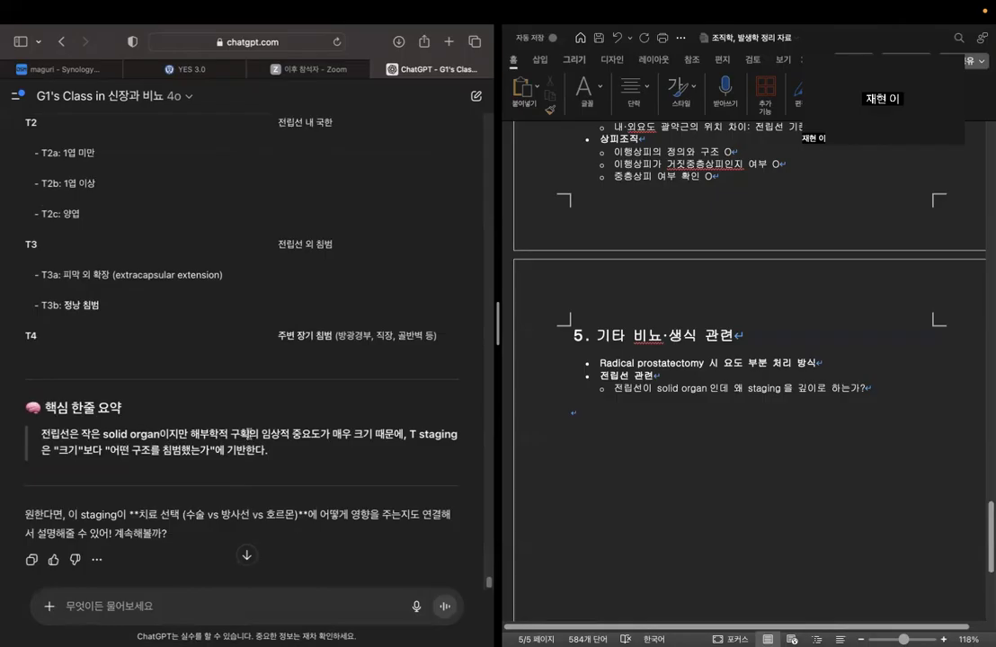
scroll(273, 530, down, 1)
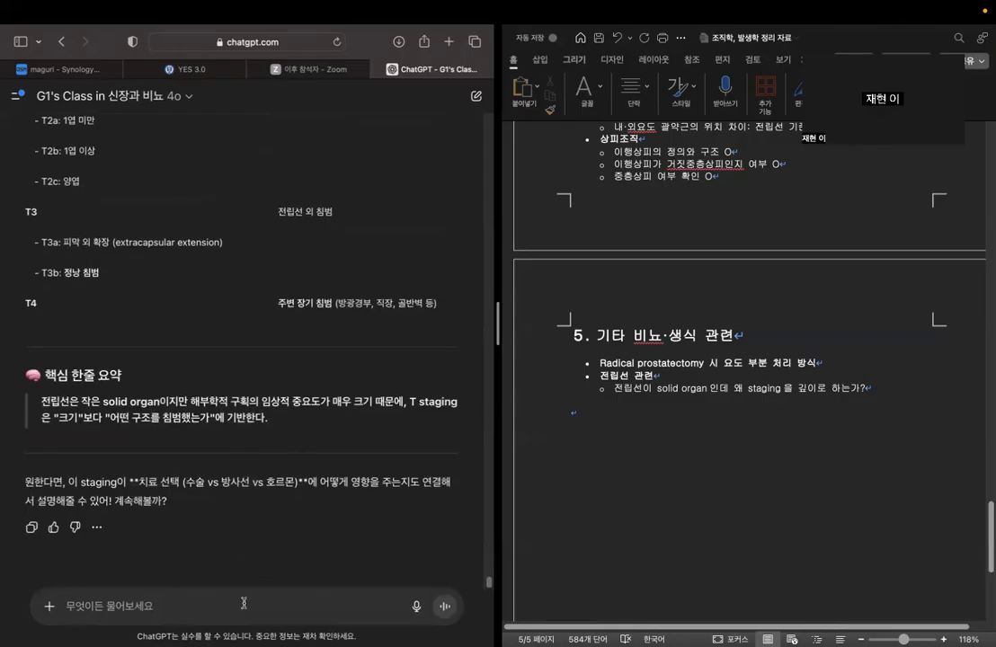
Ask the chatbot "그럼 sold organ이지만 실제 예후에는 주변 조직의 침범여부가 더 중요해서 그런거라고 정리하면 될까?".
text(그럼)
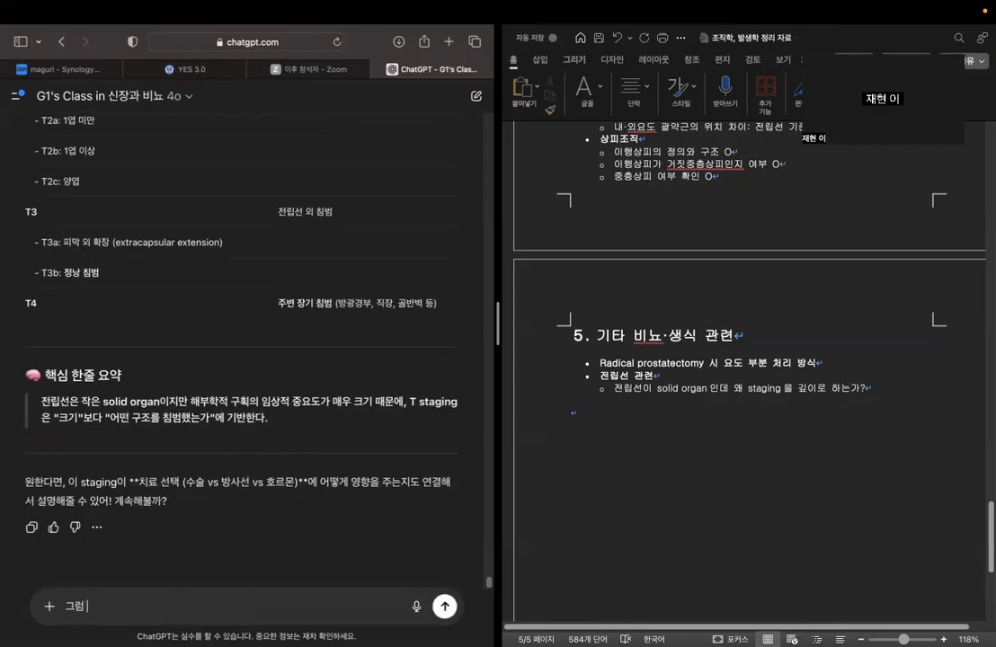
key(Caps_Lock)
text(sold organ)
key(Caps_Lock)
text(이제)
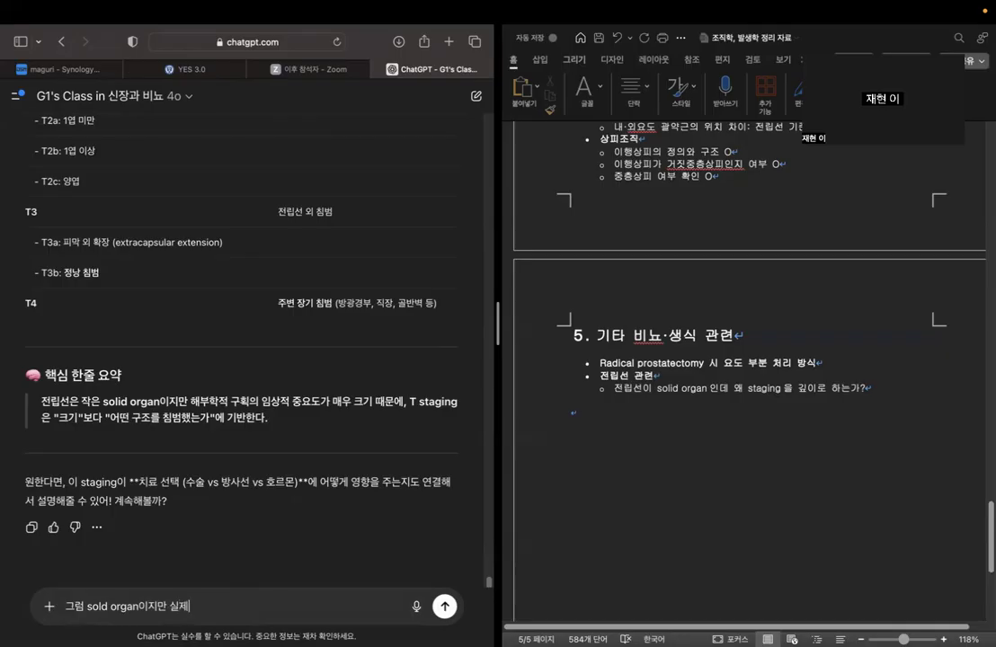
text(만 실제 예후에는 주변 조직의 )
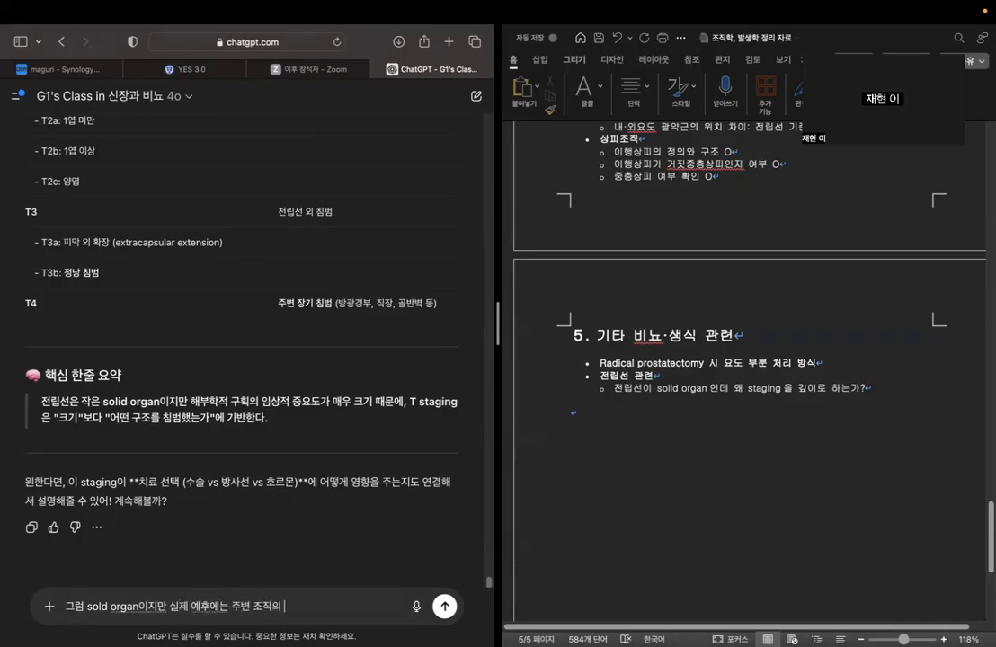
text(침이여부가 더 중요해서 그런)
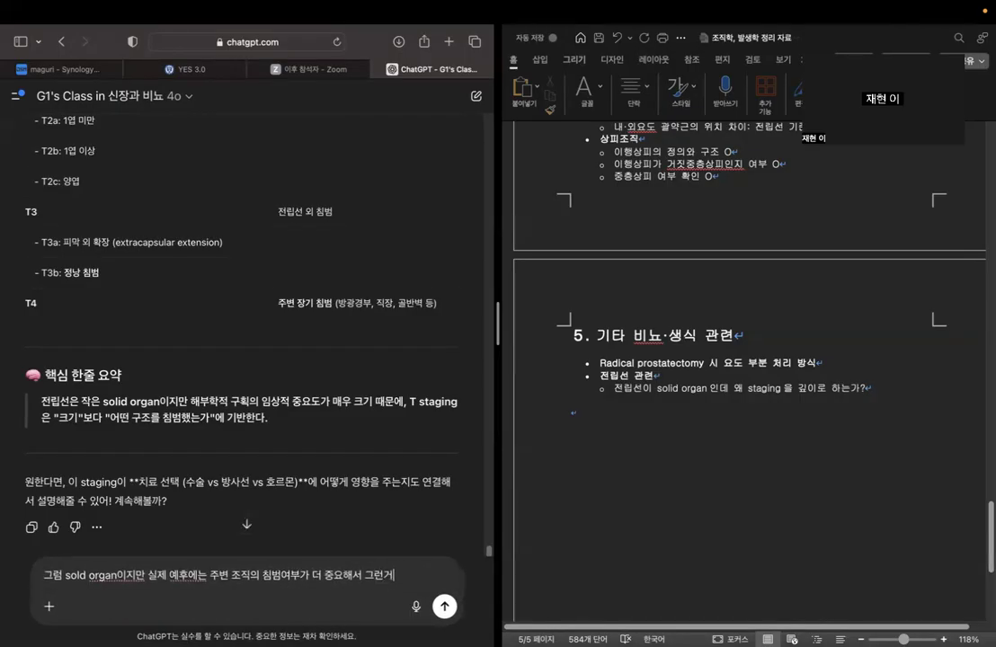
text(거라고 정리하면 도될까)
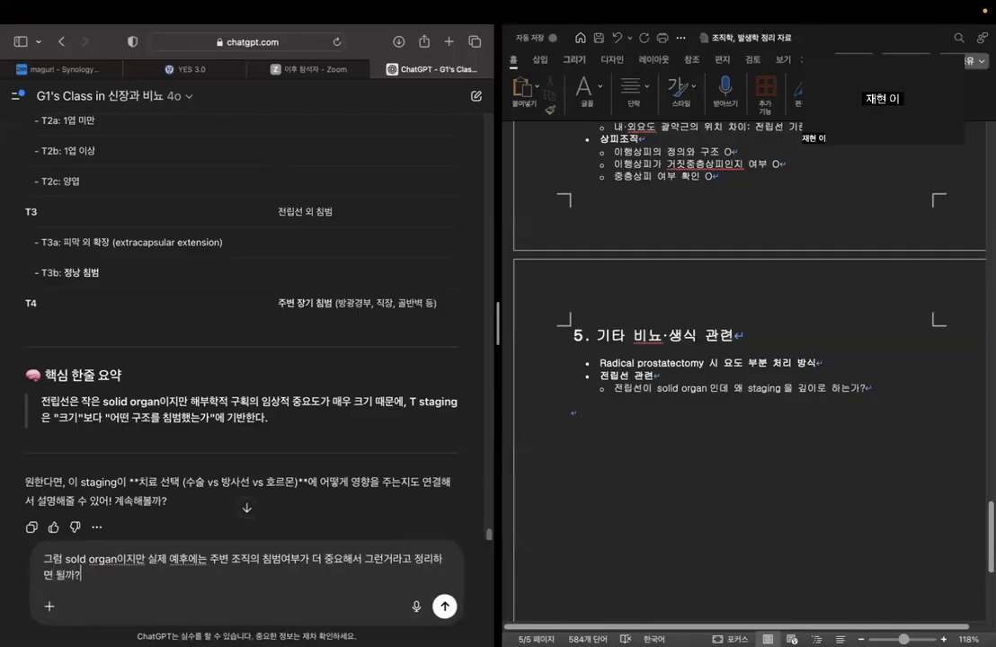
key(Return)
In the Word outline, add "-> 전립선 주변에는 뚜렷한 해부학적 구조가 존재." on a new line below the prostate staging question.
click(880, 393)
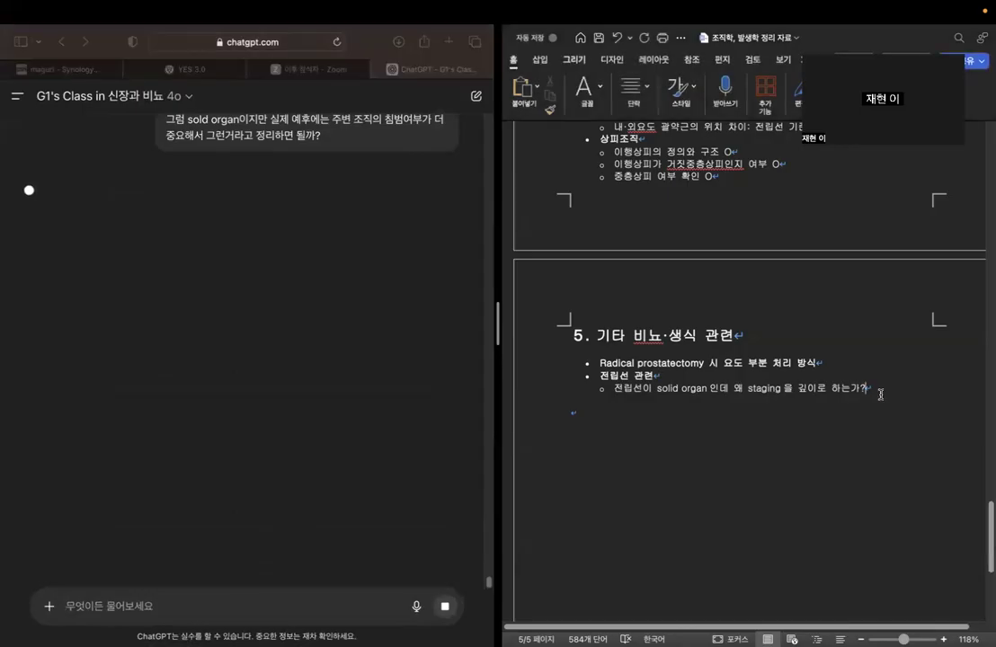
key(Return)
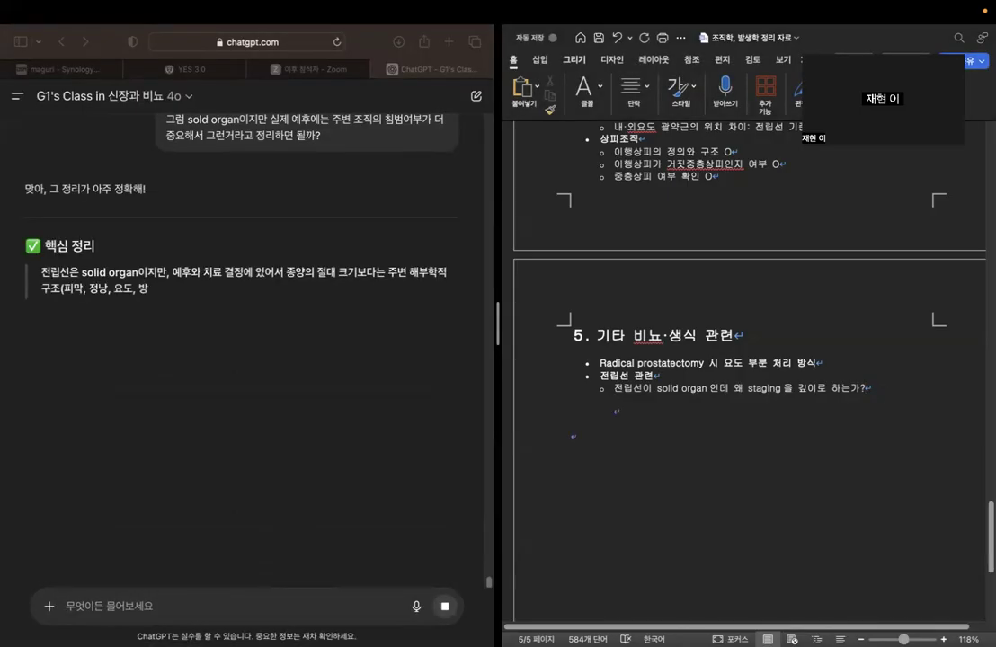
text(->)
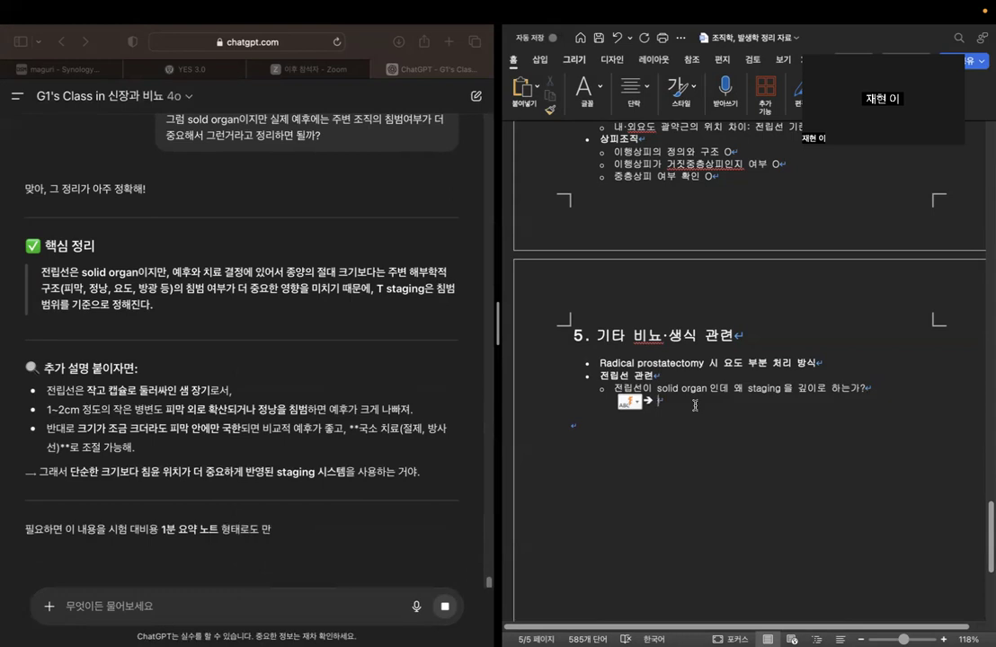
text(전립)
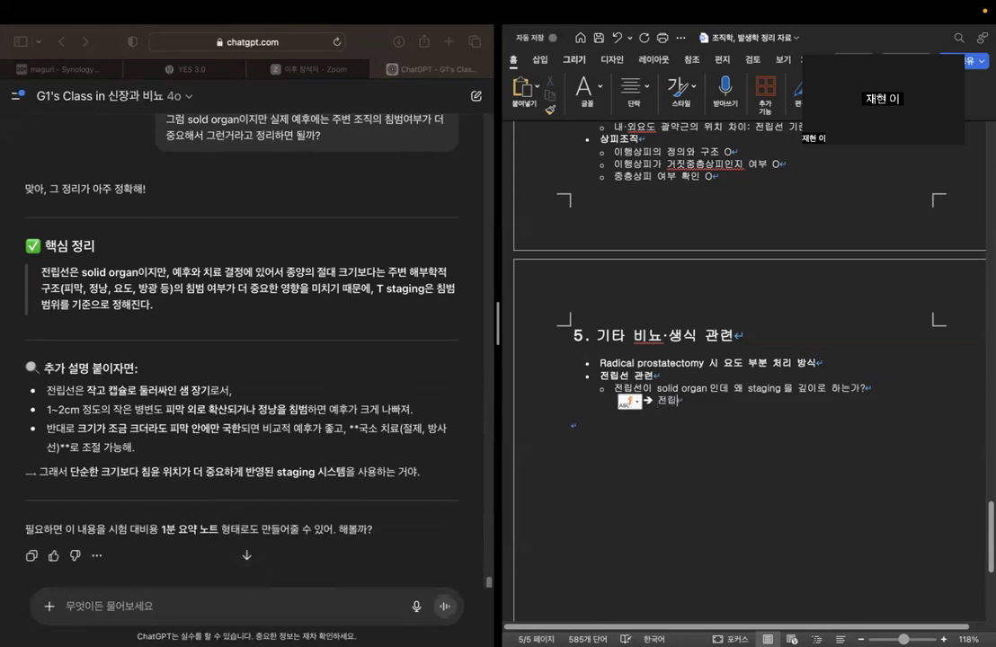
text(선 주벼ㄴ에는 많은)
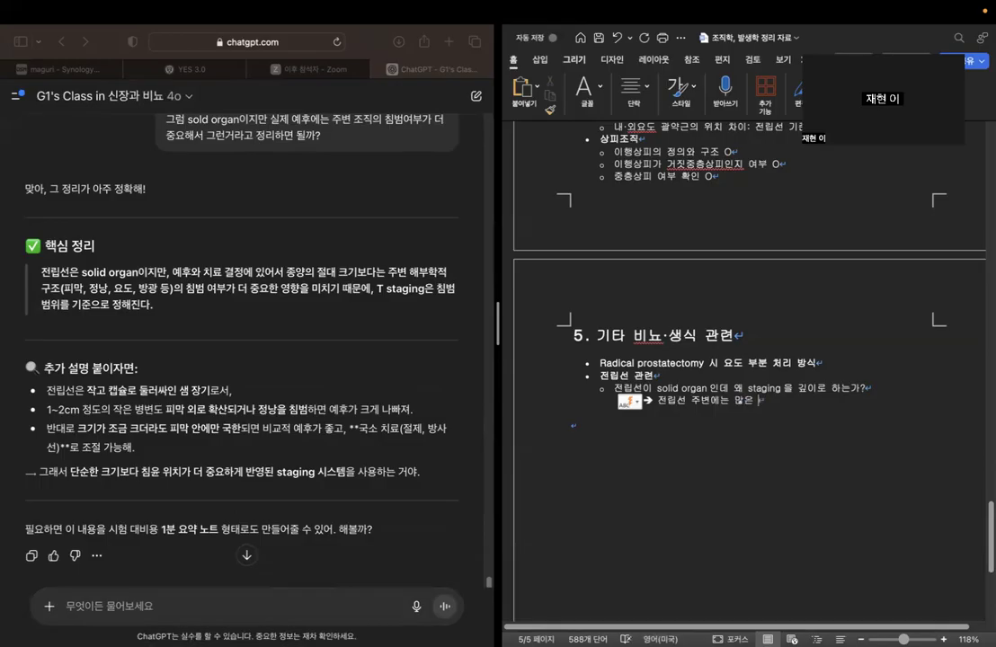
key(BackSpace)
key(BackSpace)
key(BackSpace)
text(뚜렷한 마)
key(BackSpace)
text(해부학적 구조가 존재. 크기보다는)
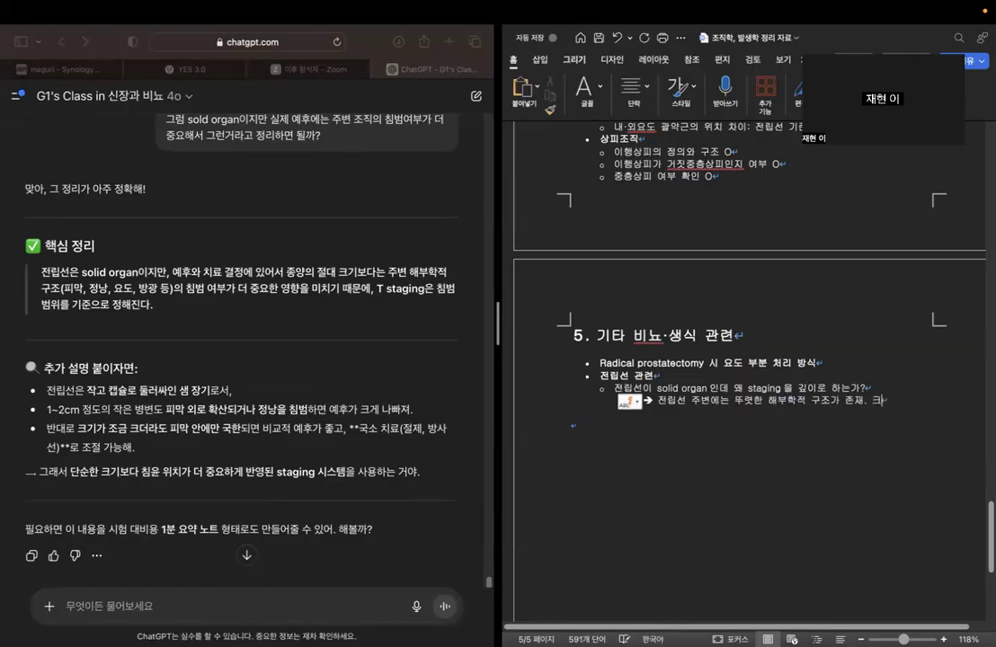
Continue the answer with "실제로 예후에는 크기보다 주변 구조물의 침범이 더 크게 작용하기 때문이다.".
key(BackSpace)
key(BackSpace)
key(BackSpace)
key(BackSpace)
key(BackSpace)
text(실제로 옐)
text(후에는 크기보다 )
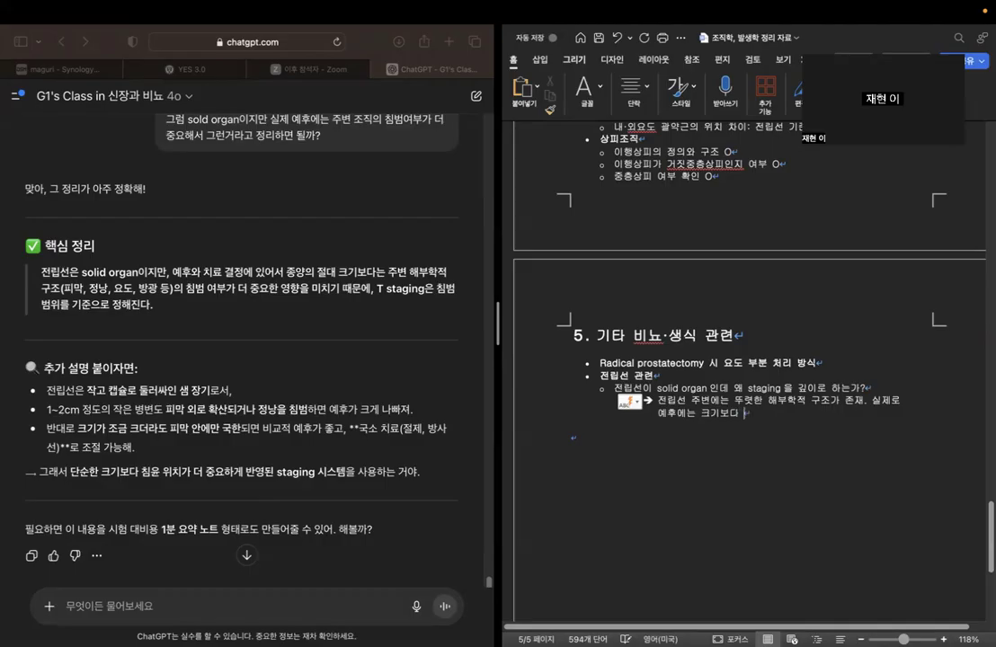
text(주변 조)
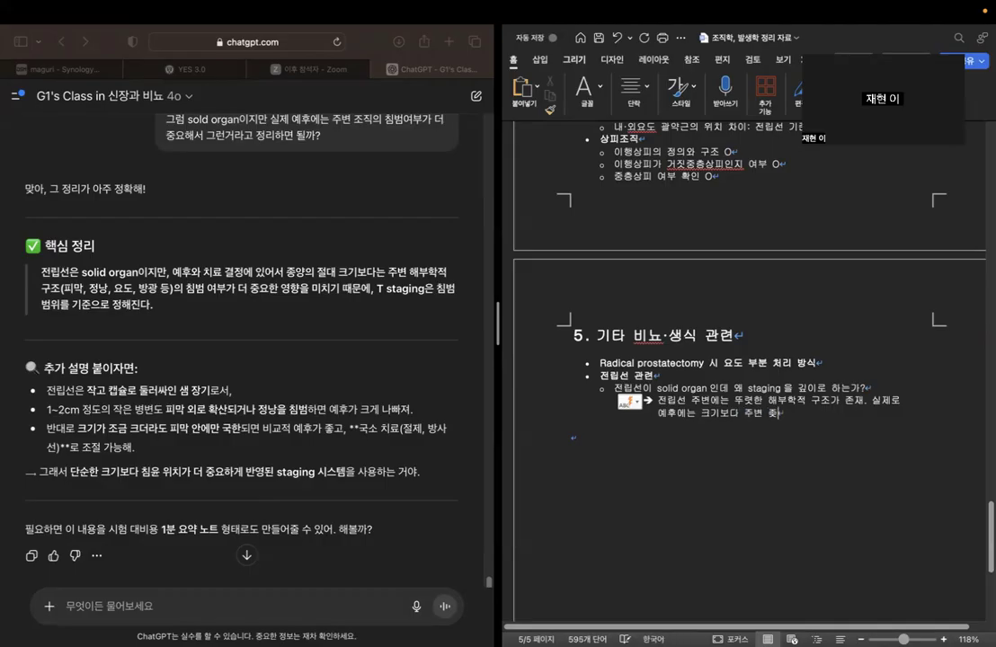
key(BackSpace)
text(구조물의 침범이 더 )
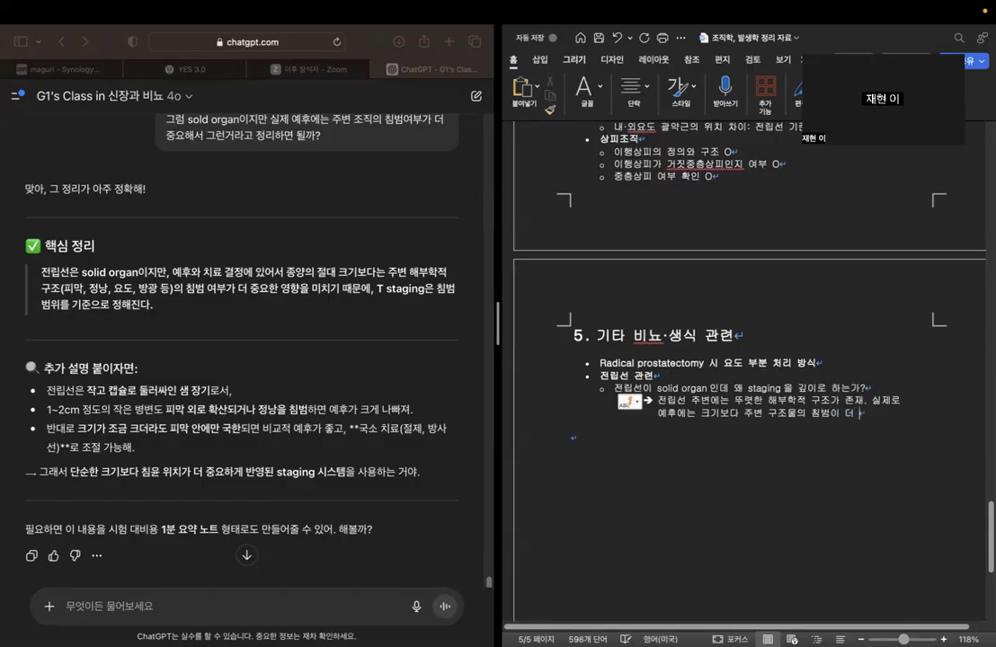
text(크게 작용하기 때문에)
key(BackSpace)
text(이다.)
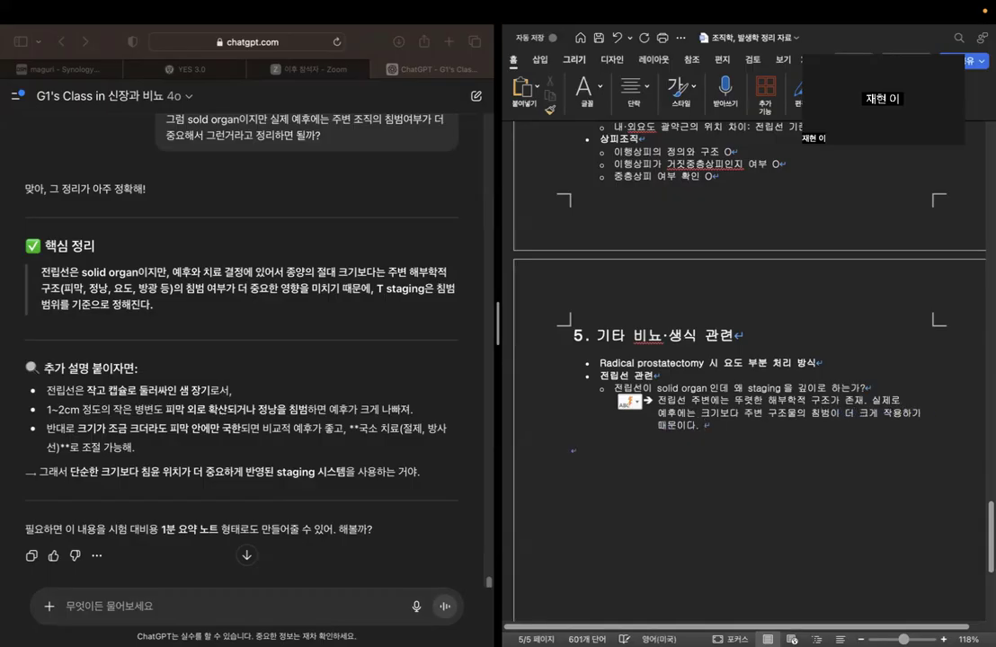
Undo the automatic bullet formatting on the staging answer so it starts with a plain "->".
click(636, 401)
click(665, 422)
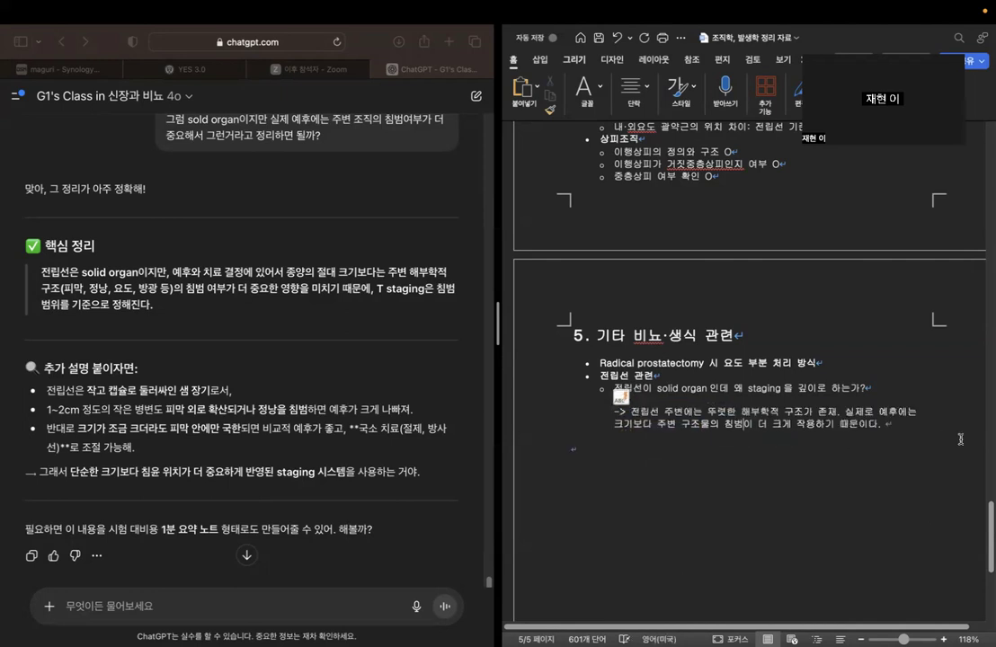
click(636, 400)
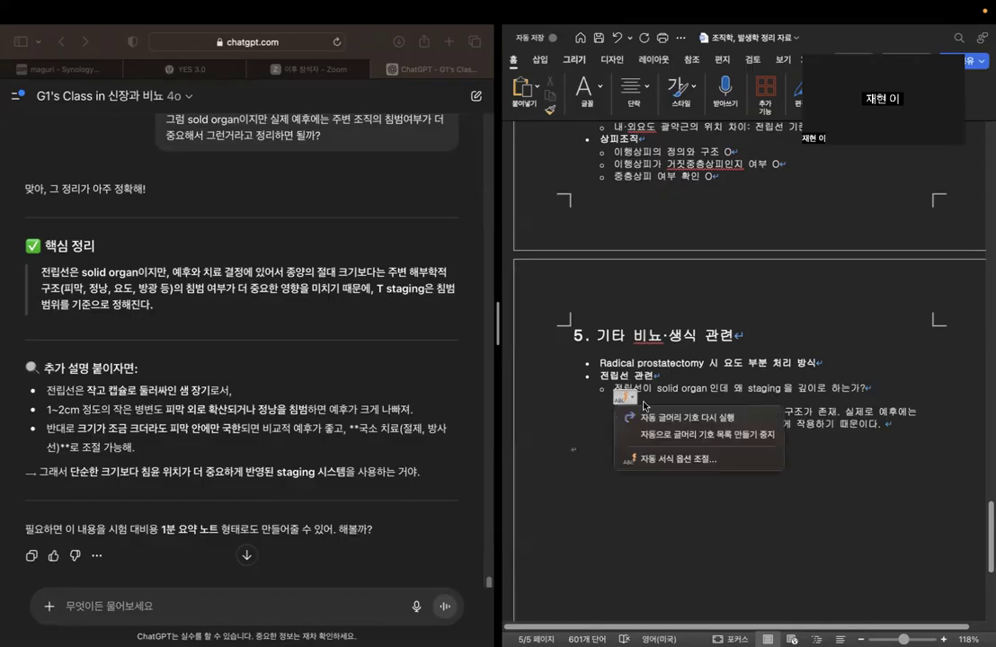
click(571, 444)
scroll(842, 468, down, 2)
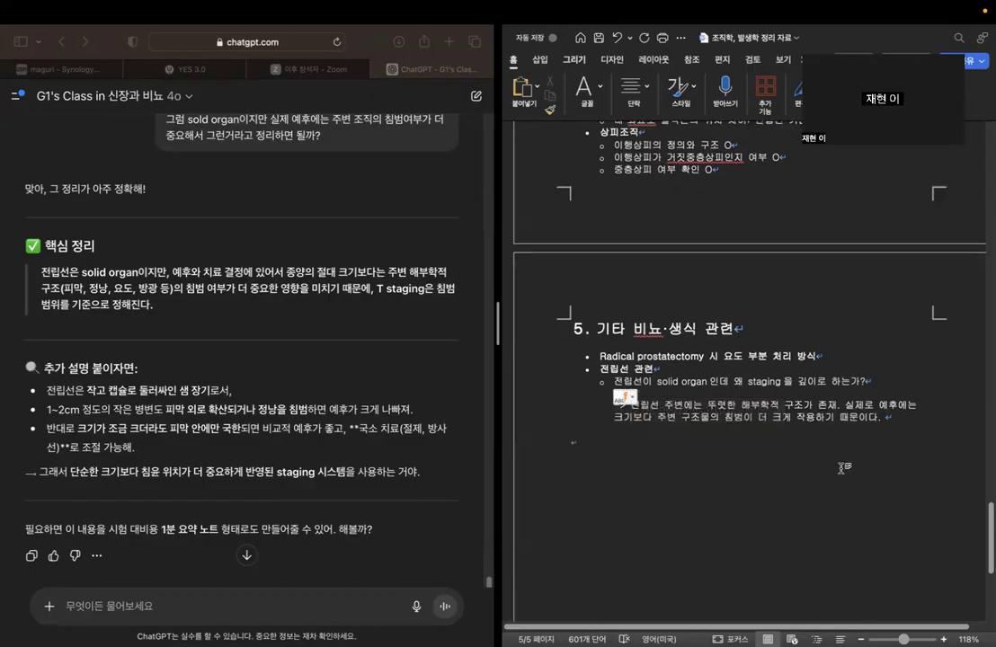
scroll(842, 468, down, 2)
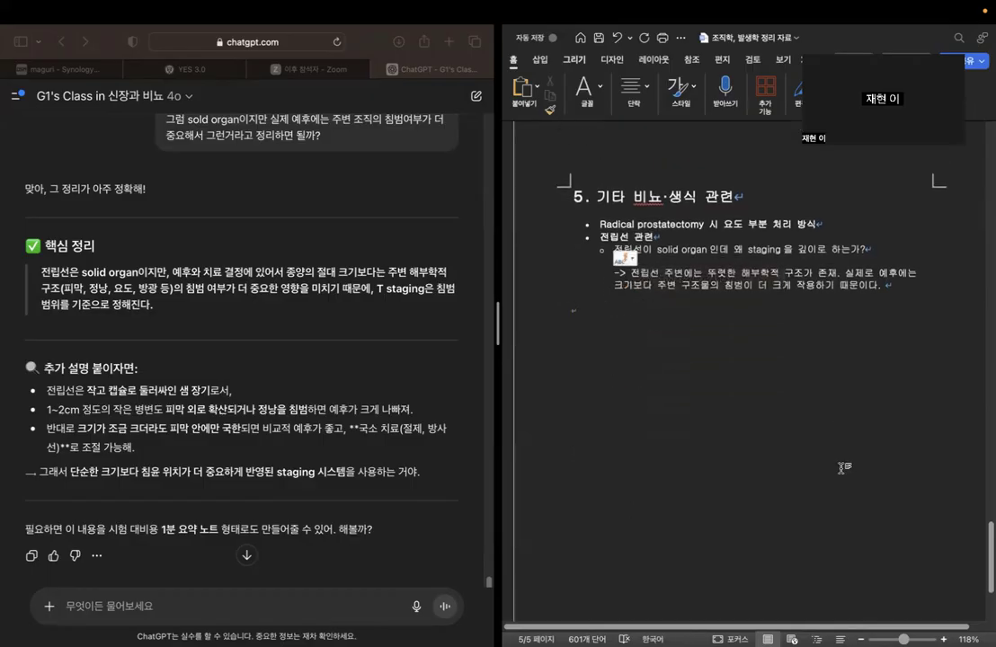
scroll(841, 467, up, 6)
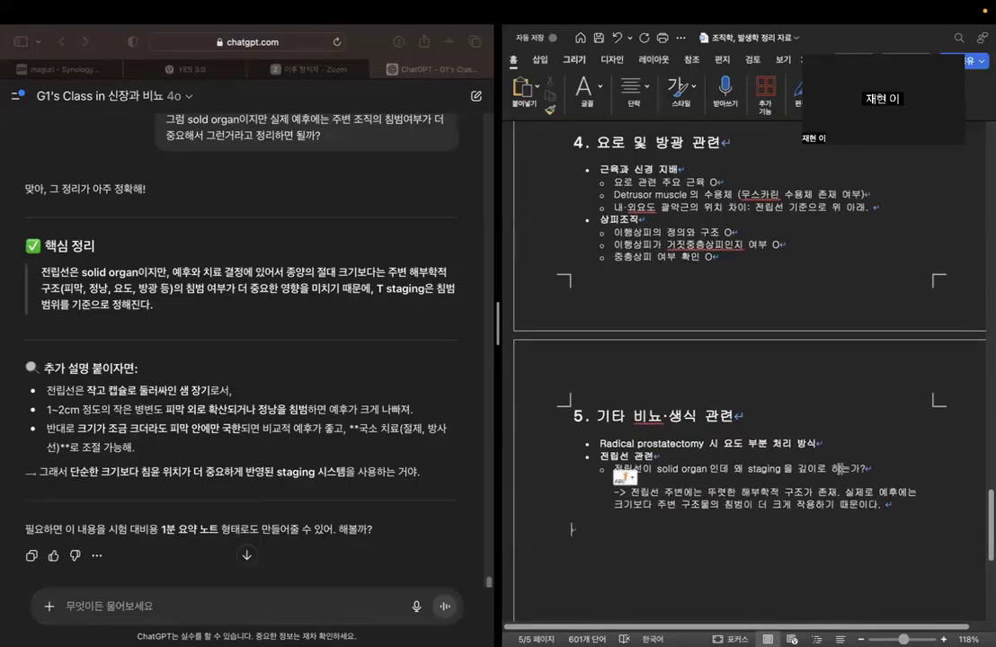
Look back through the Word outline from the prostate answer to section 3 on reproductive system histology.
click(886, 500)
click(828, 244)
scroll(856, 429, up, 1)
scroll(855, 430, up, 10)
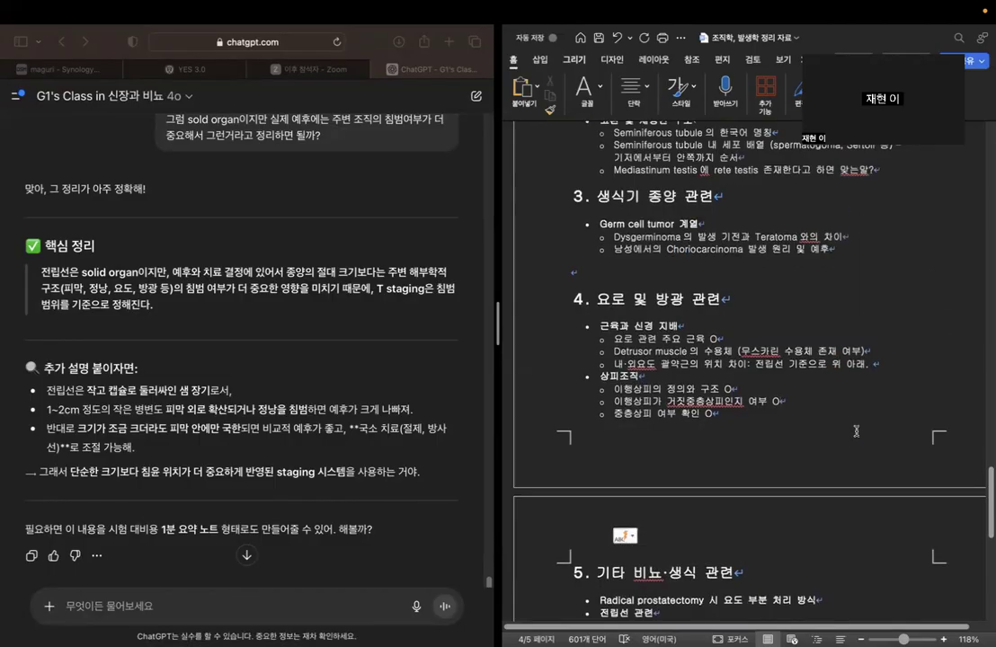
scroll(848, 429, up, 8)
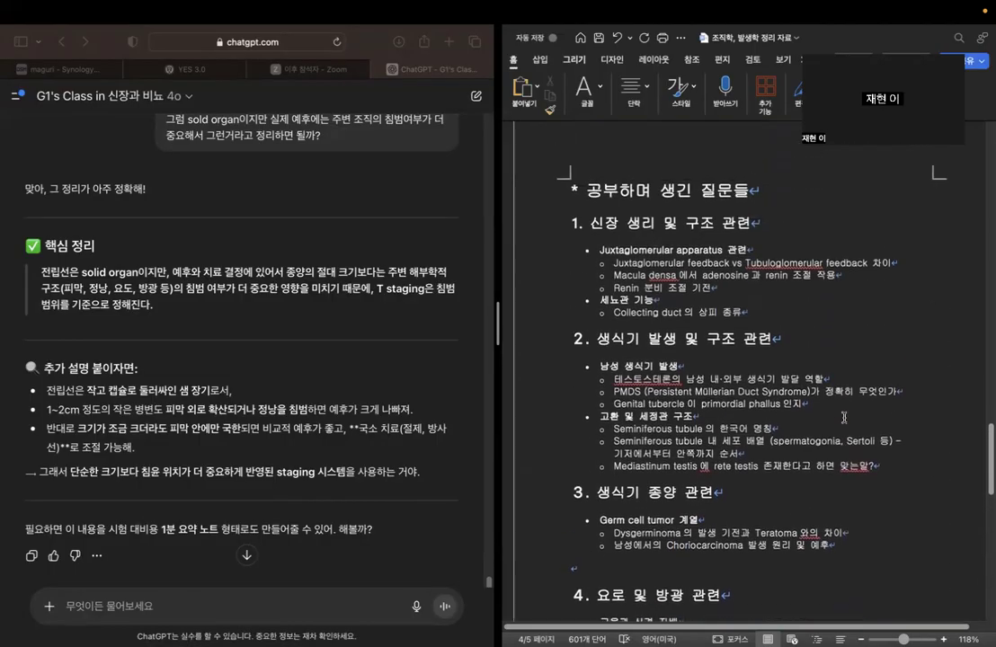
scroll(836, 429, down, 6)
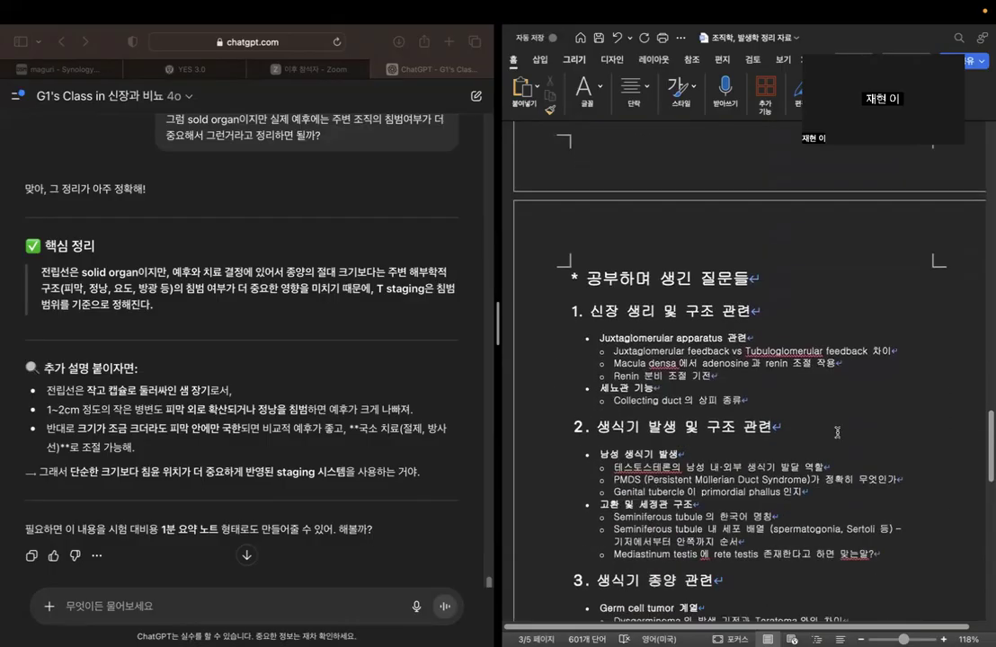
scroll(836, 432, up, 15)
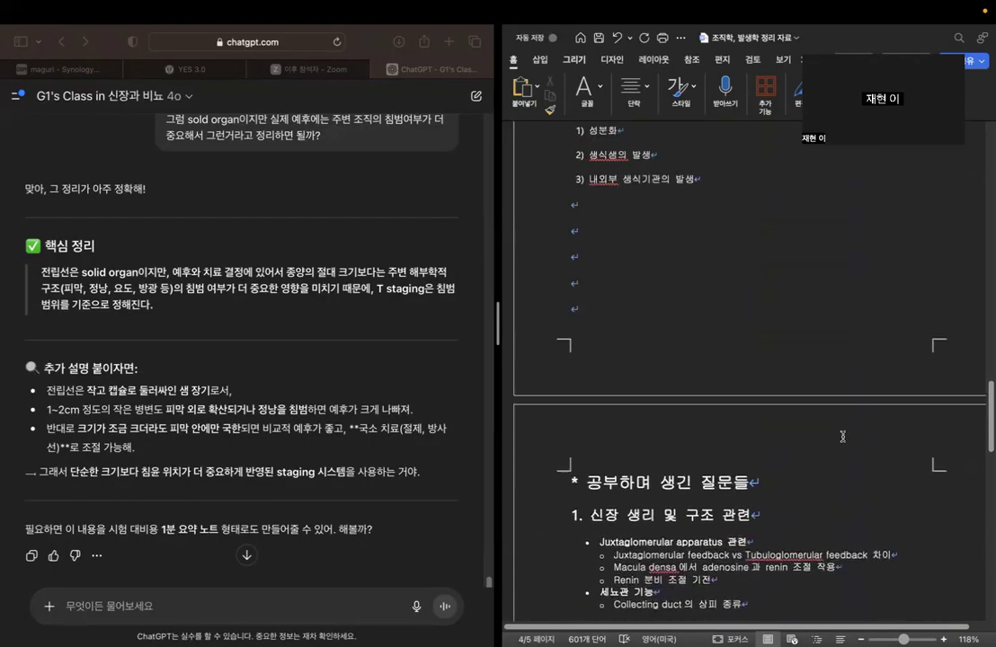
scroll(346, 345, down, 1)
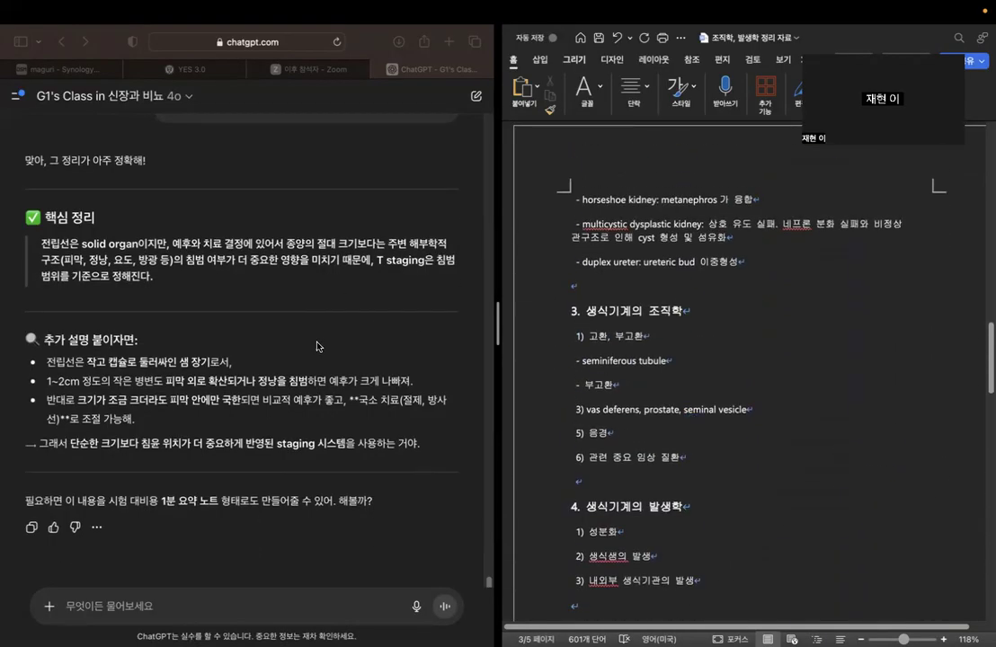
Begin a new chatbot message with "그럼 다음으로는 생식기계의 조직학에 대해 정리해보려고 해. 우선,".
click(236, 562)
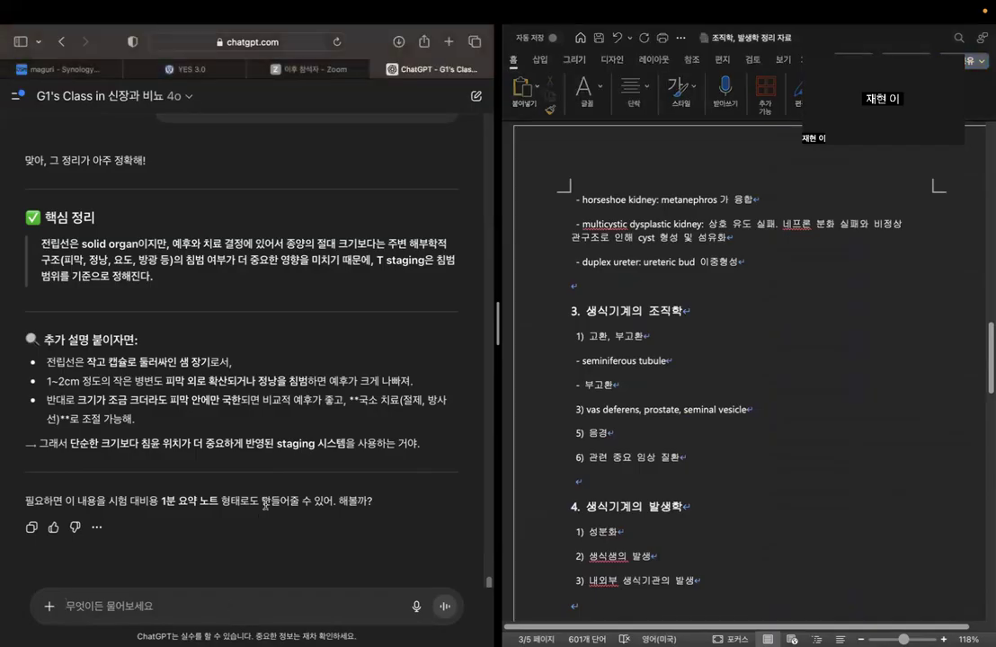
text(그럼 대)
key(BackSpace)
text(다음으로는 생식)
text(기계의 조직학에 대해 )
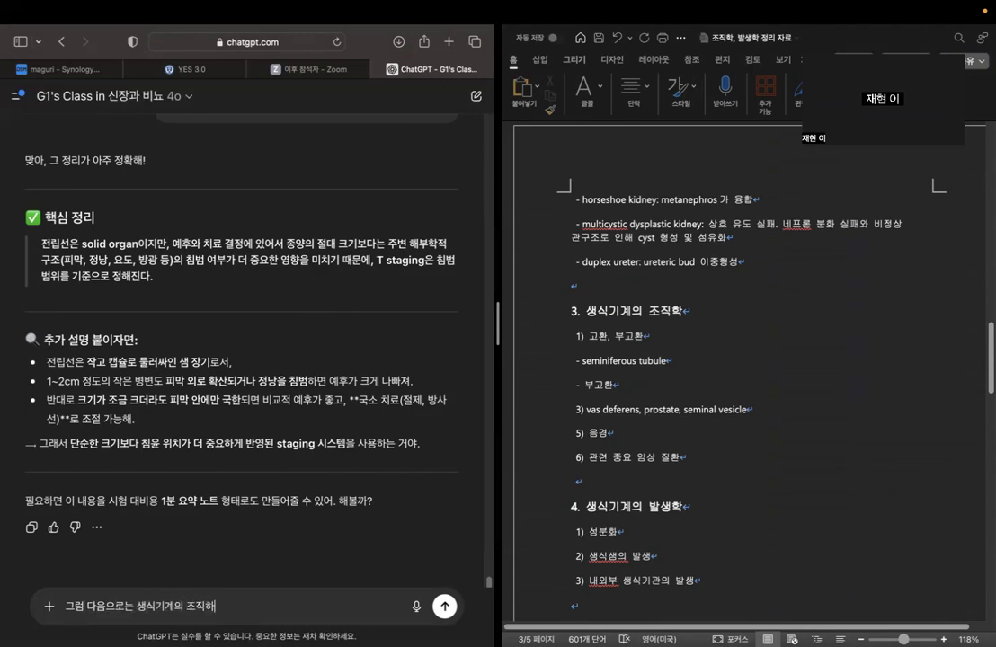
text(정리해보고자)
key(BackSpace)
key(BackSpace)
key(BackSpace)
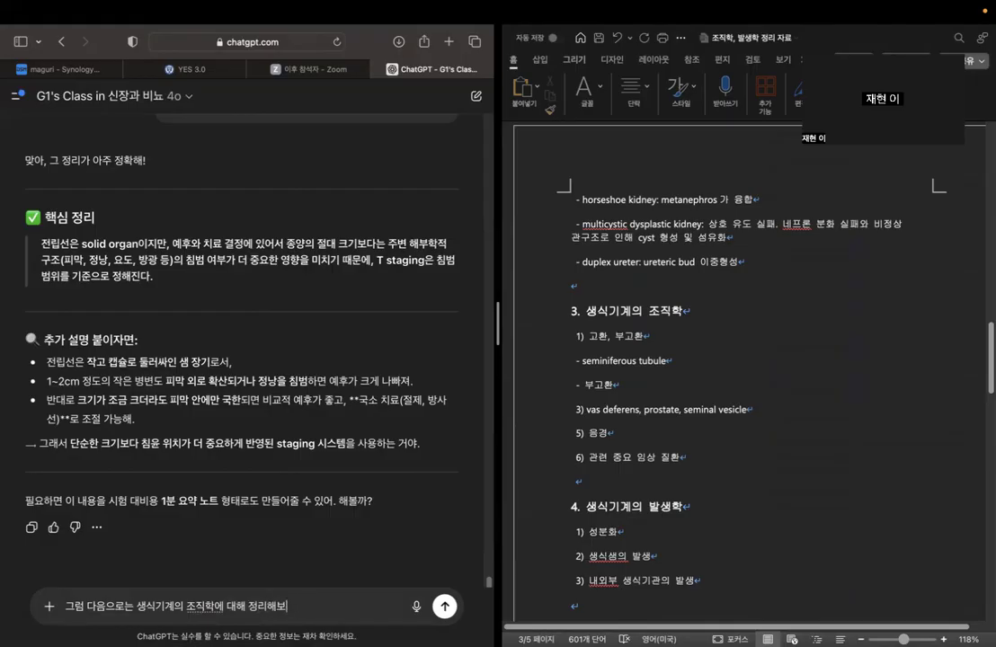
text(려고 해. 우선, ㄱ)
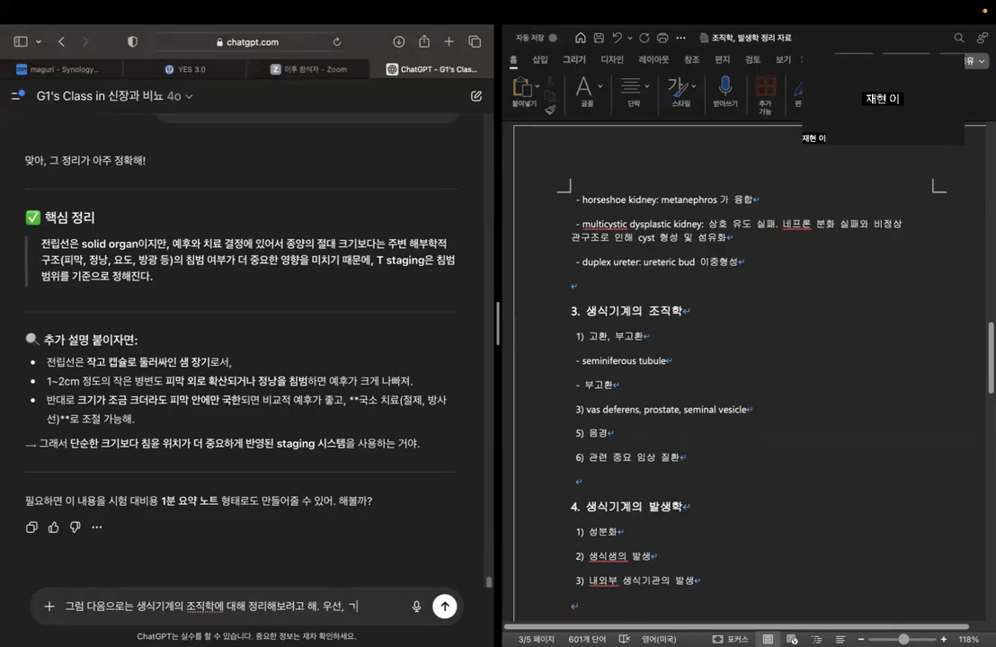
key(BackSpace)
key(BackSpace)
Complete the message with "고환과 부고환의 중요 조직학적 특징을 설명해주고, seminiferous tubule 구조에 대해 특히 잘 설명해줘" and send it.
text(고환과 부과)
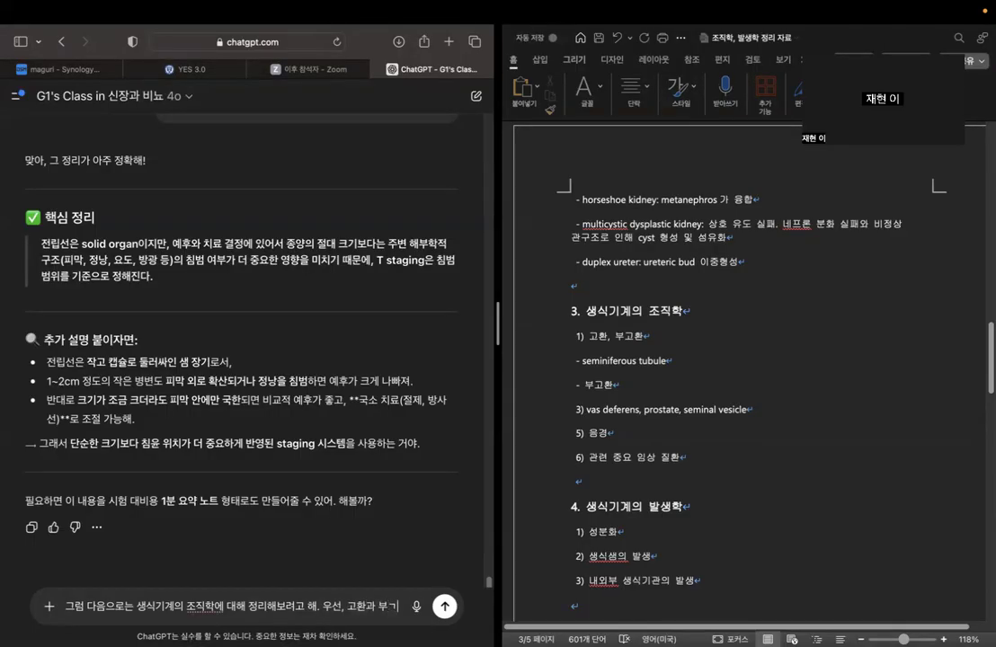
text(고환의 중이)
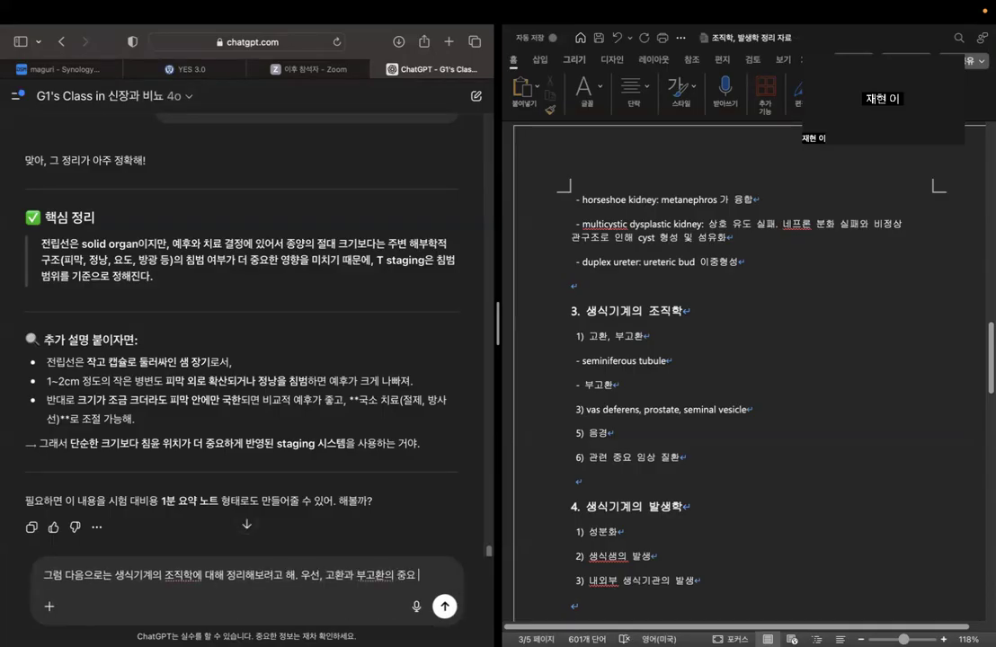
text( 조직학적 특)
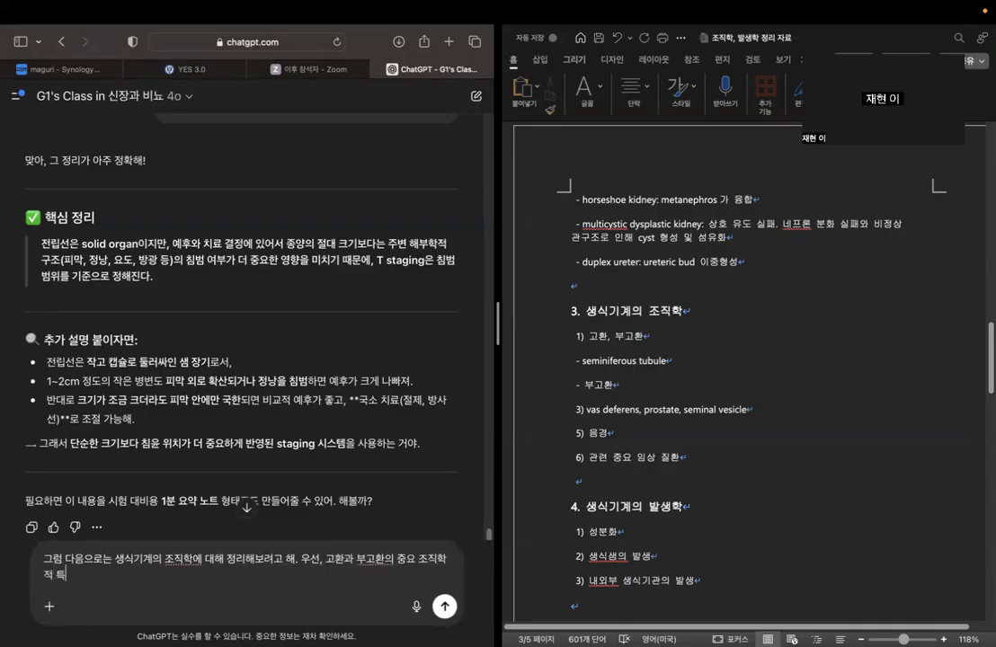
text(징을 설명해주고, )
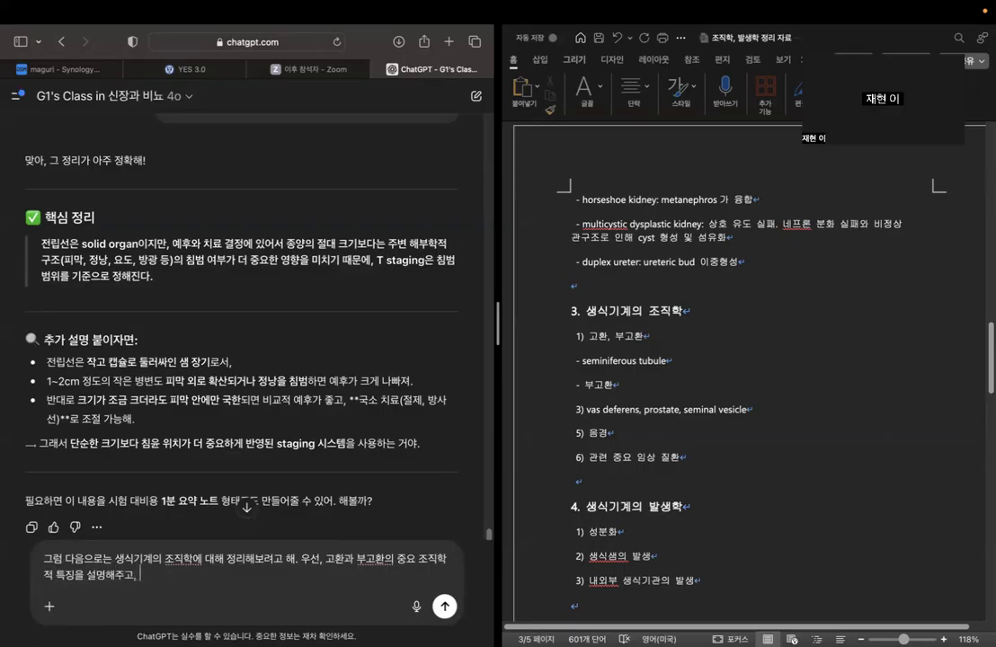
text(seminiferous tubu)
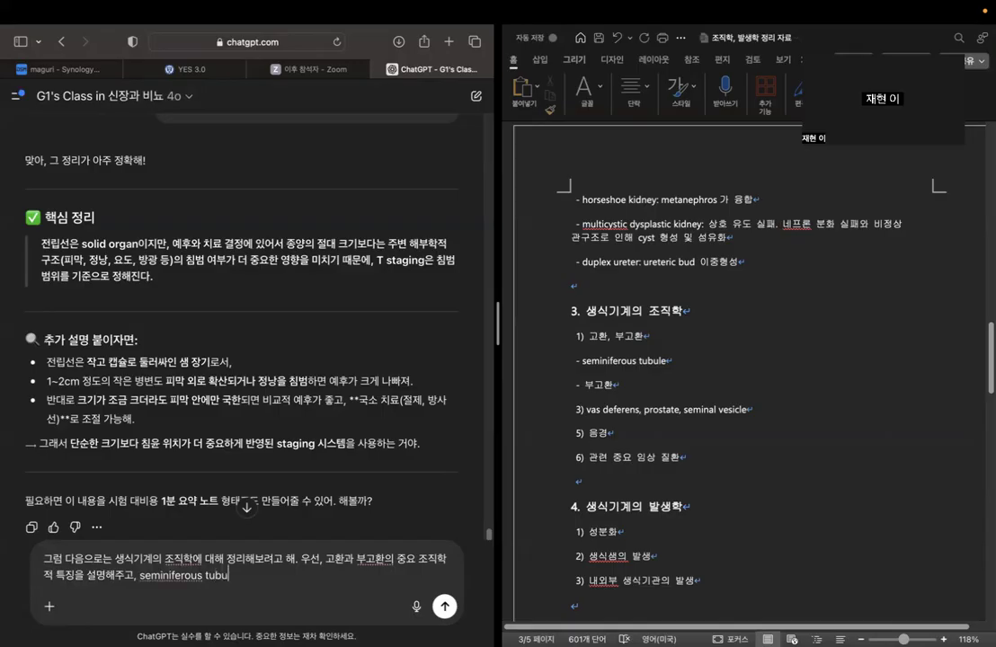
text(le 구조에 대해 특히 잘 설명해줘)
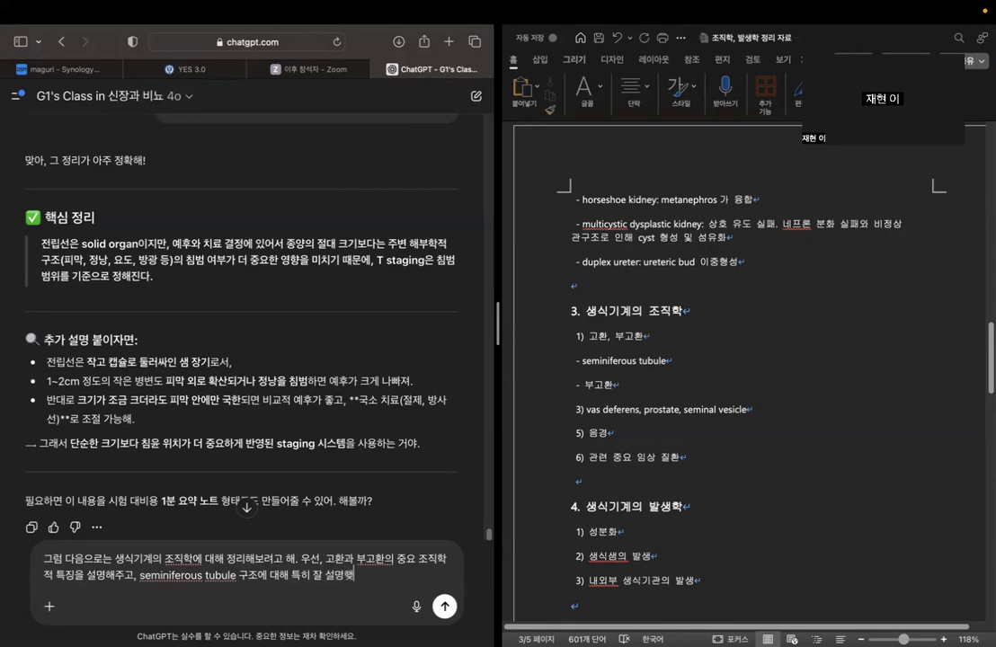
key(Return)
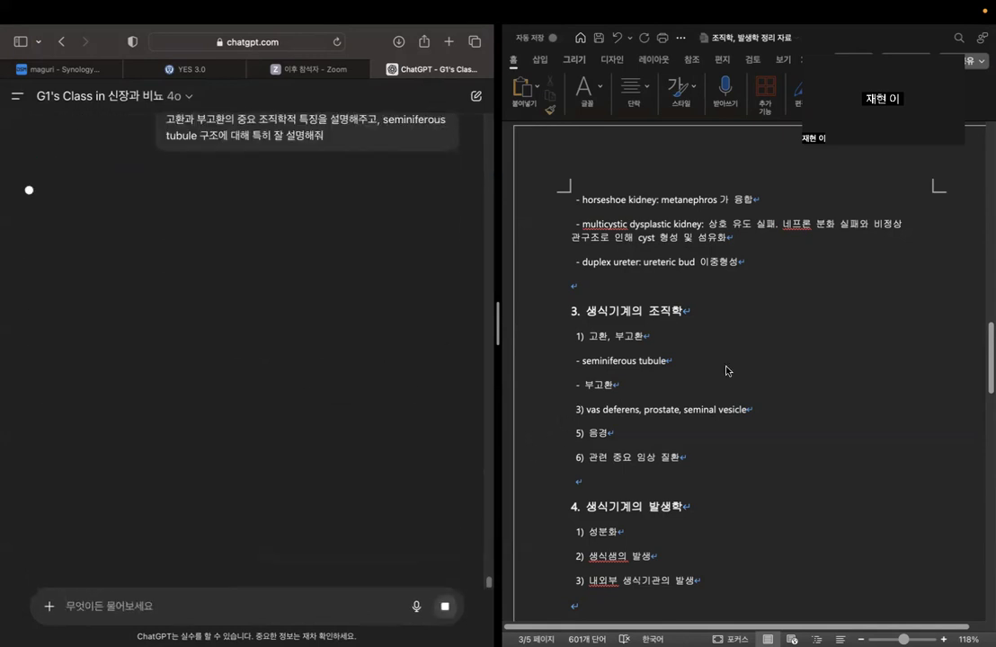
Read the chatbot's table on basic testis structure, covering the tunica albuginea, lobules, seminiferous tubules and interstitial tissue with Leydig cells.
click(719, 339)
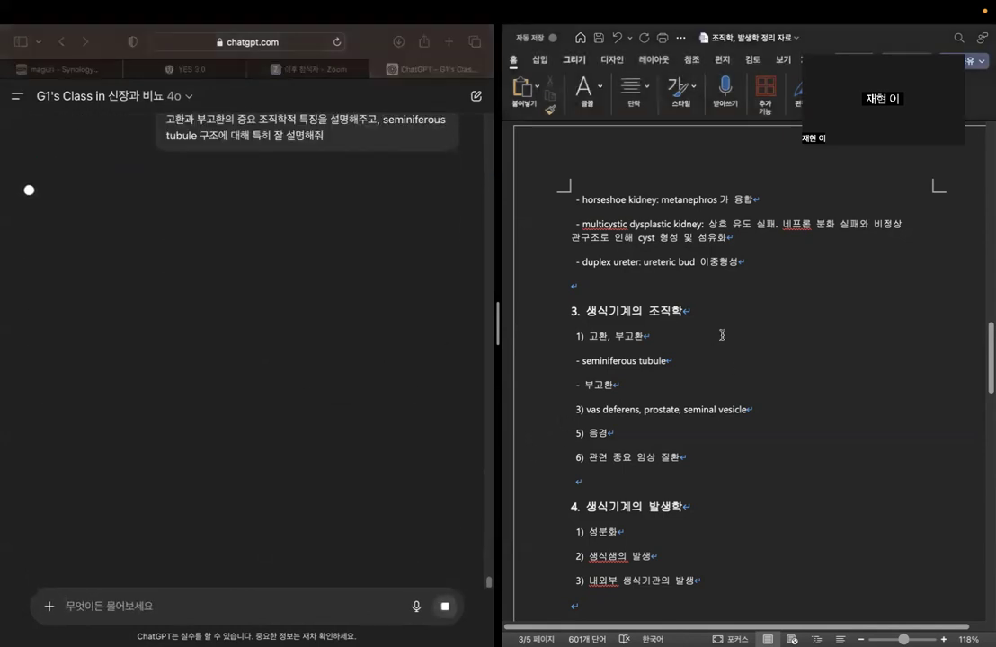
click(708, 360)
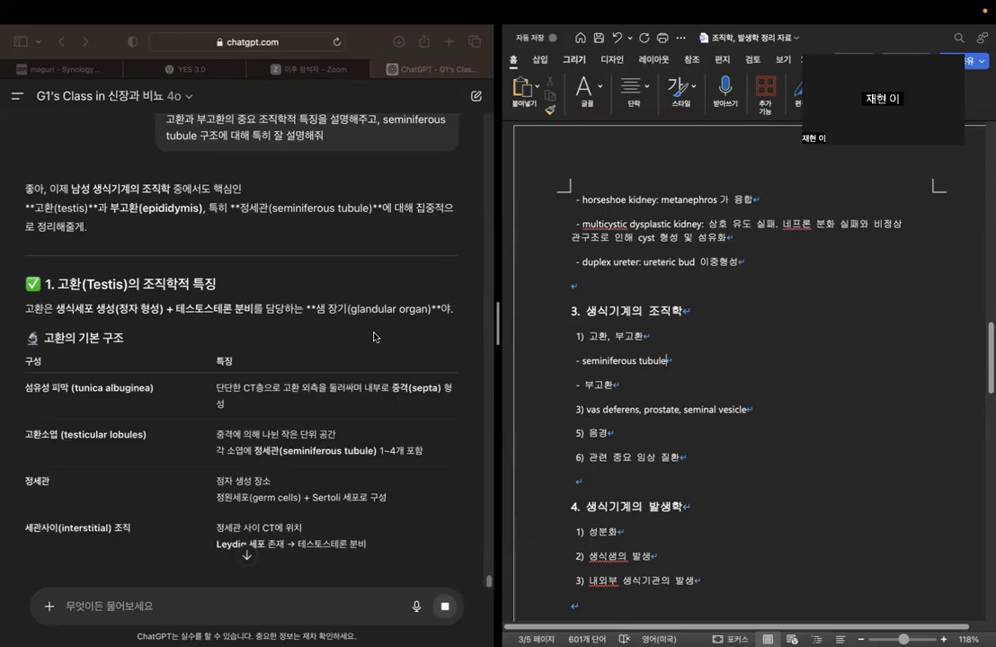
scroll(374, 337, down, 2)
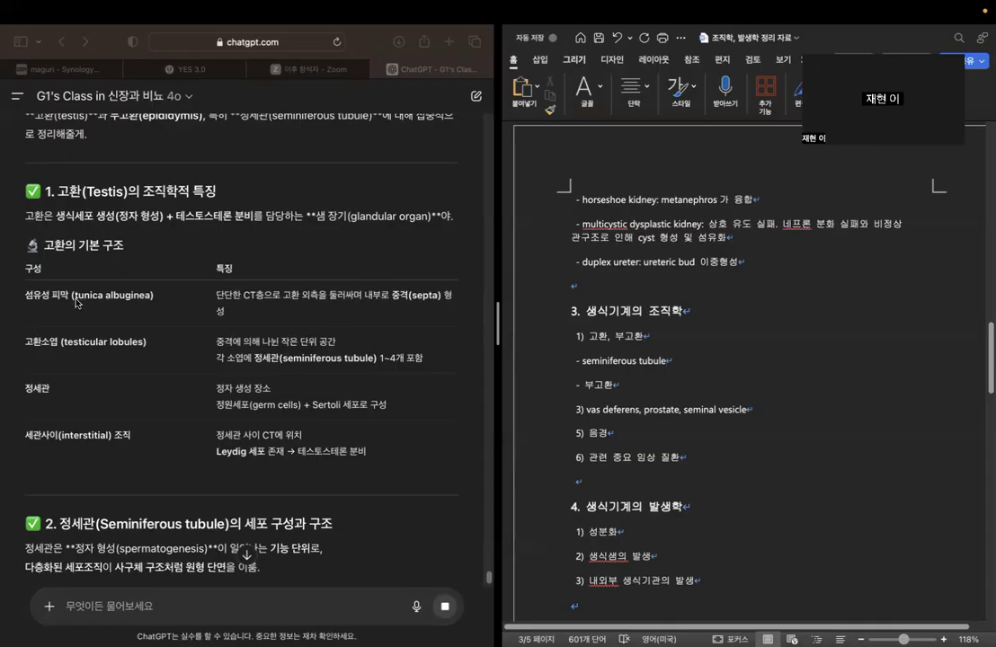
click(27, 296)
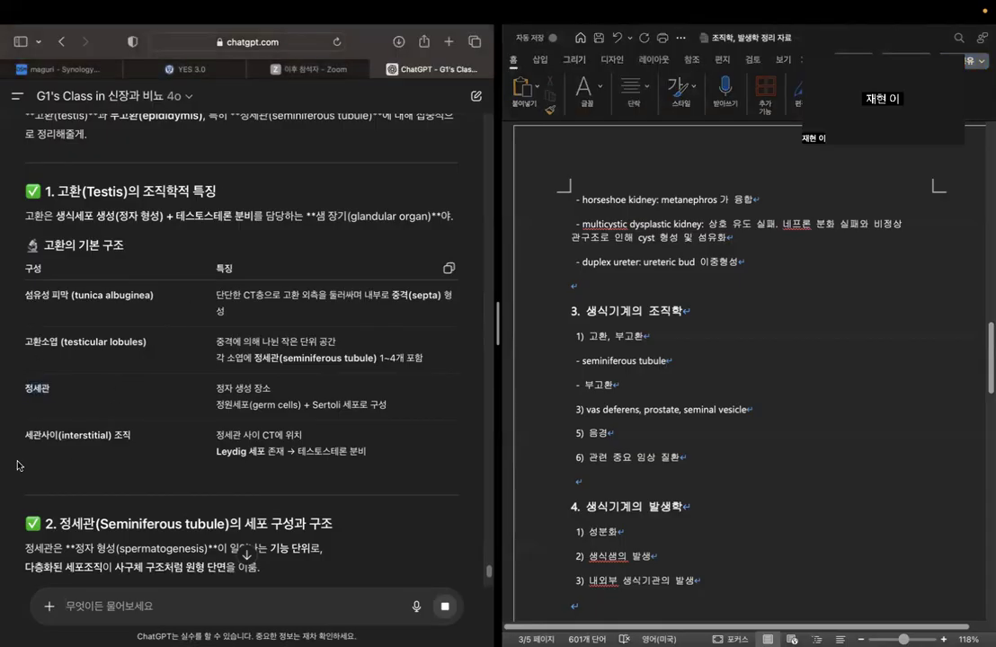
drag(25, 435, 168, 435)
click(146, 367)
scroll(155, 373, down, 2)
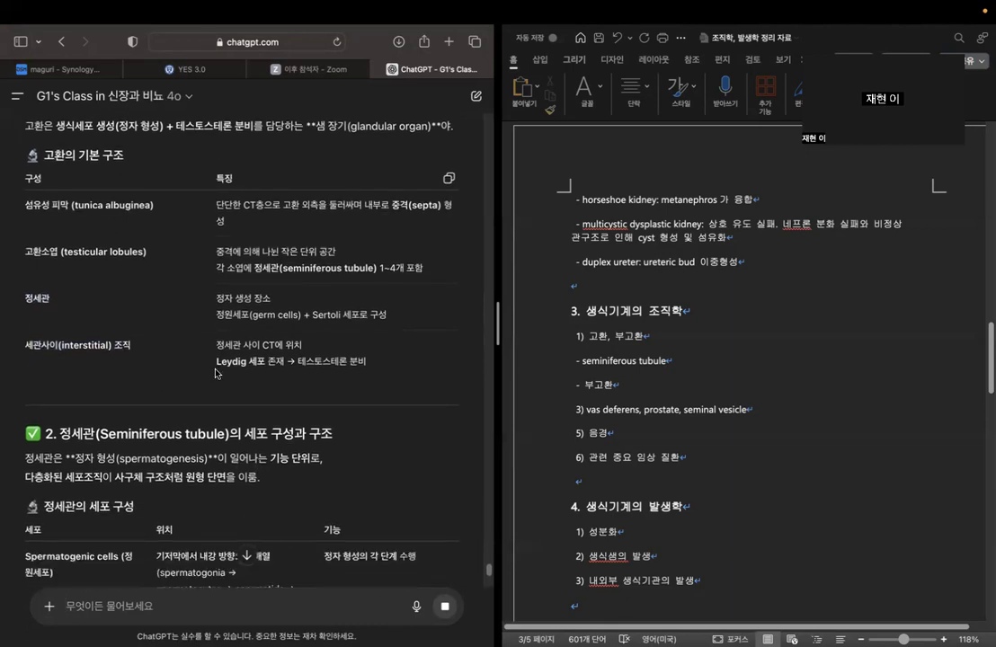
drag(217, 363, 277, 363)
click(328, 365)
drag(218, 316, 386, 320)
scroll(424, 311, down, 5)
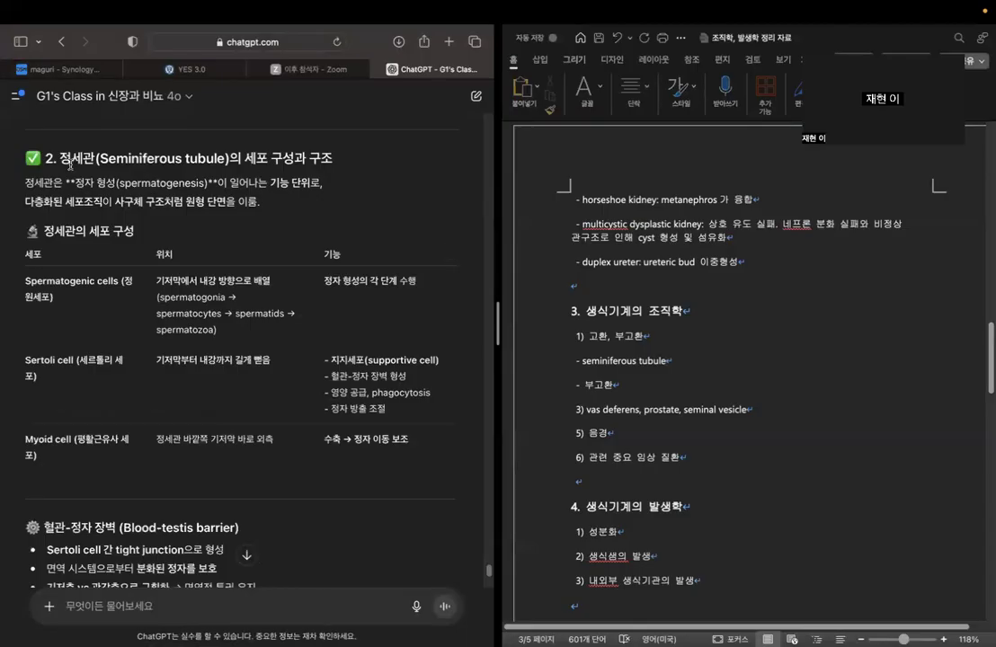
In section 3 of the Word outline, add ": 정자 형성에 중요한 구조." after "seminiferous tubule".
drag(60, 157, 243, 158)
click(709, 364)
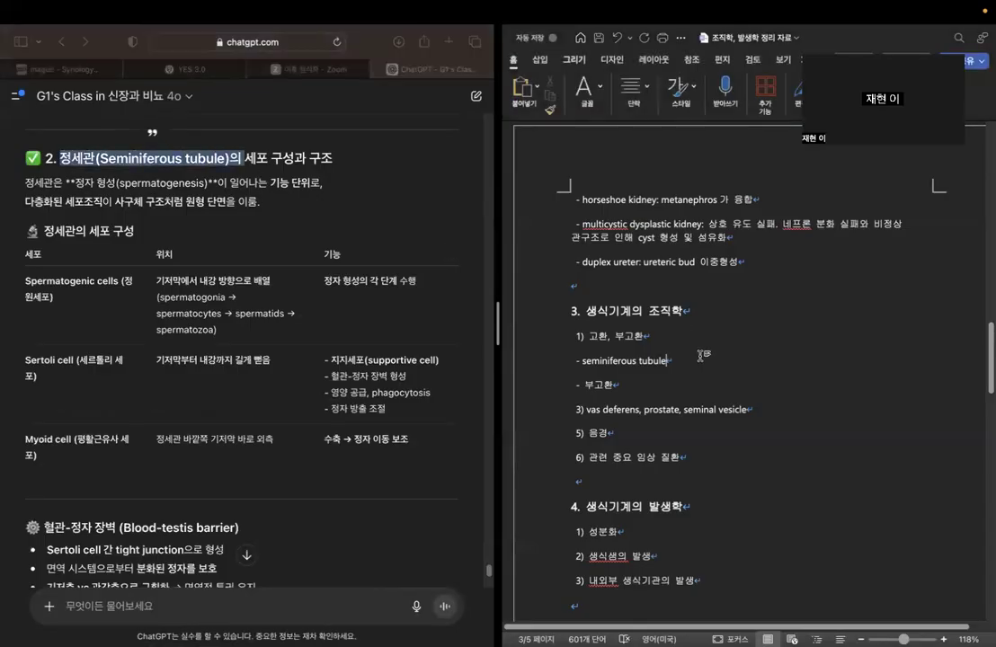
text(: 정자 )
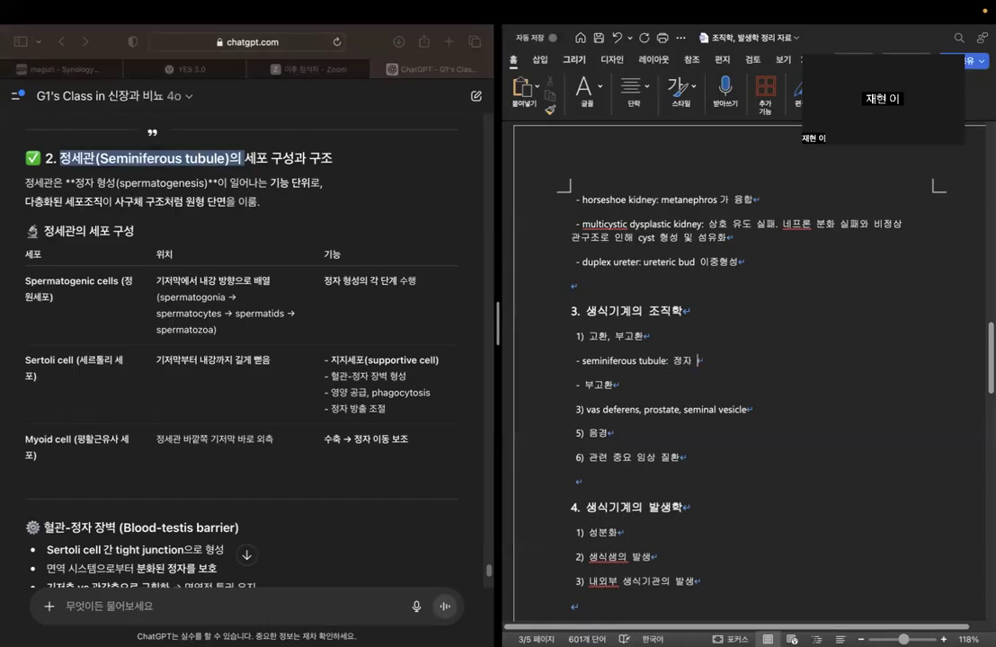
text(형사에 중요한구조.)
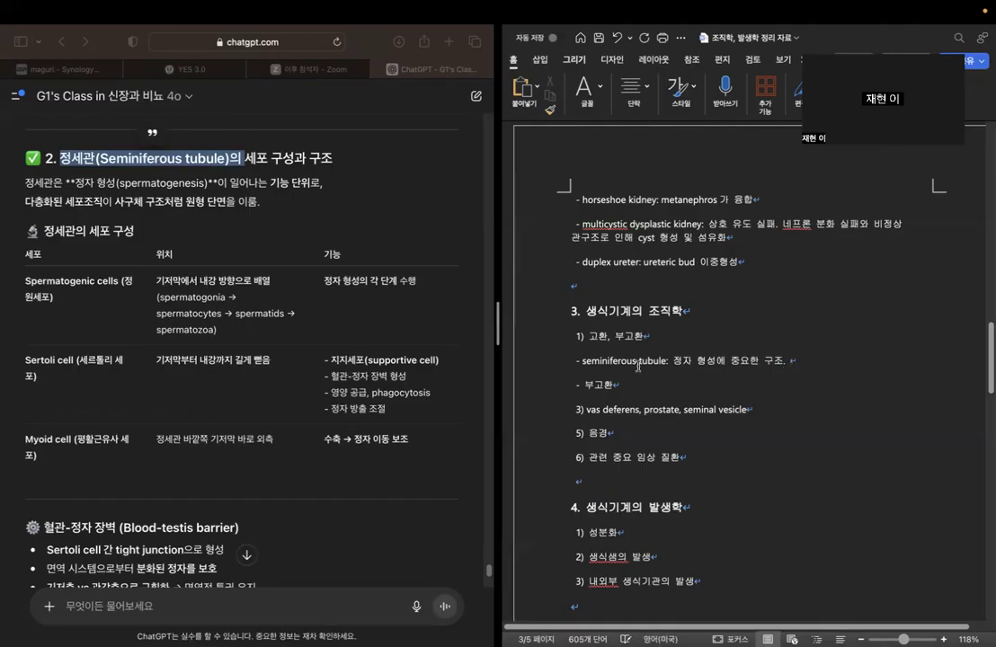
Examine the chatbot's seminiferous tubule table for the location and function of spermatogenic, Sertoli and myoid cells.
click(335, 219)
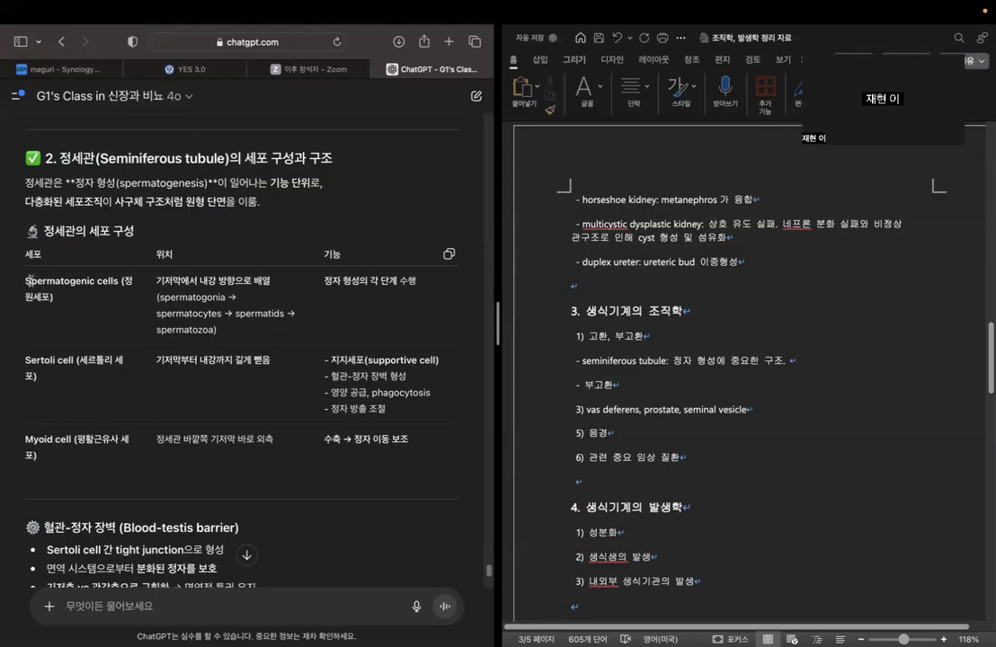
drag(28, 280, 54, 296)
click(81, 298)
drag(25, 361, 79, 360)
click(34, 447)
drag(25, 440, 72, 440)
drag(154, 280, 271, 280)
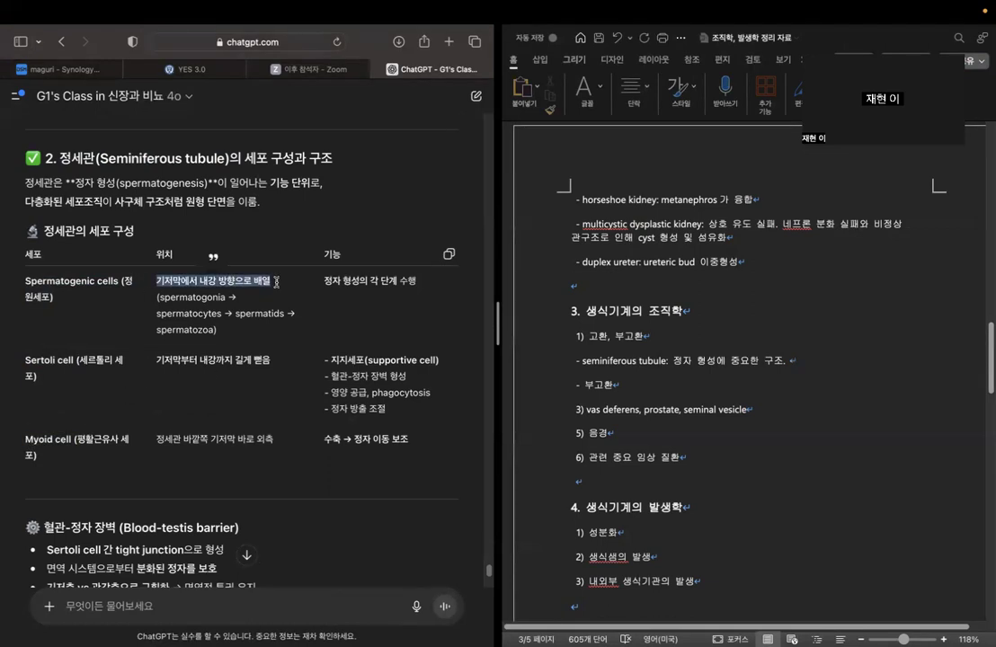
click(271, 280)
drag(158, 360, 269, 360)
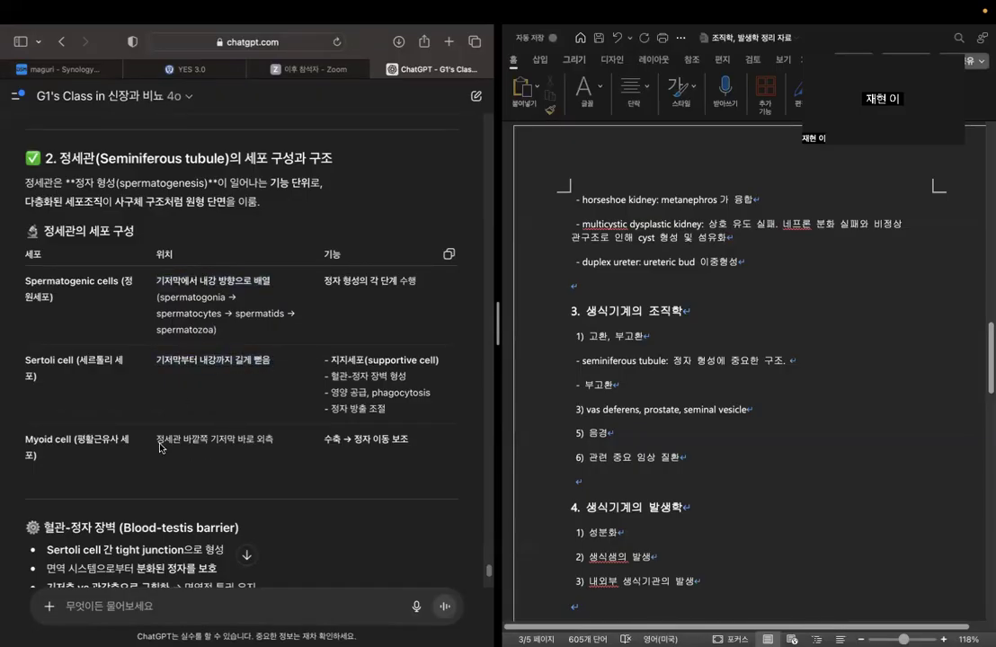
drag(157, 440, 419, 440)
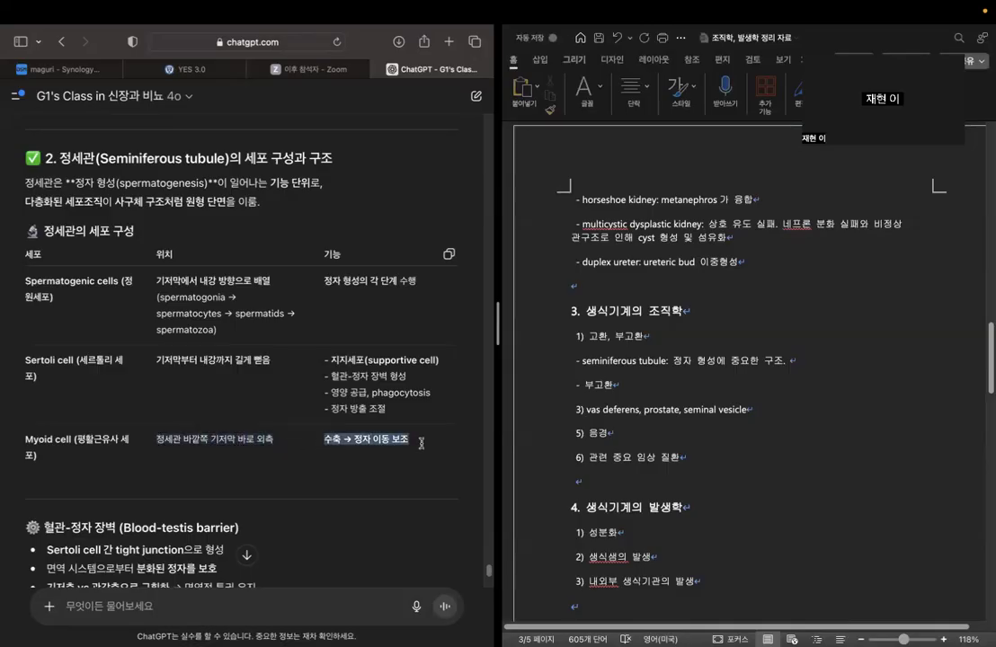
click(410, 302)
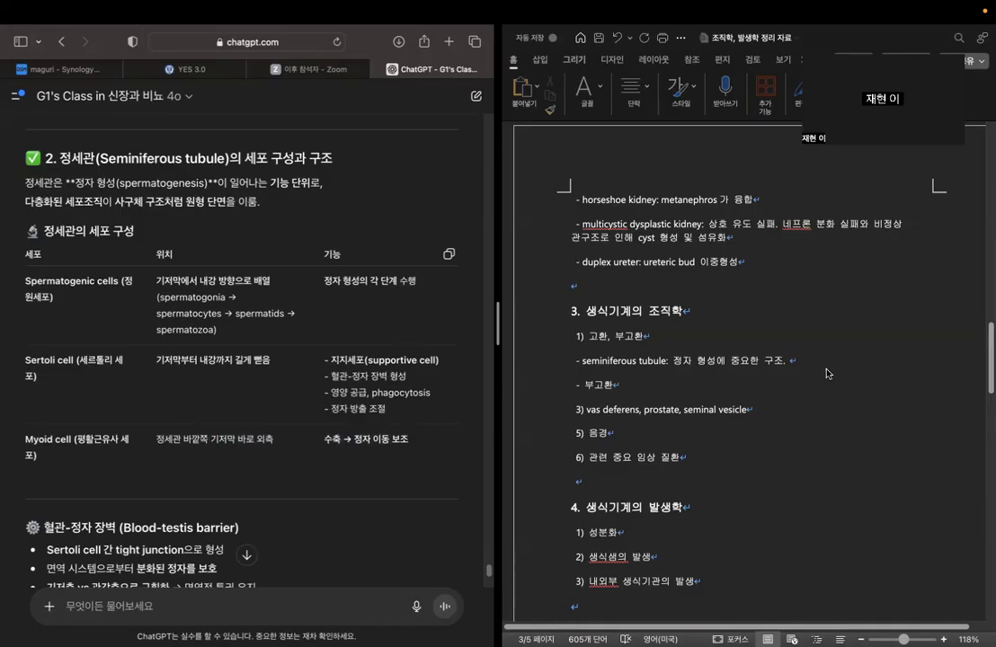
Below the seminiferous tubule line in the Word outline, add separate lines for "Spermatogenic cell", "Sertoli cell" and "Myoid cell".
click(716, 319)
click(576, 385)
key(Return)
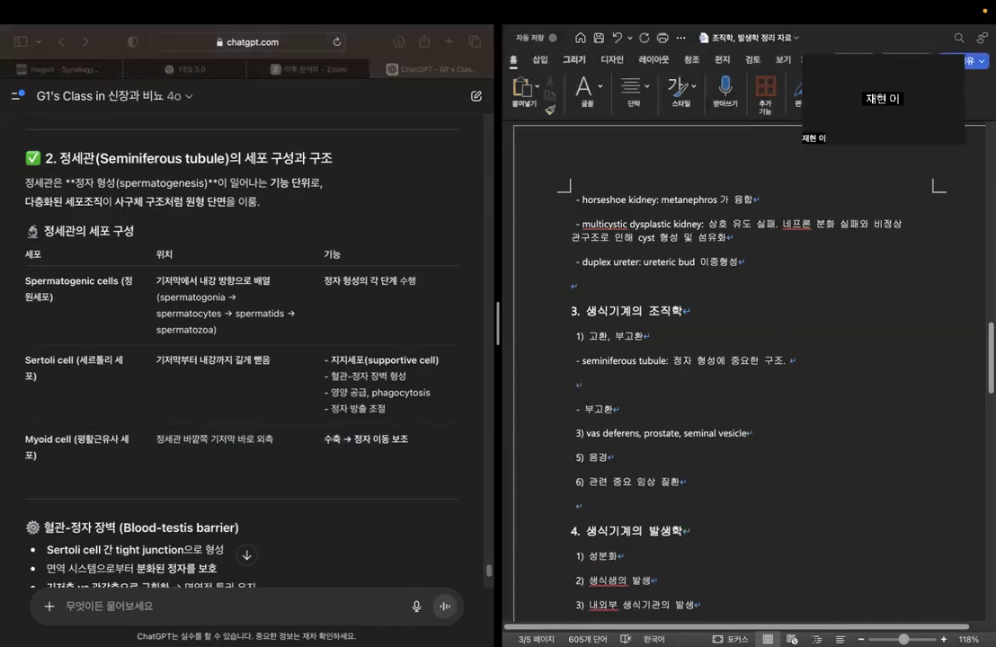
text(spermatogenic cell)
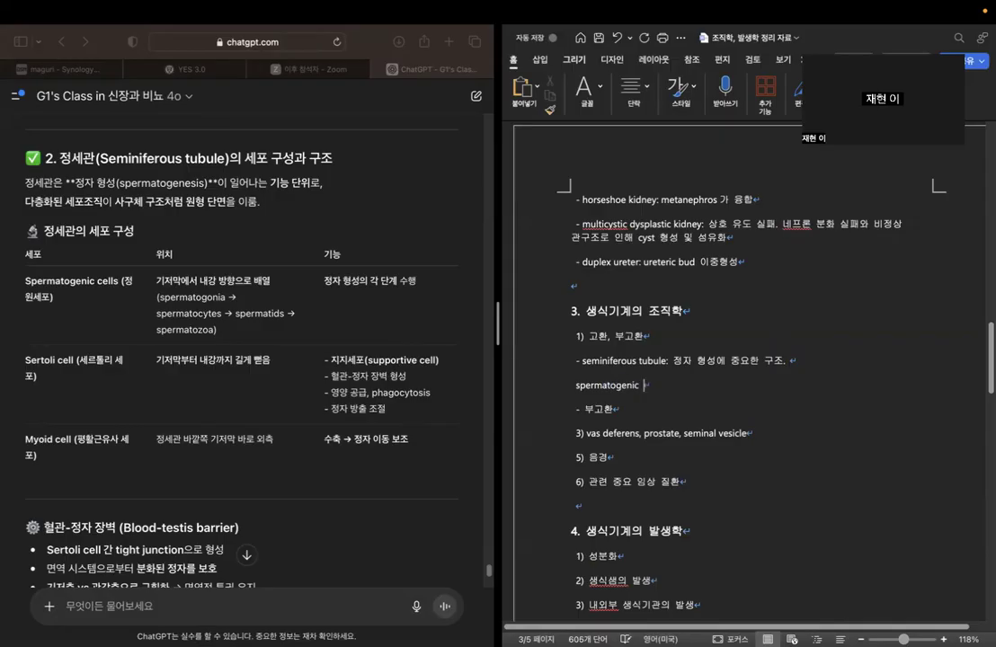
key(Return)
text(sertoli cell)
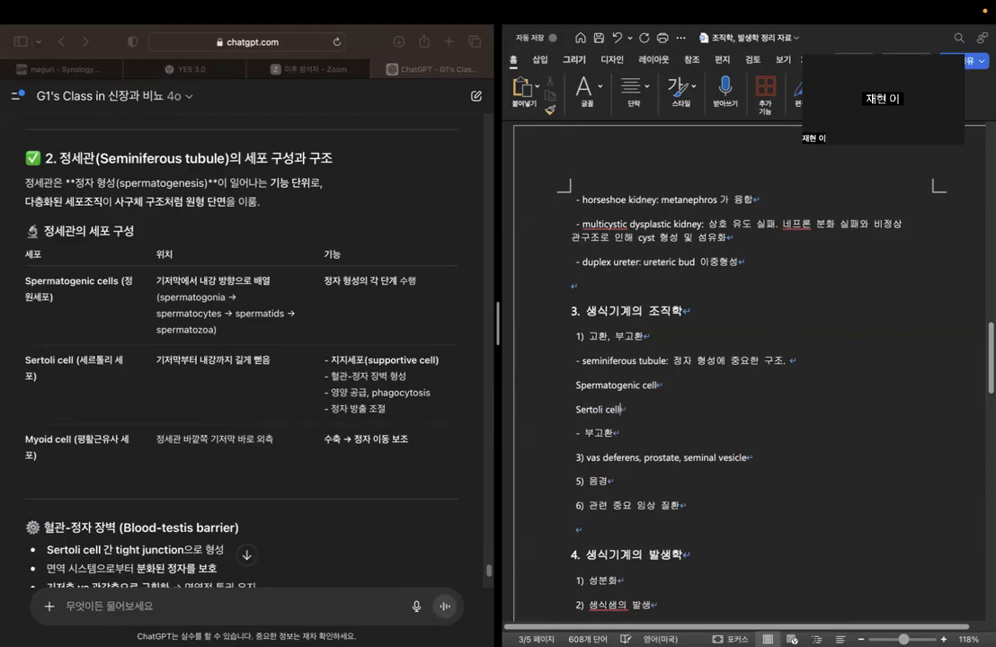
key(Return)
text(myoid cell)
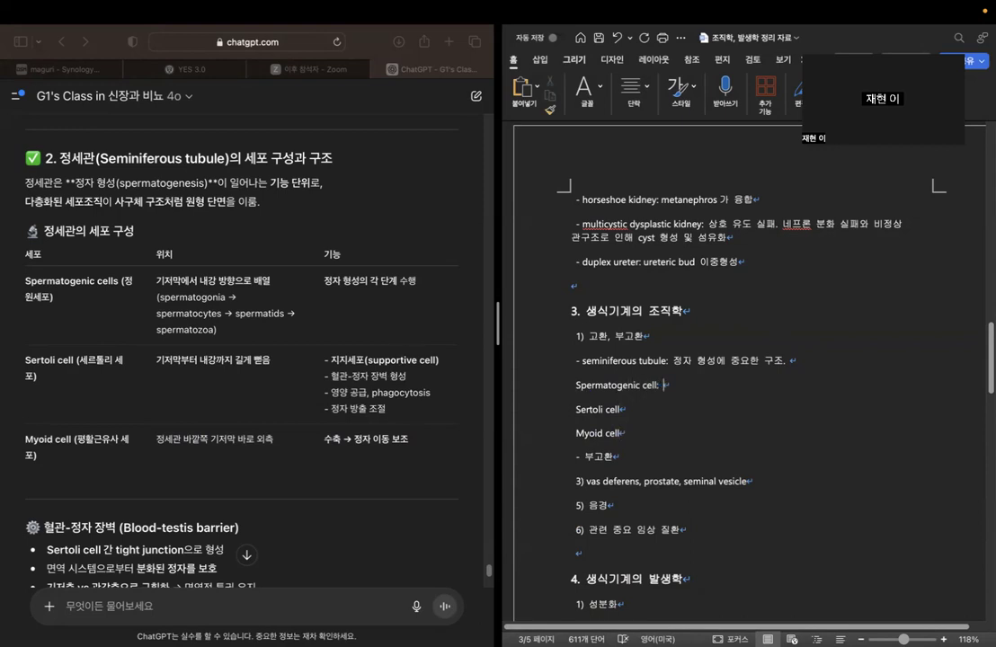
In the Word outline, describe Spermatogenic cell as "정자 형성을 수행" and Sertoli cell as "지지세포, 혈관-정자 장벽 형성, 영양 공급, 식세포 작용, 정자 방출 조절".
text(정자 형시)
text(을 수해)
text(: 지지)
text(세포, )
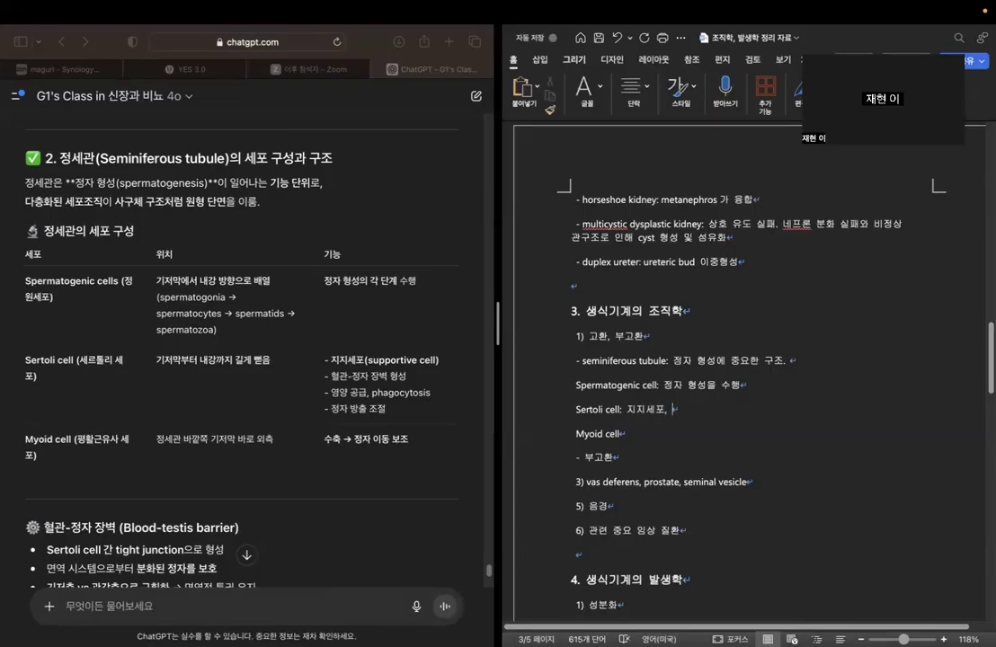
text(혈과)
text(-정자 장벽 형성)
text(, 영향 ㄱ)
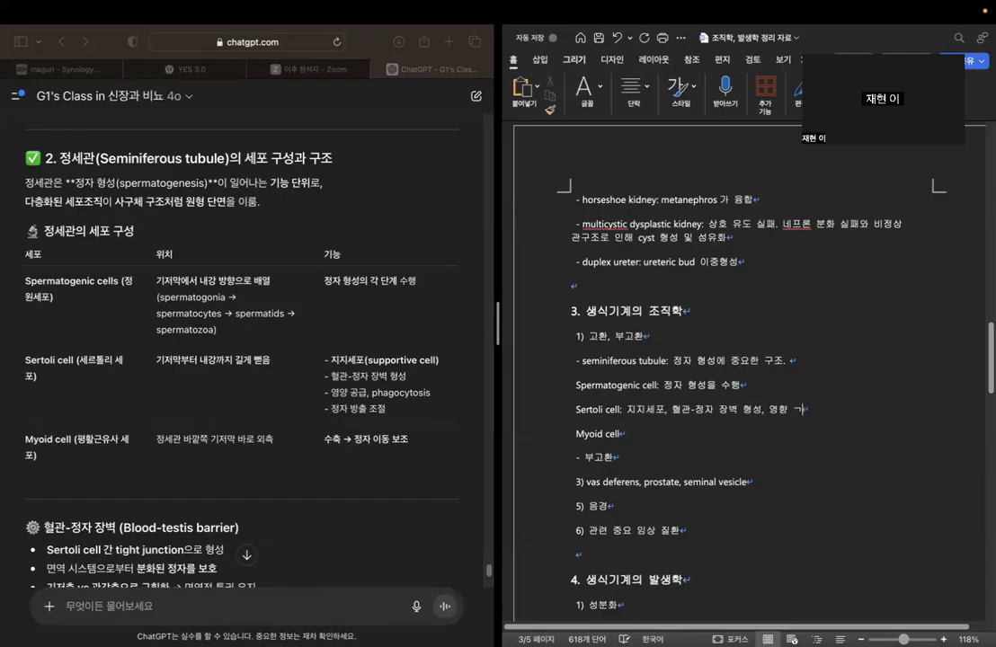
text(양 공급,)
key(ctrl+space)
text(식세포)
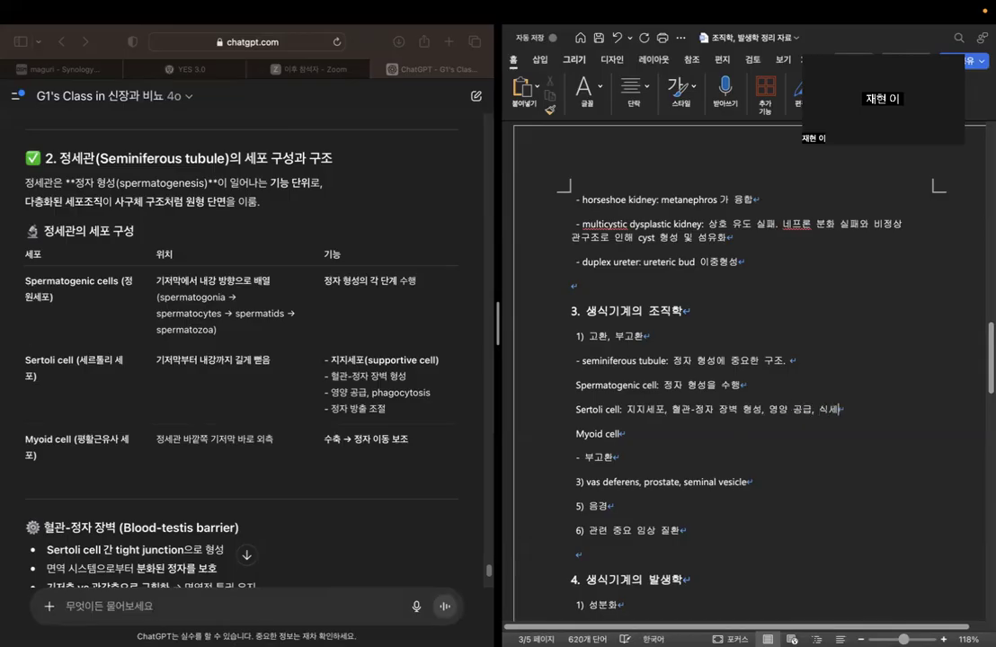
text( 작용, 정자 방추)
text(ㄹ 조절)
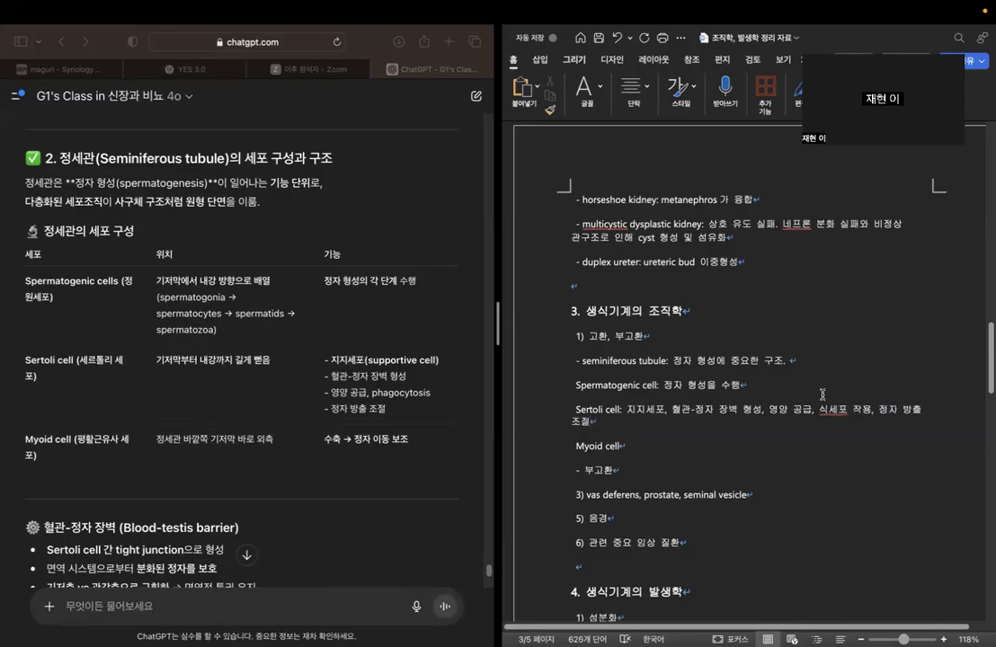
Complete the Myoid cell line in the Word outline with ": 기저막 밖에 위치, 수축으로 정자의 이동 보조".
drag(626, 408, 629, 445)
click(715, 430)
click(660, 452)
text(: 기저막 밖에 위치, 수축으로 저정자의 이동 보조)
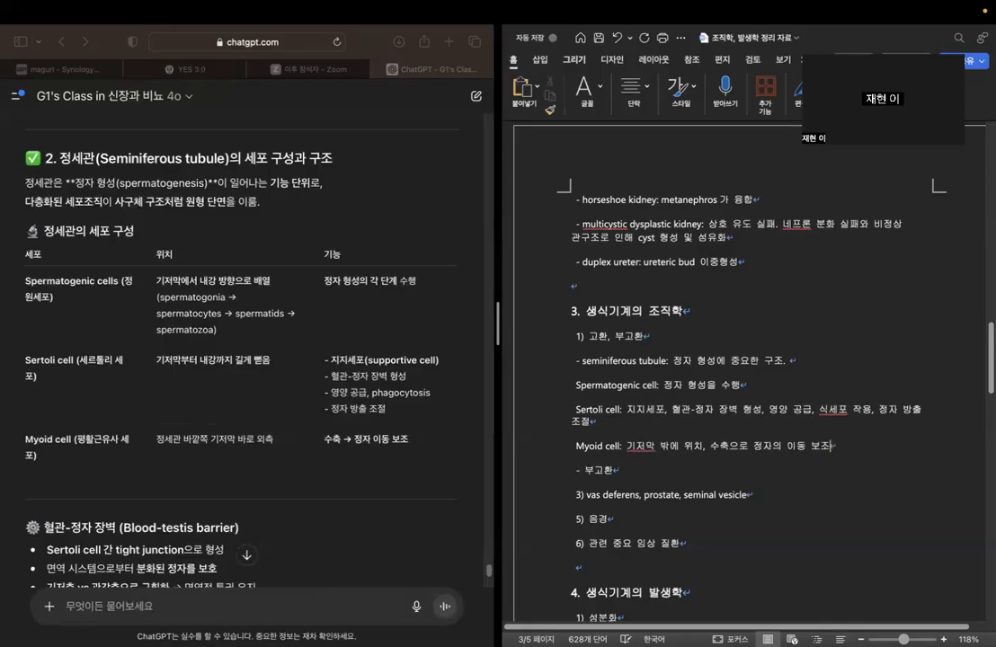
On the Sertoli cell line, insert "(tight junction 으로 구성)" directly after "혈관-정자 장벽 형성", based on the chatbot's blood-testis barrier notes.
scroll(626, 375, down, 2)
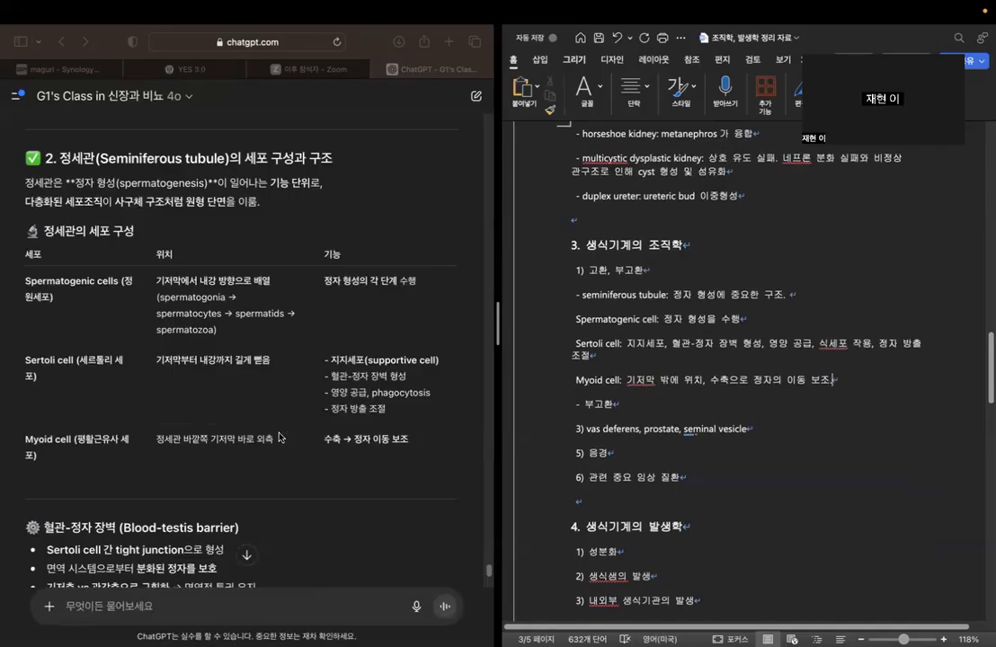
scroll(278, 438, down, 3)
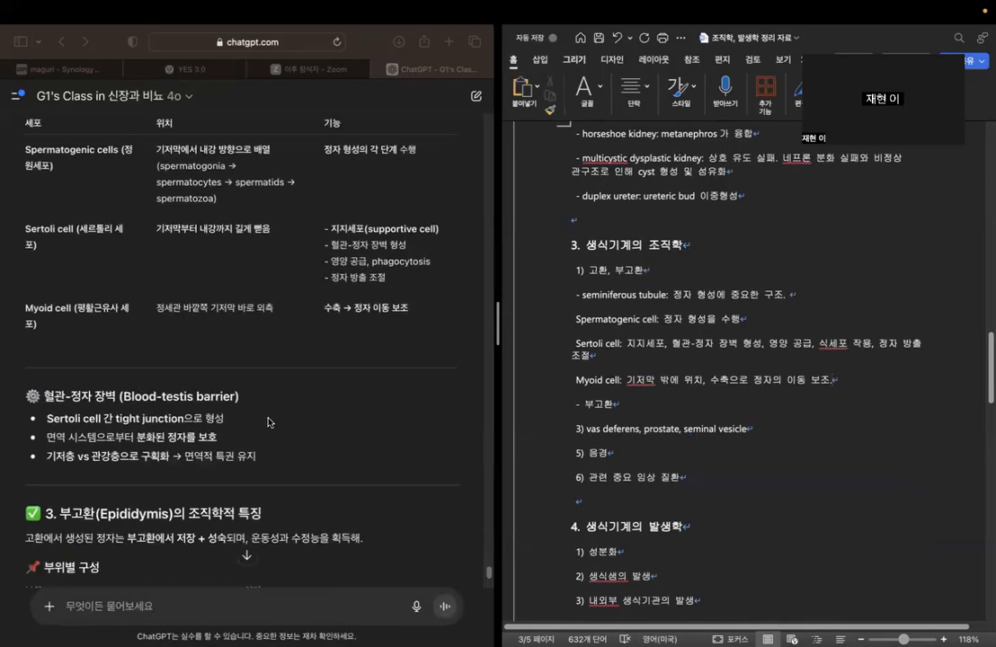
click(763, 342)
text(()
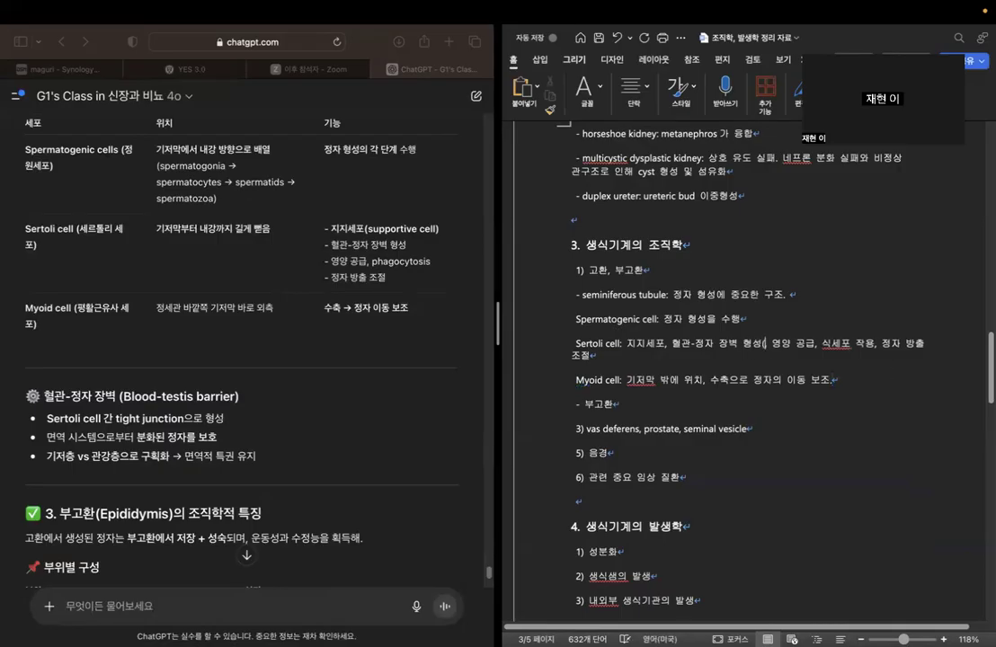
text(tight )
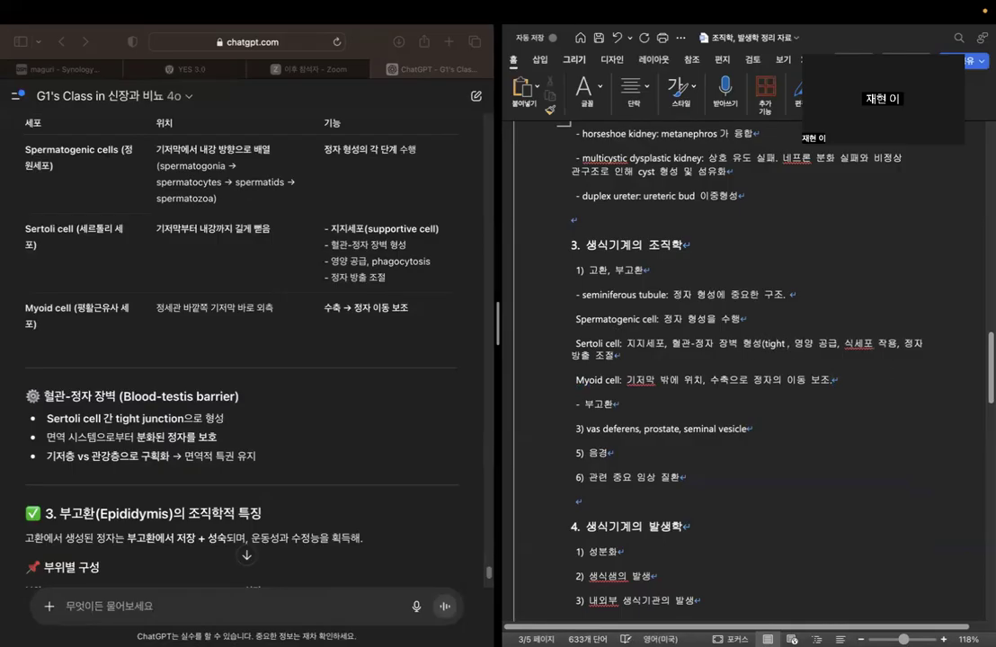
text(junctiondmfh)
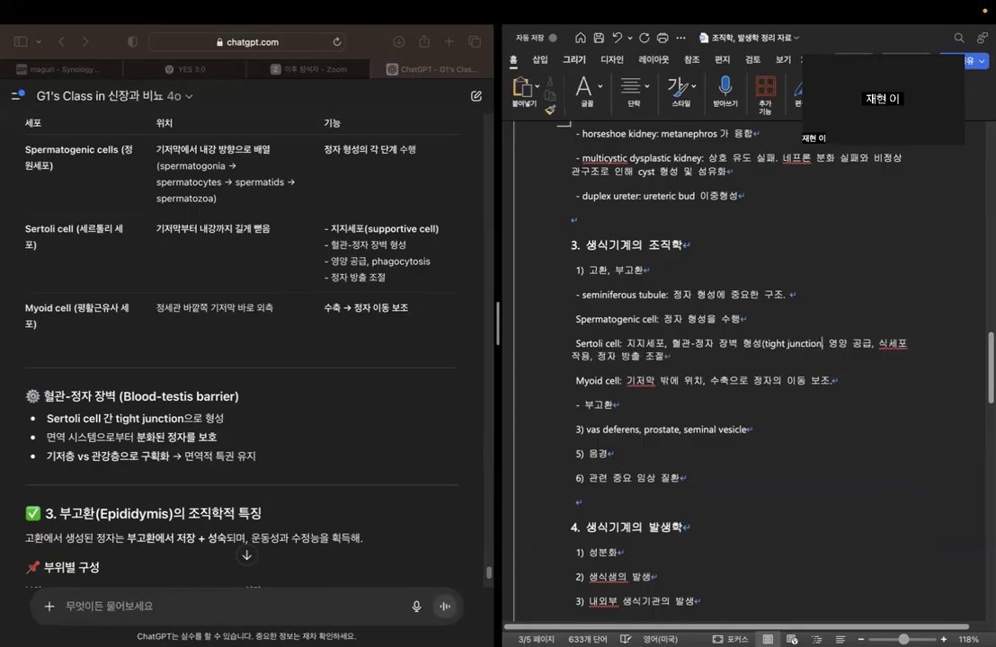
key(BackSpace)
key(BackSpace)
key(BackSpace)
key(BackSpace)
key(Caps_Lock)
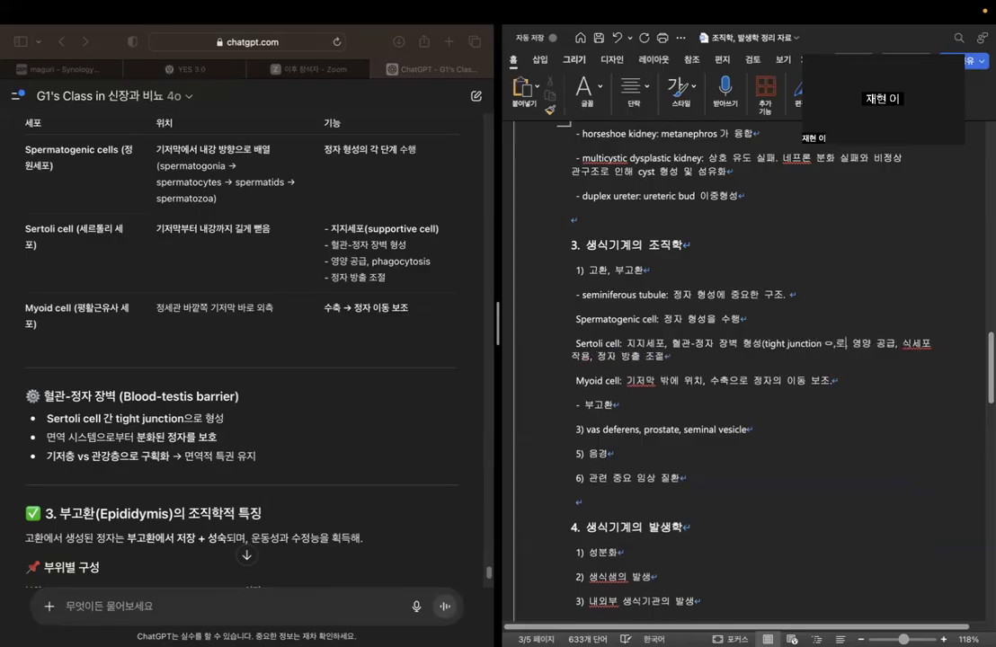
text(으로 구성))
key(Caps_Lock)
Read the chatbot's blood-testis barrier and epididymis sections, and add a colon after "부고환" in section 3 of the Word outline.
scroll(217, 355, down, 5)
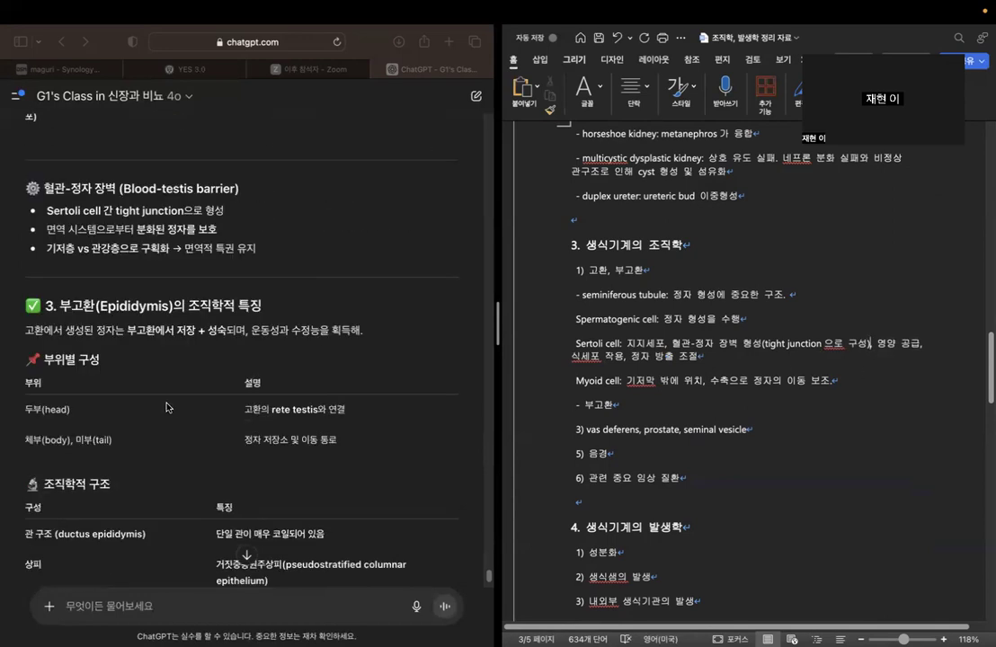
click(48, 230)
drag(48, 230, 249, 225)
click(344, 305)
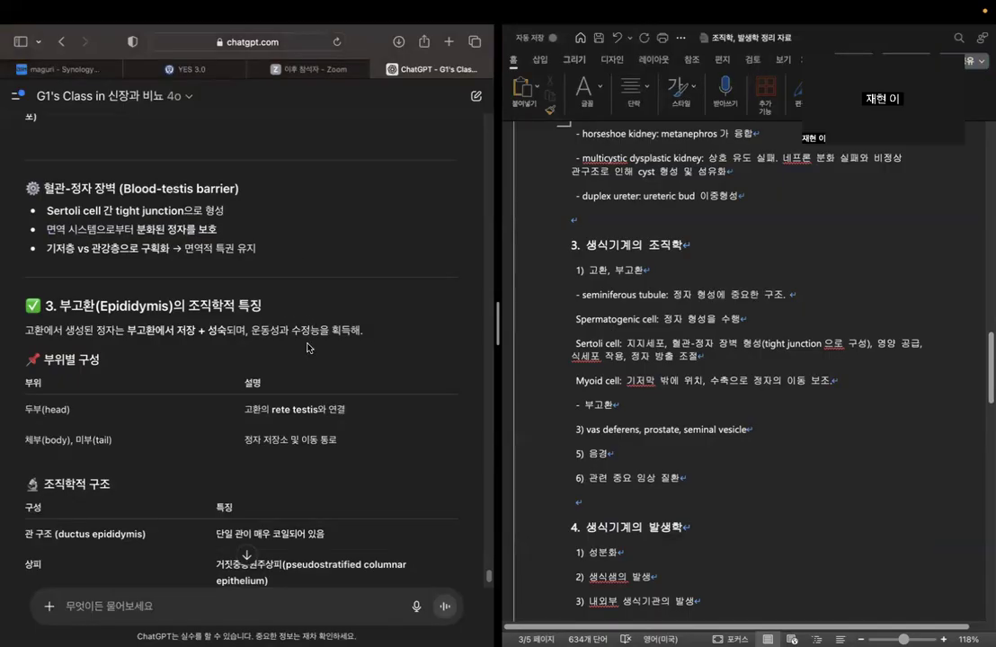
scroll(304, 333, down, 3)
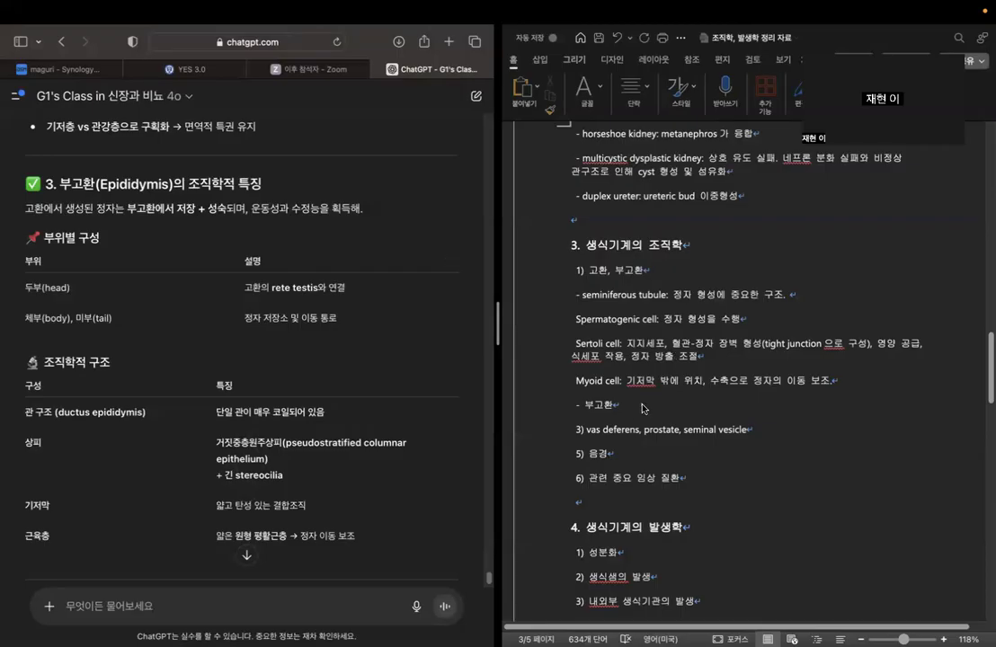
click(649, 403)
key(Return)
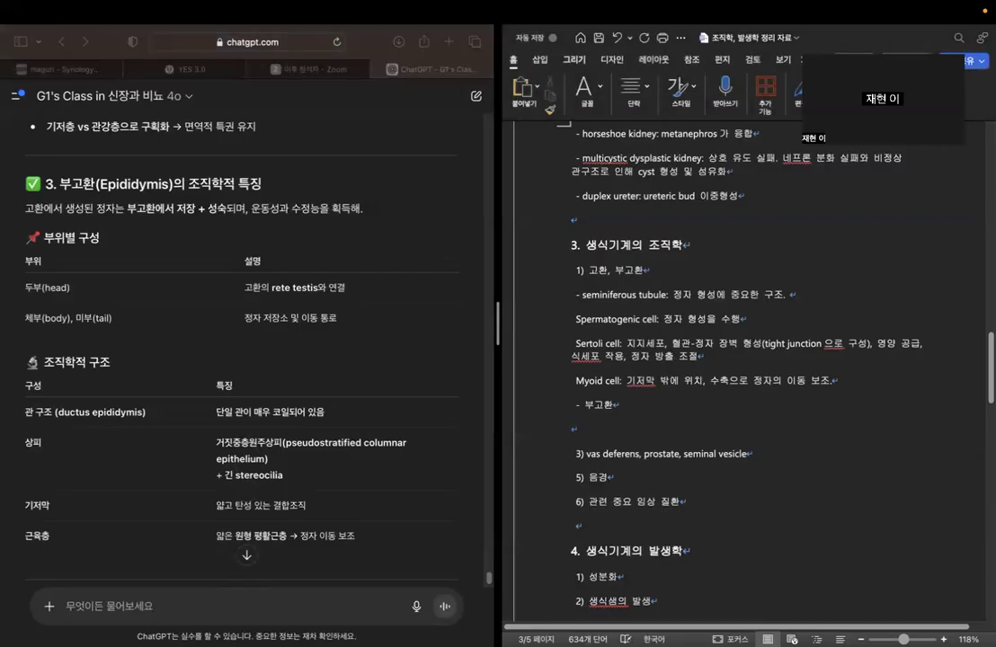
key(BackSpace)
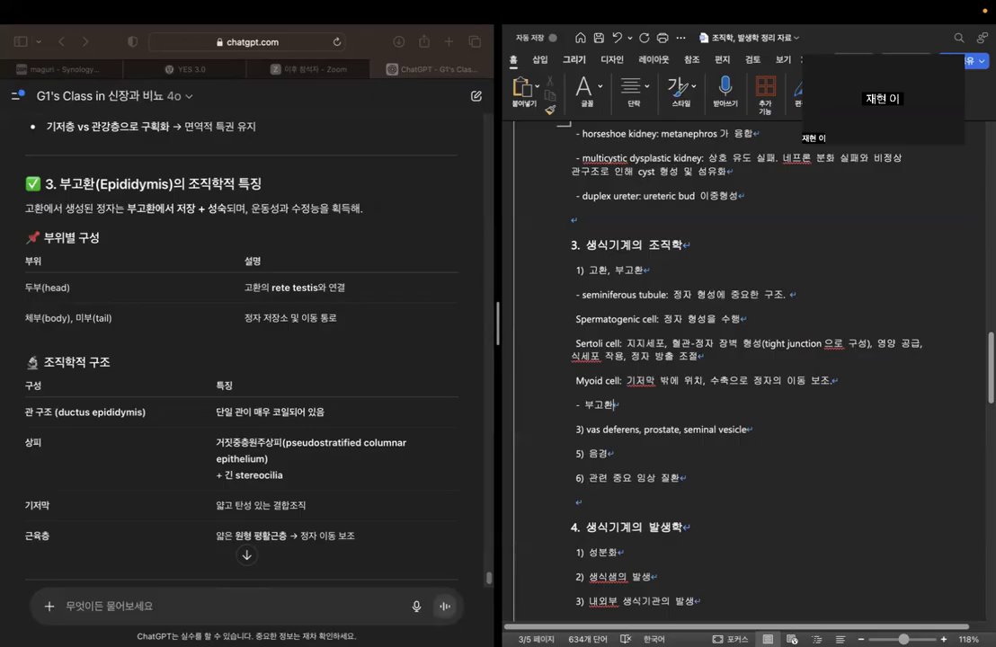
text(:)
Examine the chatbot's epididymis section for its function, regional parts and histological structure, including the key summary table.
click(144, 223)
drag(176, 209, 371, 209)
click(382, 216)
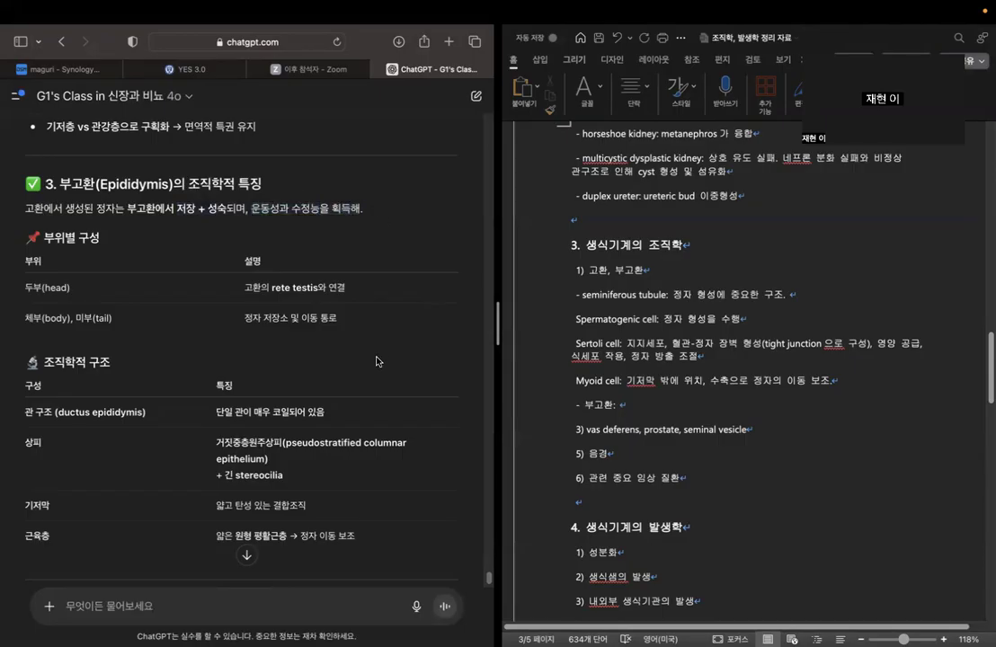
scroll(376, 361, down, 3)
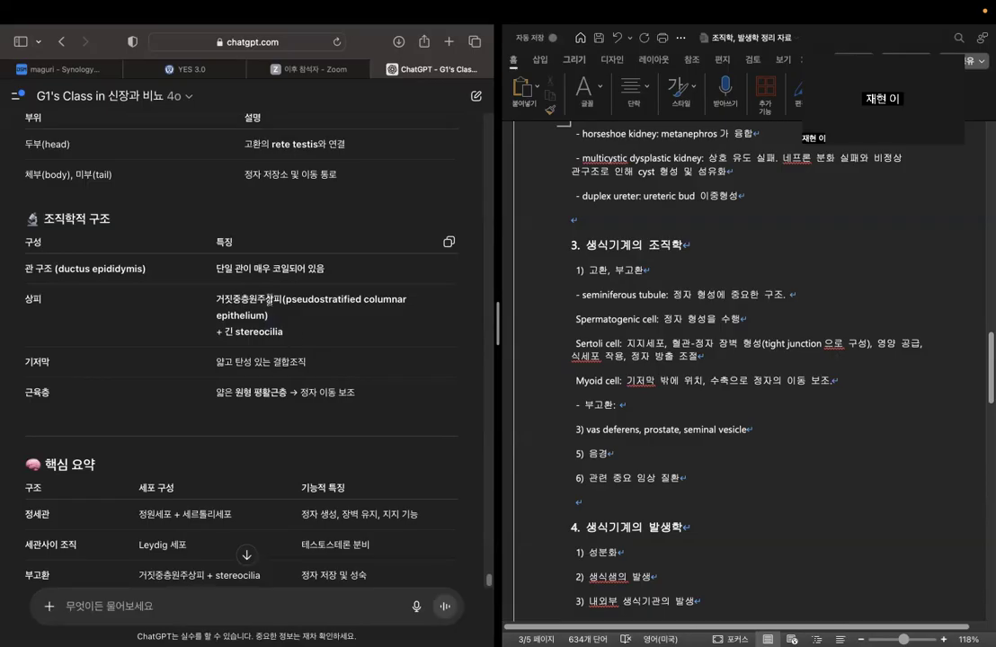
scroll(180, 359, down, 2)
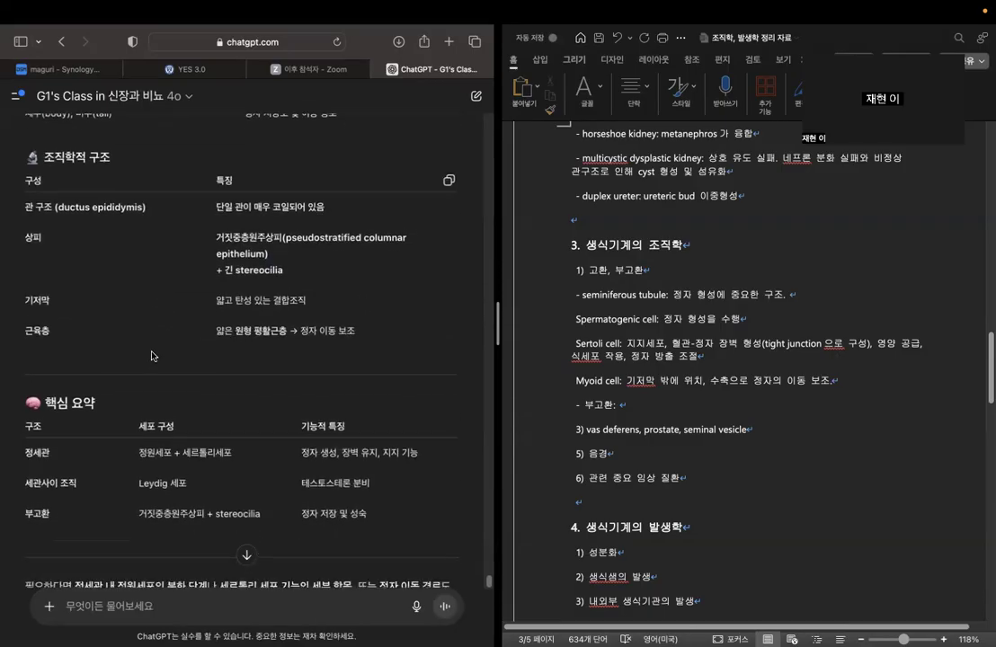
scroll(151, 356, down, 2)
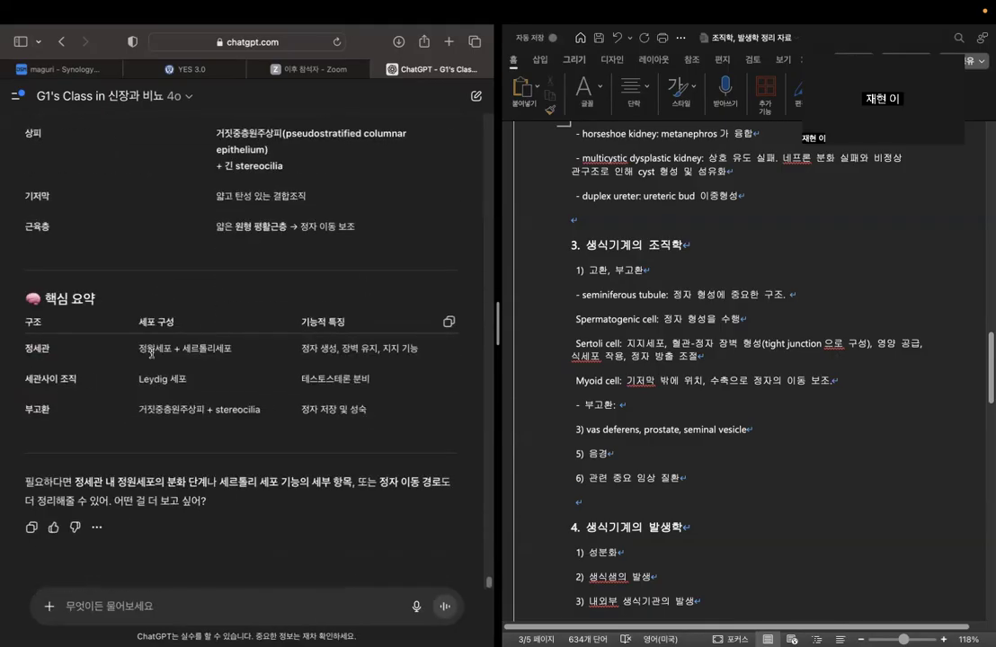
scroll(239, 375, up, 3)
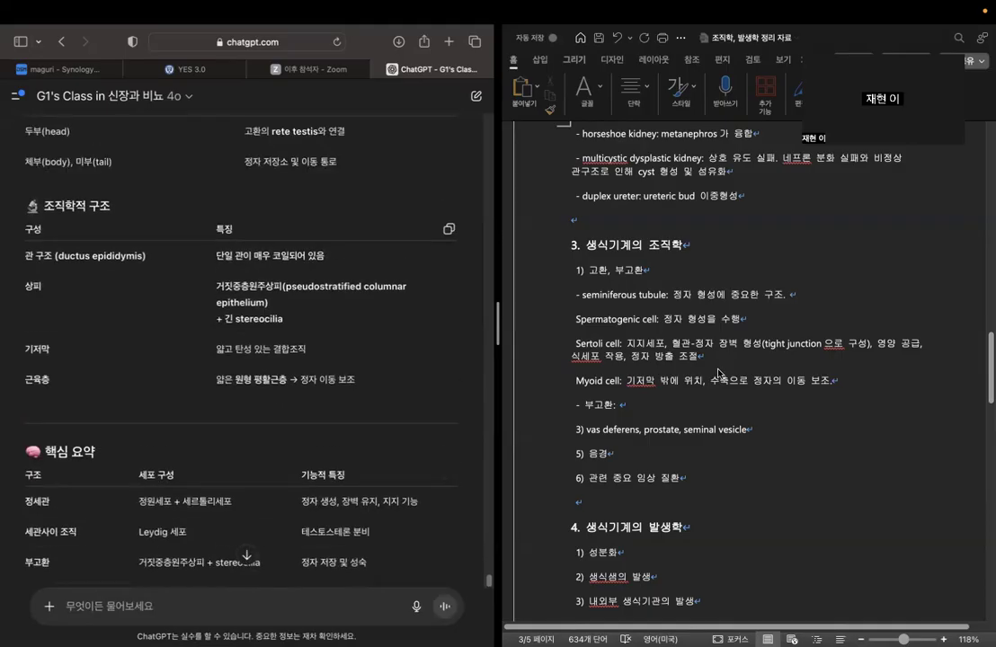
click(670, 405)
scroll(170, 407, up, 4)
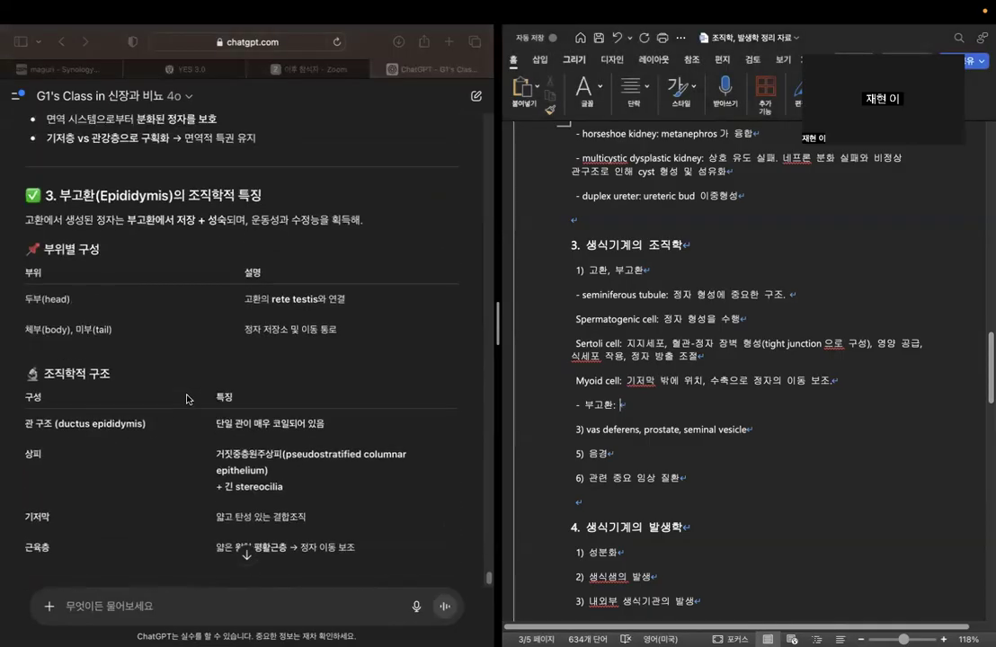
scroll(208, 267, down, 4)
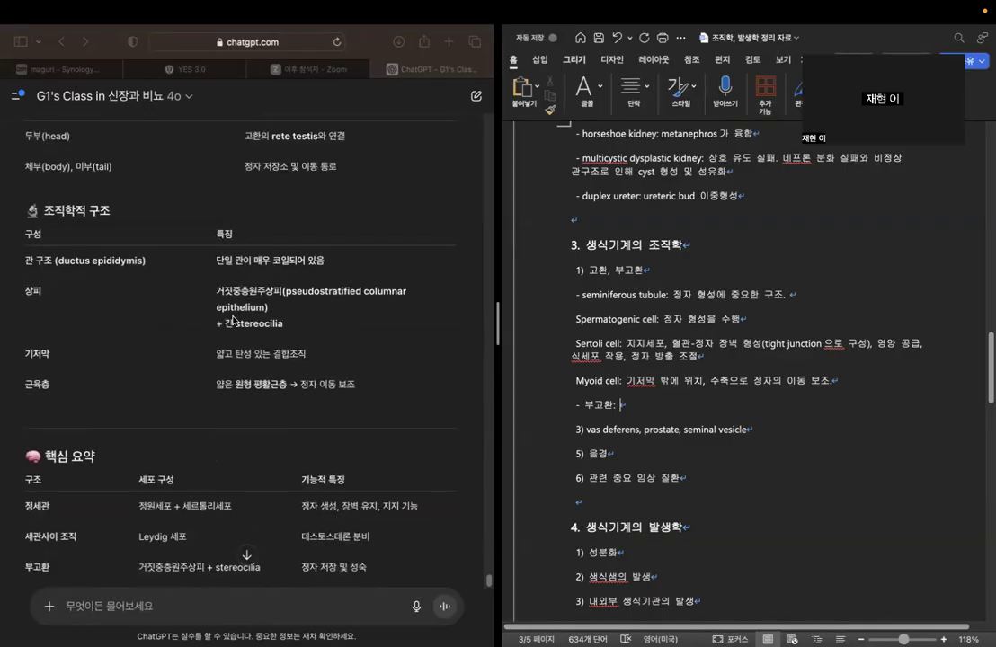
click(194, 376)
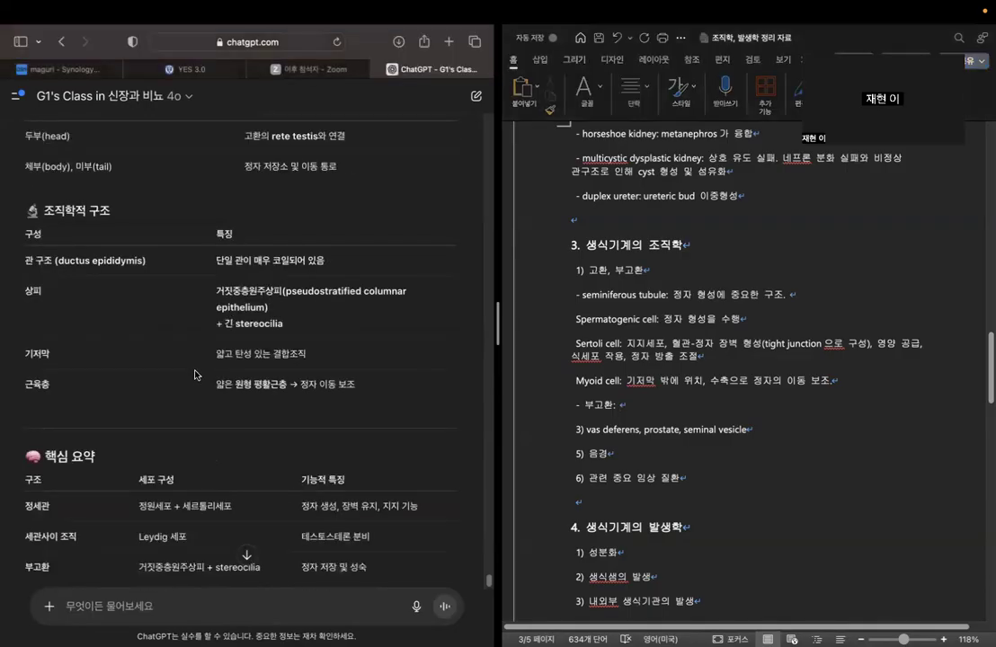
Fill in the "부고환:" line of the Word outline with "정자를 저장하고 성숙. 거짓중층원주상피. Cilia 존재.".
click(543, 356)
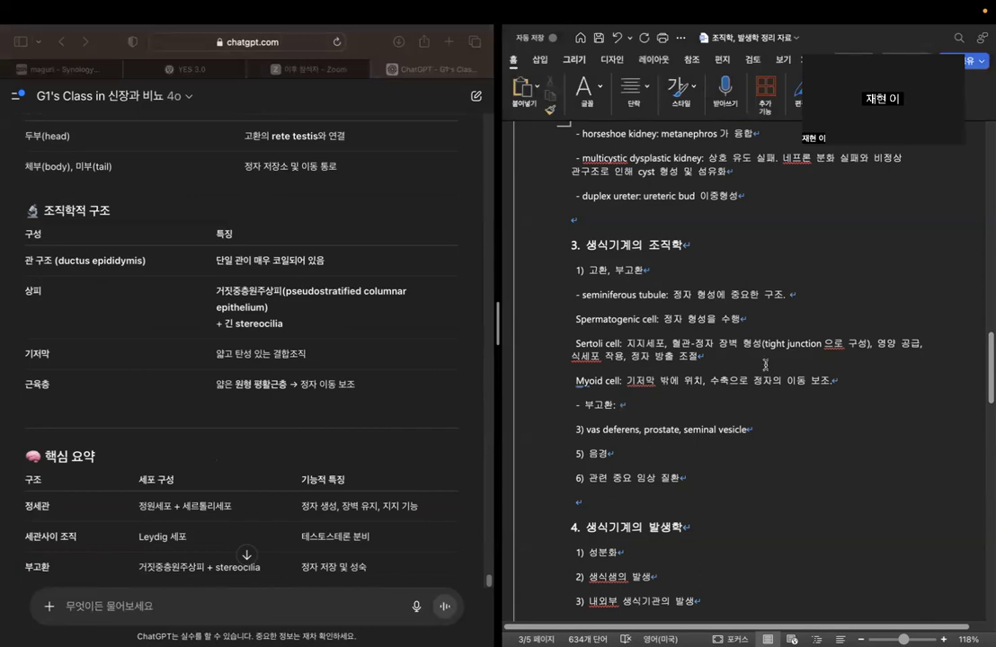
text(정자를 저장하고 서)
text(ㅇ숙.)
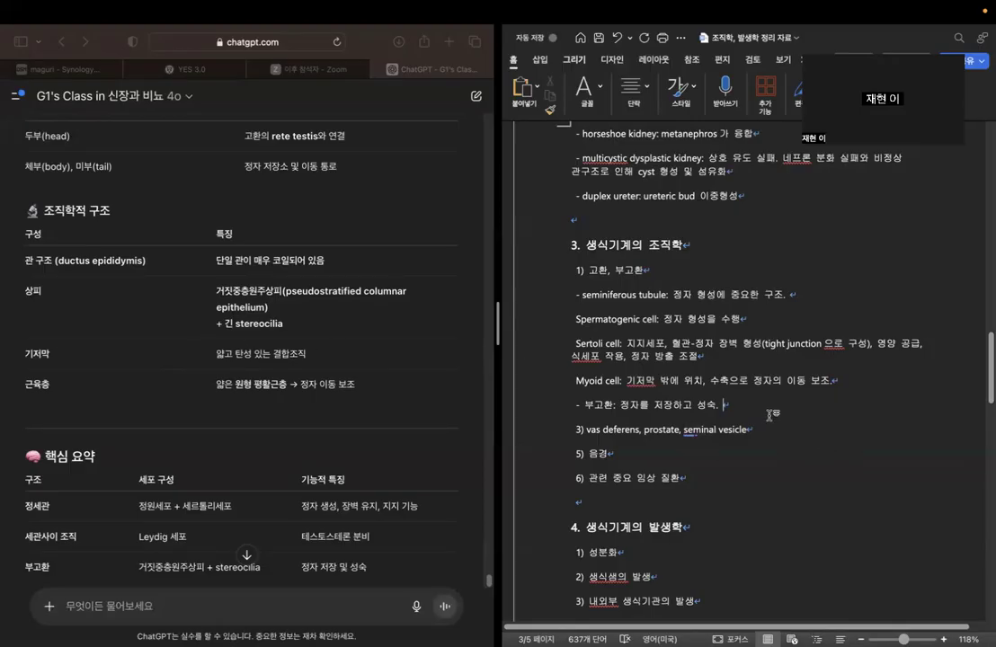
text(거짓중층원주상피)
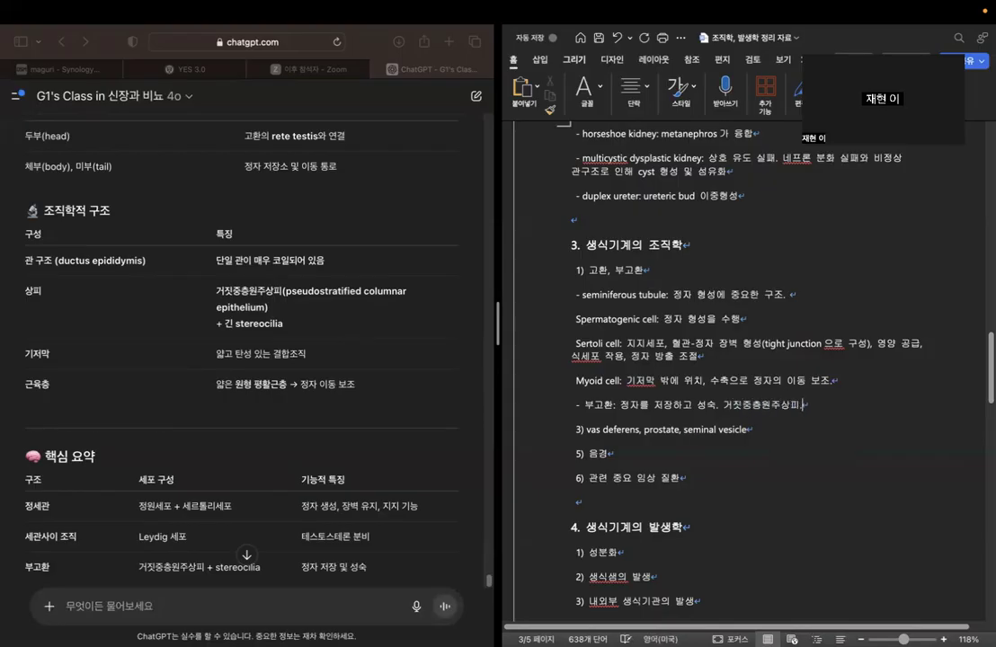
text(. cilia 존재.)
Recheck the chatbot's testis and epididymis explanation, and start a dash line below "3) vas deferens, prostate, seminal vesicle" in the Word outline.
scroll(130, 424, down, 3)
scroll(130, 424, down, 1)
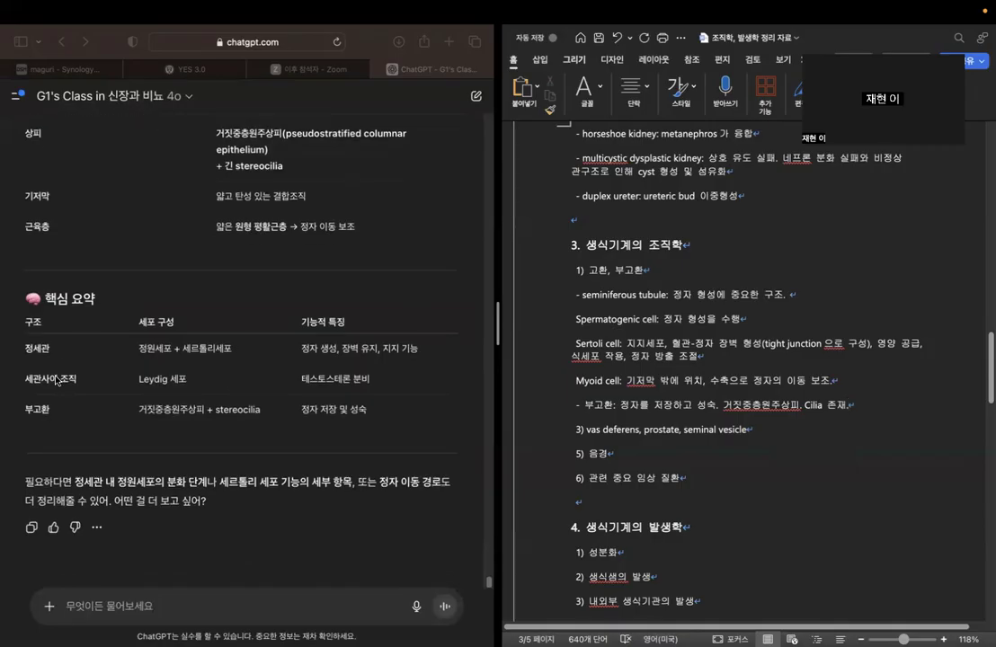
scroll(260, 369, up, 15)
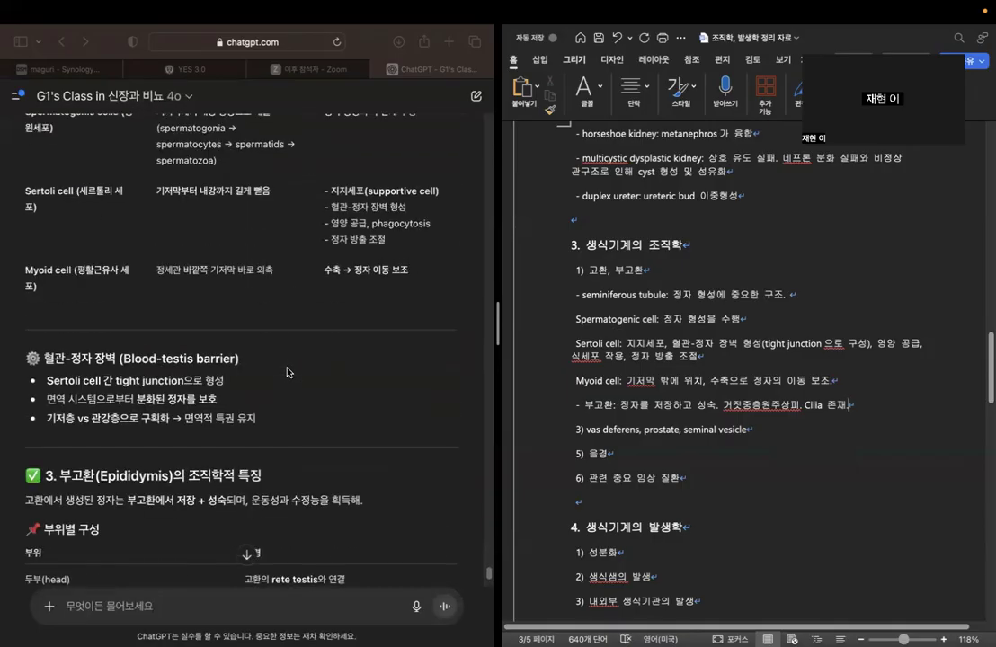
scroll(284, 382, down, 15)
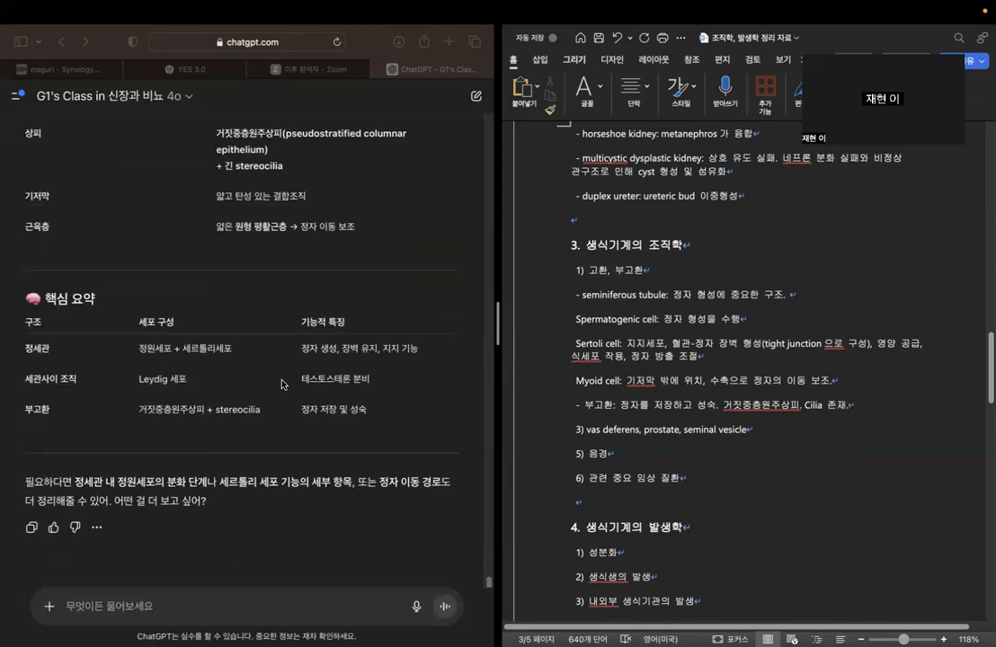
click(817, 430)
key(Return)
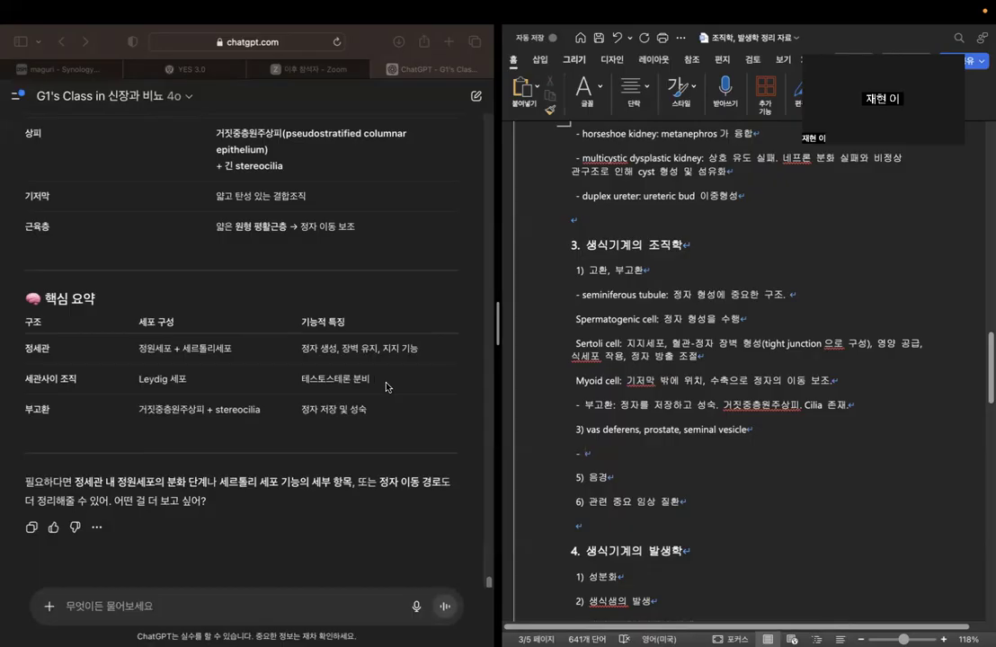
Ask the chatbot "부고환, vas deferens, prostate, seminal vesicle의 조직학적 특징과 이들을 구분할 수 있는 중요 차이점에 대해 정리해줘".
click(341, 609)
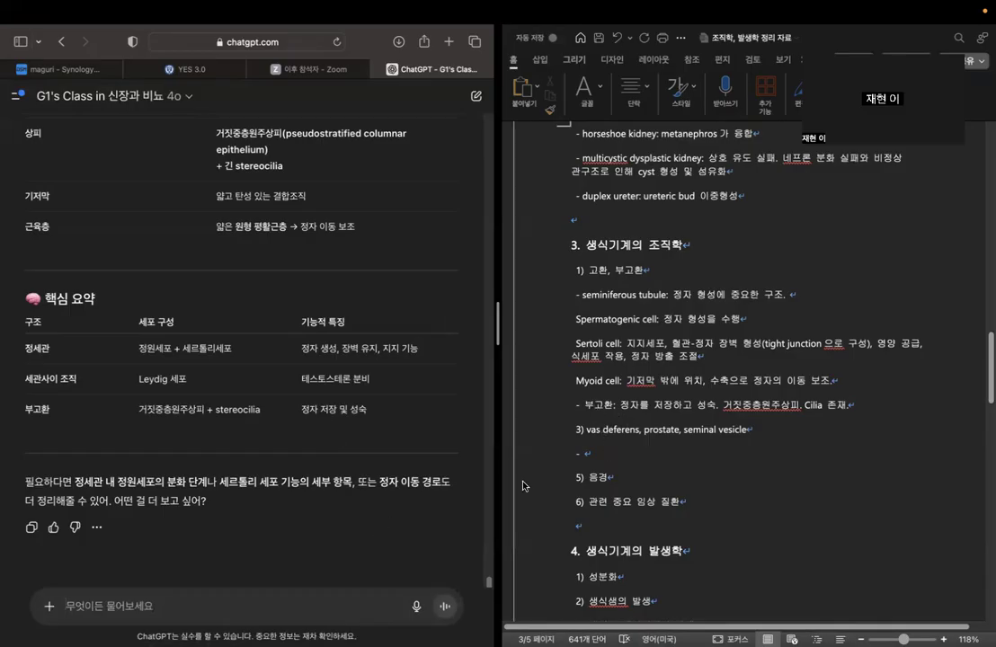
text(부고환,)
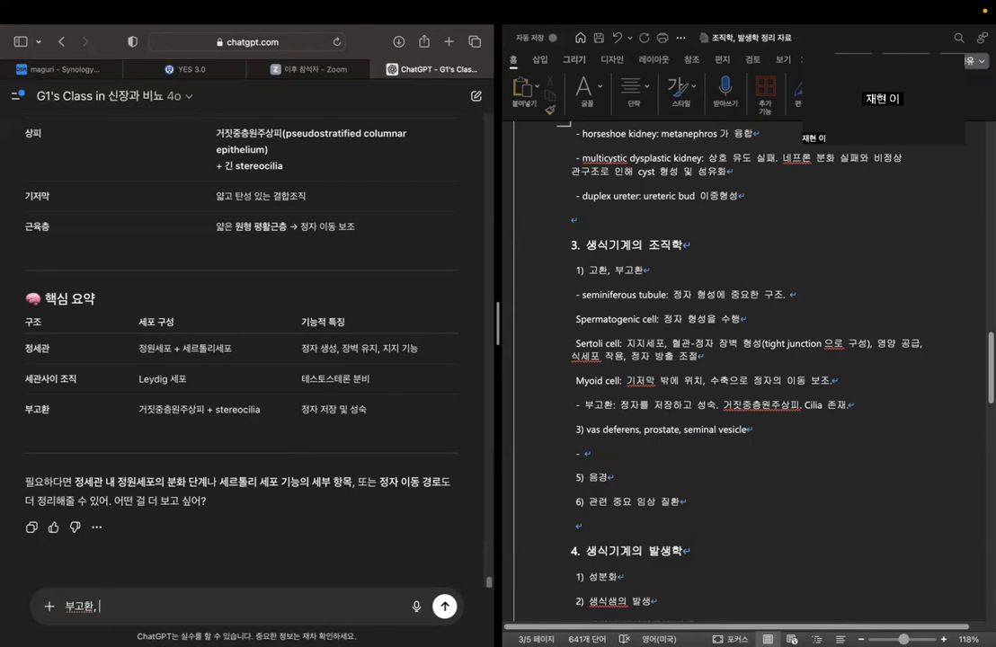
text(as deferens, prostatem)
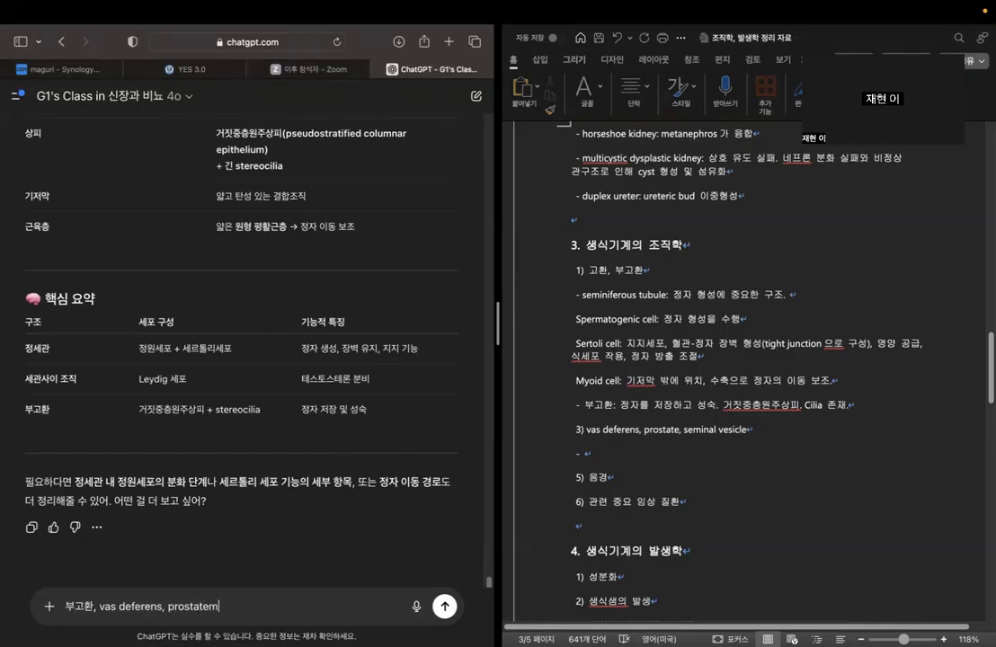
key(BackSpace)
key(BackSpace)
text(, seminal vesicle의 )
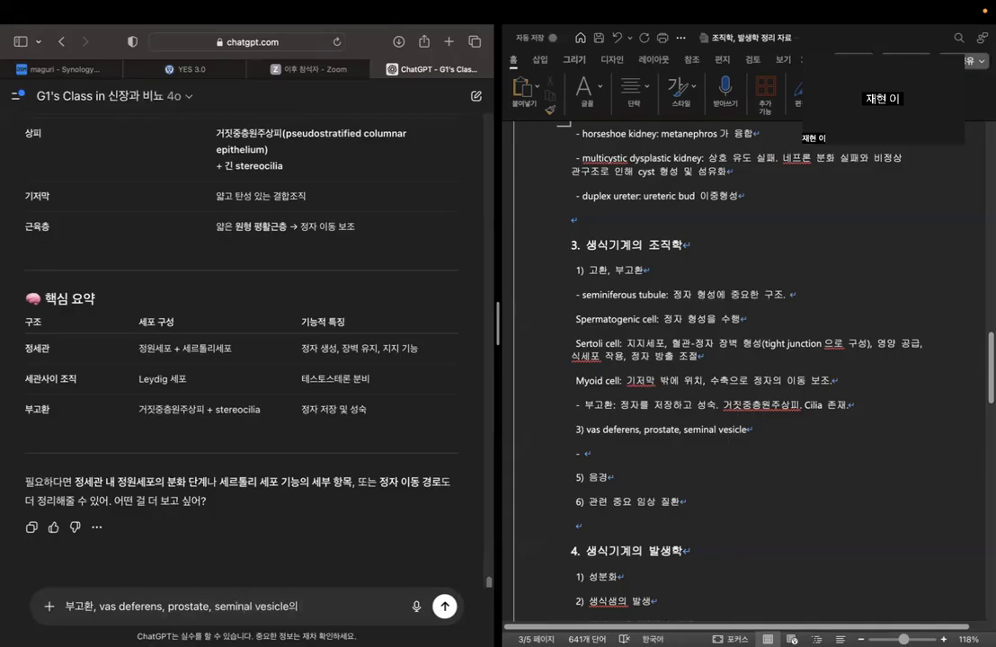
text(조직학적 특징과 이들)
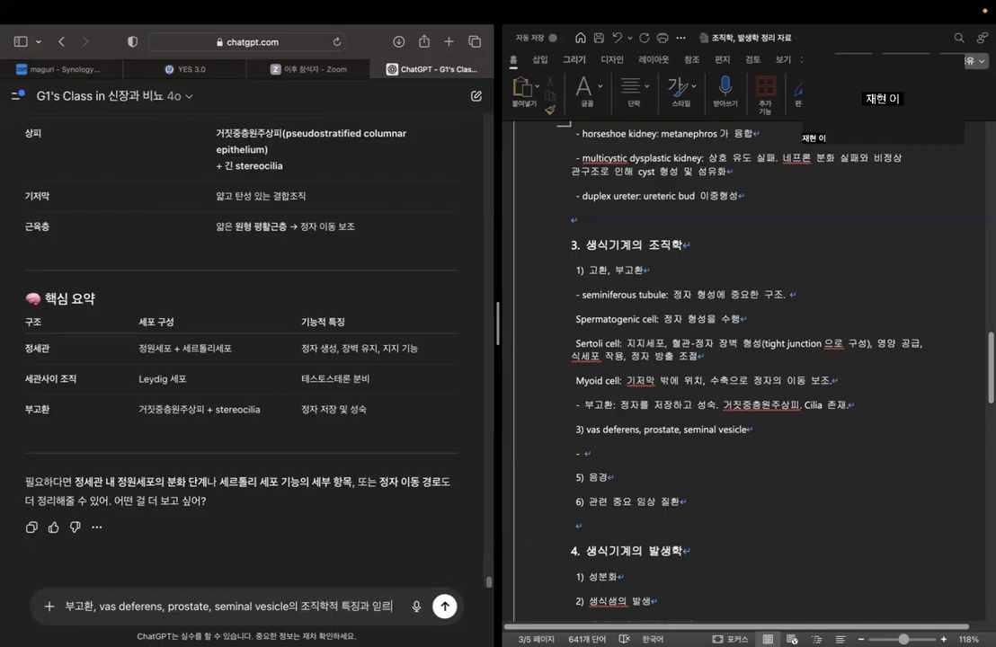
text(을 )
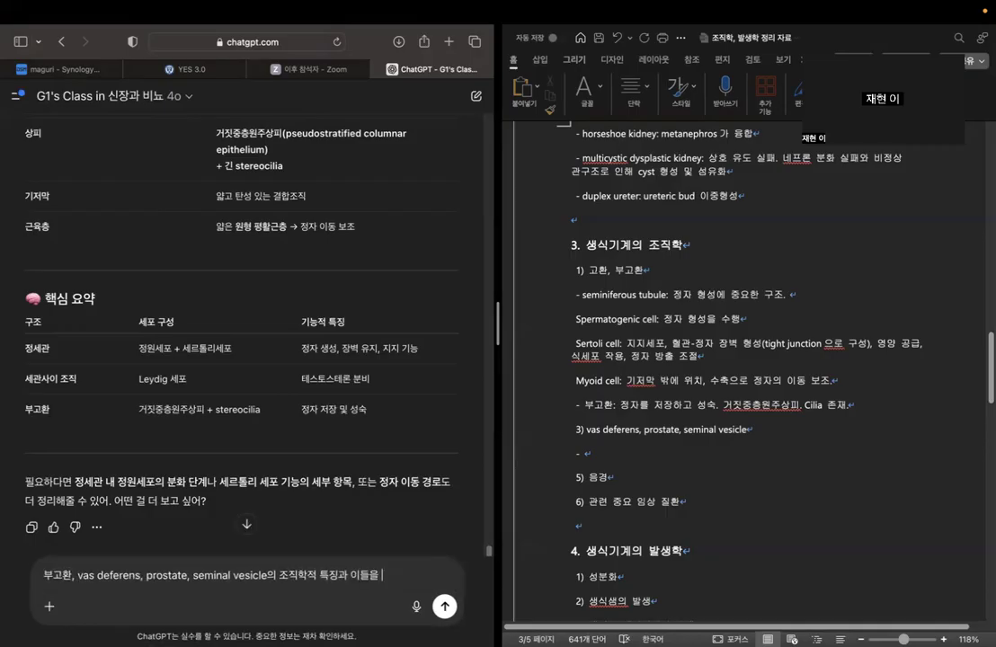
text(구분애)
text( 시)
key(BackSpace)
text(수 있는 중요)
text( 차이점에)
text( 대해 정리재)
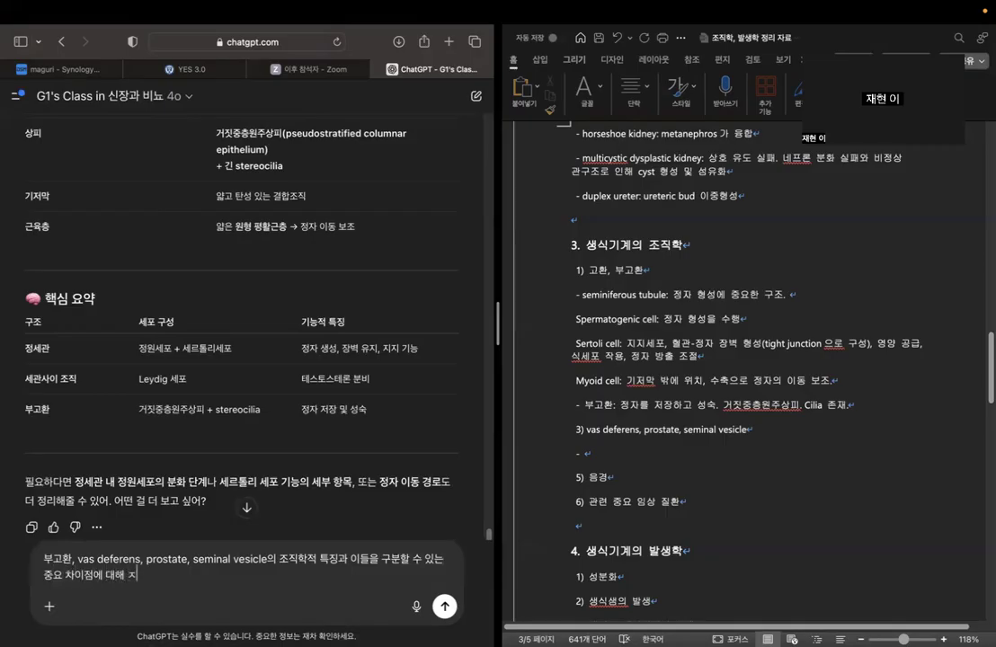
text(줘)
key(Return)
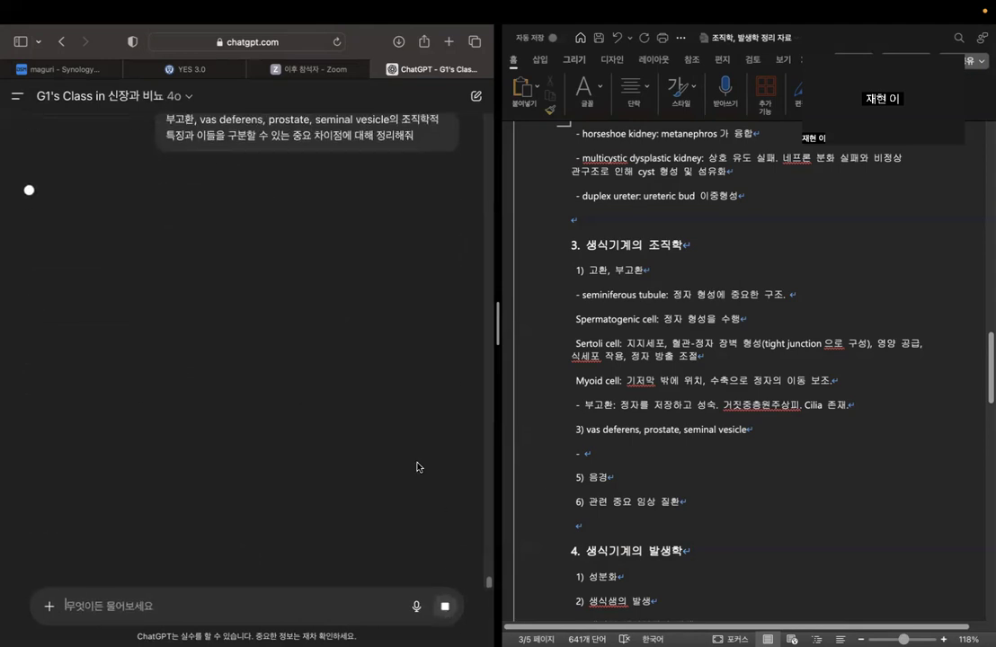
Return to the empty dash line under "3) vas deferens, prostate, seminal vesicle" in Word and read the chatbot's summary table of each structure's histology.
click(672, 454)
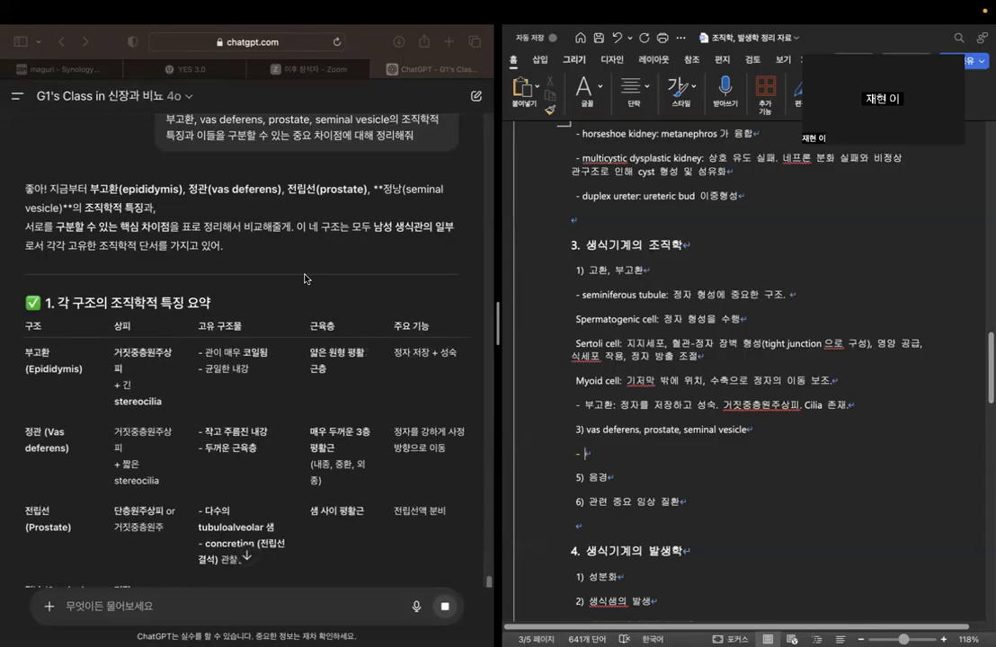
scroll(304, 279, down, 1)
scroll(305, 278, down, 2)
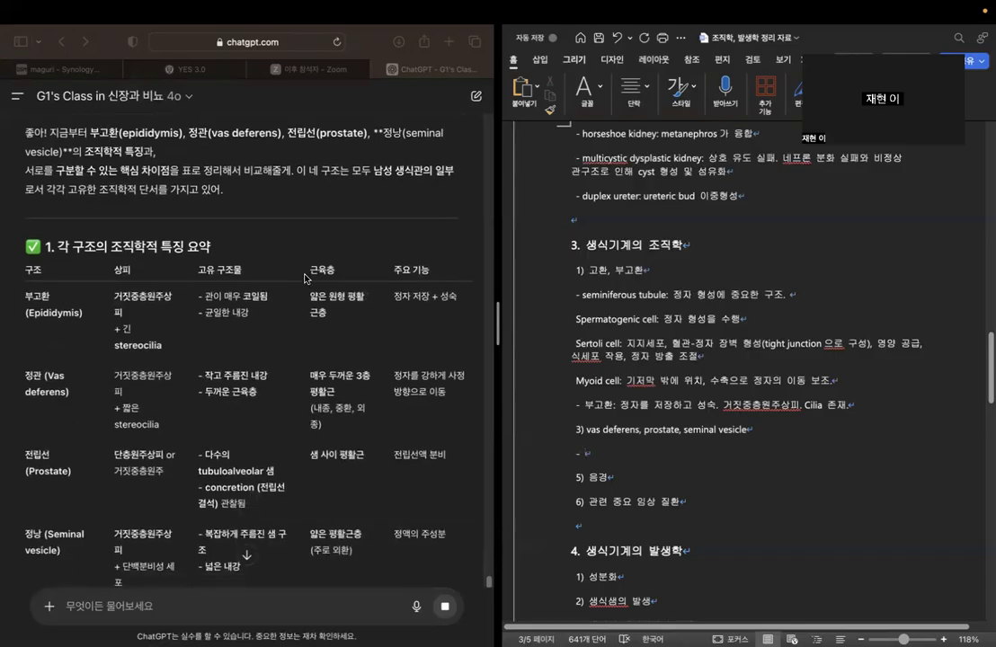
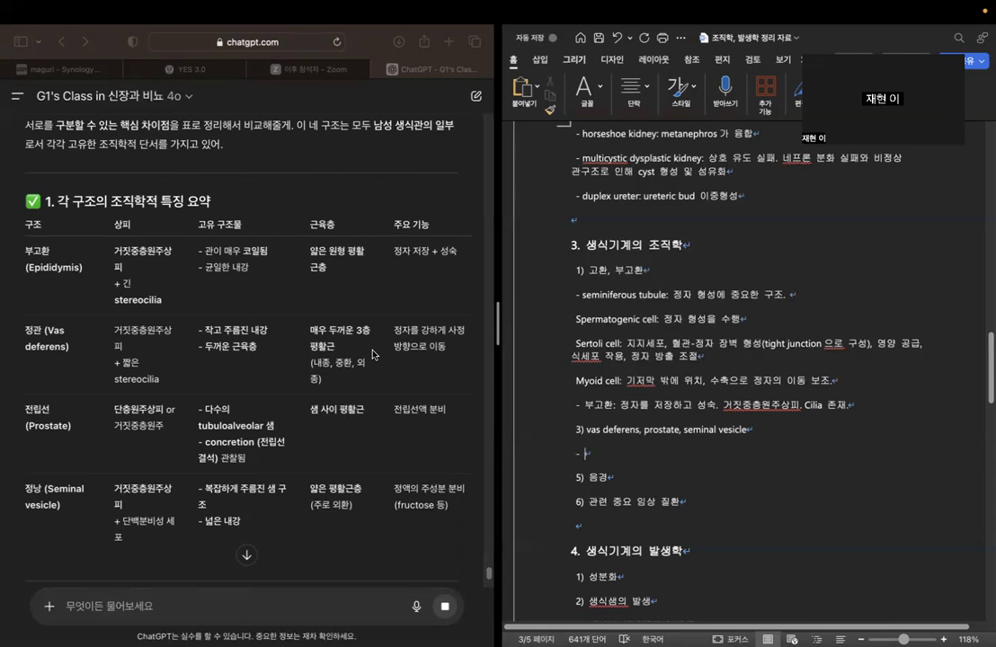
Read the epididymis and vas deferens rows of the chatbot's summary table, covering epithelium, unique structures, muscle layer and function.
scroll(374, 354, down, 5)
scroll(318, 335, up, 5)
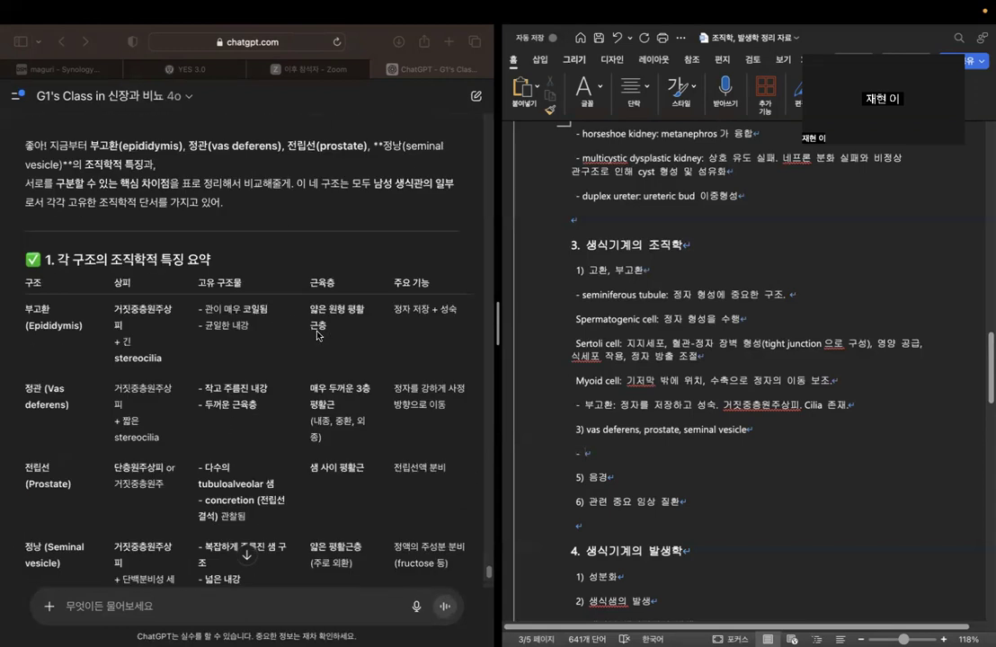
scroll(317, 336, down, 2)
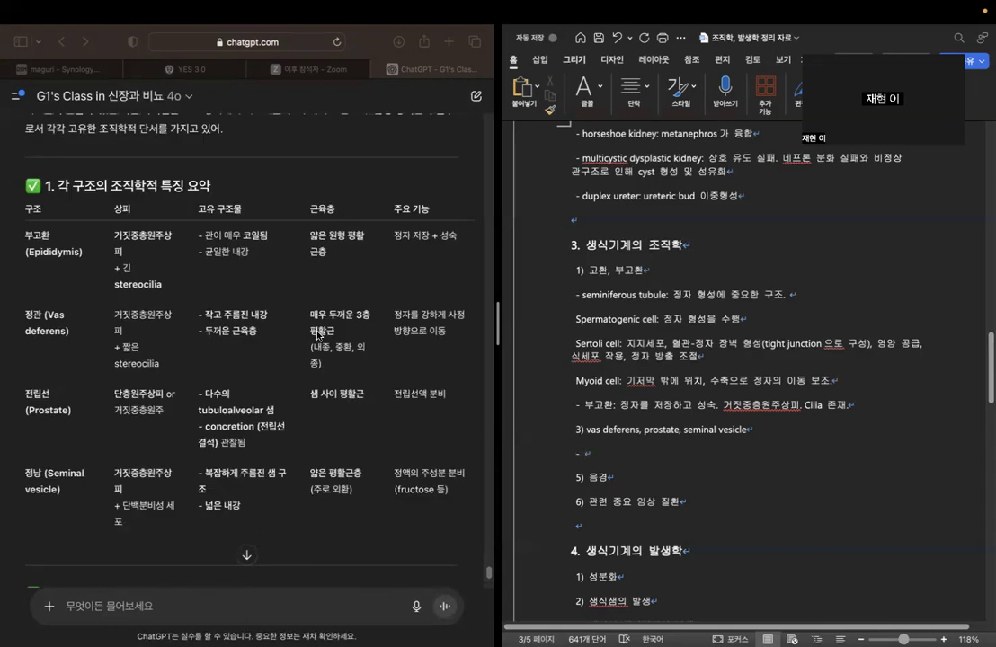
click(33, 232)
drag(26, 237, 178, 286)
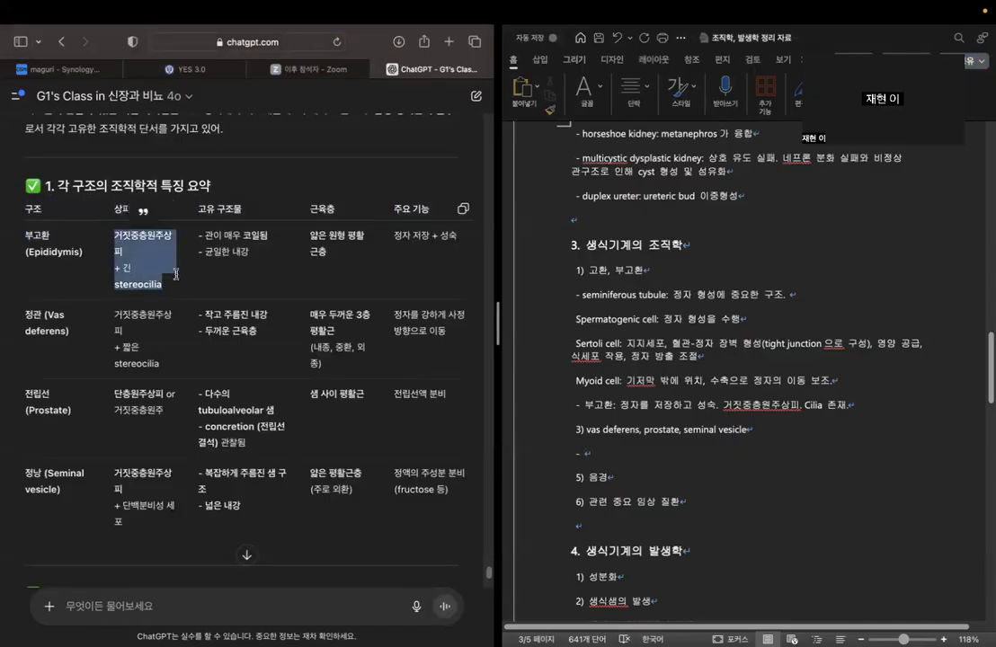
click(252, 290)
drag(28, 314, 164, 387)
click(227, 344)
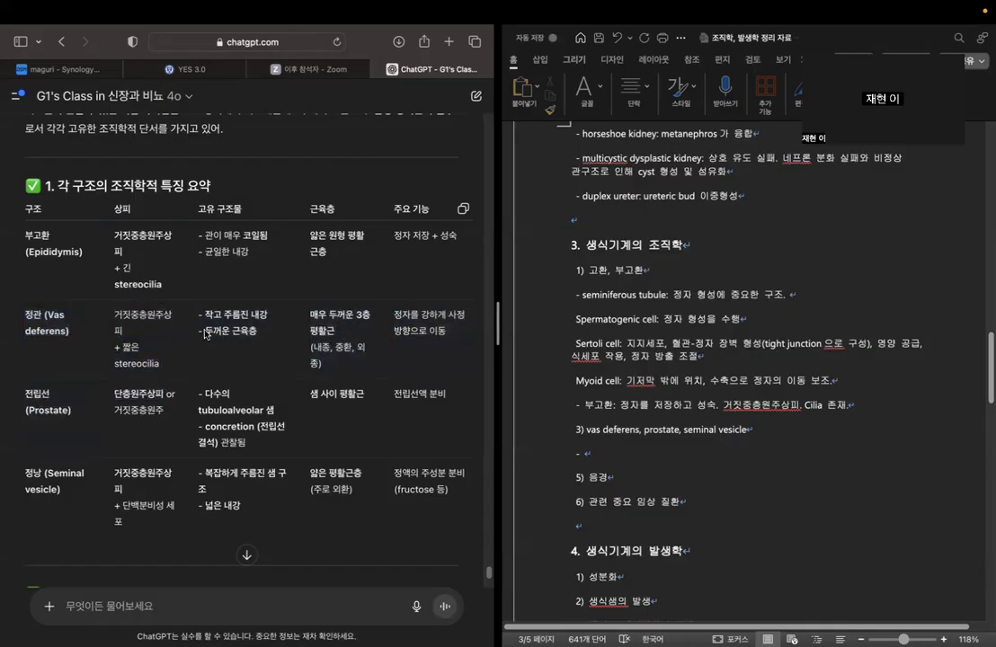
drag(204, 331, 258, 338)
click(402, 351)
drag(393, 315, 456, 337)
click(458, 344)
Read the prostate and seminal vesicle rows of the summary table, continuing to the table of distinguishing histological differences.
drag(29, 411, 162, 394)
click(167, 420)
drag(311, 394, 351, 400)
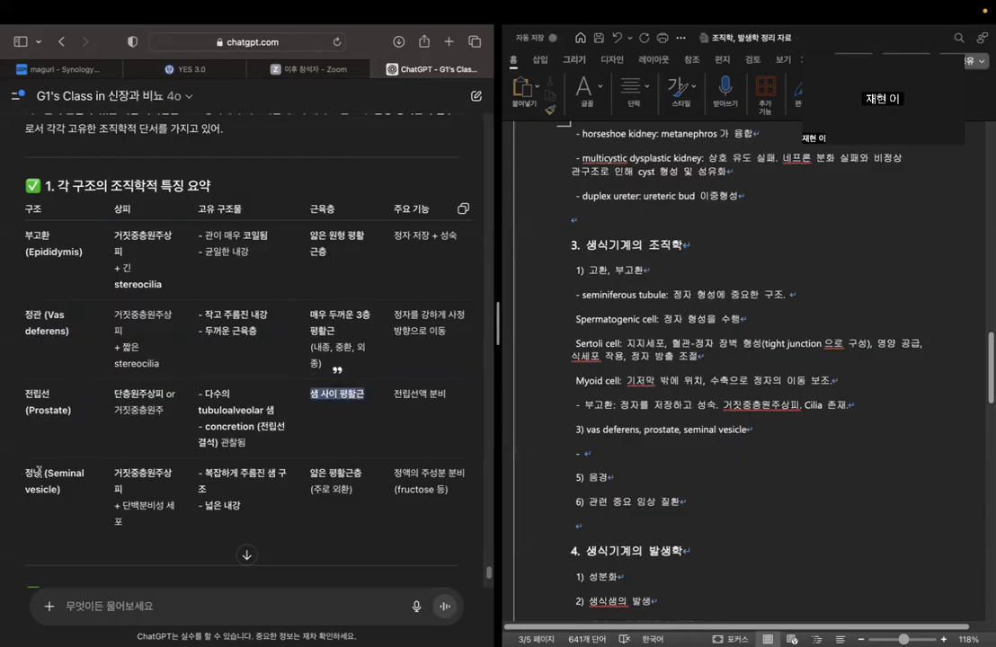
click(29, 471)
drag(28, 471, 151, 491)
click(170, 493)
drag(242, 472, 364, 489)
click(314, 491)
click(364, 488)
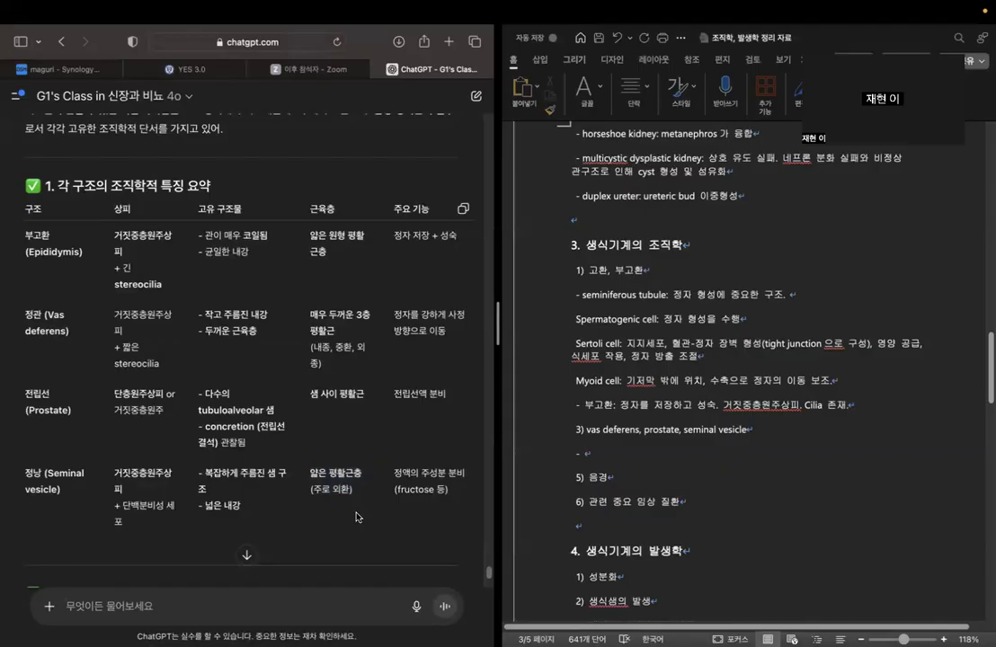
scroll(368, 422, down, 2)
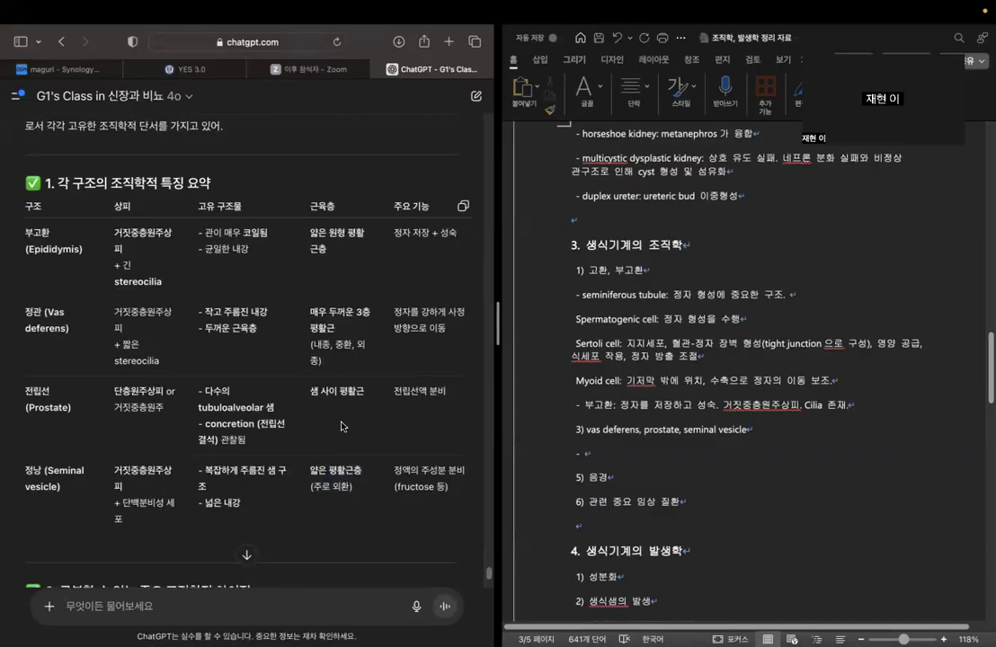
drag(382, 393, 450, 402)
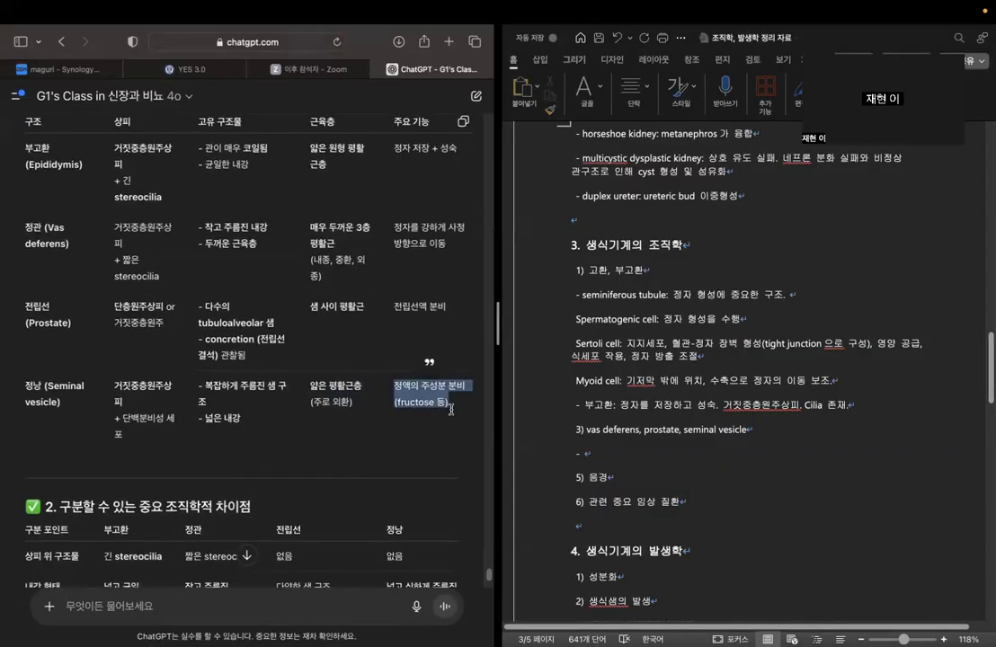
scroll(278, 395, down, 2)
scroll(311, 400, down, 5)
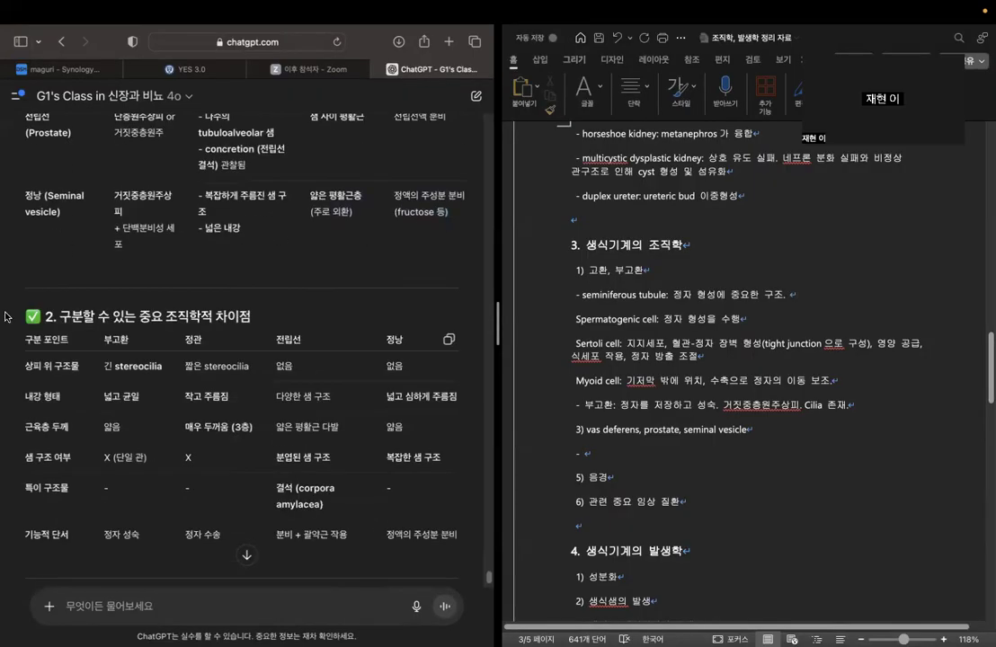
List "- vas deferens", "- prostate" and "- seminal vesicle" on separate lines under heading 3) in the Word outline.
click(637, 450)
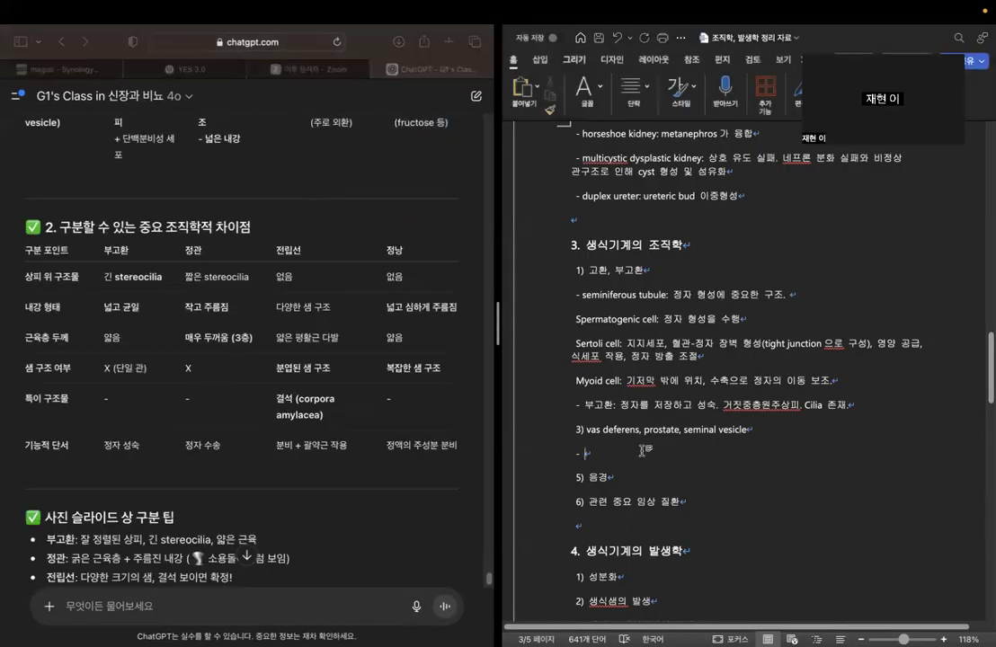
scroll(637, 451, up, 2)
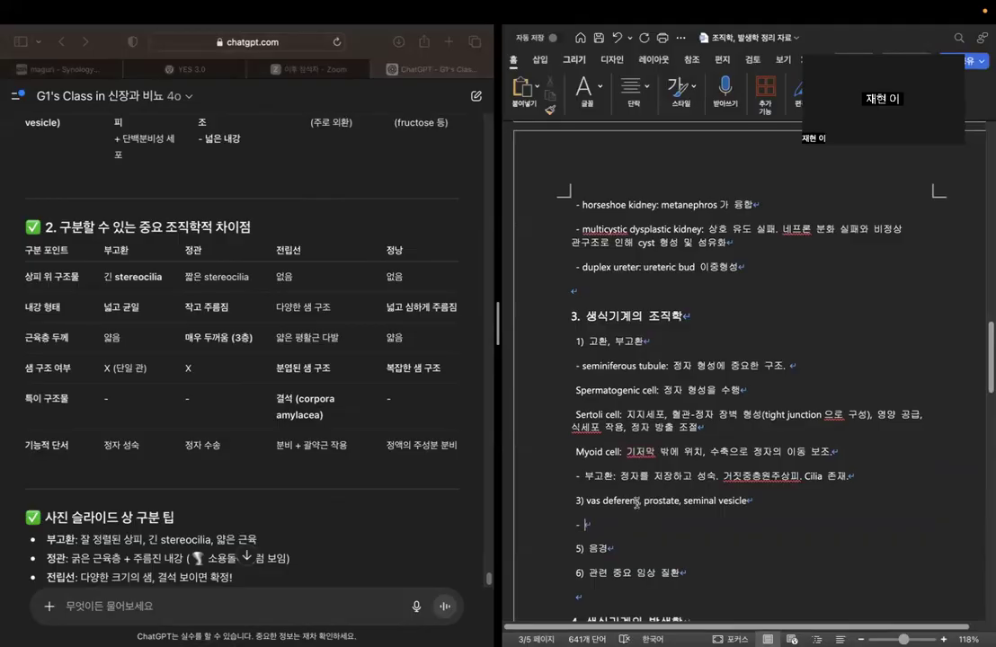
text(vas deferens,)
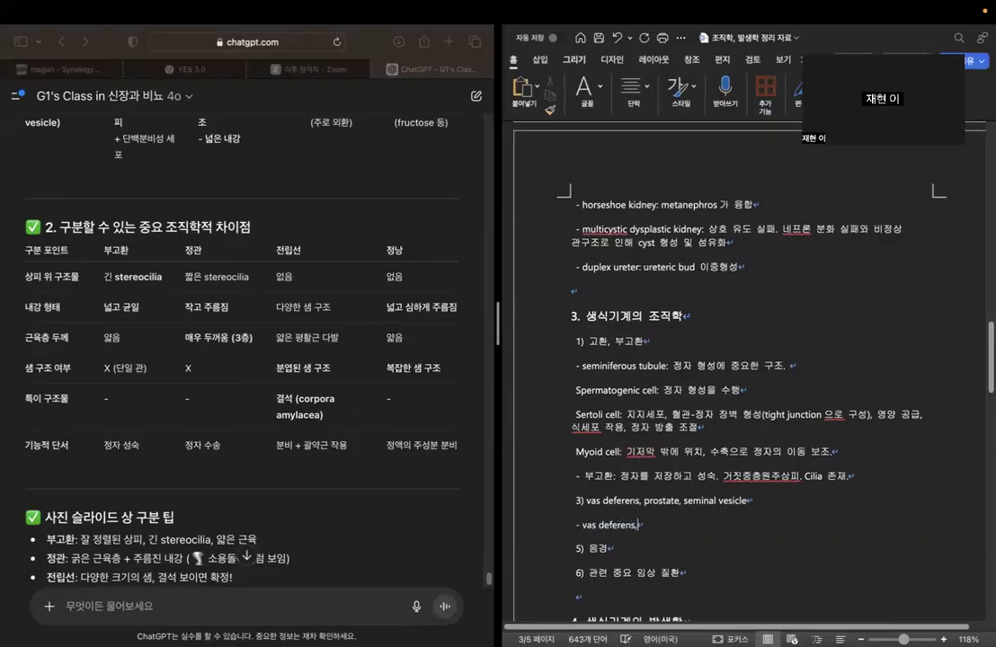
key(BackSpace)
key(Return)
text(- prostate)
key(Return)
text(- seminla)
key(BackSpace)
key(BackSpace)
text(a; )
text(l )
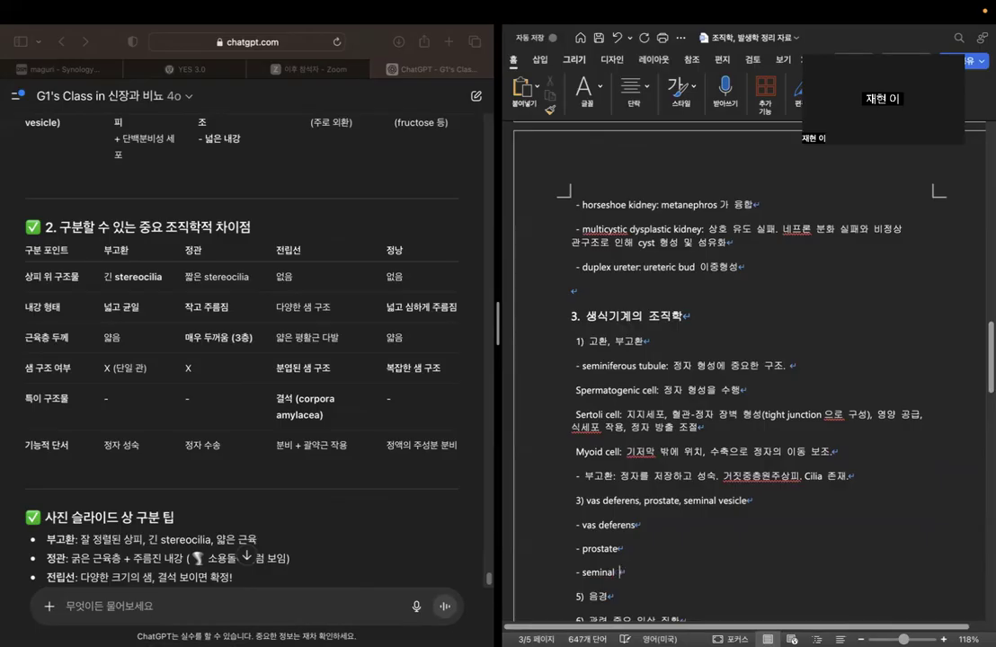
text(vesicle)
Try copying the chatbot's table of distinguishing histological differences into Word below the "- seminal vesicle" line.
click(431, 278)
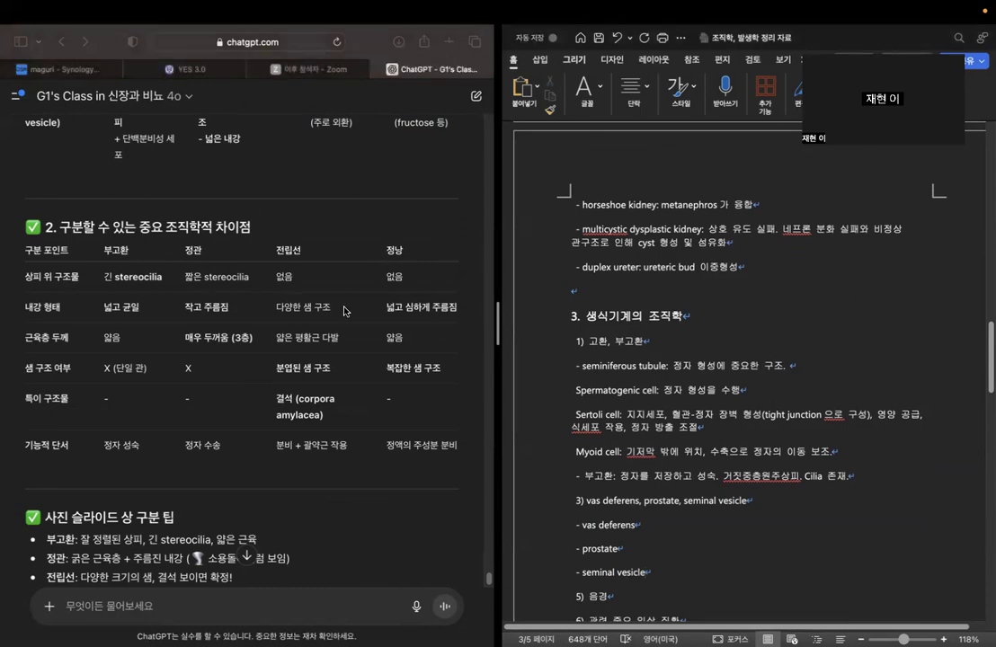
drag(27, 253, 471, 454)
click(450, 240)
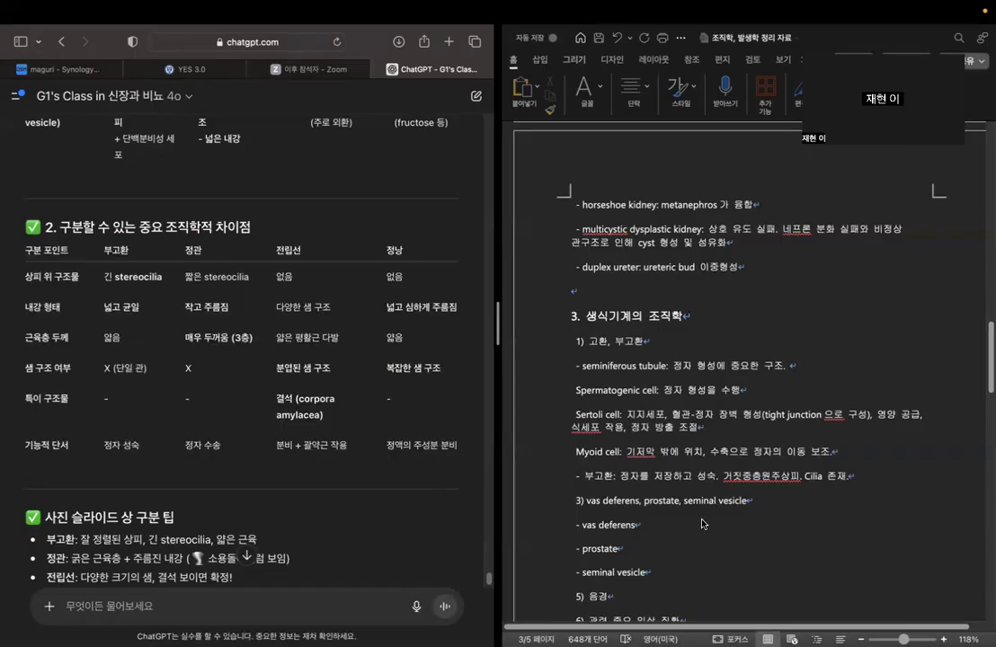
click(586, 454)
click(577, 524)
text(-)
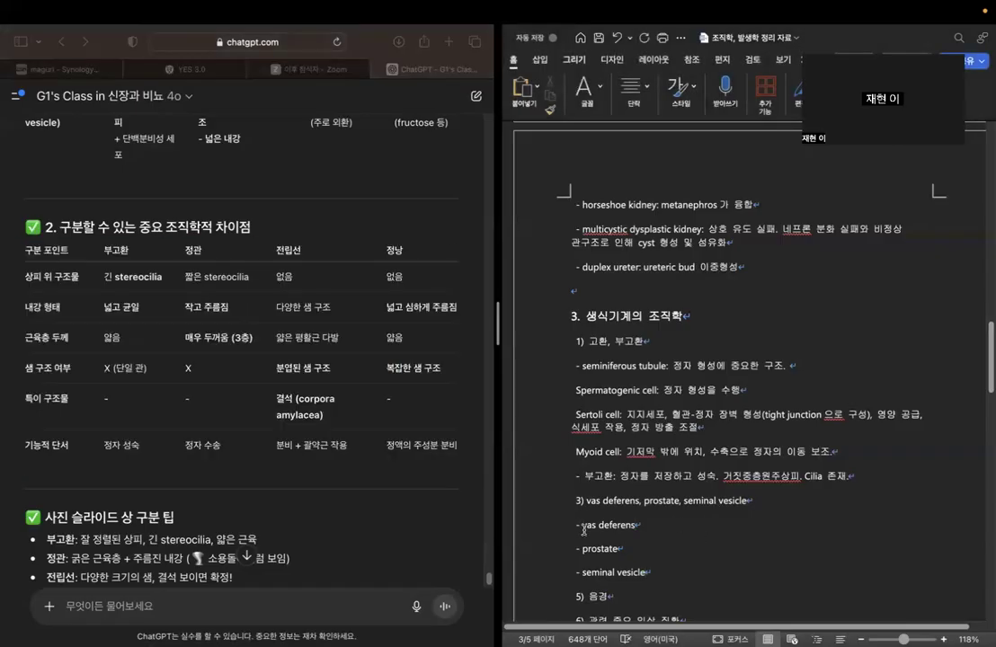
click(782, 572)
key(Return)
key(ctrl+v)
scroll(704, 495, down, 1)
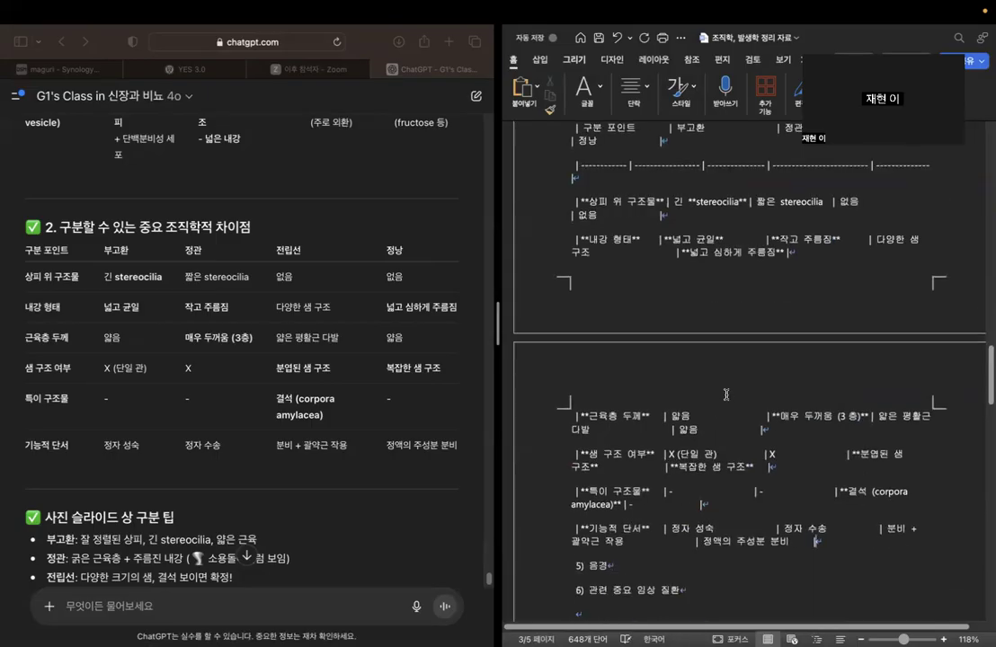
Try to tidy the pasted table's row breaks, and delete the entire pasted table from below "- seminal vesicle".
scroll(726, 395, up, 2)
click(573, 195)
key(BackSpace)
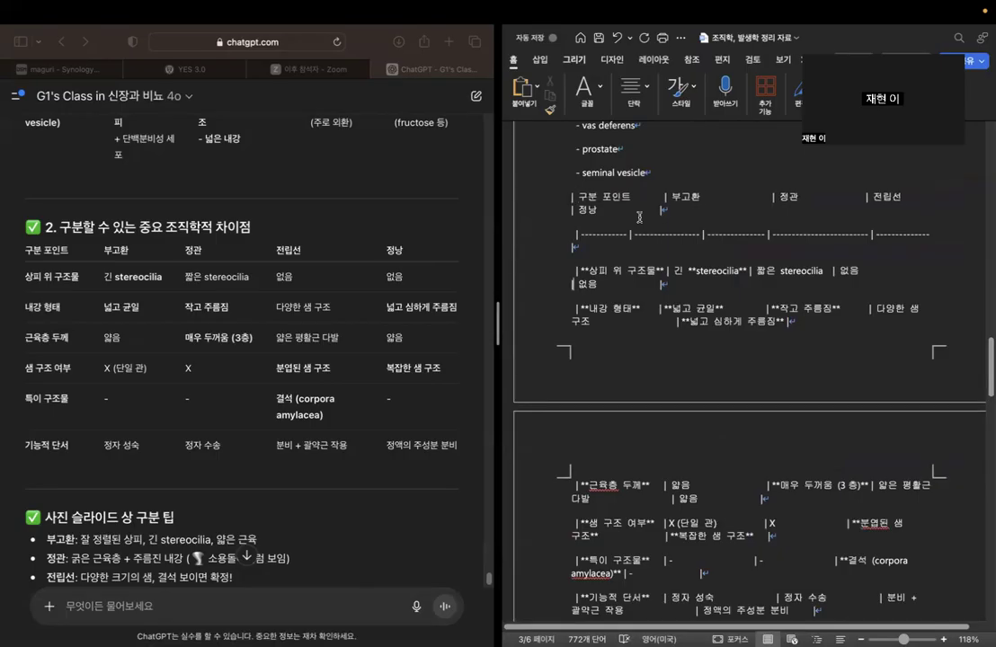
key(BackSpace)
key(Down)
key(BackSpace)
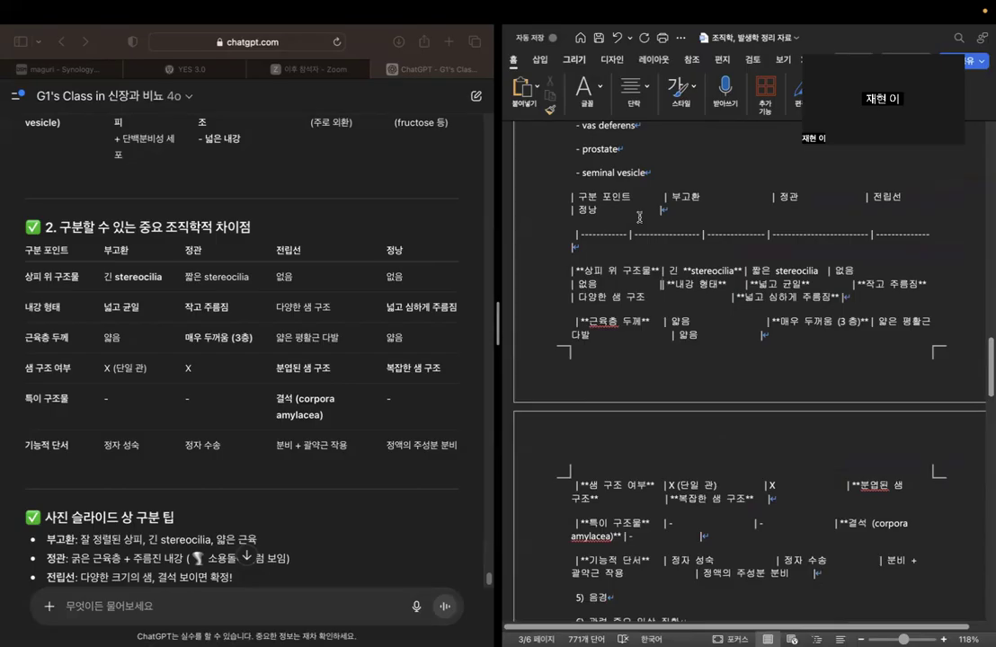
key(Return)
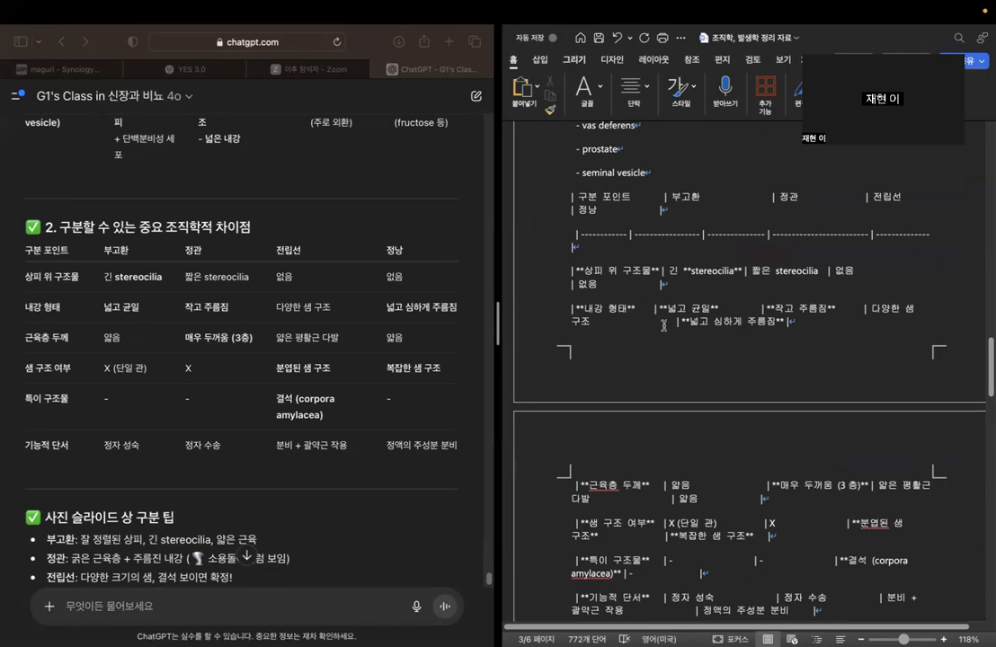
drag(564, 195, 845, 413)
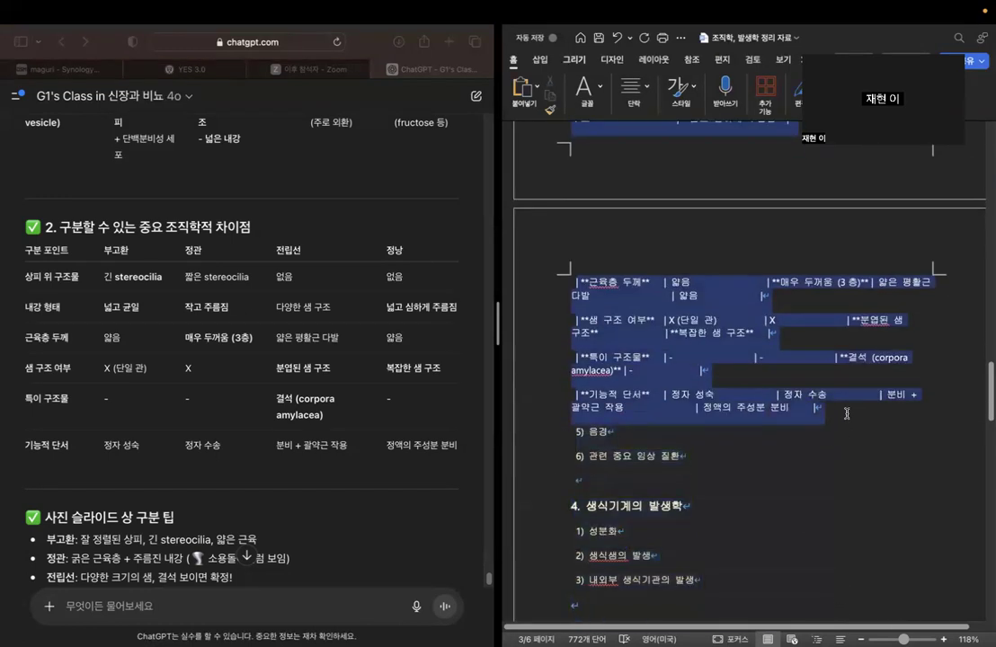
key(BackSpace)
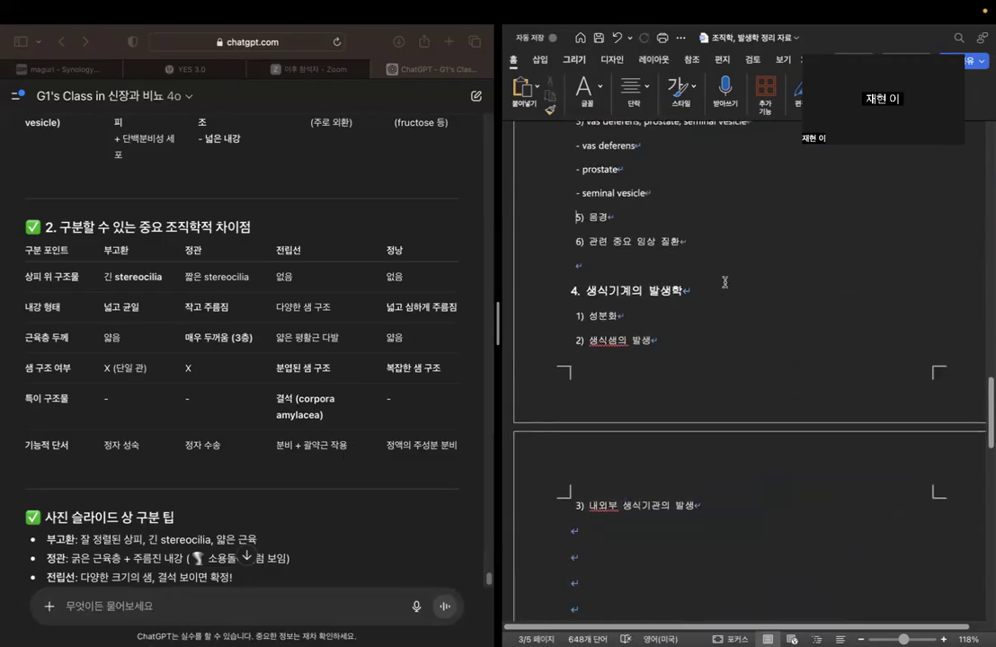
Complete the "- vas deferens" line with ": 근육이 발달. (3 층)".
scroll(724, 283, up, 1)
click(710, 183)
text(: )
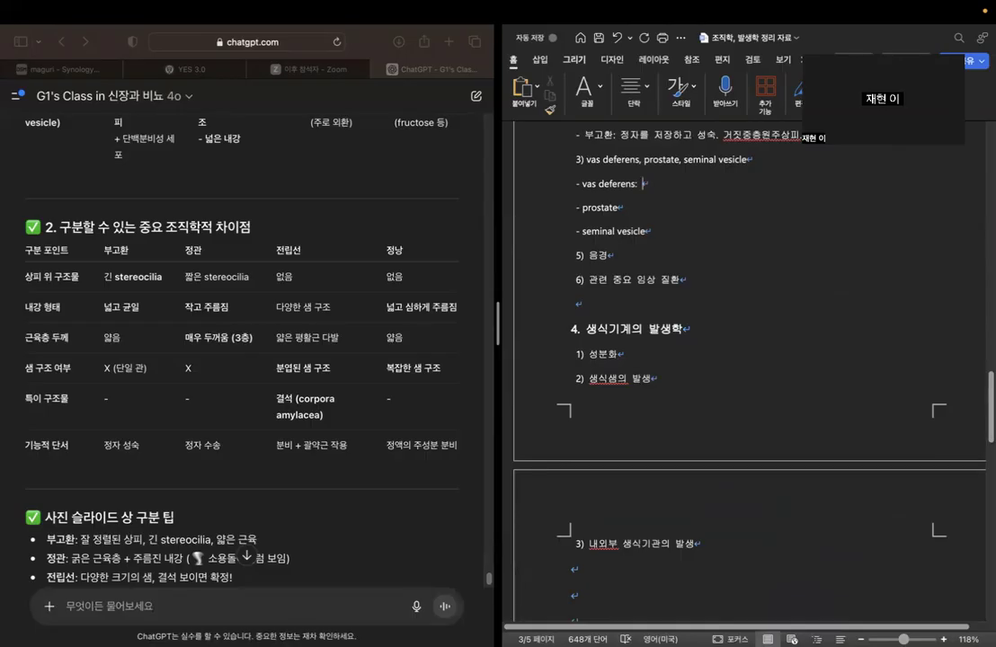
text(rmsdbr)
key(BackSpace)
key(BackSpace)
key(BackSpace)
key(BackSpace)
key(BackSpace)
key(BackSpace)
key(Caps_Lock)
text(근육이 발달.)
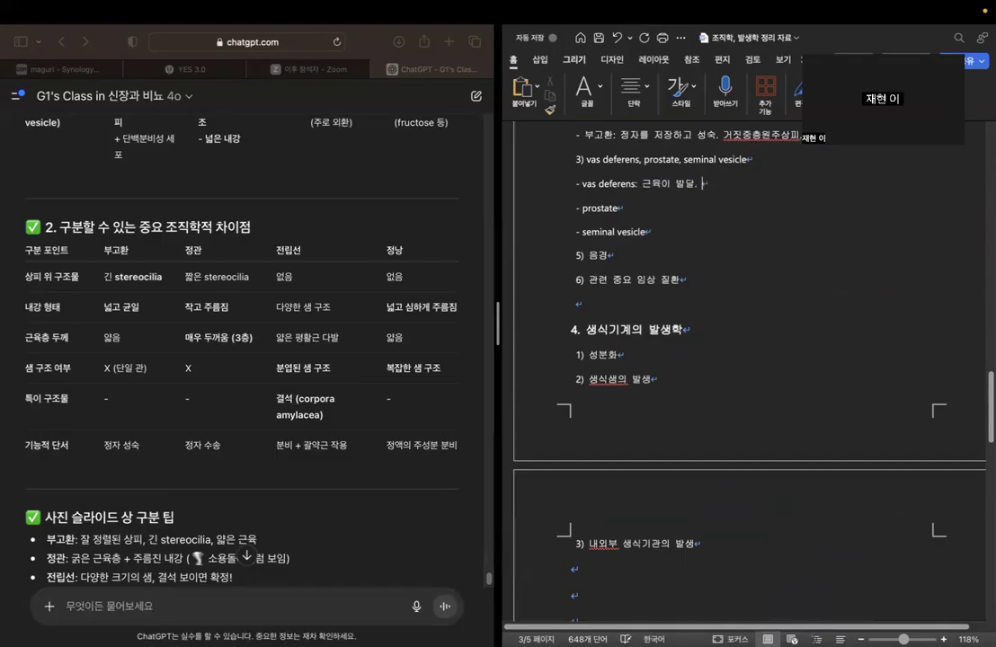
key(Caps_Lock)
text((3 층))
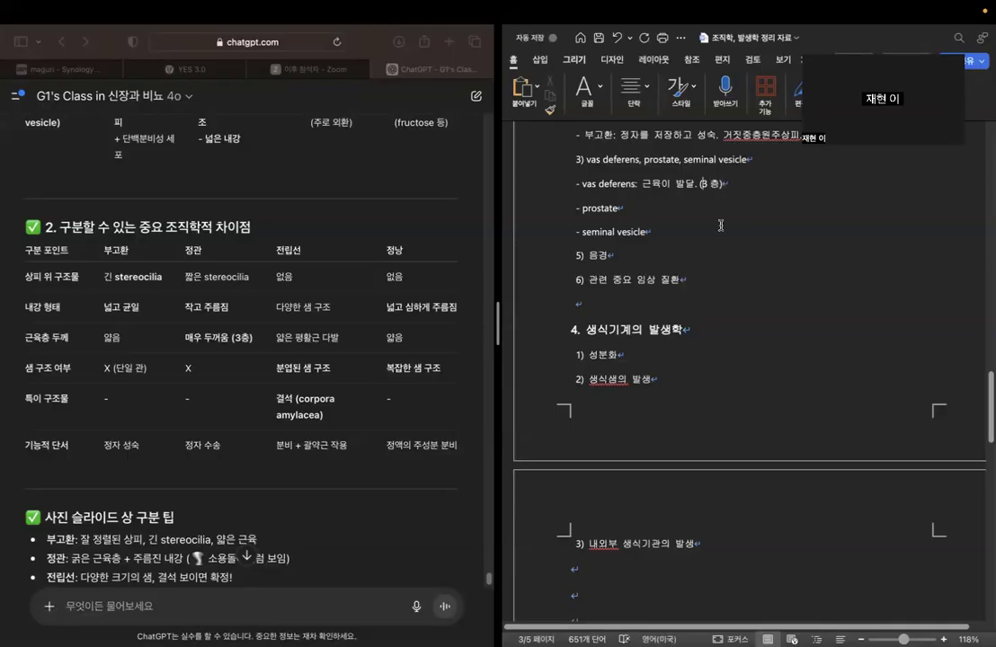
key(BackSpace)
key(BackSpace)
text(3)
Complete the "- prostate" line with ": 샘구조 발달, 평활근이 존재".
key(Down)
text(: 생구조 )
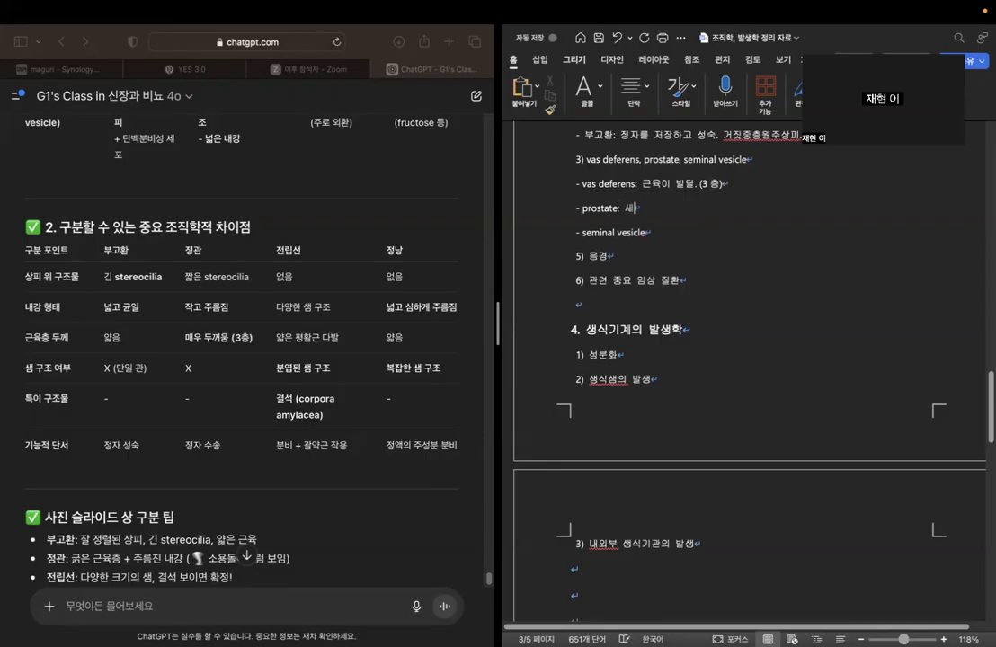
text(발달, 평활근이 )
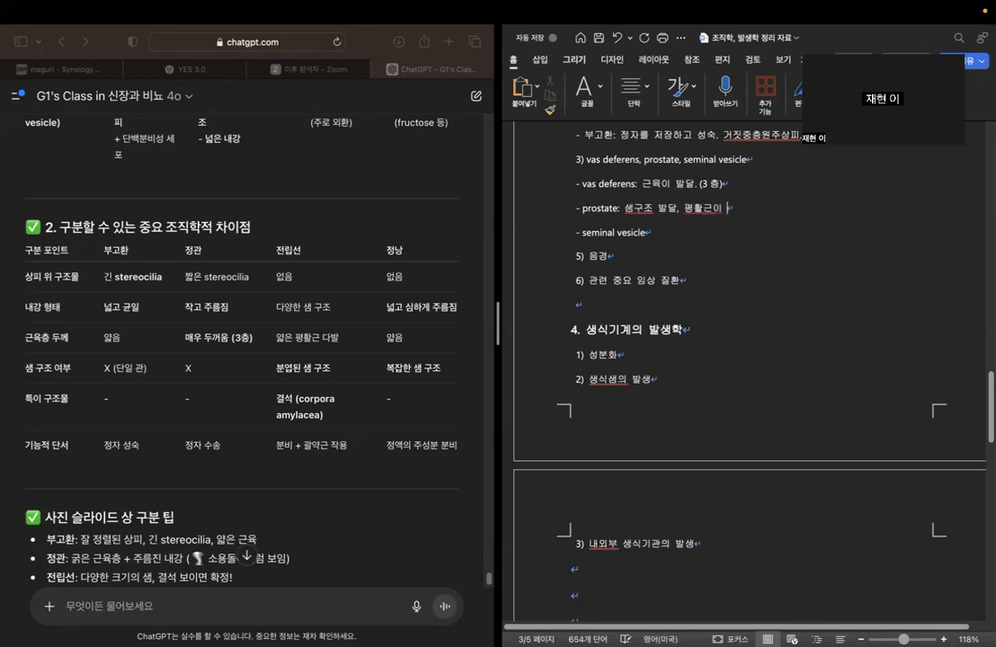
text(존재)
Complete the "- seminal vesicle" line with ": 샘구조 발달, 근육층이 거의 없음".
click(647, 232)
text(샘구조 바)
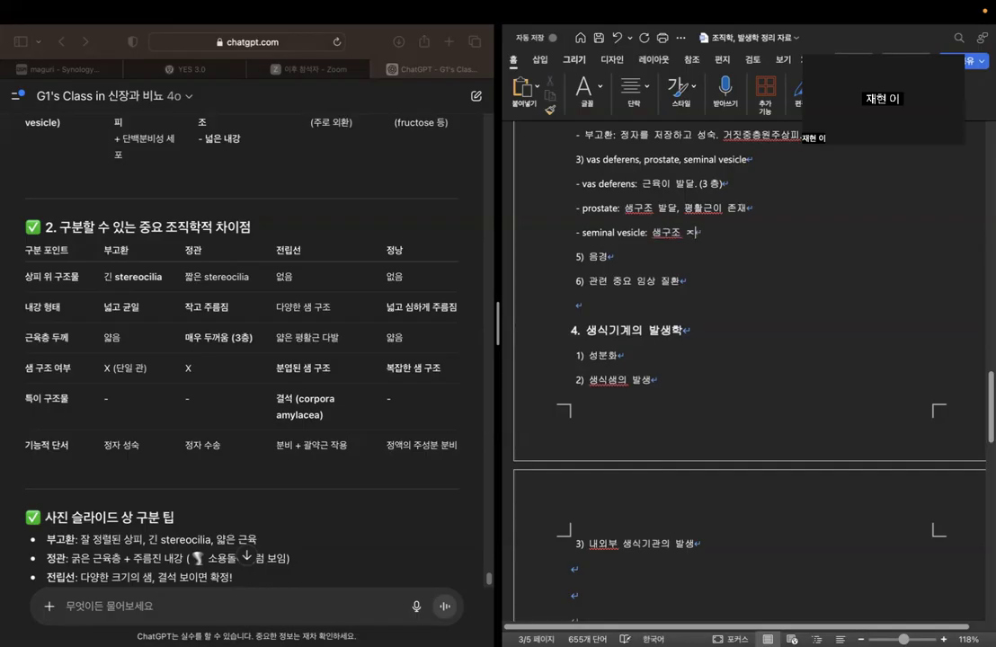
text(ㄹ달, 근육츠ㅇ )
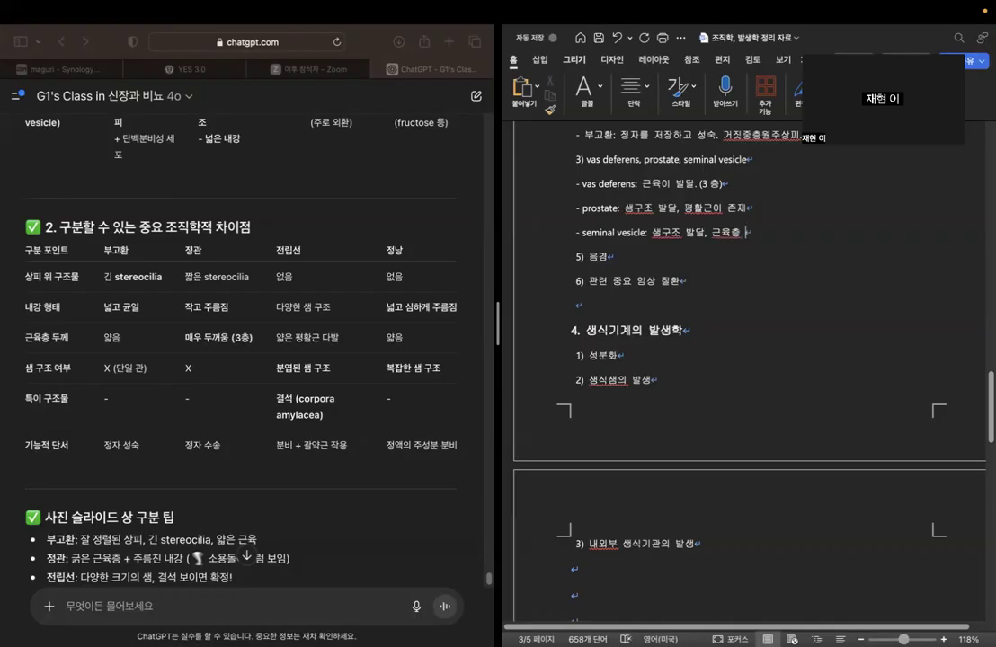
text(이 거의 없음)
Insert "길게" into the "부고환" line so its last phrase reads "Cilia 길게 존재.".
scroll(716, 240, up, 2)
click(716, 240)
scroll(791, 238, up, 1)
click(872, 237)
mouse_move(816, 248)
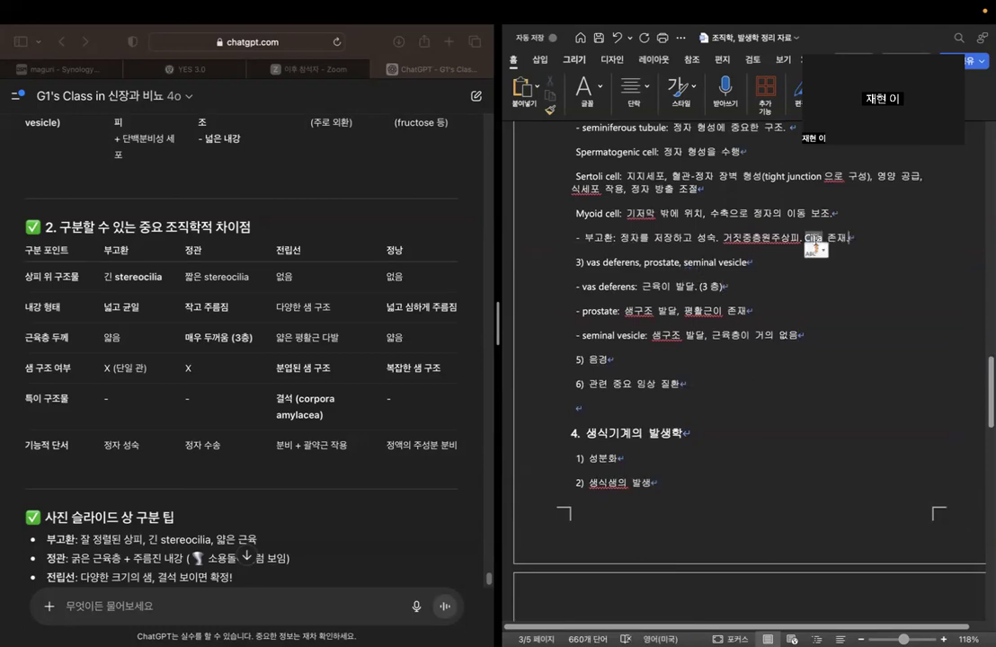
click(825, 237)
text(길게)
Append ". Cilia 짧게 존재" to the end of the "- vas deferens" line.
click(749, 262)
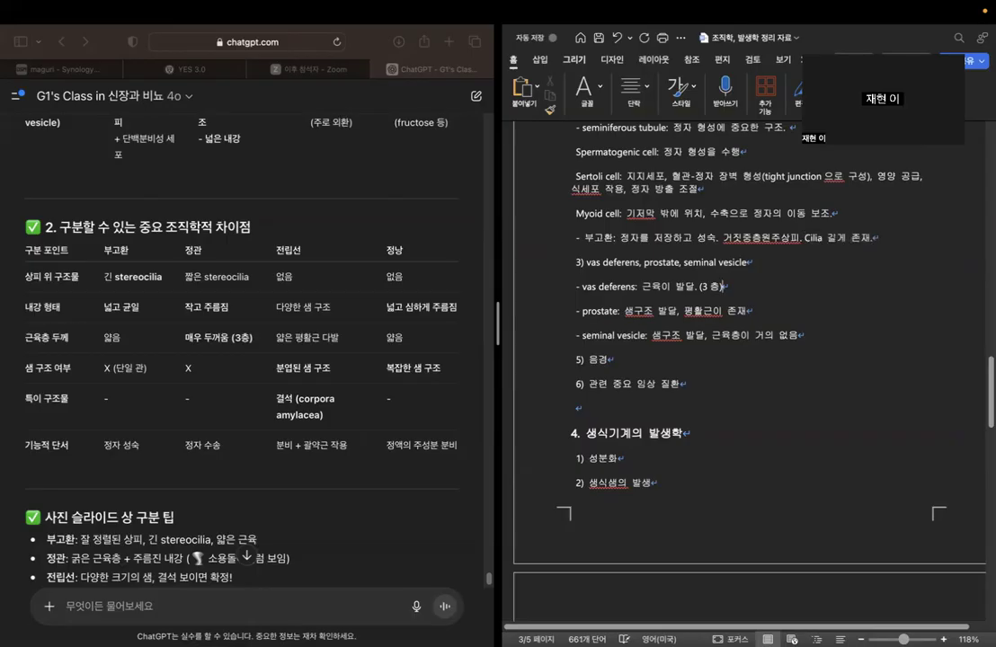
text(. Cilia 짧게 존재)
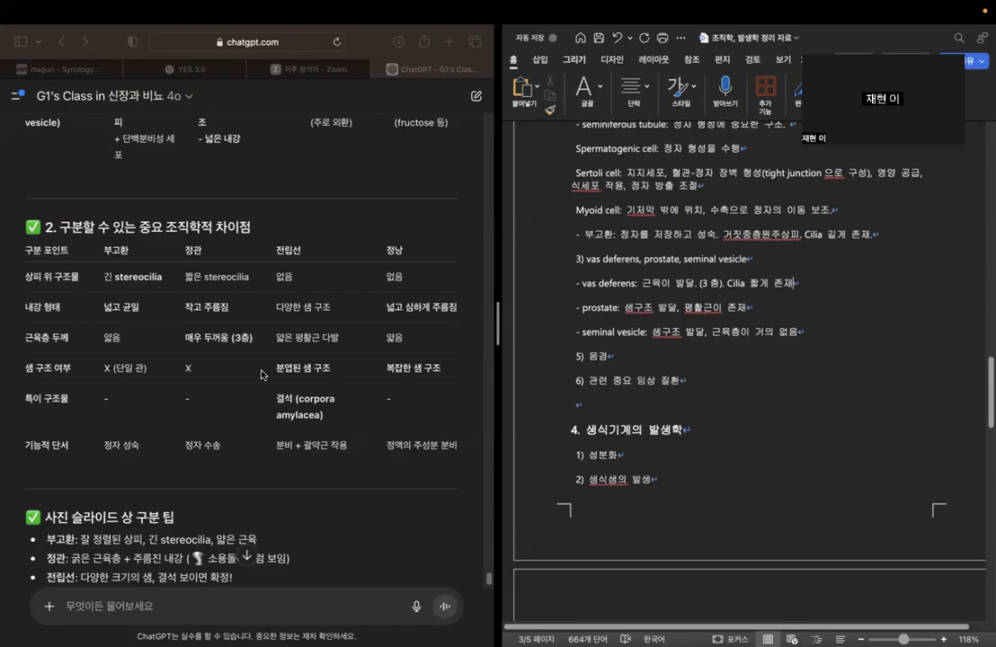
Review the chatbot's slide identification tips and key summary for the four male reproductive structures.
scroll(264, 375, down, 2)
scroll(264, 374, down, 3)
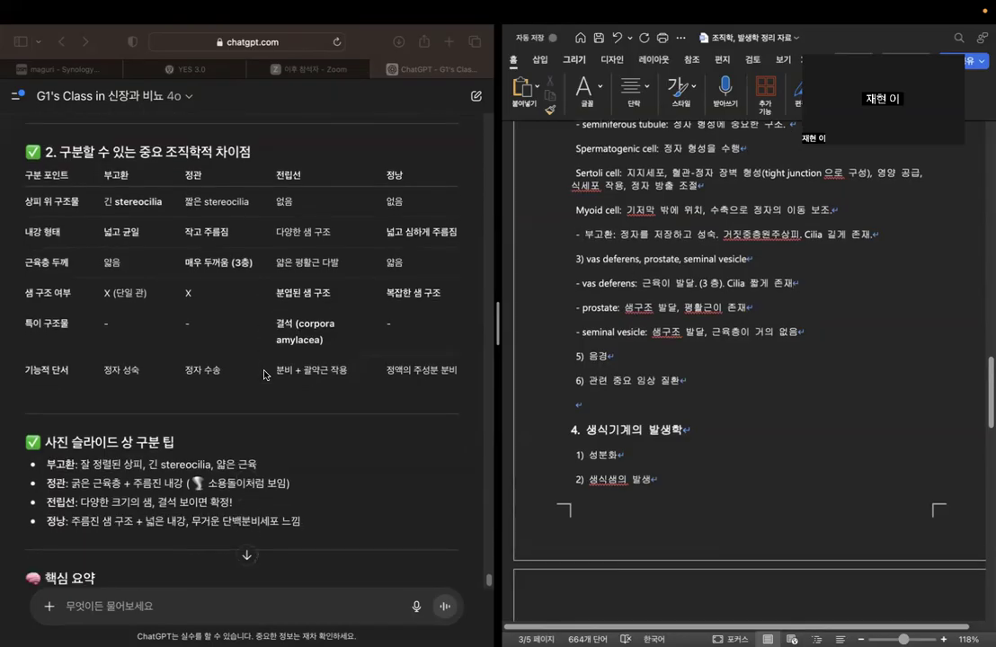
scroll(266, 374, down, 10)
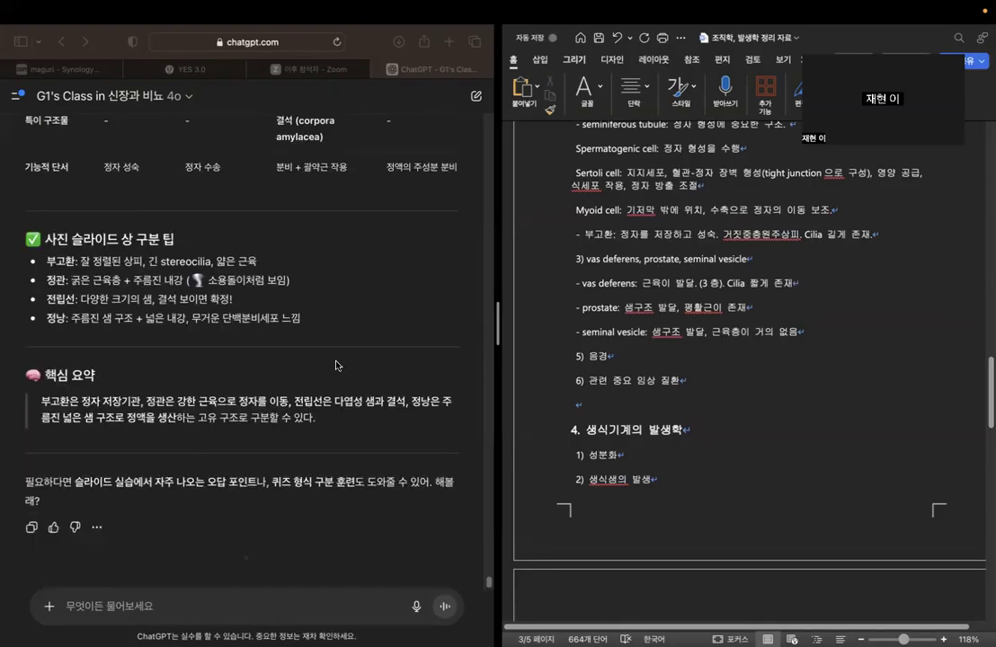
scroll(335, 365, up, 20)
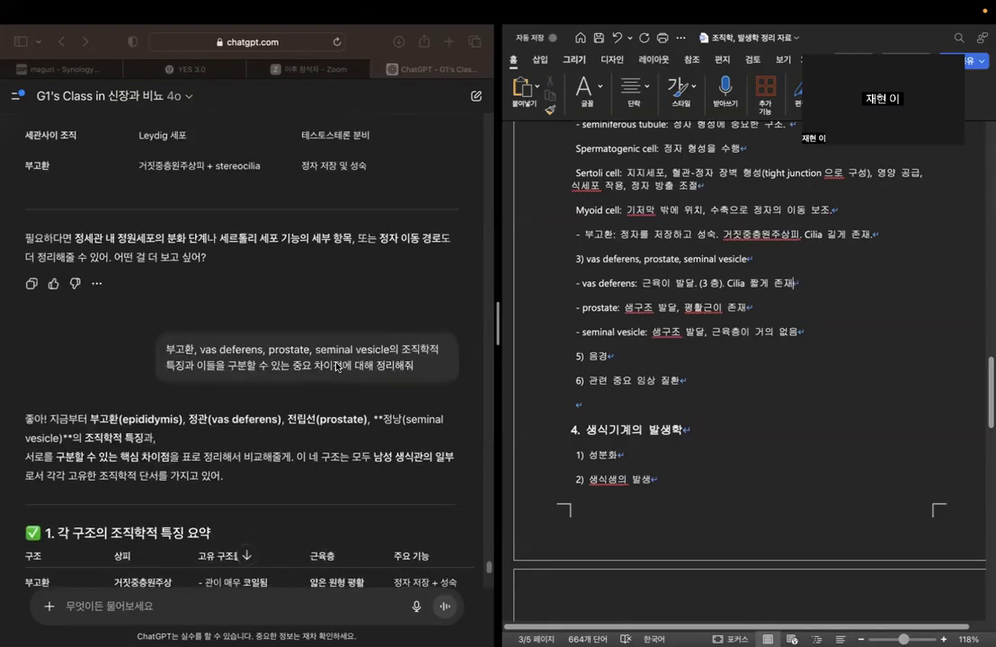
In the Word outline, insert a new line "- Leydig cell" directly below the "- seminiferous tubule" line.
scroll(336, 366, up, 12)
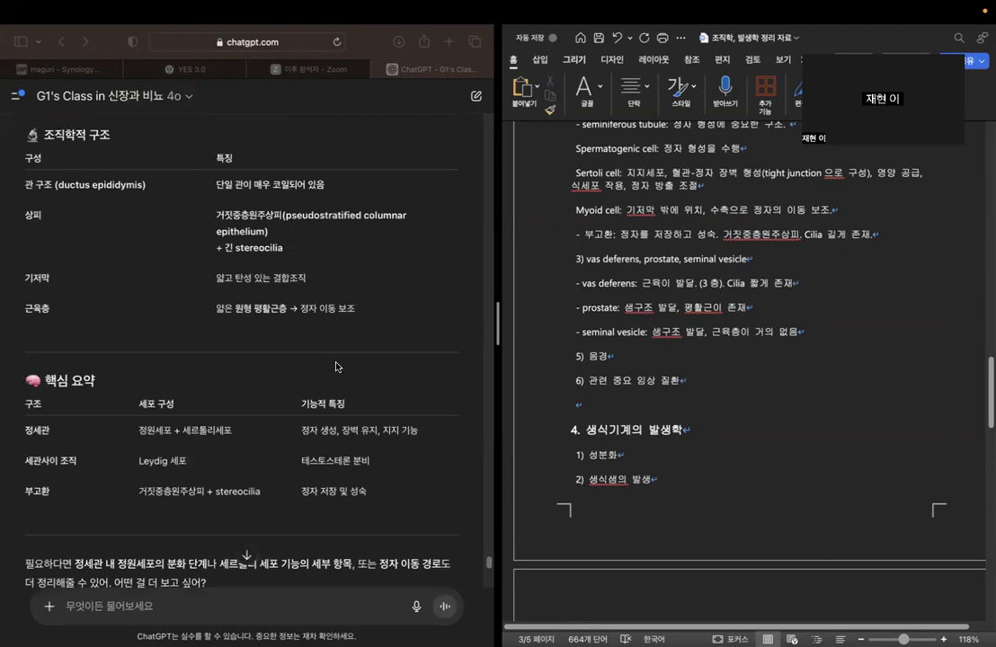
click(808, 318)
scroll(809, 321, up, 3)
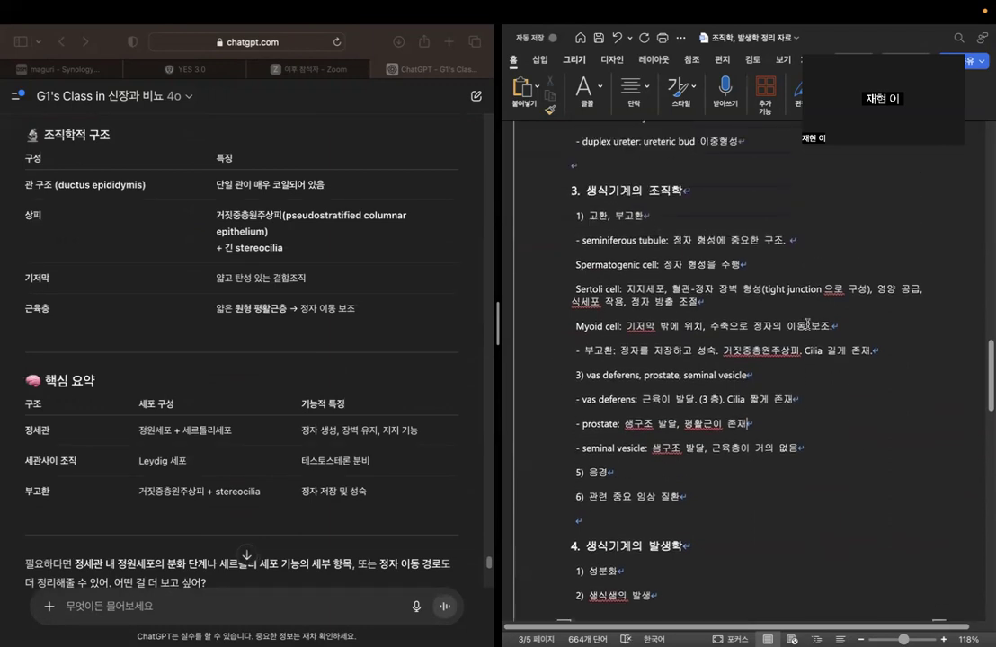
scroll(808, 325, up, 1)
click(815, 261)
key(Return)
text(- )
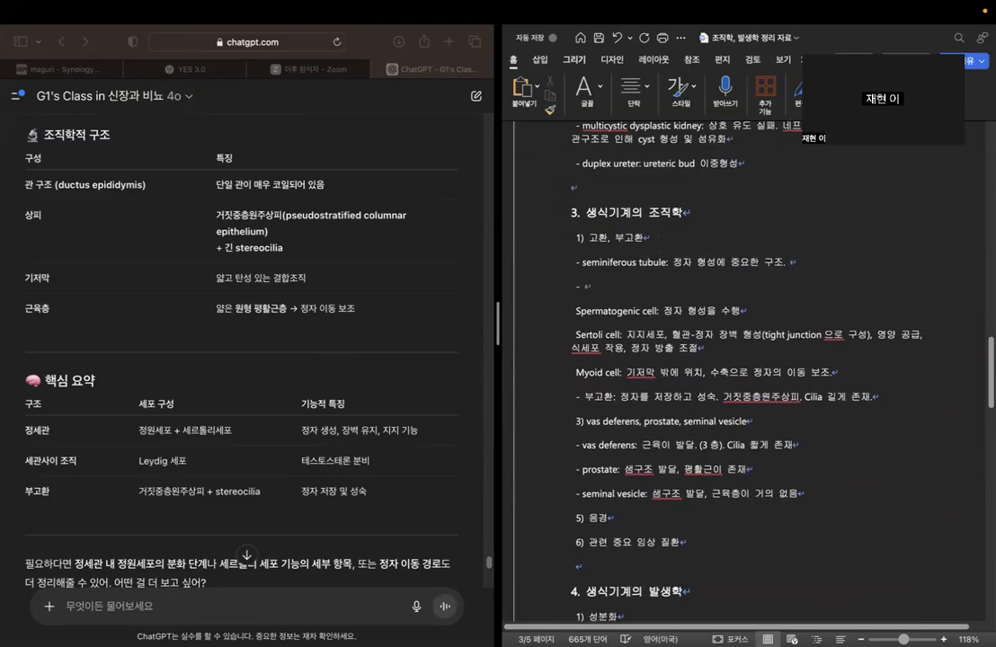
text(leydig cell)
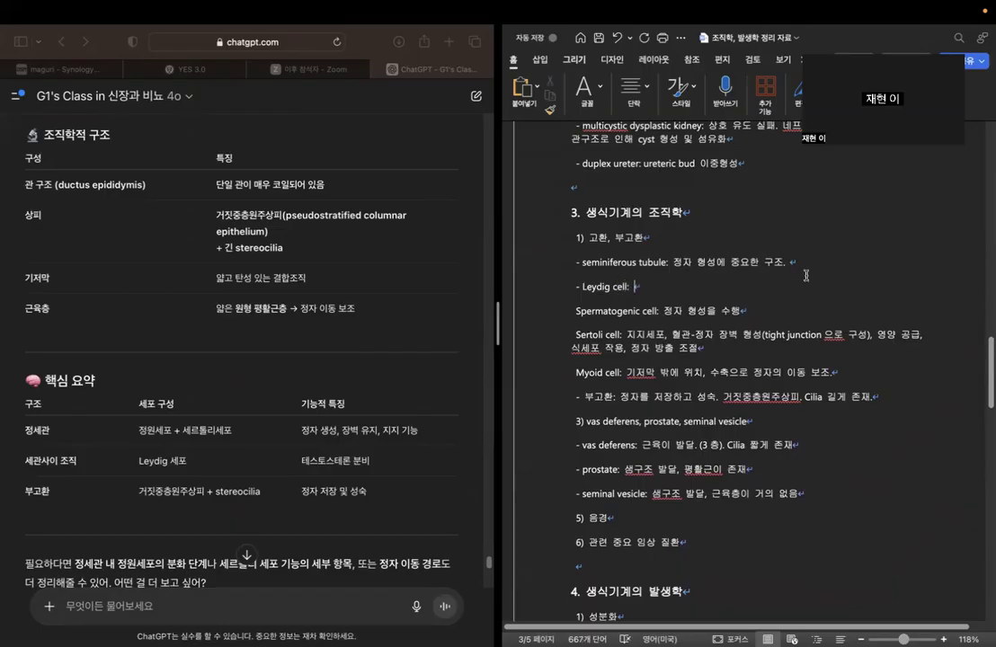
text(: xptm)
Complete the "- Leydig cell" line with ": 테스토스테론 분비".
key(BackSpace)
key(BackSpace)
key(BackSpace)
key(BackSpace)
key(ctrl+space)
text(테스토스테론 분비)
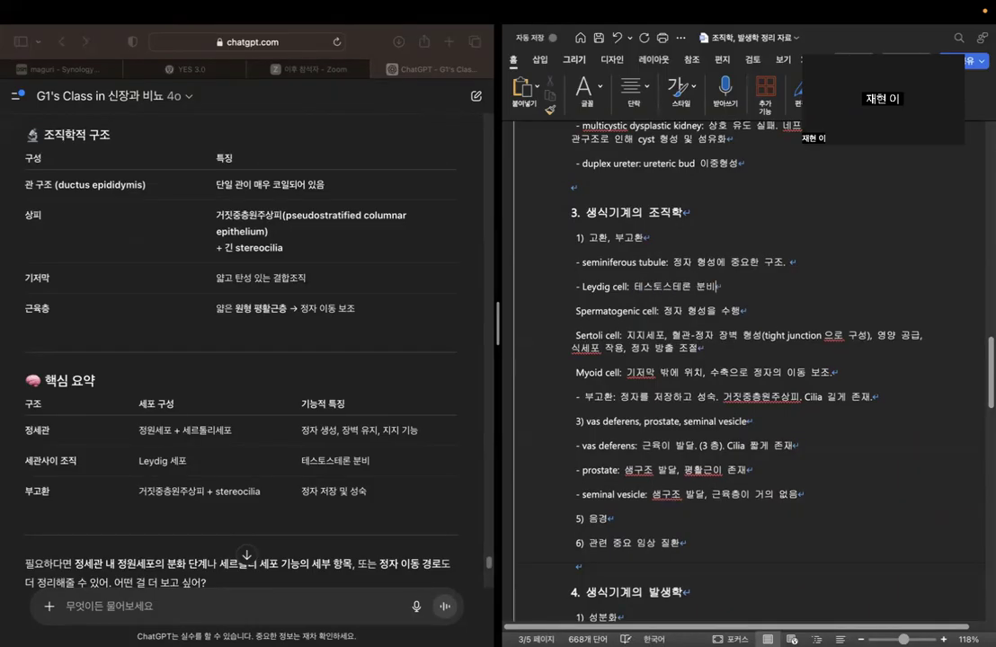
click(802, 255)
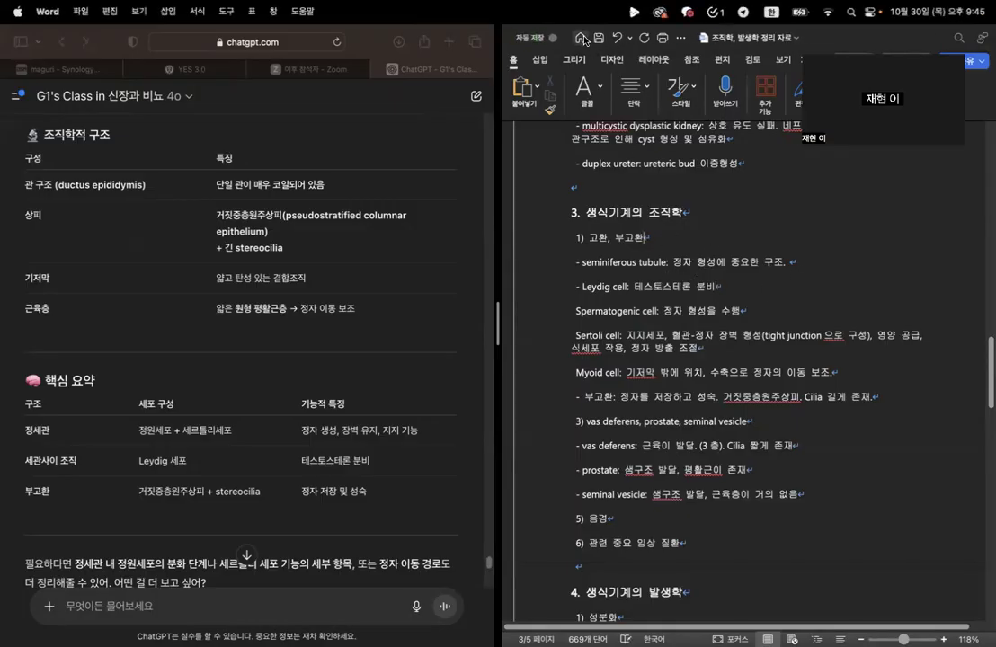
Ask the ChatGPT class chatbot "음경의 조직학적 특징에 대해서 설명해줘".
scroll(744, 292, down, 6)
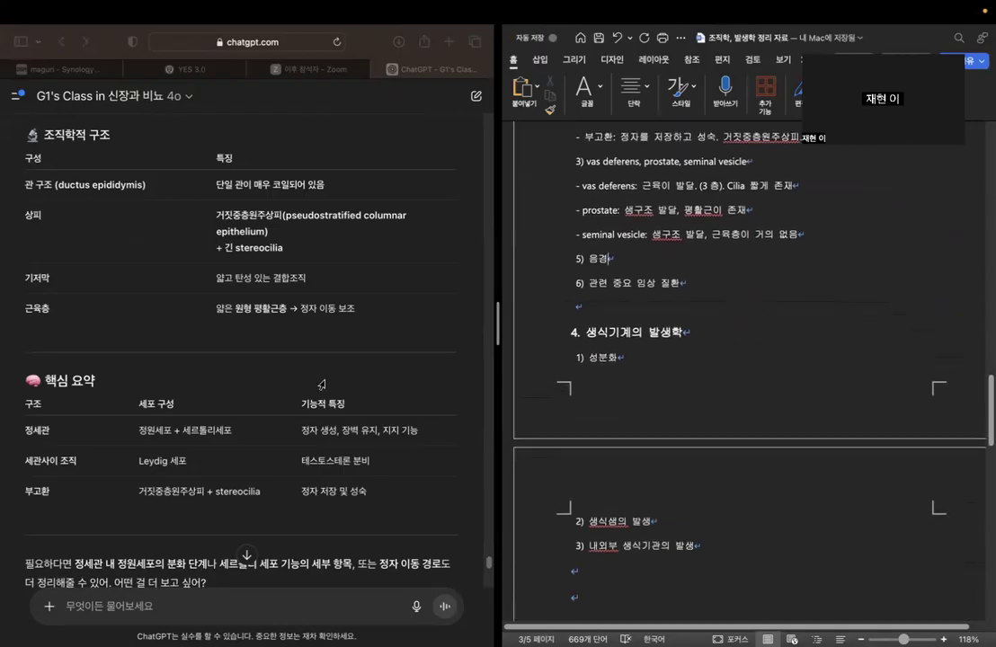
scroll(278, 332, down, 5)
click(277, 606)
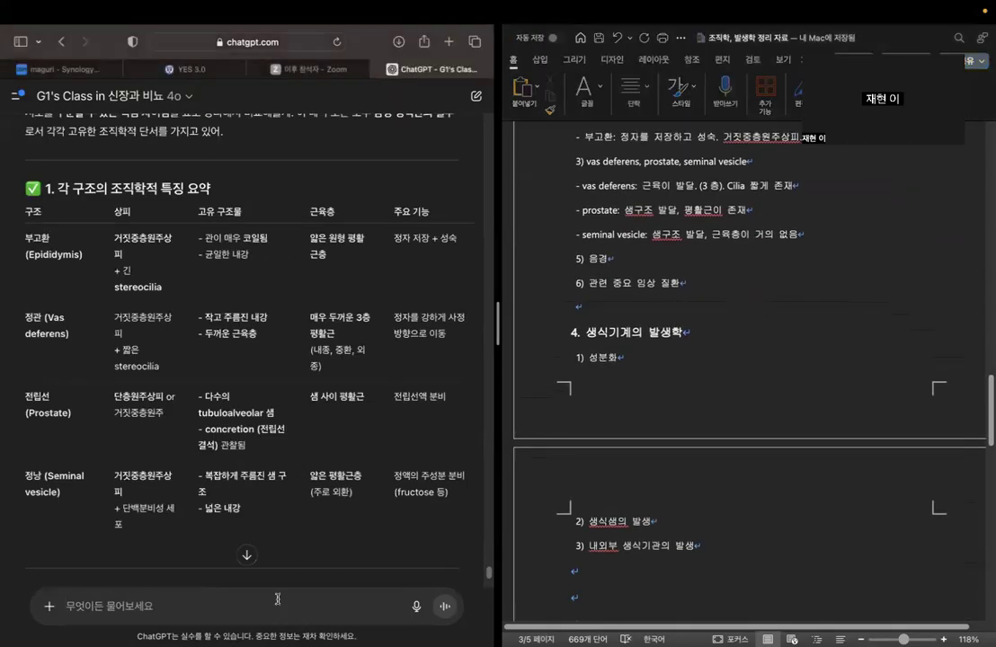
text(음경의 ㅅ)
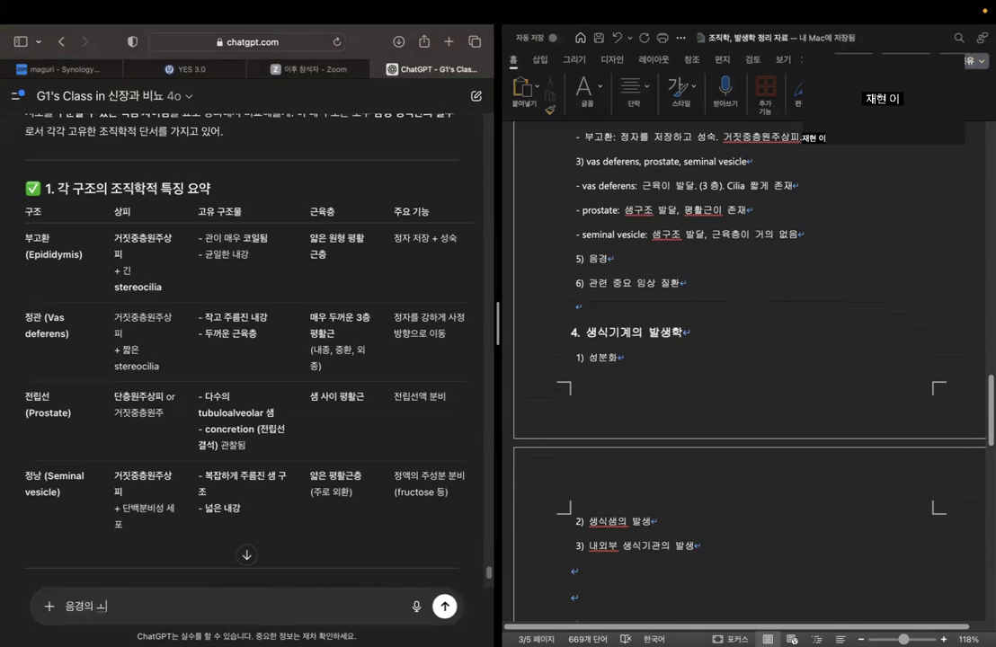
text(직학적 특)
text(징에 대해서 설명해)
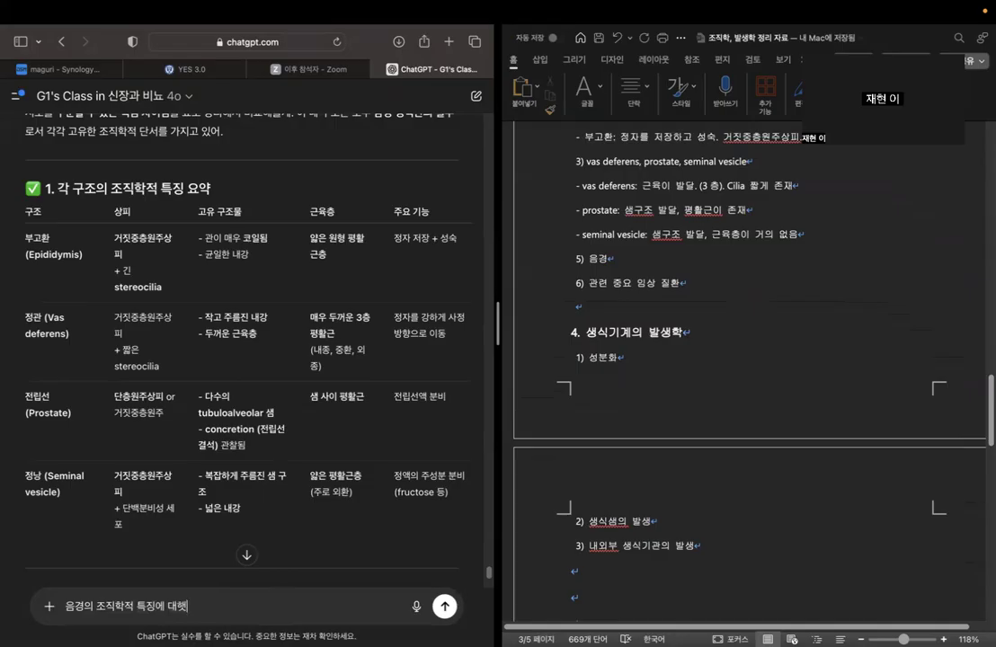
text(줘)
key(Return)
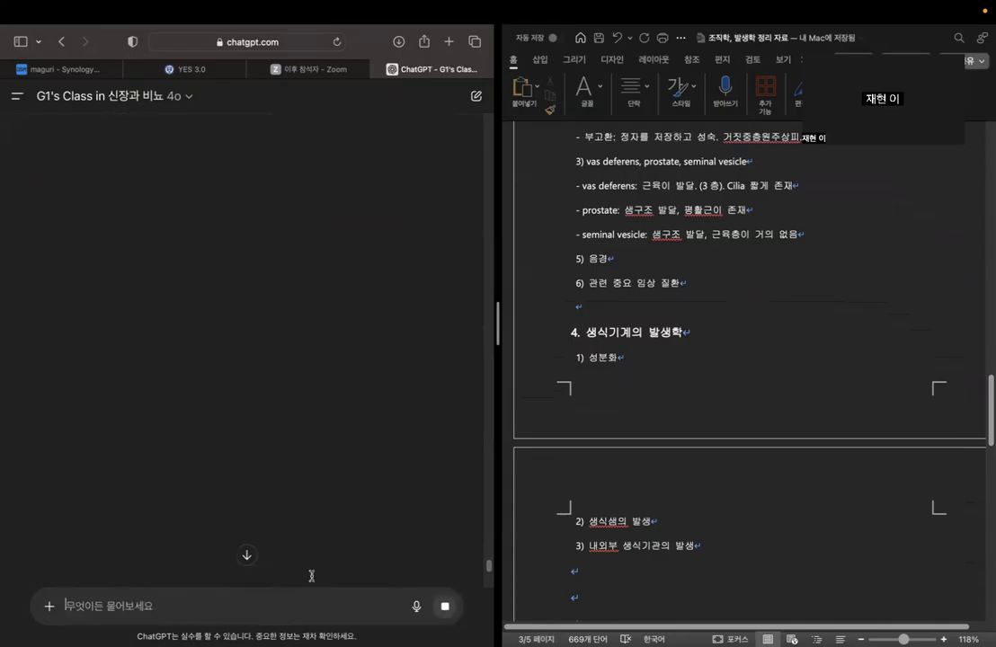
Review the chatbot's tables on the basic anatomy and histological layers of the penis.
click(666, 271)
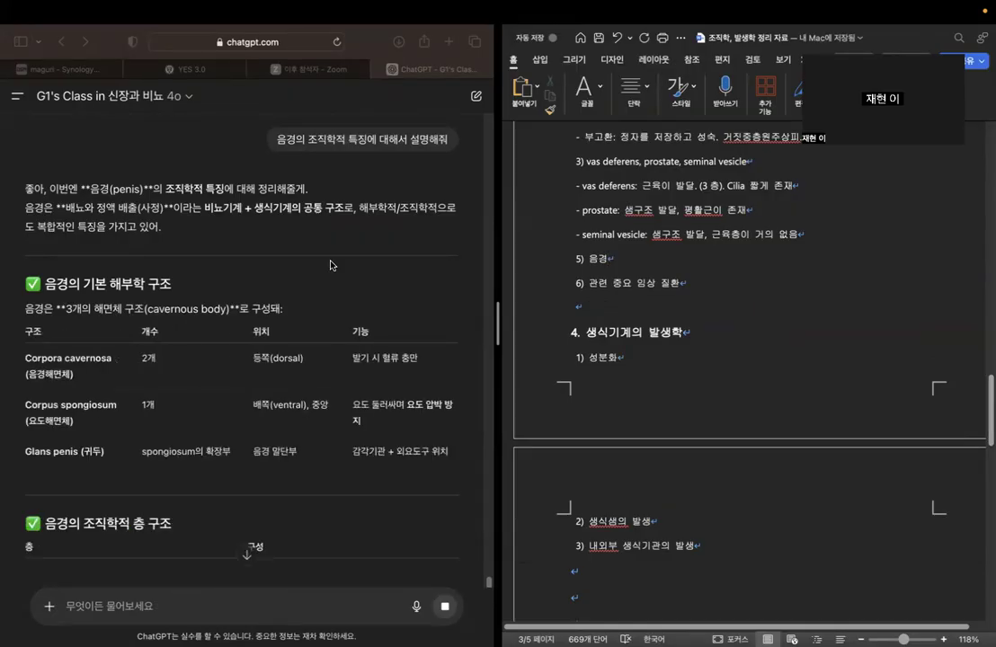
scroll(331, 265, down, 1)
scroll(330, 265, down, 1)
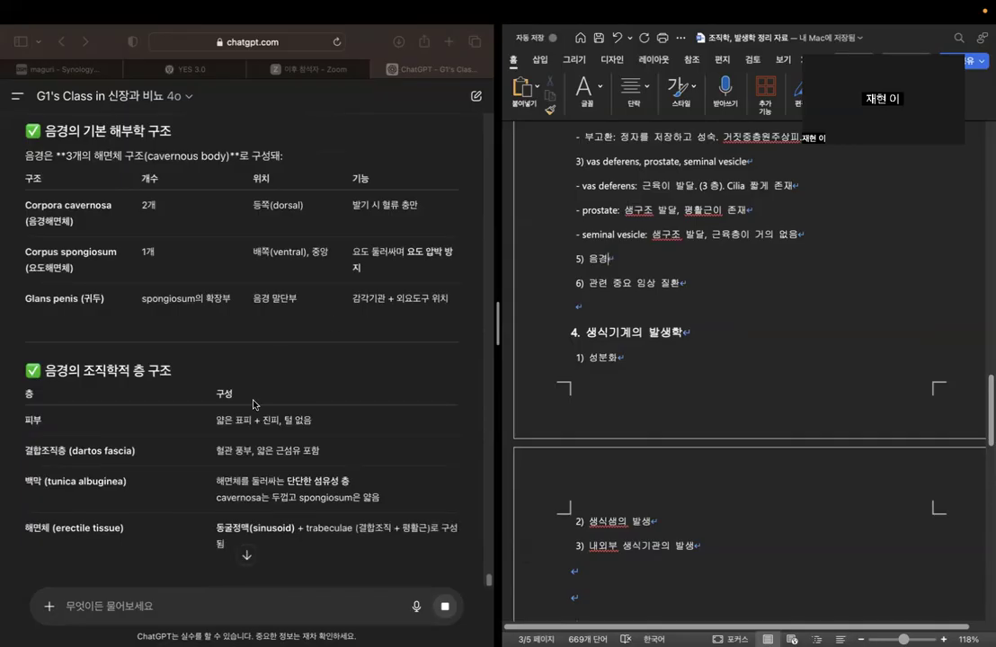
scroll(261, 406, down, 5)
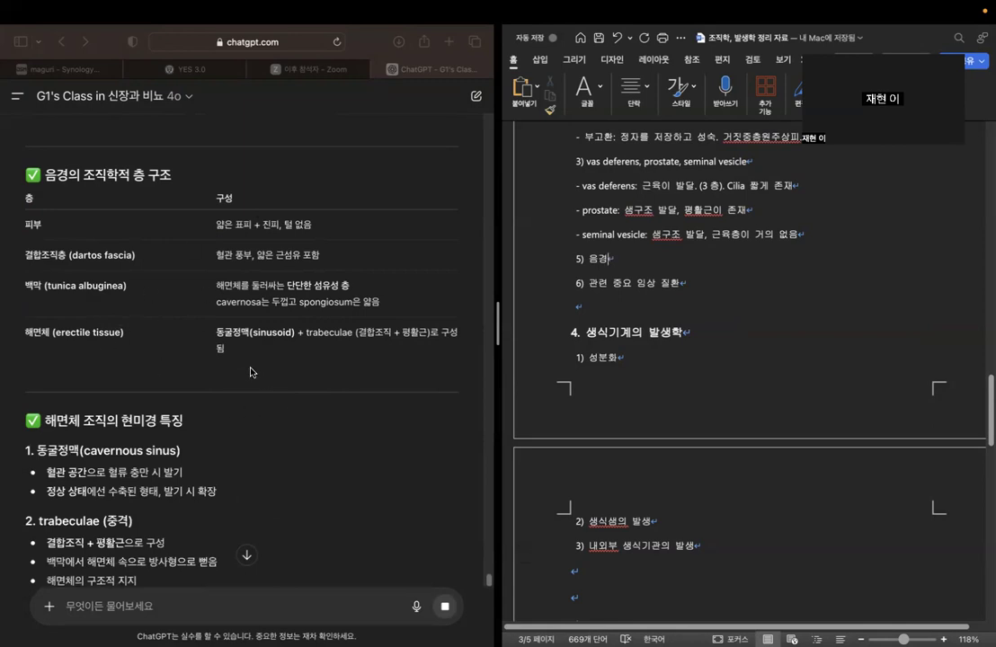
click(32, 256)
drag(46, 285, 147, 289)
click(145, 310)
drag(27, 333, 152, 345)
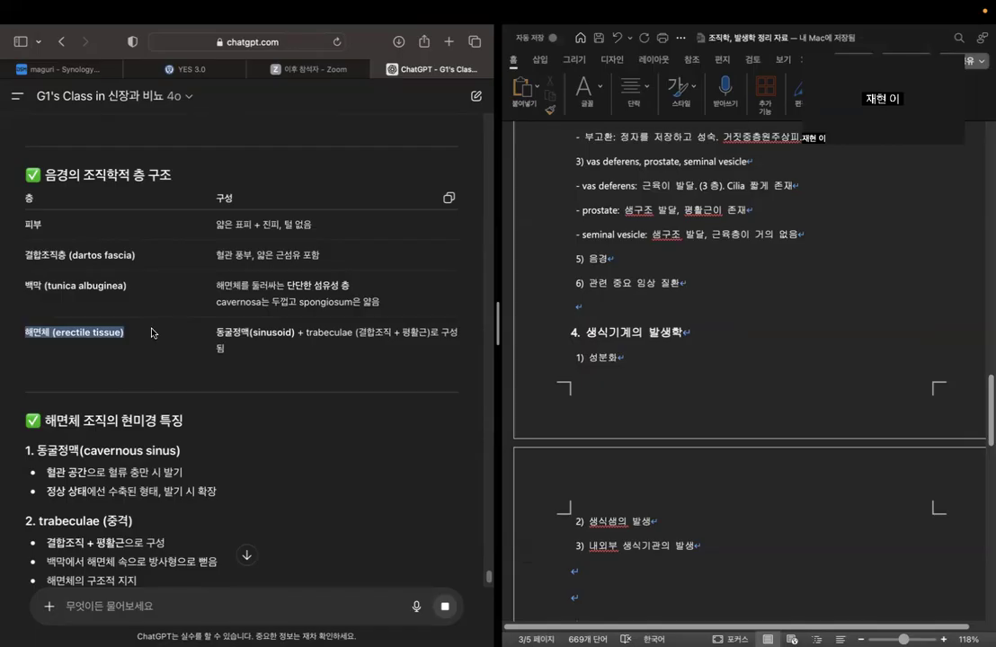
scroll(151, 332, up, 5)
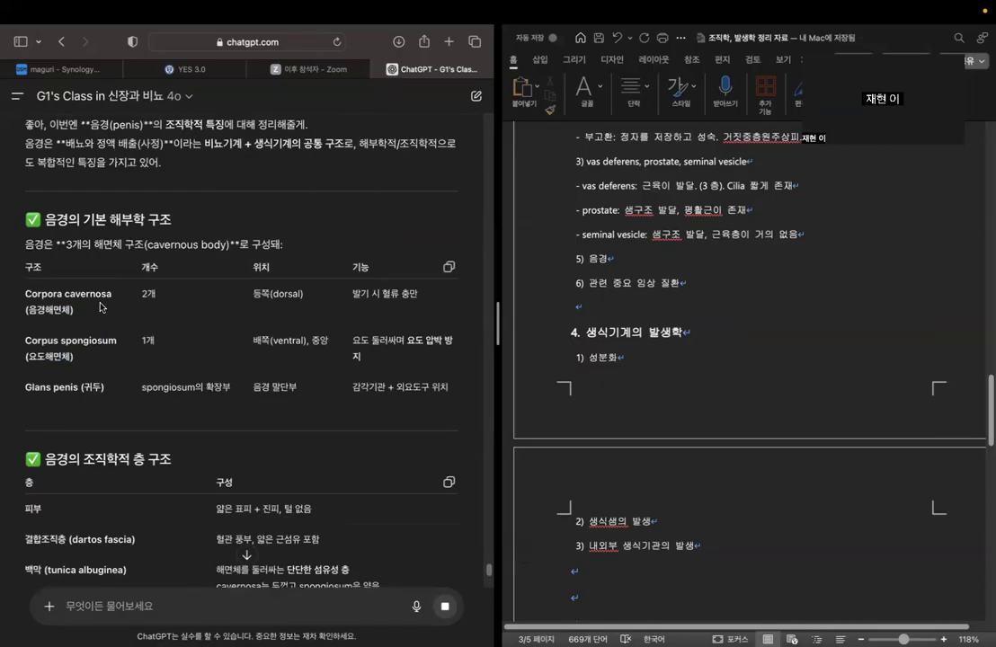
scroll(162, 349, down, 1)
scroll(215, 294, down, 5)
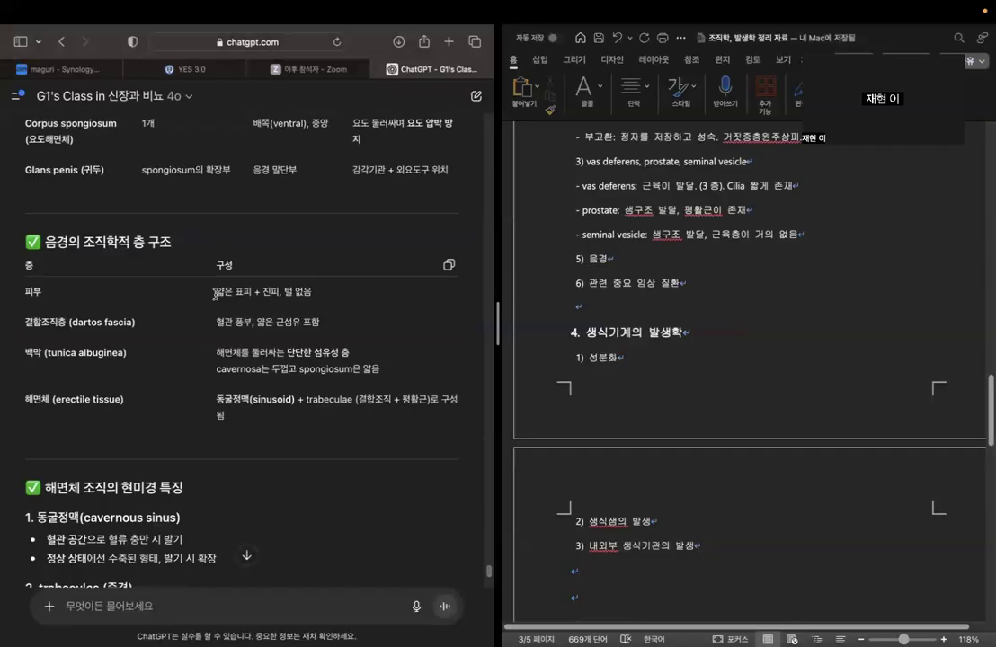
Review the chatbot's explanation of erectile tissue microscopy, blood vessels, urethral epithelium, special structures and the key summary.
scroll(215, 294, down, 6)
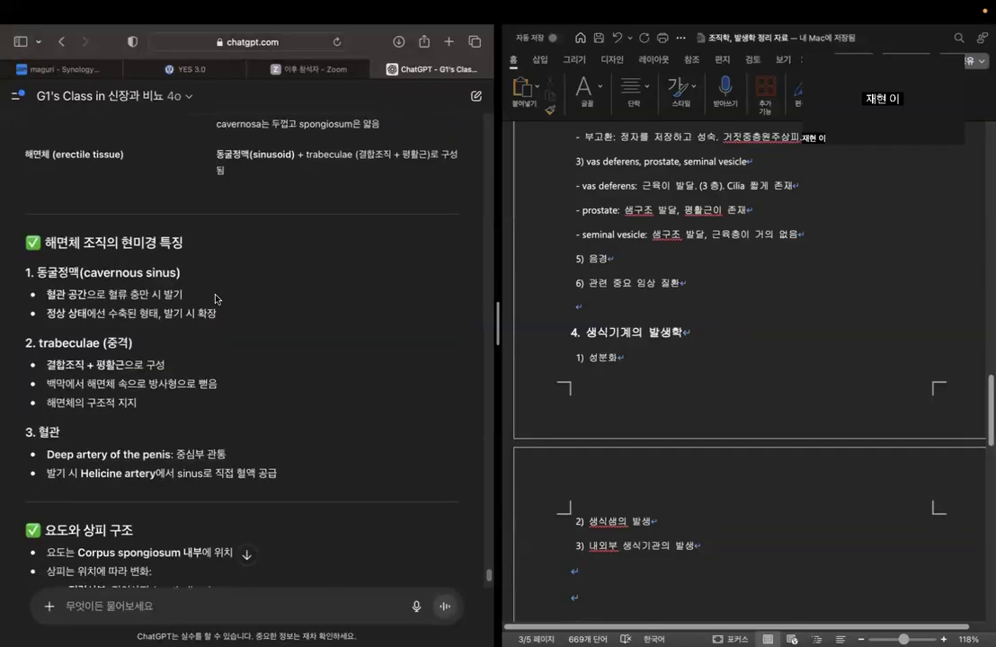
scroll(216, 299, down, 1)
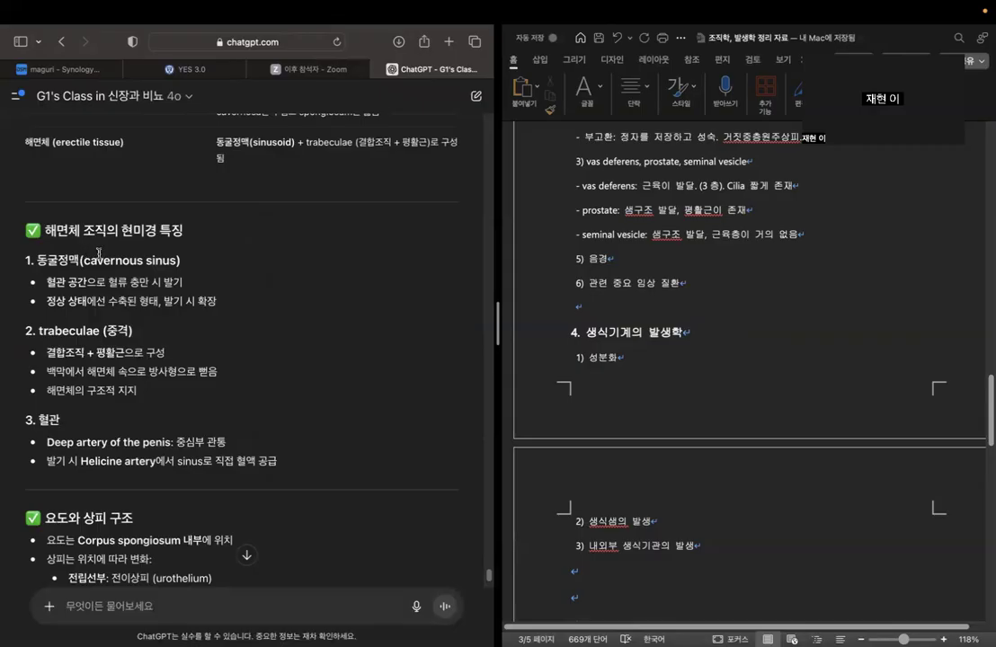
scroll(220, 279, down, 3)
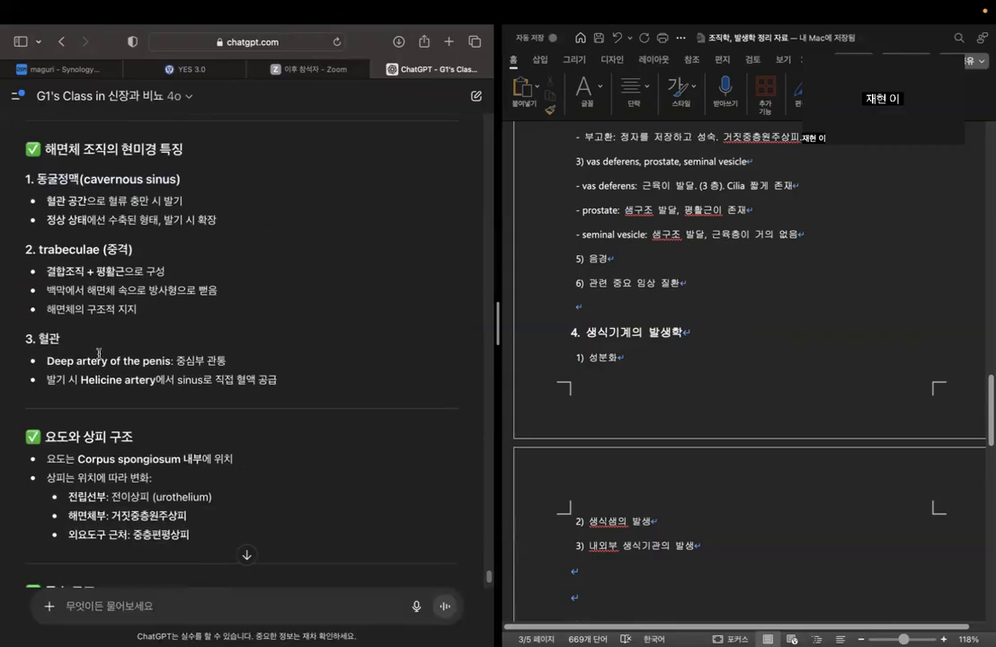
drag(46, 361, 247, 361)
click(247, 361)
drag(47, 379, 277, 379)
click(304, 348)
scroll(303, 348, down, 5)
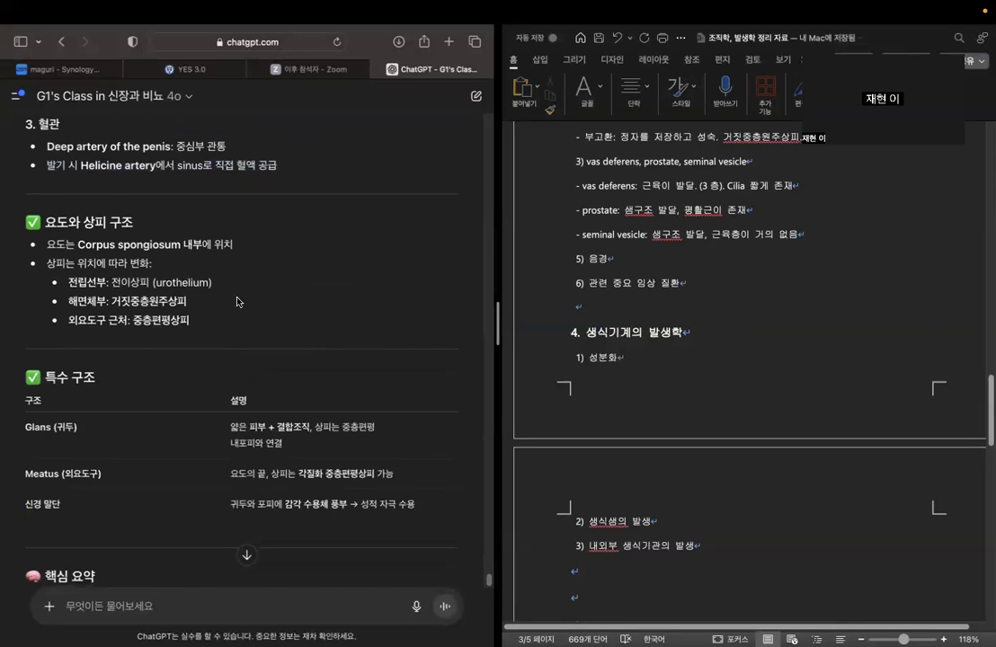
scroll(233, 305, down, 1)
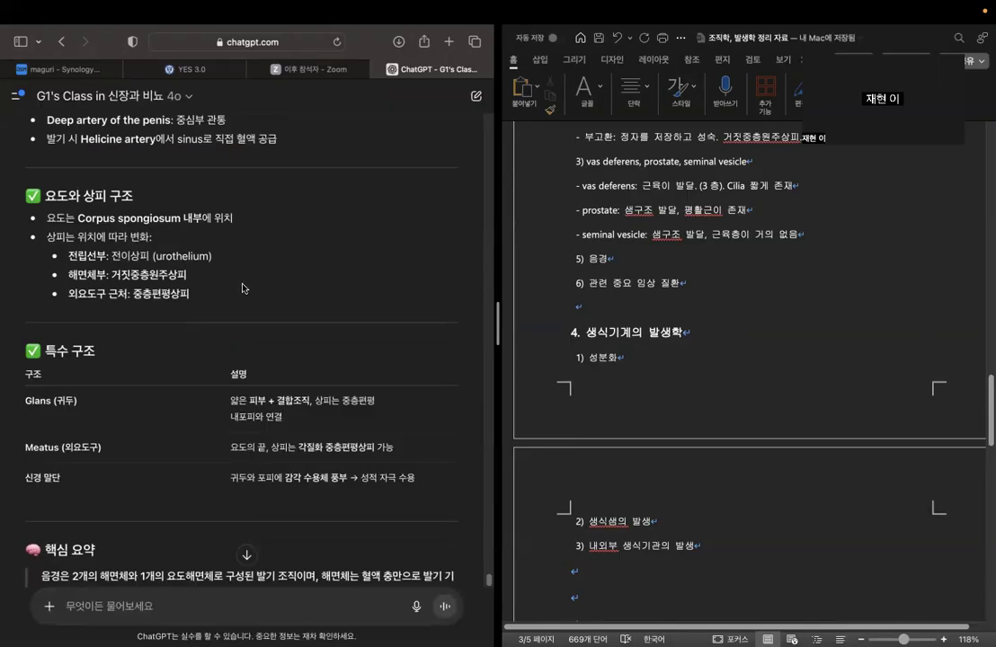
scroll(242, 289, down, 5)
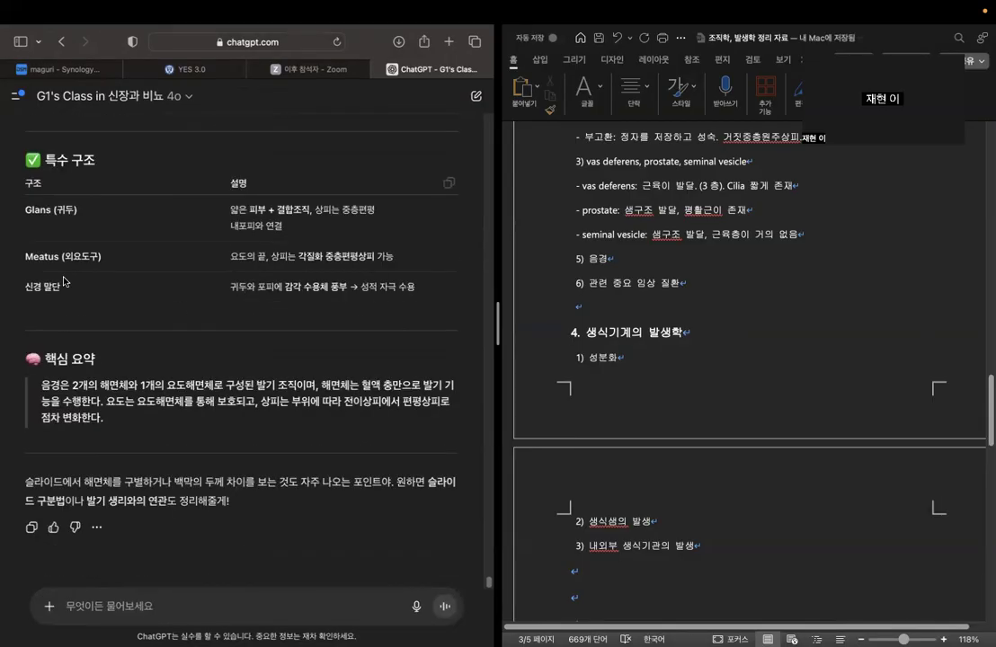
double_click(654, 259)
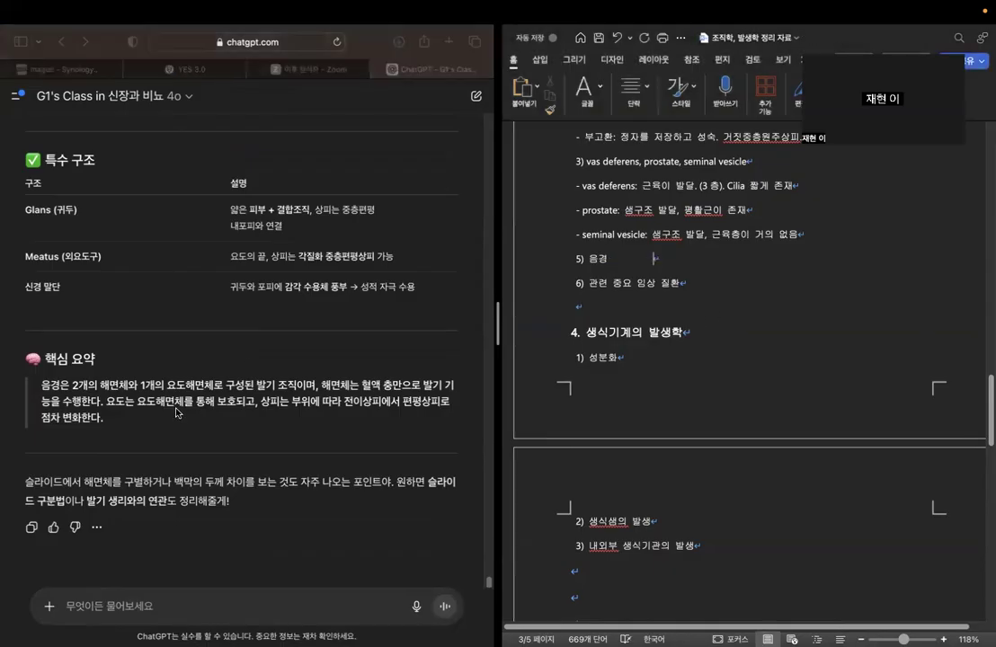
click(301, 367)
click(599, 226)
scroll(734, 312, up, 3)
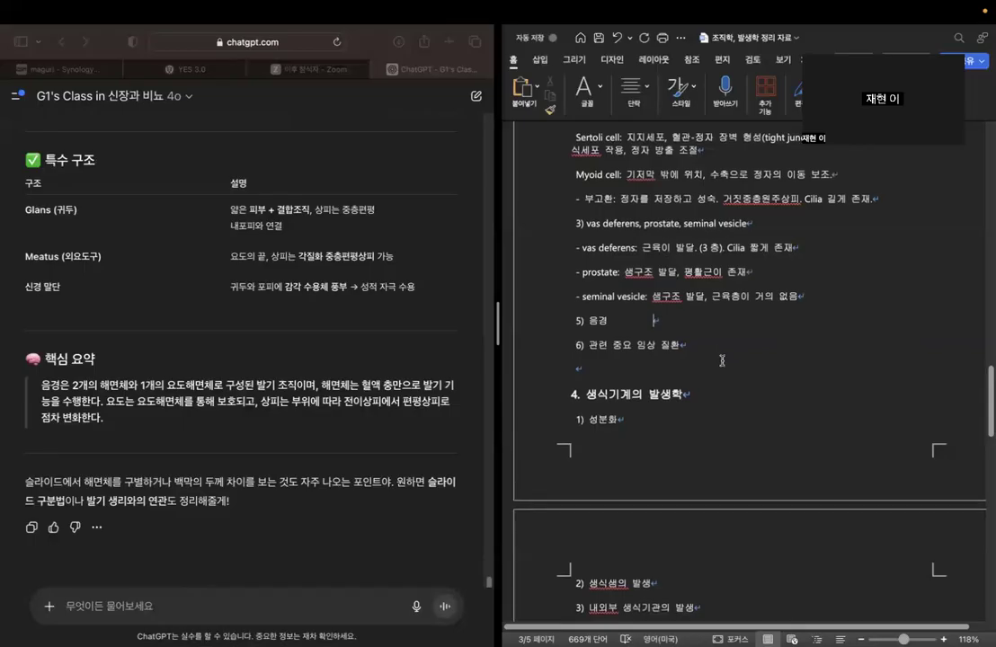
Start a "- " item on the empty line below "6) 관련 중요 임상 질환" in the Word outline.
click(692, 367)
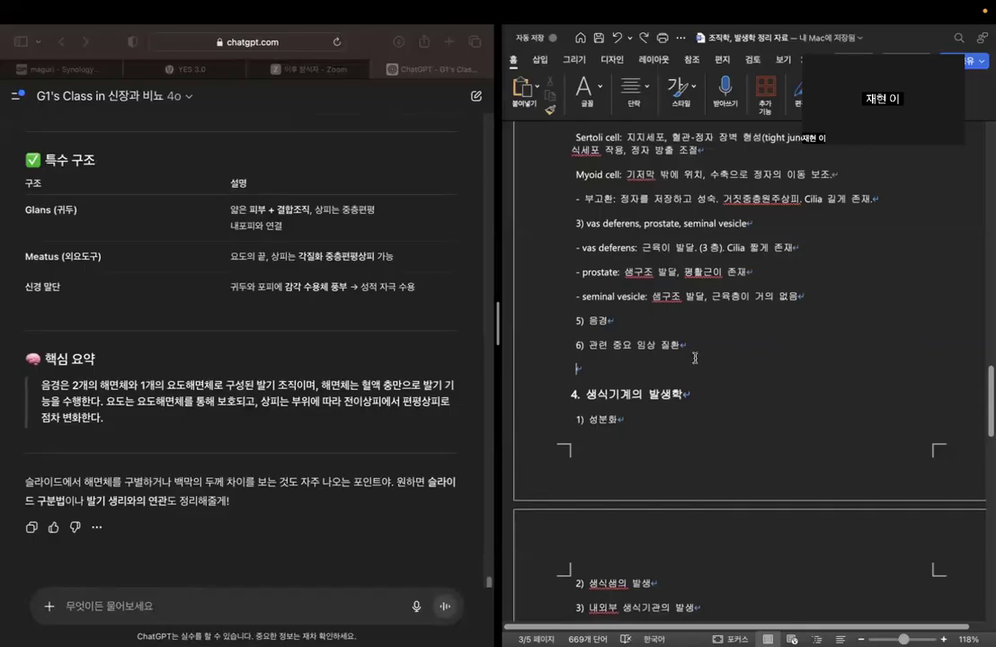
text(-)
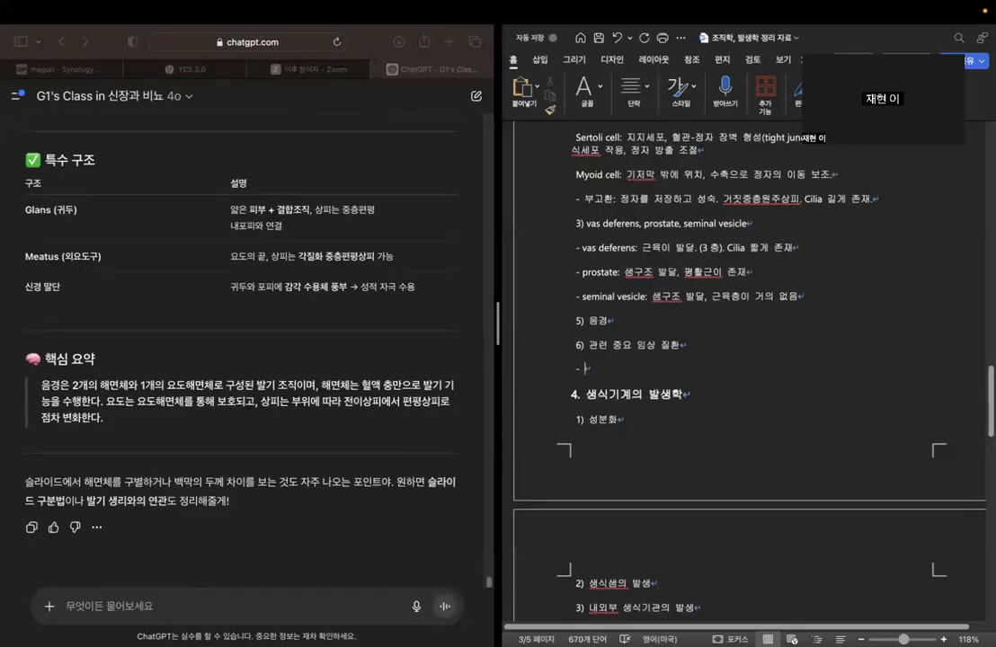
scroll(709, 350, up, 2)
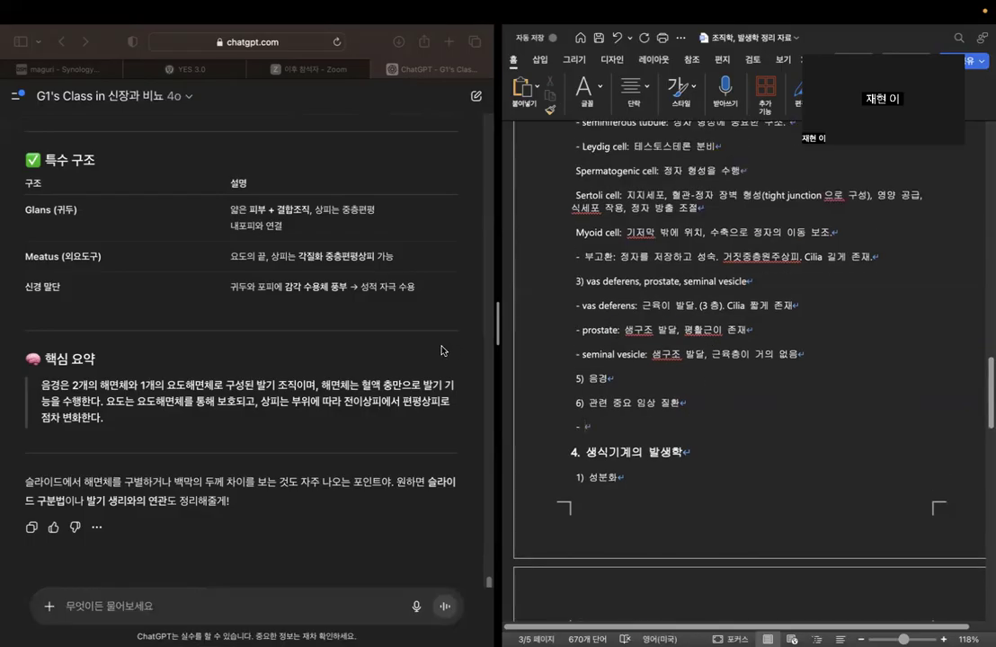
Begin a new ChatGPT question with "sertoli cell의 blood testis barrier".
click(260, 523)
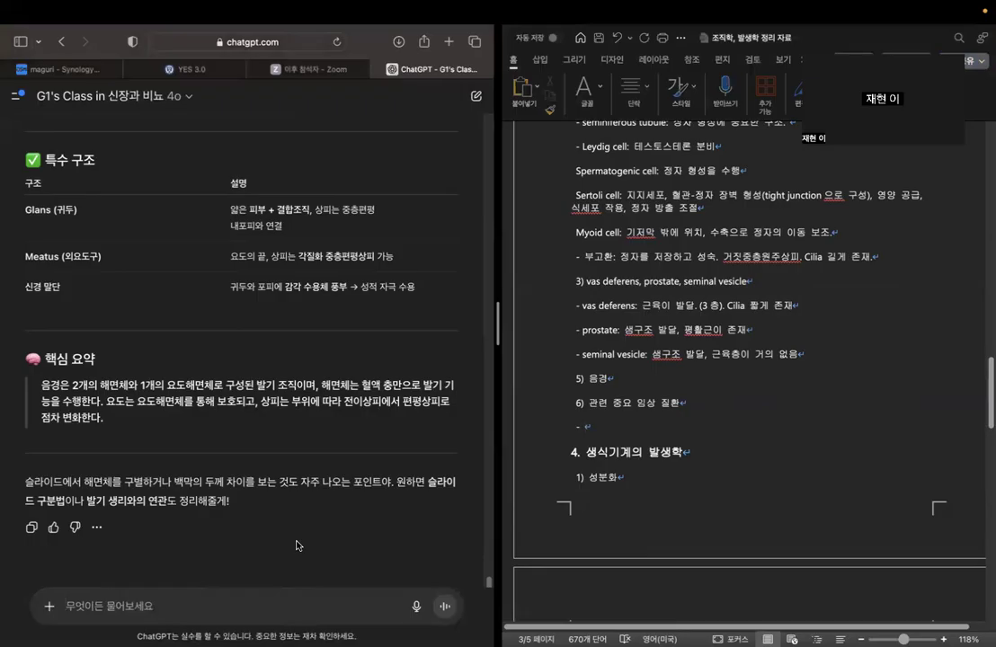
text(sertoli)
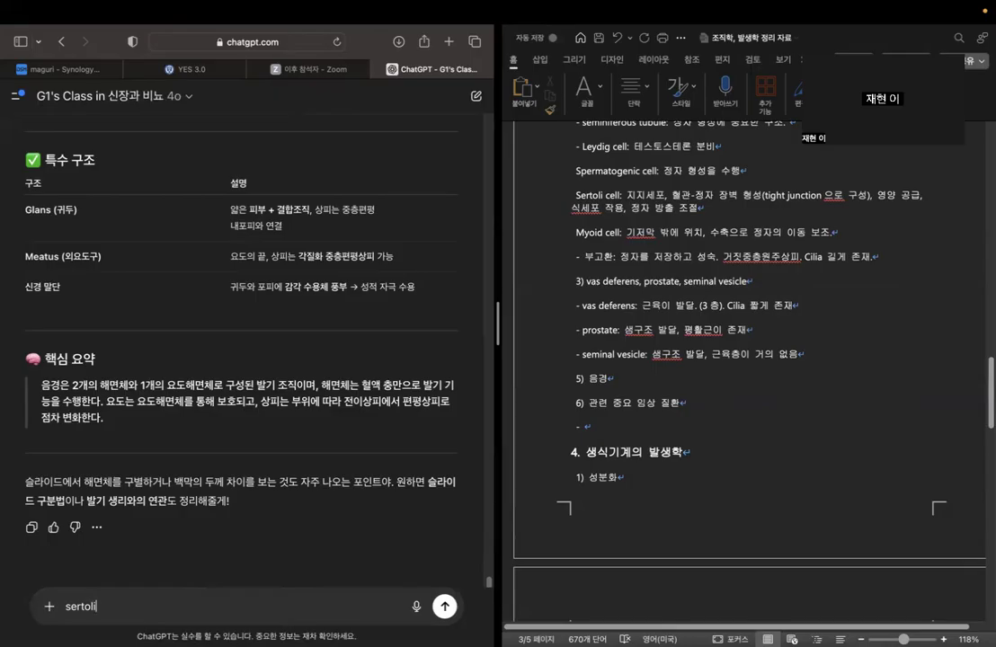
text(cell이)
key(Caps_Lock)
text(blood testis barrier)
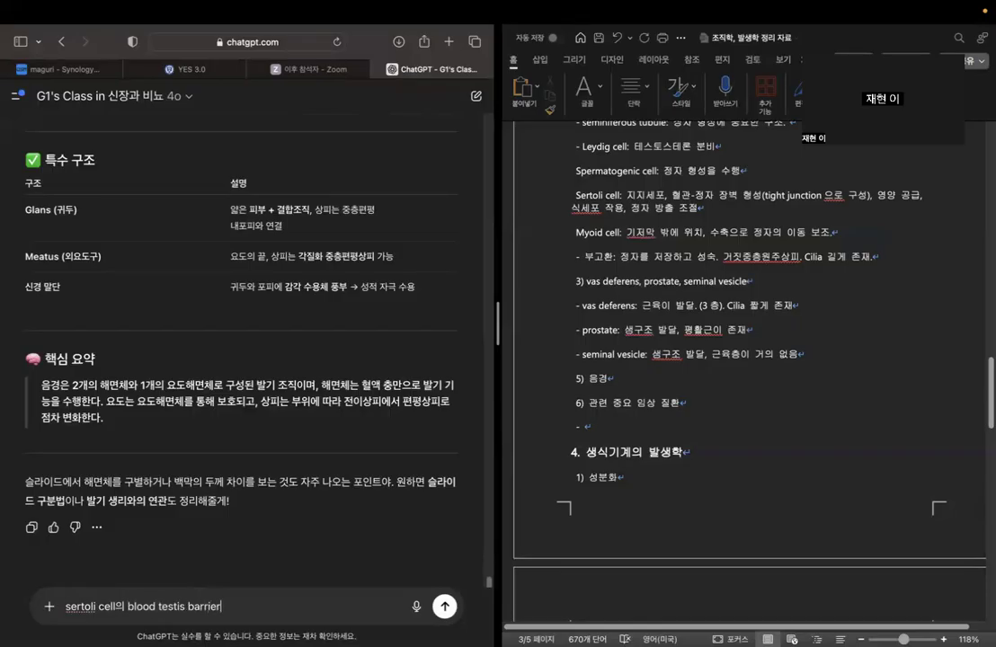
Finish the question with "와 관련된 면역학적 질환이나 감염 질환이 있다면 알려줘", send it, and return to the Word outline.
key(Caps_Lock)
text(와 관련)
text(된 면역해적 질환이나 )
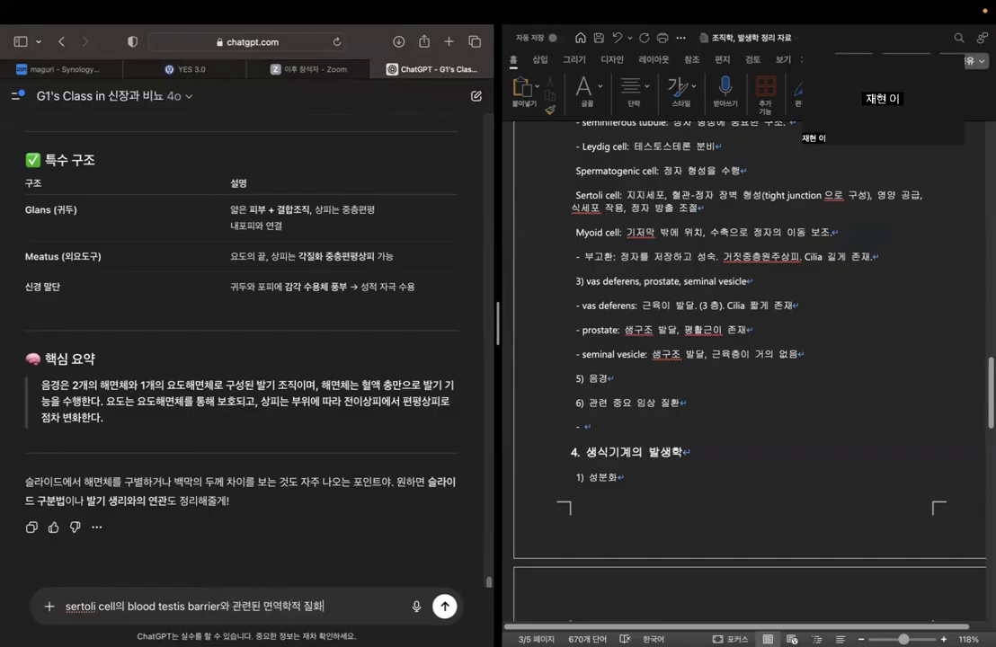
text(감염 질환이 있다면 알려줘)
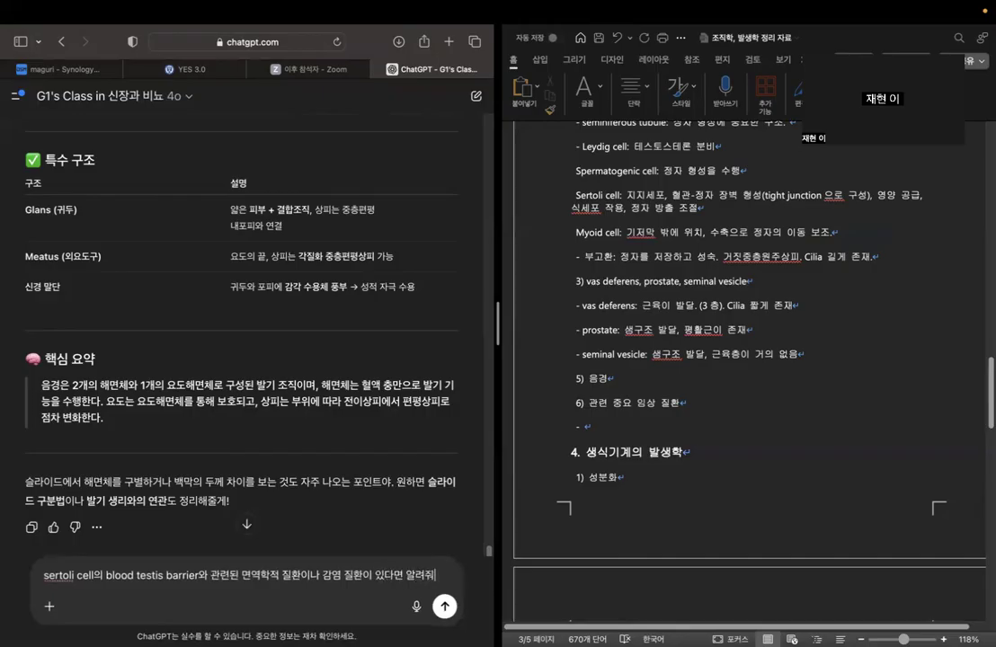
key(Return)
click(612, 420)
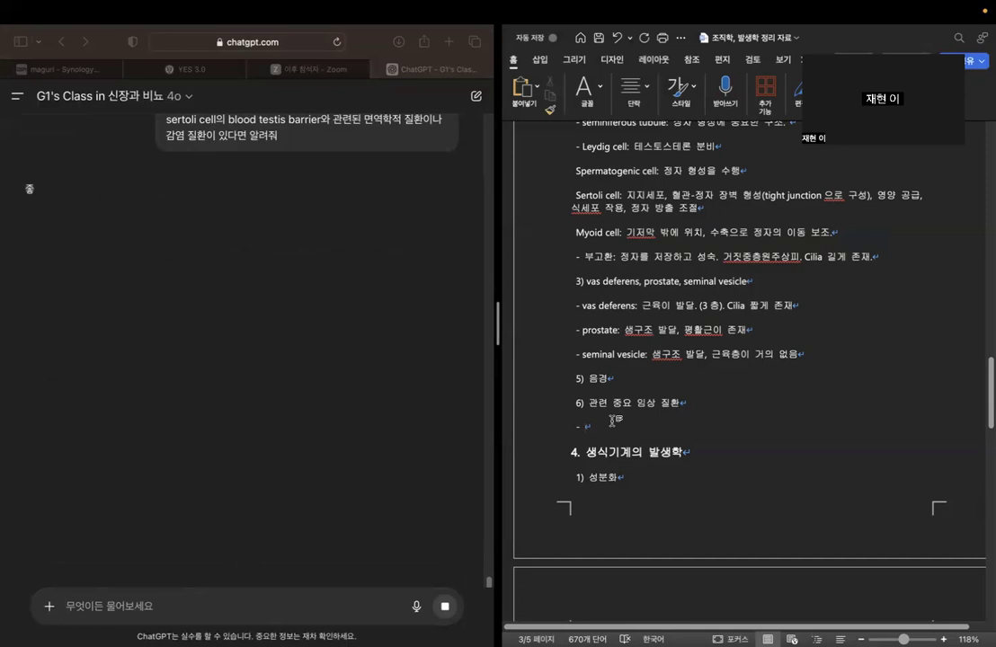
Complete the new item under "6) 관련 중요 임상 질환" as "혈액-정자 장벽 관련 질환".
text(혈액)
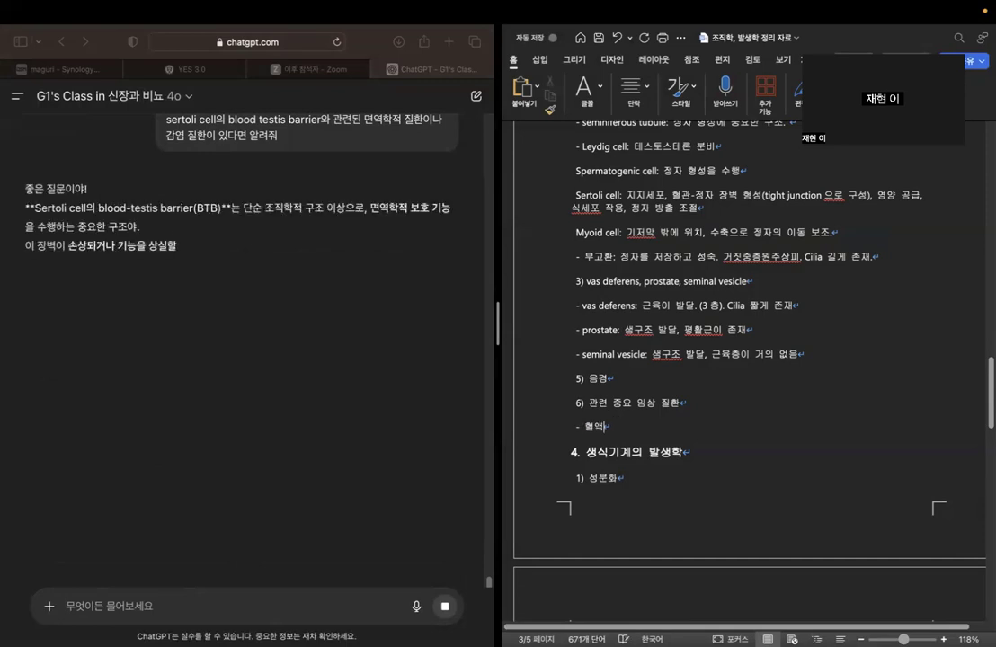
text(-정자 장벽)
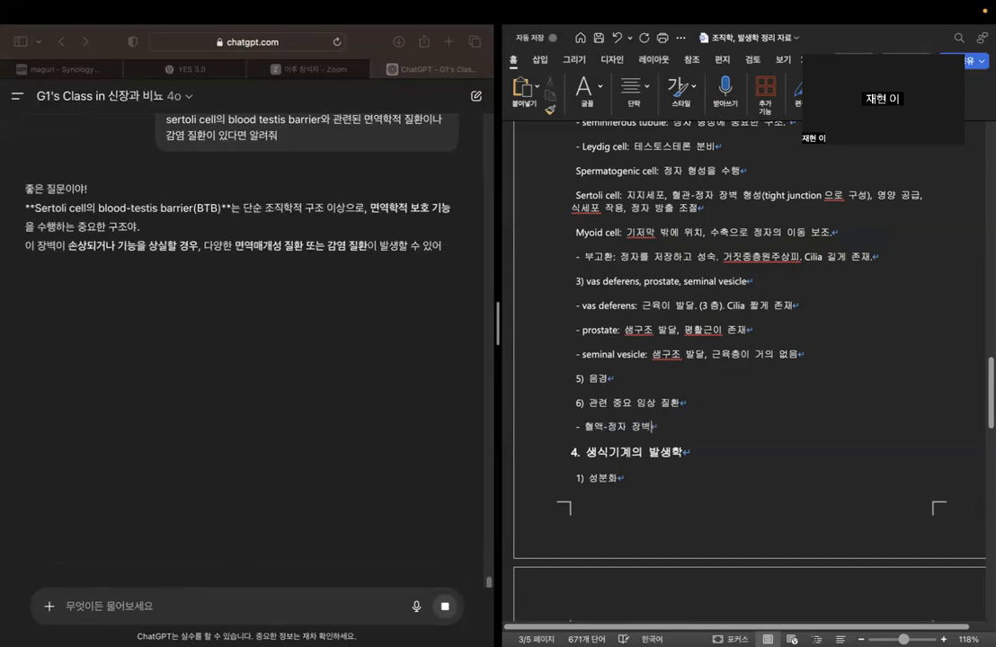
text( 관련 질환)
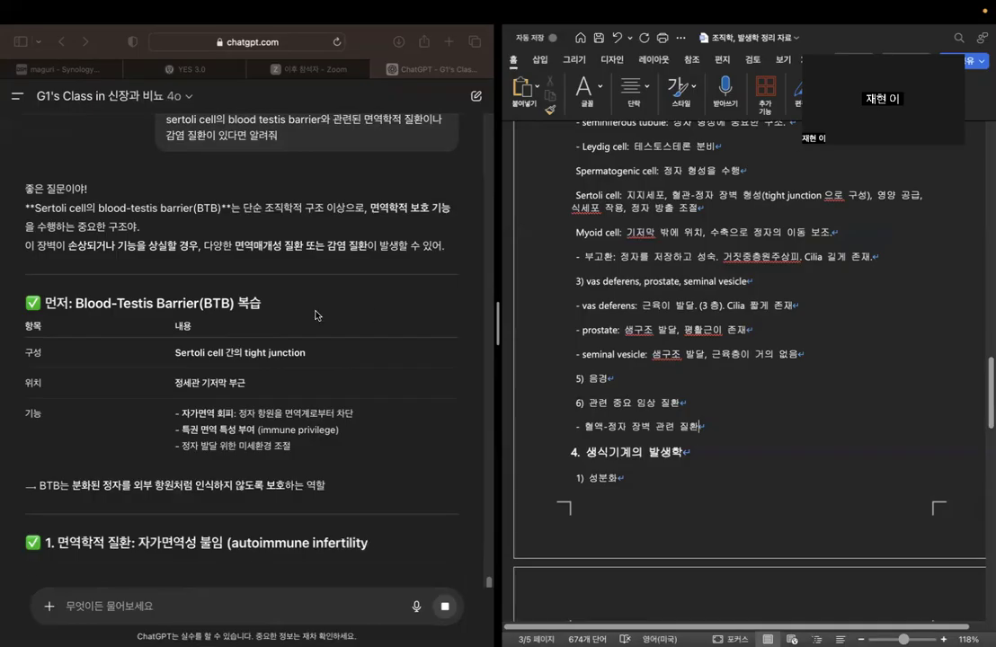
Add a line "자가면역성 불임:" below the blood-testis barrier disease item, based on the chatbot's immunological disease section.
scroll(312, 350, down, 2)
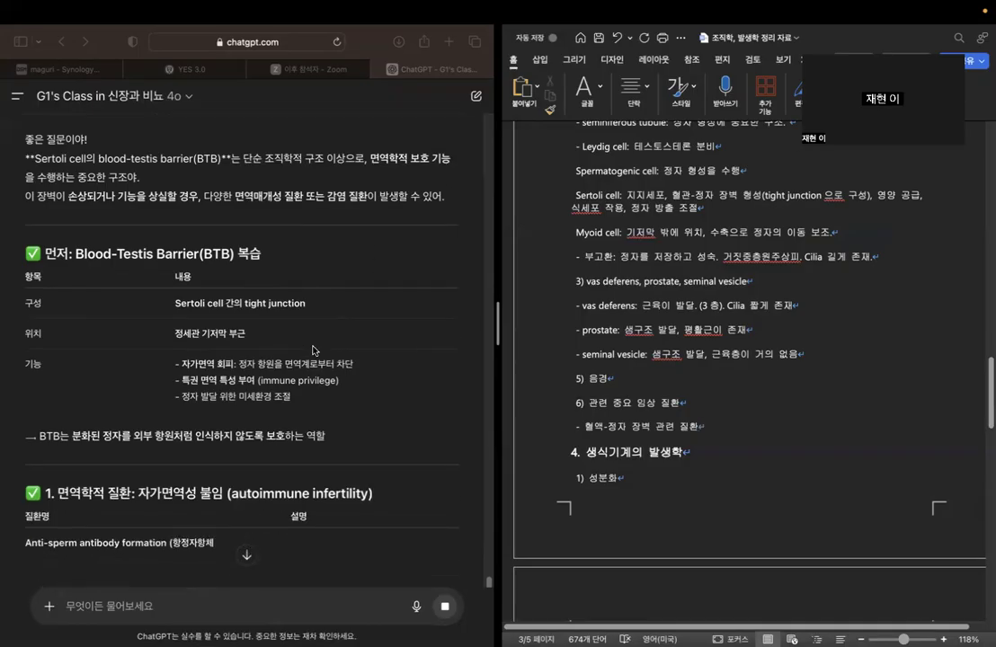
scroll(309, 349, down, 1)
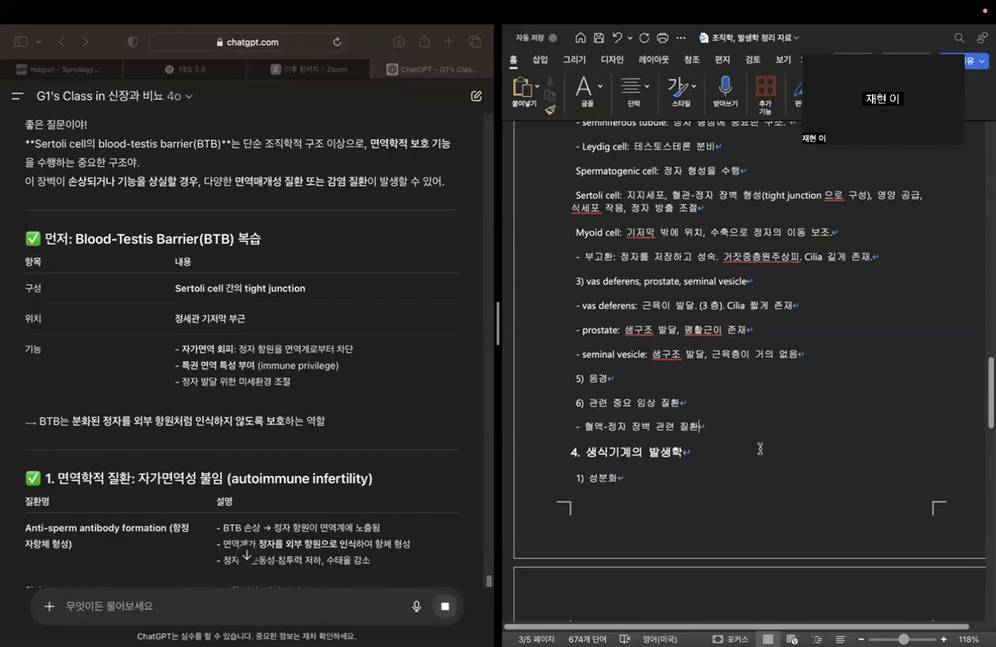
text(/ 자기면역)
key(BackSpace)
key(BackSpace)
key(BackSpace)
key(BackSpace)
key(BackSpace)
key(BackSpace)
key(Return)
text(자가면역성 불임:)
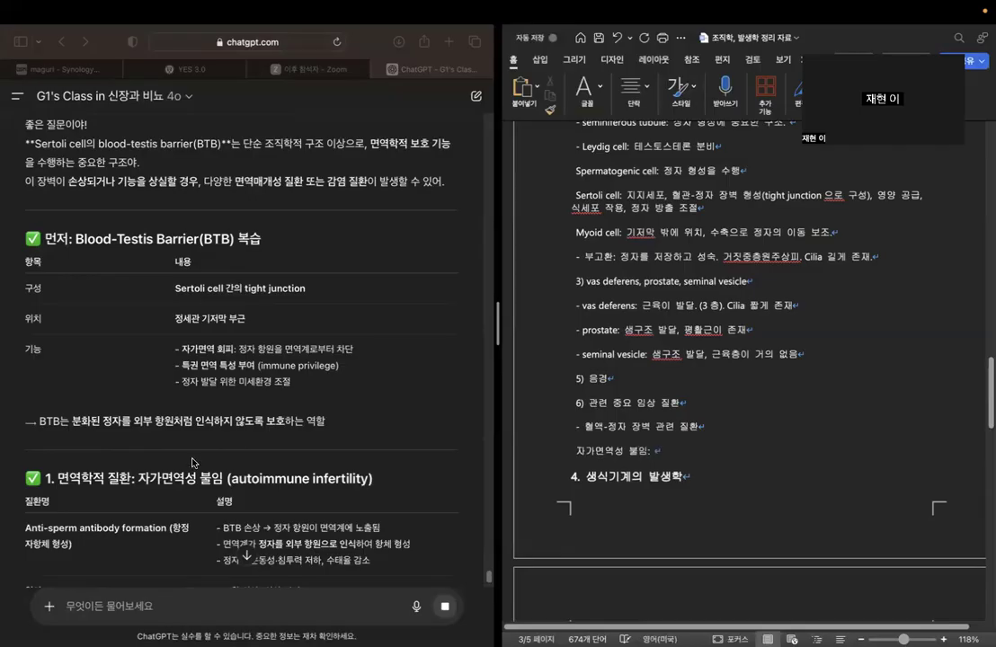
Read the chatbot's autoimmune infertility table and describe 자가면역성 불임 as "barrier 손상으로 정자에 대한 자가항체 생성".
scroll(193, 463, down, 5)
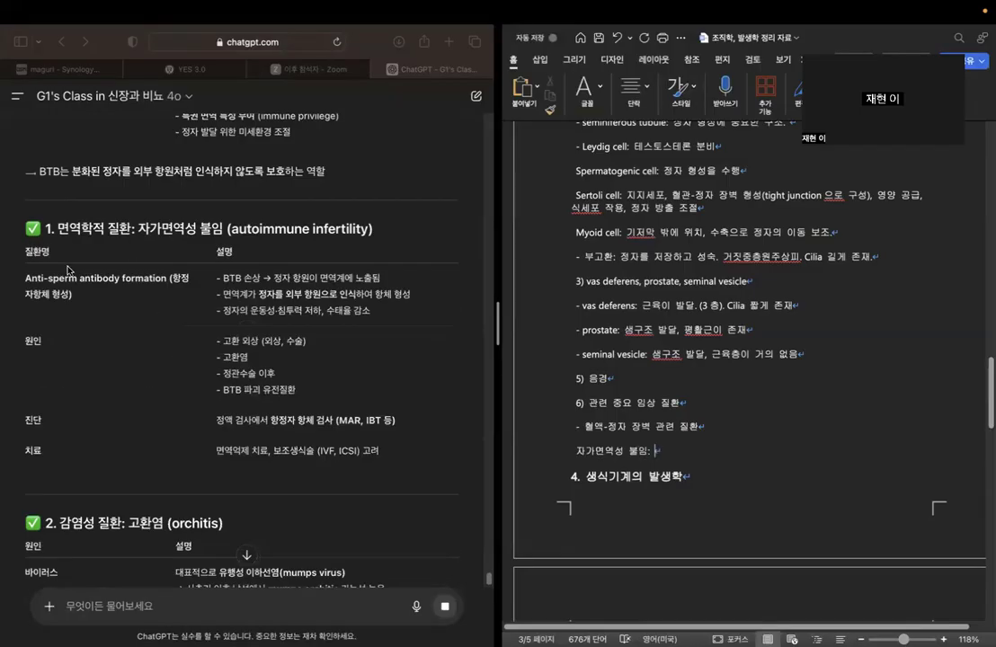
click(217, 281)
drag(222, 278, 400, 309)
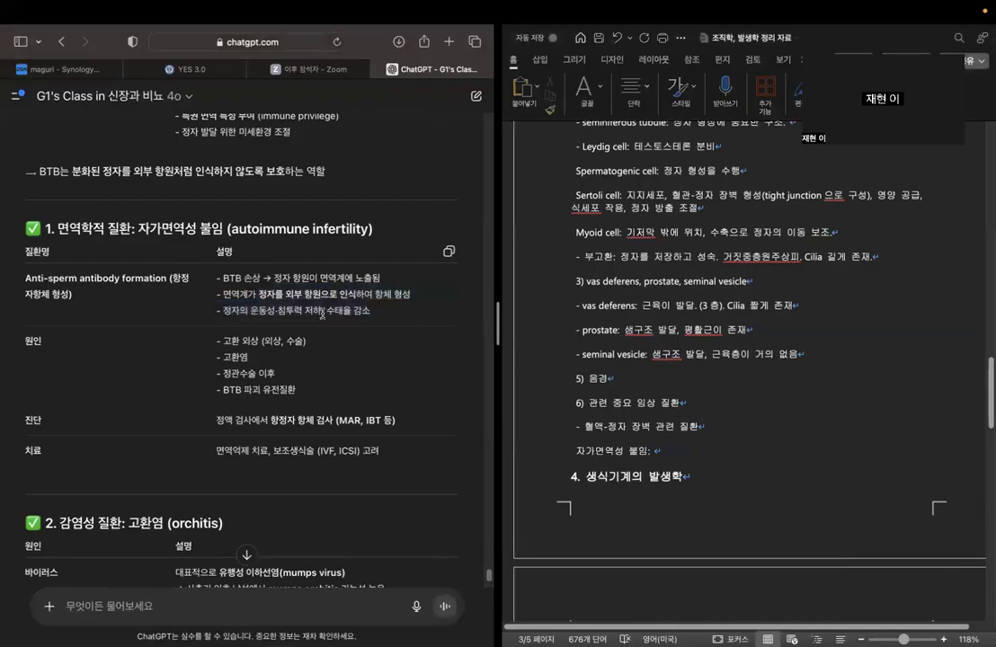
click(672, 456)
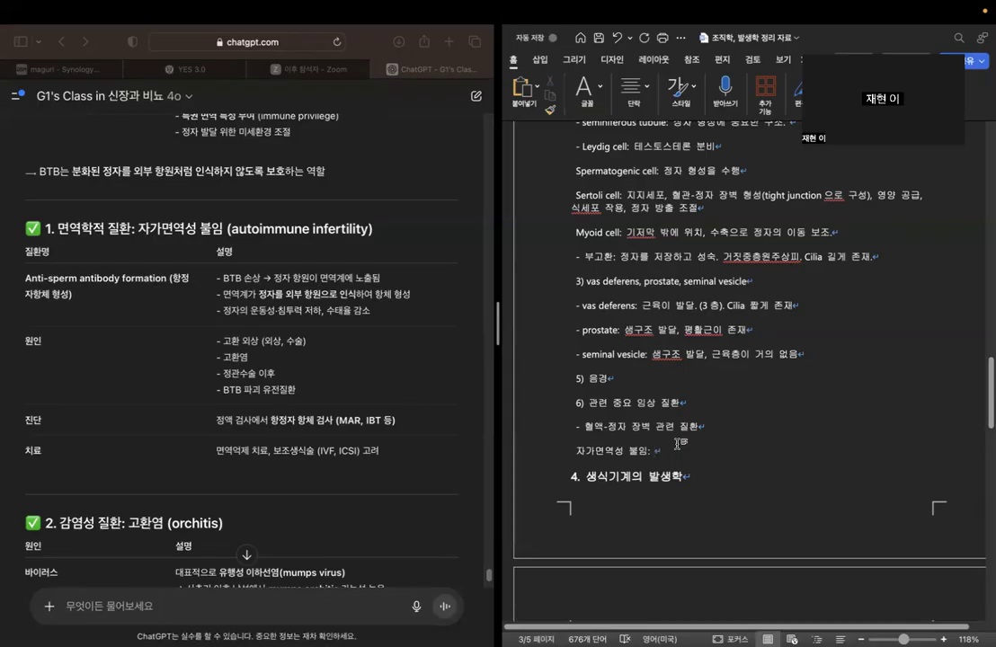
text(barrier)
key(ctrl+space)
text(손사상으로)
key(ctrl+space)
key(ctrl+space)
text(정자에 대한)
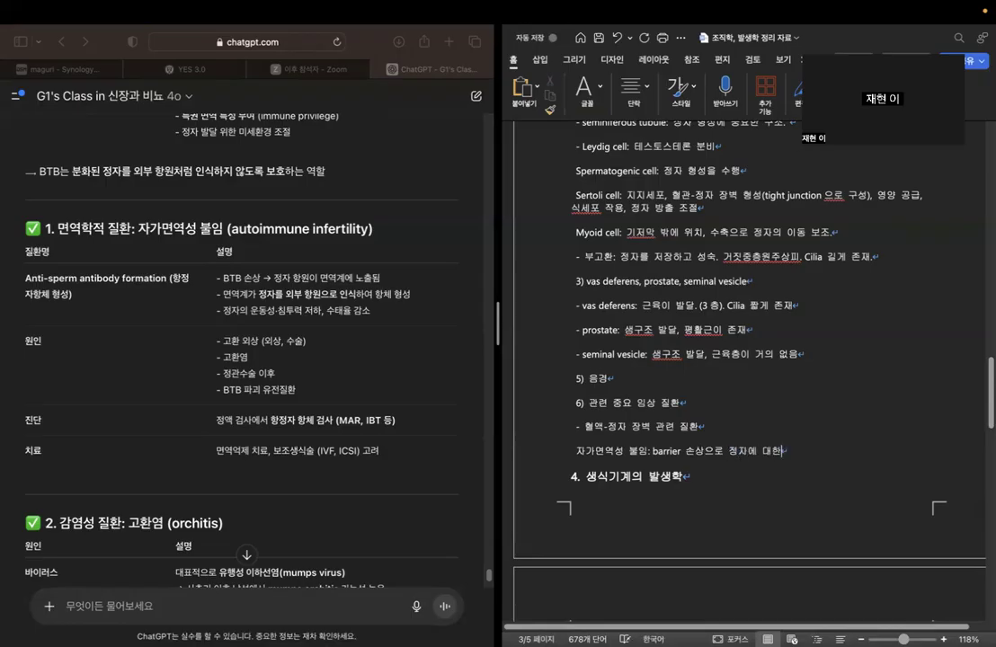
text( 자가항체 생사)
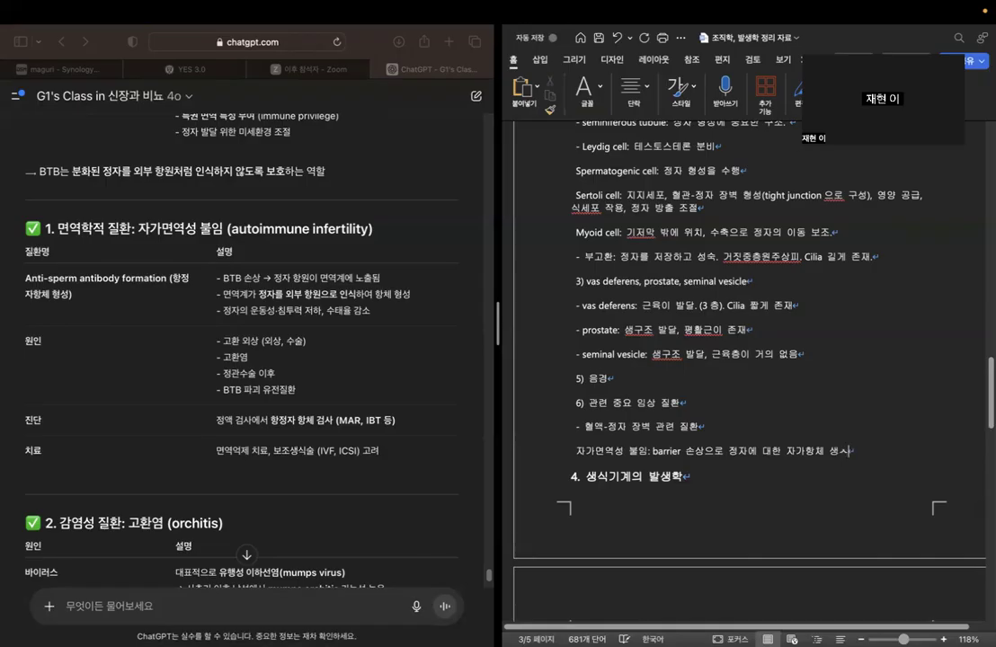
Add the line "고환염: barrier 를 손상시킬 수 있음" after reading the chatbot's orchitis section.
scroll(305, 360, down, 5)
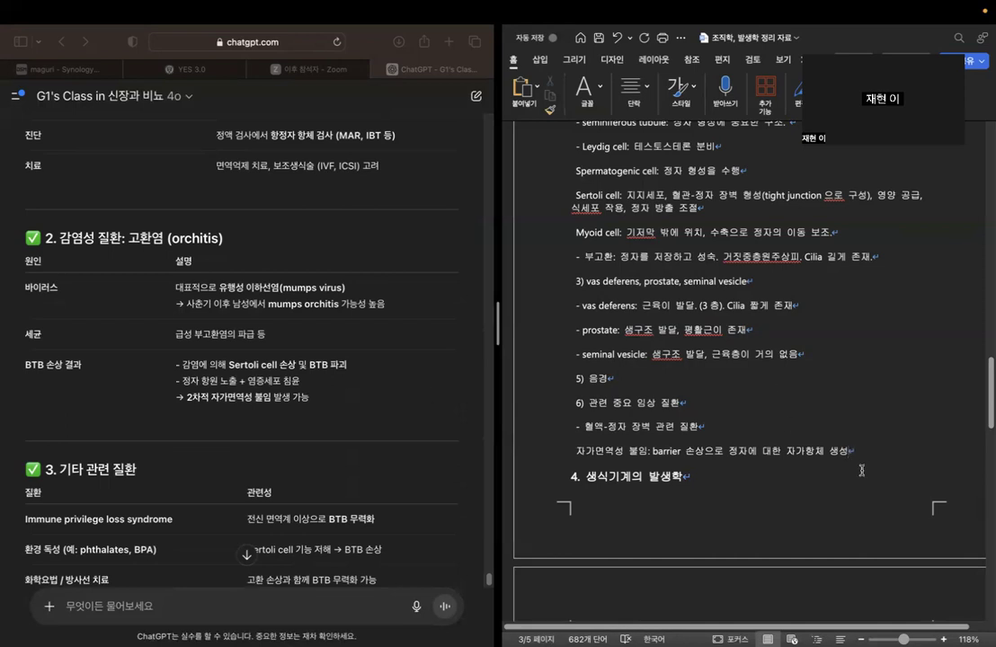
key(Return)
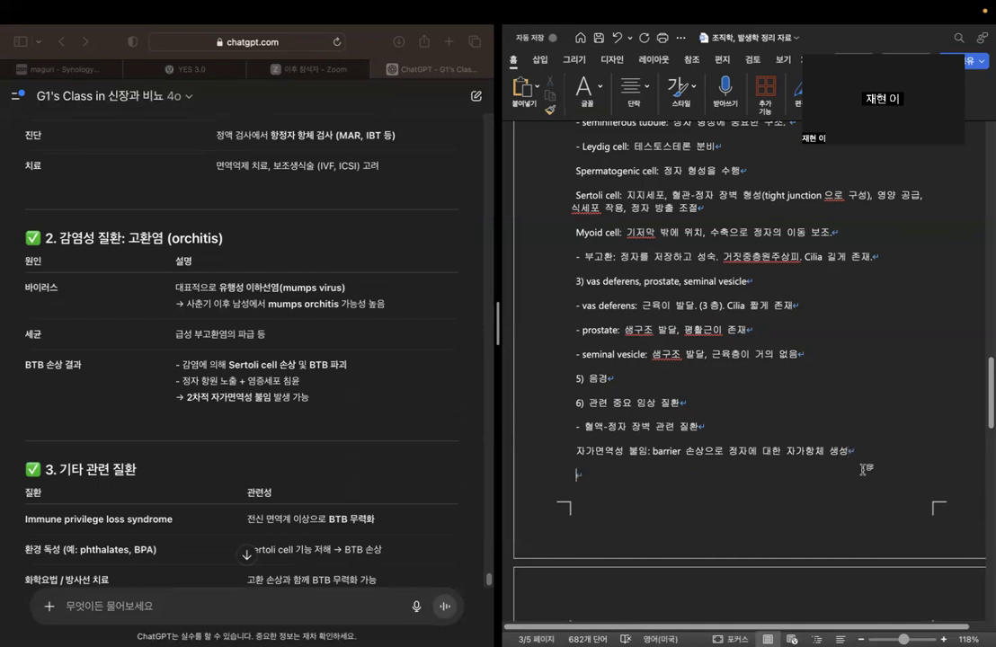
text(고환염:)
click(308, 364)
drag(179, 381, 356, 393)
drag(186, 397, 350, 403)
click(628, 481)
text(barrier 를 )
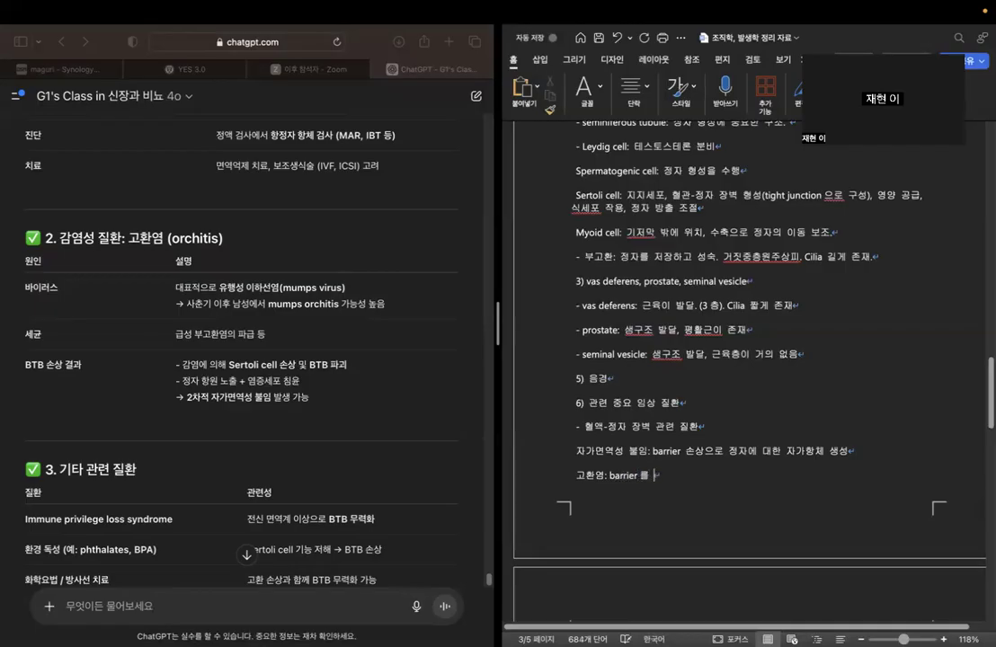
text(손상시키ㄹ 수 있음)
Examine the chatbot's table of other related diseases, reading the immune privilege loss syndrome row.
scroll(347, 446, down, 3)
scroll(347, 446, down, 4)
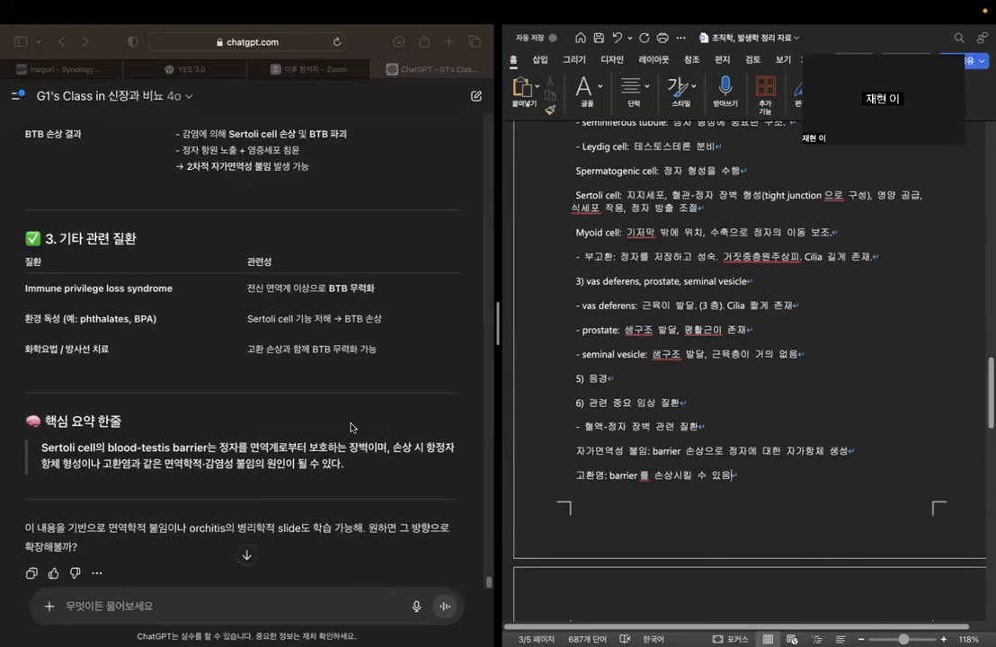
scroll(351, 427, down, 2)
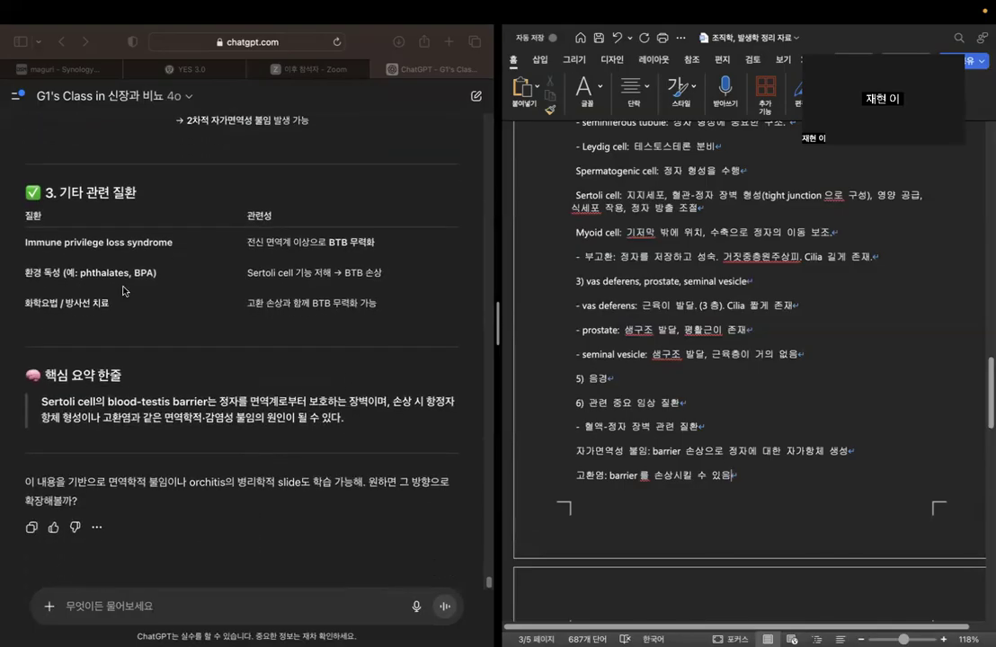
click(68, 245)
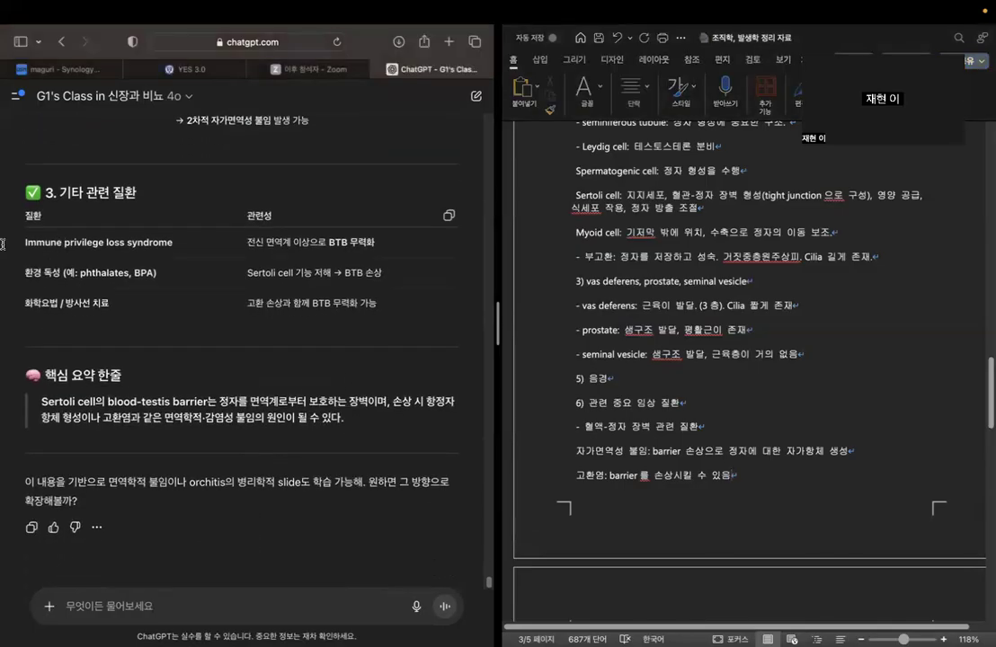
drag(23, 214, 361, 244)
click(224, 208)
click(362, 244)
Review how environmental toxins and chemotherapy or radiation relate to the blood-testis barrier, along with the answer's key summary.
drag(26, 273, 188, 272)
click(185, 272)
drag(249, 272, 416, 272)
click(416, 273)
drag(80, 273, 151, 272)
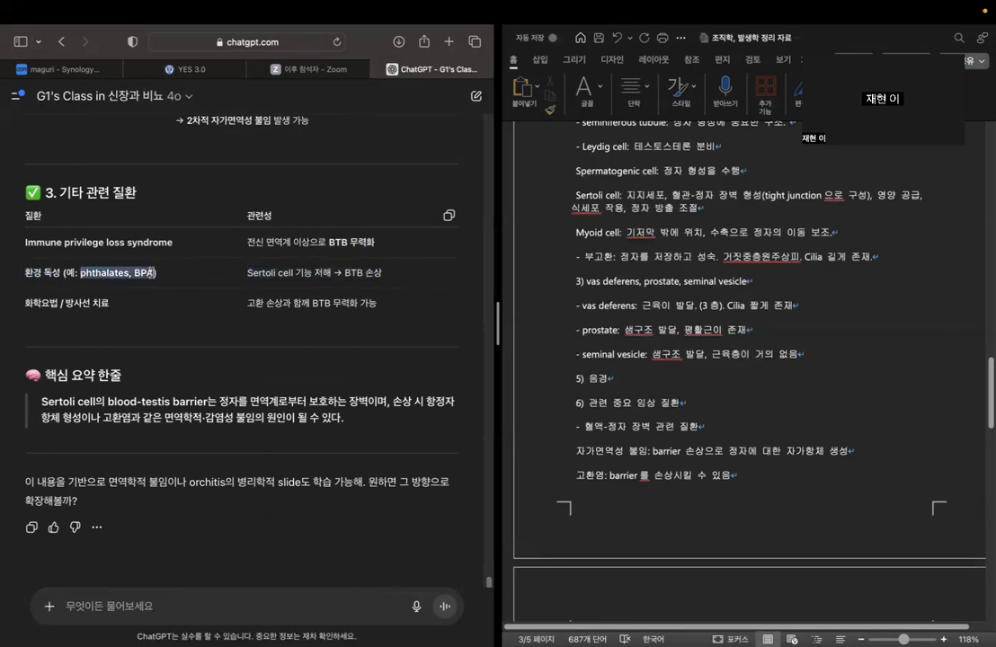
click(151, 272)
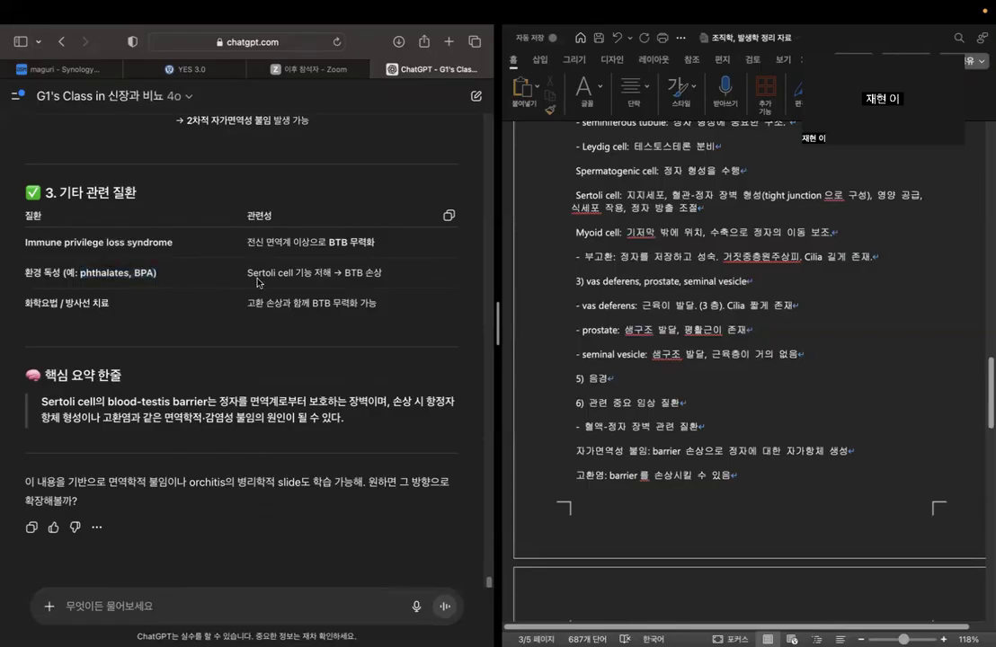
drag(247, 273, 271, 272)
click(381, 274)
drag(25, 302, 109, 303)
click(259, 303)
drag(248, 303, 376, 303)
scroll(207, 431, up, 1)
scroll(206, 431, down, 1)
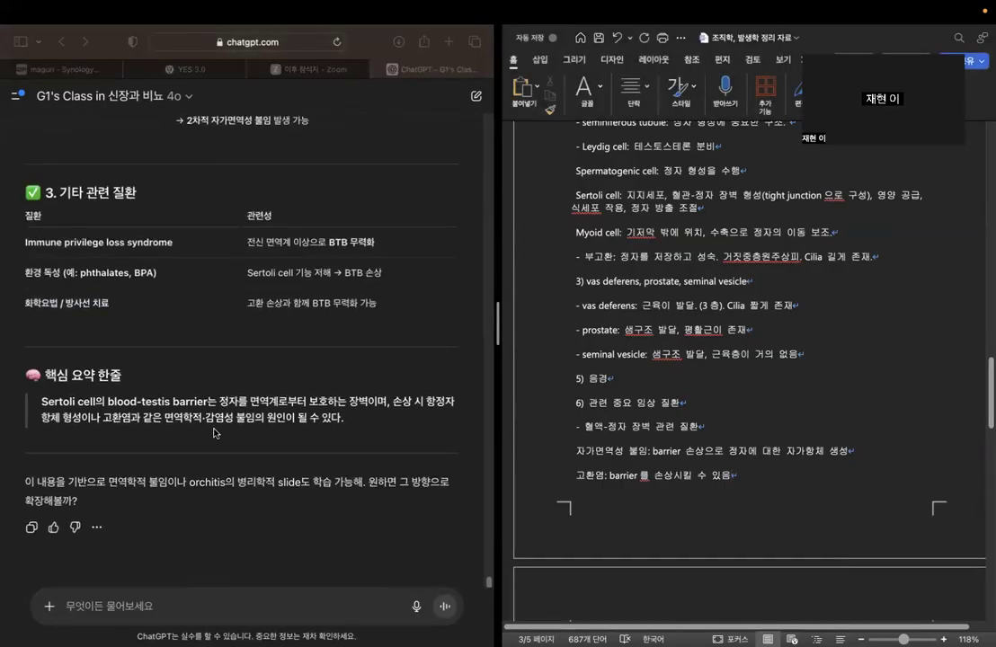
In the outline's study questions, add a colon after "기저에서부터 안쪽까지 순서" in the seminiferous tubule cell arrangement question.
scroll(774, 455, up, 5)
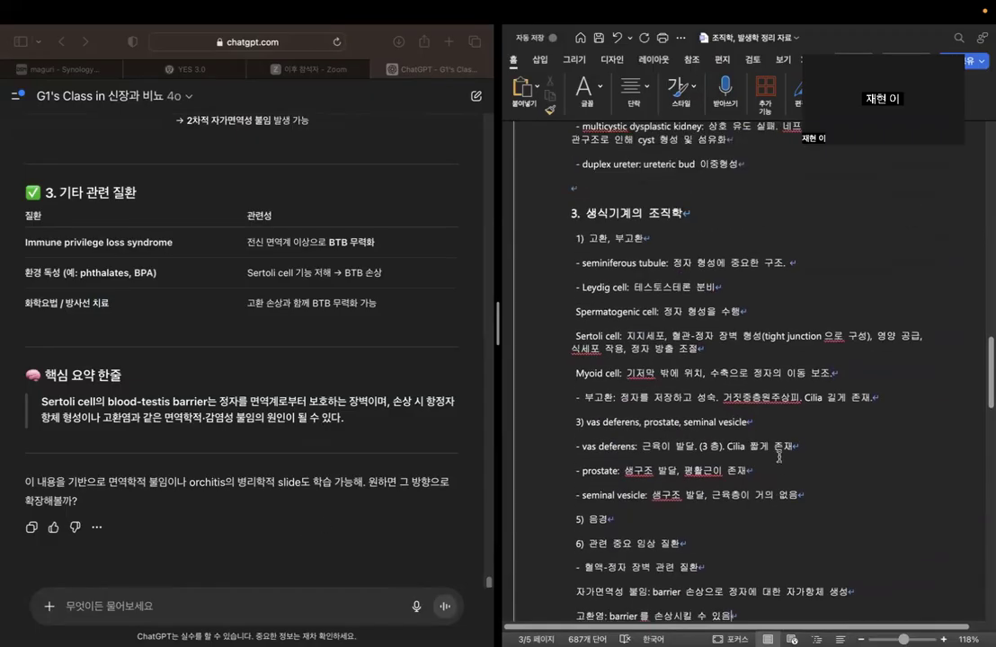
scroll(778, 456, down, 15)
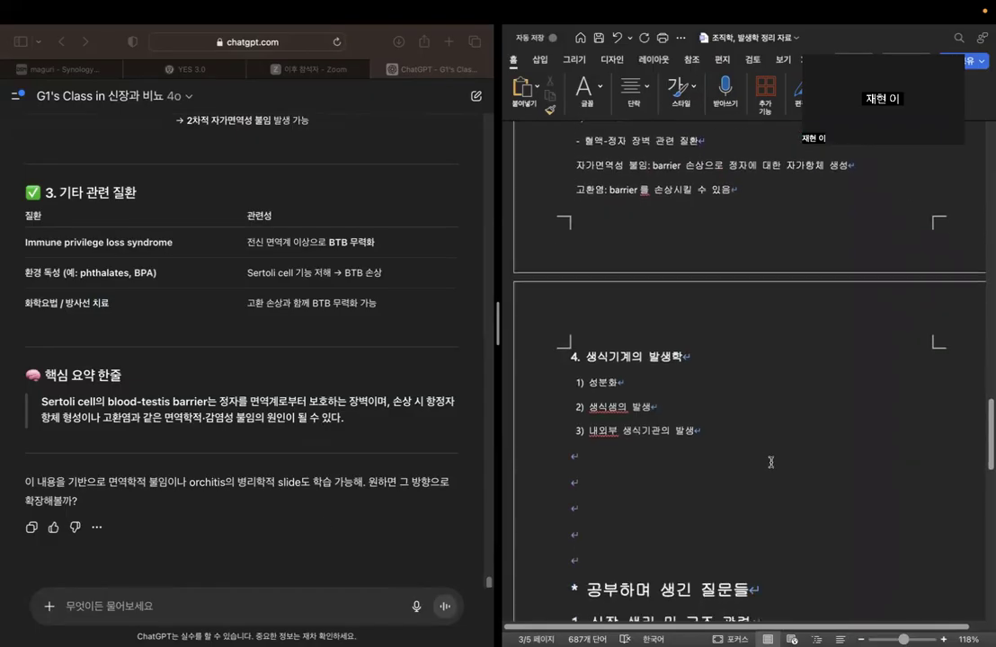
scroll(770, 462, down, 15)
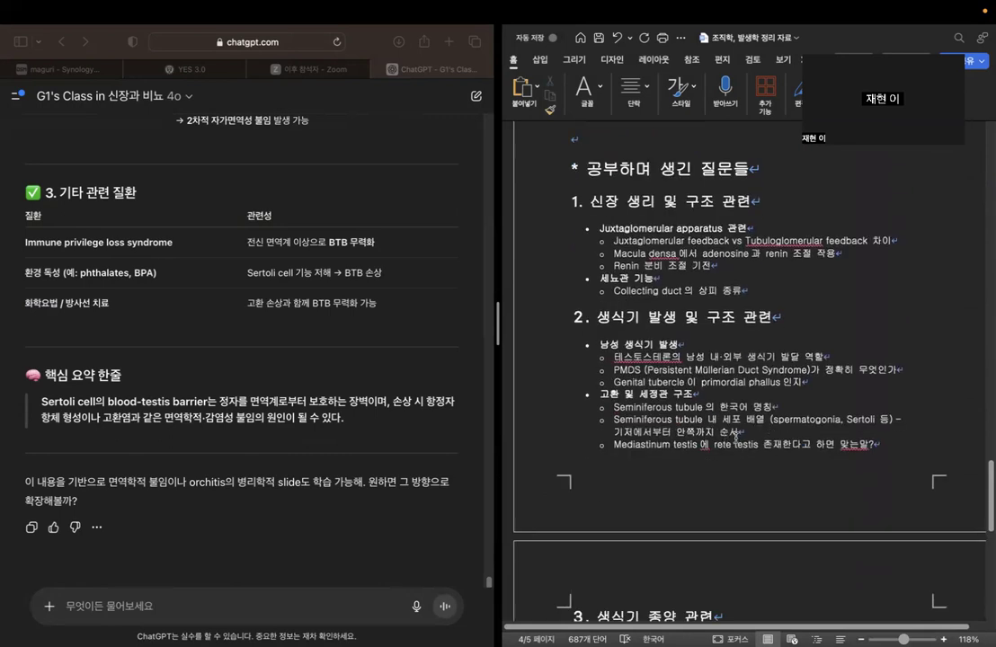
click(757, 439)
text(:)
Copy the phrase on seminiferous tubule cell arrangement and begin a new ChatGPT question with "seminiferous tubule".
scroll(710, 370, down, 5)
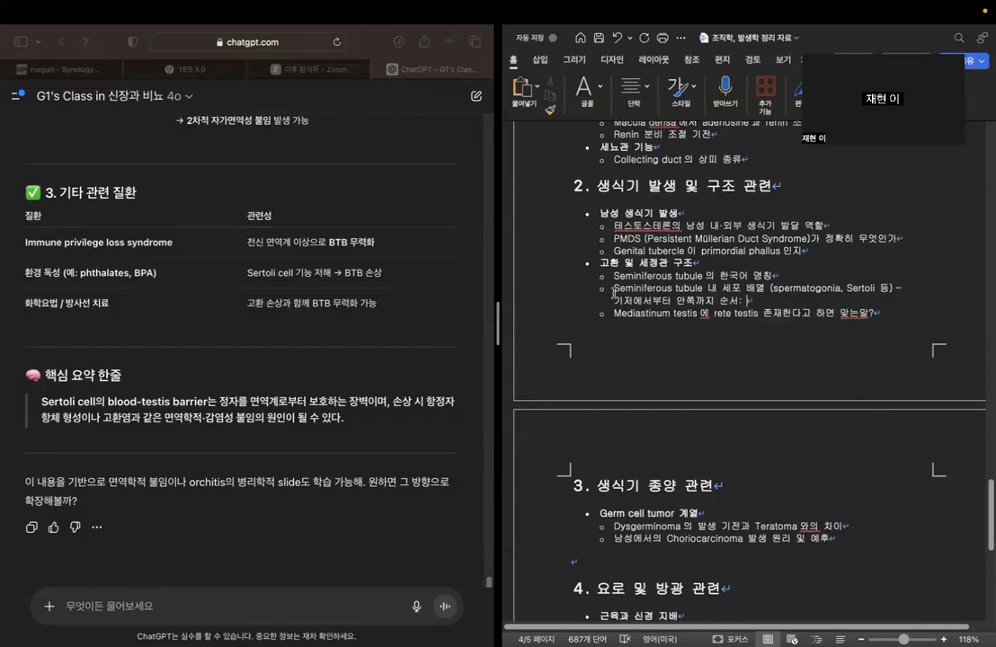
drag(614, 287, 766, 289)
key(super+c)
click(317, 605)
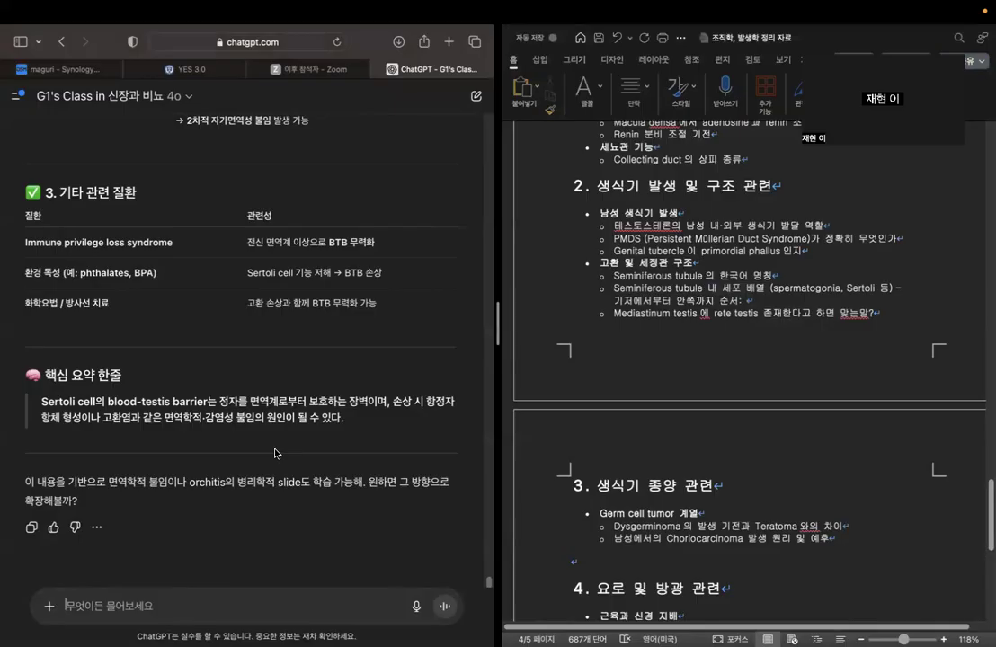
text(semi)
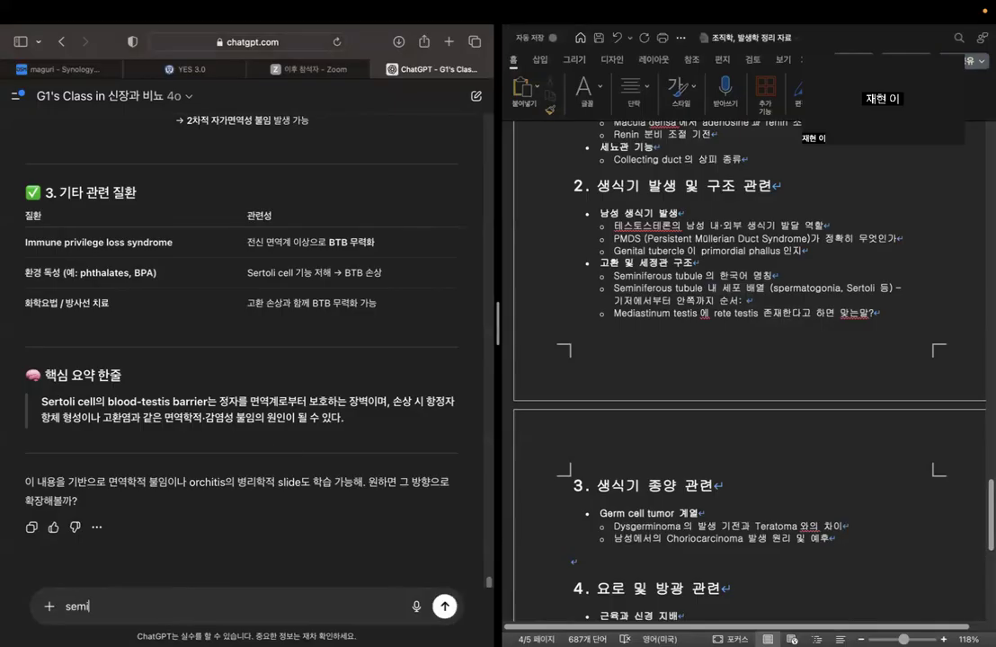
text(niferous tubule)
key(Caps_Lock)
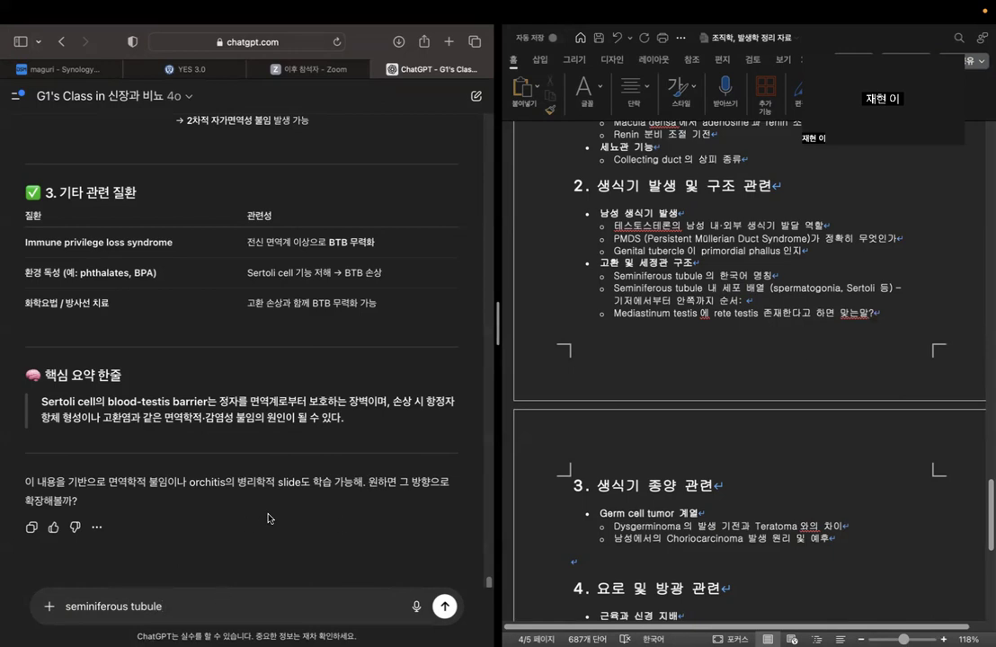
Finish the question with "를 이루는 세포를 기저에서부터 순서대로 알려줘" and send it.
text(에서)
key(Caps_Lock)
key(Caps_Lock)
key(BackSpace)
key(BackSpace)
text(를 이루는 세포르)
text(를 기저에서부터 순)
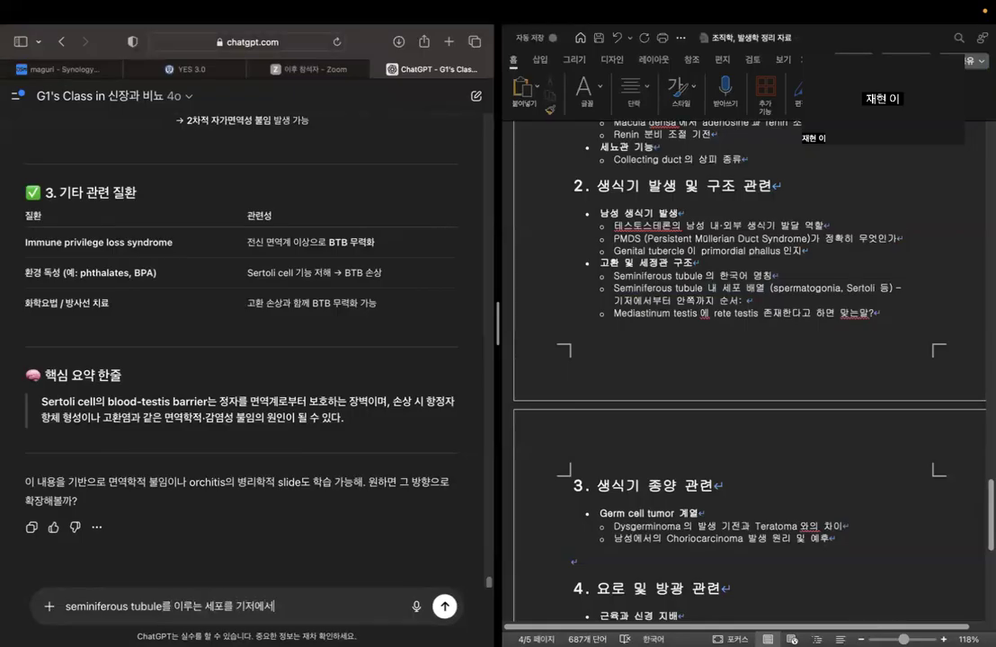
text(서대로 알려줘)
key(Return)
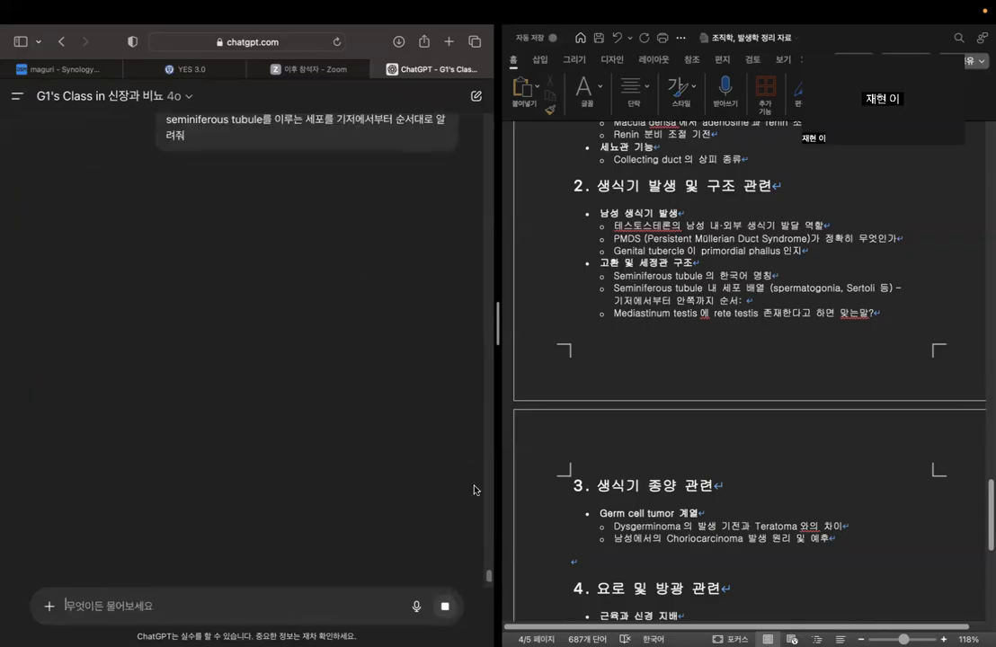
Examine the chatbot's ordering of seminiferous tubule cells from the basement membrane to the lumen and its Sertoli cell section.
click(748, 302)
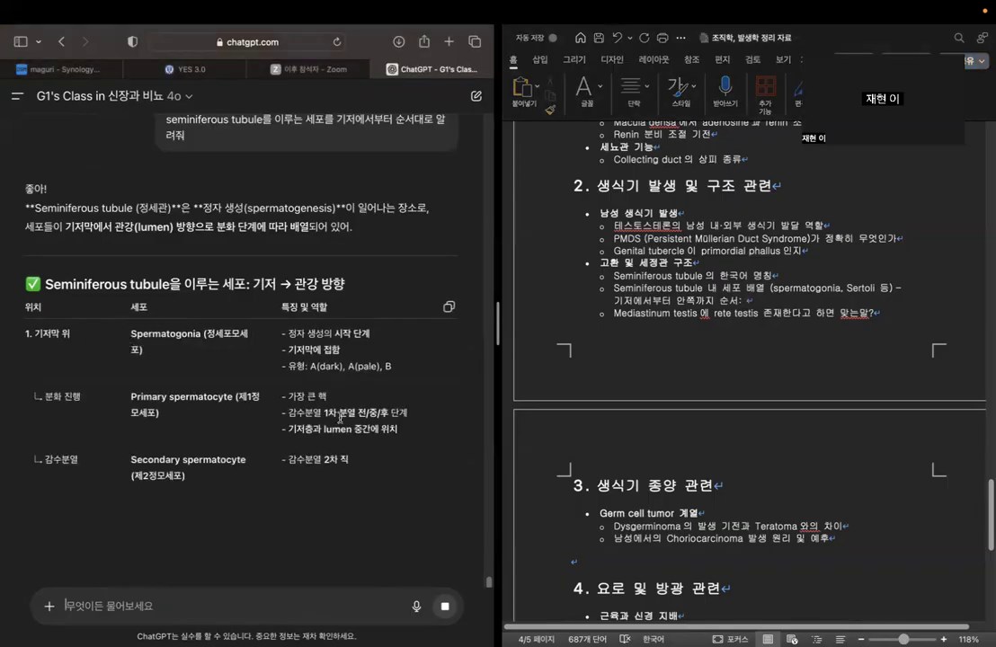
drag(128, 400, 249, 396)
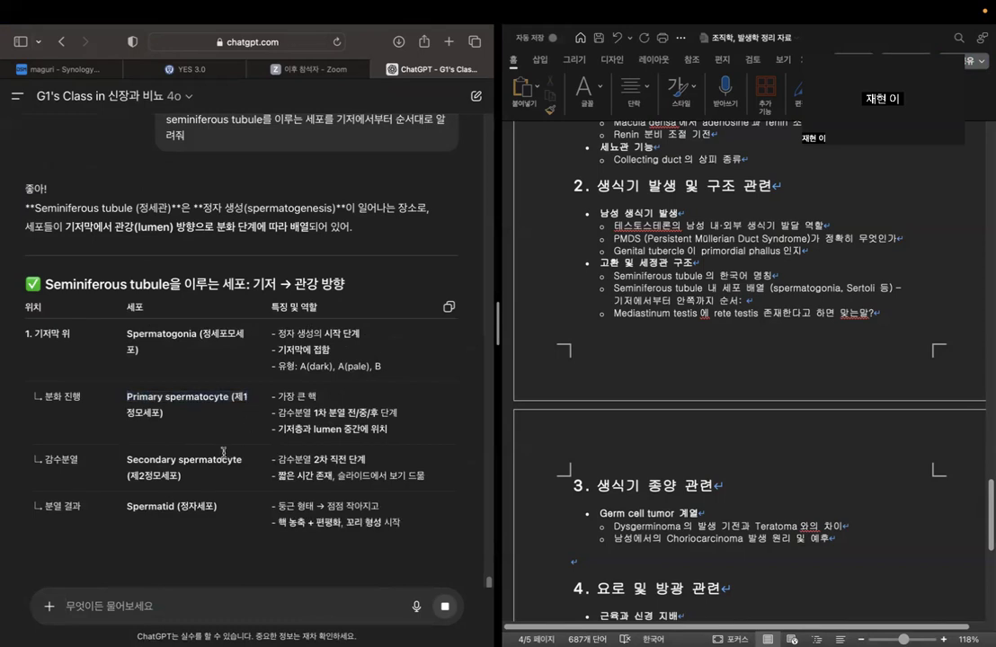
drag(127, 459, 265, 473)
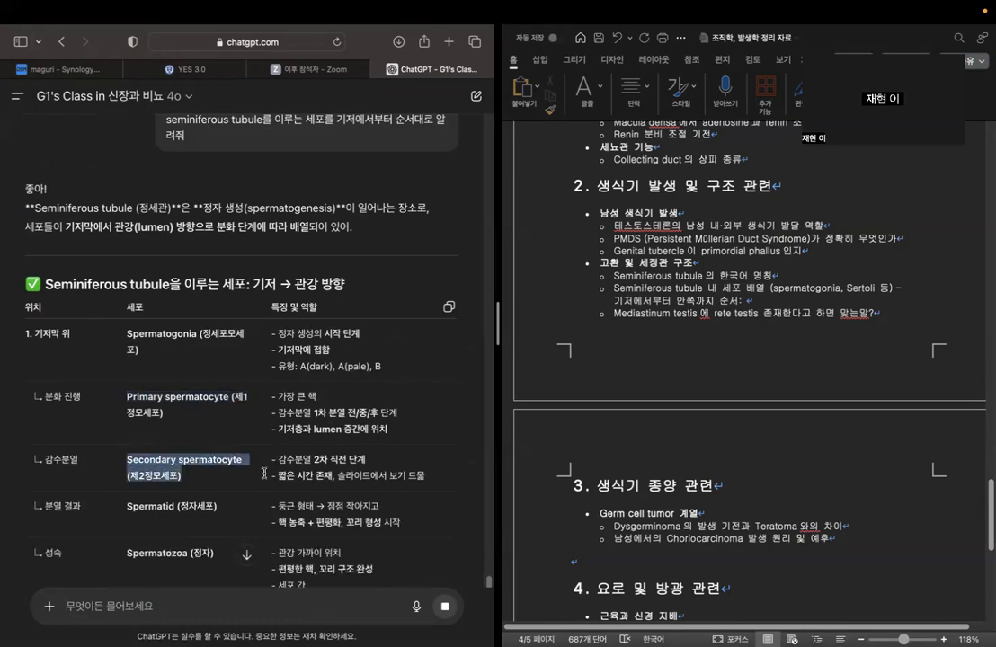
scroll(216, 409, down, 3)
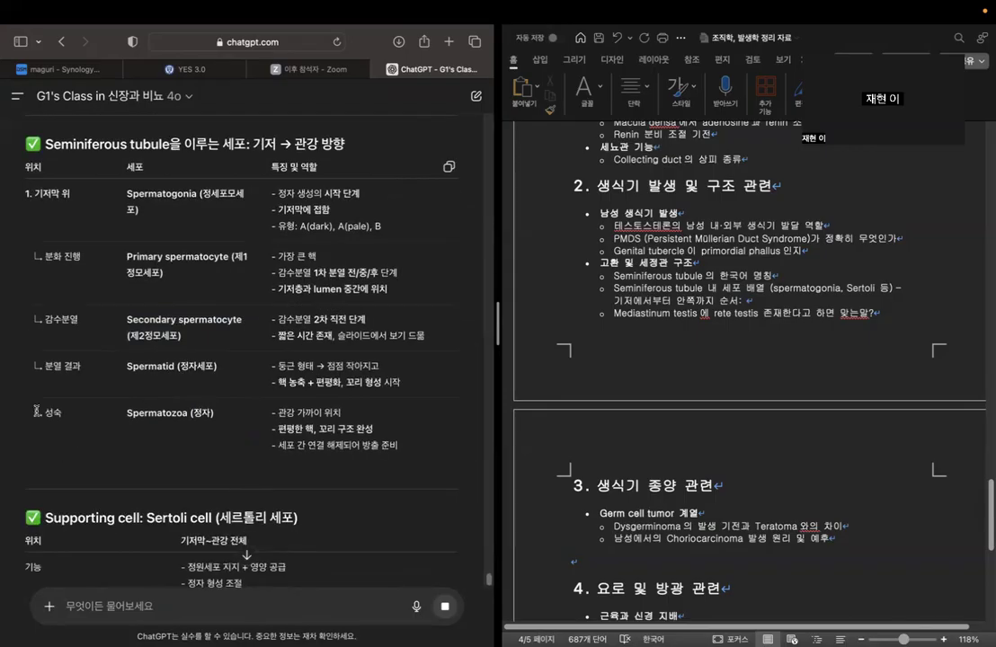
drag(39, 413, 211, 416)
scroll(229, 423, down, 2)
scroll(230, 422, down, 3)
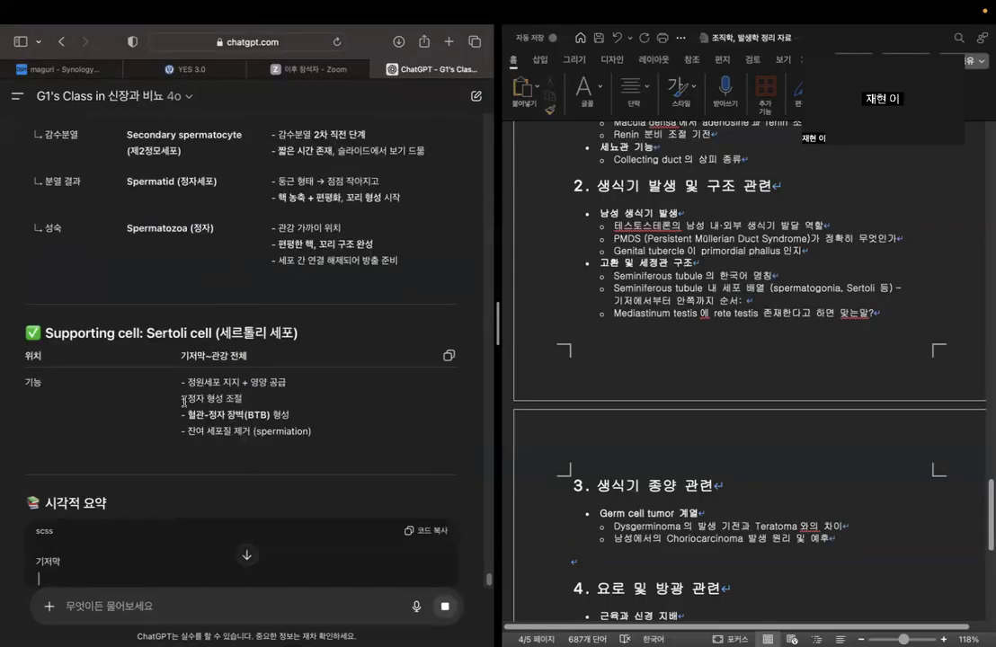
drag(45, 333, 343, 331)
click(292, 356)
drag(178, 360, 288, 358)
click(288, 357)
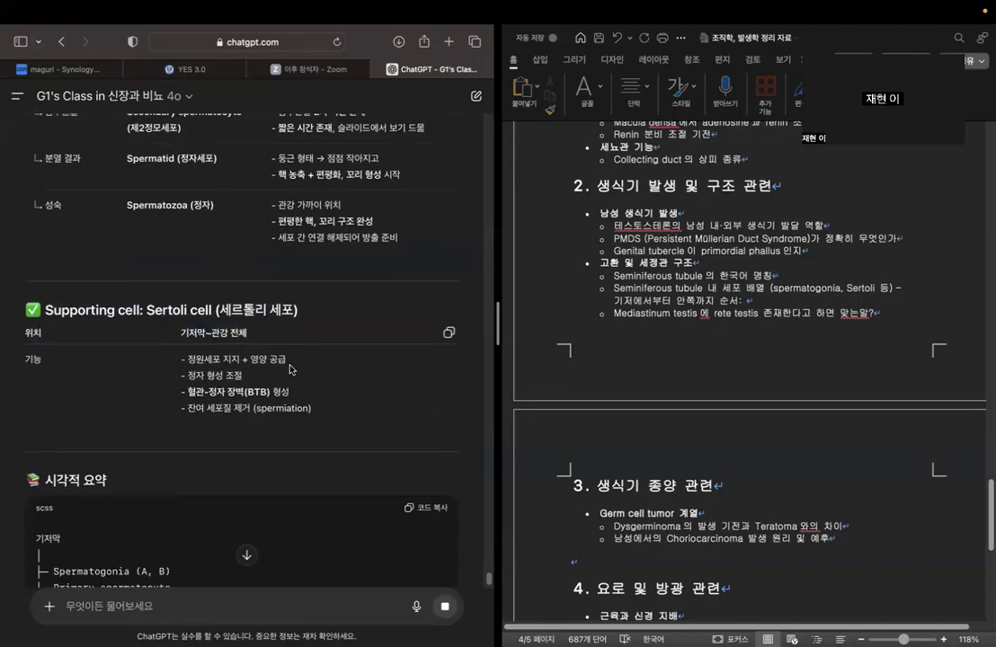
scroll(293, 368, down, 5)
scroll(260, 323, down, 2)
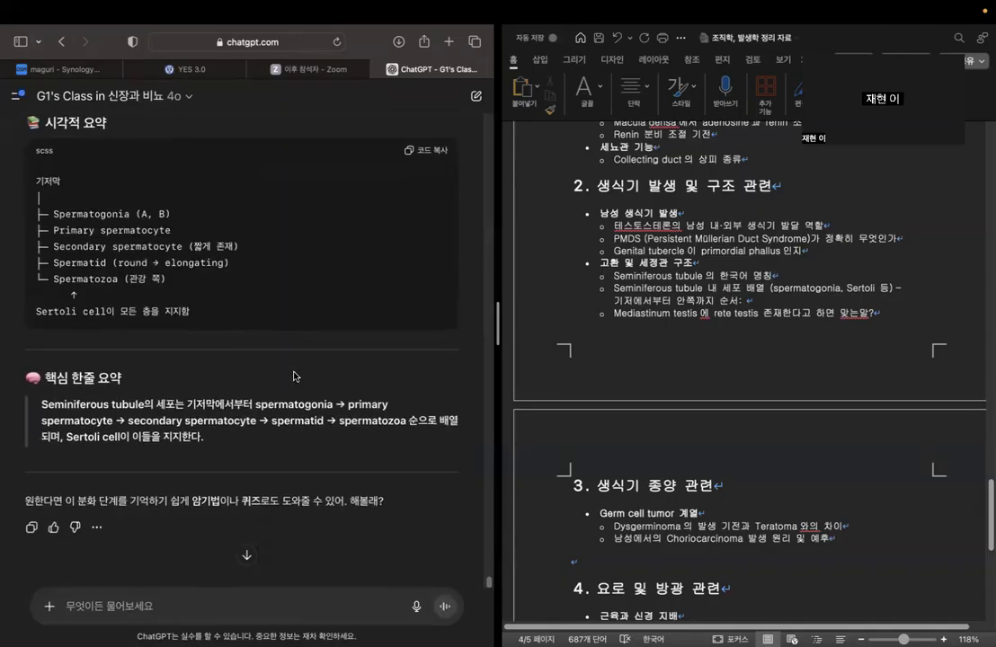
drag(256, 405, 404, 428)
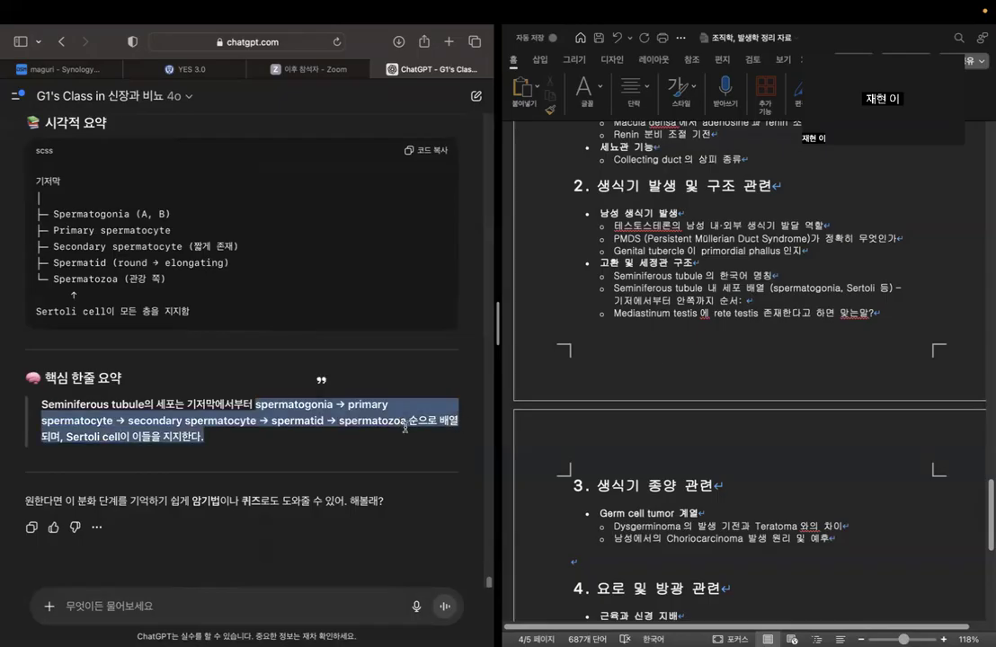
click(792, 302)
key(super+v)
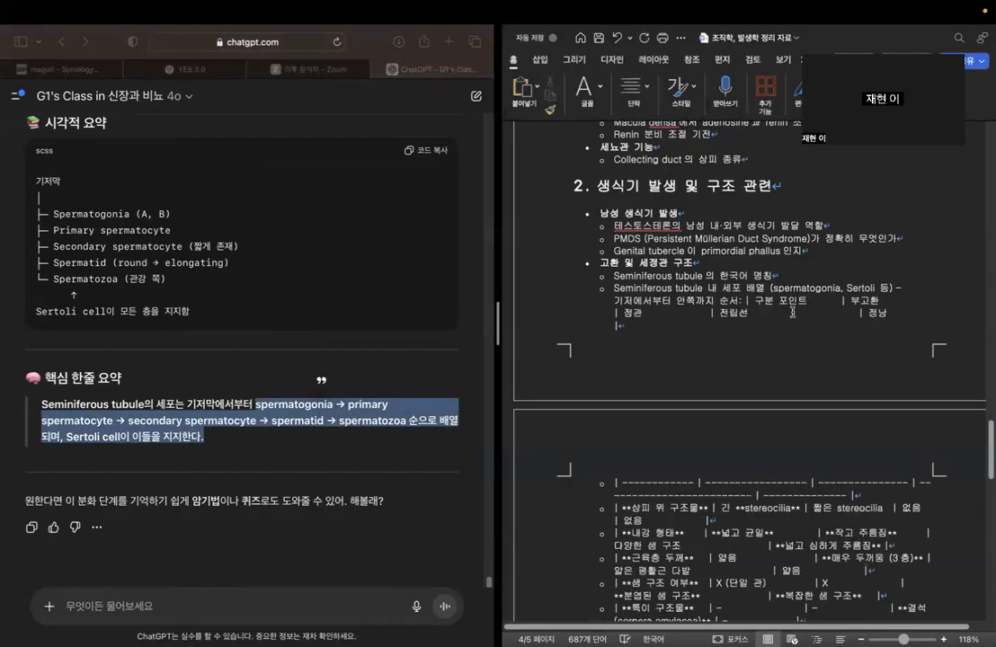
scroll(792, 311, down, 2)
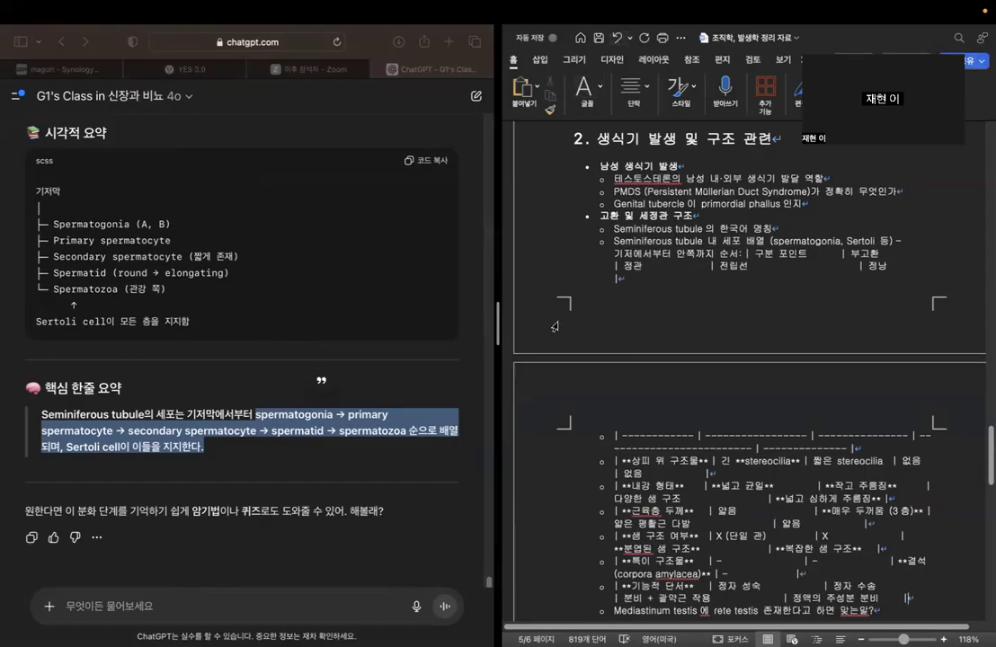
click(616, 39)
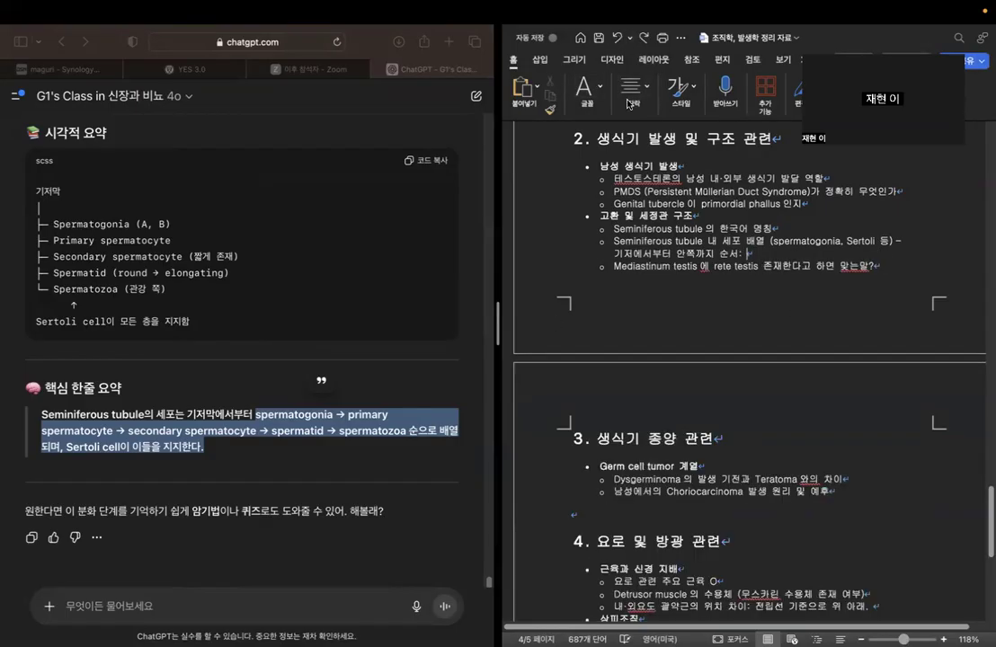
Copy the summary's cell order from "spermatogonia" through the Sertoli cell support remark and paste it after "순서:" in the outline's seminiferous tubule question.
click(133, 450)
drag(256, 414, 276, 447)
key(super+c)
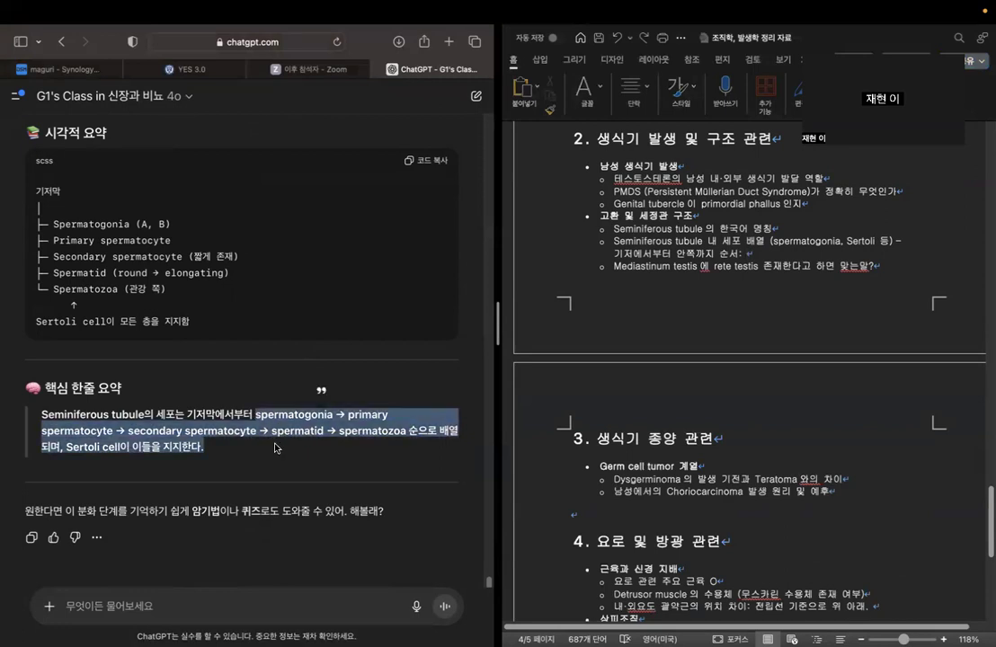
click(796, 255)
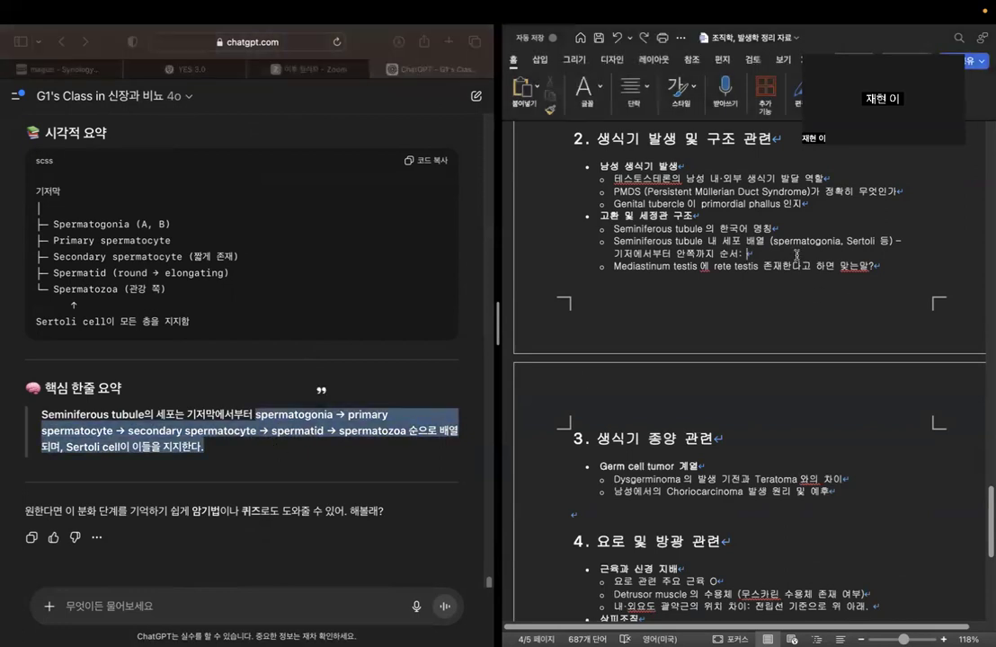
key(super+v)
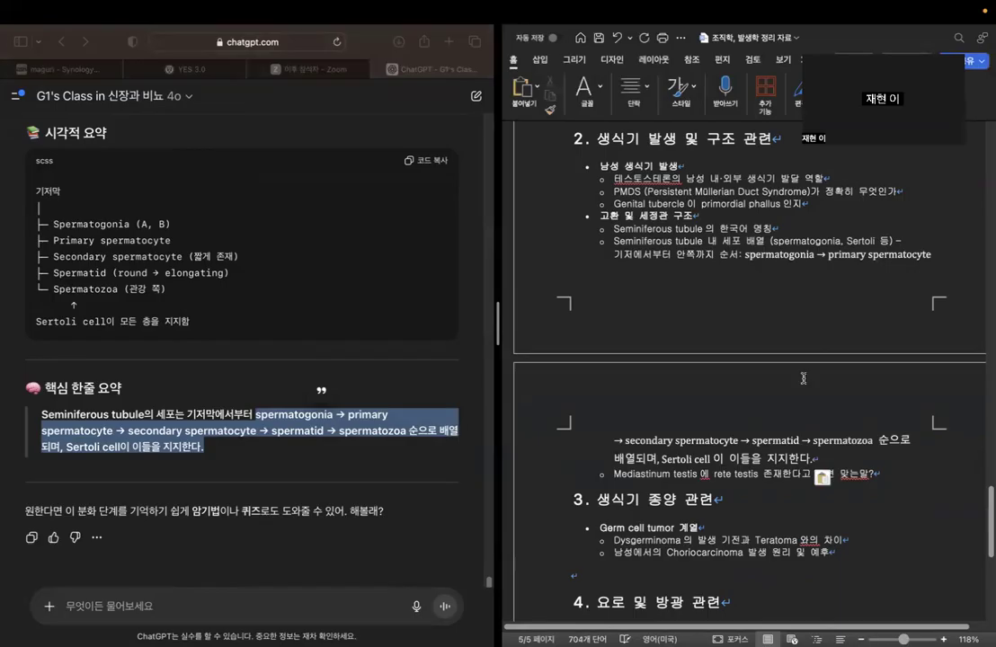
Begin a follow-up question in ChatGPT reading "그럼 가장 기저에 있는 세포는 spermatogoia라고 해야해?".
click(311, 423)
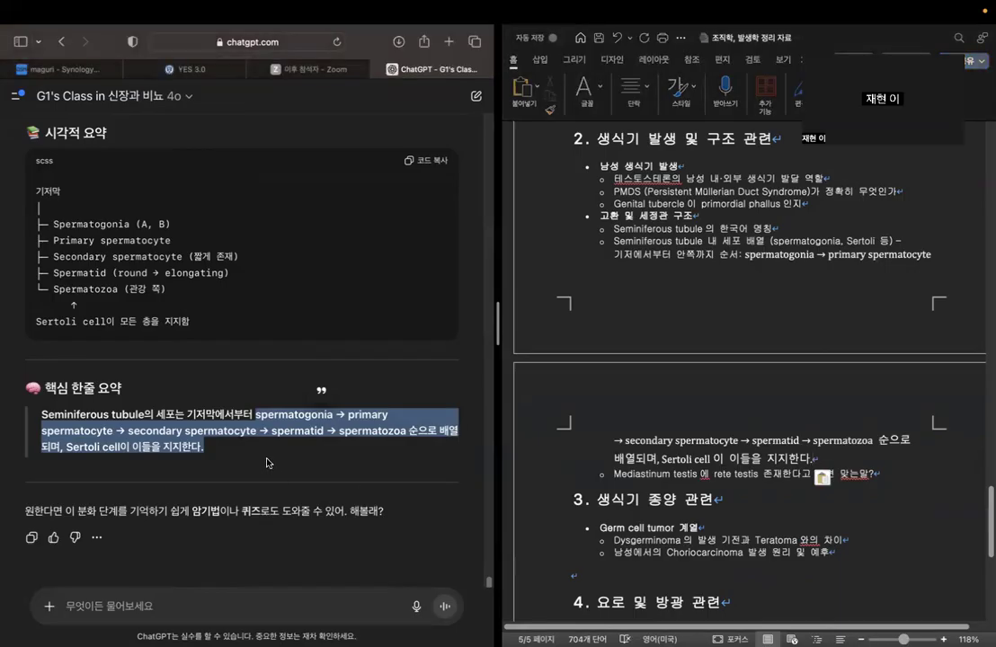
scroll(646, 320, up, 2)
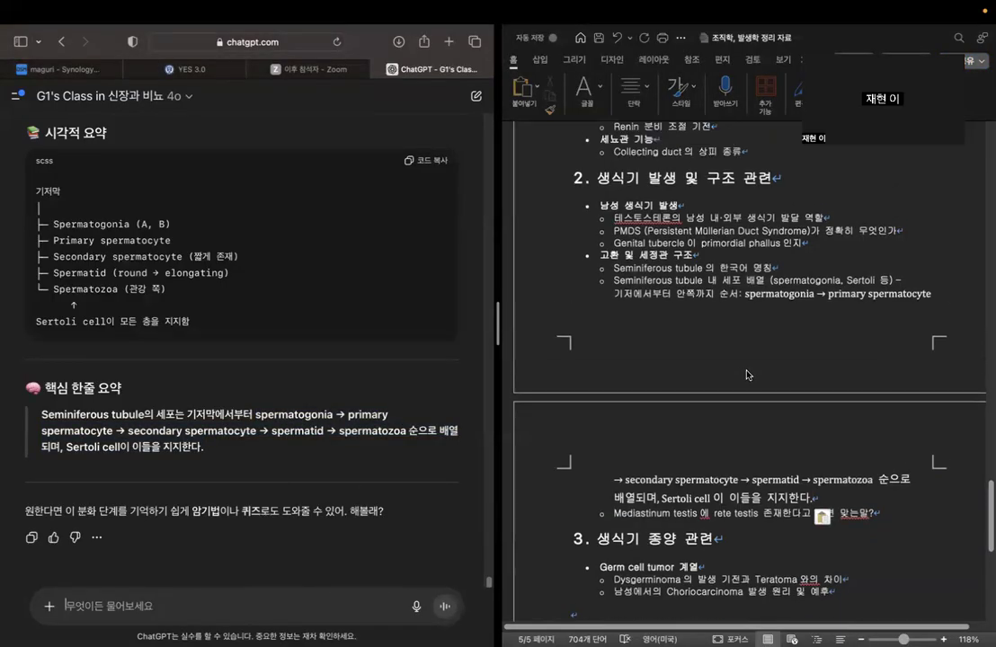
text(그)
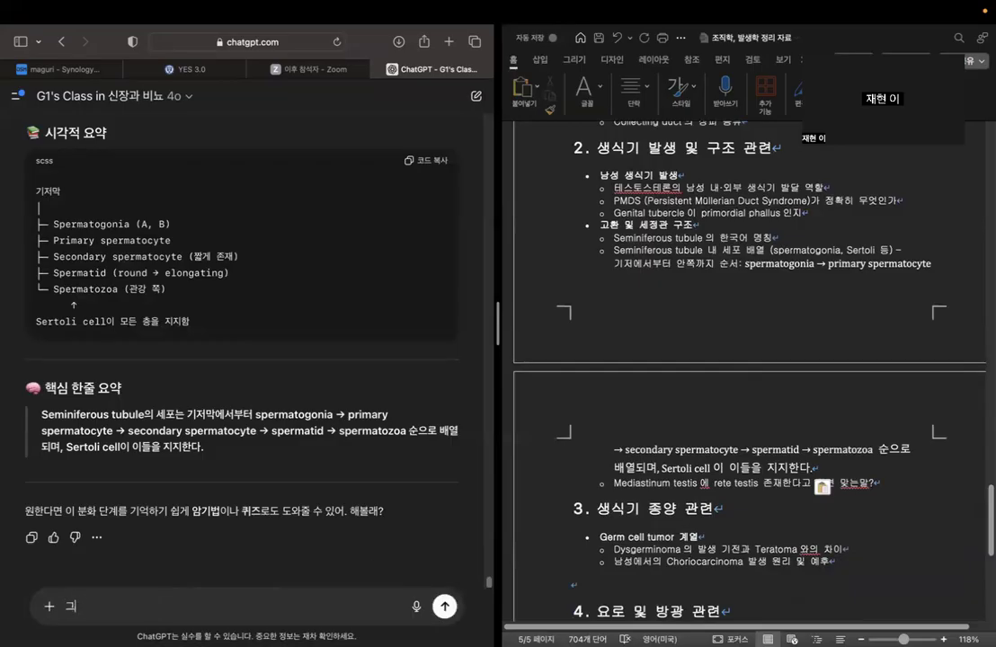
text(럼 가장 기저에 이는 세포는 spe)
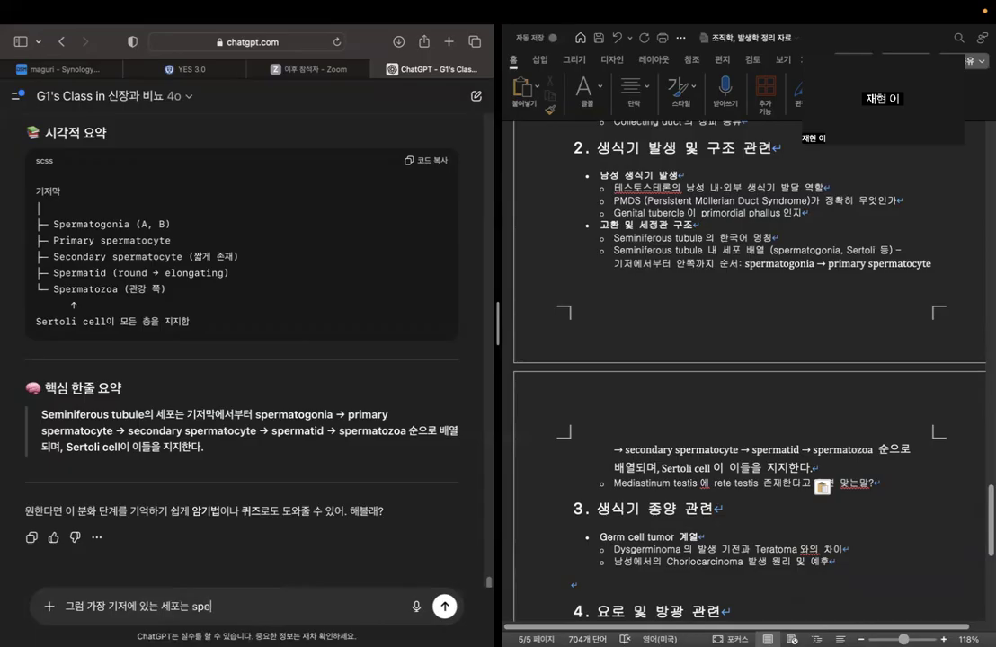
text(rmatogo)
key(Caps_Lock)
text(ia라고 해야해? 애)
key(BackSpace)
Finish the follow-up question with "아니면 sertoli cell이라고 해야해?" and send it.
text(아니면 sertoli celldfkrh g)
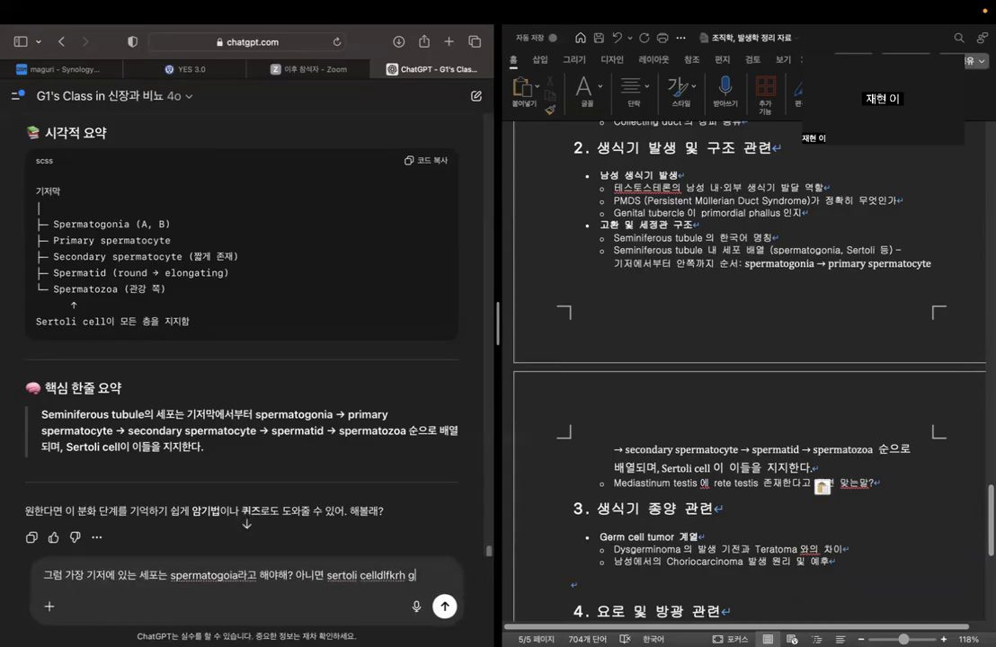
text(fkr)
key(BackSpace)
key(Caps_Lock)
text(이라고 해야해)
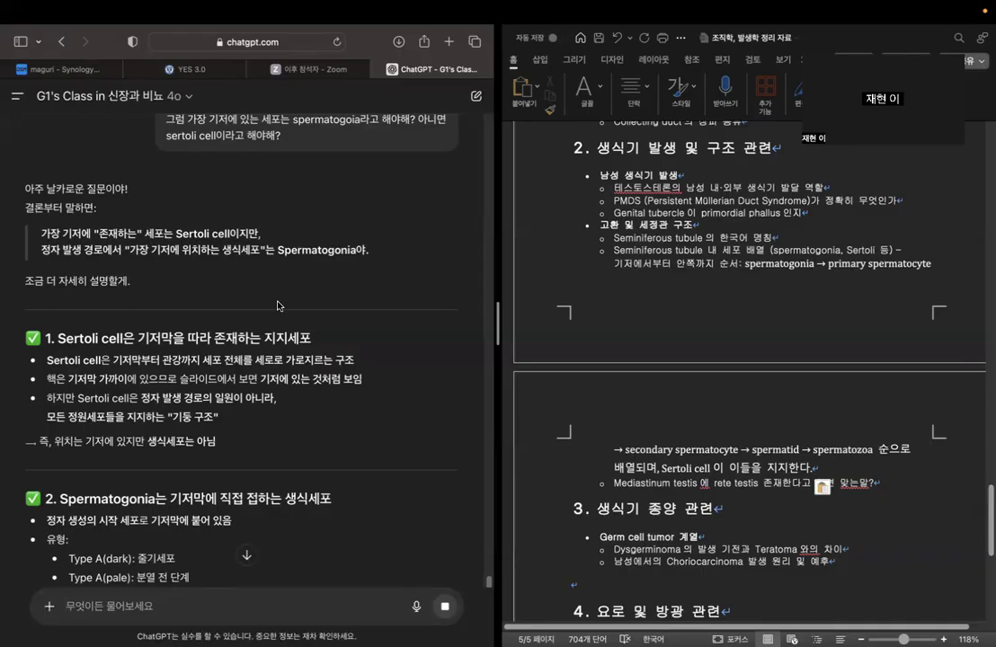
Read the chatbot's answer comparing Sertoli cells and spermatogonia at the basement membrane, through to its one-line summary.
scroll(279, 324, down, 3)
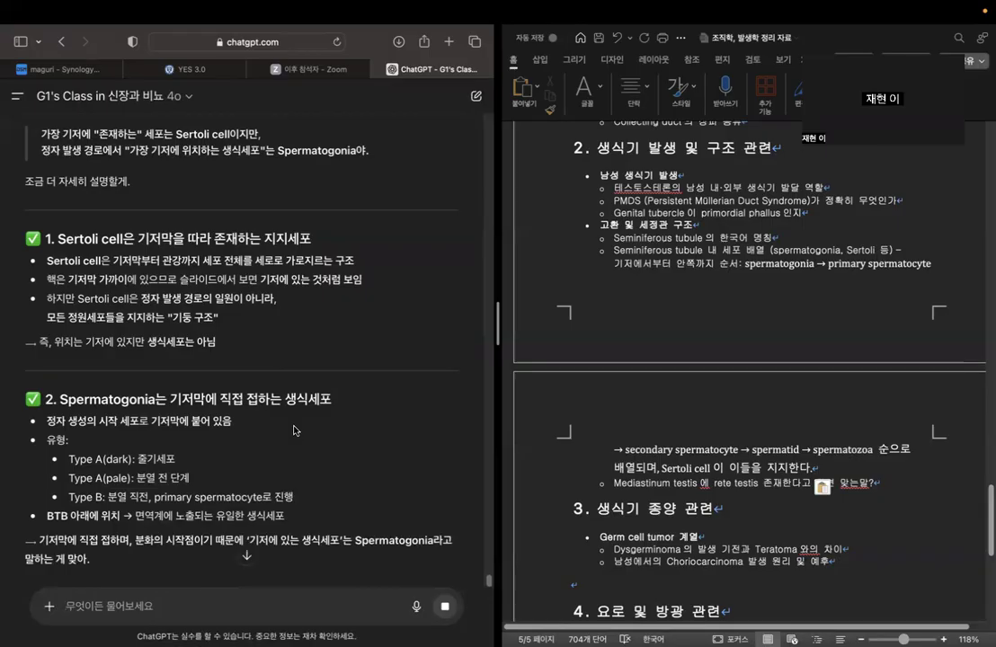
scroll(296, 423, down, 4)
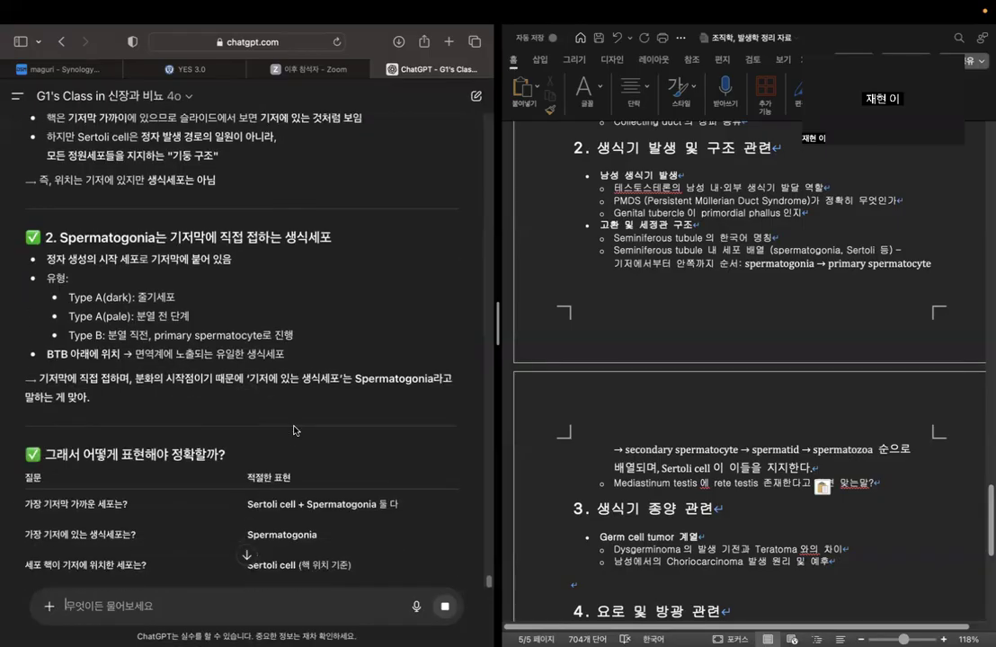
drag(257, 378, 468, 380)
click(259, 406)
scroll(259, 406, down, 3)
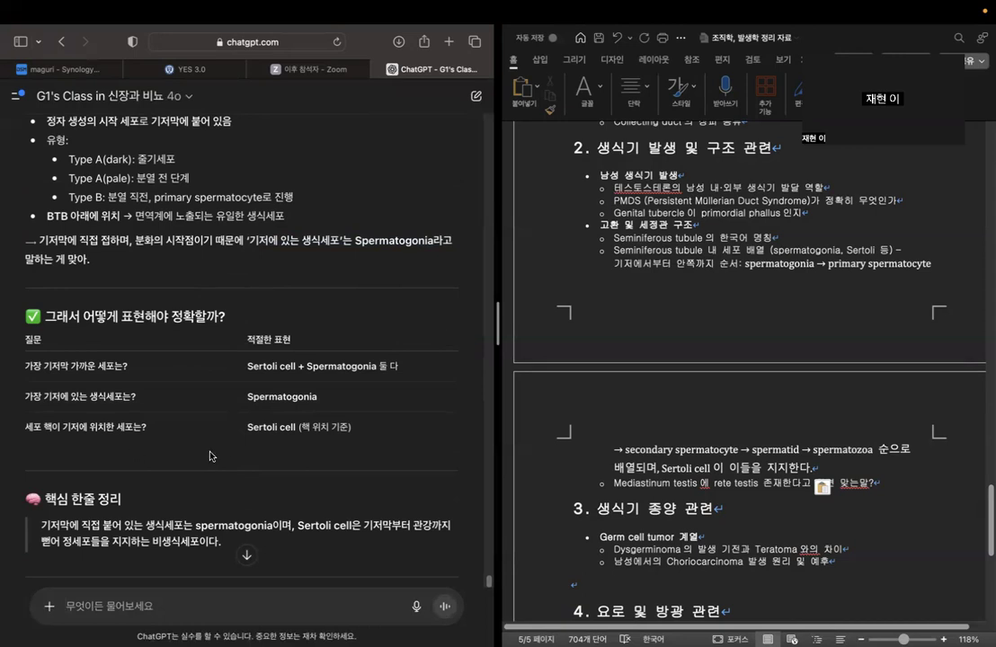
scroll(209, 455, down, 2)
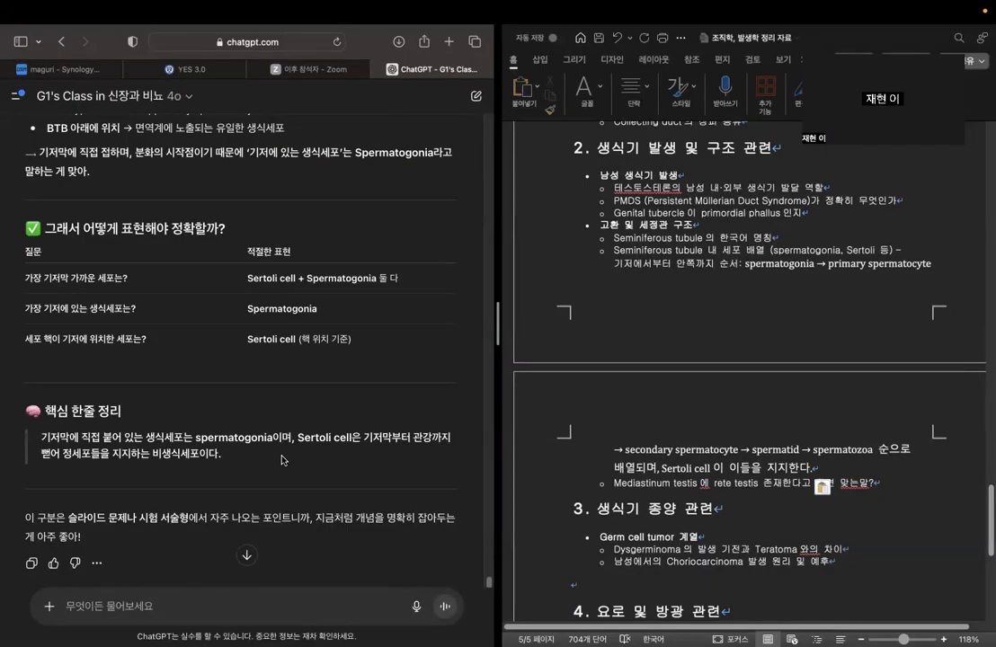
scroll(281, 460, down, 1)
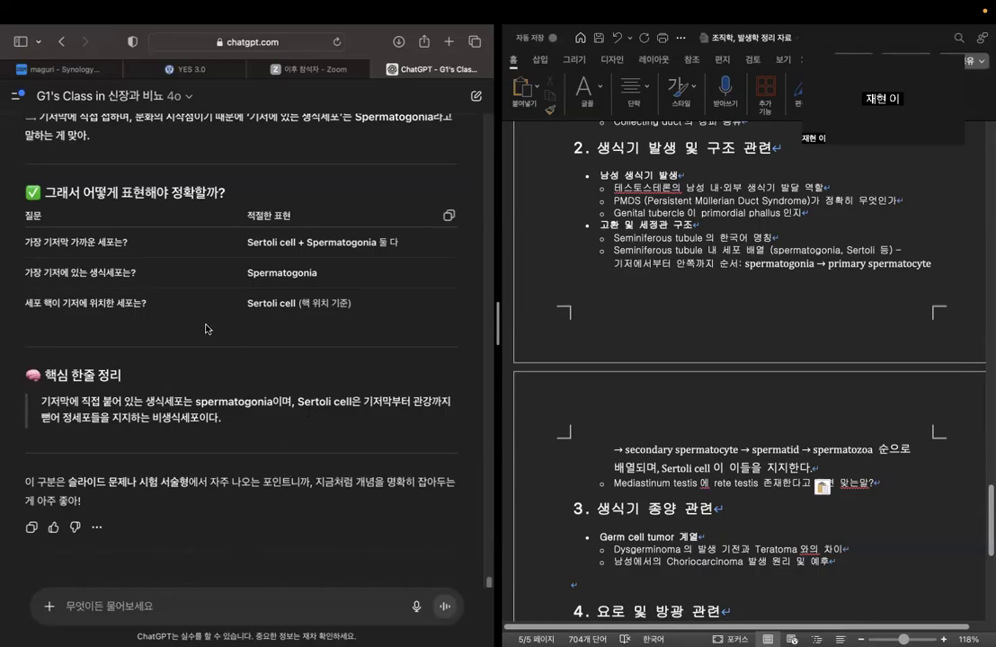
Examine each row of the answer's table on the proper expression for the most basal cell, germ cell and cell nucleus.
drag(28, 268, 326, 272)
click(327, 274)
drag(248, 303, 295, 304)
click(299, 310)
drag(246, 240, 391, 244)
click(393, 244)
drag(46, 270, 137, 271)
drag(248, 272, 329, 276)
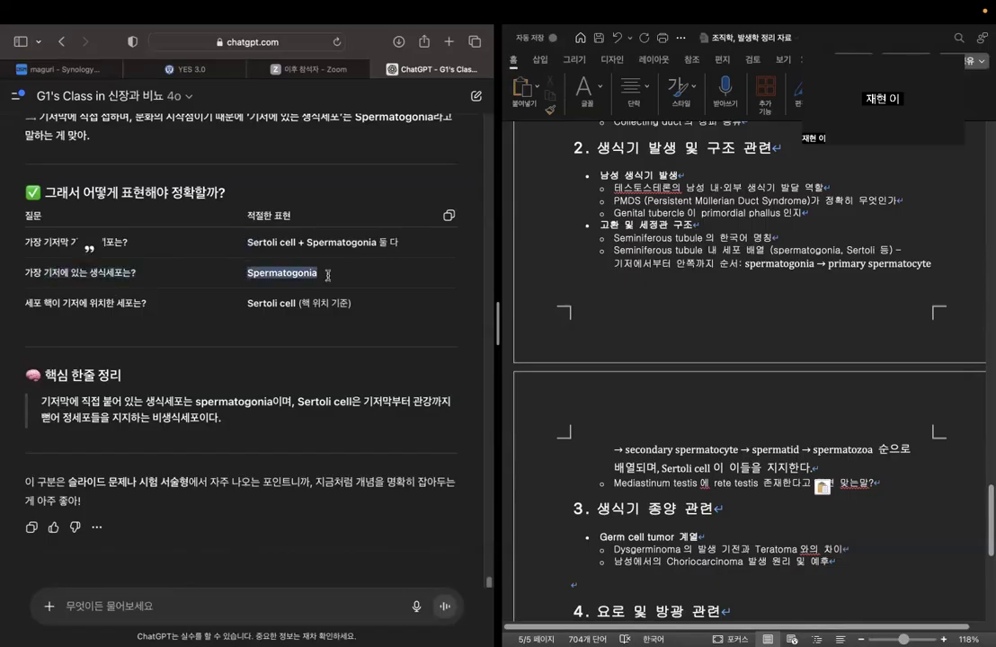
click(329, 279)
drag(40, 303, 148, 303)
drag(246, 305, 395, 305)
click(392, 310)
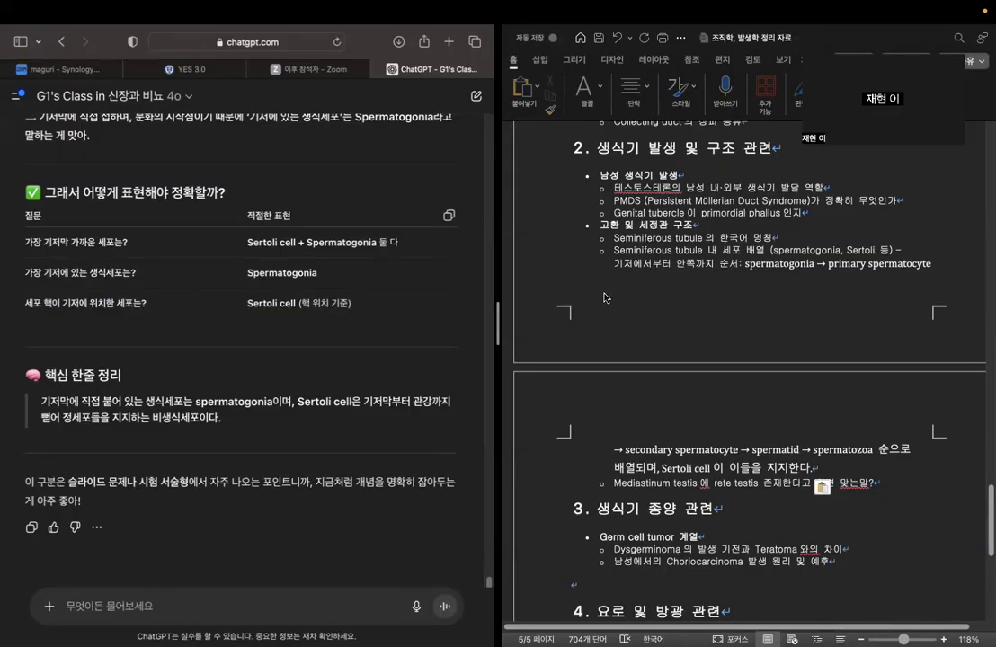
Check the spermatogonia and Sertoli terms in the outline's seminiferous tubule question against the pasted cell order.
click(762, 259)
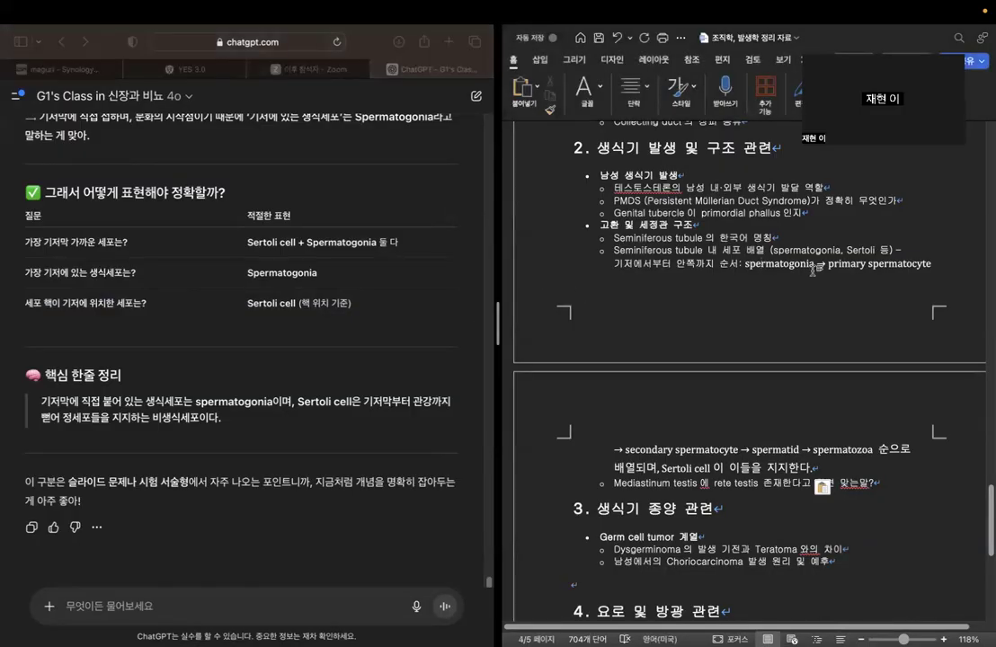
drag(812, 267, 759, 268)
double_click(759, 266)
drag(844, 250, 868, 251)
click(854, 250)
double_click(849, 249)
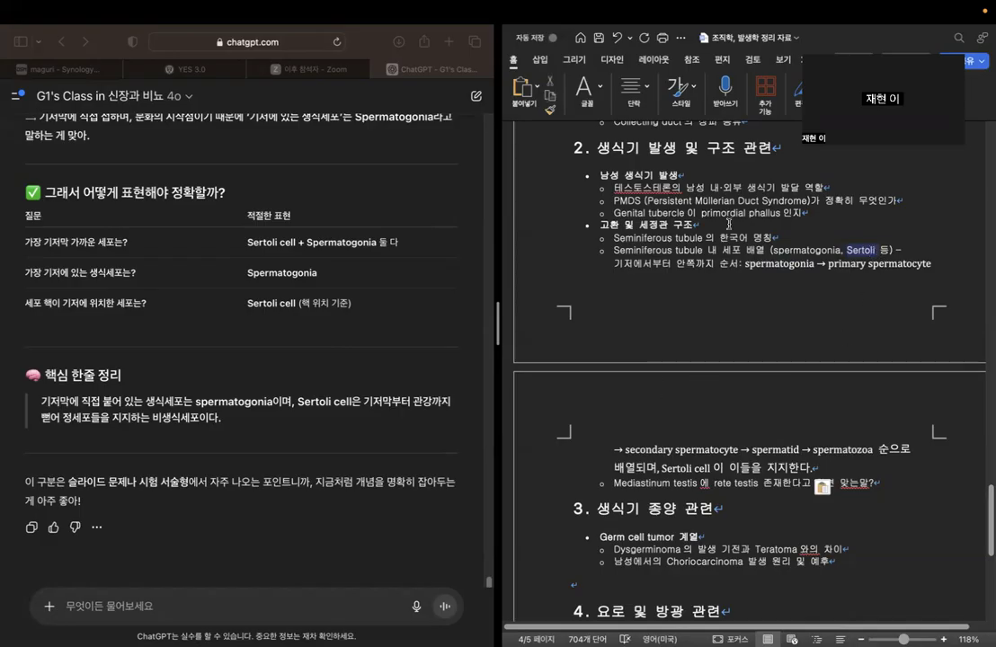
click(822, 235)
Add an unbulleted blank line below the Mediastinum testis and rete testis question in the outline.
scroll(760, 342, down, 1)
scroll(760, 342, down, 2)
click(916, 394)
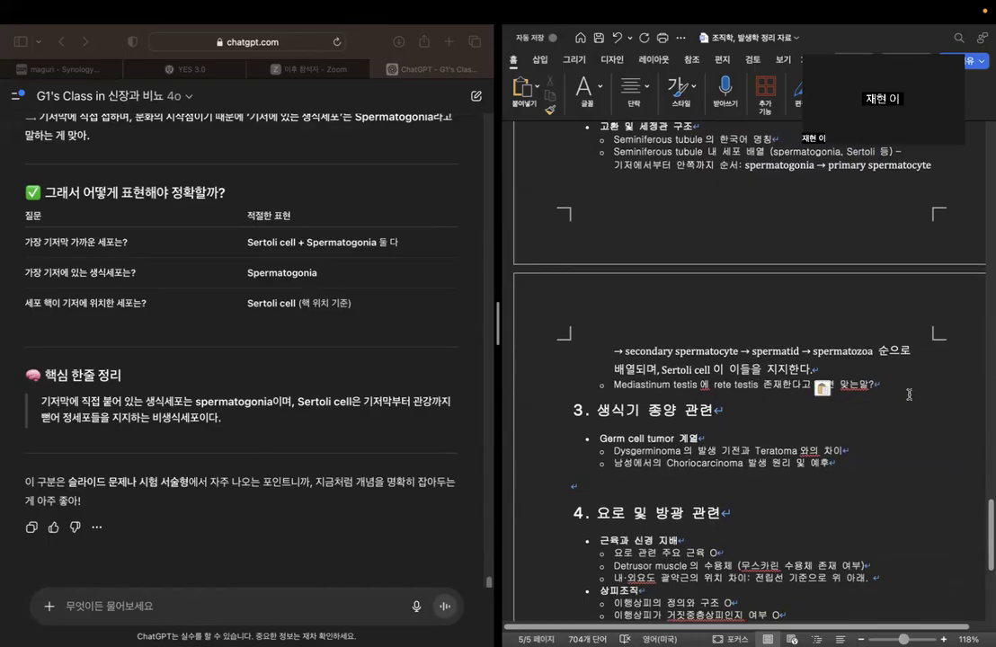
key(Return)
key(BackSpace)
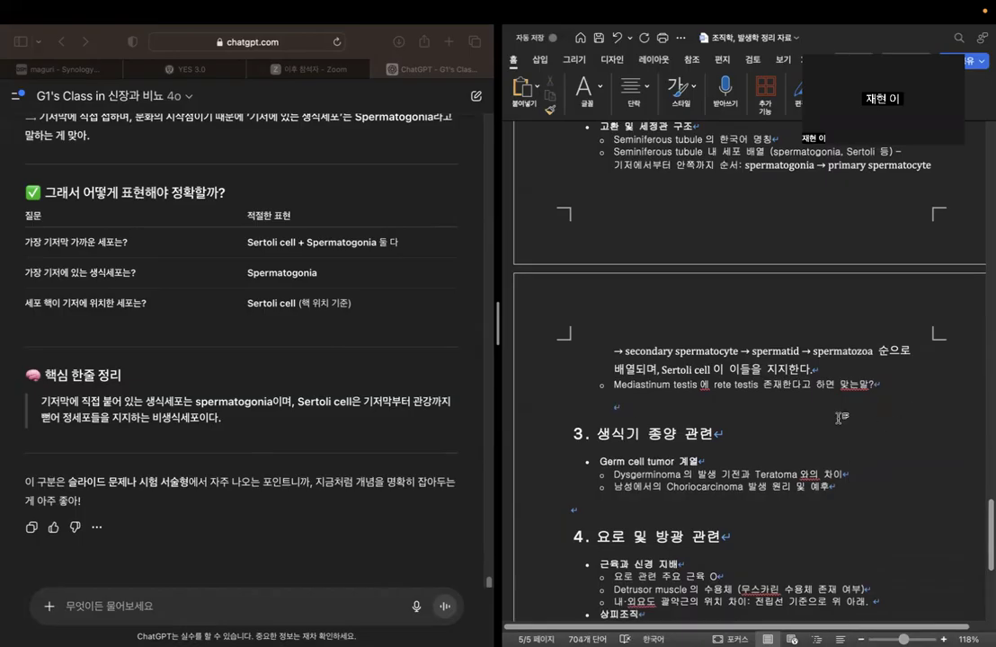
Begin a new ChatGPT question with "rete testis 가 mediastinum testis 안에 있는 구조물이라고".
click(225, 605)
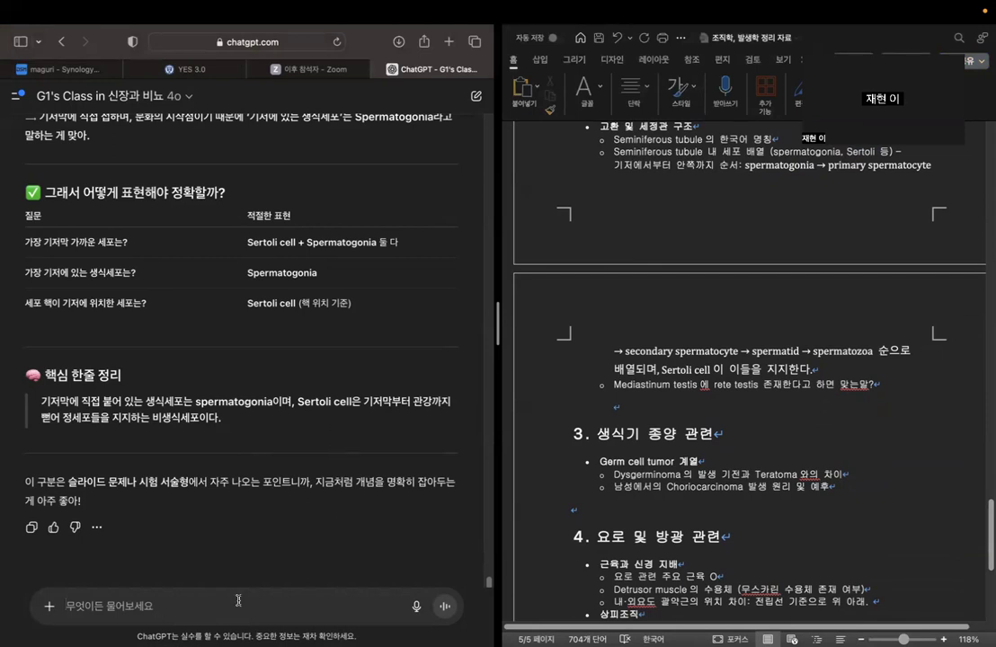
text(rete testis 개)
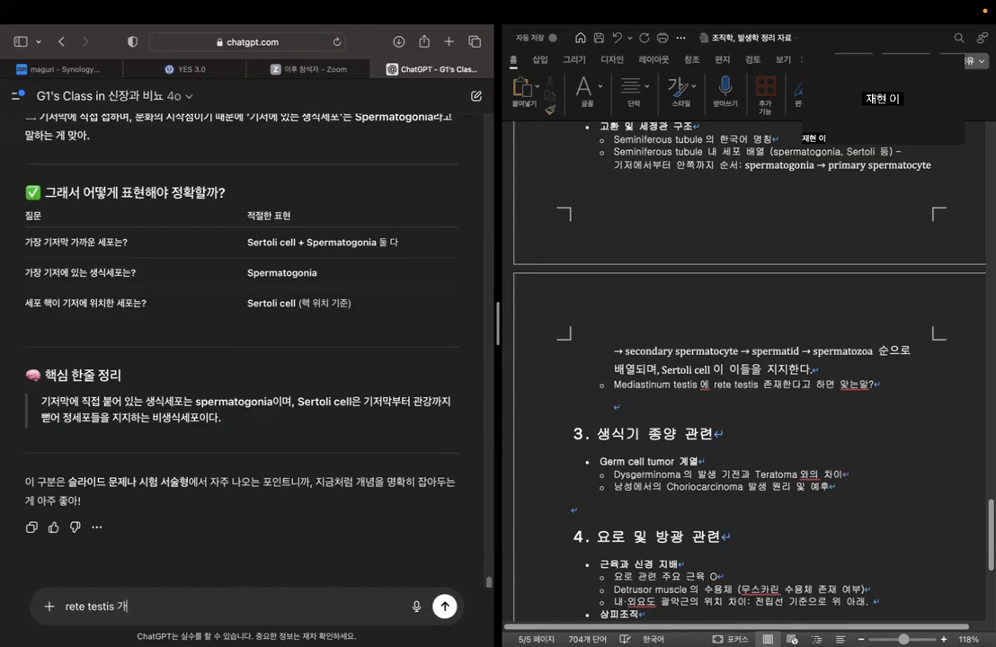
text(mediastinum testis 안에 있는 구조물이라고 하면 맞ㄴ)
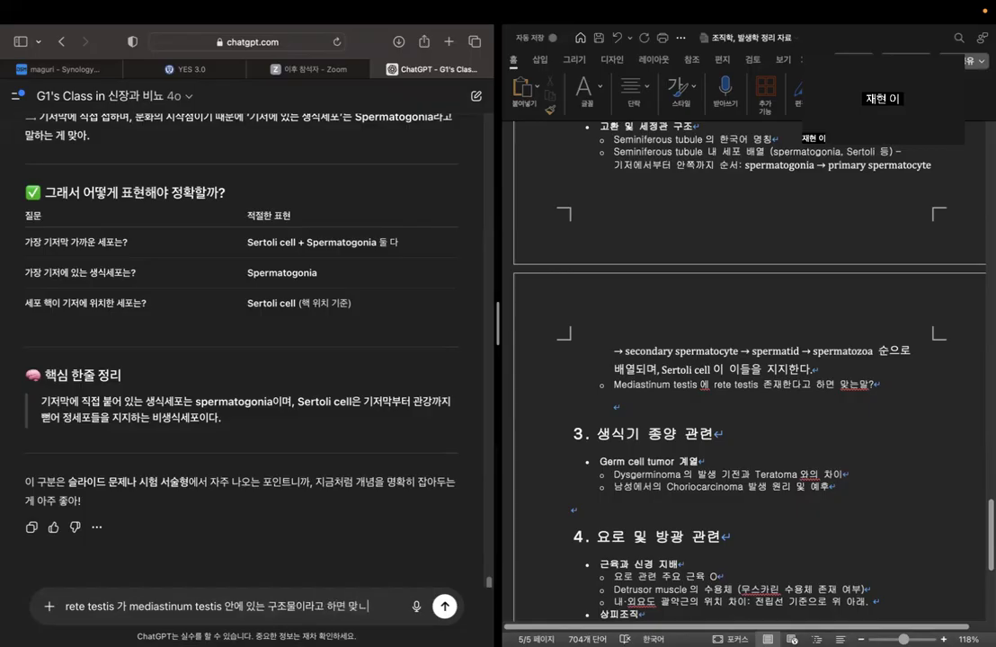
text(는 표혀)
key(BackSpace)
key(BackSpace)
key(BackSpace)
Finish the rete testis question with "하면 교과서적으로 맞아?" and send it.
key(BackSpace)
key(BackSpace)
key(BackSpace)
key(BackSpace)
key(BackSpace)
key(BackSpace)
text(하면 )
text(옳은)
key(BackSpace)
key(BackSpace)
key(BackSpace)
text(교과서적으로 맞아)
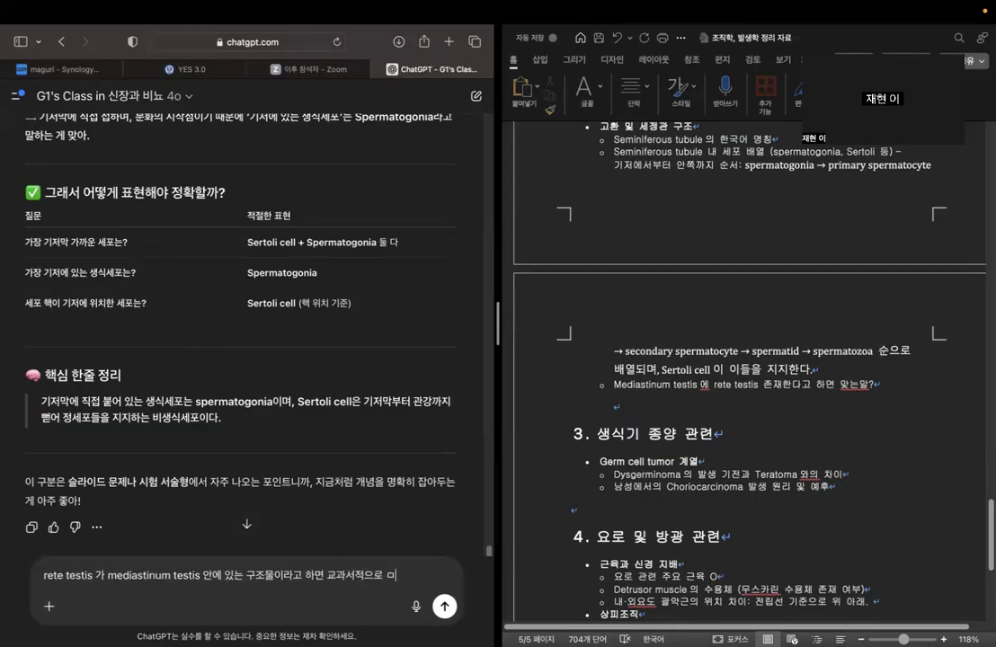
text(?)
key(Return)
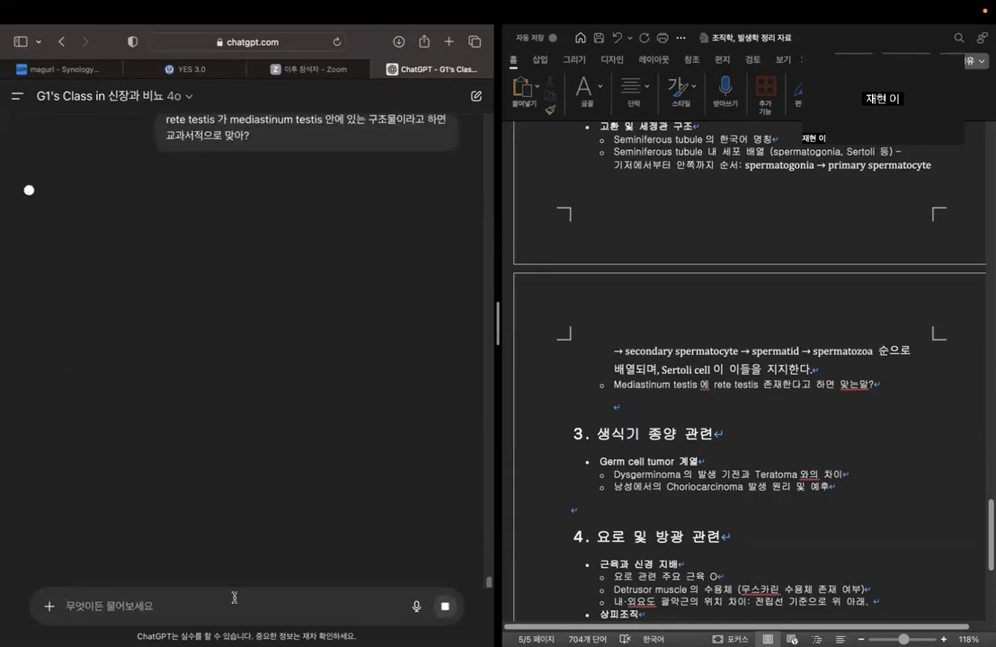
Add the answer "=> O" after the outline's question on whether the rete testis lies in the mediastinum testis.
click(892, 384)
text(=> )
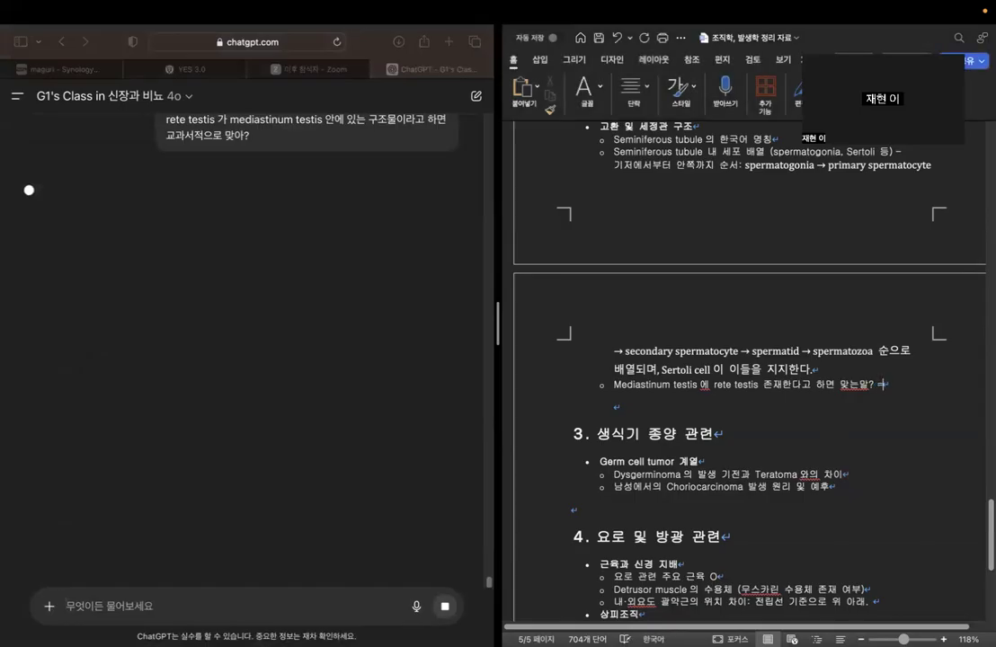
text(O)
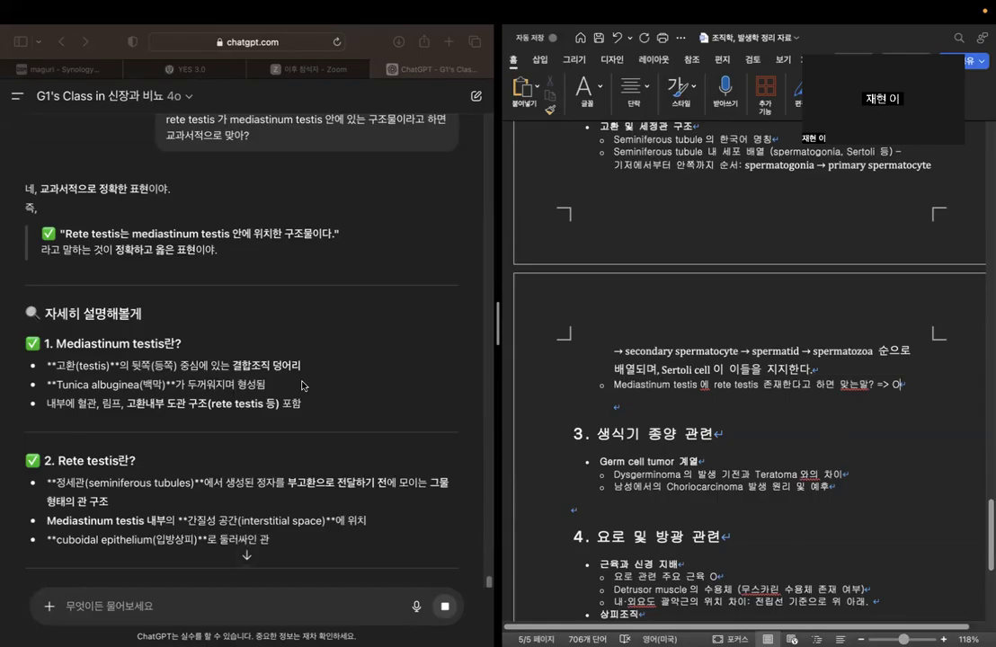
Examine the chatbot's definition of the mediastinum testis, including its connective tissue and tunica albuginea points.
scroll(302, 385, down, 3)
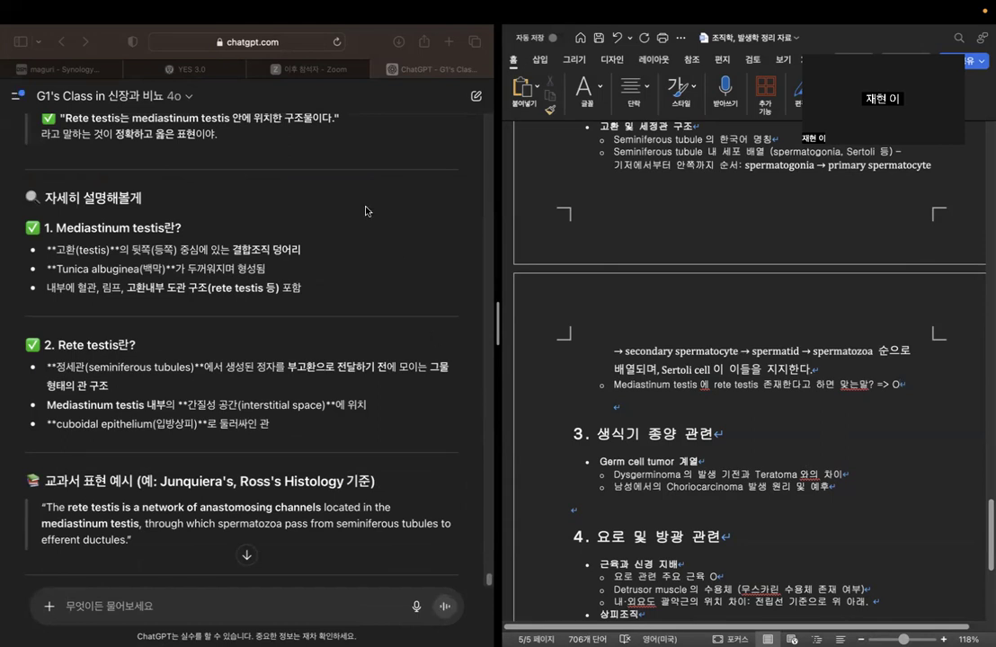
drag(231, 250, 299, 253)
click(299, 252)
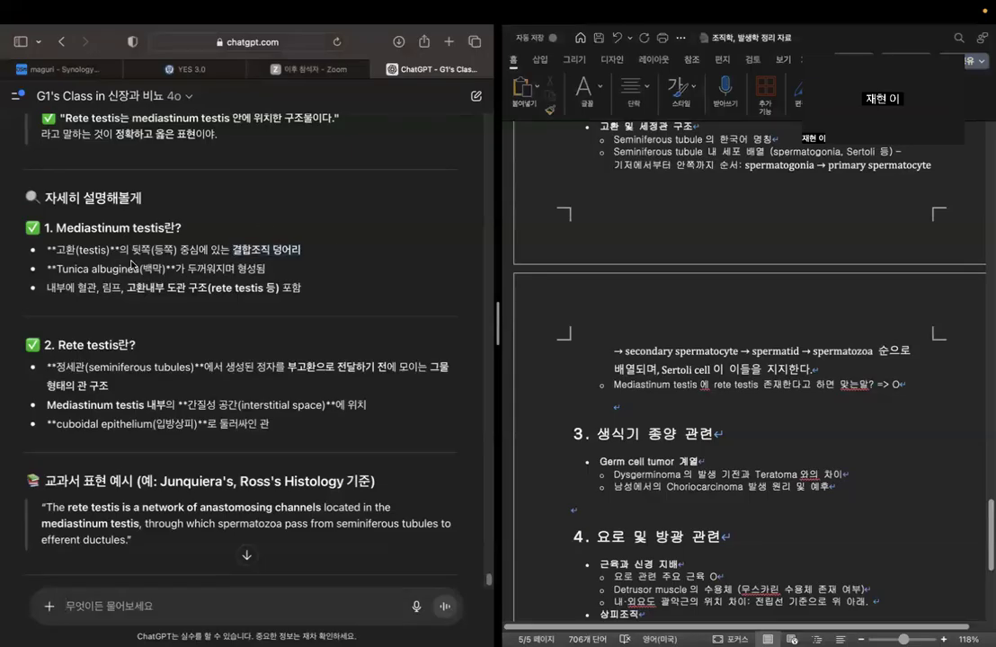
drag(54, 269, 300, 252)
click(233, 250)
click(300, 251)
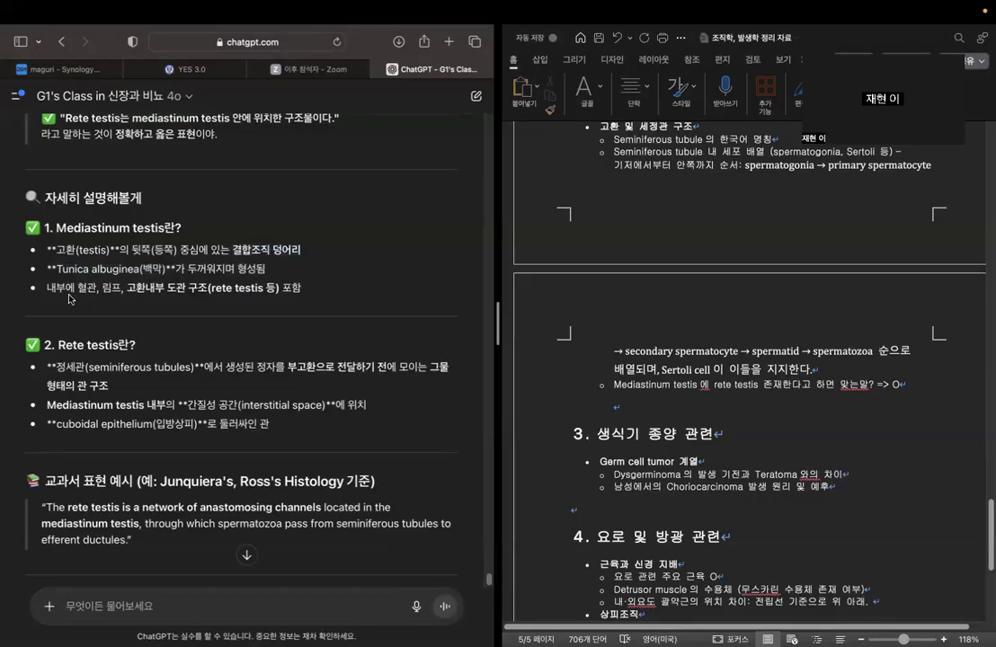
Examine the chatbot's remaining rete testis explanation, including its location, the textbook wording and the key summary table.
drag(75, 287, 307, 293)
click(343, 246)
scroll(339, 311, down, 1)
scroll(339, 314, down, 5)
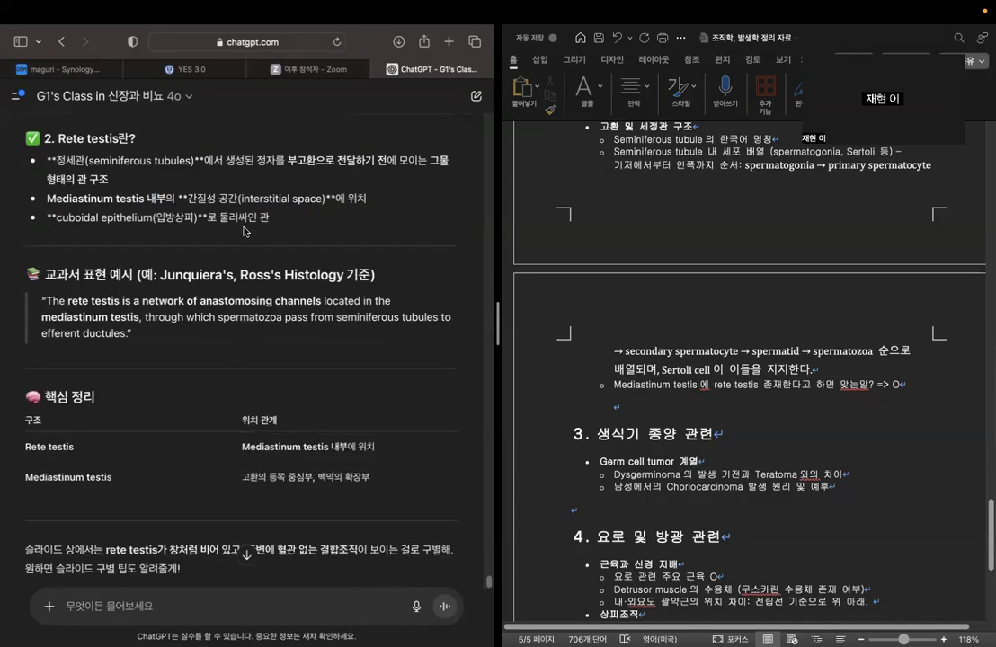
drag(190, 203, 364, 199)
click(793, 337)
scroll(315, 442, down, 2)
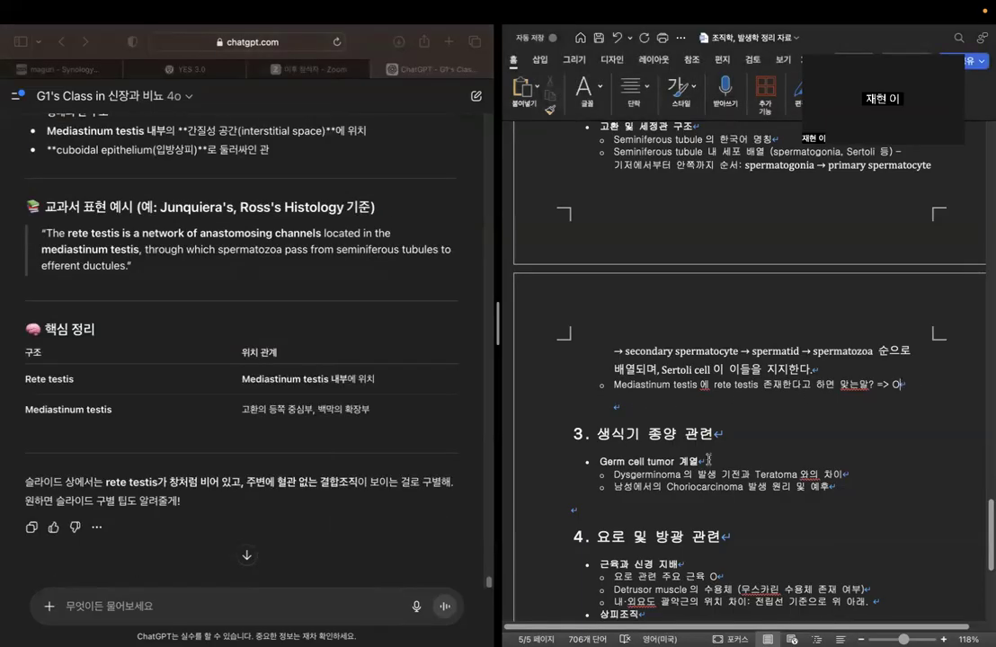
Review the outline's remaining question sections and the 생식기계의 발생학 section with its three subtopics.
scroll(828, 407, down, 1)
scroll(827, 407, down, 3)
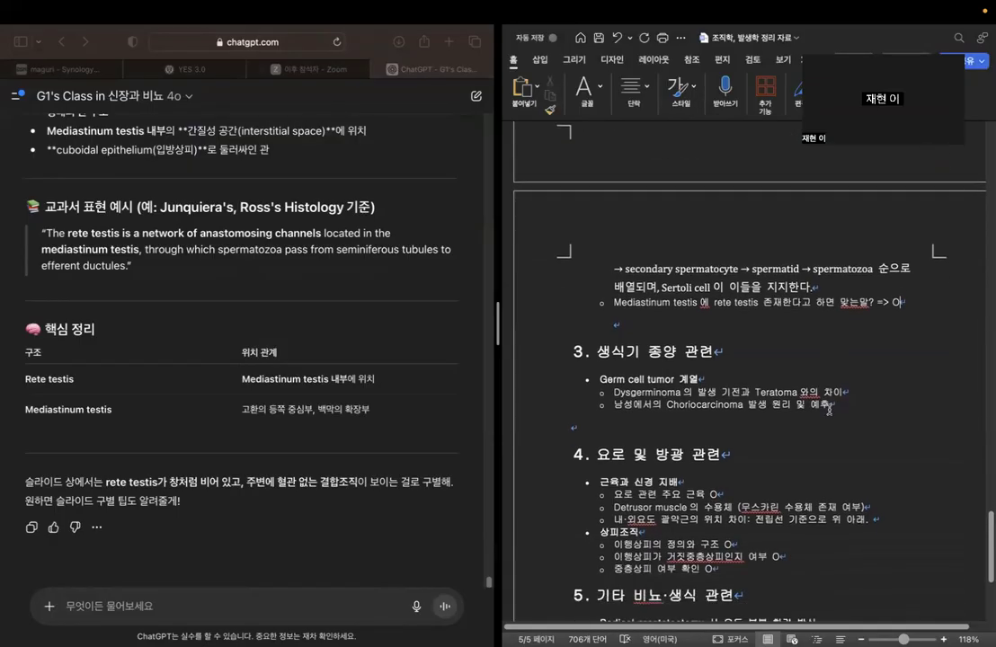
scroll(828, 410, down, 3)
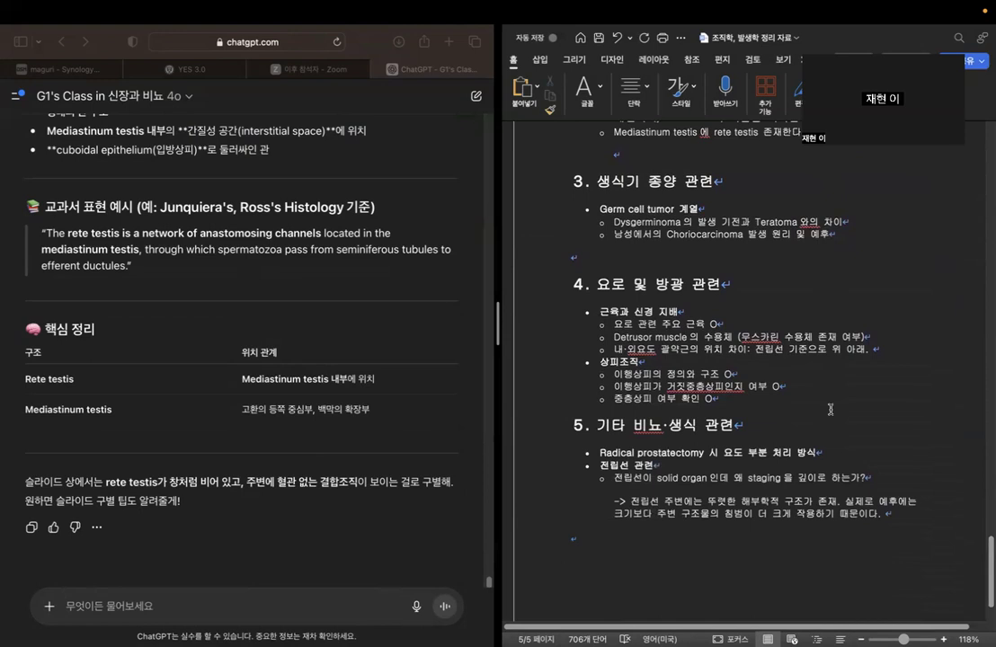
scroll(868, 414, up, 20)
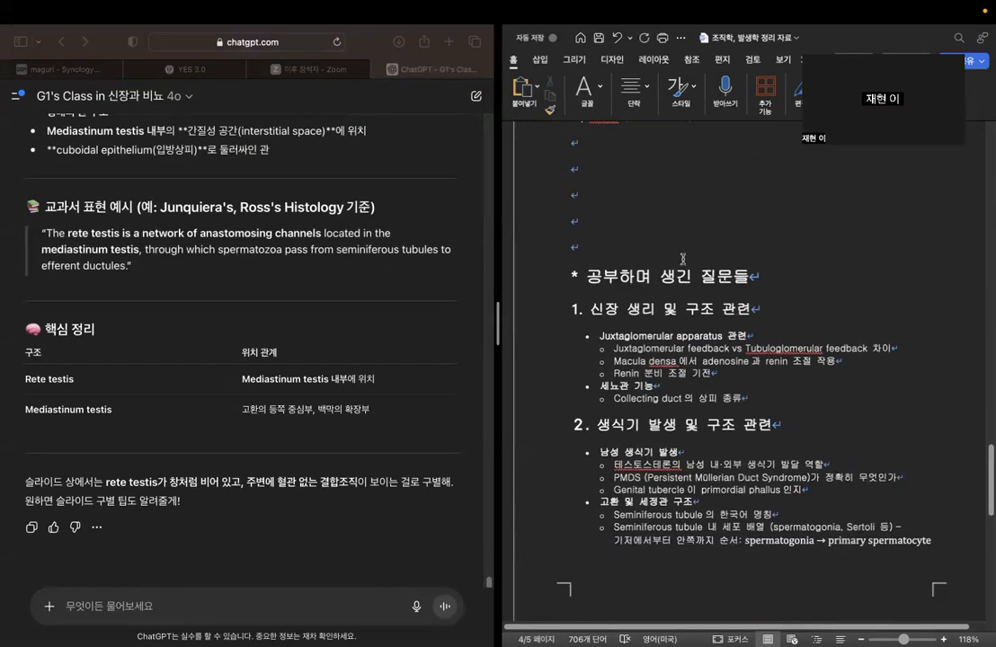
scroll(683, 258, up, 4)
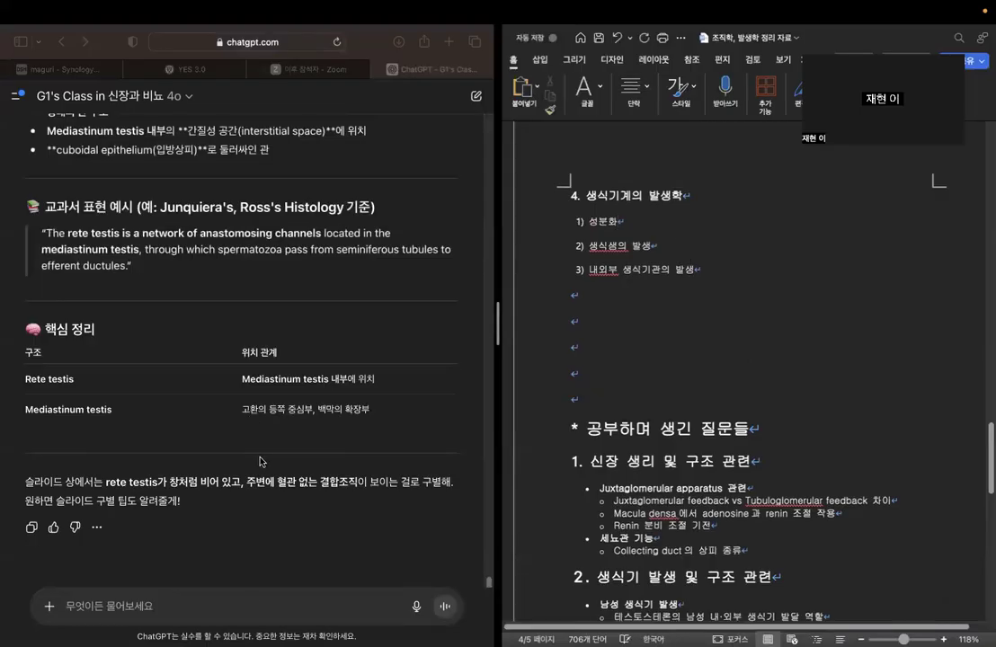
click(223, 526)
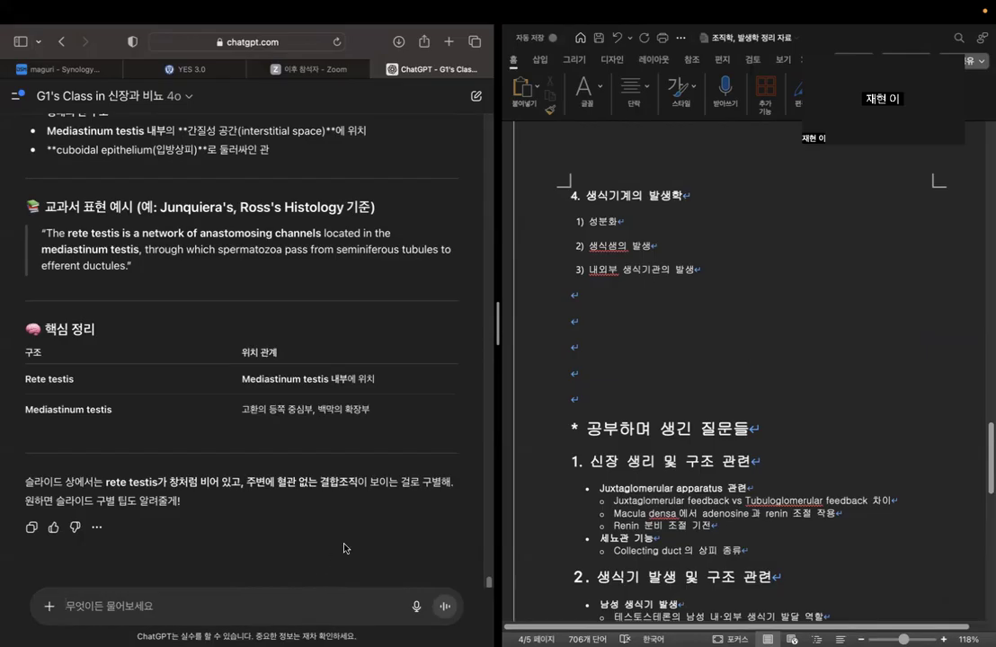
Begin a new ChatGPT message with "다음으로 생식기의 발생 과정에 대해 물어볼거야.".
click(180, 606)
text(다음으로 생식기의 발생 과정에 대해 물어볼고)
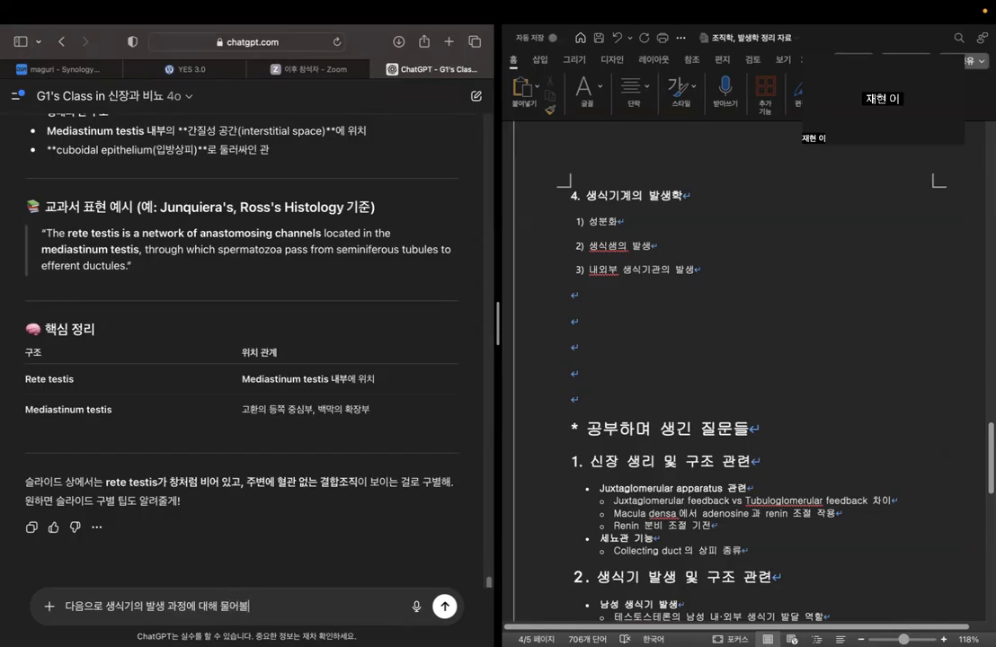
key(BackSpace)
text(거야. )
text(성분화)
Continue the message about reproductive development with "우선 가장 첫 단계".
key(BackSpace)
key(BackSpace)
key(BackSpace)
text(우선 개)
key(BackSpace)
text(가장 체)
key(BackSpace)
text(첫 단계이 ㄴ세)
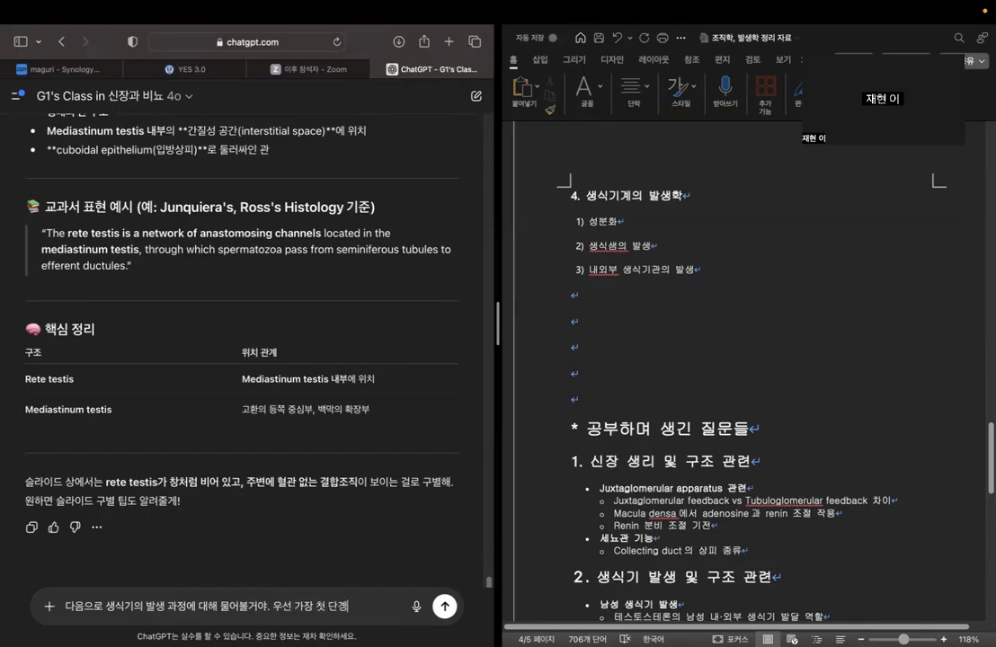
key(BackSpace)
key(BackSpace)
key(BackSpace)
key(BackSpace)
Finish the question with "인 성분화에 대해 설명해줘" and send it.
text(인 성분화에 ㄷ)
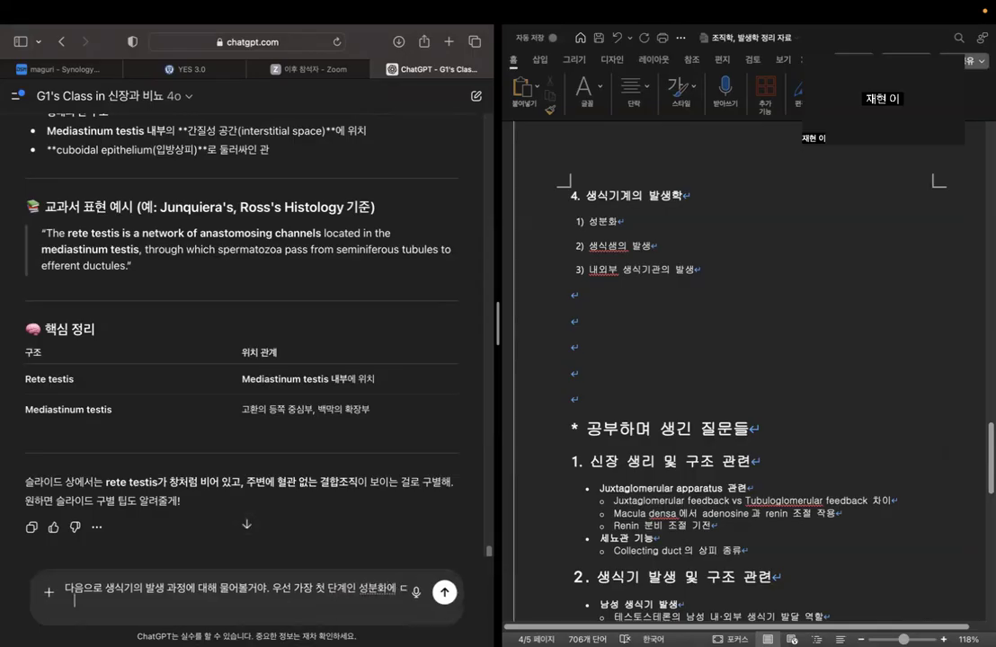
text(ㅐ해 설명ㅎ재)
key(BackSpace)
key(BackSpace)
text(해줘)
key(Return)
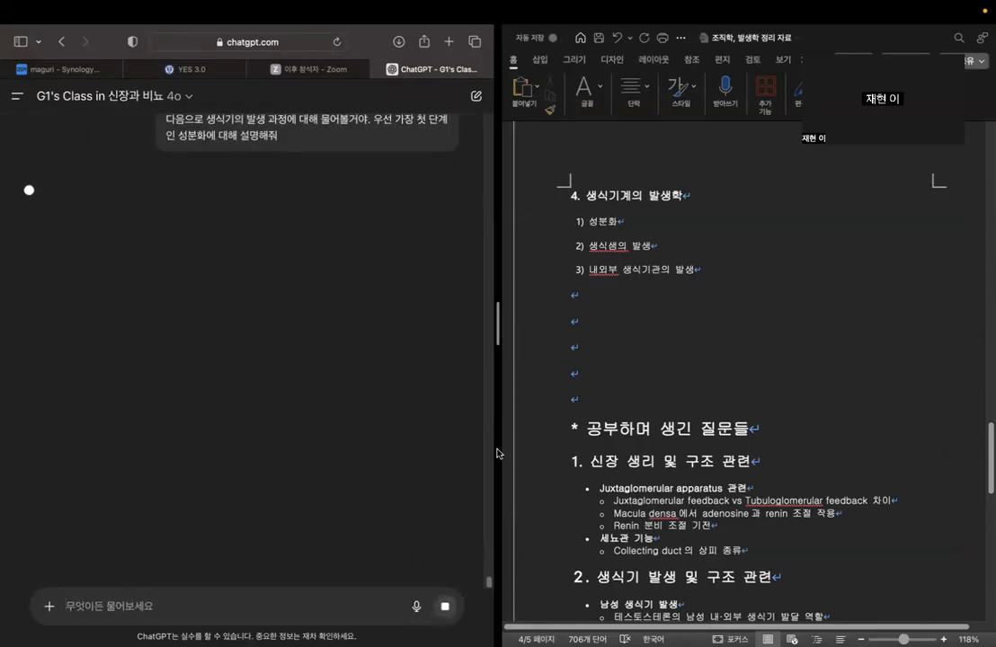
Insert a line reading "염색체의 영향:" under the 성분화 item of the outline's 생식기계의 발생학 section.
click(673, 221)
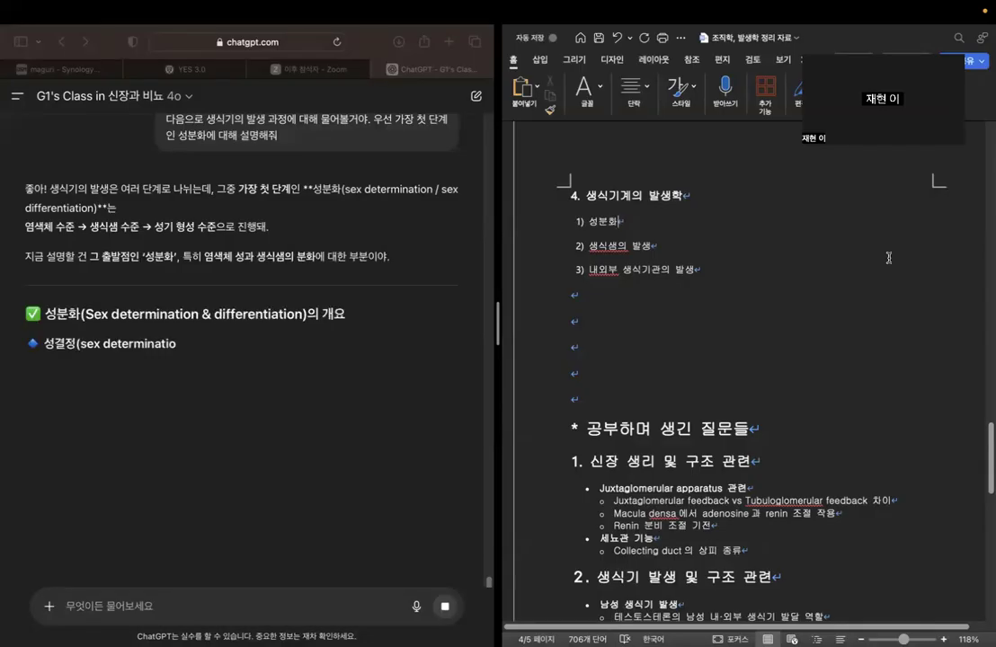
key(Return)
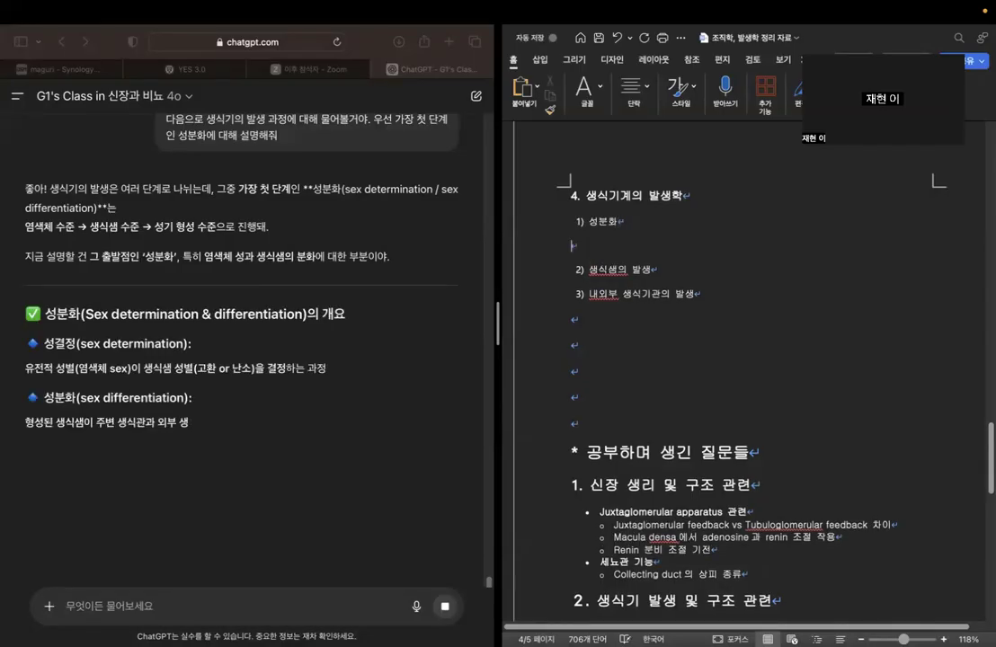
text(염색체)
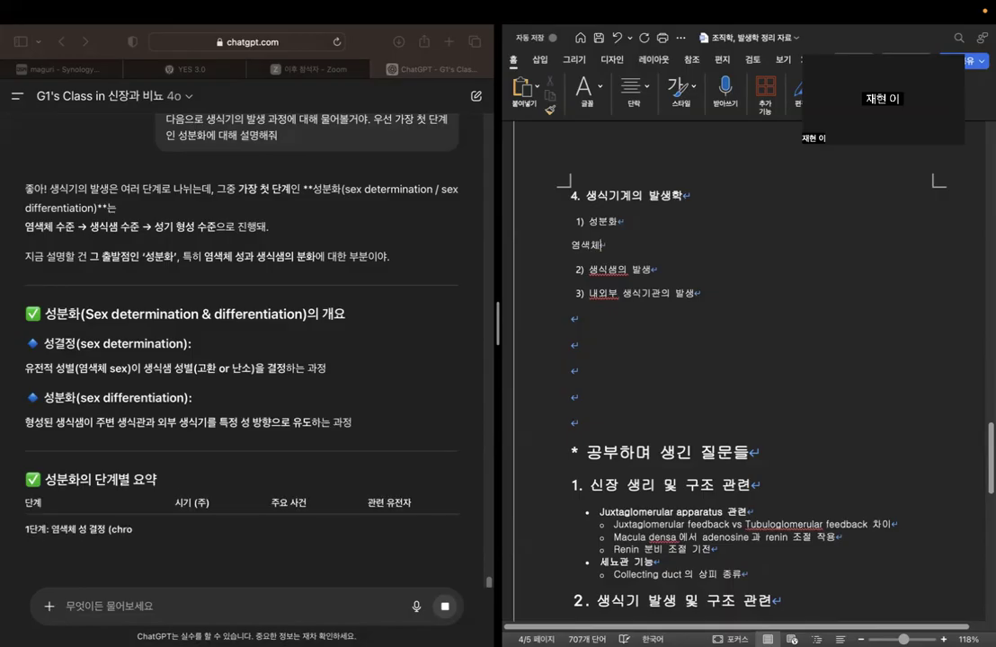
text(의 영향:)
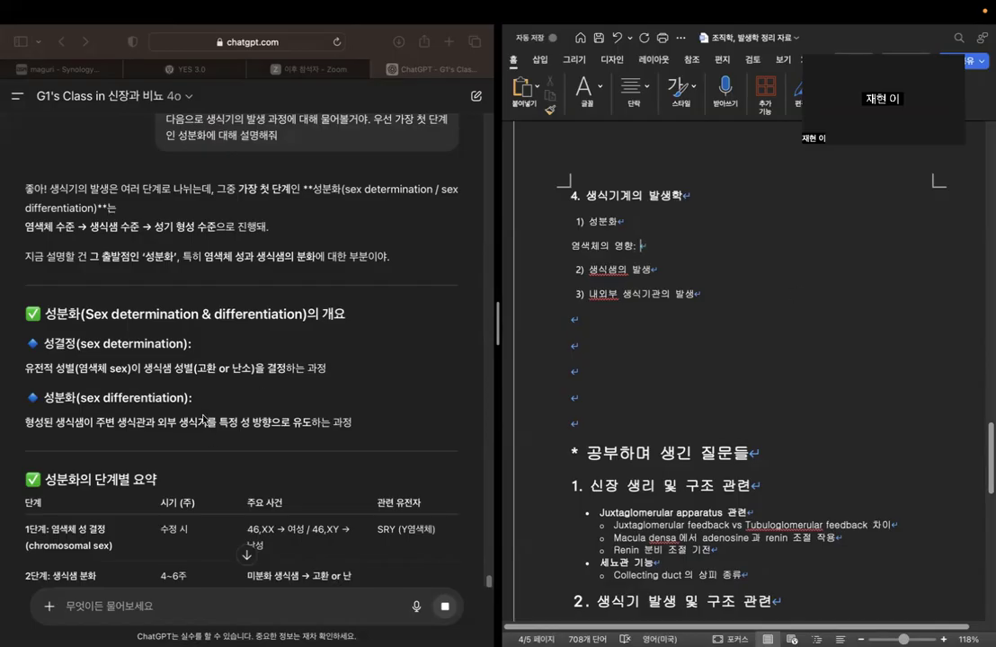
Examine the chatbot's stage-by-stage summary of sex differentiation, including timing, main events and related genes.
scroll(225, 395, down, 5)
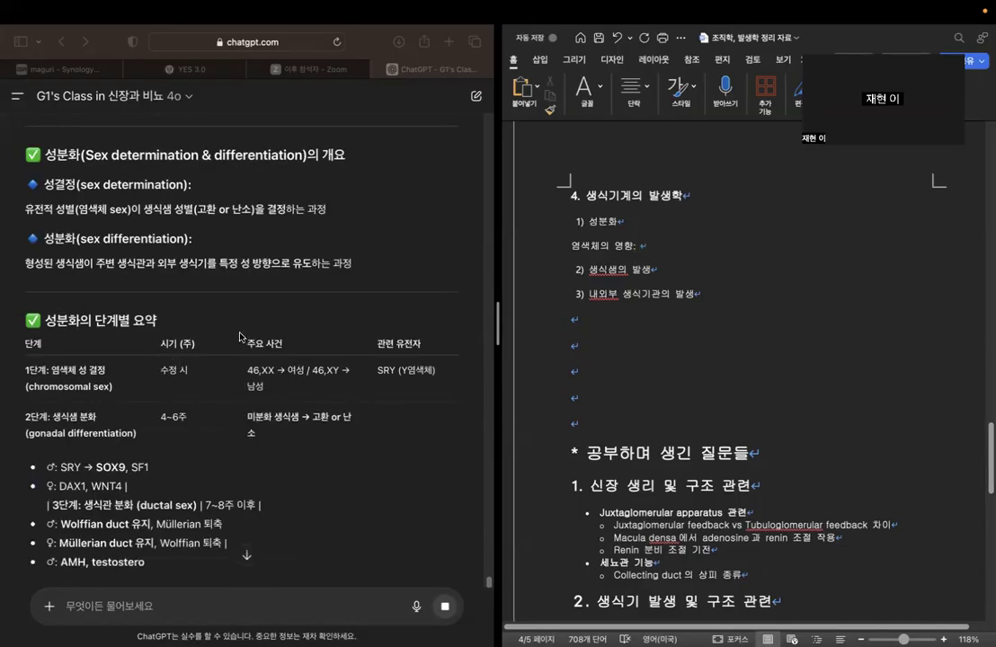
scroll(346, 331, down, 1)
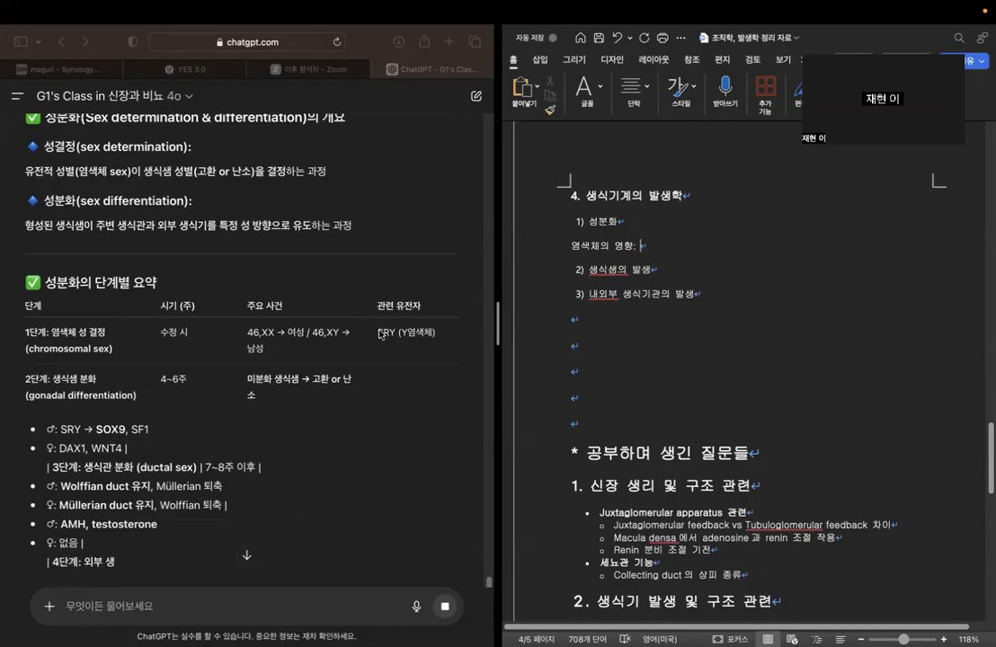
double_click(380, 332)
scroll(356, 418, down, 2)
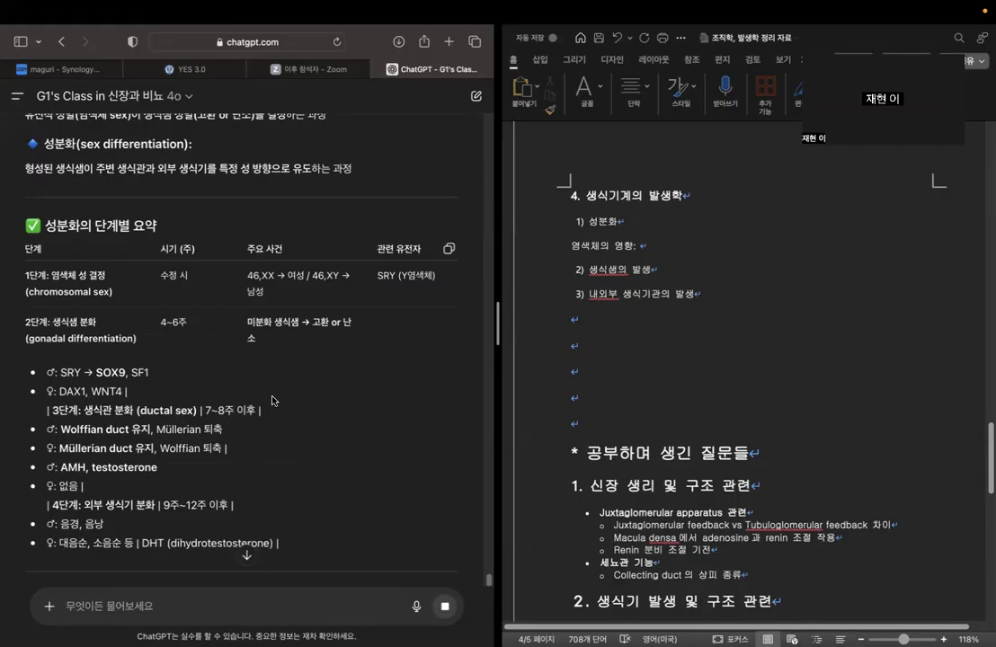
scroll(272, 401, down, 3)
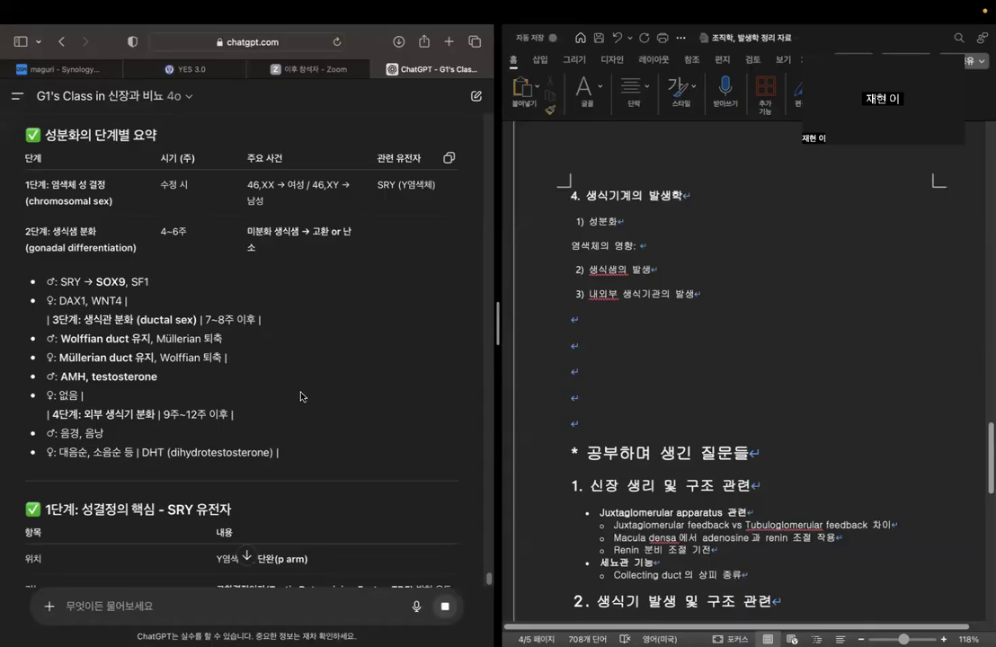
Enter "SRY 유전자" after "염색체의 영향:" in the outline.
click(675, 245)
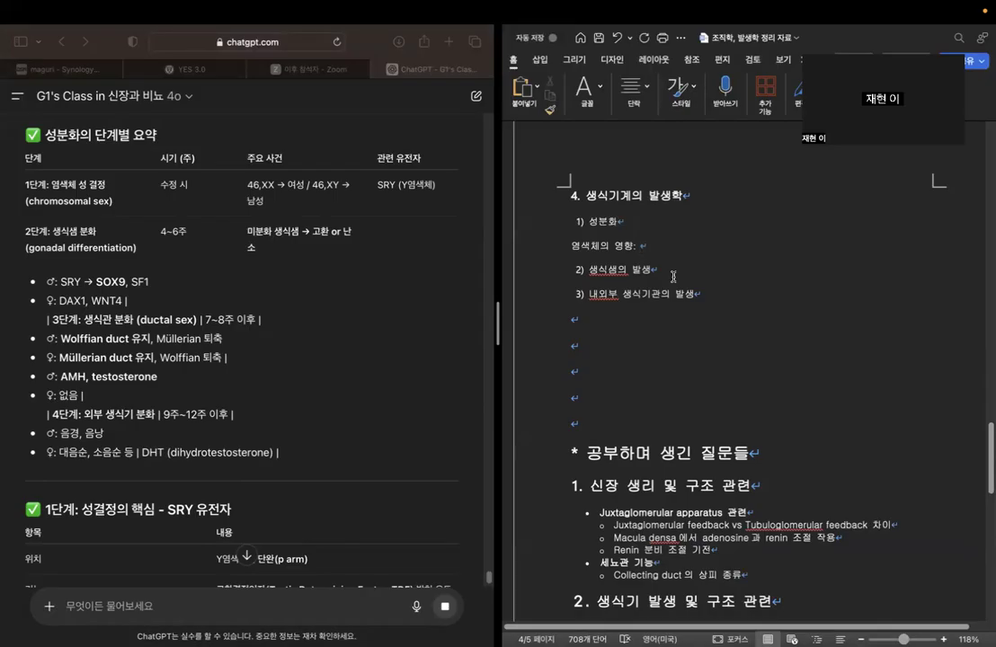
scroll(312, 343, down, 2)
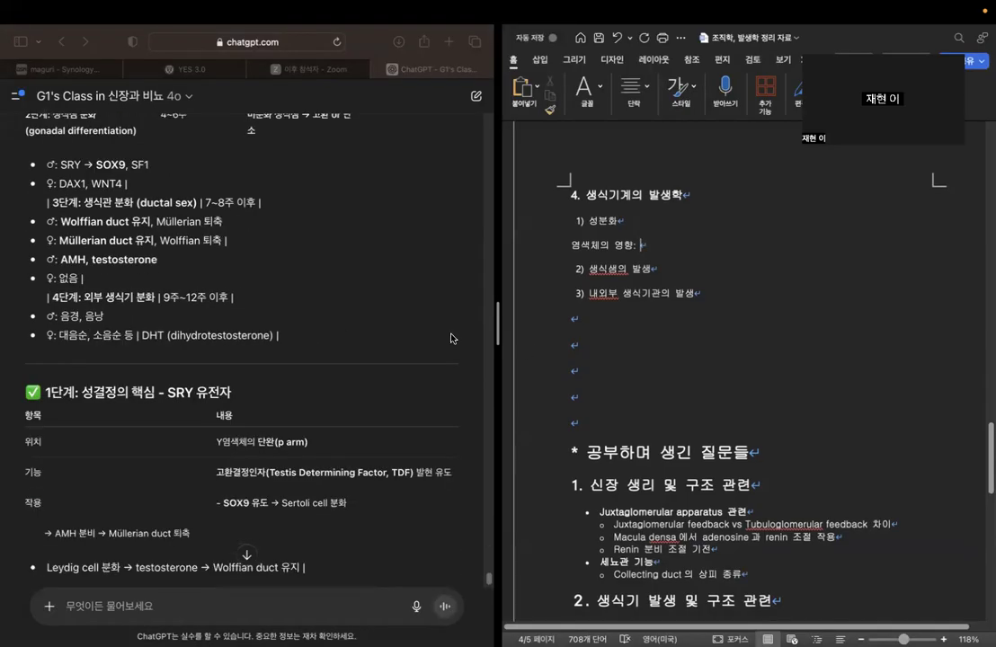
text(sRY 유전자.)
scroll(496, 334, down, 2)
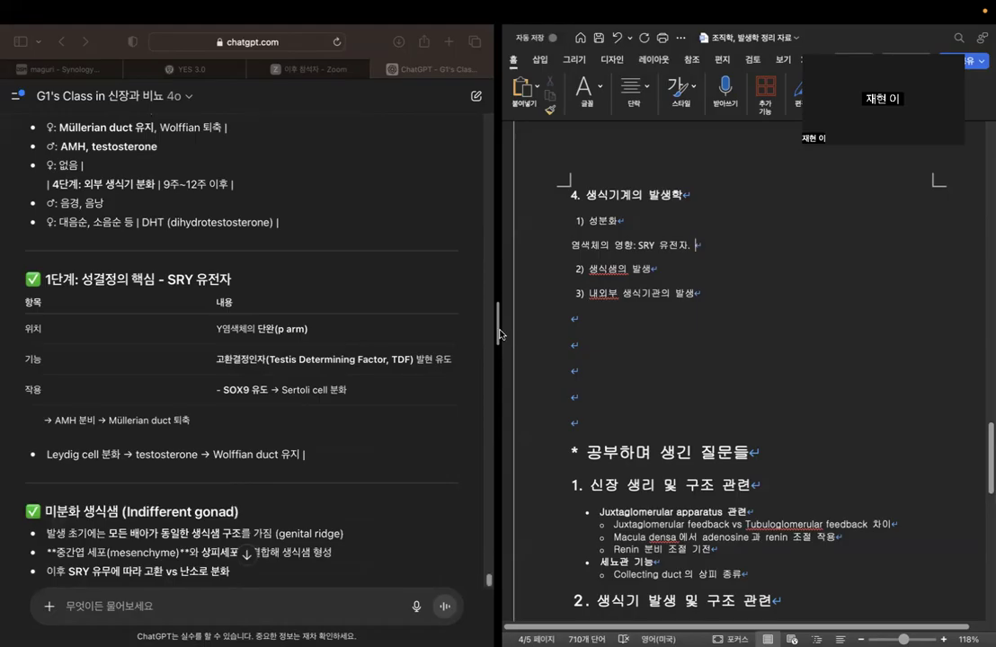
key(BackSpace)
key(BackSpace)
Extend the SRY gene line with "-> TDF 발현 -> SOX9 유도 -> Sertoli cell 형성".
text(-> TDF ㅂ발현 -> SOX9 유도 ->)
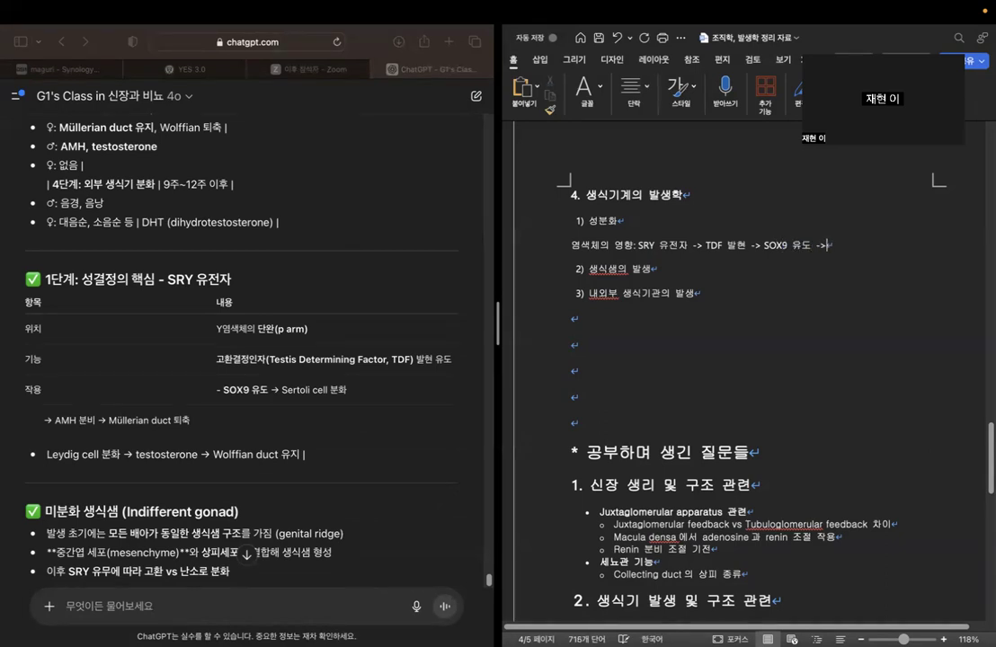
text( sertoli cell 형성)
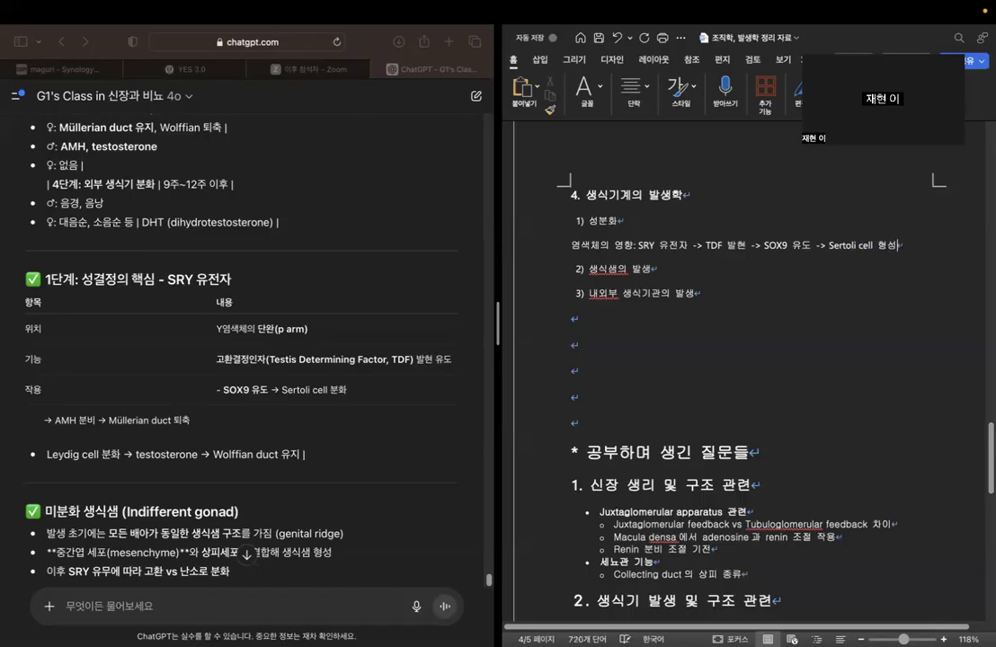
Examine the chatbot's lines on AMH and the Müllerian duct, and on Leydig cells, testosterone and the Wolffian duct.
click(58, 422)
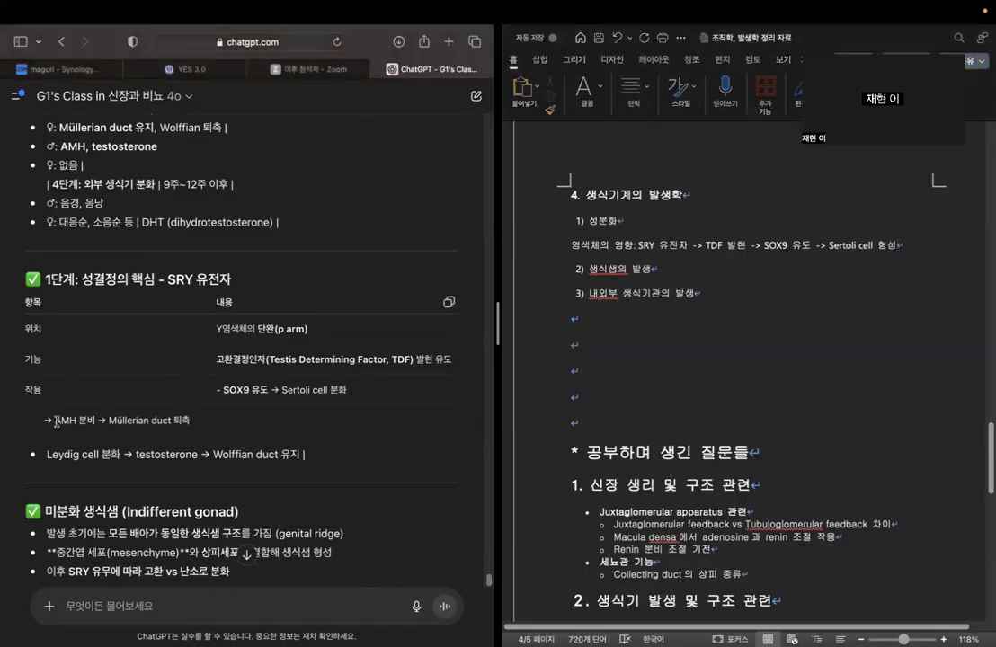
drag(55, 421, 115, 422)
double_click(182, 420)
click(228, 437)
drag(46, 454, 313, 454)
click(313, 454)
click(925, 246)
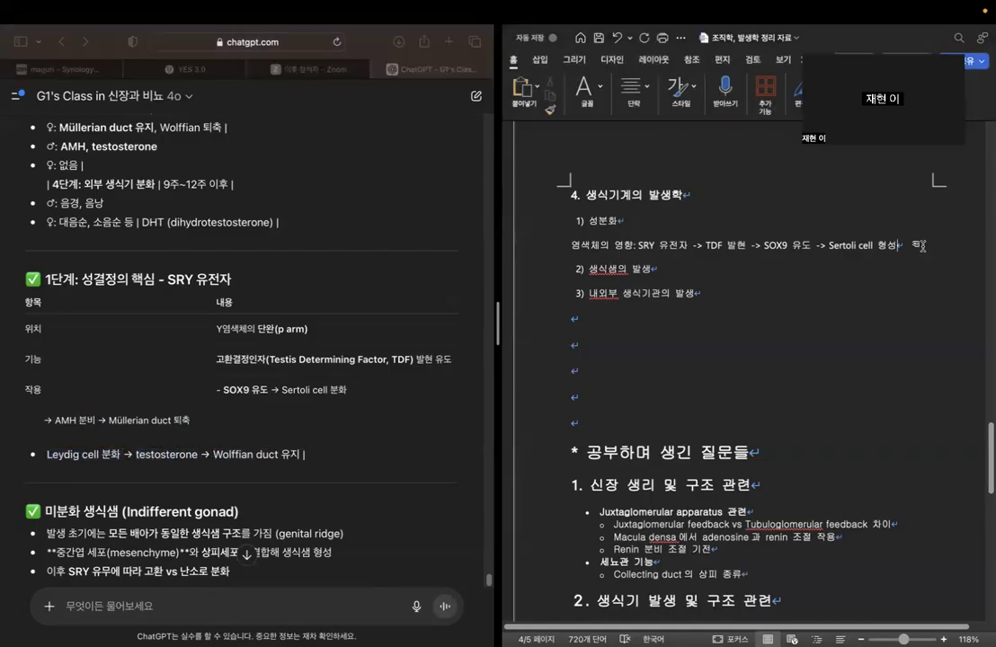
key(Return)
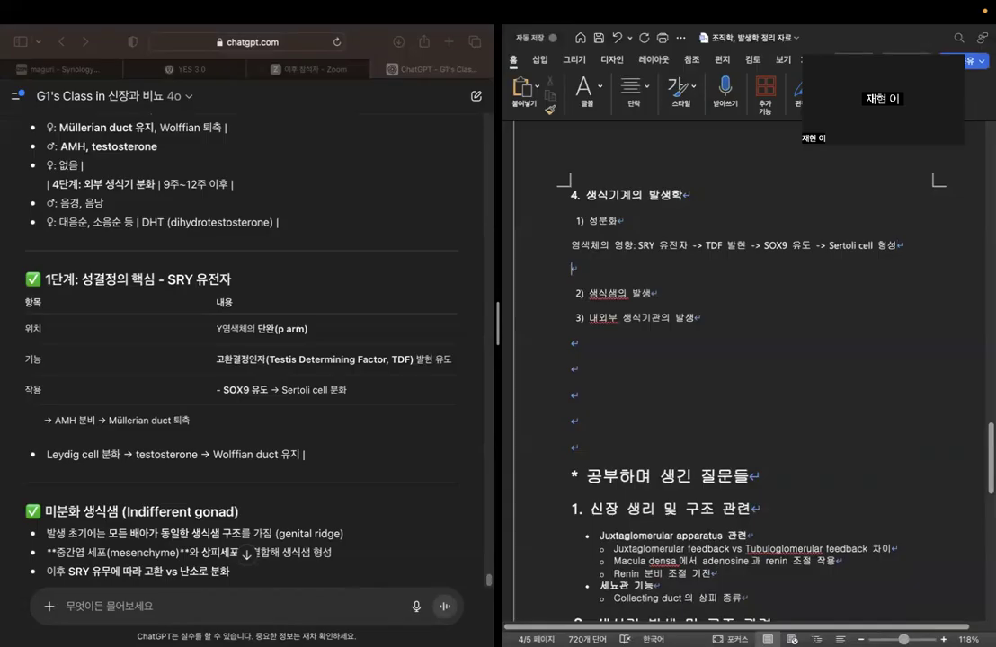
key(BackSpace)
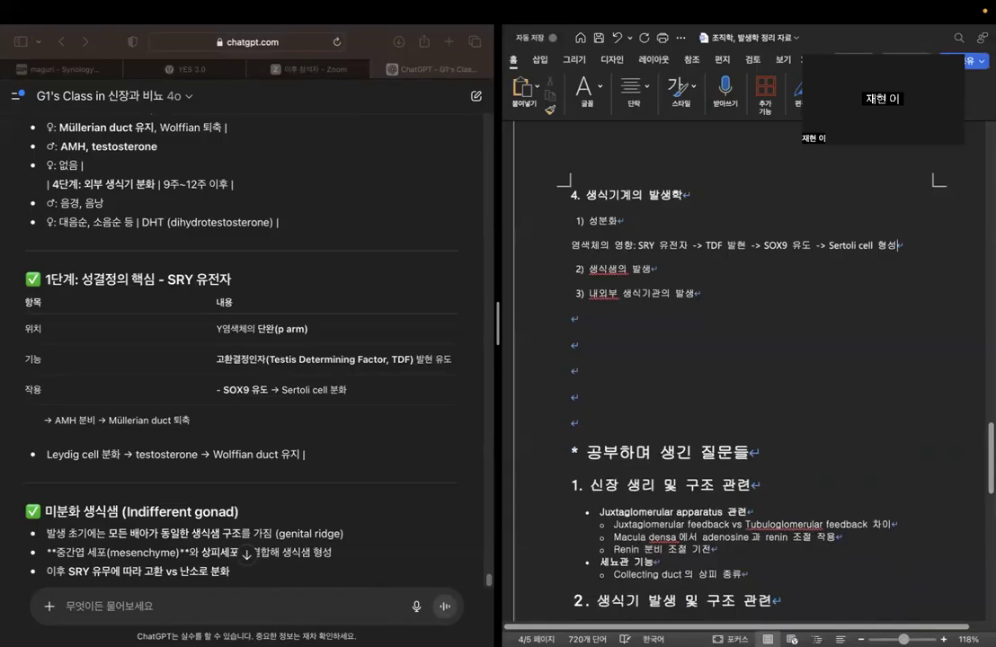
Start a line reading "-mullerian duct:" under the 내외부 생식기관의 발생 item.
click(642, 307)
key(Return)
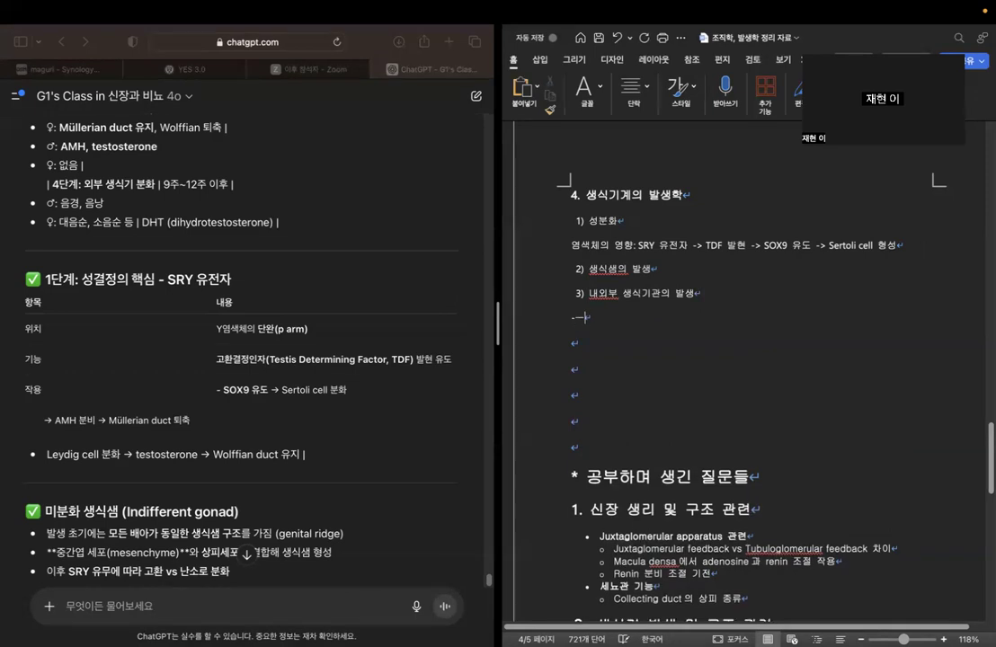
text(-mu)
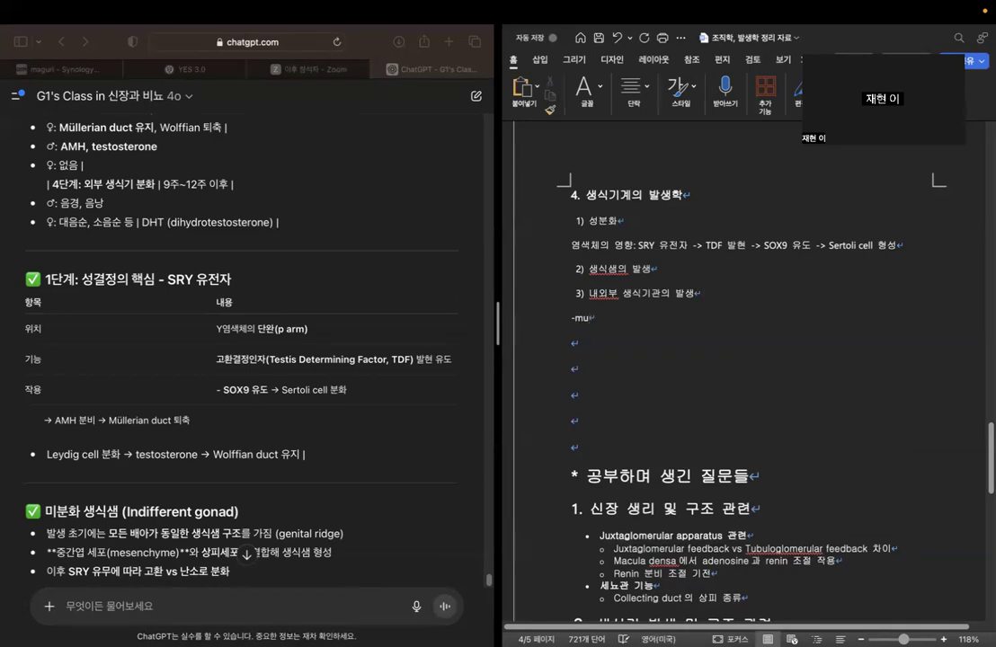
text(llera)
text(in)
key(BackSpace)
key(BackSpace)
key(BackSpace)
text(ian duct: a)
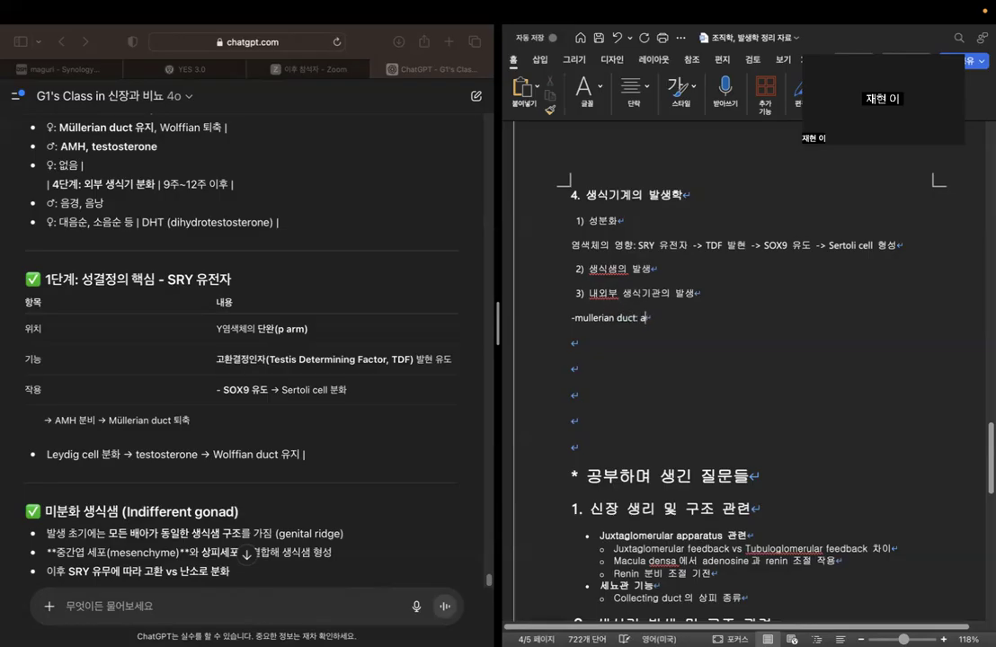
Complete the mullerian duct line with "AMH 분비시 퇴화" and put a space after its hyphen.
key(BackSpace)
text(AMH)
key(ctrl+space)
text(분비시 퇴)
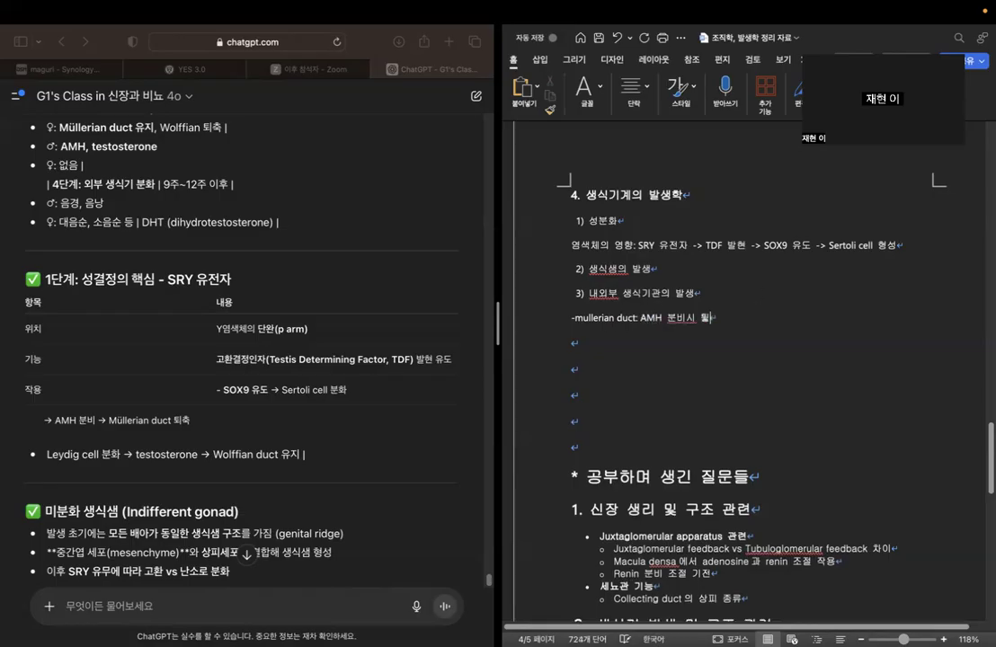
text(화-)
key(Up)
key(Down)
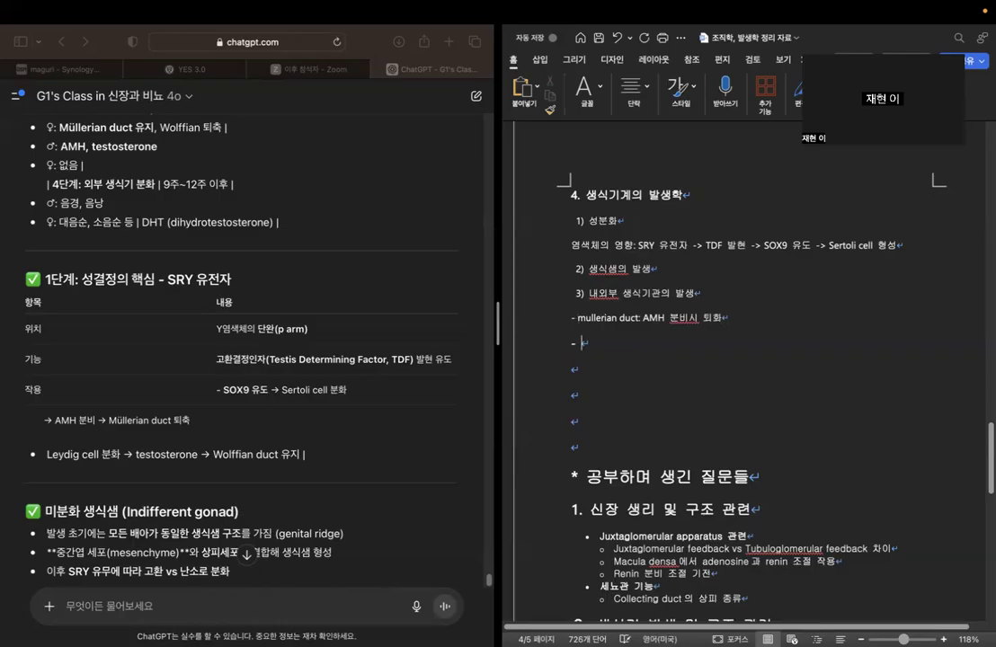
Start a new line reading "- Wolffian duct" below the mullerian duct line.
key(BackSpace)
key(BackSpace)
click(739, 315)
key(Return)
text(- )
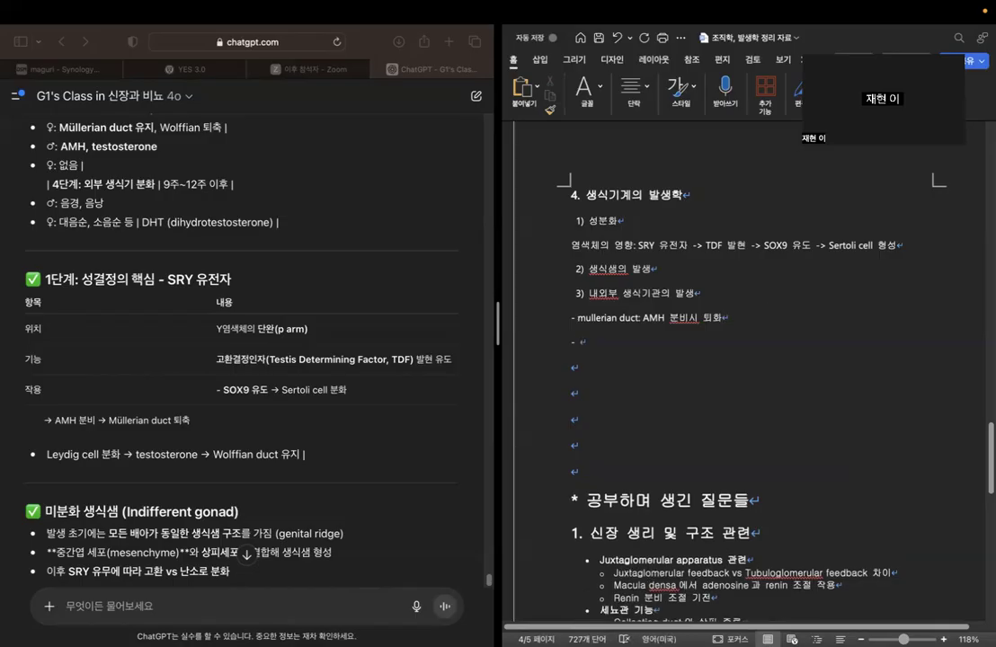
text(짜)
key(BackSpace)
text(Wolffian )
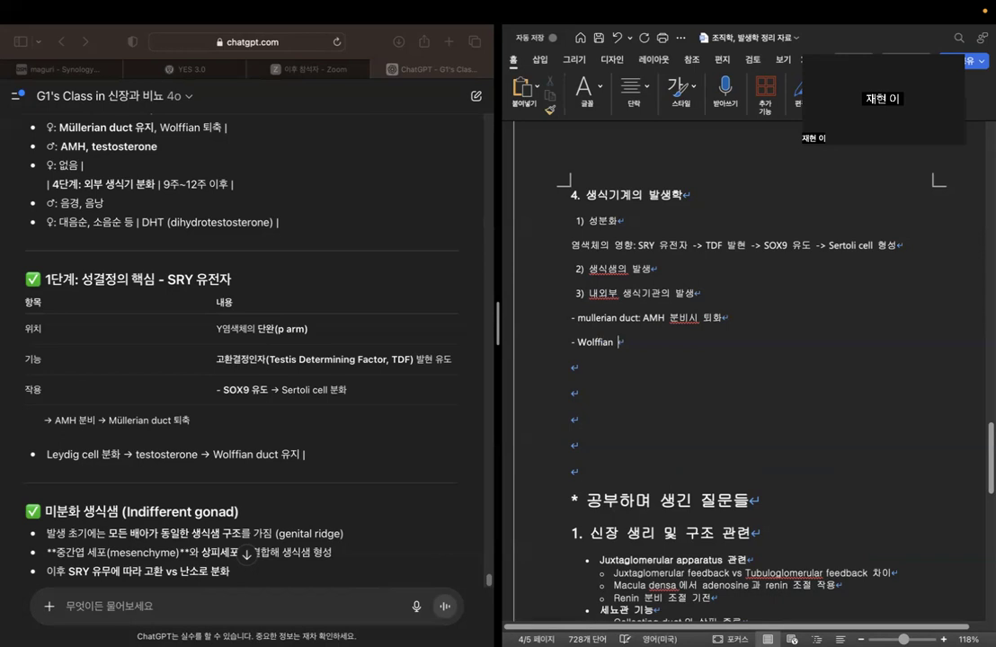
text(duct 느ㄴ)
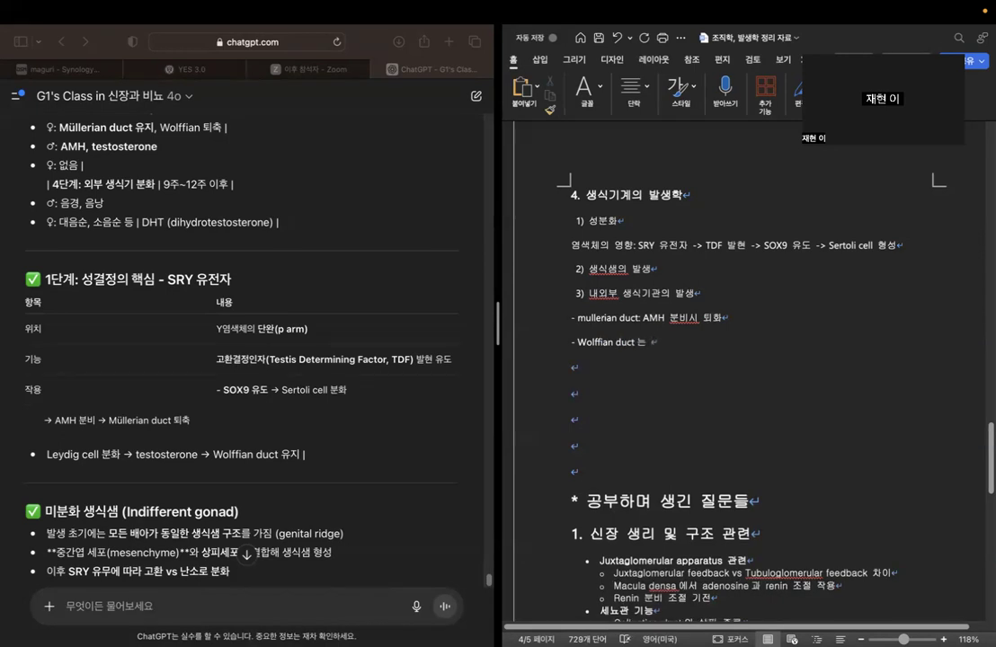
Complete the Wolffian duct line with ": testosterone 분비시 유지".
key(BackSpace)
key(BackSpace)
text(testosterone)
text(dp dml)
key(BackSpace)
key(BackSpace)
key(BackSpace)
key(BackSpace)
key(BackSpace)
key(BackSpace)
text(부)
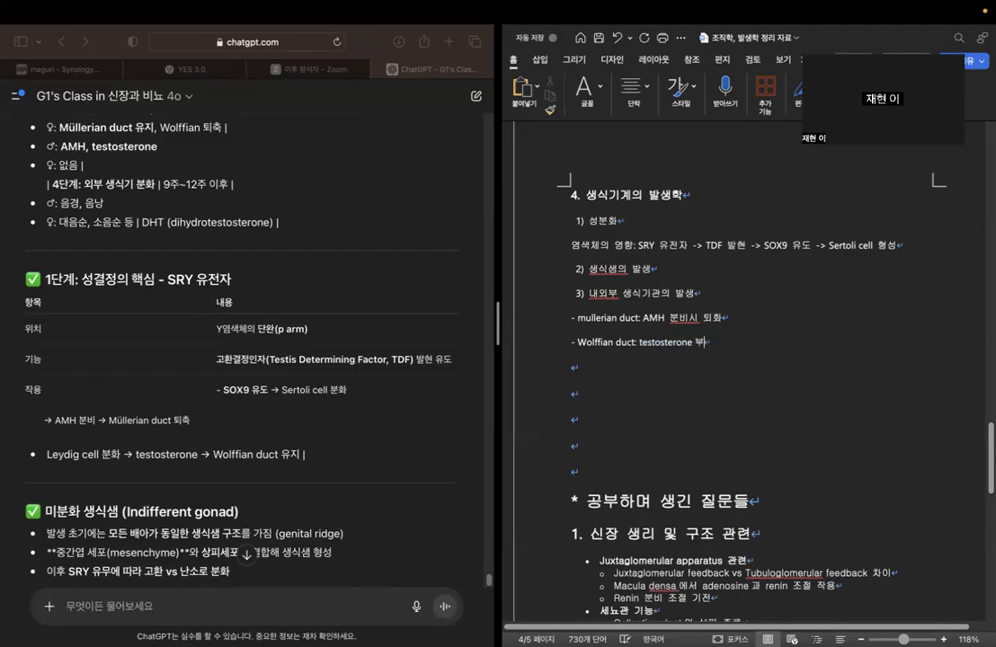
text(ㄴ비시 유지)
Insert "고환 형성," before "Sertoli cell 형성" in the SRY gene line under 성분화.
scroll(270, 352, down, 2)
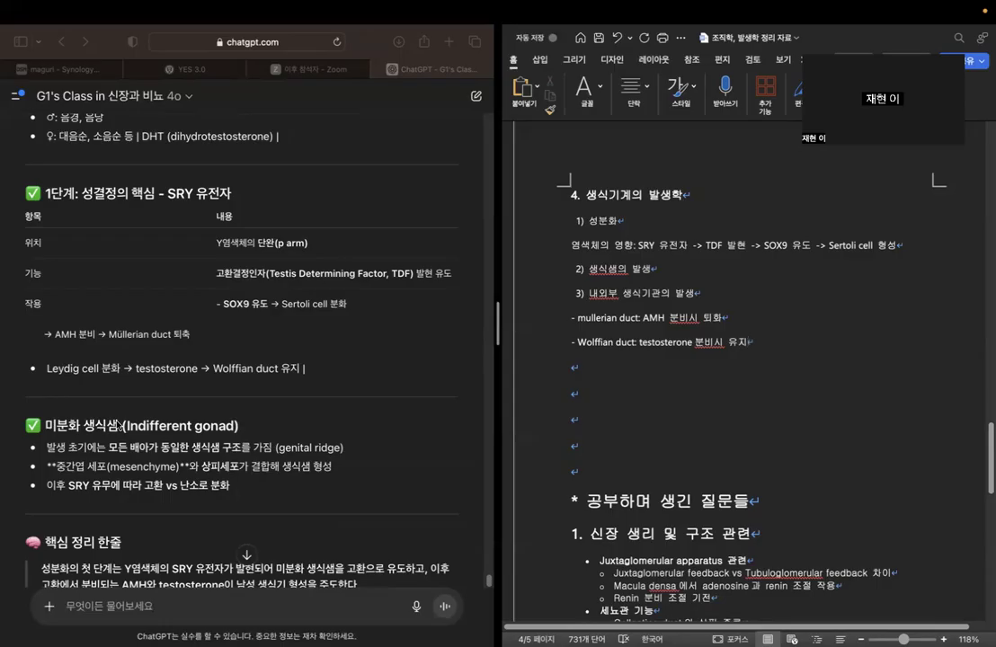
click(71, 485)
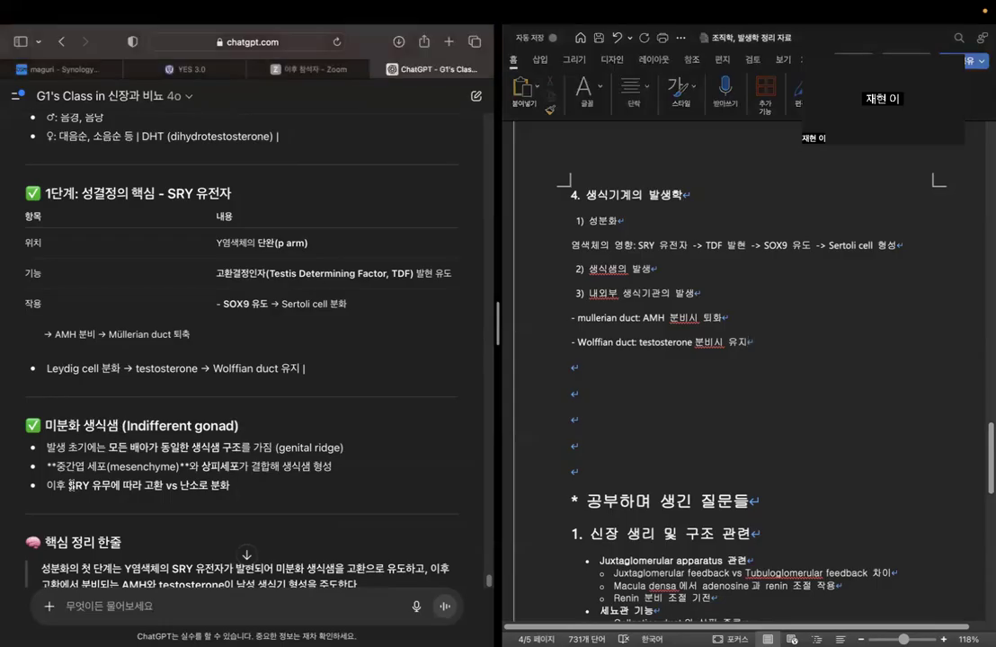
click(828, 244)
click(737, 245)
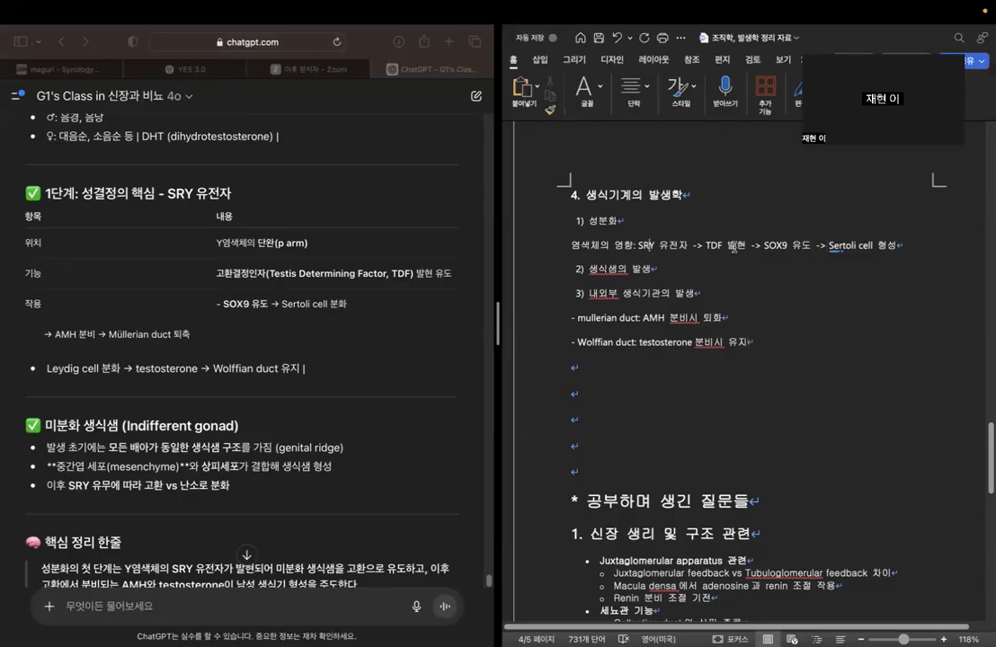
click(842, 255)
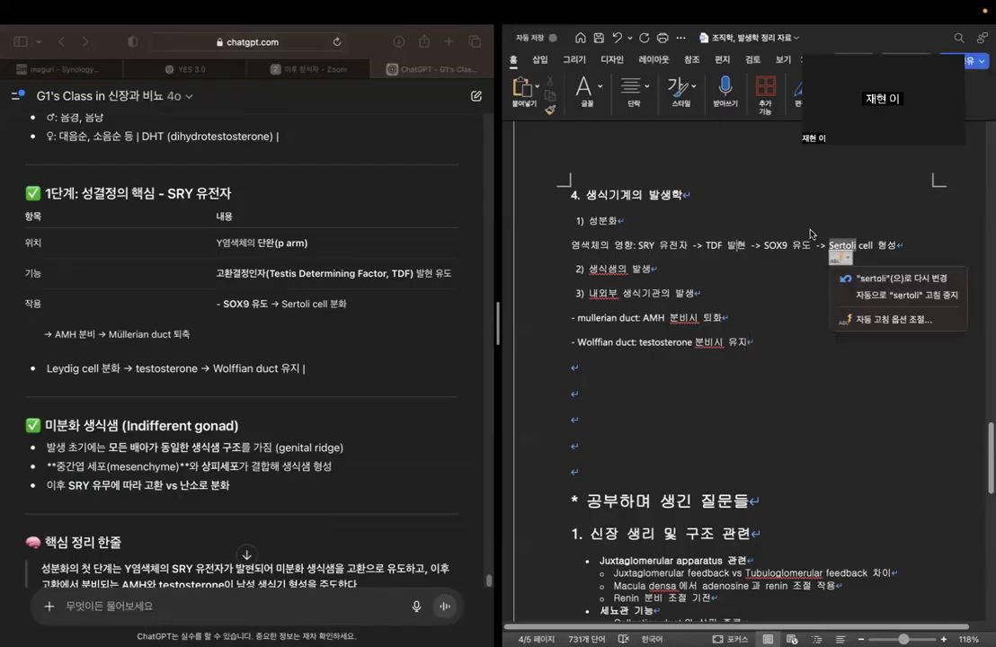
click(811, 267)
click(828, 247)
text(고환 여)
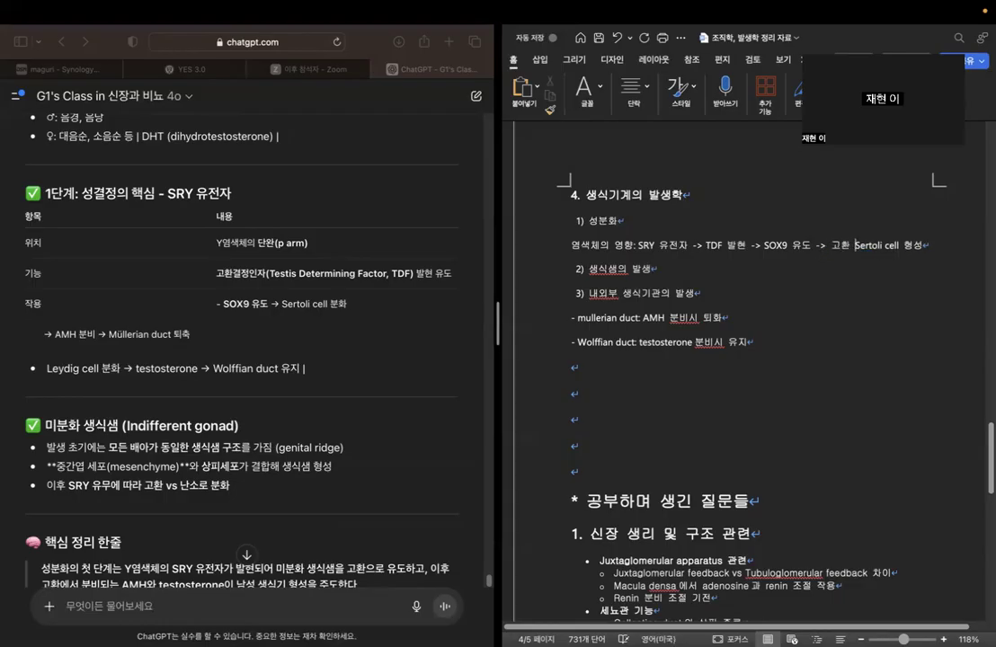
text(성,)
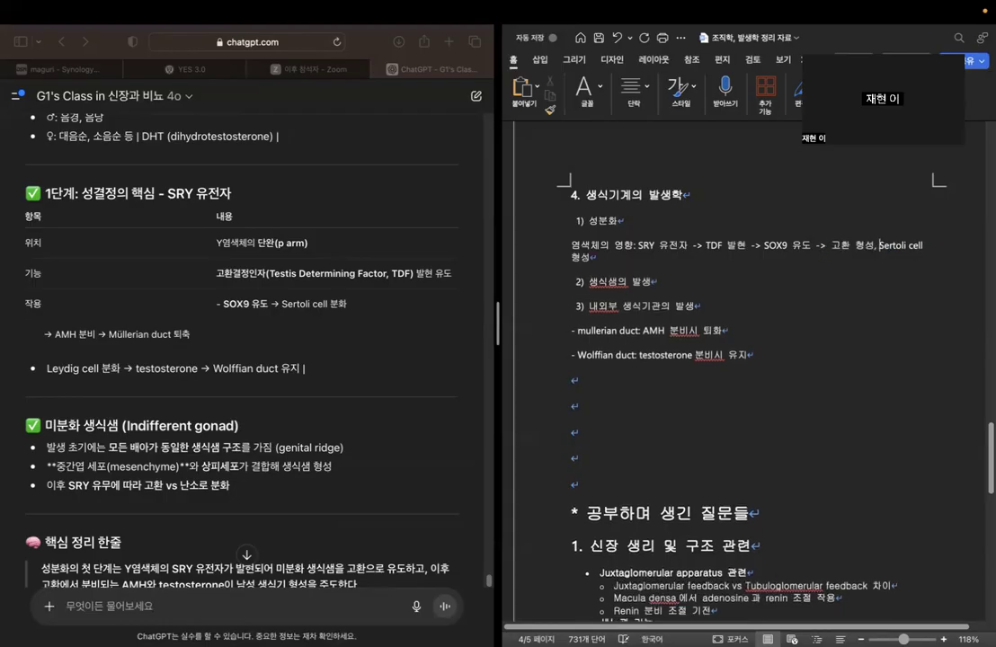
Examine the chatbot's staged sex differentiation summary, from the external genitalia and DHT lines to the one-line key summary.
scroll(270, 350, up, 5)
scroll(288, 367, up, 3)
scroll(289, 371, down, 8)
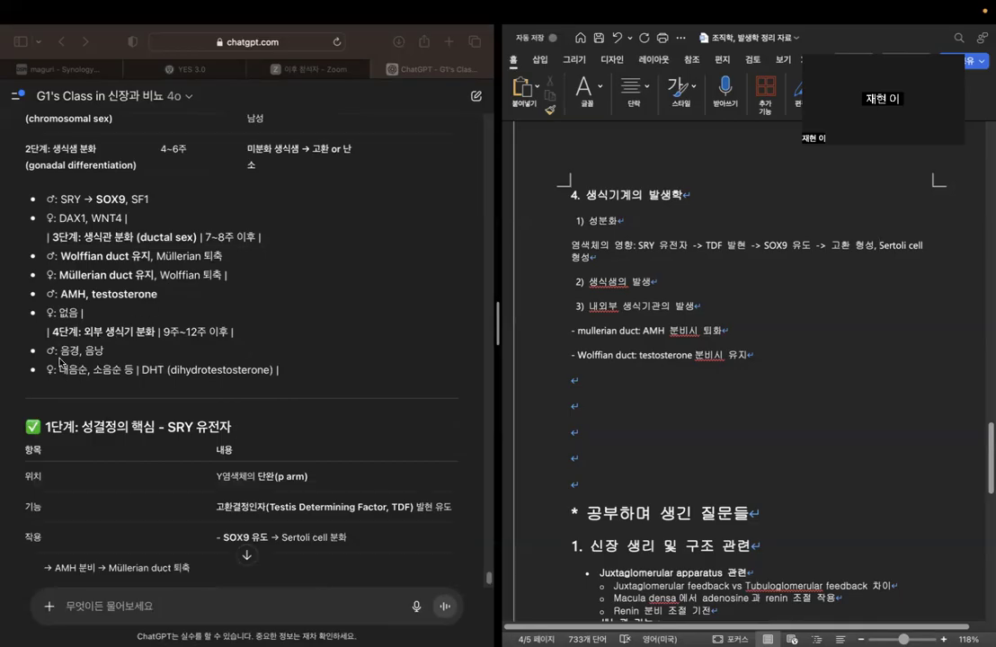
double_click(153, 369)
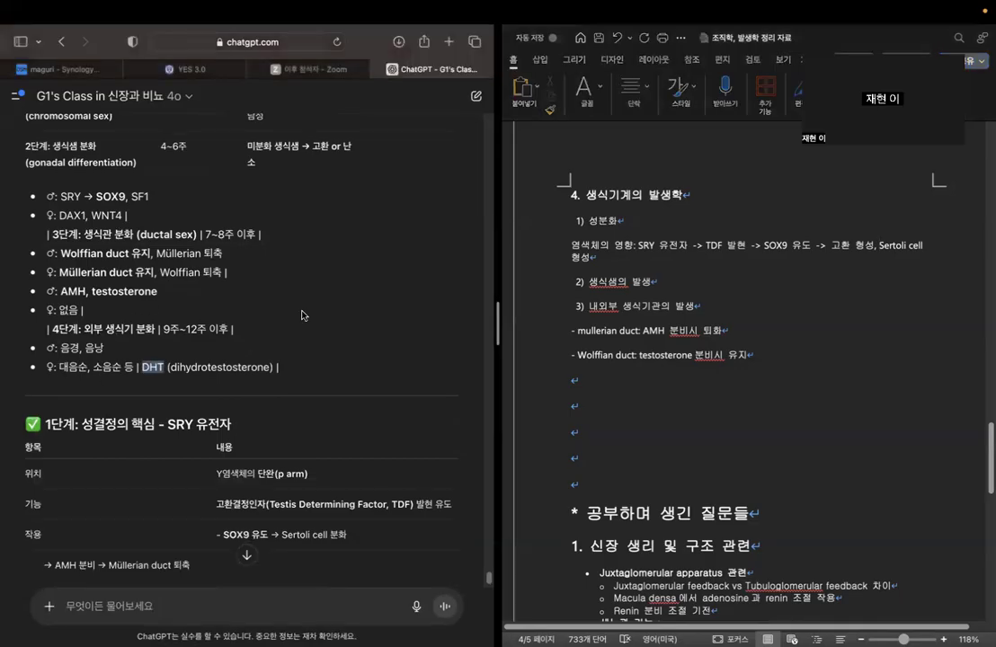
scroll(302, 316, down, 3)
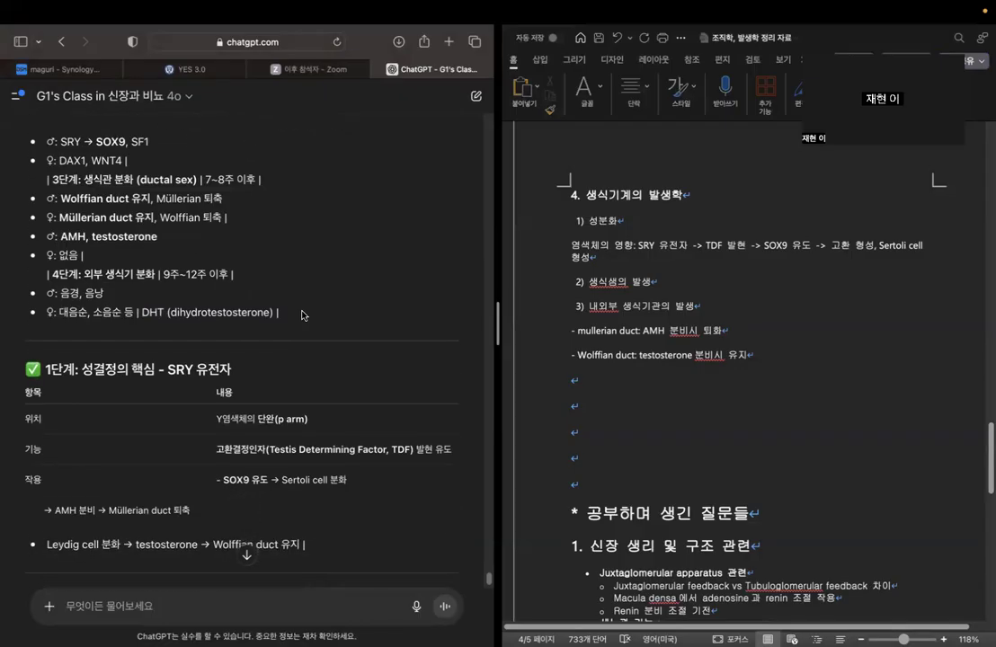
scroll(303, 316, down, 4)
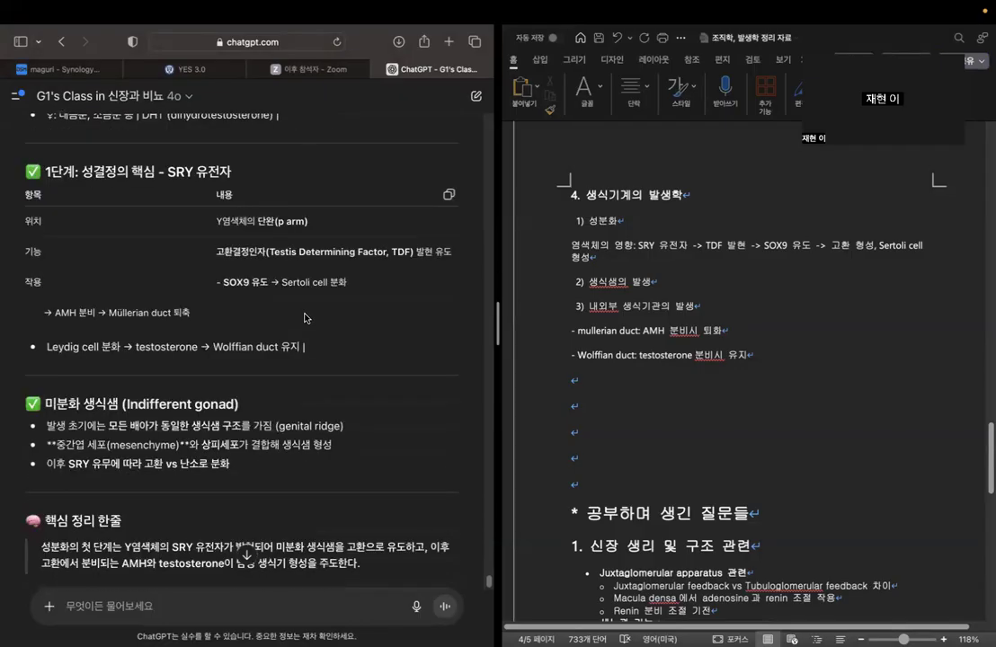
scroll(304, 317, down, 3)
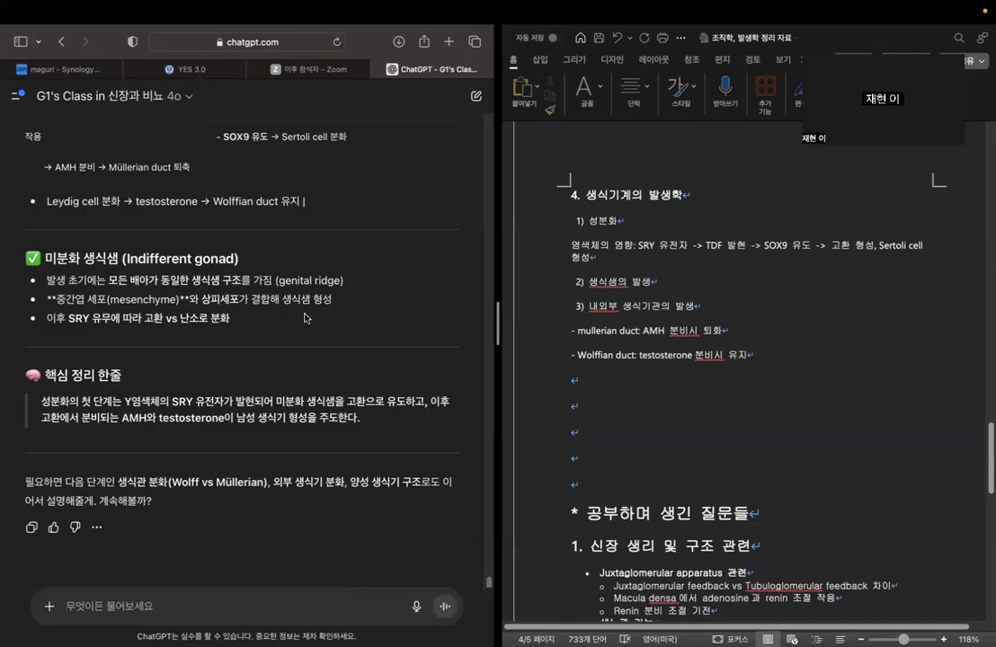
drag(63, 419, 421, 412)
Send the chatbot the request "딱 그걸 물어보려 했어. 생식샘 분화부터 시작해서 내외부 생식기관의 발생까지 설명해줘".
click(308, 573)
text(딱 그걸 물어보려 해)
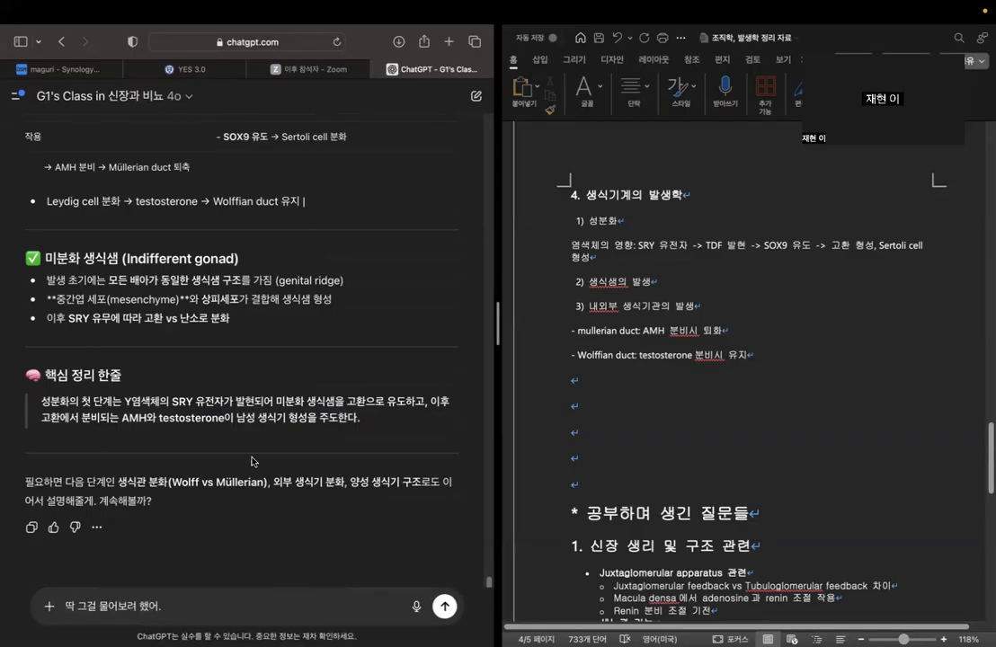
text(생식샘 분화부터 시작해세)
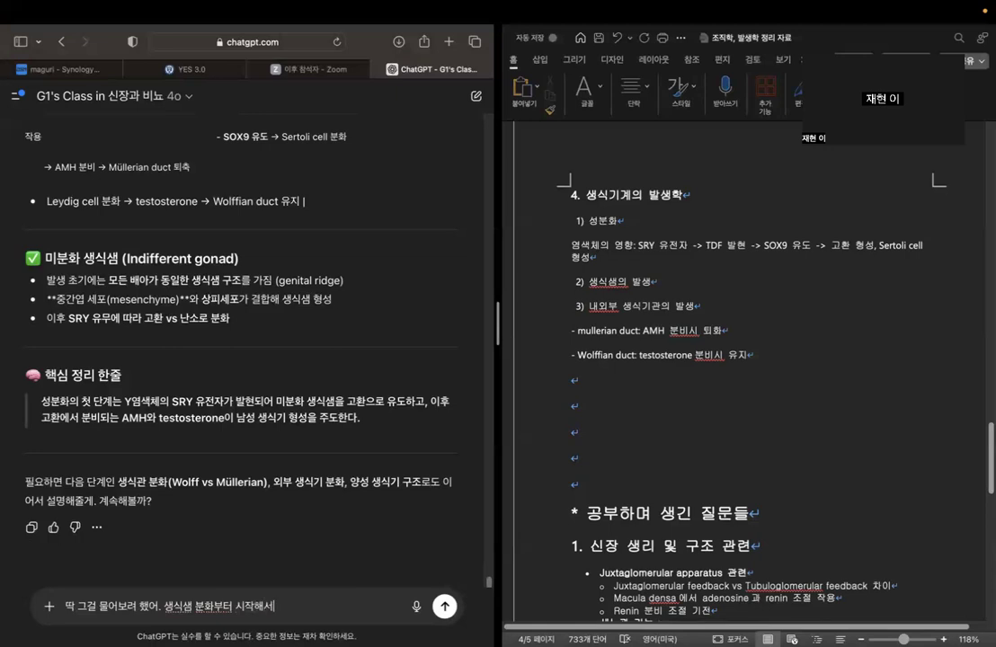
key(BackSpace)
text(서 내외부 생식기관의)
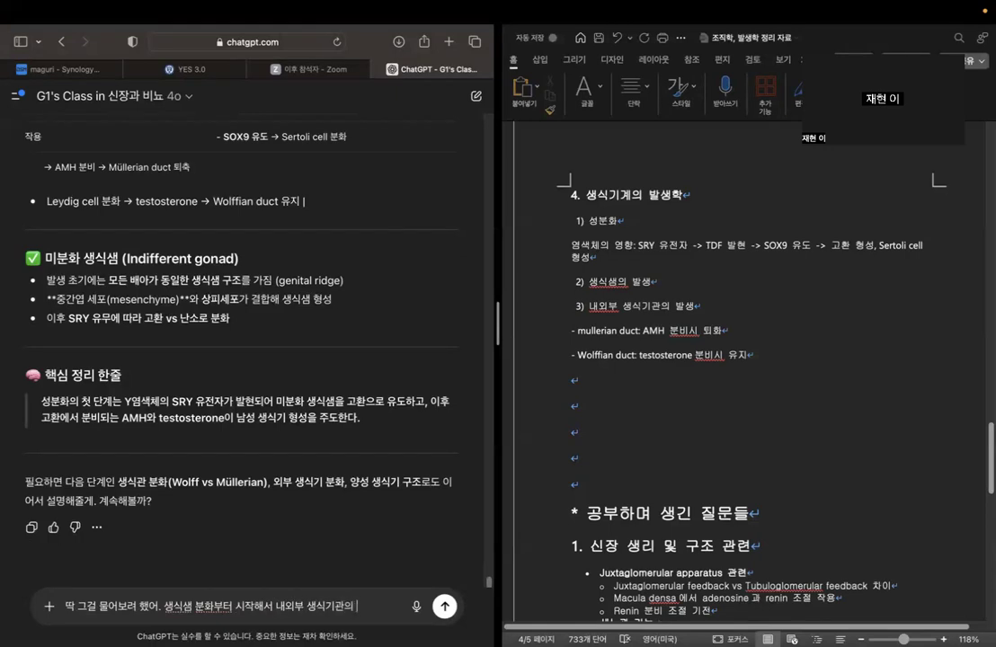
text( 발생까지 설)
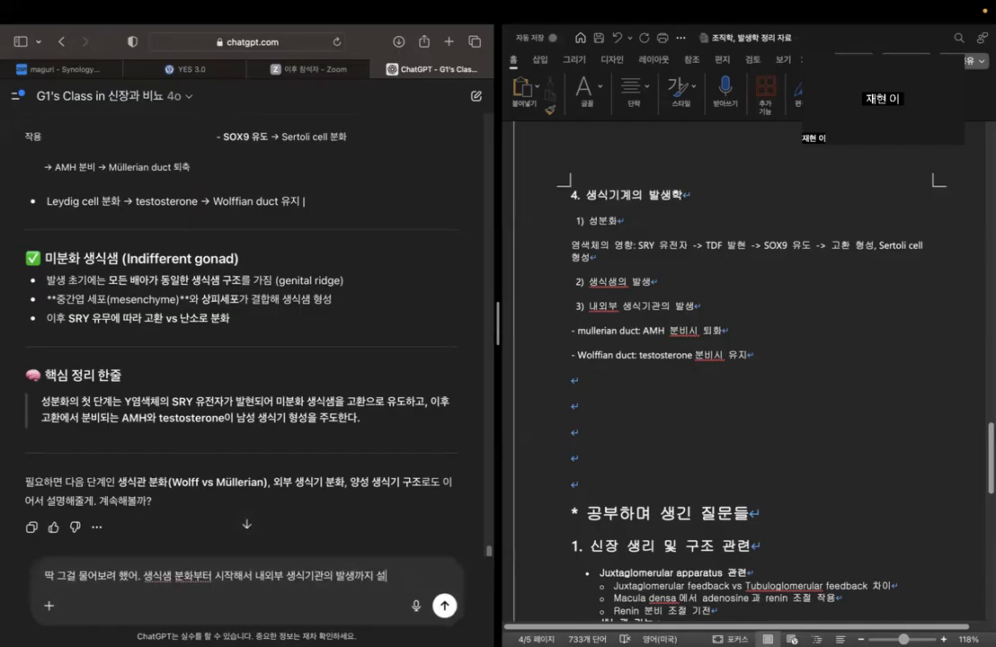
text(명해줘)
key(Return)
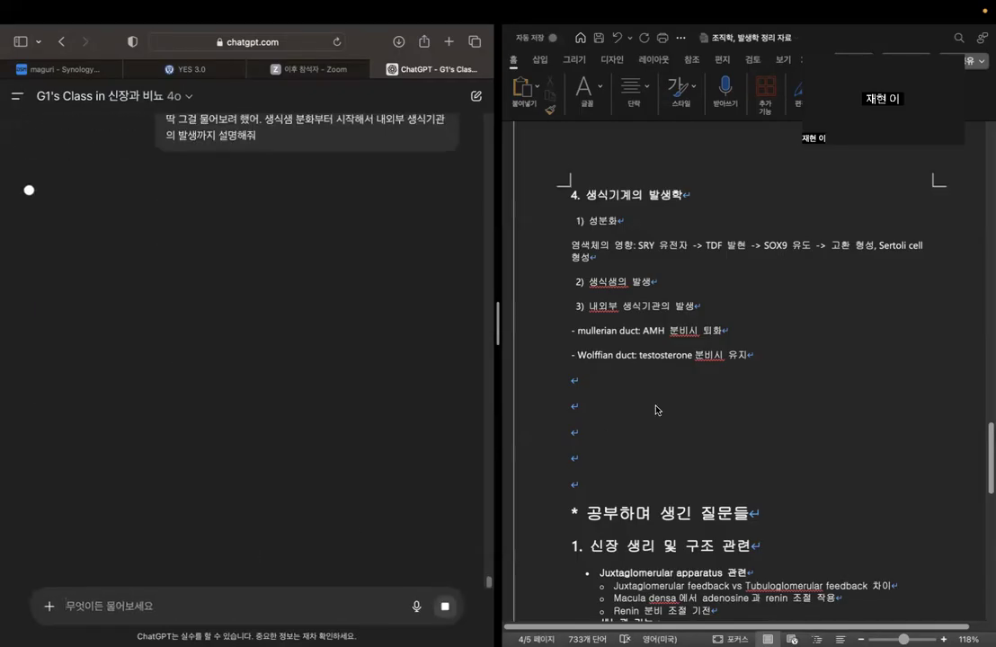
Delete the surplus blank lines above the "* 공부하며 생긴 질문들" heading, leaving one.
click(686, 289)
click(701, 286)
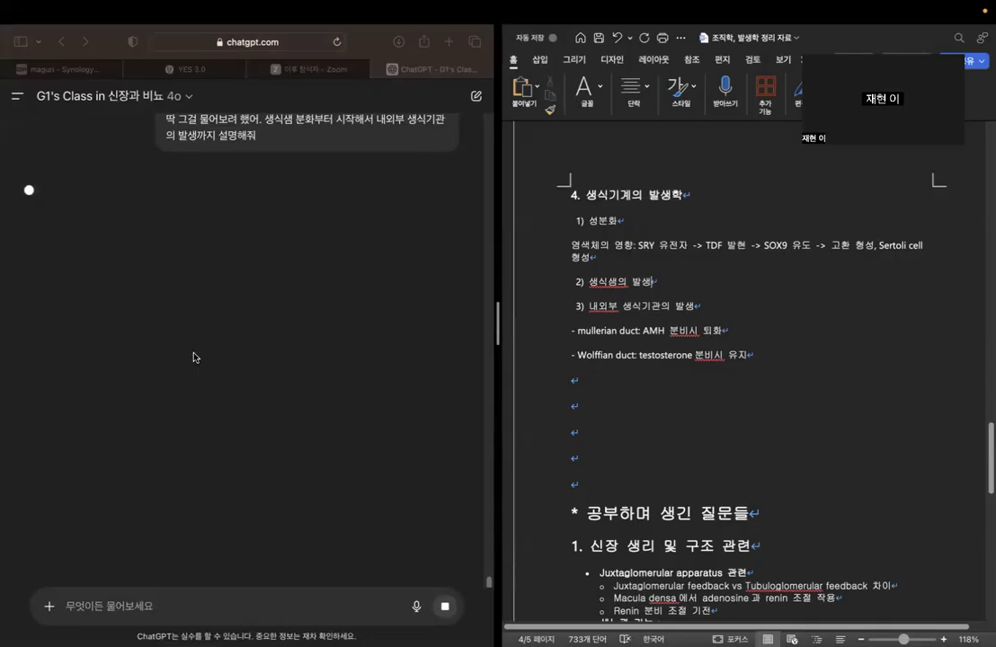
click(604, 491)
key(BackSpace)
key(BackSpace)
key(BackSpace)
key(BackSpace)
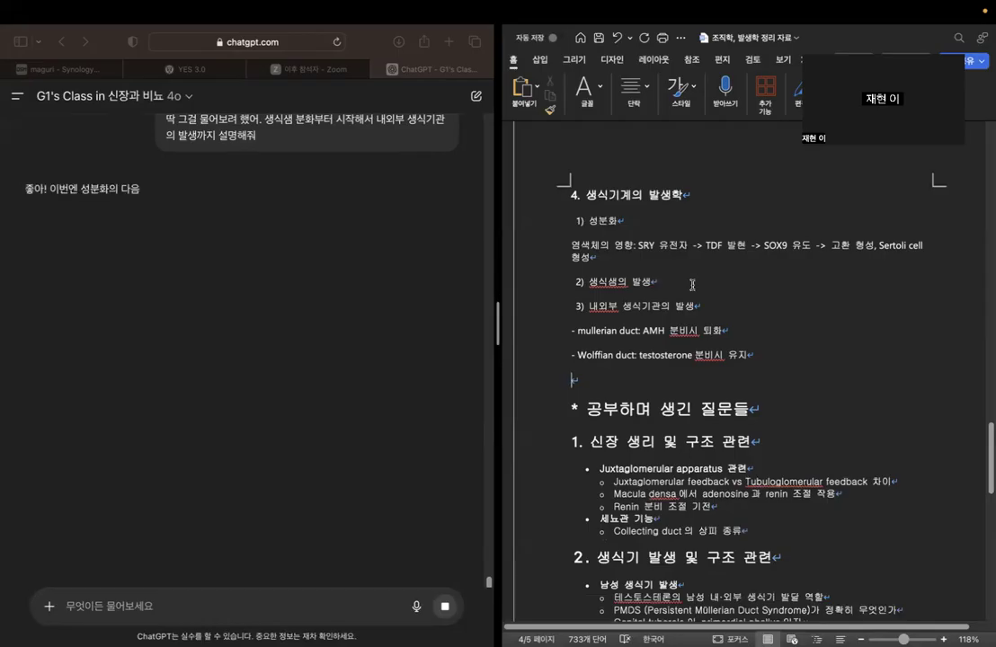
Add a hyphen line under the 생식샘의 발생 item and examine the chatbot's section on gonadal differentiation.
click(572, 306)
key(Return)
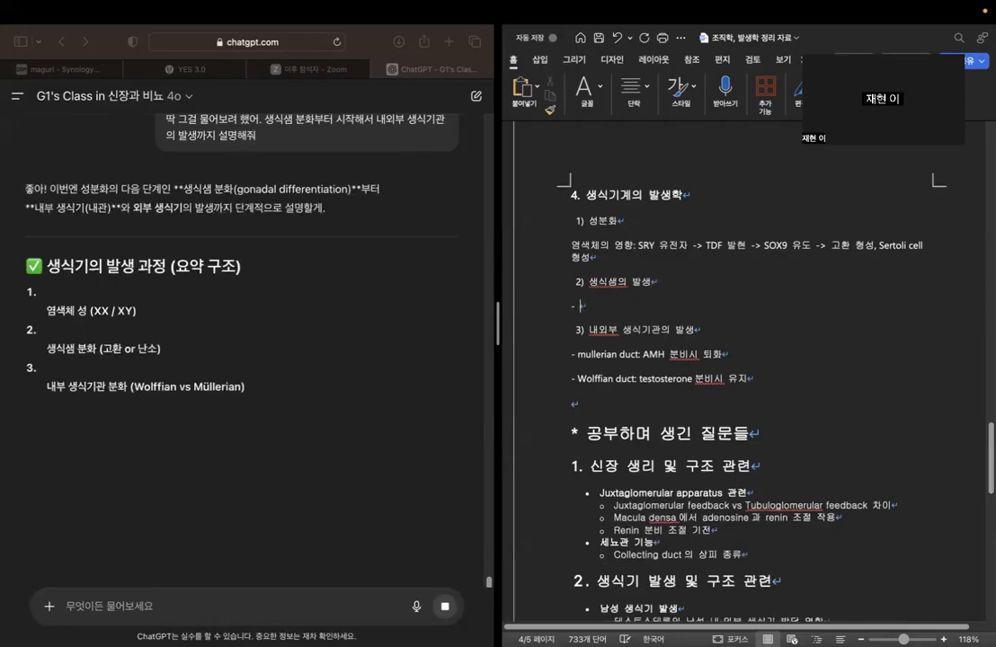
text(-)
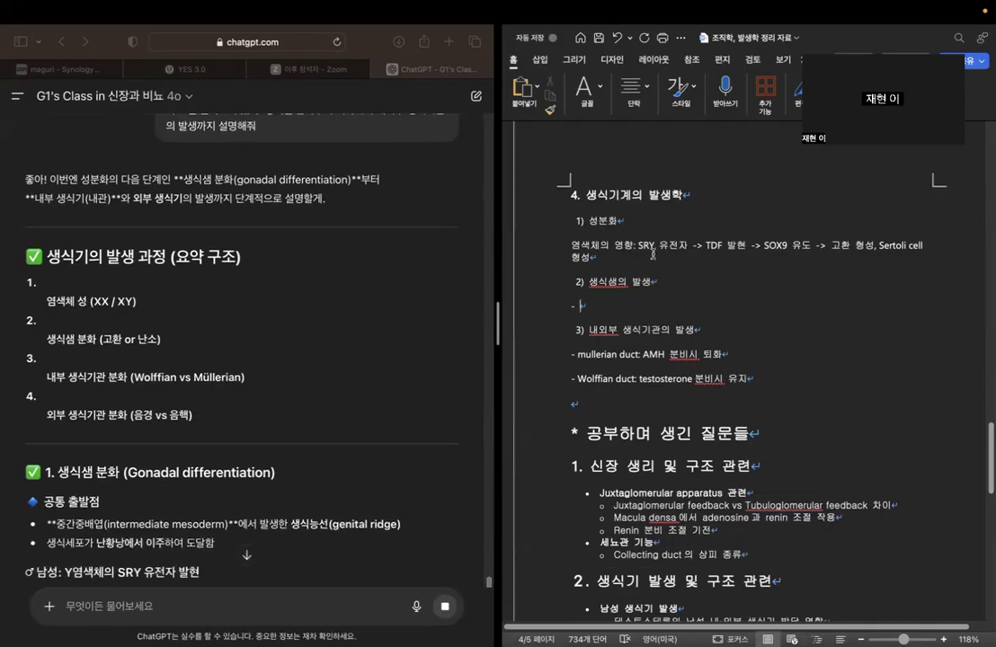
scroll(228, 315, down, 2)
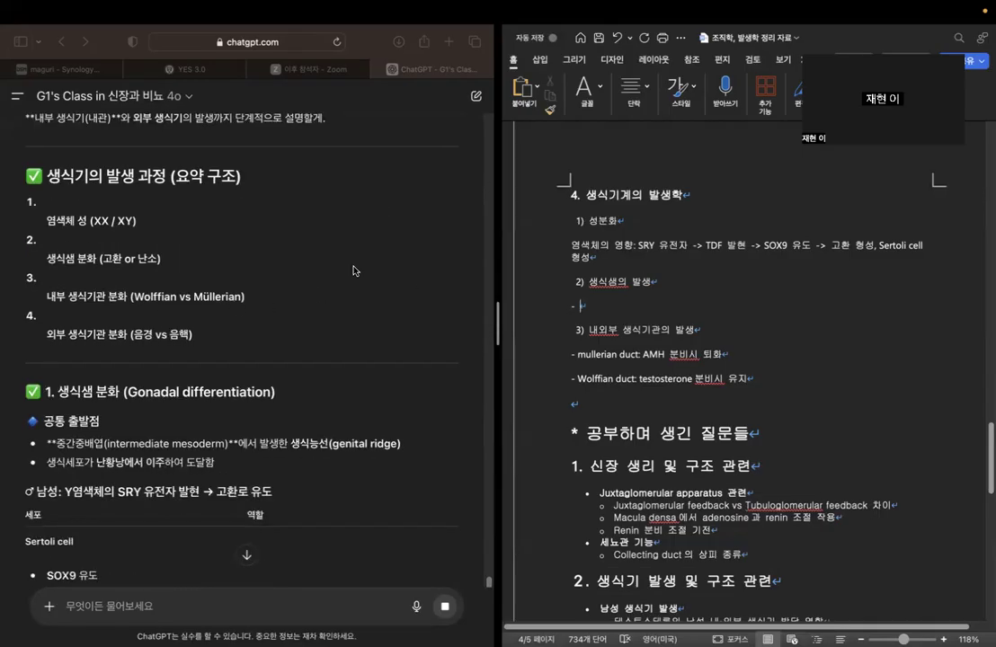
scroll(353, 270, down, 2)
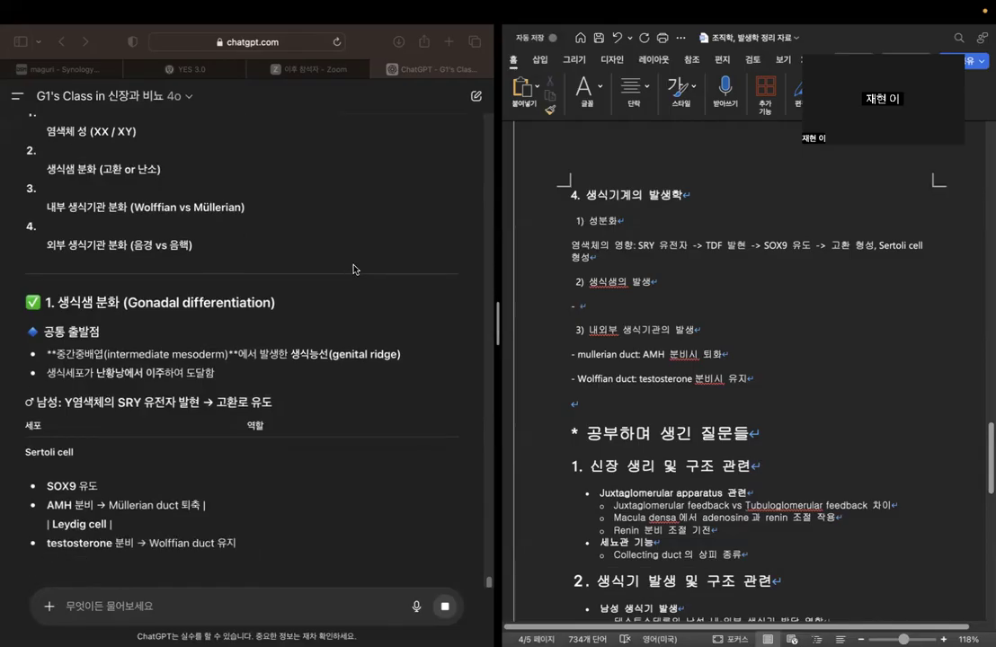
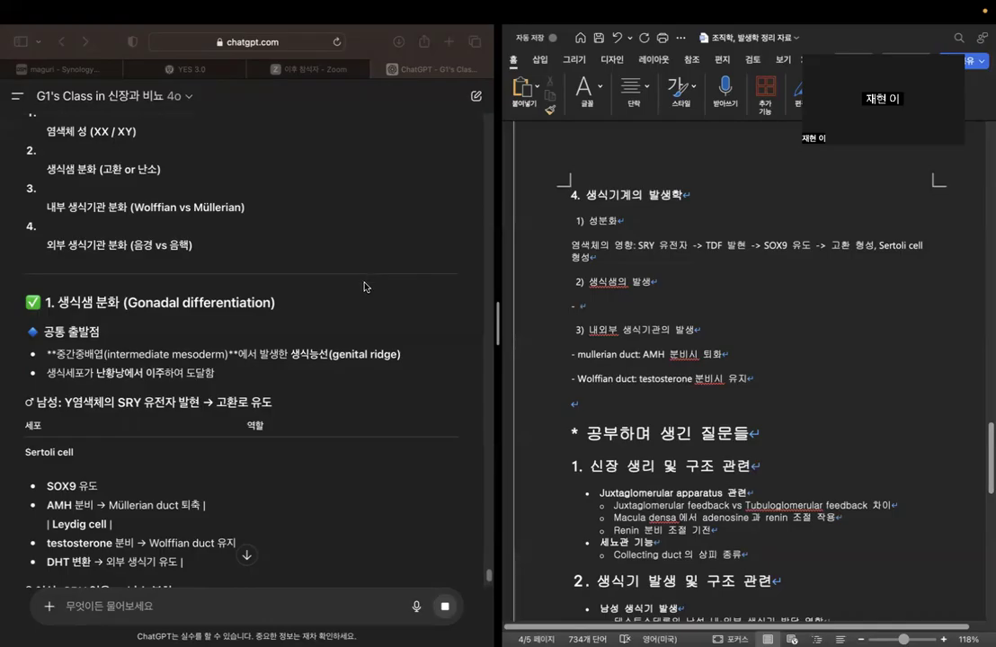
Examine the gonadal differentiation section in ChatGPT's answer, comparing the male SRY pathway and the Sertoli and Leydig cell roles with the notes.
scroll(306, 310, down, 2)
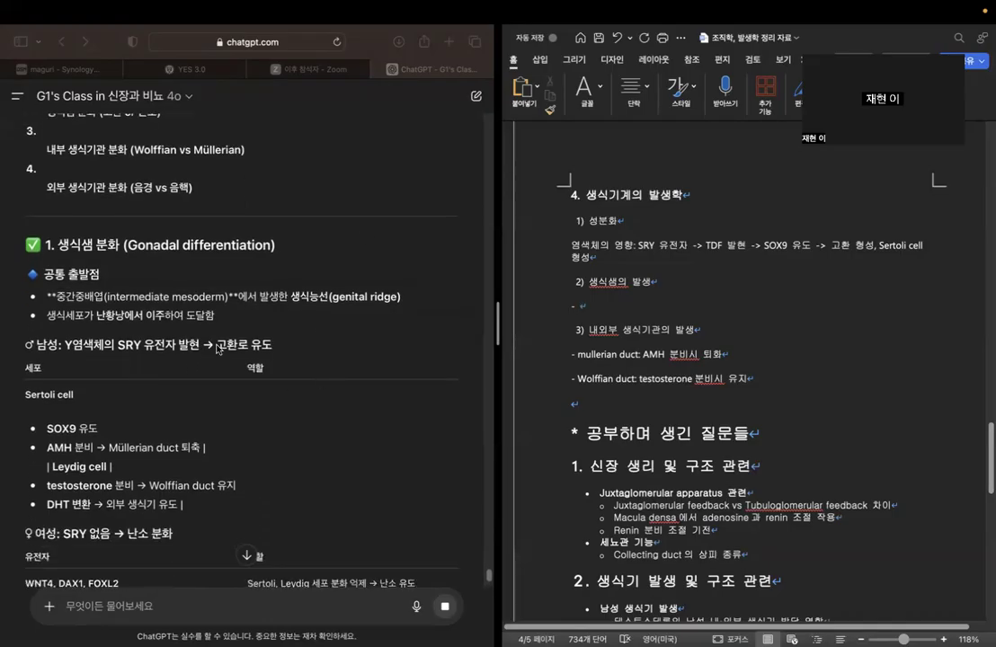
click(191, 304)
drag(130, 345, 204, 349)
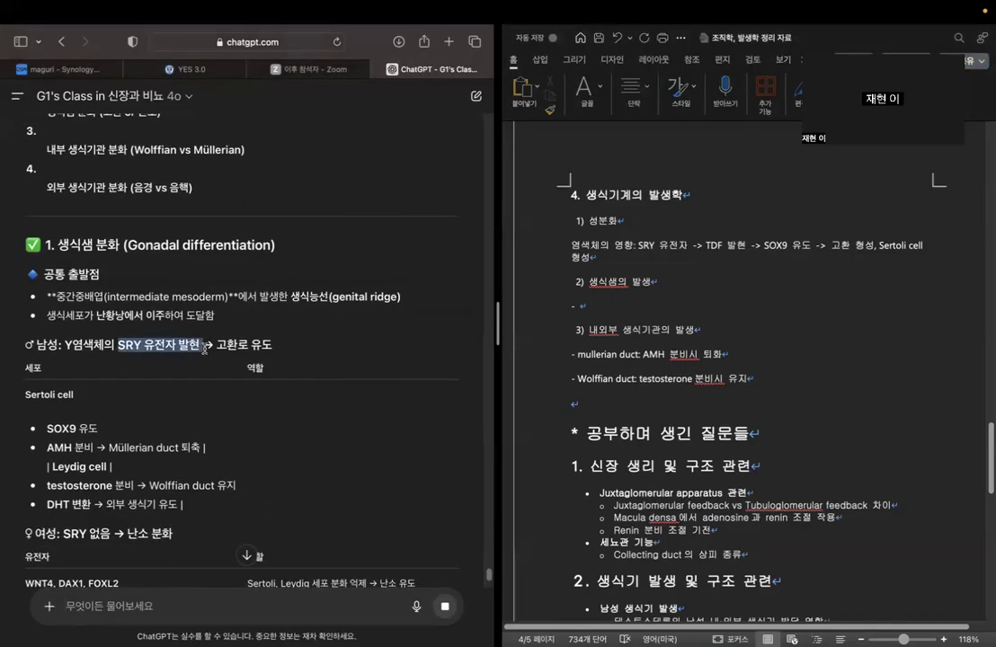
click(771, 244)
drag(762, 244, 815, 246)
click(236, 339)
drag(227, 345, 315, 352)
click(334, 329)
scroll(302, 384, down, 5)
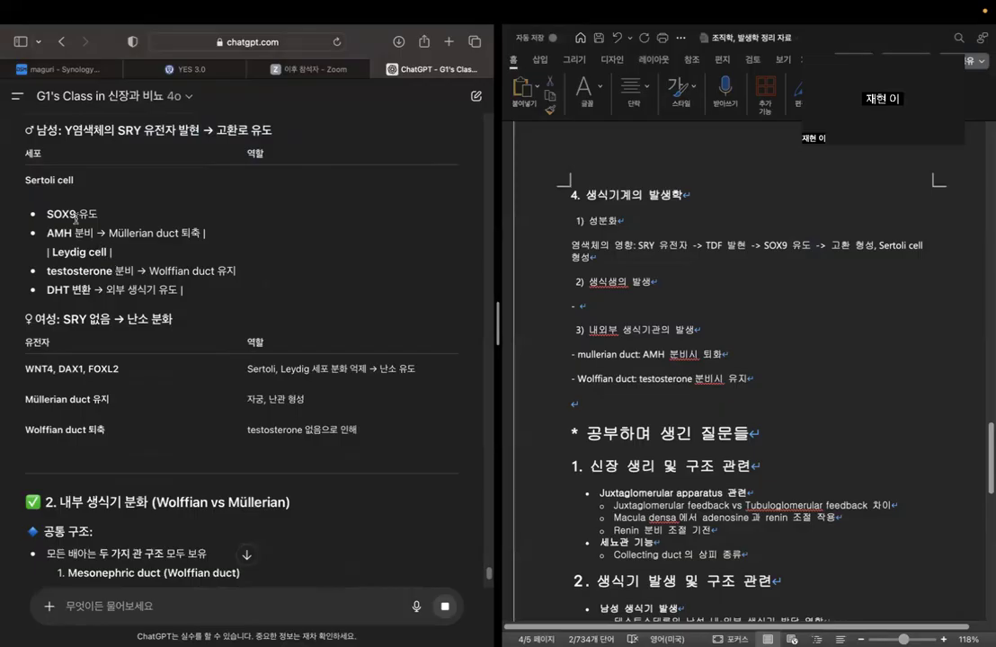
drag(46, 235, 214, 250)
click(214, 250)
drag(45, 294, 200, 295)
Add the bullet "- 외부생식기: DHT 에 의해 남성 외부생식기 유도" below the Wolffian duct line in the Word notes.
click(744, 355)
click(755, 378)
key(Return)
text(-와부)
key(BackSpace)
key(BackSpace)
text(외부생식기:)
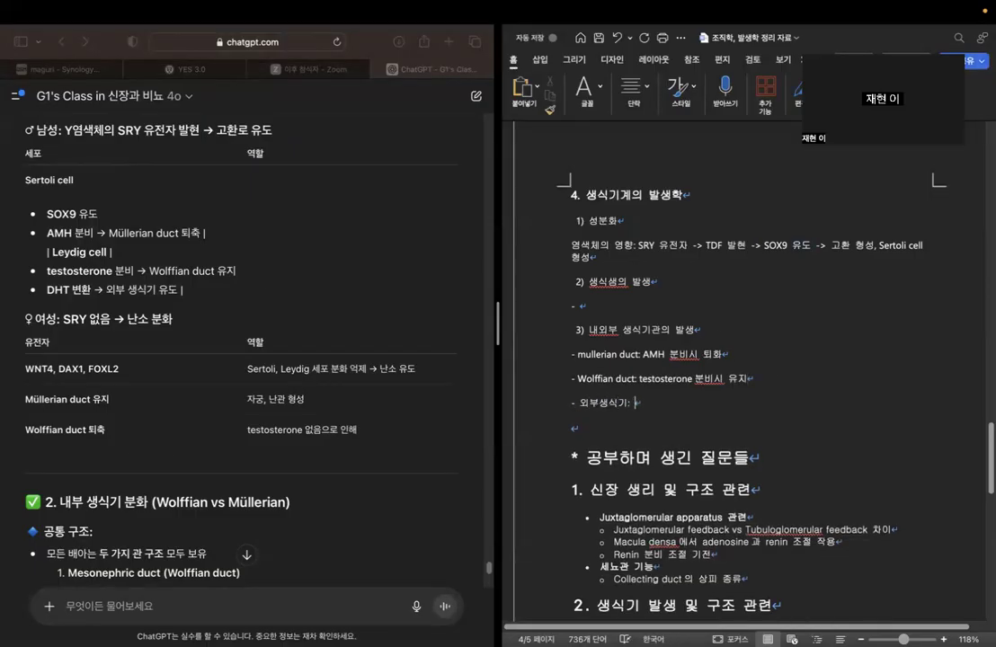
key(Caps_Lock)
text(: DHT 에 의해 남성 외부생식기 유도)
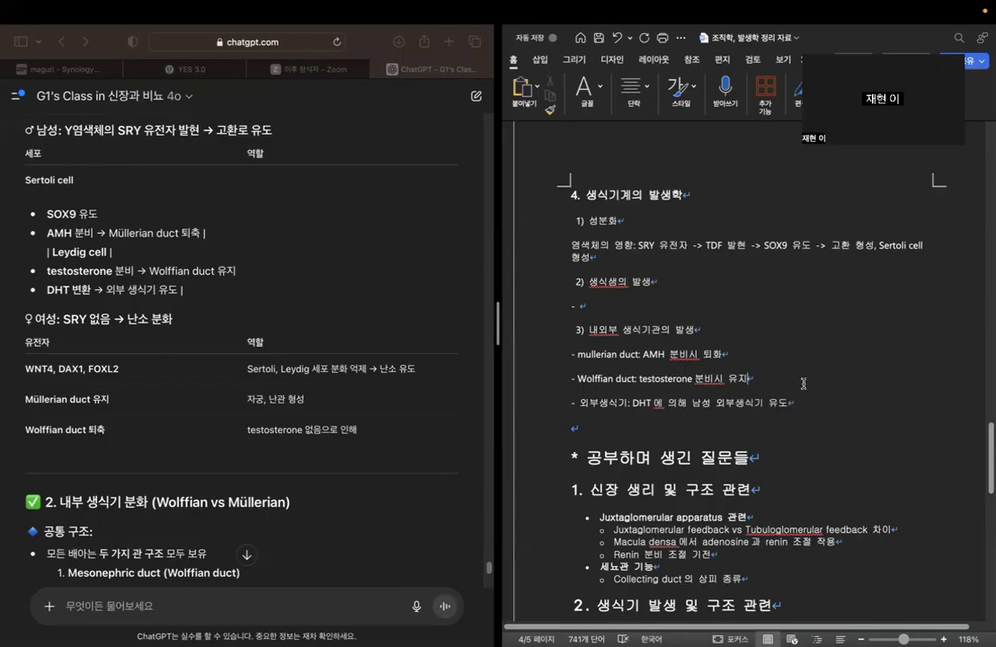
click(841, 387)
Examine ChatGPT's internal genital differentiation section, from the two shared ducts to the male and female structures, up to the external genitalia heading.
scroll(400, 308, down, 8)
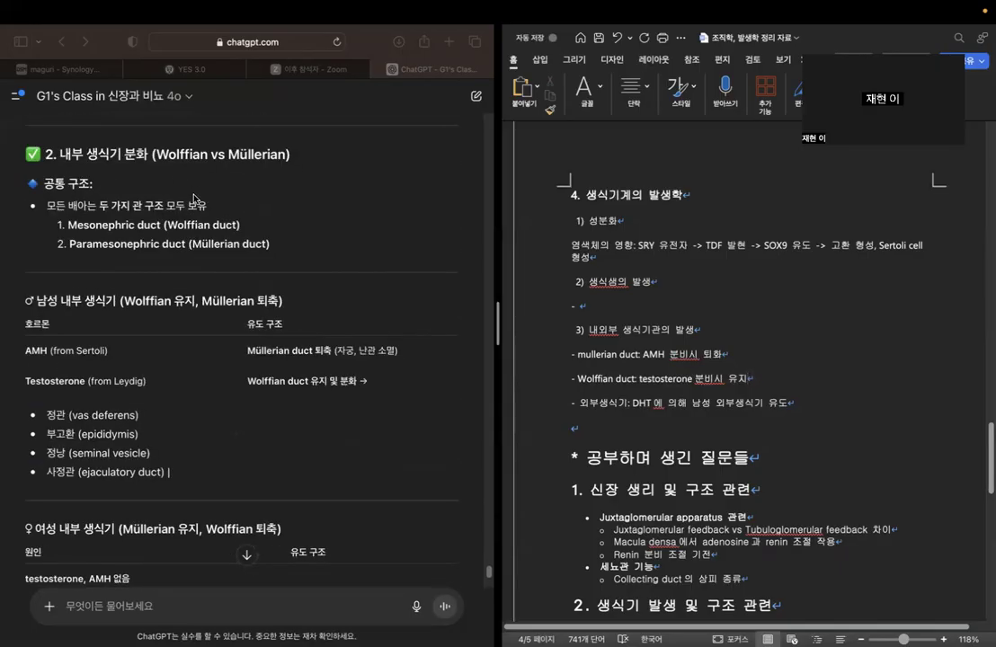
click(99, 205)
drag(101, 205, 282, 245)
click(287, 321)
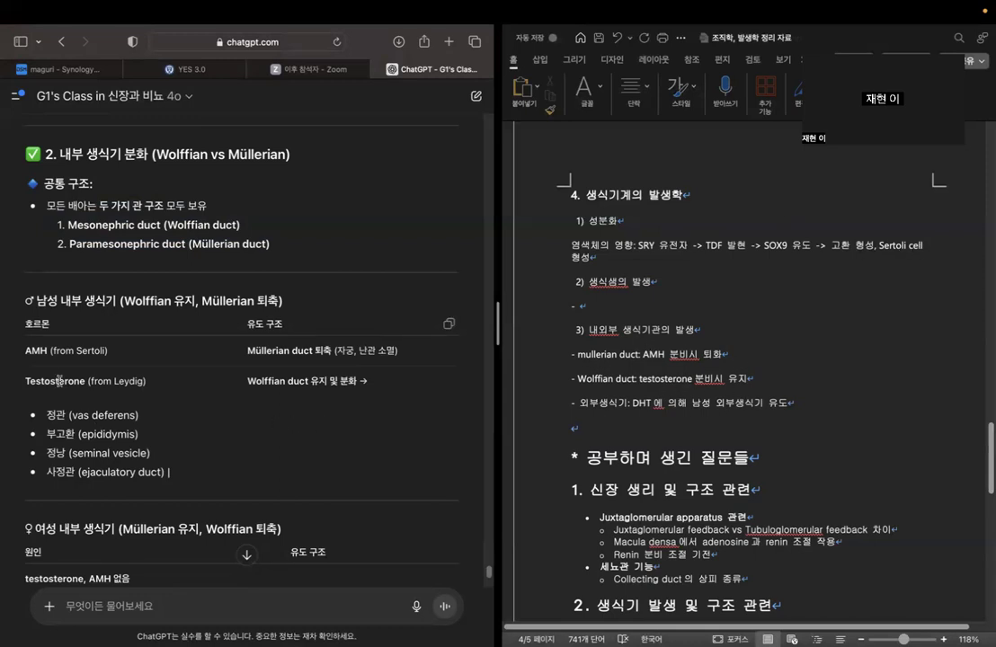
scroll(371, 276, down, 3)
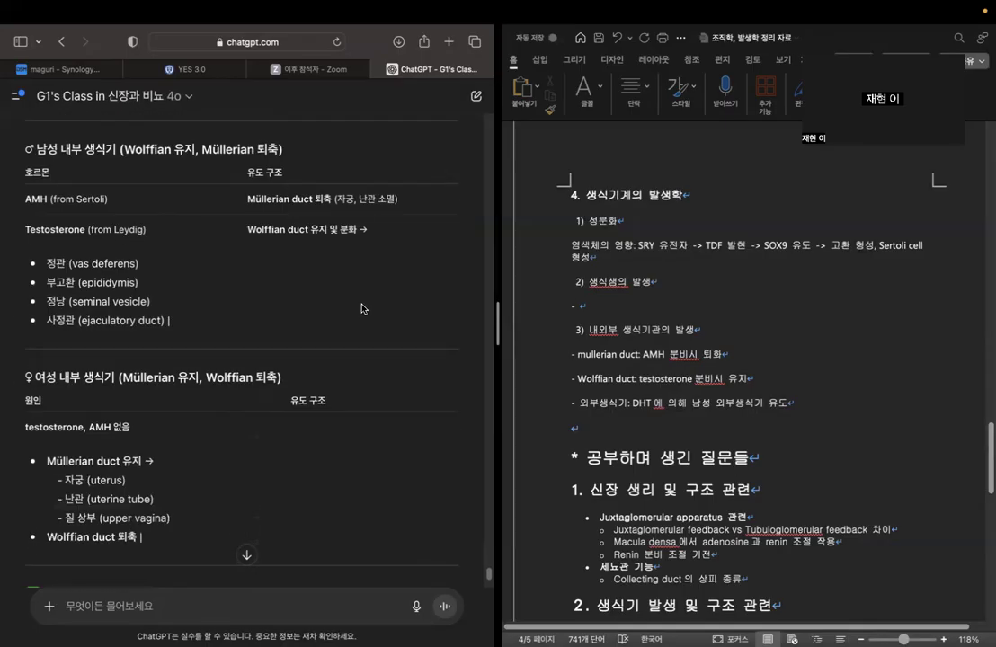
scroll(300, 310, down, 2)
scroll(299, 319, down, 5)
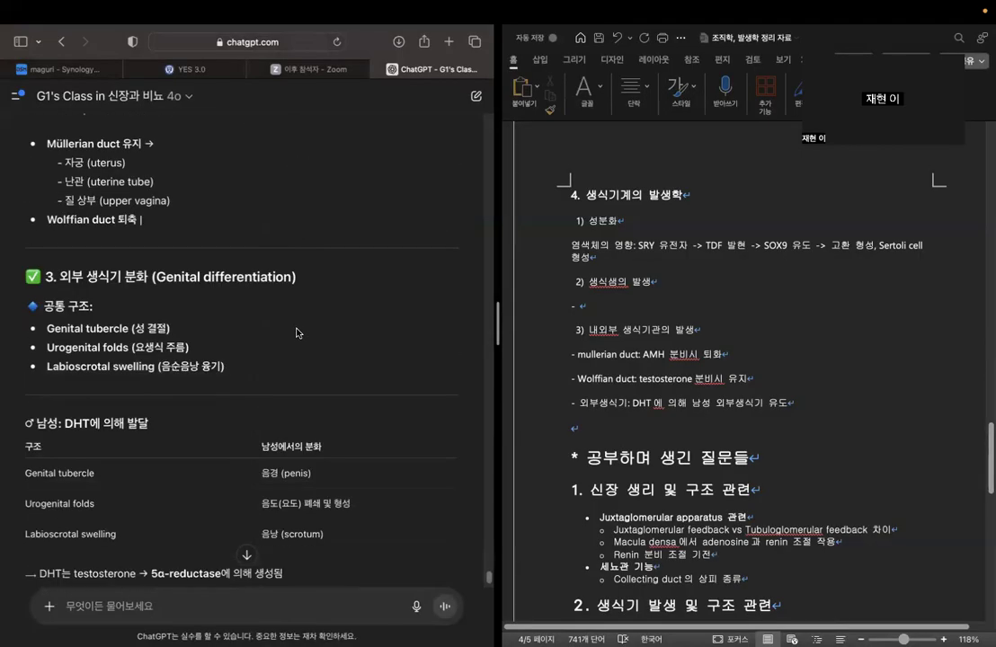
scroll(298, 332, down, 3)
drag(55, 150, 294, 159)
click(307, 243)
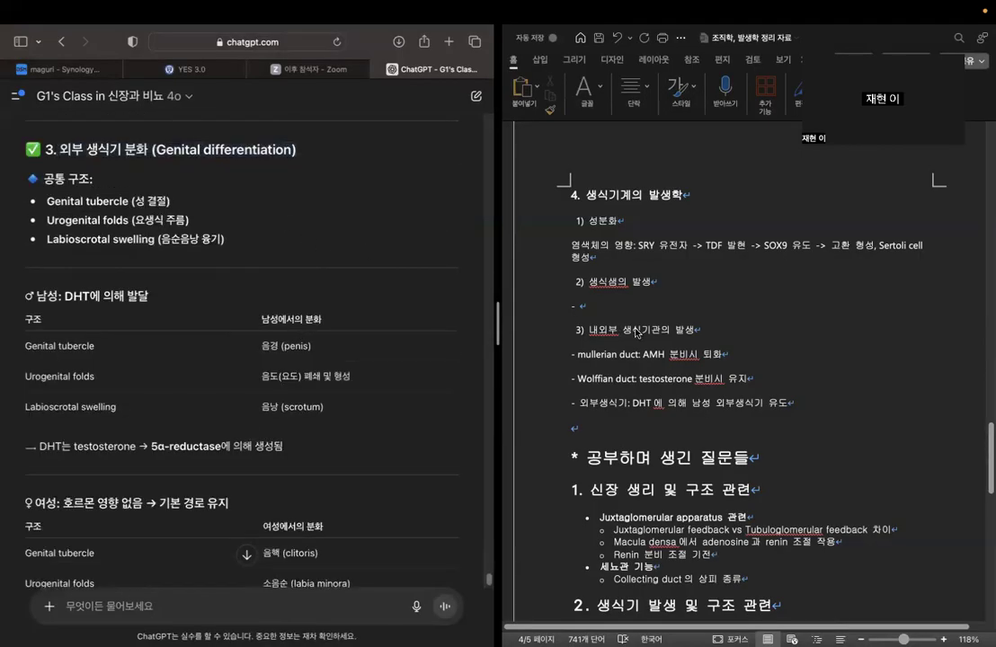
Fill the empty bullet under "2) 생식샘의 발생" with "염색체의 영향으로 결정".
click(693, 308)
scroll(236, 320, up, 10)
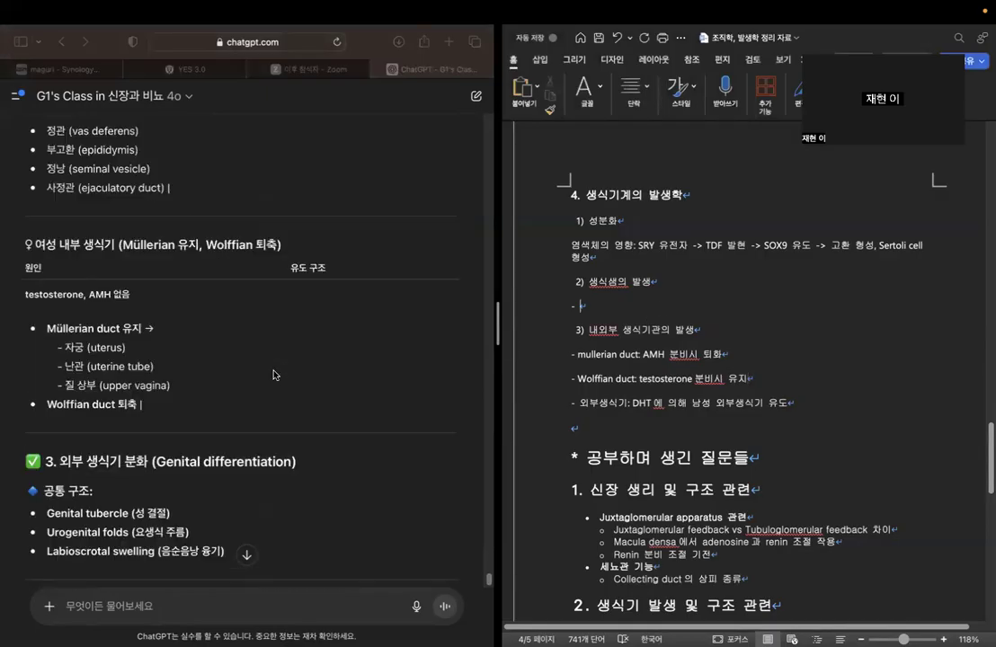
scroll(284, 375, up, 10)
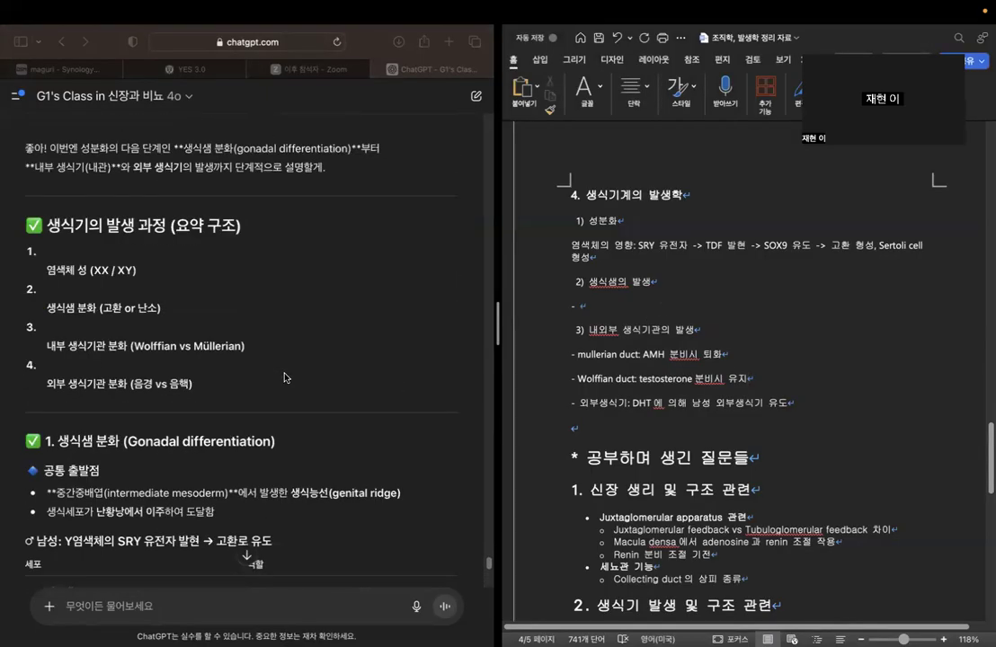
scroll(284, 379, down, 5)
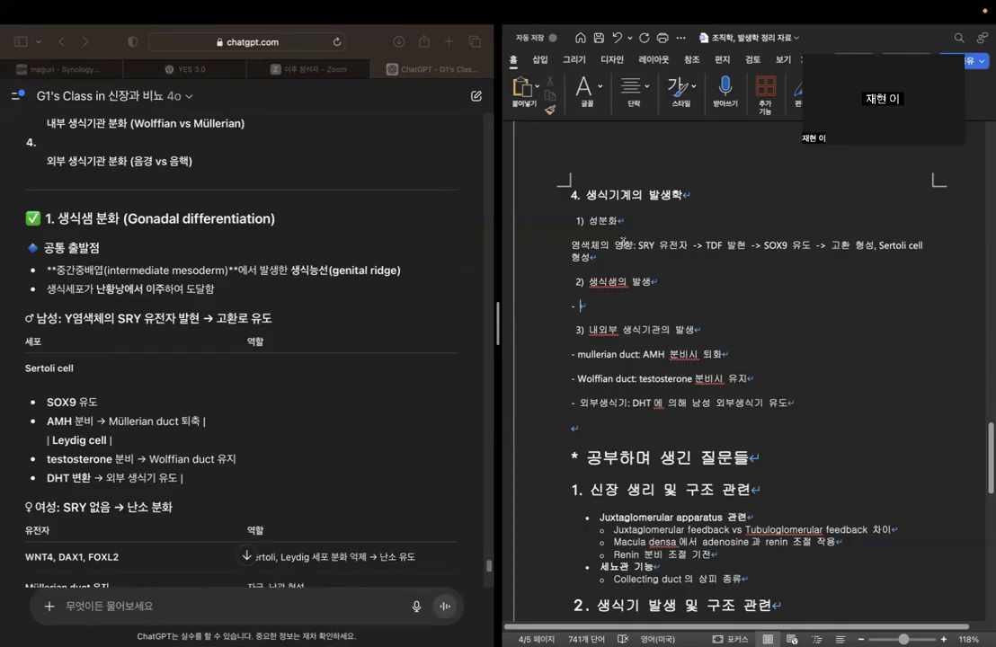
text(염색체의 열)
text(향을)
text(로 결정)
Insert a blank line below the 외부생식기 note and append "/" to the end of that note.
scroll(815, 356, down, 2)
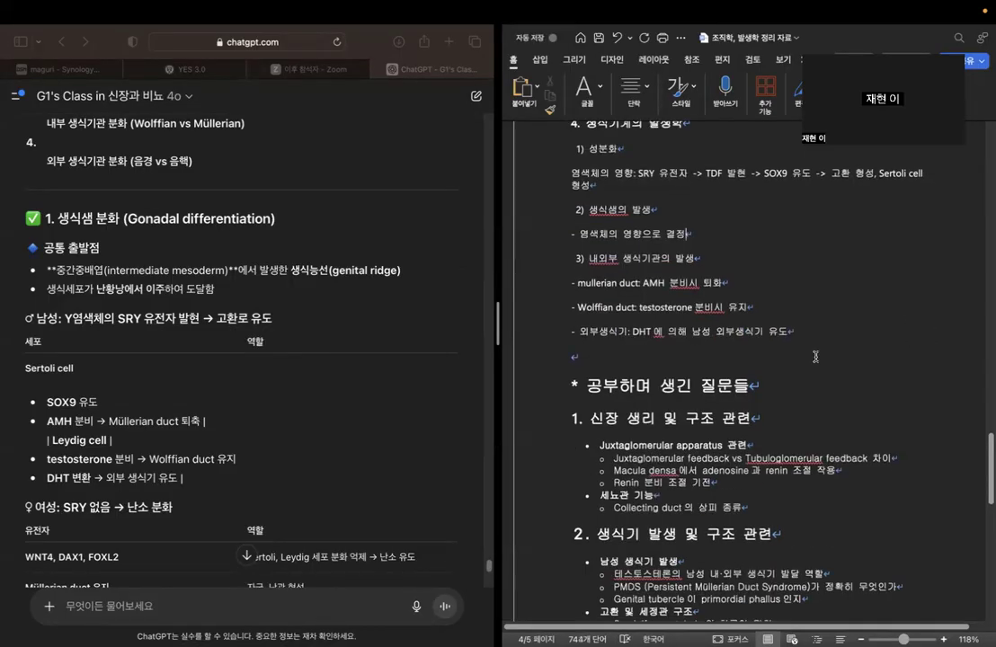
click(835, 334)
key(Return)
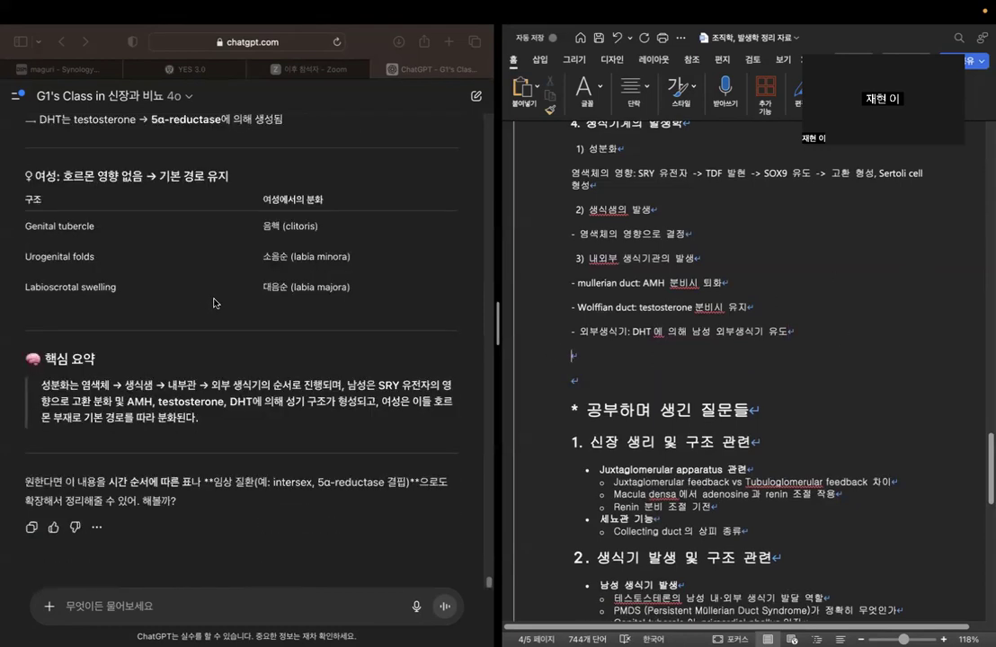
click(813, 333)
text(/)
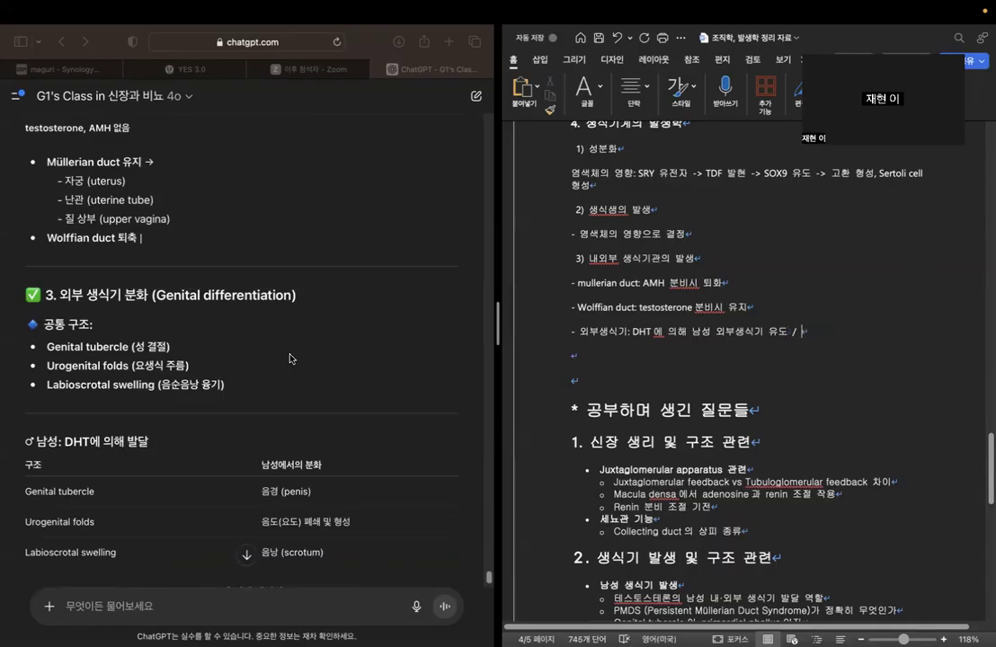
Examine the three common structures listed in ChatGPT's external genital differentiation section.
scroll(180, 287, down, 3)
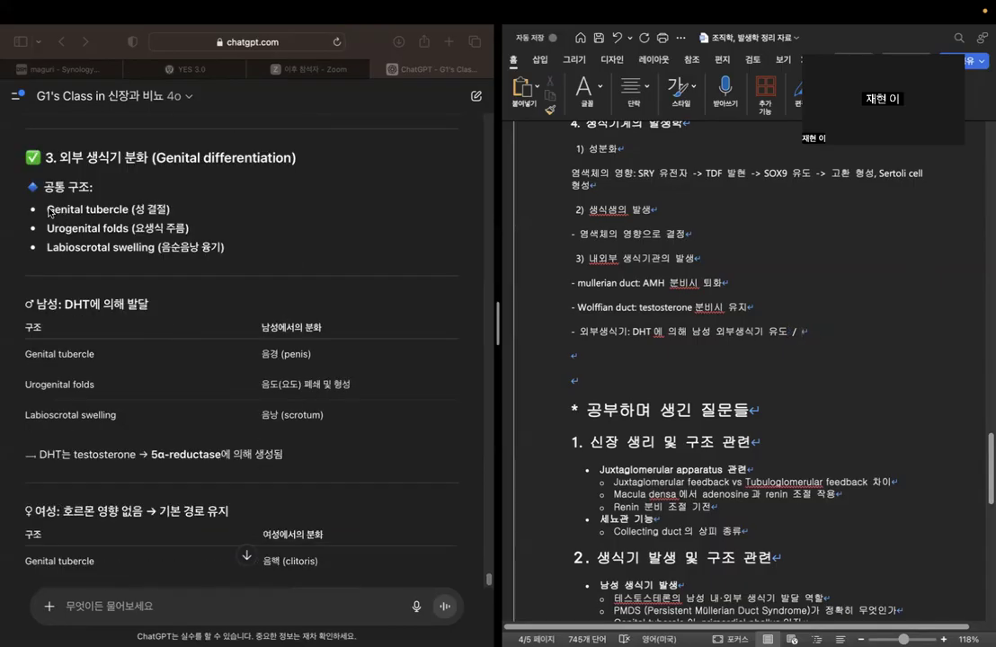
click(42, 208)
drag(42, 208, 177, 221)
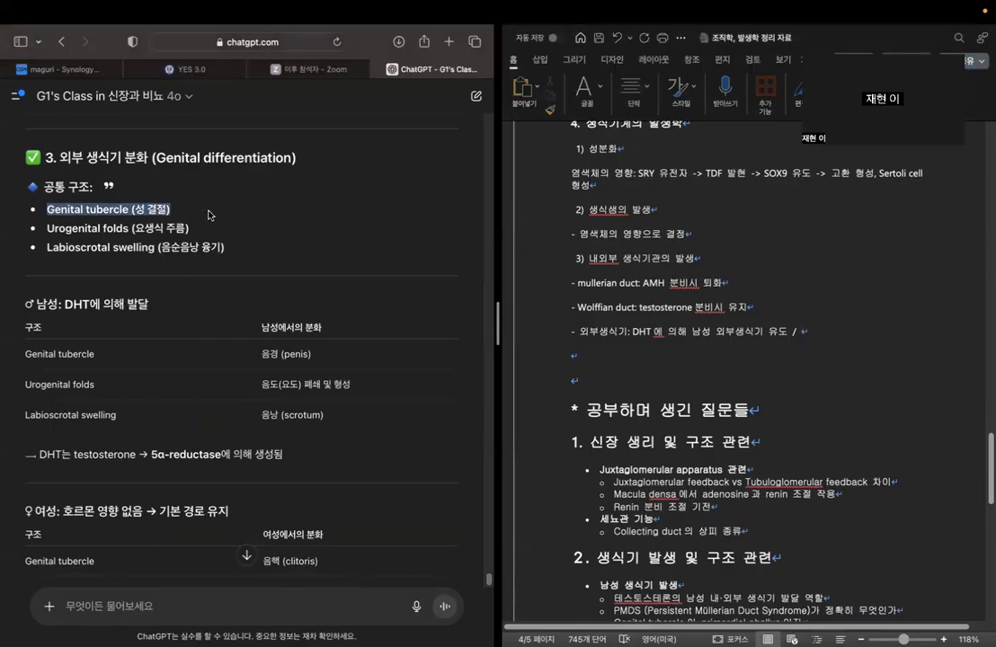
click(49, 232)
drag(47, 229, 134, 229)
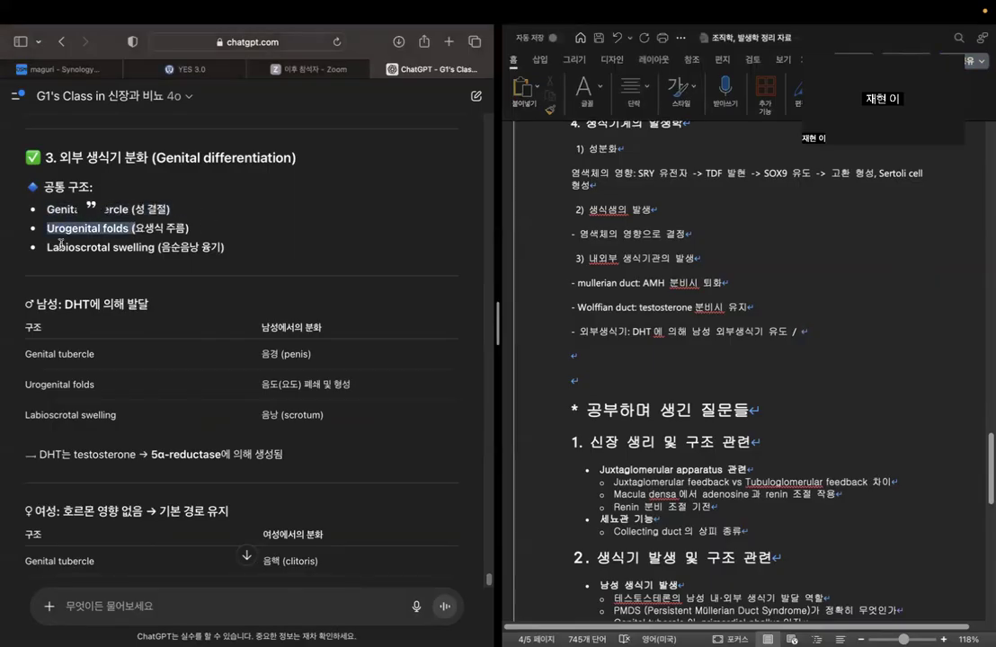
drag(48, 247, 154, 248)
click(195, 364)
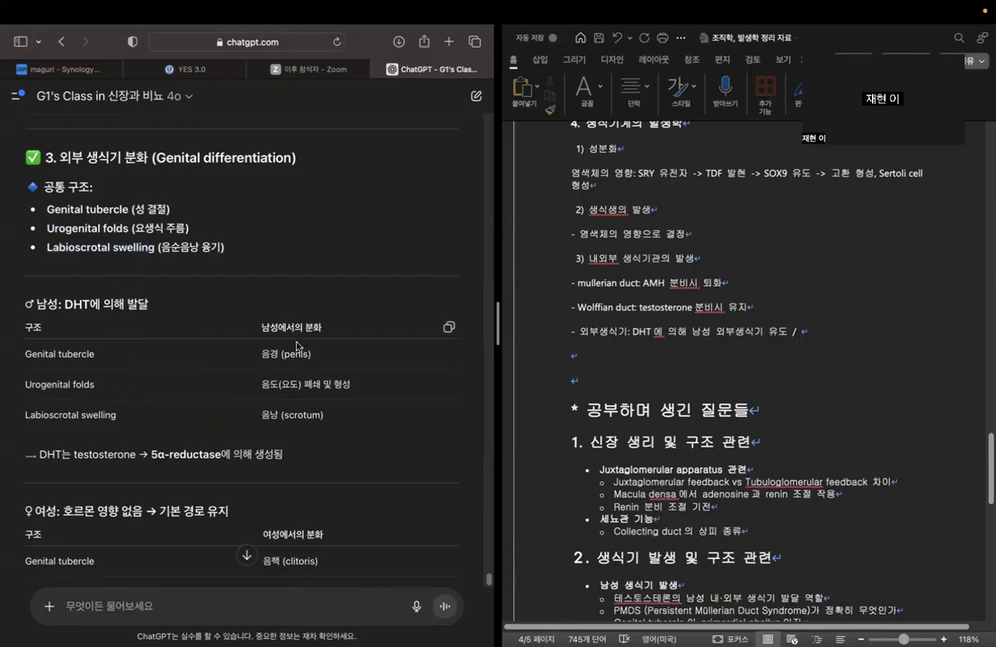
Examine how each external genital structure differentiates in males and females, including the DHT note, down to ChatGPT's key summary.
drag(261, 354, 368, 351)
click(370, 359)
double_click(370, 360)
click(356, 356)
drag(27, 385, 99, 385)
click(295, 388)
drag(263, 383, 351, 385)
drag(26, 415, 116, 415)
drag(261, 415, 338, 416)
click(337, 416)
scroll(107, 425, down, 1)
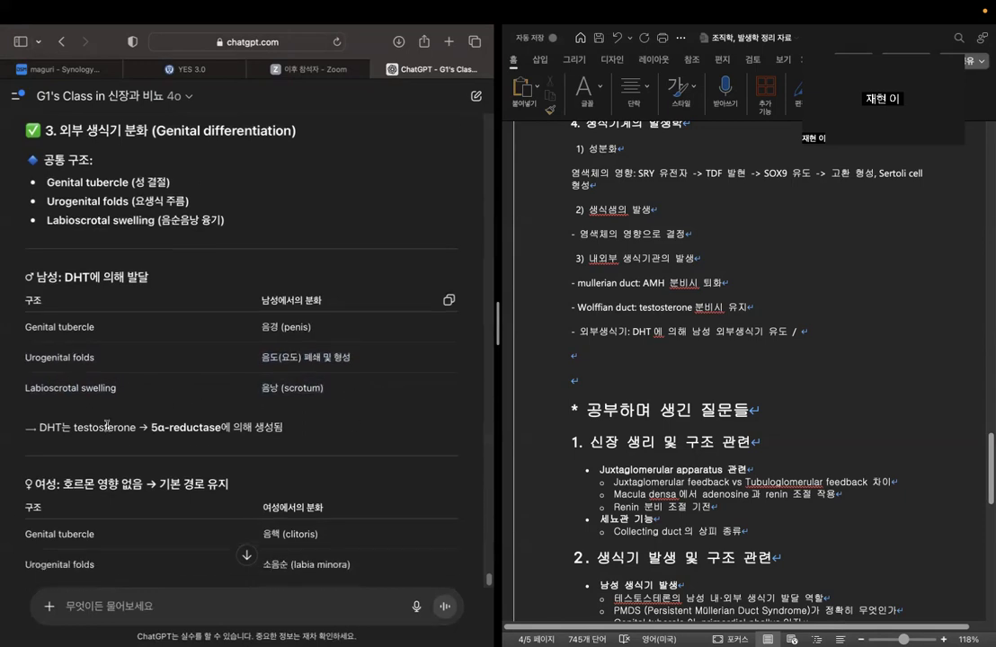
drag(36, 427, 290, 427)
click(323, 425)
scroll(323, 424, down, 1)
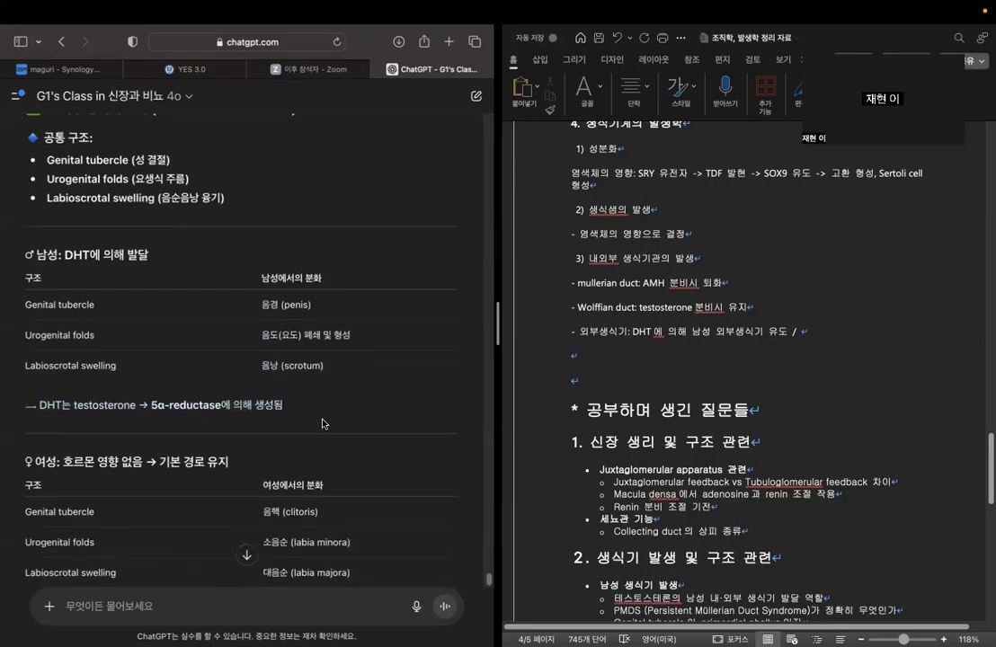
scroll(322, 422, down, 3)
drag(37, 396, 272, 402)
click(273, 401)
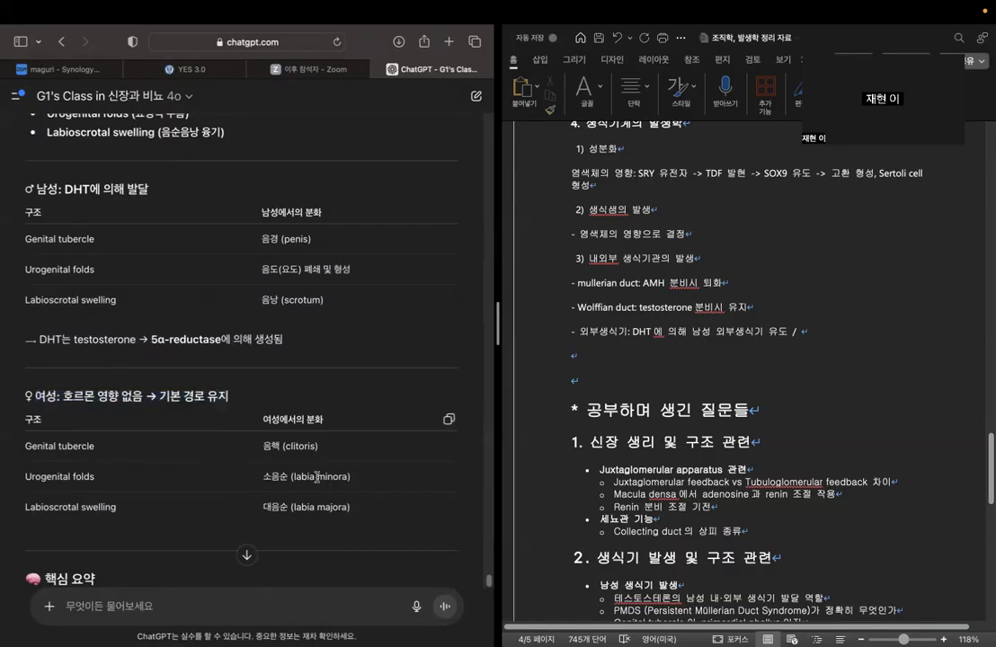
scroll(388, 361, down, 5)
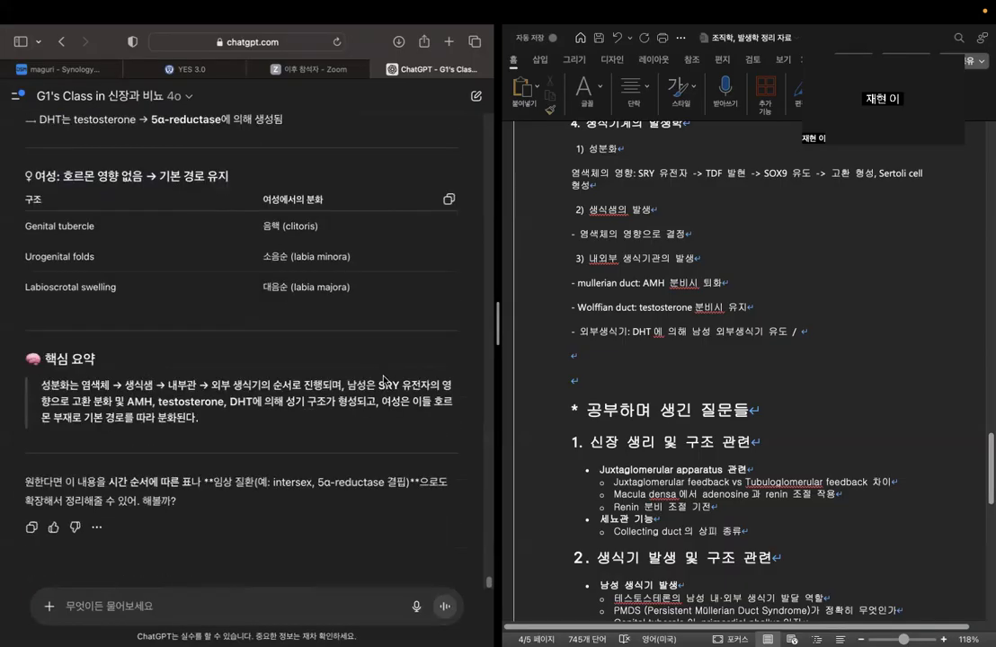
Complete the 외부생식기 note after the slash with "genital tubercle, urogenital fold, labioscrotal swelling 이 각각 다르게 발달.".
click(814, 349)
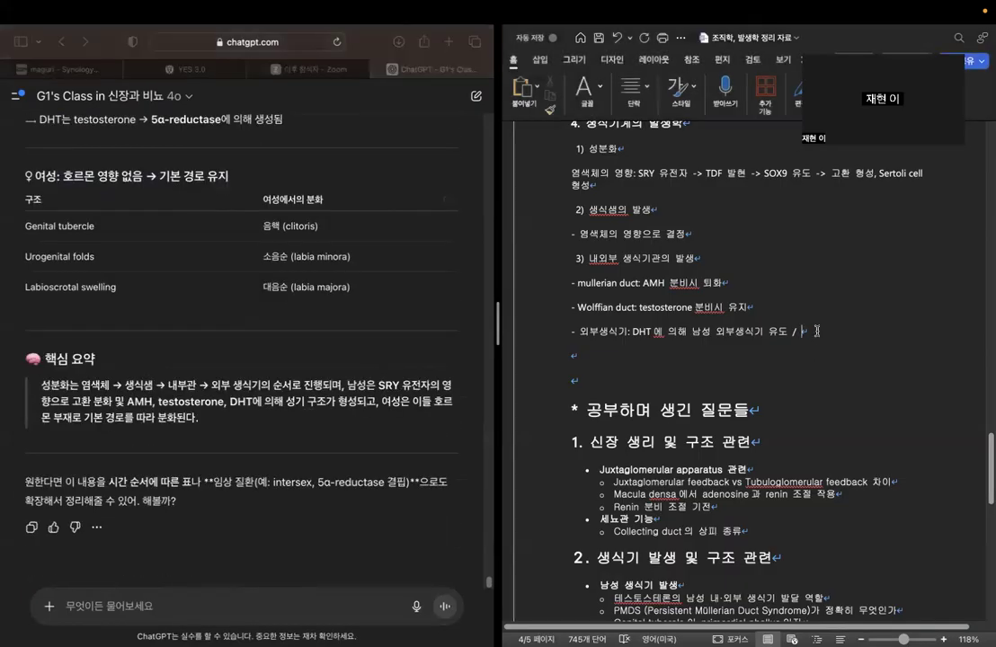
scroll(814, 349, up, 2)
scroll(179, 270, up, 5)
scroll(232, 324, up, 1)
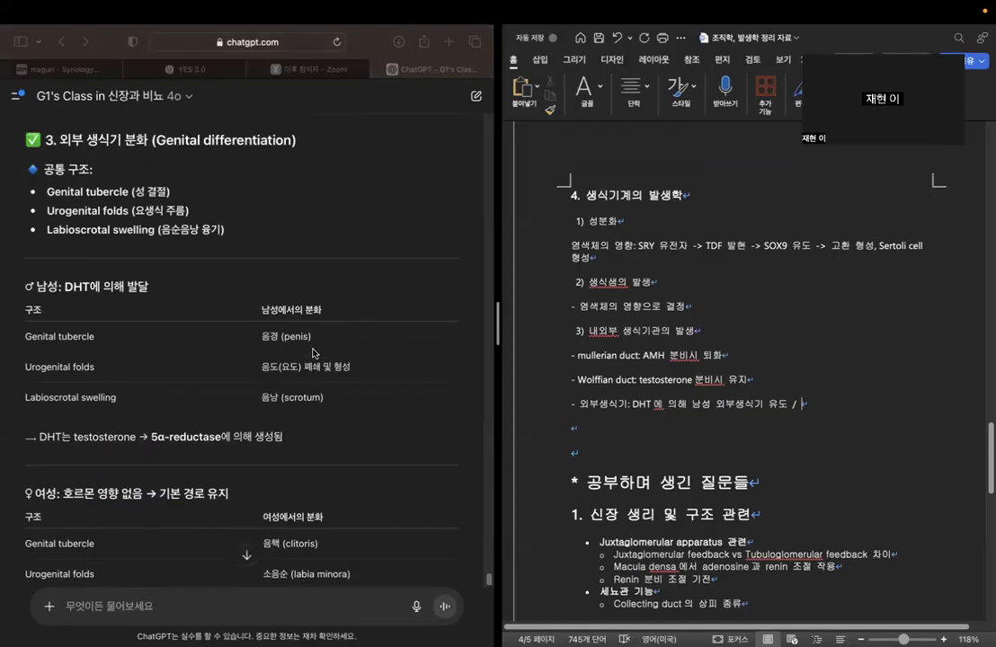
scroll(815, 419, down, 2)
text(genital t)
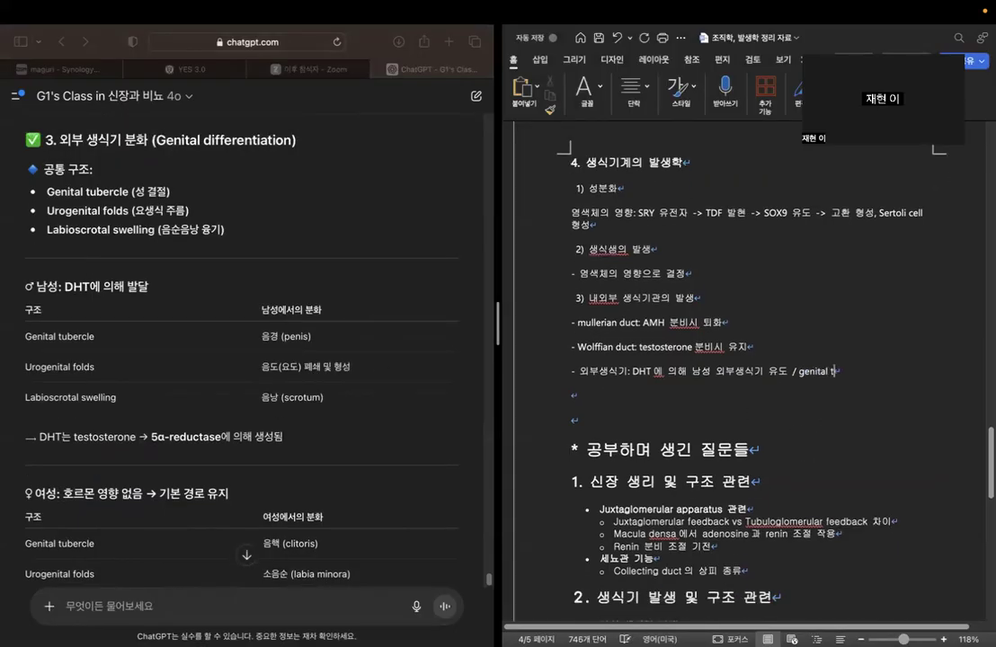
text(ubercle, urog)
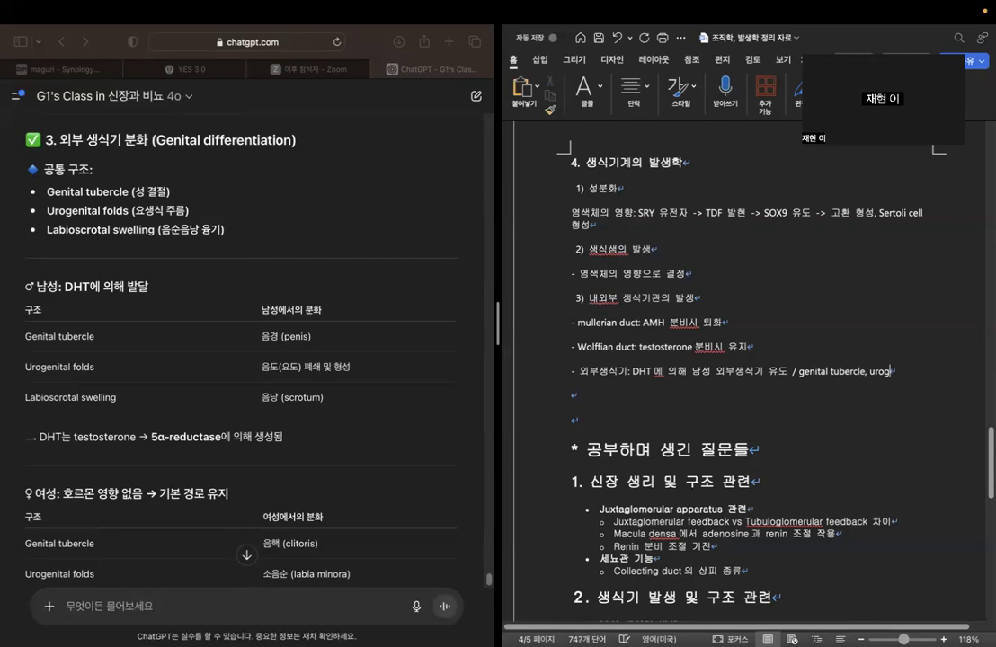
text(enital f)
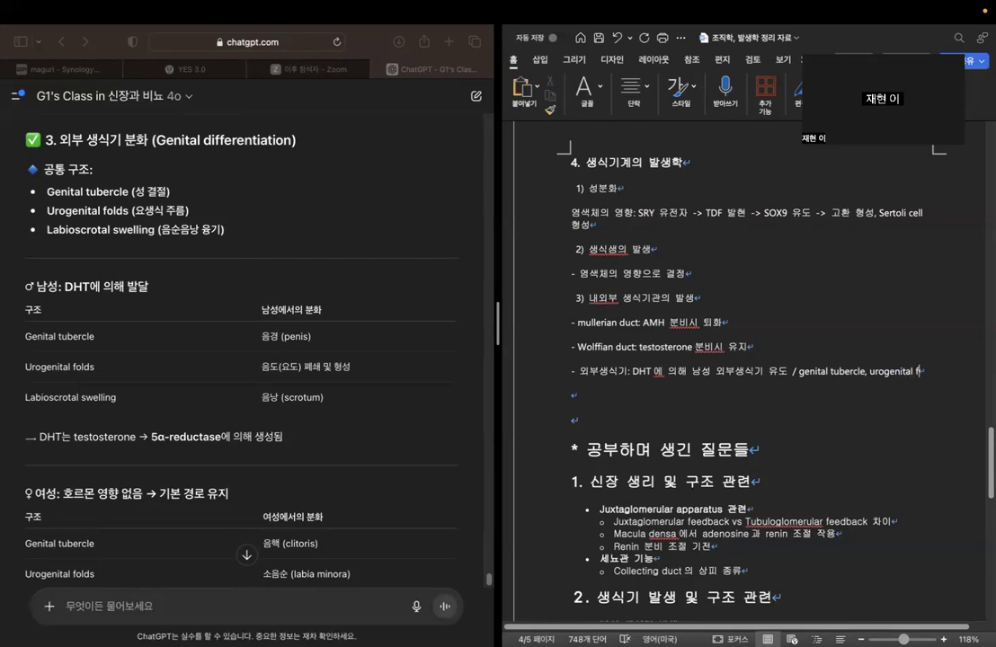
text(old, labiosc)
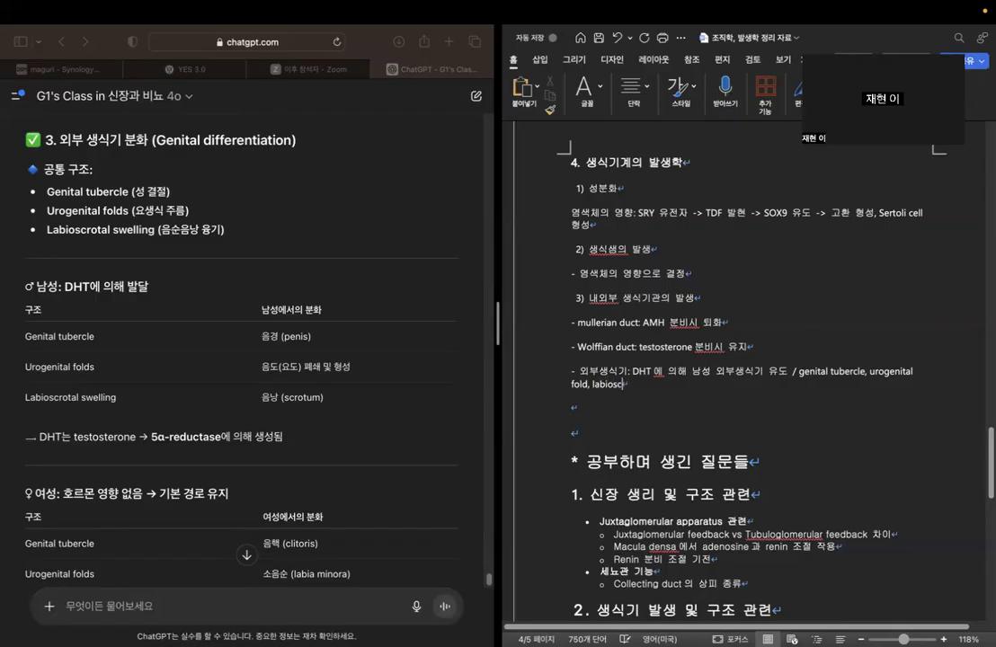
text(rotal swelling 이 )
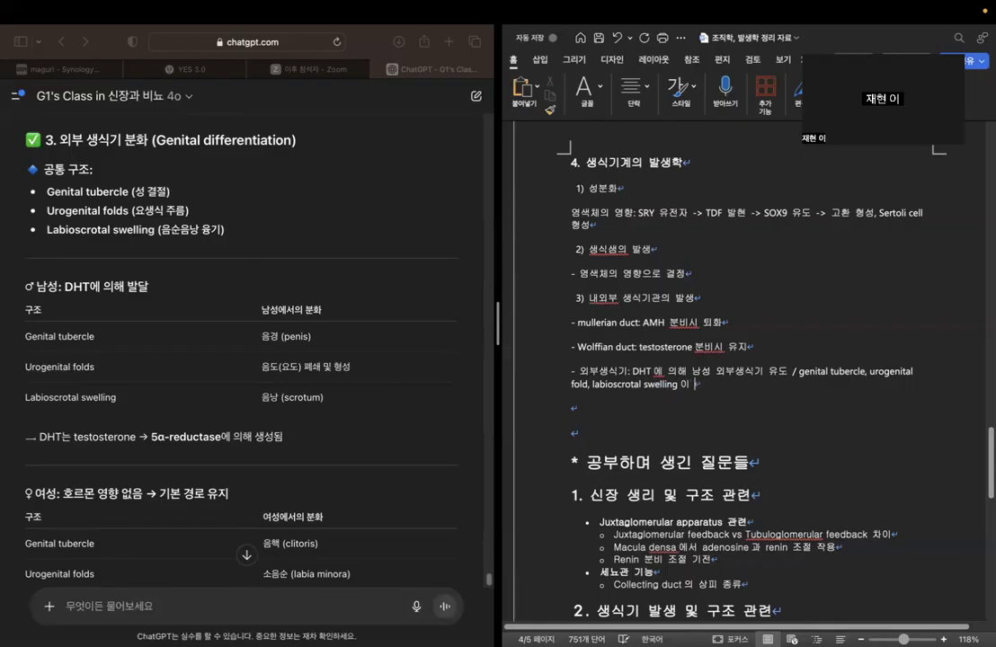
text(각각 다르게 발달.)
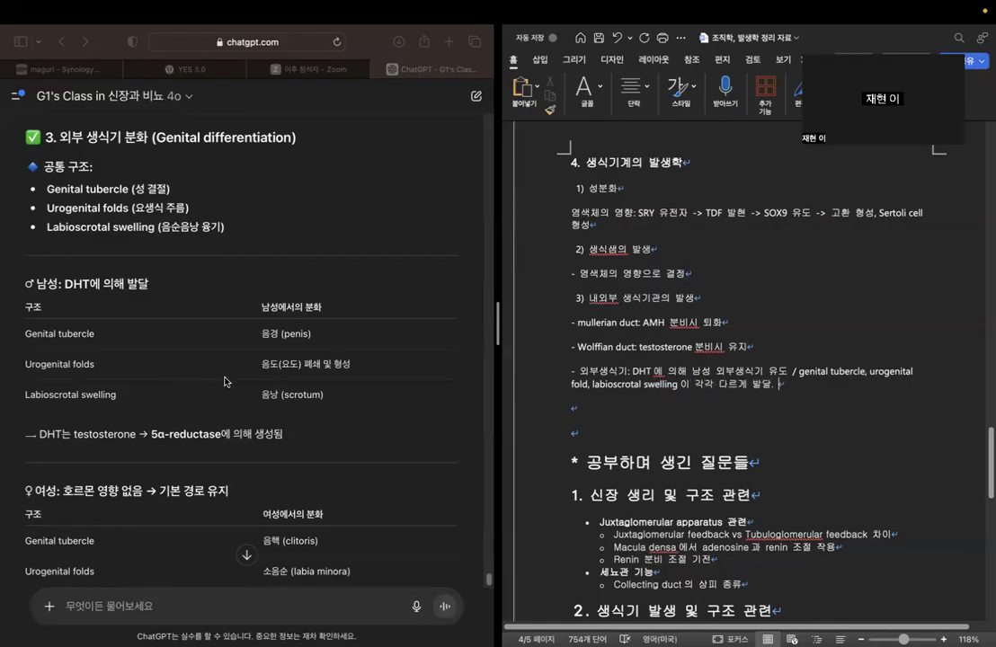
Start a new note marked "*" on the blank line below the 외부생식기 note.
click(227, 600)
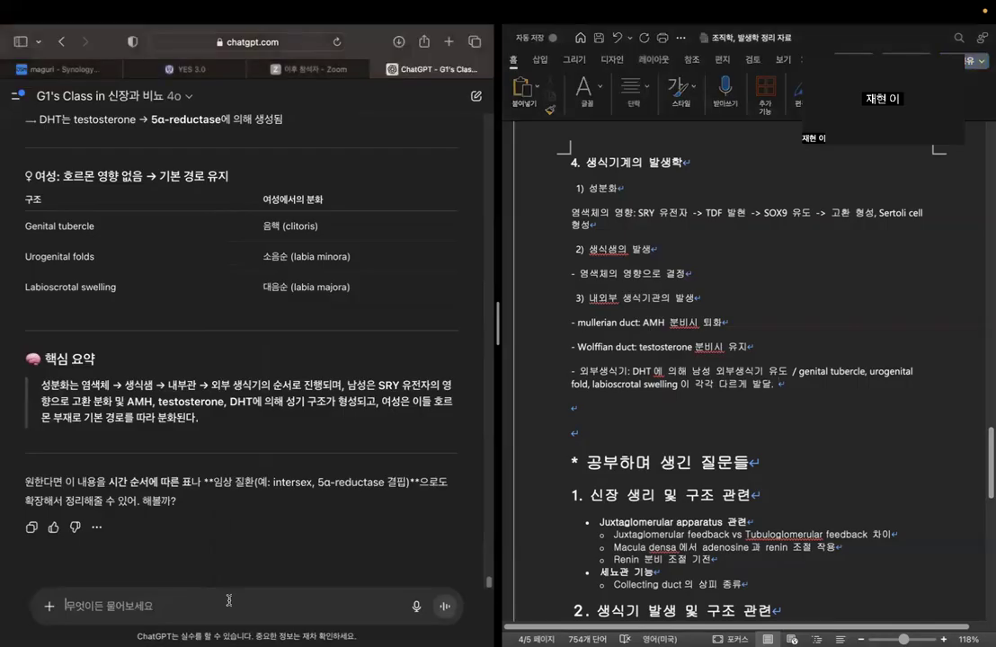
click(688, 408)
text(*)
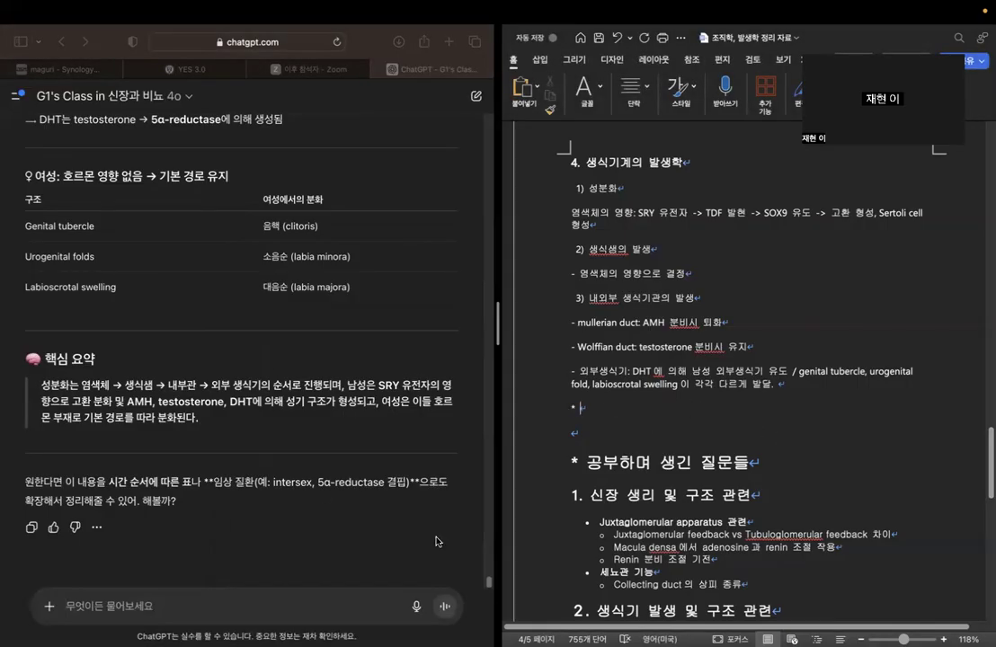
Begin a ChatGPT question with "그럼 그 과정에서 질문이 있어. 우선, 여성의 생식기는 남성호르몬의 작용이 없으면 기본적으로 유도되는 거야".
click(253, 618)
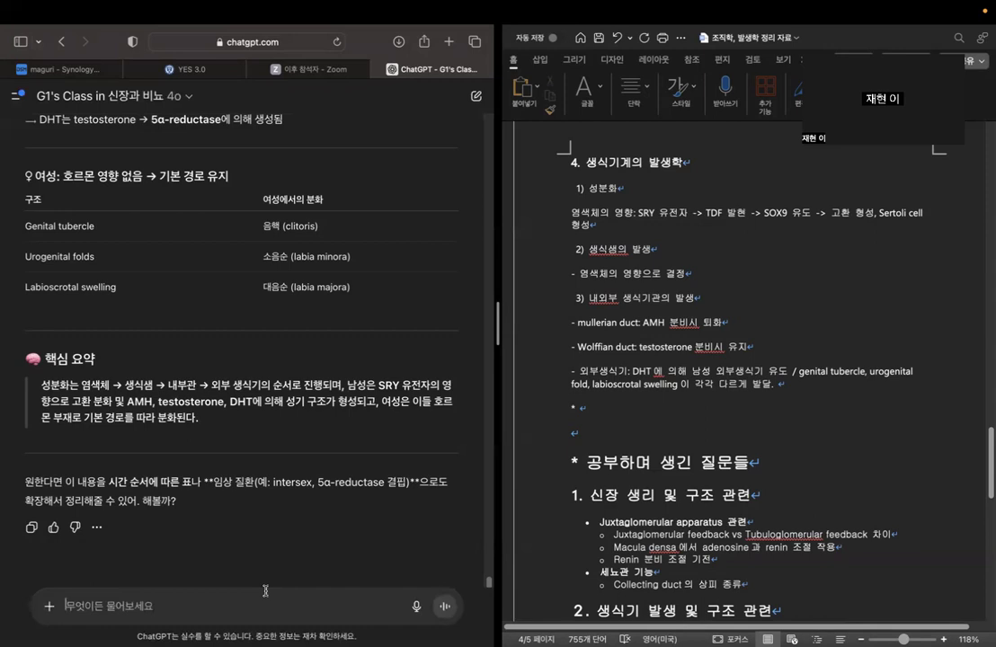
text(그럼 그 과정)
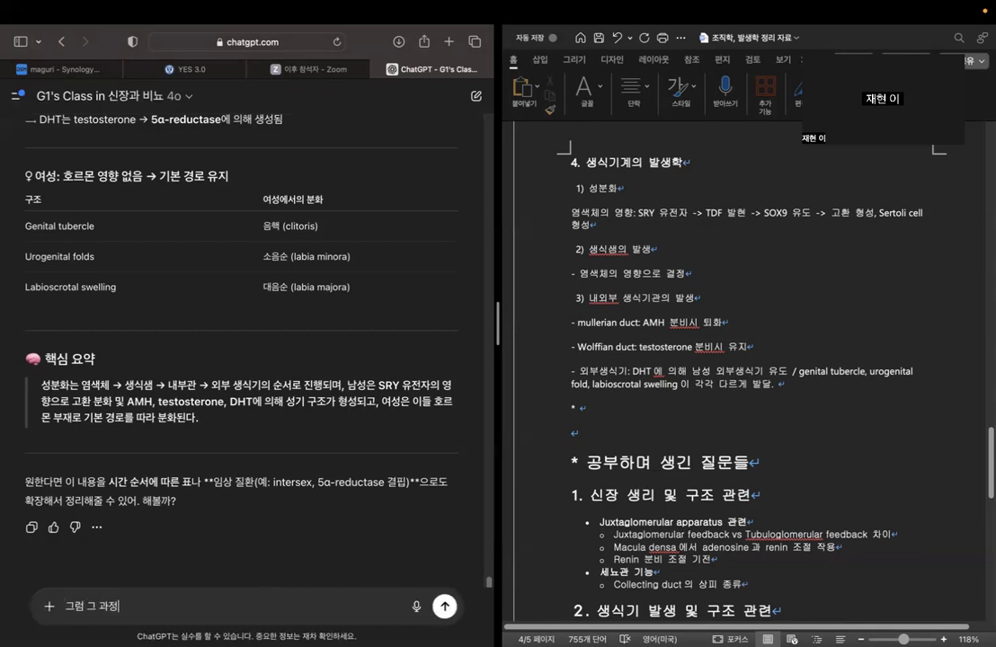
text(에서 질문이 있어. )
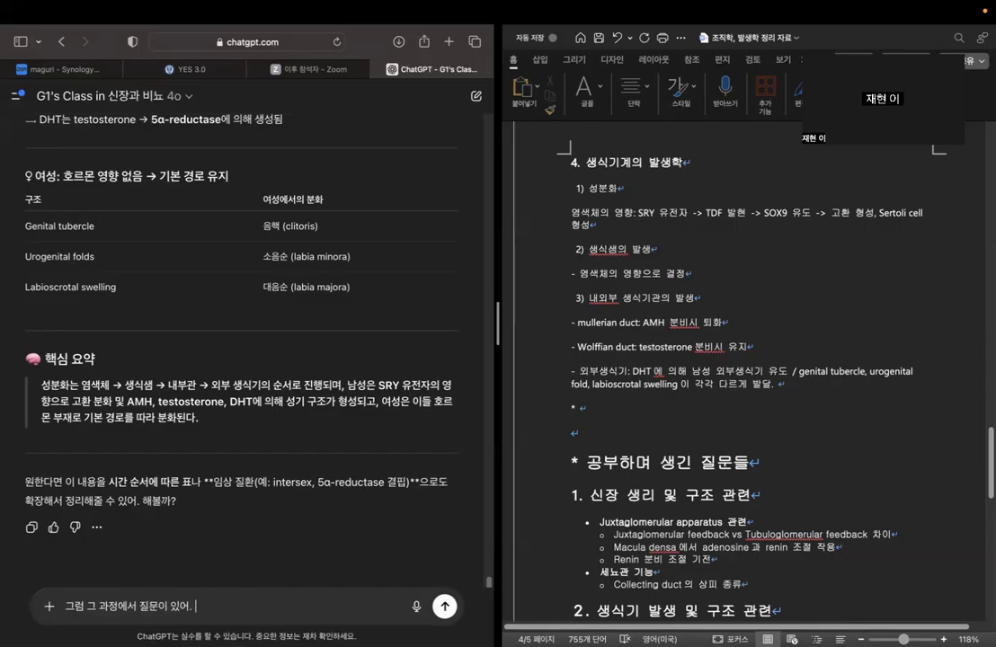
text(우선, 여성의 생식기는 )
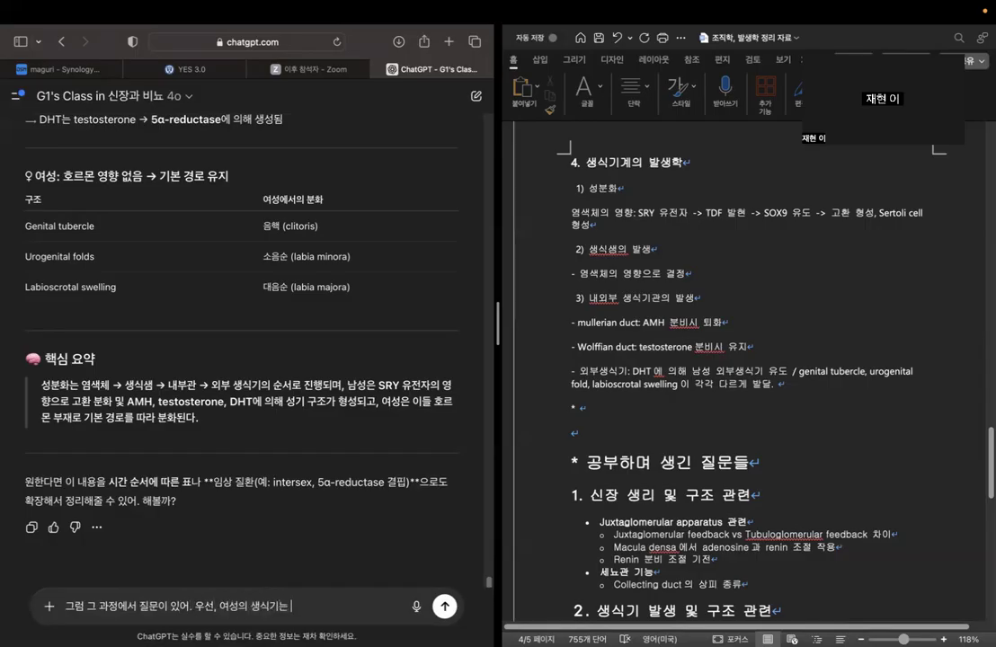
text(남성호르몬이)
text(으ㅣ의)
key(BackSpace)
key(BackSpace)
key(BackSpace)
text(우ㅢ)
key(BackSpace)
key(BackSpace)
text(의 작용이 없)
text(으면 ㄱ)
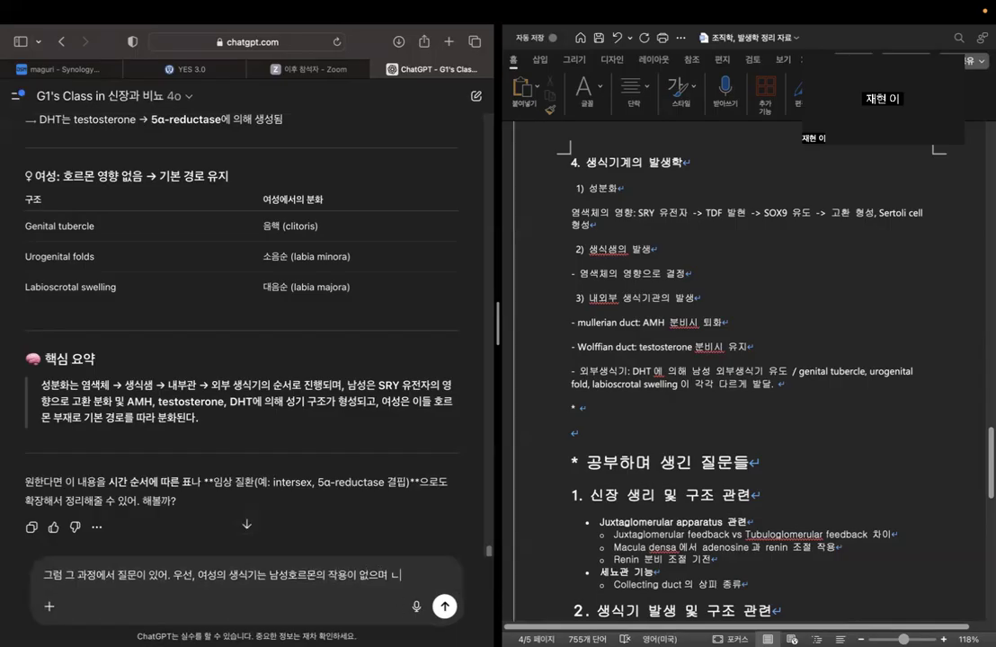
text(ㅣ본적으로)
text( 유도되는 거야)
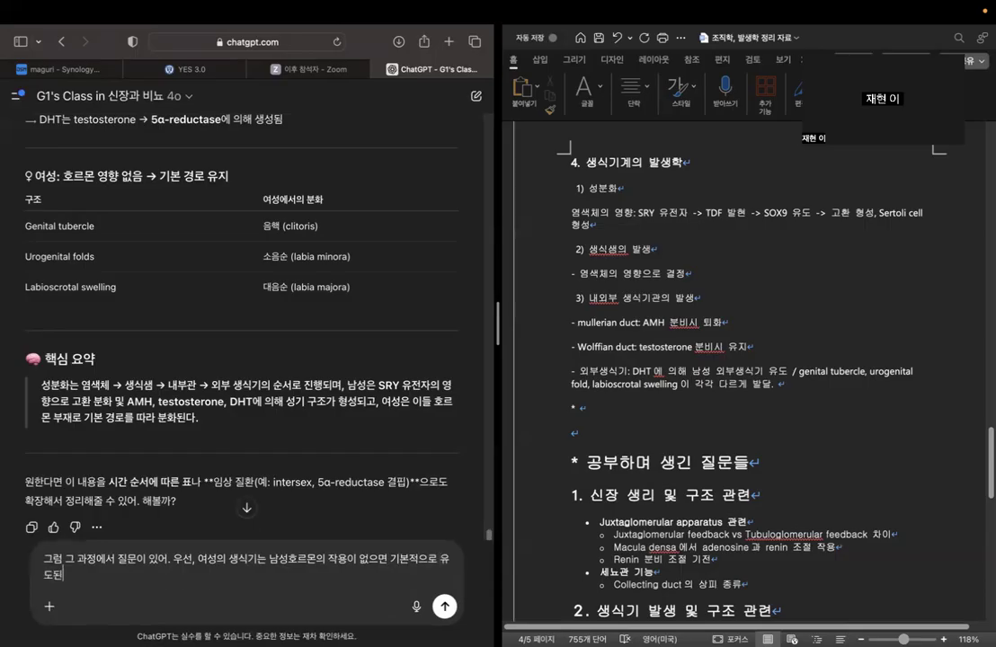
text(? 아니면 여성)
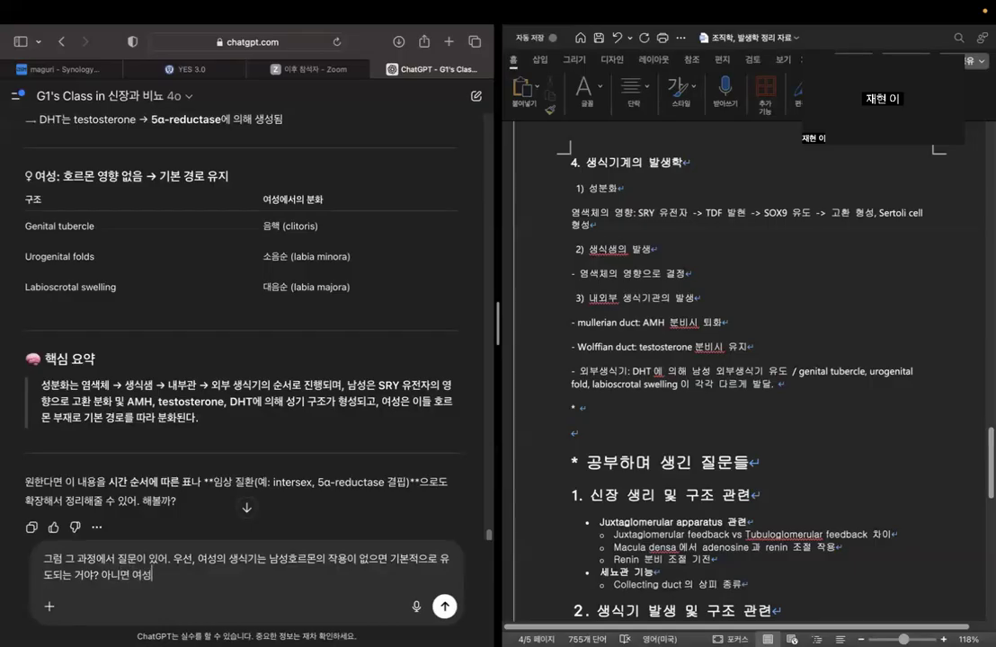
text( 외부 생식기)
text( 발달에도 호르몬)
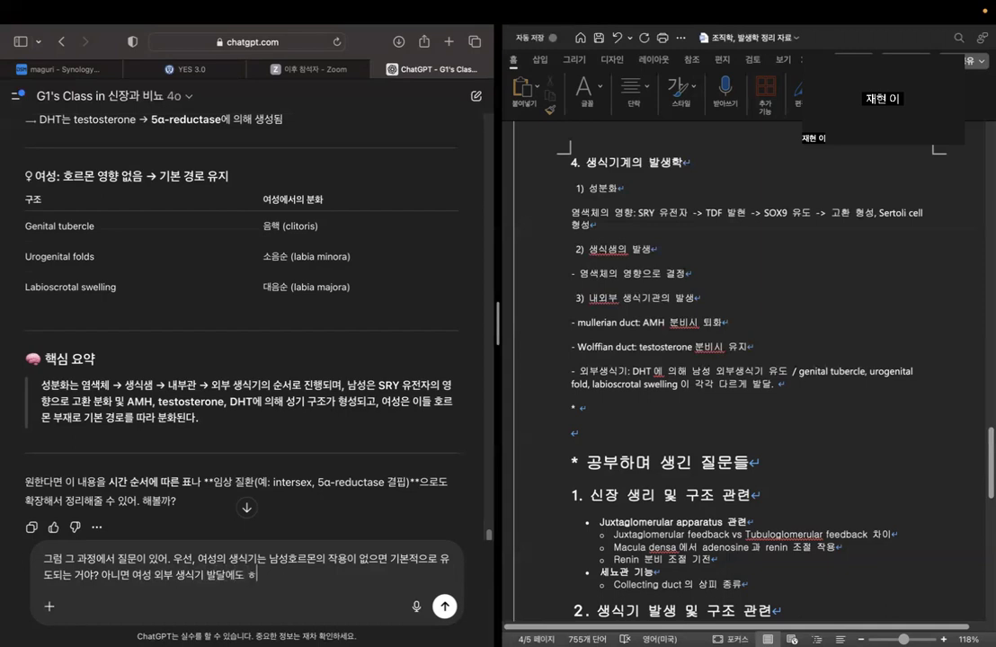
text(의)
Continue the question with "? 아니면 여성 외부 생식기 발달에도 호르몬이나 인자의 작용이 필요해?" and send it to ChatGPT.
key(BackSpace)
key(BackSpace)
text(이나 인자의 작용이)
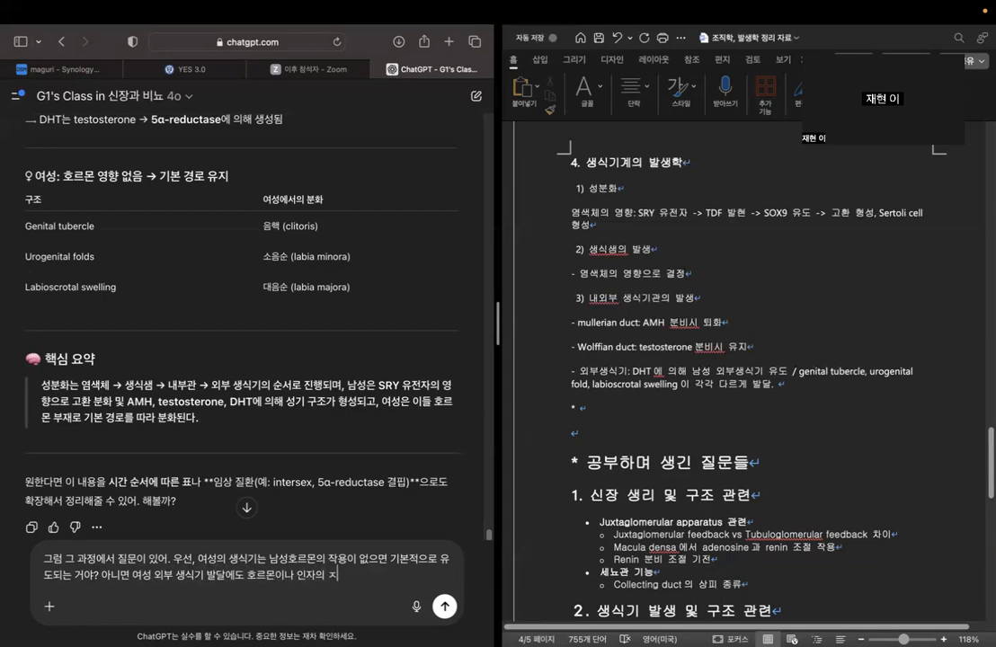
text( 필요해?)
key(Return)
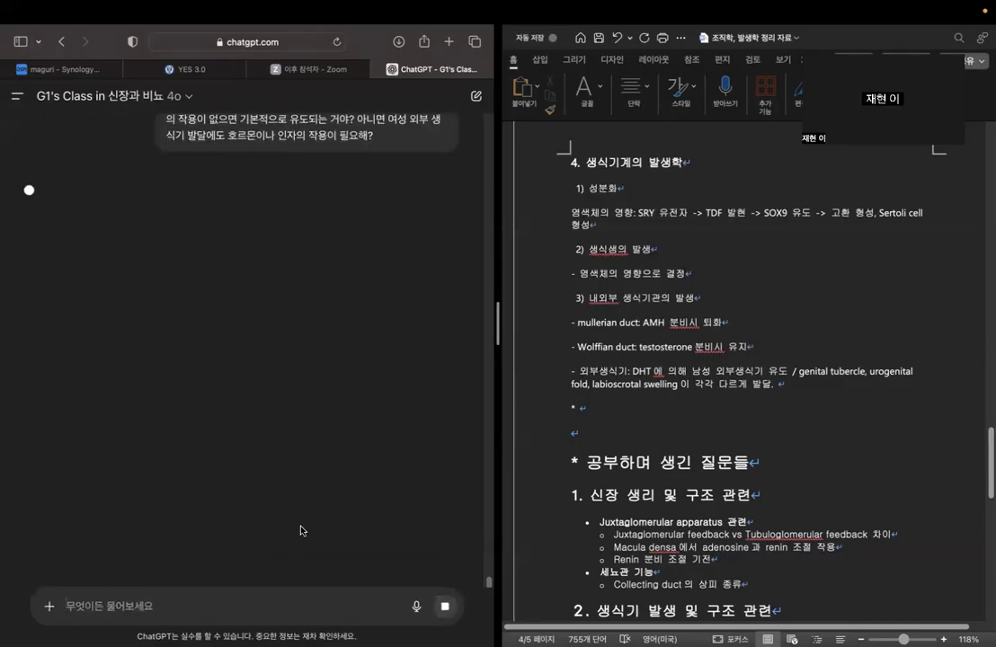
Write the question "여성 외부 생식기는 테스토스테론이 없으면 기본적으로 이루어지는 디폴트인가? -" after the asterisk in the Word document.
click(584, 409)
text(여성 외부 사)
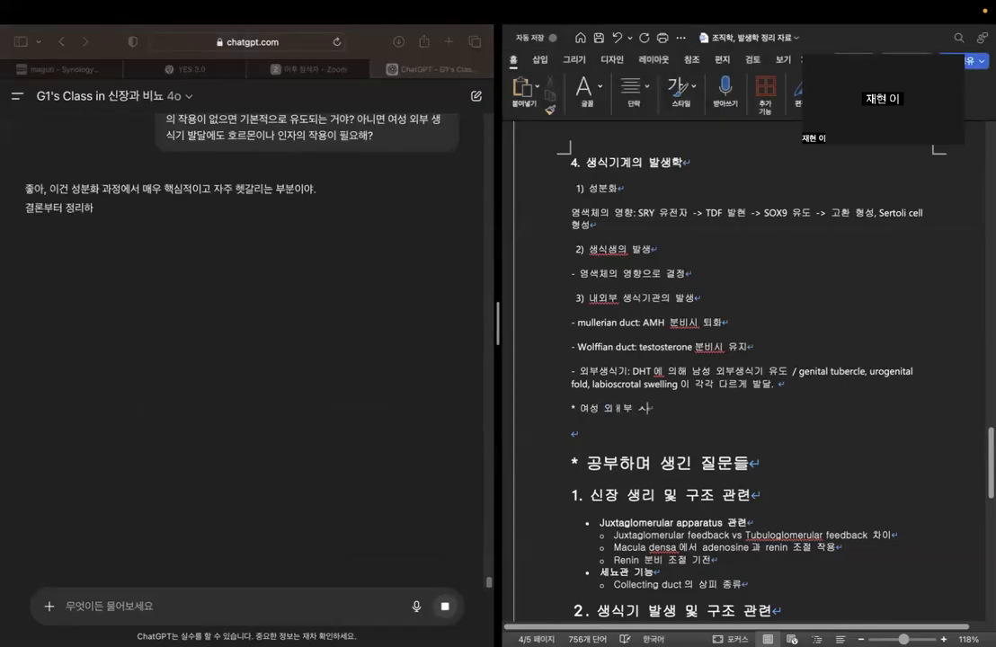
key(BackSpace)
text(생)
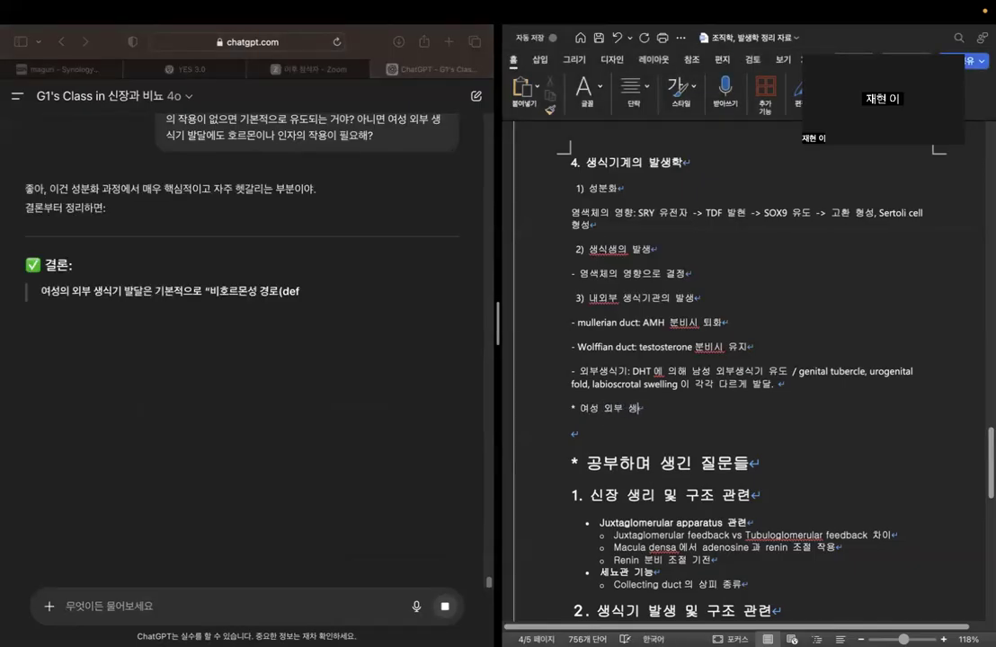
text(식기는 호르)
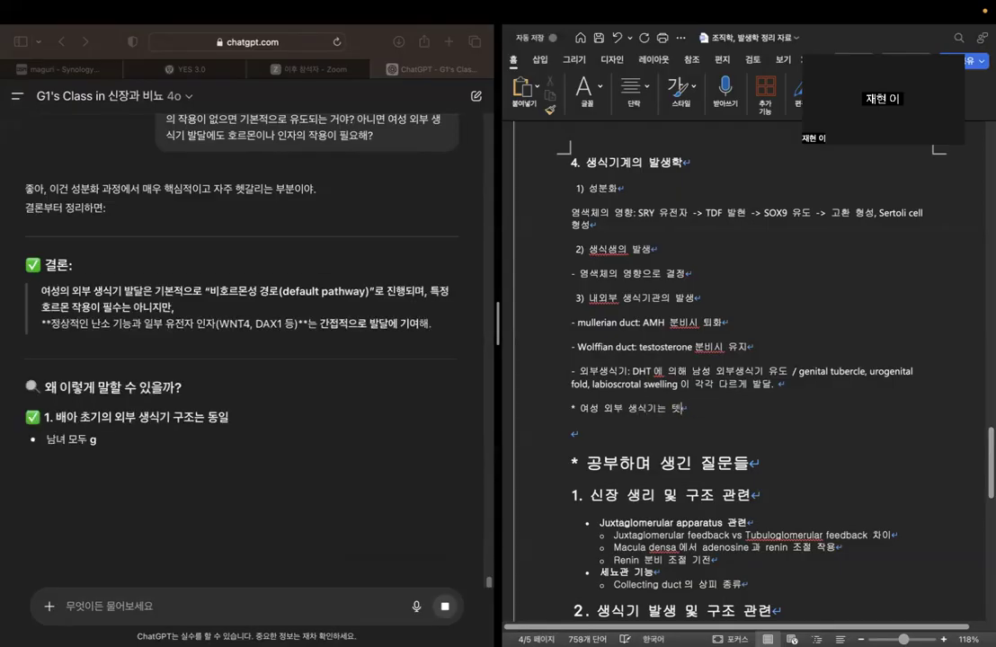
key(BackSpace)
key(BackSpace)
text(테스)
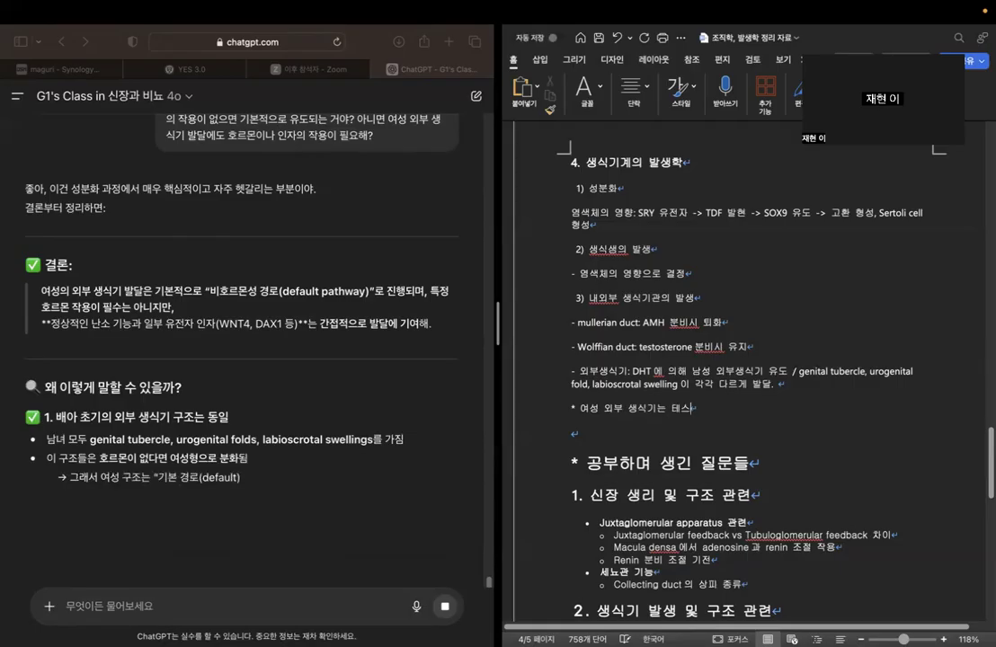
text(토스테론이 없)
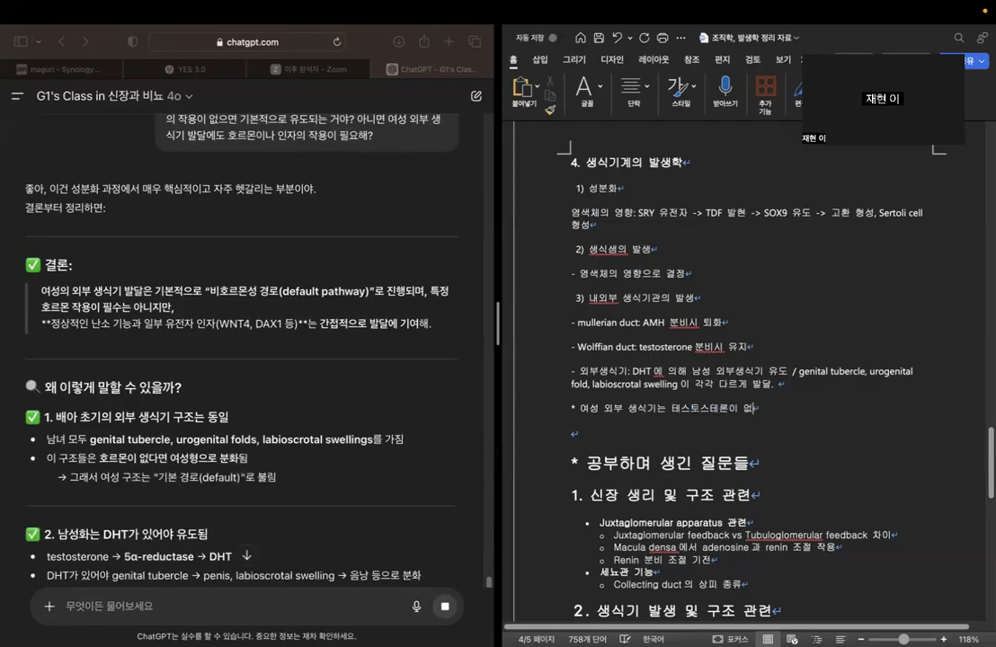
text(으면 기본적으로 이루)
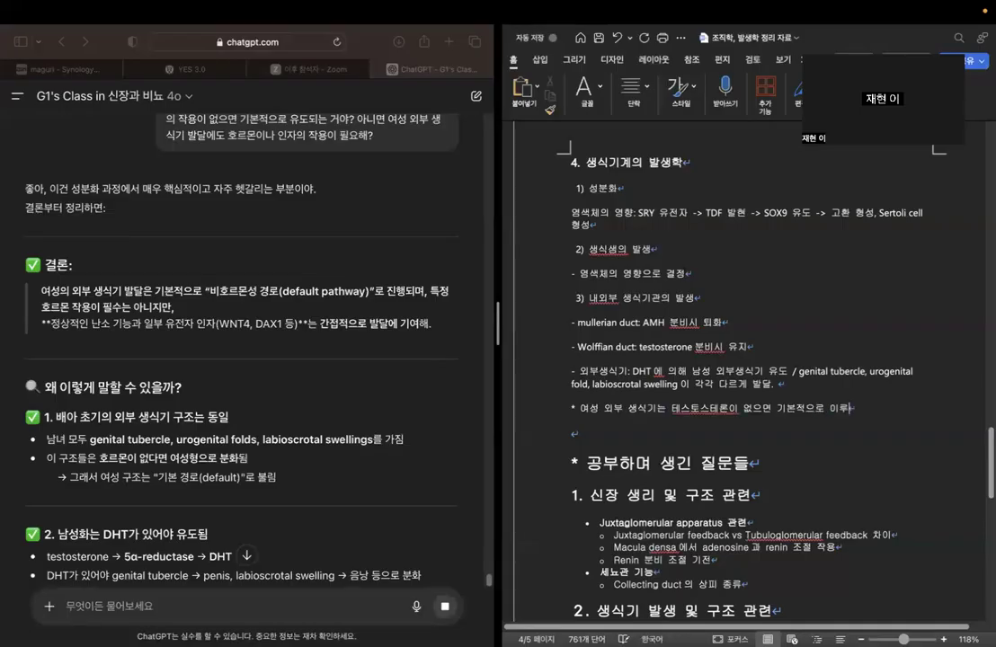
text(어지는 디포)
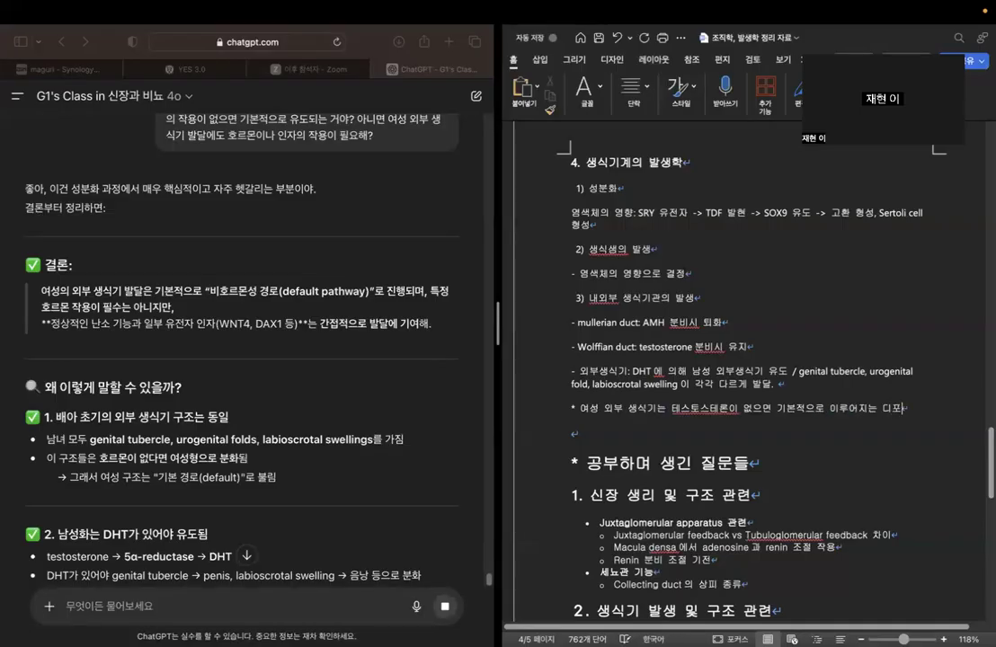
text(트인가)
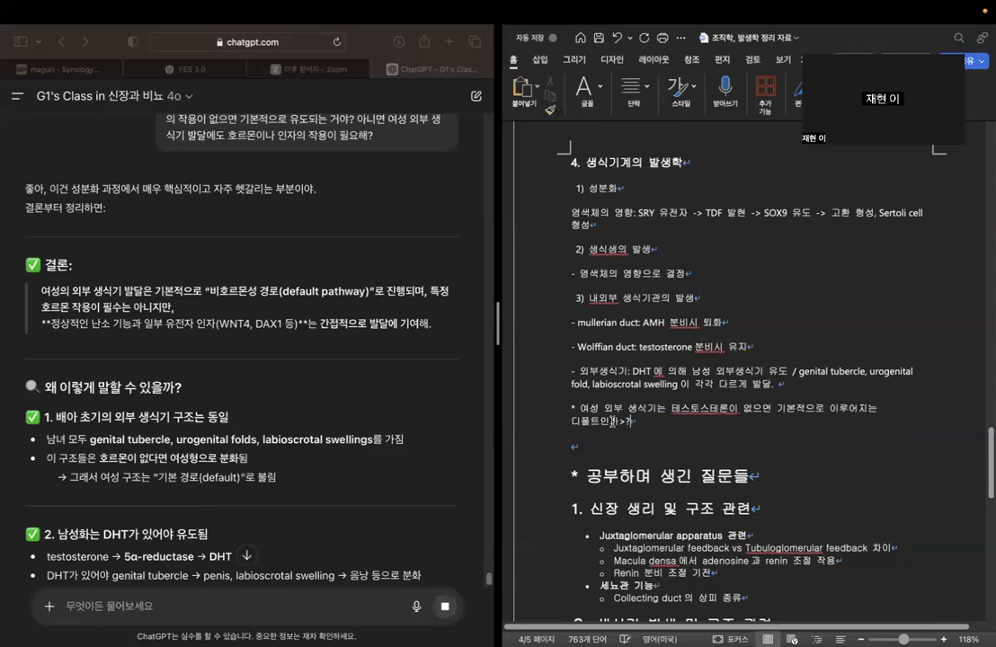
text(? -)
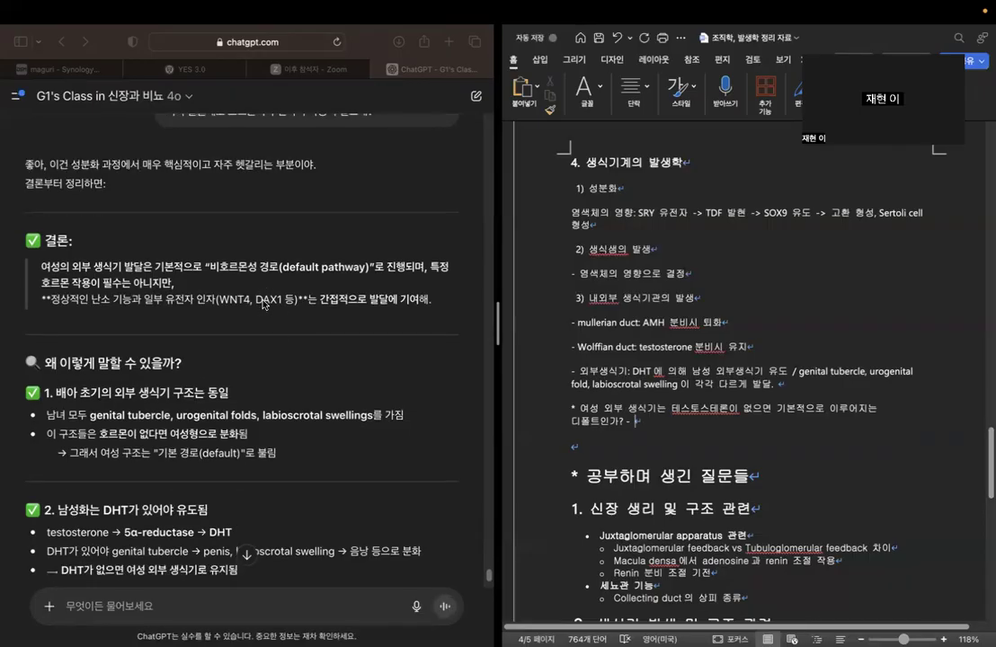
Using ChatGPT's conclusion, answer the asterisked question after its dash with "비호르몬성 경로, 일부 유전자 인자가 간접적으로 작용".
click(171, 300)
drag(170, 300, 429, 301)
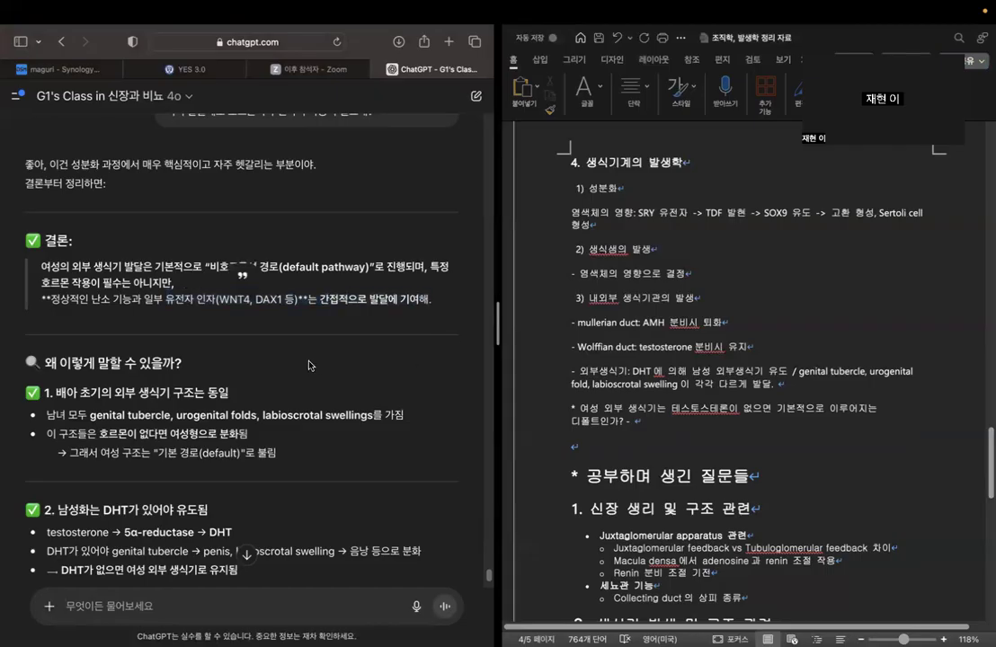
click(646, 419)
text(비화)
text(르몬성 경로, 이)
text(ㄹ부 유전자 )
text(이)
text(자가 자)
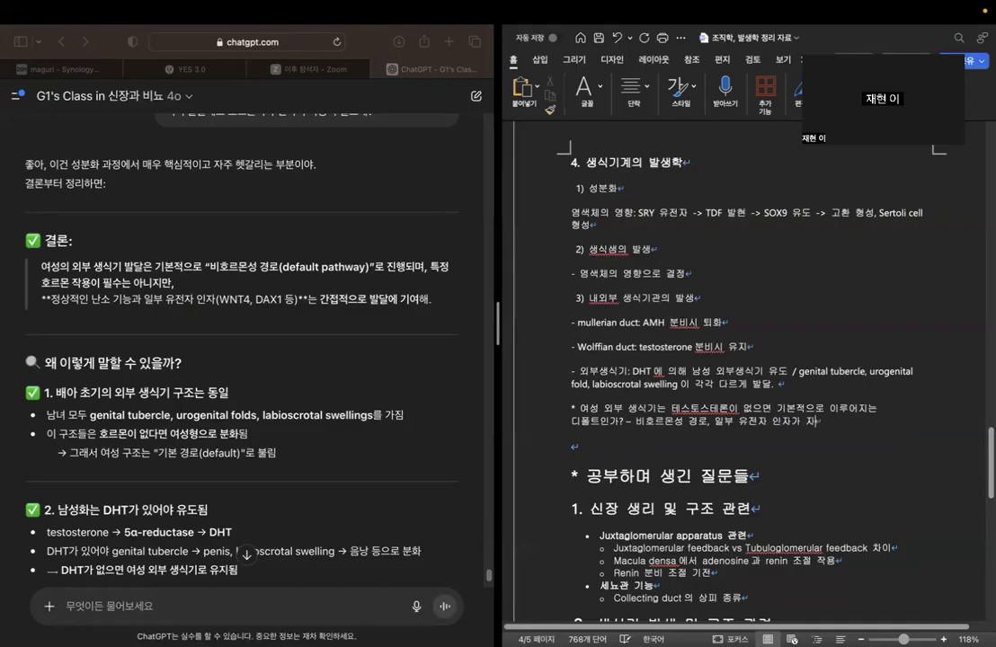
key(BackSpace)
text(간접적으로 작용)
Examine ChatGPT's reasons why female external genitalia follow the default pathway, including the roles of missing hormones and DHT.
scroll(215, 378, down, 2)
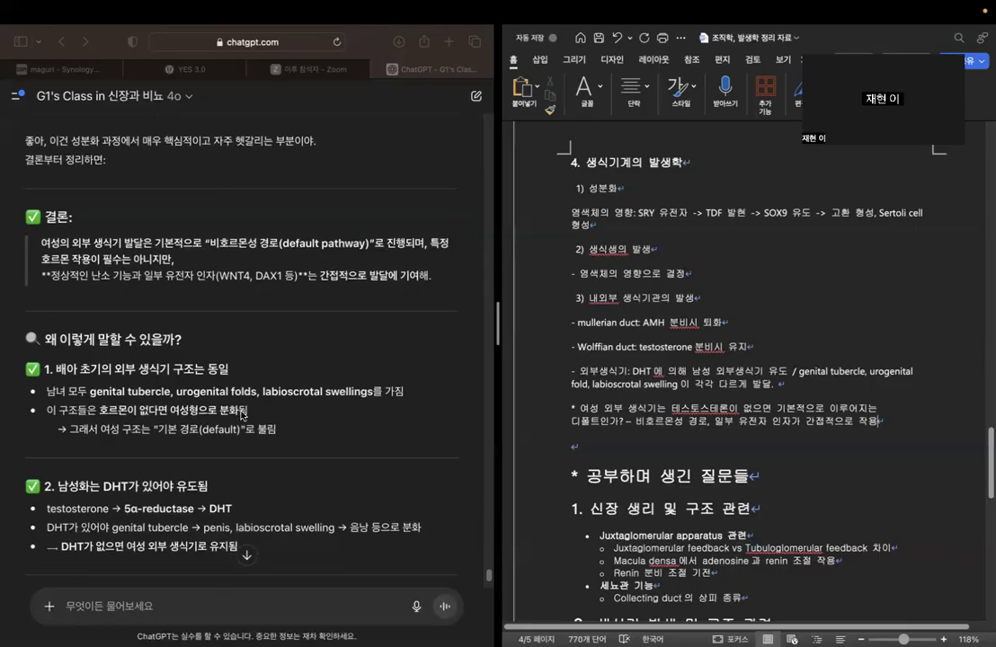
scroll(241, 416, down, 1)
drag(158, 384, 236, 388)
click(235, 389)
drag(99, 364, 251, 365)
click(275, 382)
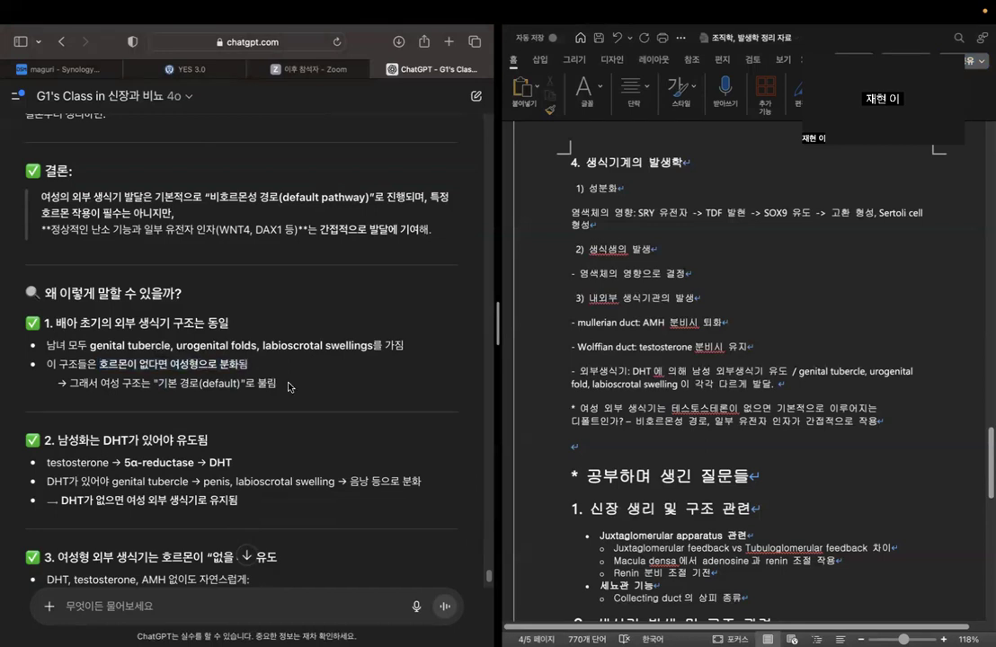
scroll(288, 386, down, 4)
scroll(288, 383, down, 1)
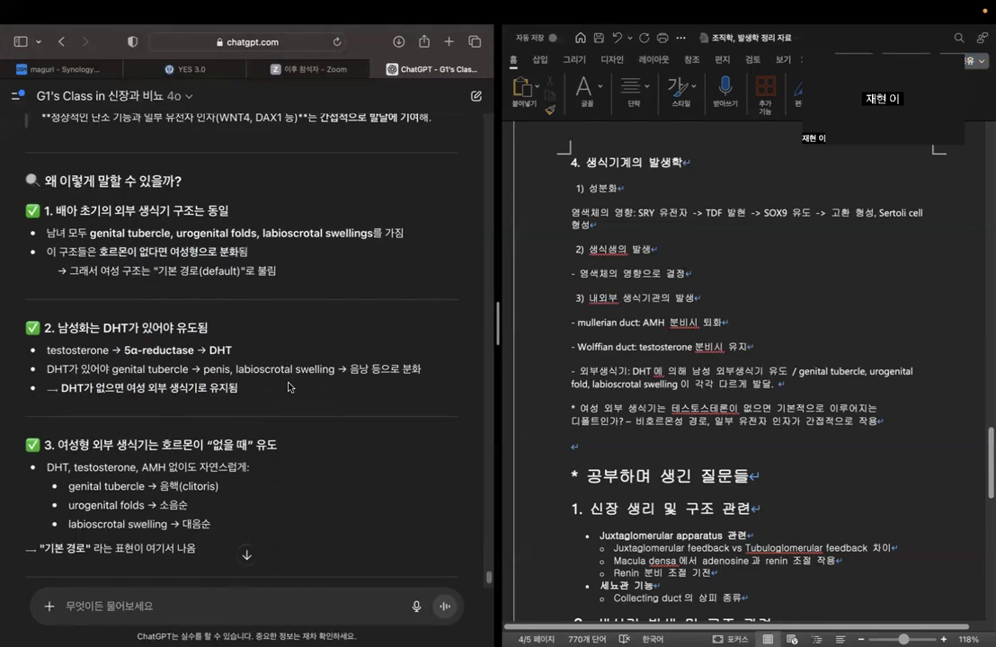
scroll(289, 386, down, 12)
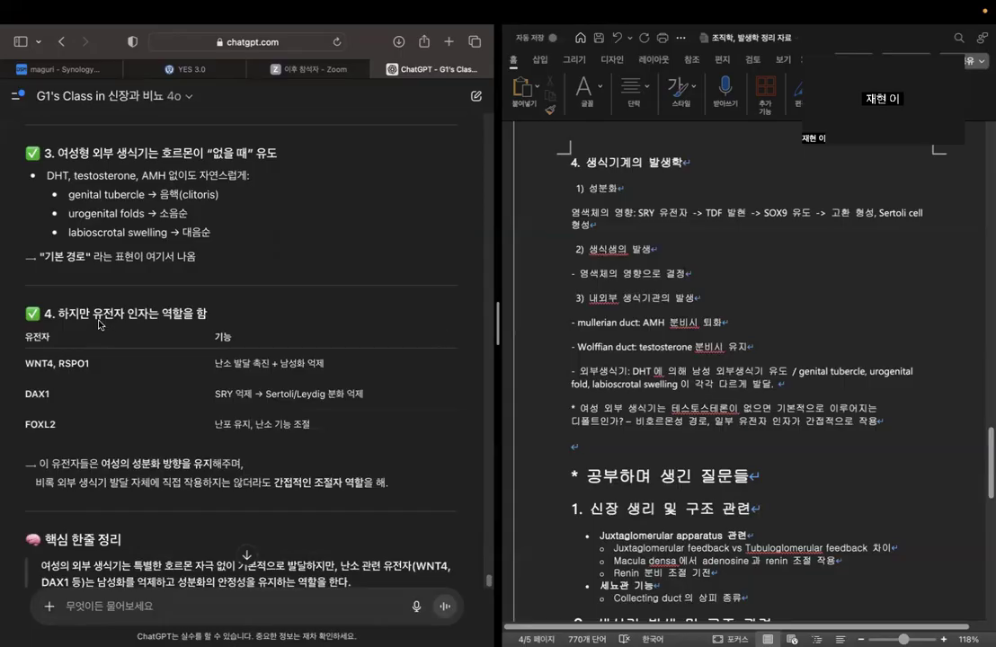
Examine the genetic factors table in ChatGPT's section 4, including the functions of DAX1 and FOXL2.
drag(95, 316, 207, 314)
click(284, 275)
drag(213, 395, 420, 392)
click(419, 394)
drag(268, 393, 359, 395)
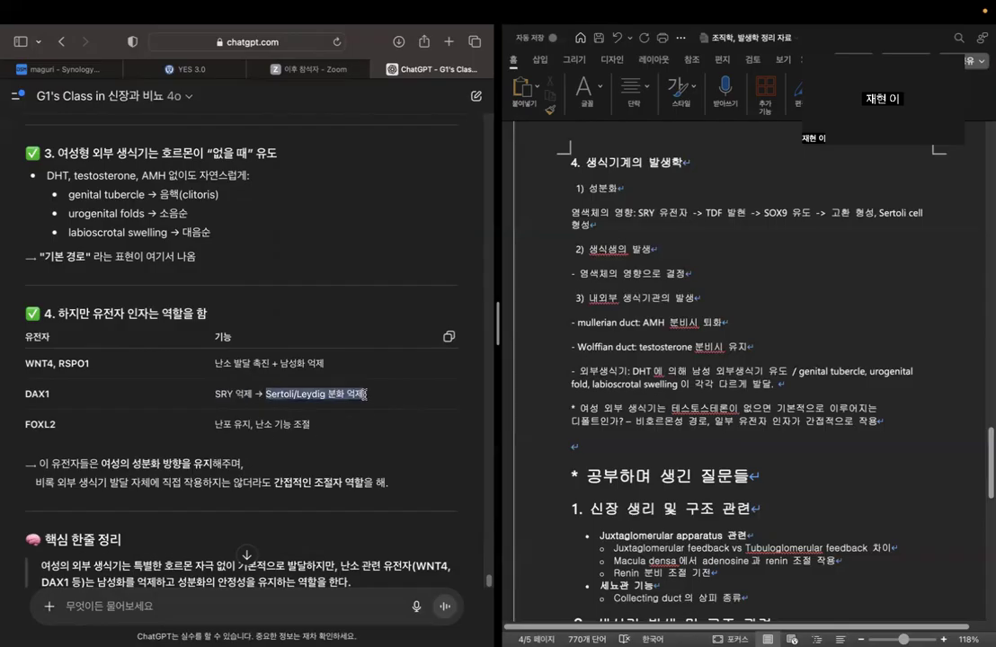
drag(26, 394, 70, 402)
click(81, 428)
drag(24, 426, 119, 427)
click(126, 427)
Examine ChatGPT's note on the genes' indirect regulatory role and the one-line key summary about ovary-related genes.
scroll(243, 431, down, 2)
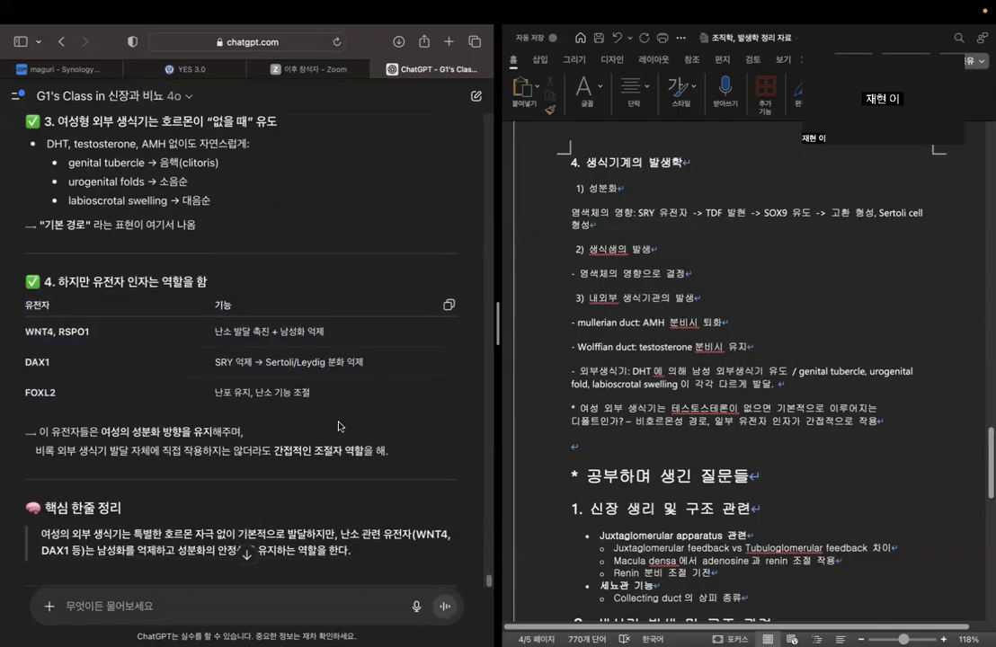
scroll(242, 434, down, 1)
drag(161, 441, 393, 442)
click(418, 434)
scroll(418, 434, down, 5)
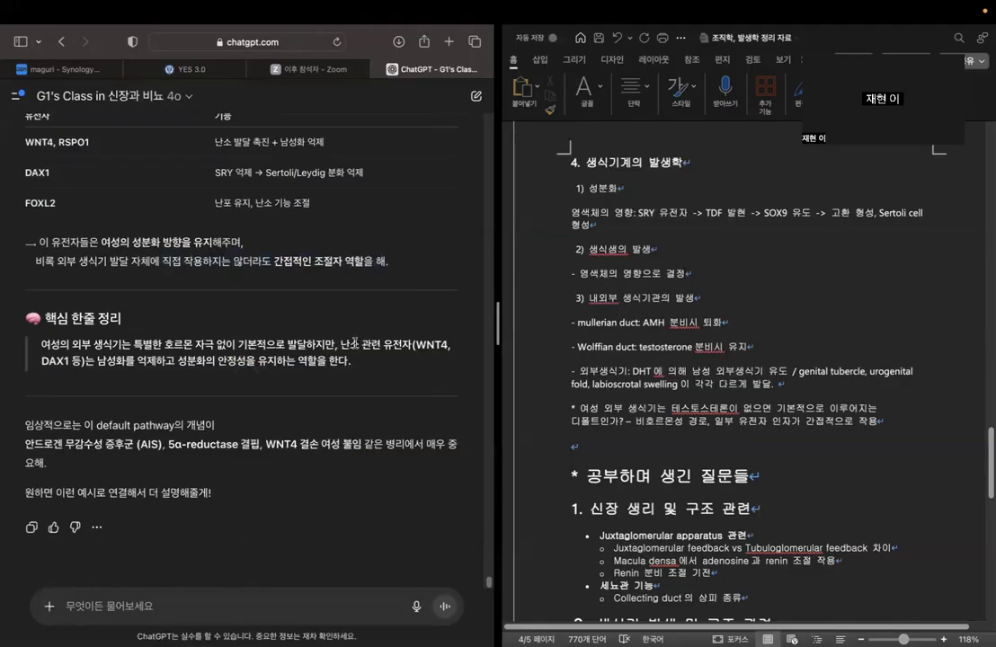
drag(339, 344, 406, 354)
click(414, 363)
drag(334, 345, 97, 363)
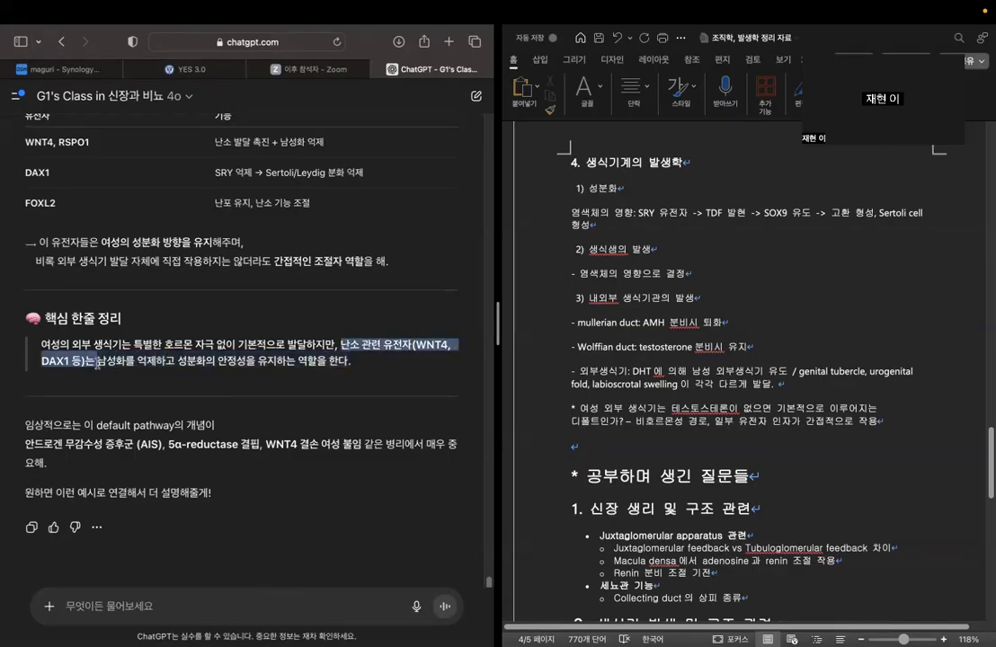
Write a follow-up question in the ChatGPT prompt: "그러면 sry 유전자가 없으면 난소로 발달하게 되는거야?".
click(337, 463)
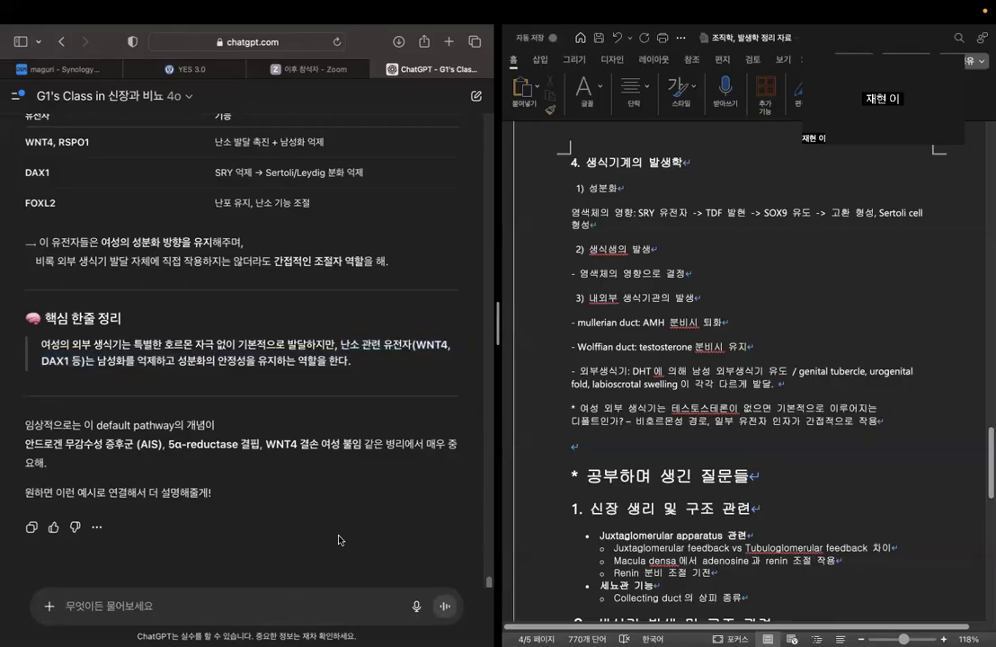
text(그러면 )
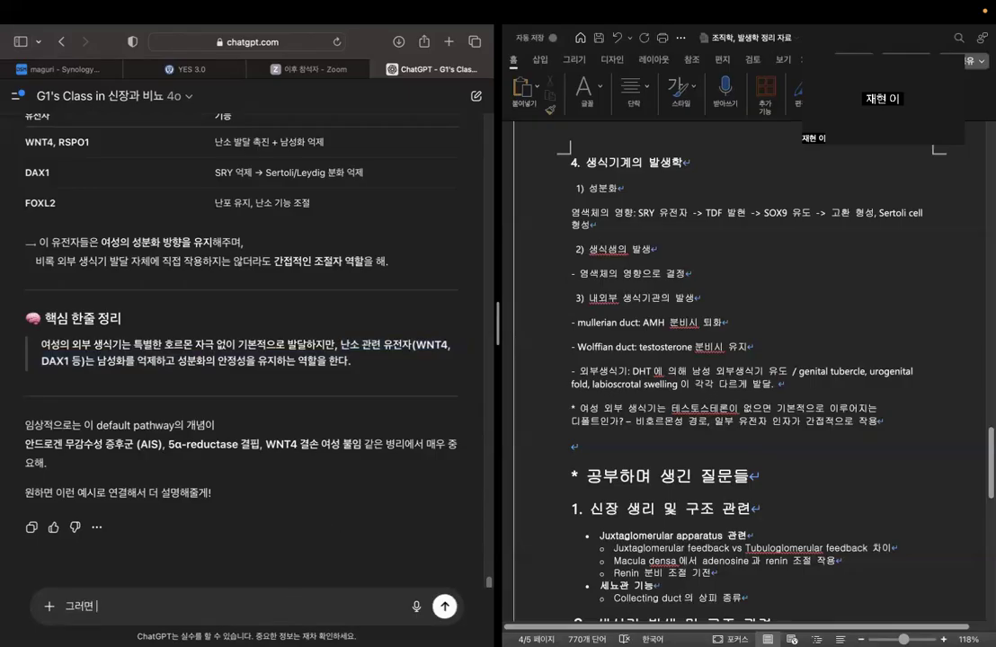
text(sry 유전자가 없으면 난소로 발달해)
key(BackSpace)
text(하게 되는거야?)
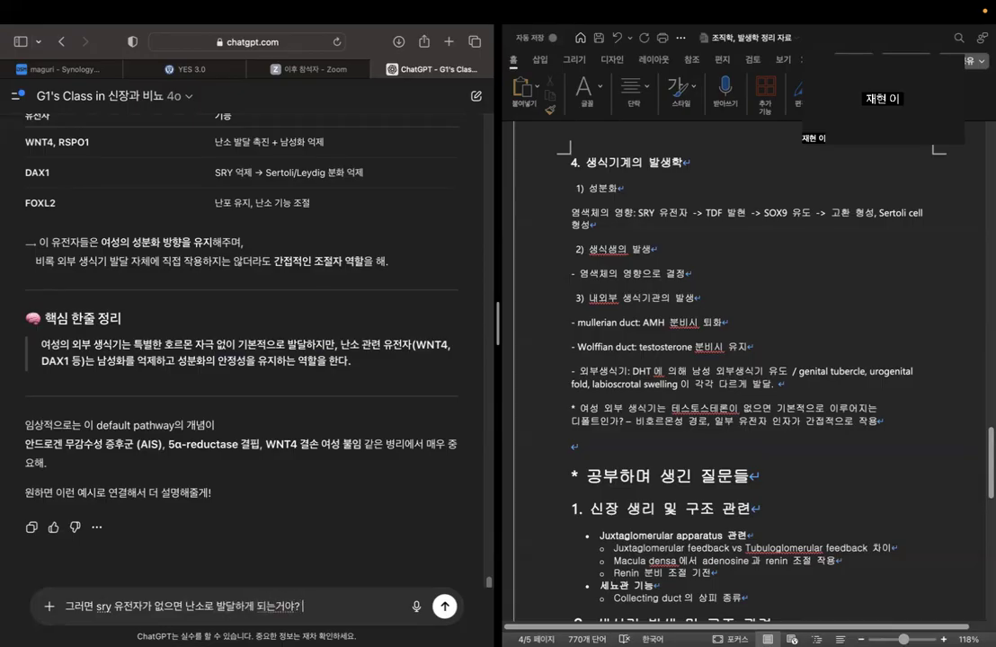
text( 왜냐하면 sweyer 증후군)
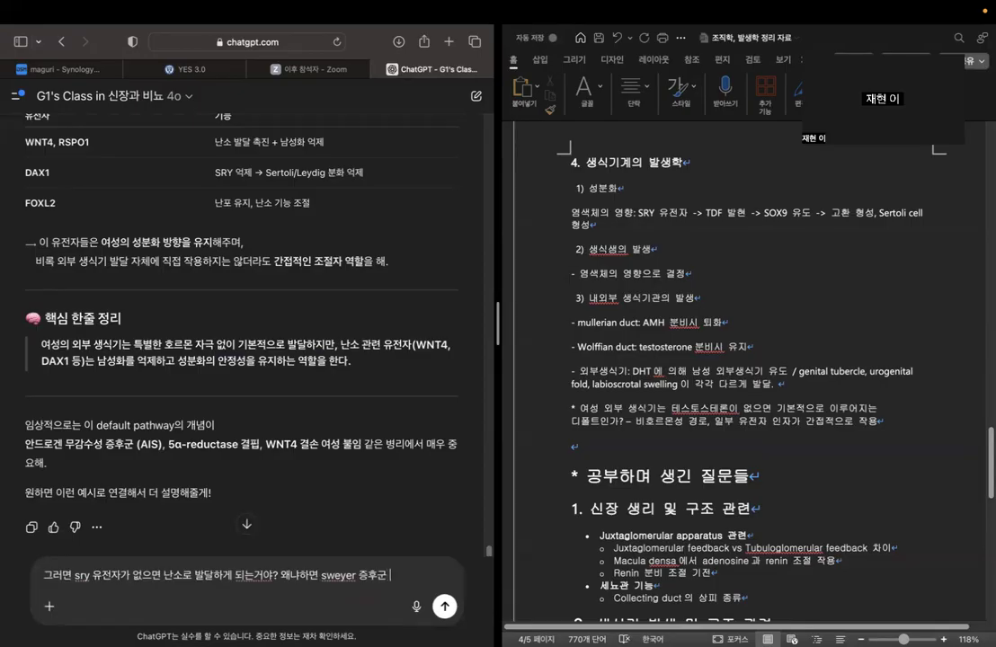
Extend the ChatGPT question with "왜냐하면 sweyer 증후군 같은 질환에서 sry gene이상으로".
key(BackSpace)
text(e)
text(rkx)
text(같은 질환에)
text(서)
text( sry)
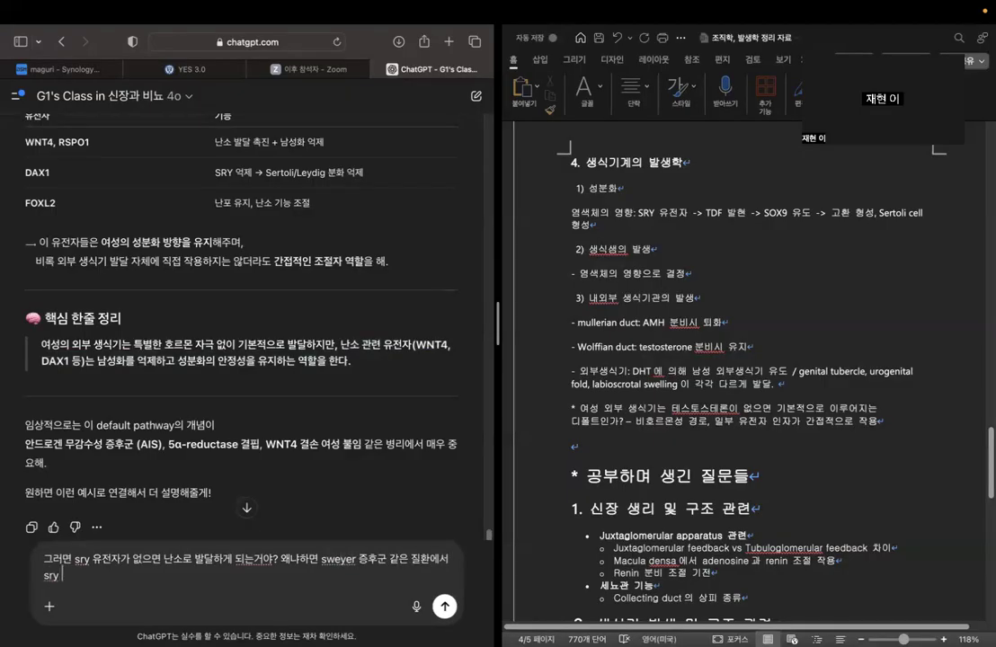
text( gene이상으로 )
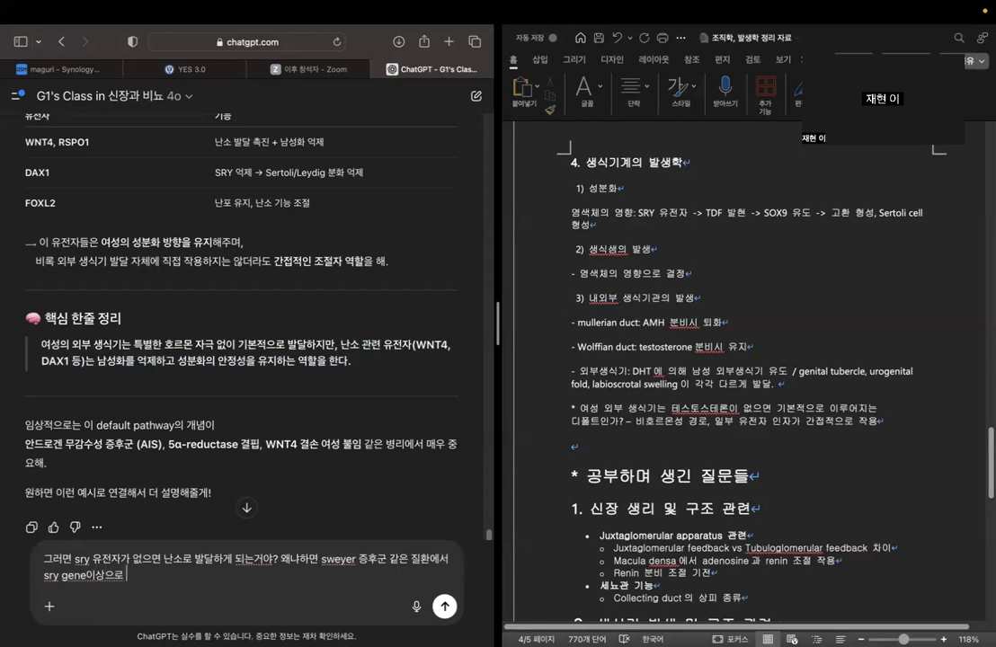
text(고환이 형성이 되지 않)
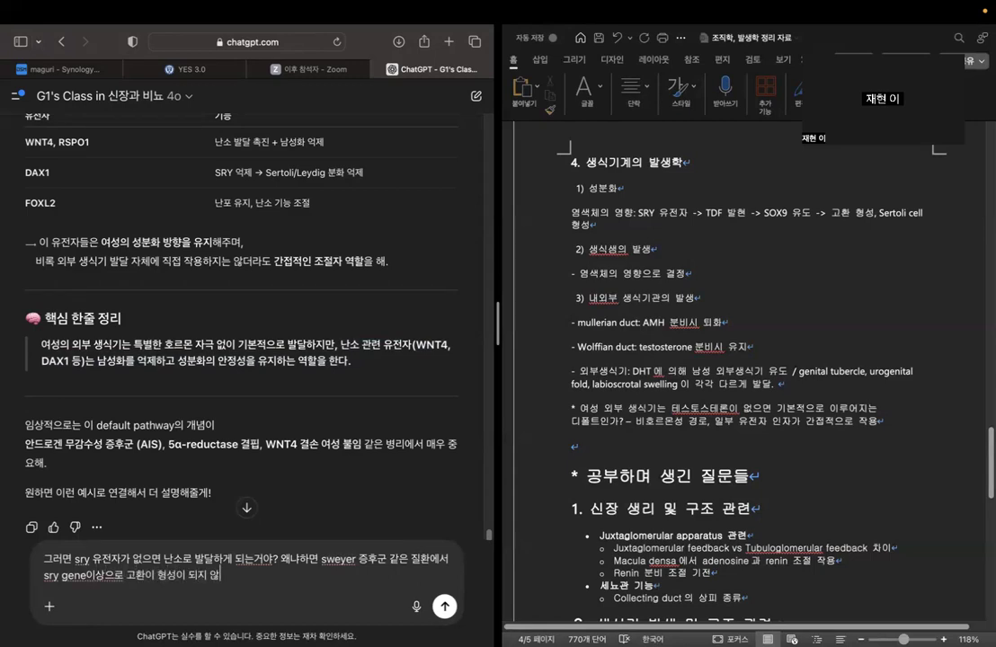
text(고 streak gonad라고 표)
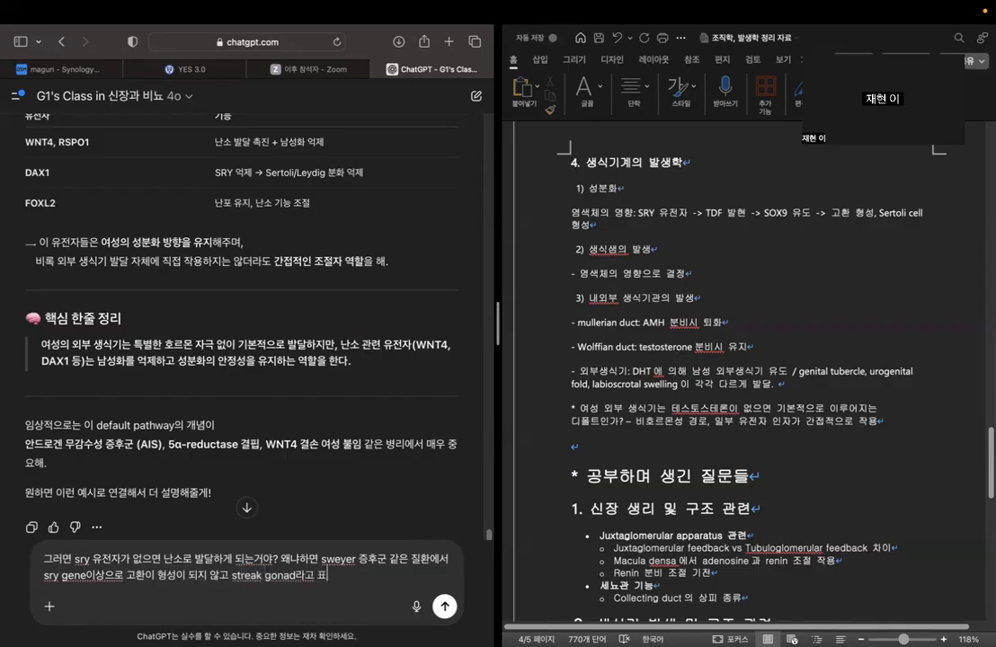
text(현을 하던데, 난소라고)
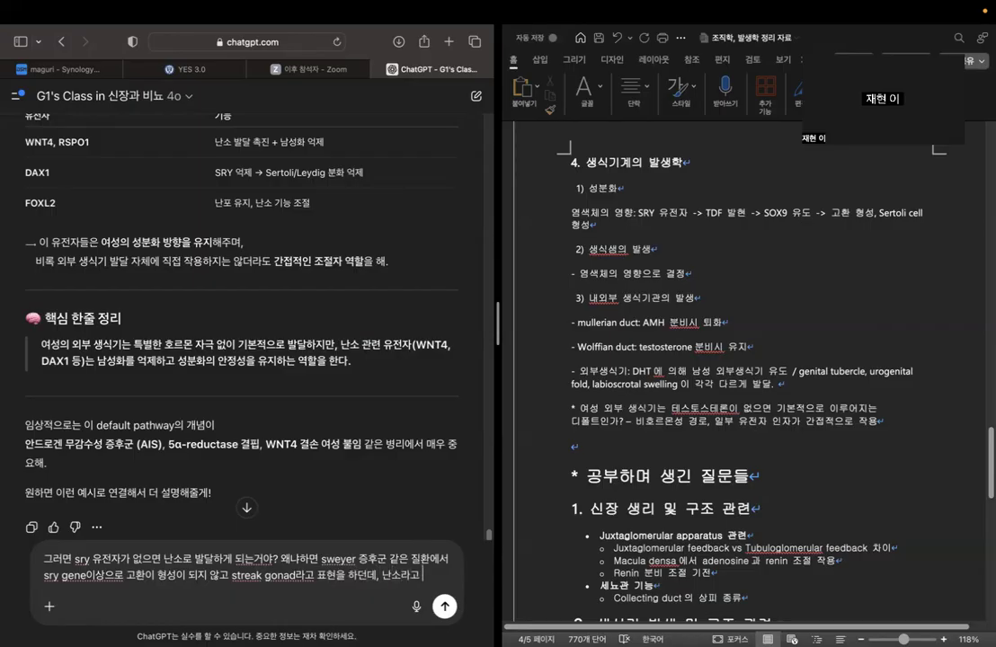
text( 안 하는 이유가)
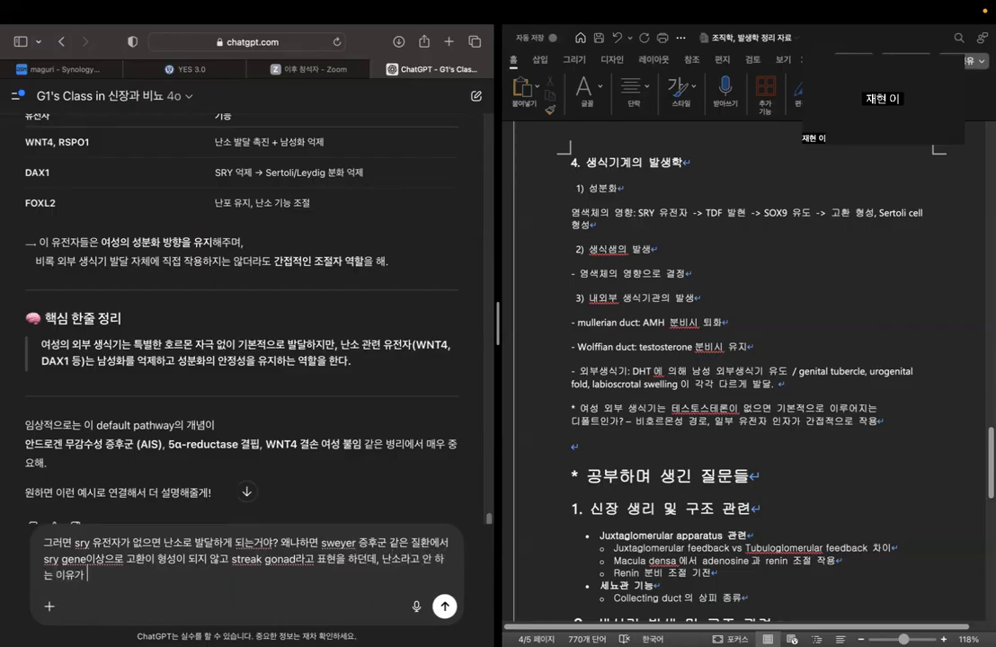
text( sry 유전자가 없더람)
text(도 난소가 되는)
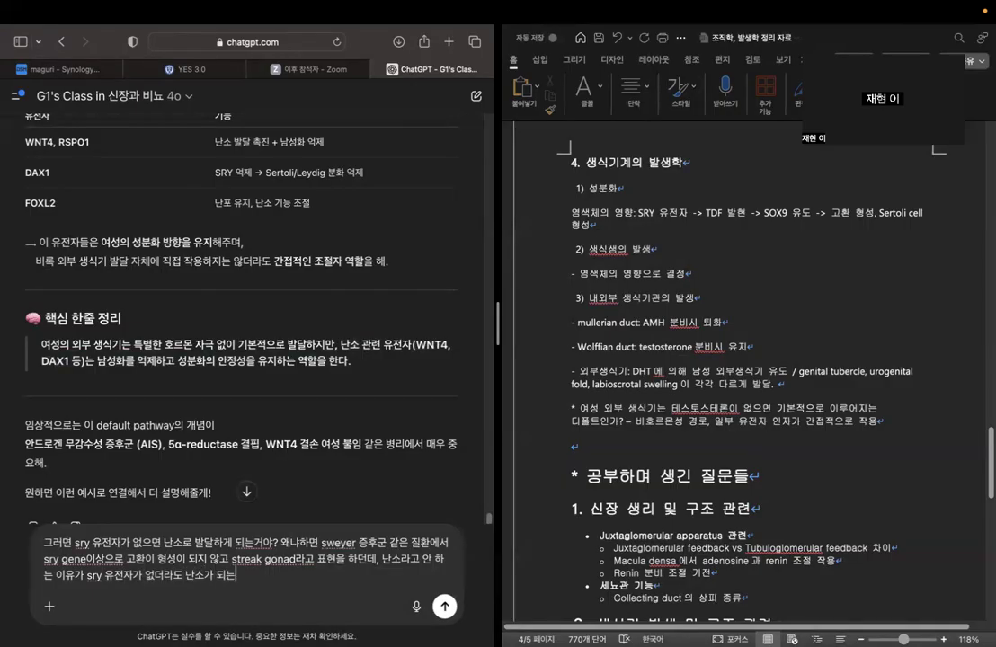
Continue the prompt with "sry 유전자가 없더라도 완전한 난소가 되지는 않기 때문" as the suspected reason.
key(BackSpace)
key(BackSpace)
key(BackSpace)
key(BackSpace)
key(BackSpace)
key(BackSpace)
text(완전한 난소가 되지는 않기 때)
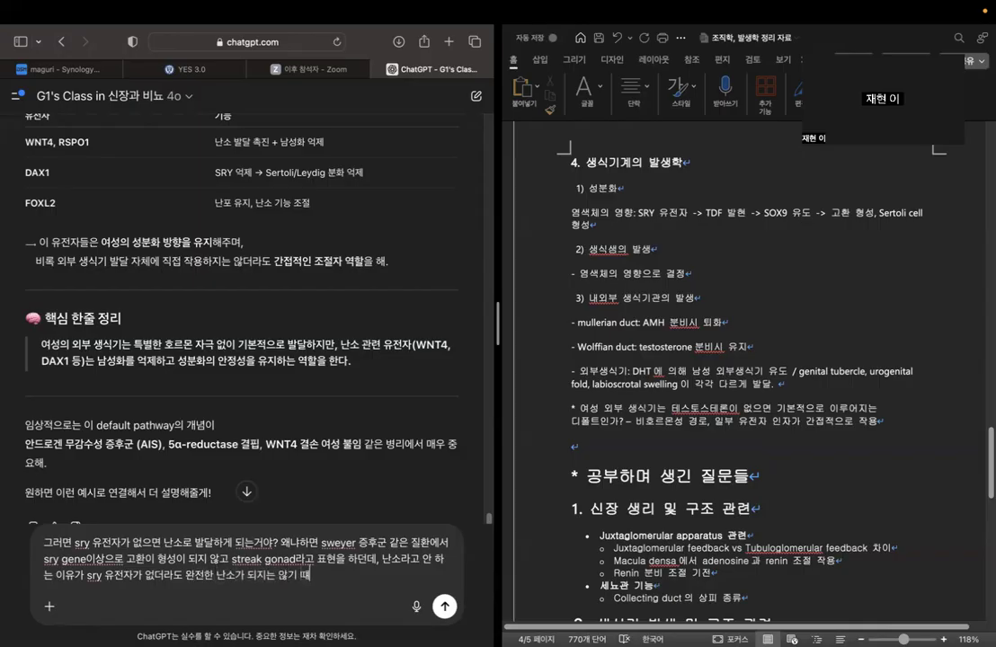
text(문인가? ㄹ라는 의문이 들)
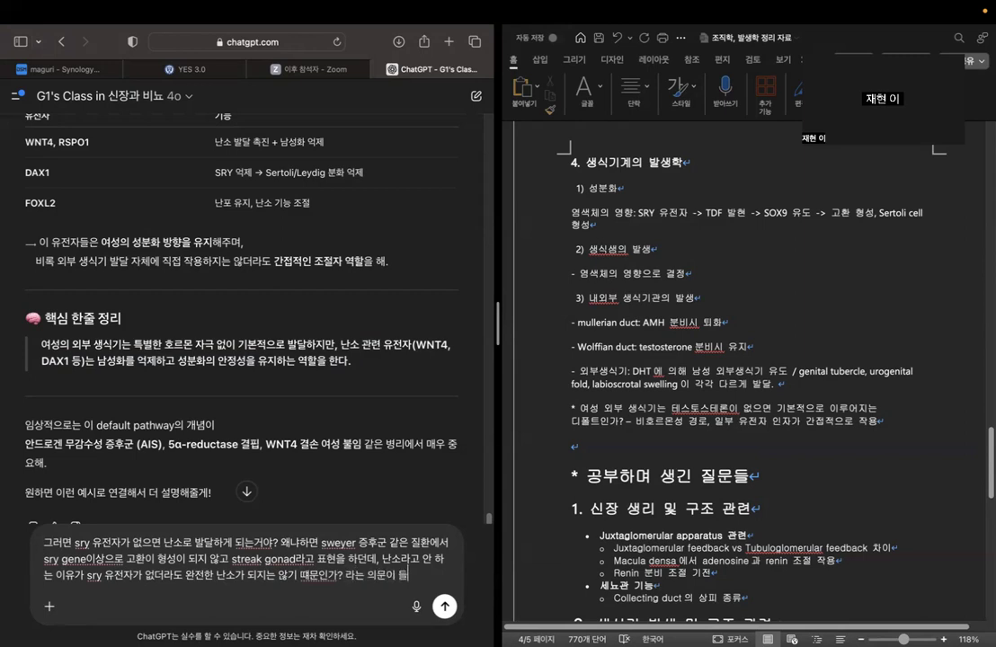
text(었ㄱ거든. 관련)
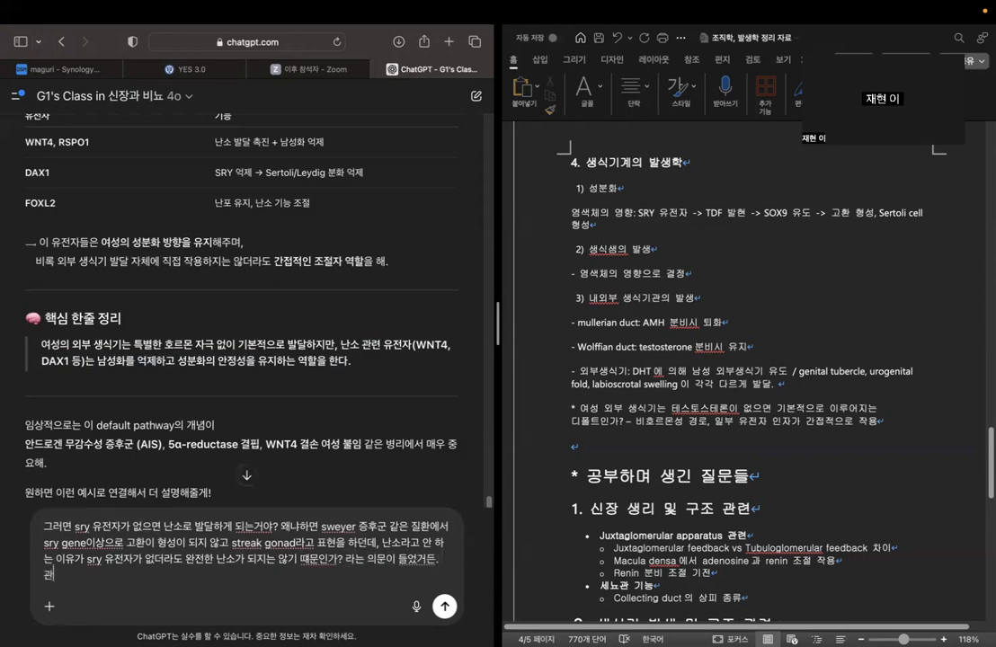
text(해서 설명해주)
Finish the prompt with "인가? 라는 의문이 들었거든. 관련해서 설명해줘" and send it to ChatGPT.
key(Return)
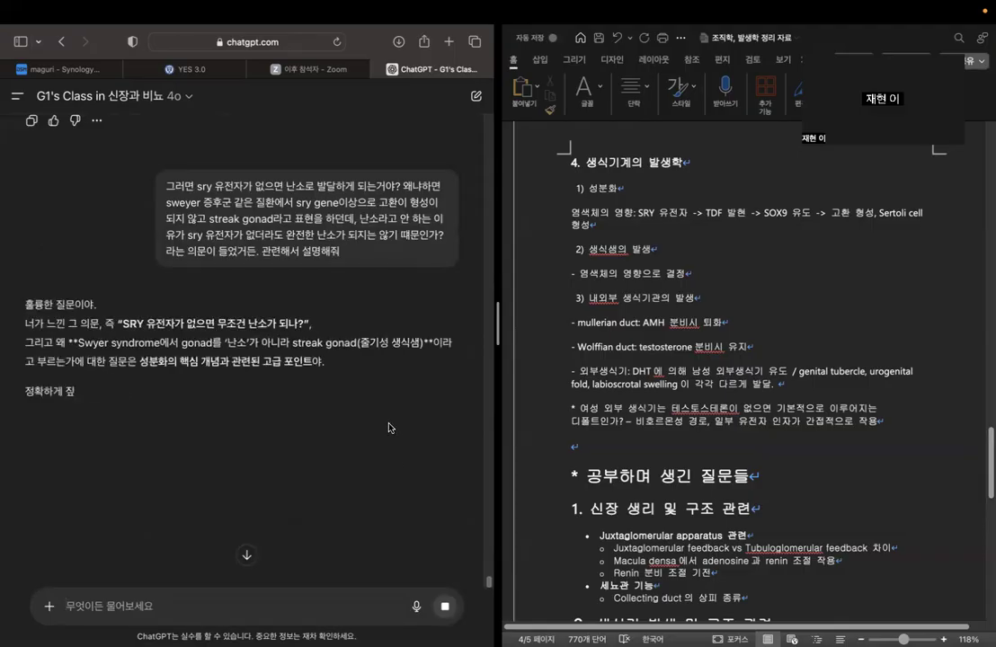
Examine ChatGPT's opening conclusion on which genes and gonadal precursor structure ovarian development needs besides the absence of SRY.
scroll(389, 428, down, 3)
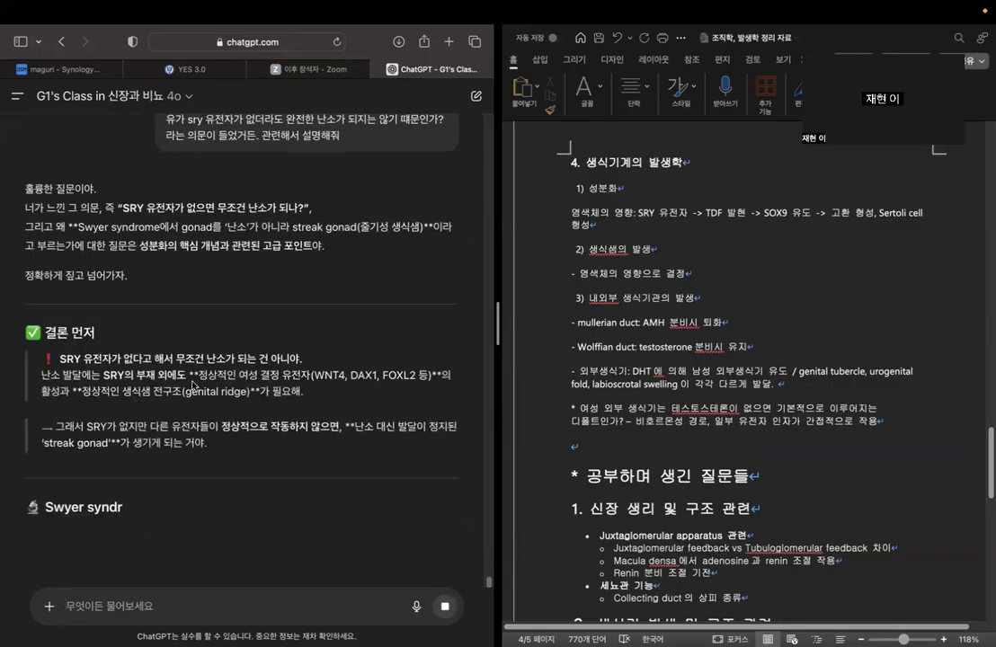
drag(197, 376, 417, 386)
click(332, 380)
click(353, 397)
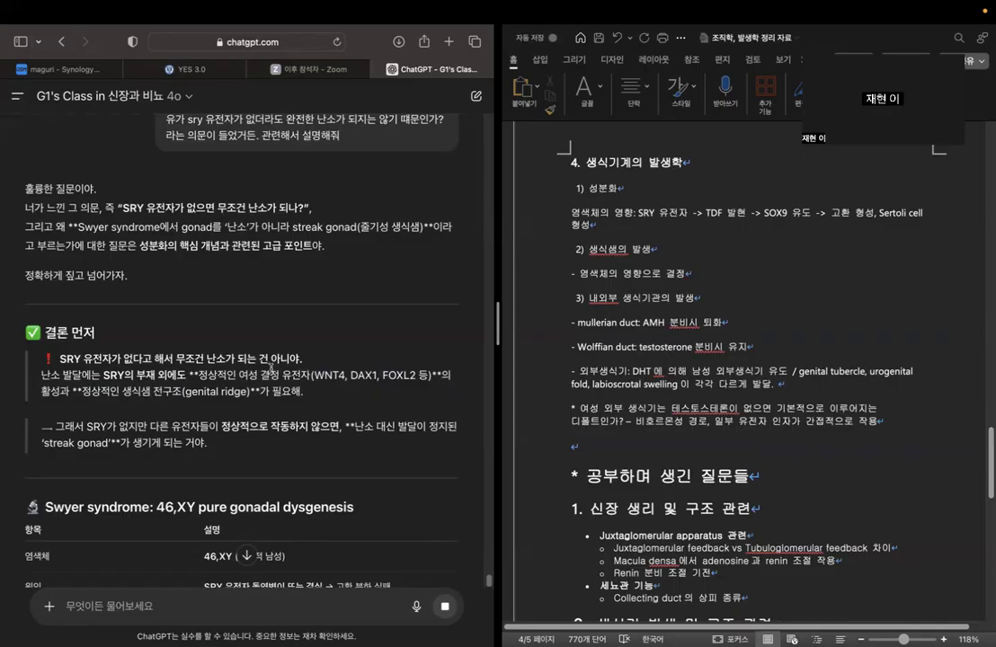
drag(282, 374, 307, 385)
click(307, 384)
drag(83, 390, 249, 392)
click(319, 396)
scroll(297, 406, down, 1)
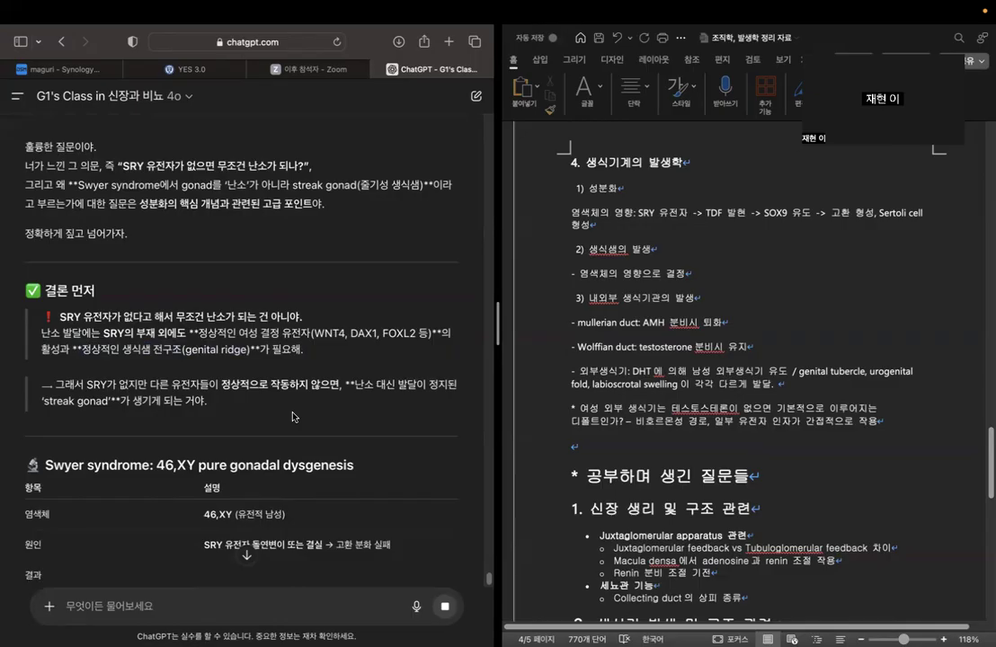
Examine ChatGPT's explanation of how a streak gonad arises and its Swyer syndrome overview.
drag(354, 385, 398, 408)
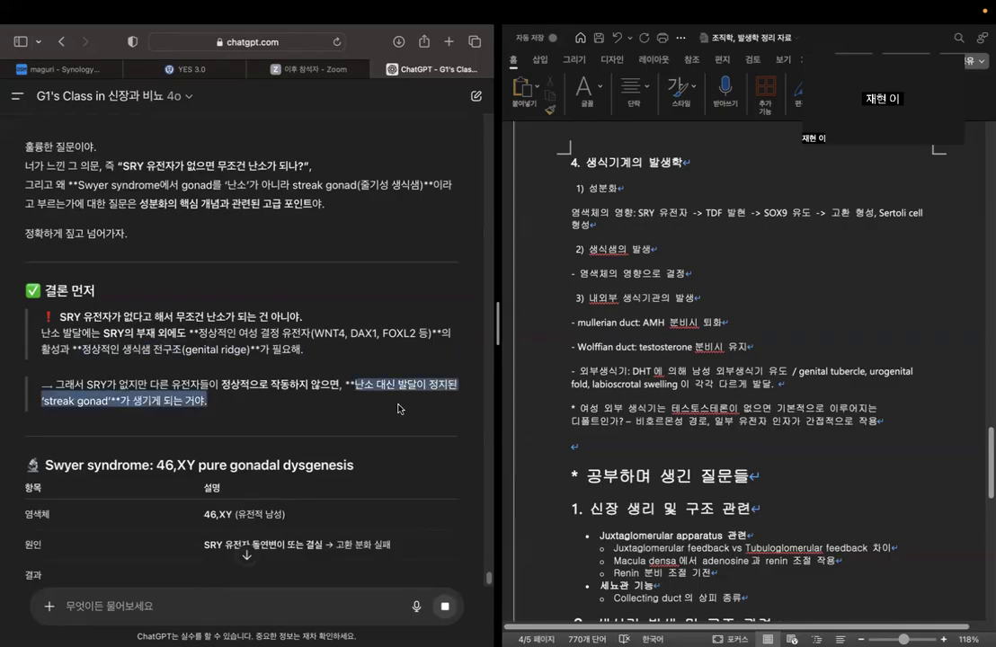
click(398, 409)
scroll(229, 344, down, 5)
scroll(264, 404, down, 3)
scroll(293, 380, up, 3)
scroll(292, 380, down, 1)
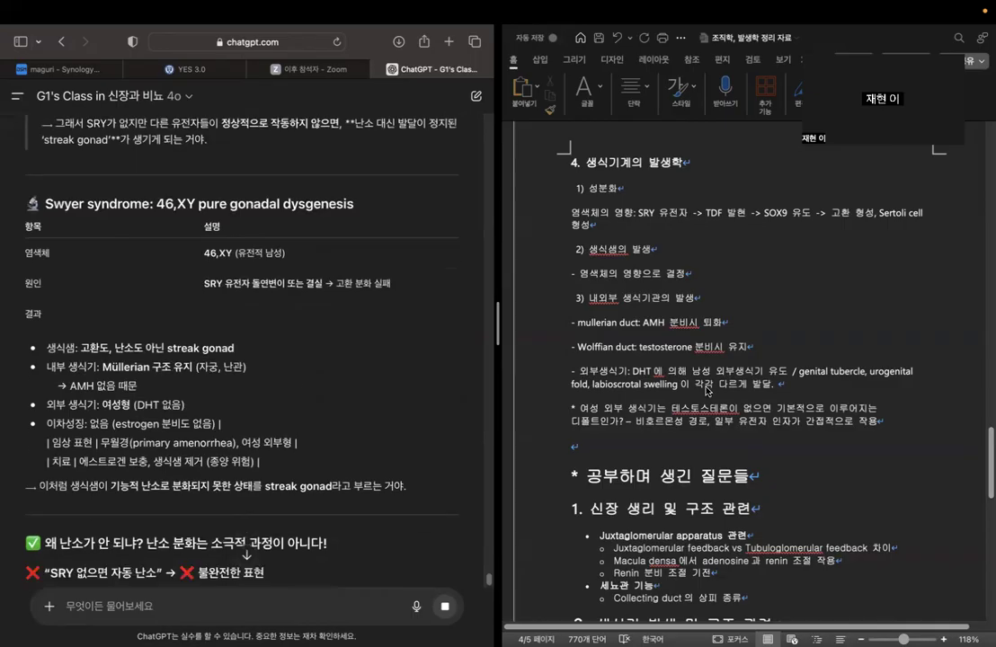
Below the female external genitalia note in Word, add "*난소 발달은 sry 가 없다고 진행되는 것은 아님. 작용하는 인자가 따로 있다.".
click(906, 425)
key(Return)
text(*)
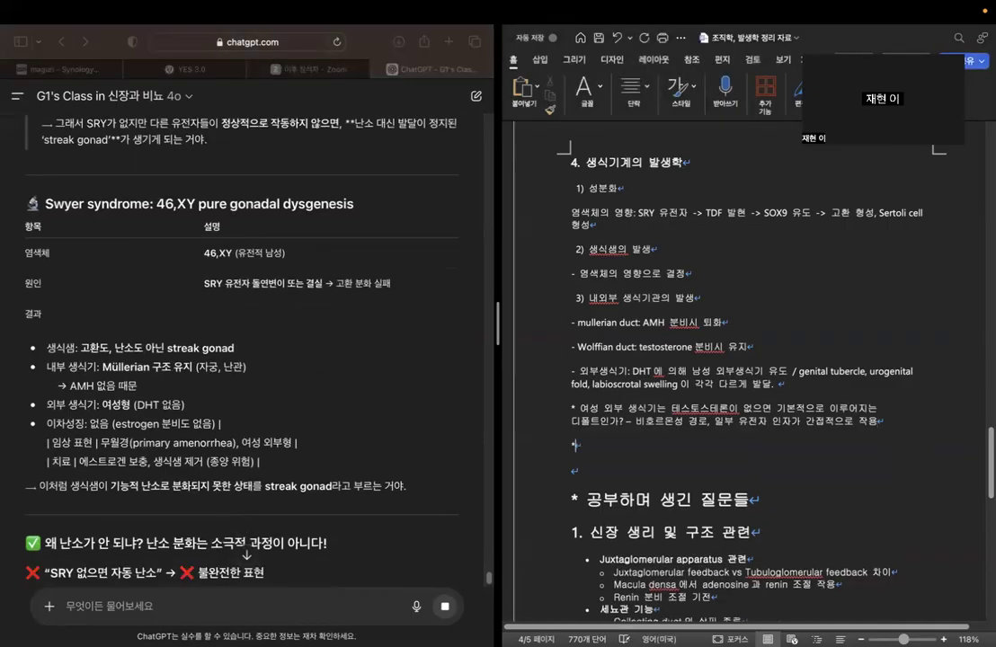
text(난소 발달은 sry 가 없다고 진행되는 ㄱ것은 아님. 작용하는 인자가 따른 이있다. ()
Append the example genes "(WNT4, DAX1 등)" from ChatGPT's conclusion to the ovarian development note.
scroll(411, 442, up, 8)
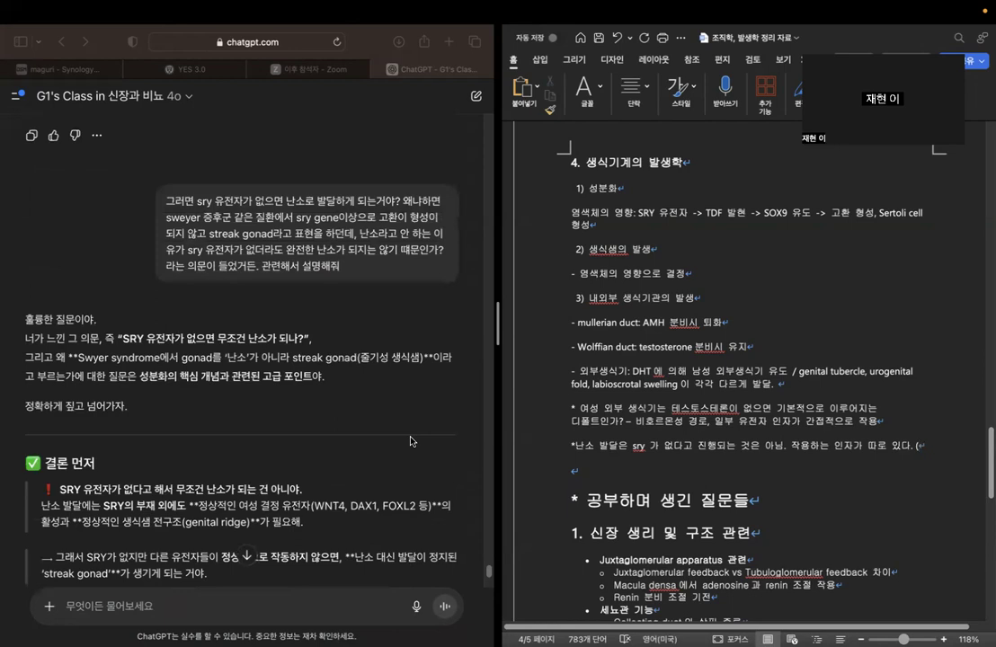
scroll(305, 410, down, 3)
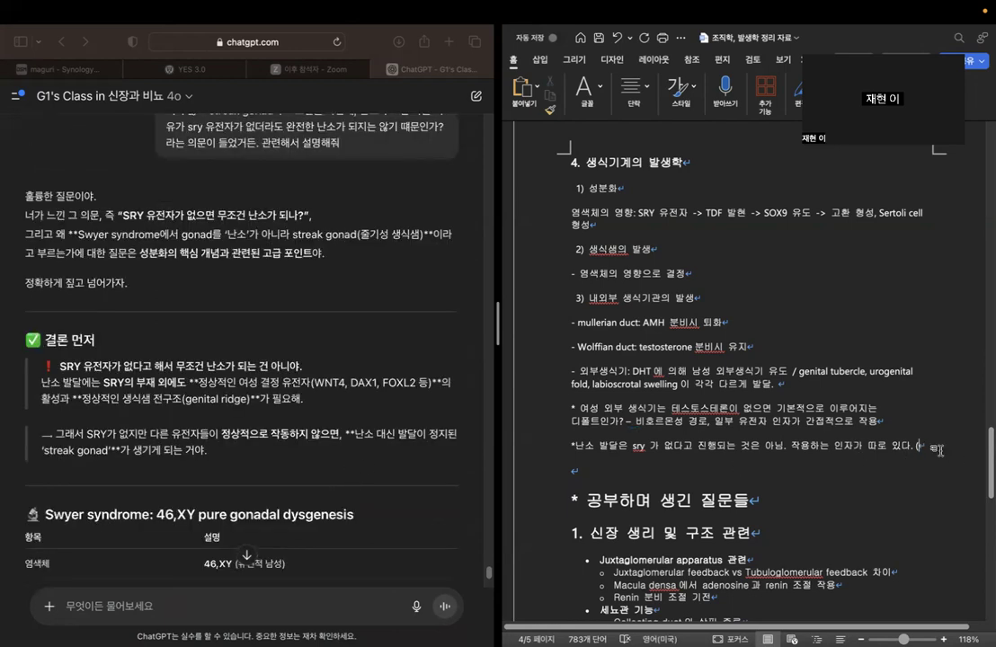
text(WNT4,)
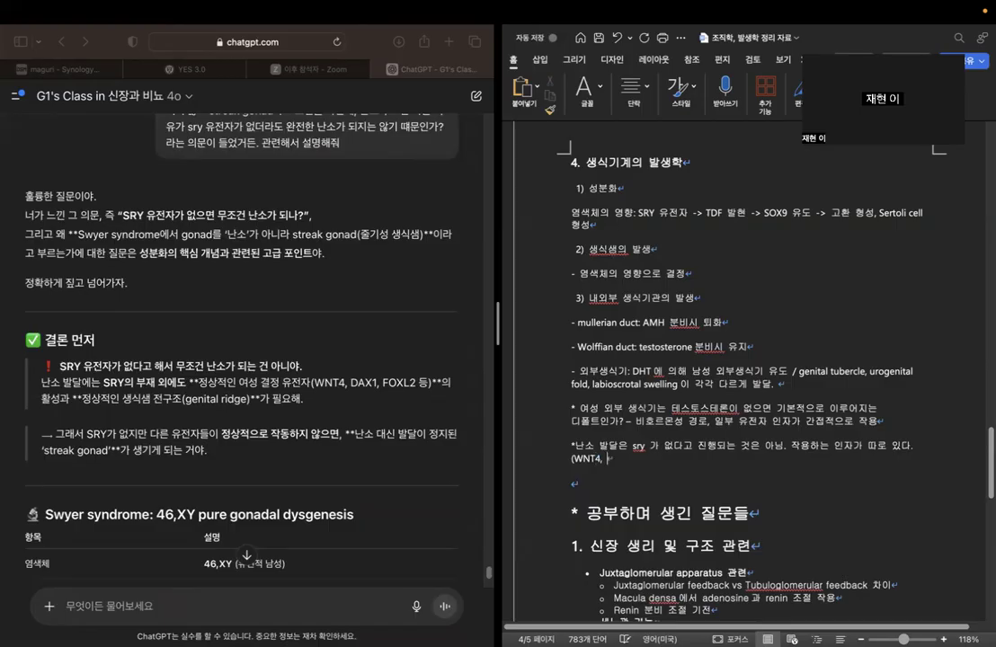
text( DAX1 등))
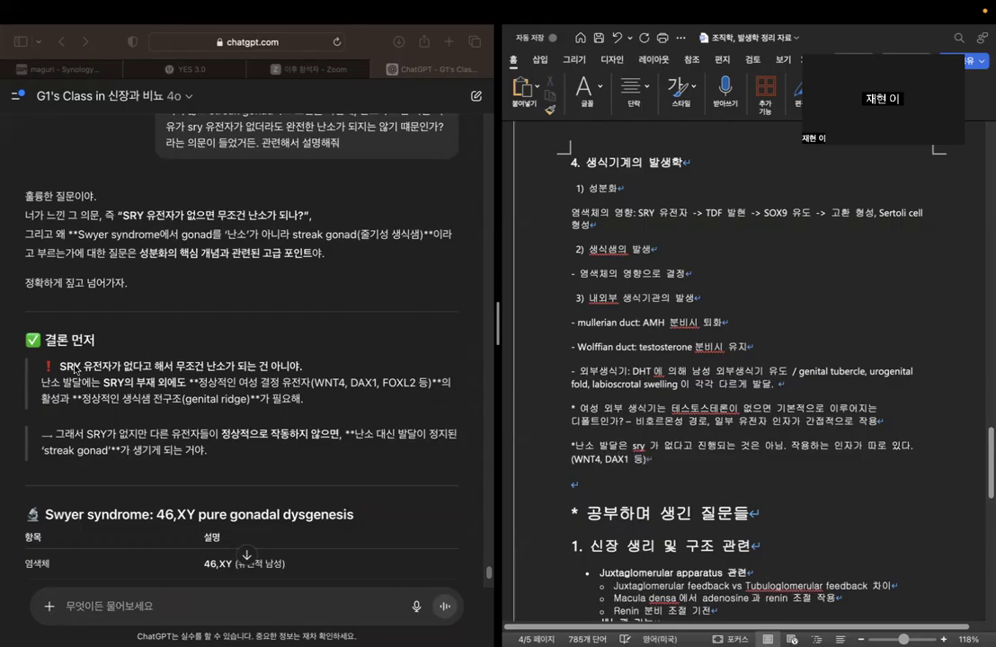
Examine the rest of ChatGPT's answer, covering the ovary-determining gene table, streak gonad definition and key summary.
scroll(287, 375, down, 10)
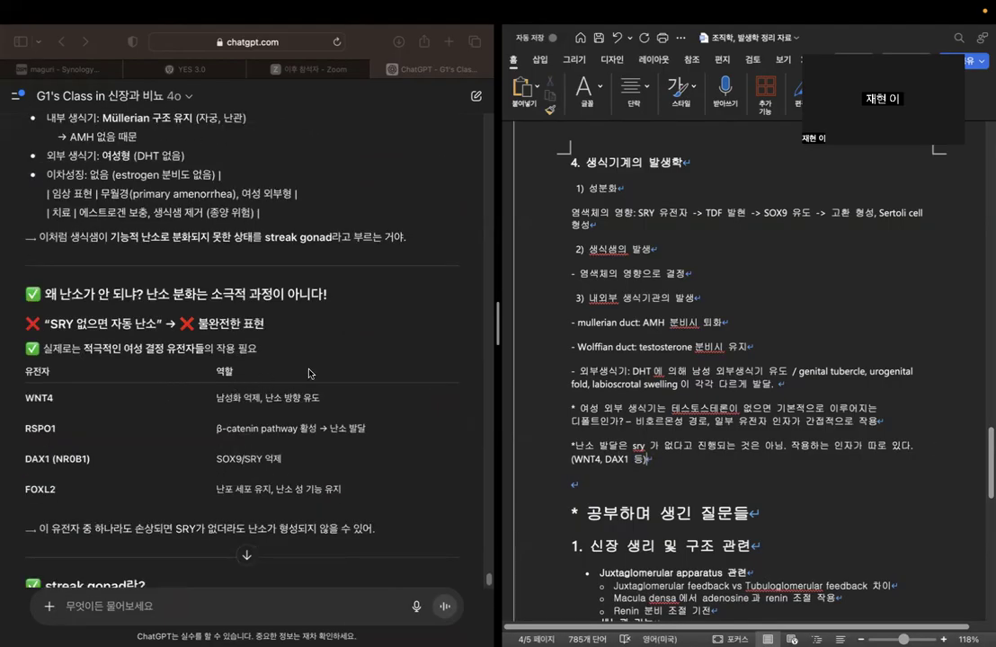
scroll(346, 298, down, 3)
scroll(398, 342, down, 8)
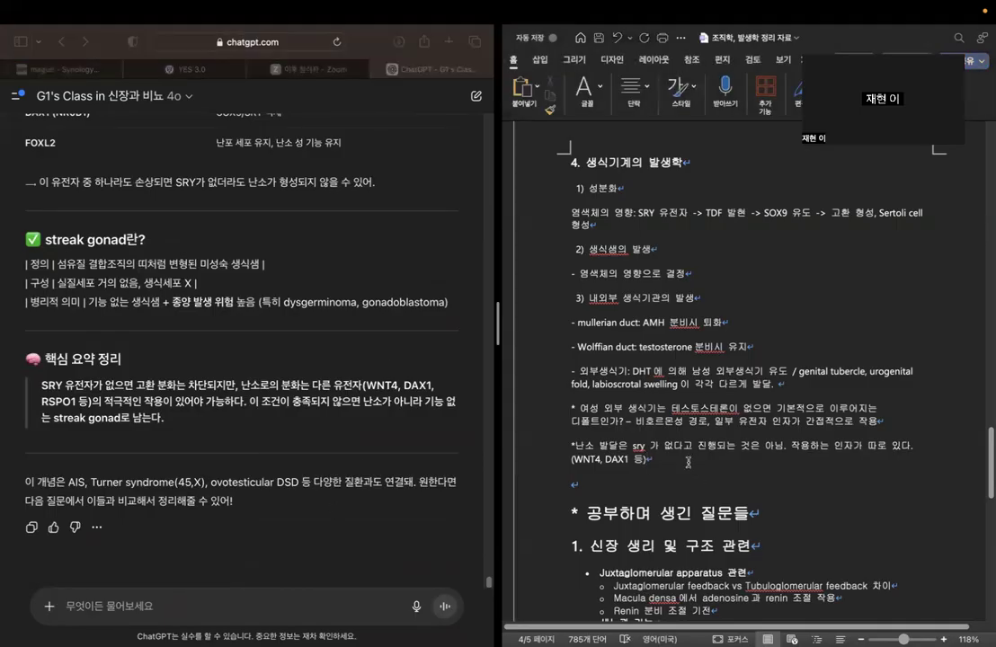
Review the reproductive embryology notes and the list of study questions in the Word document through section 5.
scroll(687, 460, up, 2)
scroll(855, 194, down, 2)
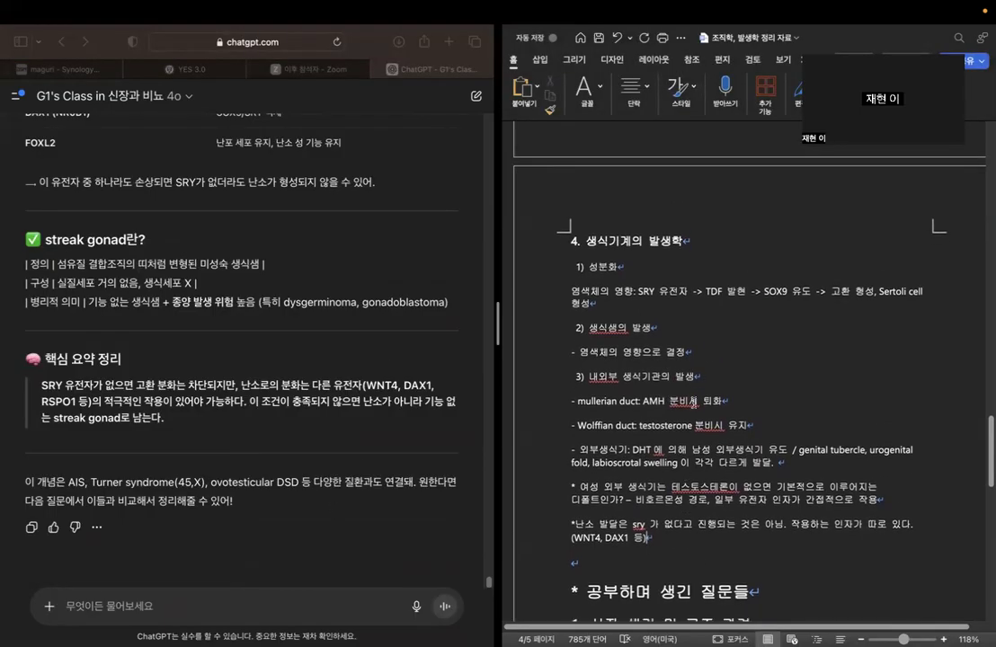
scroll(844, 216, down, 1)
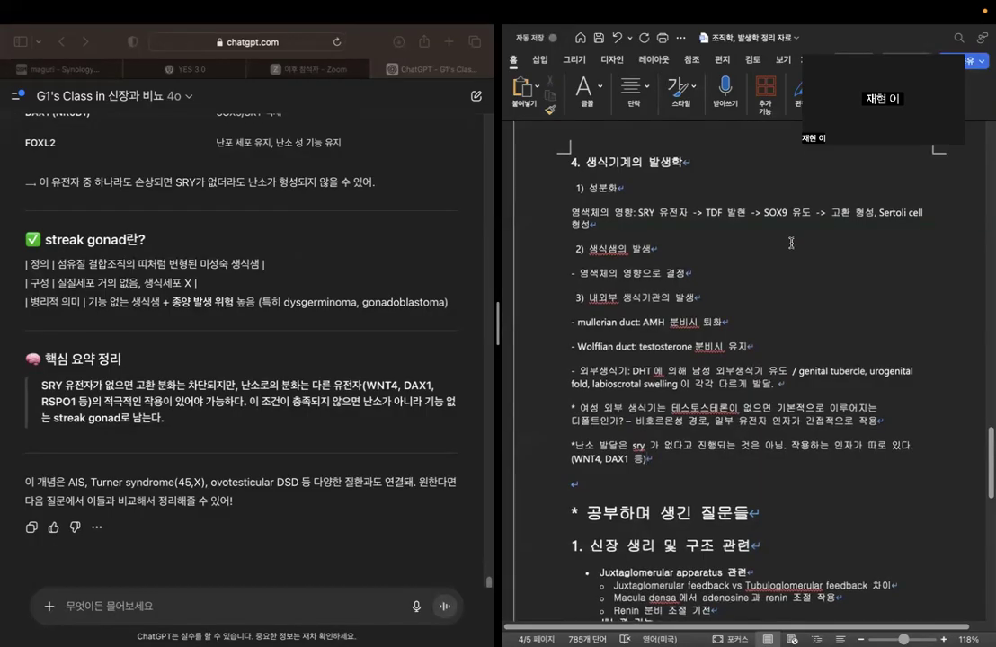
scroll(805, 259, down, 6)
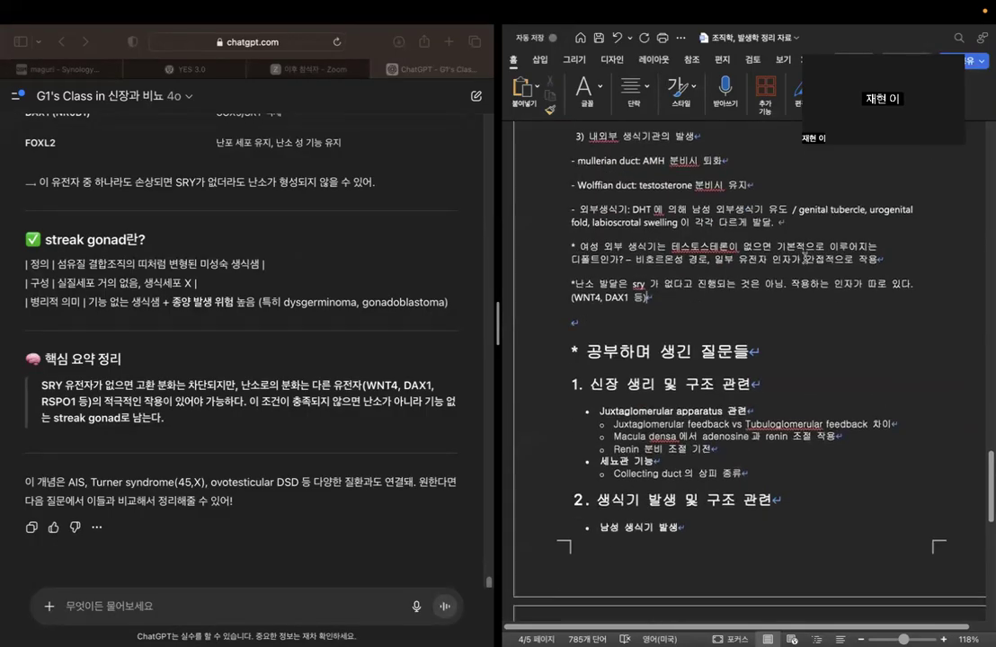
scroll(805, 258, down, 5)
scroll(804, 256, up, 5)
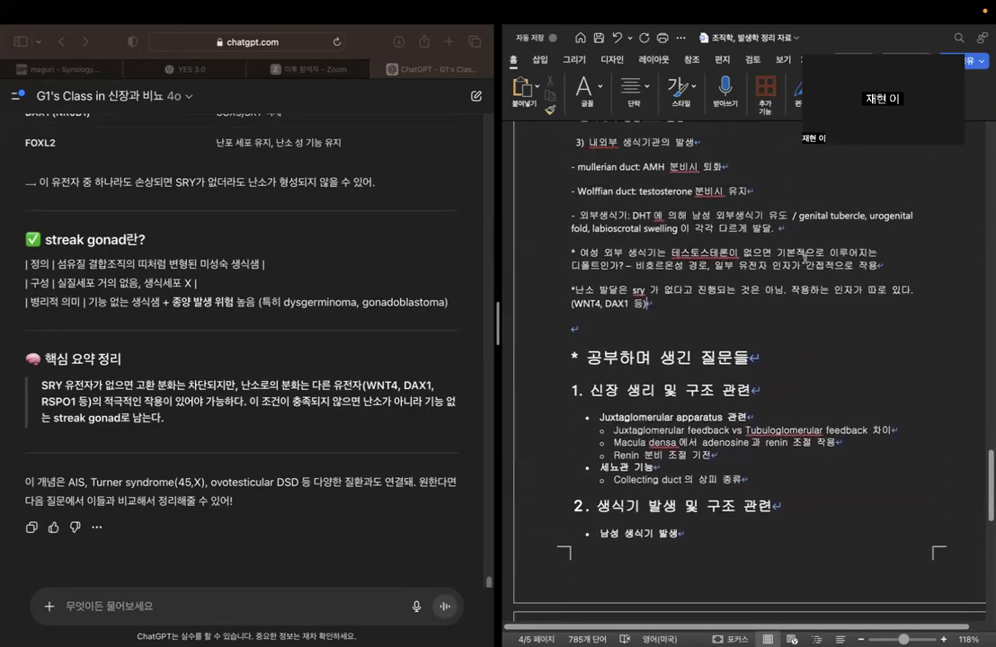
scroll(804, 257, down, 15)
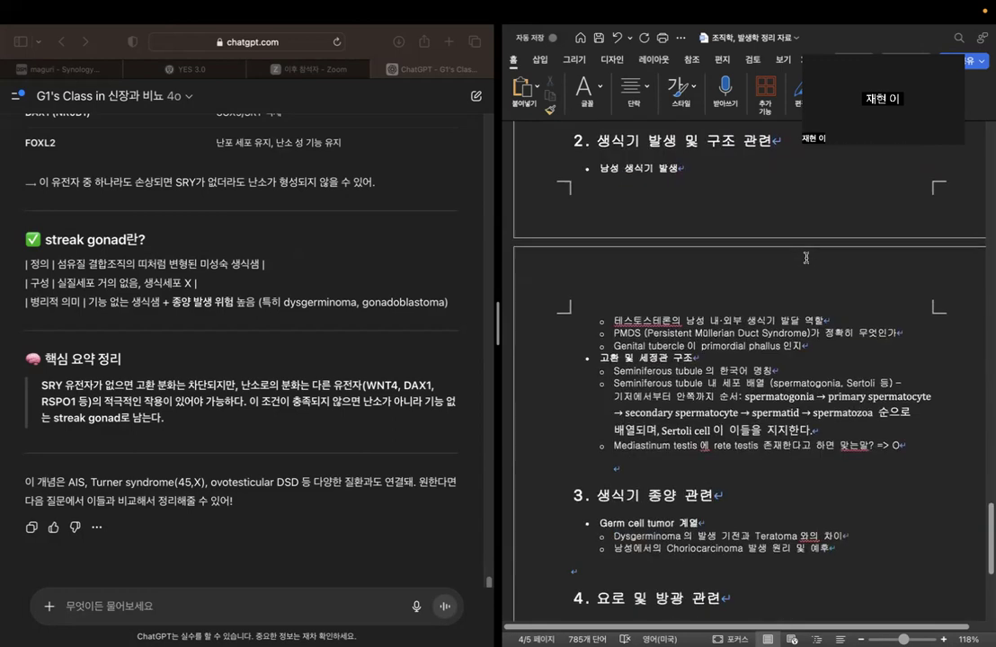
scroll(806, 258, down, 2)
scroll(806, 258, up, 3)
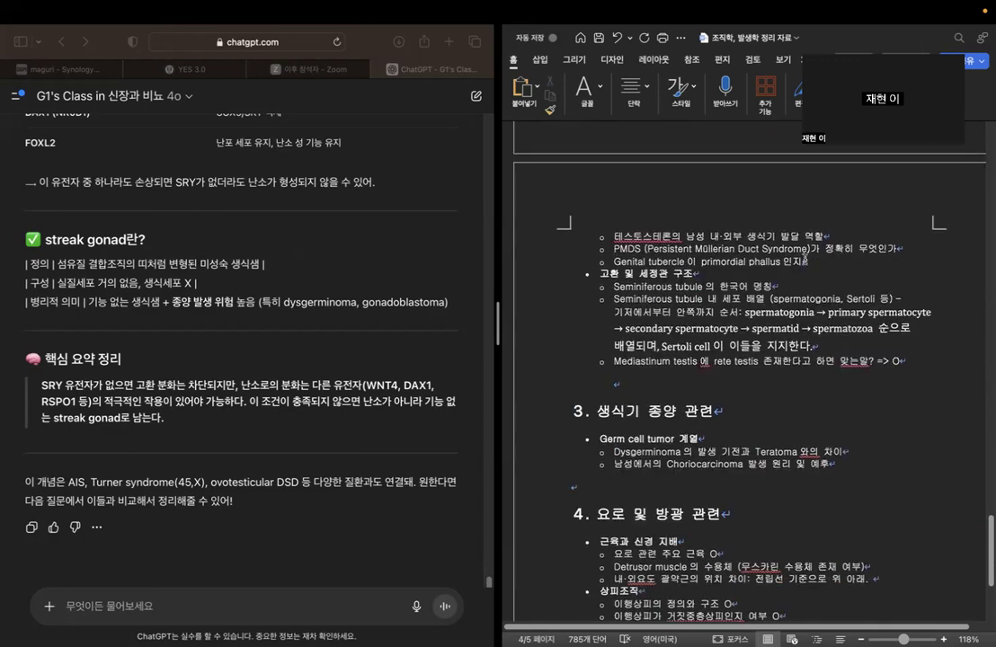
scroll(805, 266, up, 5)
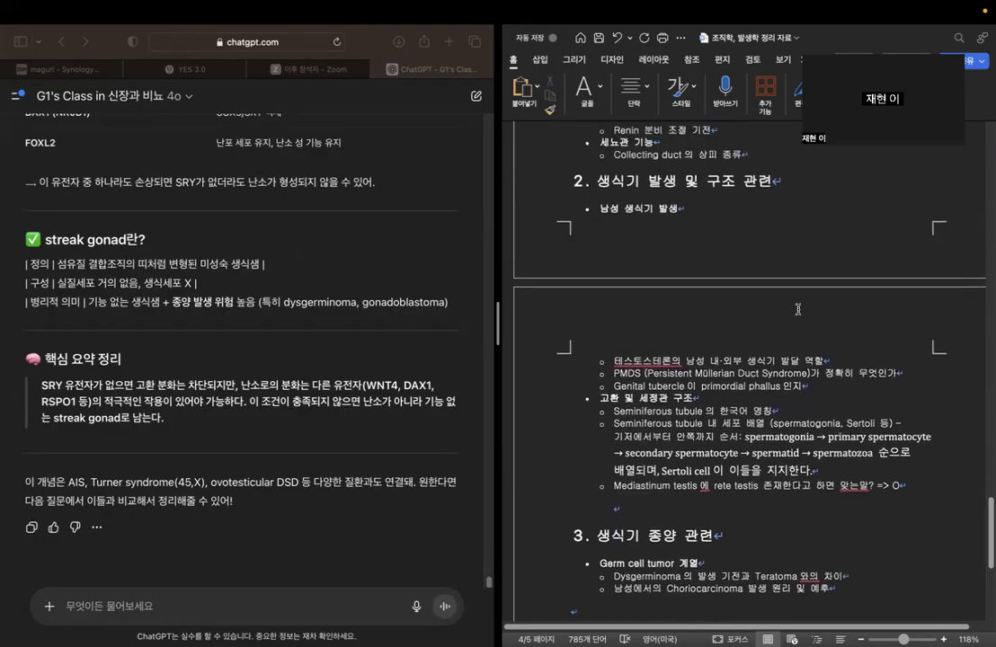
scroll(797, 308, up, 3)
scroll(797, 309, down, 4)
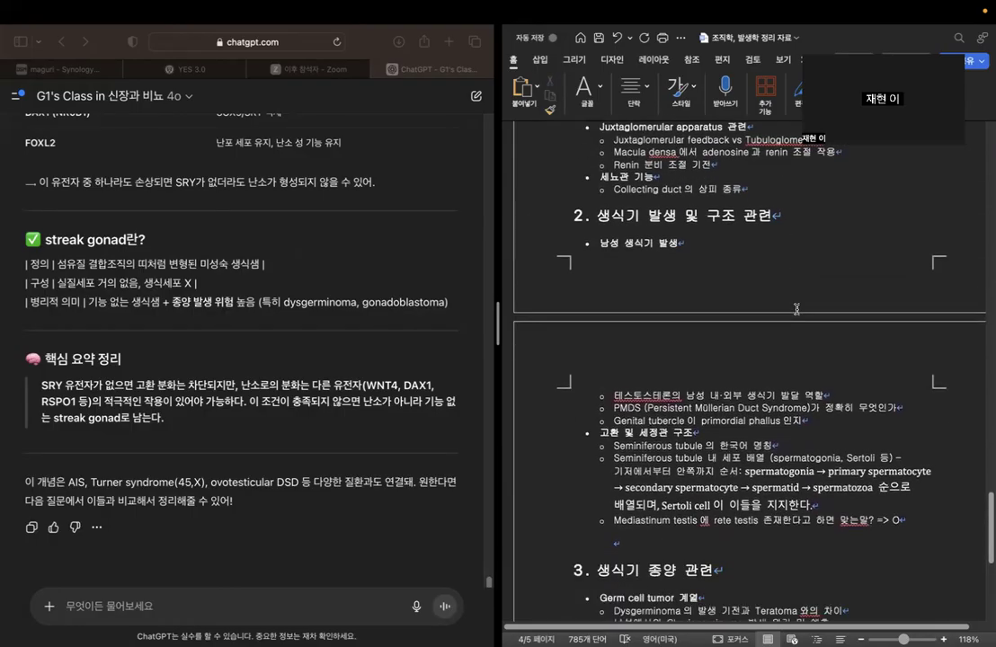
scroll(796, 309, down, 2)
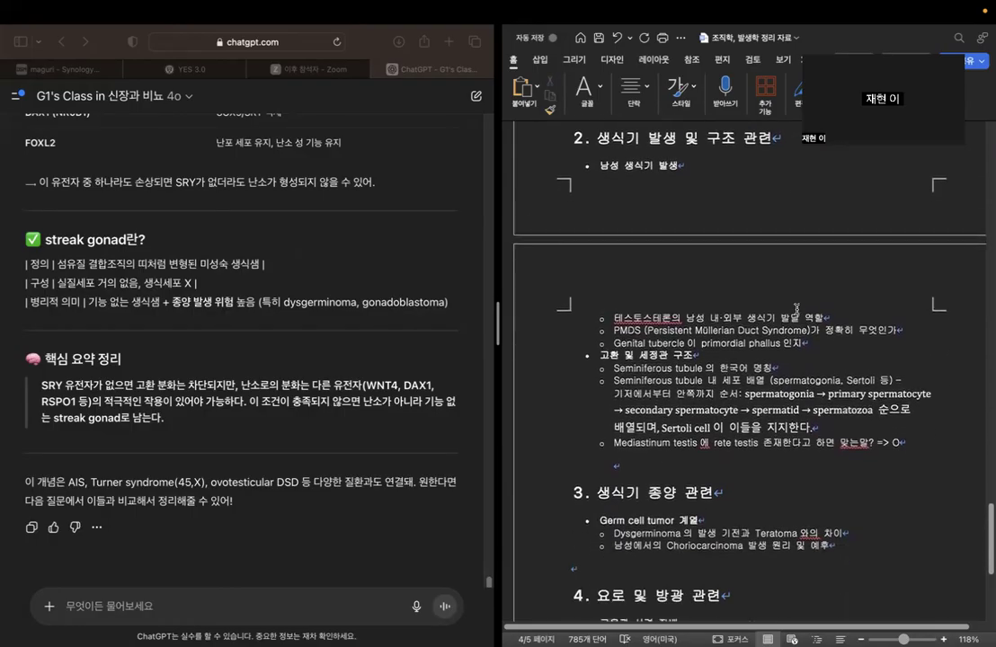
scroll(796, 309, down, 6)
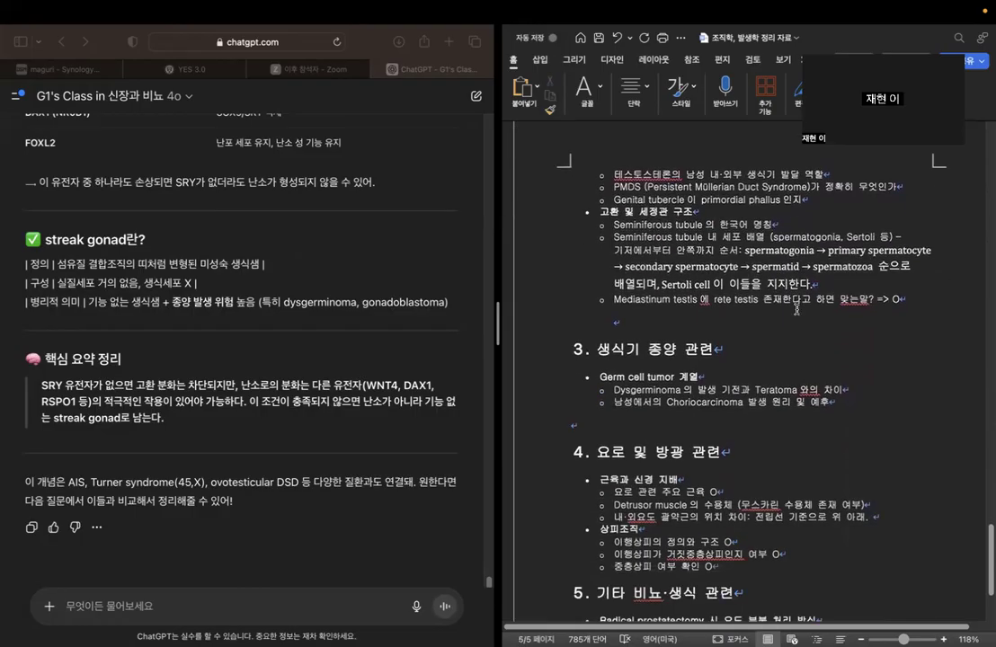
scroll(796, 309, down, 2)
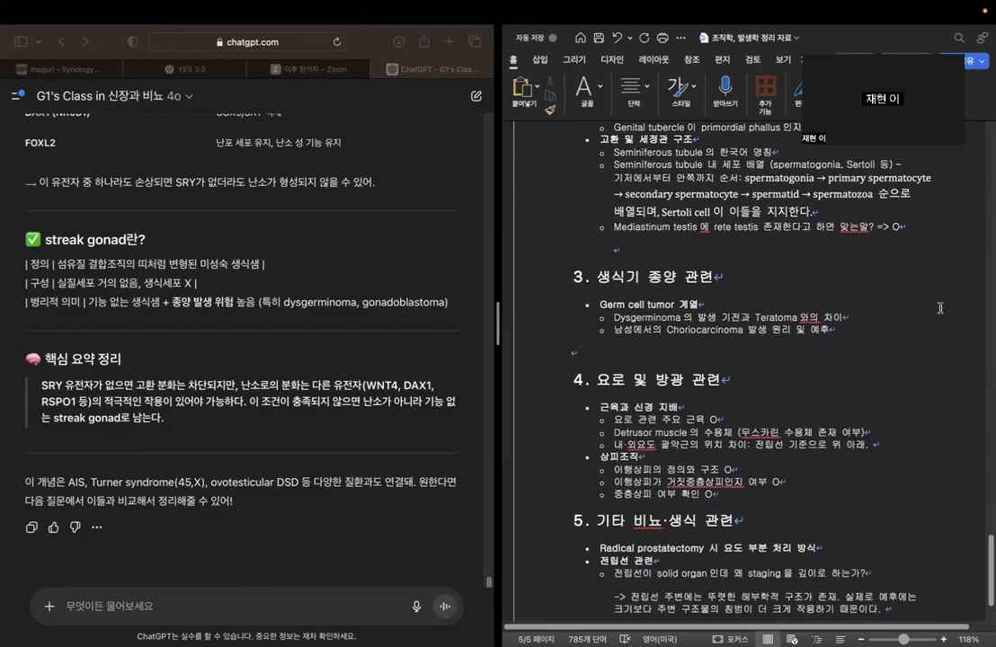
Begin a ChatGPT question about male choriocarcinoma with "남성에게서 choriocarcinoma가 생긴다고 하는데, 이것은 그럼".
click(875, 321)
click(859, 328)
click(252, 535)
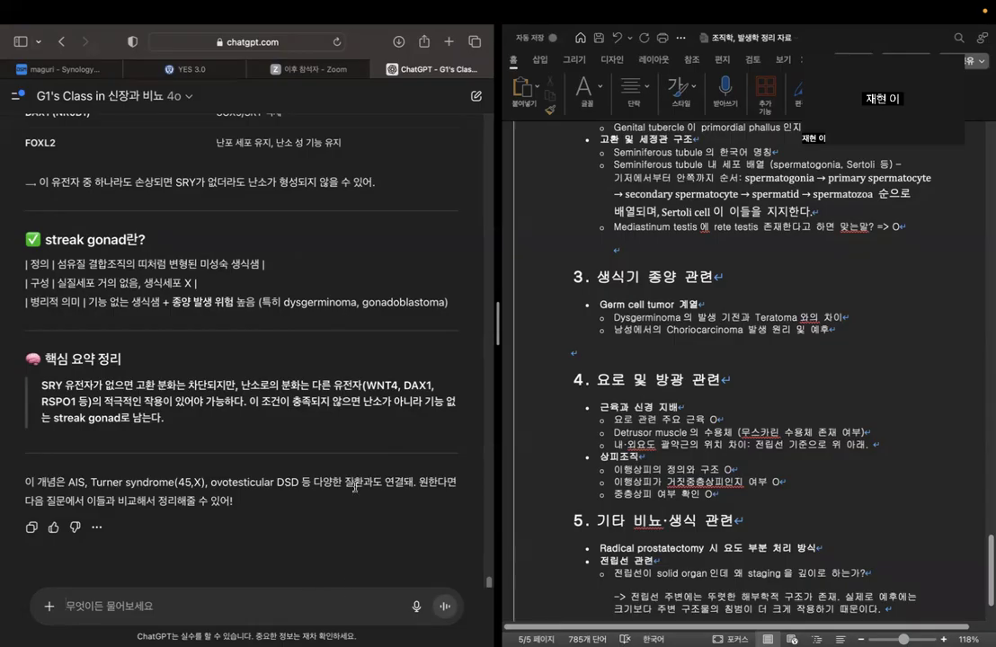
text(남성에게)
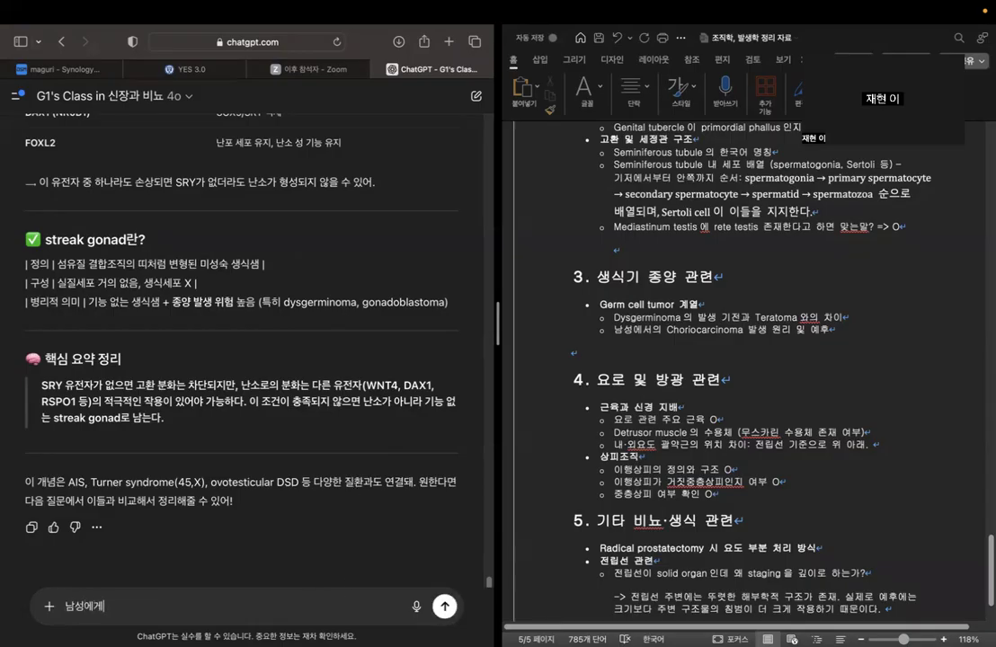
text(서 chorioc)
text(arcinoma가 생길 수)
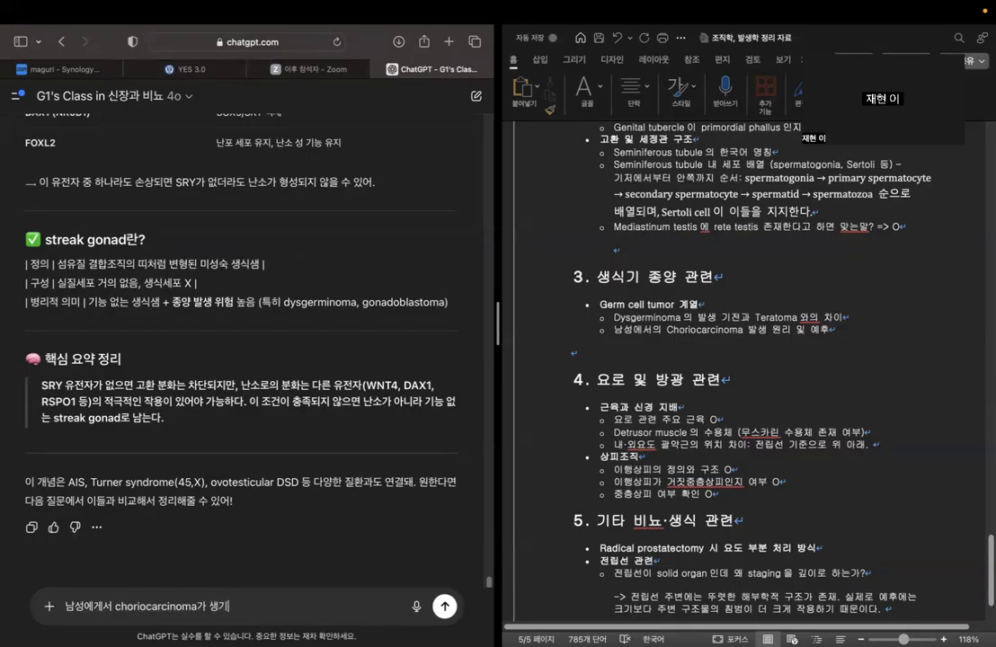
text( 있다고 하)
key(BackSpace)
key(BackSpace)
key(BackSpace)
key(BackSpace)
key(BackSpace)
key(BackSpace)
key(BackSpace)
text(긴다고 히)
key(BackSpace)
text(하는데, 이것은 )
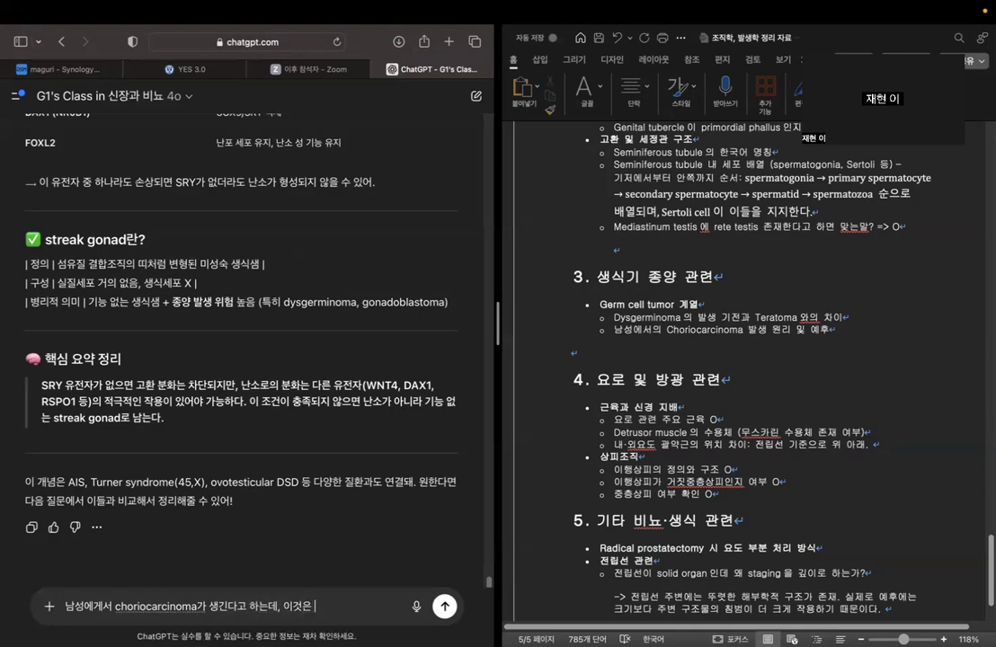
text(그럼 비임신성여성에게서 발생하)
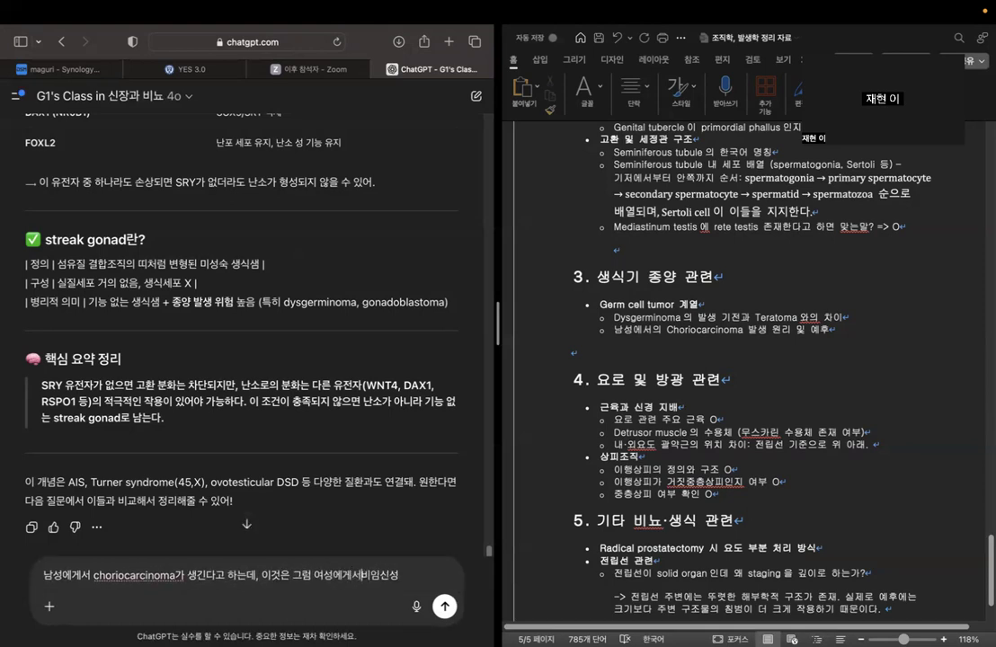
text(는 )
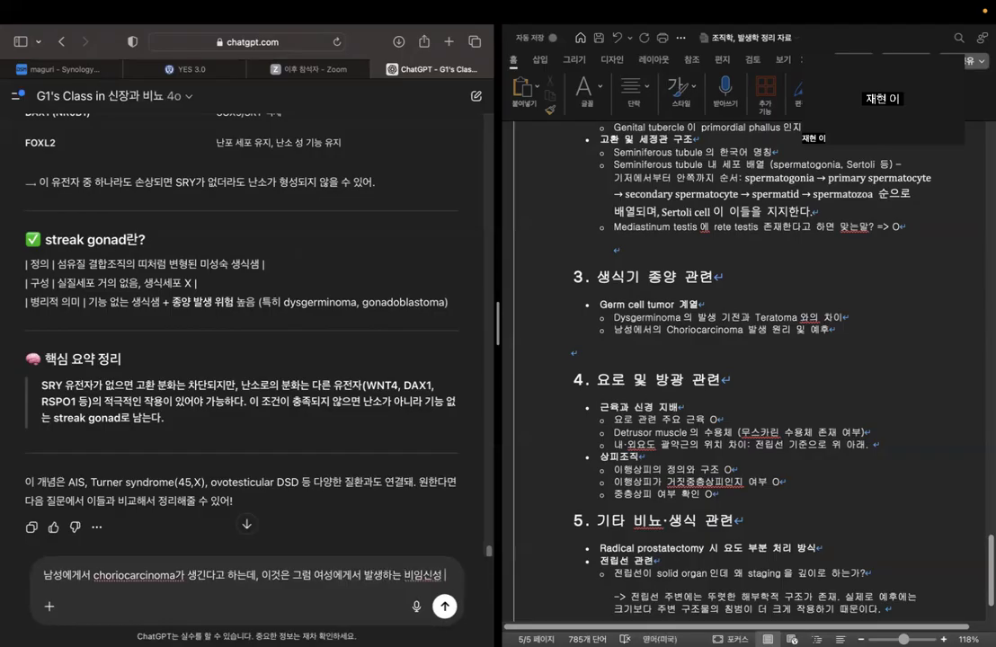
text( chorioca)
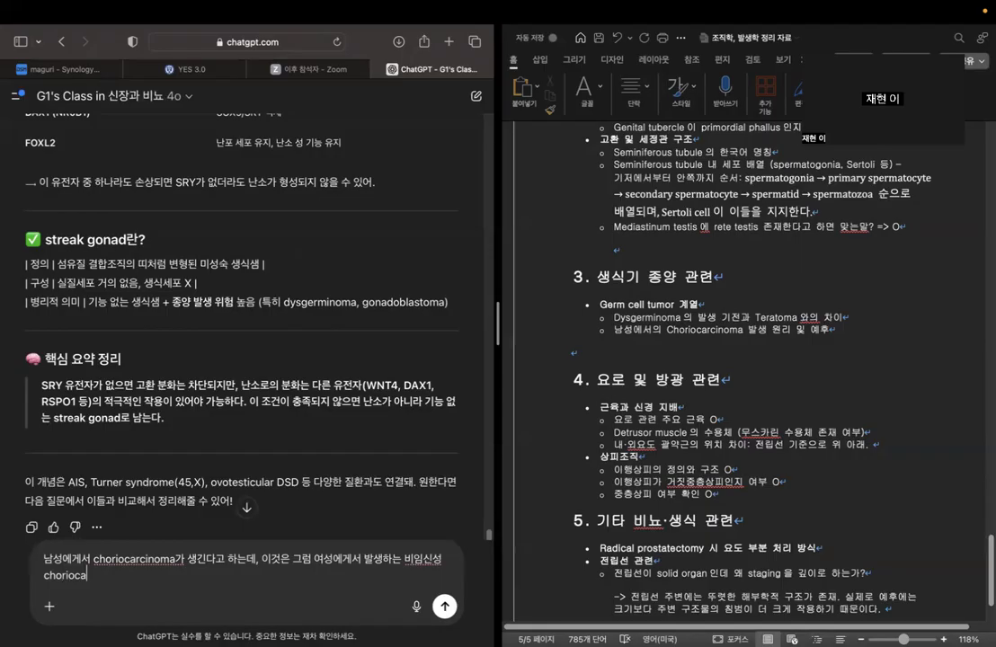
text(rcinoma이와 같은 것)
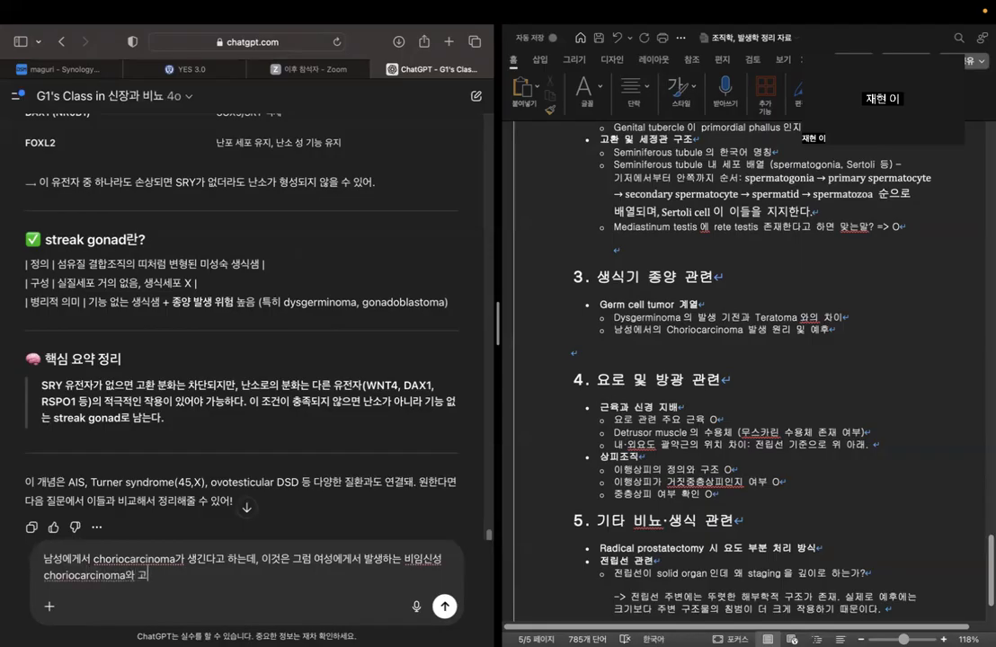
Complete the comparison with women's non-gestational form by adding "여성에게서 발생하는 비임신성 choriocarcinoma와 같은 기전으로 발생하는 거야?".
key(BackSpace)
text(기전으로 발생하는 거야?)
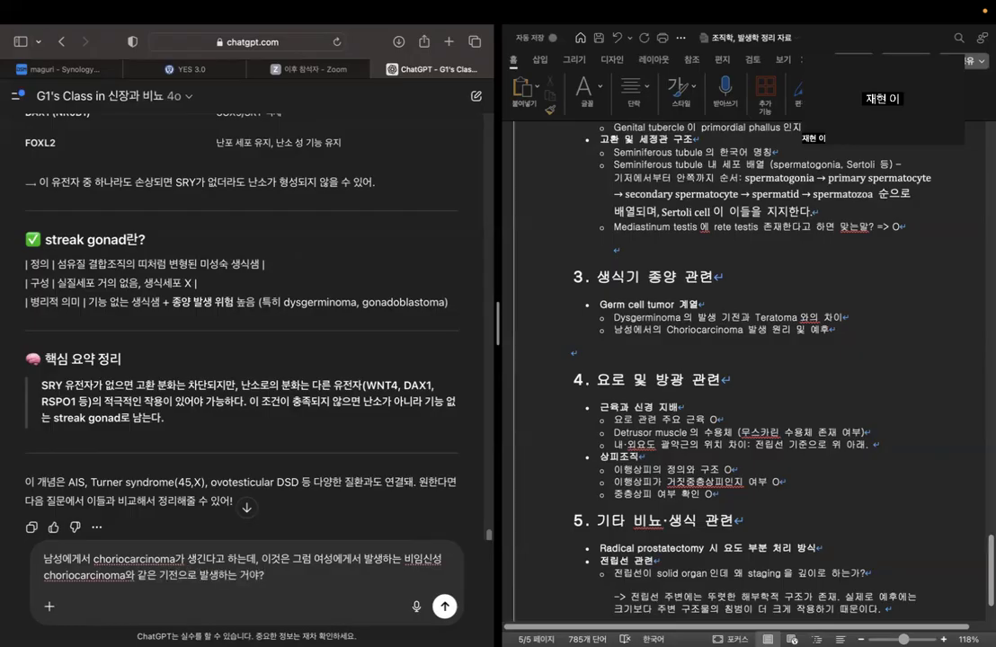
text( 맞다면 그 기전에 대해 간단)
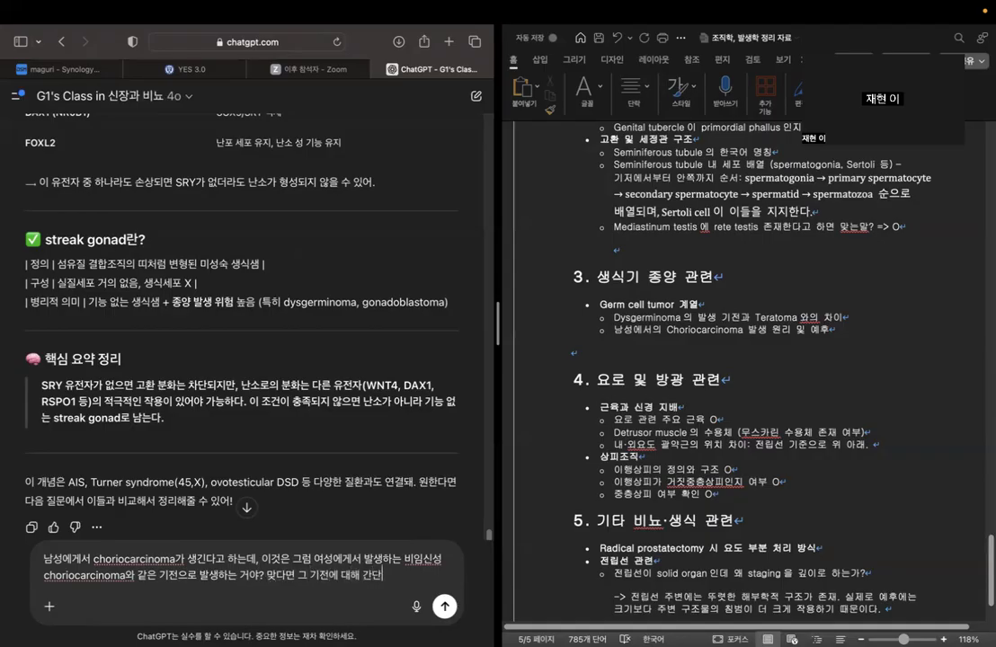
Add the request "맞다면 그 기전에 대해 간단히 설명해줘" and send the choriocarcinoma question to ChatGPT.
text(히 설명해줘)
key(Return)
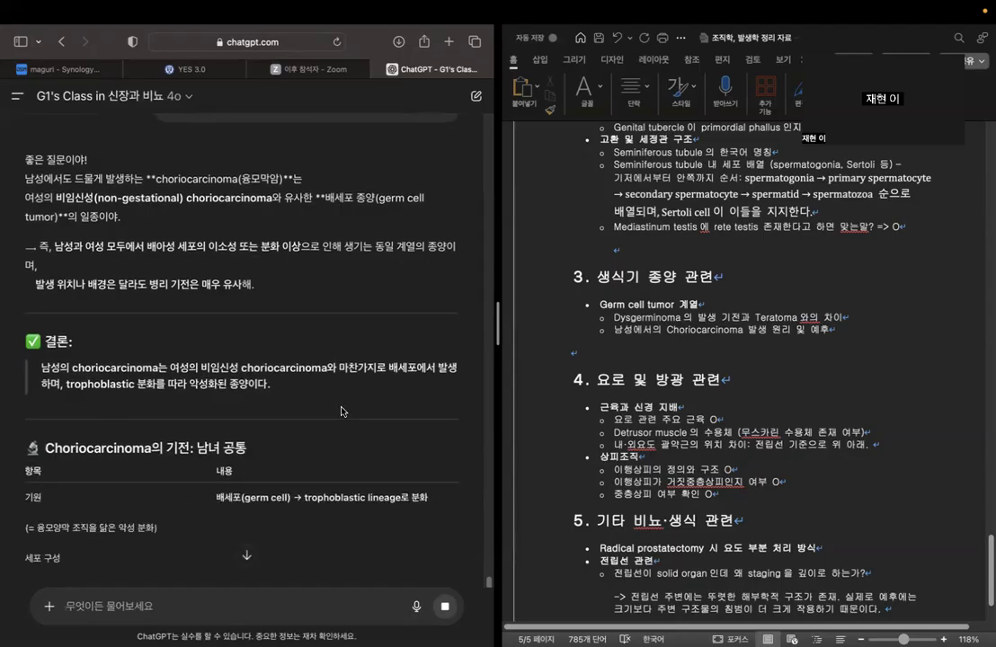
Examine ChatGPT's choriocarcinoma answer, covering the conclusion, shared mechanism, cell composition and the female versus male comparison table.
scroll(340, 411, down, 3)
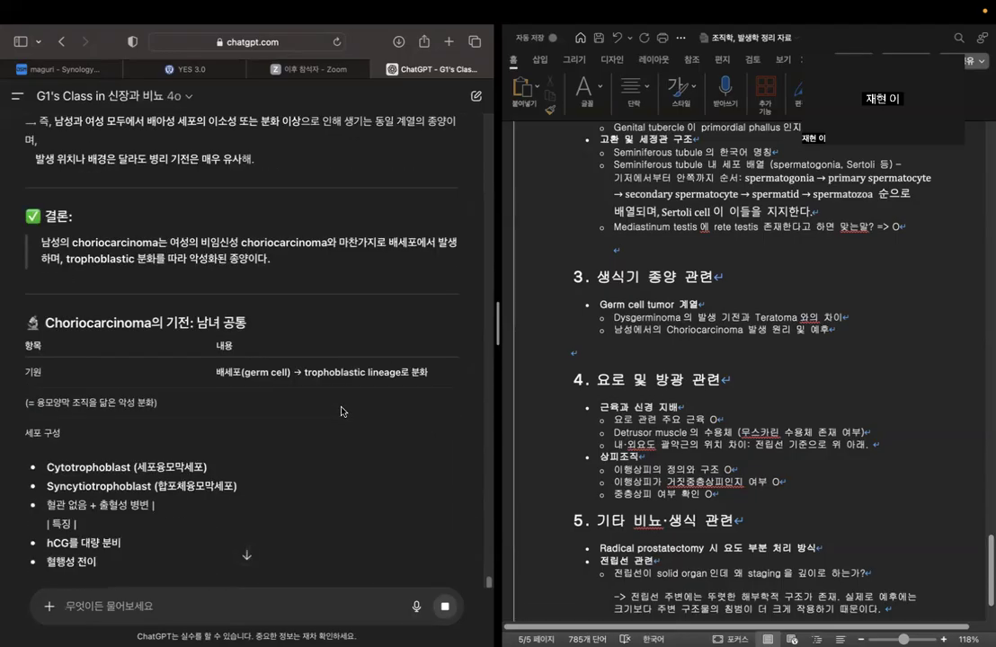
scroll(340, 411, down, 3)
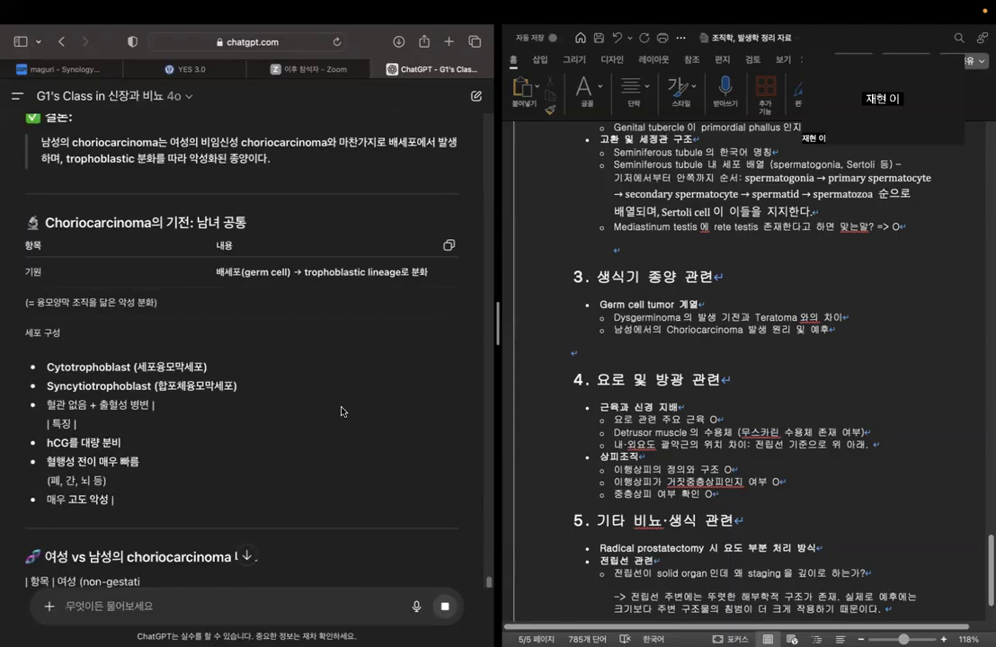
drag(242, 254, 402, 255)
click(287, 316)
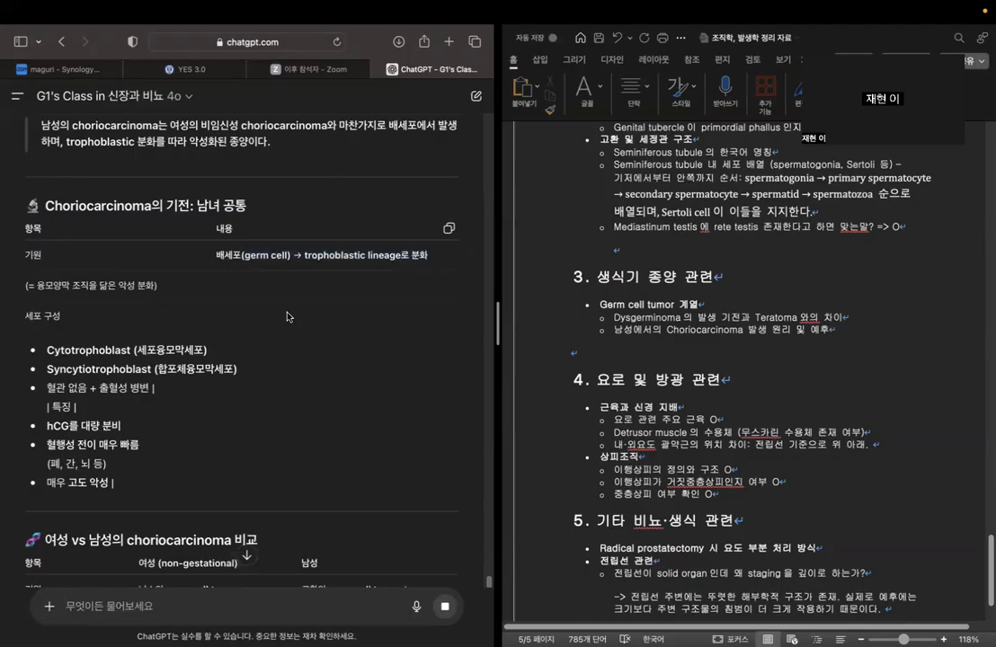
scroll(263, 335, down, 3)
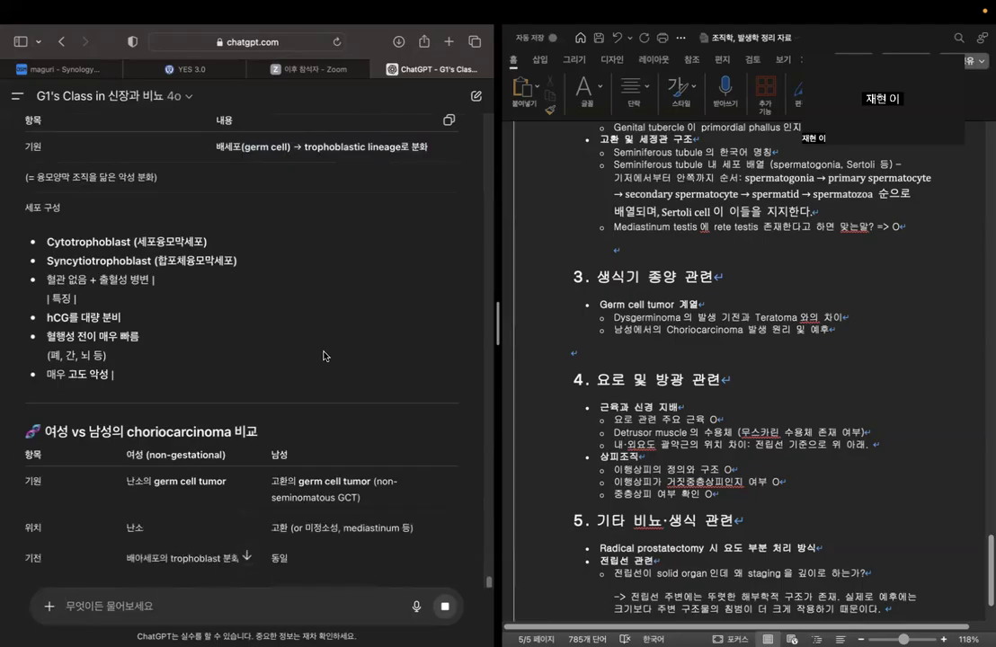
scroll(323, 355, down, 2)
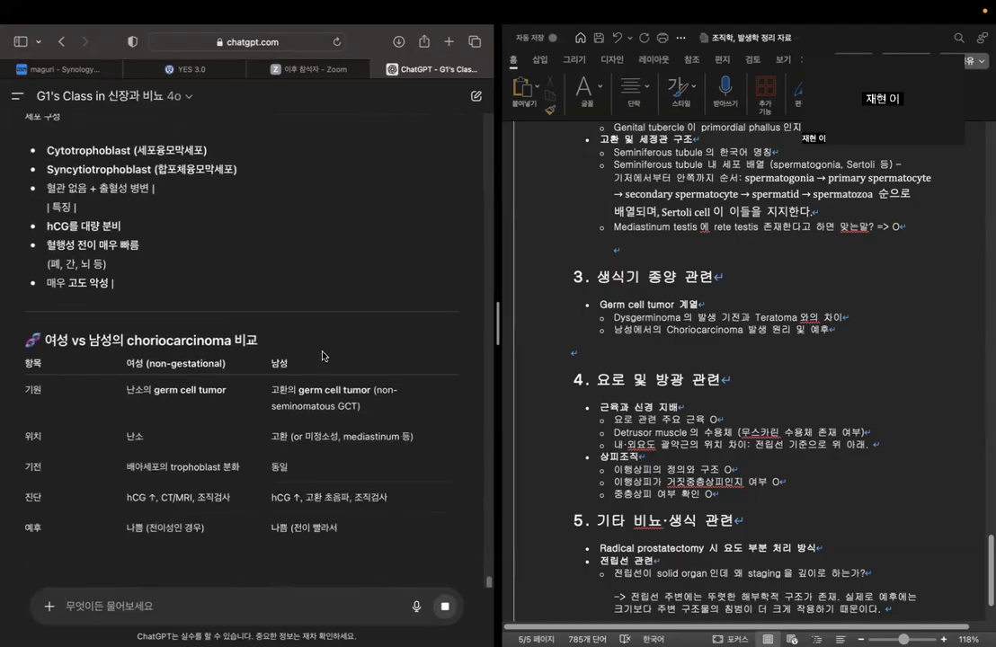
scroll(323, 355, down, 2)
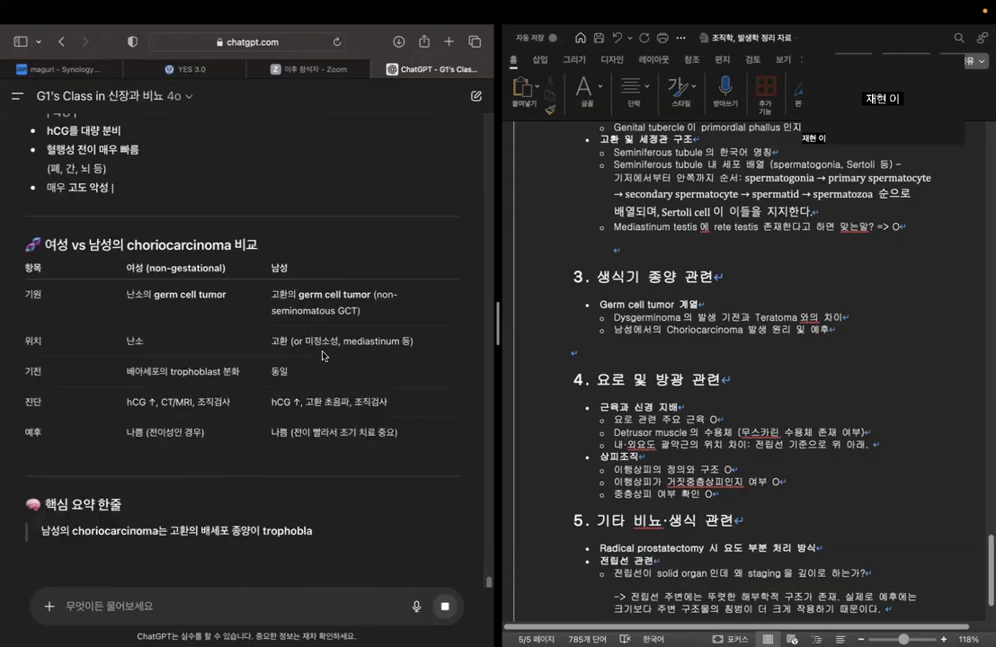
scroll(322, 356, down, 1)
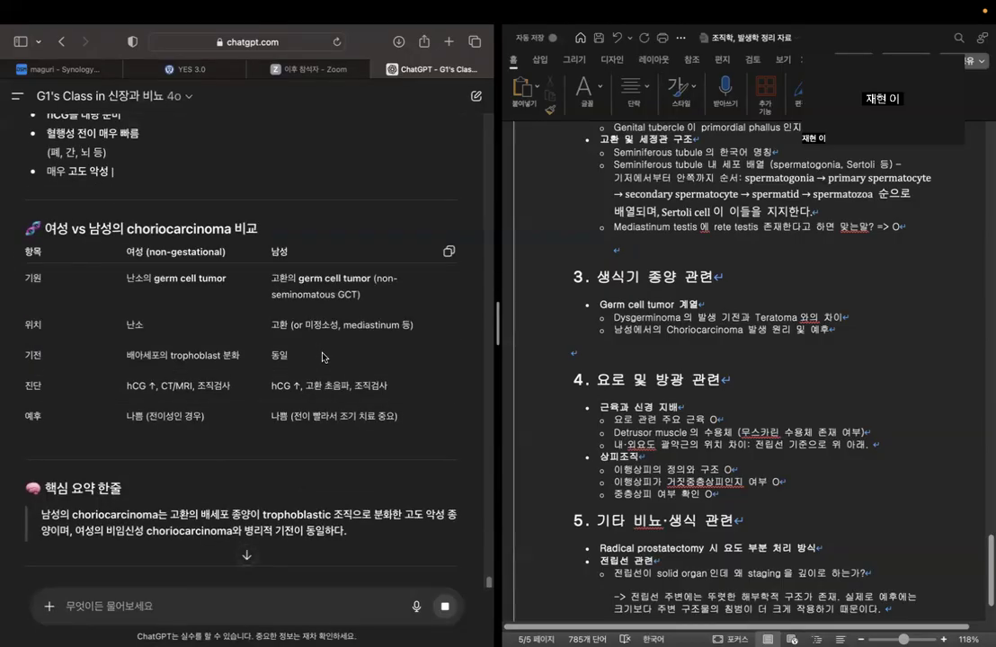
scroll(322, 357, down, 3)
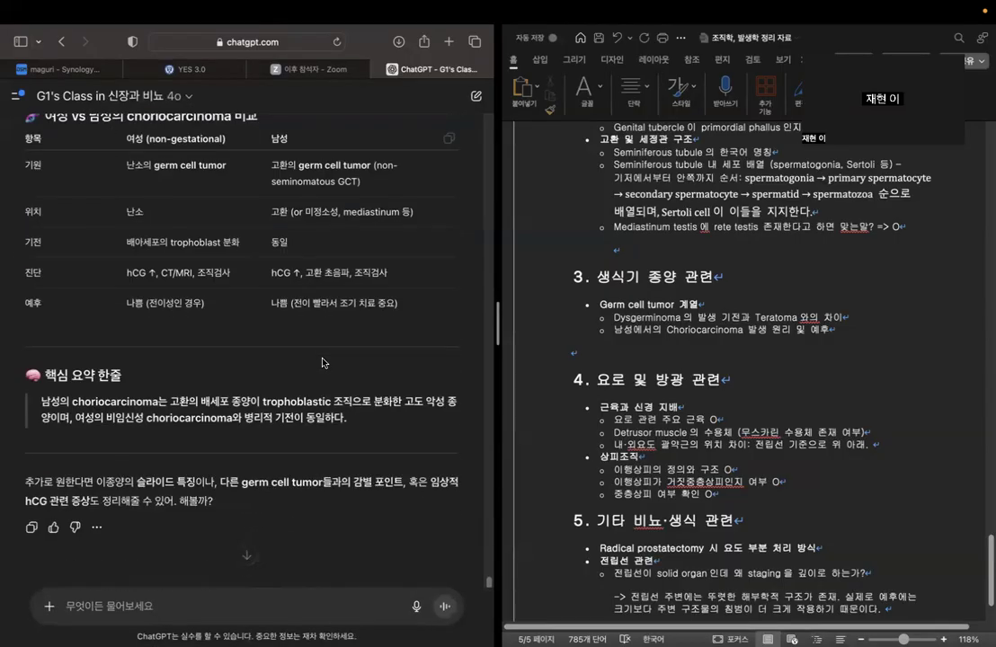
Study the one-line key summary on male choriocarcinoma, focusing on the testicular germ cell origin and the trophoblastic tissue wording.
drag(202, 402, 436, 416)
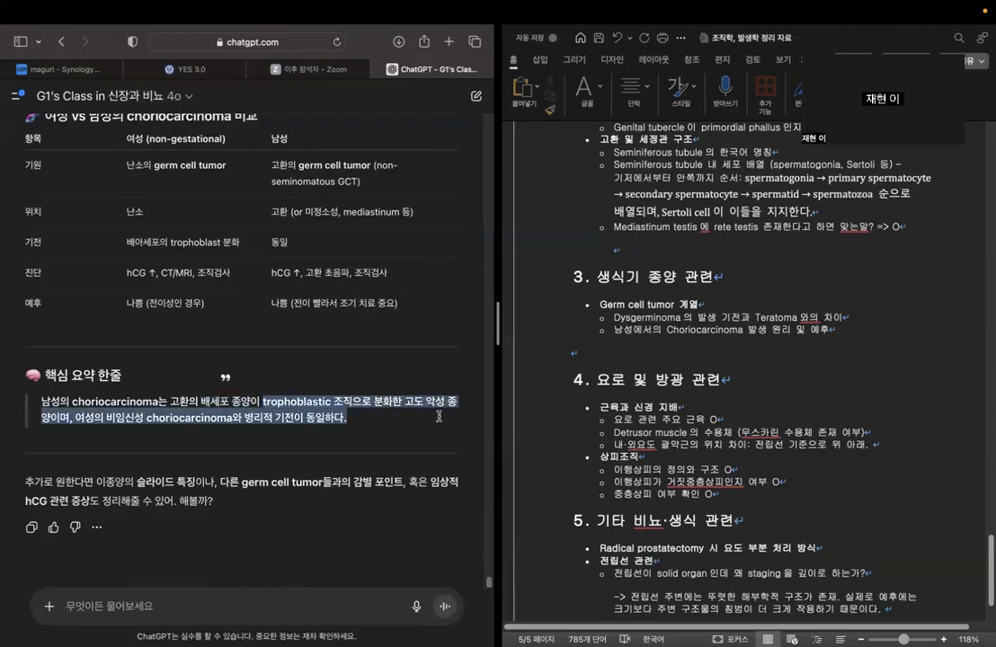
click(314, 419)
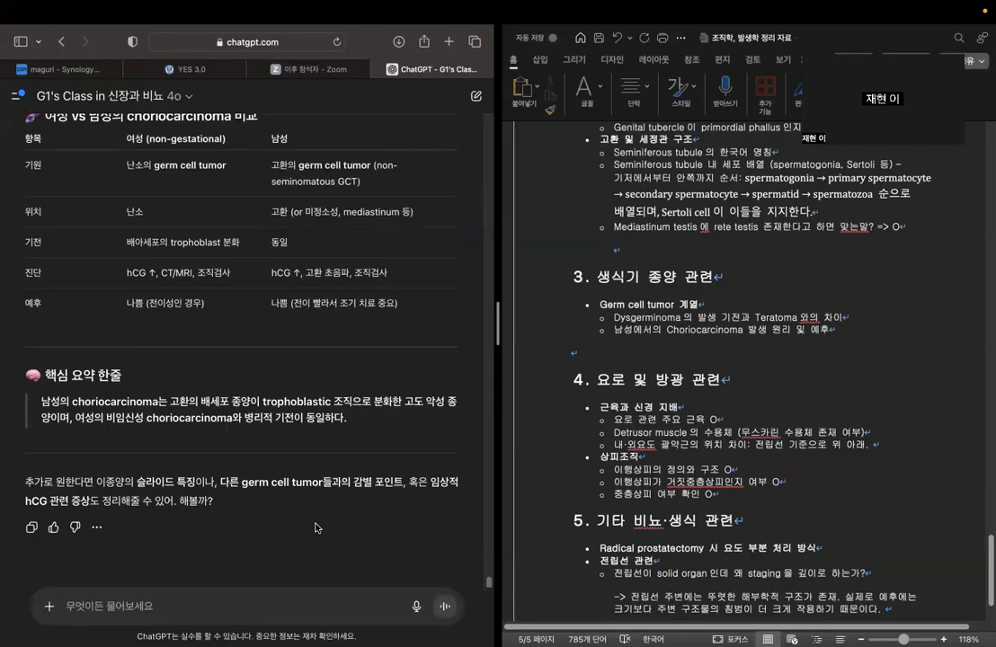
double_click(180, 401)
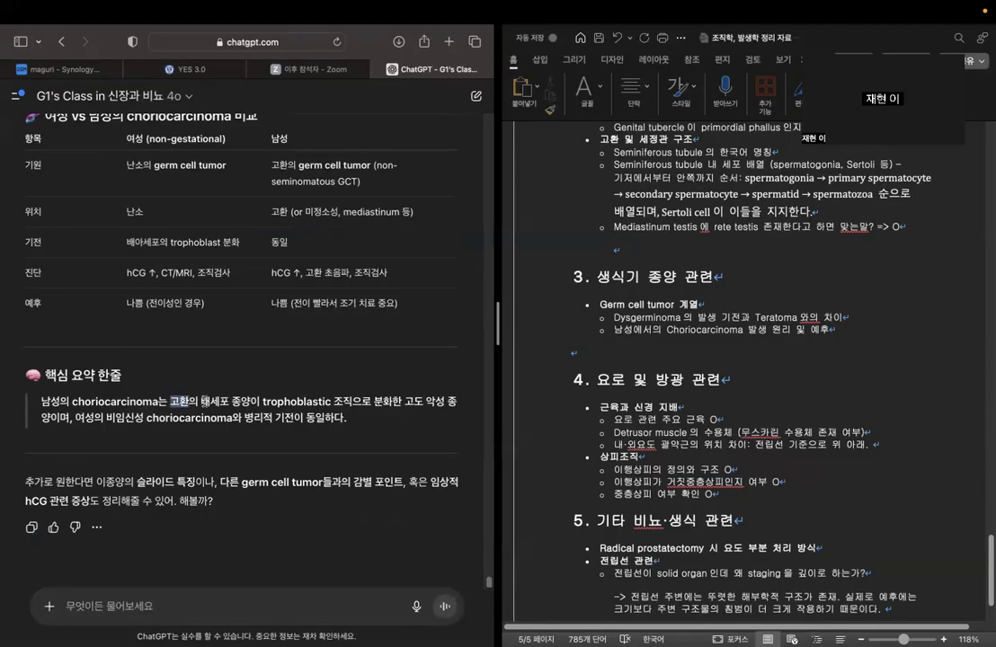
click(346, 363)
drag(263, 402, 364, 413)
click(327, 409)
click(365, 414)
drag(263, 401, 351, 402)
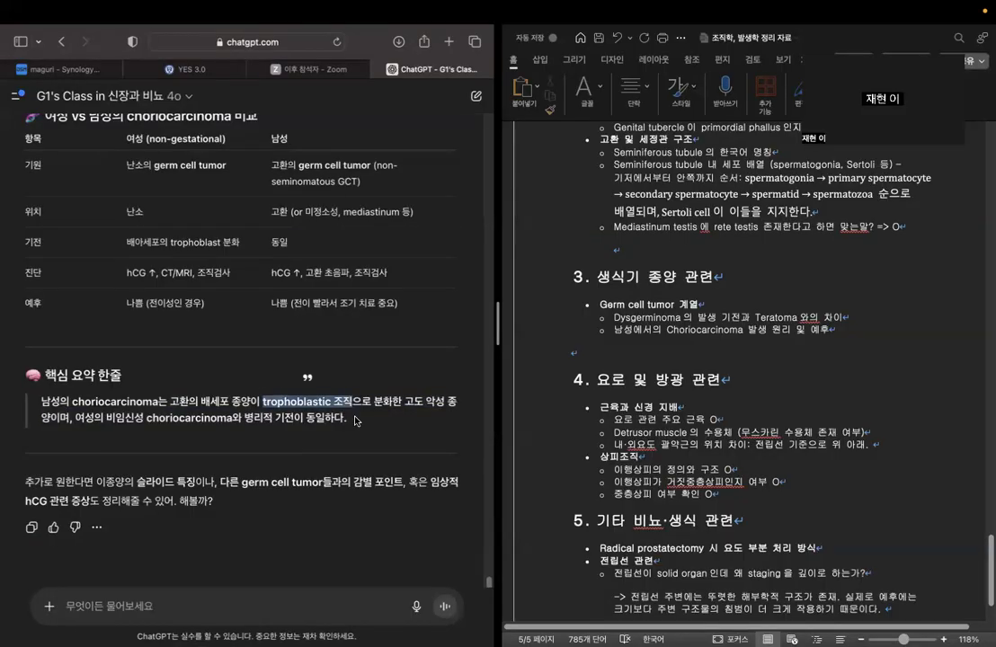
click(364, 423)
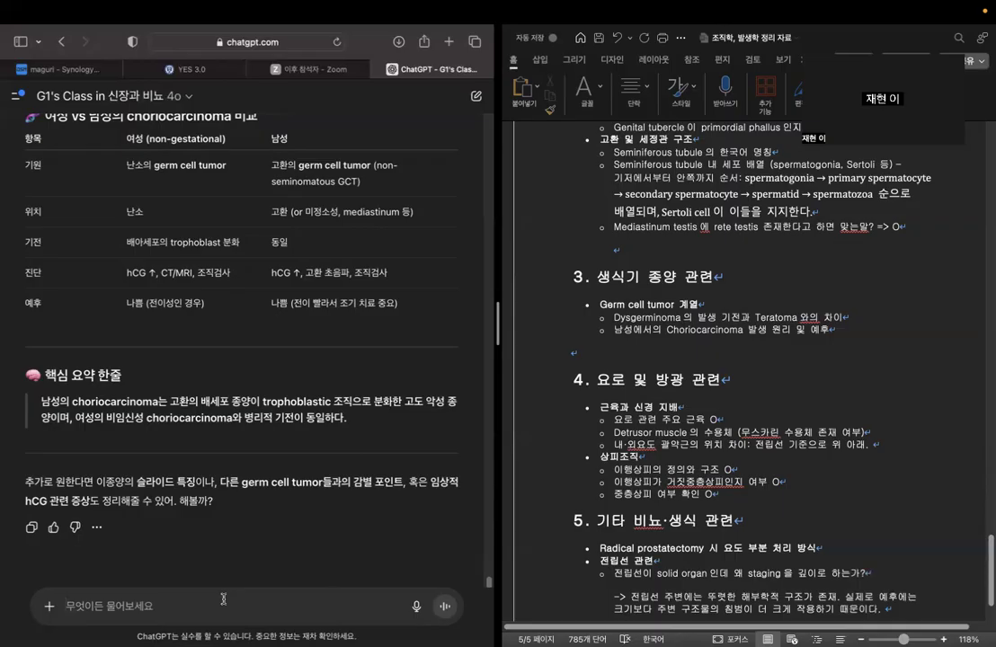
Begin a follow-up ChatGPT question with "그런데 고환의 germ cell은 unipotent 한 걸로 기억하는데, 어떻게".
text(근리)
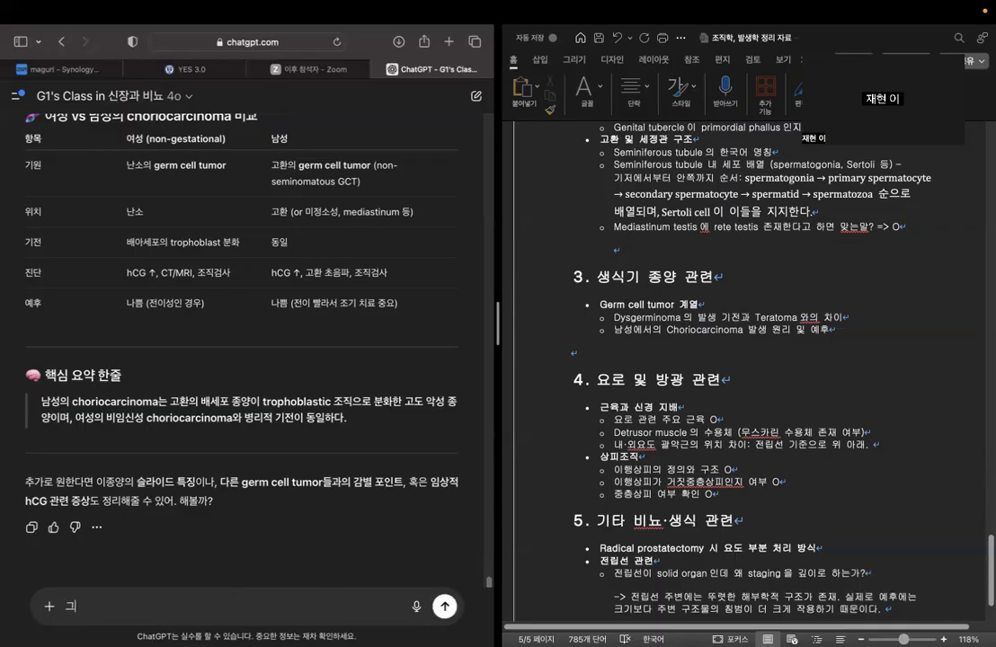
key(BackSpace)
key(BackSpace)
text(그런데 고환의 germ )
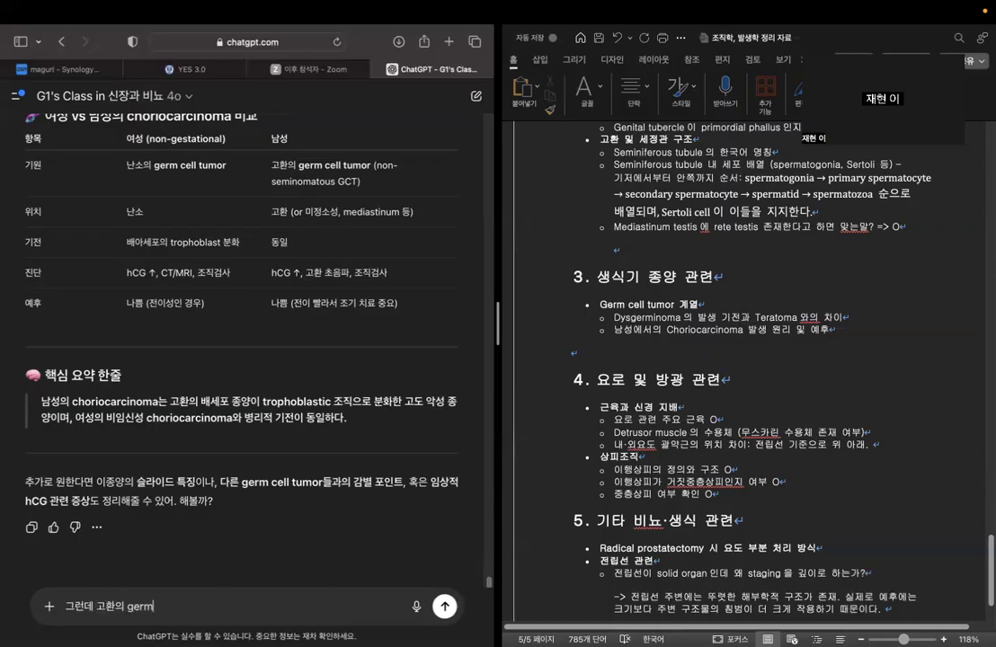
text(celldms)
key(BackSpace)
key(BackSpace)
key(BackSpace)
key(BackSpace)
text(l이)
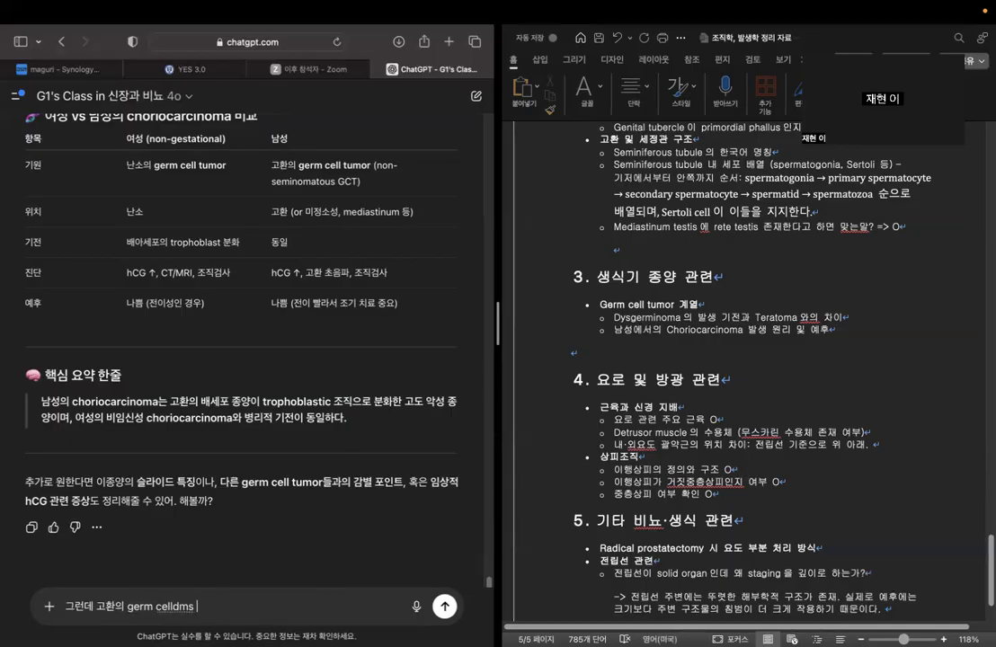
key(BackSpace)
text(은 unipotent)
key(Caps_Lock)
text(한 걸로 기억하는디)
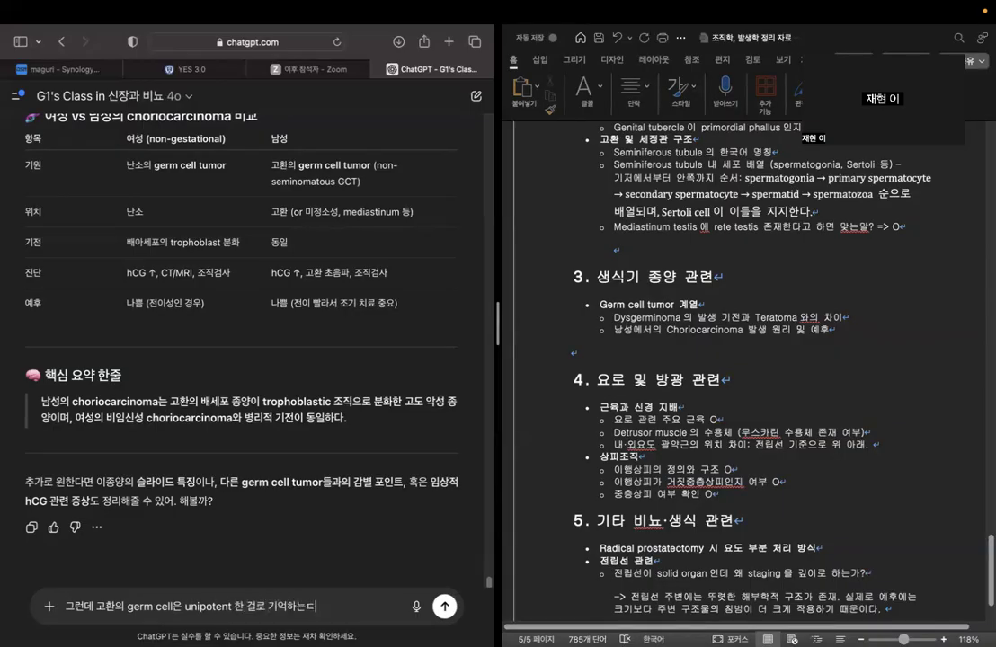
key(BackSpace)
text(데, 어떻게)
Complete the follow-up question about testicular germ cells with "trophoblast가 될 수 있는거야?".
key(Caps_Lock)
text(trophobl)
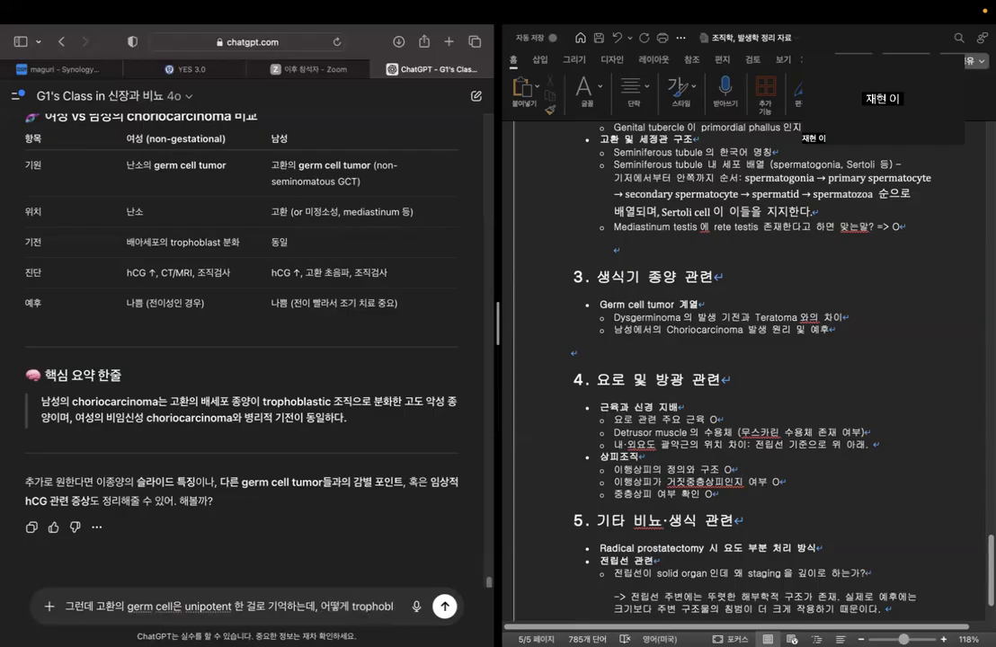
text(ast)
key(Caps_Lock)
text(가 될 시)
key(BackSpace)
text(수 있는 거야)
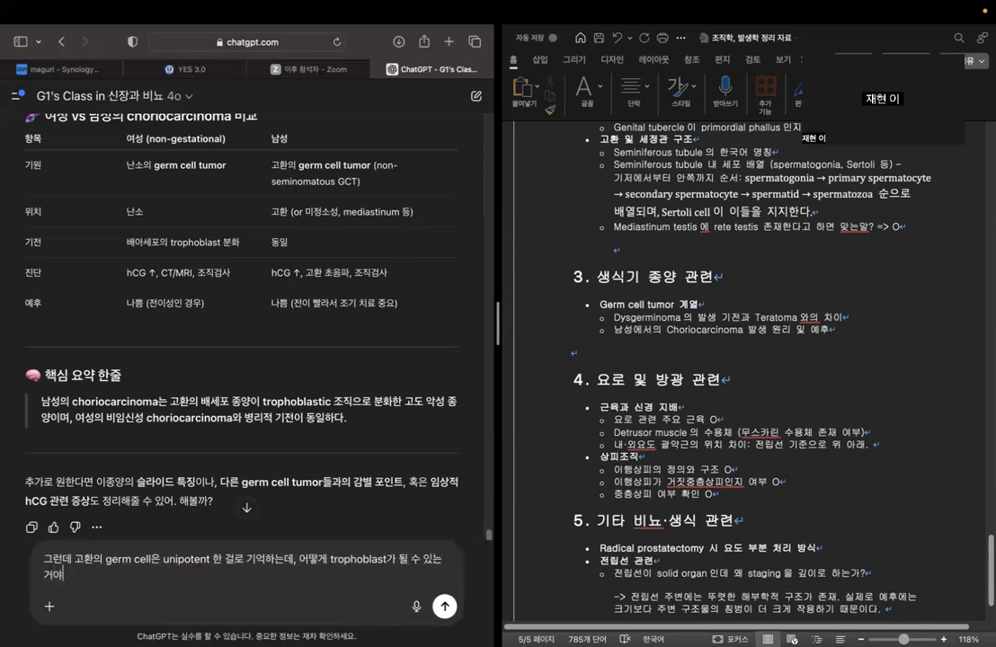
text(?)
text( 그 기전에 대해 조)
text(ㅁ 설명해줘)
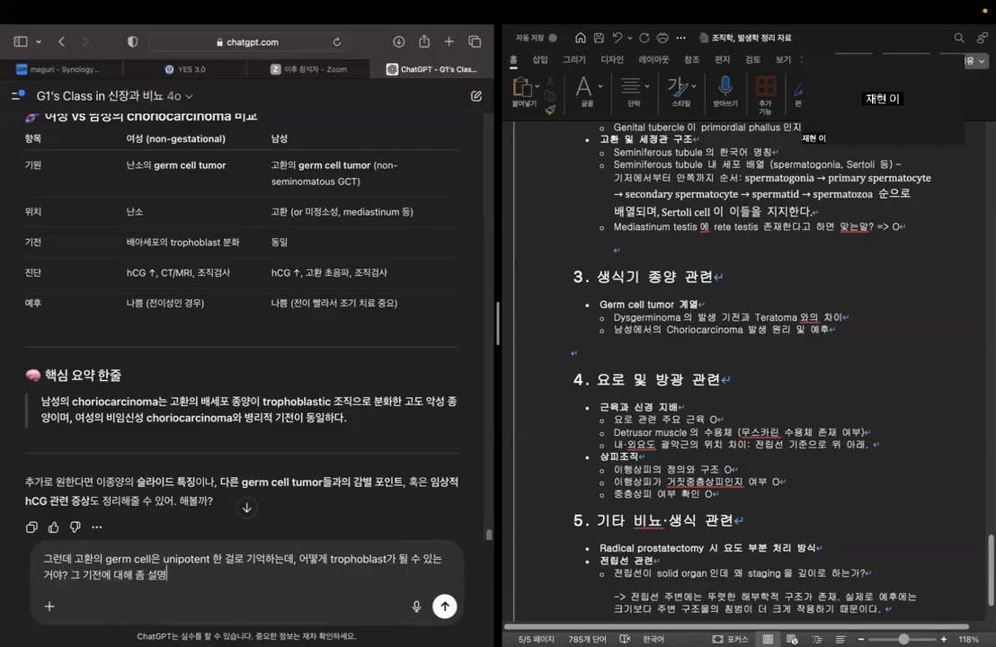
Add the request "그 기전에 대해 좀 설명해줘" and send the germ cell question to ChatGPT.
key(Return)
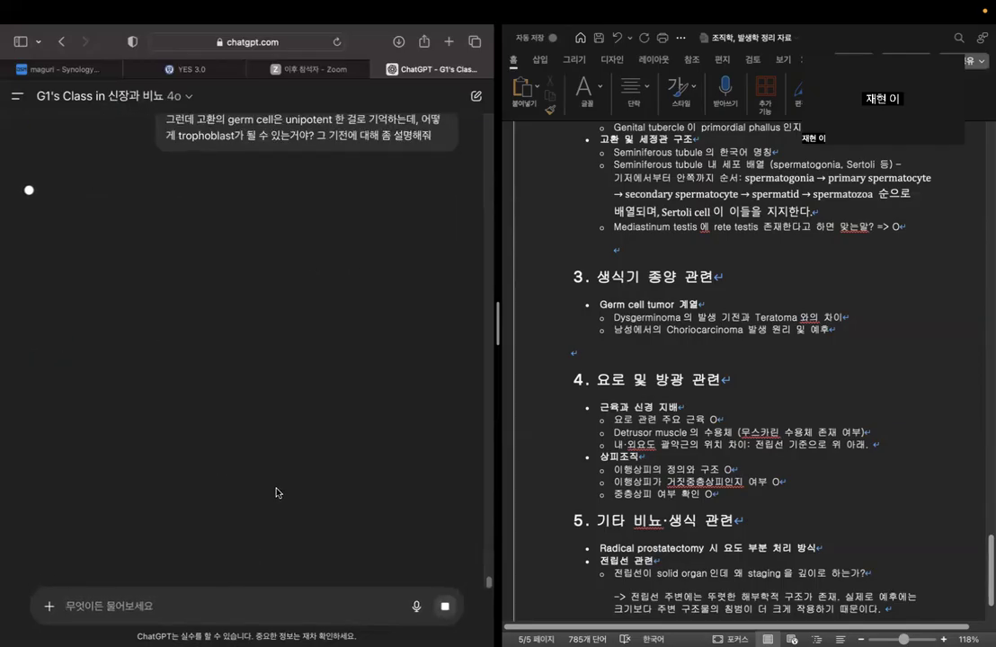
In Word, append a colon to the section 3 item on male choriocarcinoma's origin and prognosis.
click(739, 289)
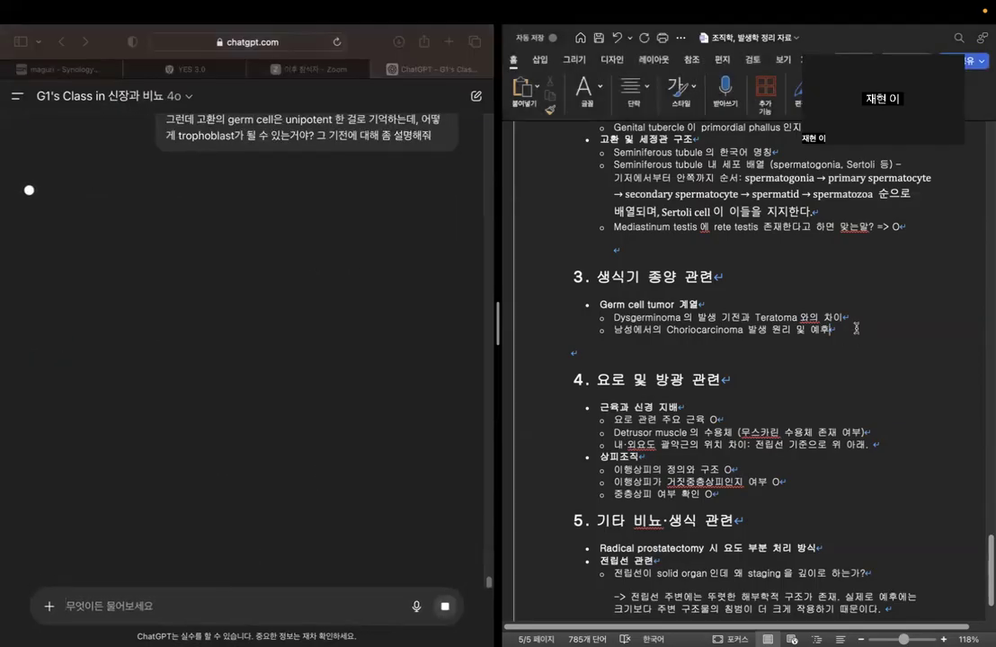
text(:)
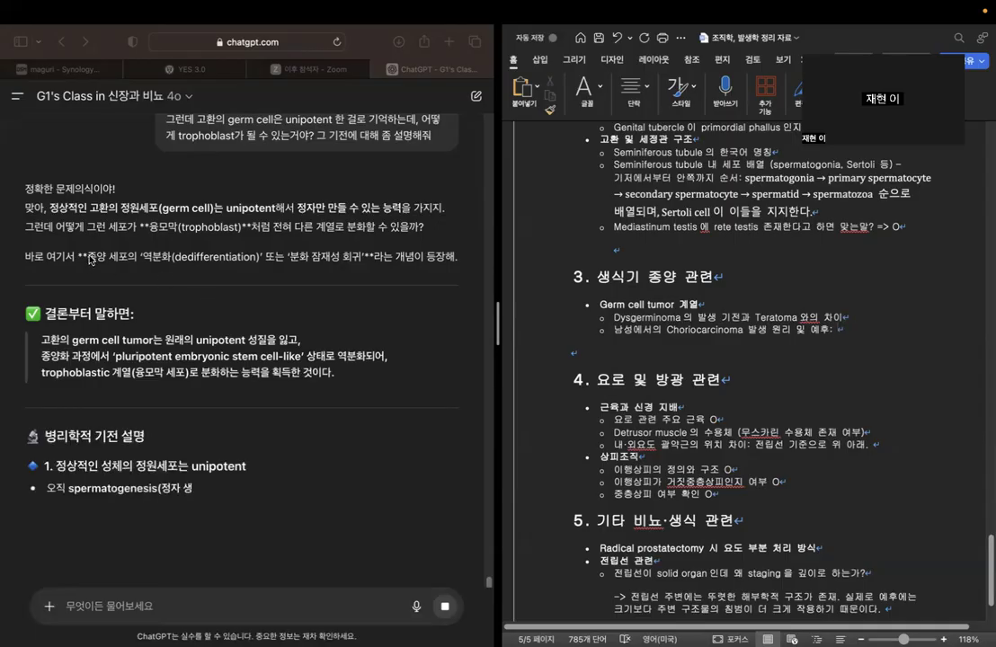
Read ChatGPT's explanation of how testicular germ cells dedifferentiate into trophoblast, including the differentiation examples and key summary.
drag(88, 258, 359, 255)
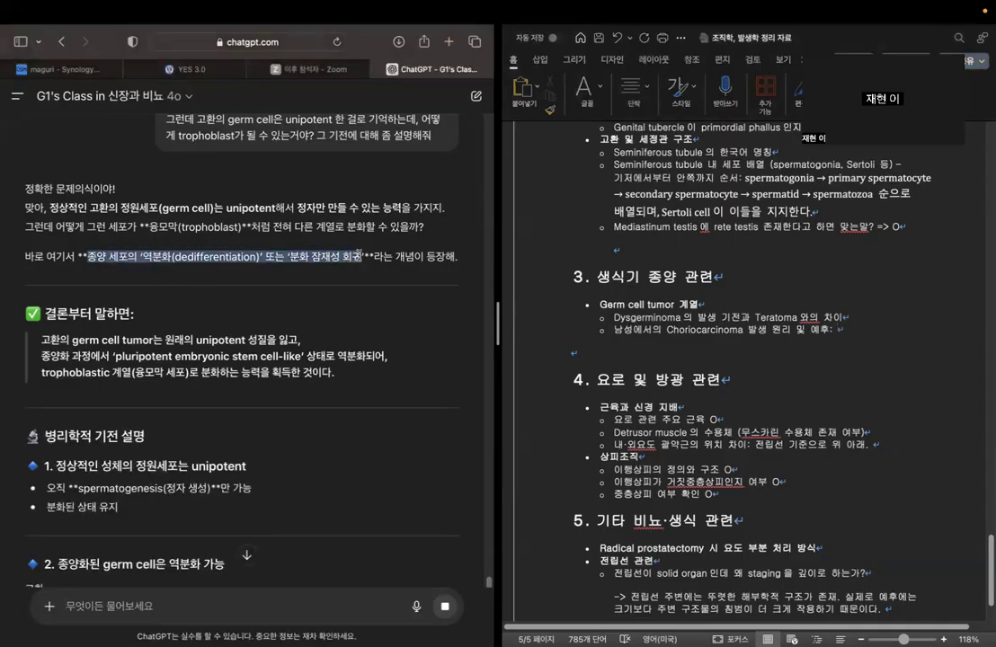
scroll(314, 314, down, 2)
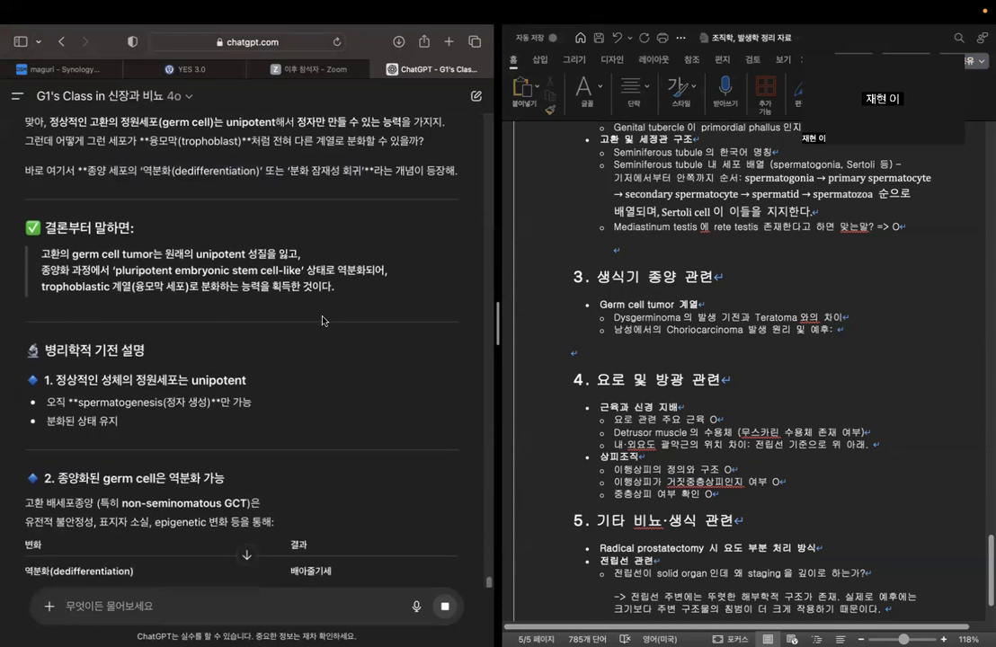
scroll(297, 321, down, 2)
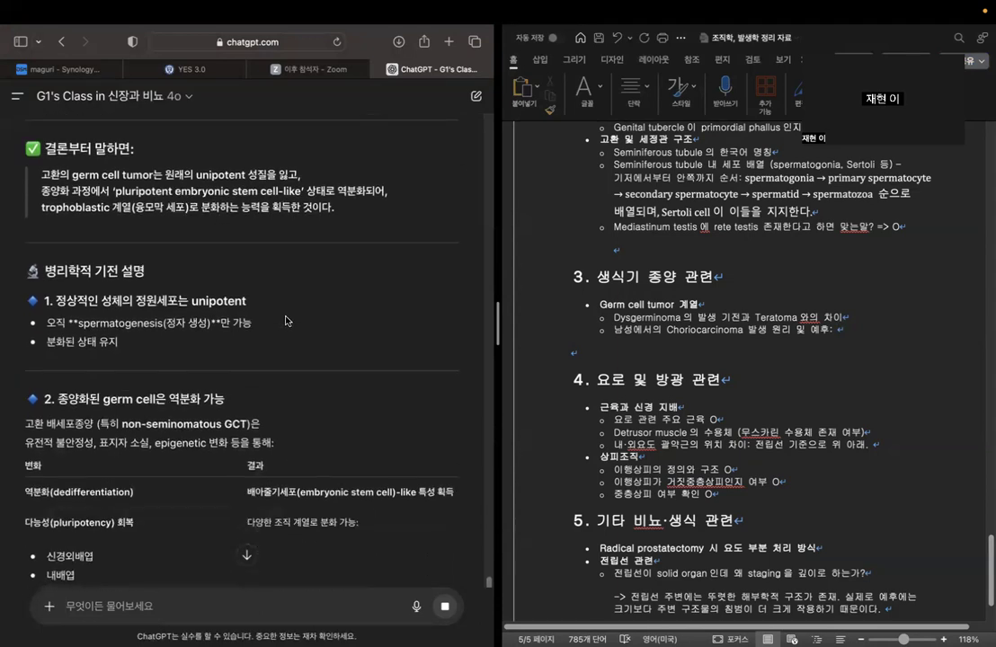
scroll(286, 320, down, 1)
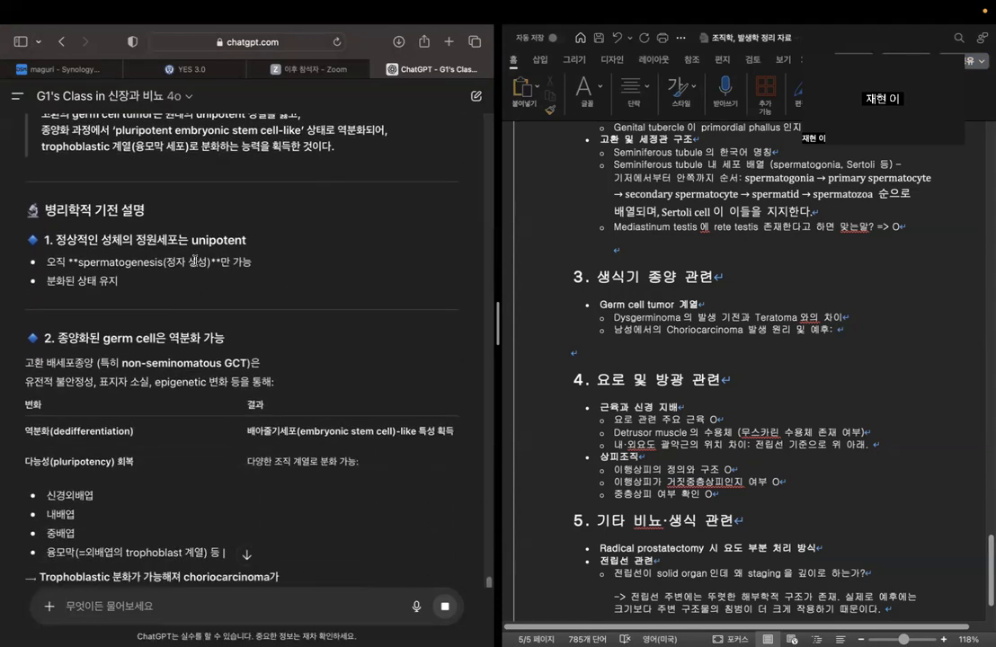
scroll(249, 227, down, 5)
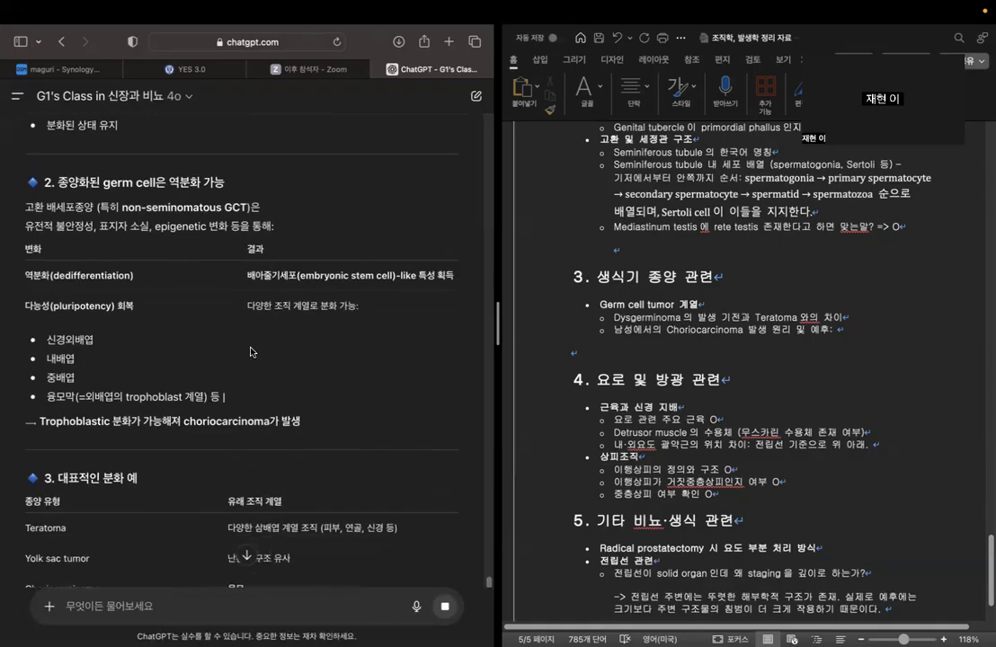
double_click(95, 180)
drag(97, 179, 252, 187)
click(254, 188)
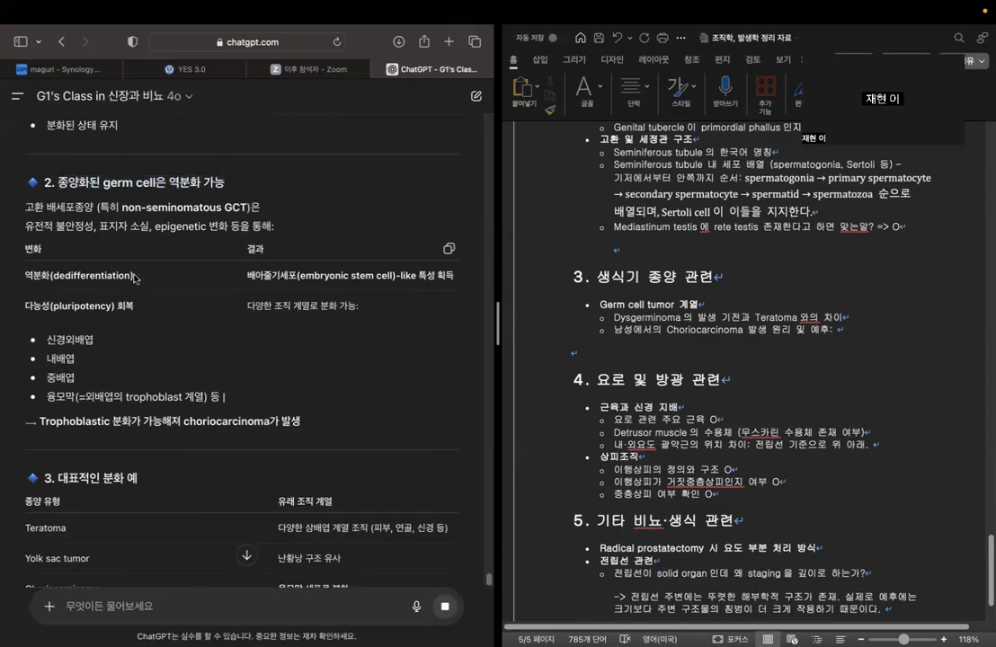
scroll(212, 338, down, 5)
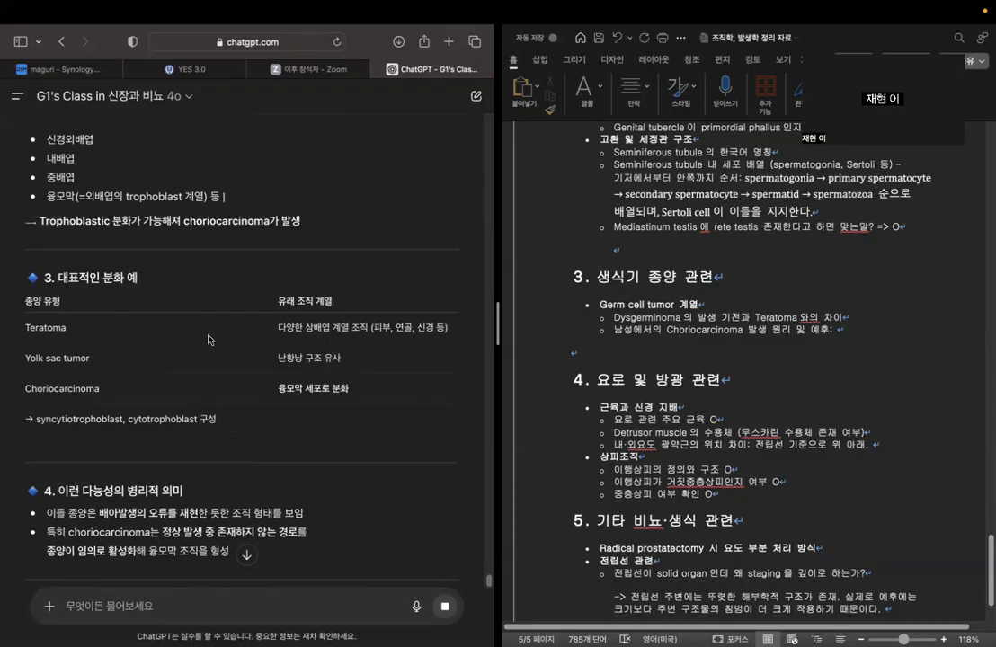
scroll(247, 387, down, 2)
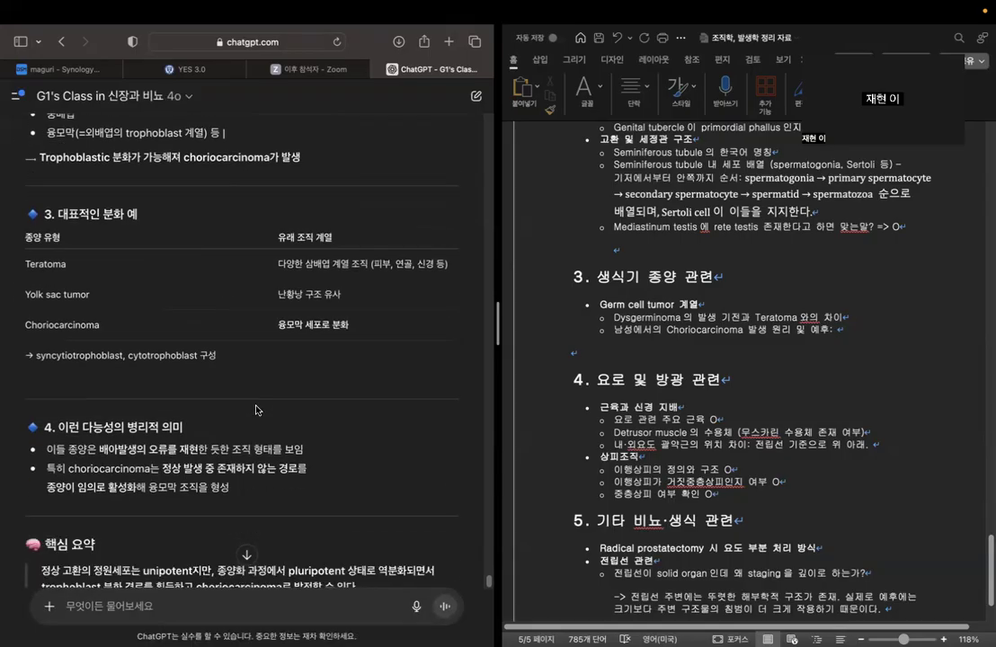
scroll(255, 410, down, 5)
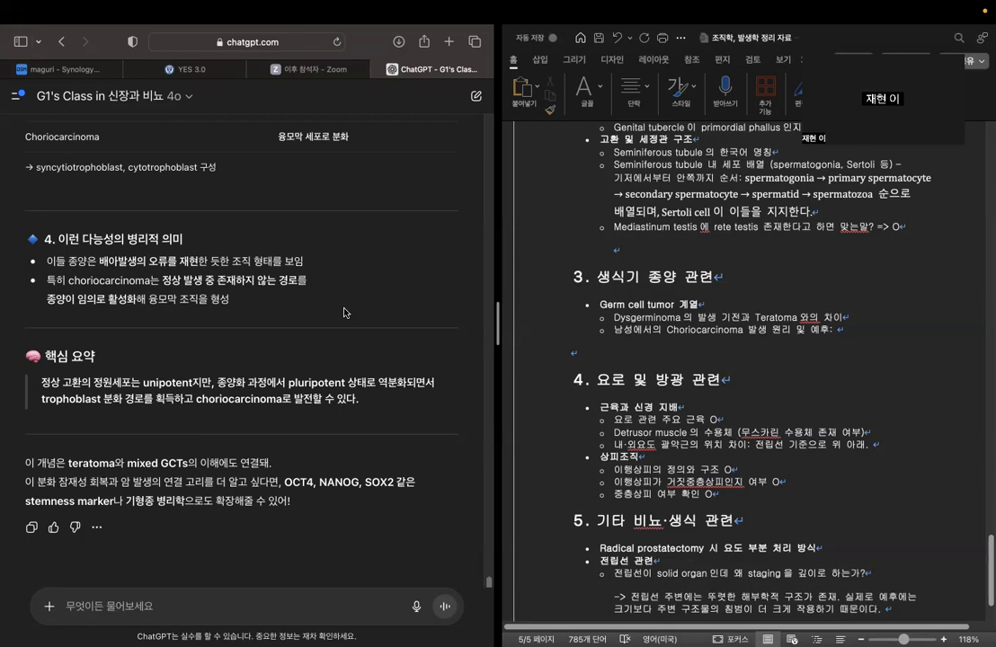
scroll(310, 332, up, 5)
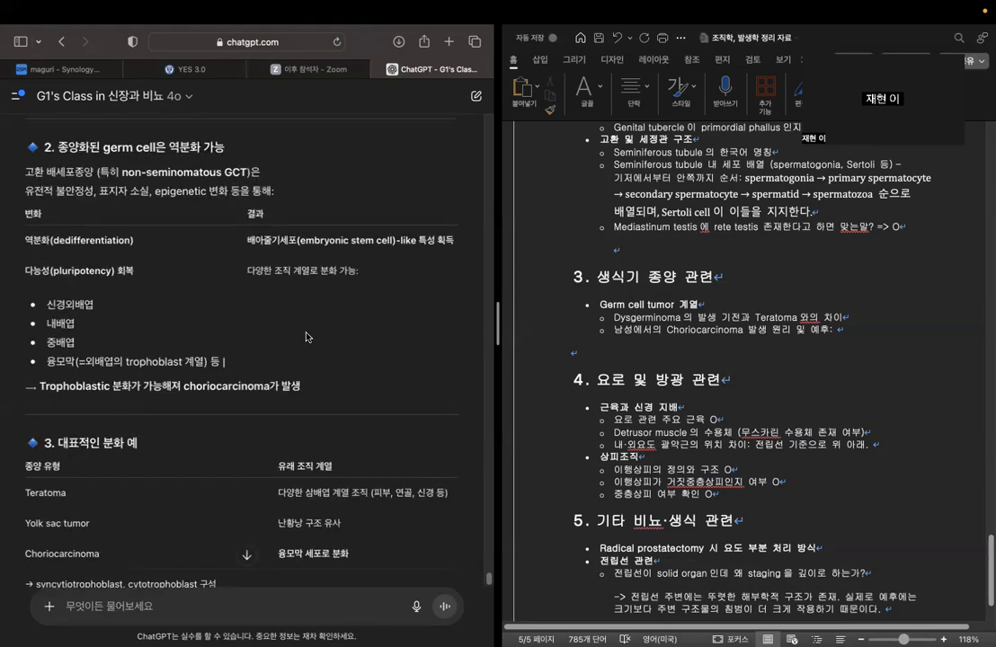
scroll(304, 336, down, 5)
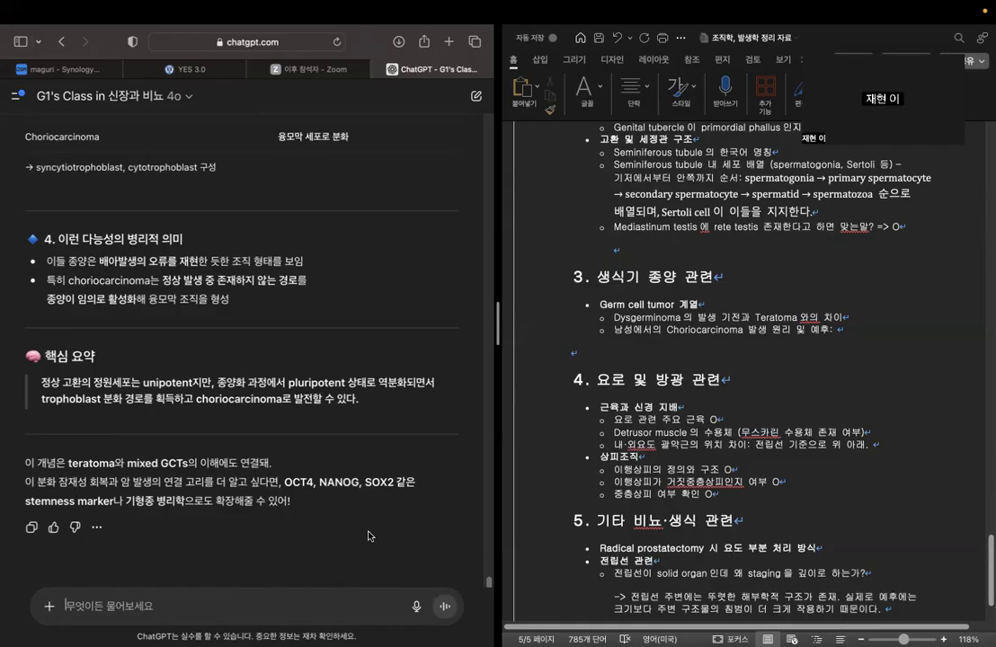
Begin a follow-up ChatGPT question with "그럼 정원세포가 어떤 기전으로 trophoblast가 되고 암이 되는게 아니라".
text(그럼)
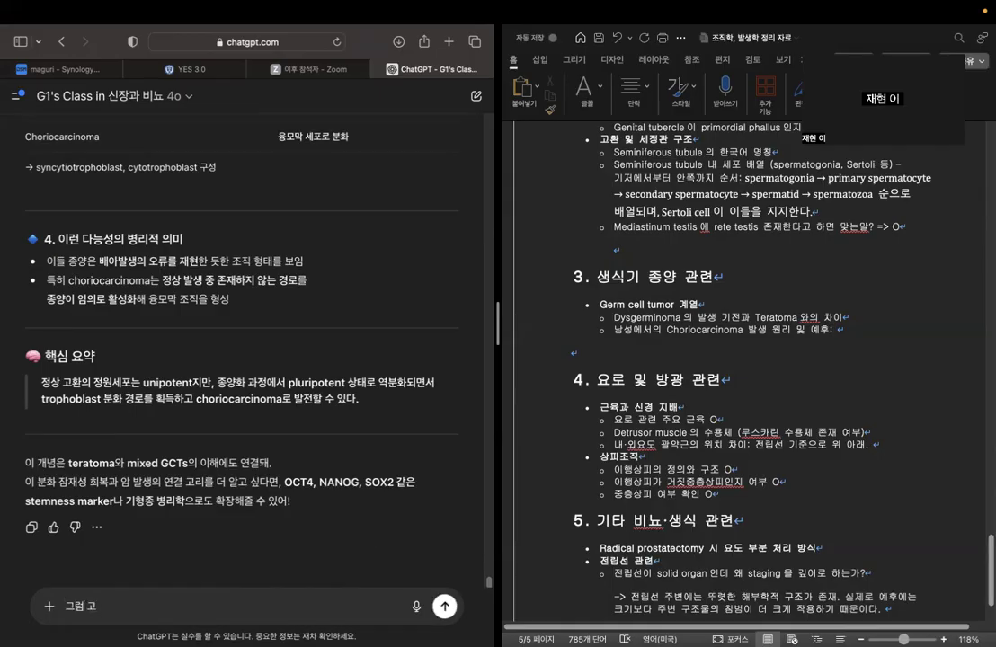
text( 정원세포개)
text( 어떤 기전으로 ㅅ)
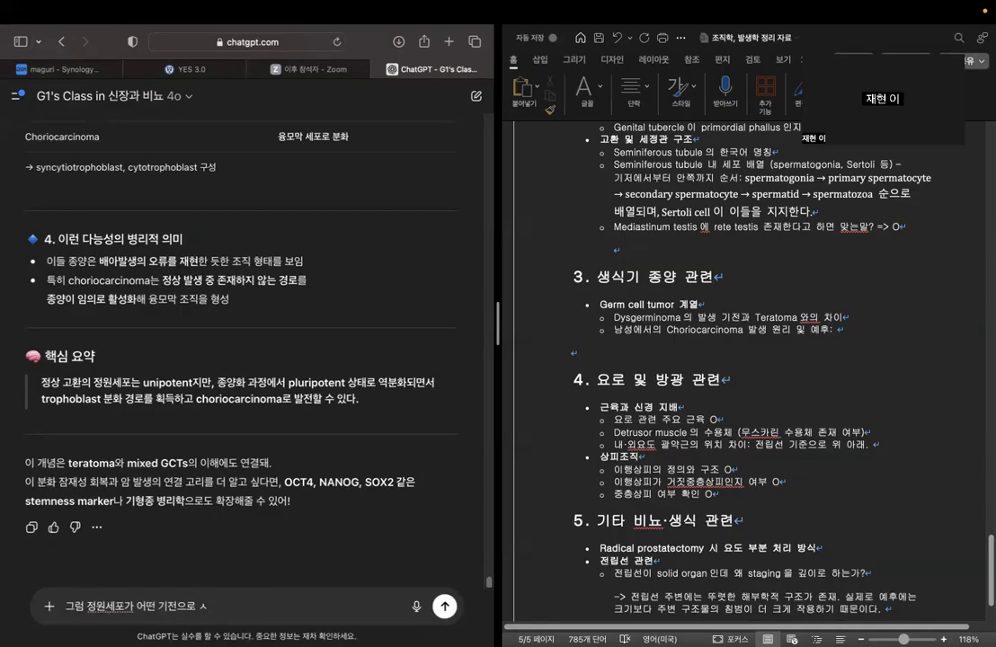
text( ㅌ)
text(ropho)
text(blast가)
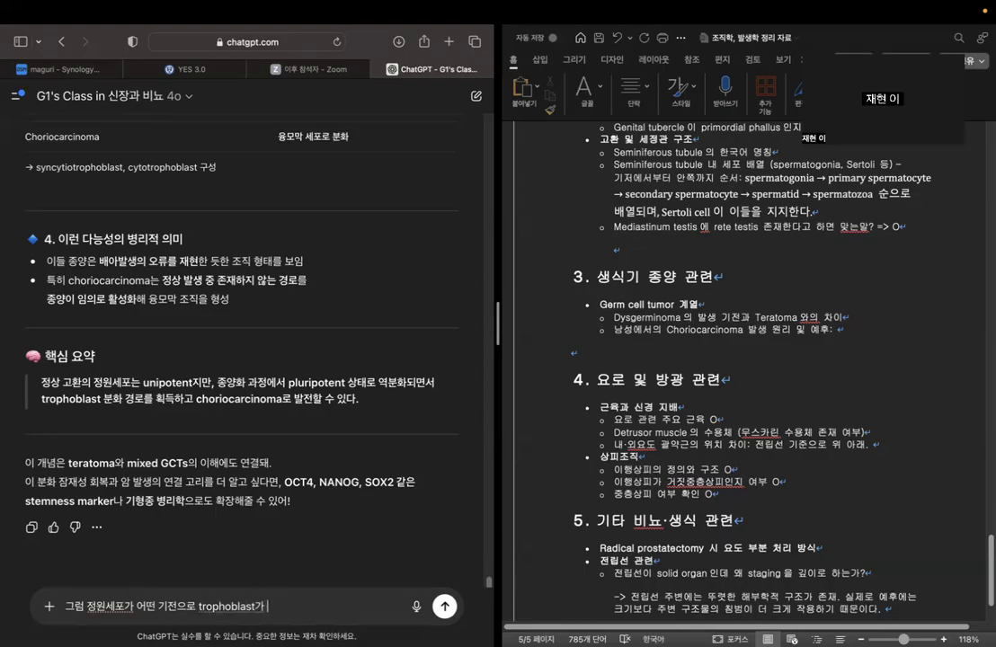
text( 되고 암이 되는게 아니라 )
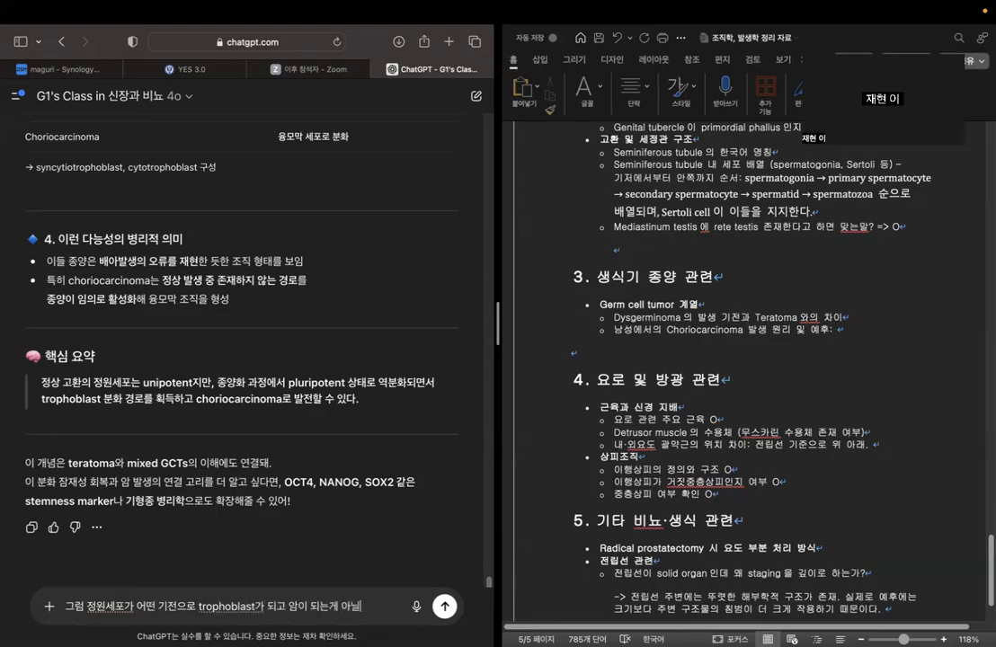
text(암이 먼)
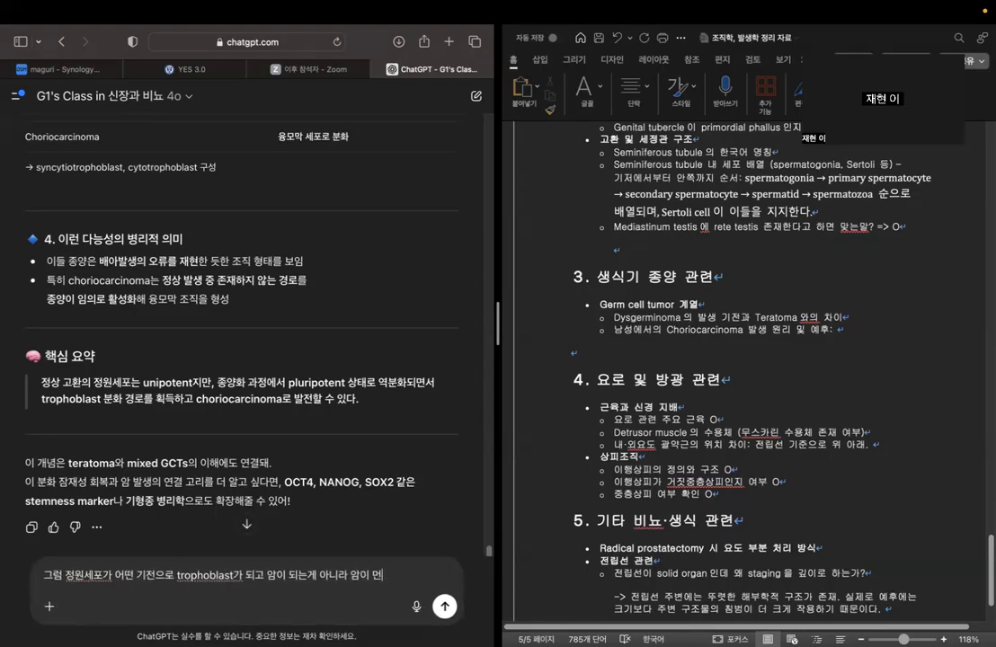
text(저 되고 역분화 등이)
text( 기전으로 t)
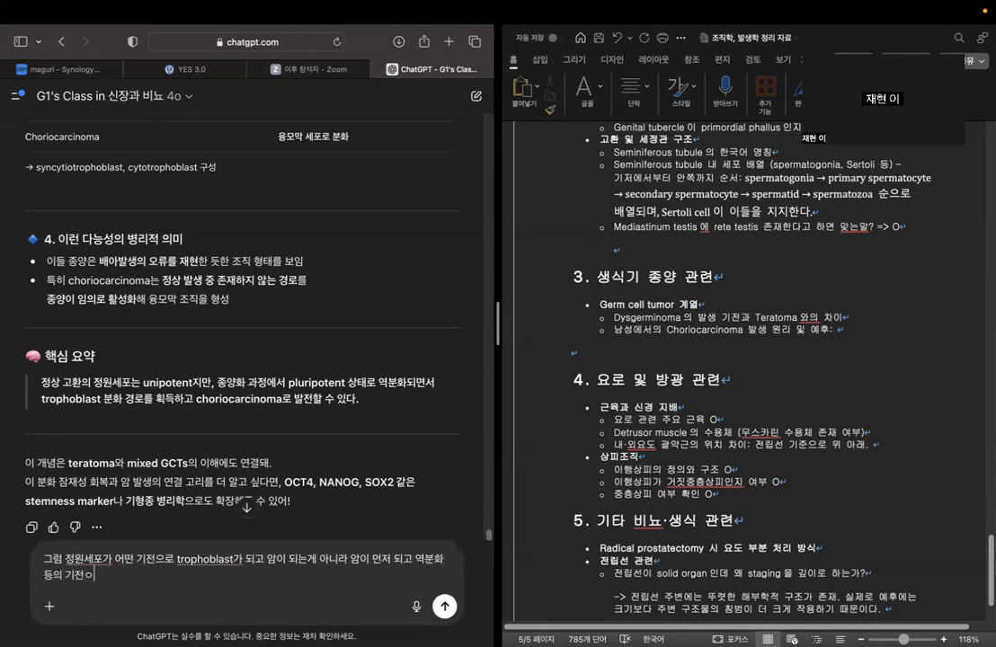
text(rophoblastr ㅏ 되니)
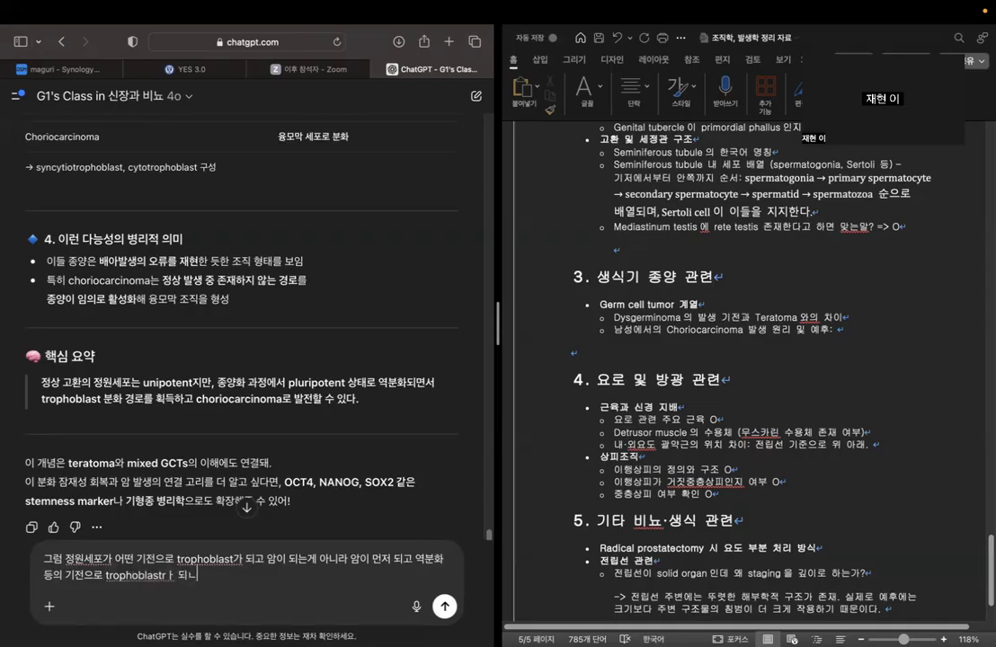
Finish the question with "암이 먼저 되고 역분화 등의 기전으로 trophoblast가 되어서 생기는 거야?" and send it to ChatGPT.
key(BackSpace)
key(BackSpace)
key(Caps_Lock)
key(Caps_Lock)
text(가 되어서 생기는 거야?)
key(Return)
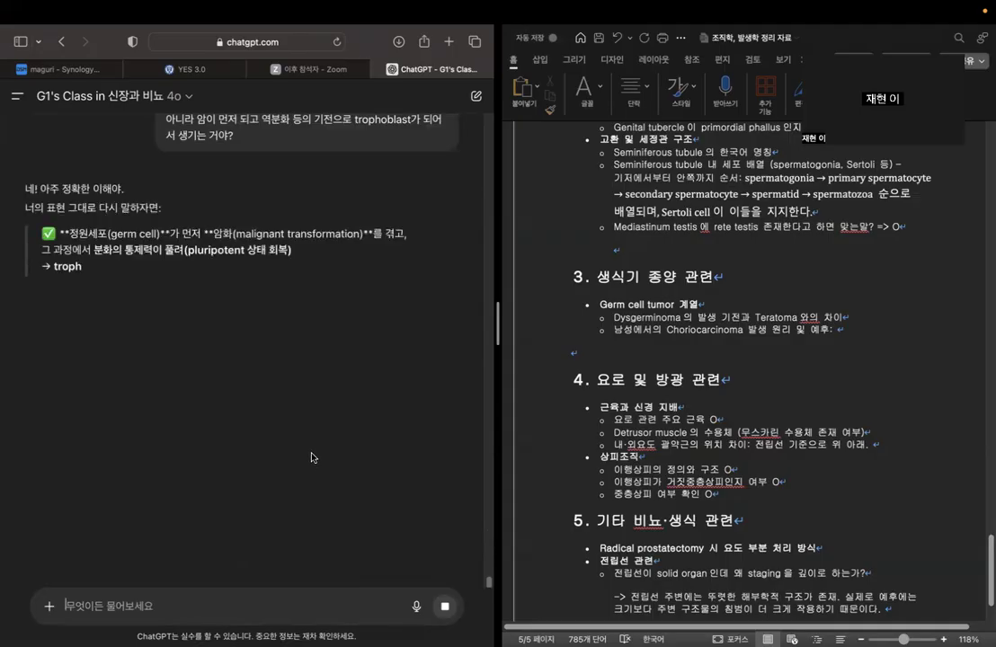
In Word, start the answer after the male choriocarcinoma item's colon with "종양의 역분화 등의 기전으로".
click(842, 329)
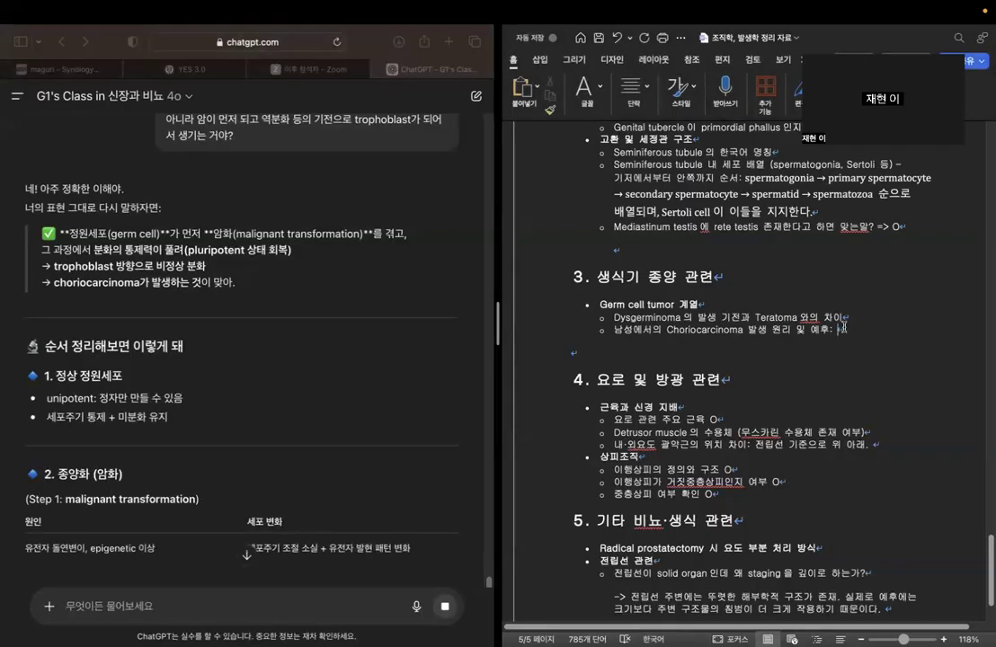
text(종양의 역분ㄴ)
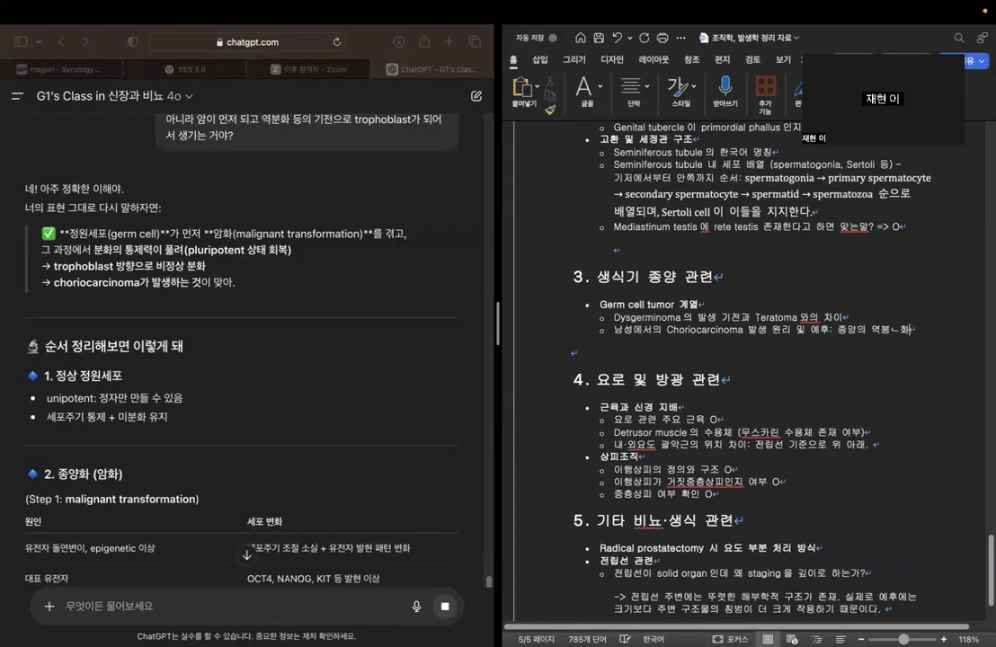
text(화 등의 기정ㄴ)
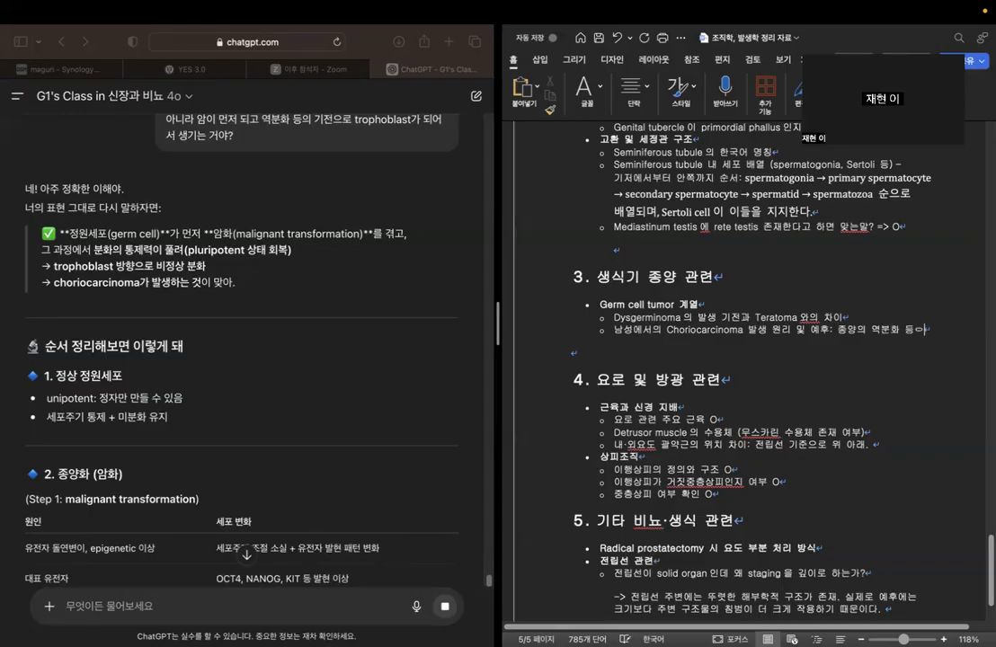
text(으로 소개)
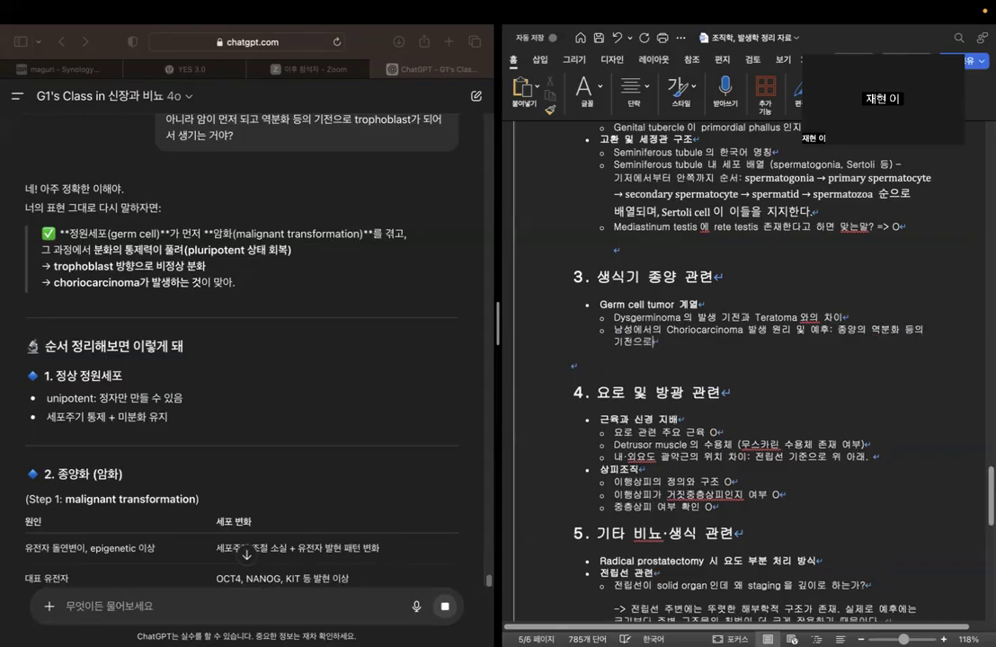
key(BackSpace)
key(BackSpace)
Complete the male choriocarcinoma answer with "trophoblast cell 등으로 변하는것".
key(ctrl+space)
text(trophoblast cell)
key(ctrl+space)
text(등으로 변하는것)
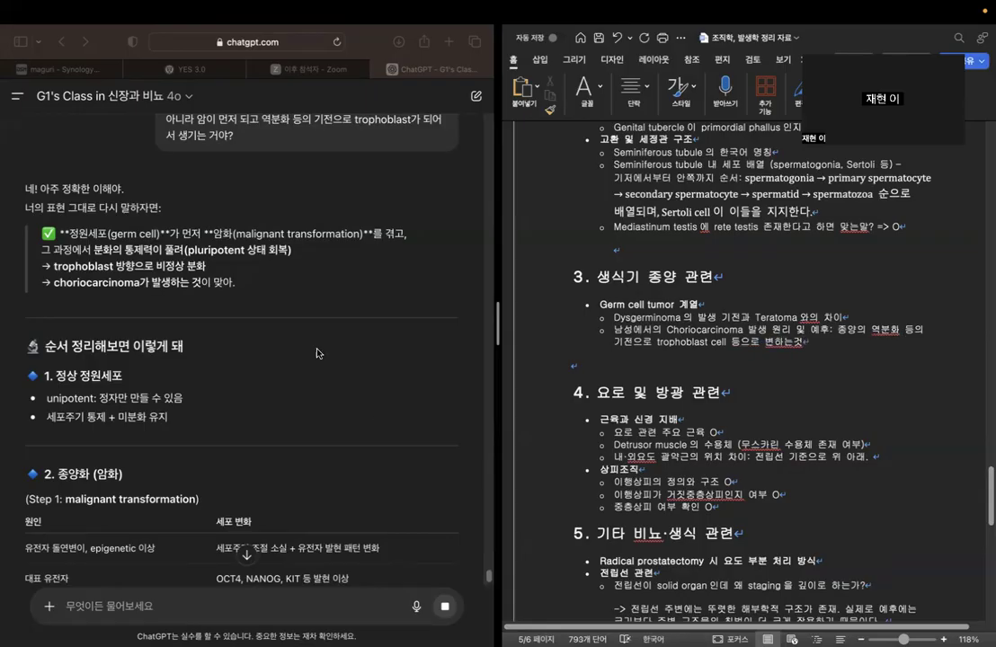
Read ChatGPT's reply on the order of malignant transformation, dedifferentiation and trophoblast differentiation, including non-gestational choriocarcinoma in women.
scroll(316, 353, down, 10)
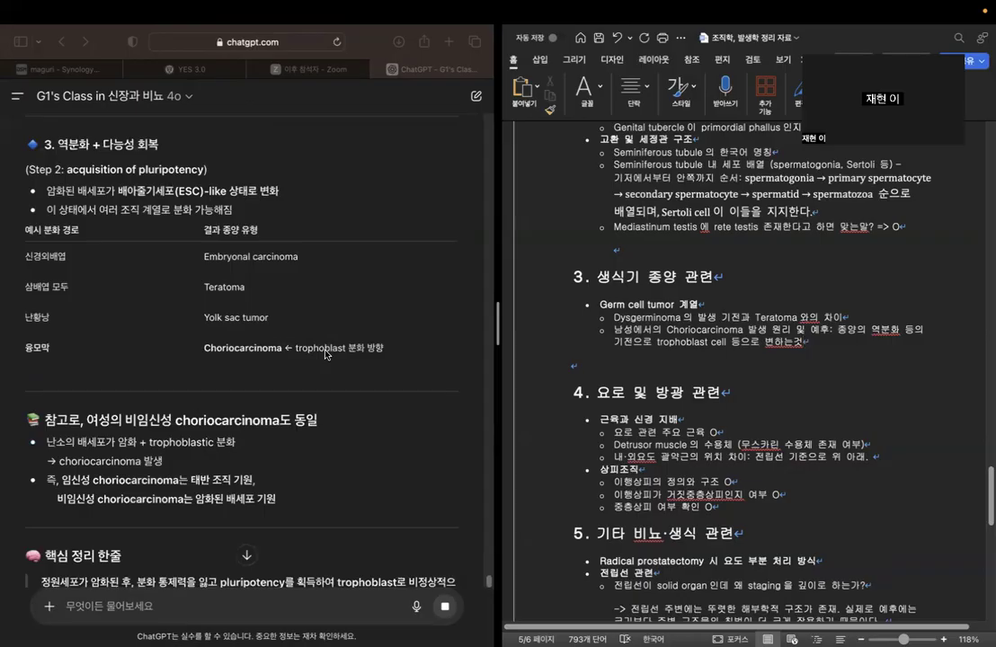
click(90, 417)
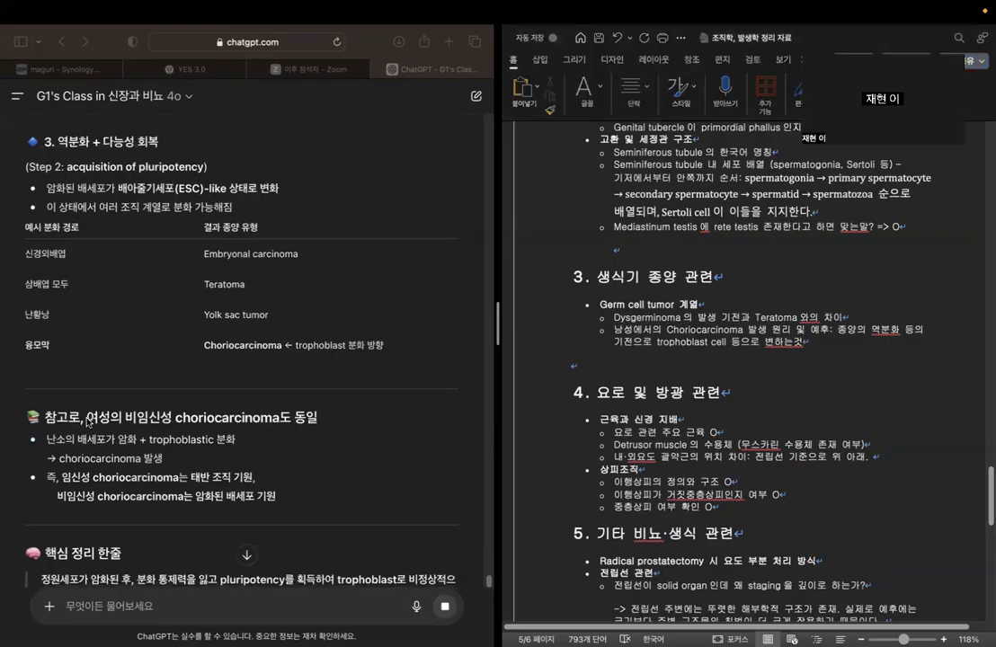
scroll(333, 432, down, 3)
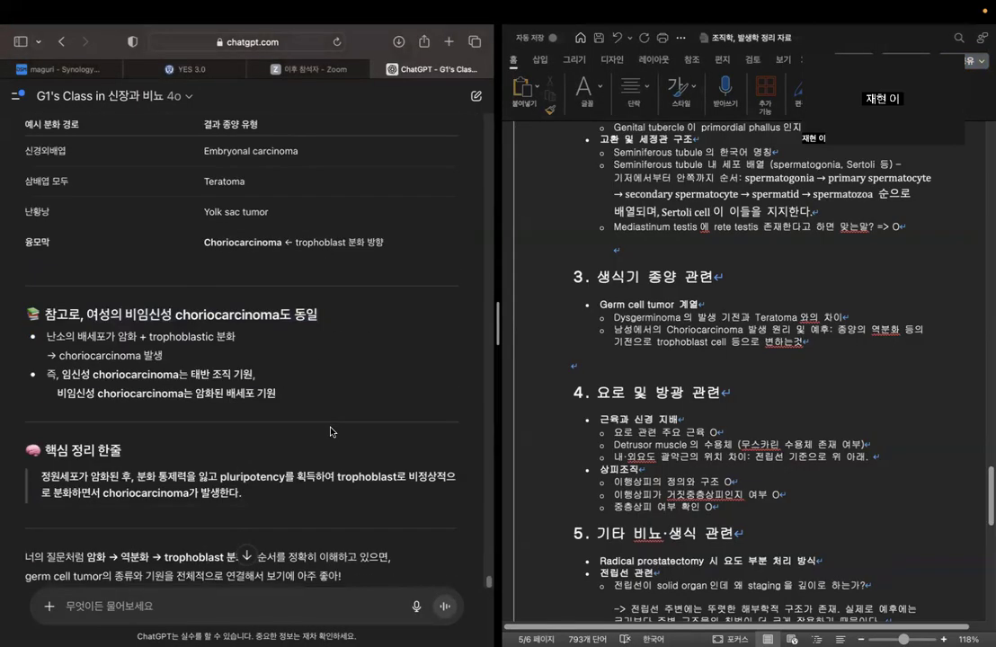
scroll(385, 326, down, 2)
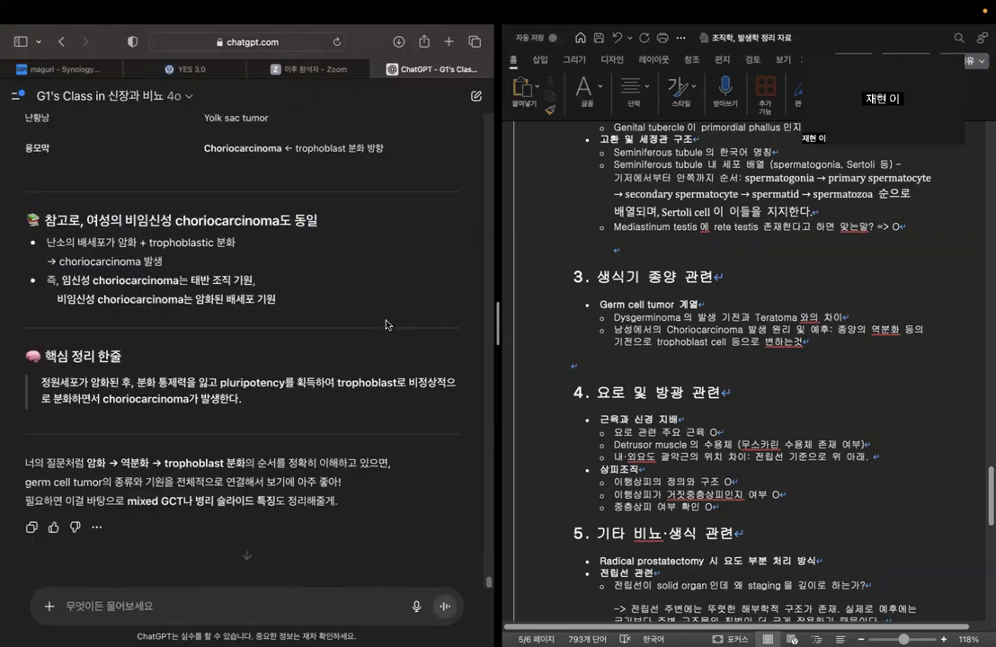
click(854, 390)
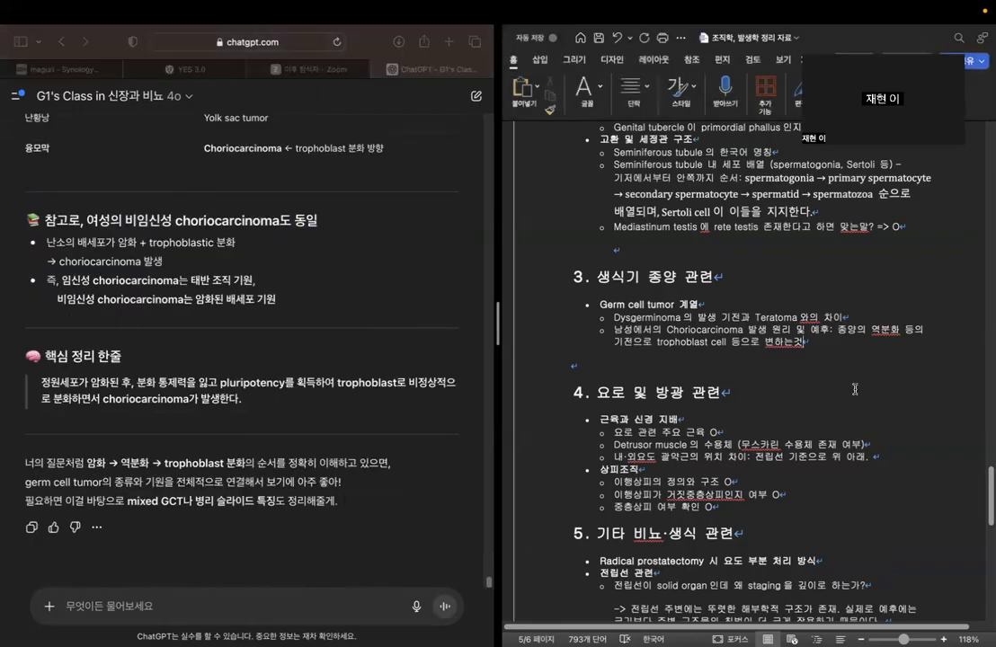
scroll(359, 368, up, 10)
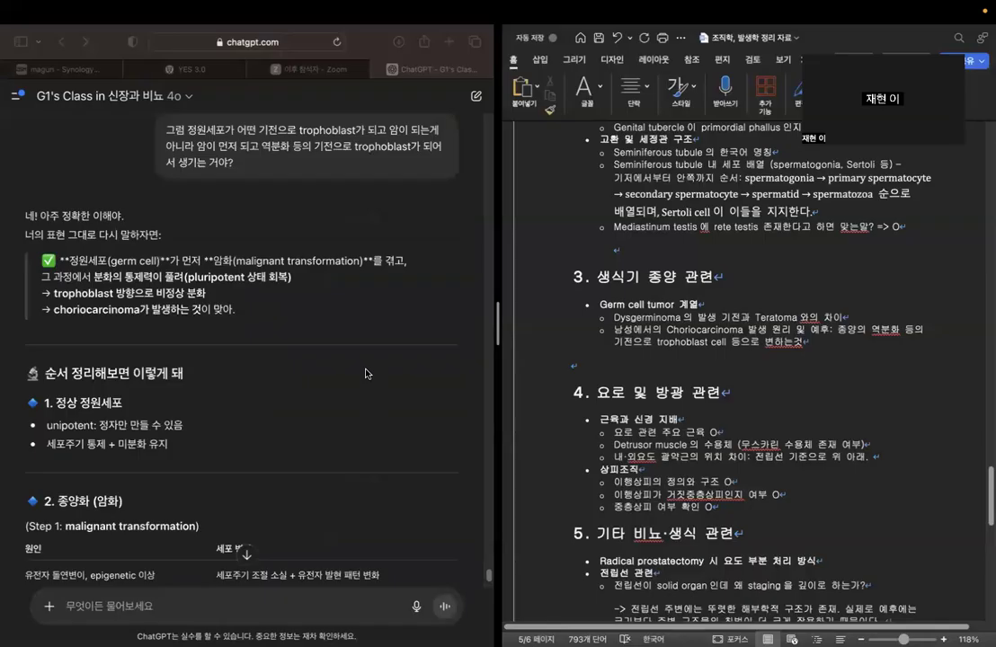
scroll(356, 377, down, 8)
Review the Word notes from the start, covering urinary histology, urinary embryology with congenital diseases, and the beginning of reproductive histology.
scroll(777, 429, up, 15)
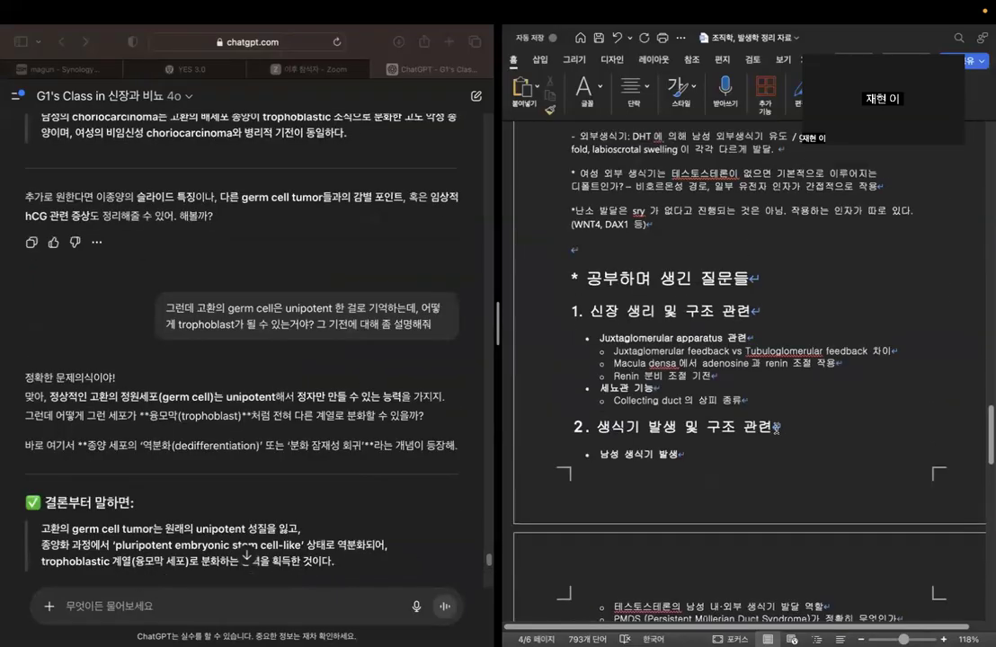
scroll(776, 430, up, 15)
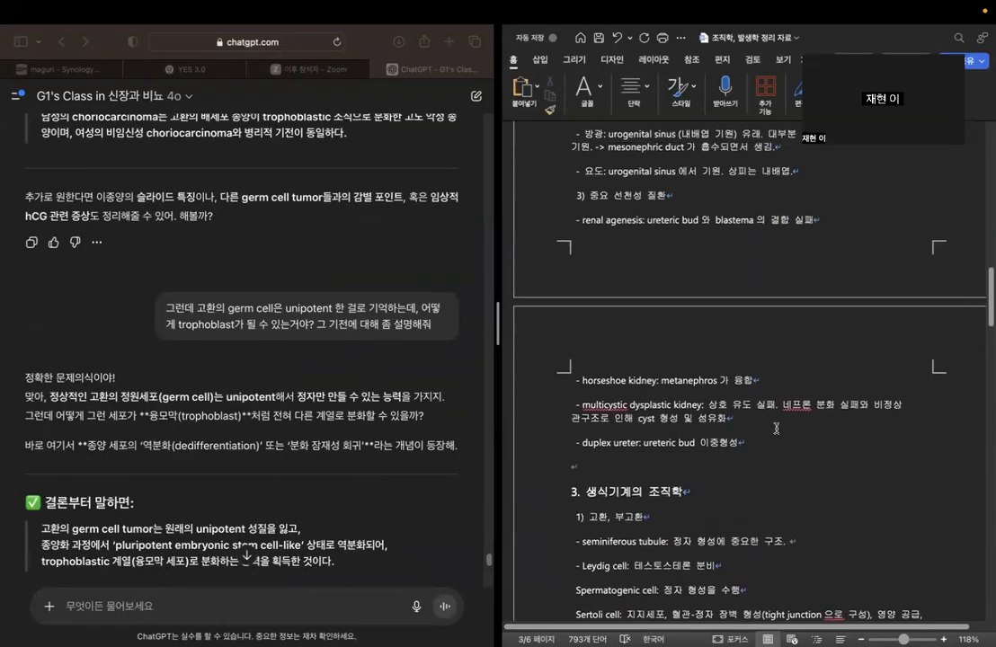
scroll(777, 430, up, 15)
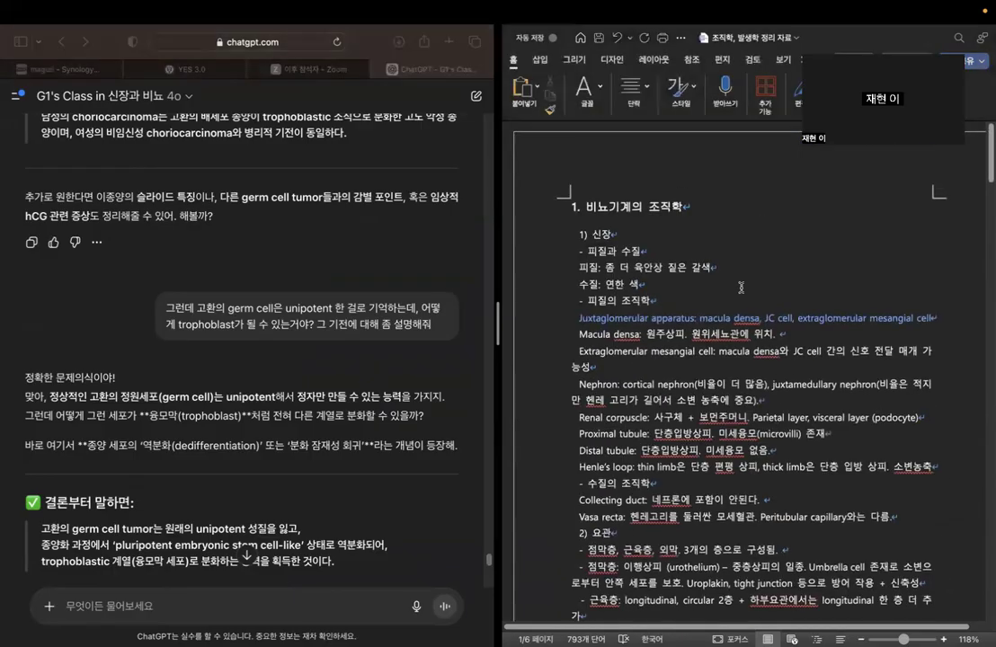
scroll(671, 334, down, 10)
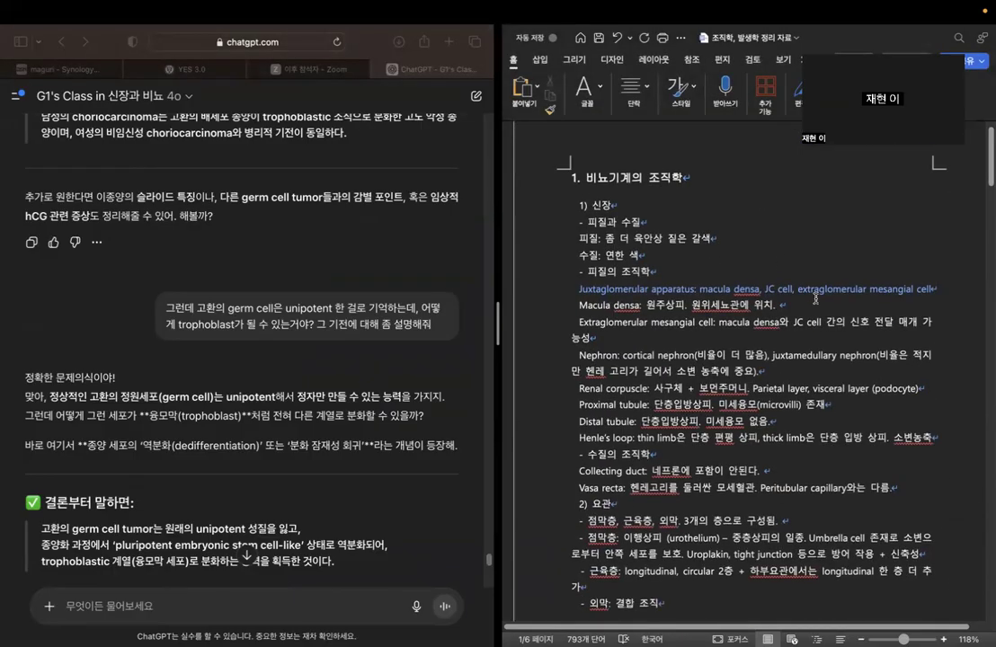
scroll(671, 334, down, 10)
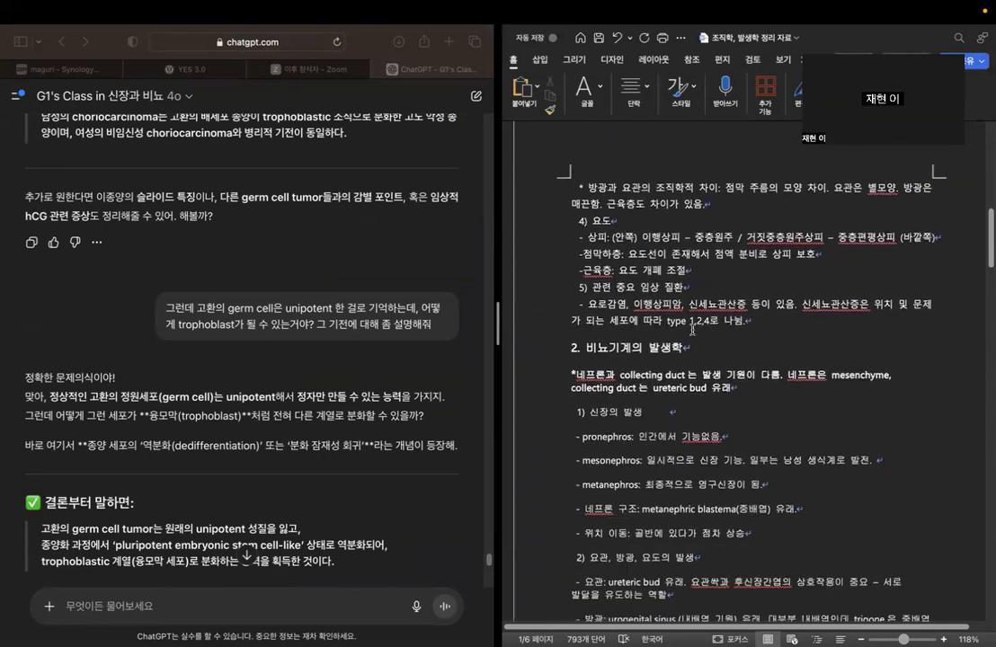
scroll(683, 269, down, 5)
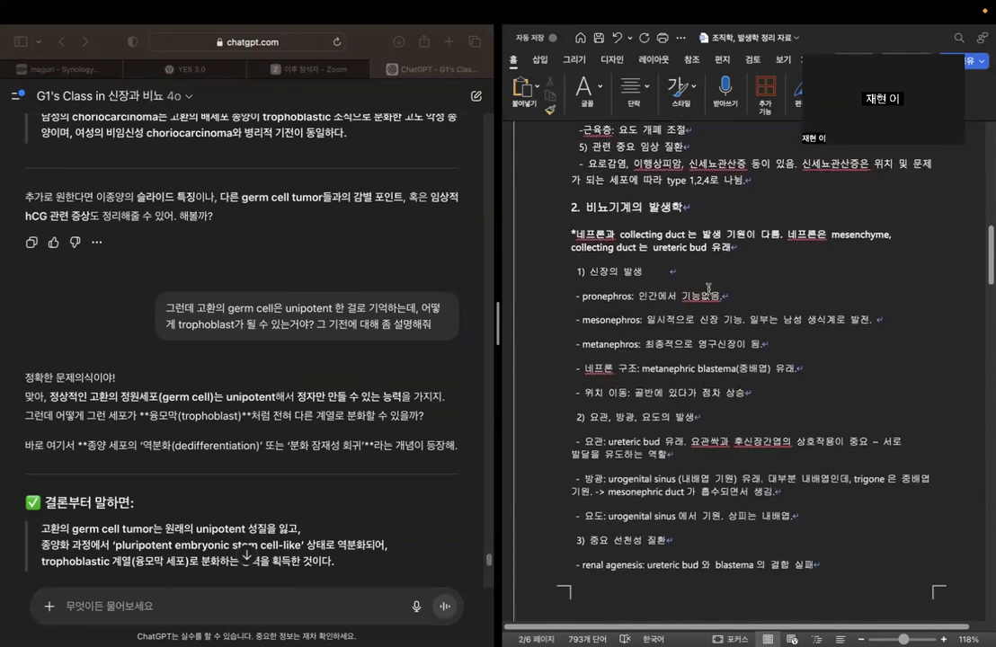
scroll(730, 299, down, 8)
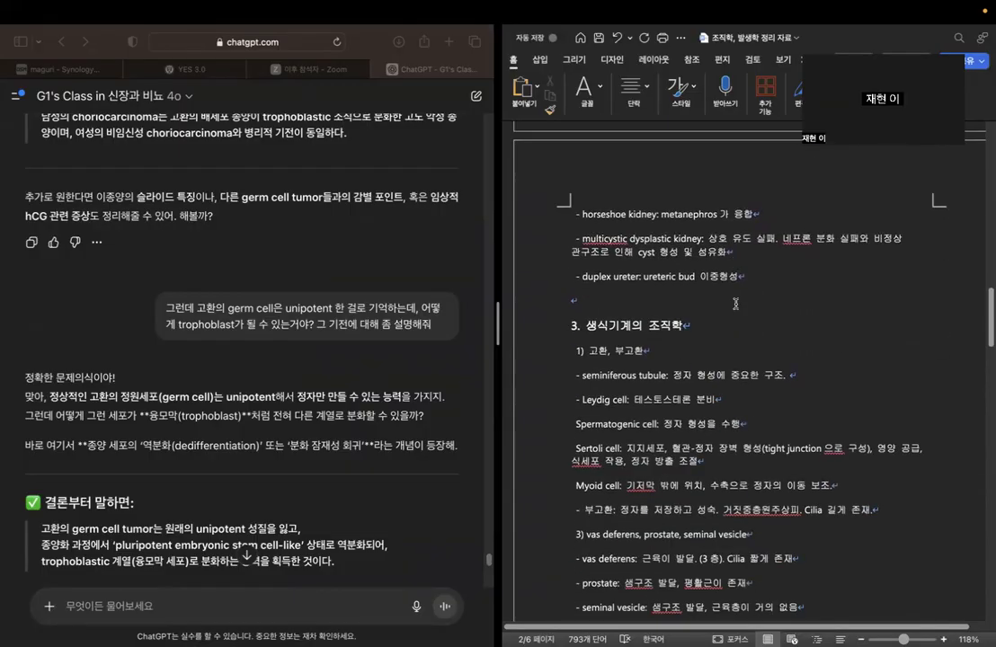
scroll(745, 347, up, 8)
scroll(745, 347, up, 10)
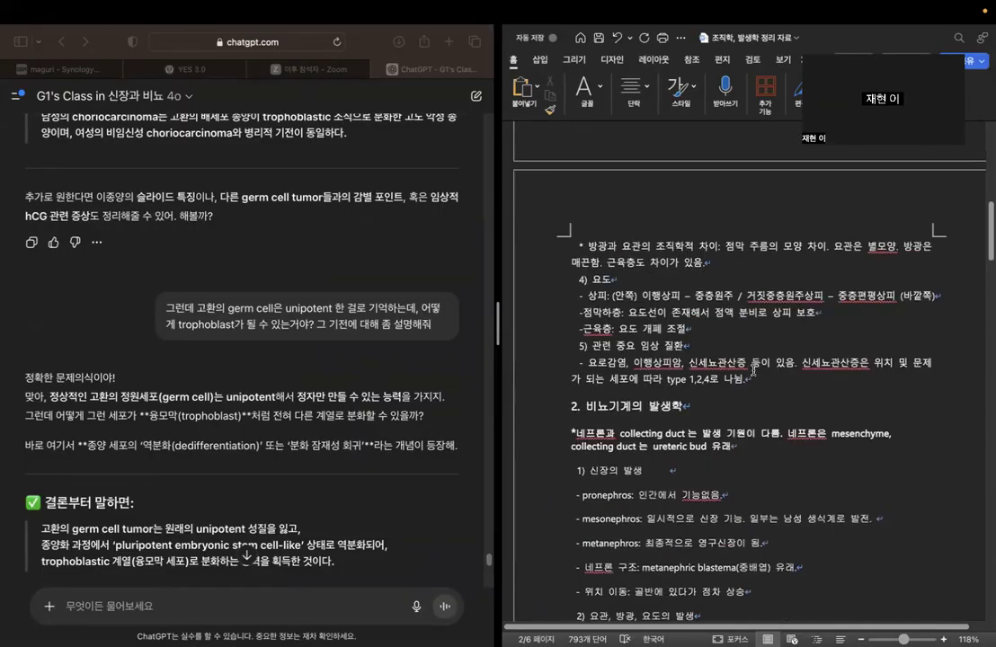
scroll(920, 278, up, 3)
scroll(953, 359, down, 15)
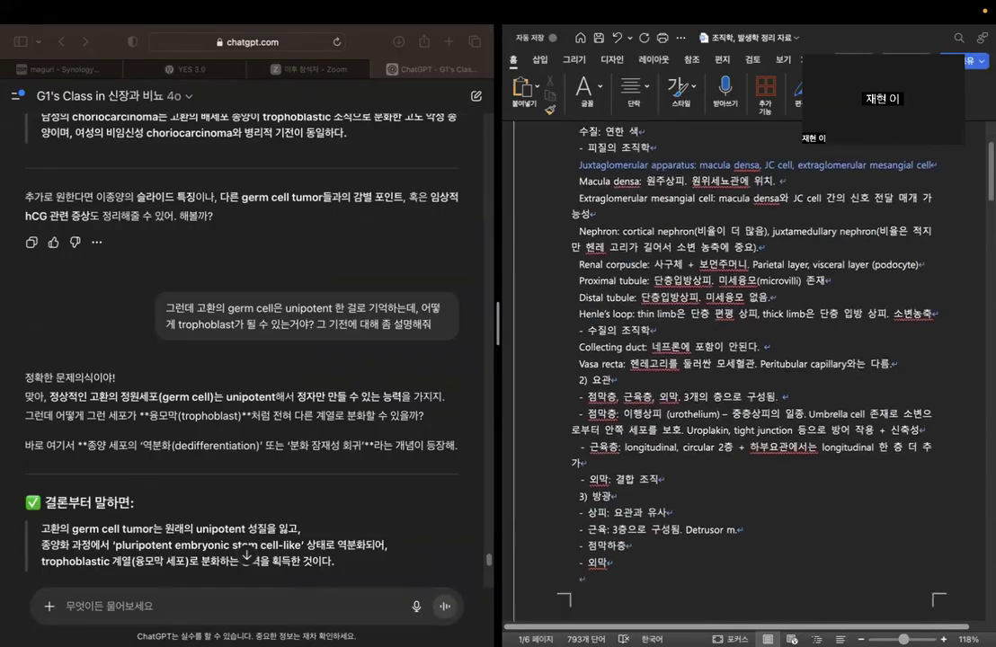
Review the study questions in the Word document, from kidney physiology through germ cell tumors, bladder and prostate items, checking the answers written.
scroll(970, 405, down, 12)
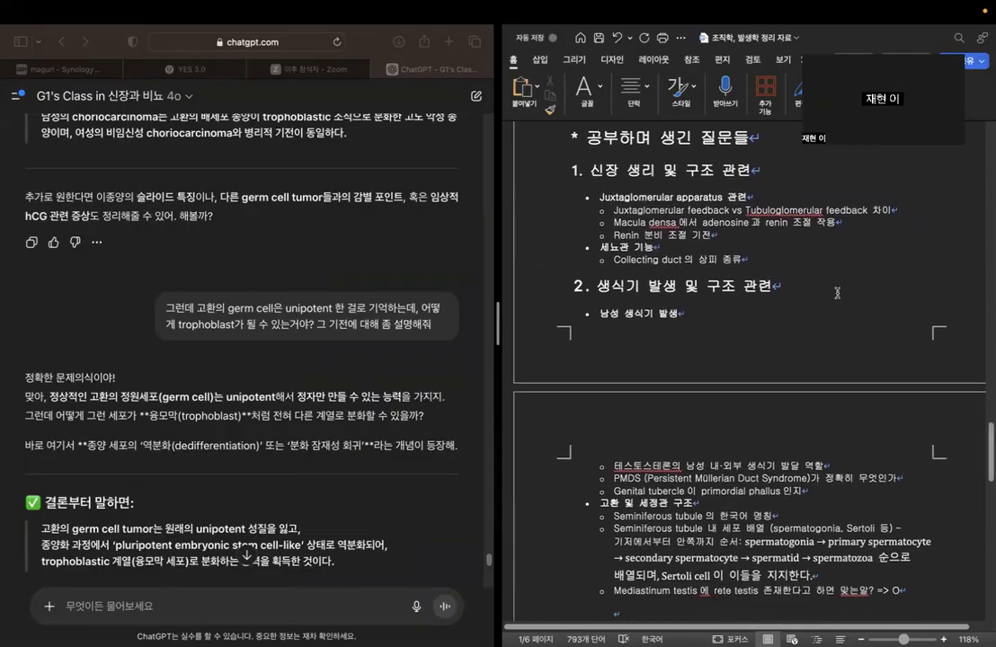
scroll(837, 293, down, 1)
scroll(836, 292, down, 1)
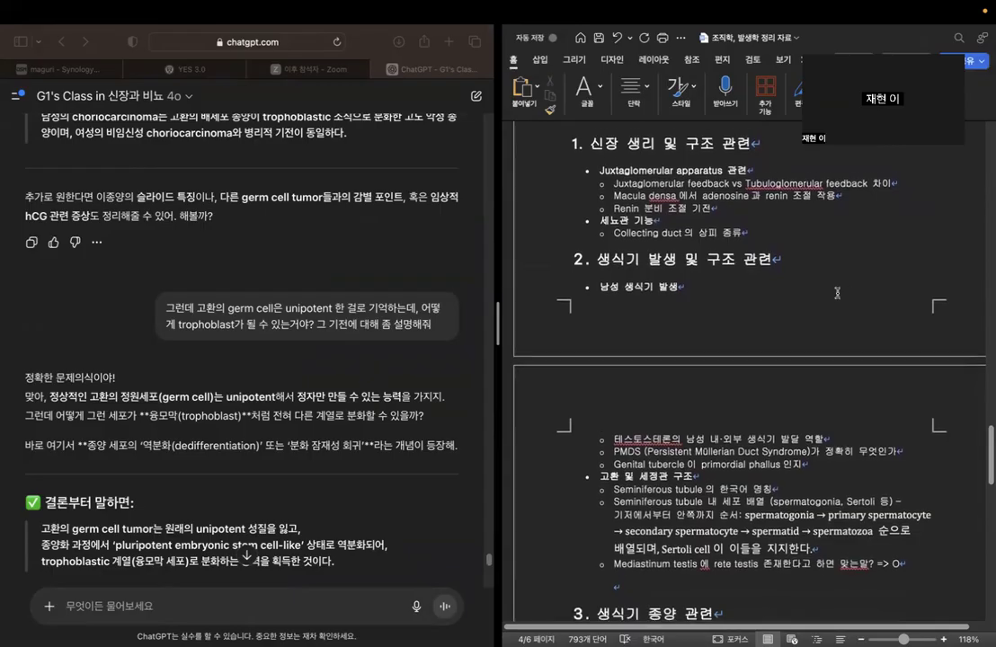
scroll(837, 293, down, 2)
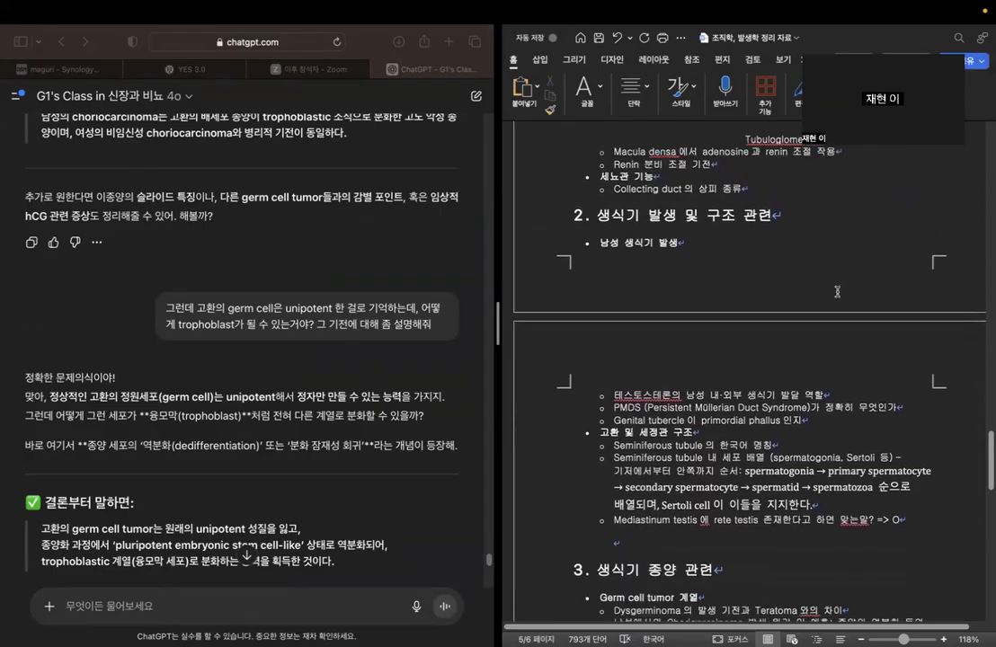
scroll(837, 291, down, 6)
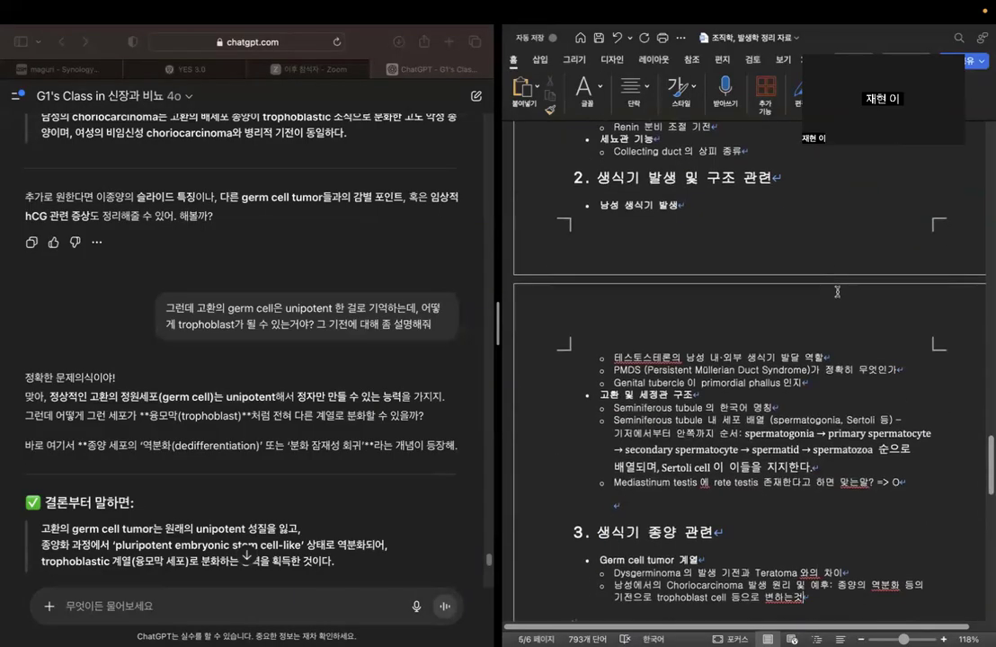
scroll(836, 291, down, 5)
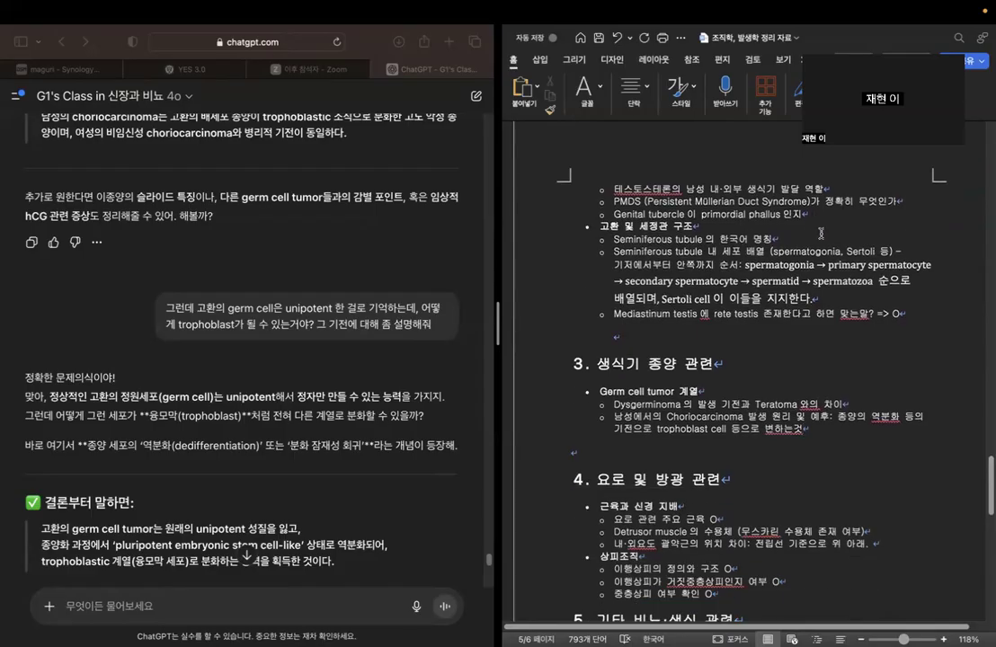
scroll(863, 270, down, 20)
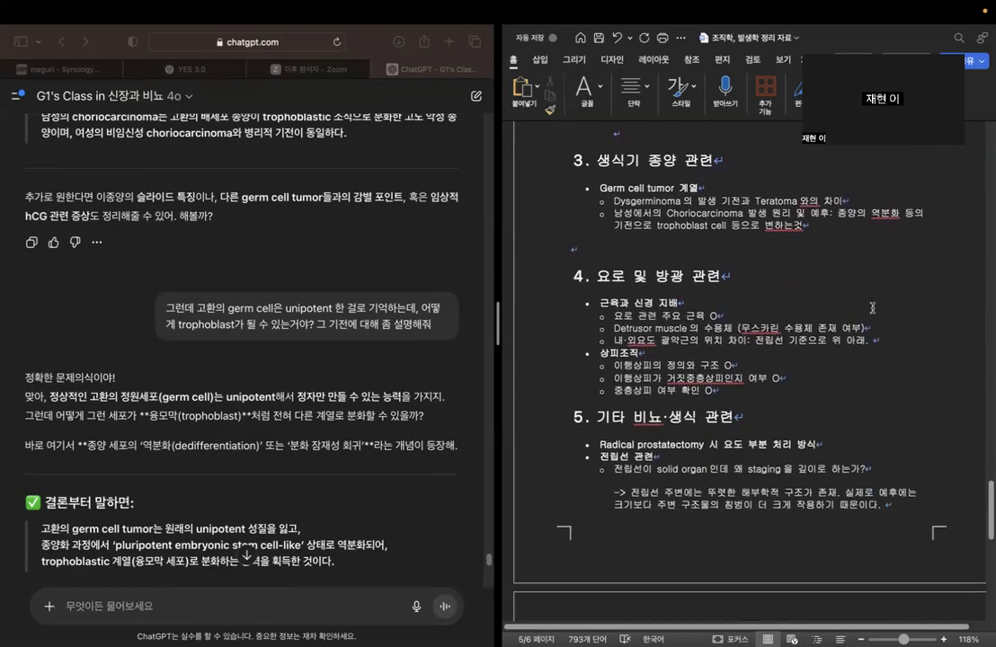
Look back over the notes to the first page of the Word document and view the closing summary of ChatGPT's latest reply.
scroll(872, 330, up, 20)
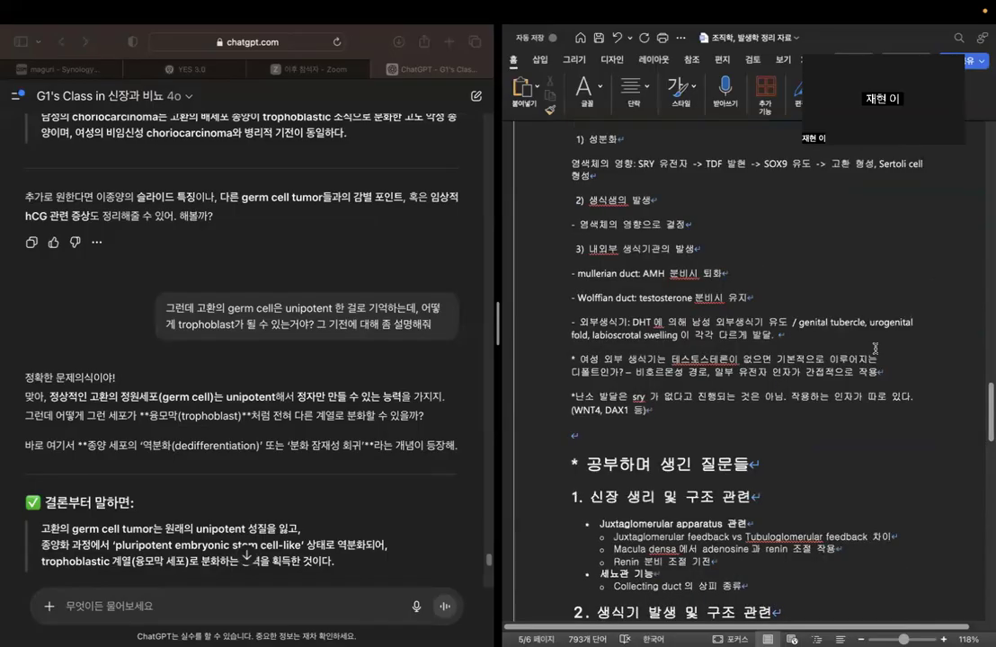
scroll(874, 358, up, 20)
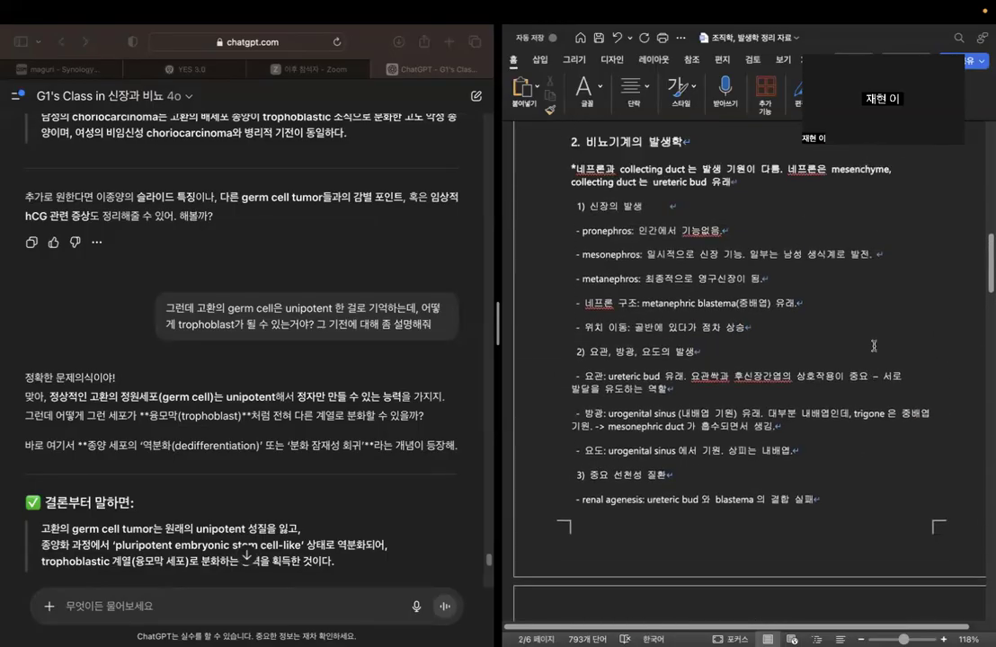
scroll(874, 348, up, 20)
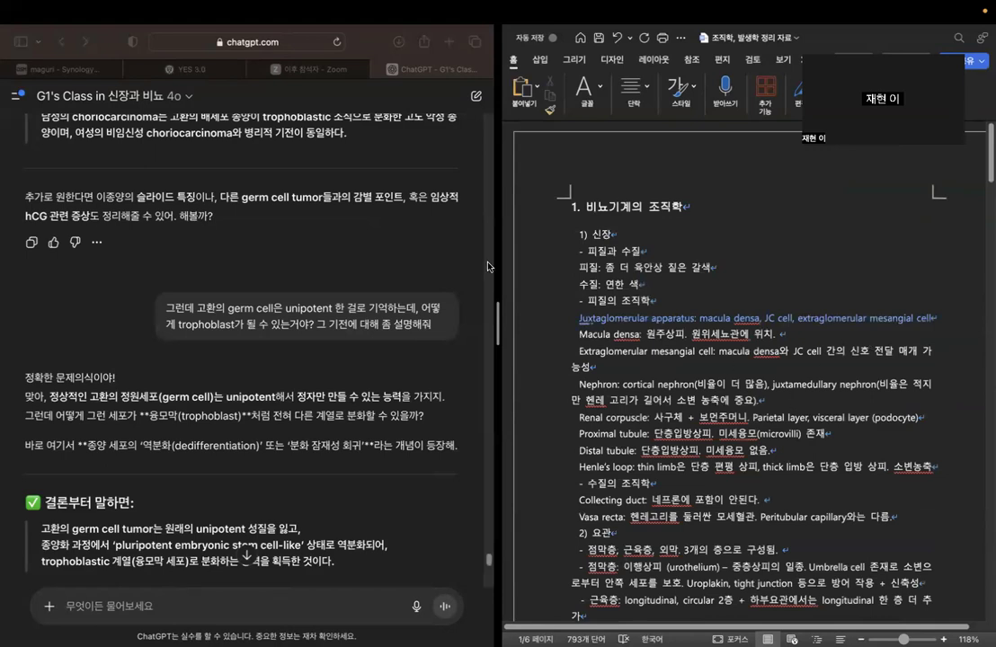
scroll(364, 286, down, 15)
scroll(363, 287, down, 1)
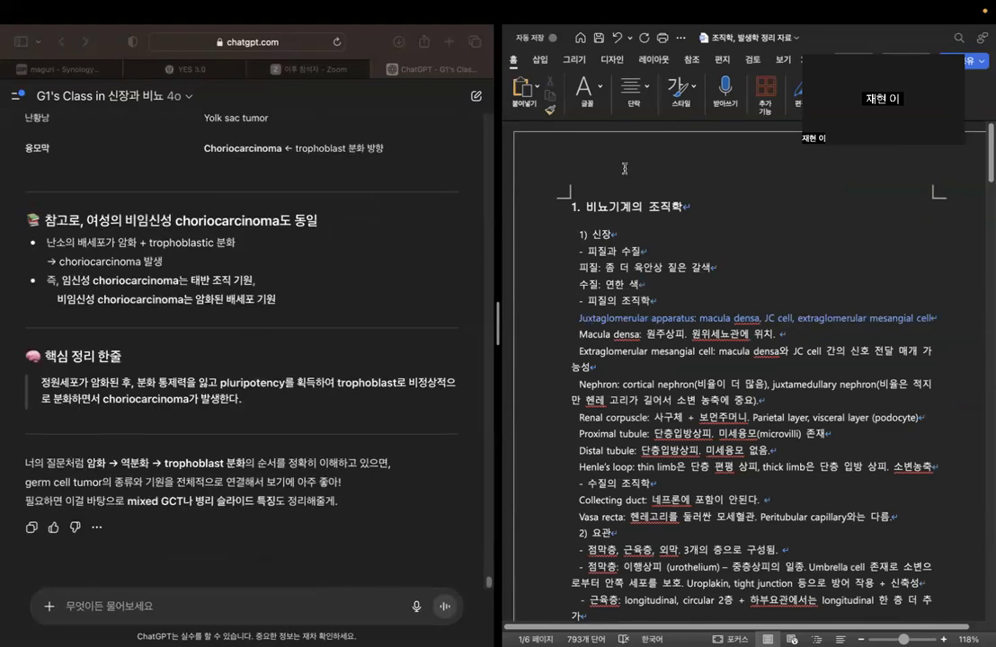